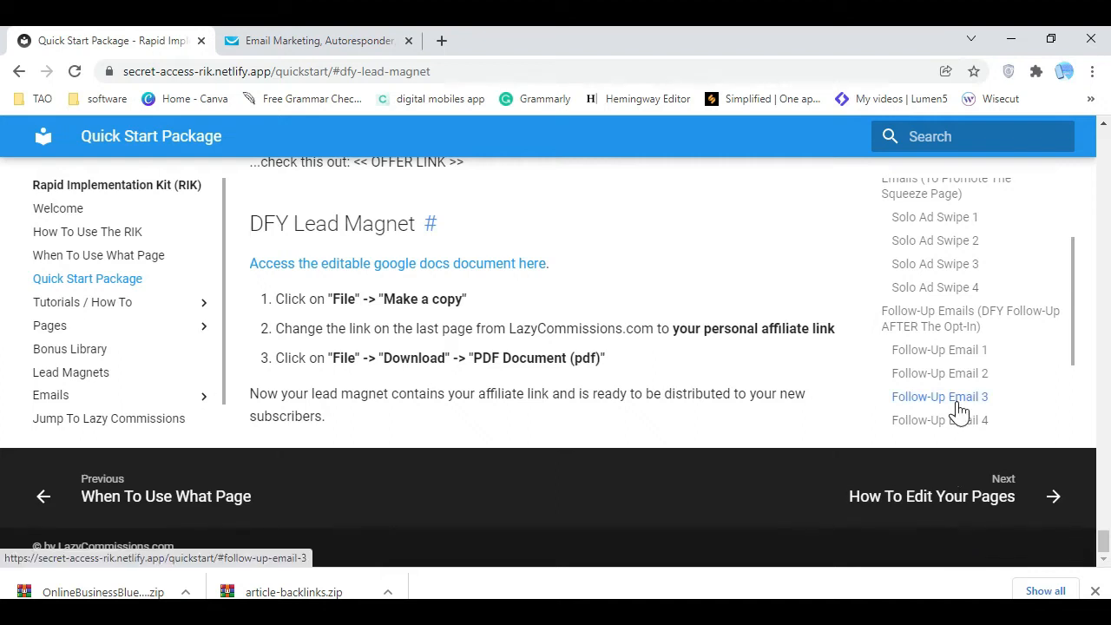
# Go to the Follow-Up Email 1 section of the Quick Start Package page
pyautogui.scroll(1, 959, 410)
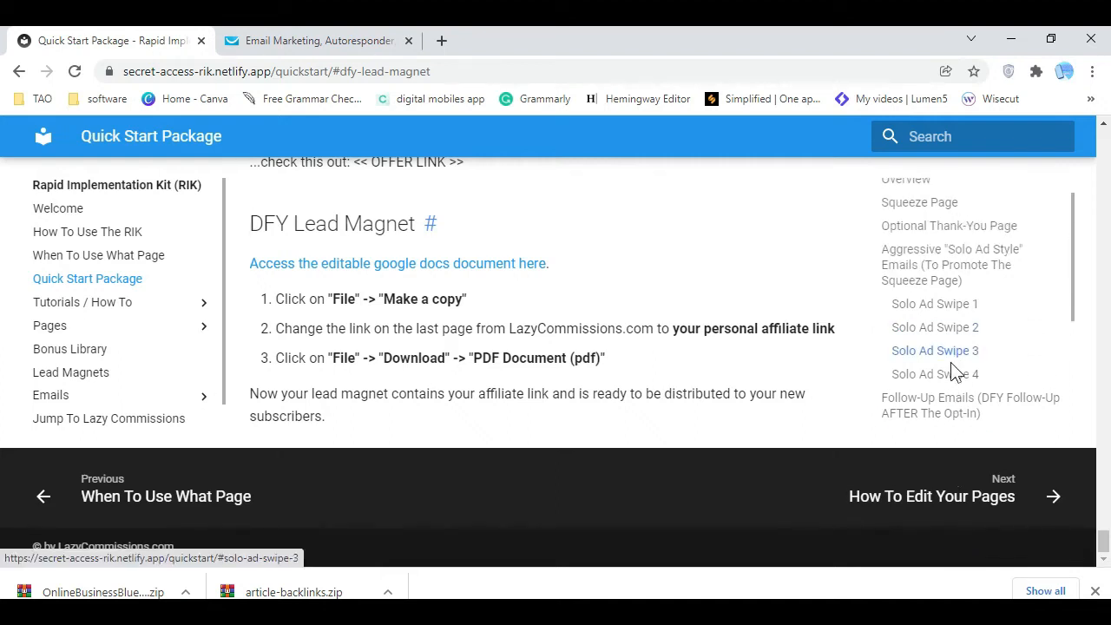
pyautogui.scroll(-2, 955, 367)
pyautogui.click(942, 271)
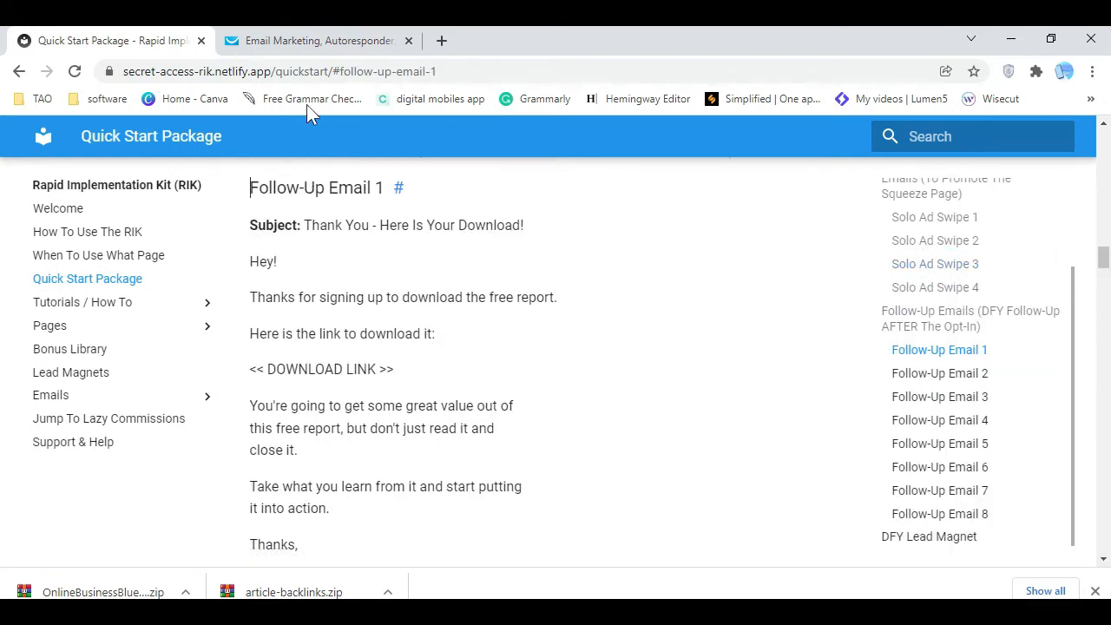
# Copy the message text of Follow-Up Email 1 from the Quick Start Package page
pyautogui.click(324, 43)
pyautogui.click(129, 40)
pyautogui.moveTo(248, 222); pyautogui.dragTo(507, 460)
pyautogui.rightClick(388, 334)
pyautogui.click(417, 349)
# Switch to GetResponse and create a new autoresponder
pyautogui.click(341, 43)
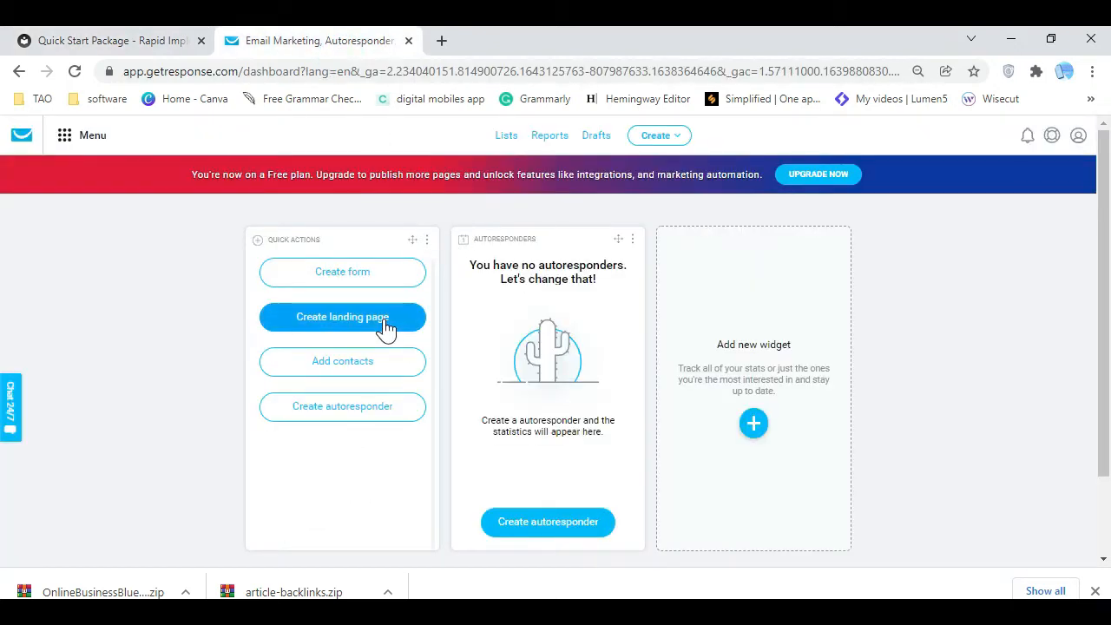
pyautogui.click(380, 409)
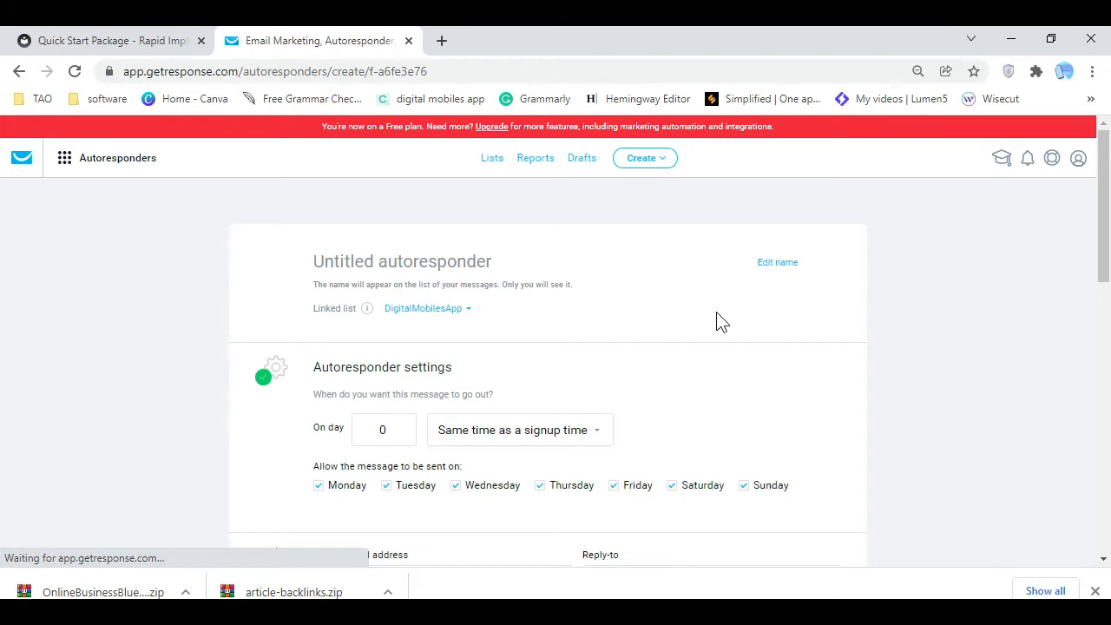
# Copy the subject "Thank You - Here Is Your Download!" of Follow-Up Email 1 from the Quick Start Package page
pyautogui.click(129, 41)
pyautogui.scroll(1, 604, 366)
pyautogui.scroll(4, 604, 367)
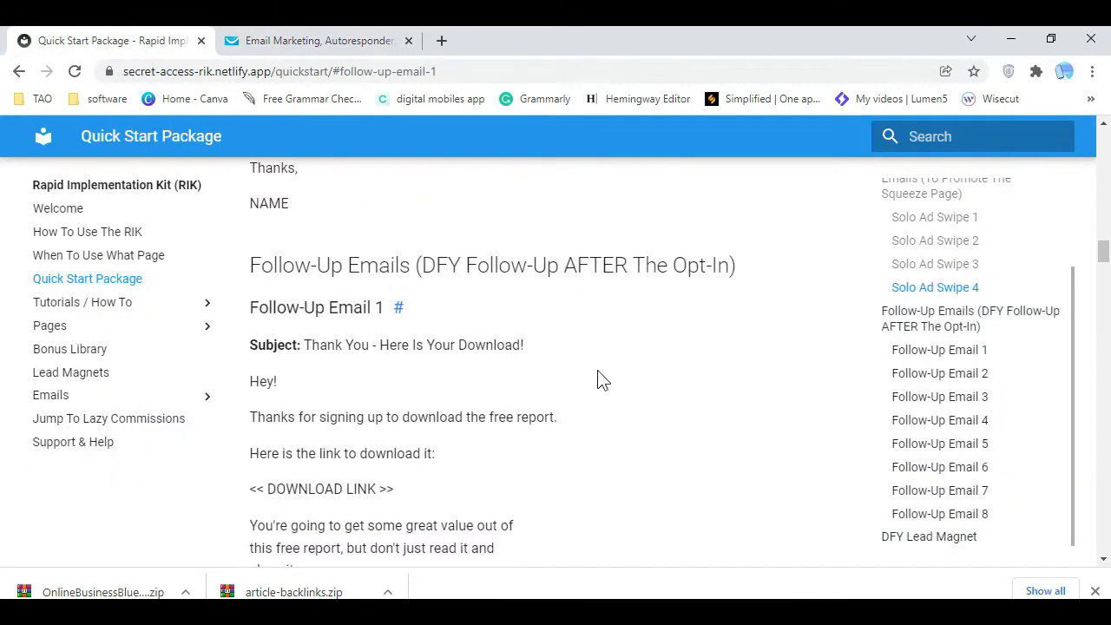
pyautogui.moveTo(304, 343); pyautogui.dragTo(527, 358)
pyautogui.rightClick(480, 347)
pyautogui.click(517, 362)
# Replace the untitled autoresponder's name in GetResponse with the copied text "Thank You - Here Is Your Download!"
pyautogui.click(337, 40)
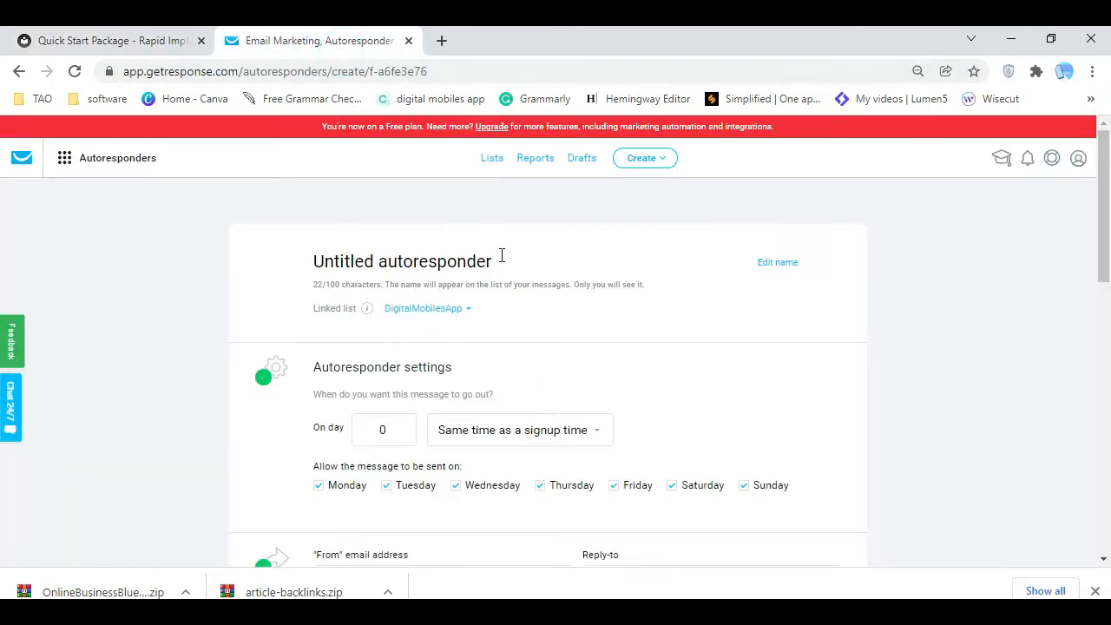
pyautogui.moveTo(501, 257); pyautogui.dragTo(305, 263)
pyautogui.press('BackSpace')
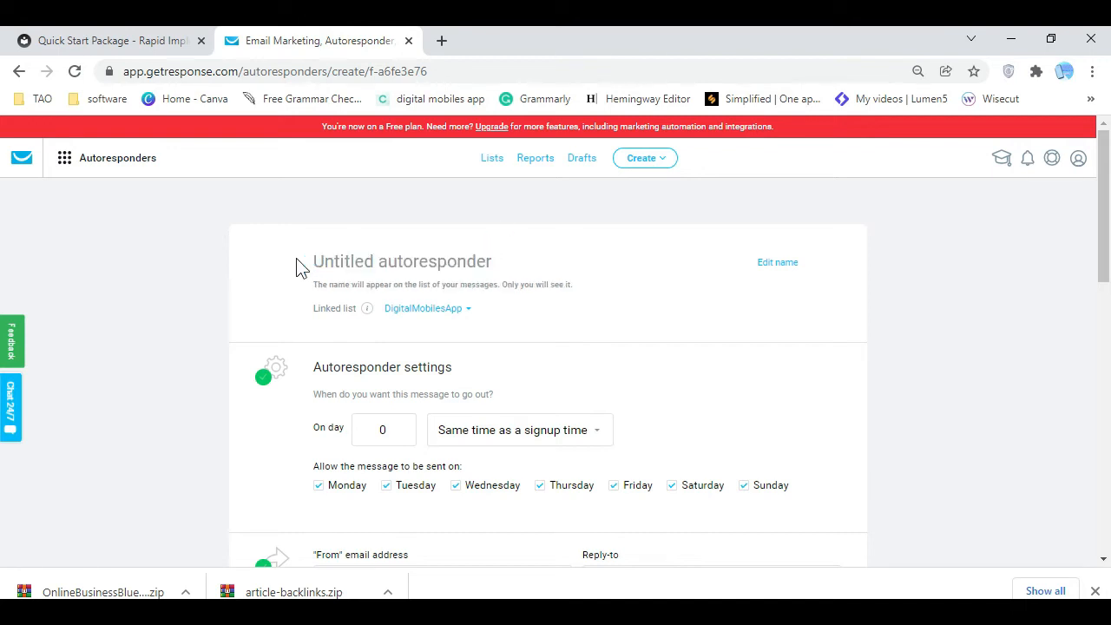
pyautogui.rightClick(398, 267)
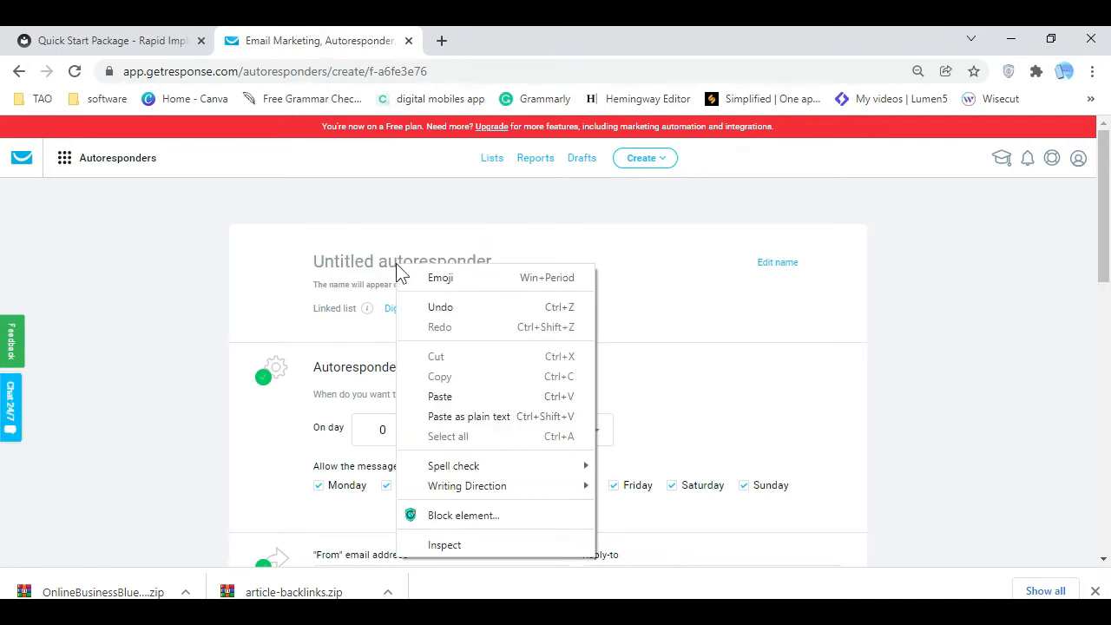
pyautogui.click(478, 393)
# Choose "Same time as a signup time" as the autoresponder's sending time
pyautogui.scroll(-2, 739, 412)
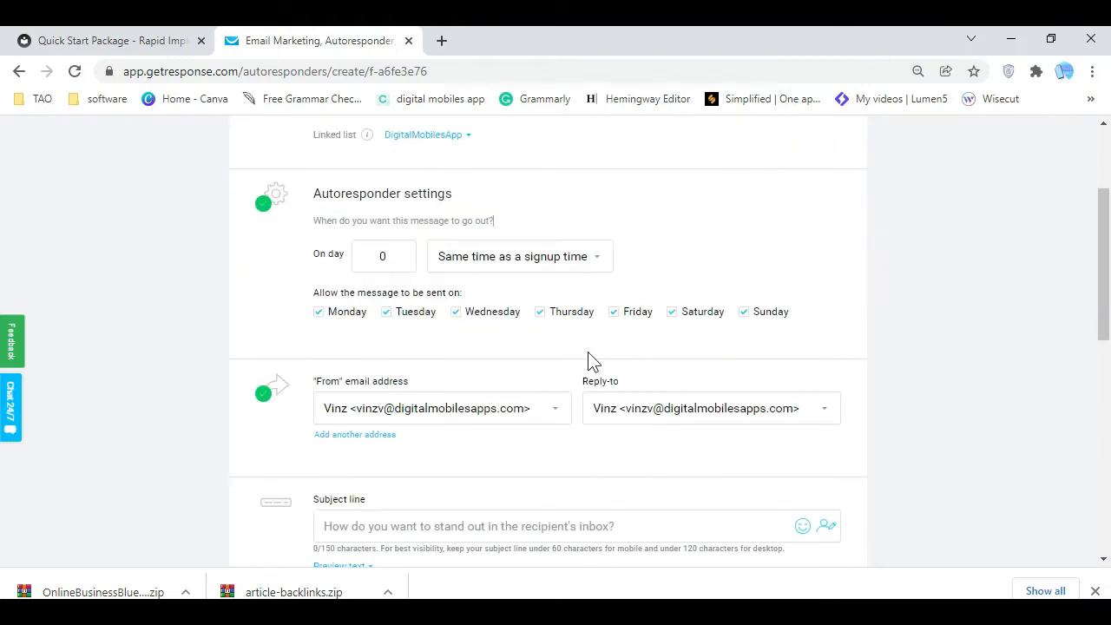
pyautogui.click(599, 269)
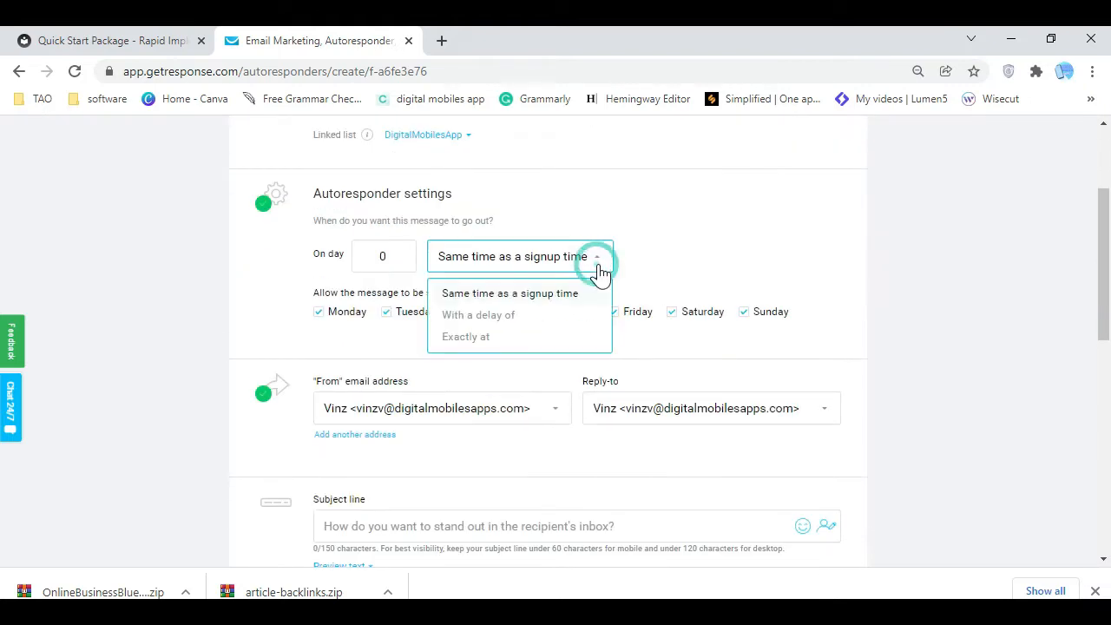
pyautogui.click(579, 295)
pyautogui.click(439, 345)
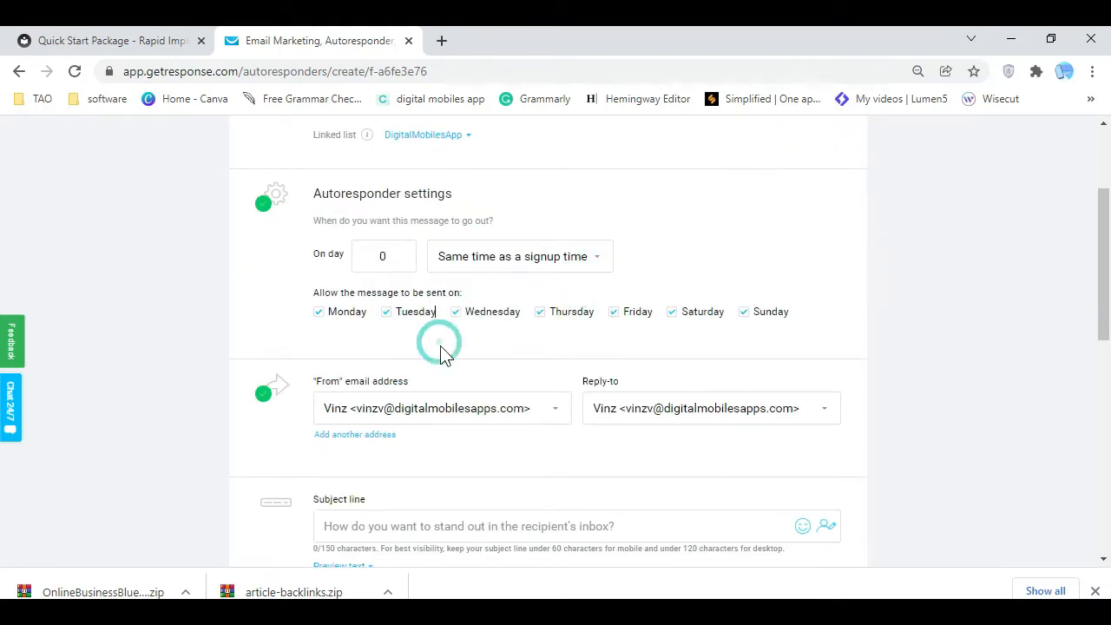
# Paste "Thank You - Here Is Your Download!" as the autoresponder's subject line
pyautogui.scroll(-1, 463, 371)
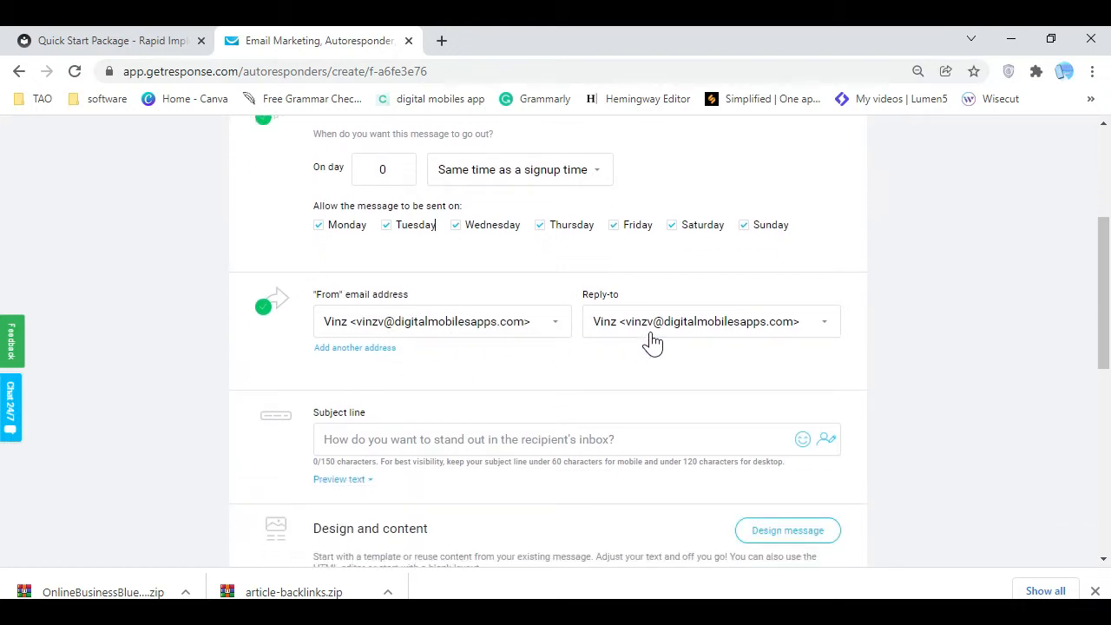
pyautogui.scroll(-2, 504, 372)
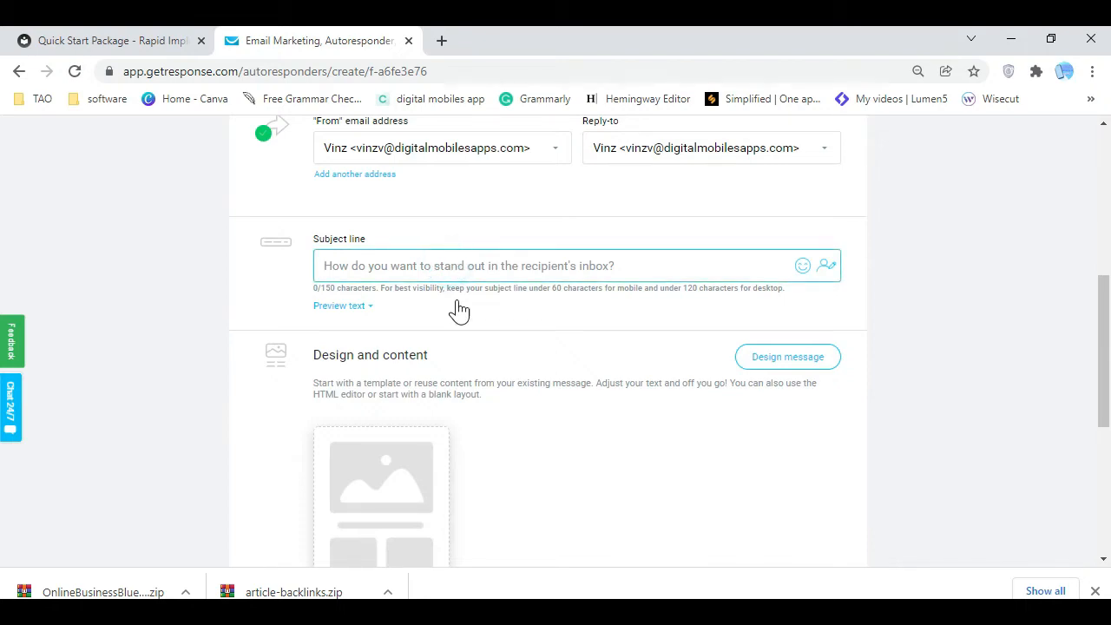
pyautogui.scroll(5, 466, 310)
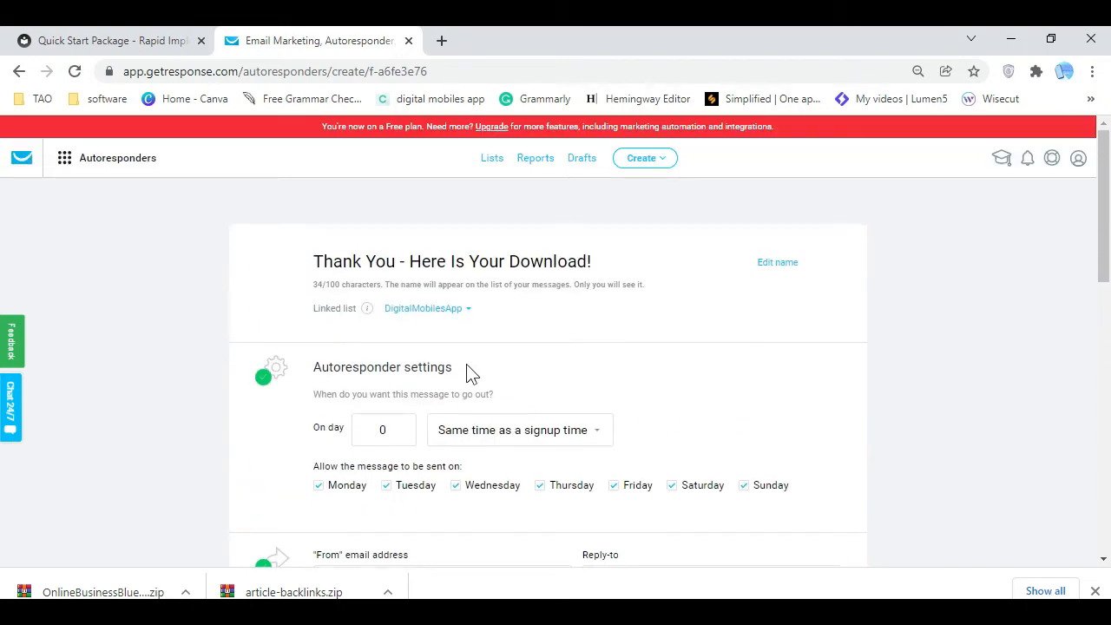
pyautogui.scroll(-4, 468, 373)
pyautogui.rightClick(397, 354)
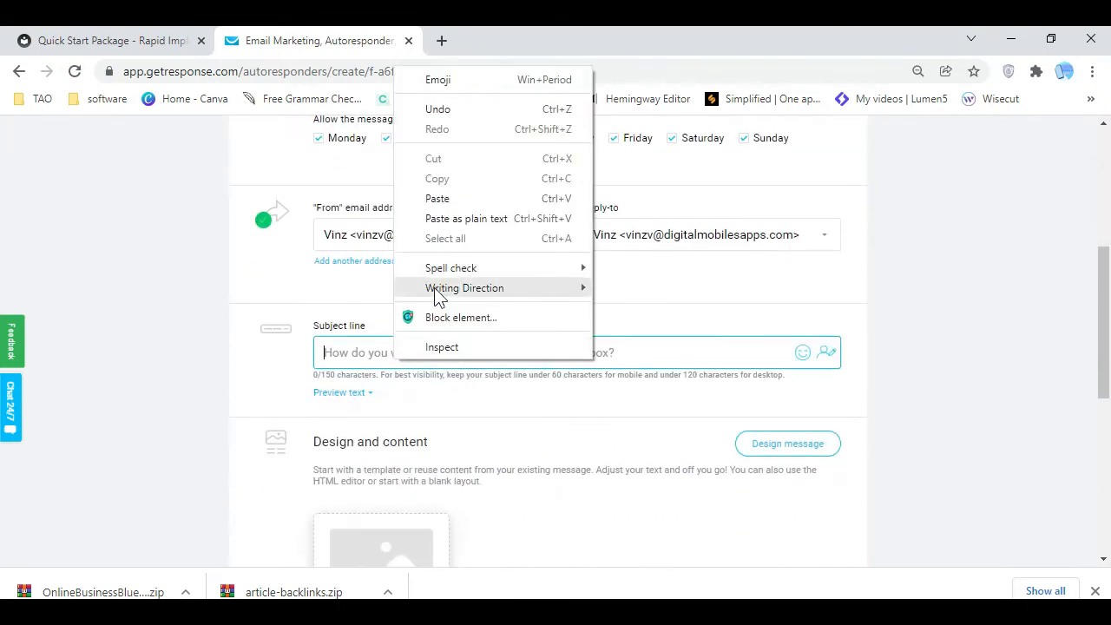
pyautogui.click(472, 206)
# Rename the autoresponder to "Follow Up Email 1"
pyautogui.scroll(4, 555, 339)
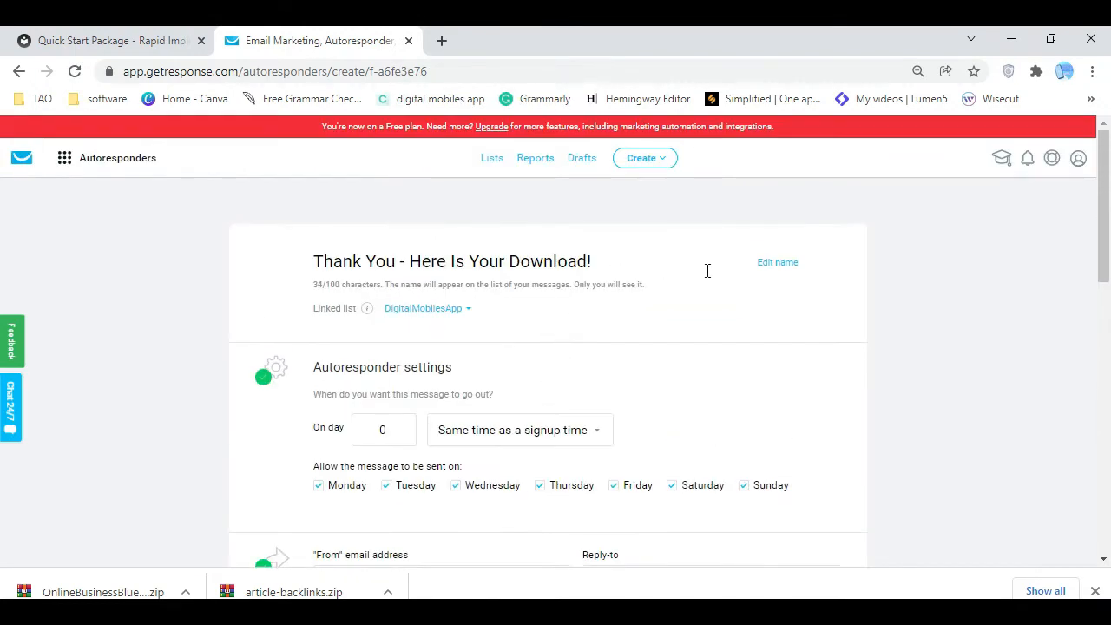
pyautogui.click(777, 262)
pyautogui.moveTo(587, 261); pyautogui.dragTo(242, 261)
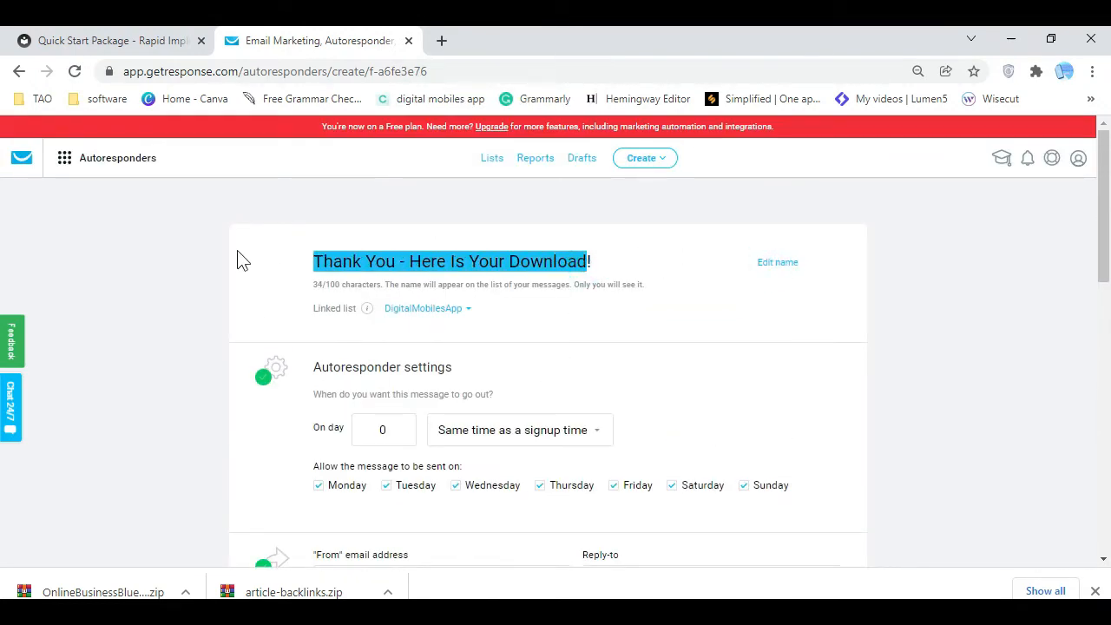
pyautogui.write('H')
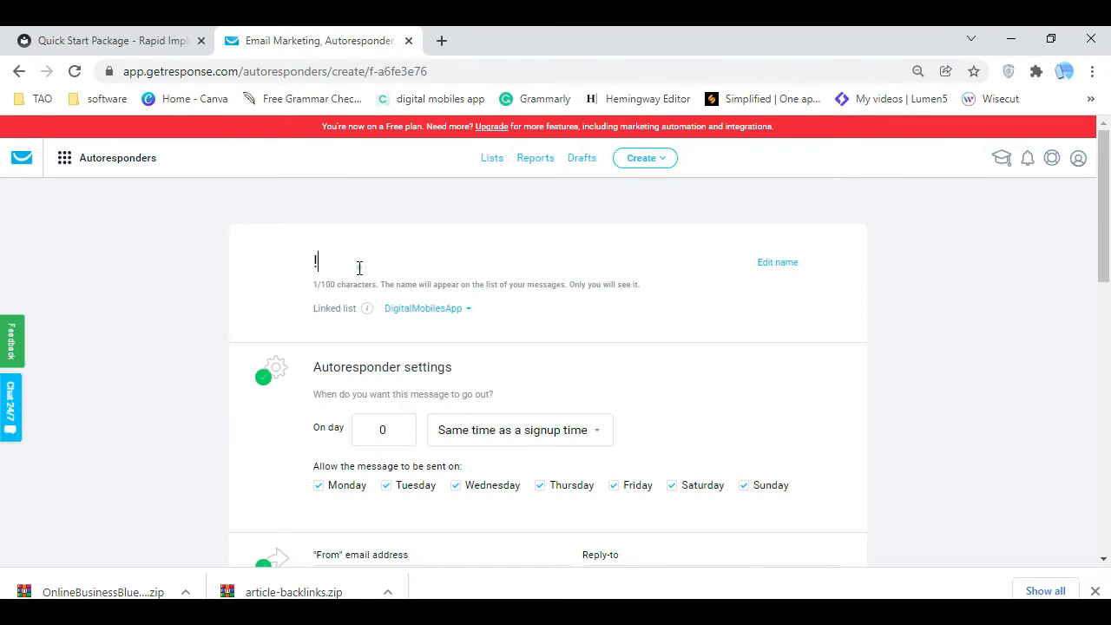
pyautogui.press('BackSpace')
pyautogui.write('Follow Up Email 1')
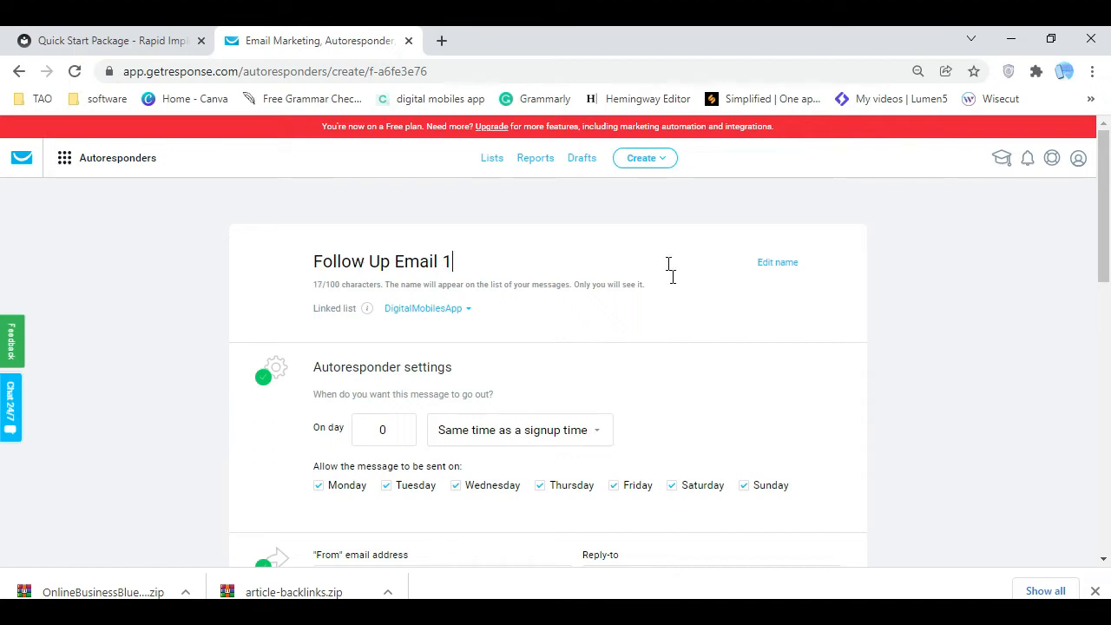
pyautogui.click(515, 262)
pyautogui.click(660, 341)
# Start designing the autoresponder's message with the 1 column blank template
pyautogui.scroll(-6, 665, 355)
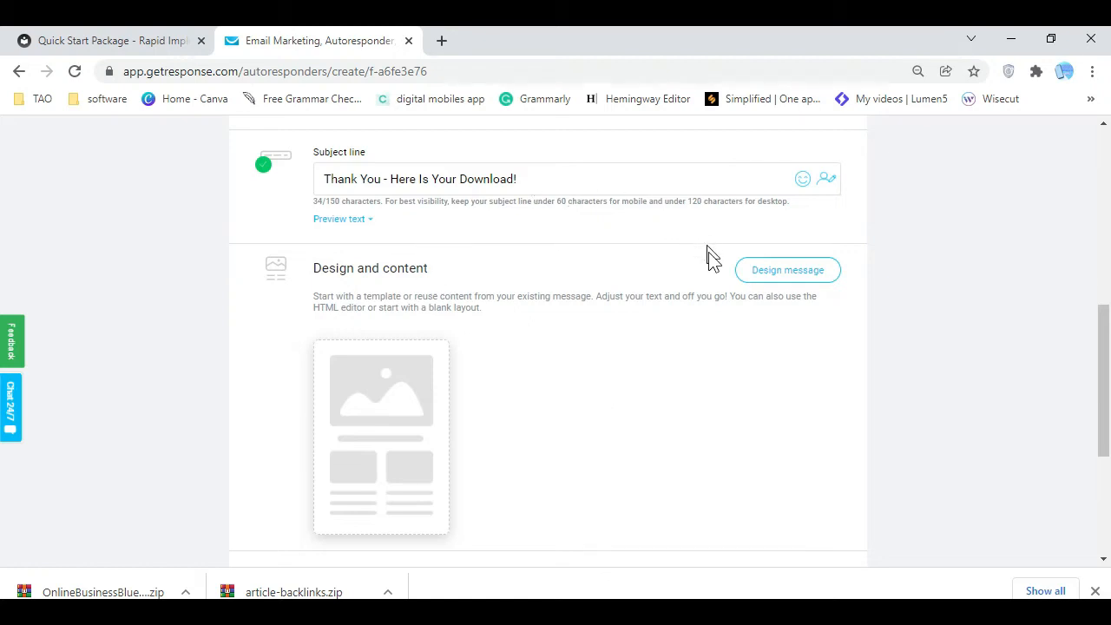
pyautogui.scroll(-1, 700, 278)
pyautogui.click(778, 189)
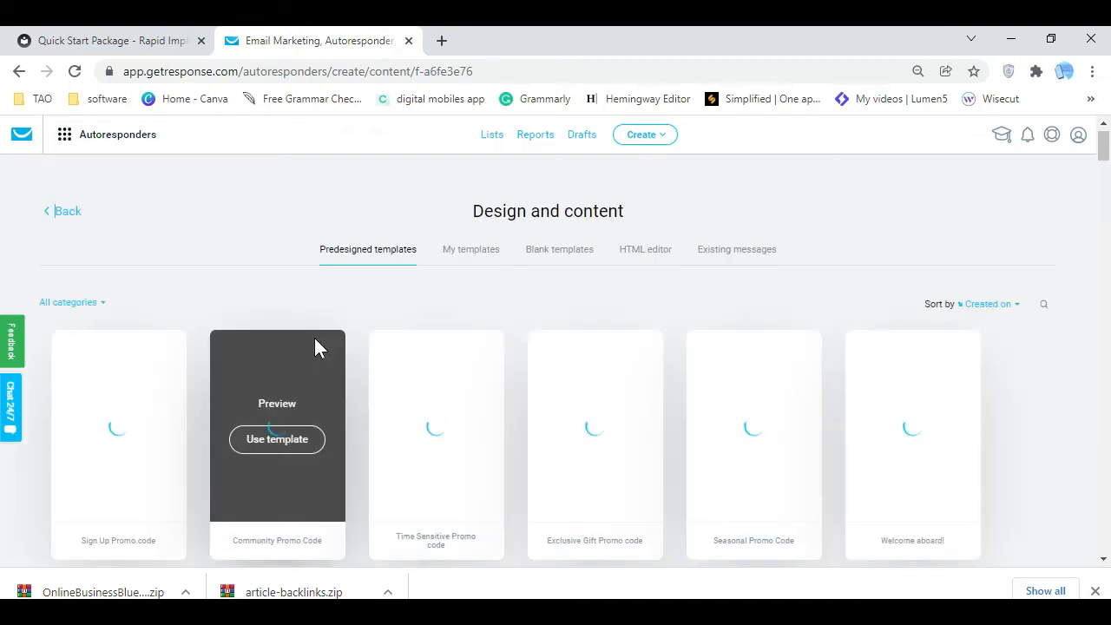
pyautogui.scroll(-4, 192, 434)
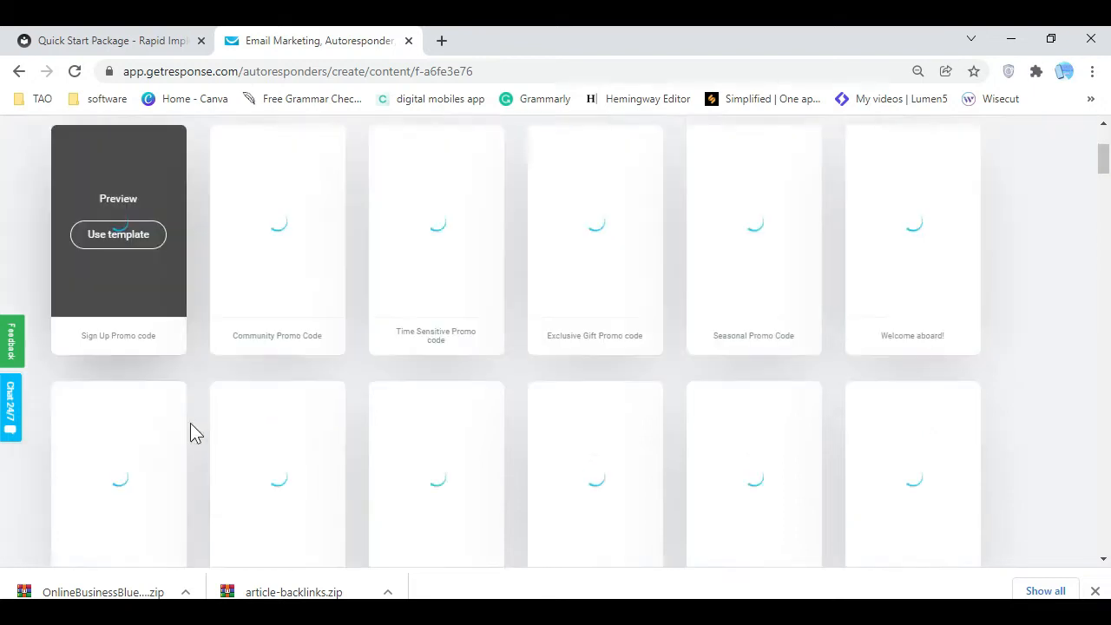
pyautogui.scroll(2, 196, 446)
pyautogui.scroll(3, 194, 441)
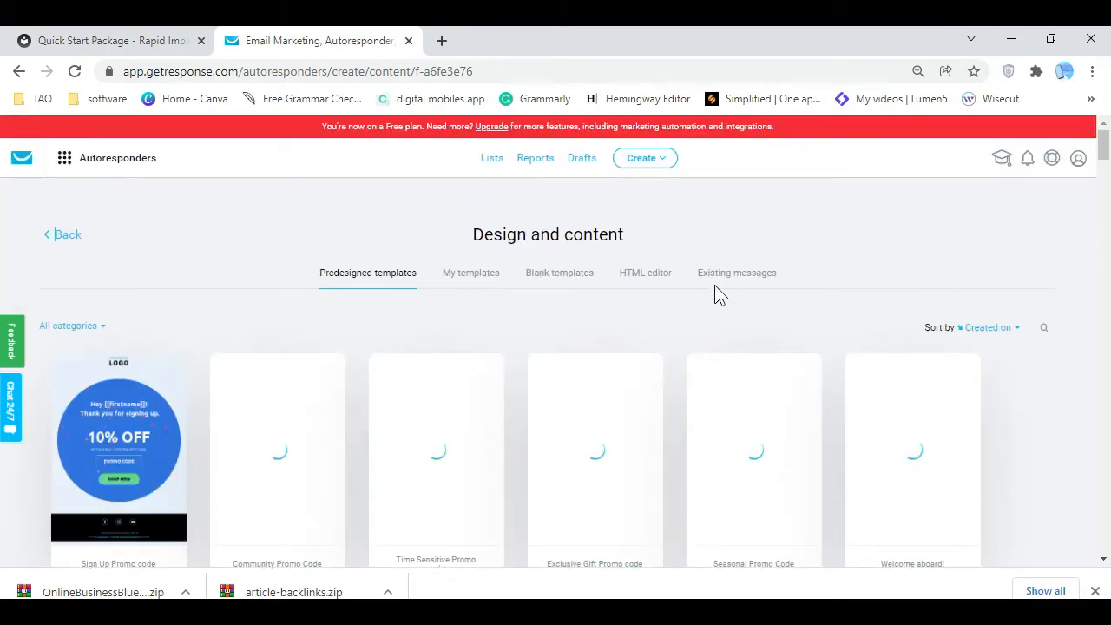
pyautogui.click(480, 276)
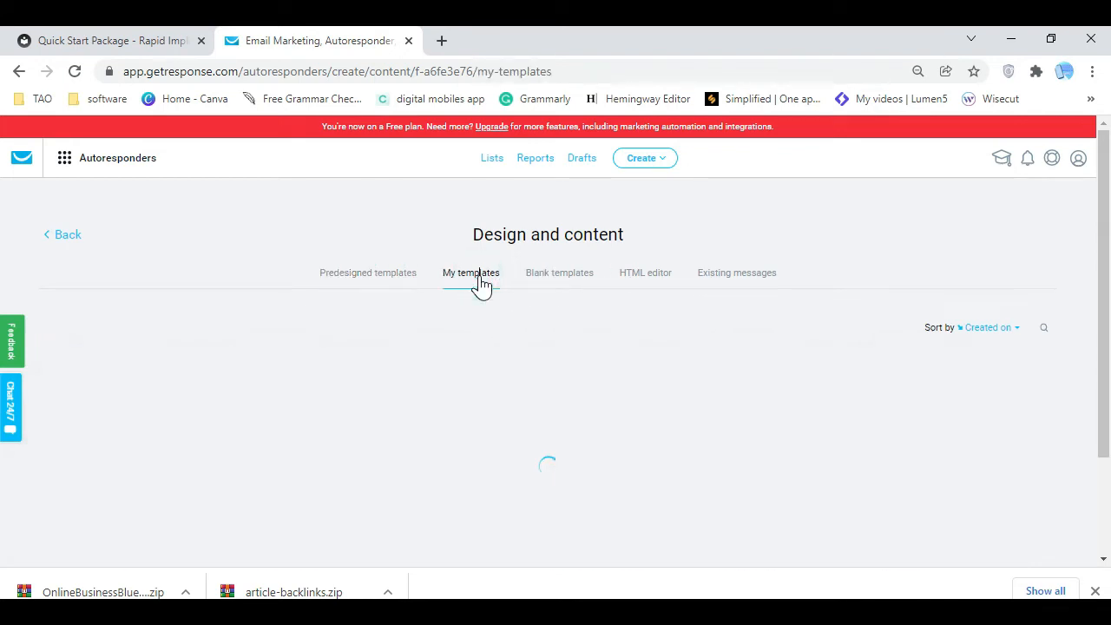
pyautogui.click(561, 277)
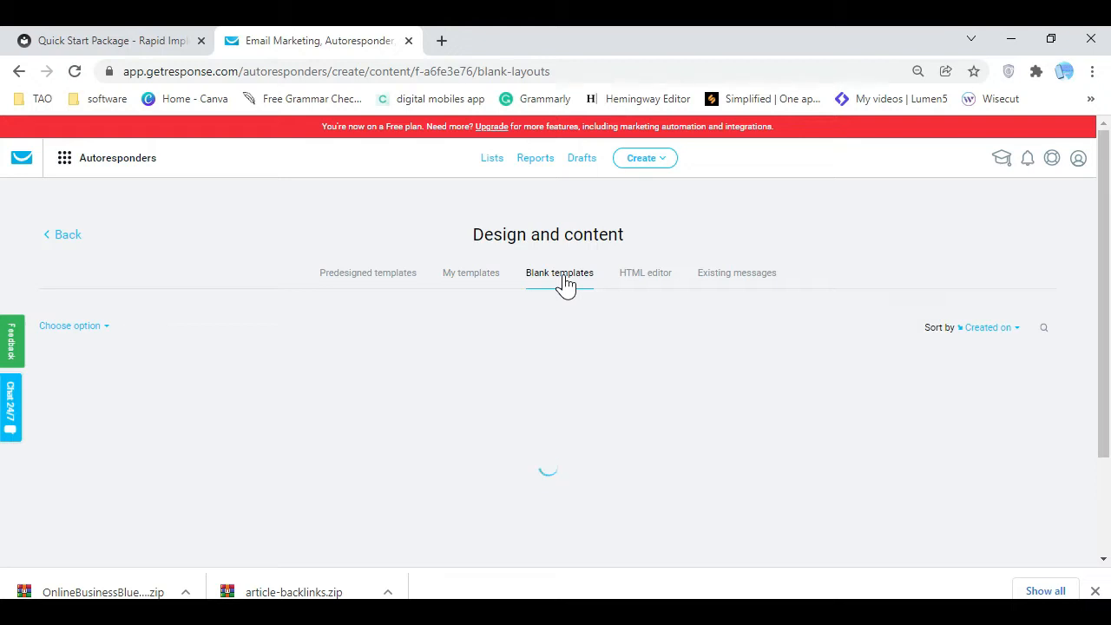
pyautogui.click(130, 415)
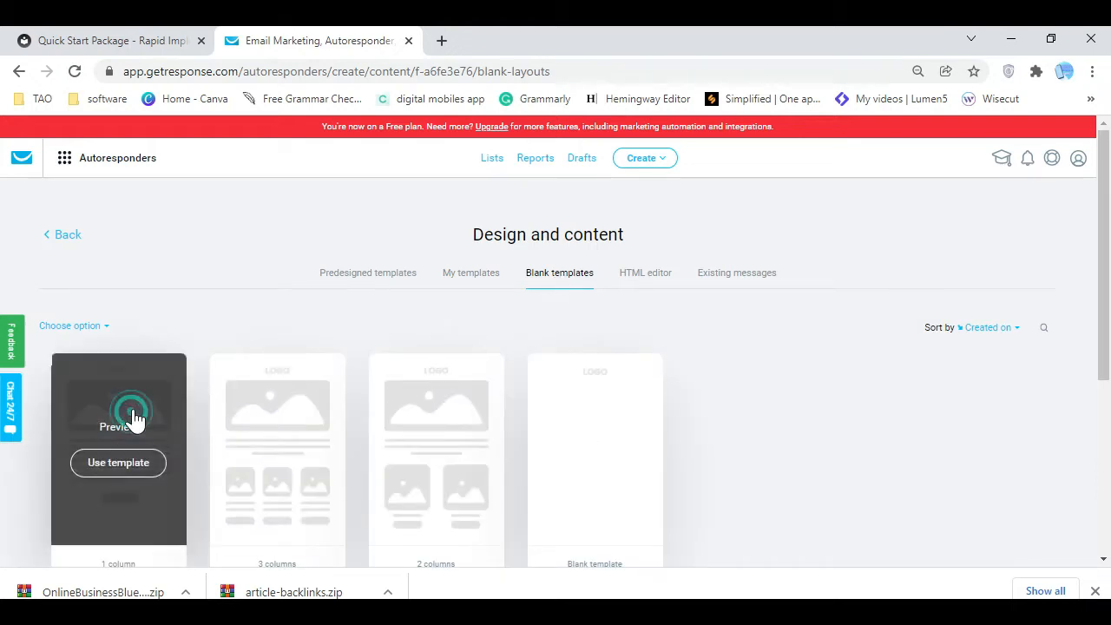
pyautogui.click(136, 466)
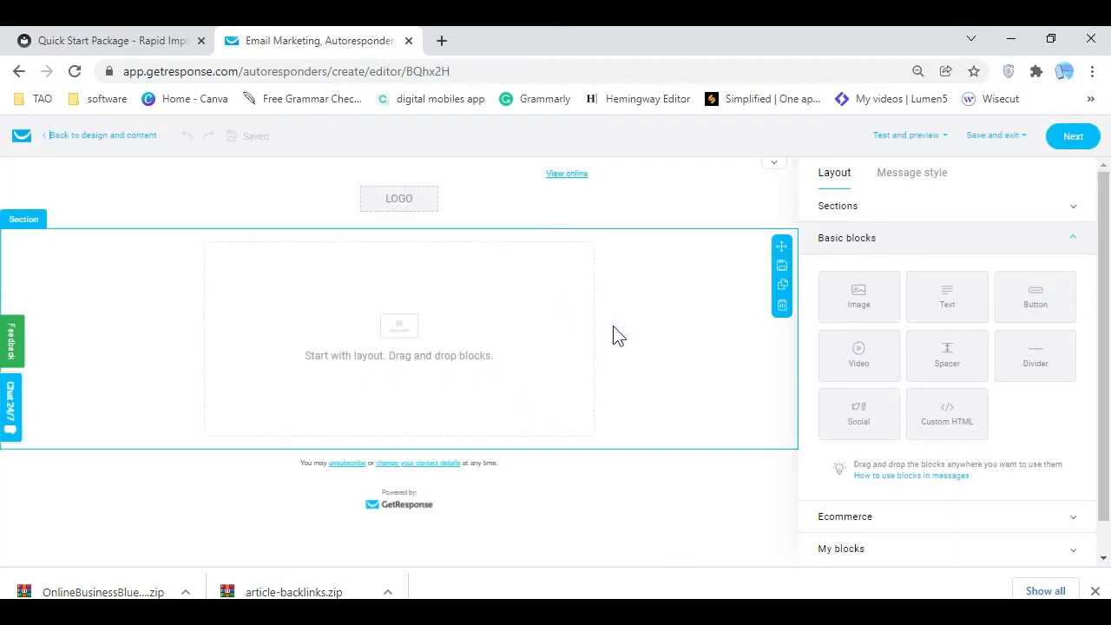
# Close the browser's downloads bar and copy the Follow-Up Email 1 body from the Quick Start Package page
pyautogui.click(1095, 591)
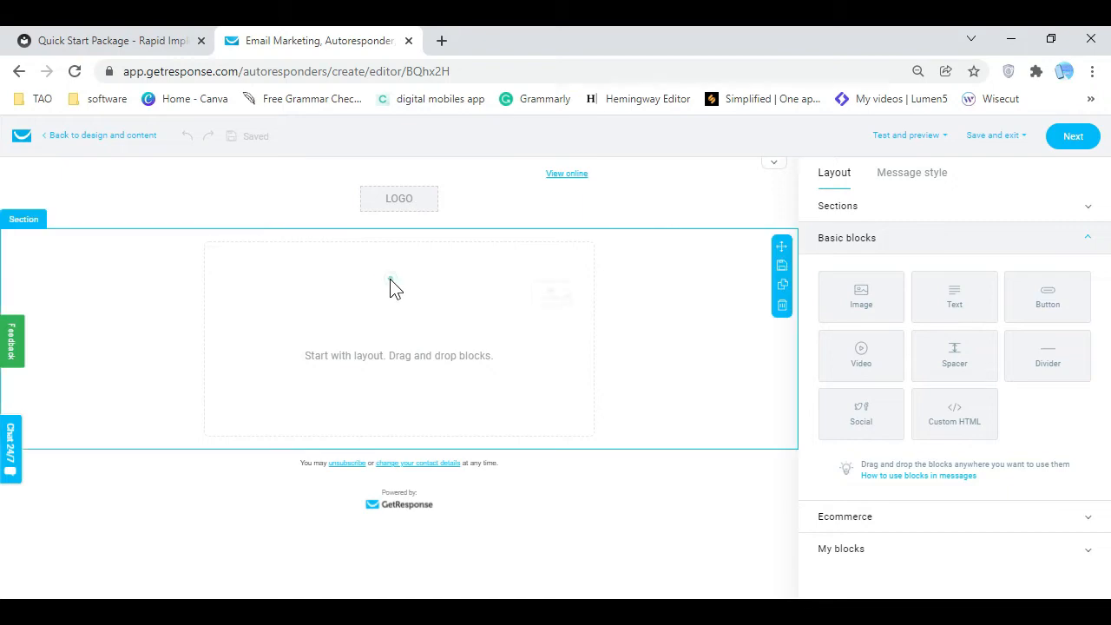
pyautogui.click(366, 254)
pyautogui.click(172, 48)
pyautogui.click(613, 384)
pyautogui.moveTo(252, 380); pyautogui.dragTo(560, 513)
pyautogui.rightClick(446, 385)
pyautogui.click(482, 397)
# Add a Text block to the empty section of the message in the GetResponse editor
pyautogui.click(325, 41)
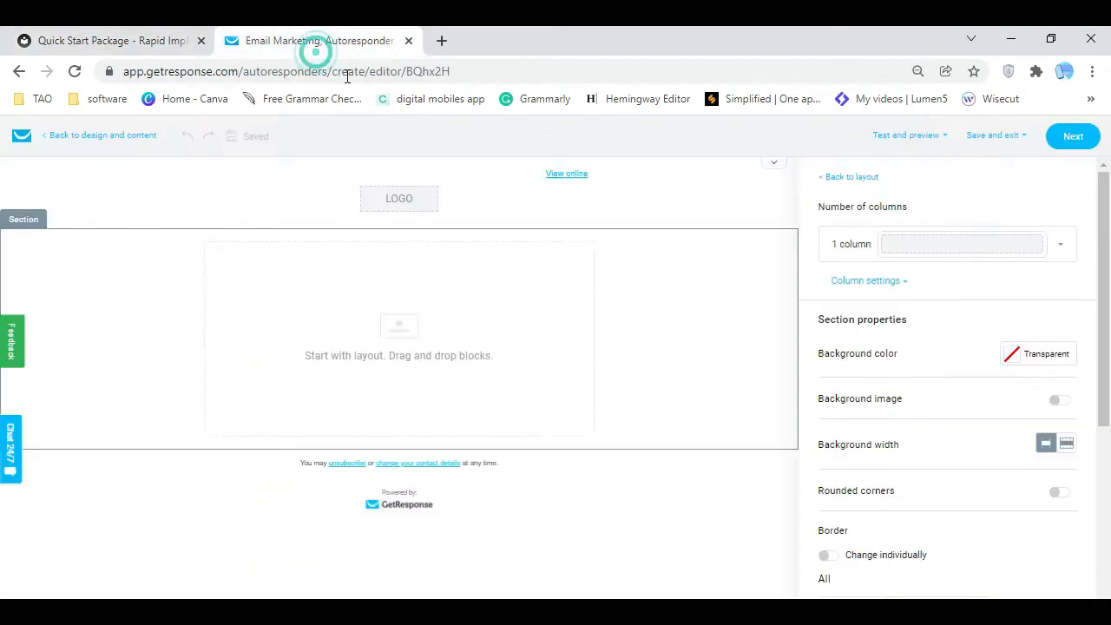
pyautogui.click(334, 276)
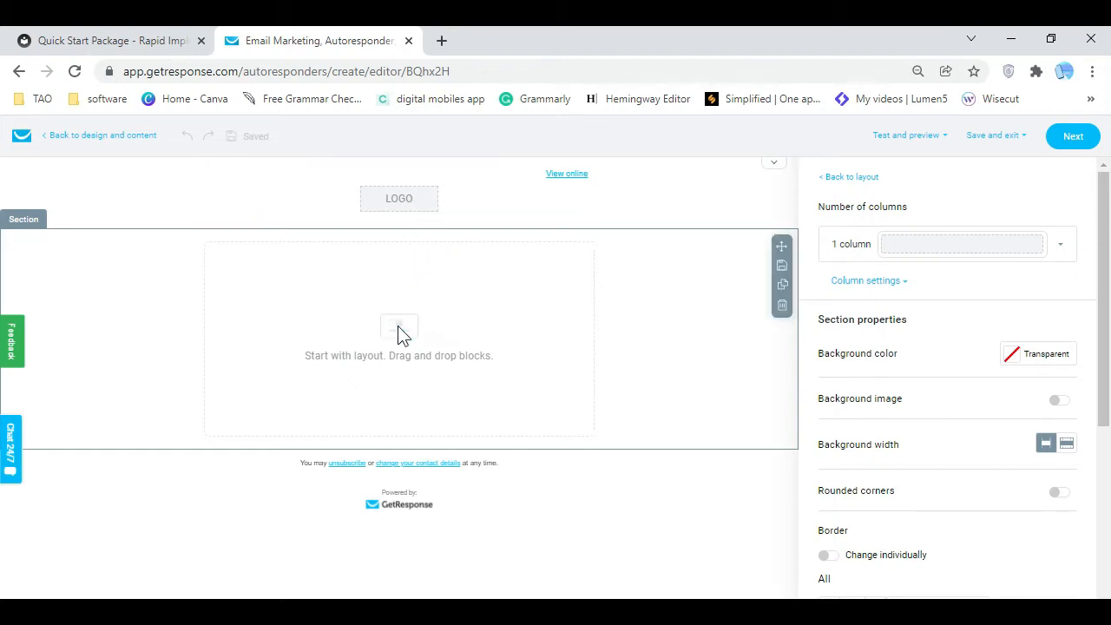
pyautogui.click(955, 243)
pyautogui.click(783, 245)
pyautogui.click(667, 495)
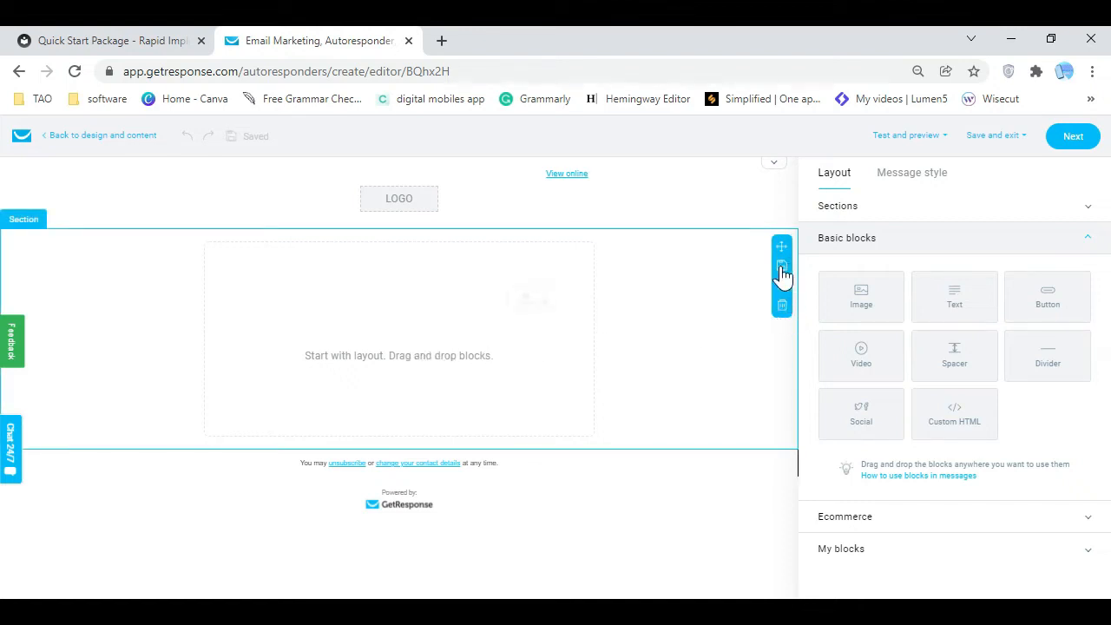
pyautogui.moveTo(953, 293); pyautogui.dragTo(547, 307)
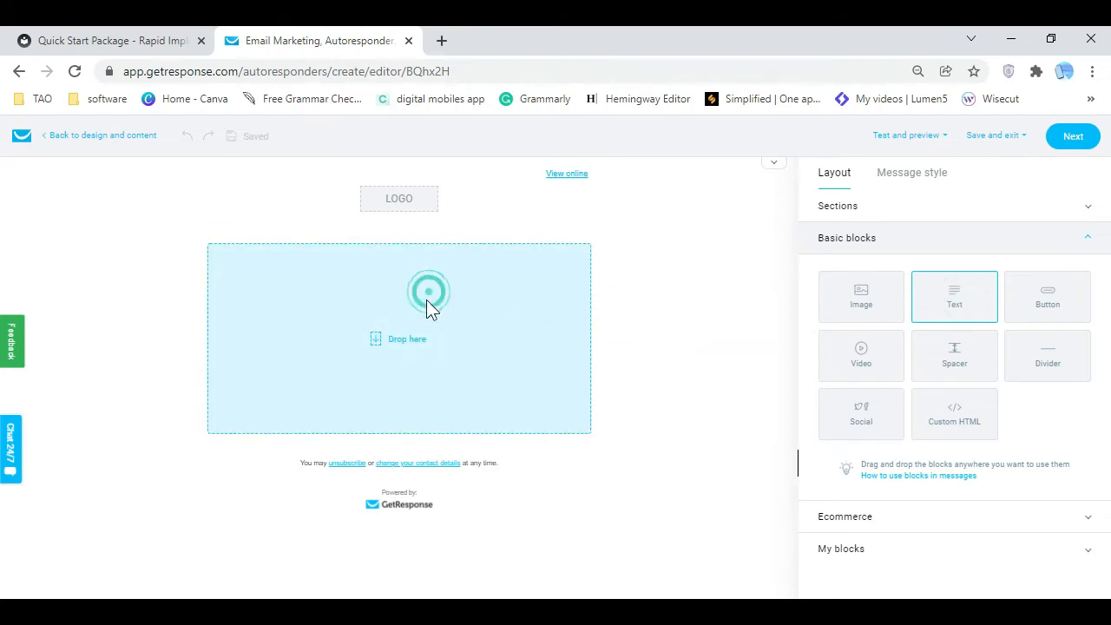
pyautogui.moveTo(428, 297); pyautogui.dragTo(421, 310)
# Paste the copied Follow-Up Email 1 body into the new text block
pyautogui.rightClick(388, 265)
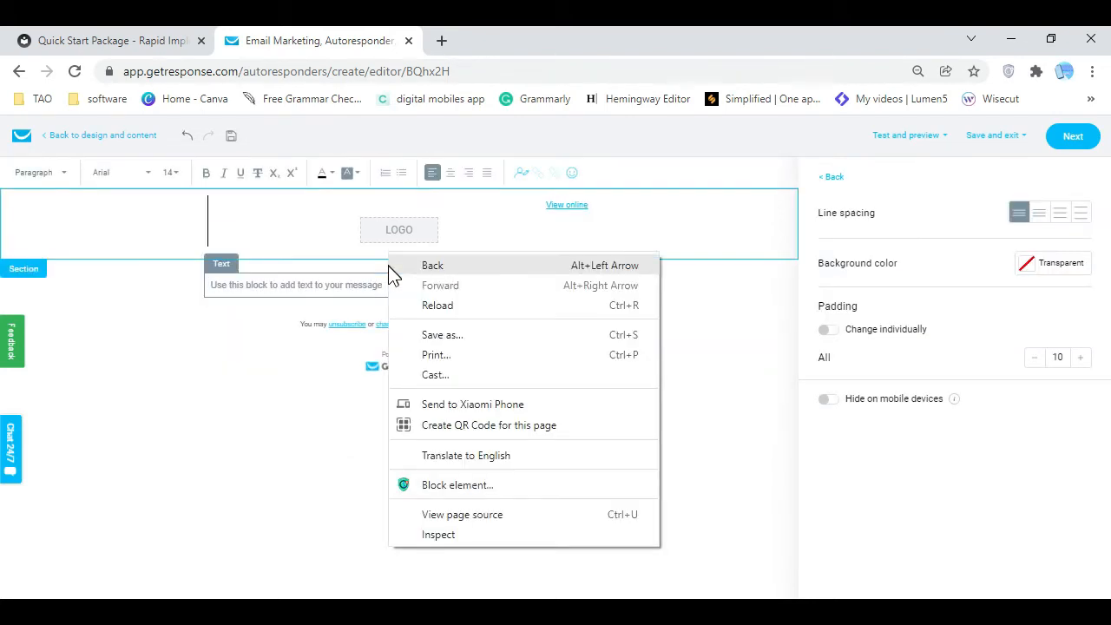
pyautogui.click(344, 284)
pyautogui.rightClick(344, 284)
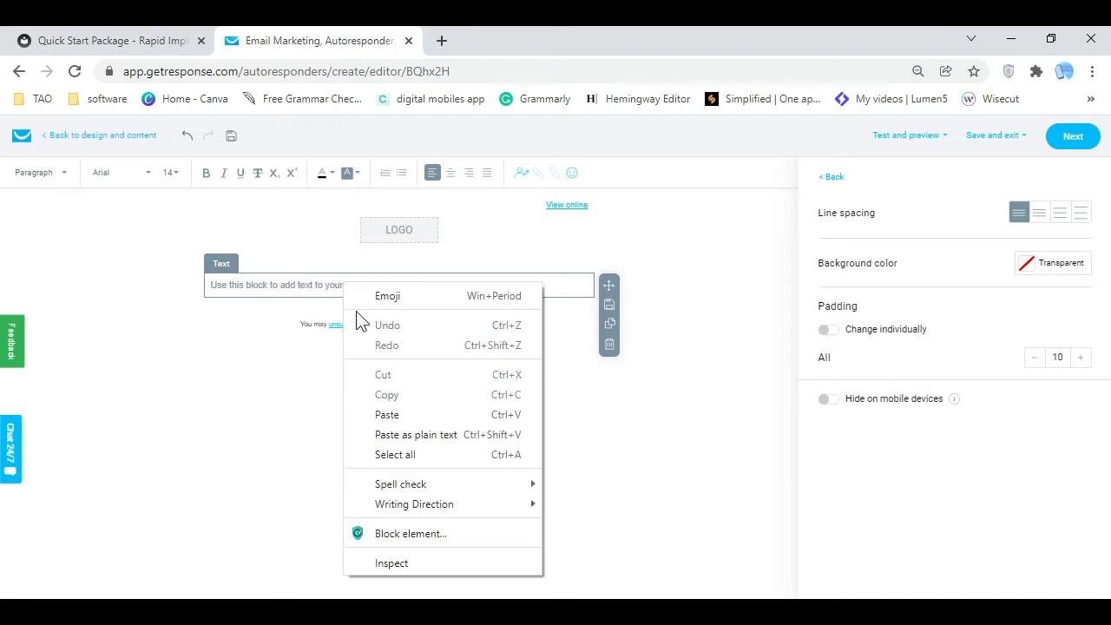
pyautogui.click(387, 415)
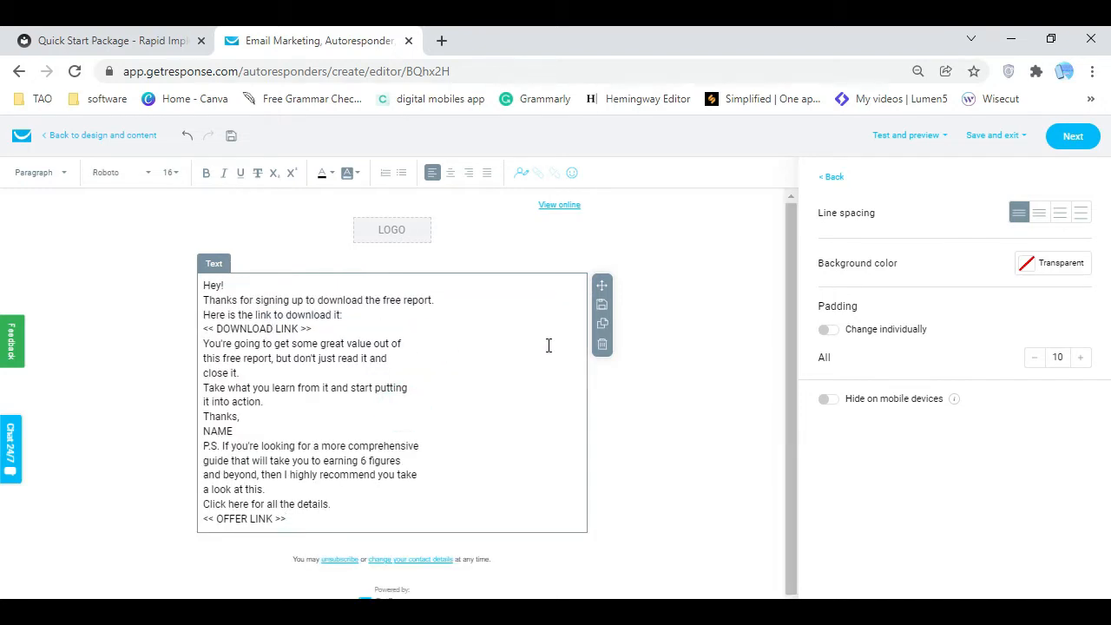
# Insert blank lines after the "Hey!" greeting and both above and below the DOWNLOAD LINK line
pyautogui.click(669, 325)
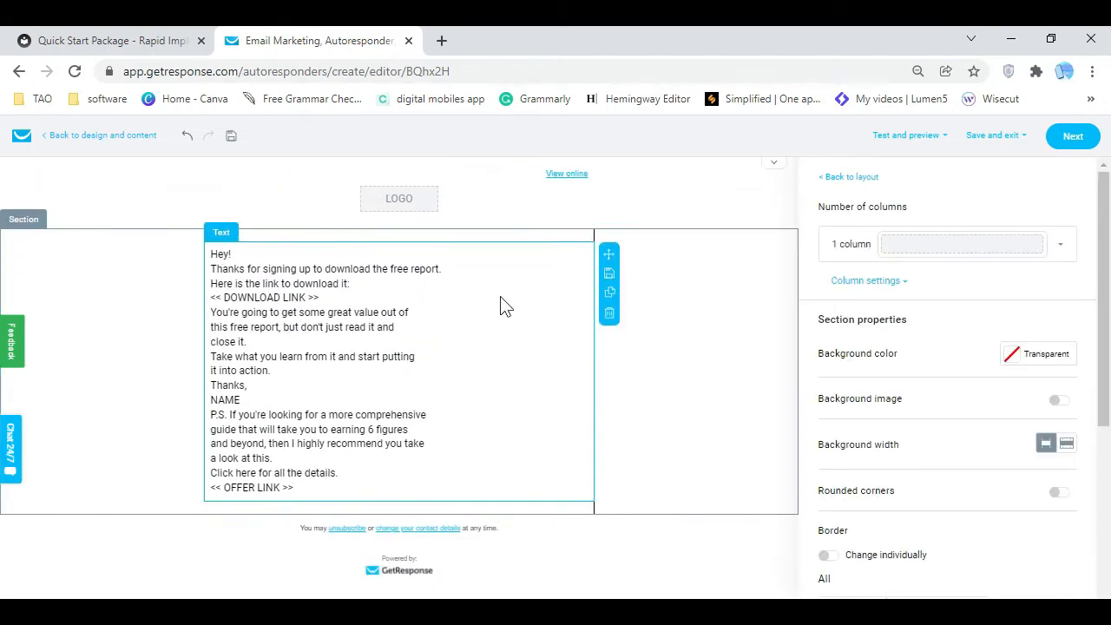
pyautogui.click(207, 273)
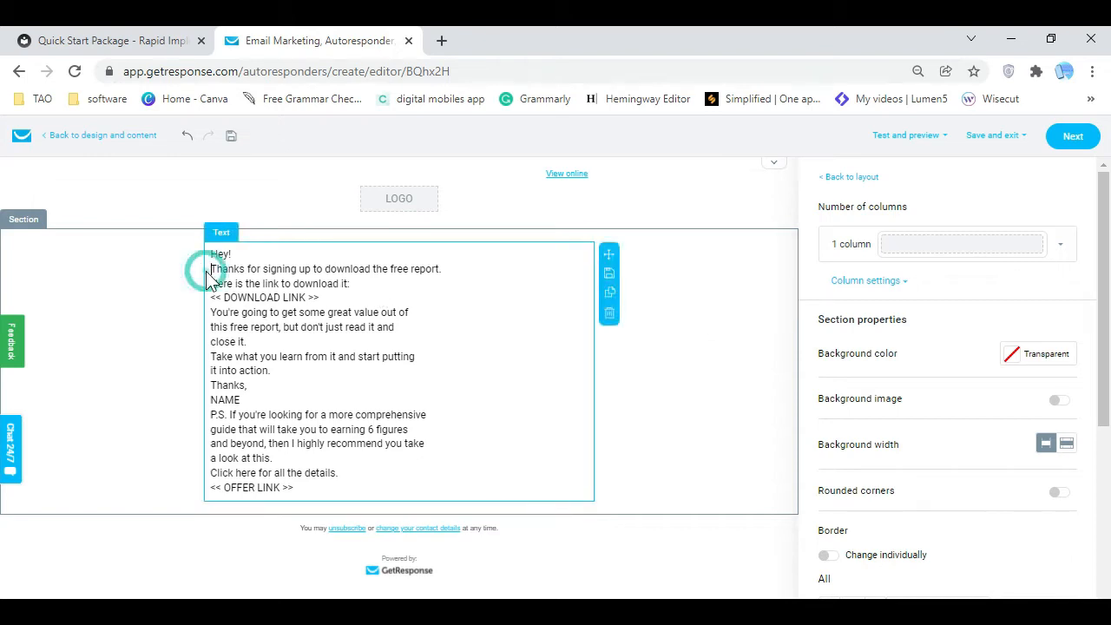
pyautogui.press('Return')
pyautogui.click(364, 326)
pyautogui.press('Return')
pyautogui.click(375, 355)
pyautogui.press('Return')
# Insert blank lines after "close it.", after "it into action." and after "Thanks,"
pyautogui.click(261, 410)
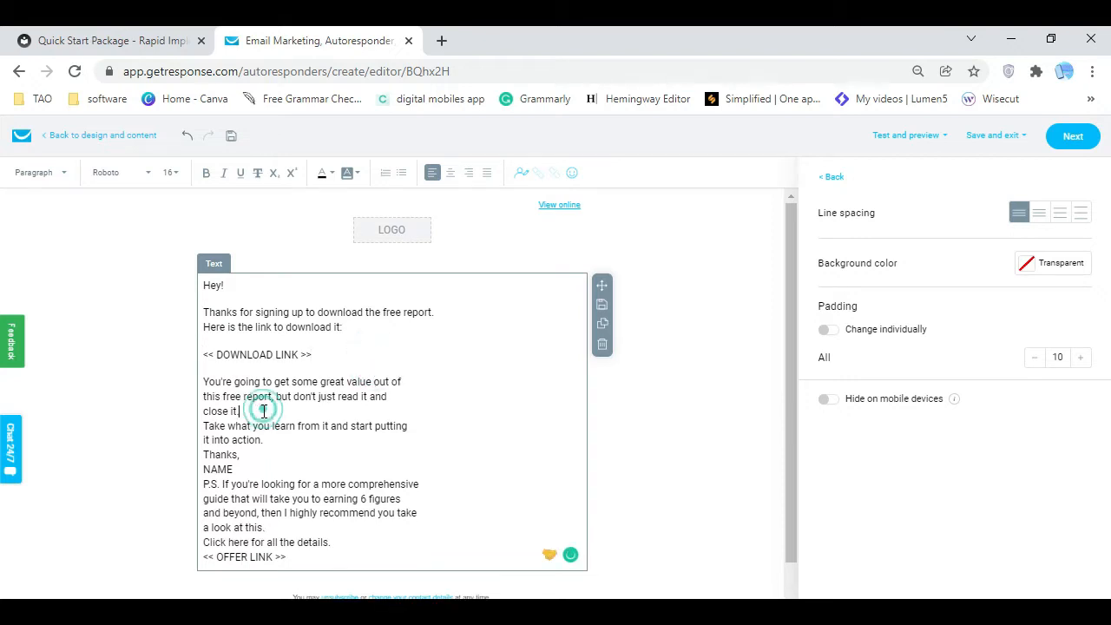
pyautogui.press('Return')
pyautogui.click(285, 458)
pyautogui.press('Return')
pyautogui.click(271, 482)
pyautogui.press('Return')
# Replace the NAME placeholder with the sender's name and clear the spelling flag on it
pyautogui.click(244, 503)
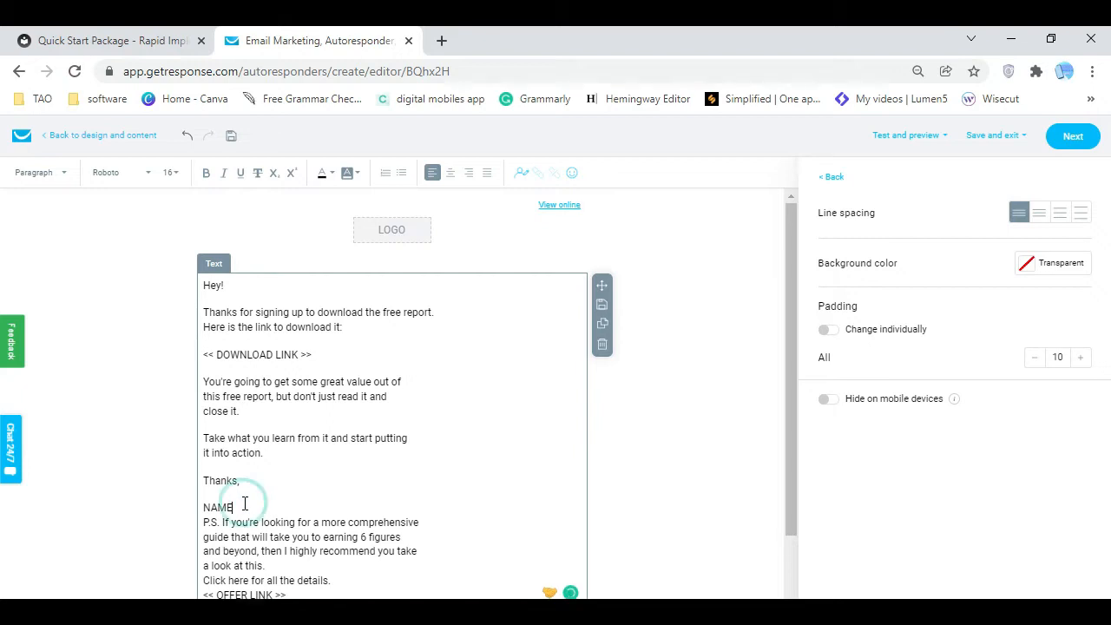
pyautogui.press('BackSpace')
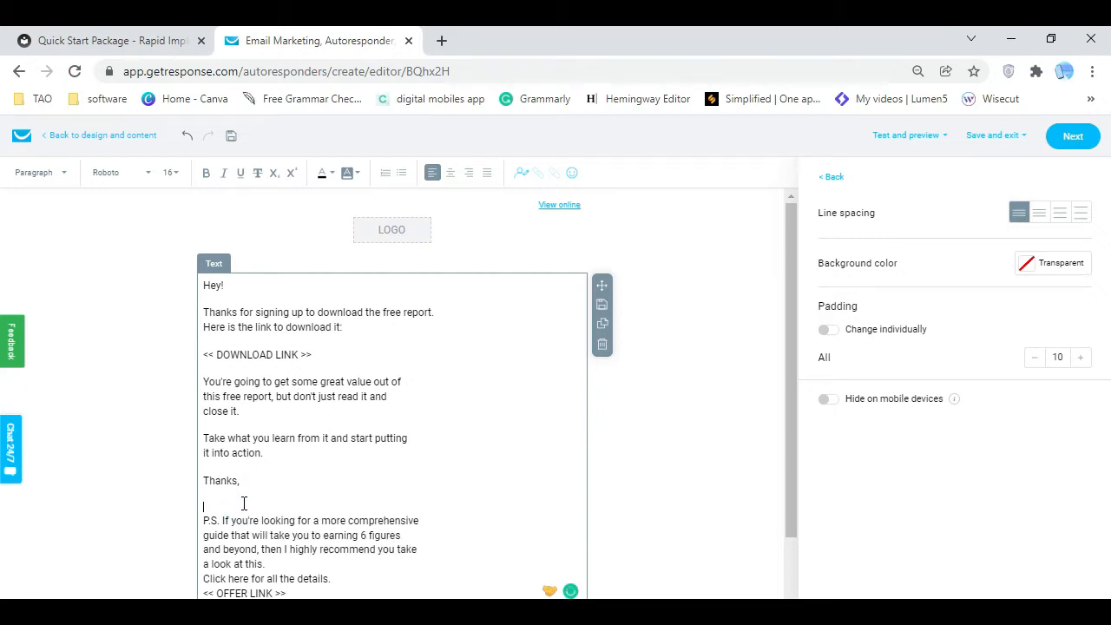
pyautogui.write('Vicky')
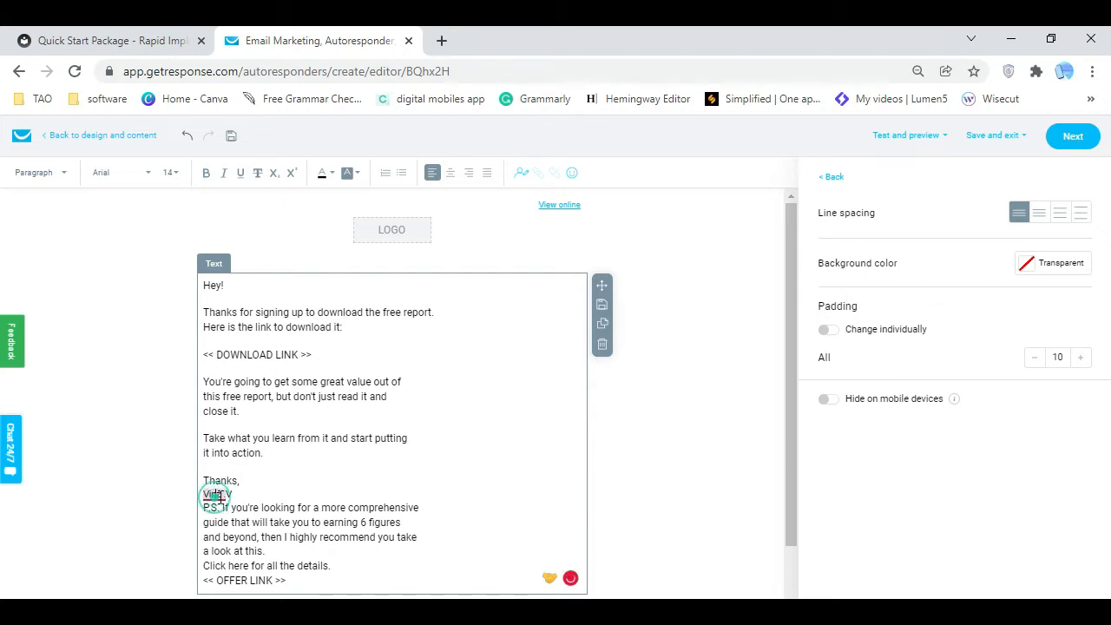
pyautogui.rightClick(217, 495)
pyautogui.click(225, 532)
pyautogui.click(296, 491)
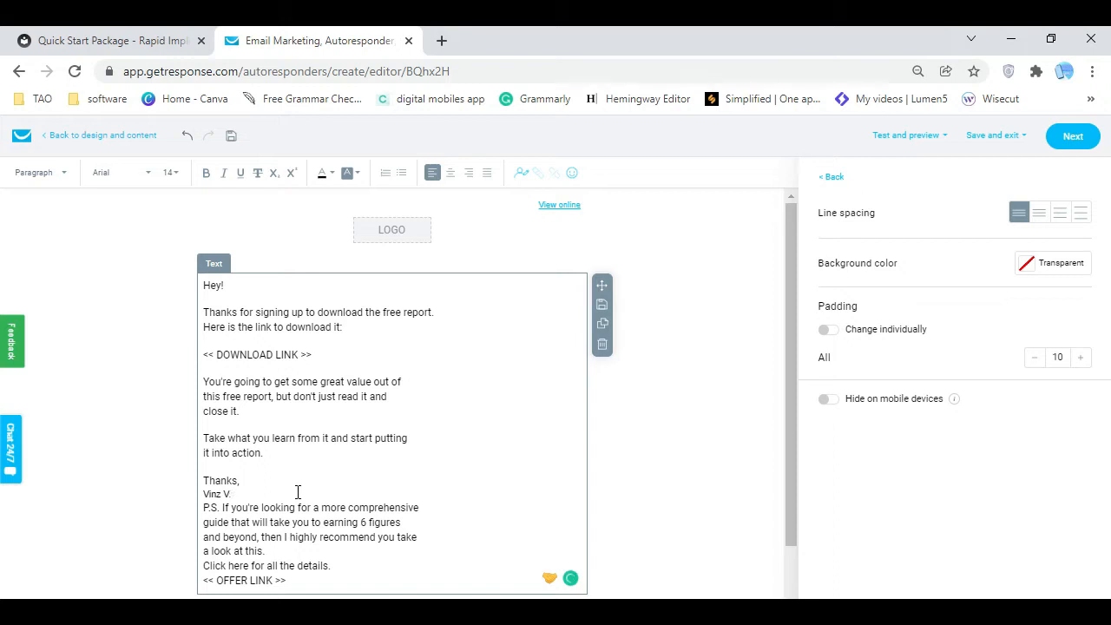
# Separate the signature name from "Thanks," with a blank line and add several blank lines before the P.S. paragraph
pyautogui.press('Return')
pyautogui.press('Return')
pyautogui.click(205, 494)
pyautogui.press('Return')
pyautogui.click(551, 456)
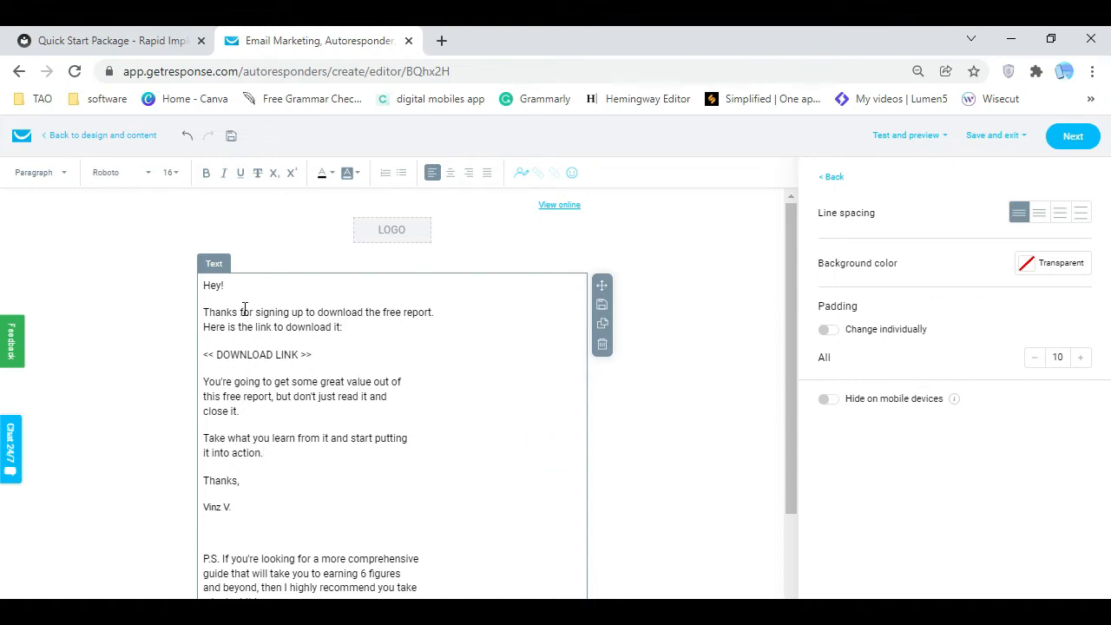
pyautogui.scroll(-1, 470, 416)
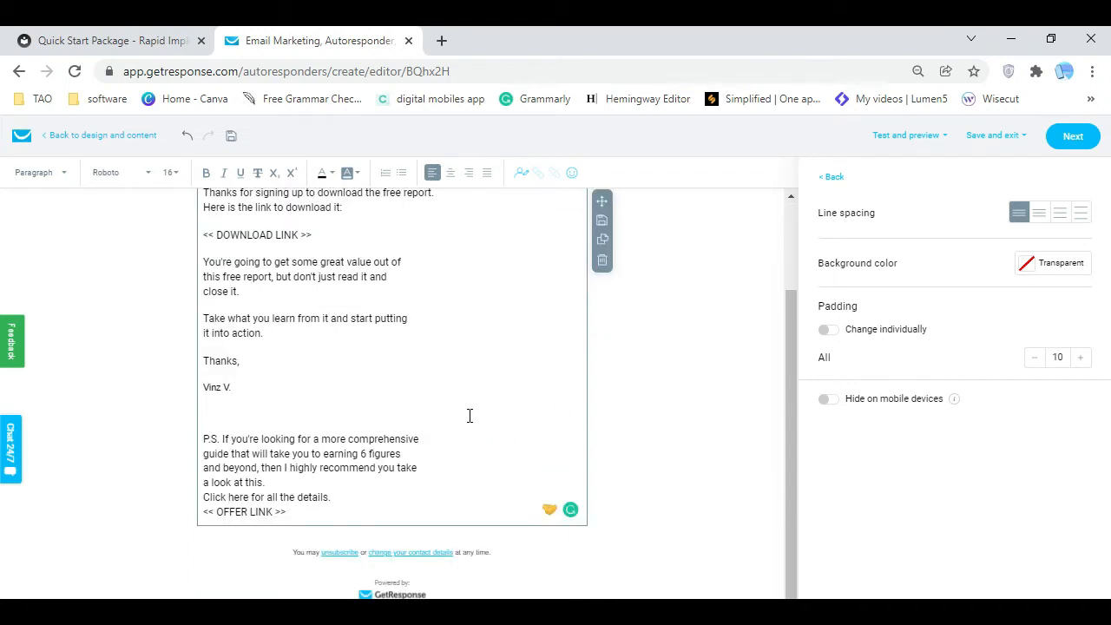
pyautogui.click(252, 418)
pyautogui.press('Return')
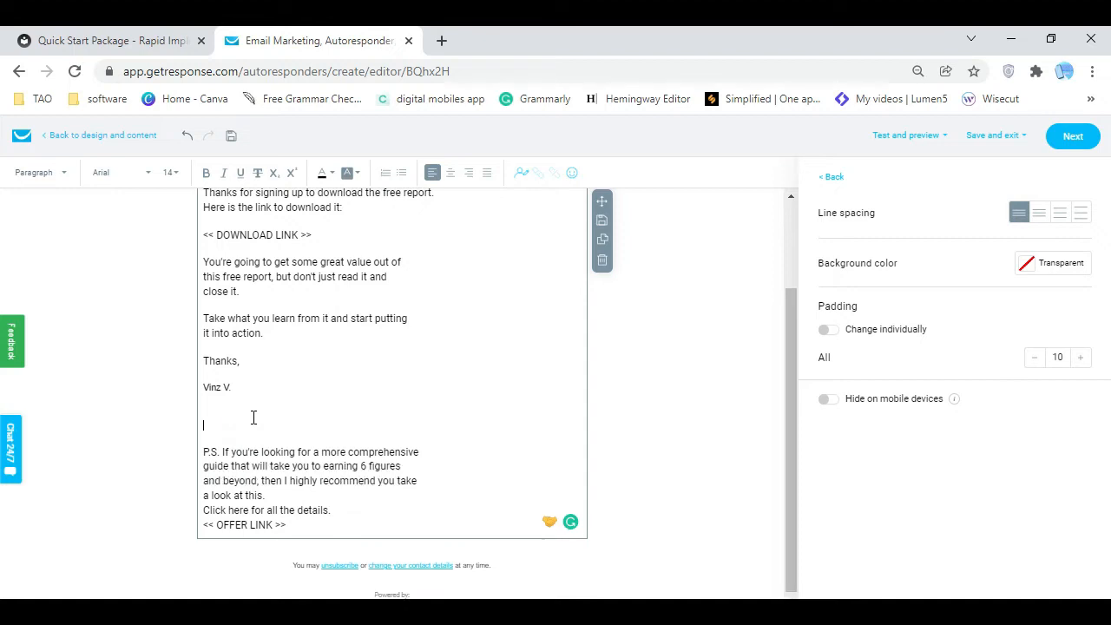
# Add one extra blank line above the "You're going to get" paragraph and above the "Take what you learn" paragraph
pyautogui.scroll(1, 275, 384)
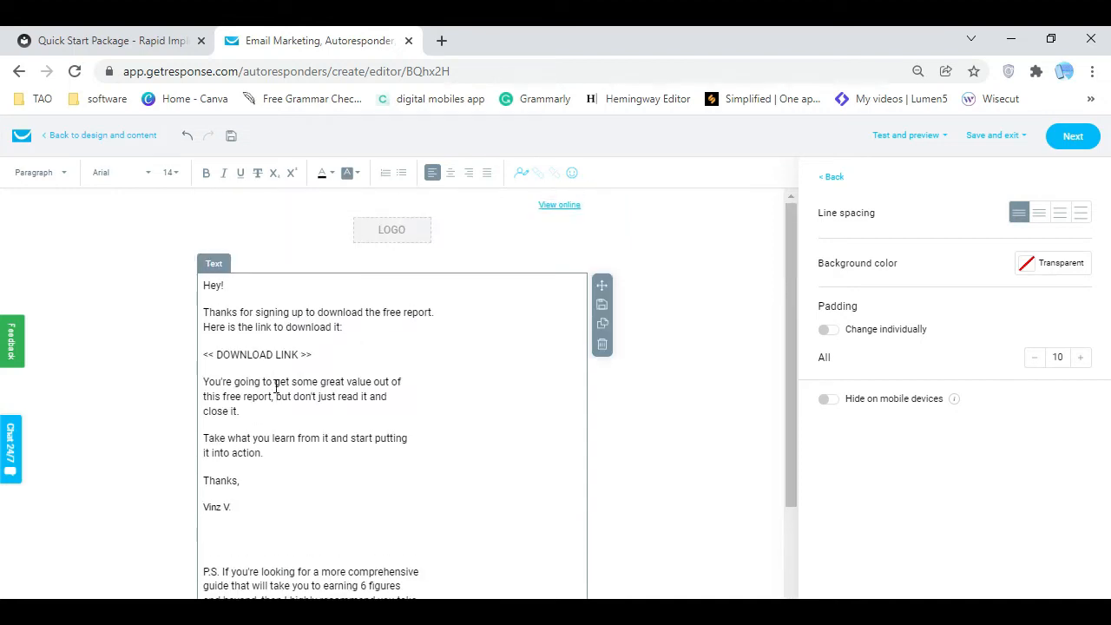
pyautogui.click(204, 310)
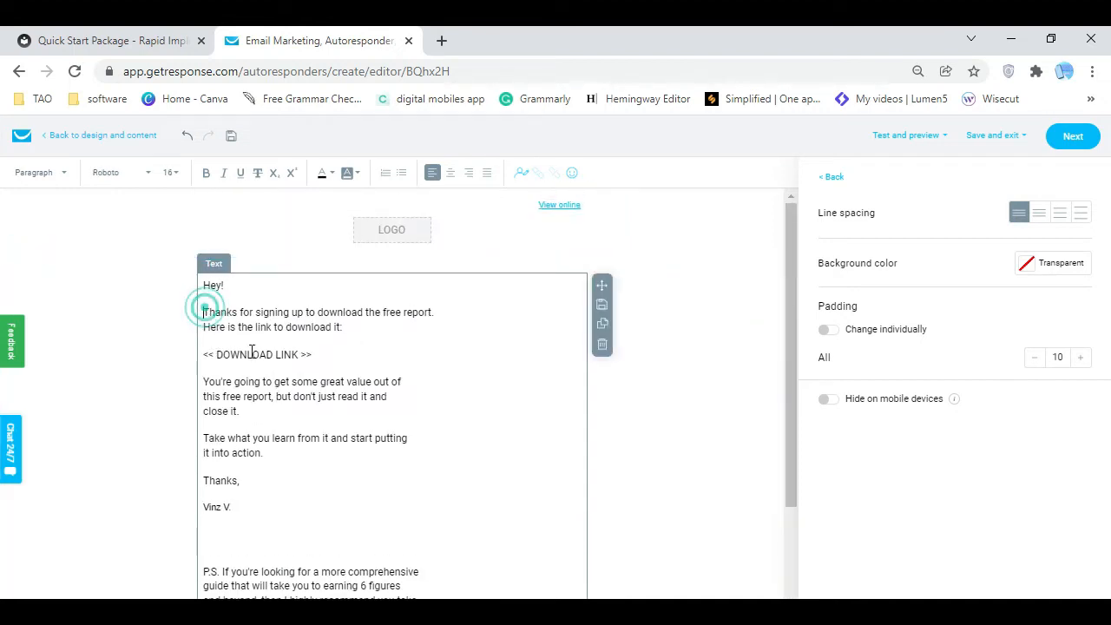
pyautogui.click(201, 351)
pyautogui.click(207, 381)
pyautogui.press('Return')
pyautogui.click(205, 447)
pyautogui.press('Return')
pyautogui.click(204, 505)
pyautogui.press('Return')
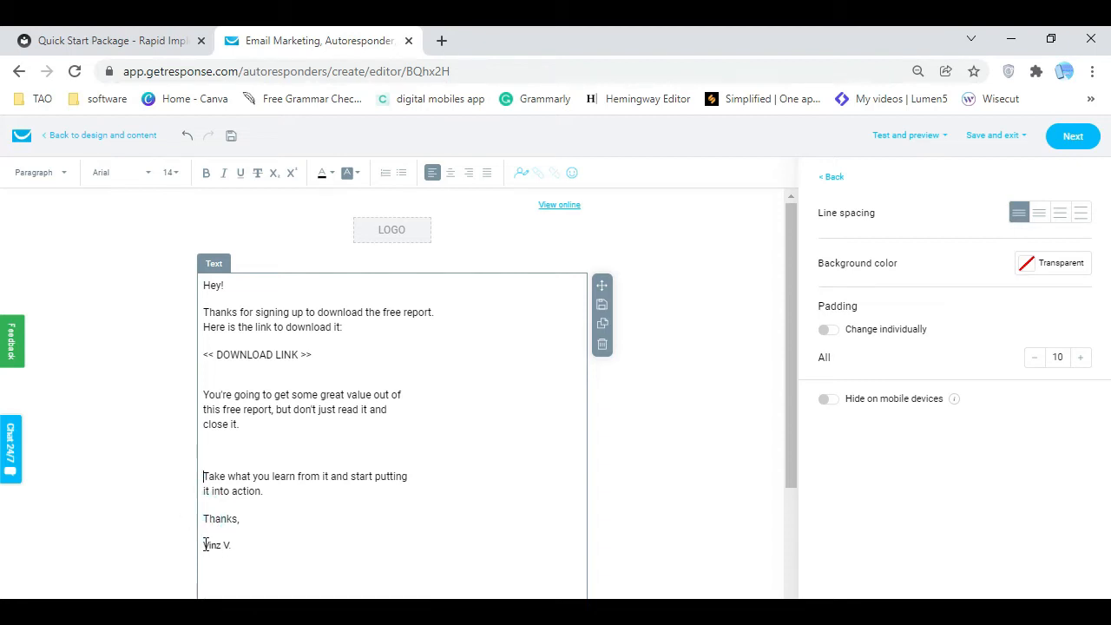
pyautogui.press('BackSpace')
# Add one extra blank line above "Thanks," and above the signature name
pyautogui.click(206, 506)
pyautogui.press('Return')
pyautogui.click(207, 543)
pyautogui.click(205, 544)
pyautogui.press('Return')
# Append "- DigitalMobilesApp" to the signature name
pyautogui.click(276, 557)
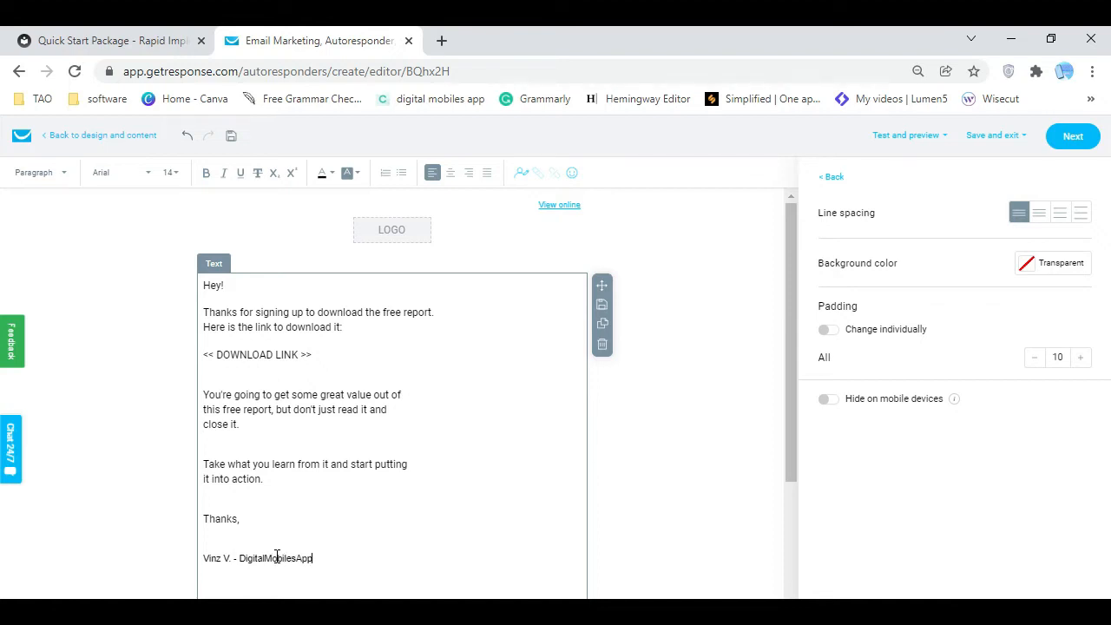
pyautogui.scroll(-3, 613, 440)
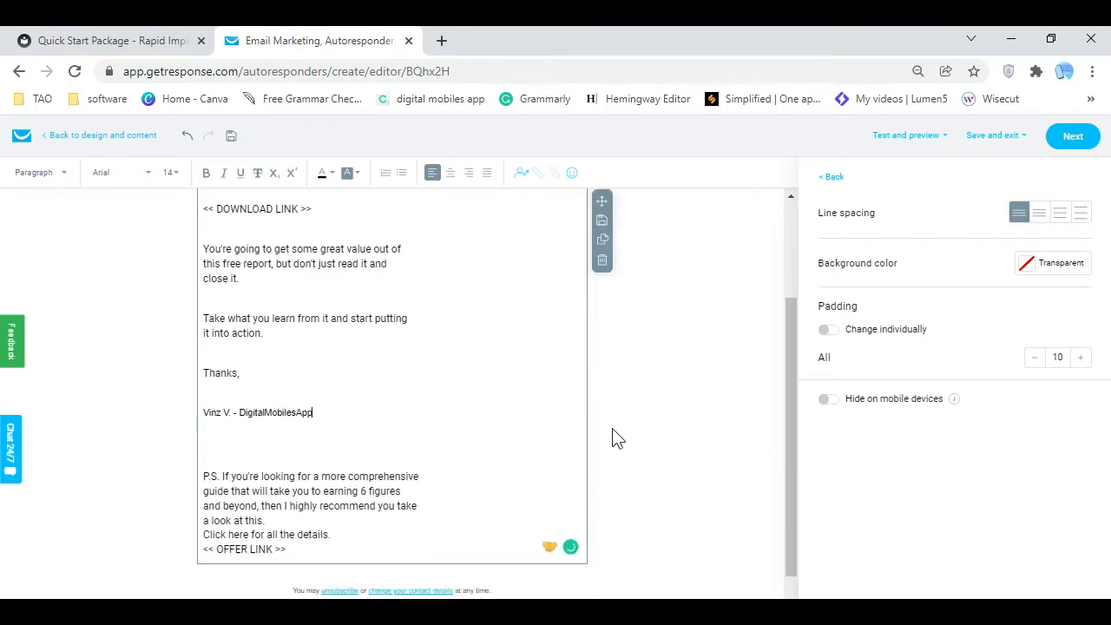
pyautogui.click(663, 407)
# Insert a blank line between "Click here for all the details." and the OFFER LINK line
pyautogui.click(375, 406)
pyautogui.click(343, 499)
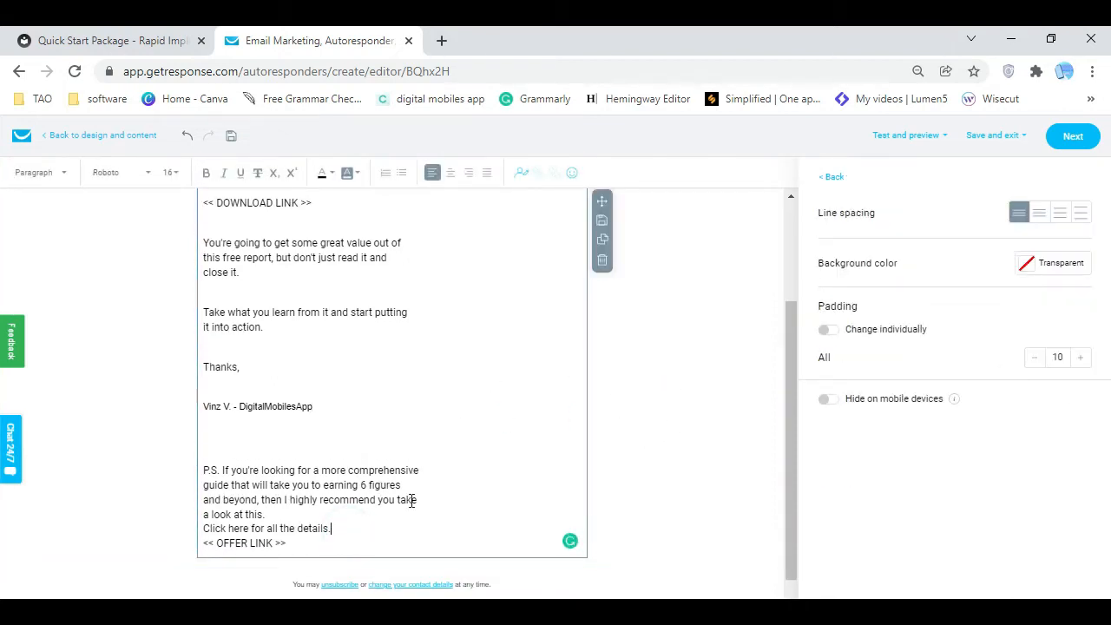
pyautogui.press('Return')
pyautogui.click(512, 493)
# Apply the grammar corrections in the P.S. paragraph so it reads "a guide that will take you to earn 6 figures"
pyautogui.click(352, 486)
pyautogui.click(352, 519)
pyautogui.click(214, 482)
pyautogui.click(220, 489)
pyautogui.rightClick(218, 486)
pyautogui.click(217, 488)
pyautogui.click(213, 488)
pyautogui.click(508, 489)
pyautogui.scroll(-1, 512, 482)
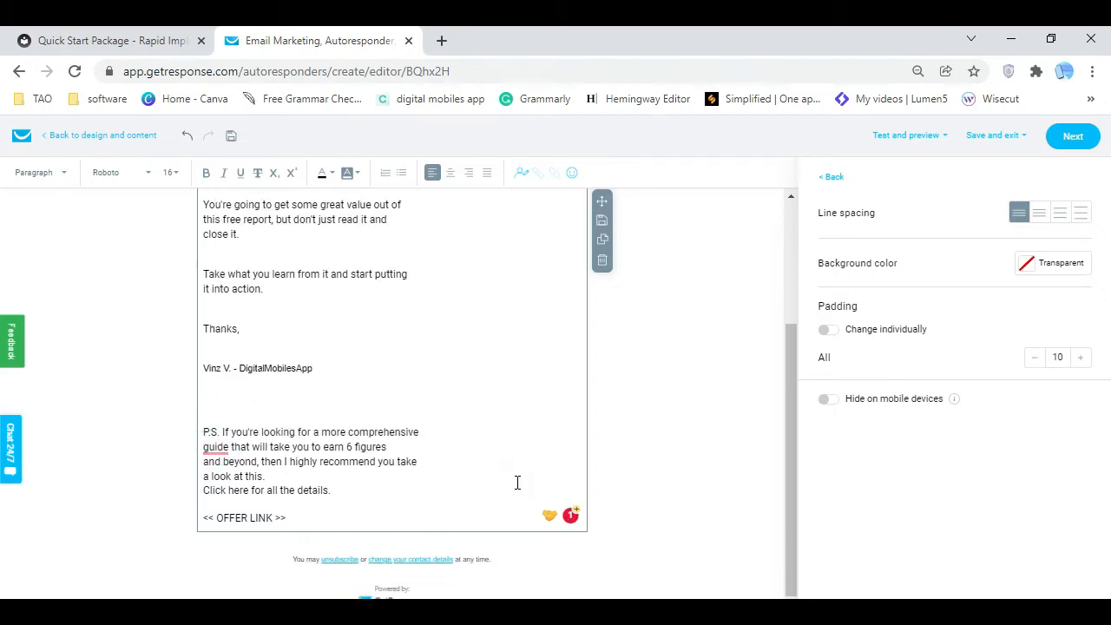
pyautogui.click(217, 443)
pyautogui.click(222, 476)
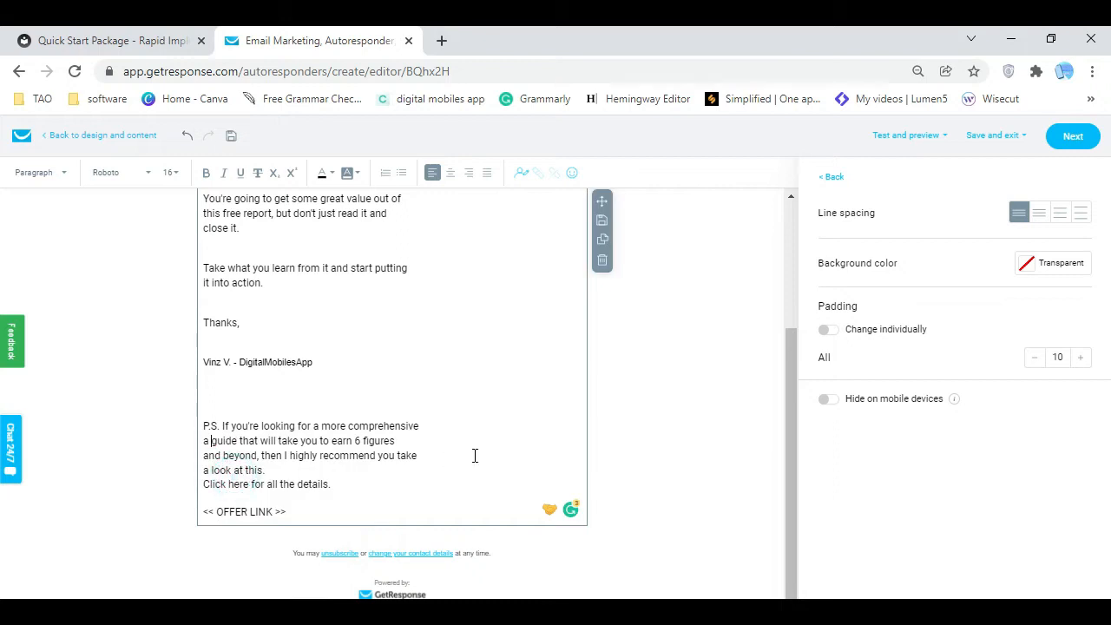
pyautogui.click(665, 431)
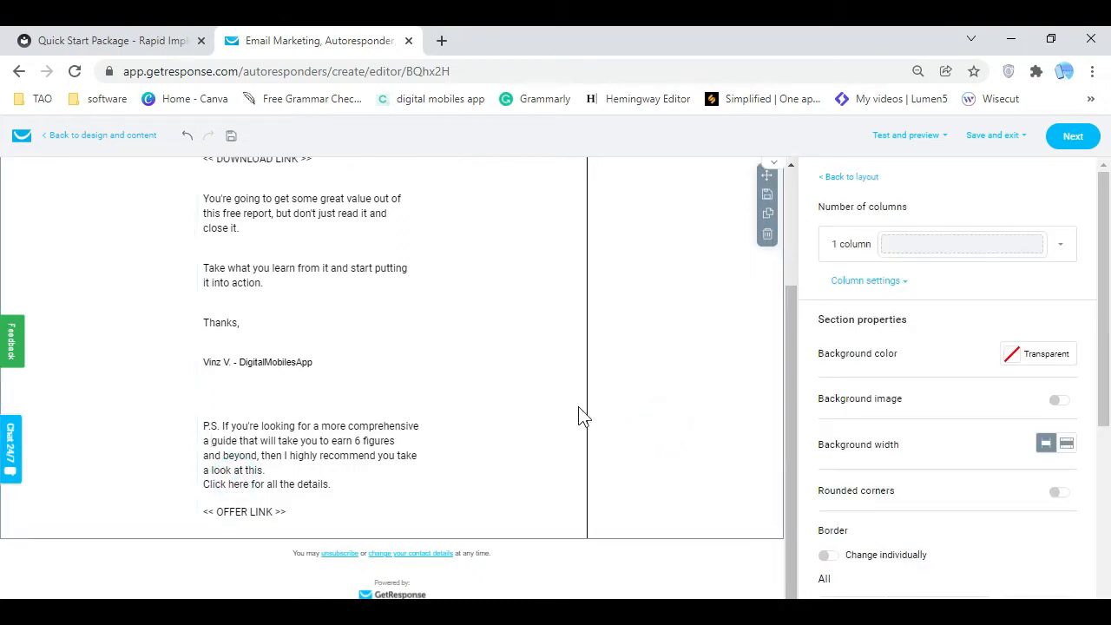
# Review the spacing and wording of the whole message from the greeting to the OFFER LINK line
pyautogui.scroll(2, 315, 338)
pyautogui.scroll(-2, 316, 360)
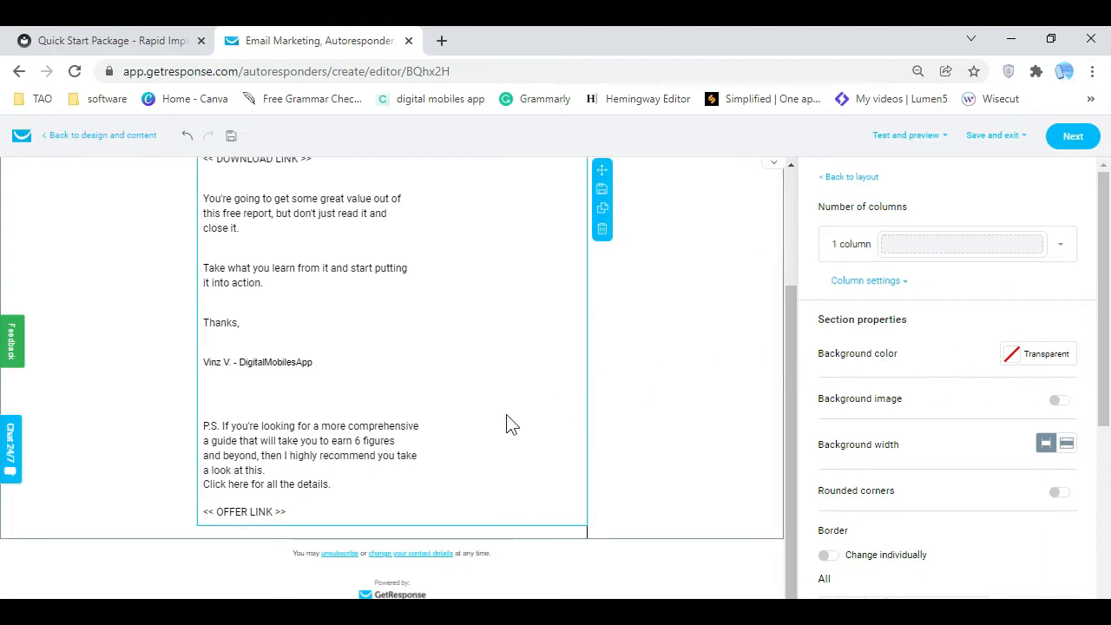
pyautogui.scroll(4, 499, 439)
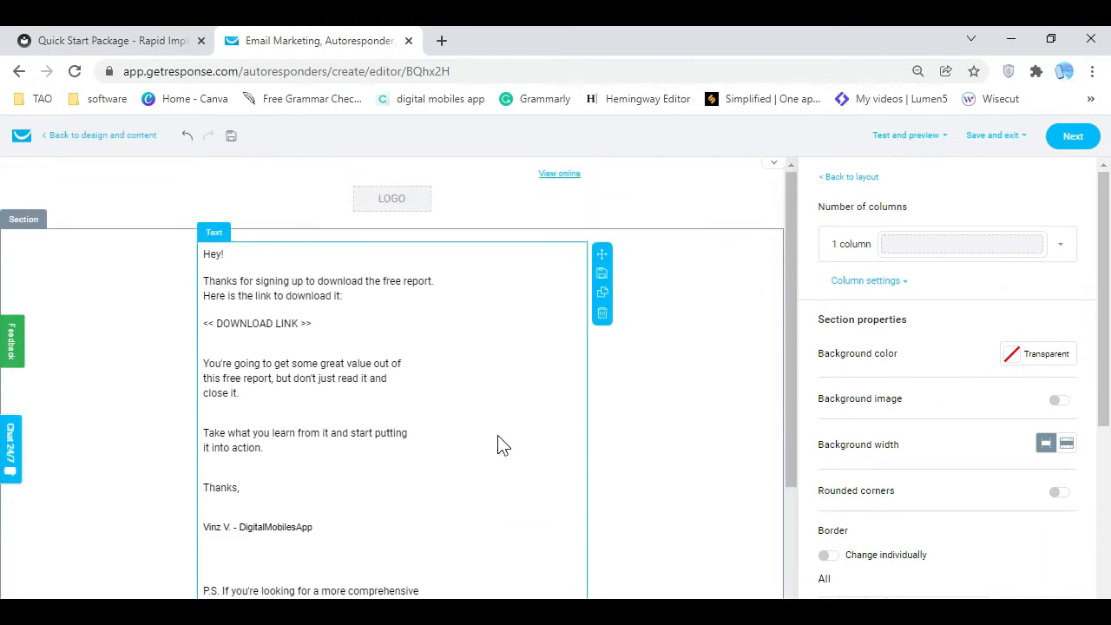
pyautogui.scroll(-4, 499, 441)
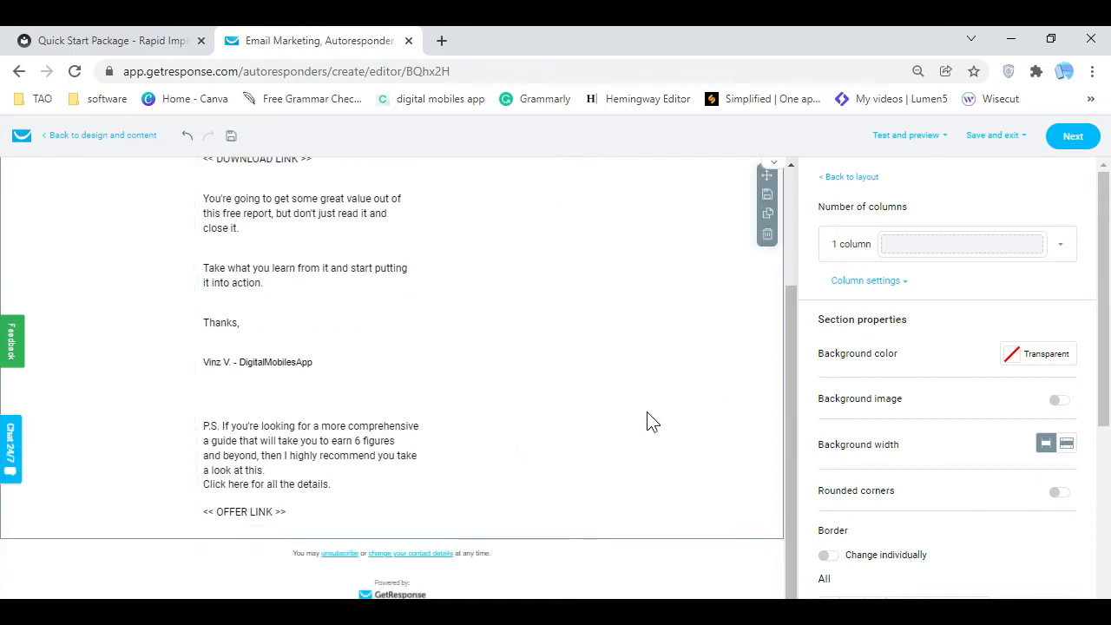
pyautogui.click(489, 437)
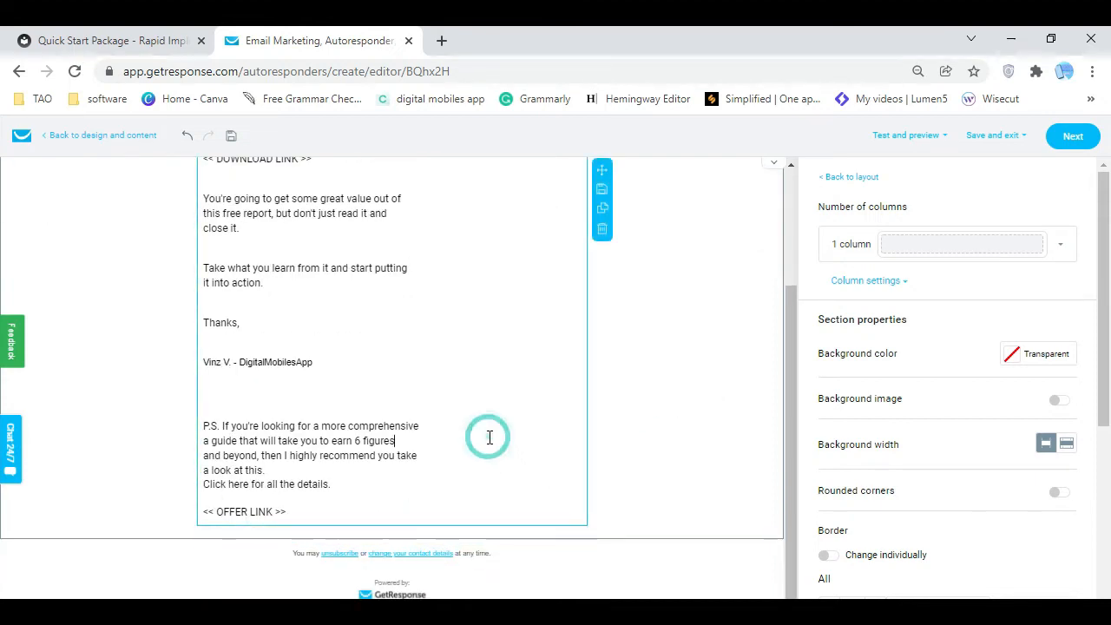
pyautogui.scroll(4, 490, 438)
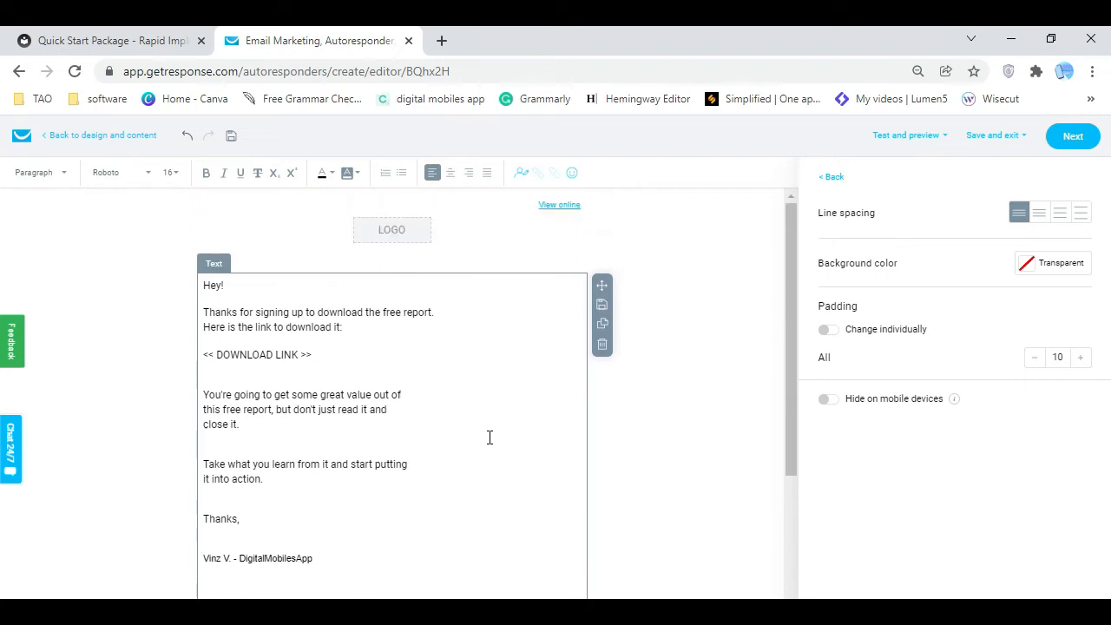
# Select the LOGO placeholder in the header and open the image library to add a logo image
pyautogui.click(657, 278)
pyautogui.click(401, 229)
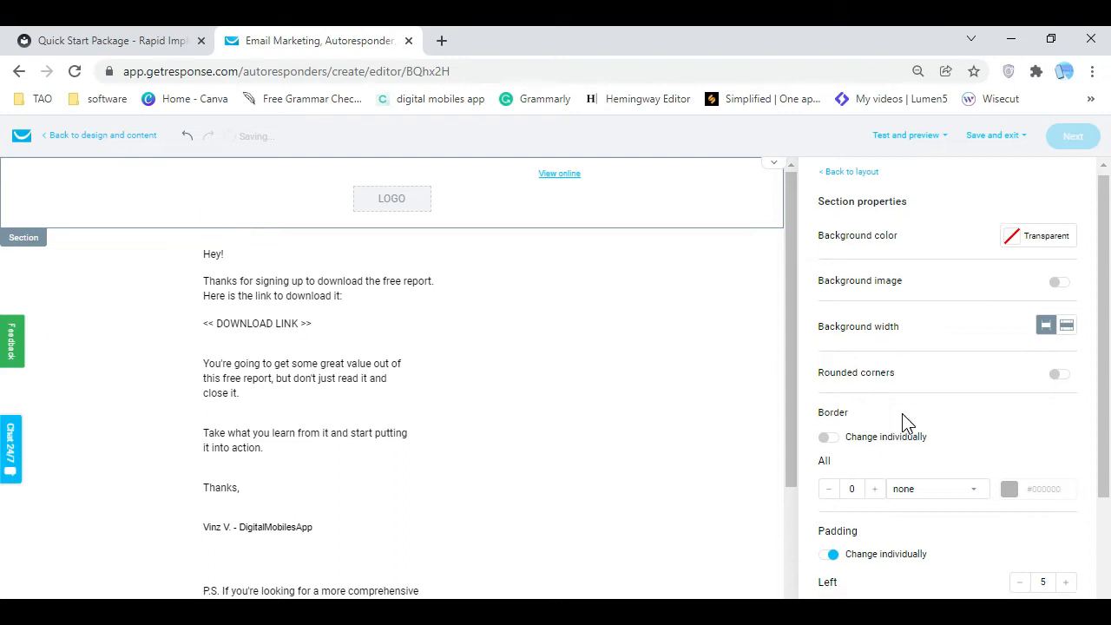
pyautogui.scroll(-2, 904, 421)
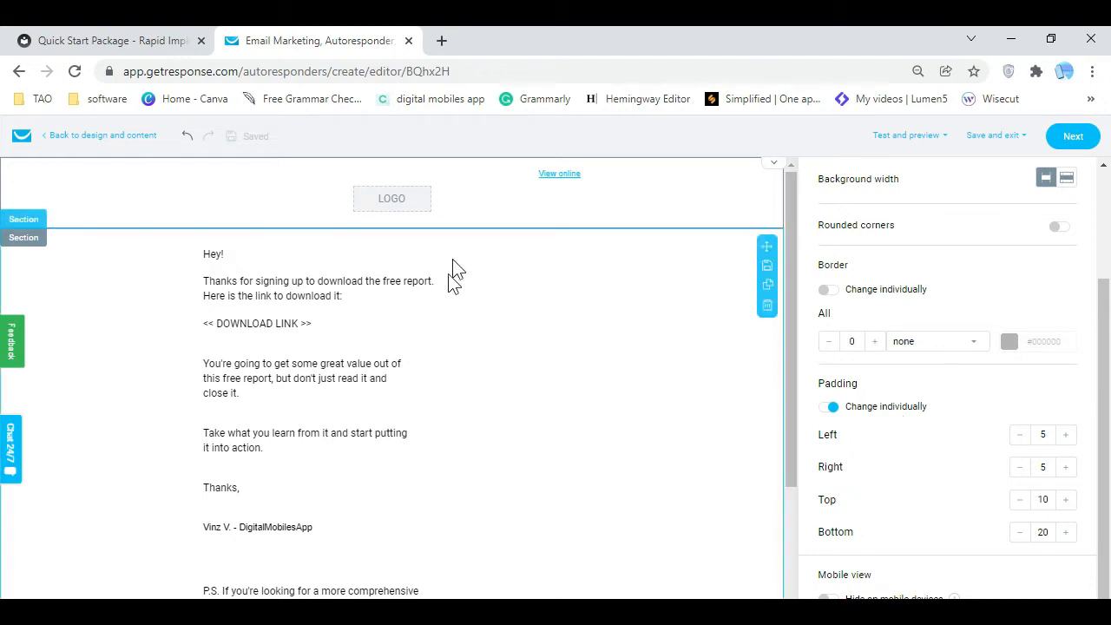
pyautogui.click(405, 197)
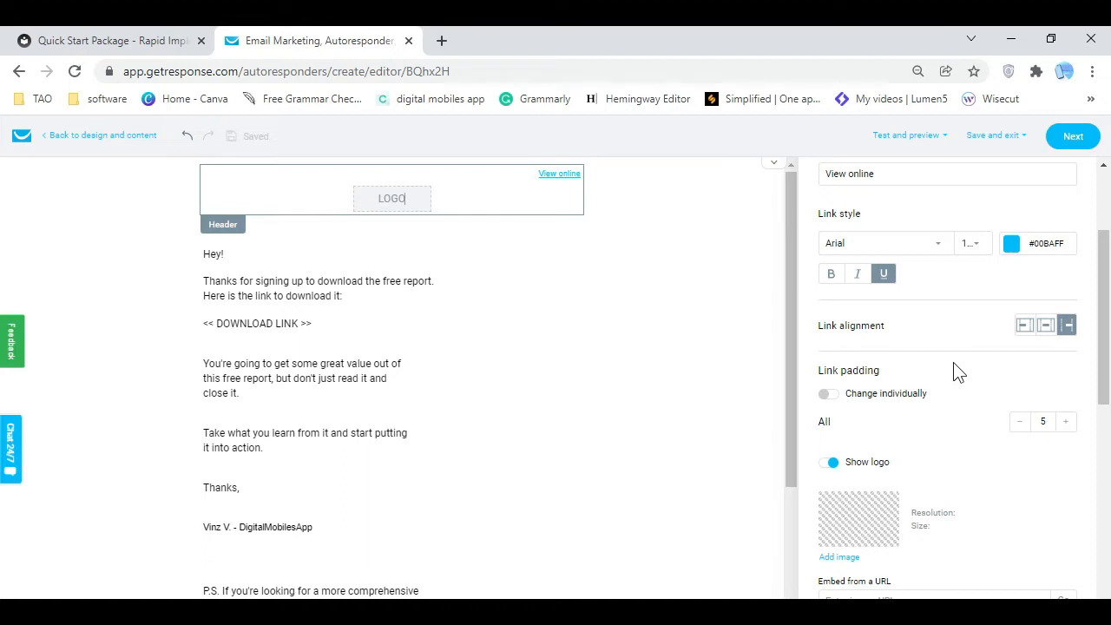
pyautogui.click(835, 558)
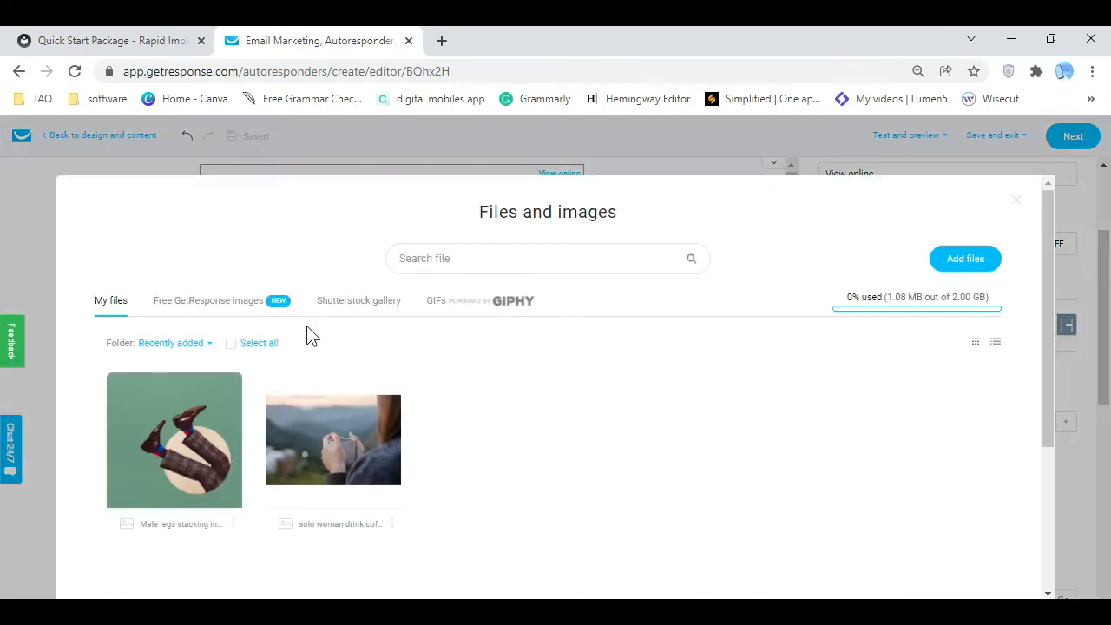
pyautogui.click(953, 260)
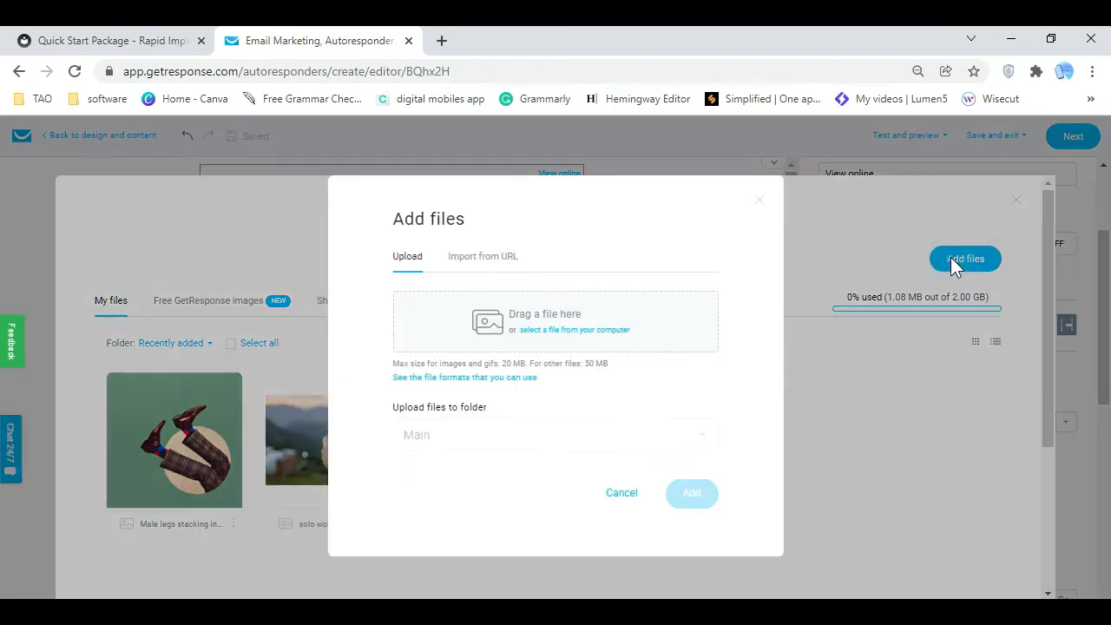
pyautogui.click(477, 267)
pyautogui.click(488, 318)
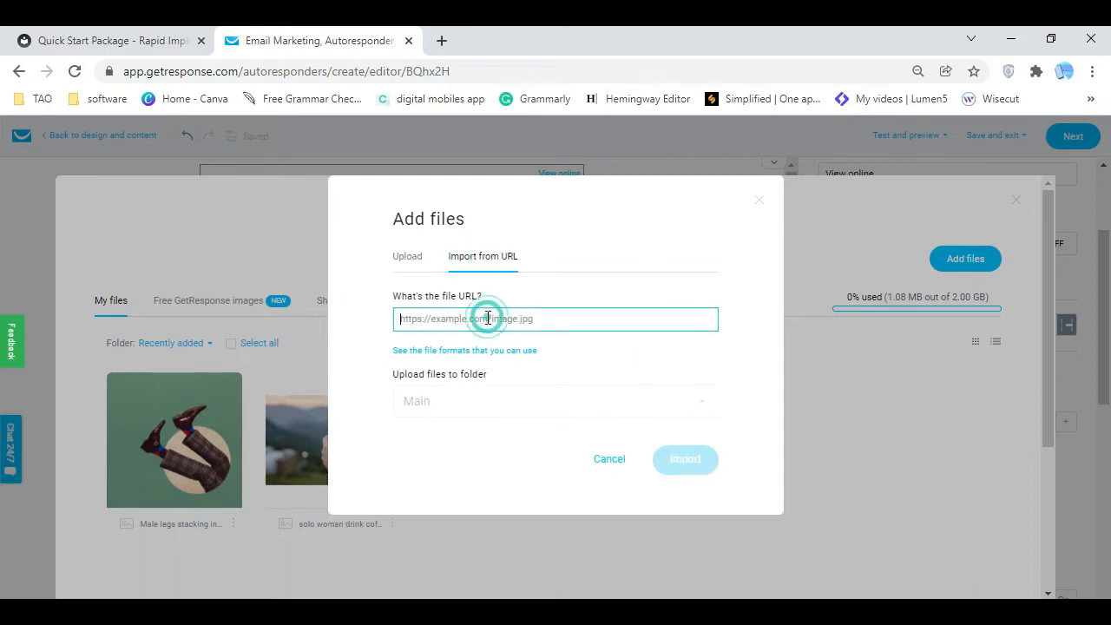
pyautogui.write('https://www.digitalmobilesapp')
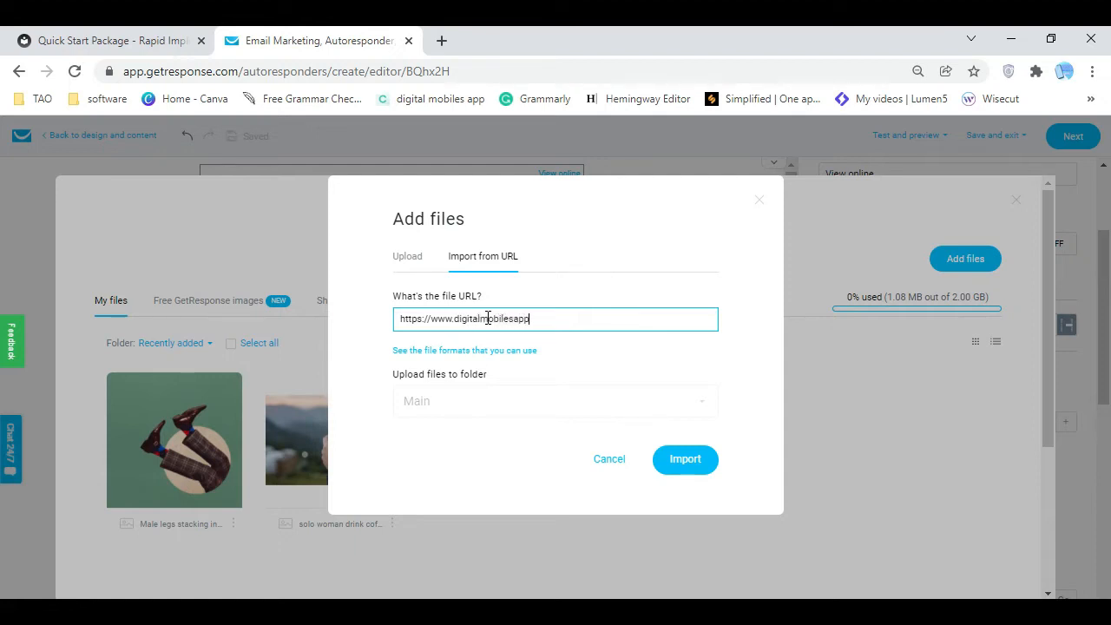
pyautogui.click(690, 465)
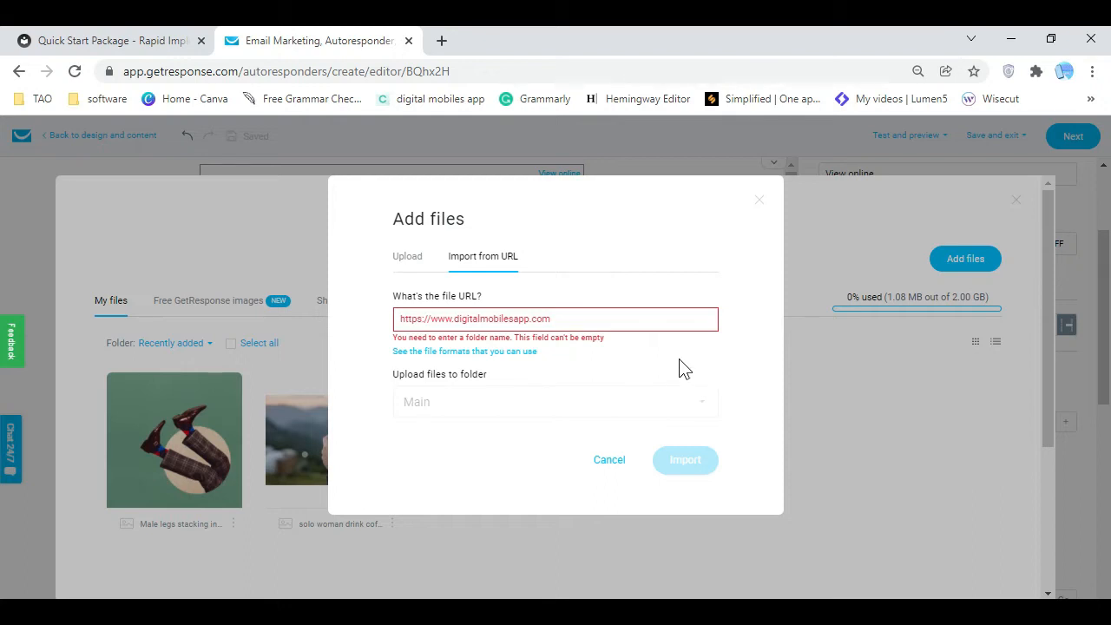
# Switch to uploading a file from the computer and look through the Documents and Desktop folders in File Explorer for the logo
pyautogui.click(413, 264)
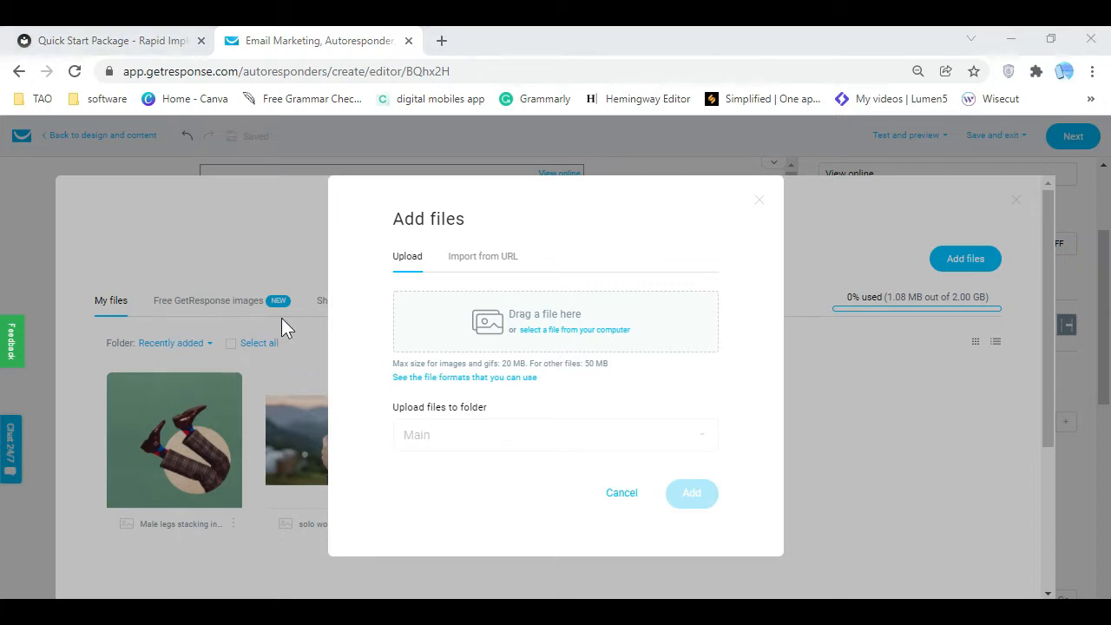
pyautogui.press('super+e')
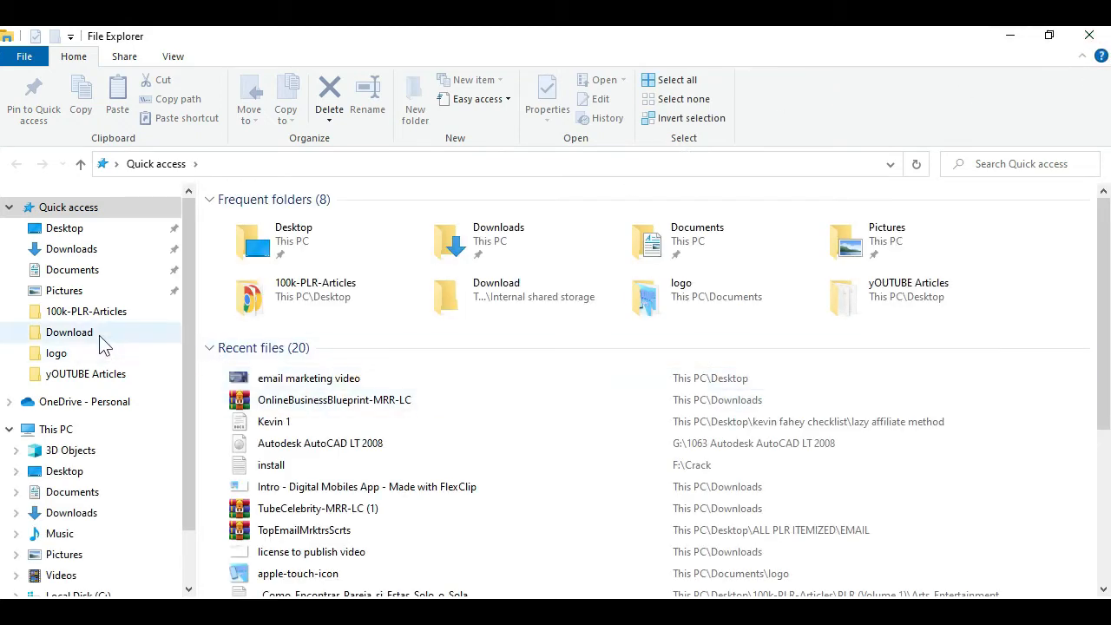
pyautogui.click(100, 271)
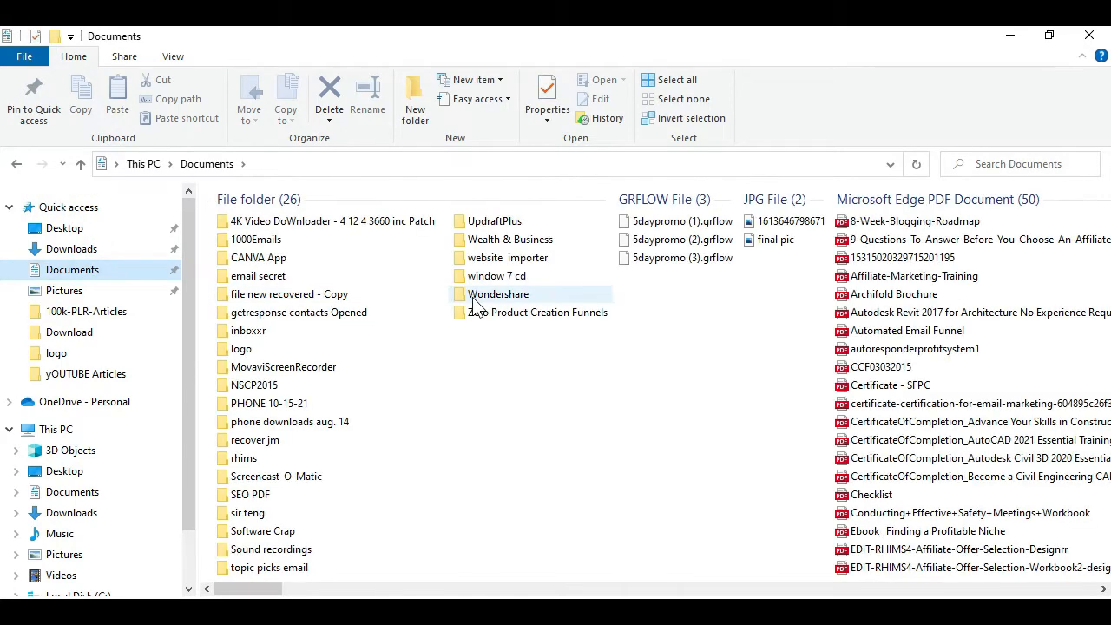
pyautogui.click(87, 230)
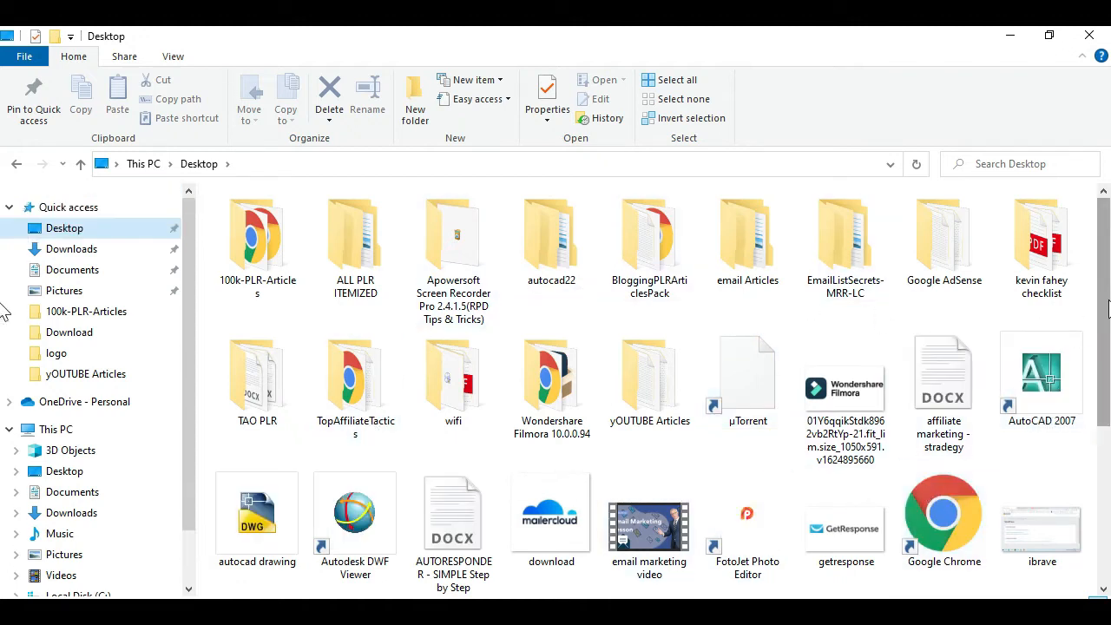
pyautogui.scroll(-5, 2, 334)
pyautogui.scroll(5, 3, 334)
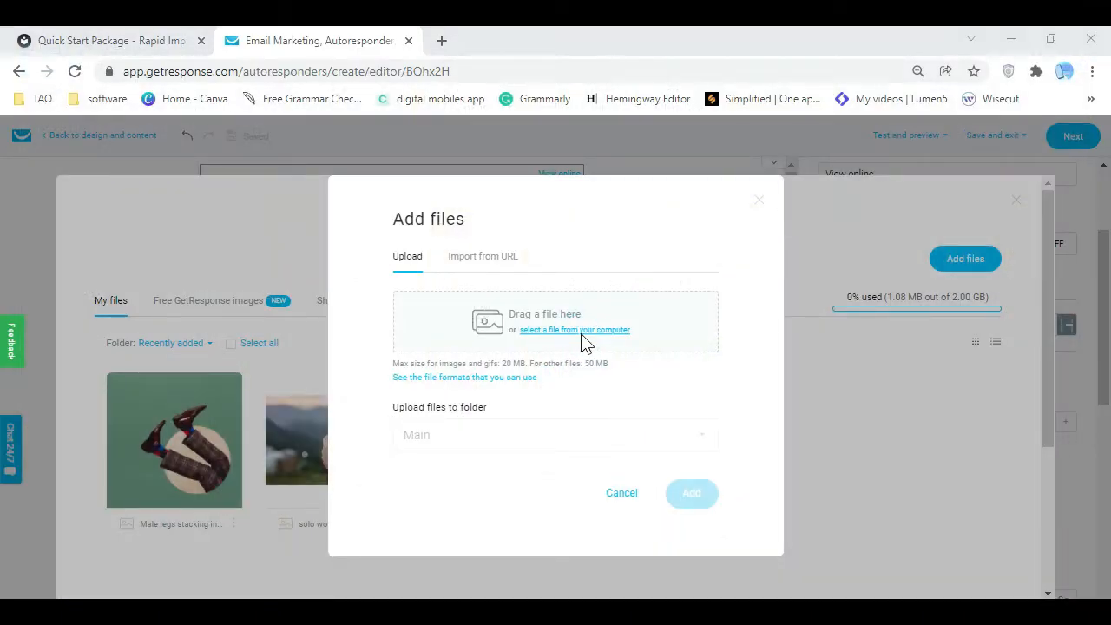
# Upload the apple-touch-icon image from the logo folder in Documents to the Main folder of the image library
pyautogui.click(581, 334)
pyautogui.moveTo(727, 319)
pyautogui.mouseDown()
pyautogui.moveTo(736, 519)
pyautogui.moveTo(742, 320)
pyautogui.mouseUp()
pyautogui.click(218, 395)
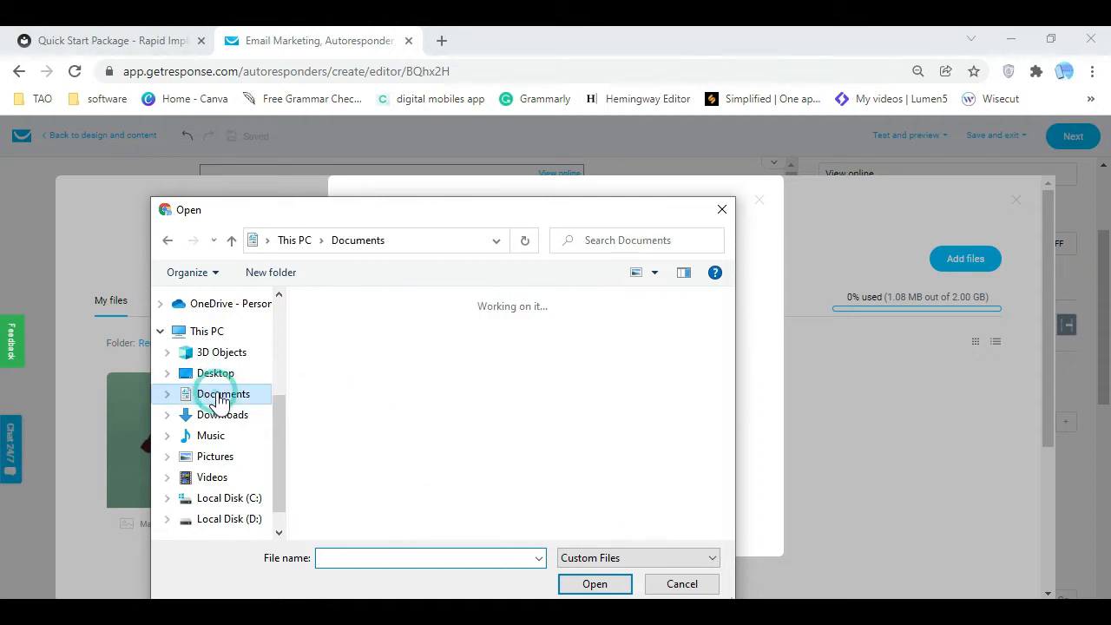
pyautogui.doubleClick(653, 455)
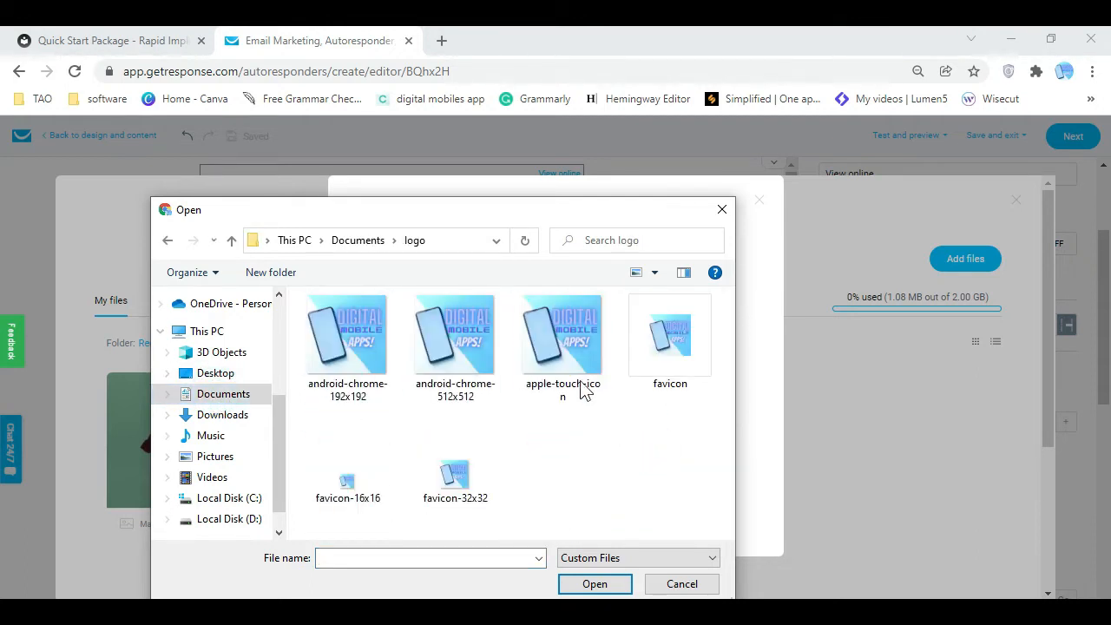
pyautogui.click(549, 332)
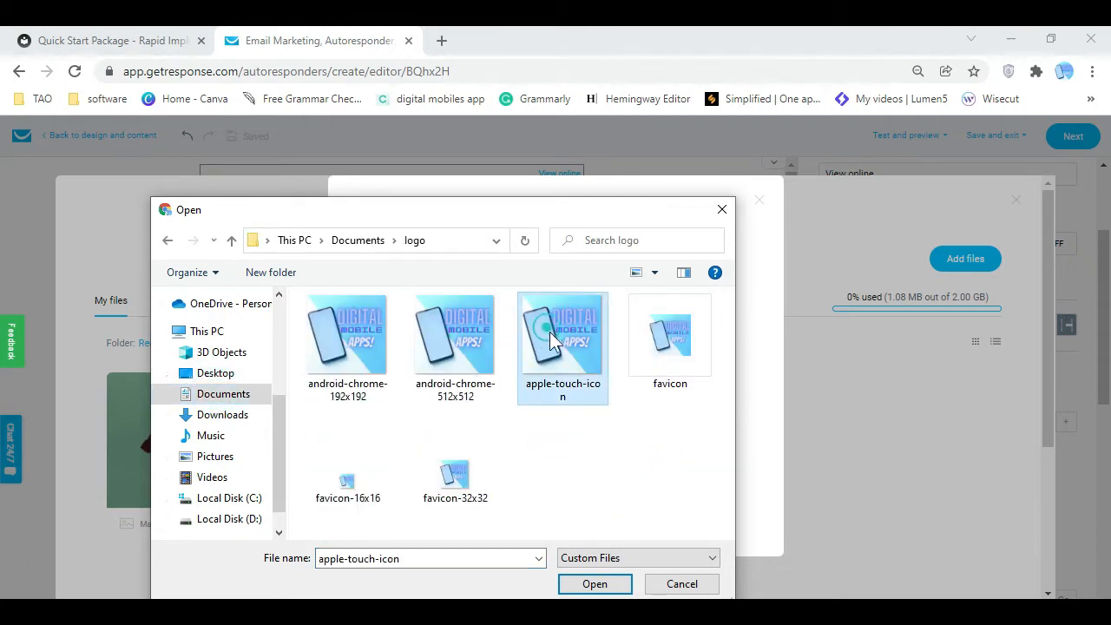
pyautogui.click(595, 585)
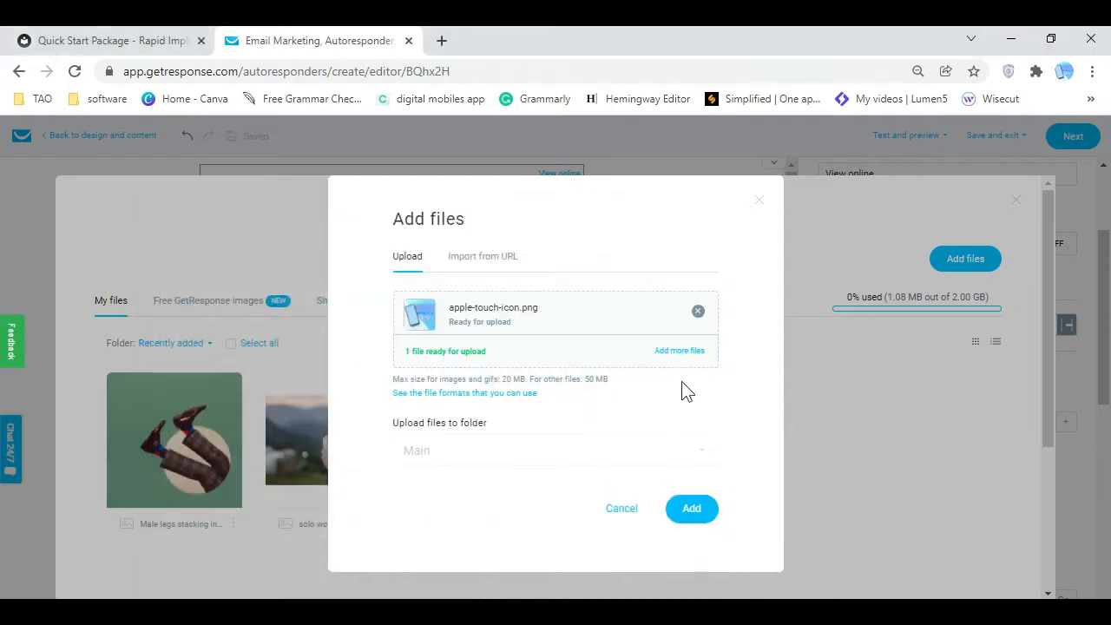
pyautogui.click(692, 509)
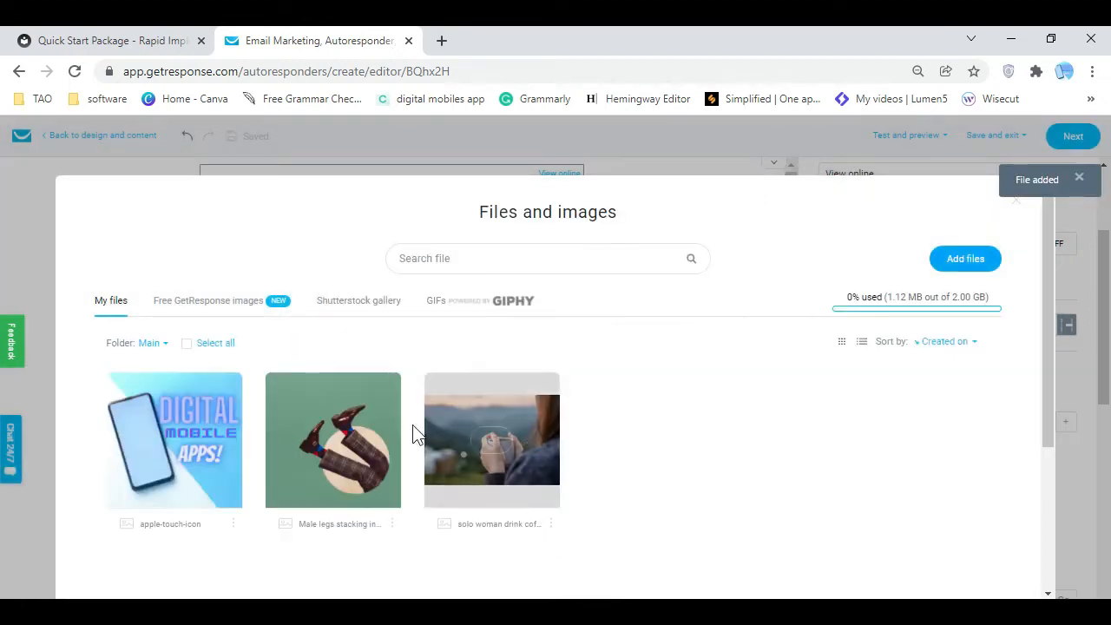
# Insert the uploaded apple-touch-icon image as the logo in the email header
pyautogui.click(223, 428)
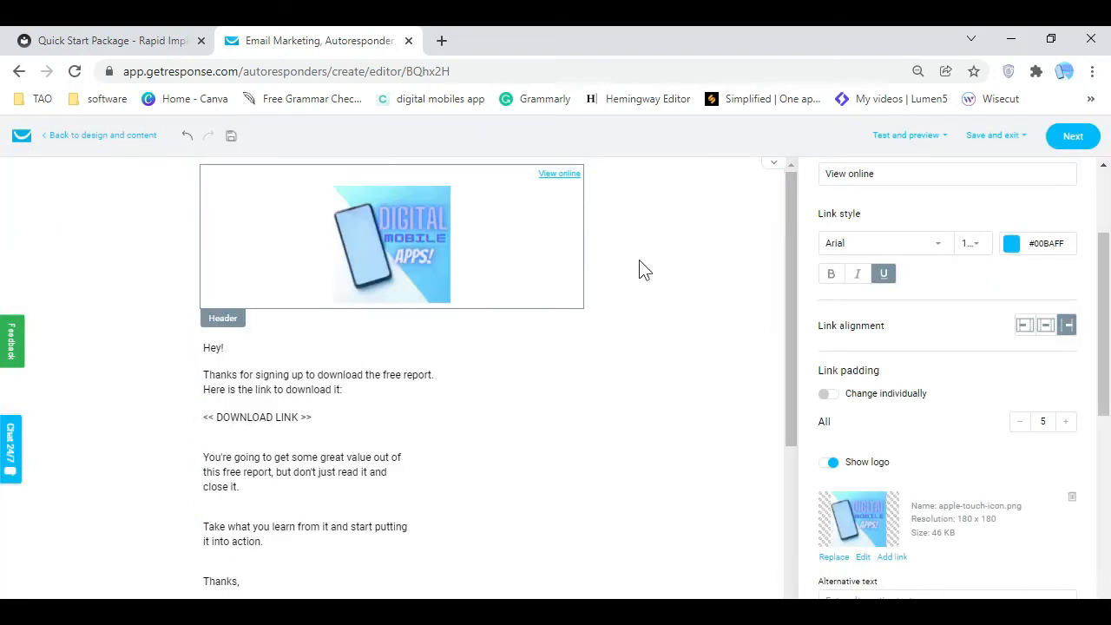
pyautogui.click(680, 268)
pyautogui.click(409, 230)
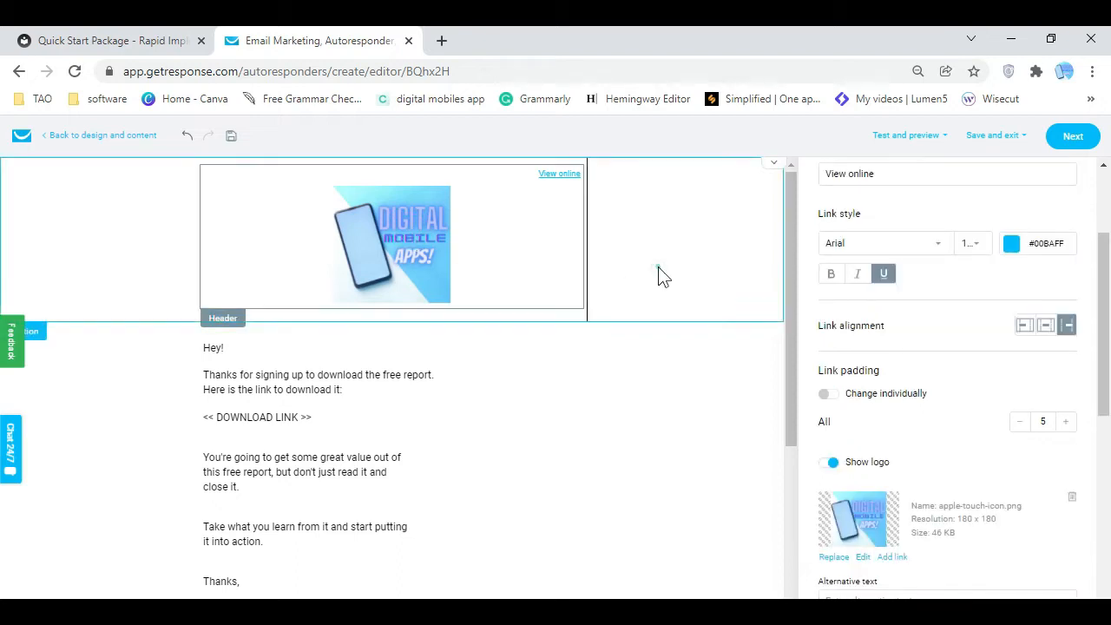
pyautogui.click(660, 275)
pyautogui.click(432, 245)
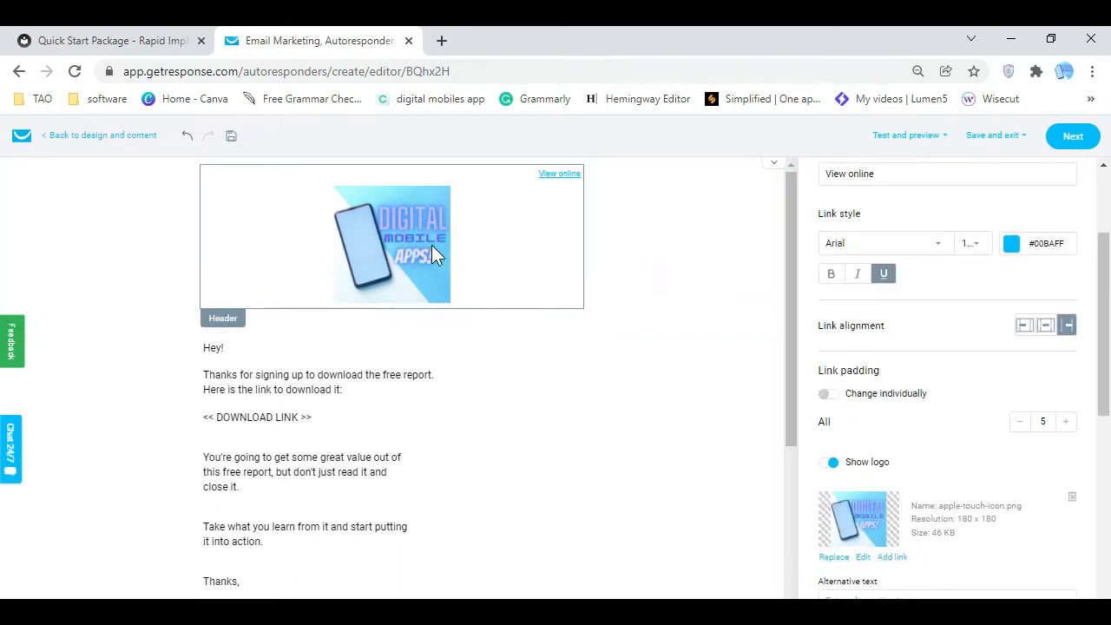
# Hide the header logo and show it again
pyautogui.scroll(-2, 913, 469)
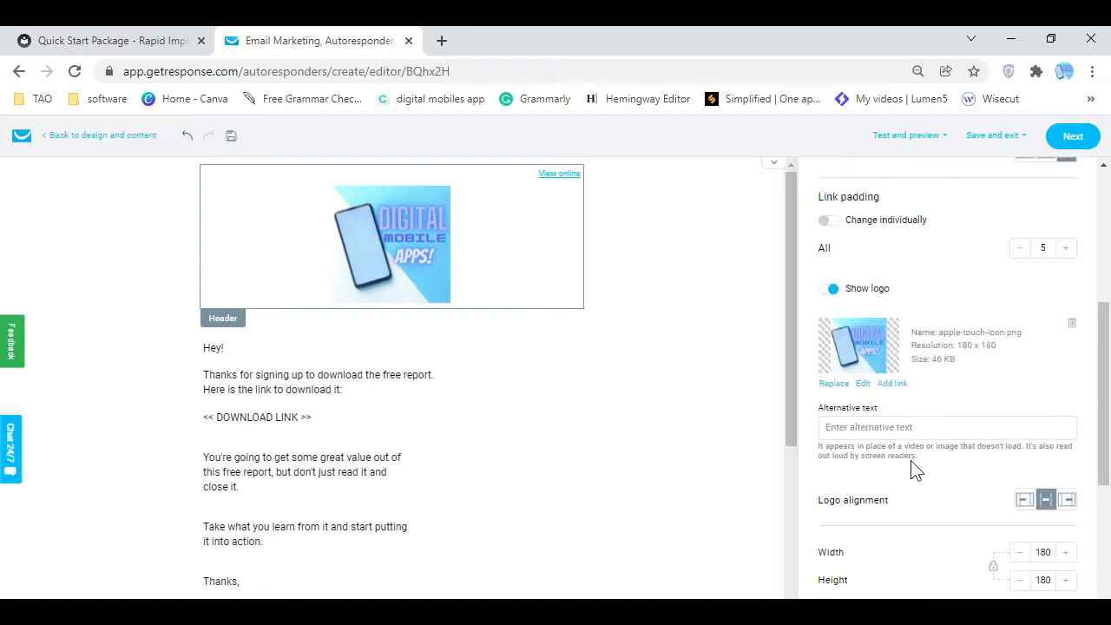
pyautogui.click(826, 289)
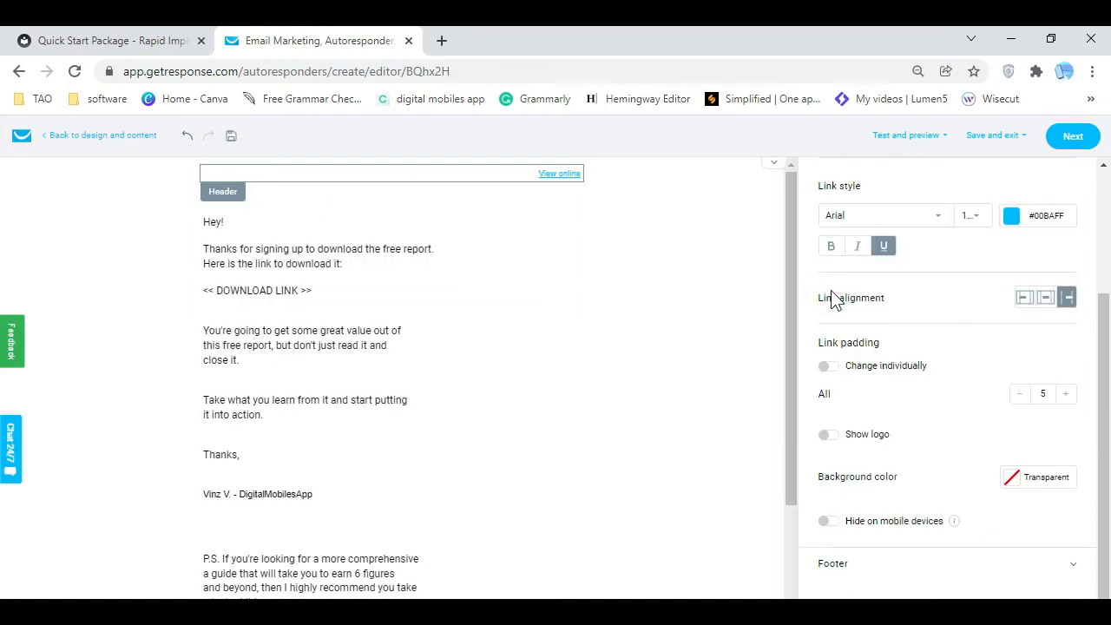
pyautogui.click(832, 438)
pyautogui.scroll(-2, 963, 487)
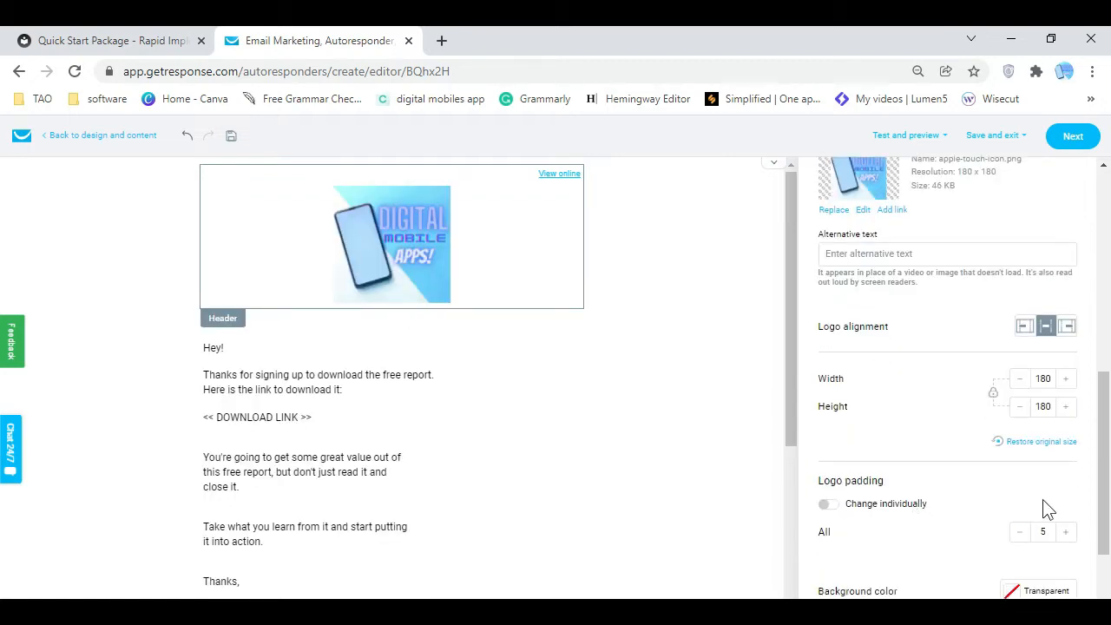
# Try aligning the header logo to the left, and return it to centre alignment
pyautogui.click(1025, 327)
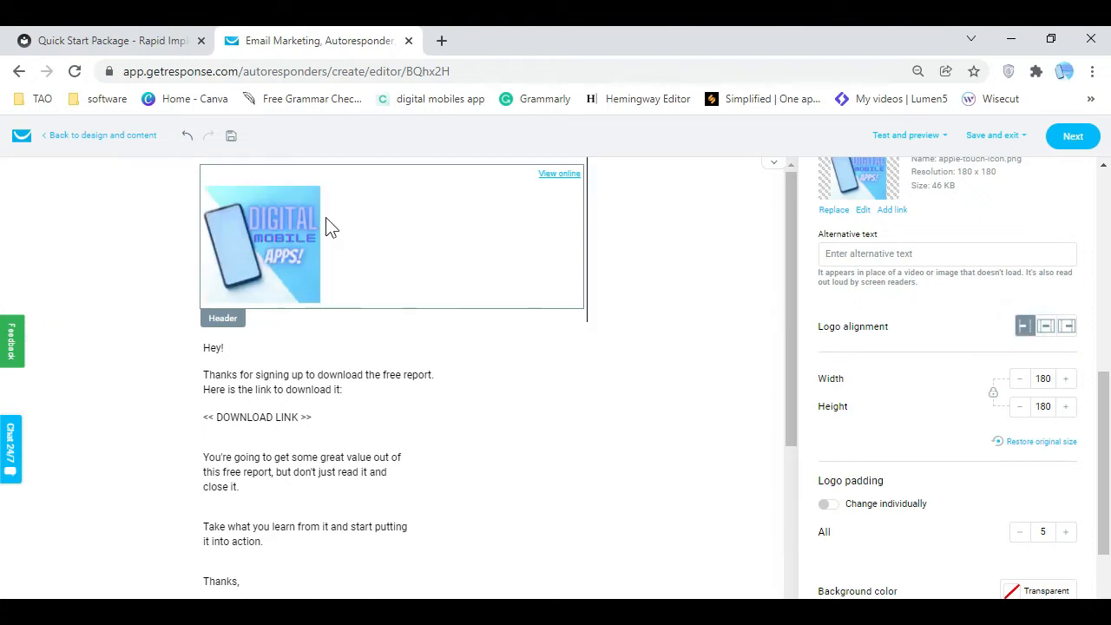
pyautogui.click(426, 259)
pyautogui.click(1046, 326)
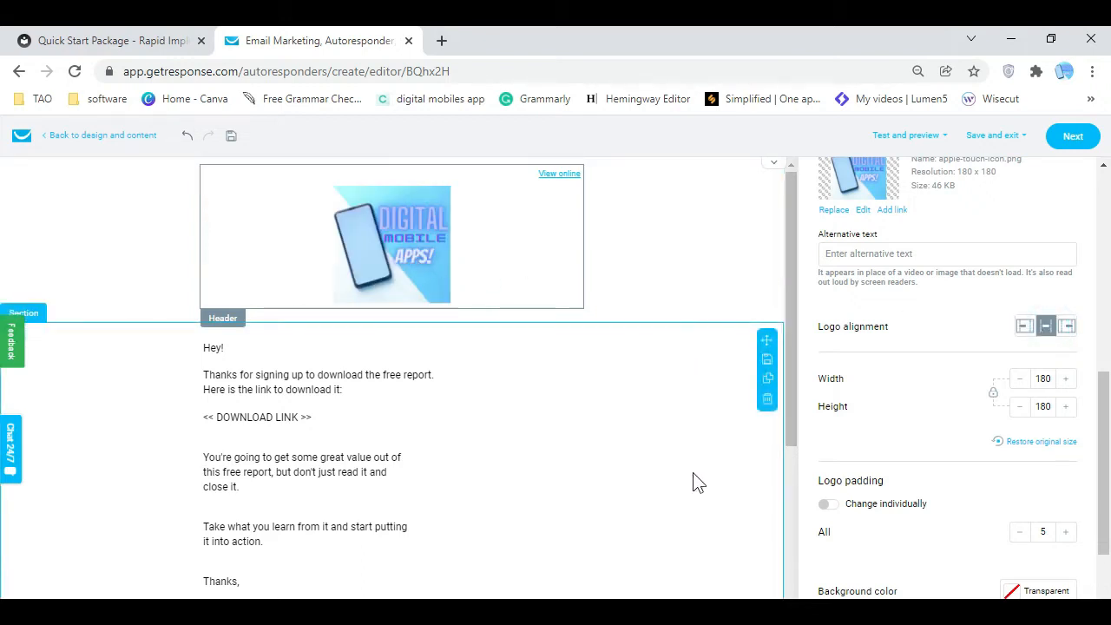
# Remove an extra blank line between the signature and the P.S. paragraph
pyautogui.scroll(-3, 699, 483)
pyautogui.click(243, 404)
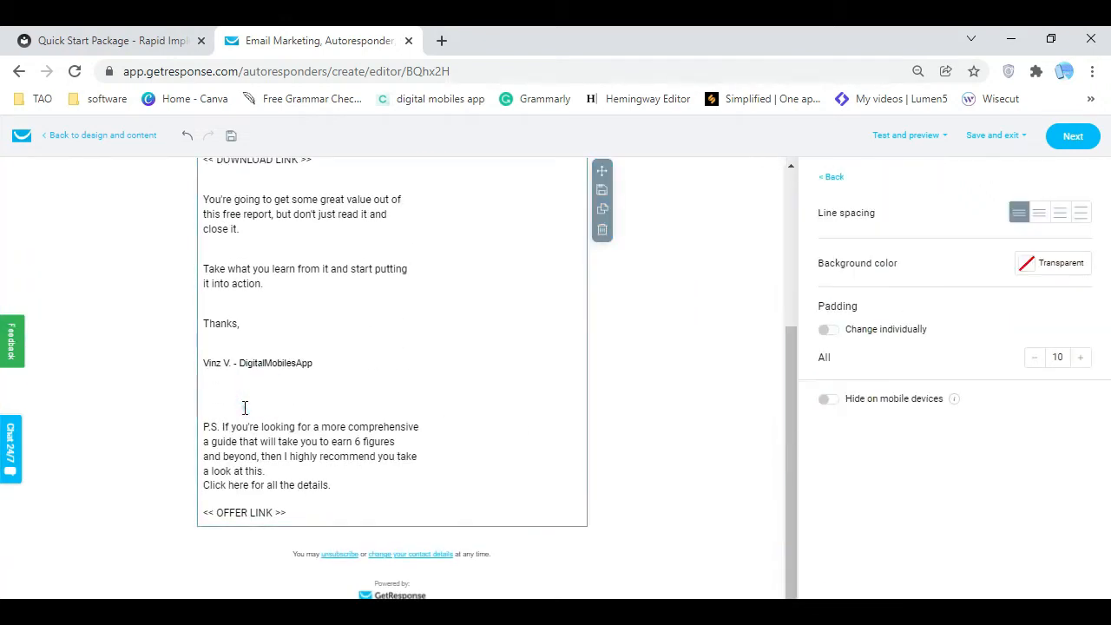
pyautogui.click(273, 427)
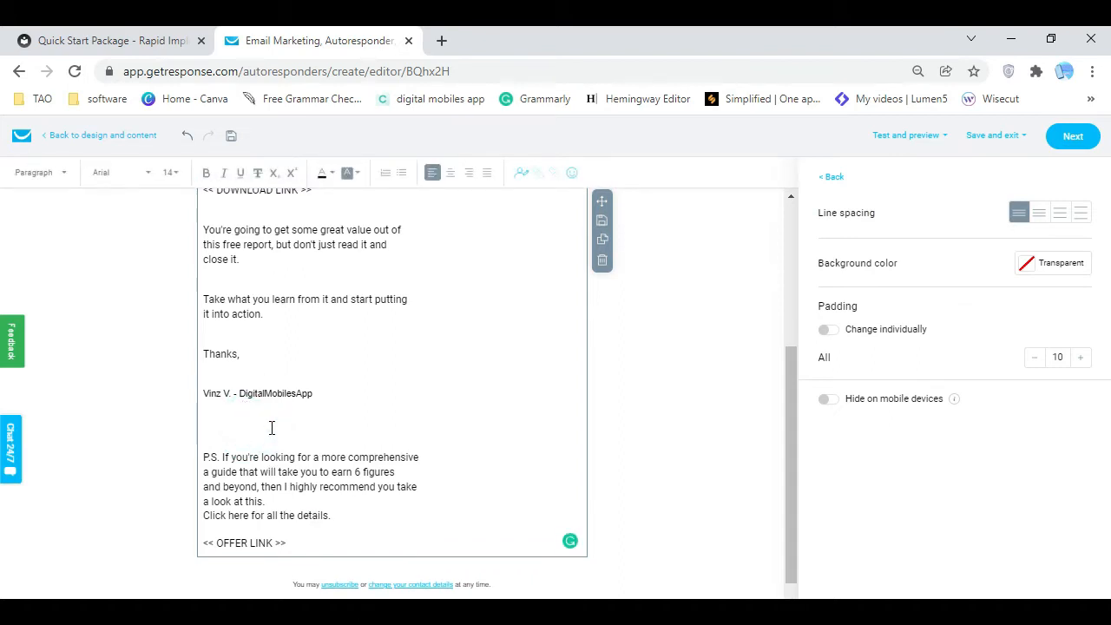
pyautogui.press('BackSpace')
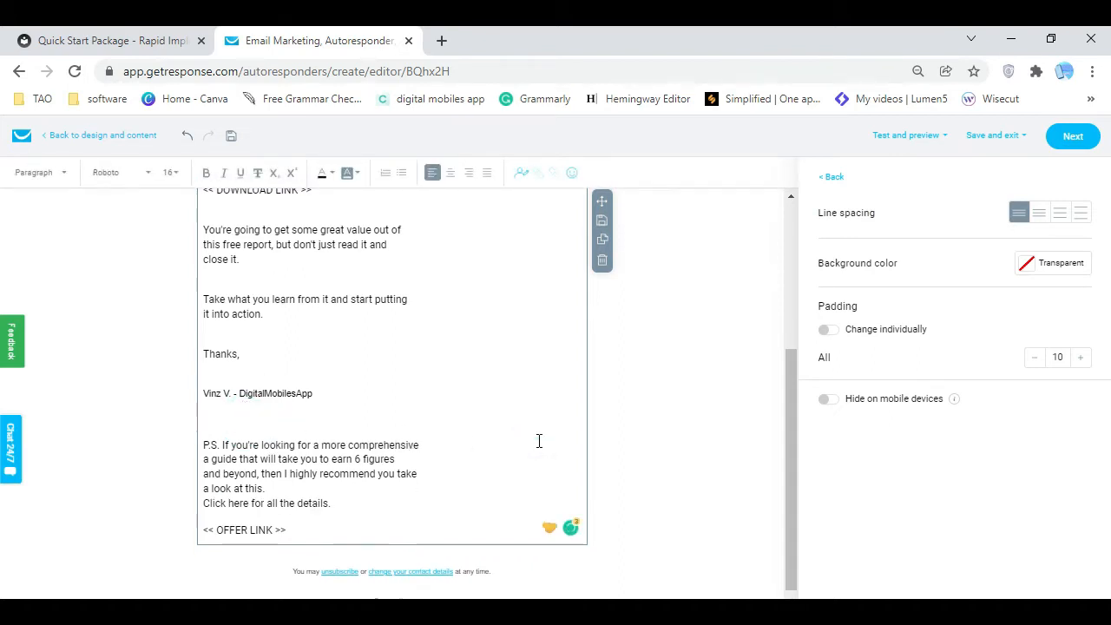
pyautogui.scroll(-1, 645, 452)
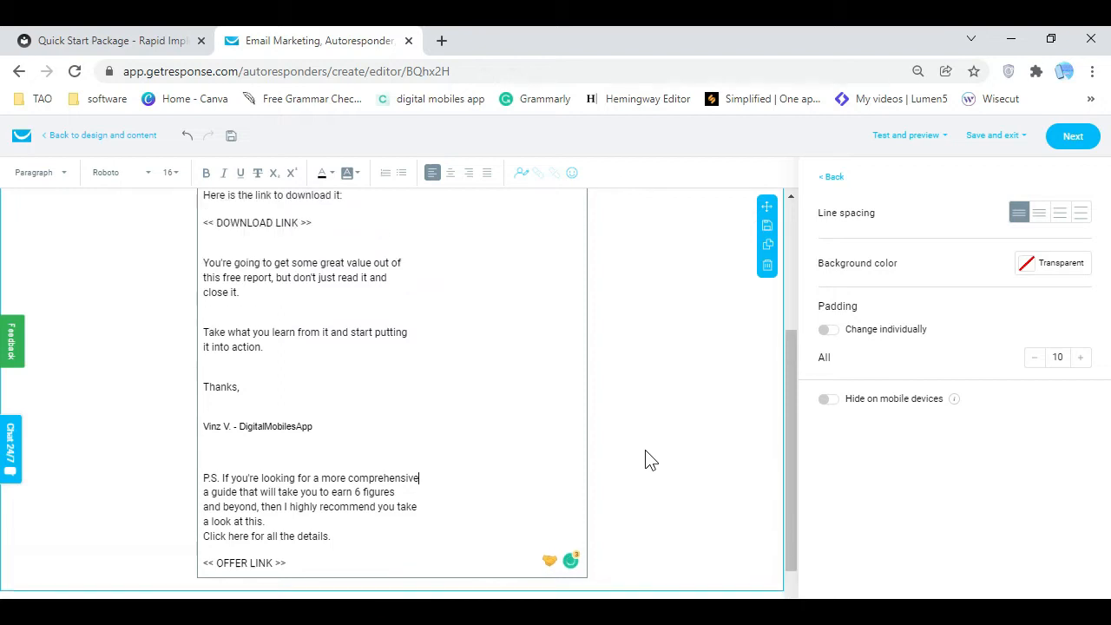
# Add a blank line above the DOWNLOAD LINK placeholder and leave text editing
pyautogui.scroll(2, 646, 460)
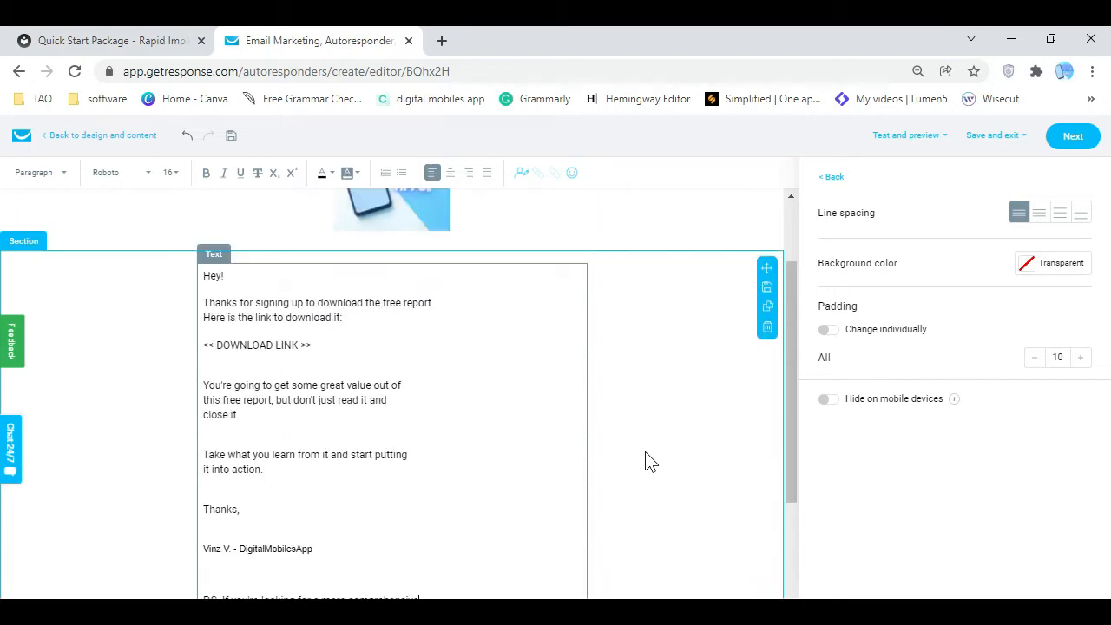
pyautogui.click(367, 323)
pyautogui.press('Return')
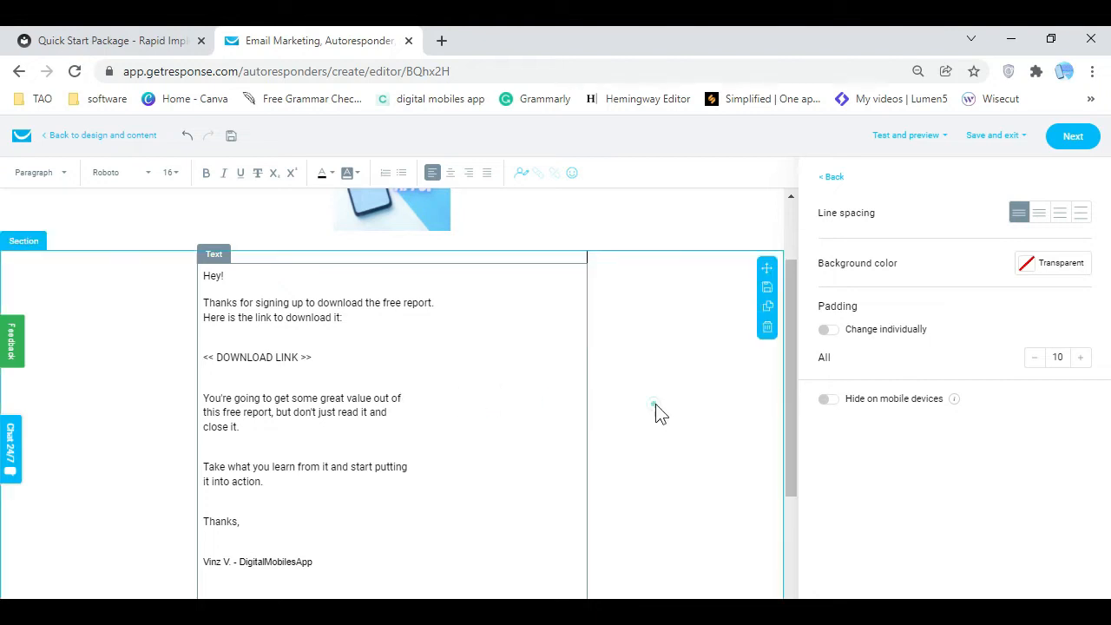
pyautogui.click(706, 375)
pyautogui.scroll(-2, 705, 374)
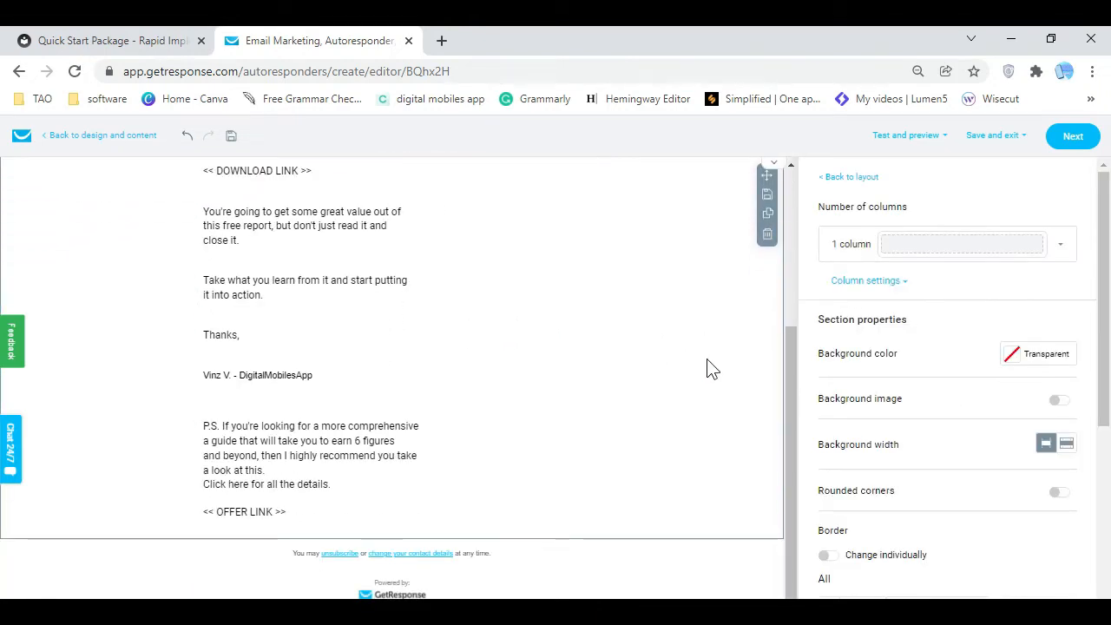
# Finish the message design and save the Follow Up Email 1-1 autoresponder without publishing it
pyautogui.click(1083, 139)
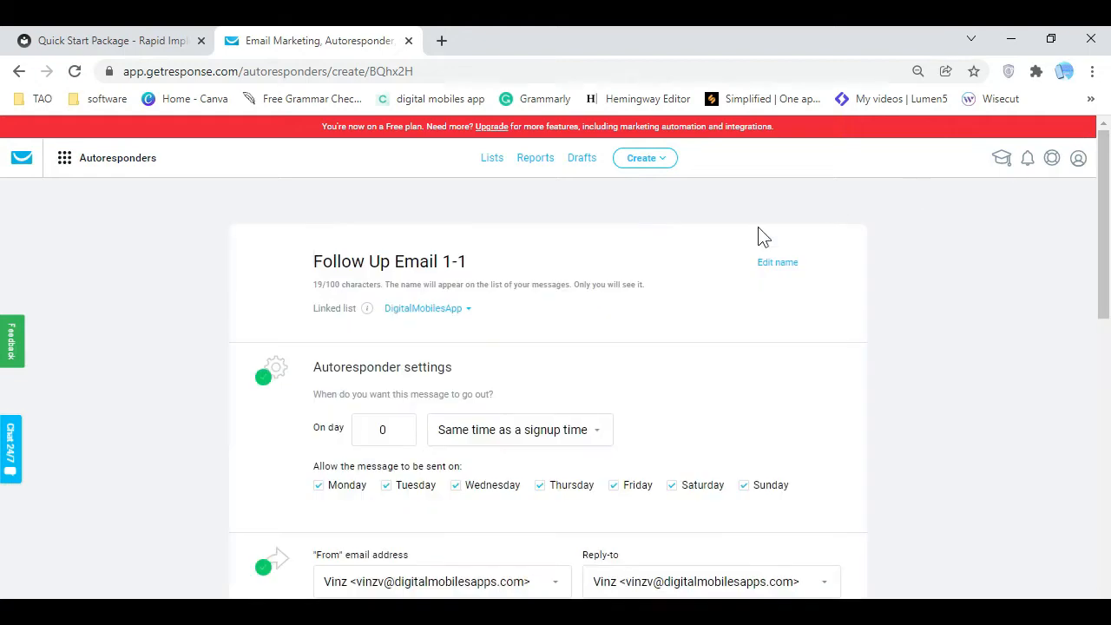
pyautogui.scroll(-7, 677, 351)
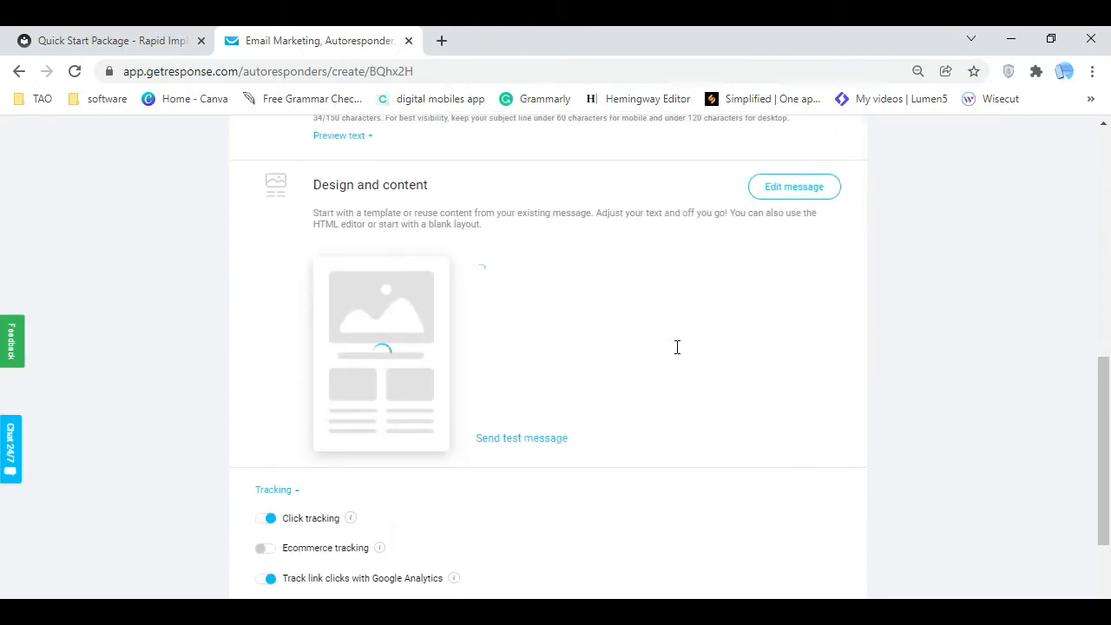
pyautogui.scroll(-3, 682, 356)
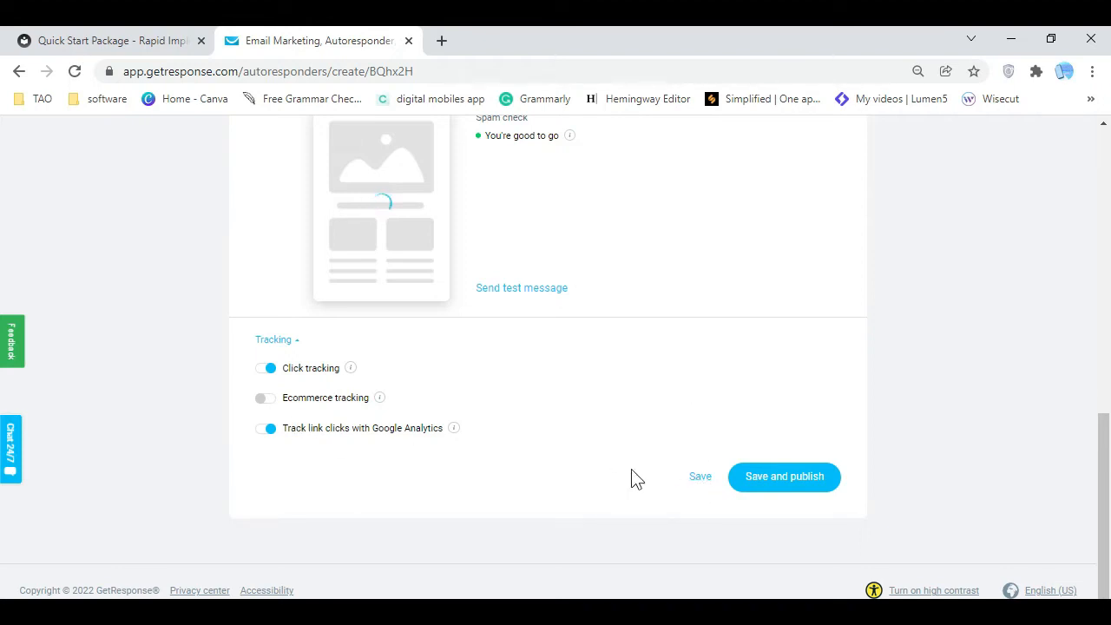
pyautogui.click(698, 479)
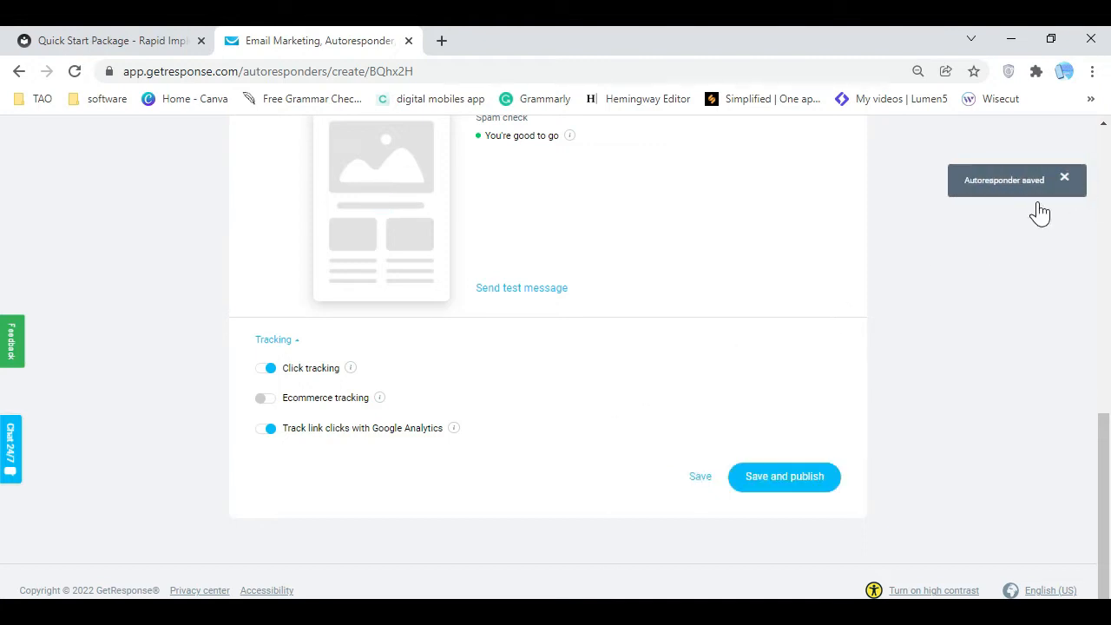
# Try to save and publish the autoresponder, and return to its settings page
pyautogui.click(804, 485)
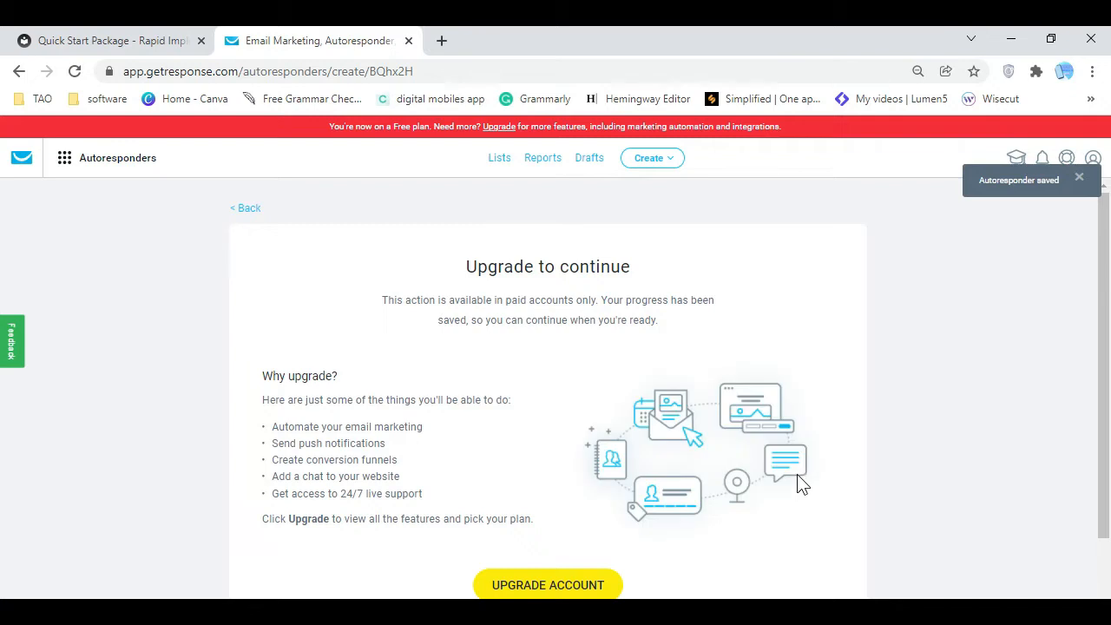
pyautogui.click(237, 214)
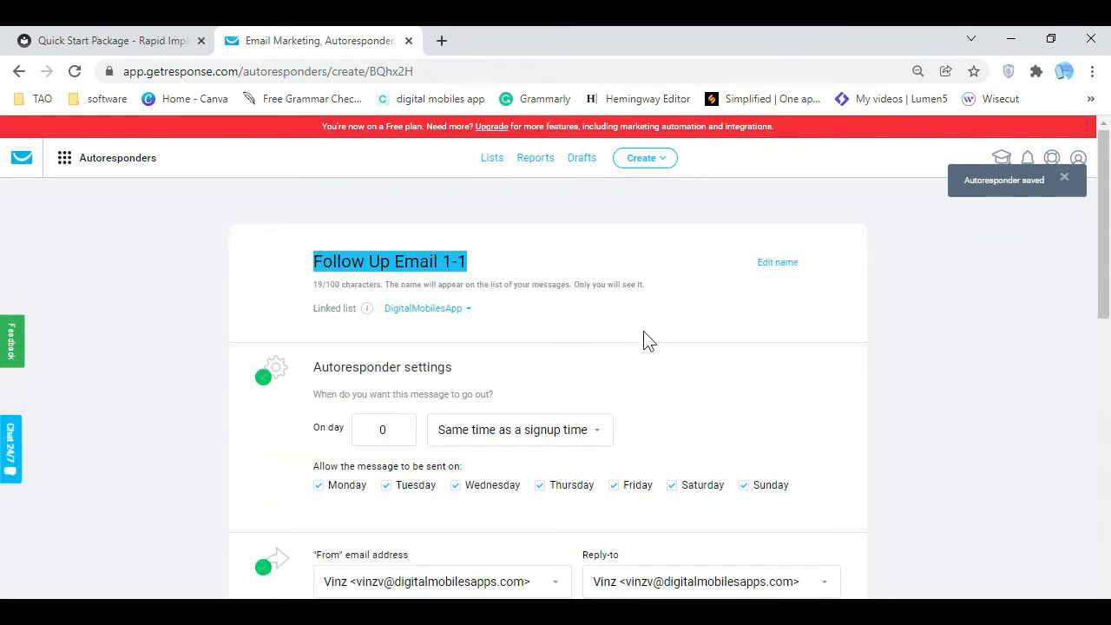
pyautogui.click(769, 320)
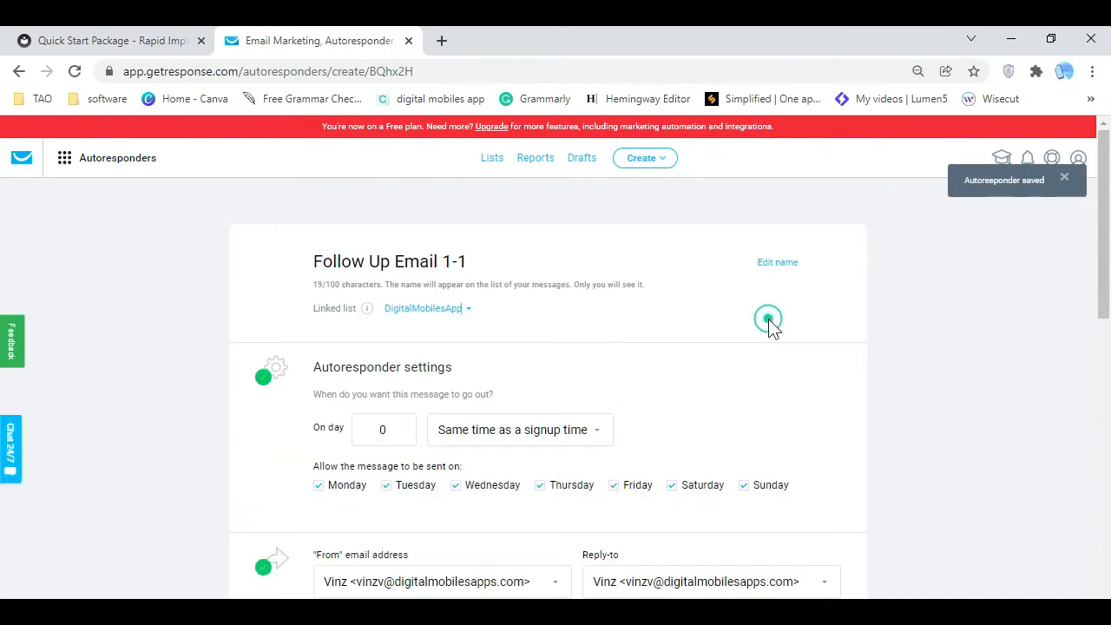
pyautogui.click(1067, 179)
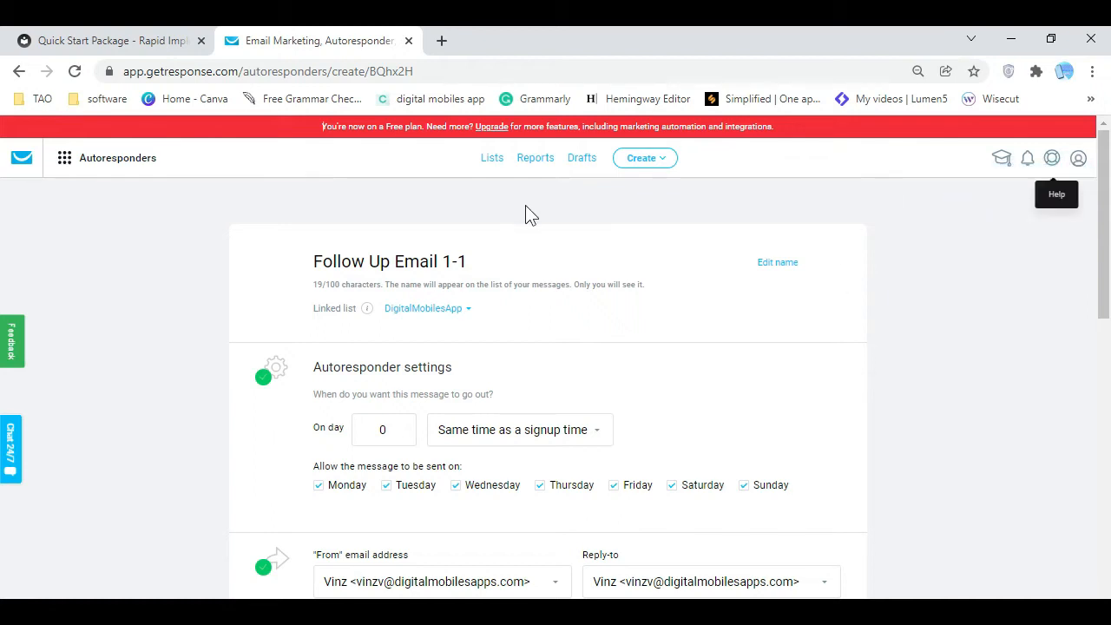
# Look for the saved autoresponder in the autoresponders overview, the drafts and the newsletter reports
pyautogui.click(66, 159)
pyautogui.click(89, 246)
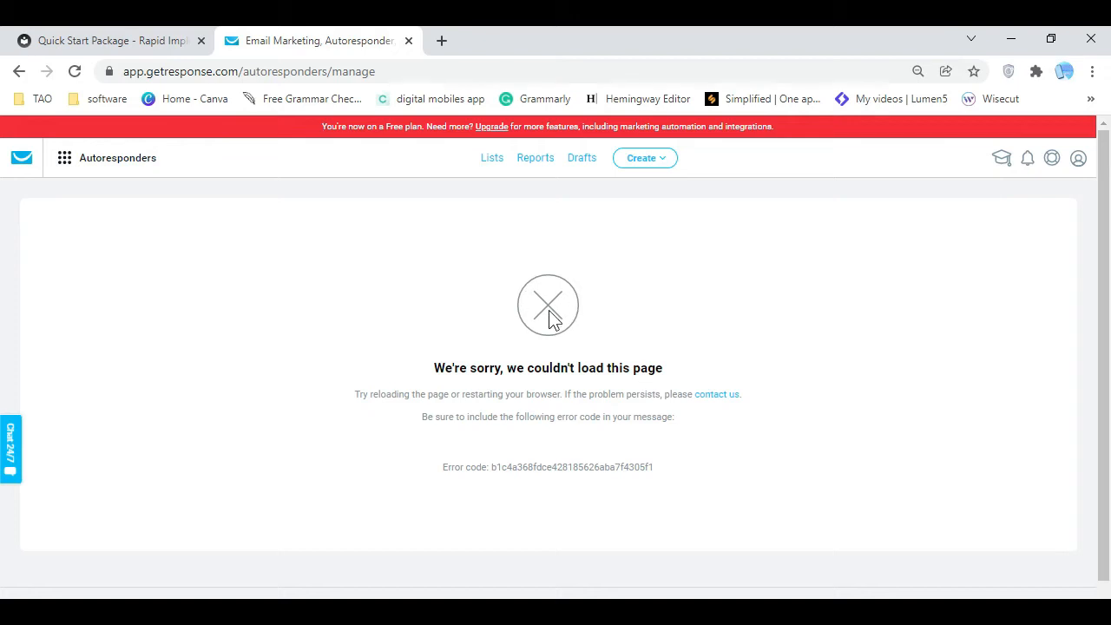
pyautogui.click(65, 165)
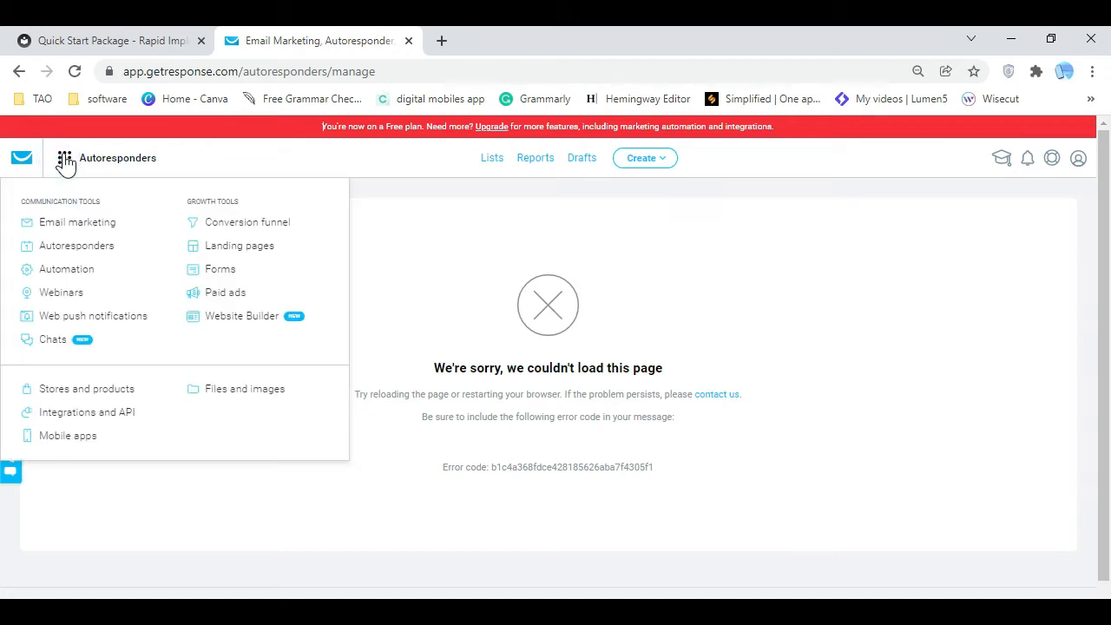
pyautogui.click(87, 247)
pyautogui.click(588, 160)
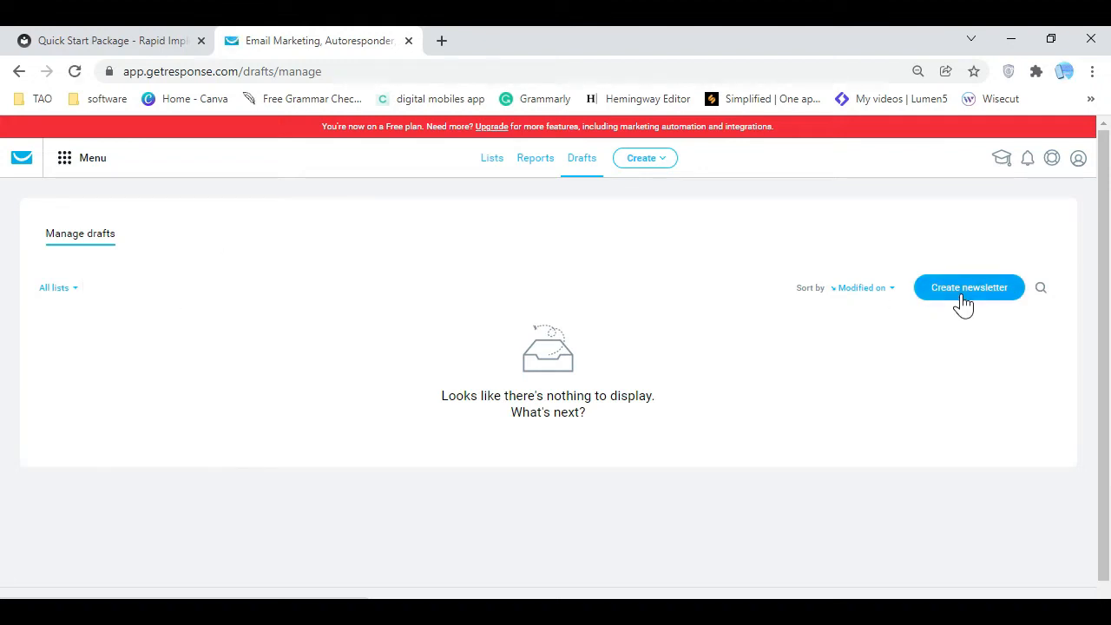
pyautogui.click(548, 163)
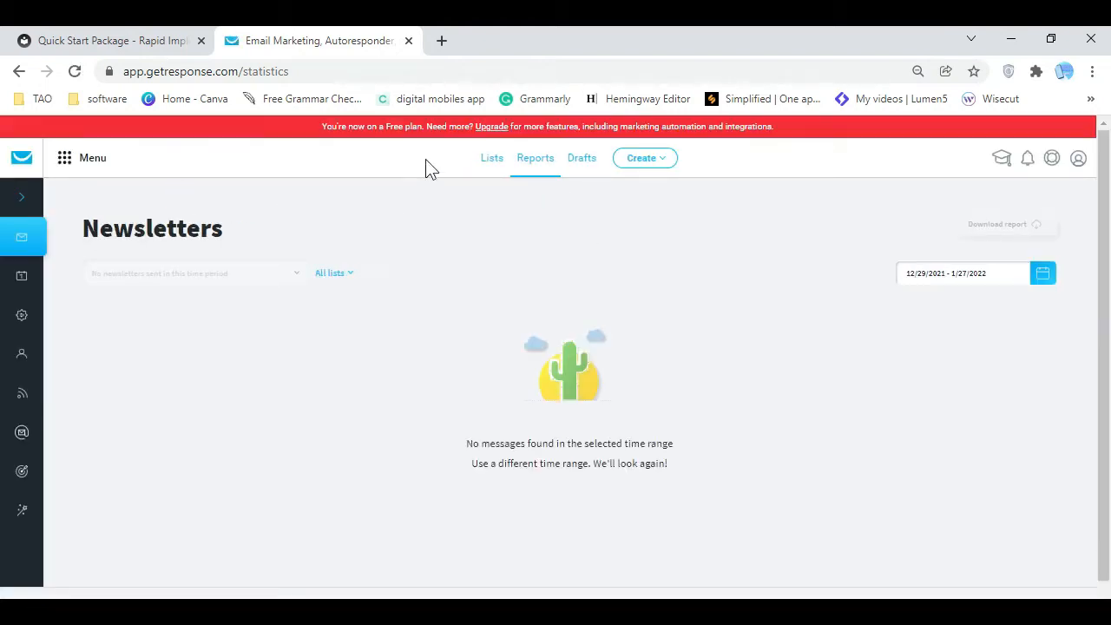
# Create a new autoresponder and look through its settings form
pyautogui.click(647, 165)
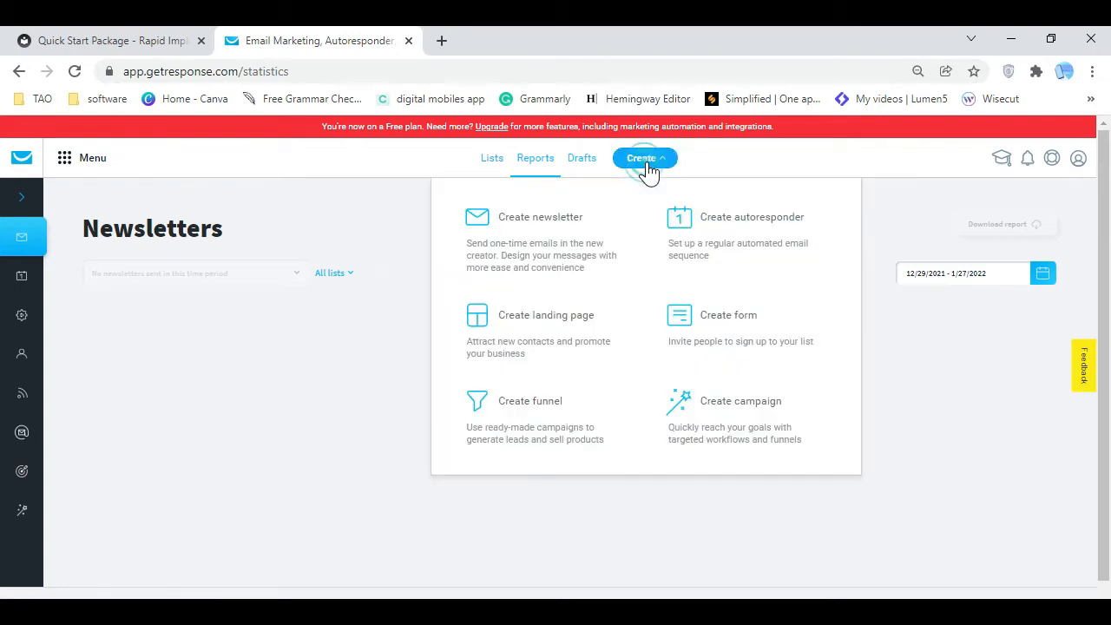
pyautogui.click(727, 217)
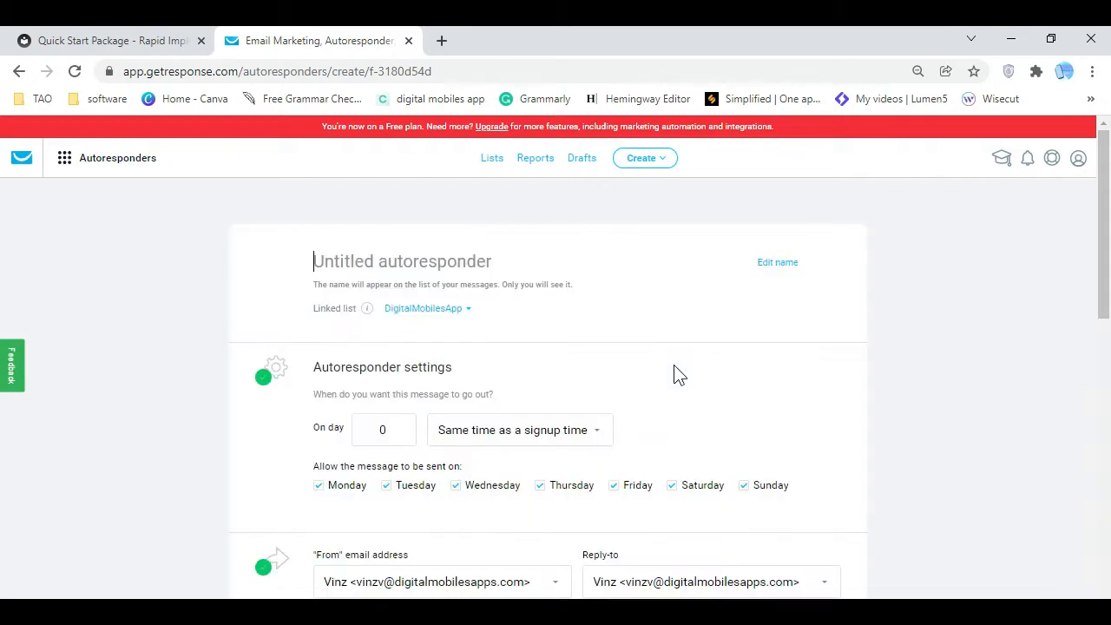
pyautogui.click(658, 162)
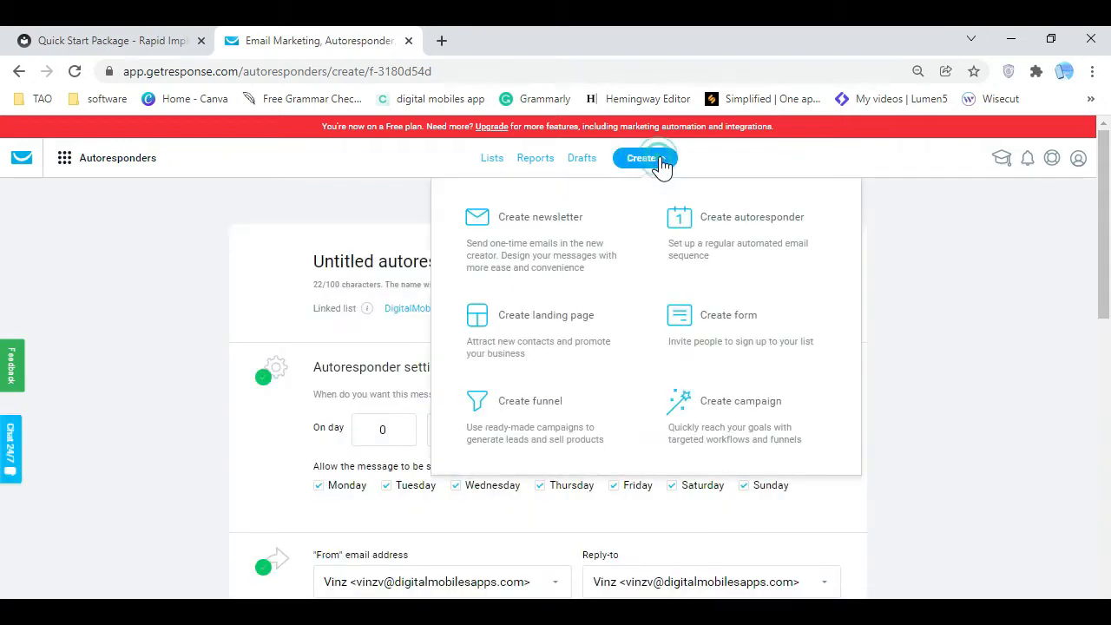
pyautogui.click(947, 217)
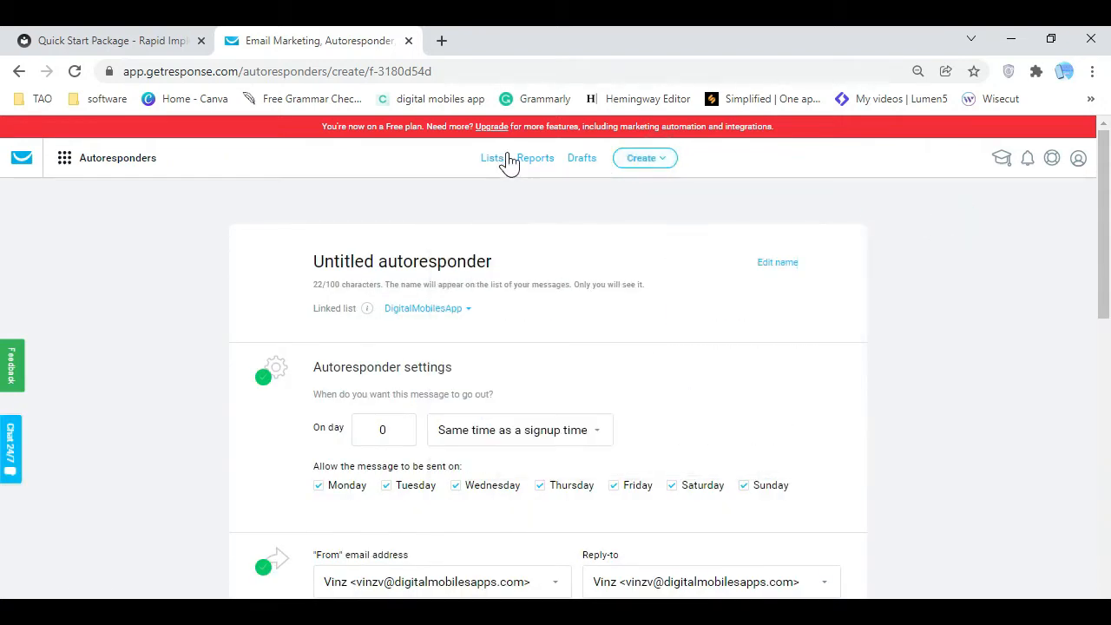
pyautogui.scroll(-3, 478, 348)
pyautogui.scroll(-6, 476, 369)
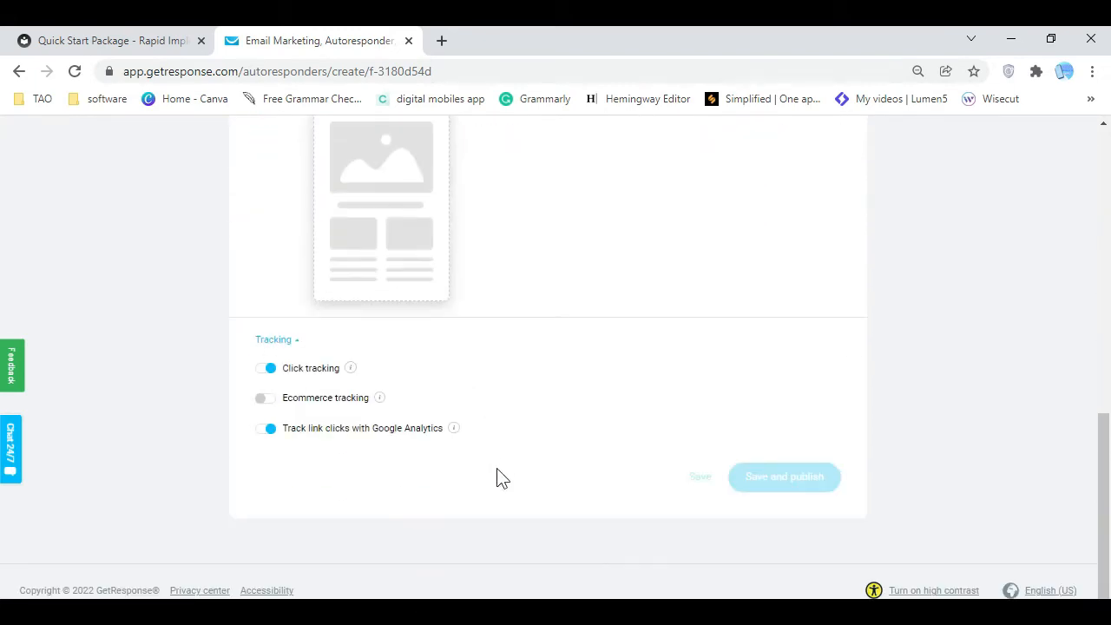
pyautogui.scroll(10, 621, 476)
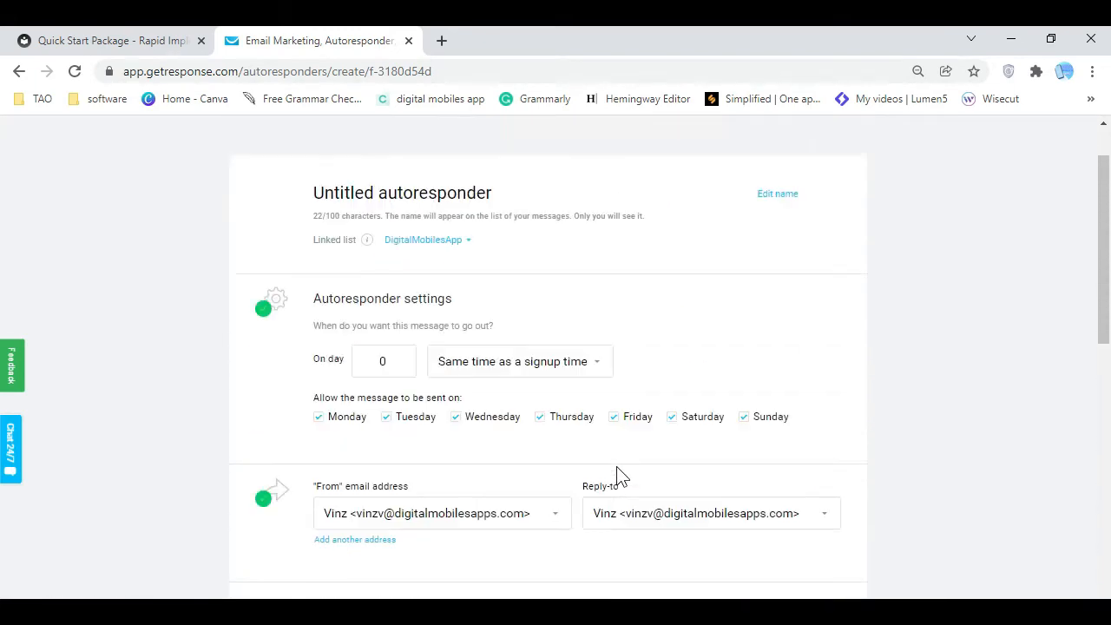
# Clear the default autoresponder name and copy the "Follow-Up Email 1" heading from the Quick Start Package page
pyautogui.moveTo(522, 254); pyautogui.dragTo(315, 267)
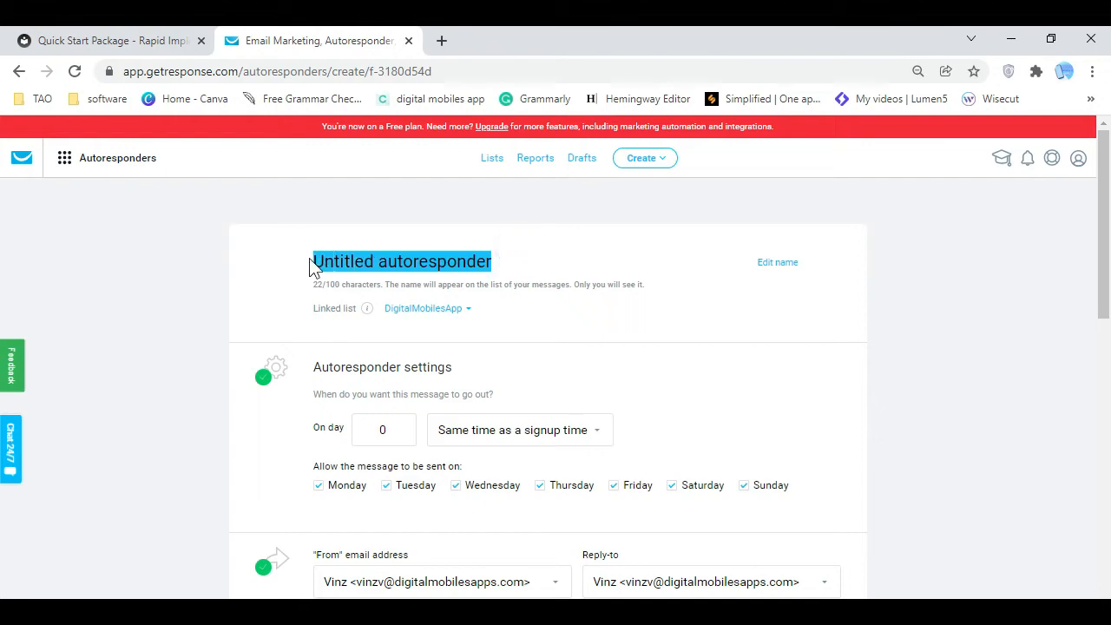
pyautogui.press('BackSpace')
pyautogui.click(130, 40)
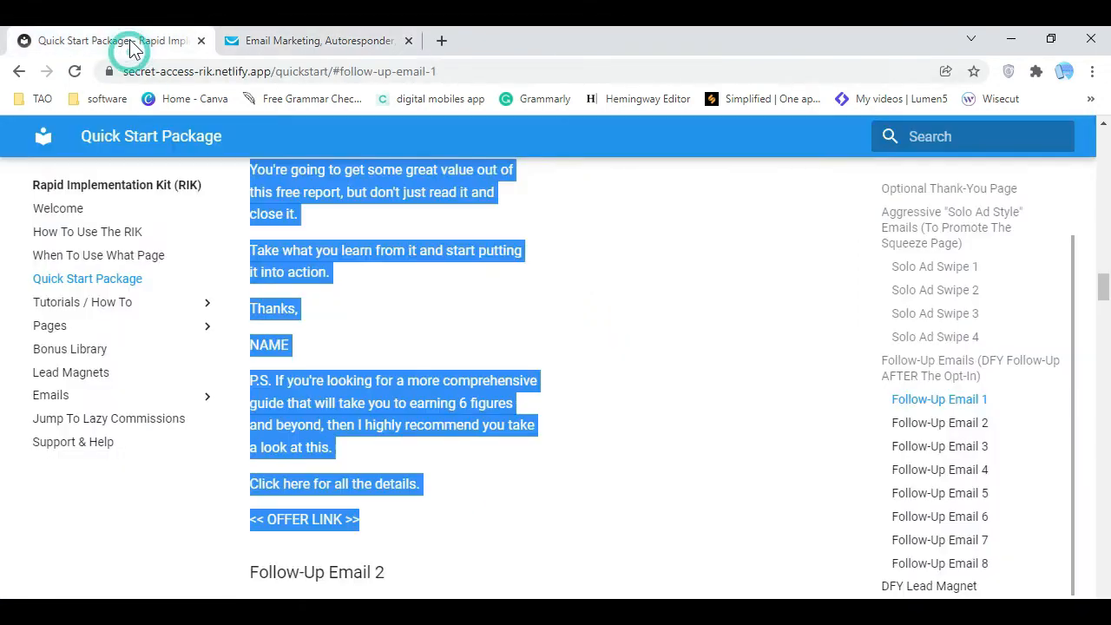
pyautogui.click(546, 219)
pyautogui.scroll(3, 392, 325)
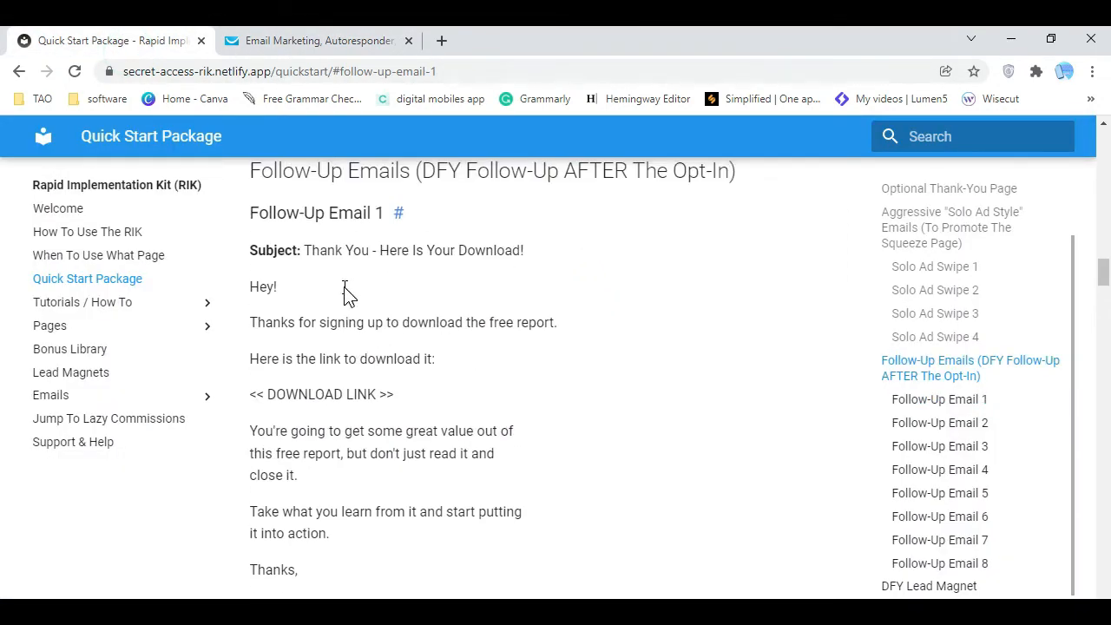
pyautogui.scroll(1, 256, 293)
pyautogui.moveTo(250, 298); pyautogui.dragTo(377, 299)
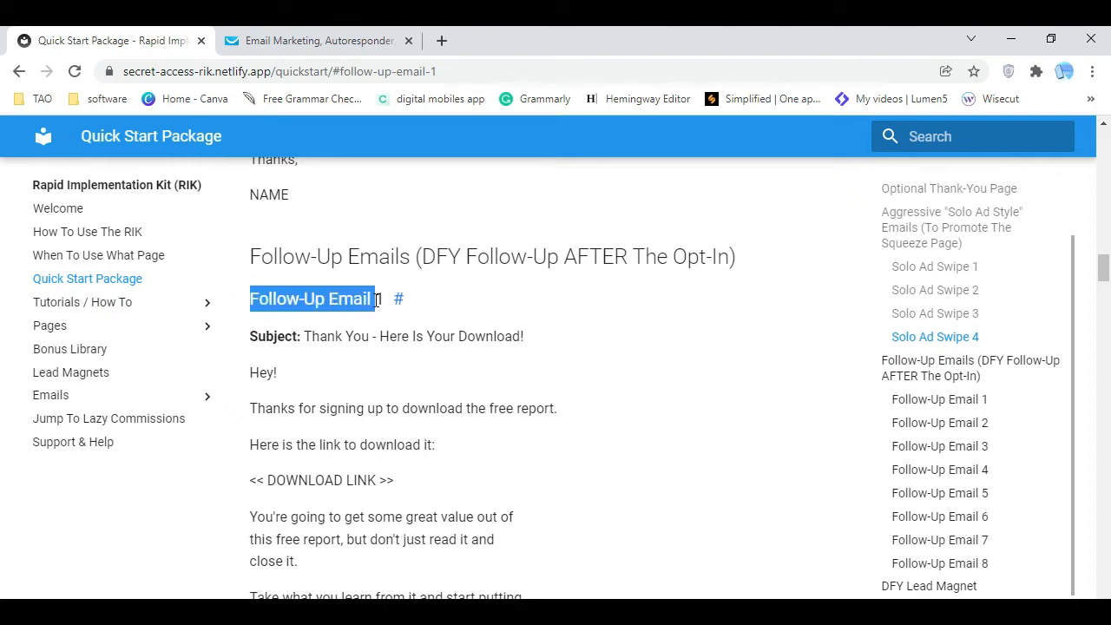
pyautogui.rightClick(373, 300)
pyautogui.click(395, 312)
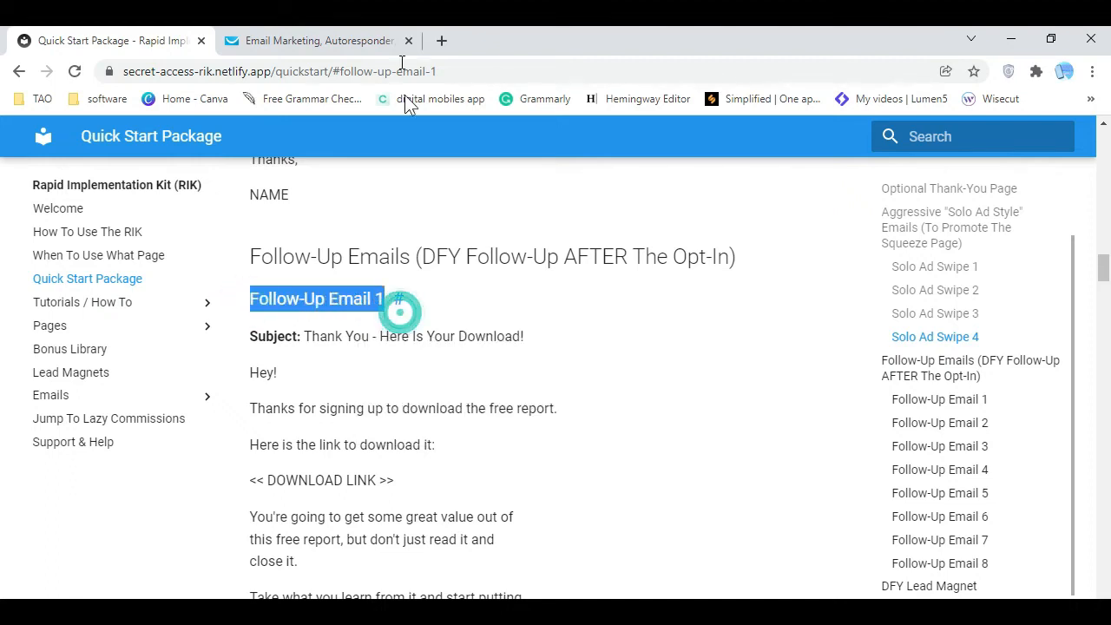
# Name the new autoresponder "Follow-Up Email 1" by pasting the copied heading
pyautogui.click(382, 41)
pyautogui.click(498, 259)
pyautogui.press('BackSpace')
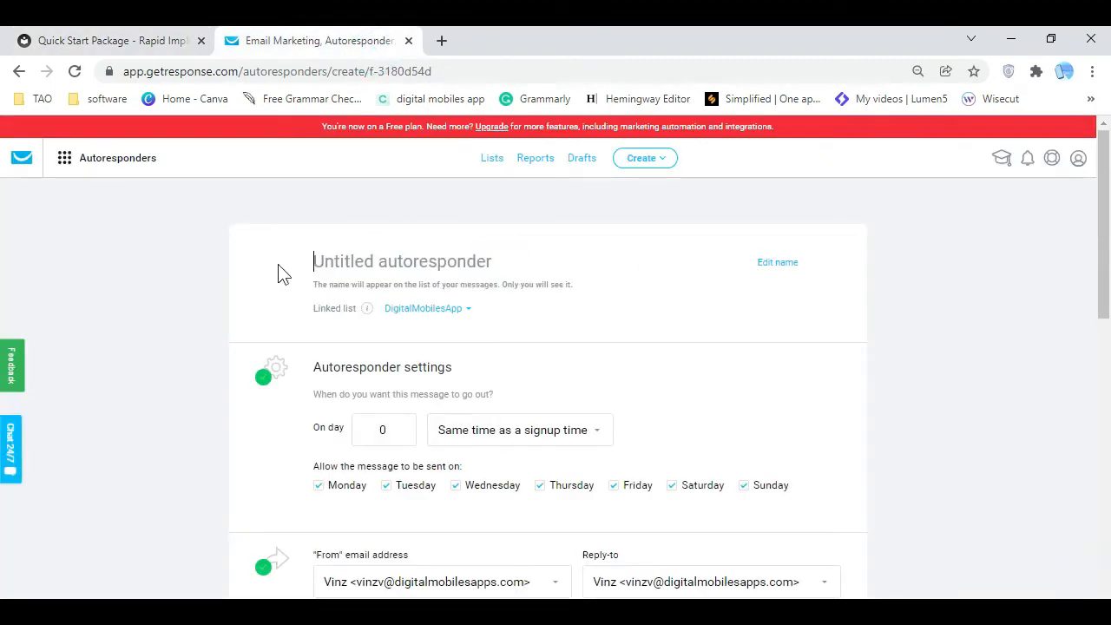
pyautogui.rightClick(353, 265)
pyautogui.click(396, 395)
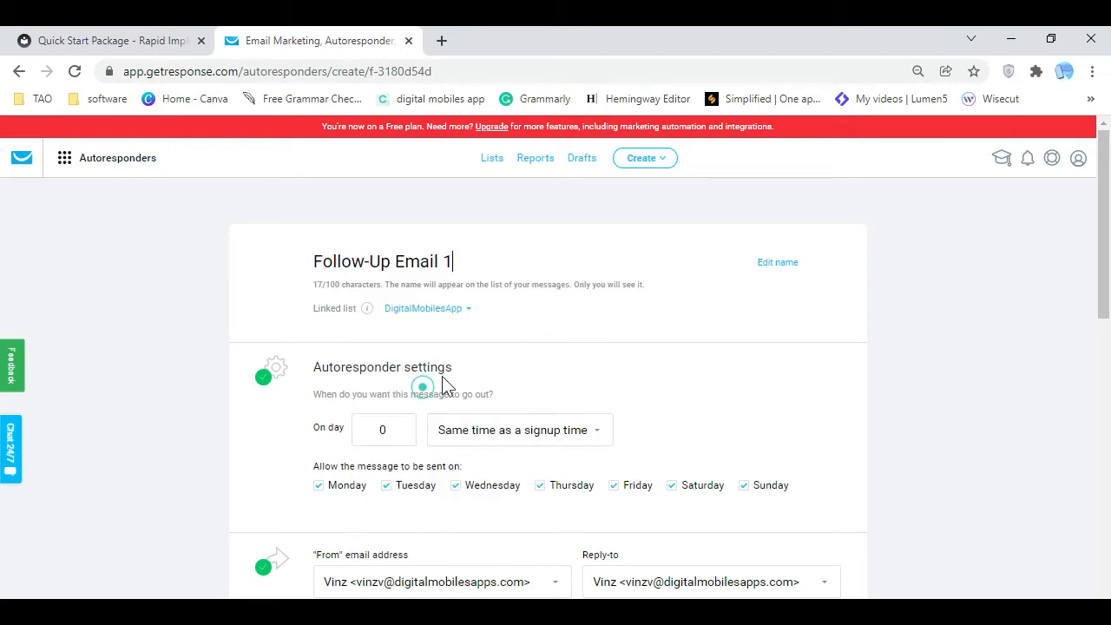
# Set the subject line to "Thank You - Here Is Your Download!", copied from Follow-Up Email 1 on the Quick Start Package page
pyautogui.scroll(-2, 390, 430)
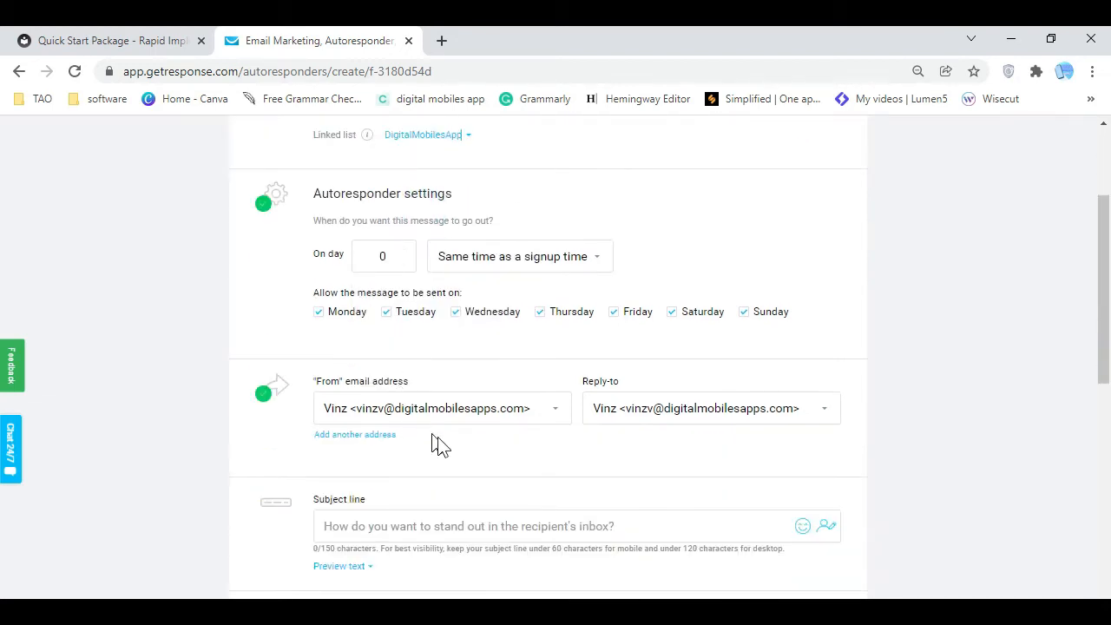
pyautogui.scroll(-3, 519, 437)
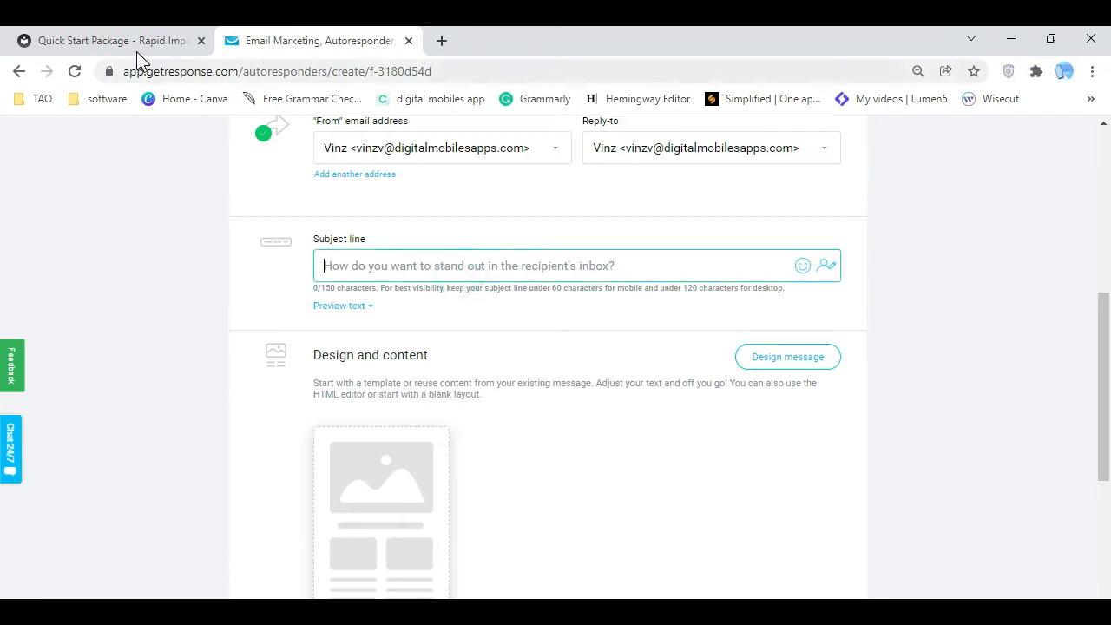
pyautogui.click(132, 44)
pyautogui.click(393, 381)
pyautogui.moveTo(305, 337); pyautogui.dragTo(523, 346)
pyautogui.rightClick(526, 345)
pyautogui.click(529, 349)
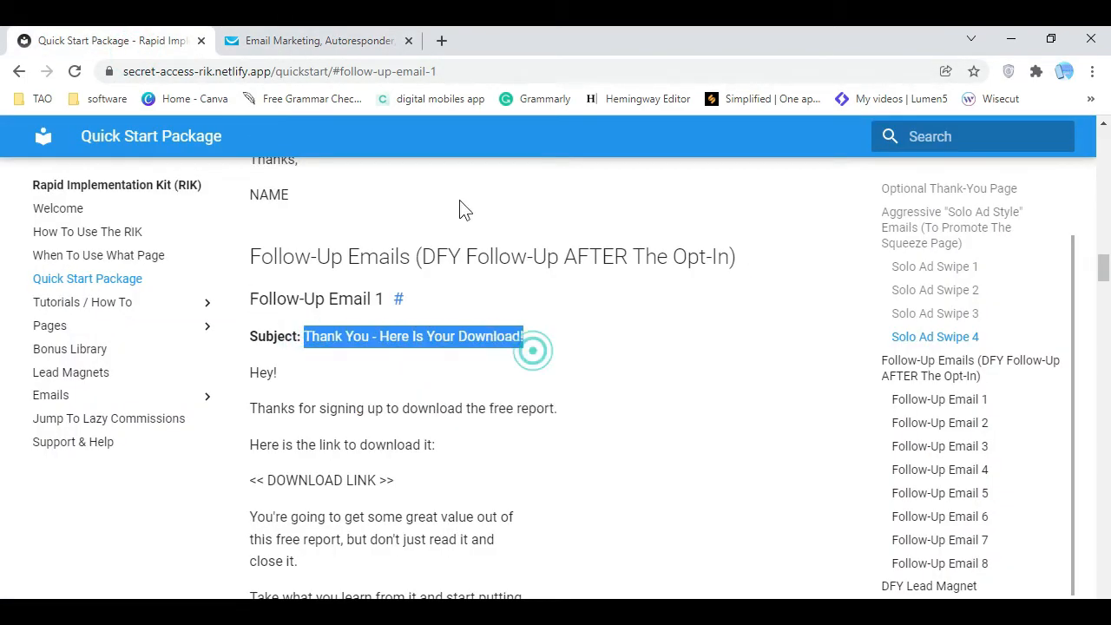
pyautogui.click(313, 40)
pyautogui.rightClick(457, 270)
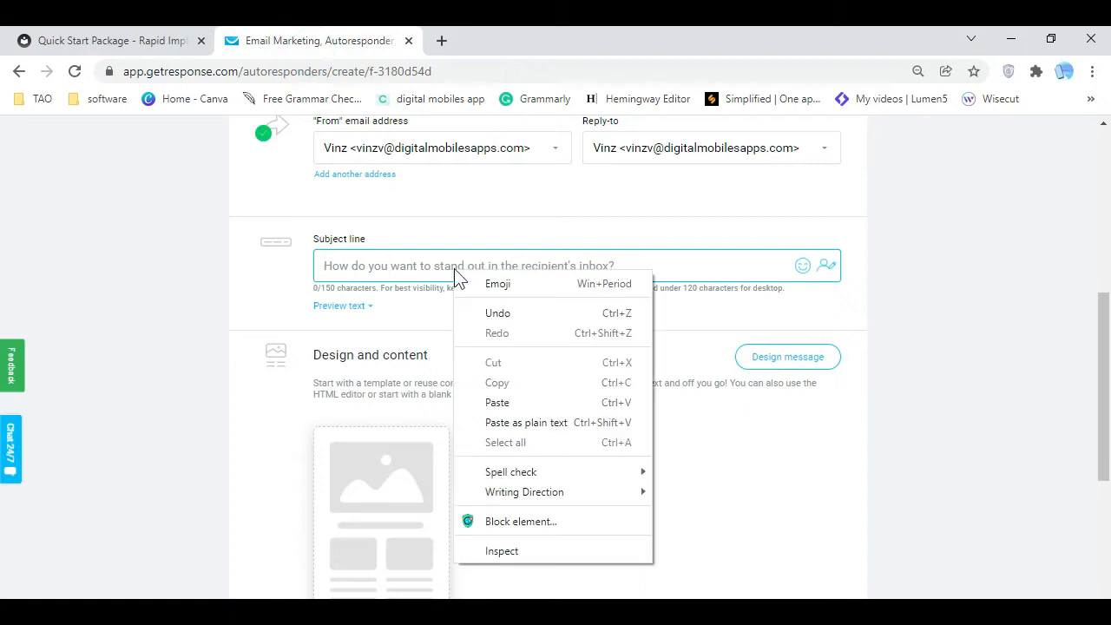
pyautogui.click(527, 402)
pyautogui.click(601, 351)
# Start the message design from a blank template
pyautogui.click(768, 365)
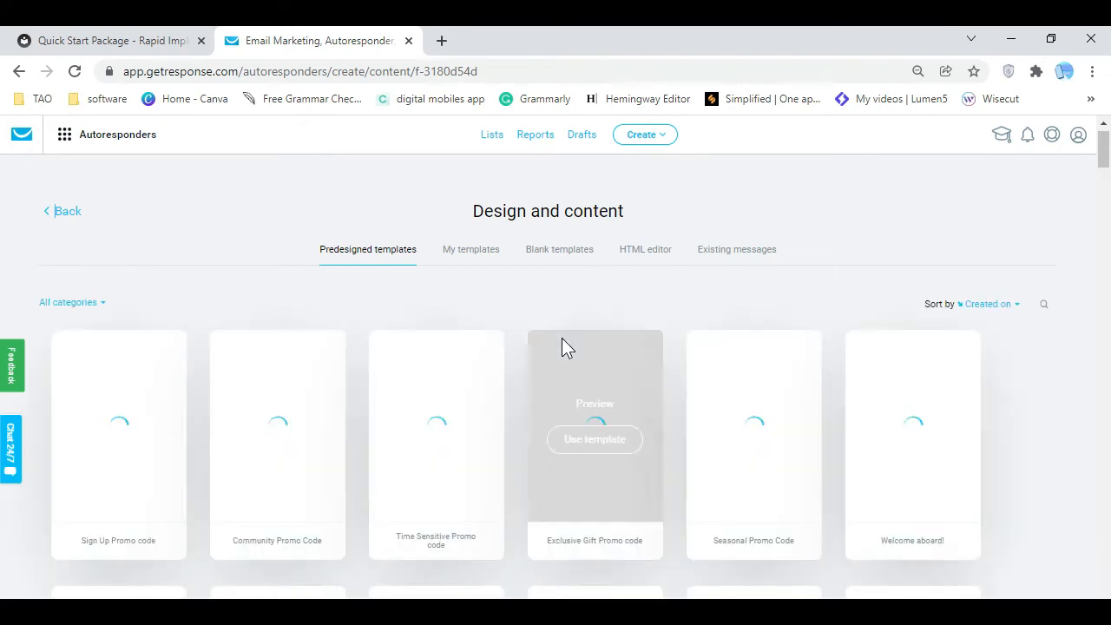
pyautogui.click(550, 250)
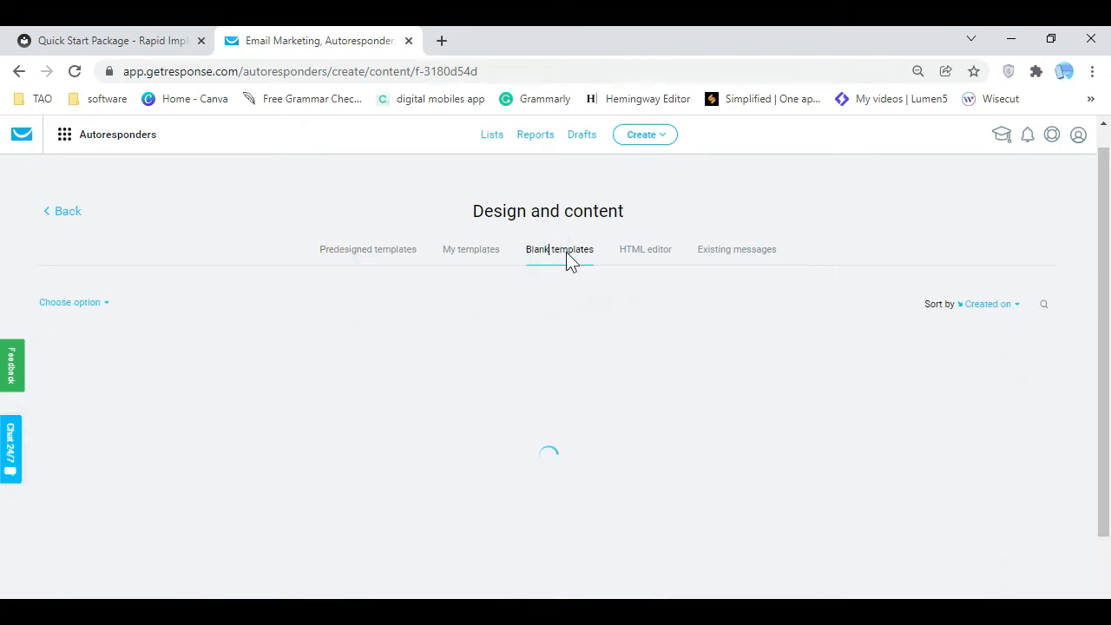
pyautogui.click(561, 251)
pyautogui.click(127, 438)
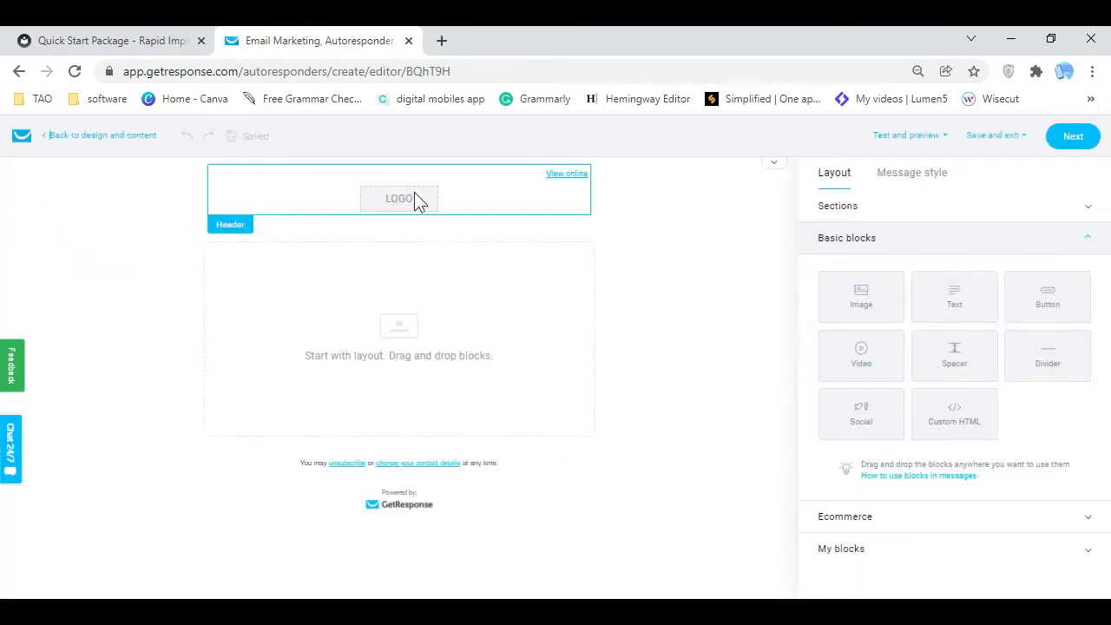
# Add a text block below the header in the message and open it for text editing
pyautogui.moveTo(943, 304); pyautogui.dragTo(855, 304)
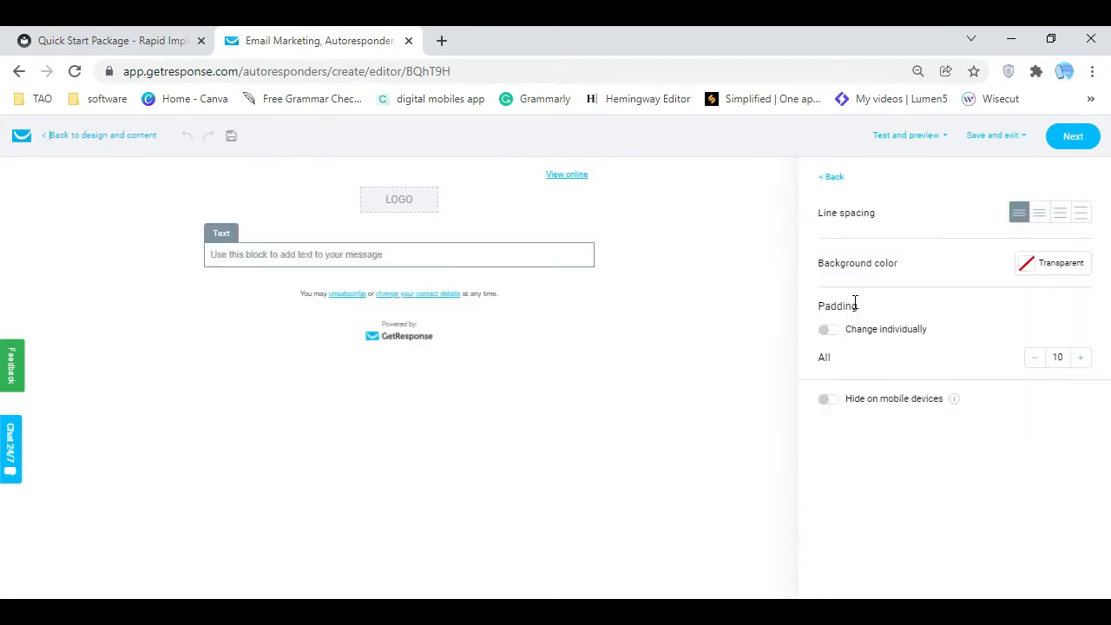
pyautogui.click(408, 262)
pyautogui.click(387, 278)
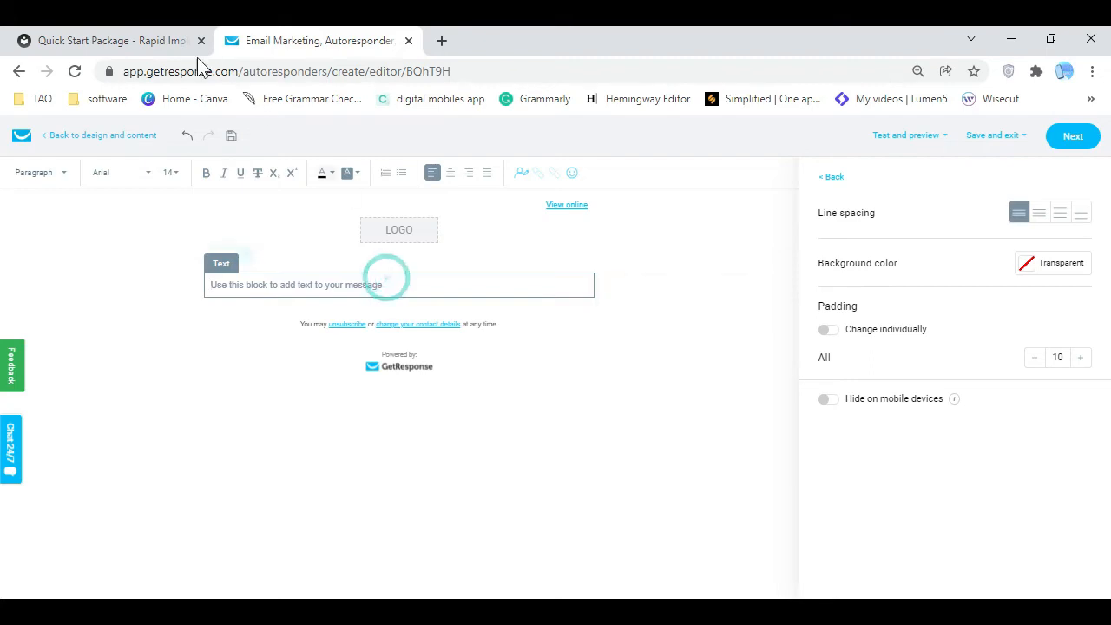
# Copy the Follow-Up Email 1 body, from "Hey!" to the OFFER LINK placeholder, on the Quick Start Package page
pyautogui.click(173, 41)
pyautogui.click(525, 398)
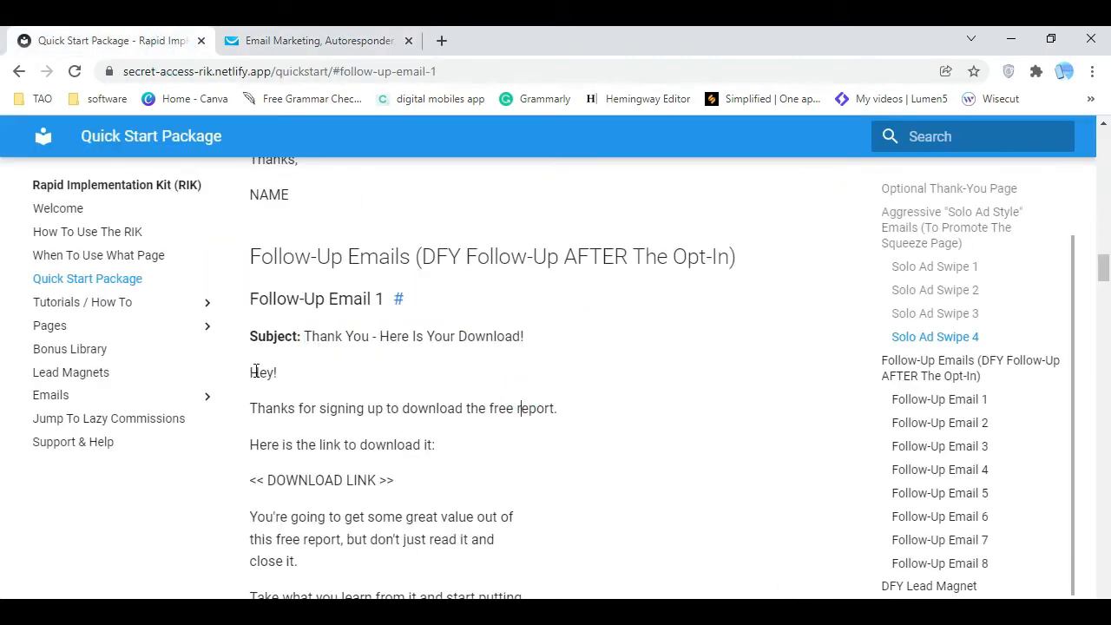
pyautogui.moveTo(252, 372); pyautogui.dragTo(482, 467)
pyautogui.rightClick(368, 413)
pyautogui.click(406, 425)
# Paste the copied email body into the message's text block
pyautogui.click(297, 279)
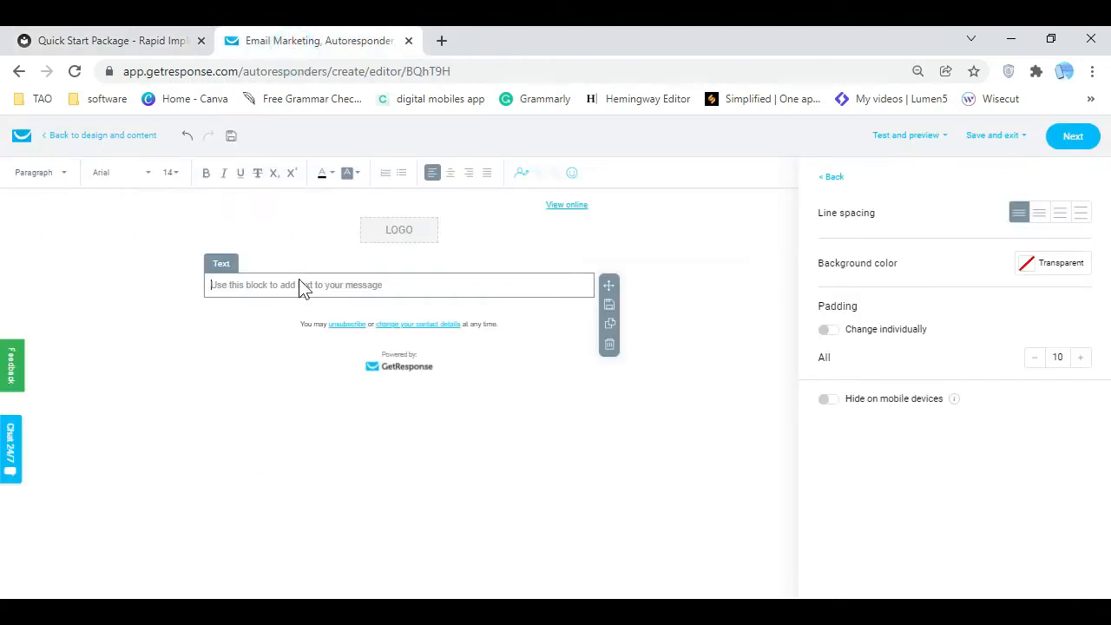
pyautogui.rightClick(299, 283)
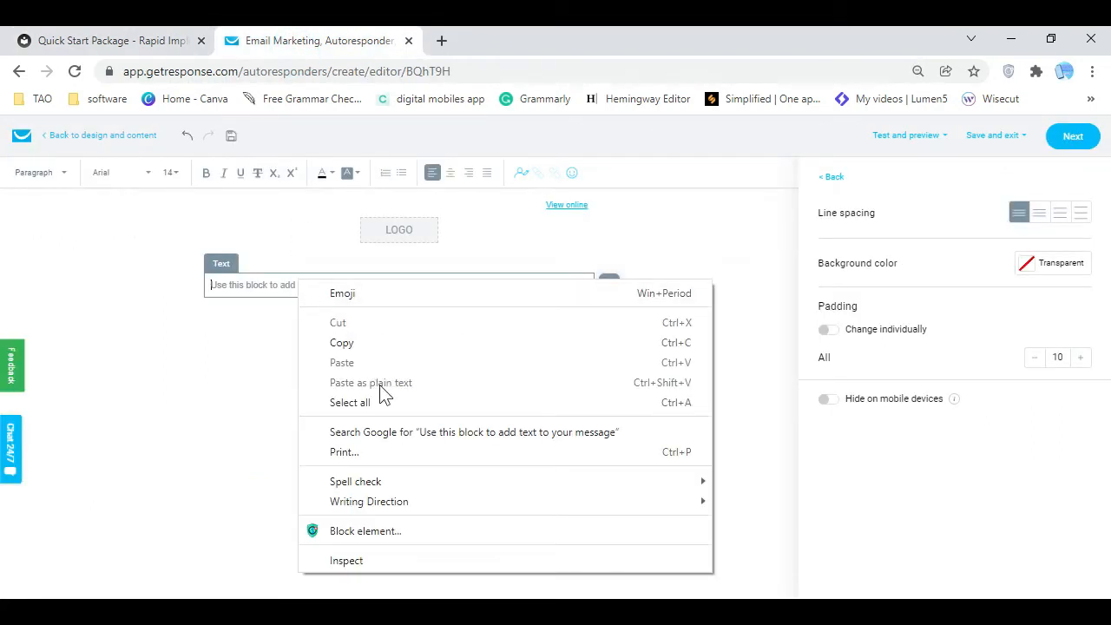
pyautogui.rightClick(268, 287)
pyautogui.click(252, 285)
pyautogui.rightClick(271, 286)
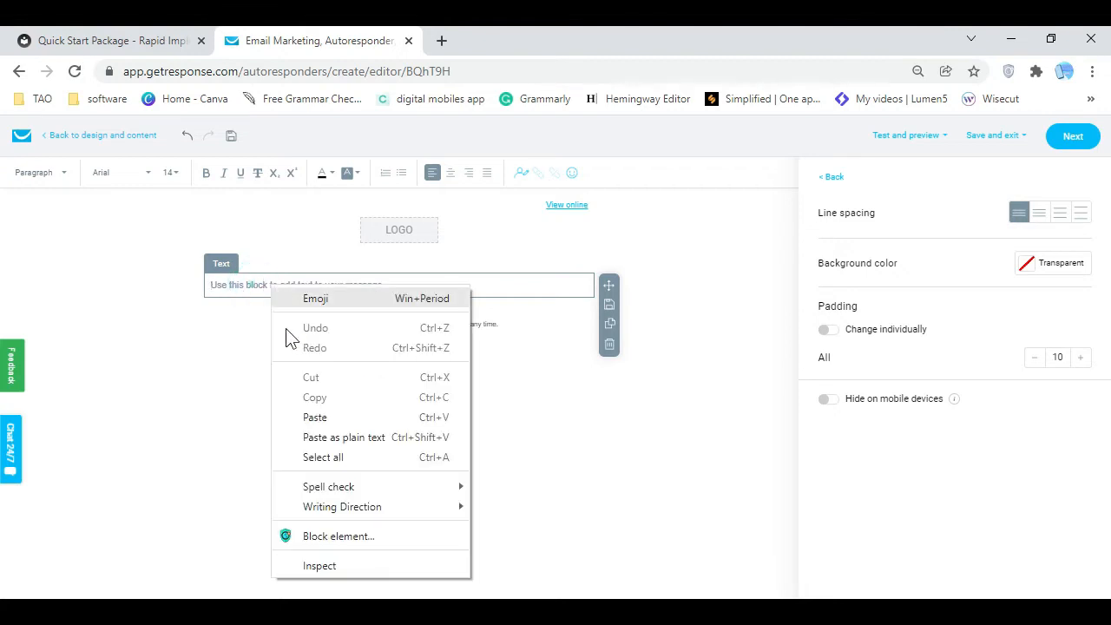
pyautogui.click(350, 418)
# Add blank lines after "Hey!" and both above and below the DOWNLOAD LINK placeholder
pyautogui.click(265, 285)
pyautogui.press('Return')
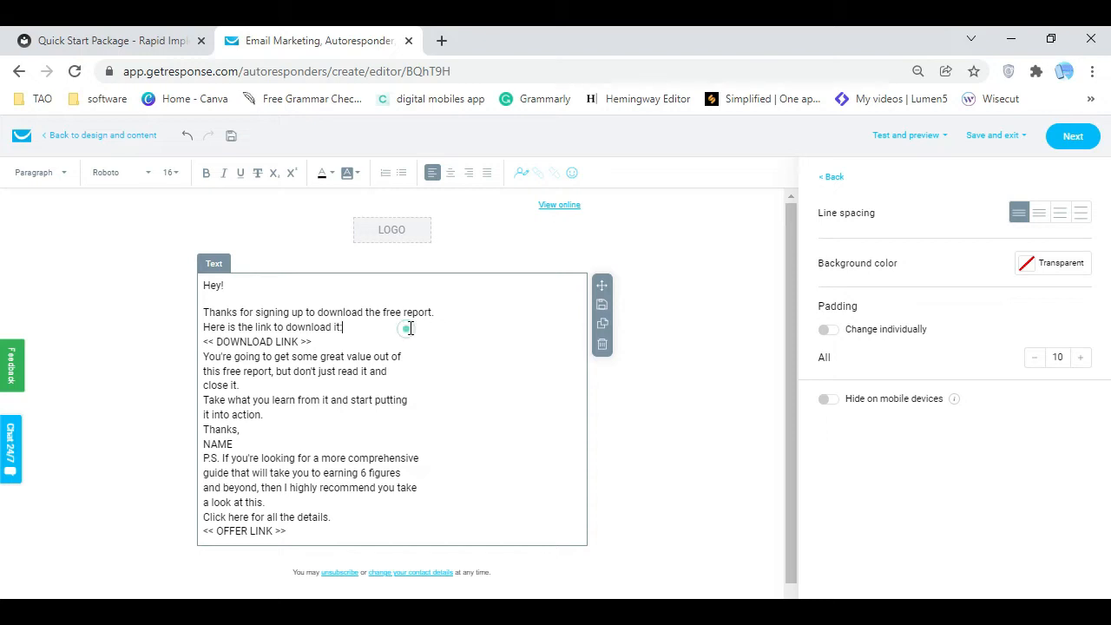
pyautogui.click(408, 328)
pyautogui.press('Return')
pyautogui.click(368, 354)
pyautogui.press('Return')
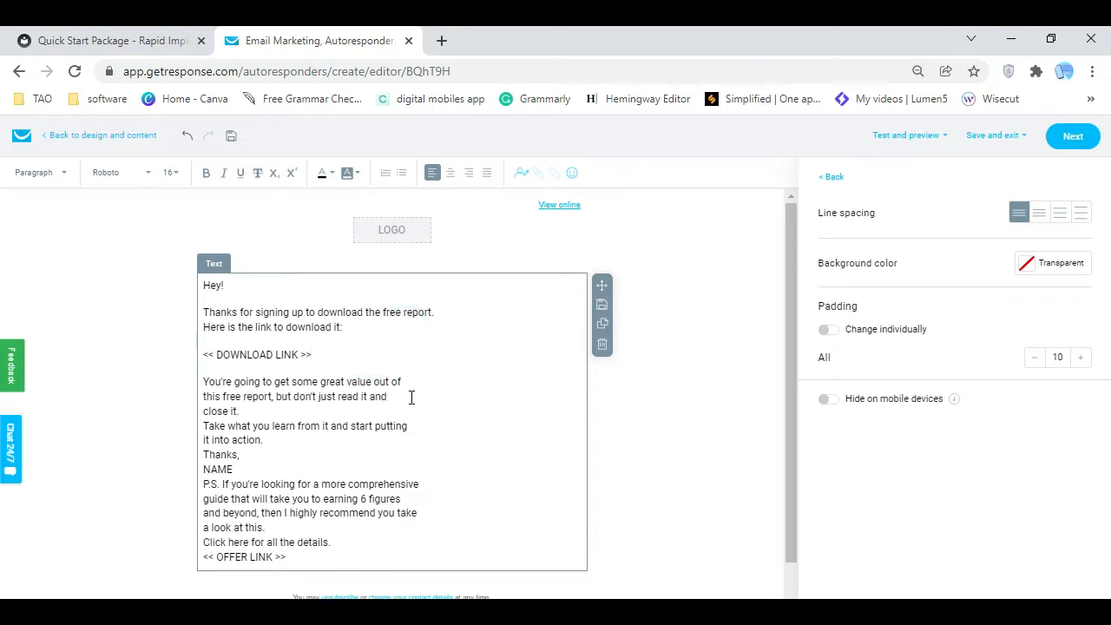
# Insert blank lines after "close it.", after "it into action." and after "Thanks,"
pyautogui.click(384, 414)
pyautogui.press('Return')
pyautogui.press('Return')
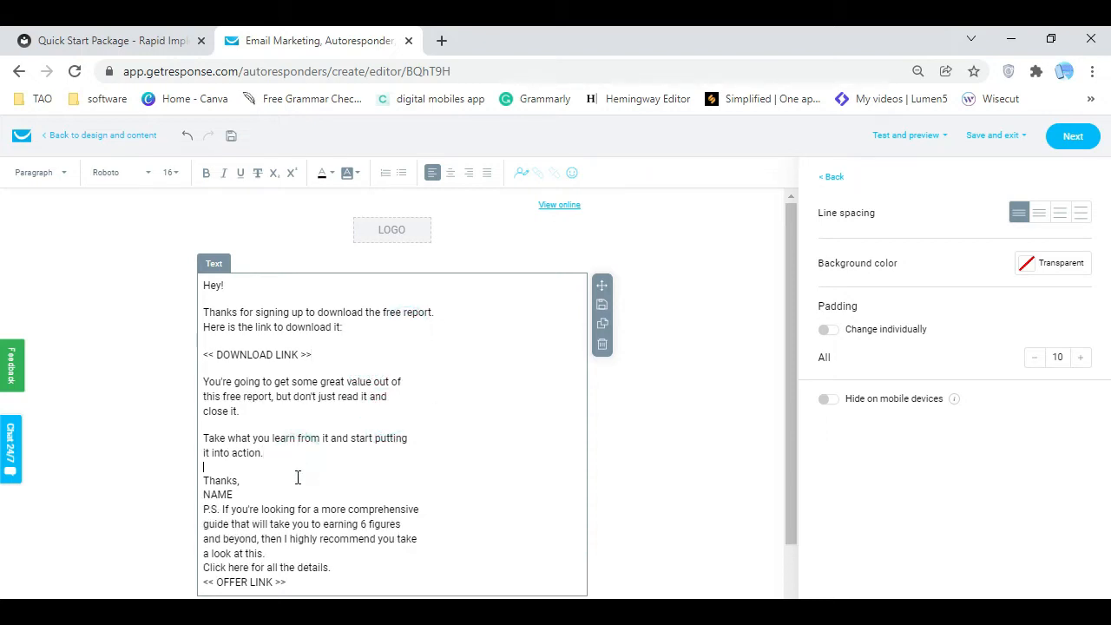
pyautogui.write(',')
pyautogui.press('Return')
# Replace the NAME placeholder below "Thanks," with the sender's name followed by "- Digital Mobiles App"
pyautogui.click(241, 509)
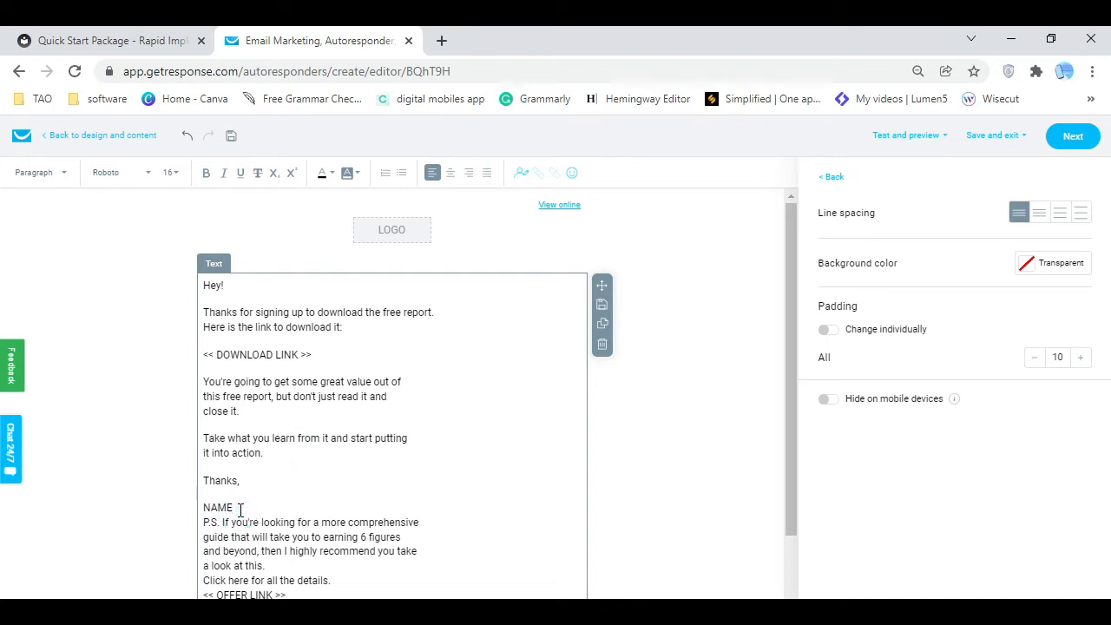
pyautogui.moveTo(246, 510); pyautogui.dragTo(205, 515)
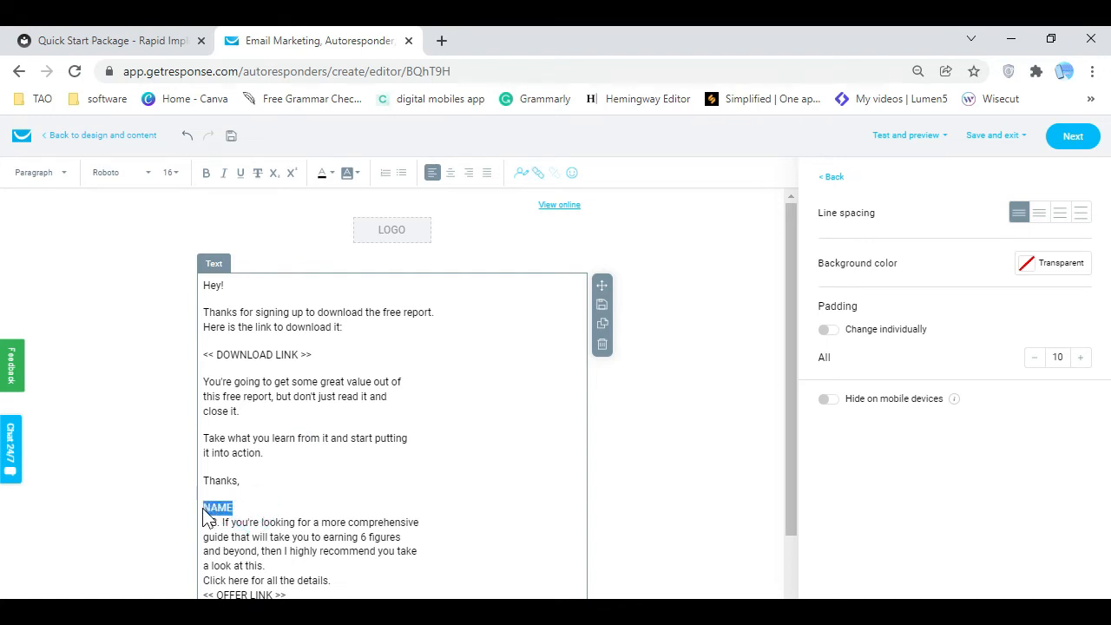
pyautogui.write('Vinz V. - Digital Mobiles App')
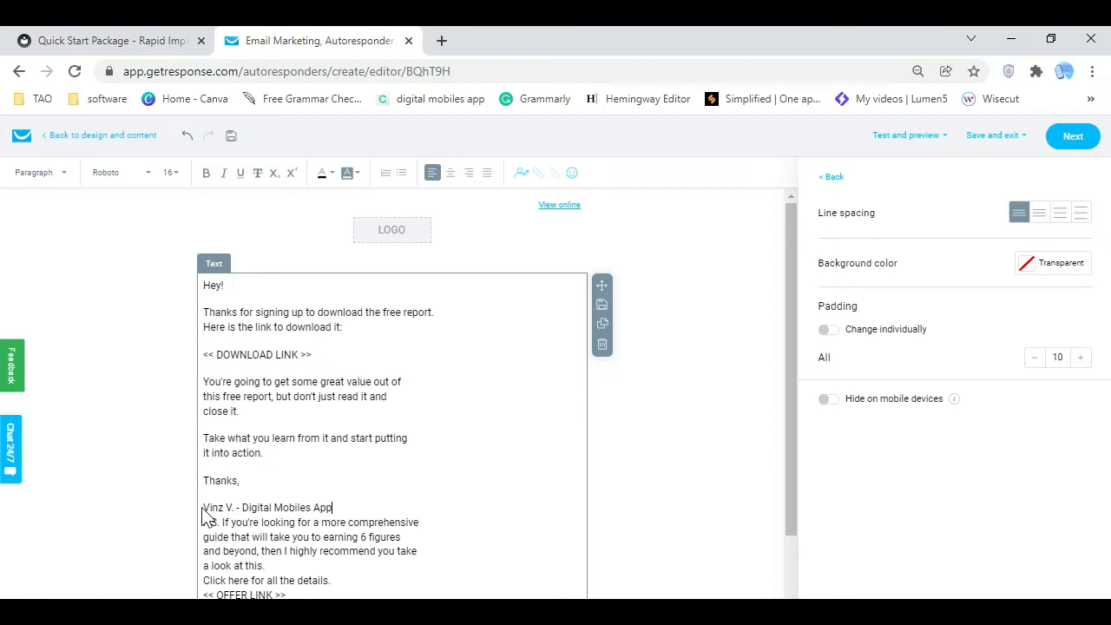
pyautogui.click(653, 461)
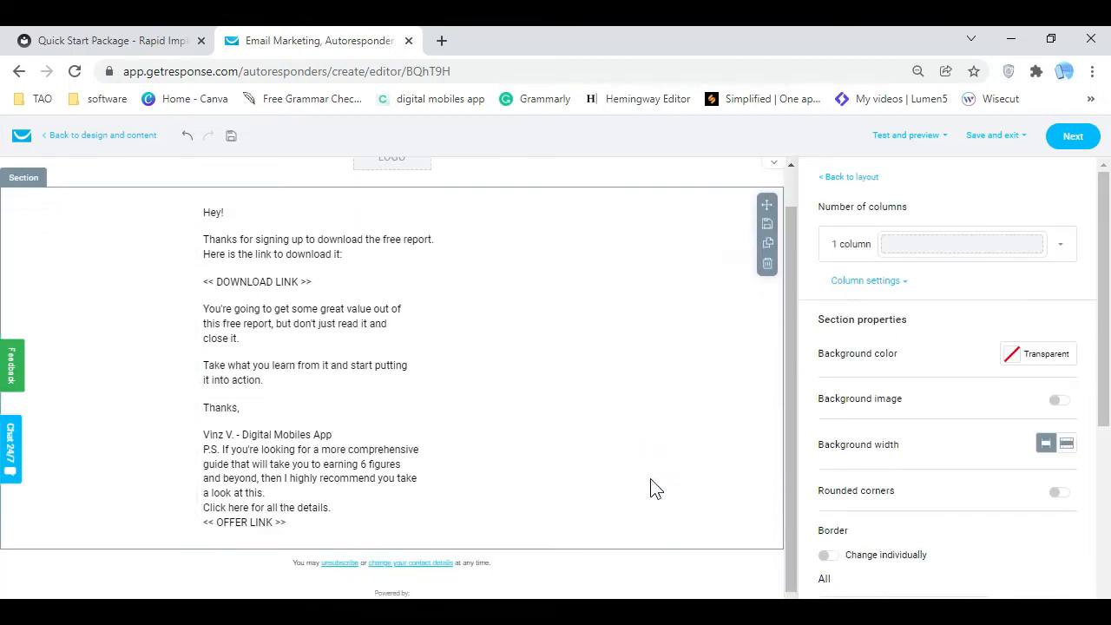
# Insert a blank line between "Click here for all the details." and the OFFER LINK placeholder
pyautogui.scroll(-1, 652, 487)
pyautogui.click(342, 498)
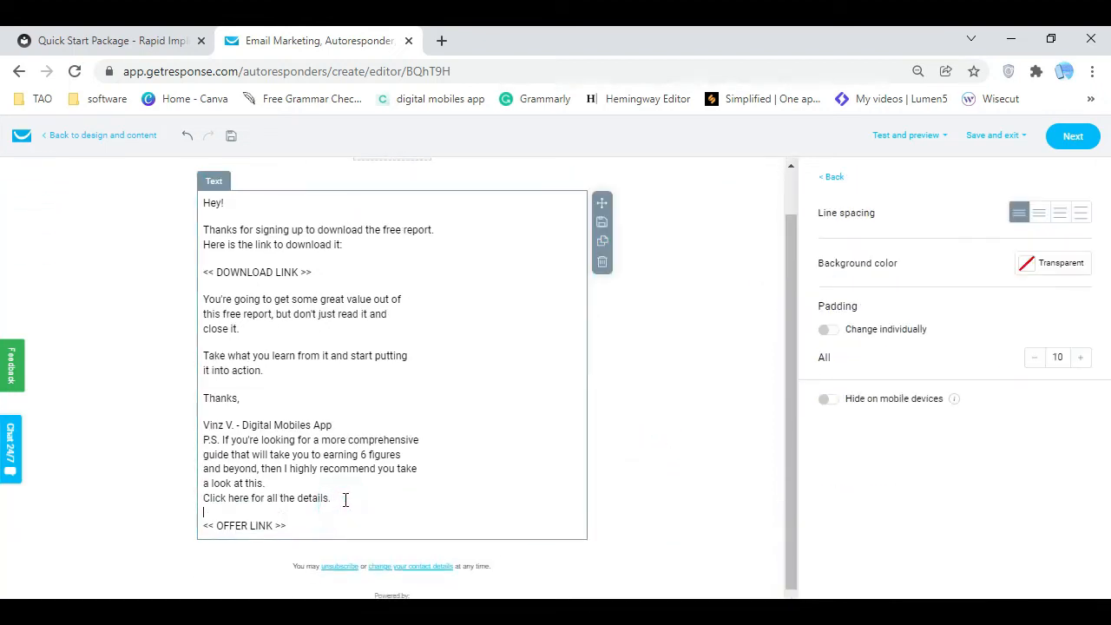
pyautogui.press('Return')
pyautogui.click(702, 485)
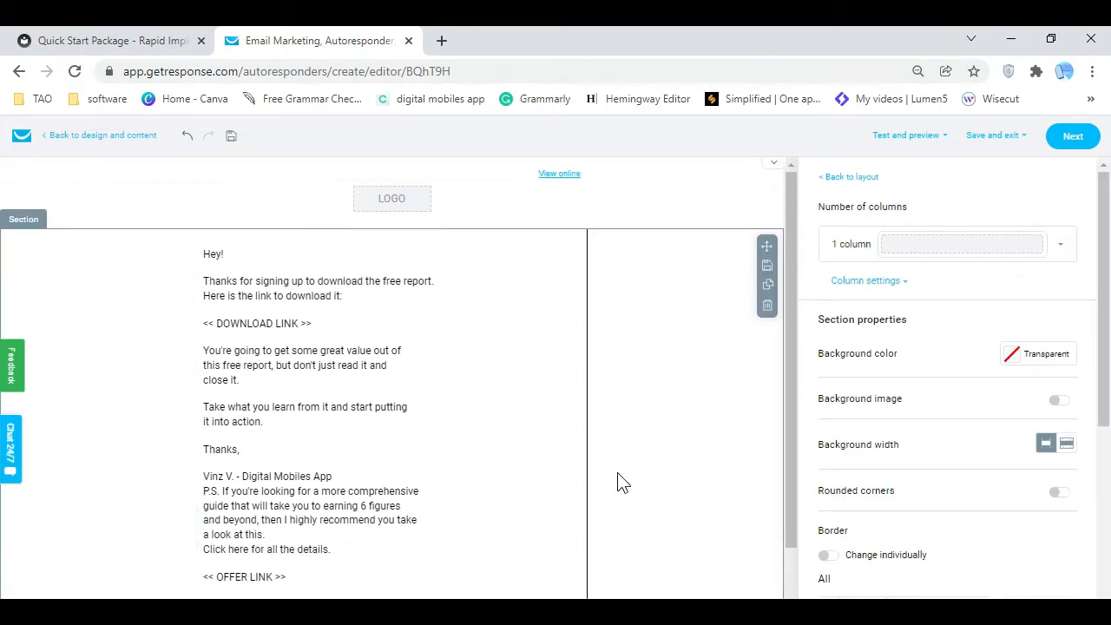
# Add the apple-touch-icon.png image from the stored files as the logo in the email header
pyautogui.click(406, 197)
pyautogui.scroll(-3, 868, 460)
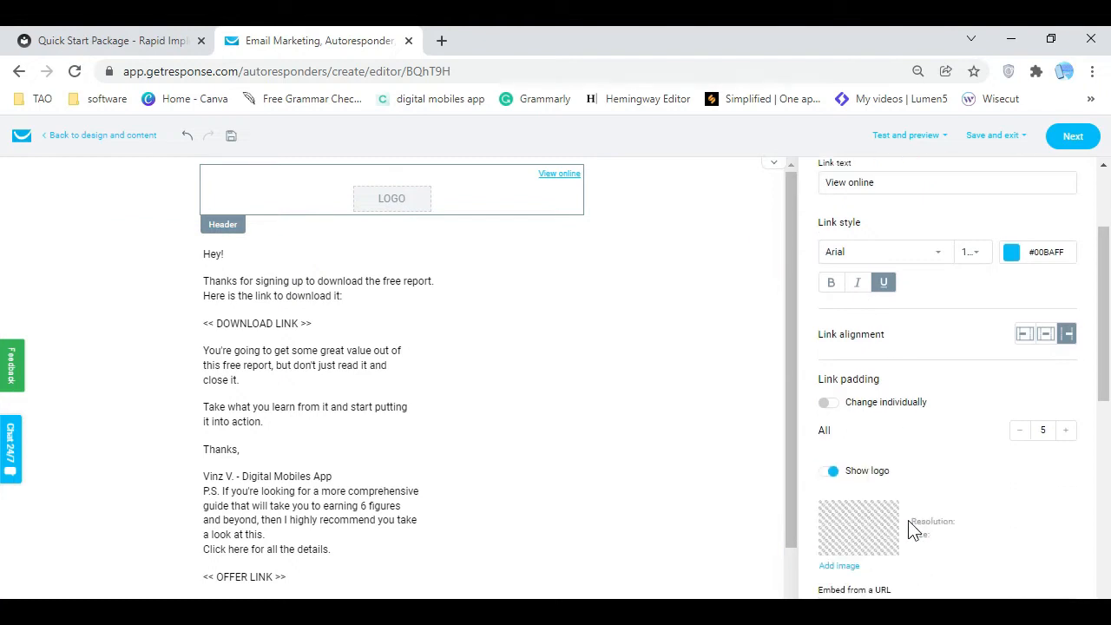
pyautogui.click(839, 537)
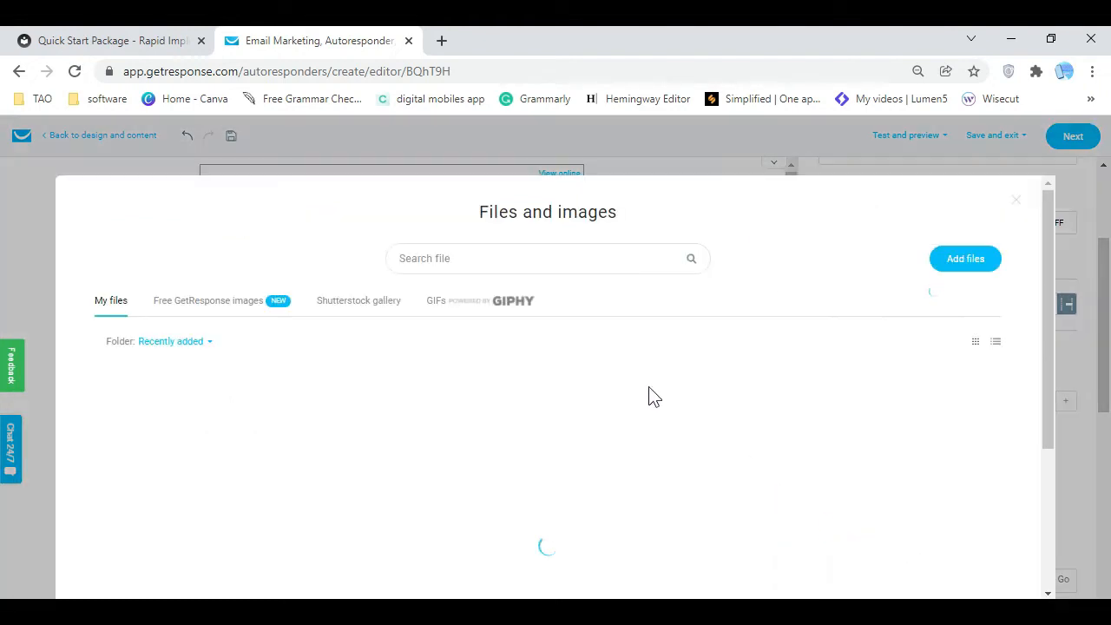
pyautogui.click(178, 437)
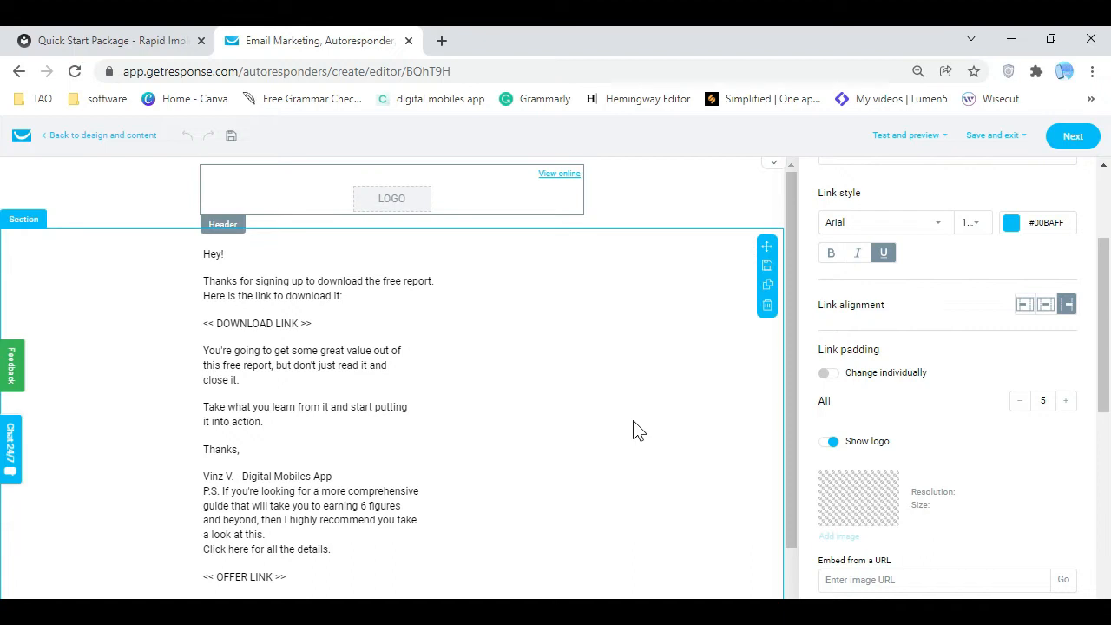
pyautogui.scroll(-2, 638, 430)
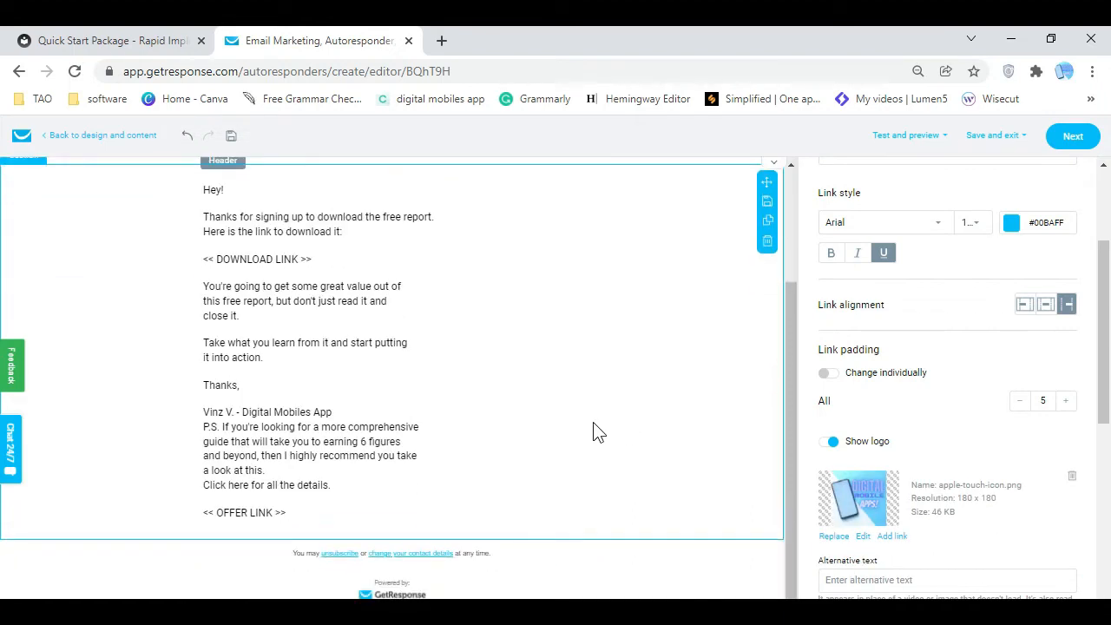
pyautogui.scroll(1, 596, 431)
# Start saving the message as a template and copy its name from the Follow-Up Email 1 section of the Quick Start Package page
pyautogui.click(995, 135)
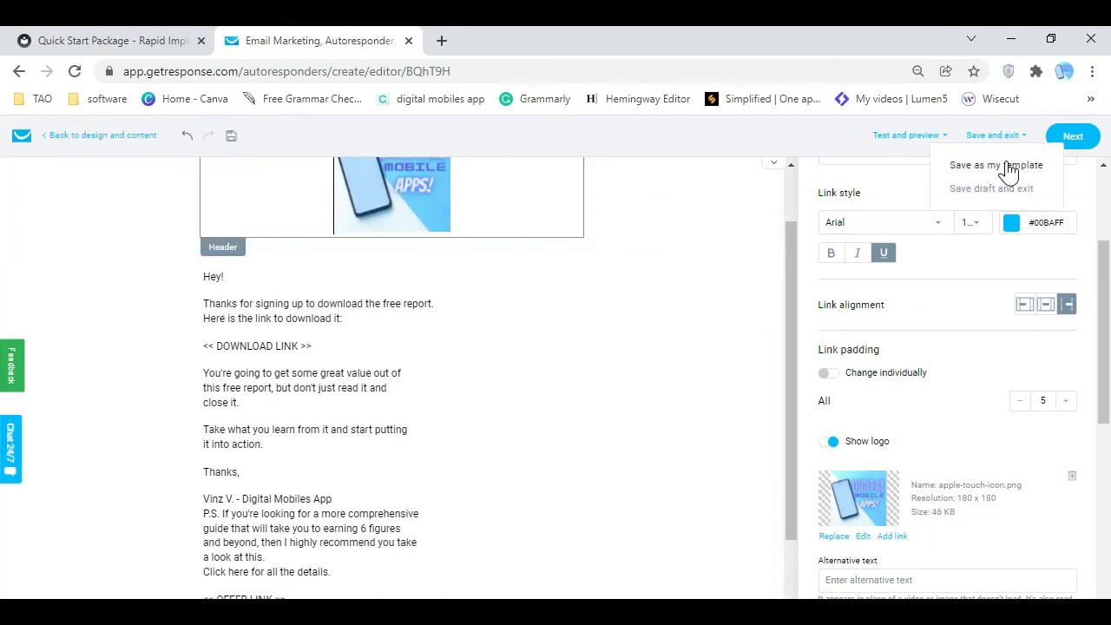
pyautogui.click(1005, 165)
pyautogui.click(491, 266)
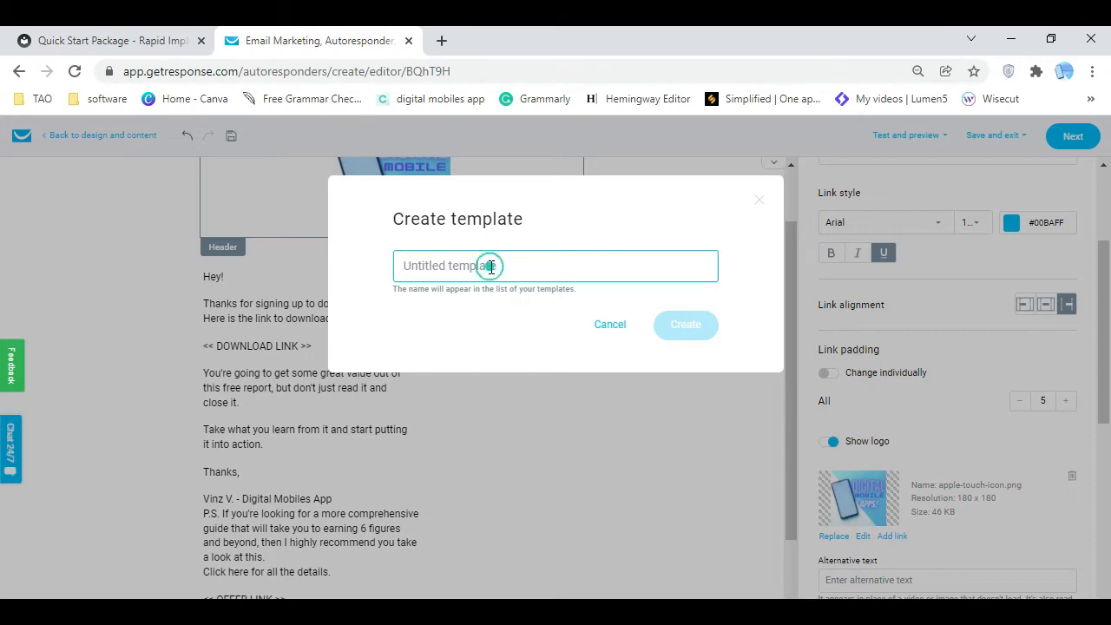
pyautogui.click(159, 42)
pyautogui.click(475, 224)
pyautogui.scroll(5, 479, 339)
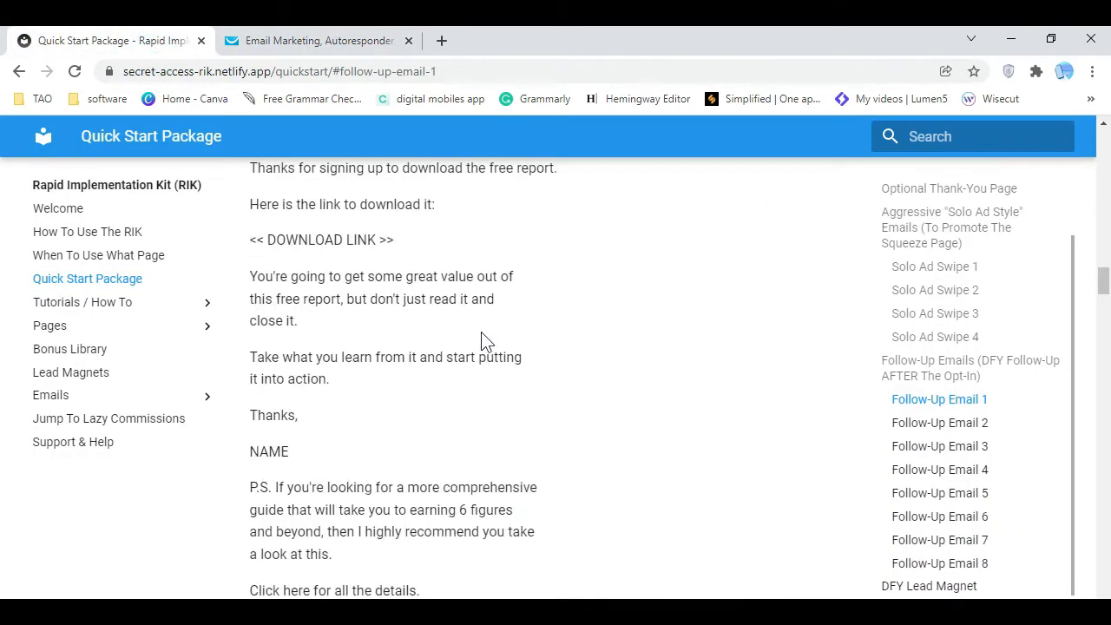
pyautogui.moveTo(382, 322); pyautogui.dragTo(248, 319)
pyautogui.rightClick(298, 326)
pyautogui.click(344, 348)
# Paste the copied text as the new template's name in GetResponse and create the template
pyautogui.click(356, 42)
pyautogui.rightClick(550, 271)
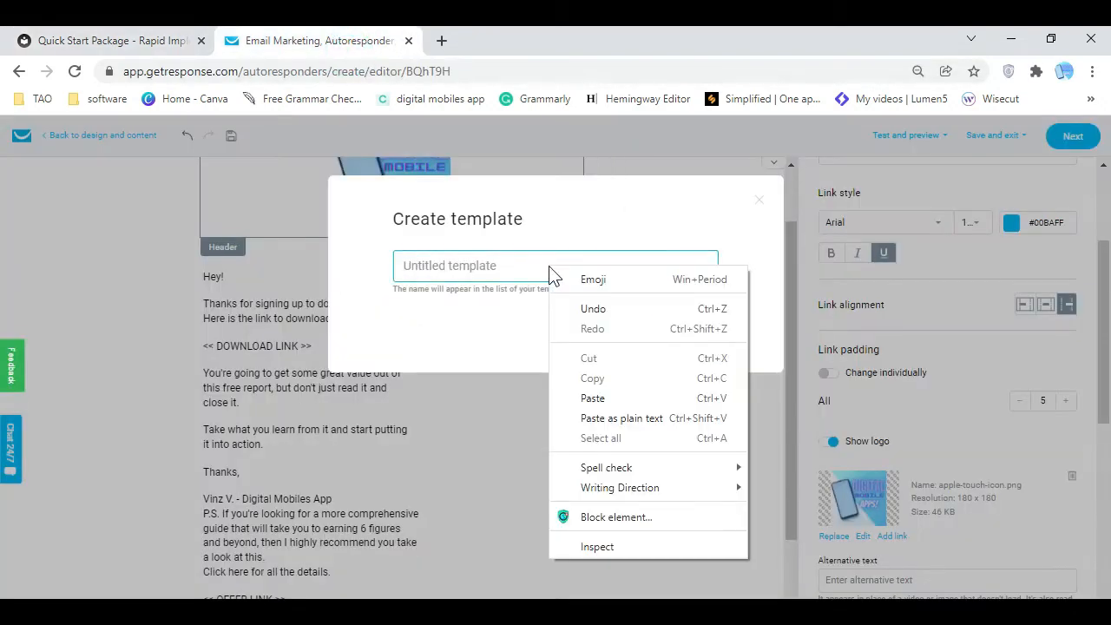
pyautogui.click(610, 396)
pyautogui.click(686, 329)
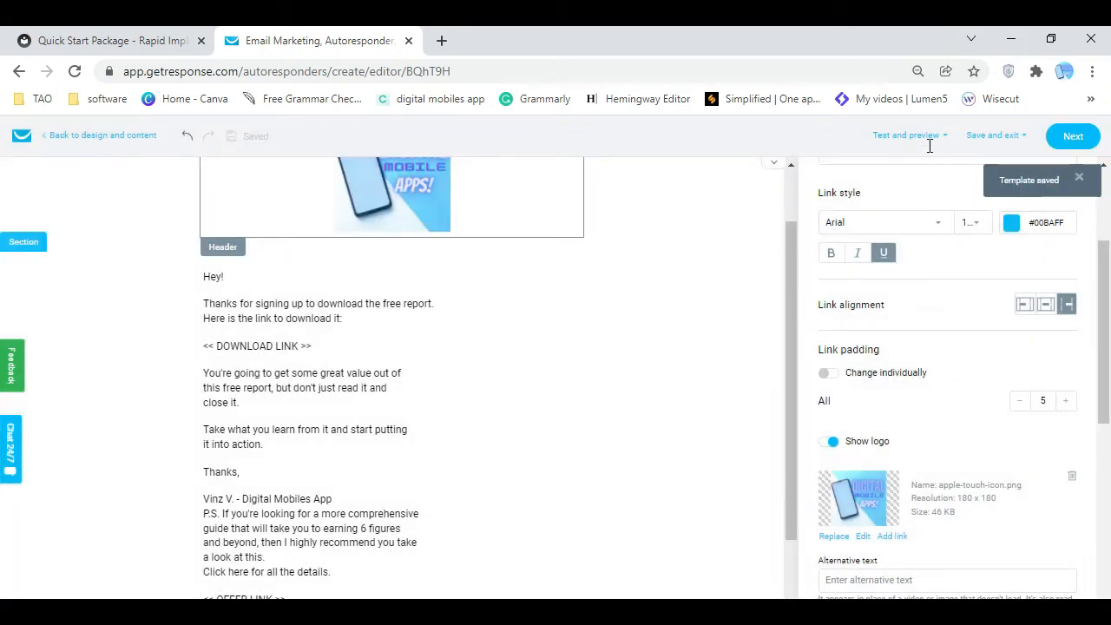
# Preview the message in desktop view and check the logo, body text, signature and footer
pyautogui.click(928, 136)
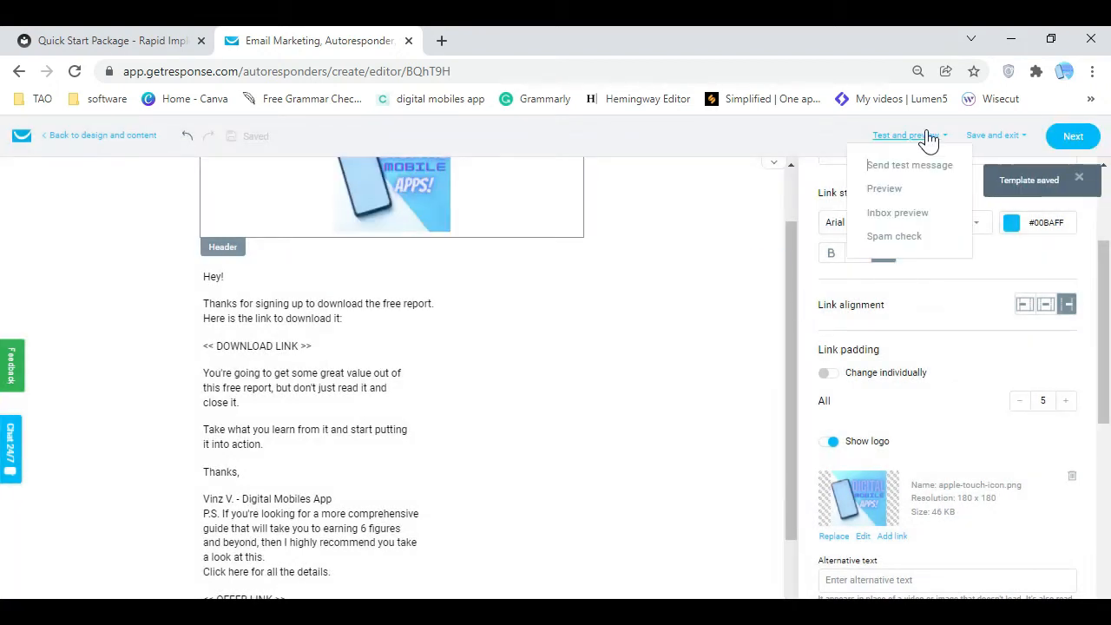
pyautogui.click(885, 189)
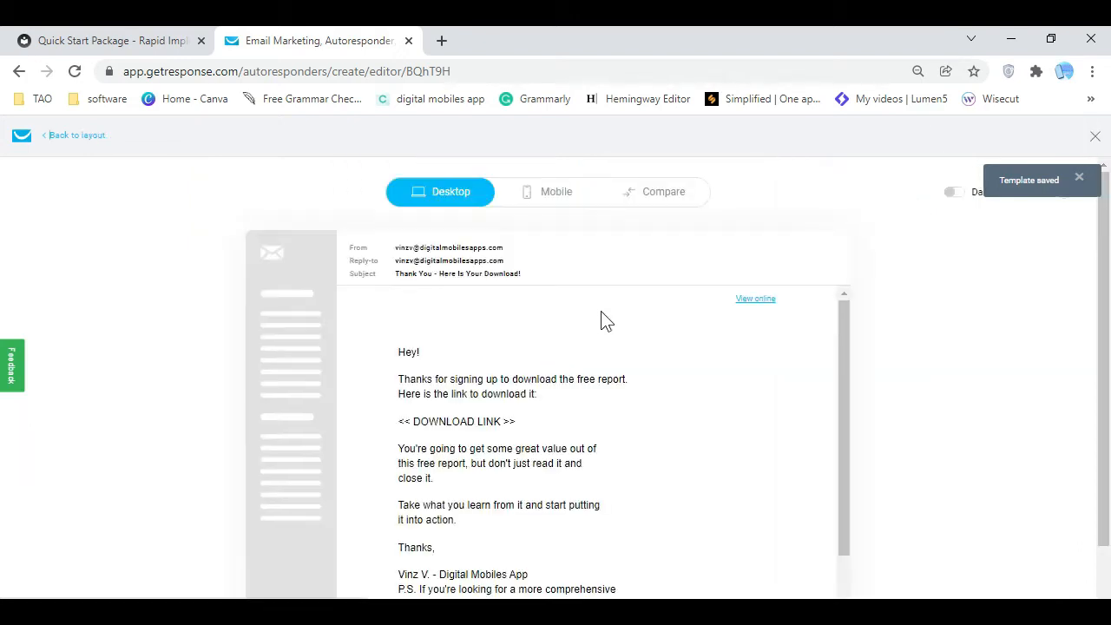
pyautogui.scroll(-2, 551, 395)
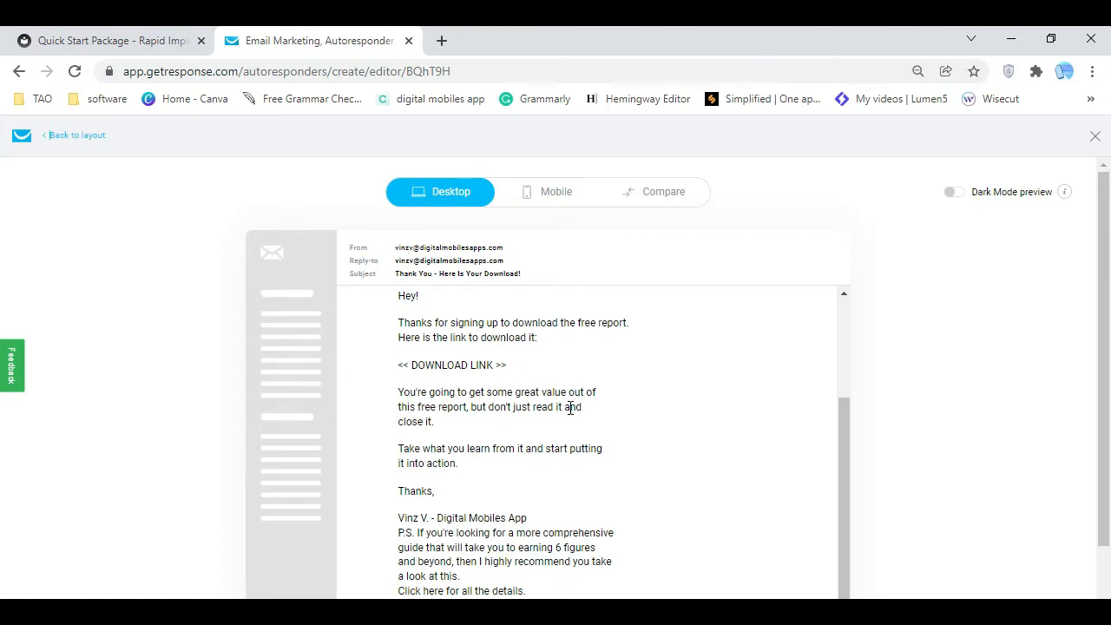
pyautogui.scroll(-3, 571, 408)
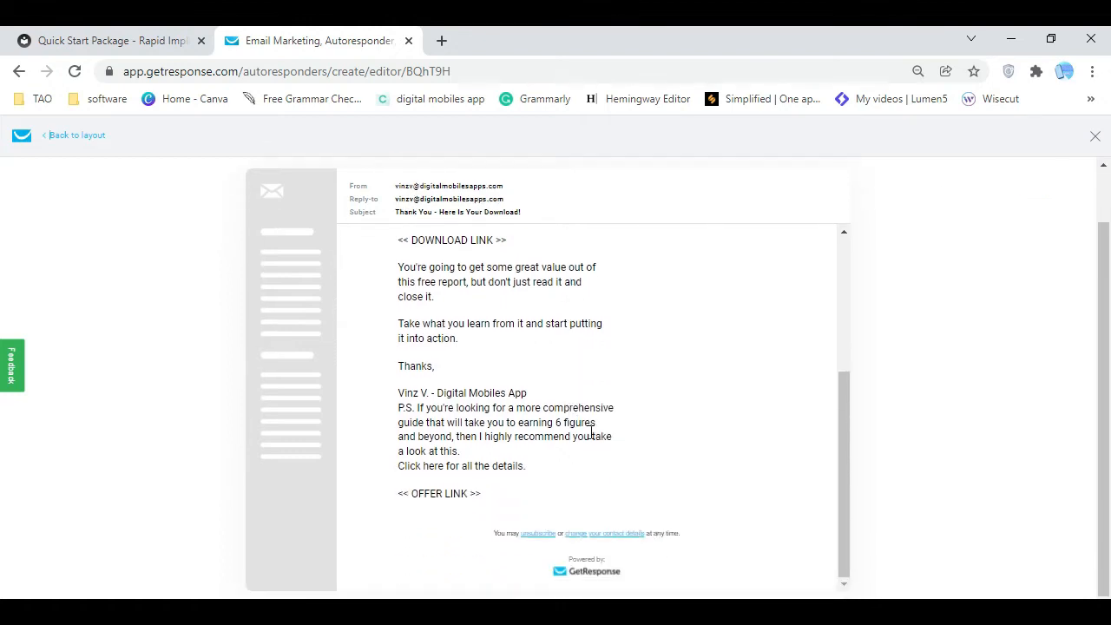
pyautogui.scroll(5, 784, 570)
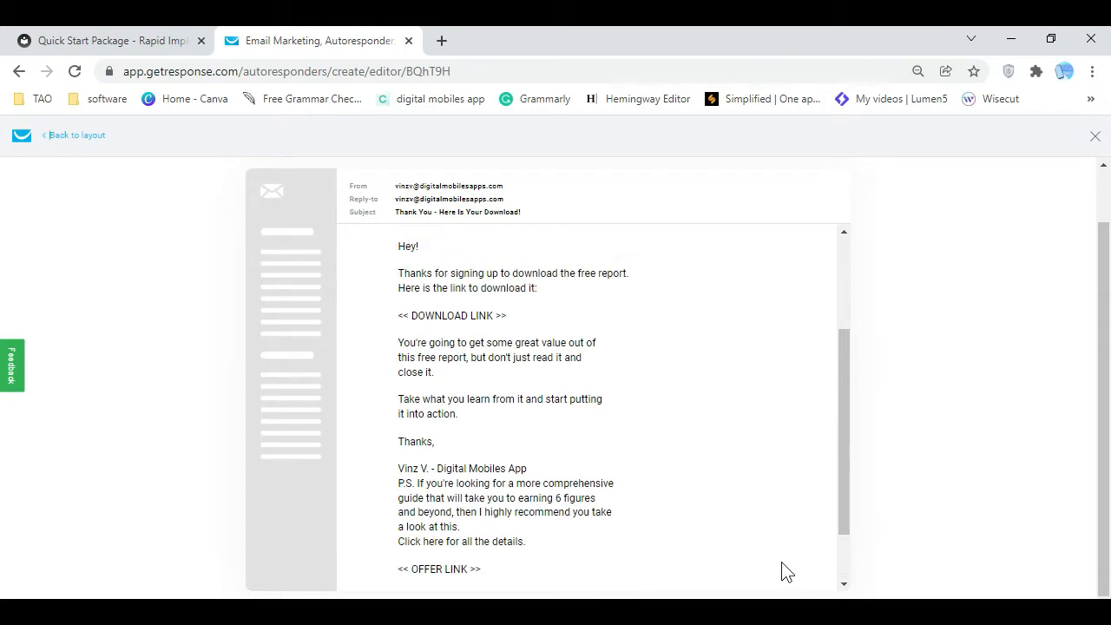
pyautogui.scroll(1, 560, 391)
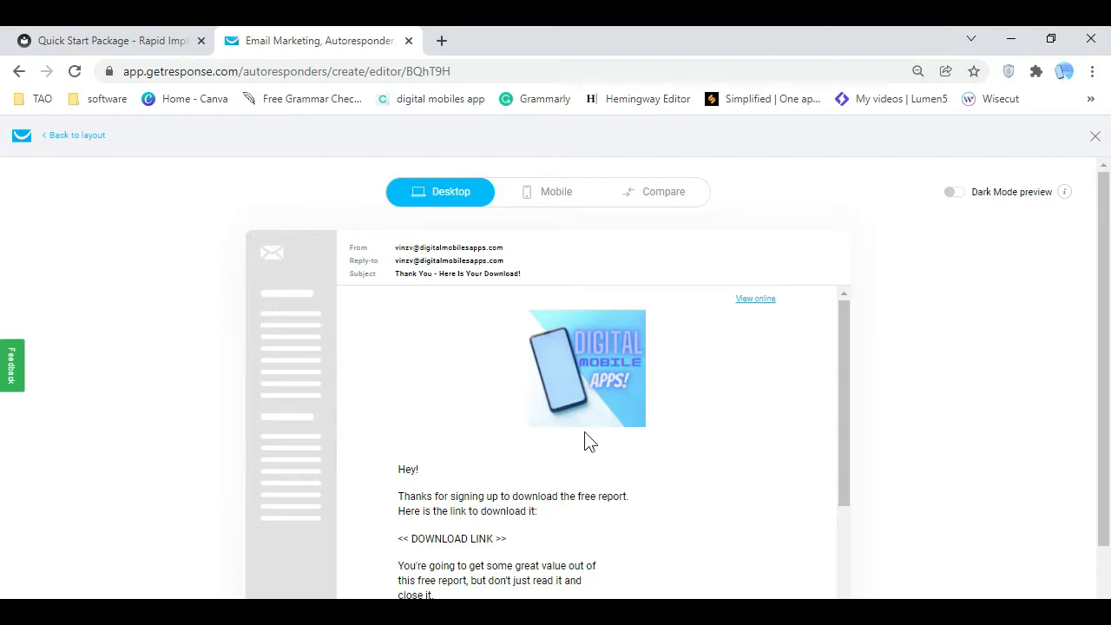
pyautogui.scroll(-2, 449, 393)
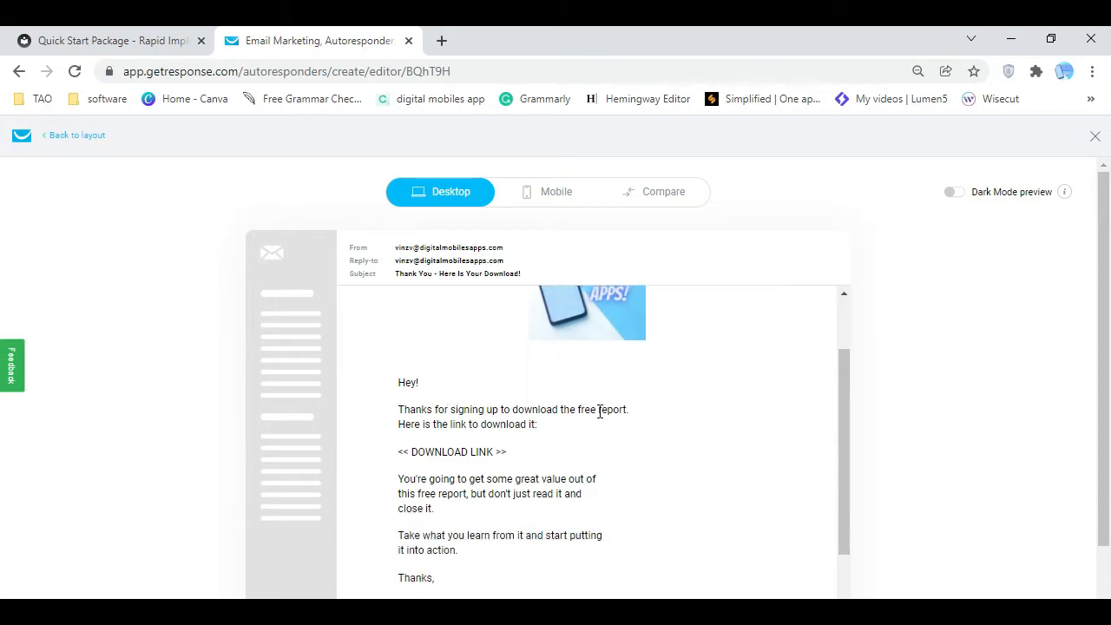
pyautogui.scroll(2, 595, 413)
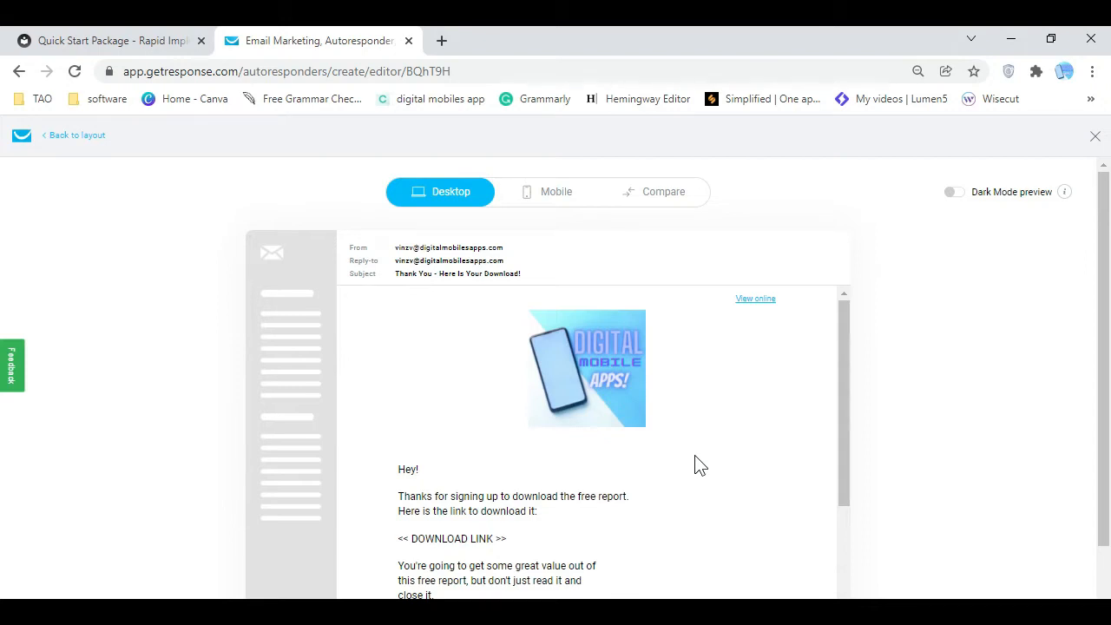
pyautogui.scroll(-2, 697, 462)
pyautogui.scroll(2, 674, 462)
pyautogui.scroll(-2, 523, 472)
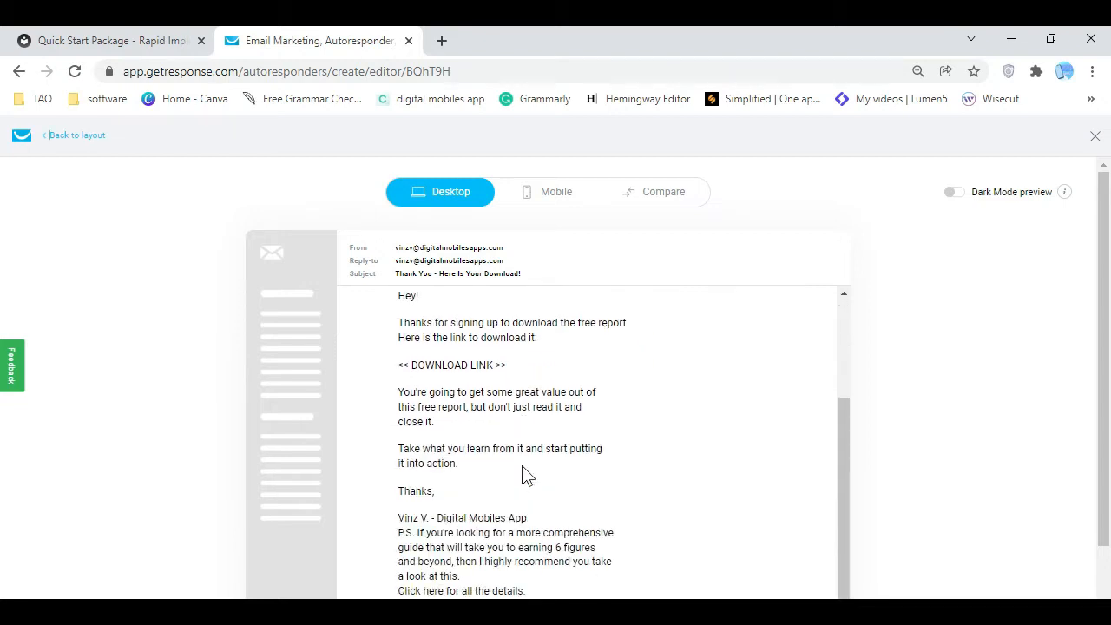
pyautogui.scroll(-1, 527, 476)
pyautogui.scroll(3, 523, 467)
pyautogui.click(652, 375)
pyautogui.click(708, 373)
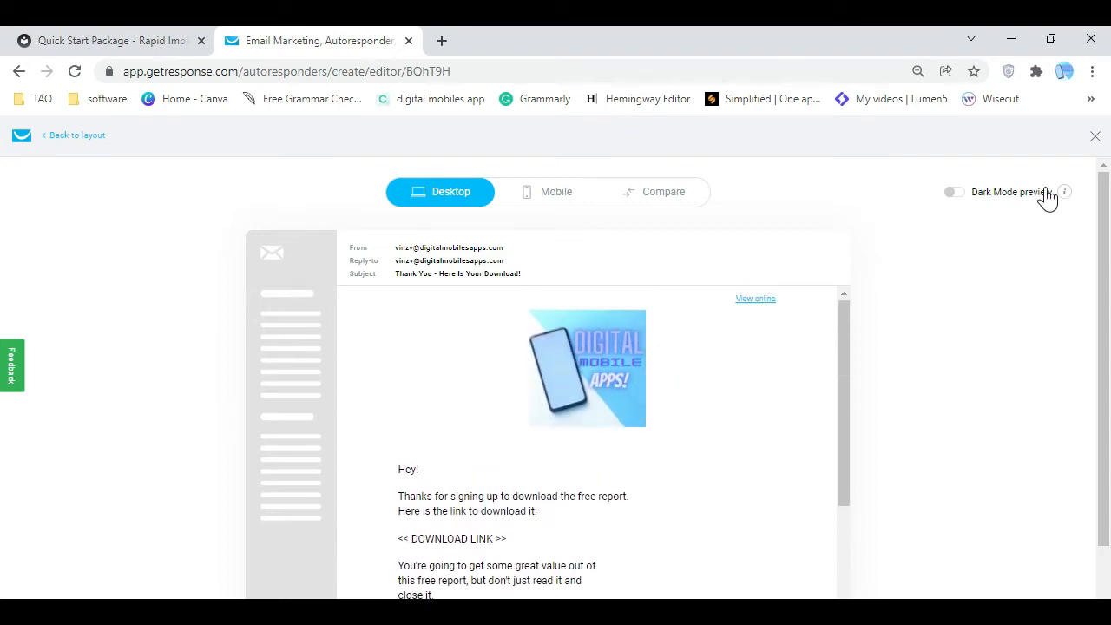
# Try the Dark Mode preview on the desktop view and switch it back off
pyautogui.click(958, 193)
pyautogui.click(961, 195)
pyautogui.click(962, 199)
pyautogui.click(962, 198)
pyautogui.click(965, 254)
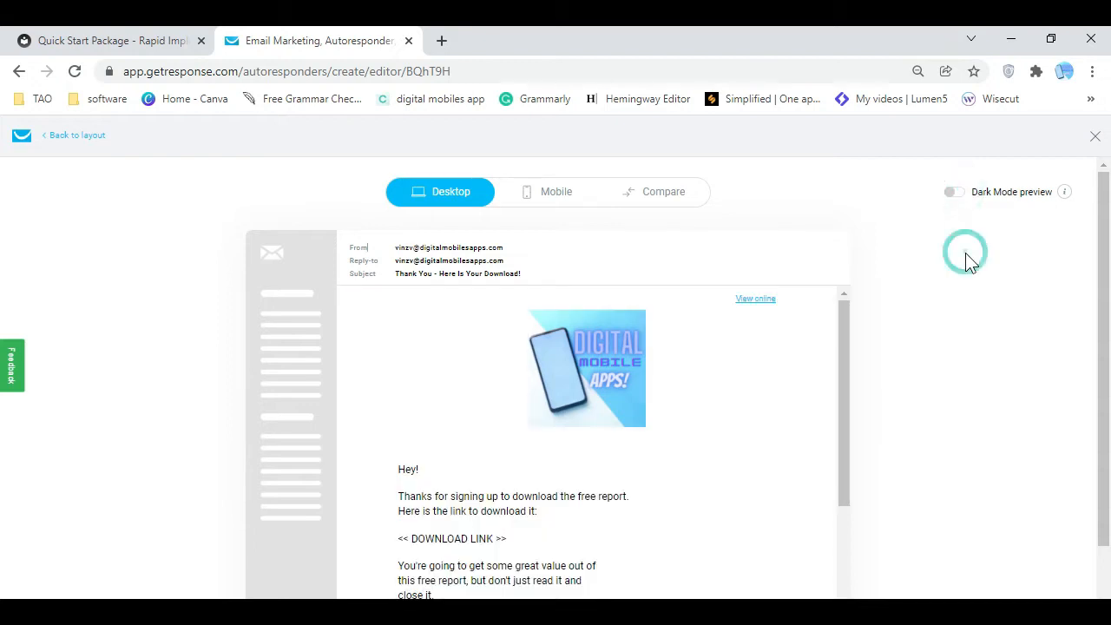
# Preview the message in mobile view and check its layout from the logo down to the footer
pyautogui.click(551, 195)
pyautogui.scroll(-3, 628, 386)
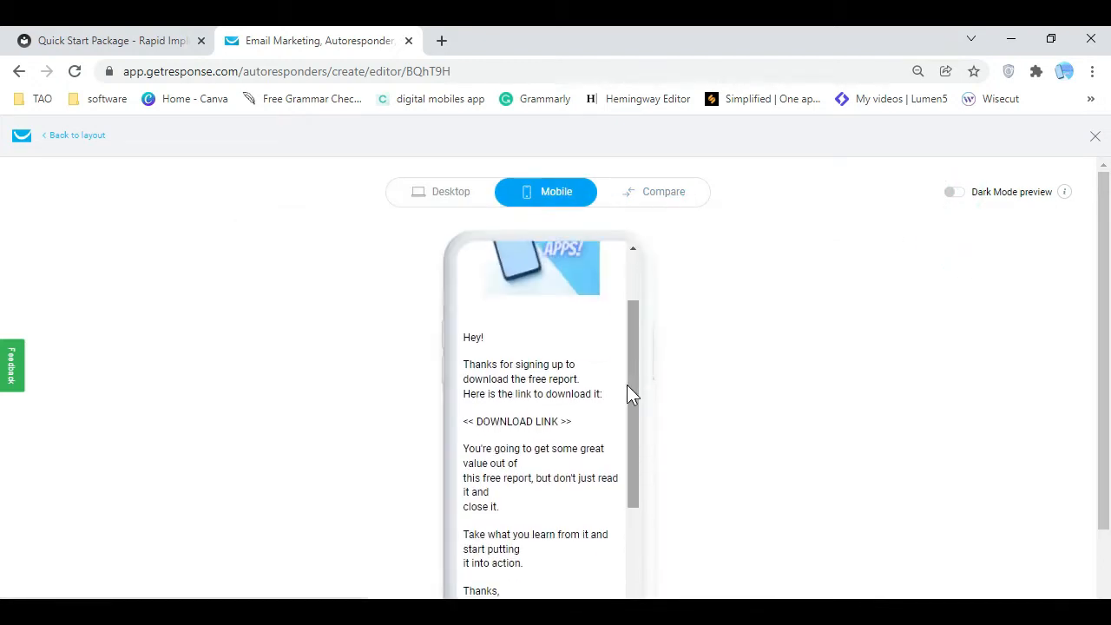
pyautogui.scroll(3, 629, 391)
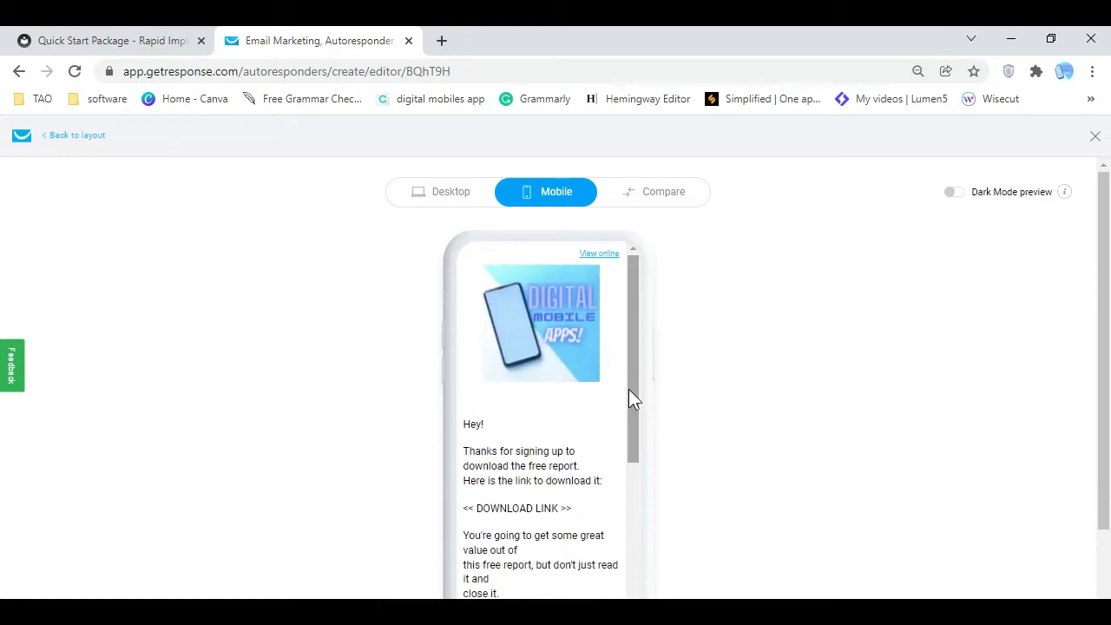
pyautogui.scroll(-5, 612, 447)
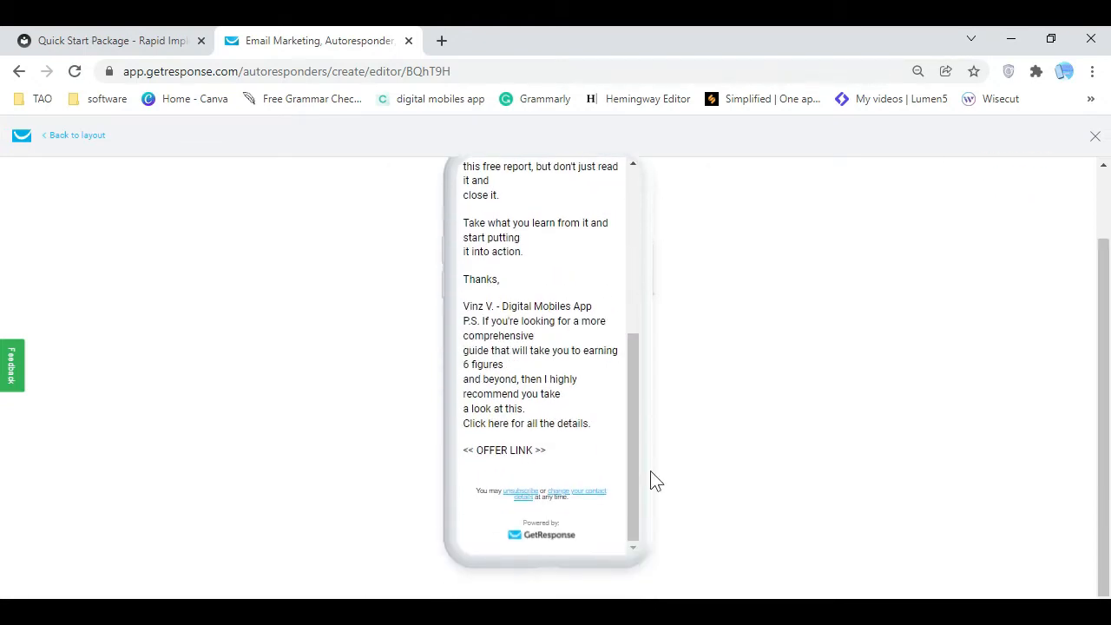
pyautogui.moveTo(630, 446); pyautogui.dragTo(675, 243)
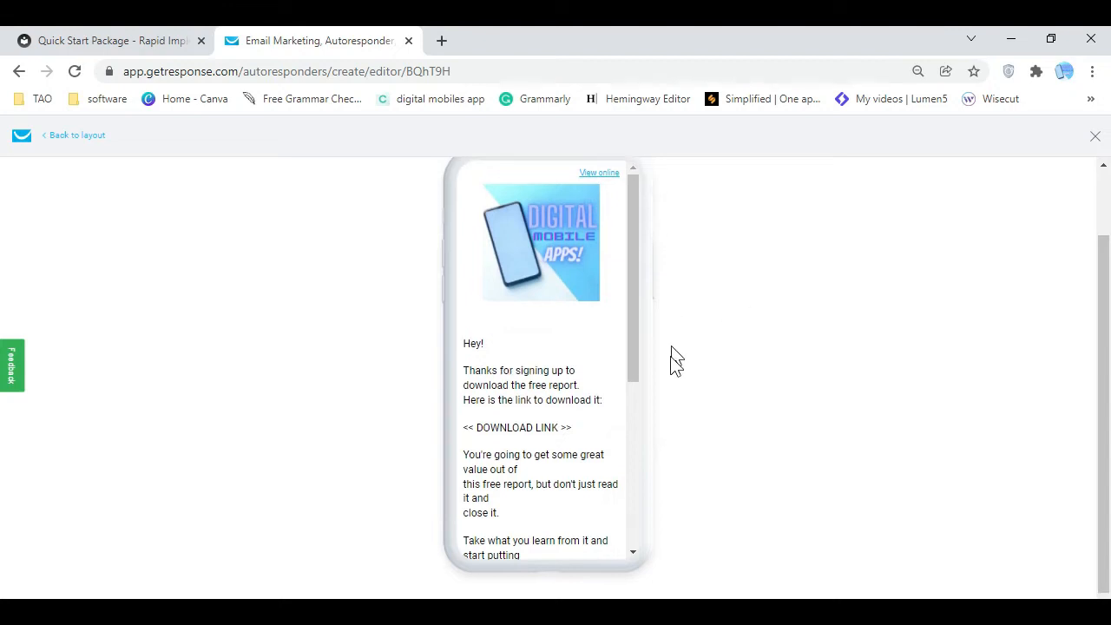
pyautogui.scroll(2, 677, 356)
# Compare the desktop and mobile previews side by side, return to the desktop view and close the preview
pyautogui.click(657, 197)
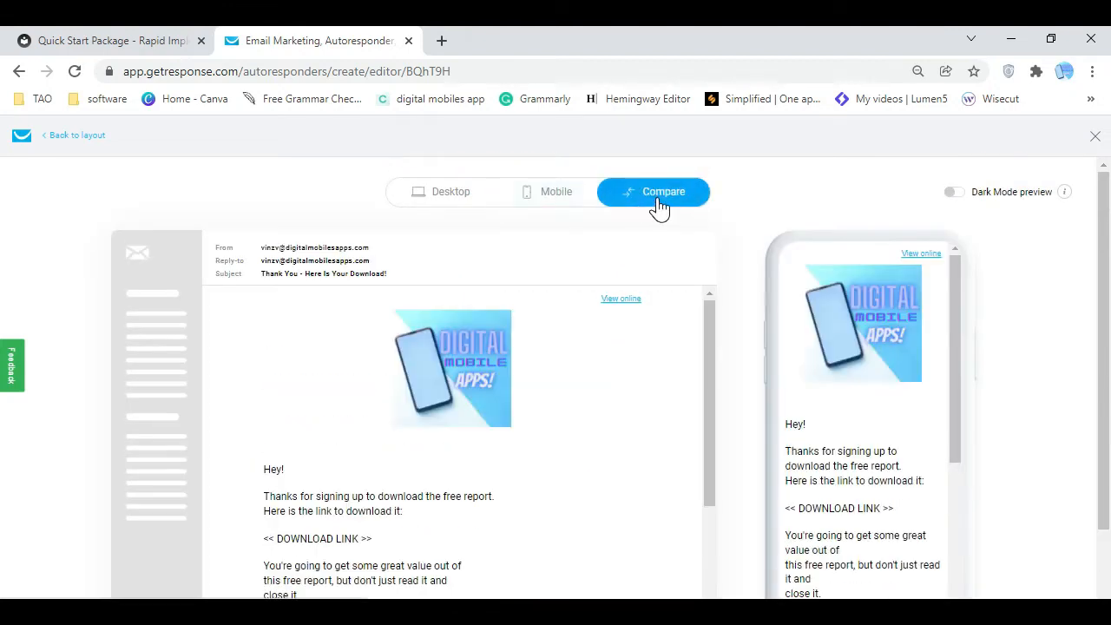
pyautogui.scroll(-2, 512, 369)
pyautogui.scroll(1, 457, 375)
pyautogui.scroll(1, 457, 375)
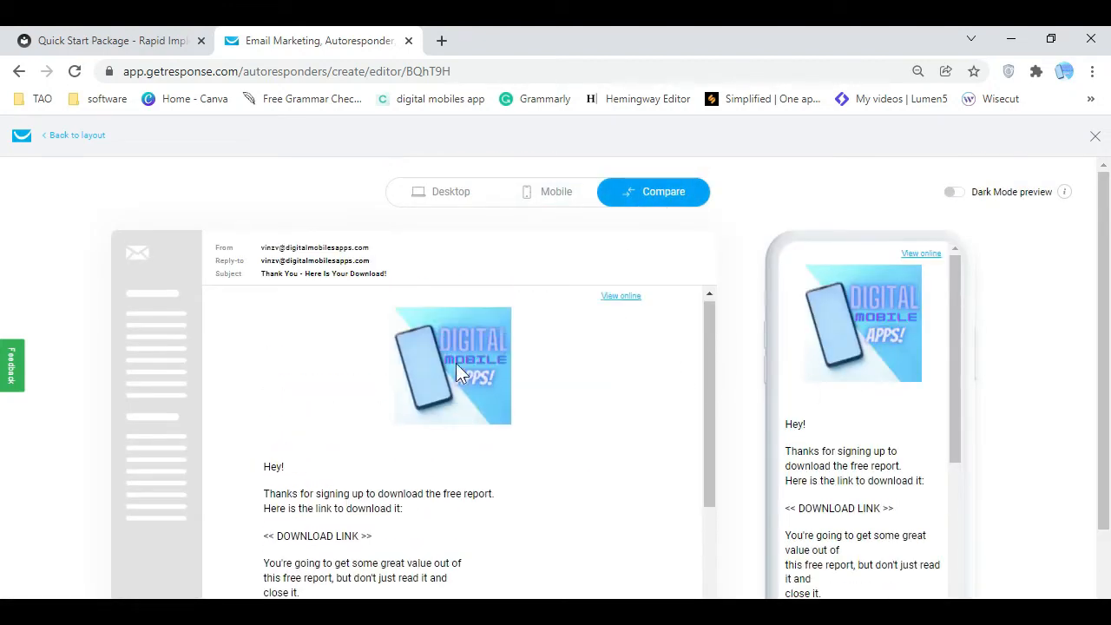
pyautogui.click(454, 195)
pyautogui.click(1093, 139)
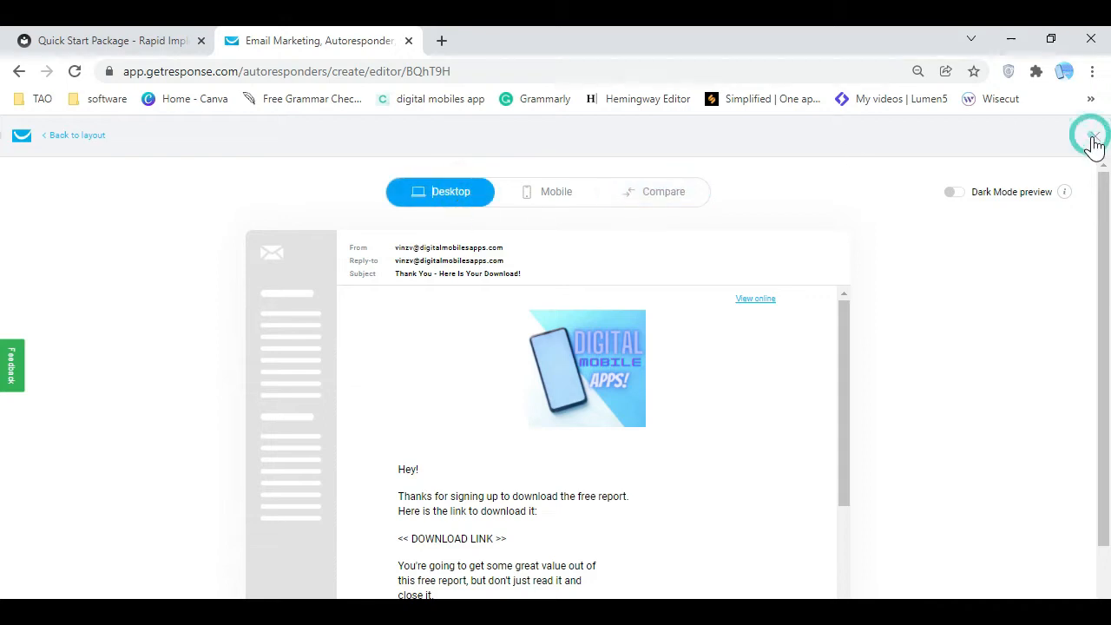
# Try the custom, square and 4:3 crops on the header logo in the image editor and close it without saving
pyautogui.scroll(1, 539, 277)
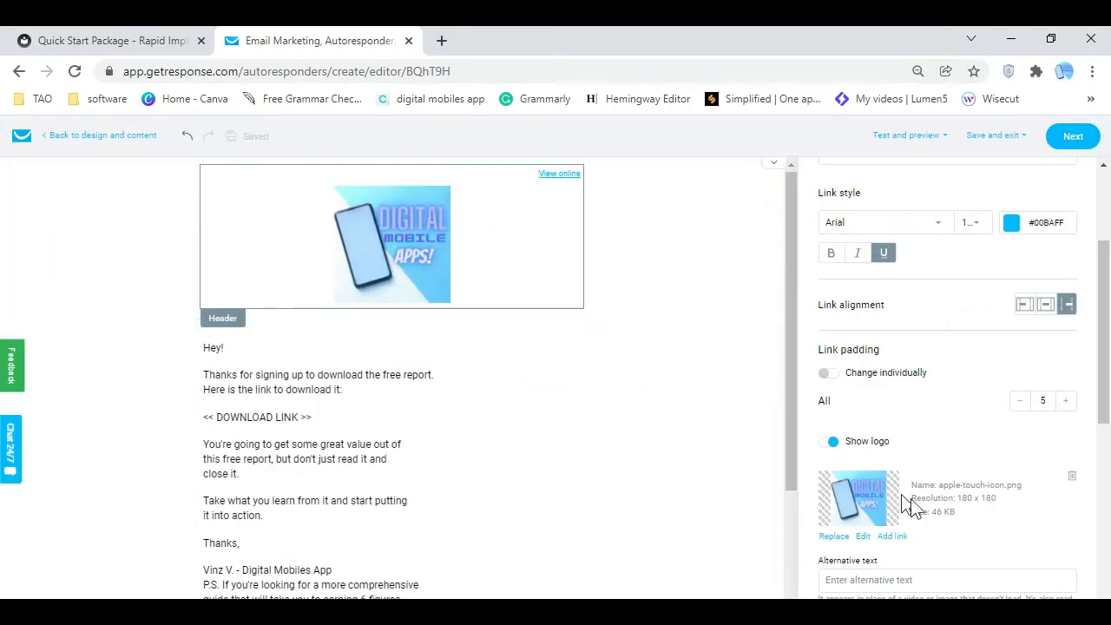
pyautogui.scroll(-2, 1016, 487)
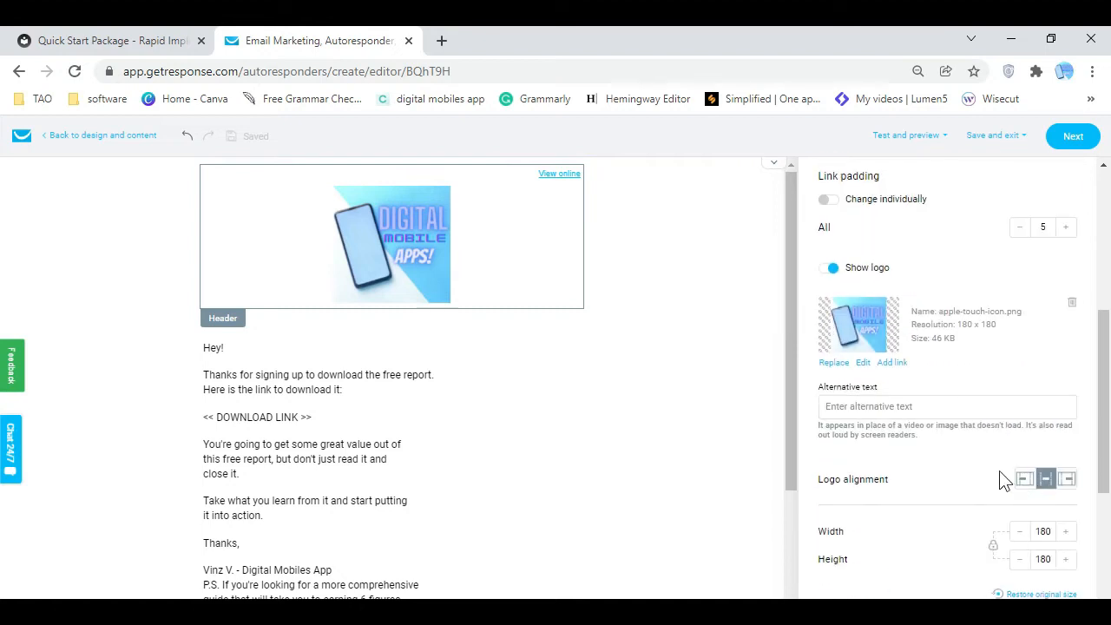
pyautogui.click(863, 364)
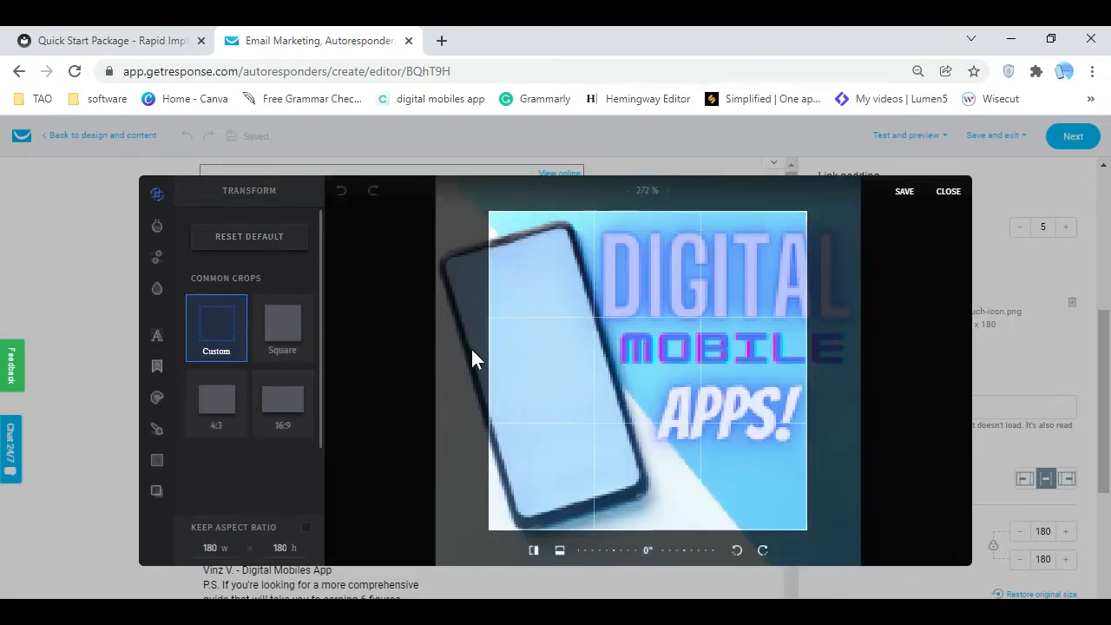
pyautogui.click(289, 238)
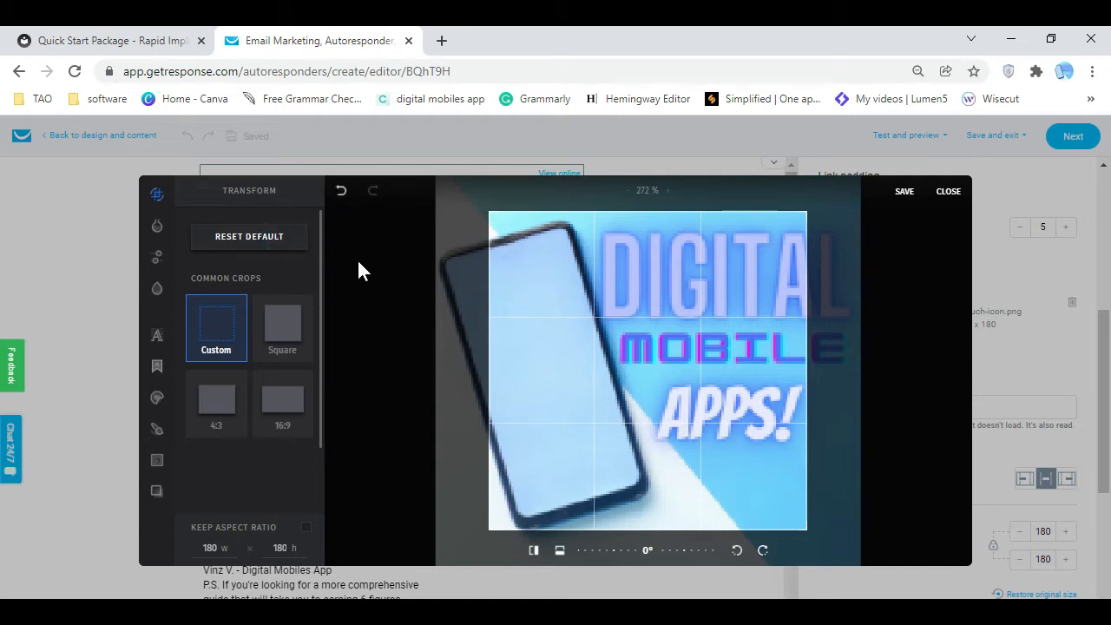
pyautogui.click(618, 438)
pyautogui.click(566, 351)
pyautogui.click(279, 328)
pyautogui.click(221, 330)
pyautogui.click(236, 395)
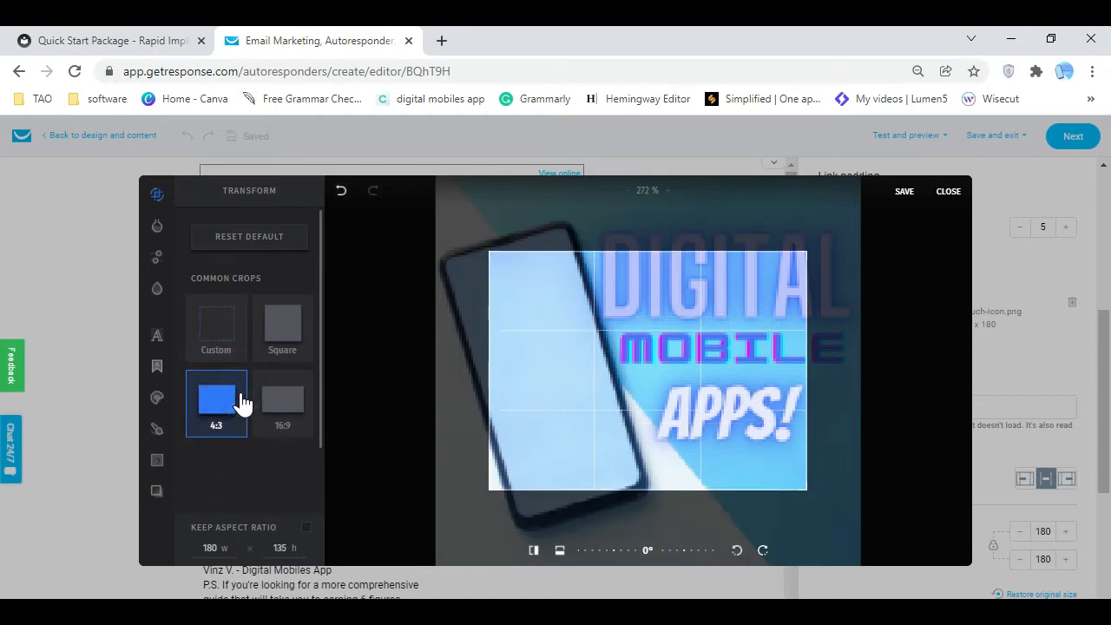
pyautogui.click(224, 334)
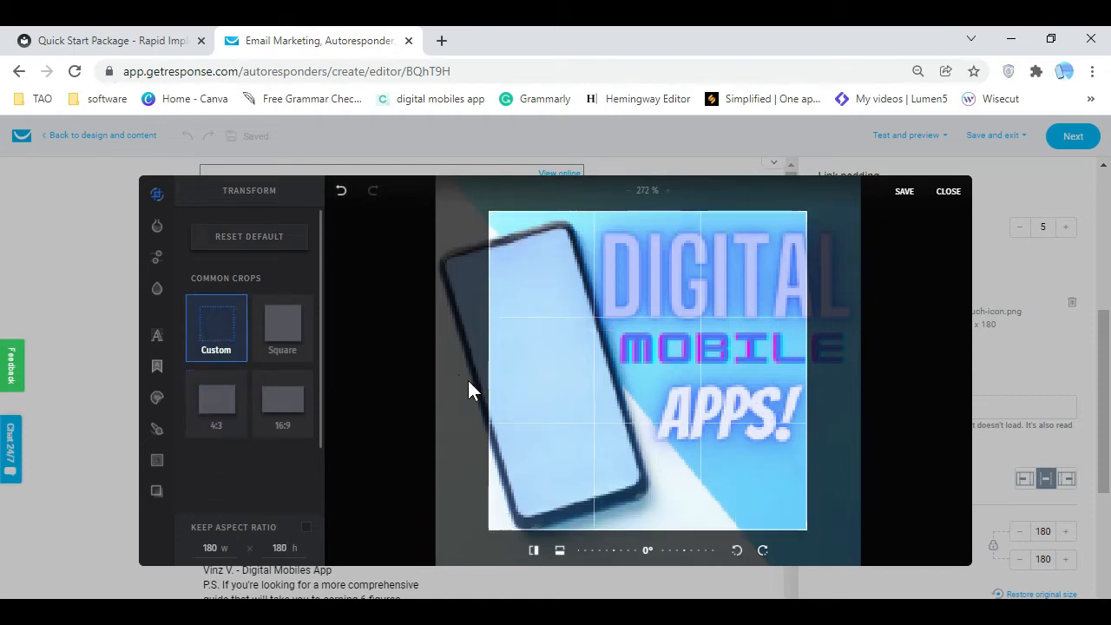
pyautogui.click(256, 182)
pyautogui.click(254, 188)
pyautogui.click(762, 233)
pyautogui.click(949, 194)
# Replace the header logo with the apple-touch-icon image from the stored files
pyautogui.click(657, 303)
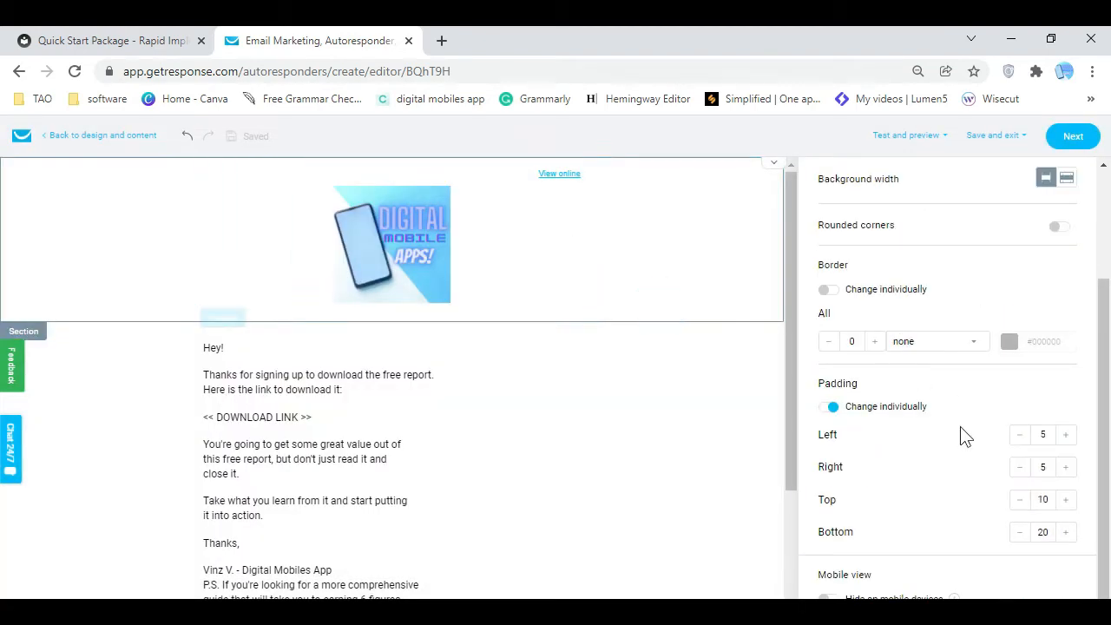
pyautogui.scroll(3, 935, 461)
pyautogui.scroll(-2, 936, 461)
pyautogui.click(405, 240)
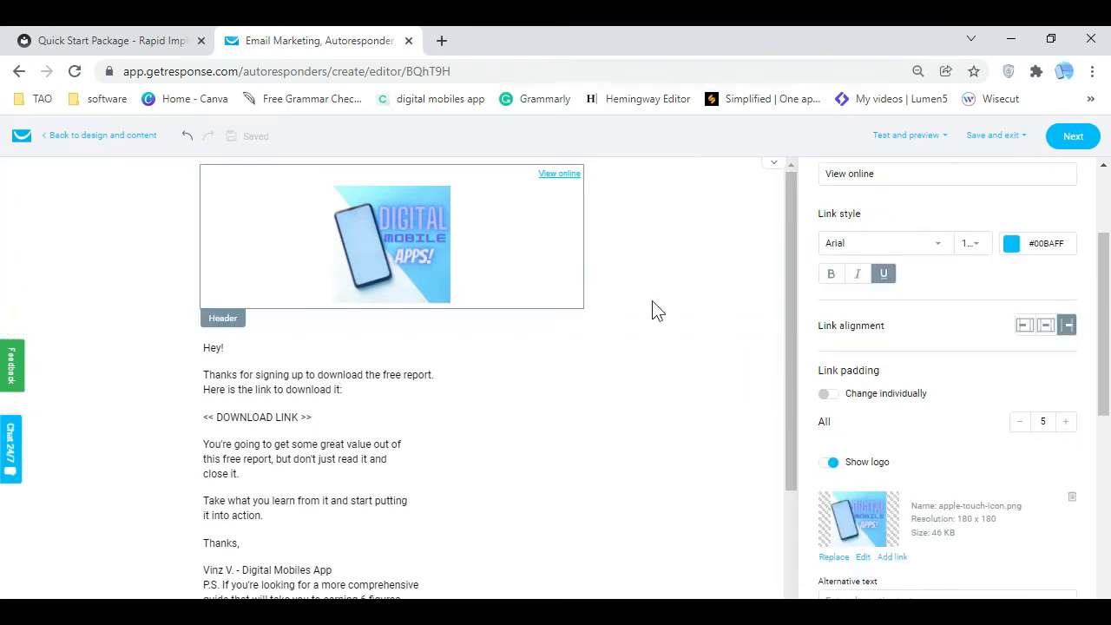
pyautogui.click(834, 556)
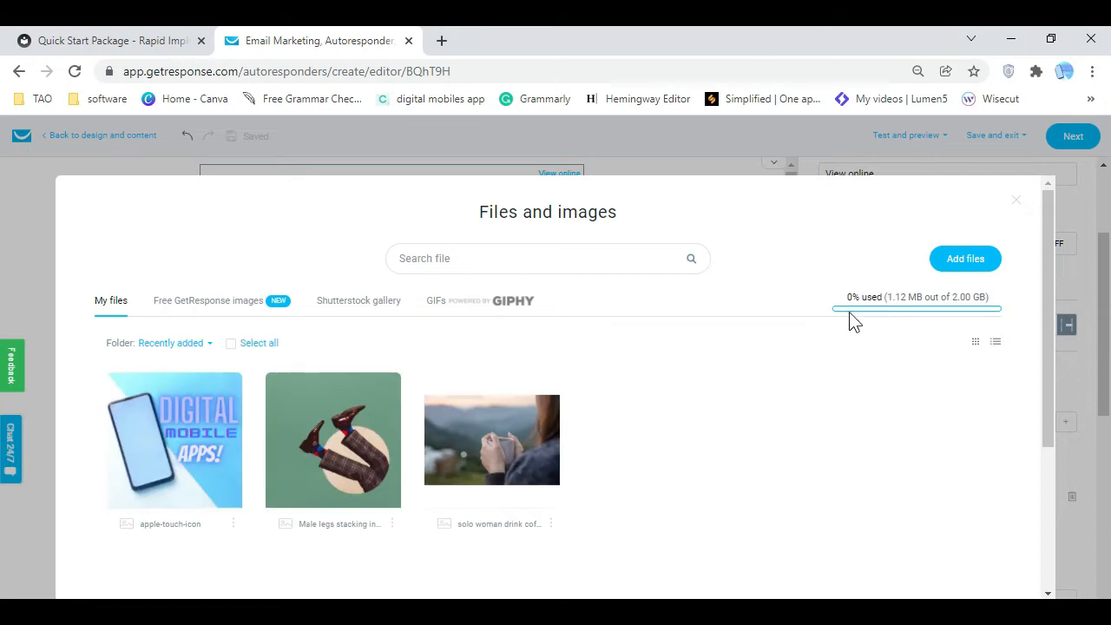
pyautogui.click(208, 460)
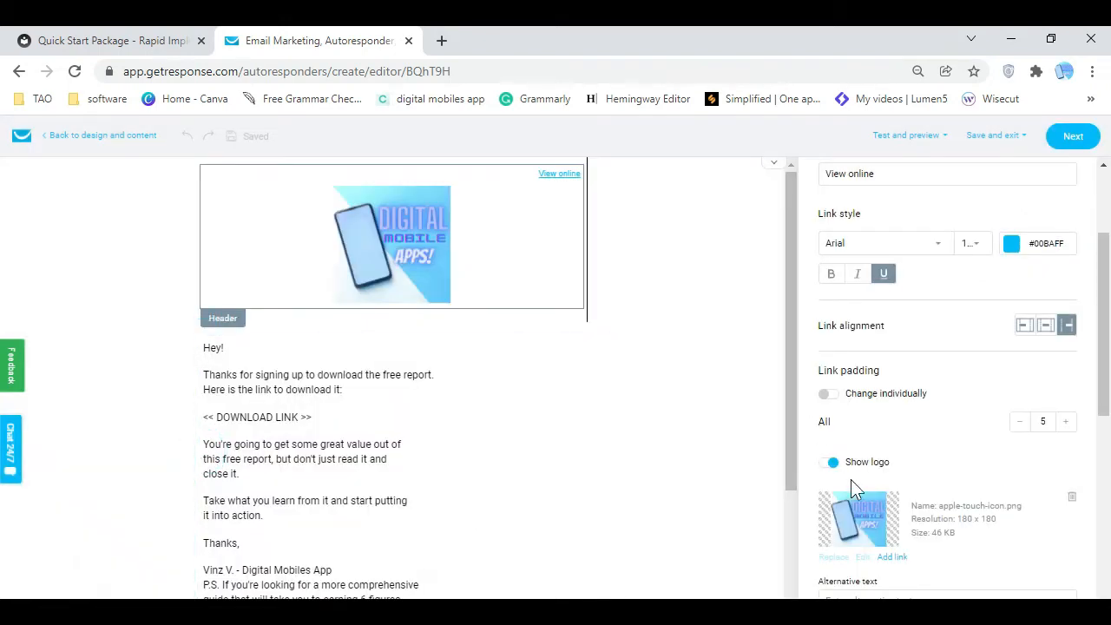
# Enter "Digital Mobiles App" as the header logo's alternative text
pyautogui.scroll(-1, 968, 564)
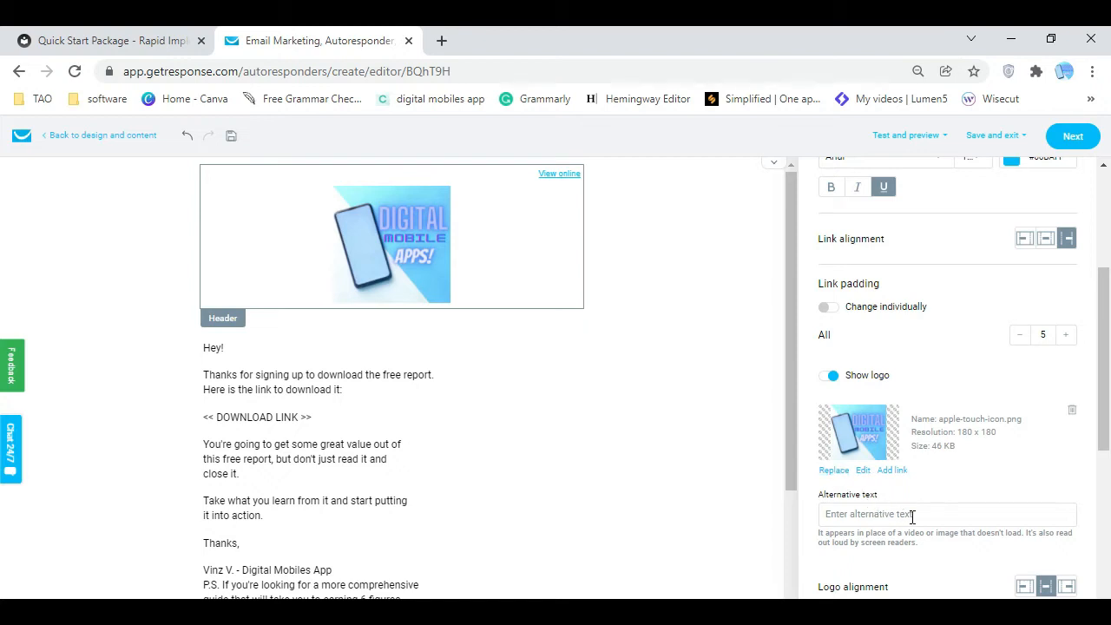
pyautogui.scroll(-1, 998, 491)
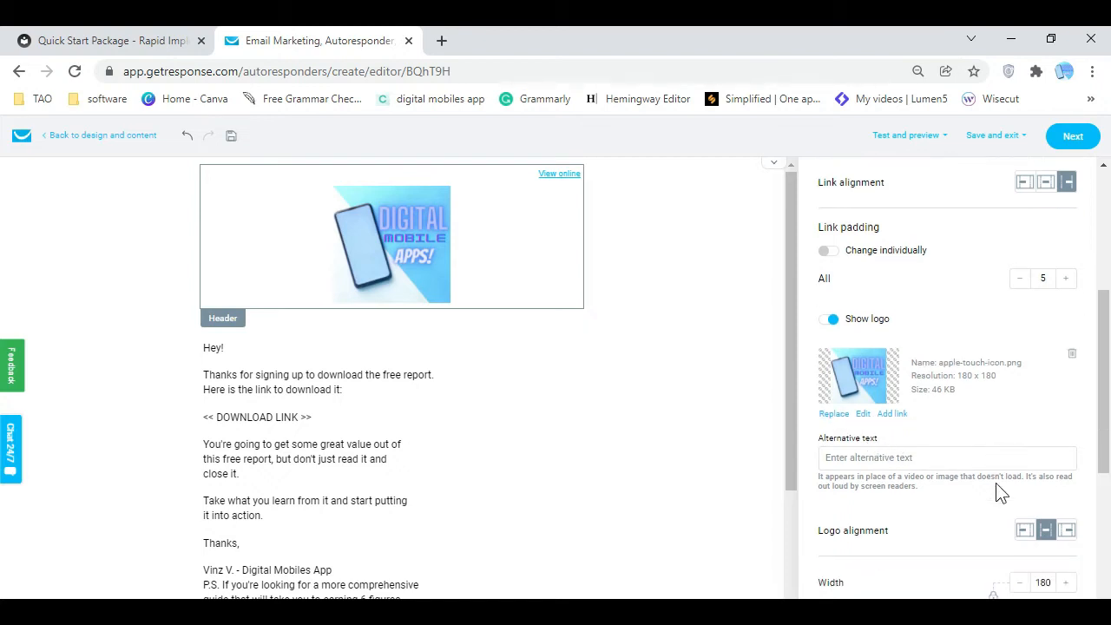
pyautogui.click(879, 428)
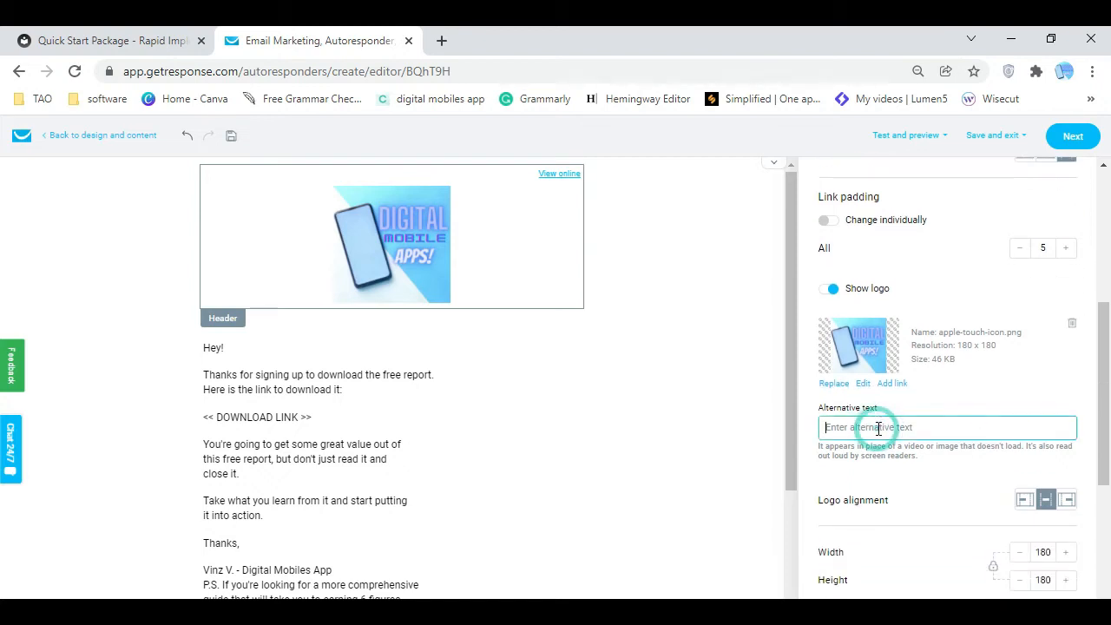
pyautogui.write('Digital Mobiles App')
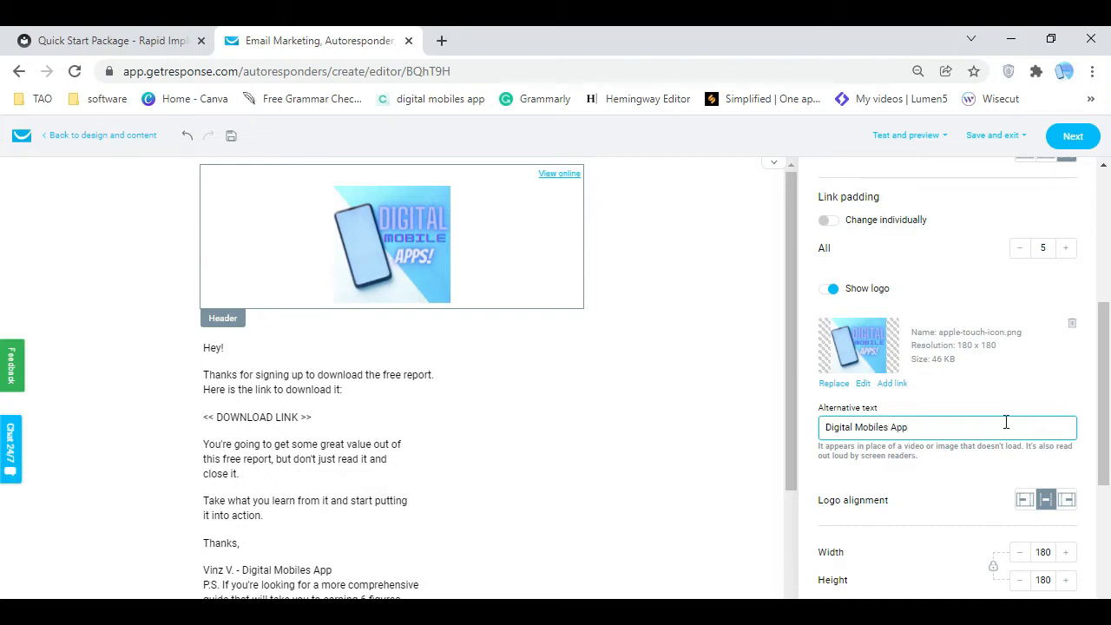
pyautogui.click(1021, 368)
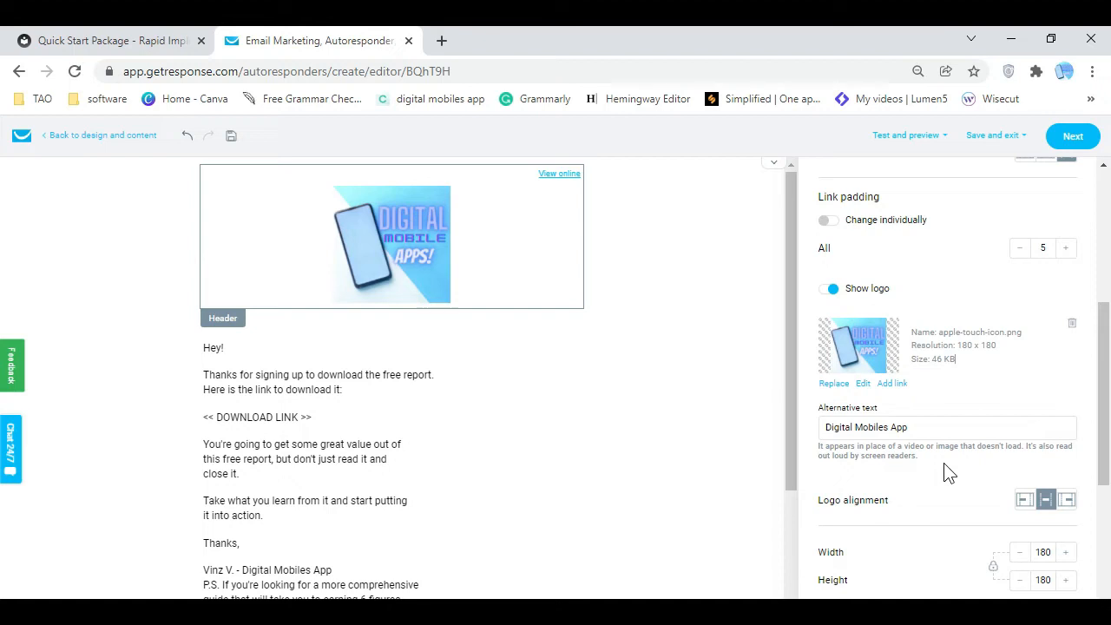
pyautogui.click(892, 426)
pyautogui.click(970, 467)
# Try left alignment for the header logo, set it back to centered and review the remaining logo settings
pyautogui.scroll(-3, 972, 478)
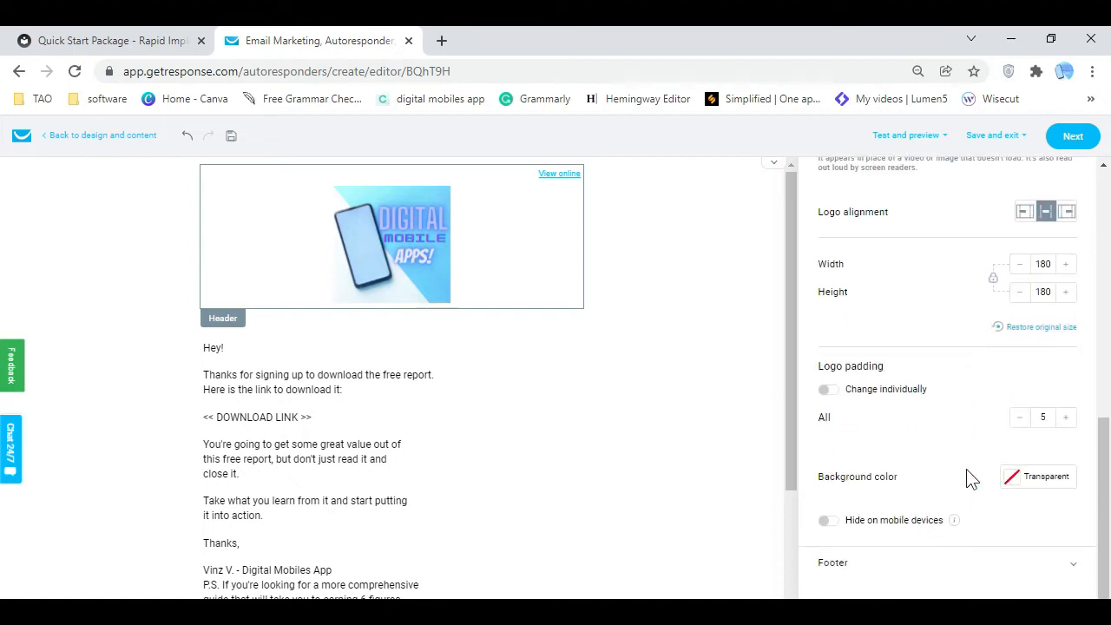
pyautogui.scroll(4, 969, 479)
pyautogui.click(1026, 387)
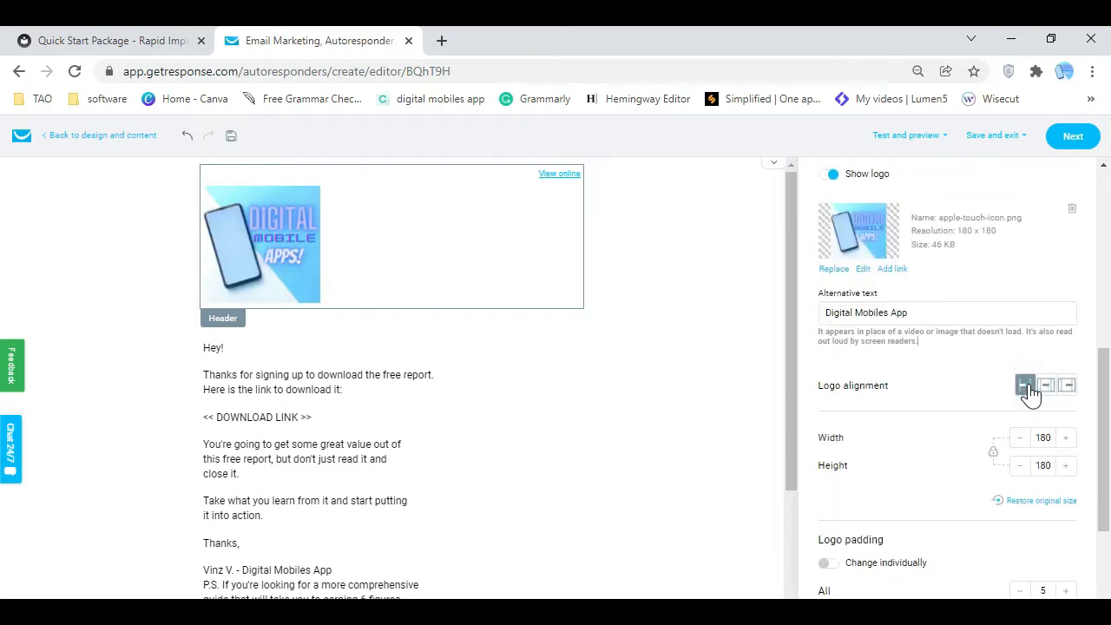
pyautogui.click(1046, 385)
pyautogui.scroll(-2, 900, 460)
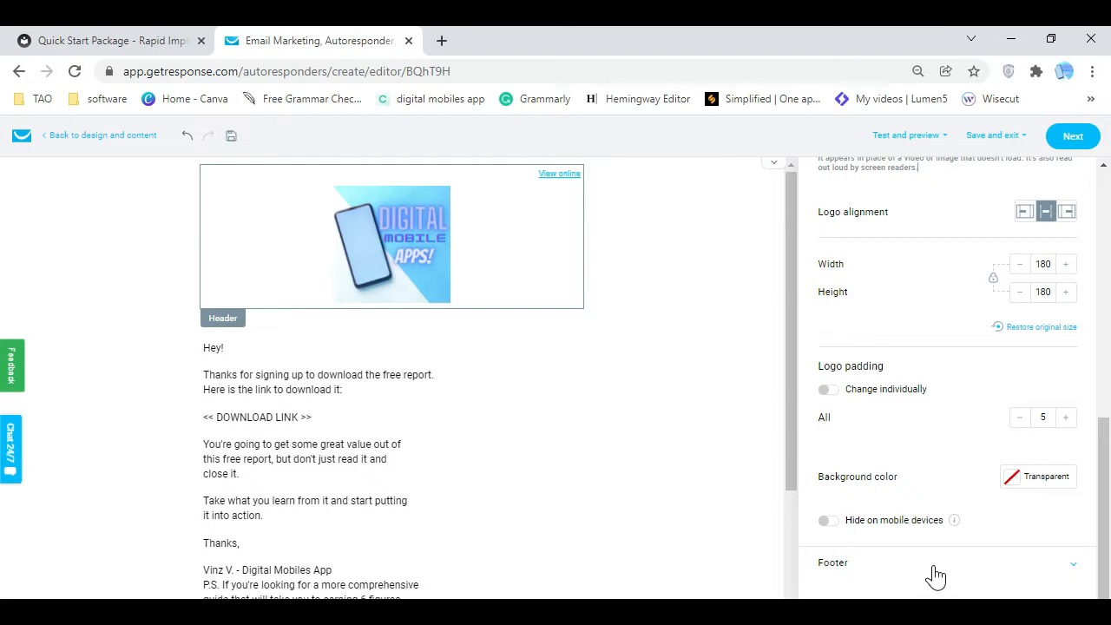
pyautogui.scroll(3, 938, 576)
pyautogui.scroll(-3, 938, 576)
pyautogui.scroll(-2, 627, 506)
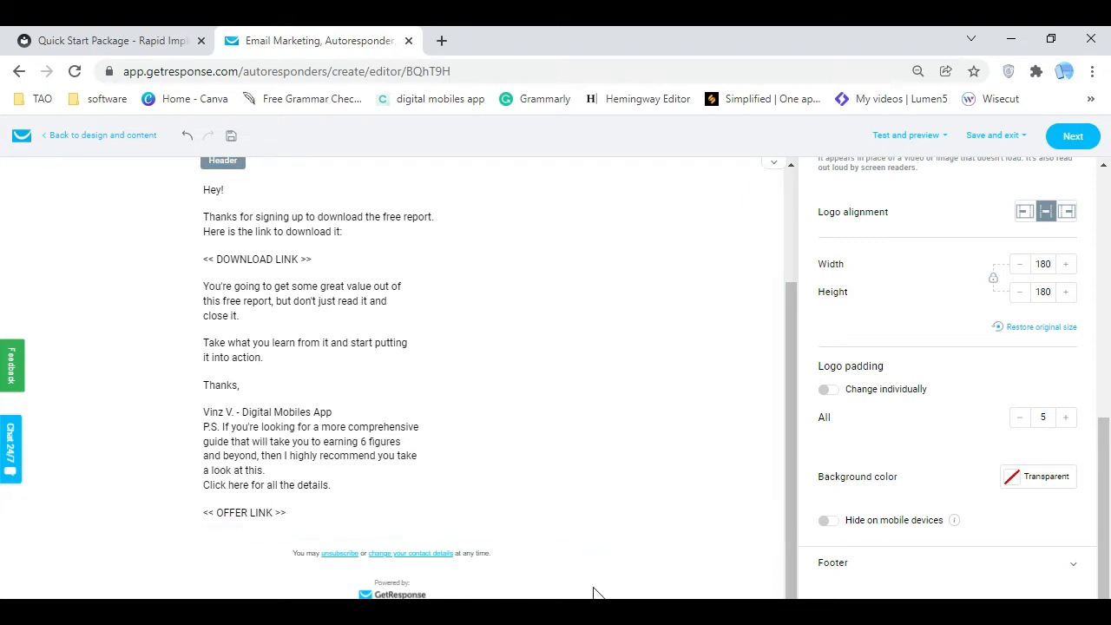
pyautogui.scroll(2, 956, 562)
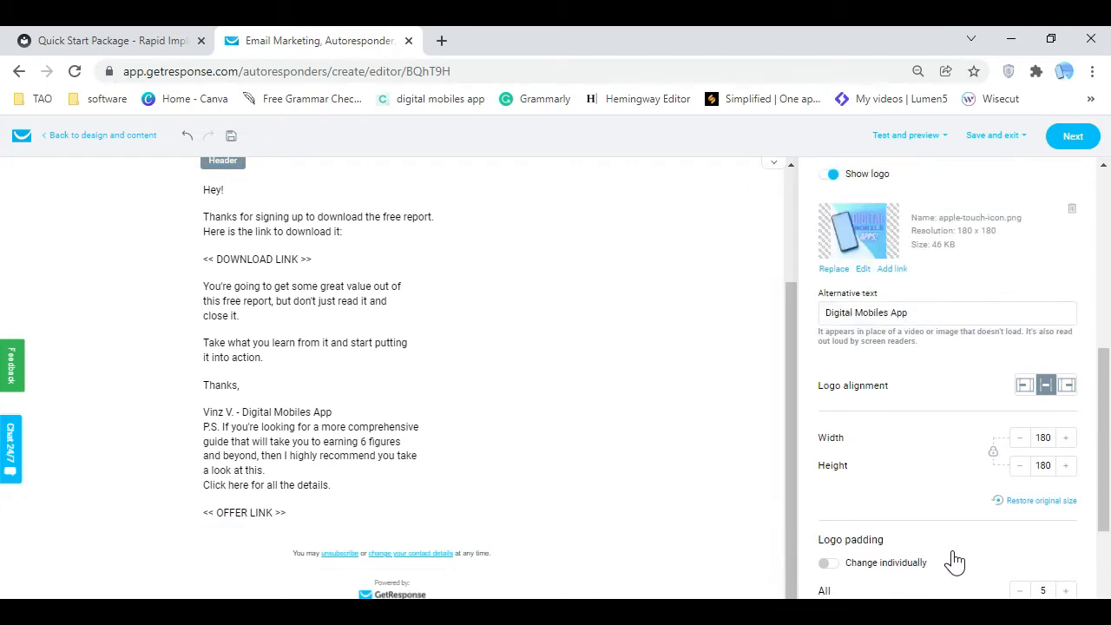
# Reduce the header logo to a width and height of 130 with proportions locked
pyautogui.click(1020, 466)
pyautogui.click(1020, 466)
pyautogui.click(1020, 467)
pyautogui.click(1020, 467)
pyautogui.scroll(2, 657, 396)
pyautogui.scroll(-2, 987, 498)
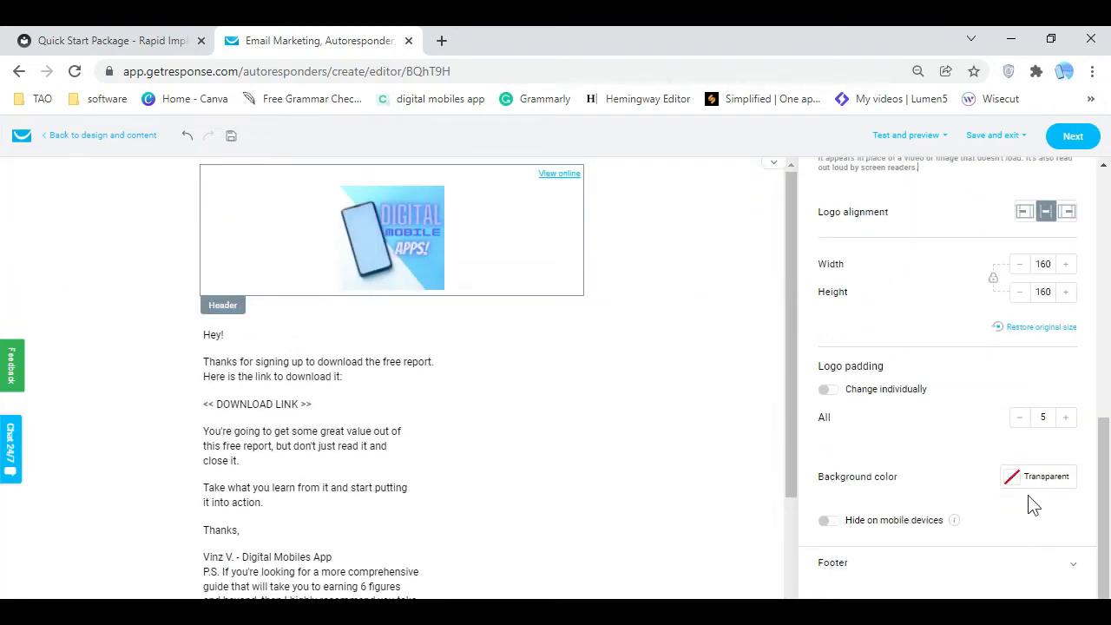
pyautogui.scroll(3, 1015, 380)
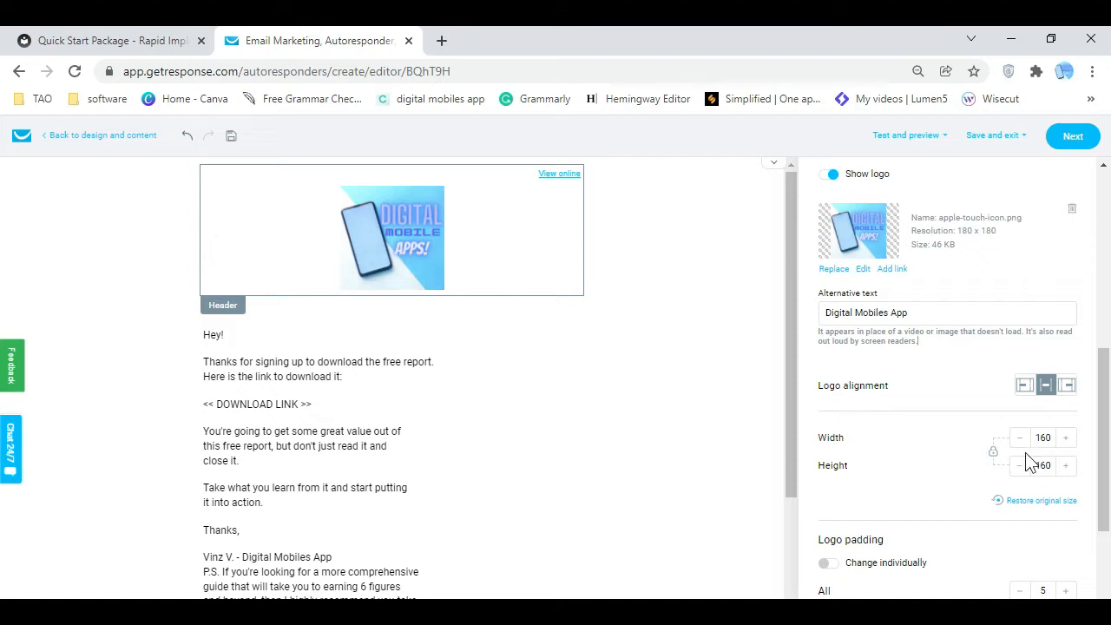
pyautogui.click(1018, 439)
pyautogui.click(1018, 439)
pyautogui.click(1018, 439)
pyautogui.click(1019, 439)
pyautogui.click(1019, 439)
pyautogui.click(1018, 439)
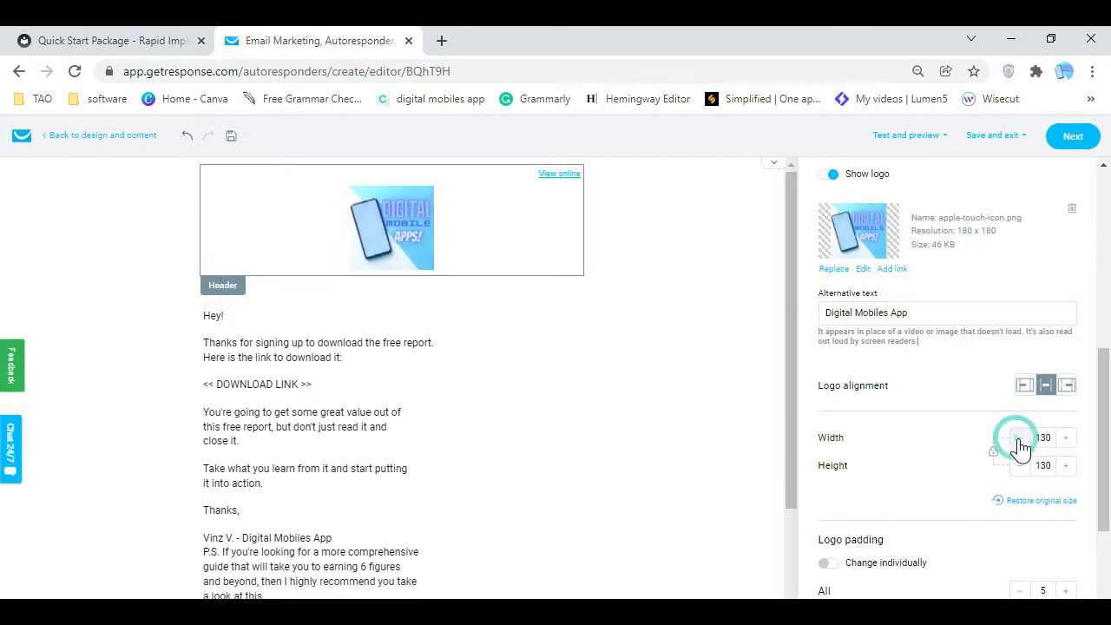
# Try the logo left-aligned, return it to centered and reduce its width and height to 110
pyautogui.click(1026, 385)
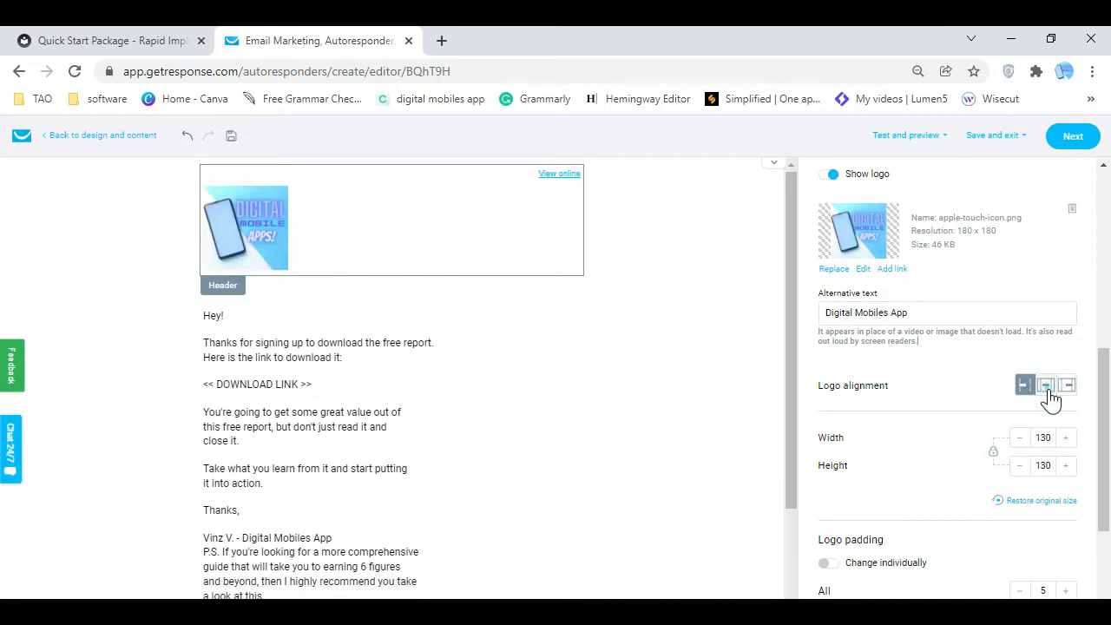
pyautogui.click(1046, 386)
pyautogui.click(1019, 440)
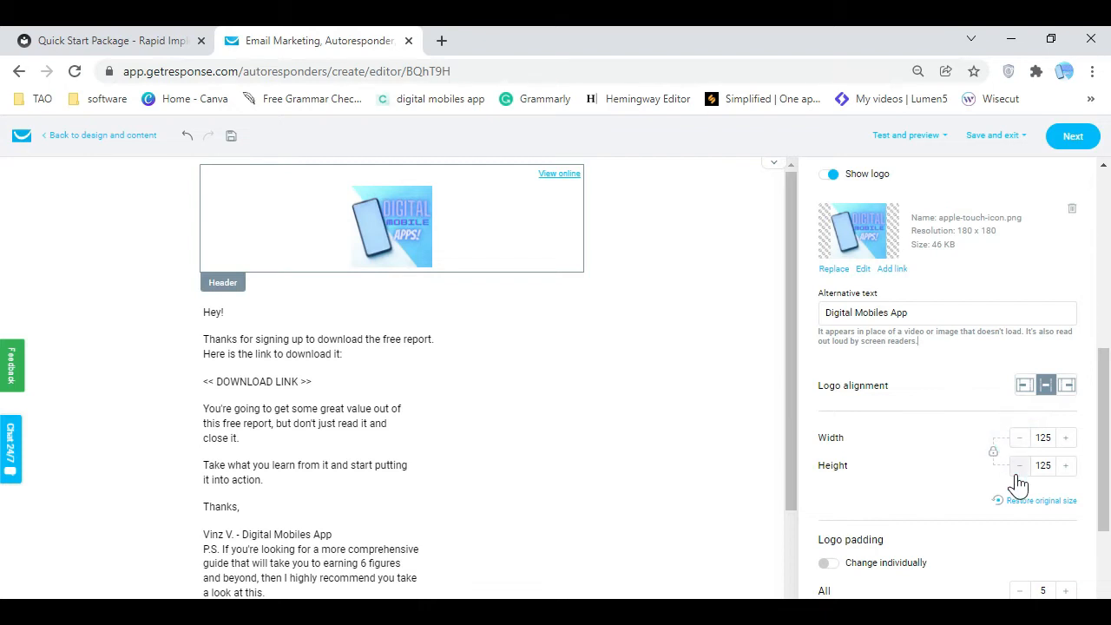
pyautogui.click(1020, 469)
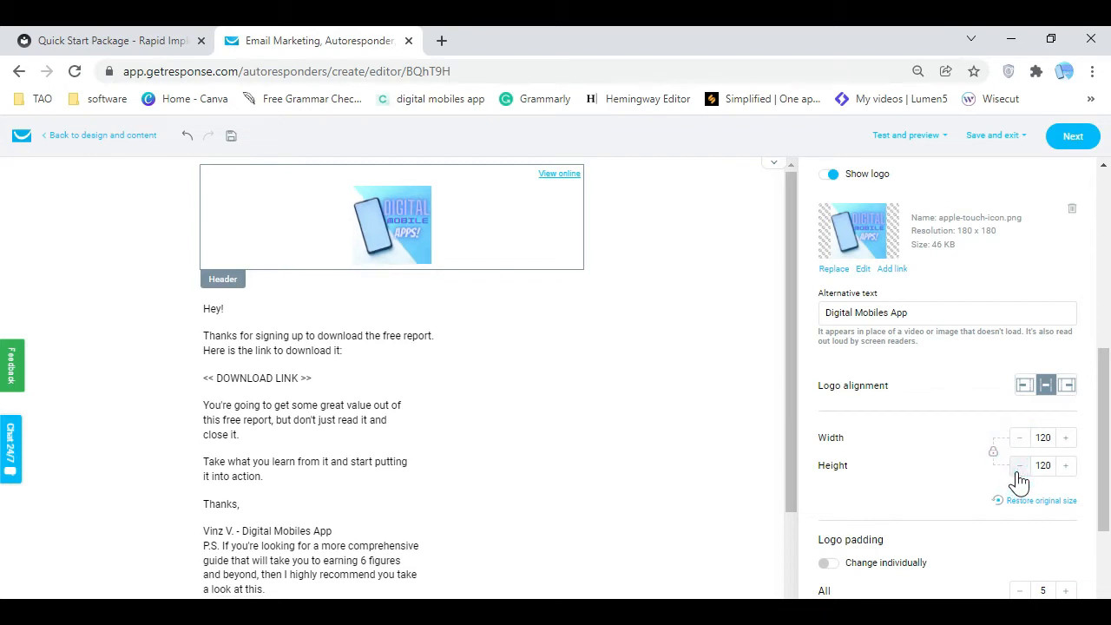
pyautogui.click(1019, 469)
pyautogui.click(1020, 469)
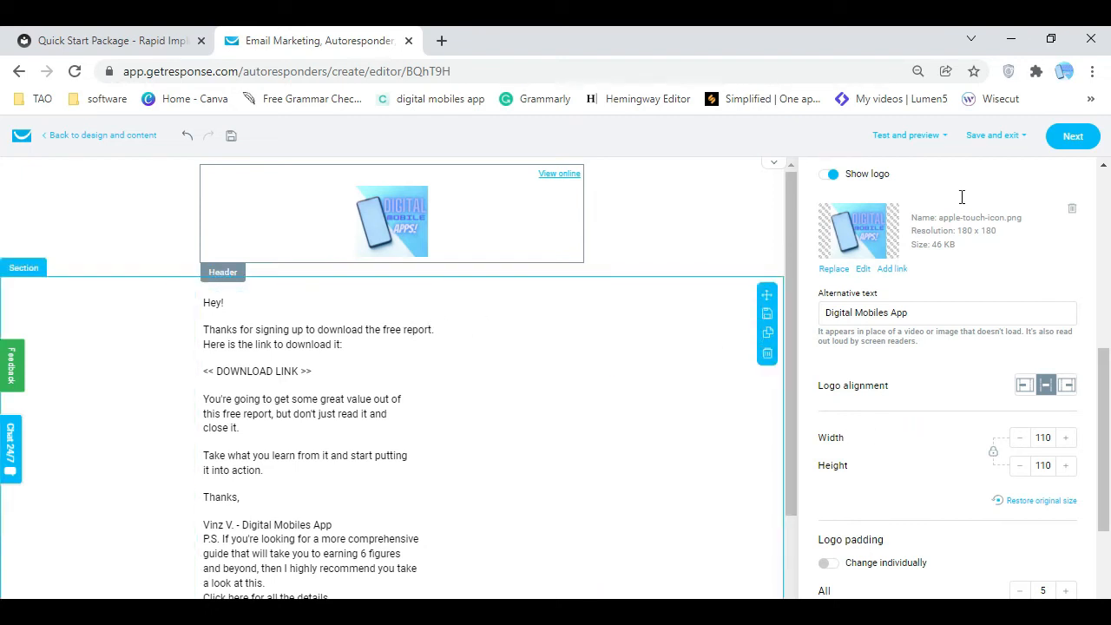
# Open the Inbox preview of the message and look through the webmail previews from Gmail to Libero.it
pyautogui.moveTo(930, 139)
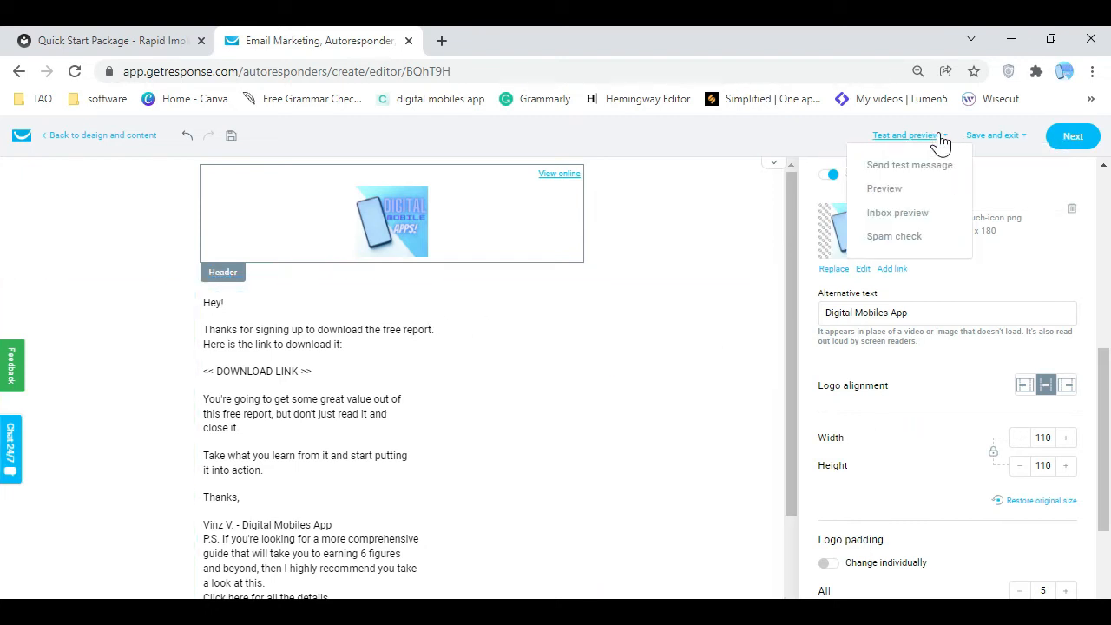
pyautogui.click(916, 216)
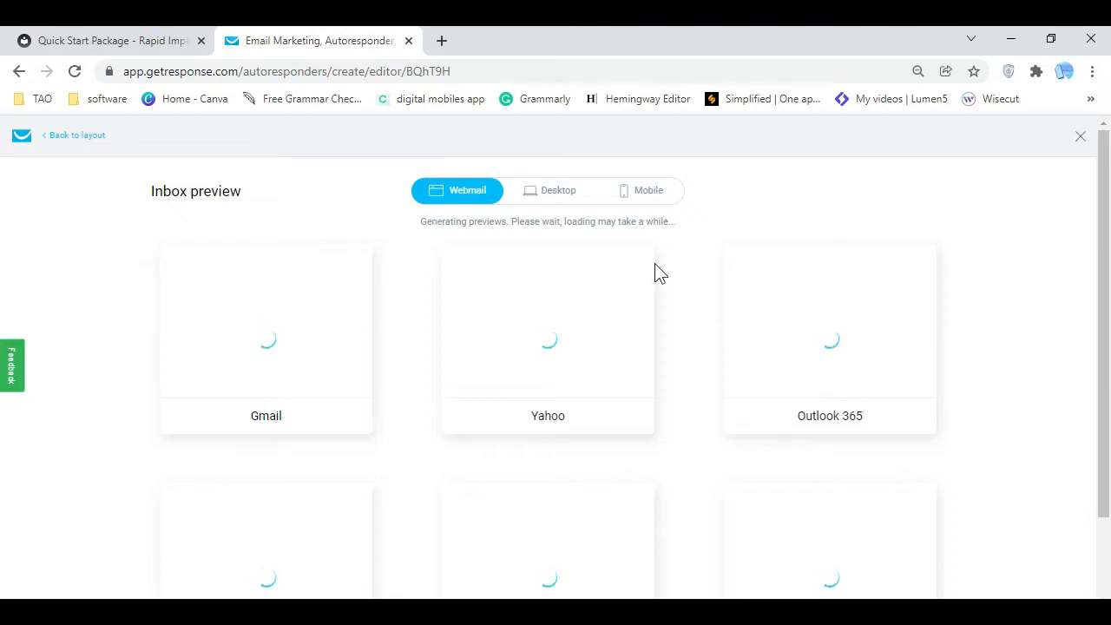
pyautogui.scroll(-2, 657, 273)
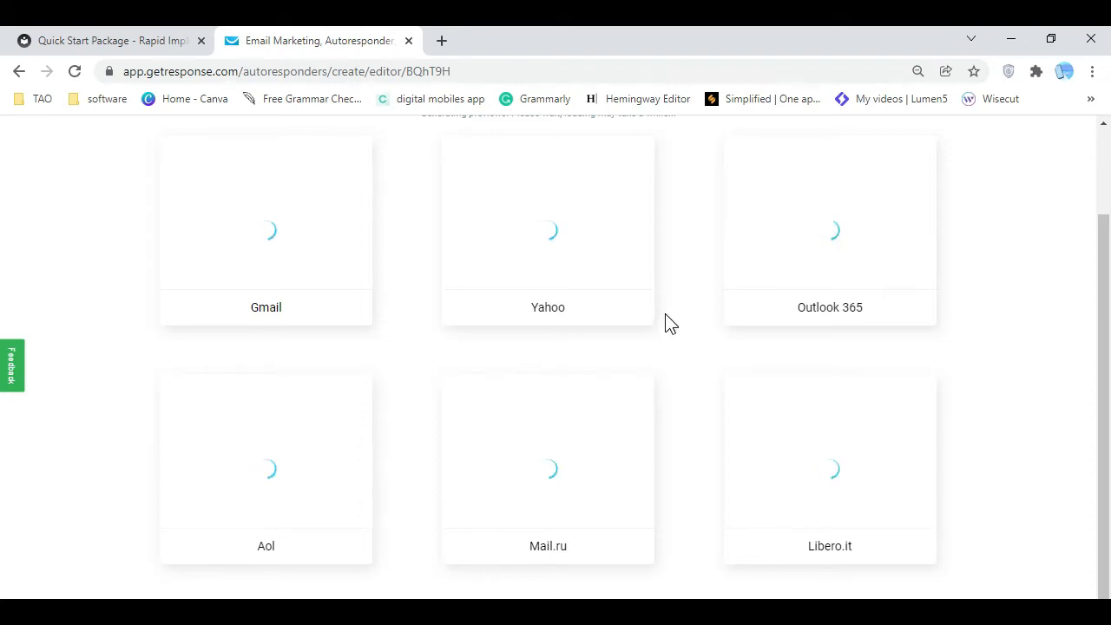
pyautogui.scroll(2, 706, 350)
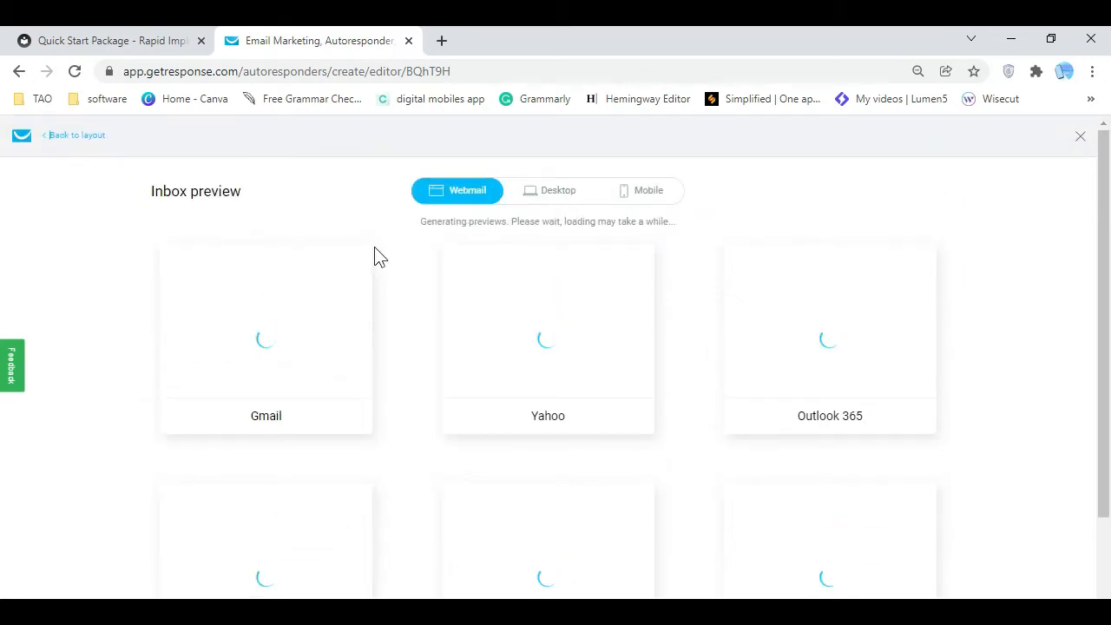
pyautogui.scroll(-1, 396, 308)
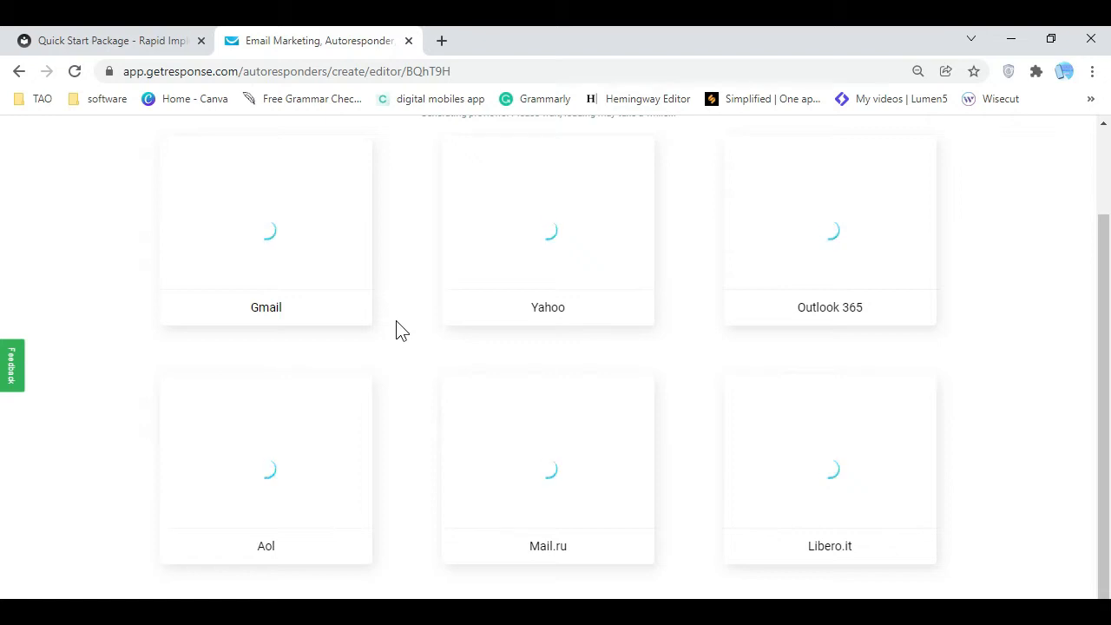
pyautogui.scroll(1, 401, 330)
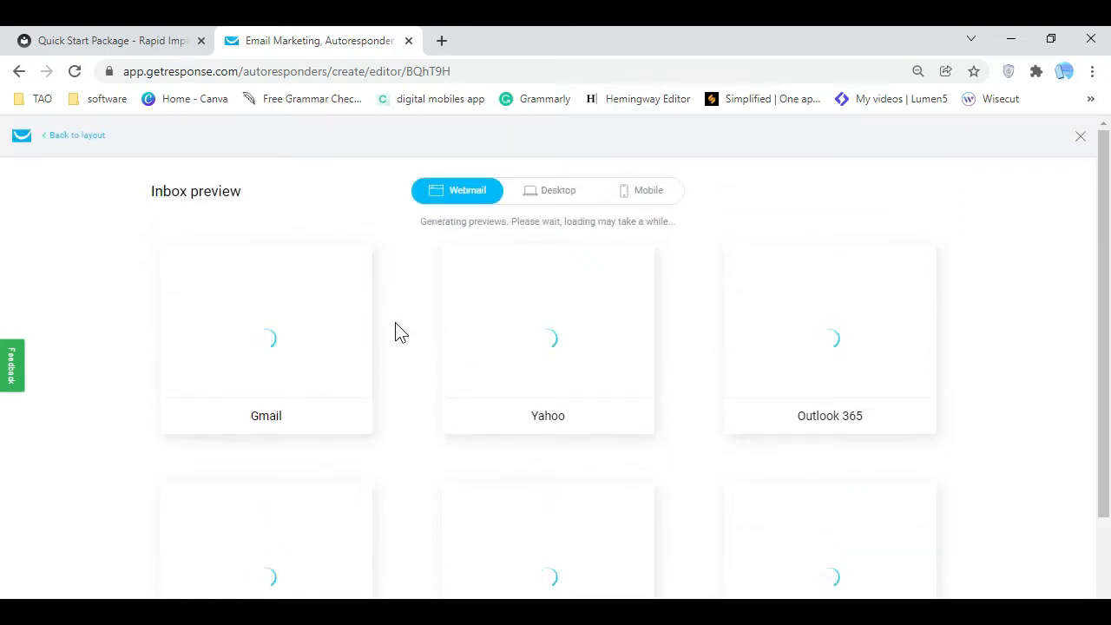
pyautogui.scroll(-1, 401, 332)
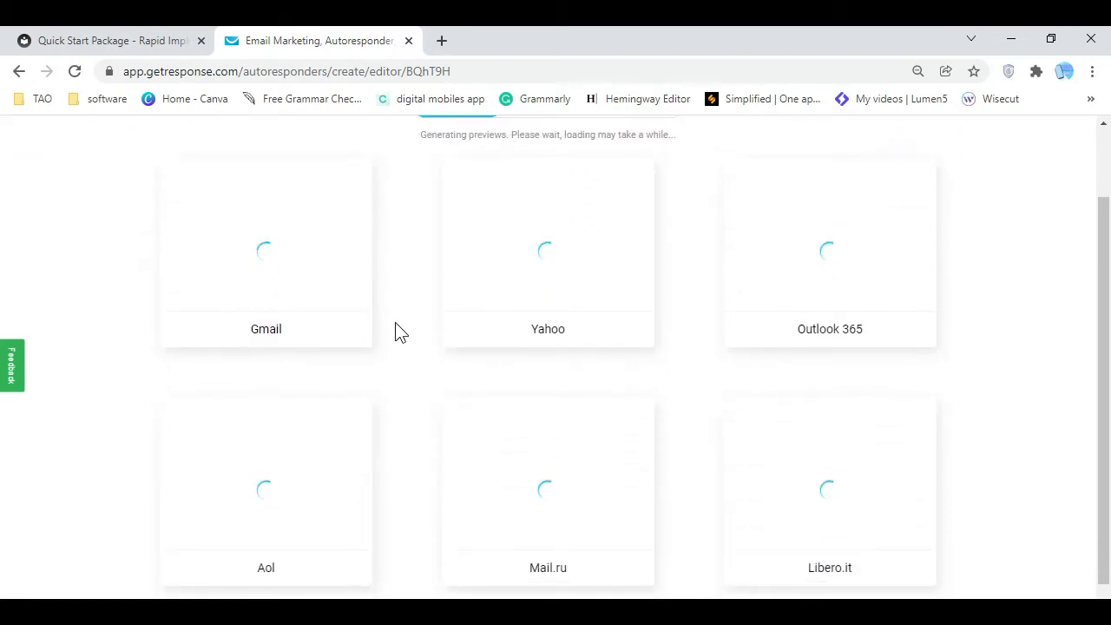
pyautogui.scroll(-1, 395, 332)
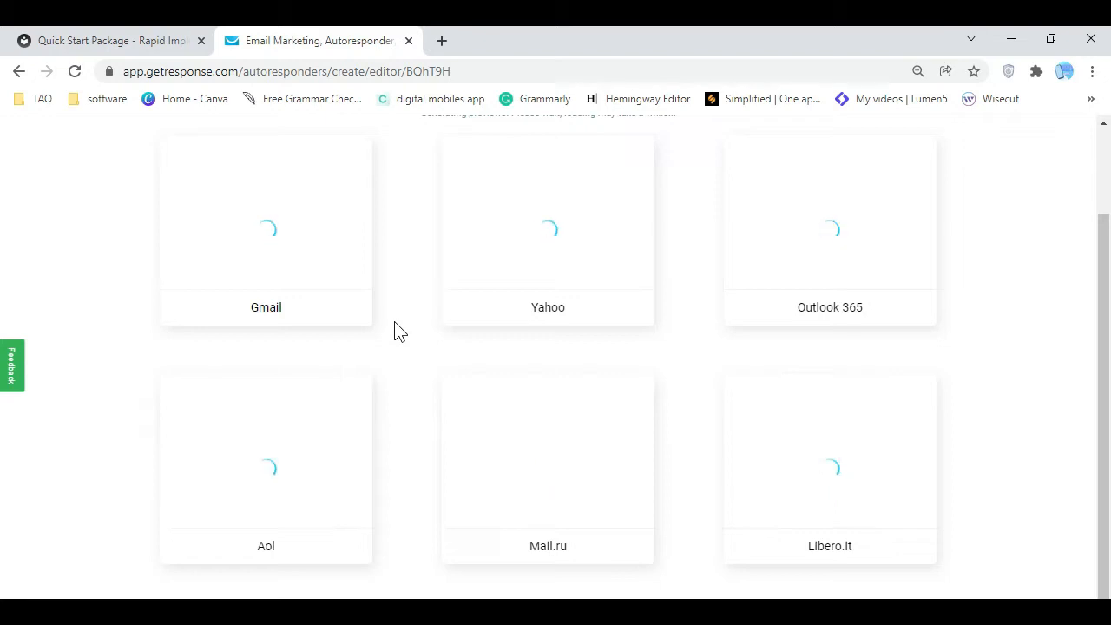
# Look at the message's desktop inbox previews and recheck the webmail previews from Gmail to Libero.it
pyautogui.scroll(2, 395, 332)
pyautogui.click(554, 190)
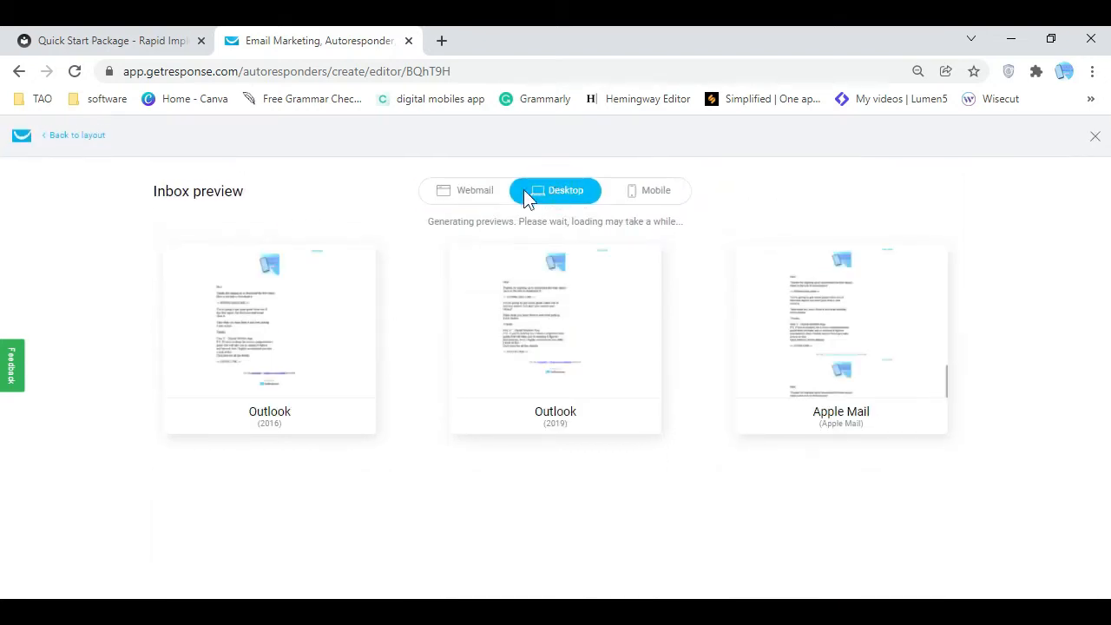
pyautogui.click(482, 192)
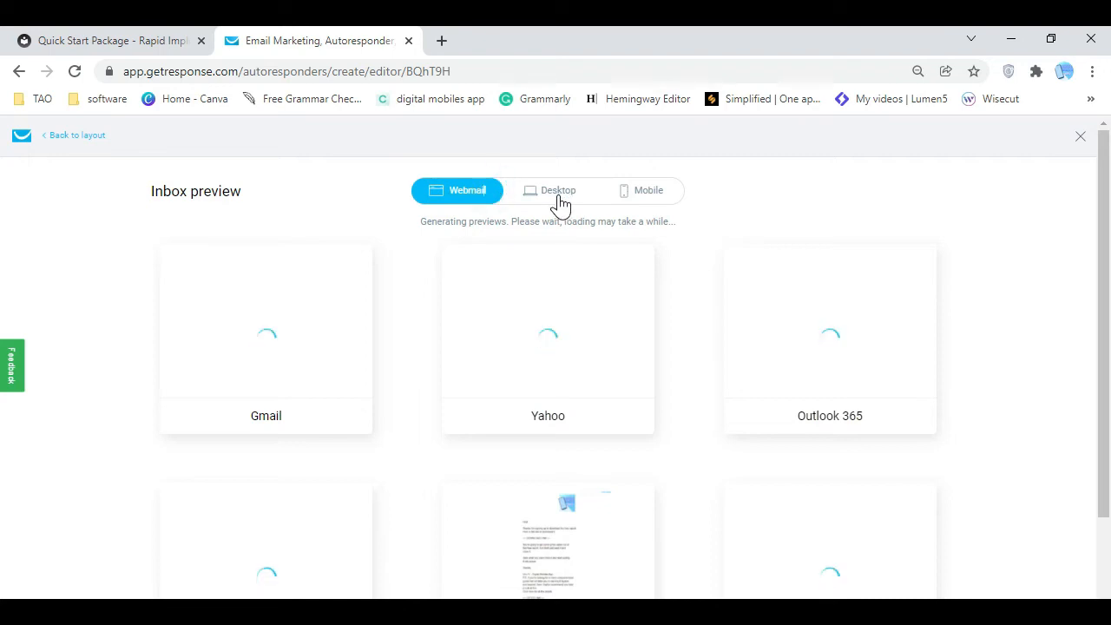
pyautogui.scroll(-2, 649, 434)
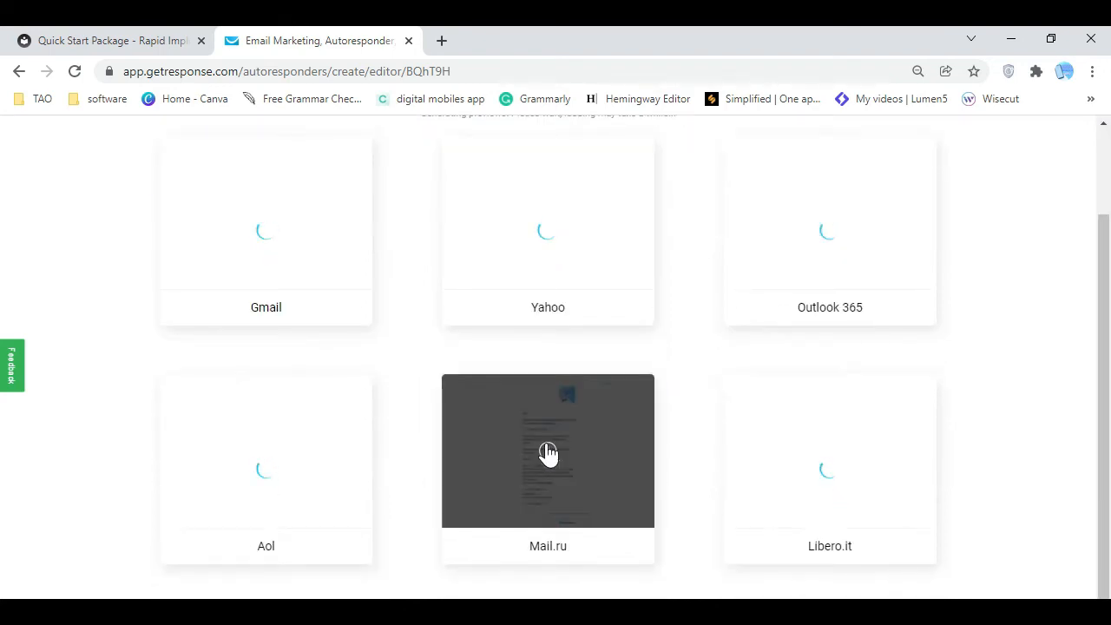
pyautogui.scroll(3, 591, 345)
# Read the enlarged Outlook (2016) desktop preview of the message from logo to footer and close it
pyautogui.click(557, 196)
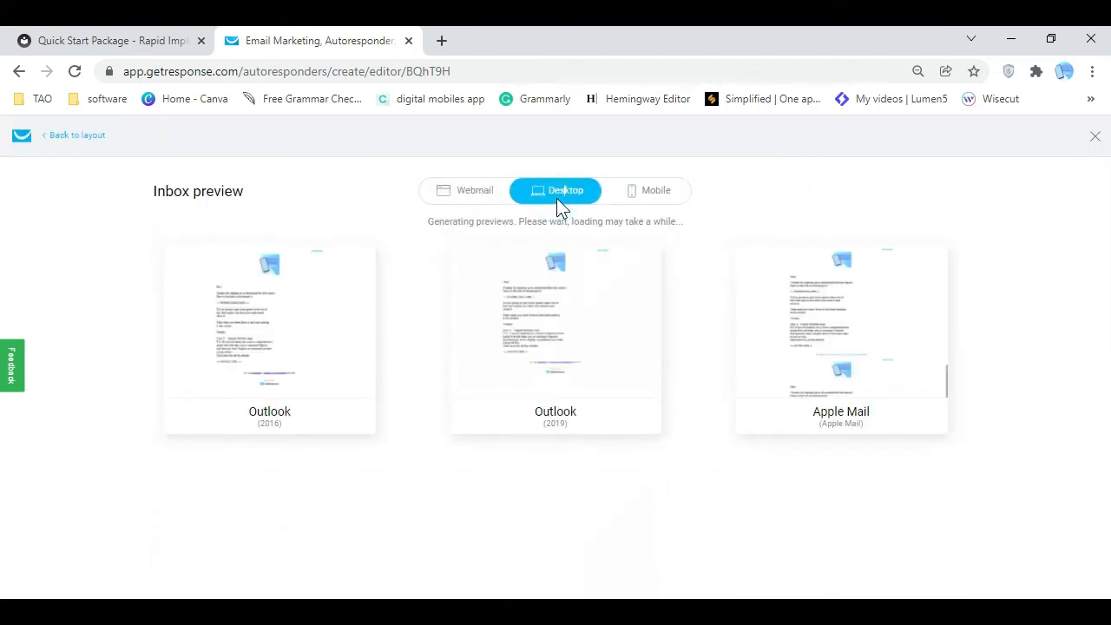
pyautogui.click(268, 322)
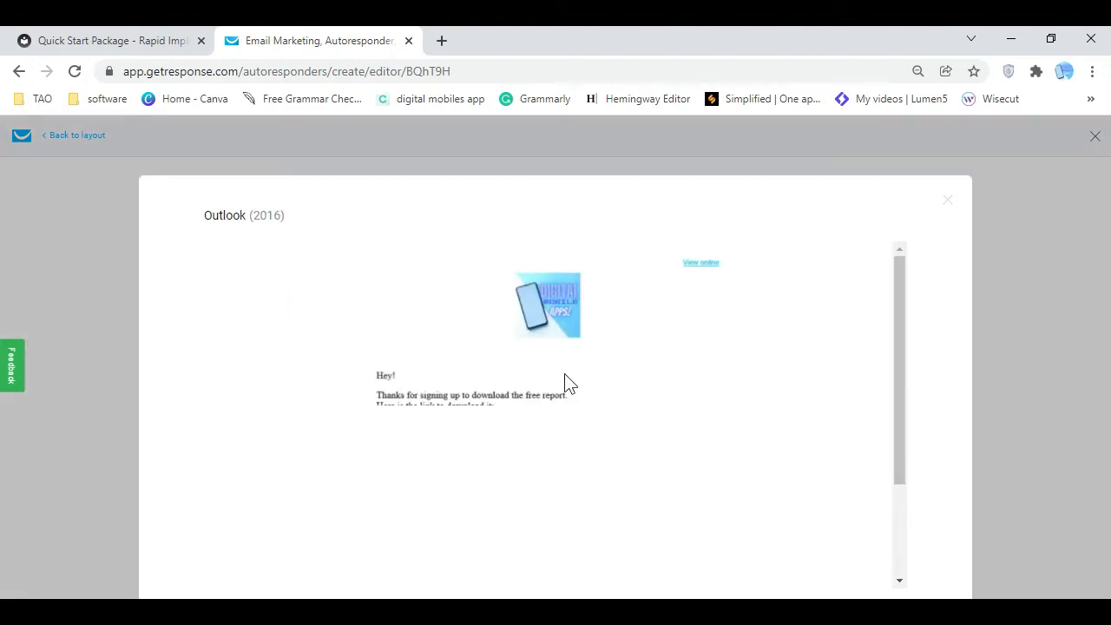
pyautogui.scroll(-3, 569, 384)
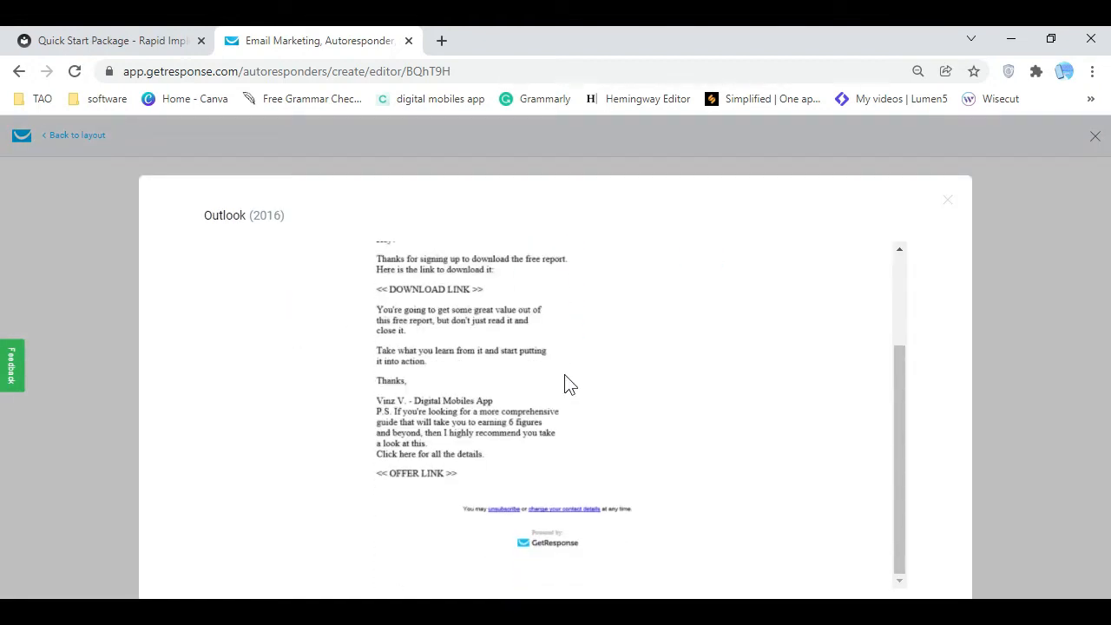
pyautogui.scroll(3, 560, 462)
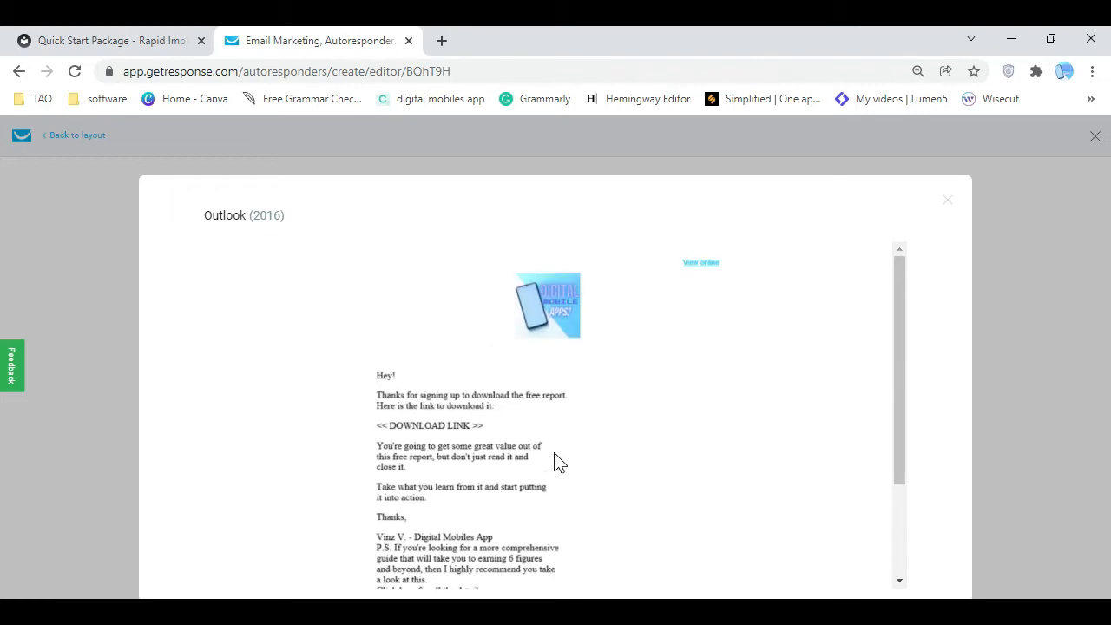
pyautogui.click(950, 200)
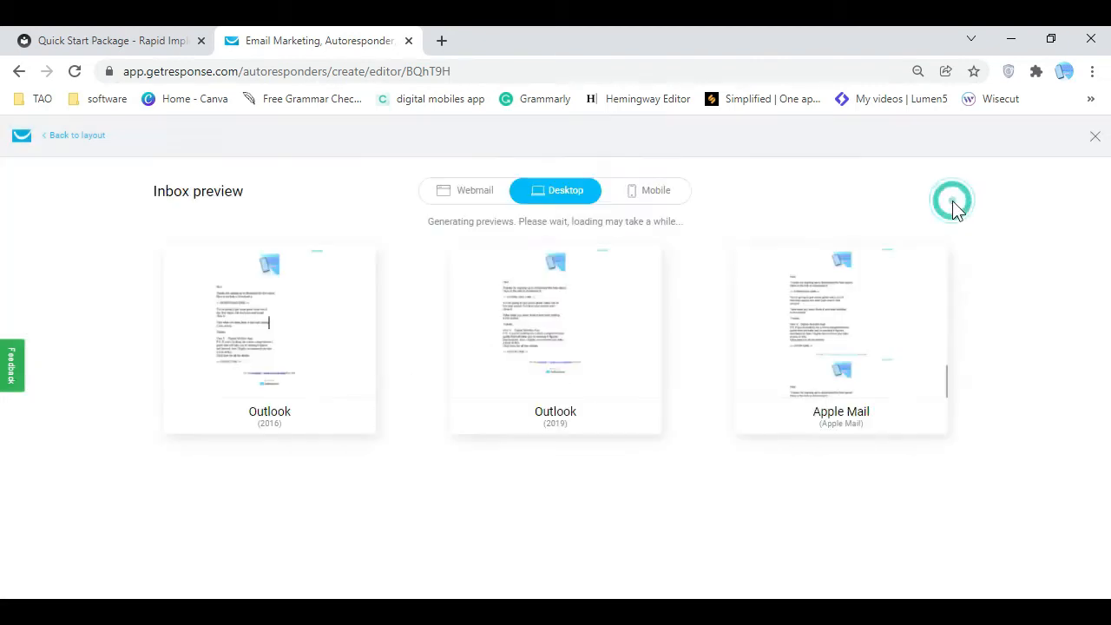
# Look through the mobile inbox previews and read the enlarged iPhone 8 preview down to the footer
pyautogui.click(653, 200)
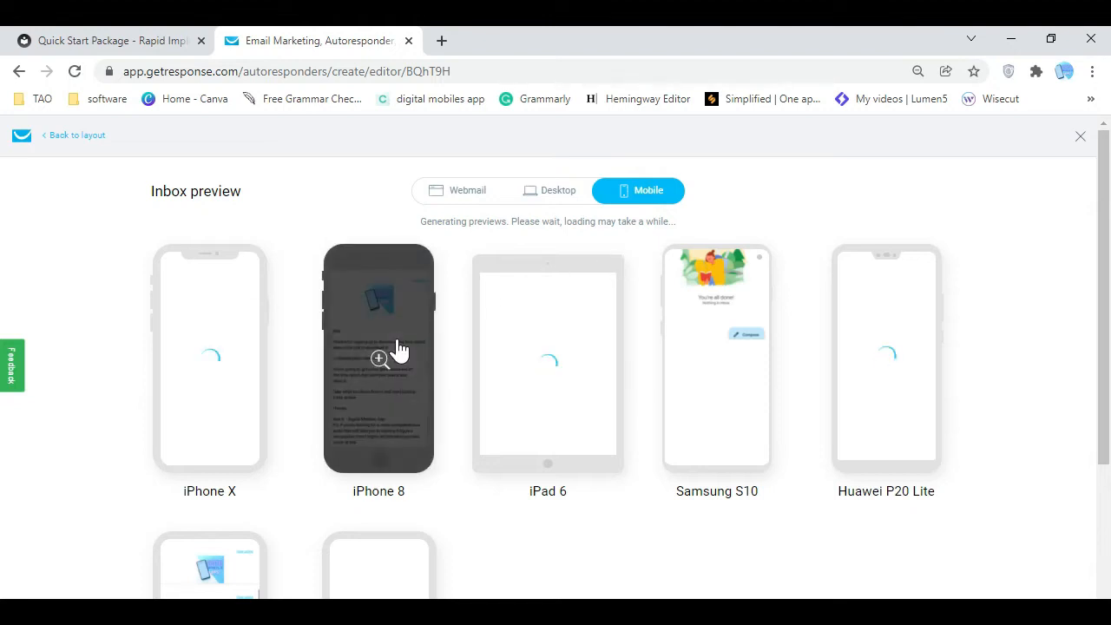
pyautogui.moveTo(405, 350)
pyautogui.scroll(-3, 436, 457)
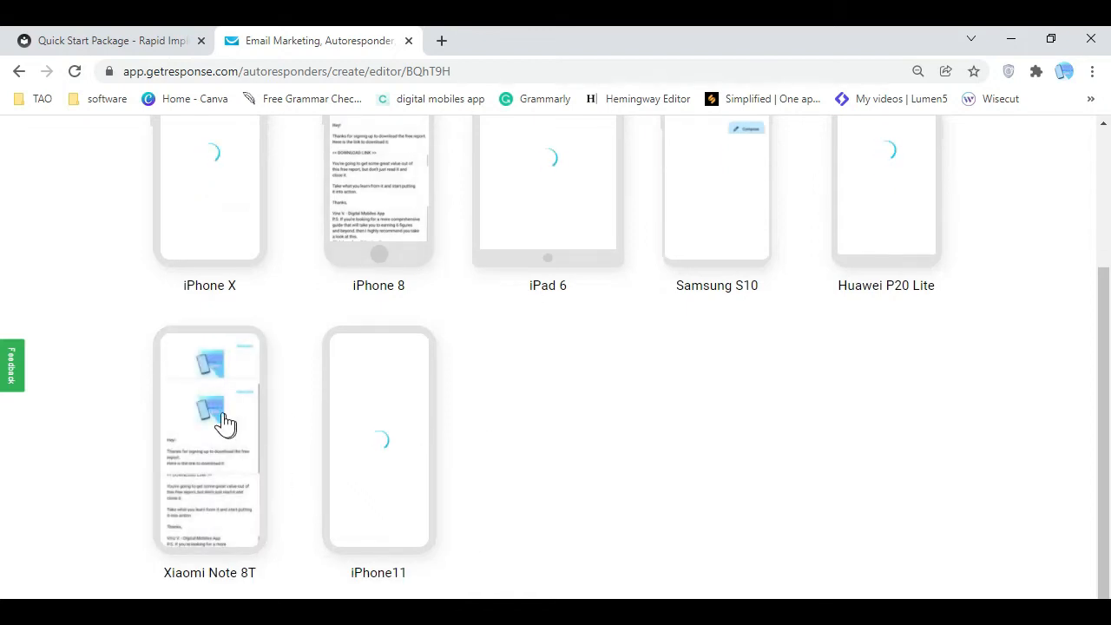
pyautogui.scroll(2, 739, 325)
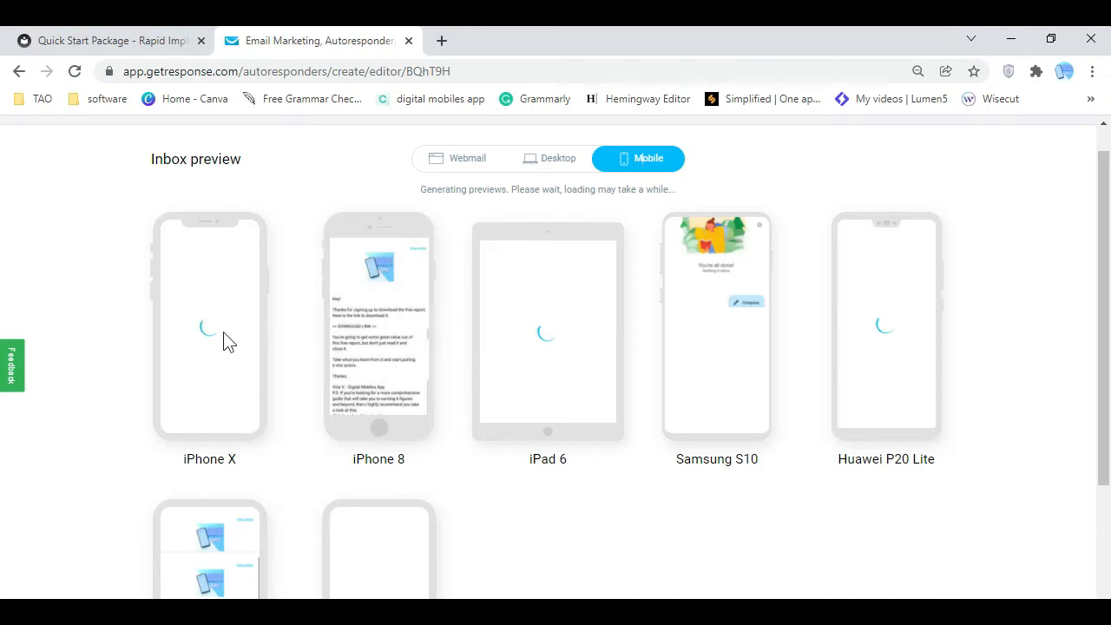
pyautogui.click(389, 343)
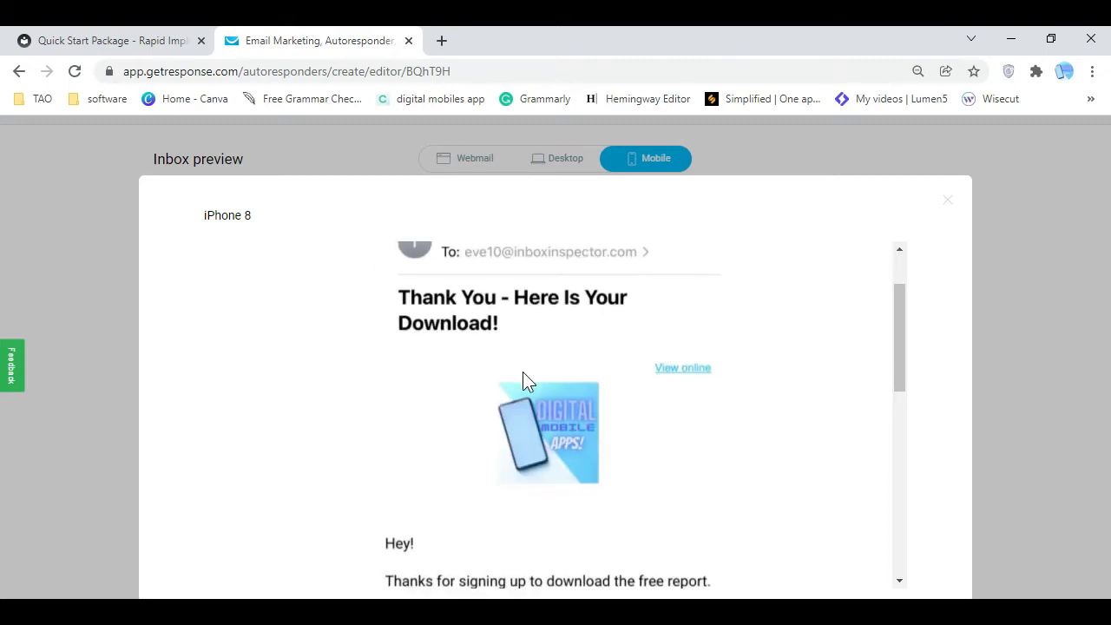
pyautogui.scroll(3, 523, 372)
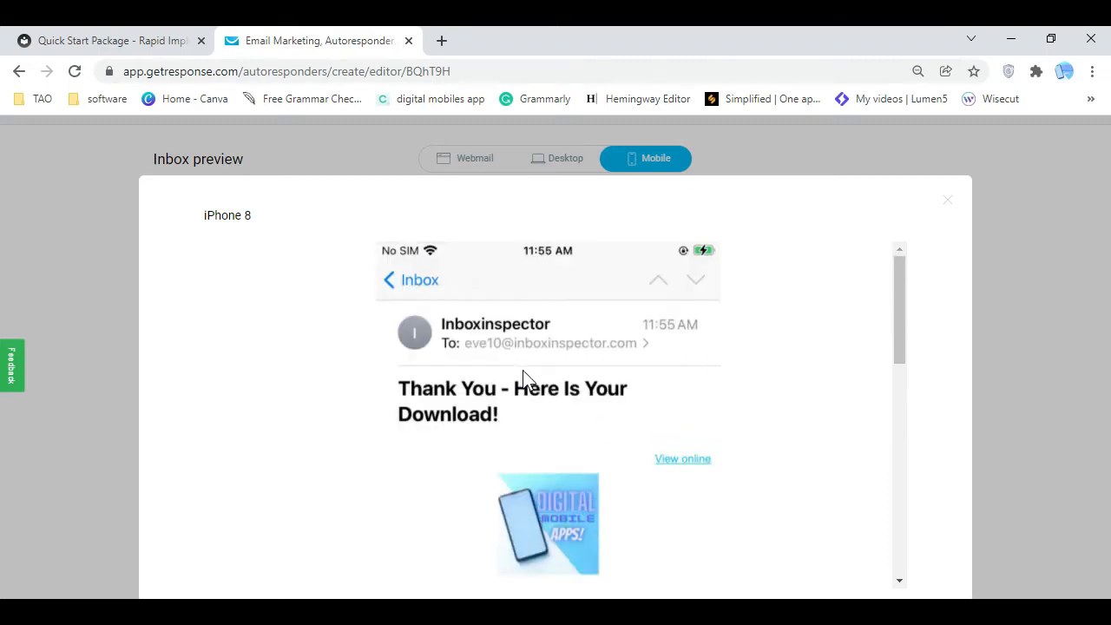
pyautogui.scroll(-3, 522, 370)
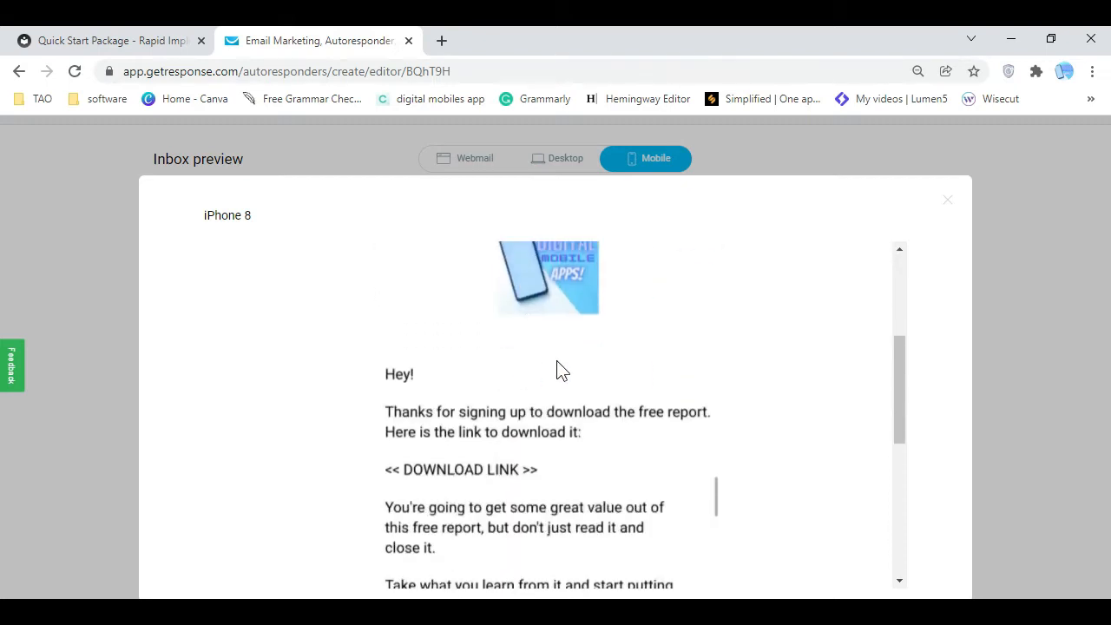
pyautogui.scroll(-4, 557, 362)
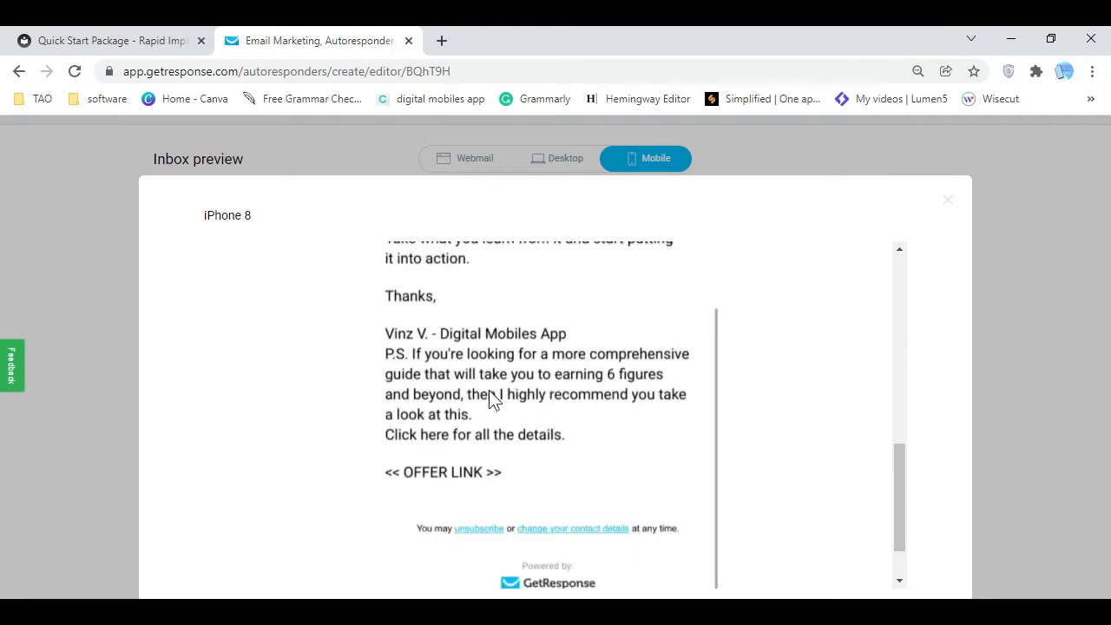
pyautogui.click(948, 202)
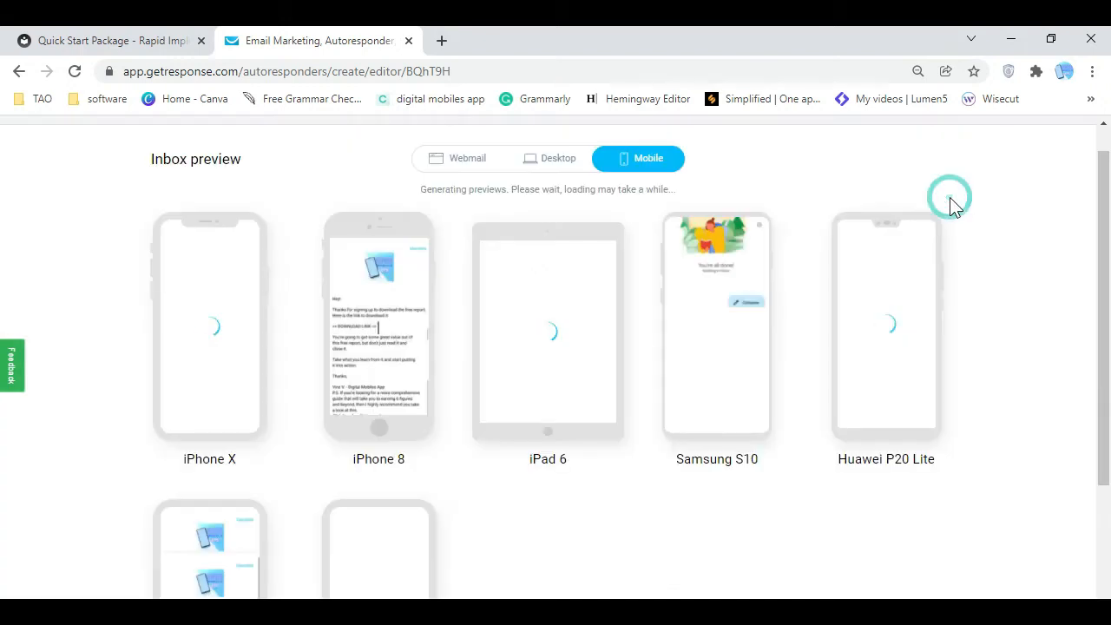
# Leave the inbox preview and look for the message in the drafts, checking which lists the filter covers
pyautogui.click(19, 71)
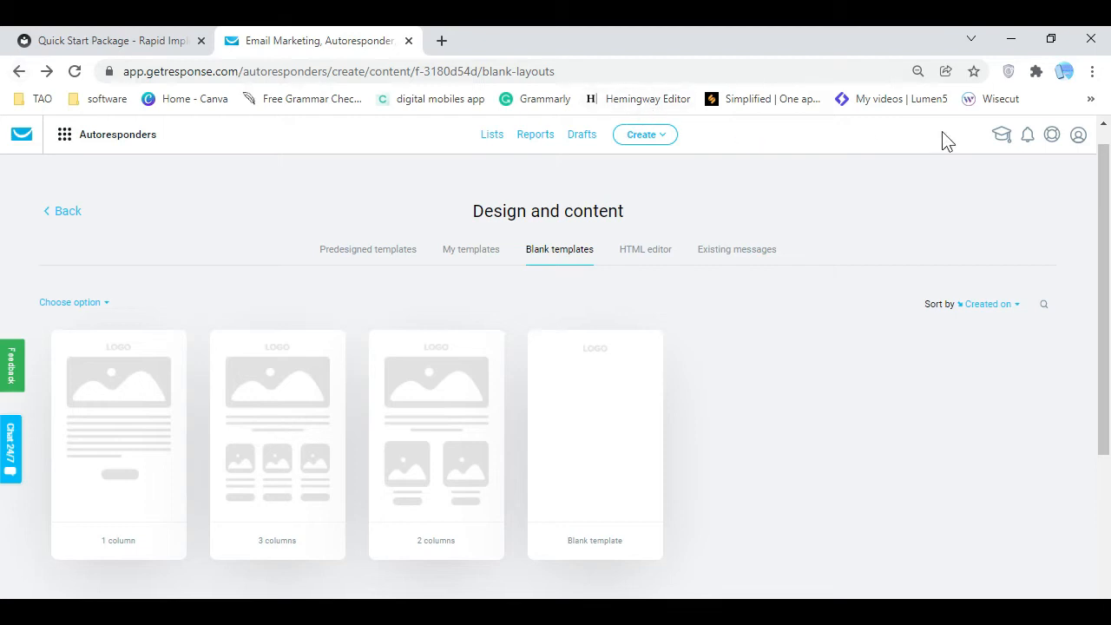
pyautogui.click(589, 137)
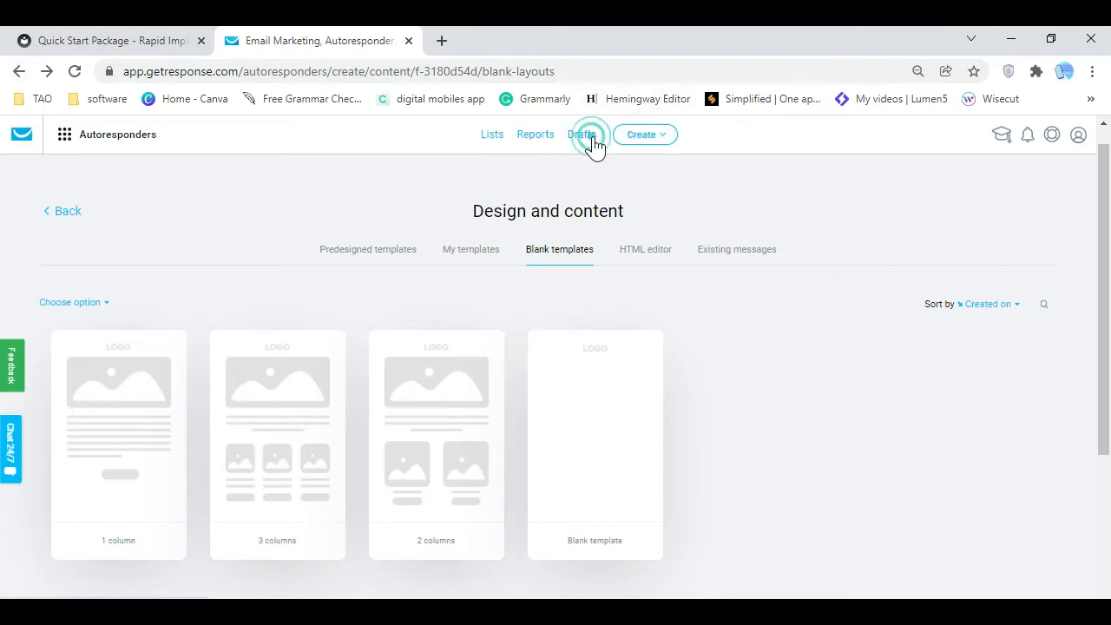
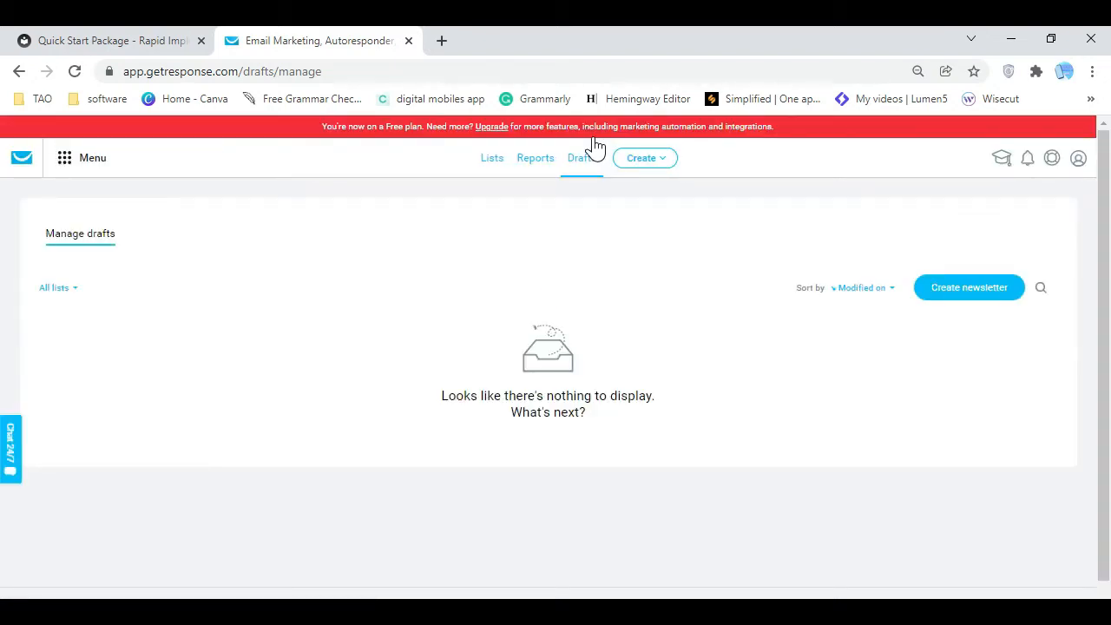
pyautogui.click(666, 173)
pyautogui.click(338, 275)
pyautogui.click(78, 289)
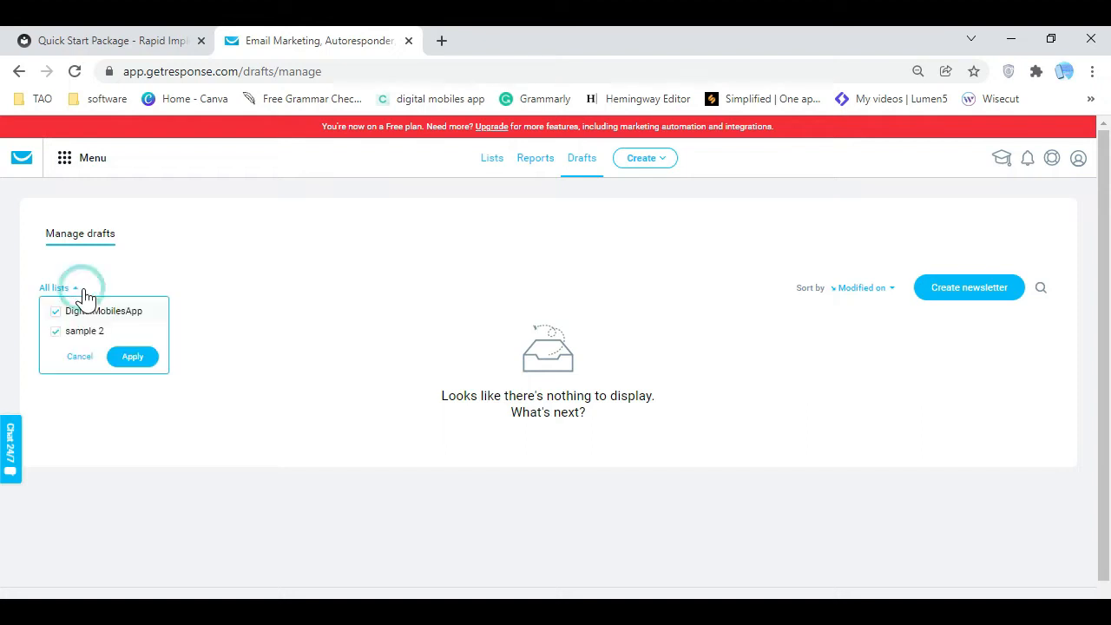
pyautogui.click(79, 357)
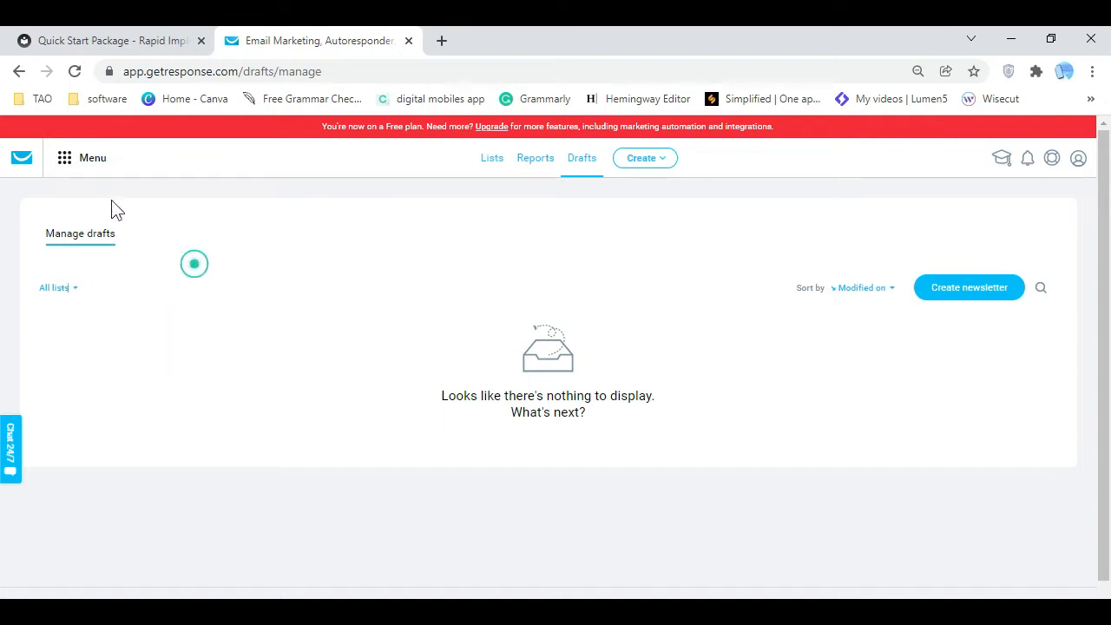
# Open the Files and images library and look through the stored images in the Main folder
pyautogui.click(62, 160)
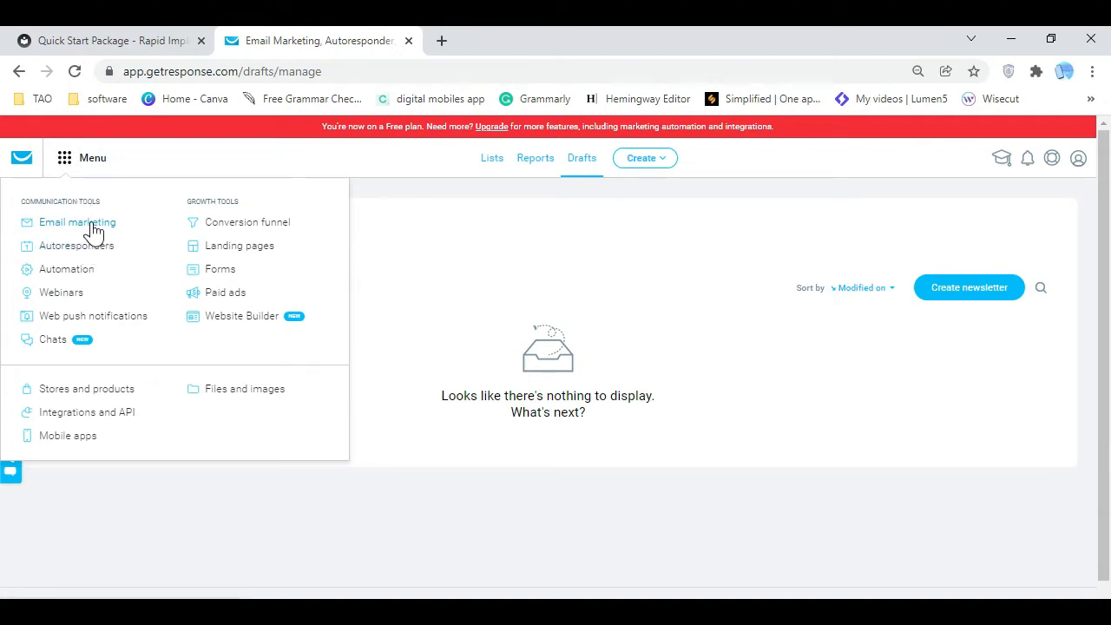
pyautogui.click(266, 392)
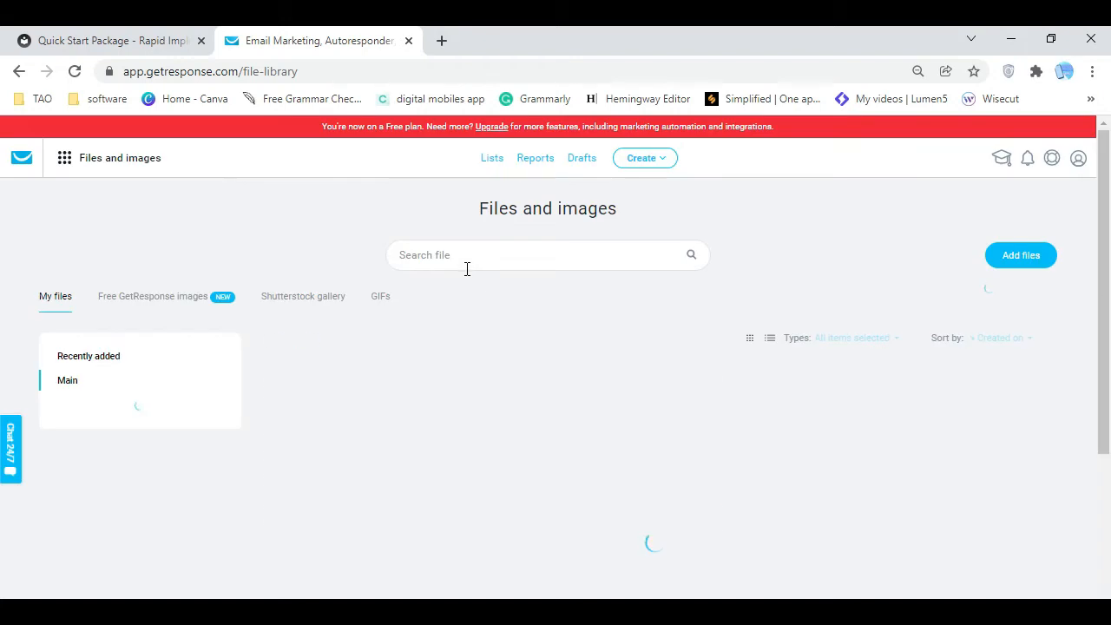
pyautogui.scroll(-2, 436, 308)
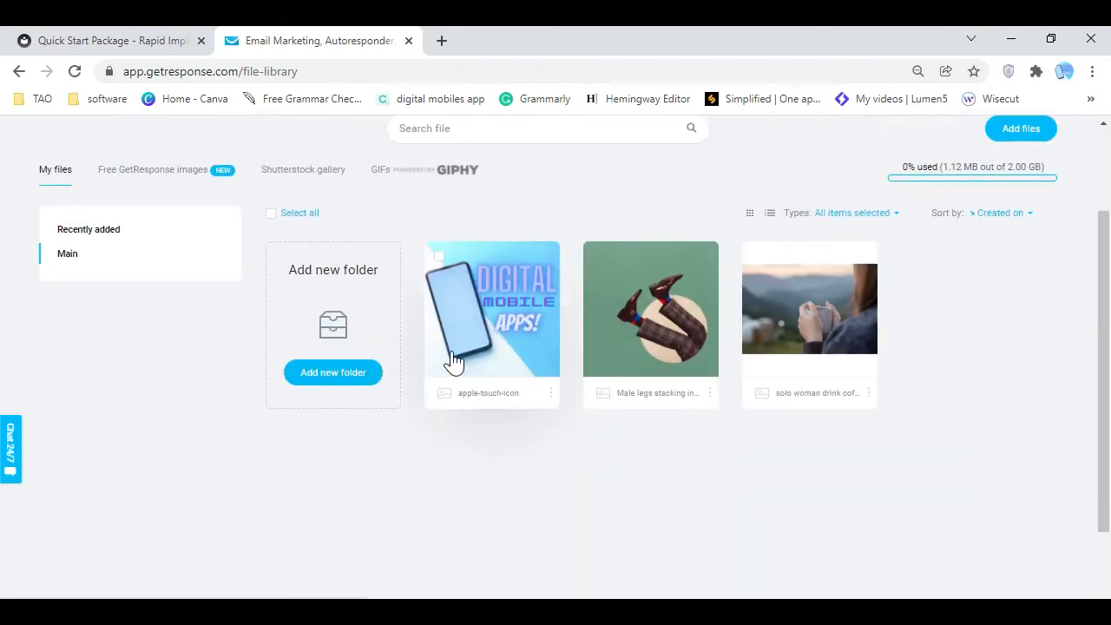
pyautogui.scroll(2, 330, 347)
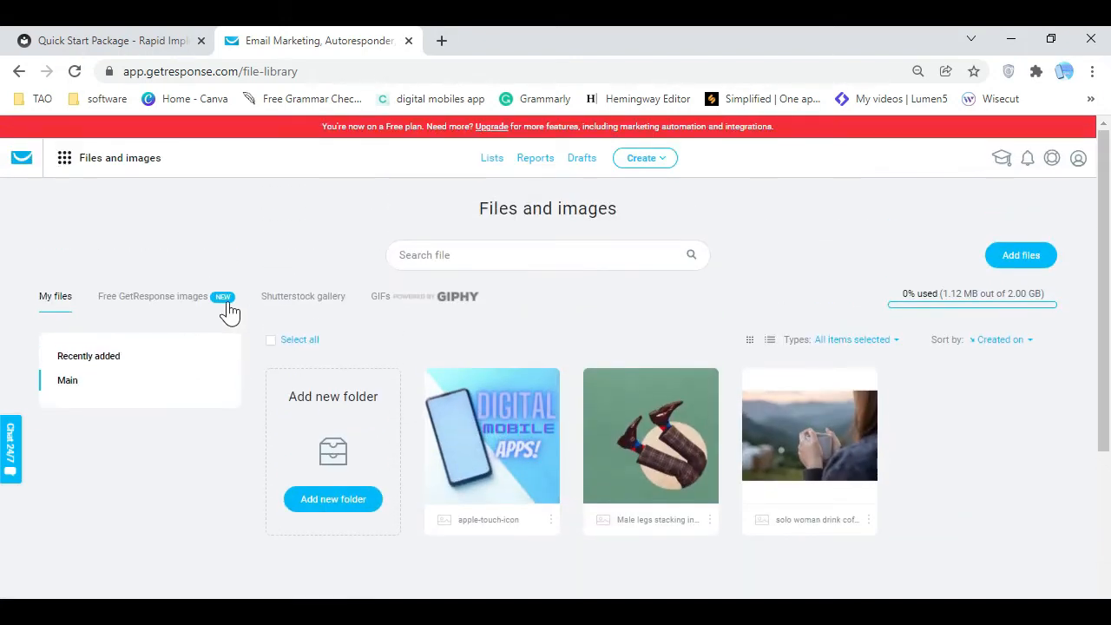
# Open the autoresponder management page and check its sorting options
pyautogui.click(486, 158)
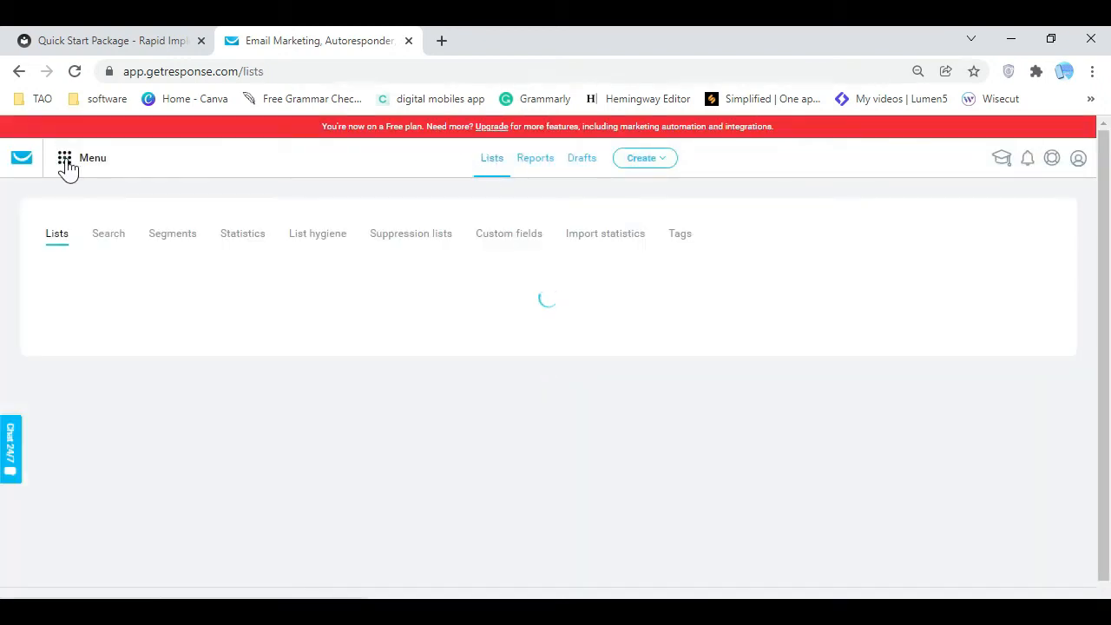
pyautogui.click(67, 167)
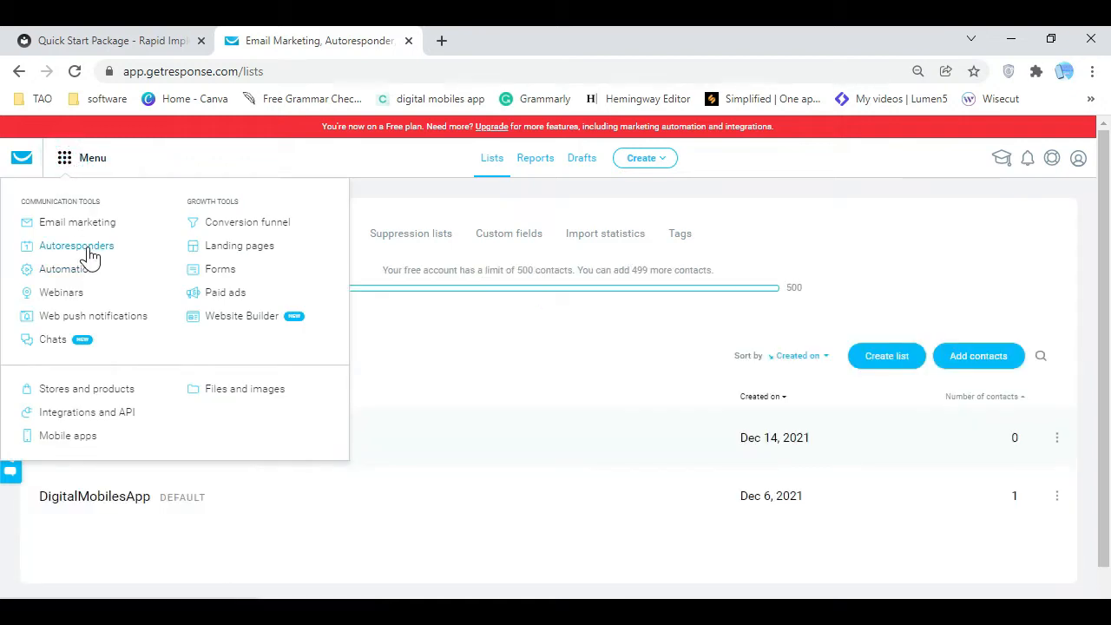
pyautogui.click(87, 247)
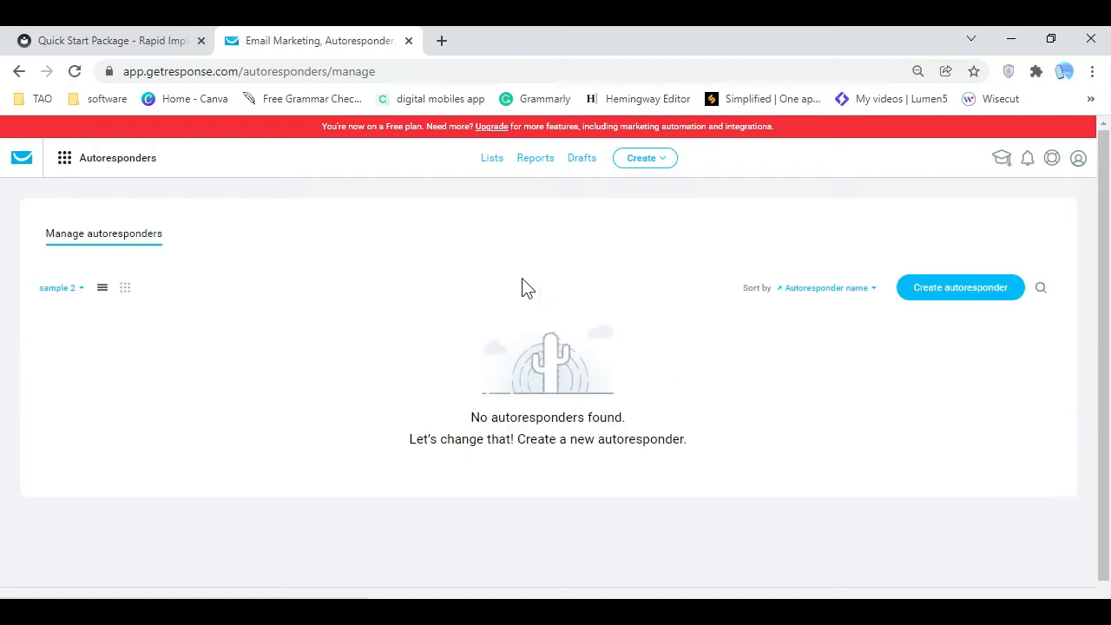
pyautogui.click(873, 289)
pyautogui.click(873, 289)
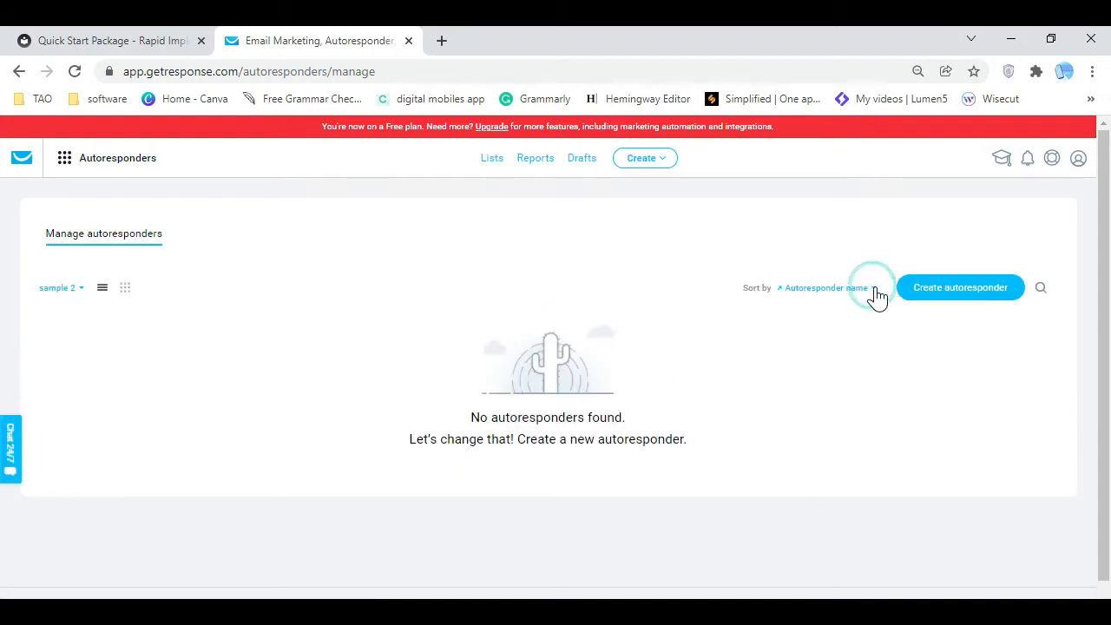
# Show the autoresponders as a calendar and include both the DigitalMobilesApp and sample 2 lists
pyautogui.click(126, 290)
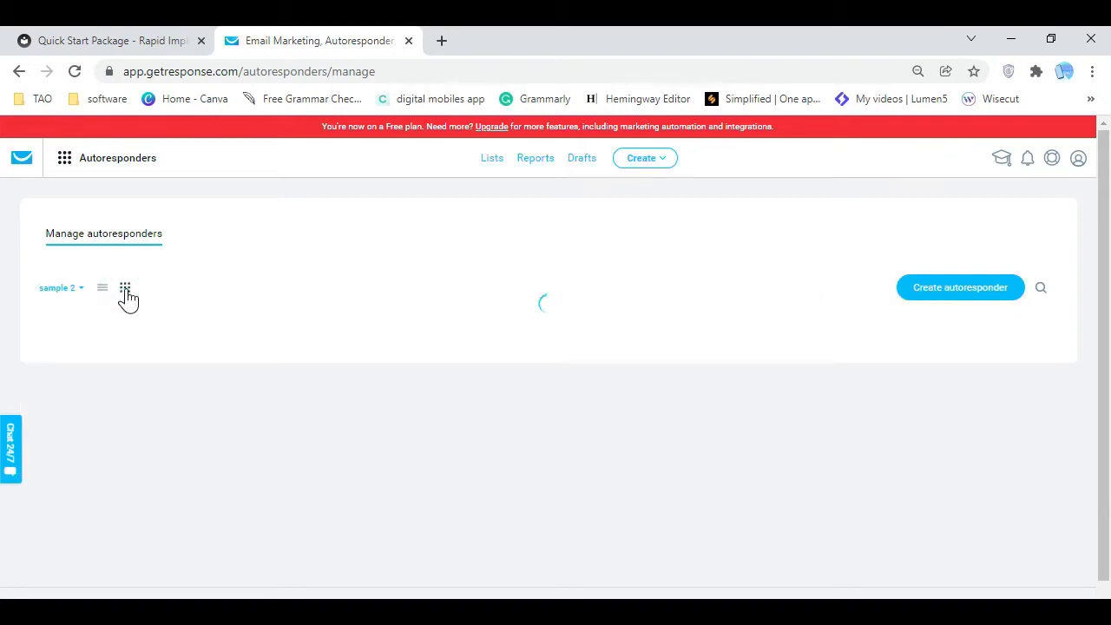
pyautogui.click(81, 291)
pyautogui.click(55, 311)
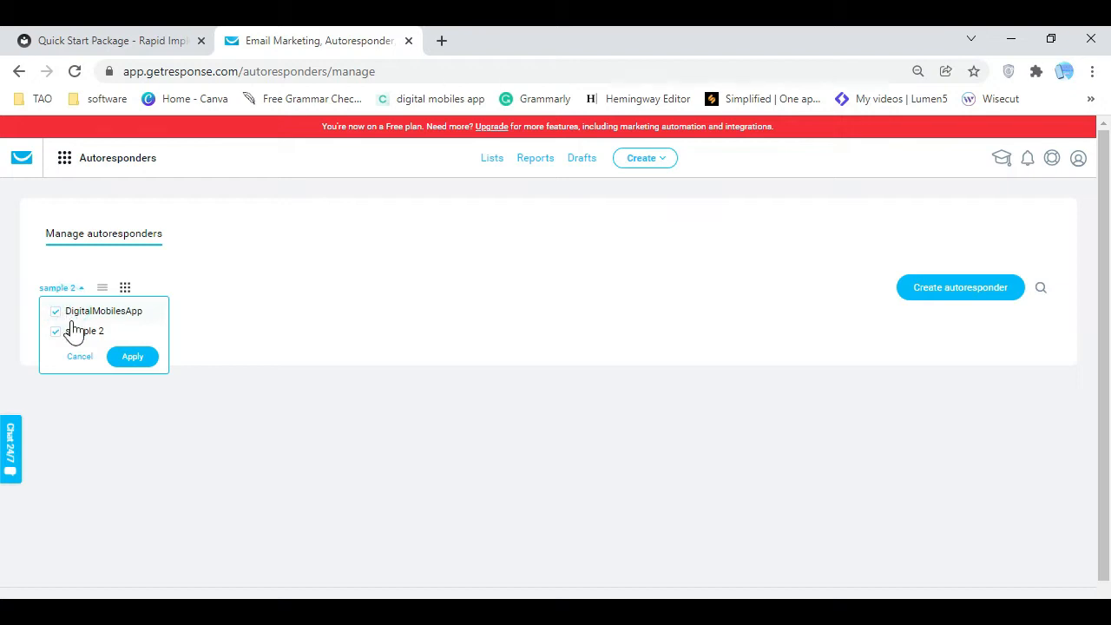
pyautogui.click(132, 359)
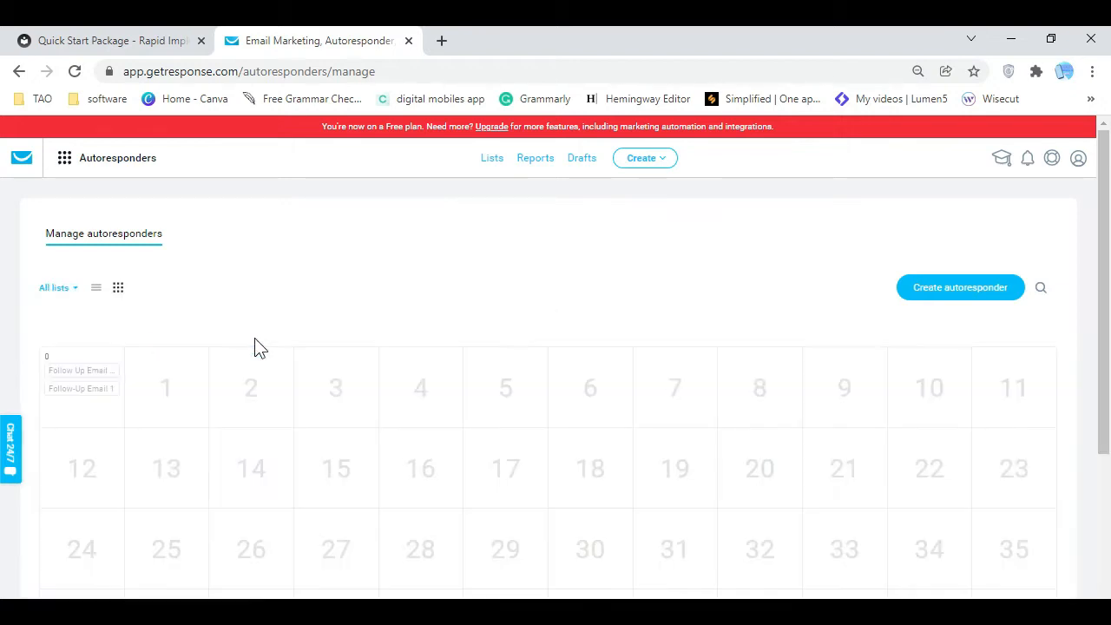
# Look over the autoresponder calendar and bring up the preview card of Follow-Up Email 1 on day 0
pyautogui.scroll(-3, 640, 367)
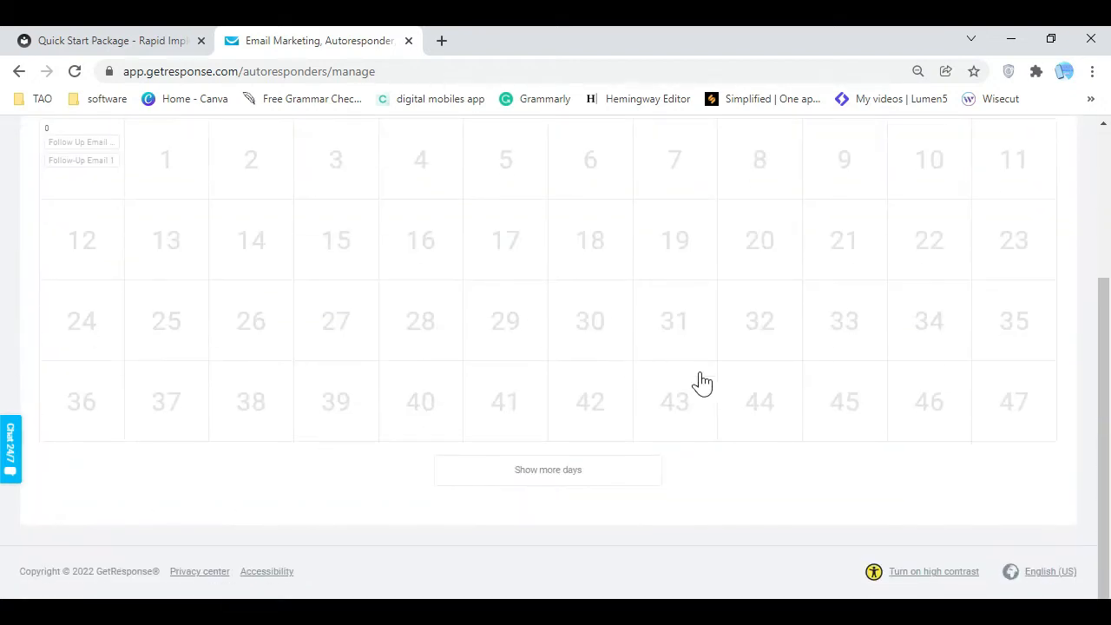
pyautogui.scroll(2, 338, 340)
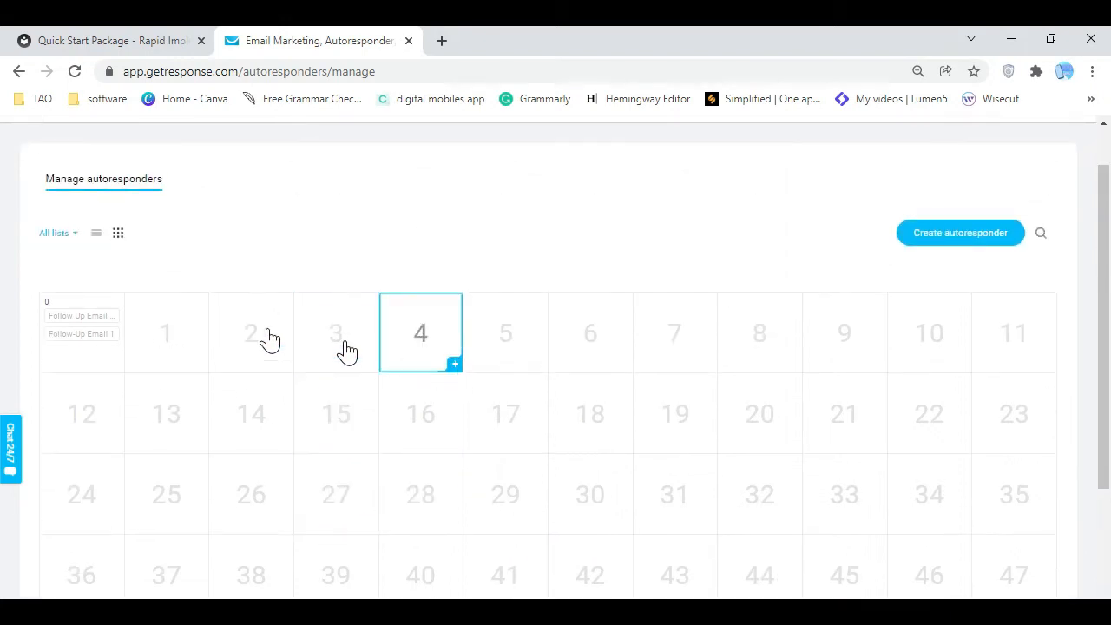
pyautogui.moveTo(99, 330)
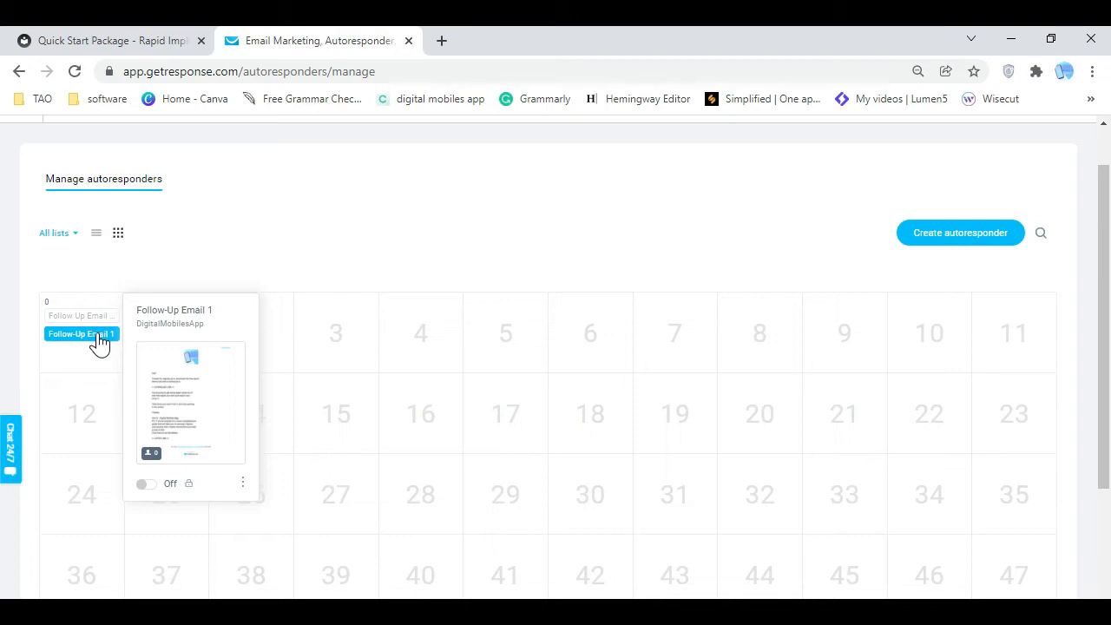
pyautogui.click(243, 483)
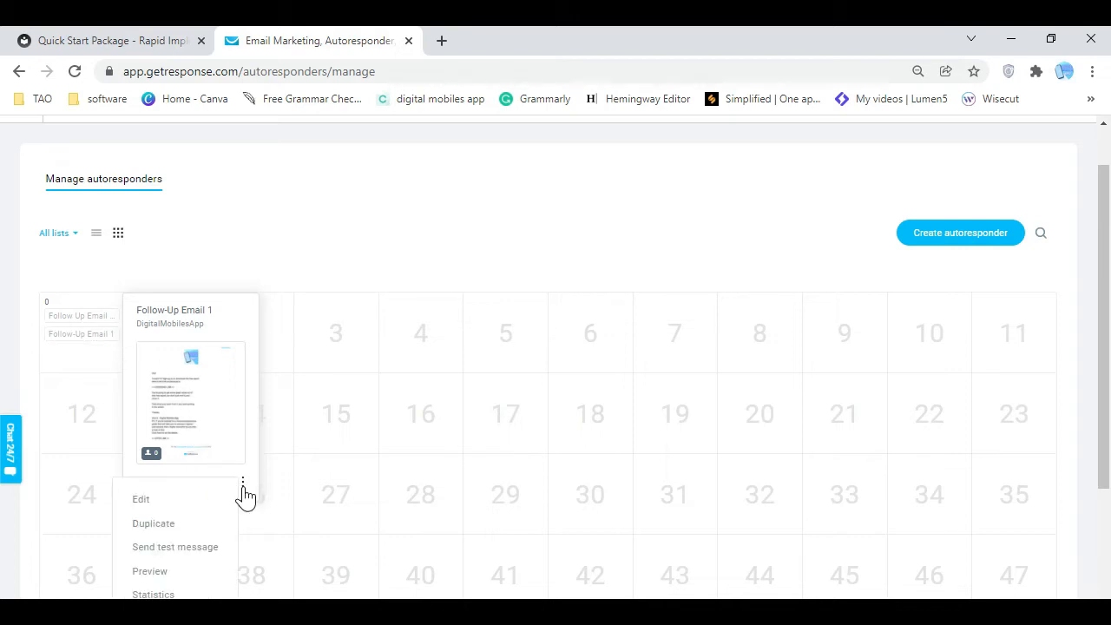
pyautogui.scroll(-2, 222, 521)
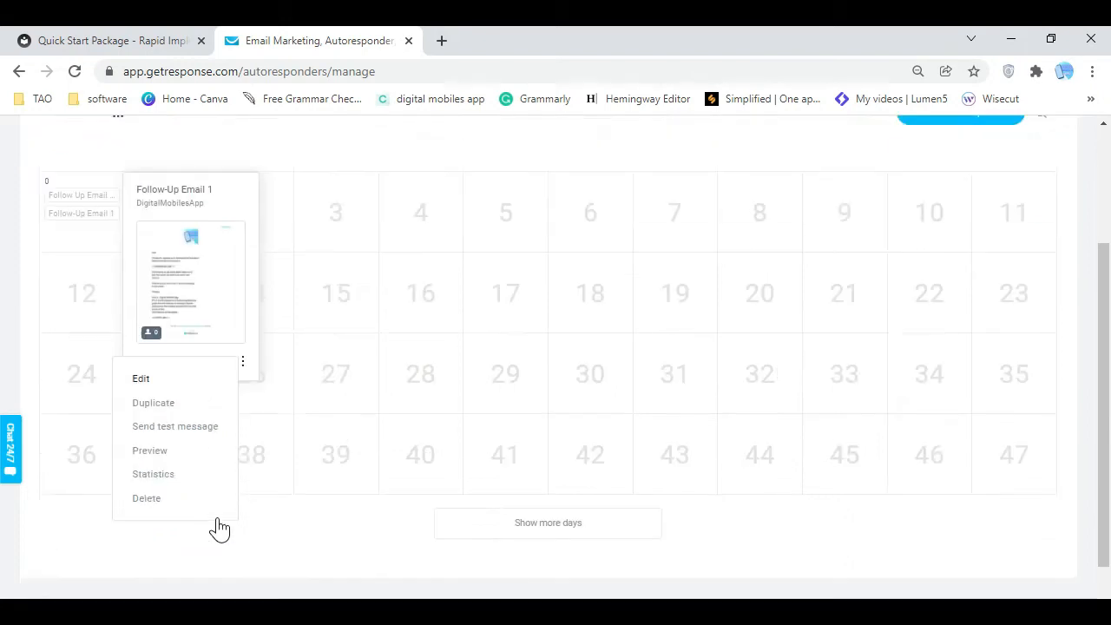
pyautogui.scroll(1, 198, 350)
# Delete the Follow Up Email 1-1 autoresponder from day 0 of the calendar
pyautogui.click(103, 236)
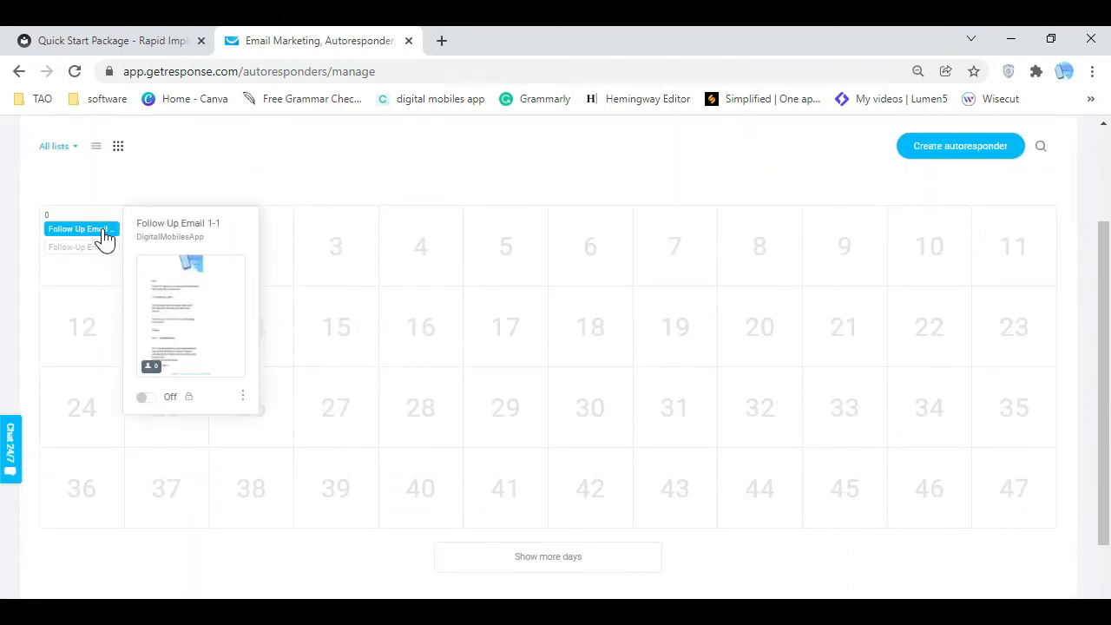
pyautogui.click(244, 397)
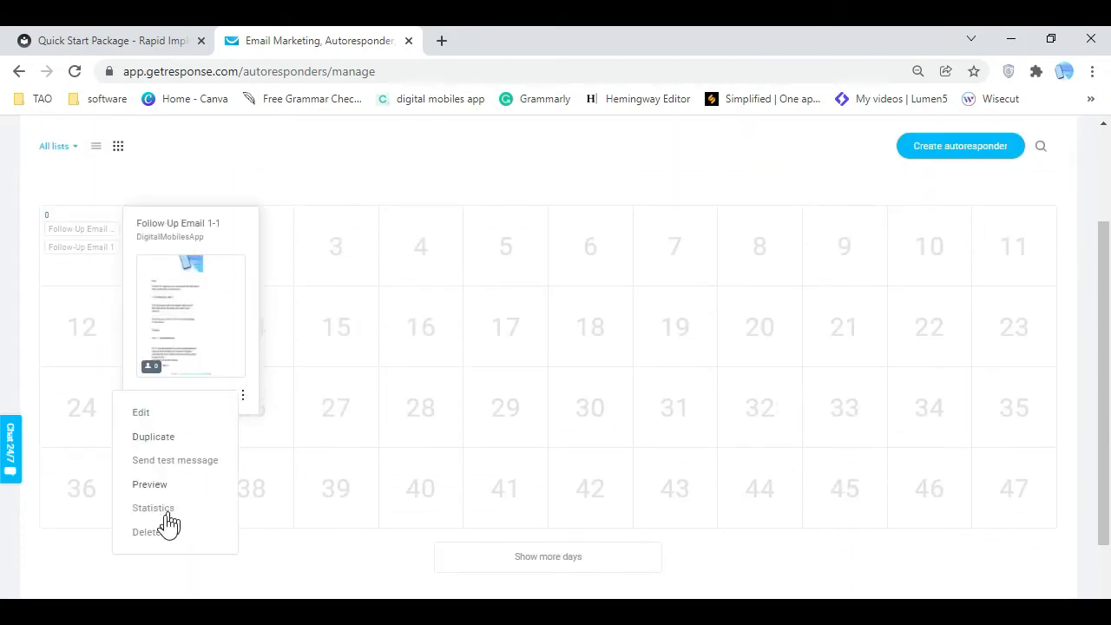
pyautogui.click(148, 533)
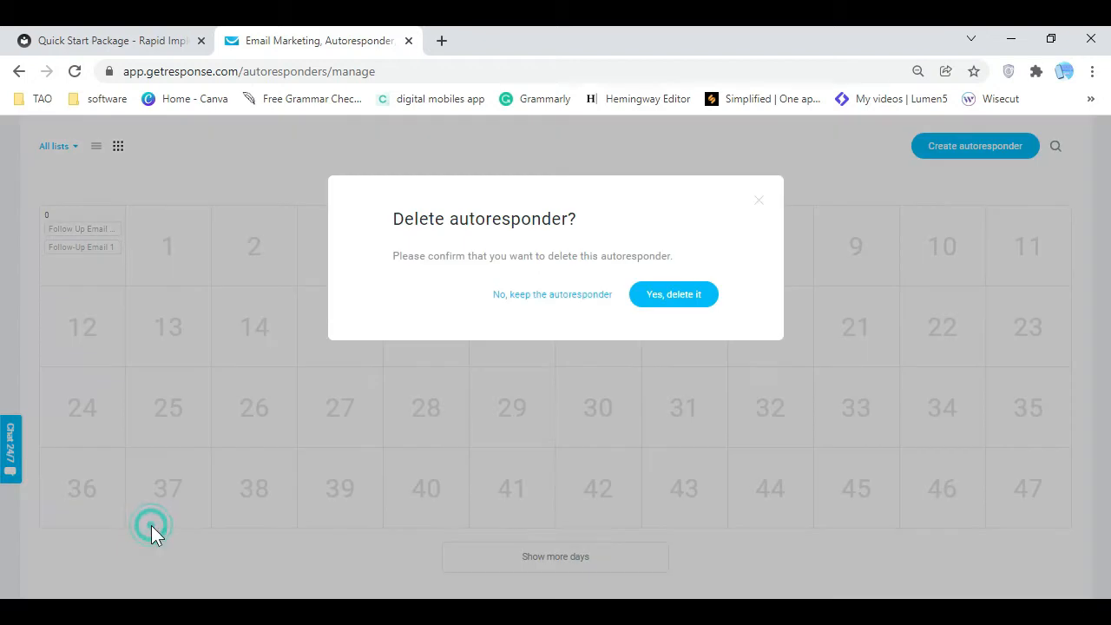
pyautogui.click(672, 297)
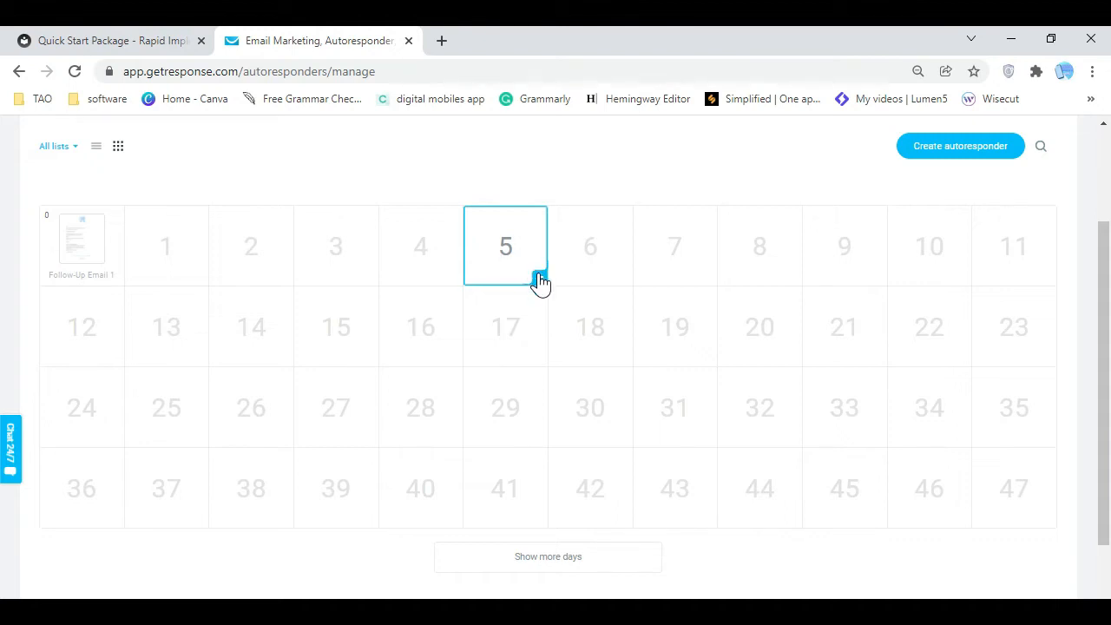
# Return the autoresponders to list view and start creating a new autoresponder
pyautogui.click(98, 148)
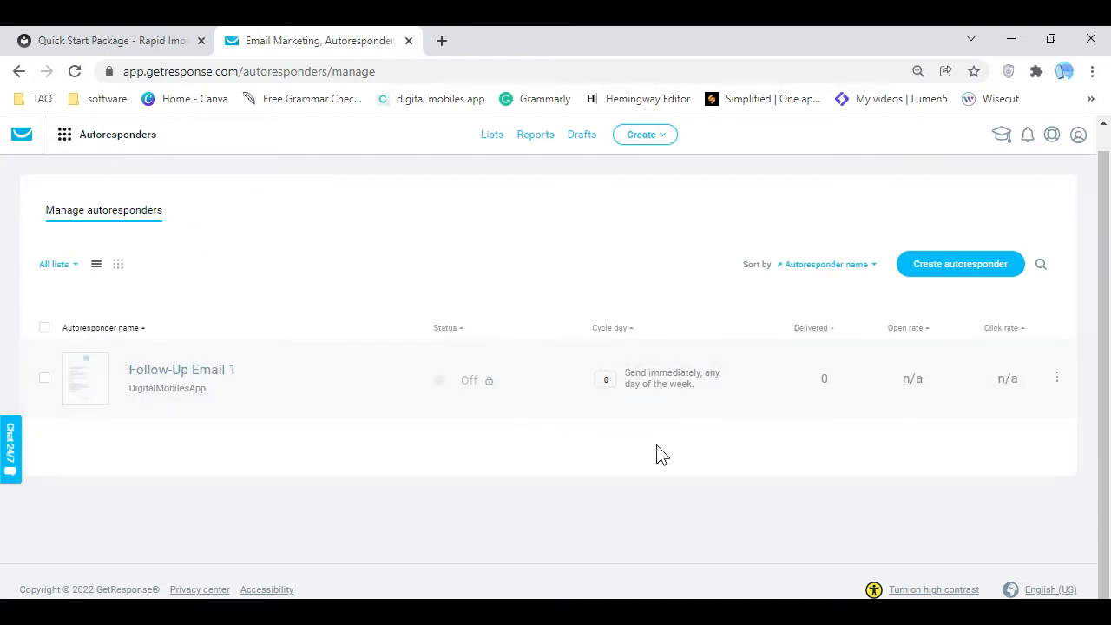
pyautogui.click(1057, 380)
pyautogui.click(681, 482)
pyautogui.click(987, 265)
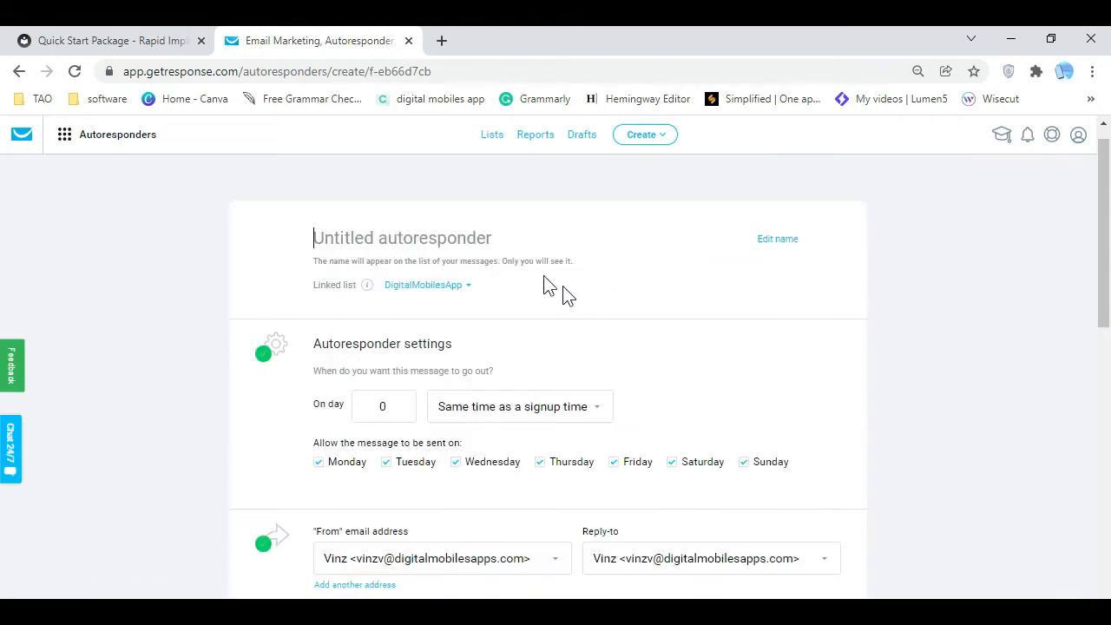
# Name the new autoresponder "Follow-Up Email 2", copying the heading from the Quick Start Package page
pyautogui.click(169, 41)
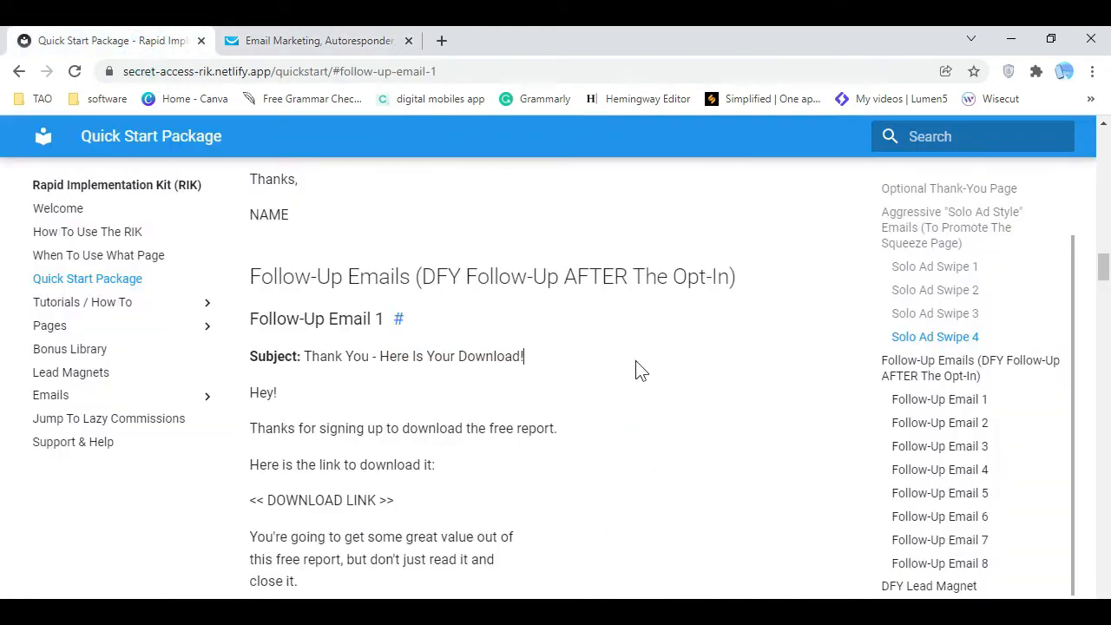
pyautogui.scroll(-5, 638, 371)
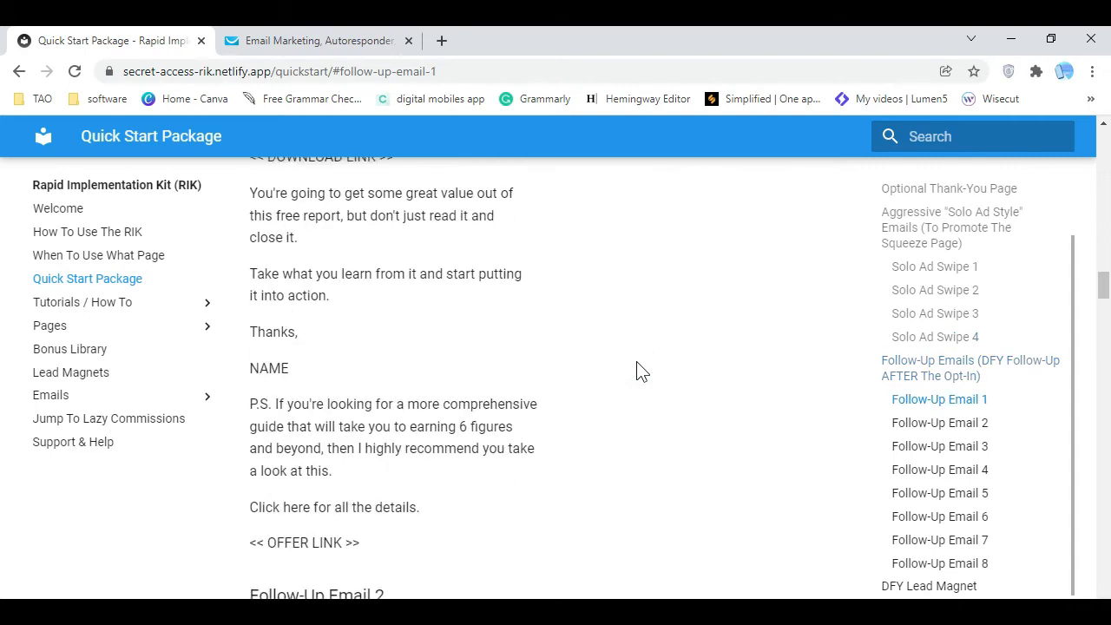
pyautogui.scroll(-2, 639, 371)
pyautogui.scroll(-1, 638, 370)
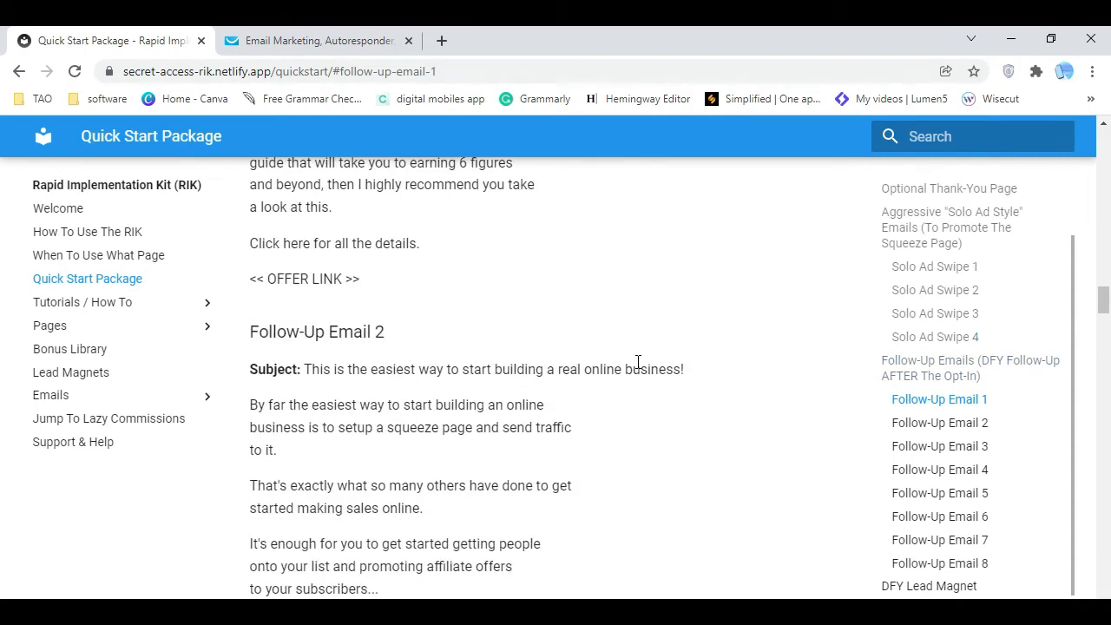
pyautogui.moveTo(388, 332); pyautogui.dragTo(251, 334)
pyautogui.rightClick(287, 330)
pyautogui.click(317, 341)
pyautogui.click(285, 46)
pyautogui.moveTo(495, 238); pyautogui.dragTo(307, 238)
pyautogui.press('BackSpace')
pyautogui.rightClick(346, 236)
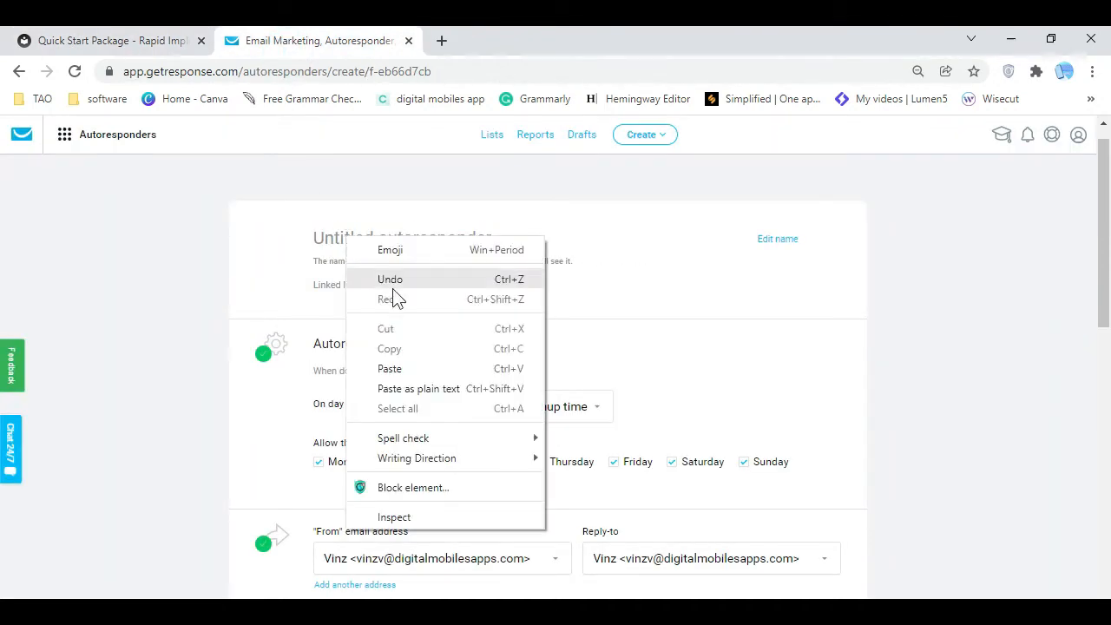
pyautogui.click(424, 369)
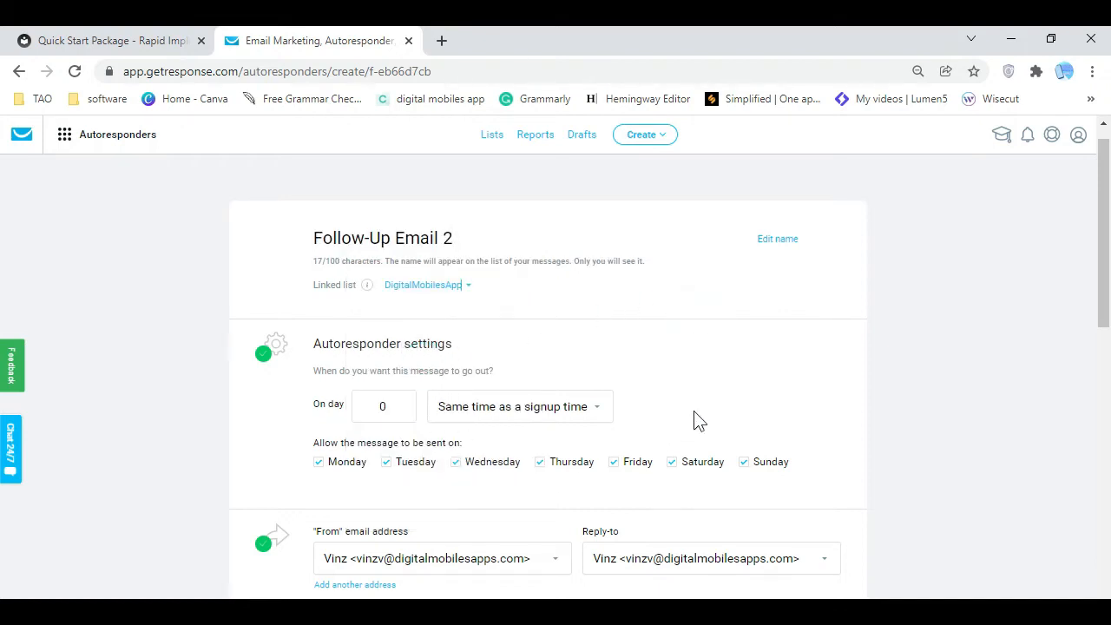
# Set the autoresponder to go out on day 1 at the same time as the signup time
pyautogui.scroll(-1, 695, 422)
pyautogui.doubleClick(389, 321)
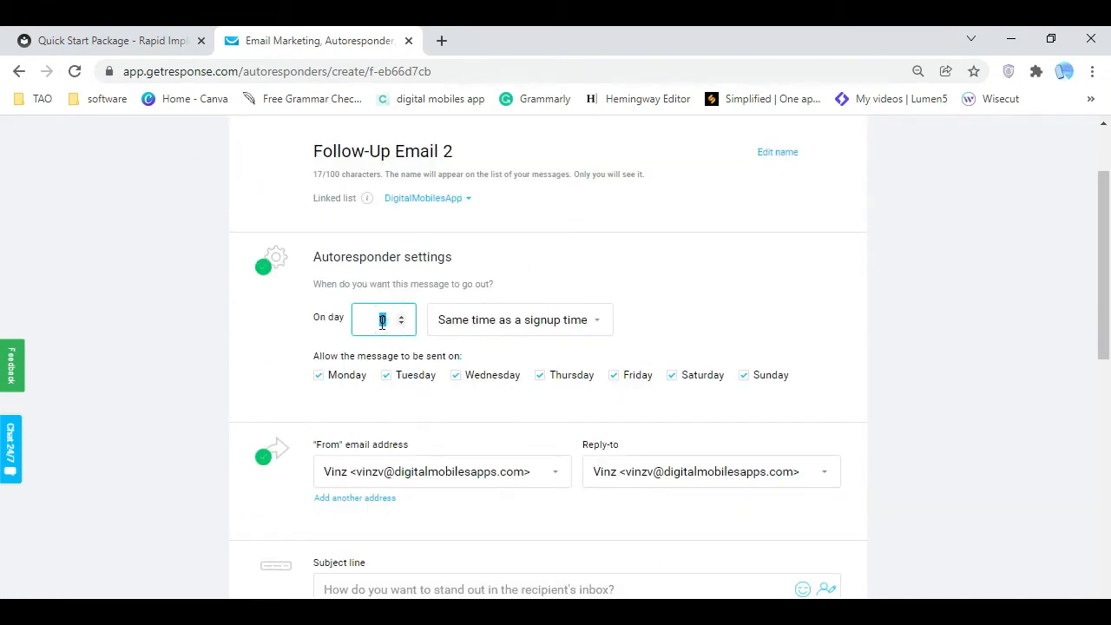
pyautogui.click(723, 318)
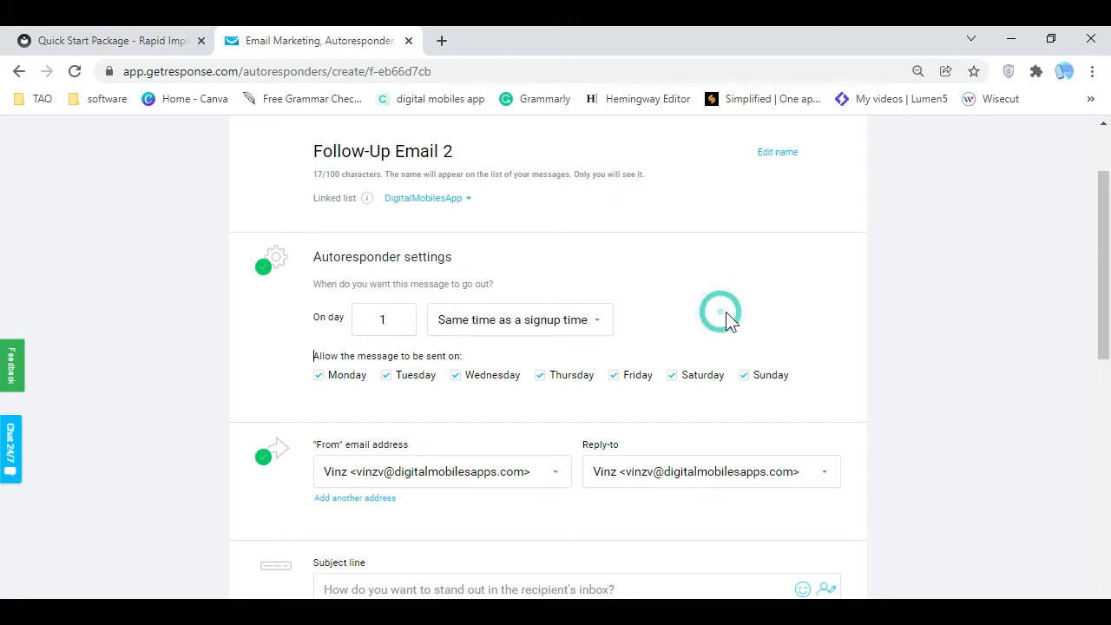
pyautogui.scroll(-2, 489, 417)
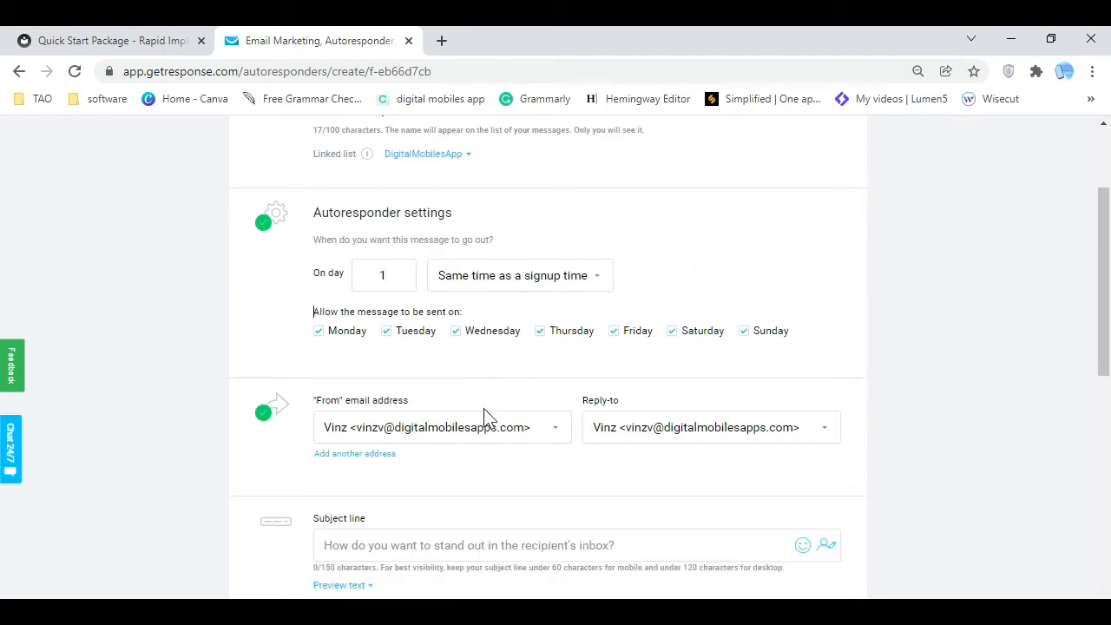
pyautogui.click(384, 151)
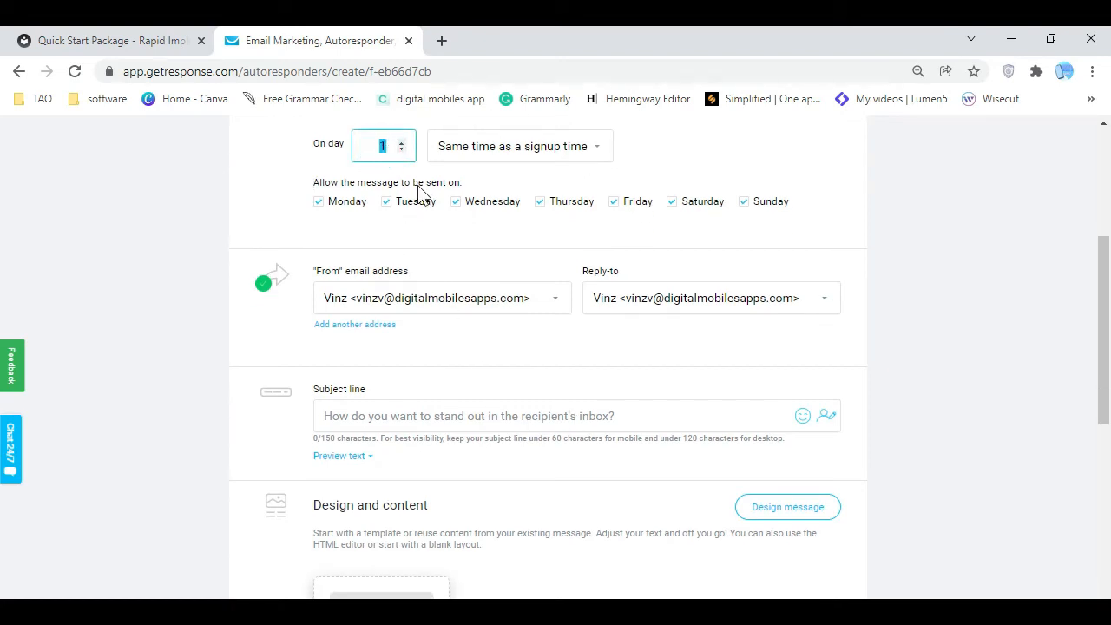
pyautogui.click(724, 235)
# Copy Follow-Up Email 2's subject, "This is the easiest way to start building a real online business!", from the Quick Start Package page into the subject line
pyautogui.click(157, 52)
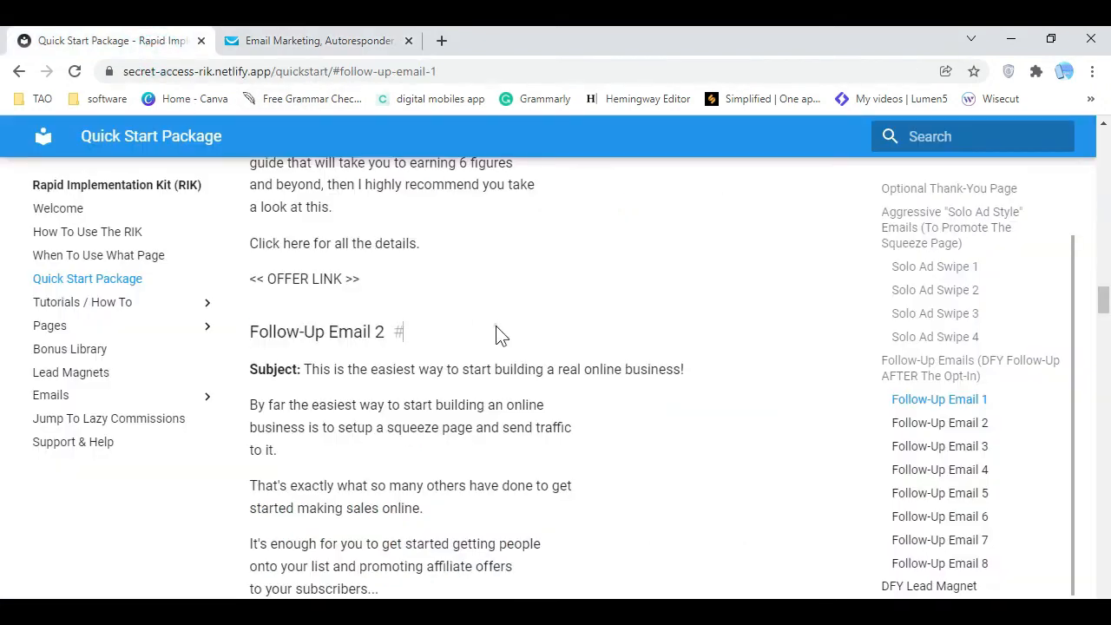
pyautogui.doubleClick(309, 368)
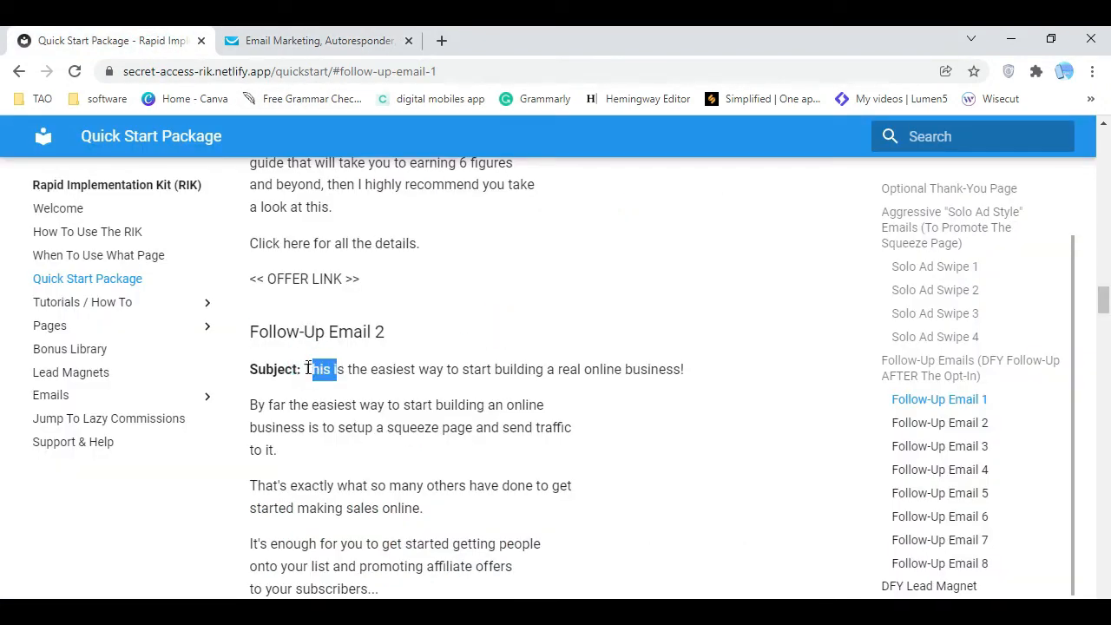
pyautogui.moveTo(307, 369); pyautogui.dragTo(691, 391)
pyautogui.rightClick(682, 375)
pyautogui.click(686, 382)
pyautogui.click(348, 40)
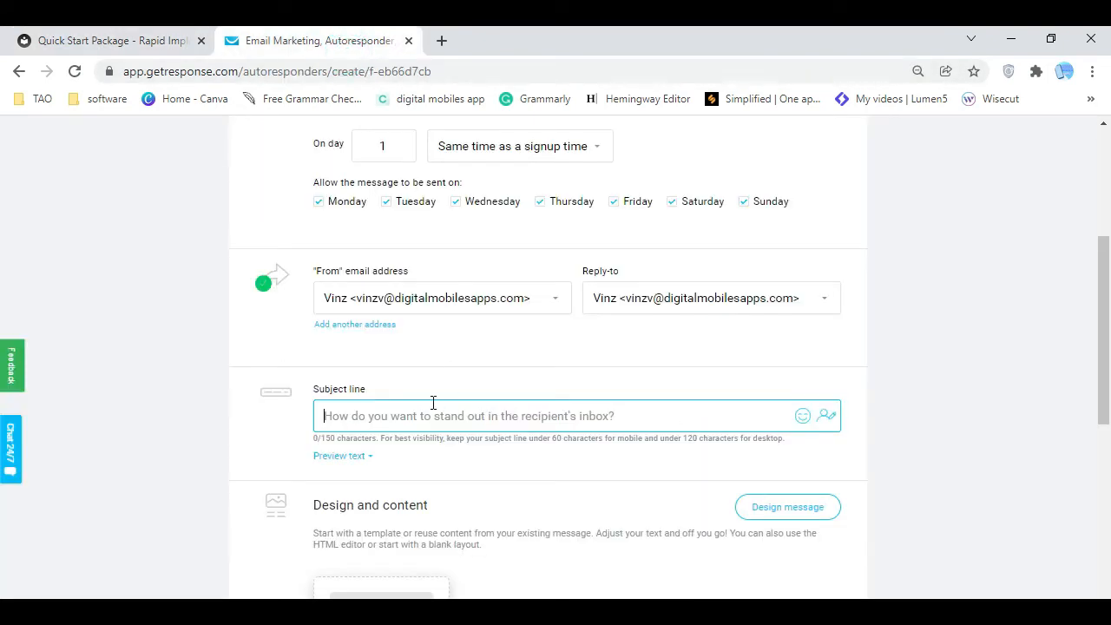
pyautogui.rightClick(434, 404)
pyautogui.click(505, 247)
pyautogui.click(692, 464)
# Open the design and content choices for the message and show the blank templates
pyautogui.scroll(-3, 400, 461)
pyautogui.click(405, 412)
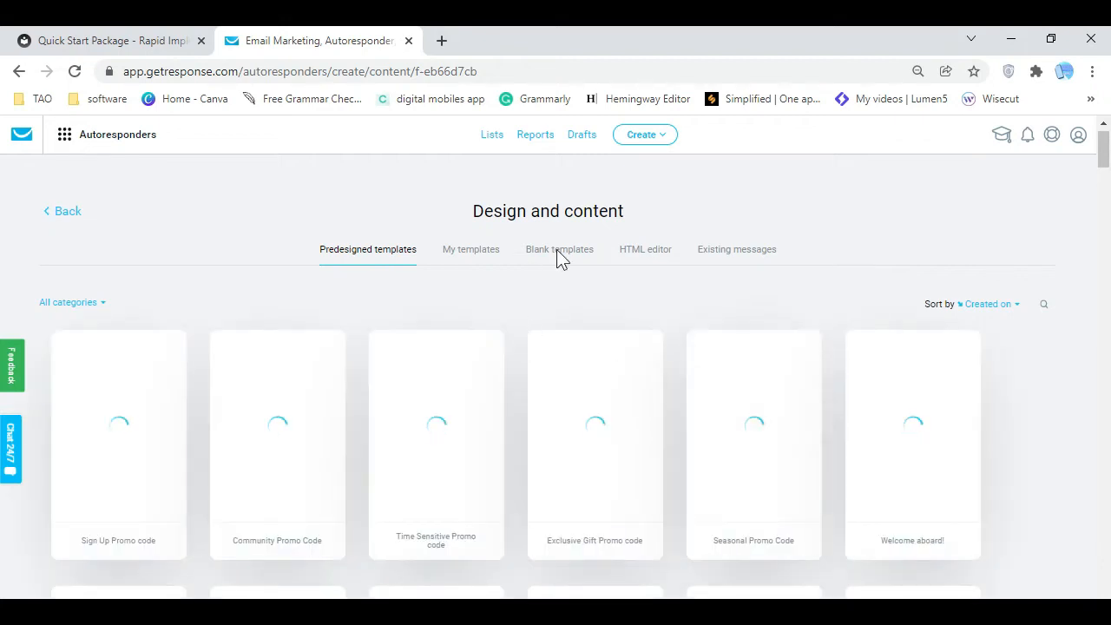
pyautogui.click(559, 251)
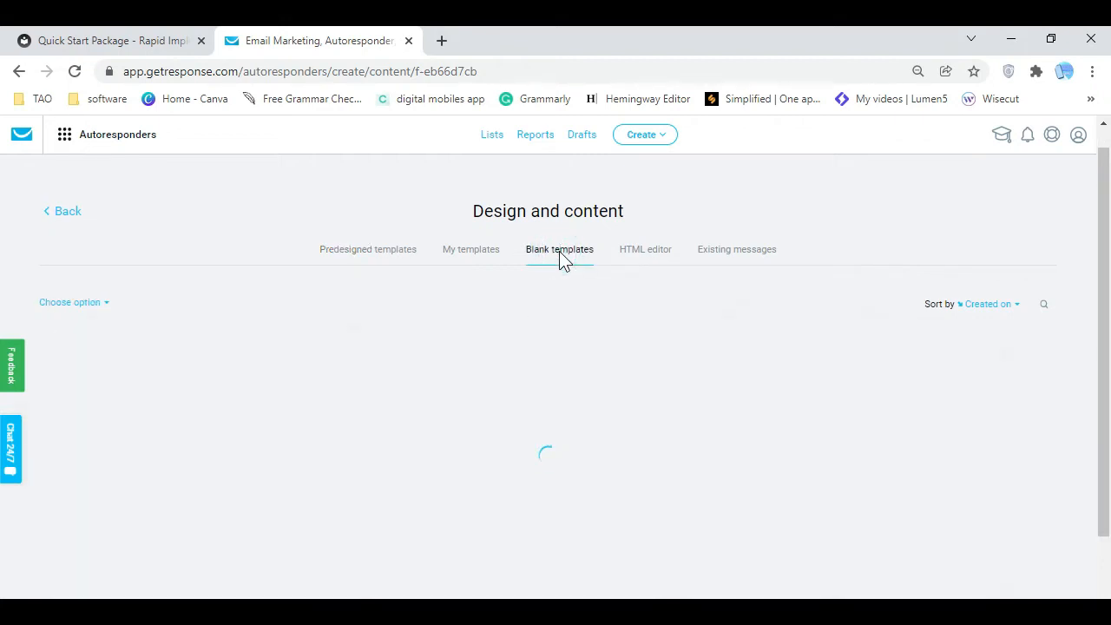
pyautogui.click(146, 41)
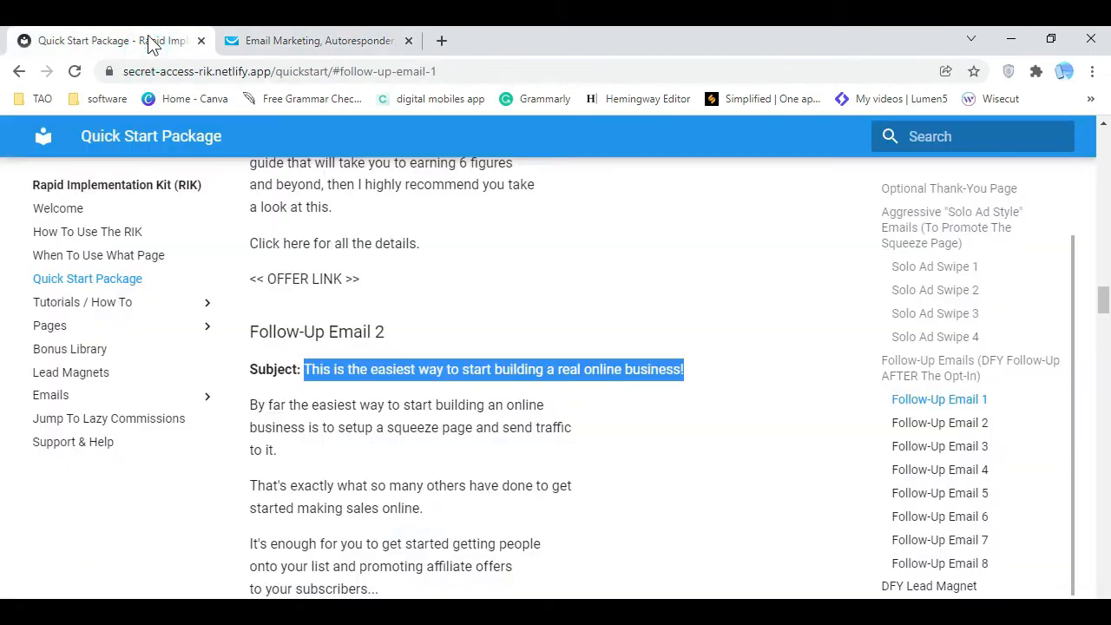
pyautogui.click(218, 40)
pyautogui.click(130, 39)
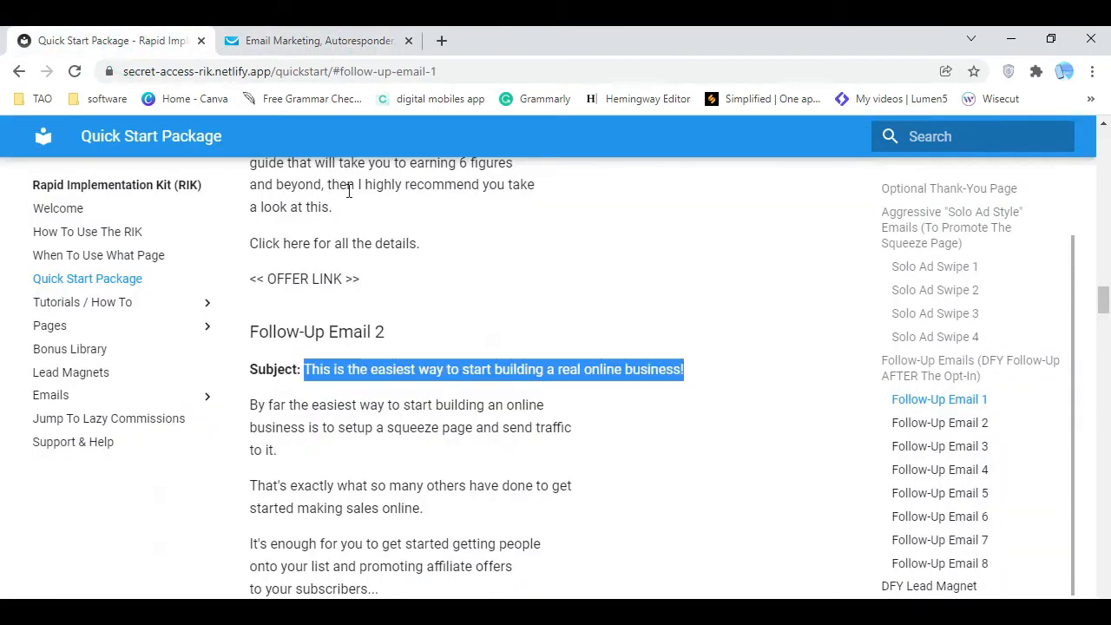
pyautogui.click(652, 416)
pyautogui.click(361, 64)
pyautogui.click(374, 50)
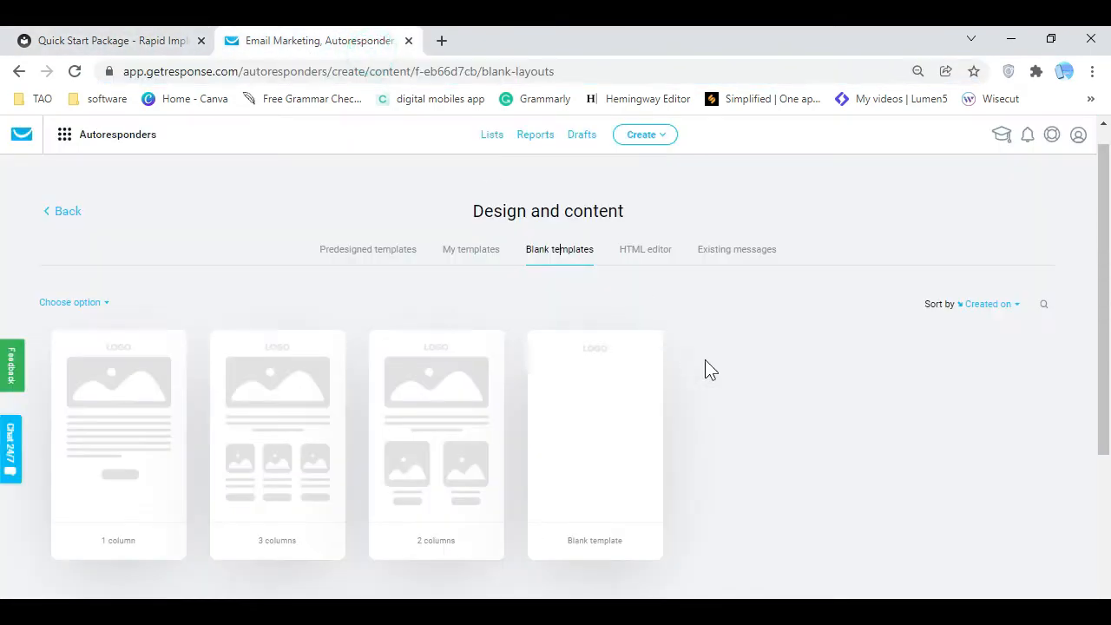
# Start the message from a blank template and add a text block to the empty section below the logo
pyautogui.scroll(-1, 510, 458)
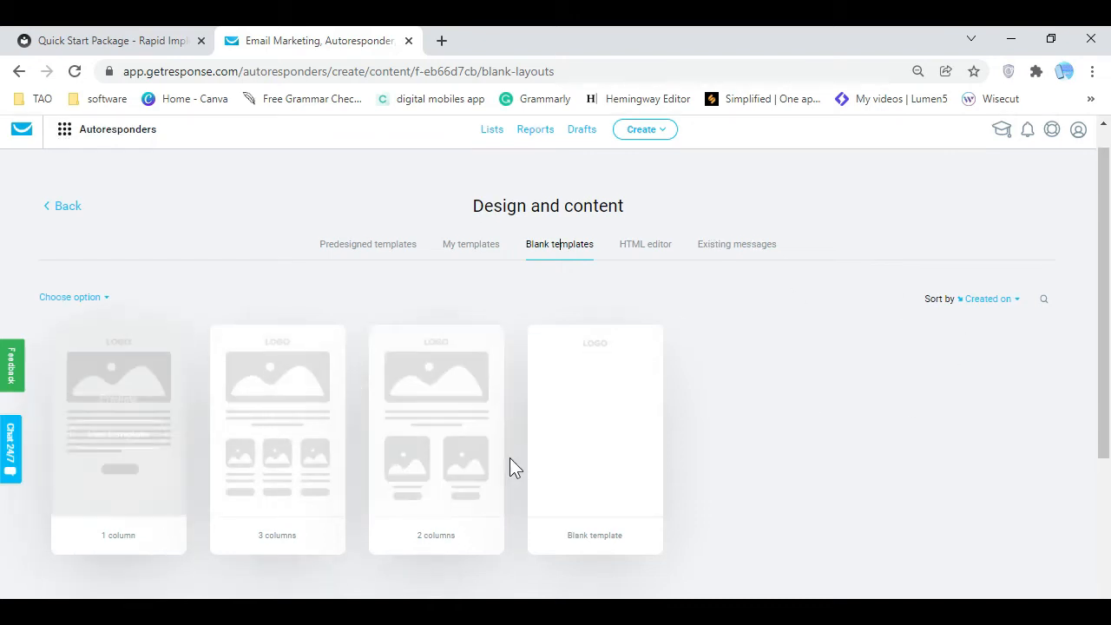
pyautogui.scroll(-3, 509, 459)
pyautogui.click(130, 203)
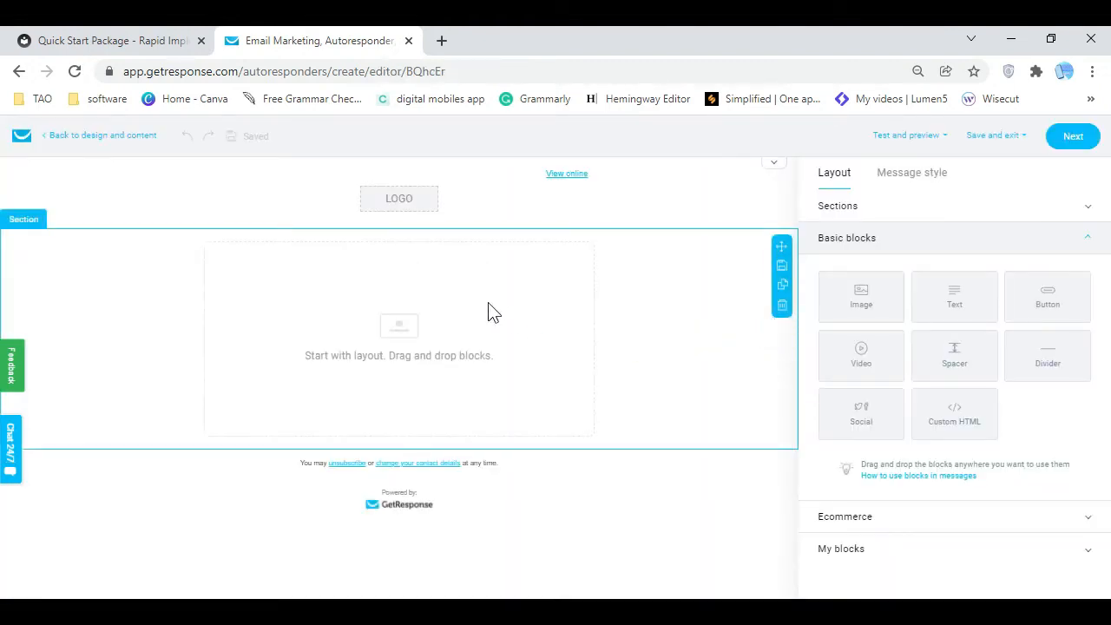
pyautogui.moveTo(941, 303); pyautogui.dragTo(608, 353)
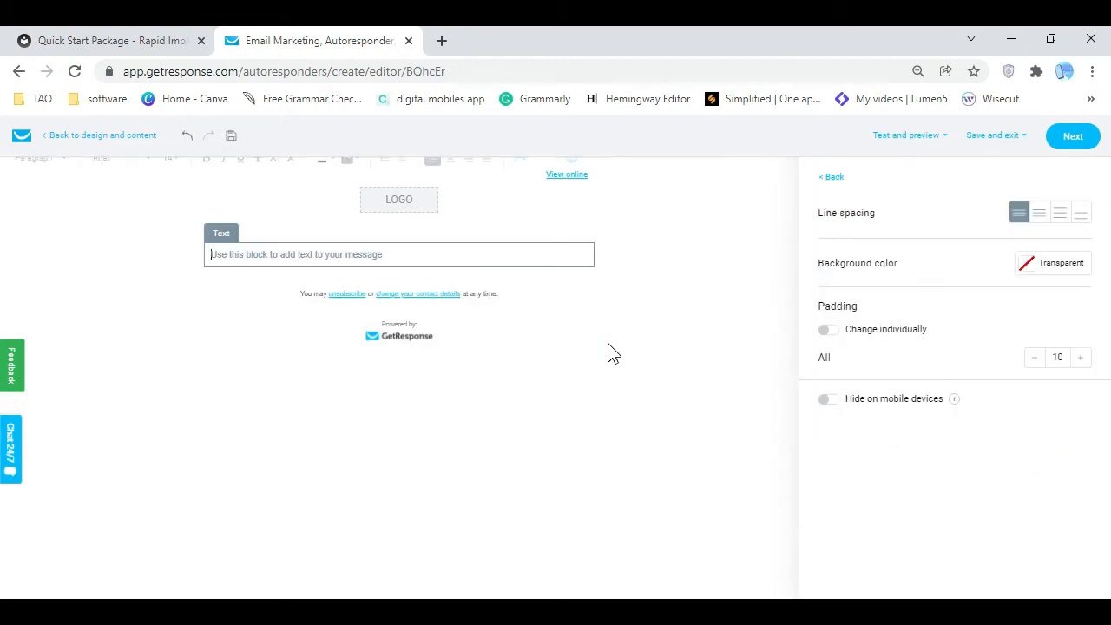
# Copy the full body of Follow-Up Email 2, through the NAME sign-off, from the Quick Start Package page into the text block
pyautogui.click(159, 40)
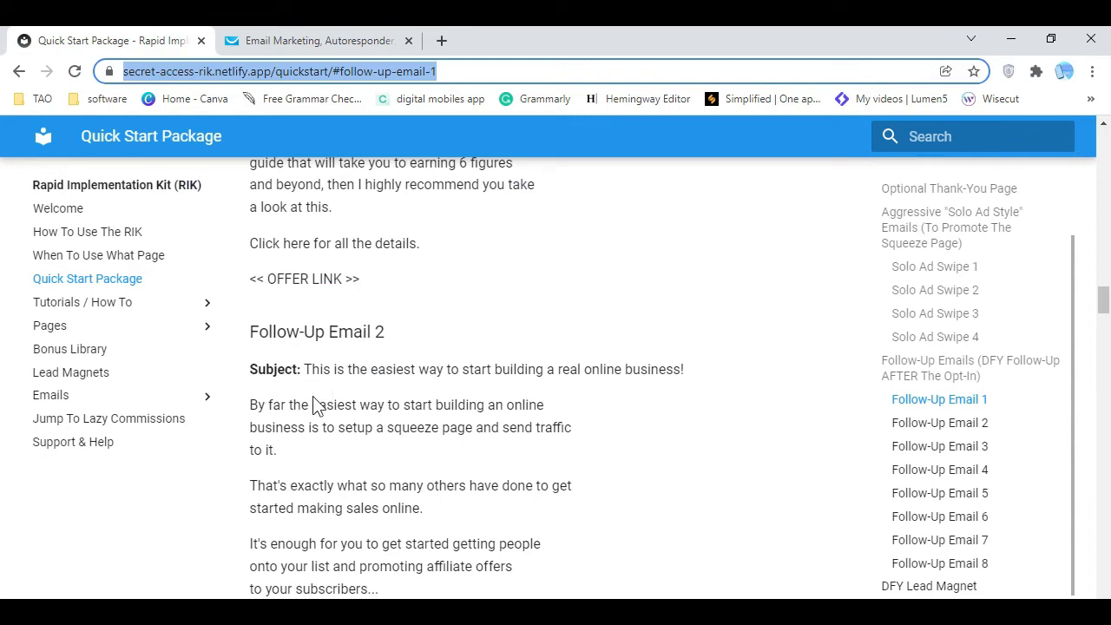
pyautogui.moveTo(254, 404); pyautogui.dragTo(600, 475)
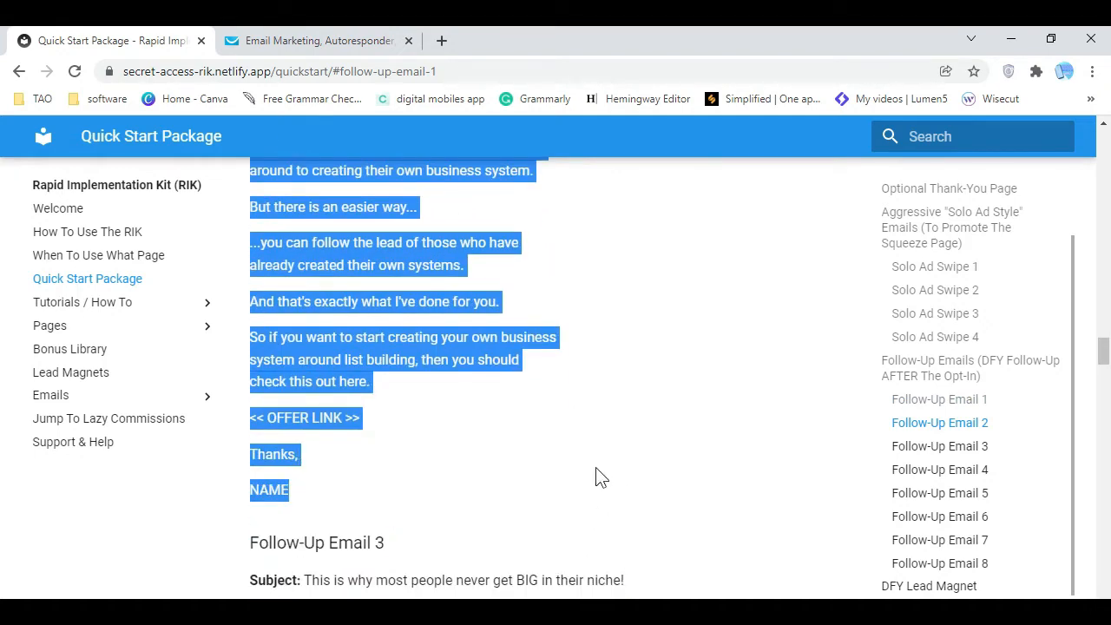
pyautogui.rightClick(433, 303)
pyautogui.click(477, 315)
pyautogui.click(312, 41)
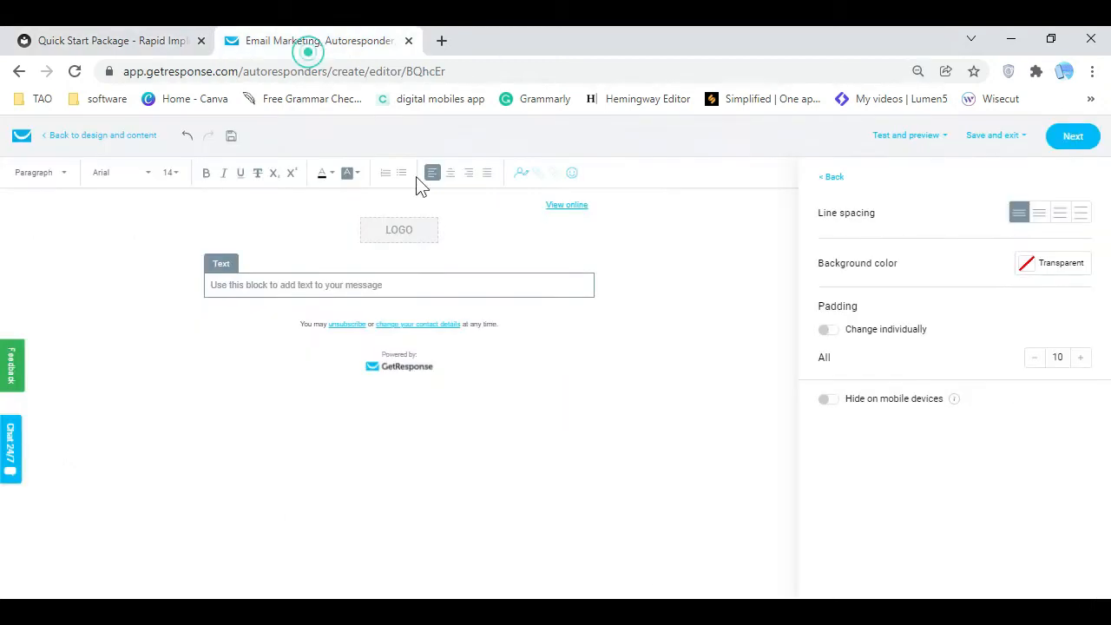
pyautogui.rightClick(343, 282)
pyautogui.click(433, 413)
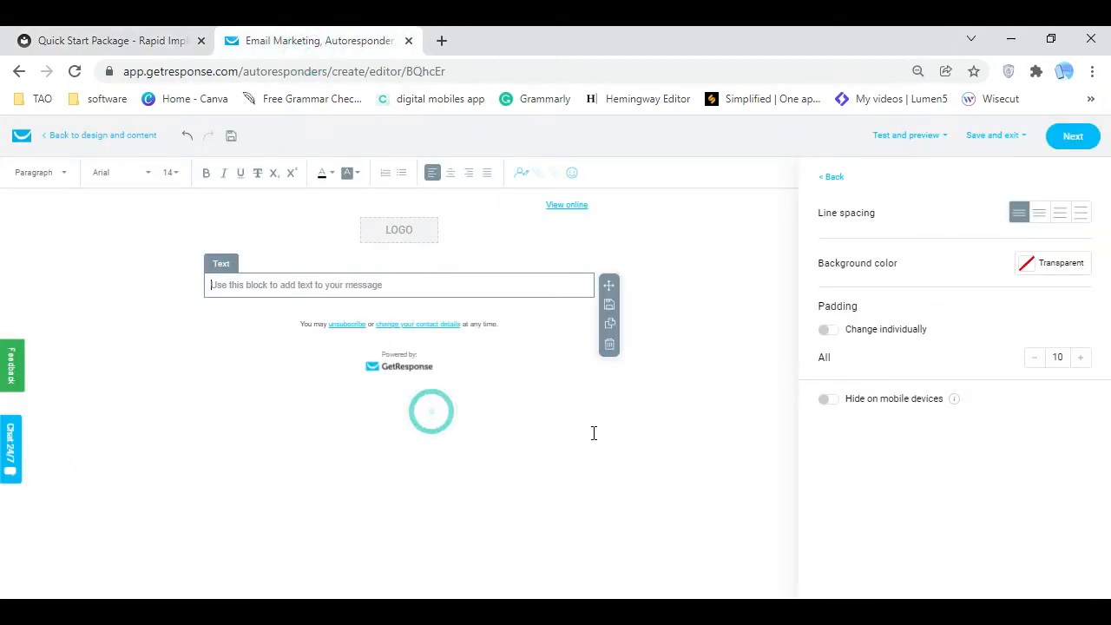
# Insert blank lines after "to it.", "to your subscribers...", "go one step further:" and "creating a system around it." in the email body
pyautogui.scroll(2, 511, 391)
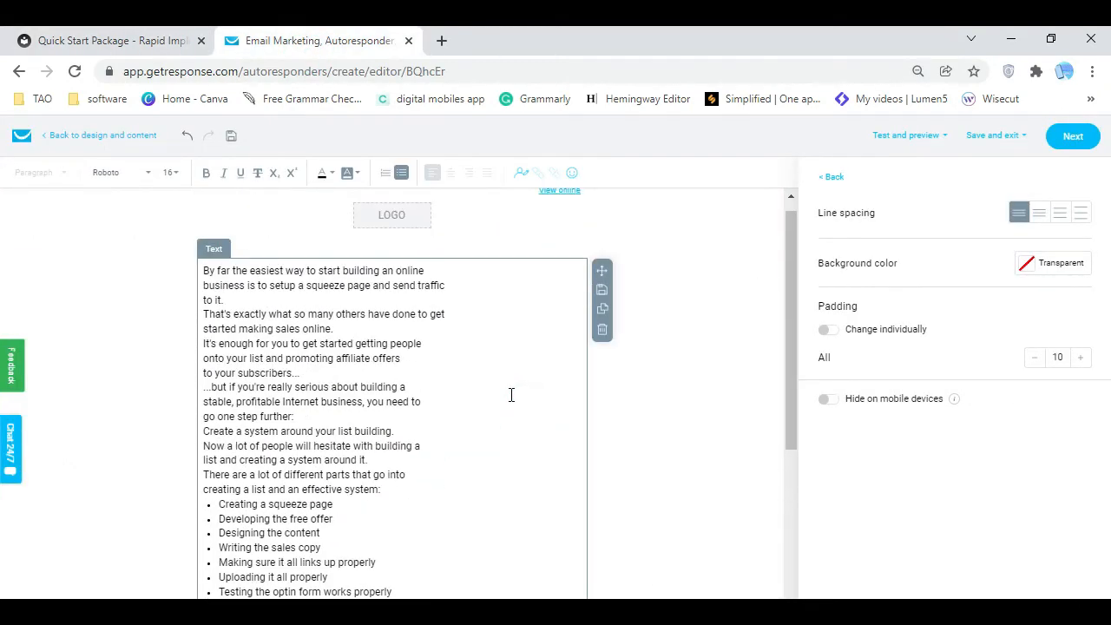
pyautogui.click(257, 301)
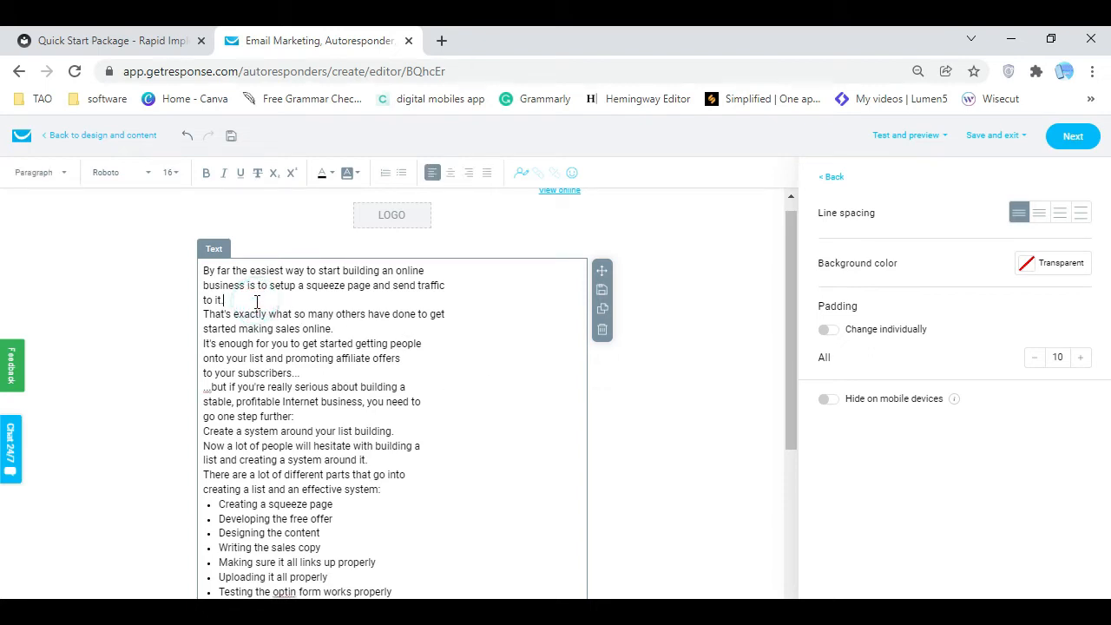
pyautogui.press('Return')
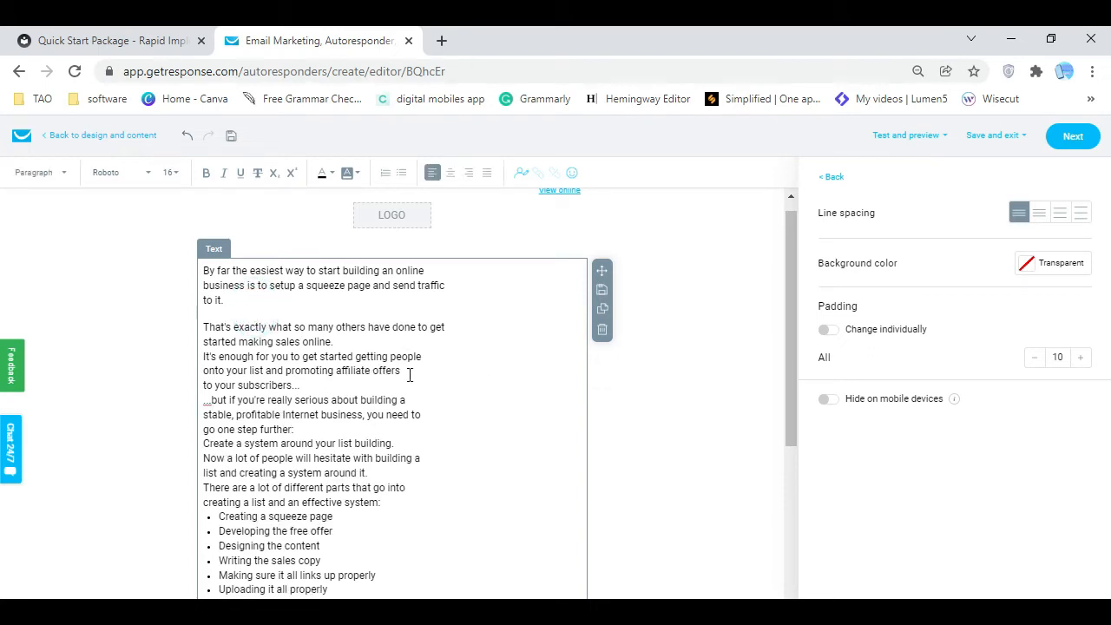
pyautogui.click(322, 384)
pyautogui.press('Return')
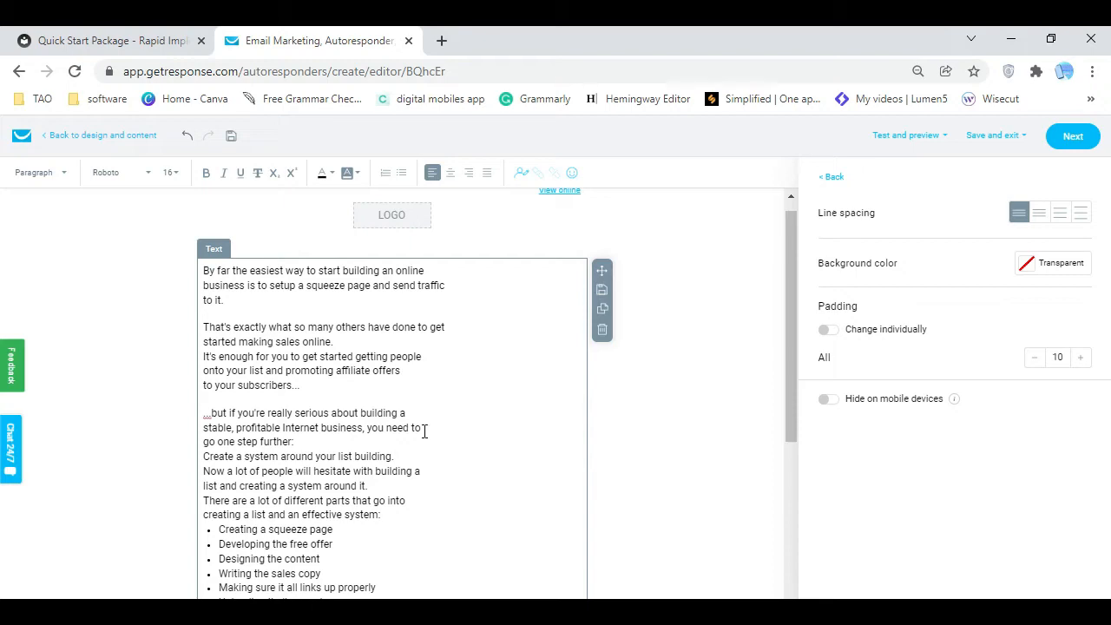
pyautogui.press('Return')
pyautogui.scroll(-2, 443, 505)
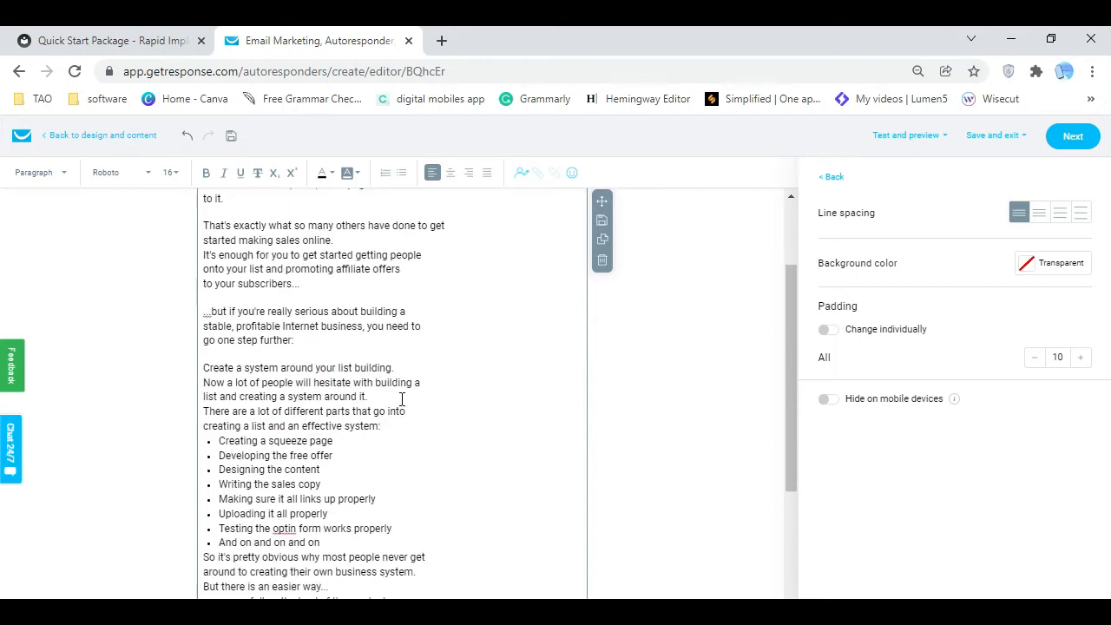
pyautogui.click(387, 324)
pyautogui.press('Return')
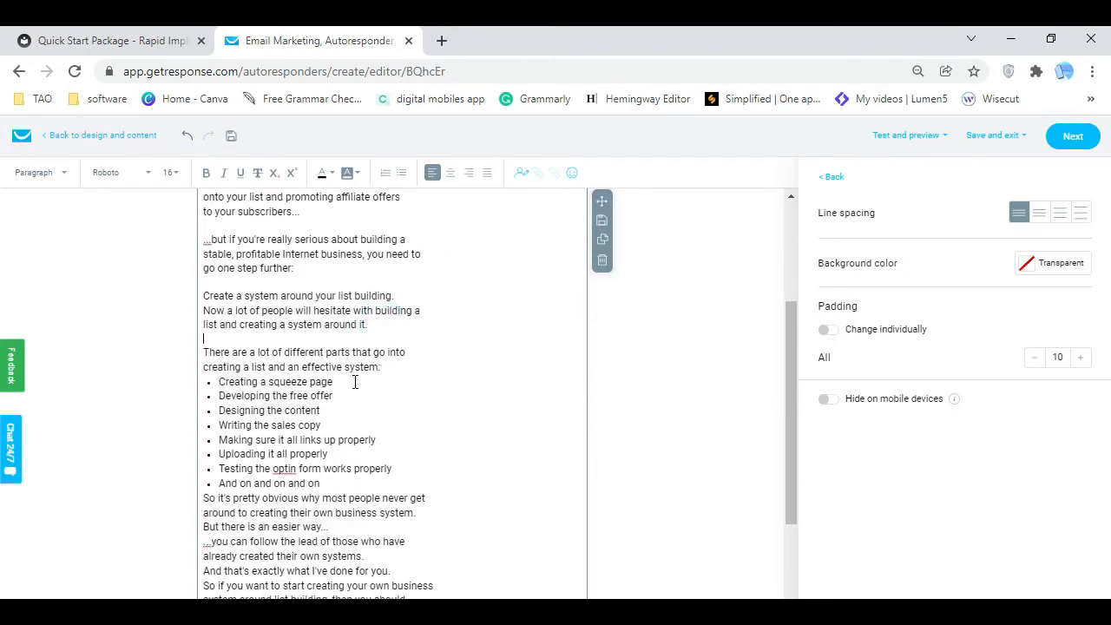
# Add line breaks after the bullet list, "But there is an easier way..." and "already created their own systems."
pyautogui.click(354, 484)
pyautogui.press('Return')
pyautogui.scroll(-2, 426, 474)
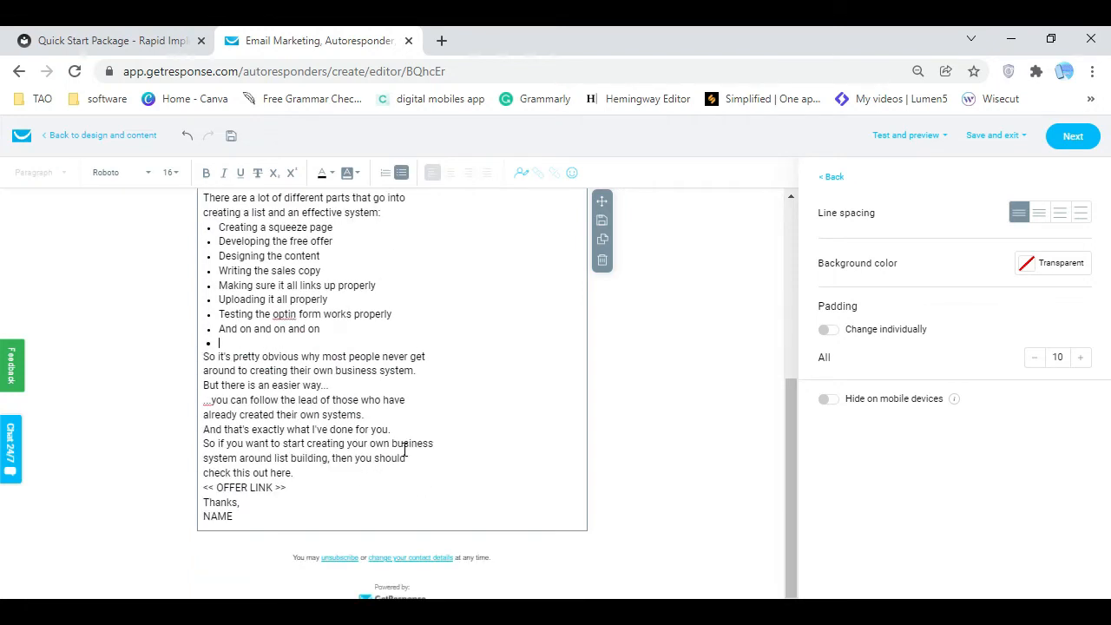
pyautogui.click(339, 380)
pyautogui.press('Return')
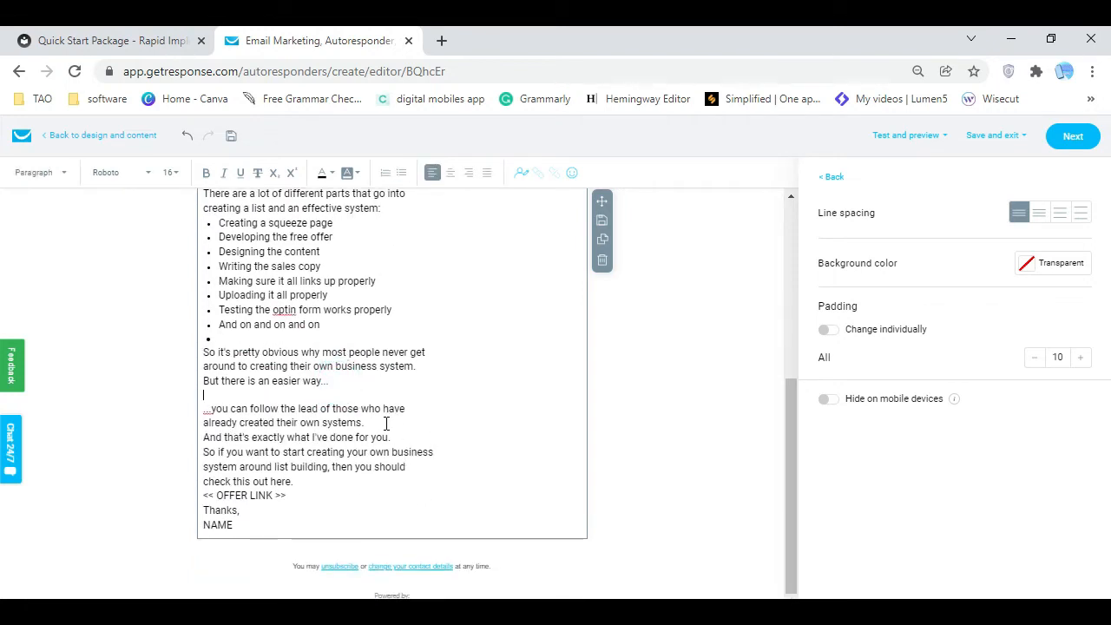
pyautogui.press('Return')
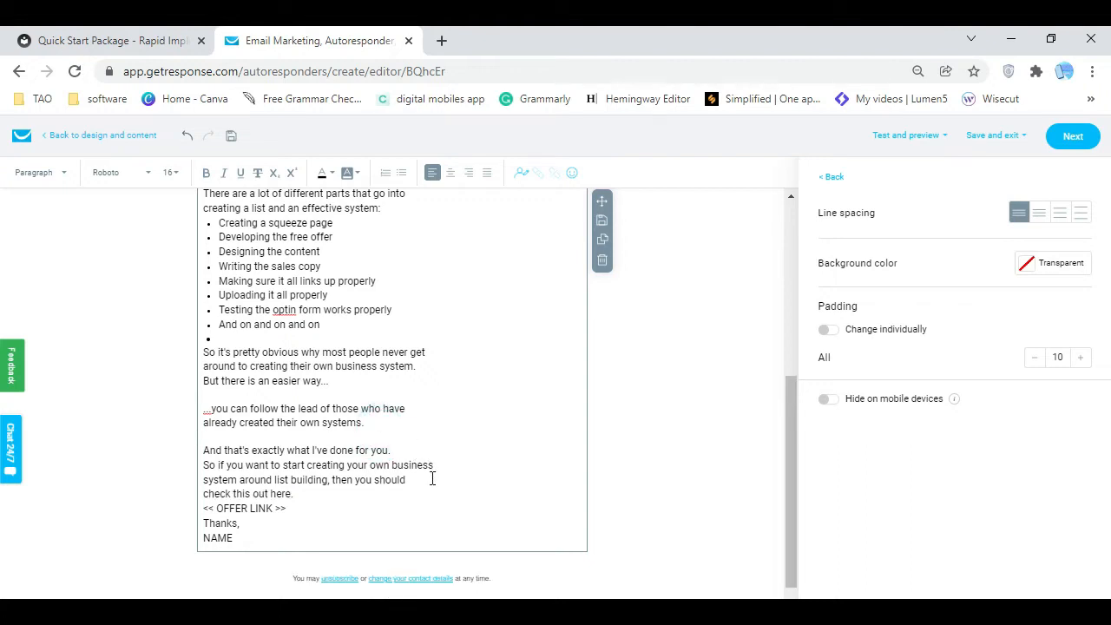
# Separate the closing lines with blank lines after "check this out here.", "<< OFFER LINK >>" and "Thanks,"
pyautogui.click(306, 493)
pyautogui.press('Return')
pyautogui.click(308, 520)
pyautogui.press('Return')
pyautogui.click(274, 547)
pyautogui.press('Return')
# Replace the NAME placeholder in the sign-off with the sender's name followed by "- DigitalMobilesApp"
pyautogui.scroll(-2, 276, 543)
pyautogui.moveTo(236, 512); pyautogui.dragTo(198, 513)
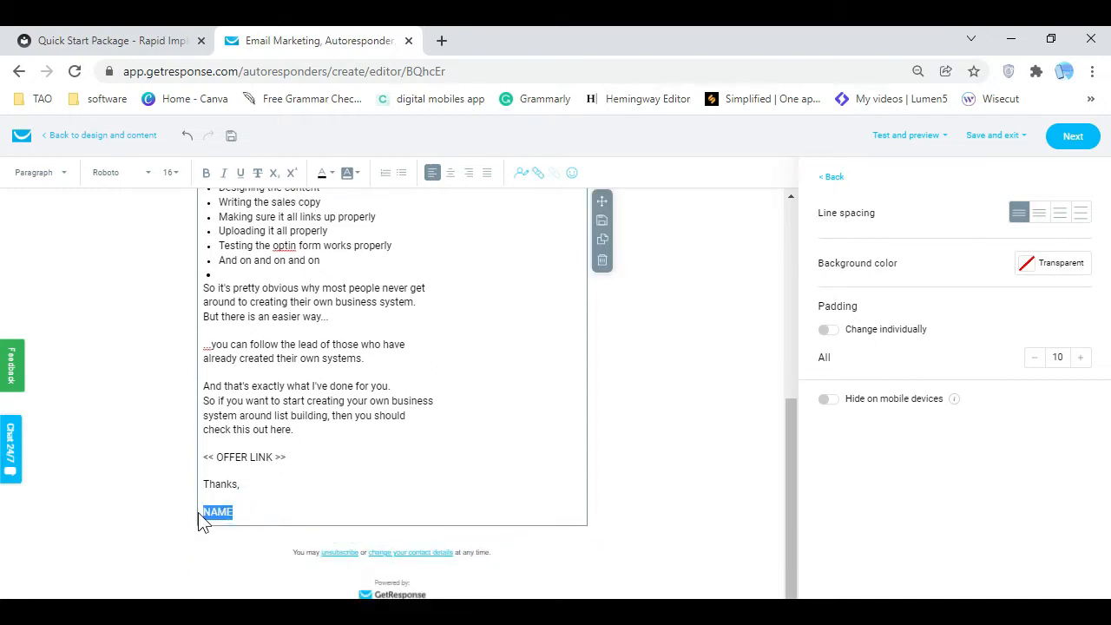
pyautogui.write('Vinz V. - DigitalMobilesApp')
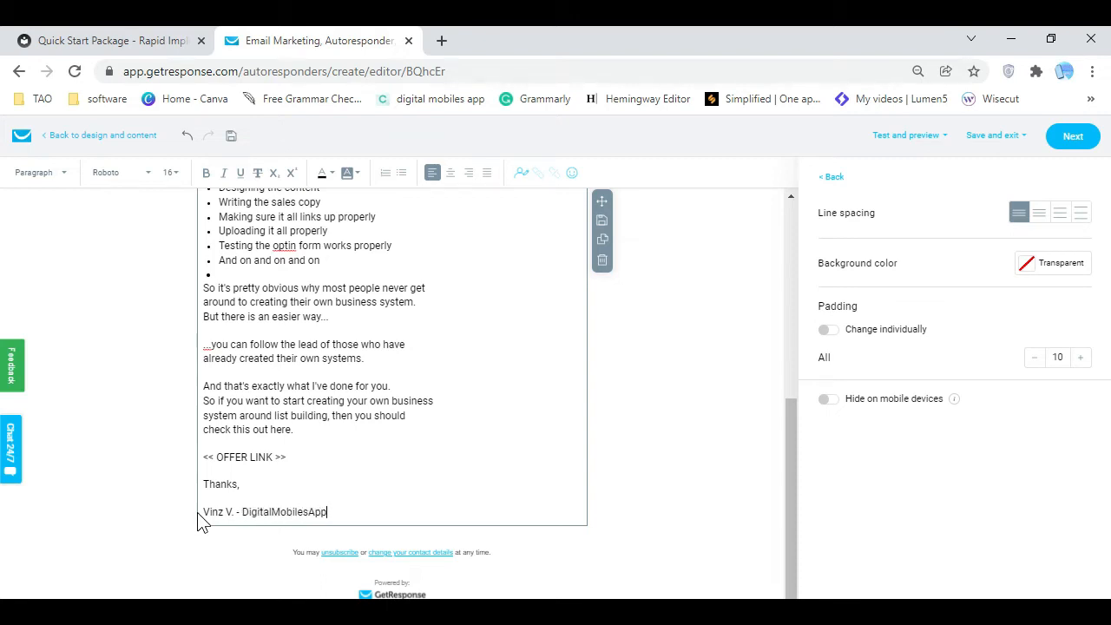
pyautogui.click(669, 431)
# Fill the logo placeholder in the email header with the apple-touch-icon image from the stored files
pyautogui.scroll(3, 477, 427)
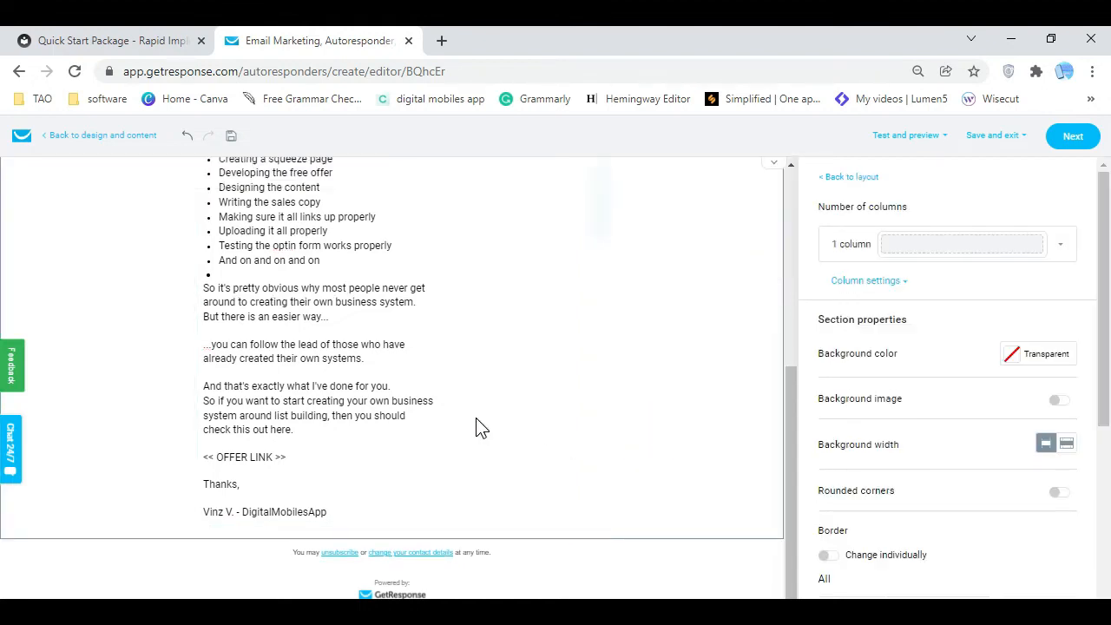
pyautogui.scroll(5, 469, 421)
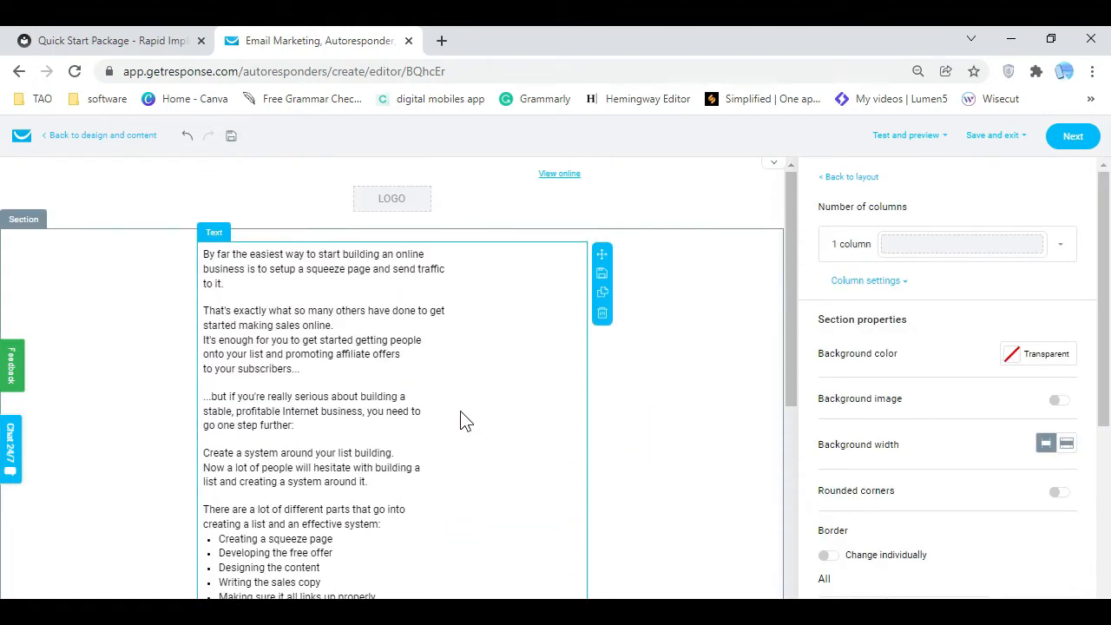
pyautogui.click(389, 183)
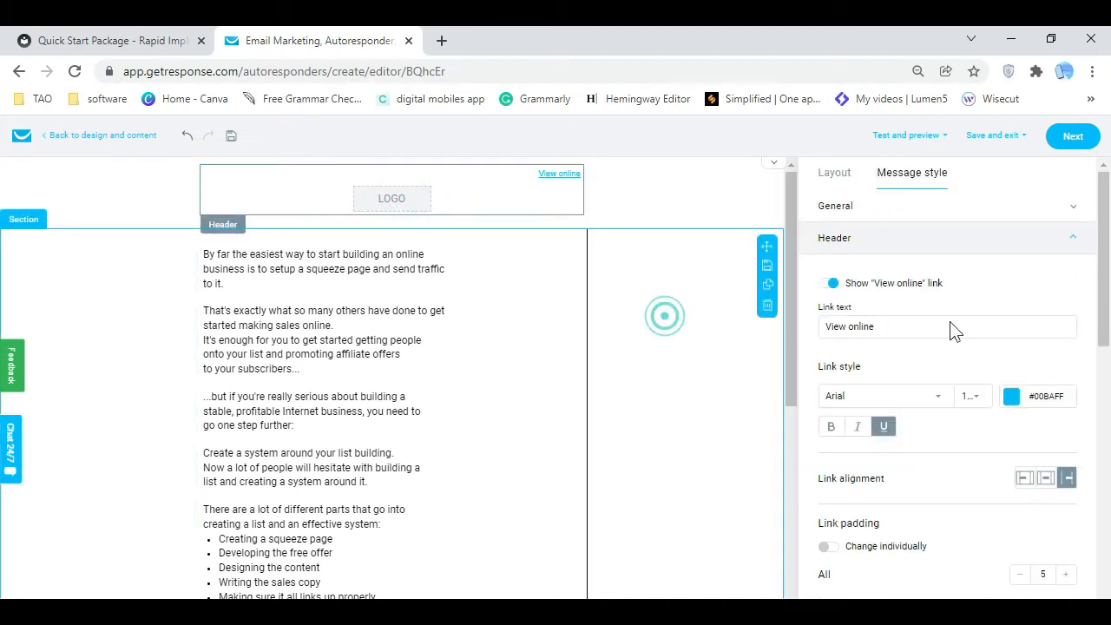
pyautogui.click(665, 314)
pyautogui.click(503, 183)
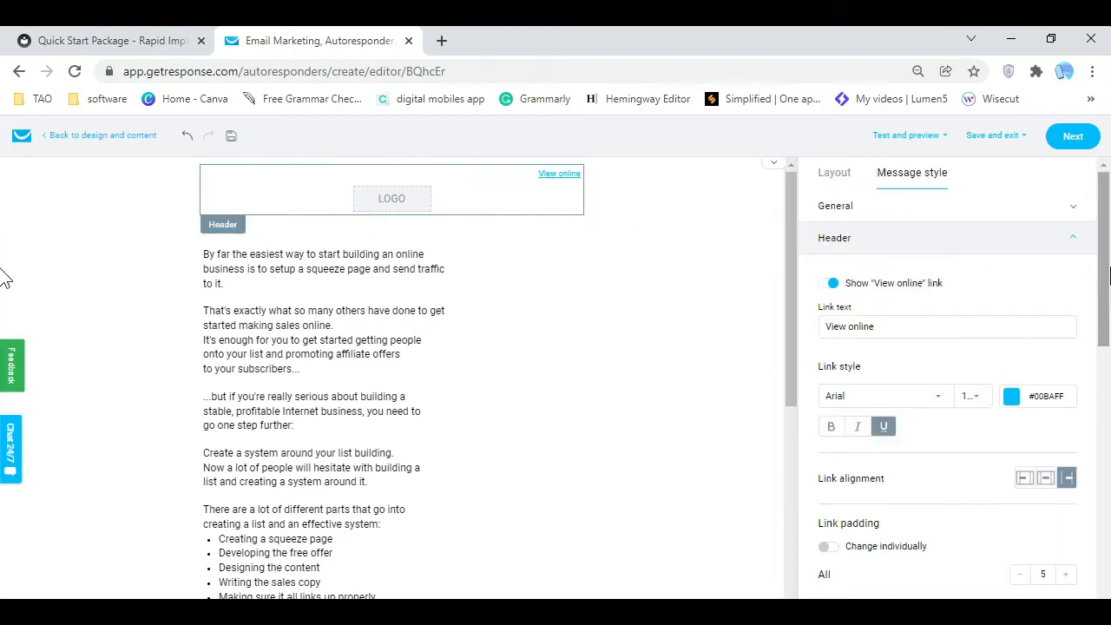
pyautogui.moveTo(1105, 314); pyautogui.dragTo(1105, 449)
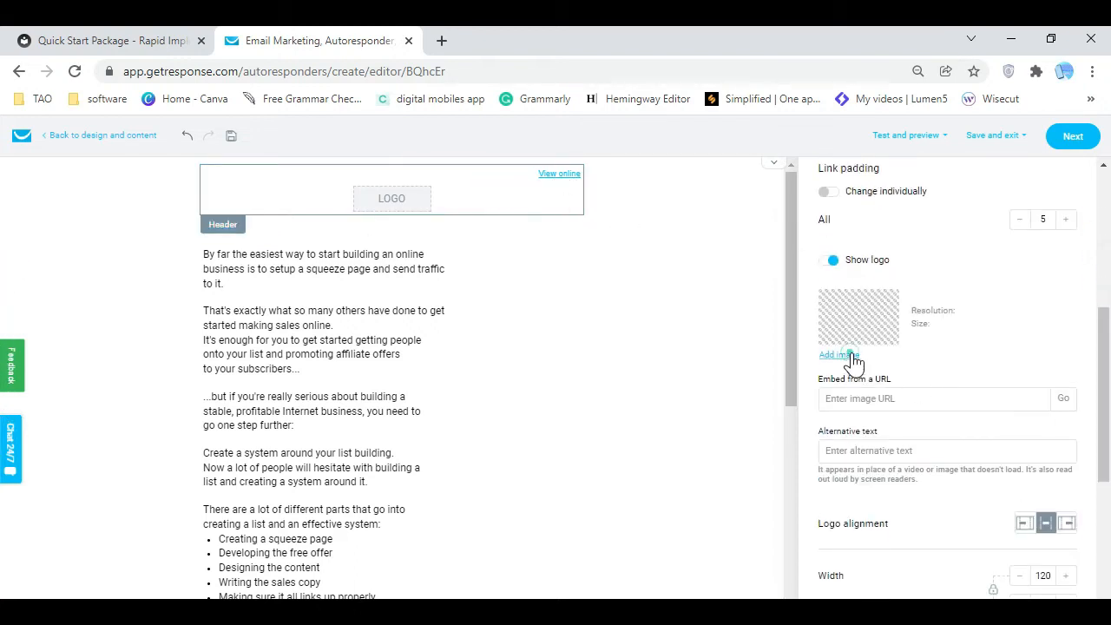
pyautogui.click(839, 355)
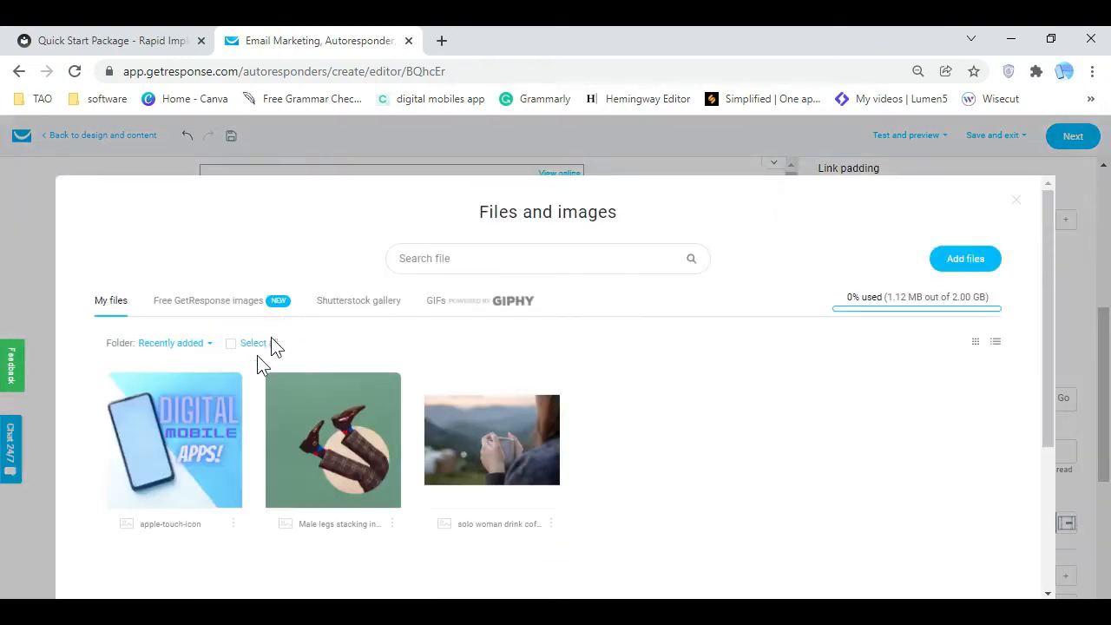
pyautogui.click(216, 415)
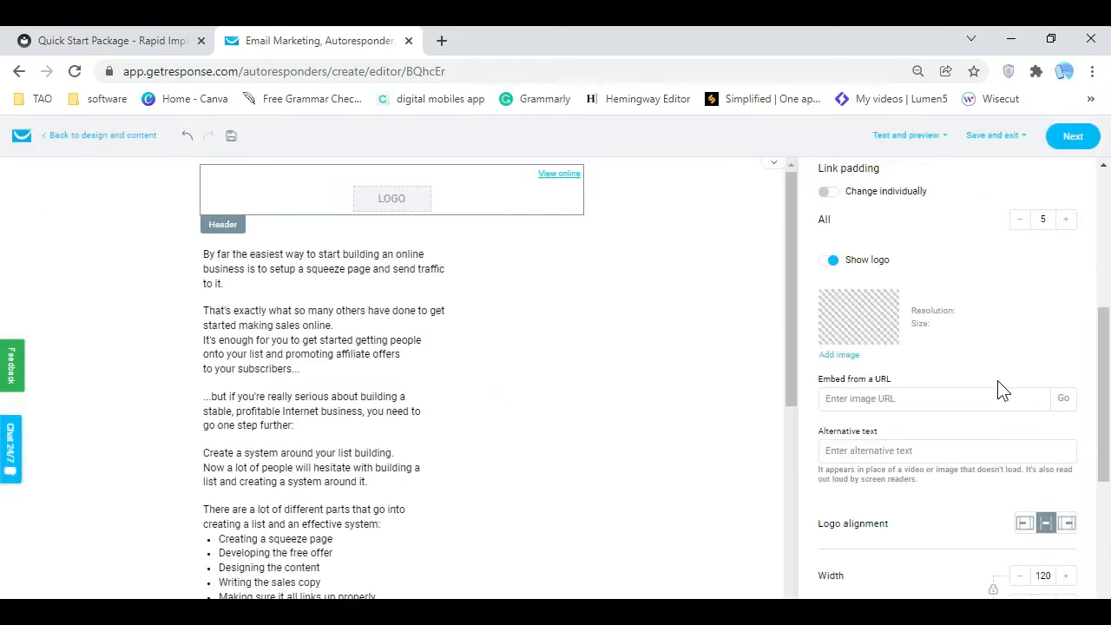
# Reduce the header logo to 100 by 100 and align it to the left
pyautogui.click(1032, 526)
pyautogui.click(1031, 525)
pyautogui.click(1031, 525)
pyautogui.click(1032, 525)
pyautogui.click(1031, 525)
pyautogui.click(1031, 526)
pyautogui.click(1032, 526)
pyautogui.click(1032, 525)
pyautogui.click(1032, 525)
pyautogui.click(1031, 526)
pyautogui.click(1031, 525)
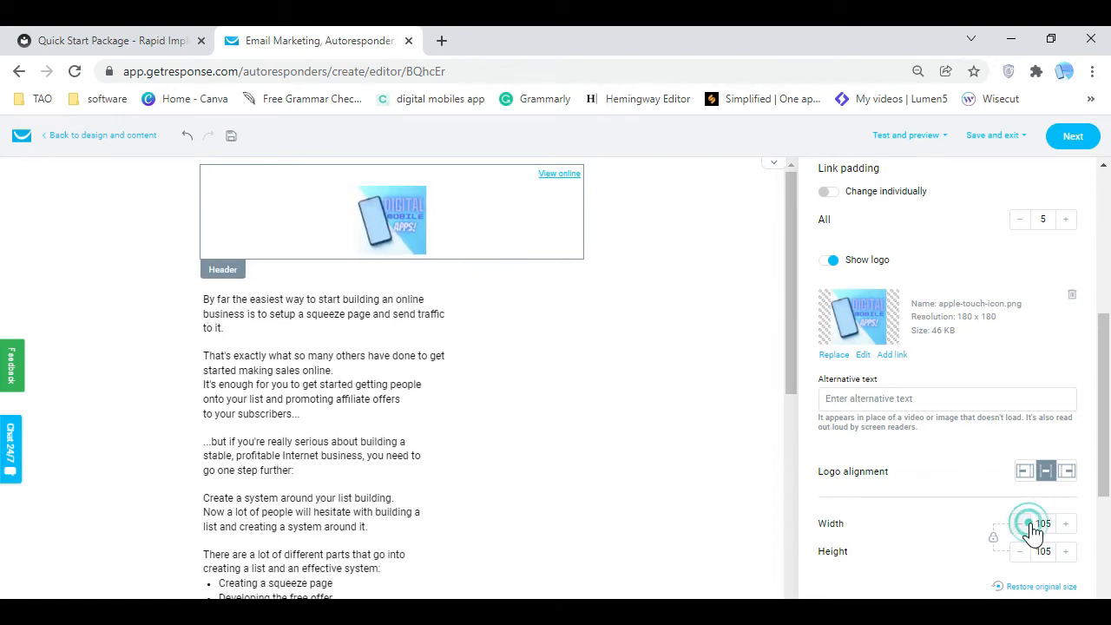
pyautogui.click(1032, 525)
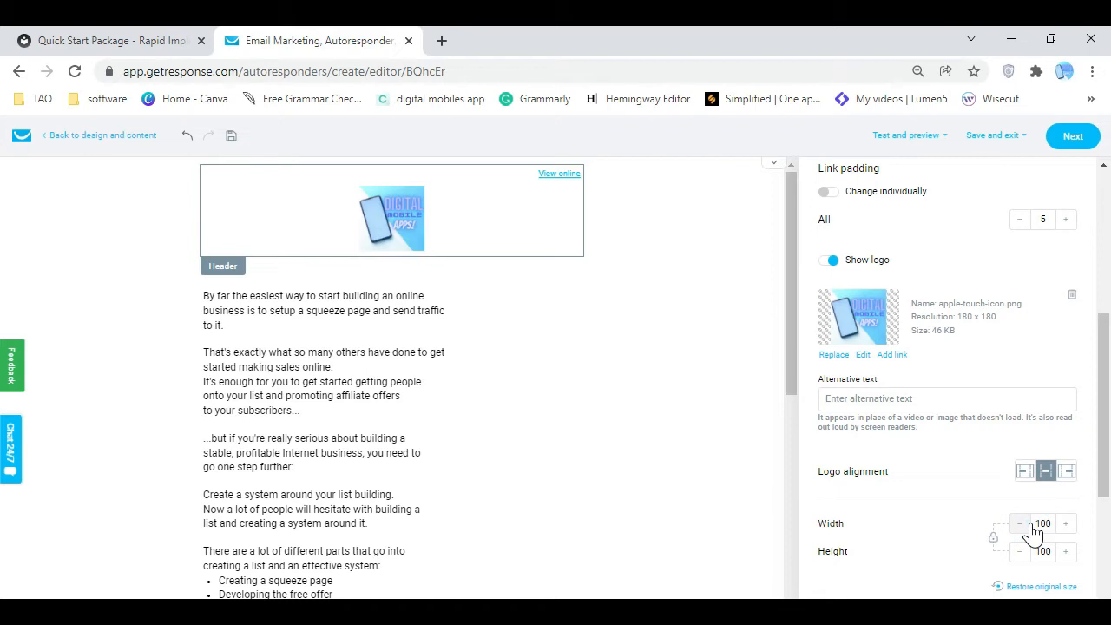
pyautogui.click(1025, 471)
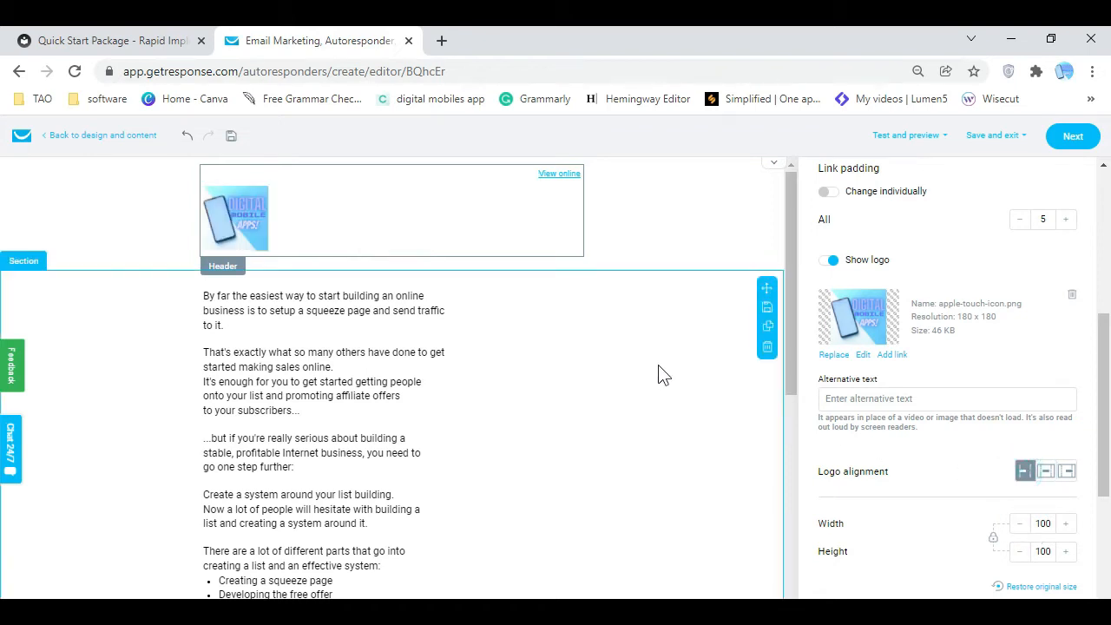
pyautogui.click(670, 223)
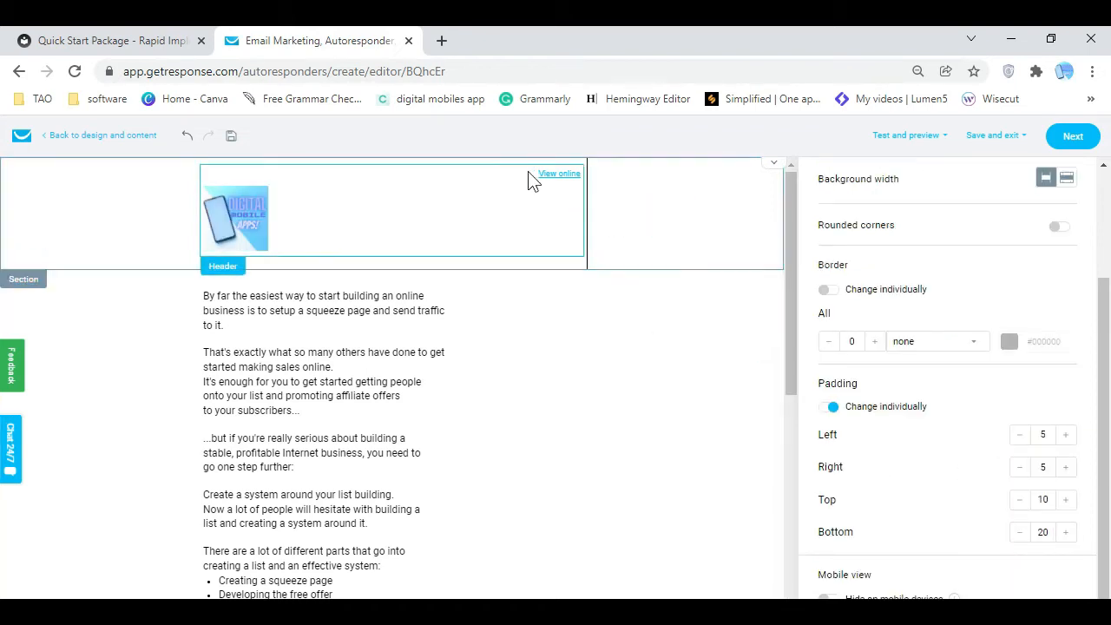
pyautogui.click(548, 174)
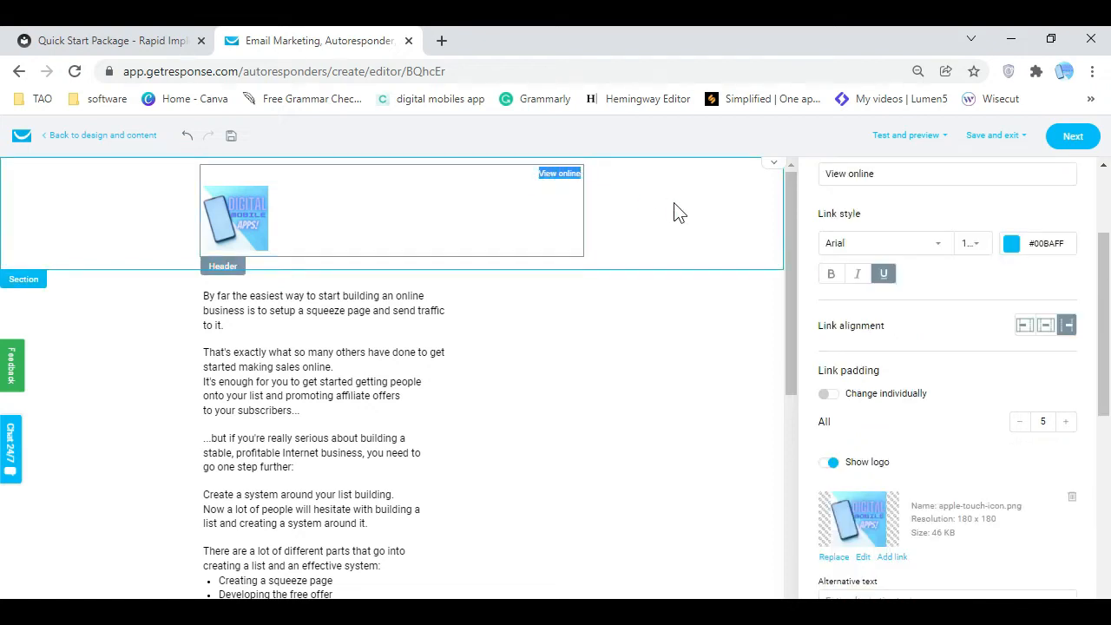
pyautogui.click(554, 205)
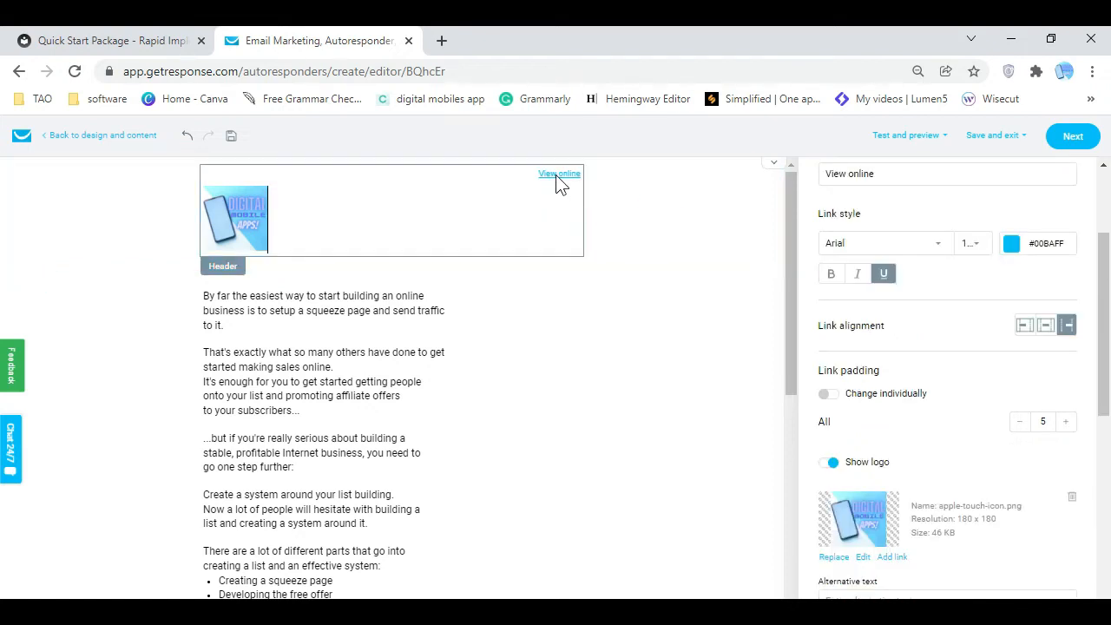
pyautogui.click(646, 217)
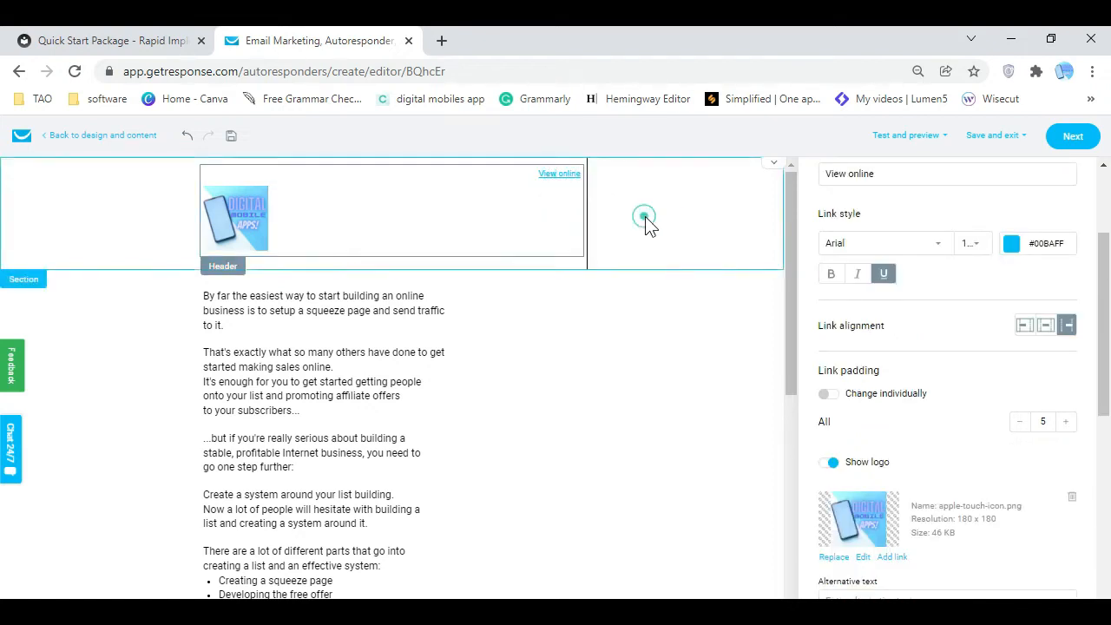
pyautogui.click(684, 411)
# Enlarge the header logo to 110 by 110
pyautogui.click(326, 232)
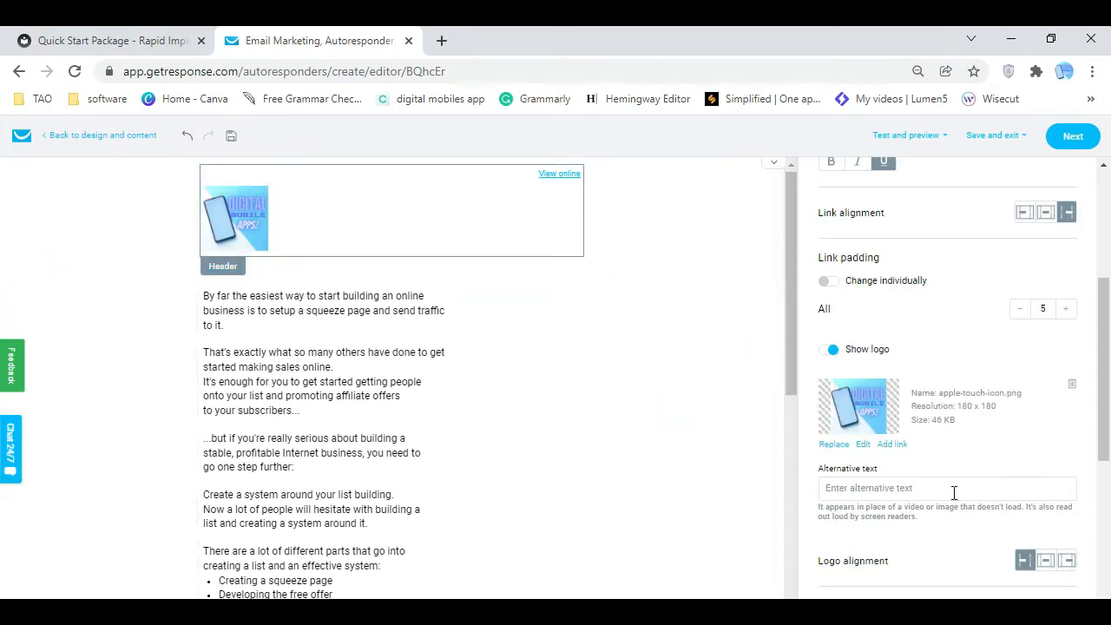
pyautogui.scroll(-3, 954, 493)
pyautogui.click(1066, 354)
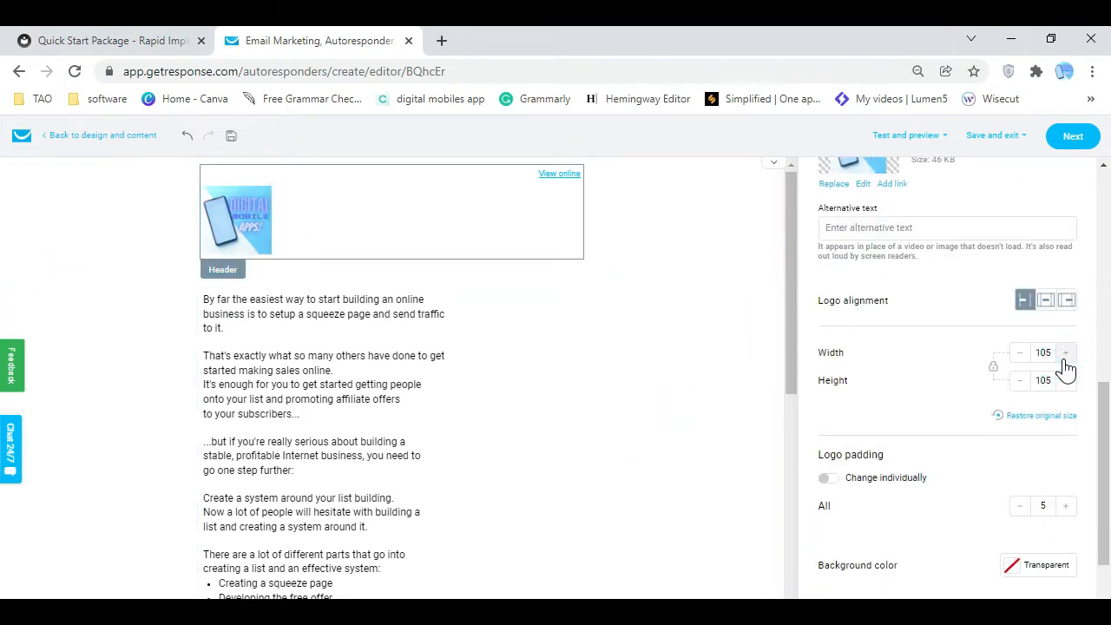
pyautogui.click(1065, 354)
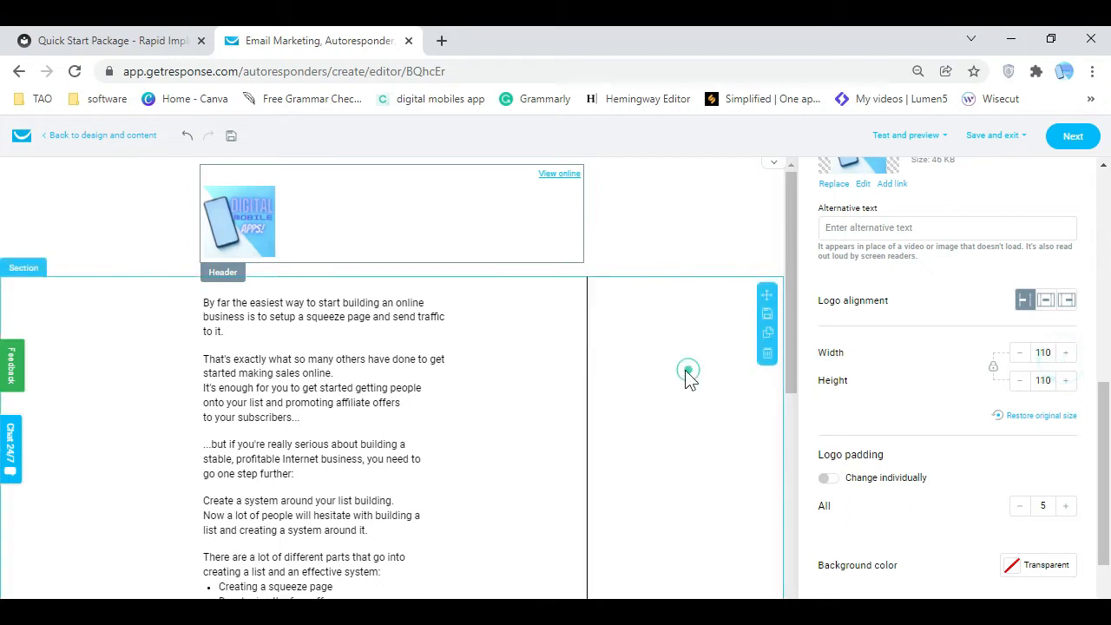
pyautogui.click(690, 377)
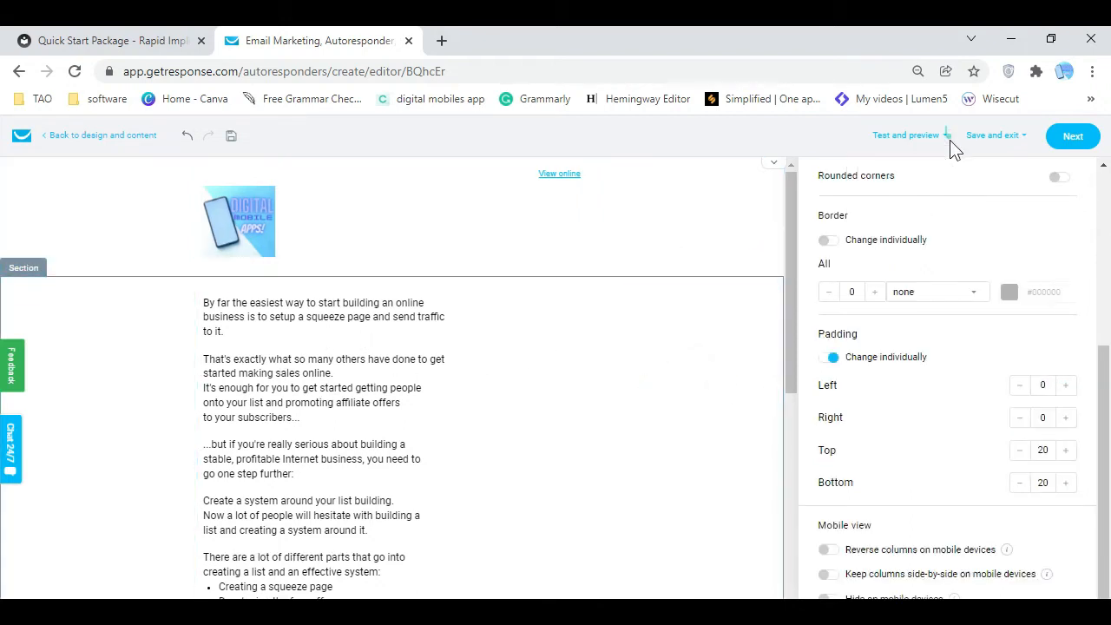
# Try to send a test message of the email
pyautogui.click(922, 137)
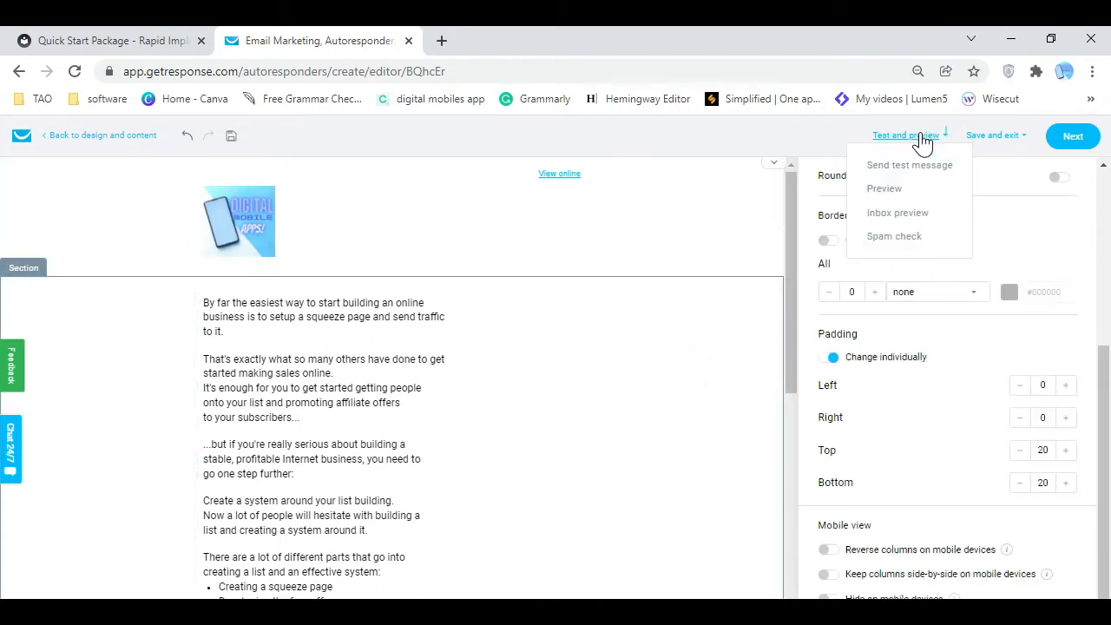
pyautogui.click(901, 174)
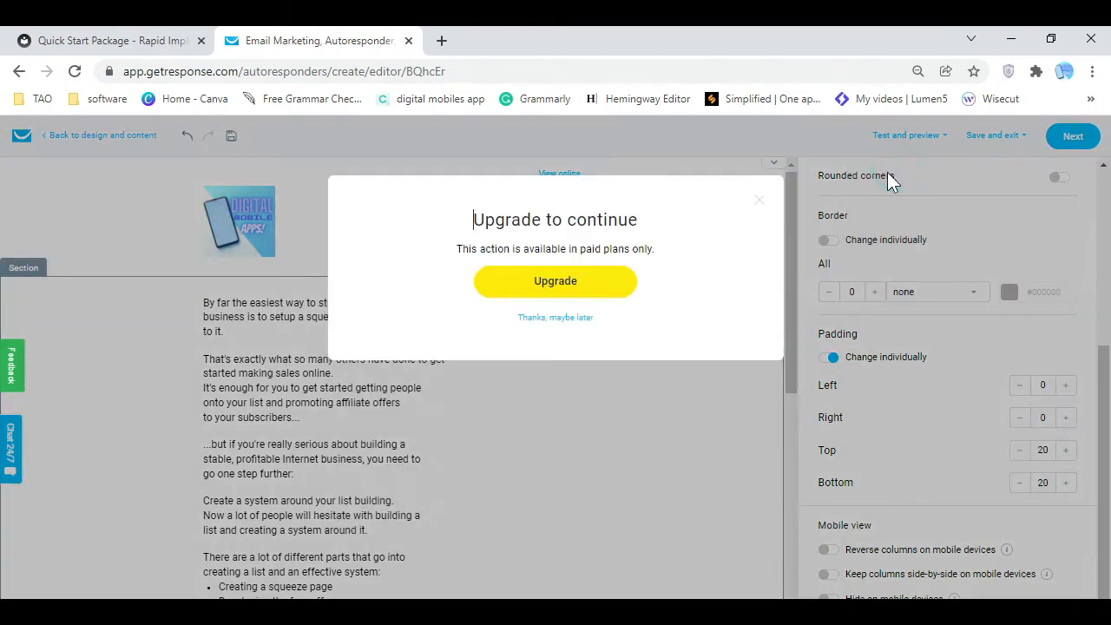
pyautogui.click(760, 198)
# Preview the email in its desktop view and check the logo, paragraph spacing, bullet list and sign-off
pyautogui.click(909, 135)
pyautogui.click(887, 190)
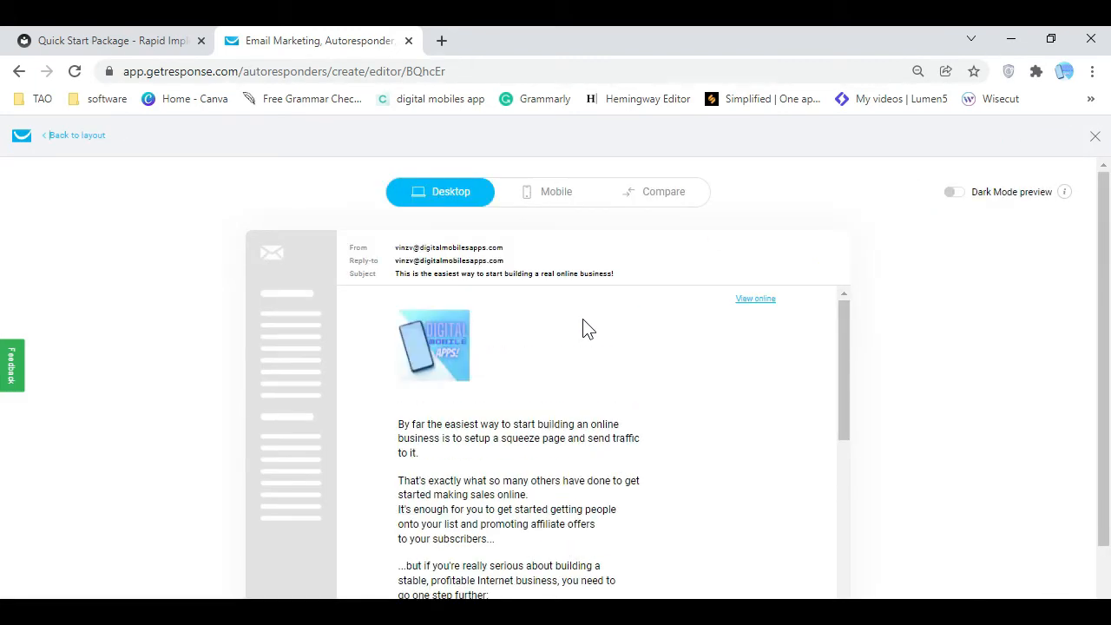
pyautogui.scroll(-2, 586, 330)
pyautogui.scroll(2, 564, 382)
pyautogui.scroll(-6, 563, 382)
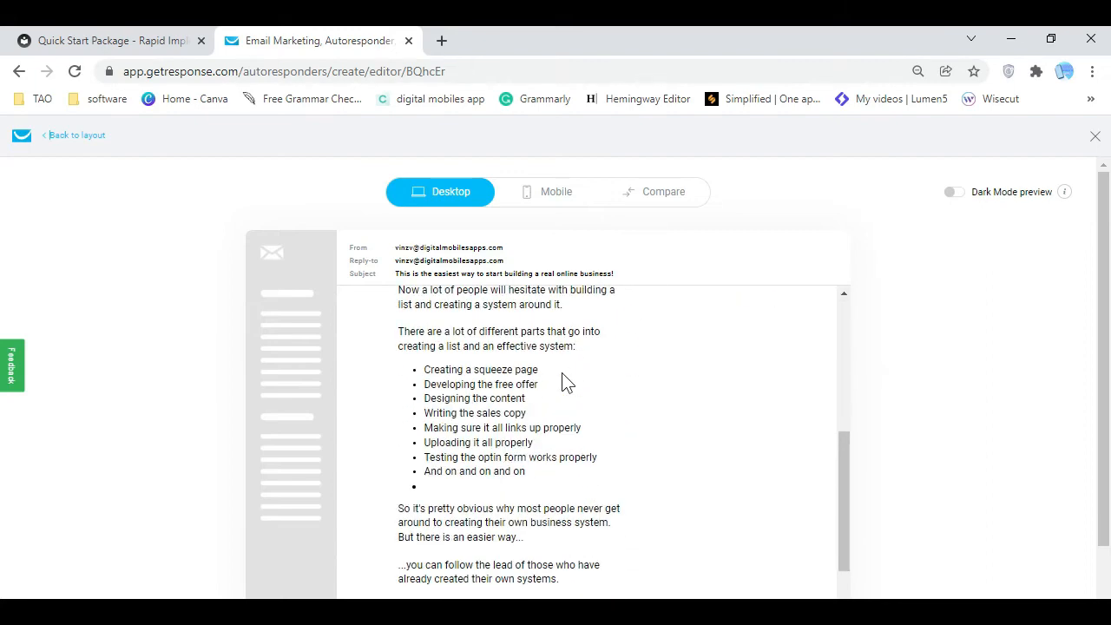
pyautogui.scroll(-1, 564, 382)
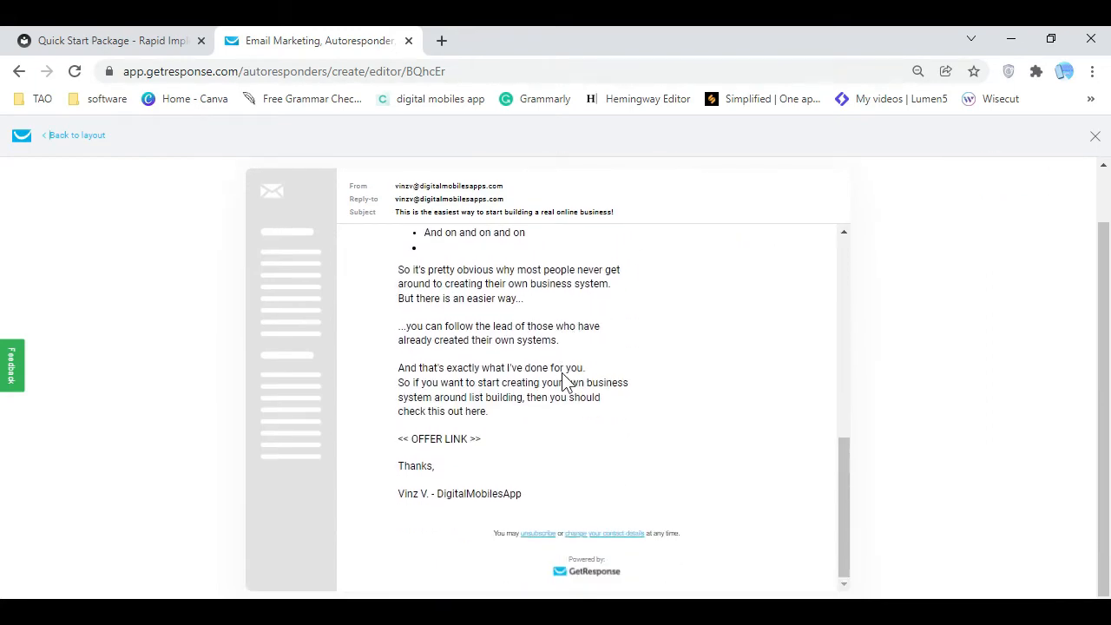
pyautogui.scroll(8, 751, 528)
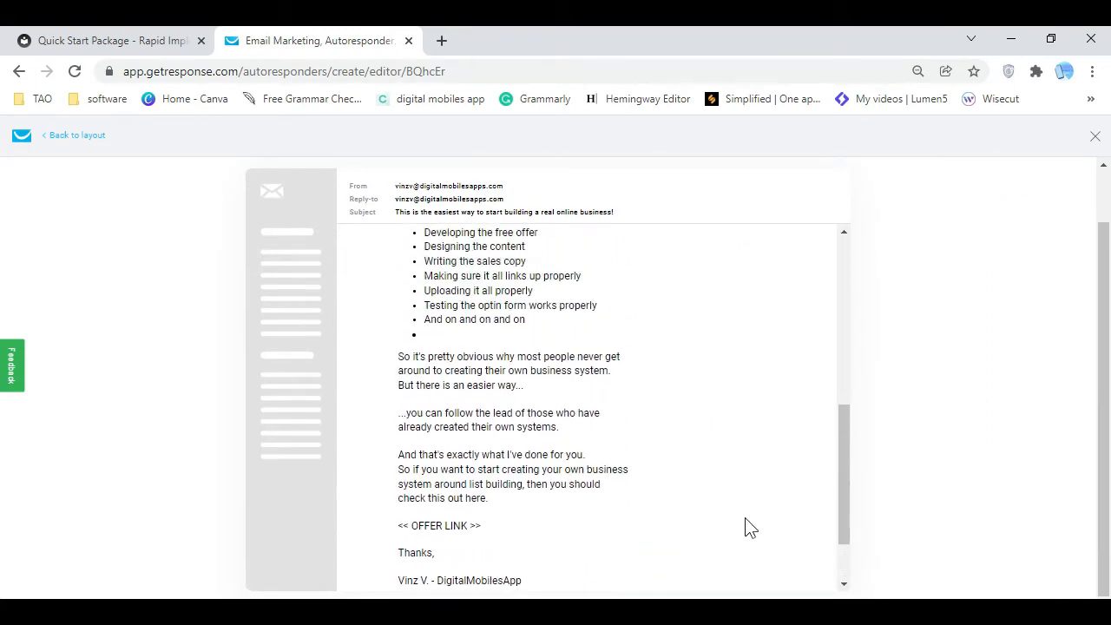
# Finish checking the Follow-Up Email 2 preview, close it, and save the message as a draft, exiting the editor
pyautogui.scroll(3, 751, 528)
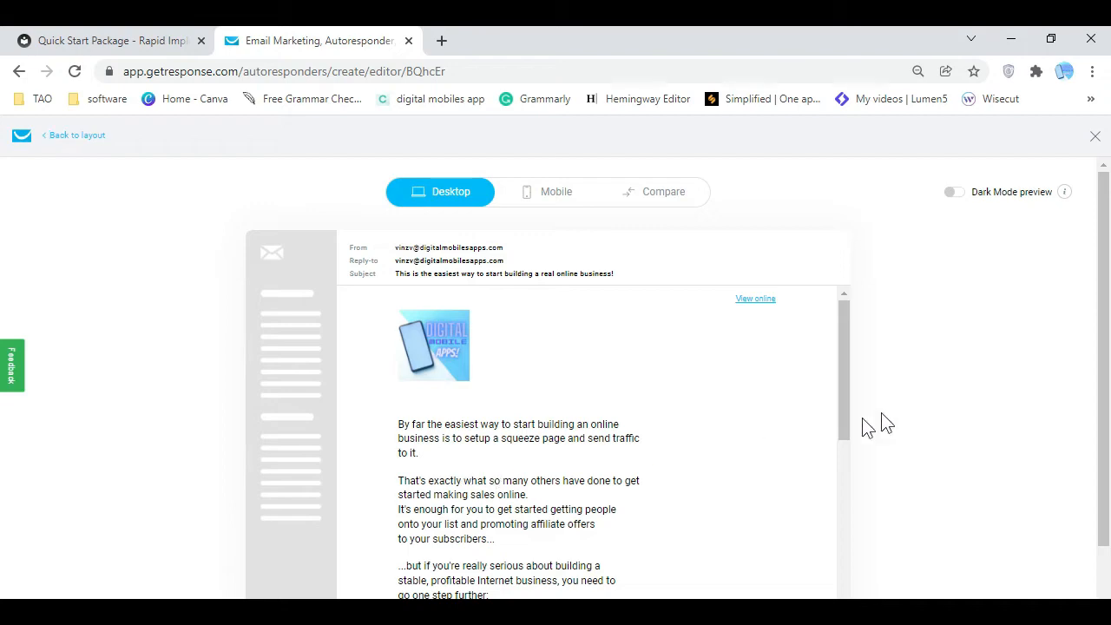
pyautogui.moveTo(846, 356)
pyautogui.mouseDown()
pyautogui.moveTo(861, 519)
pyautogui.moveTo(921, 491)
pyautogui.mouseUp()
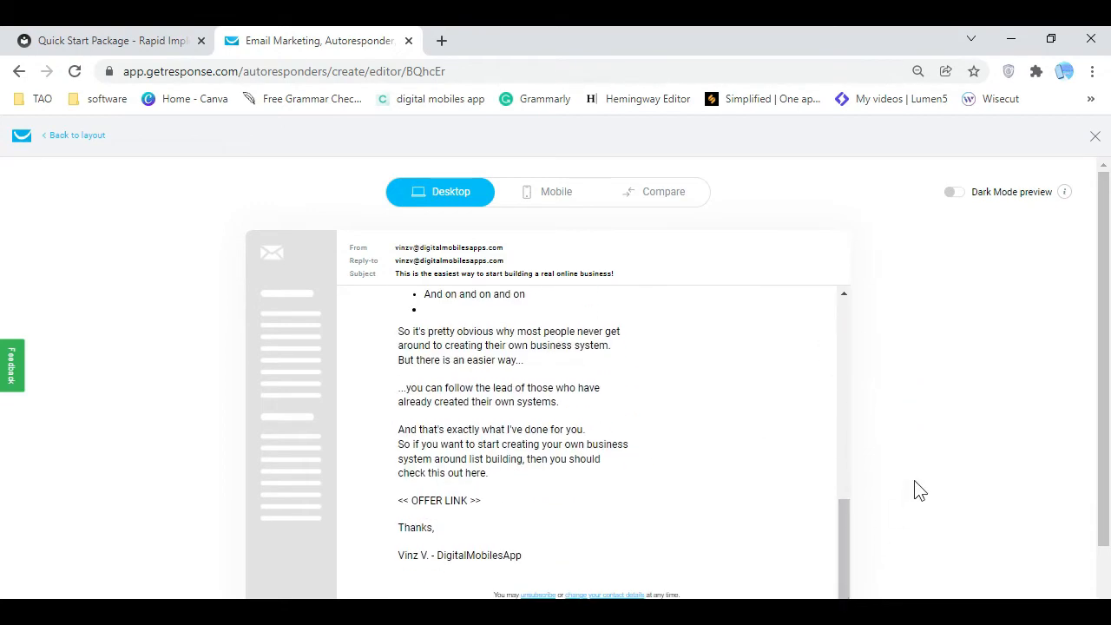
pyautogui.scroll(-1, 697, 443)
pyautogui.moveTo(845, 528); pyautogui.dragTo(981, 368)
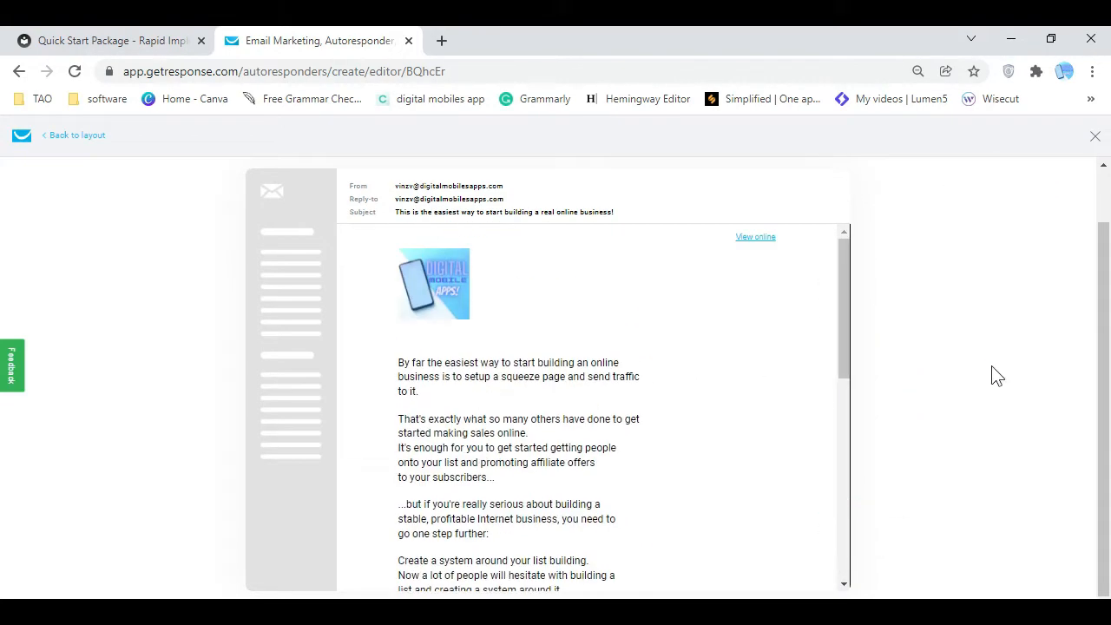
pyautogui.click(1092, 139)
pyautogui.click(1021, 136)
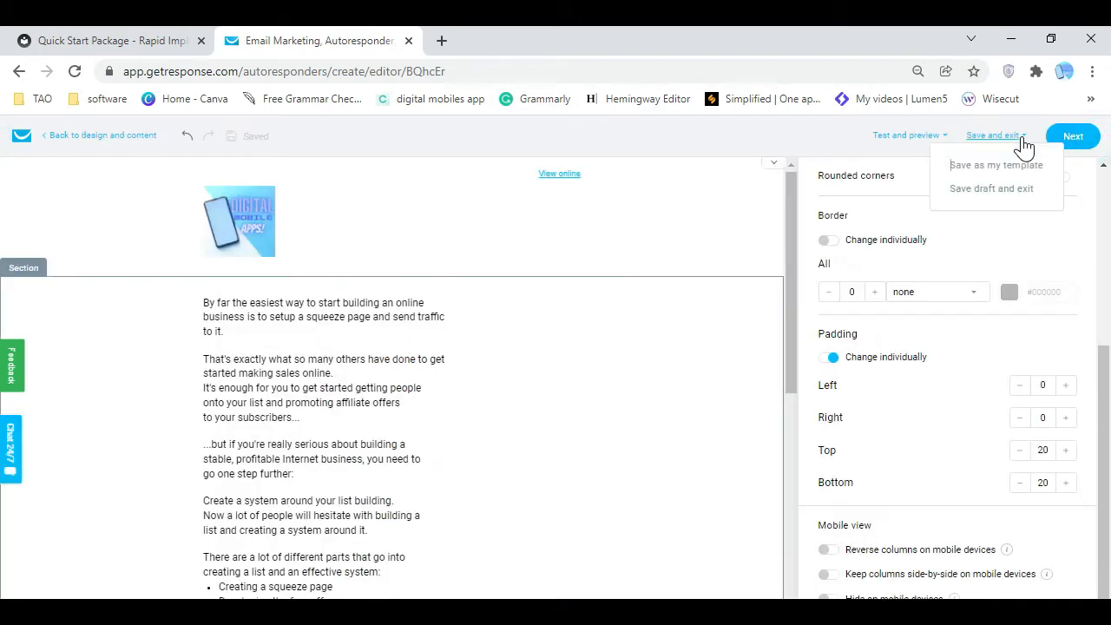
pyautogui.click(999, 189)
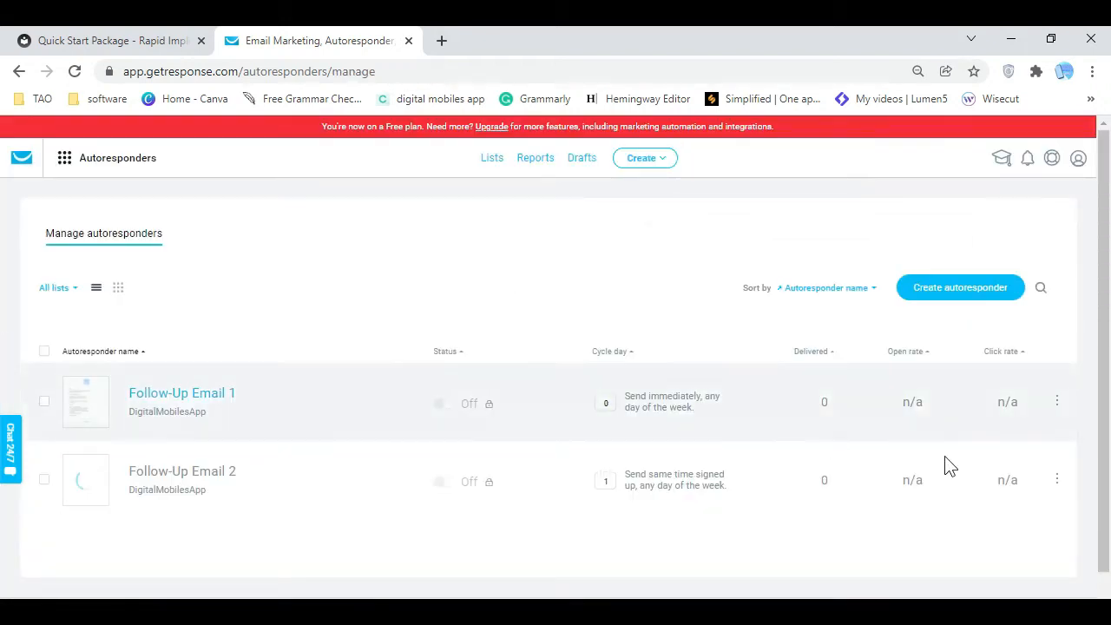
# Open Follow-Up Email 1 for editing and review its schedule, subject line, design and tracking settings
pyautogui.scroll(-1, 608, 538)
pyautogui.click(1058, 368)
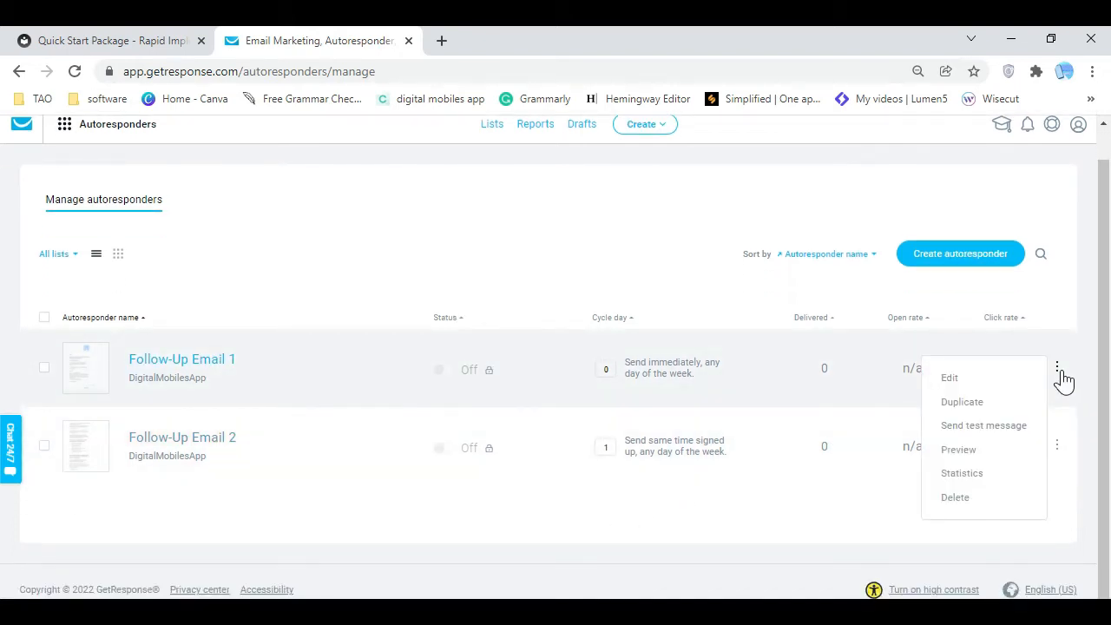
pyautogui.click(949, 378)
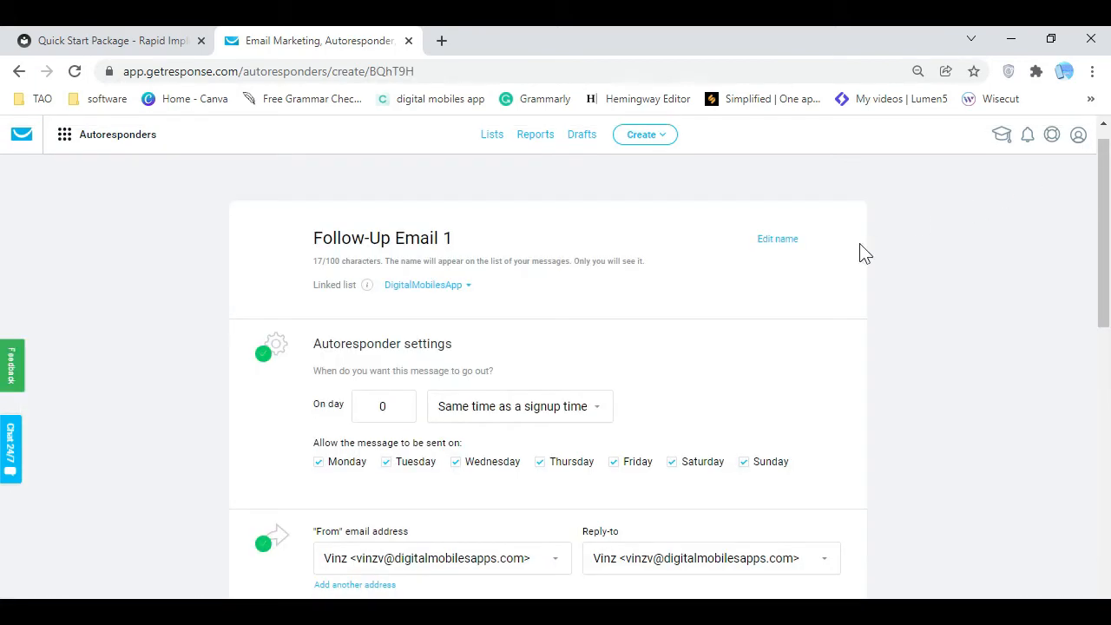
pyautogui.scroll(-9, 776, 424)
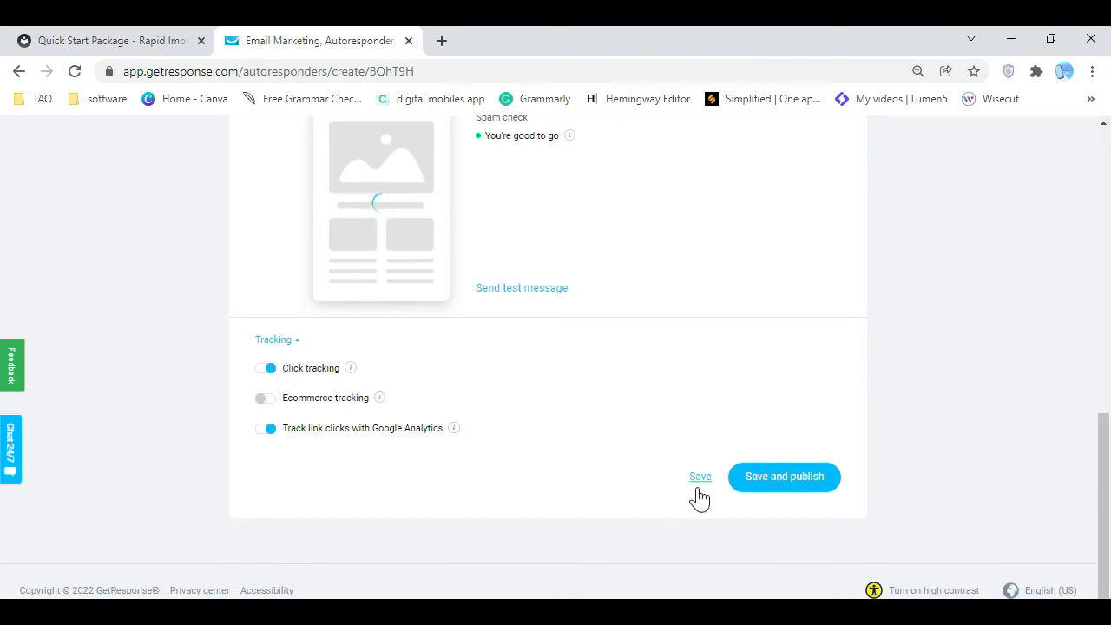
pyautogui.scroll(6, 917, 395)
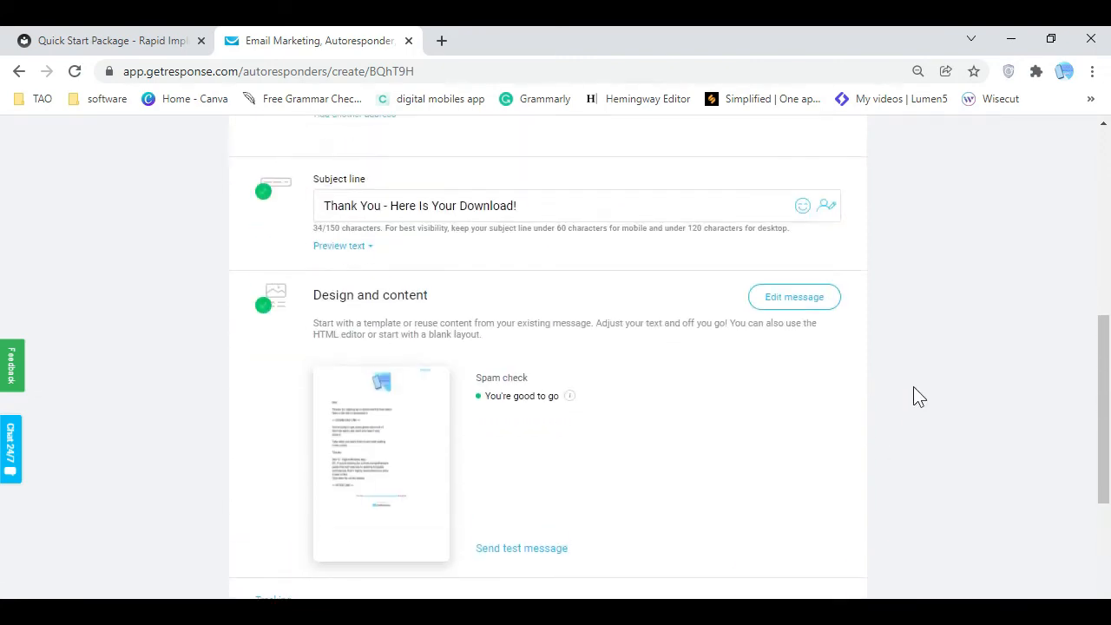
pyautogui.scroll(-7, 914, 389)
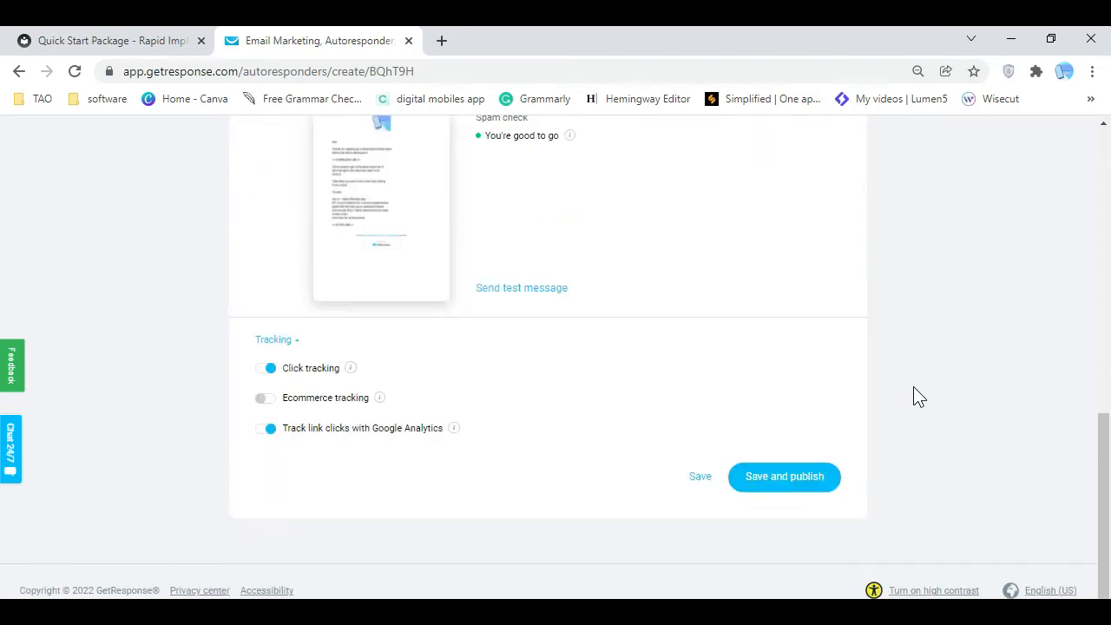
# Open the Follow-Up Email 1 message in the design editor, save it as a draft and exit
pyautogui.moveTo(399, 230)
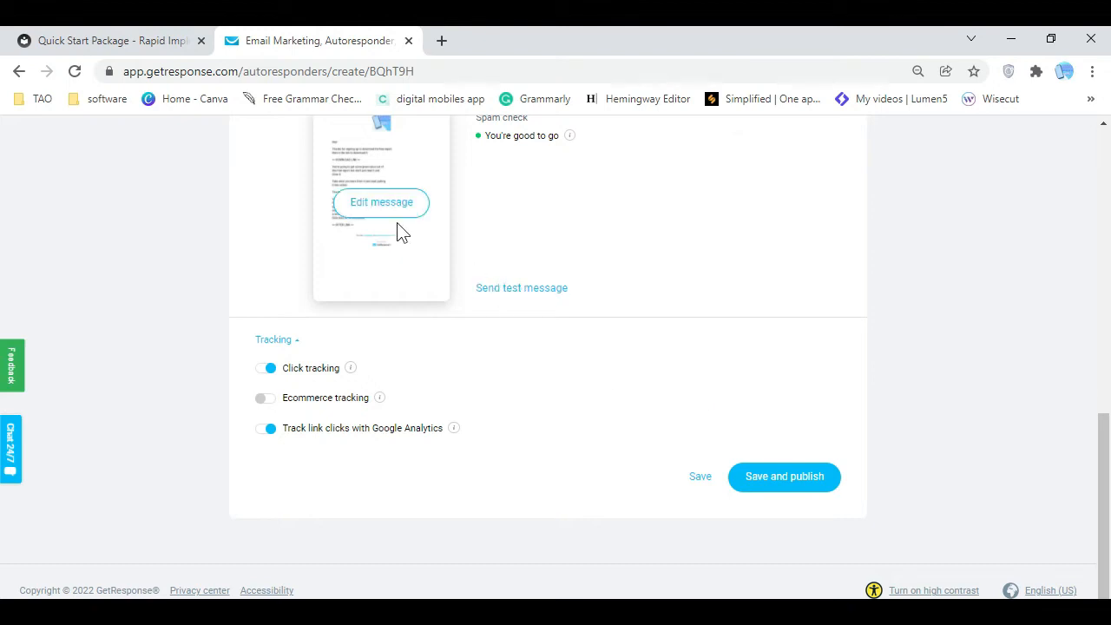
pyautogui.click(390, 211)
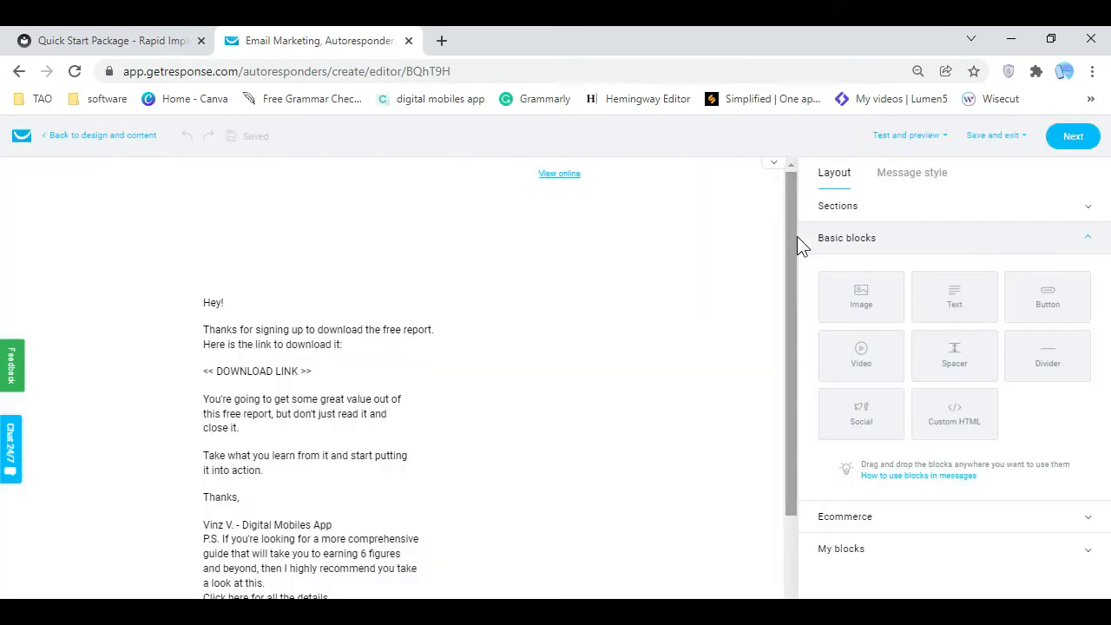
pyautogui.click(1012, 136)
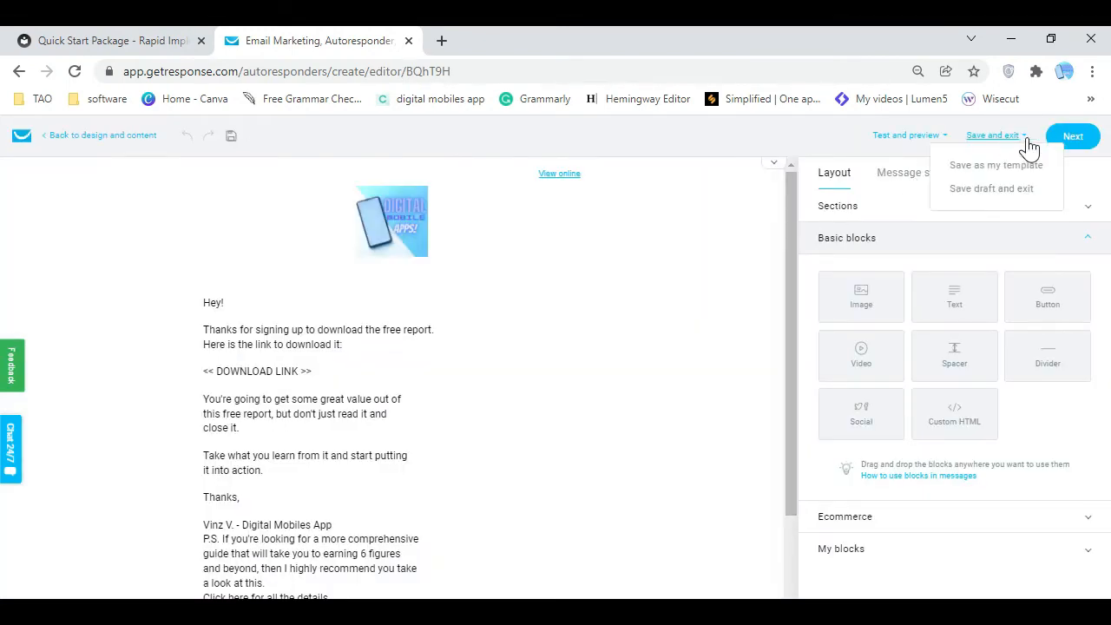
pyautogui.click(1033, 190)
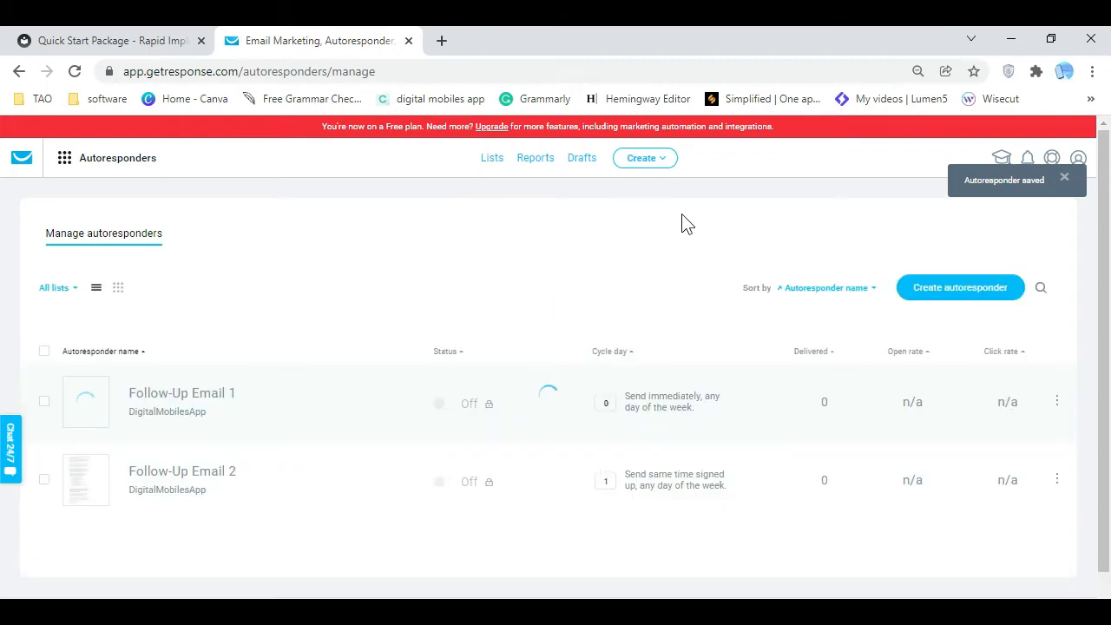
# Show the autoresponders as a day grid, look over the scheduled days, and start a new autoresponder
pyautogui.moveTo(456, 403)
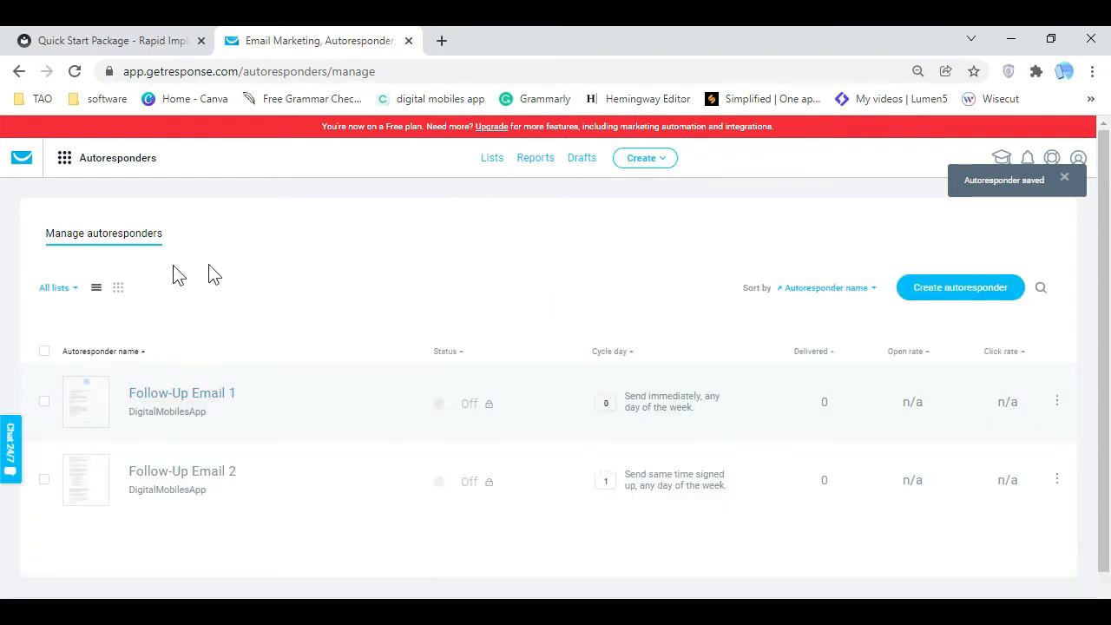
pyautogui.click(118, 287)
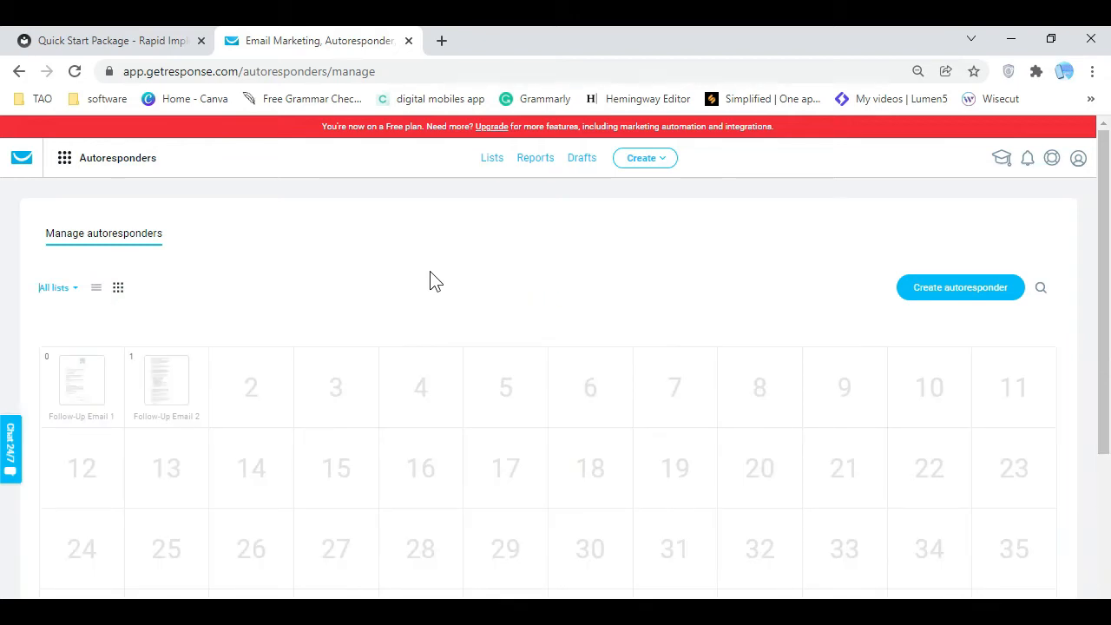
pyautogui.moveTo(95, 389)
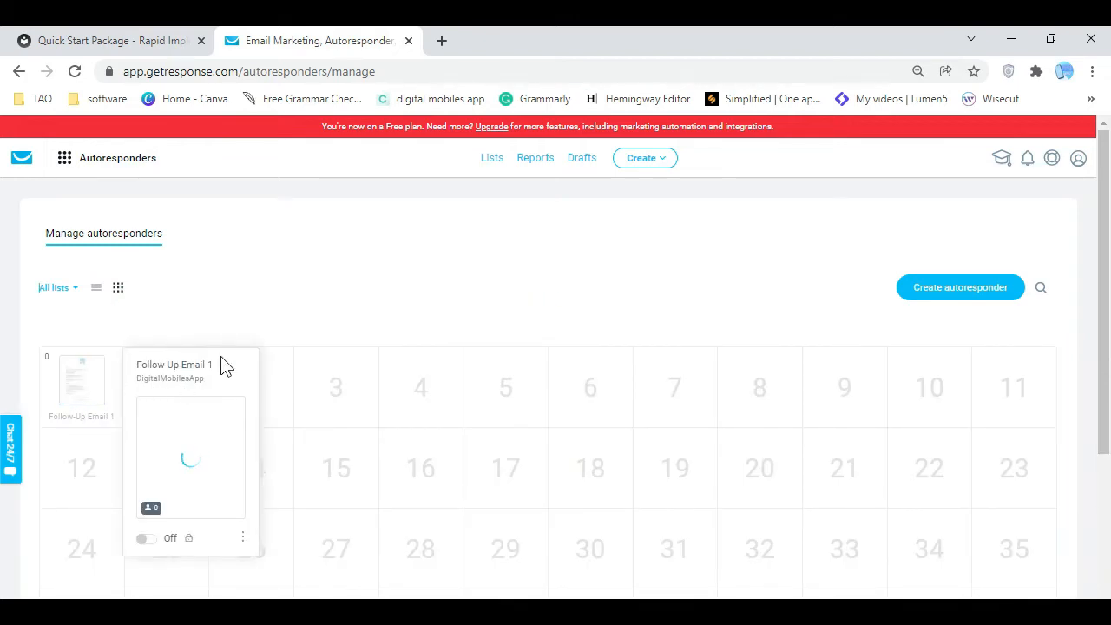
pyautogui.scroll(-2, 322, 298)
pyautogui.scroll(-1, 486, 311)
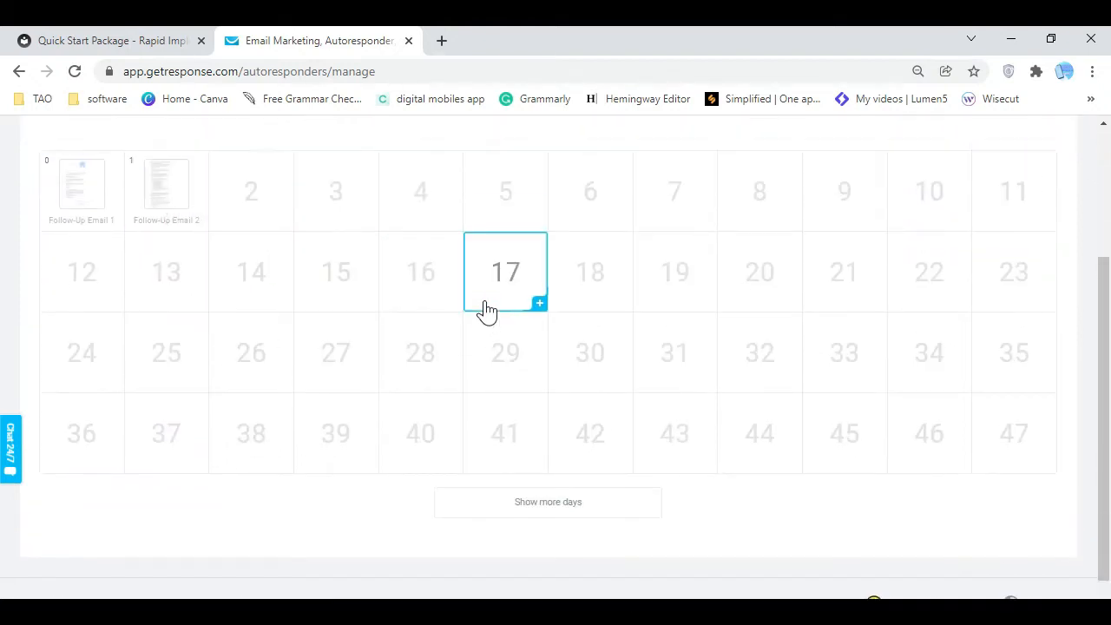
pyautogui.scroll(2, 478, 311)
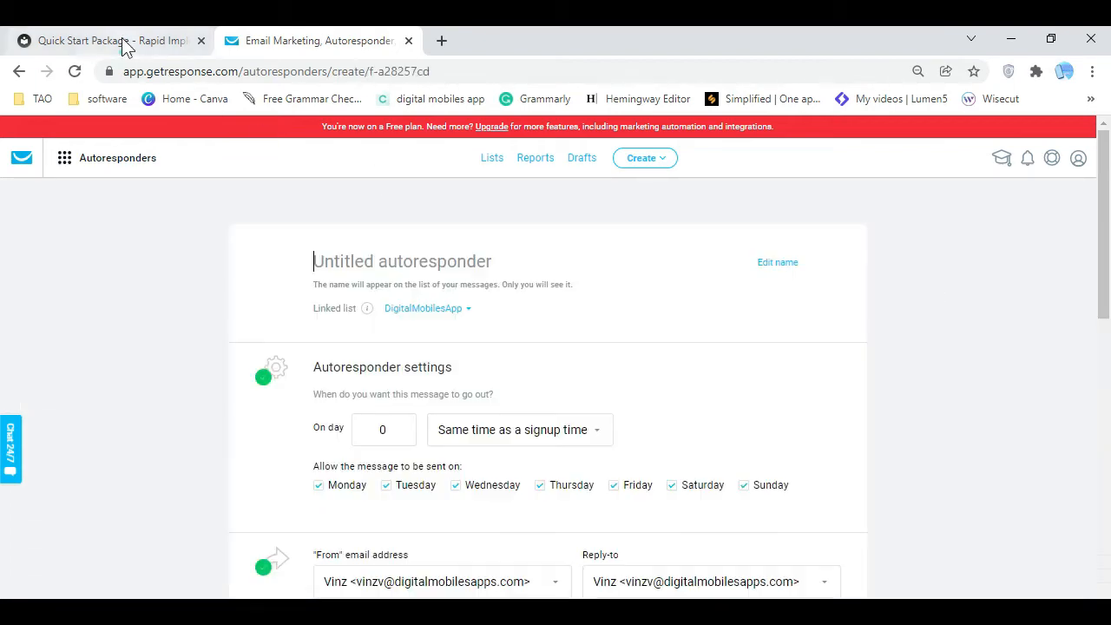
# Switch to the Quick Start Package page and copy the heading "Follow-Up Email 3"
pyautogui.click(123, 42)
pyautogui.click(662, 402)
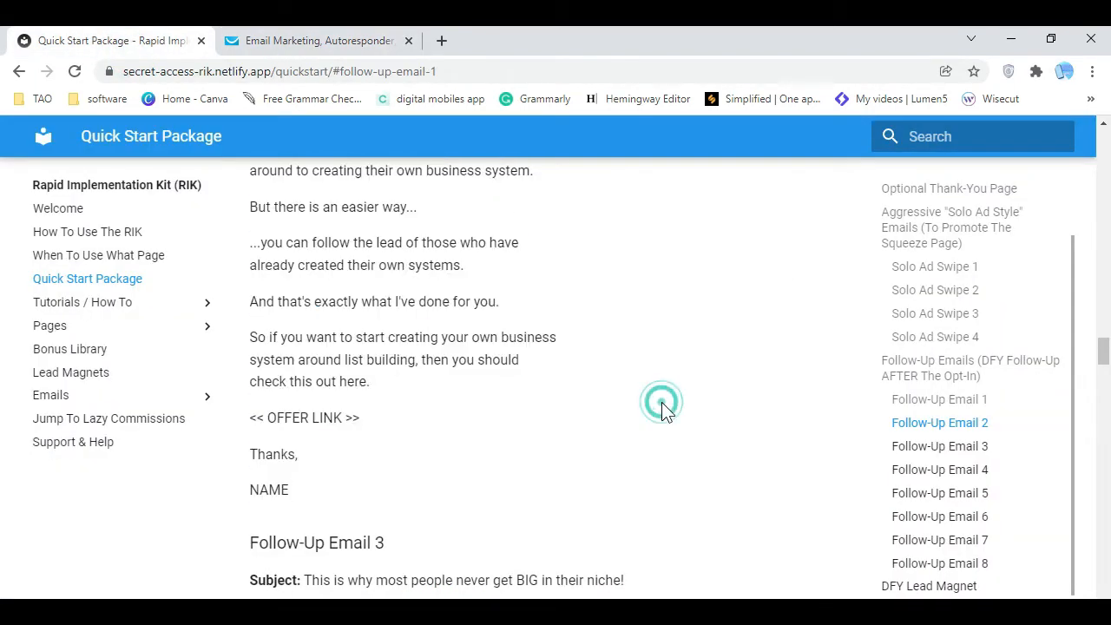
pyautogui.scroll(-4, 662, 406)
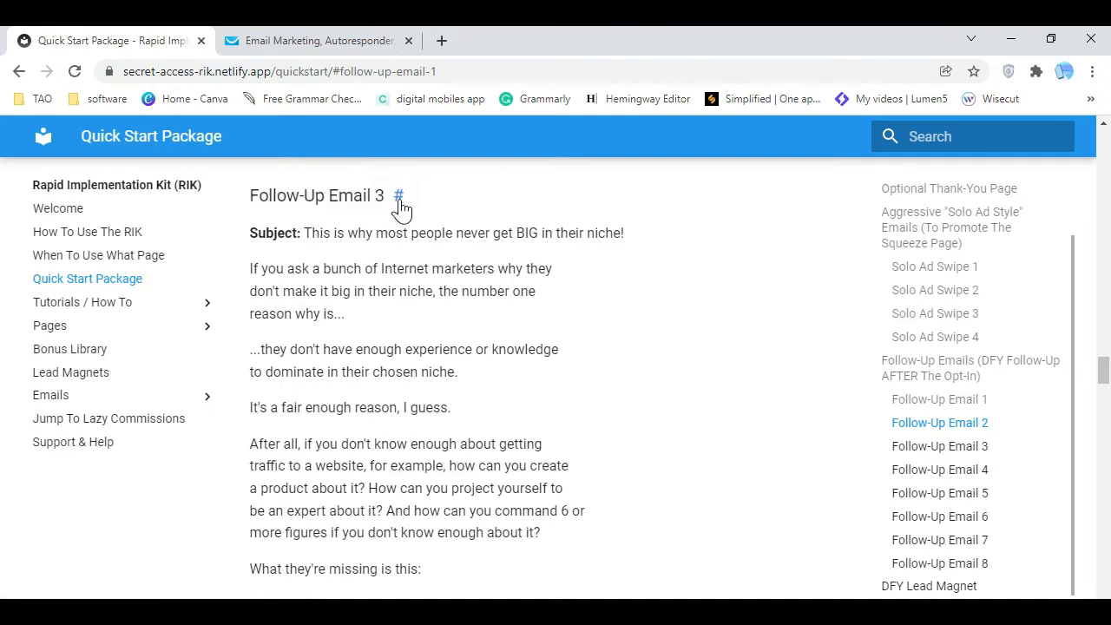
pyautogui.click(476, 198)
pyautogui.moveTo(388, 201); pyautogui.dragTo(245, 202)
pyautogui.rightClick(320, 201)
pyautogui.click(332, 210)
# Return to GetResponse and name the new autoresponder "Follow-Up Email 3"
pyautogui.click(326, 44)
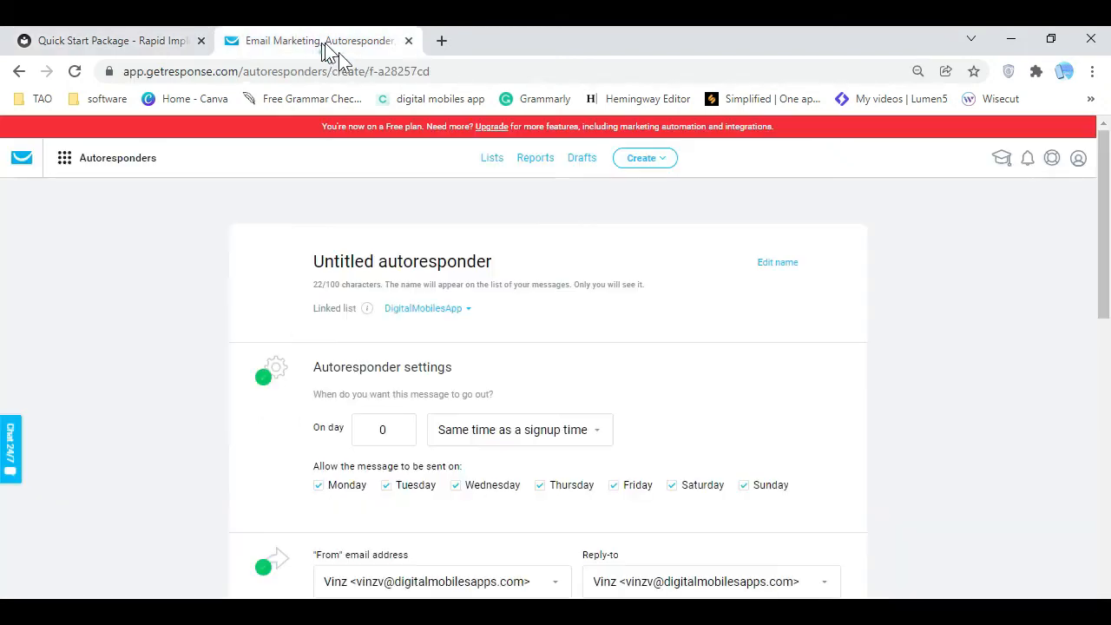
pyautogui.moveTo(502, 258); pyautogui.dragTo(274, 261)
pyautogui.press('BackSpace')
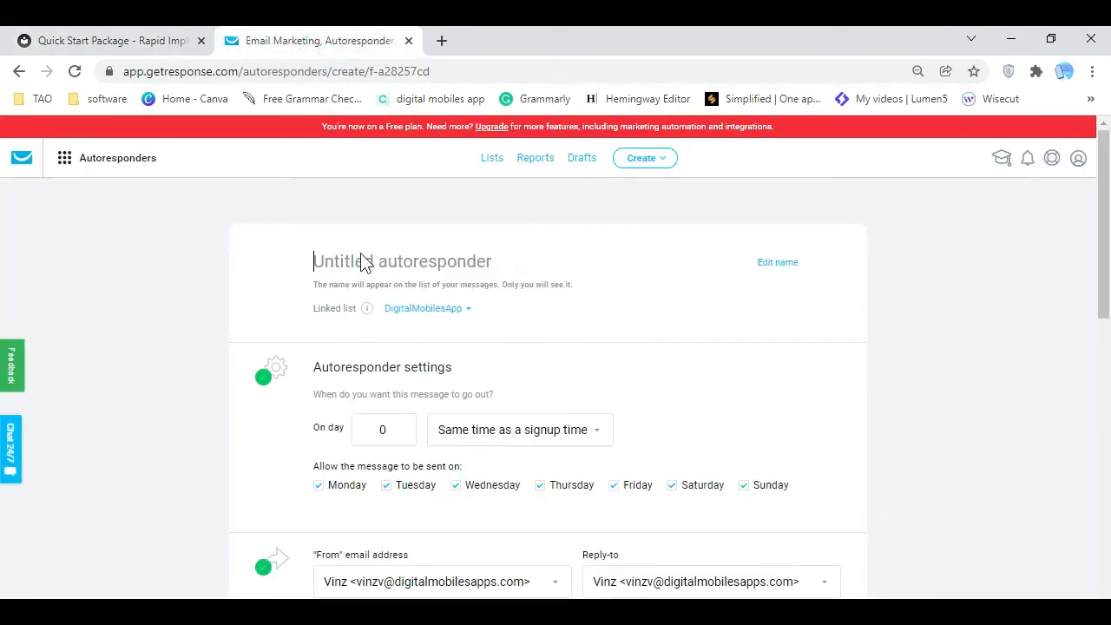
pyautogui.rightClick(394, 263)
pyautogui.click(504, 397)
pyautogui.click(709, 312)
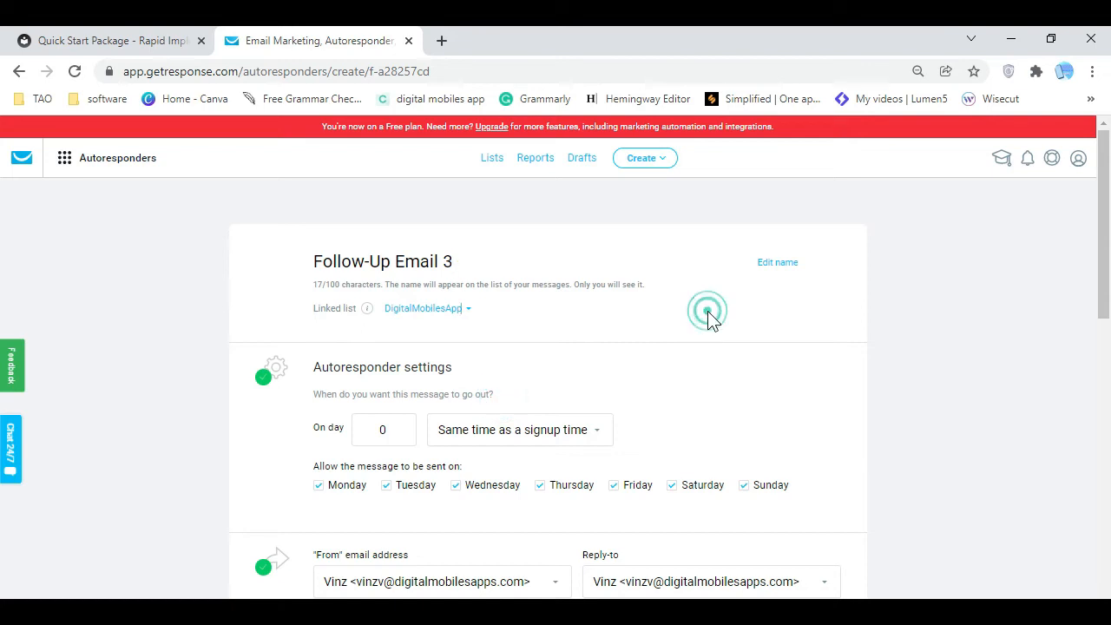
# Keep DigitalMobilesApp as the linked list and set the autoresponder to go out on day 2
pyautogui.scroll(-1, 533, 294)
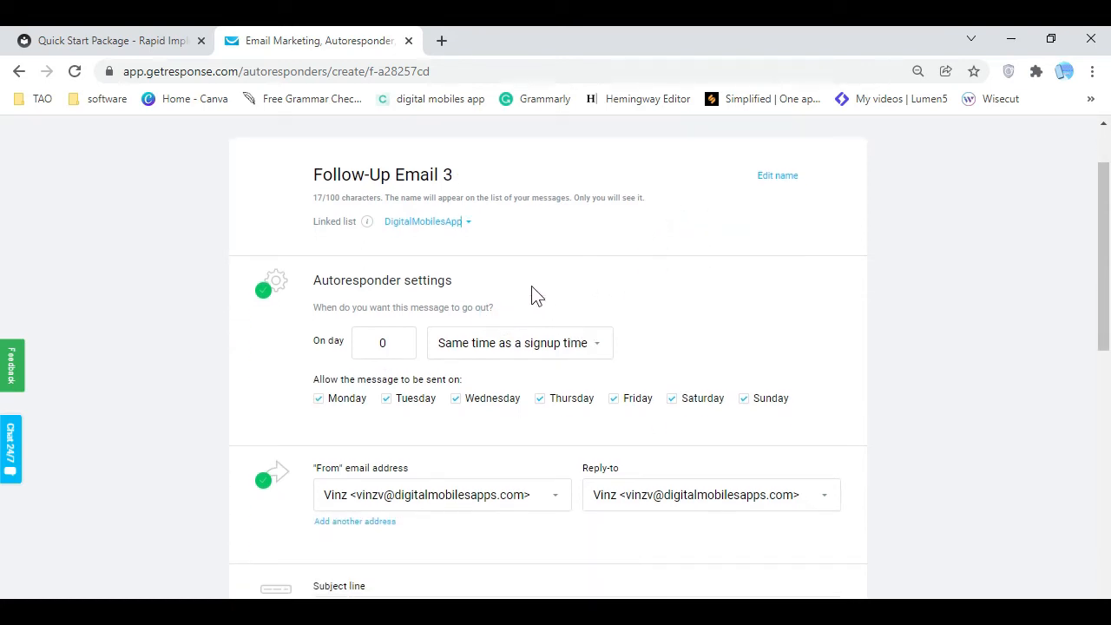
pyautogui.click(468, 226)
pyautogui.click(601, 271)
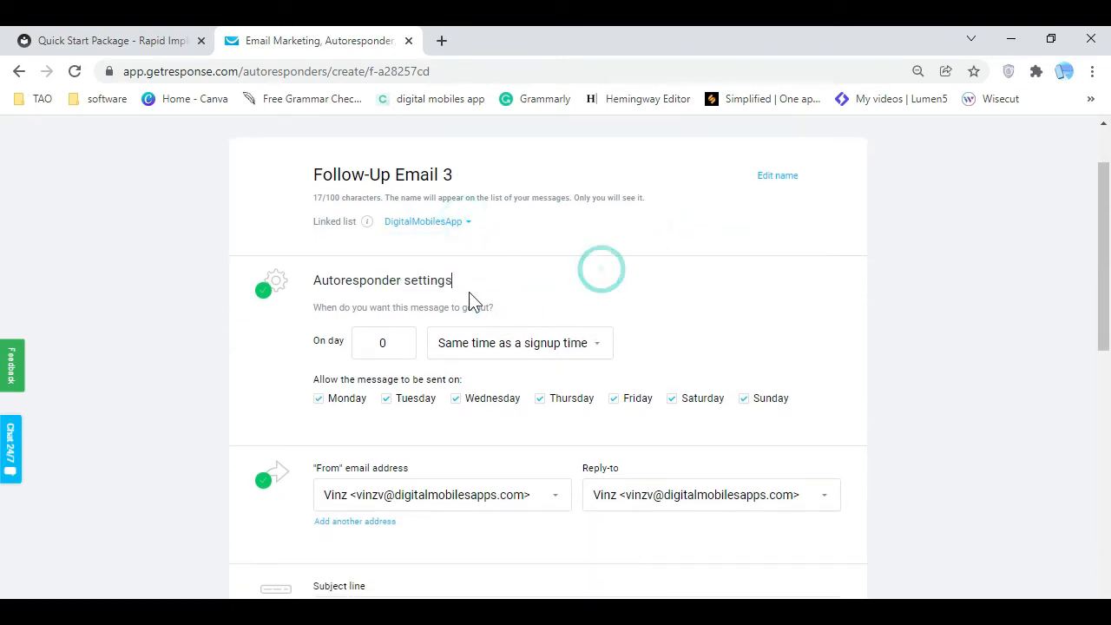
pyautogui.click(401, 341)
pyautogui.click(402, 341)
pyautogui.click(752, 332)
pyautogui.scroll(-3, 422, 397)
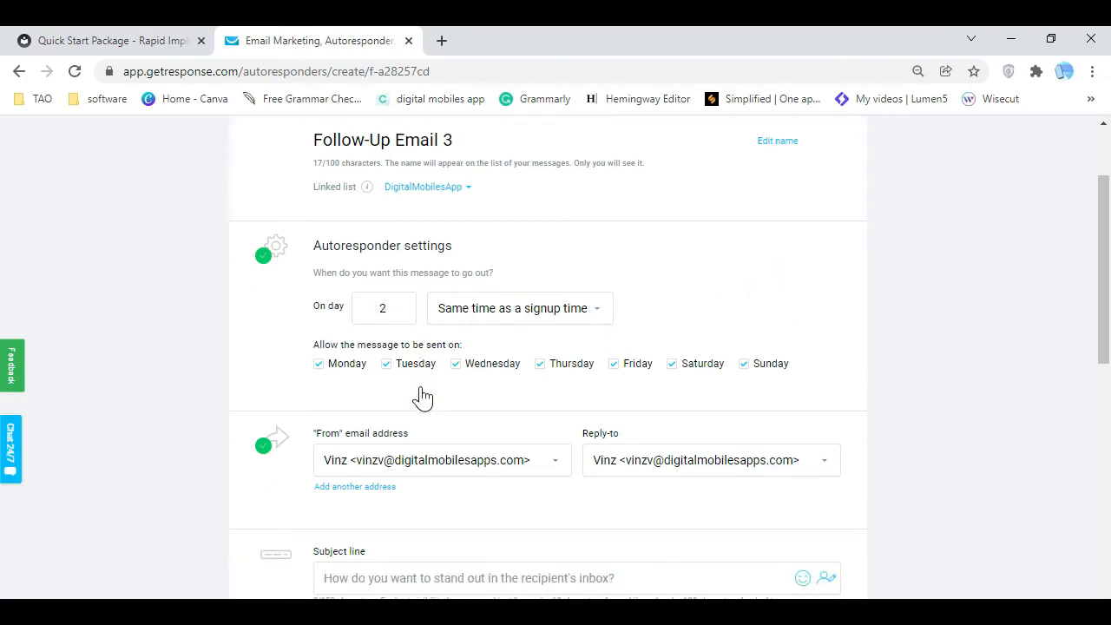
# Copy the Follow-Up Email 3 subject "This is why most people never get BIG in their niche!" from the Quick Start Package page
pyautogui.scroll(-2, 547, 283)
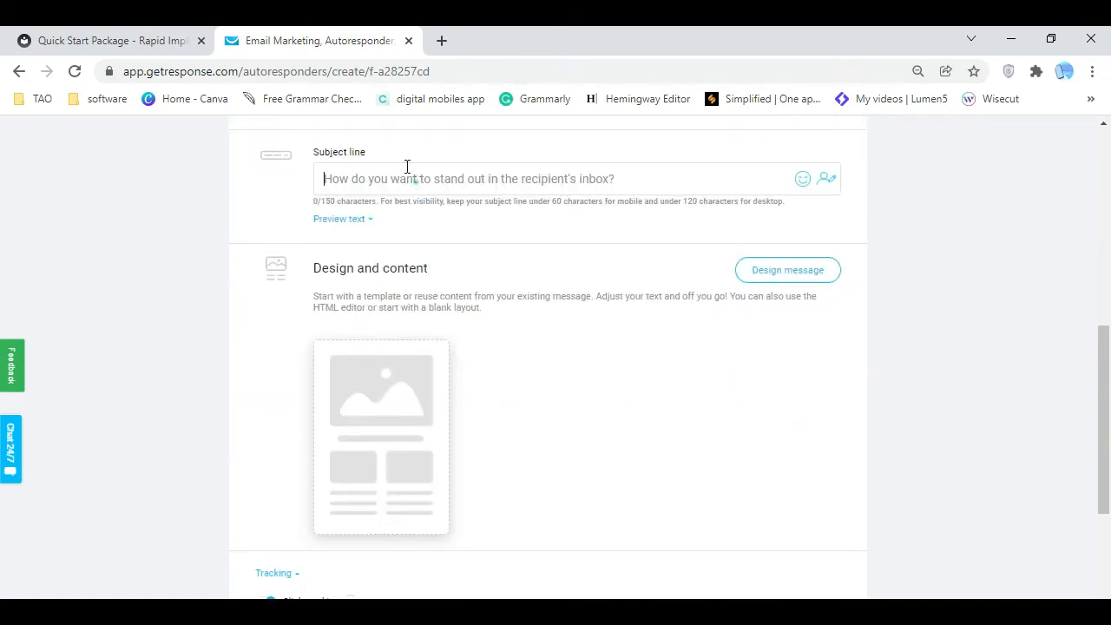
pyautogui.click(143, 43)
pyautogui.click(446, 256)
pyautogui.moveTo(306, 233); pyautogui.dragTo(637, 246)
pyautogui.rightClick(568, 233)
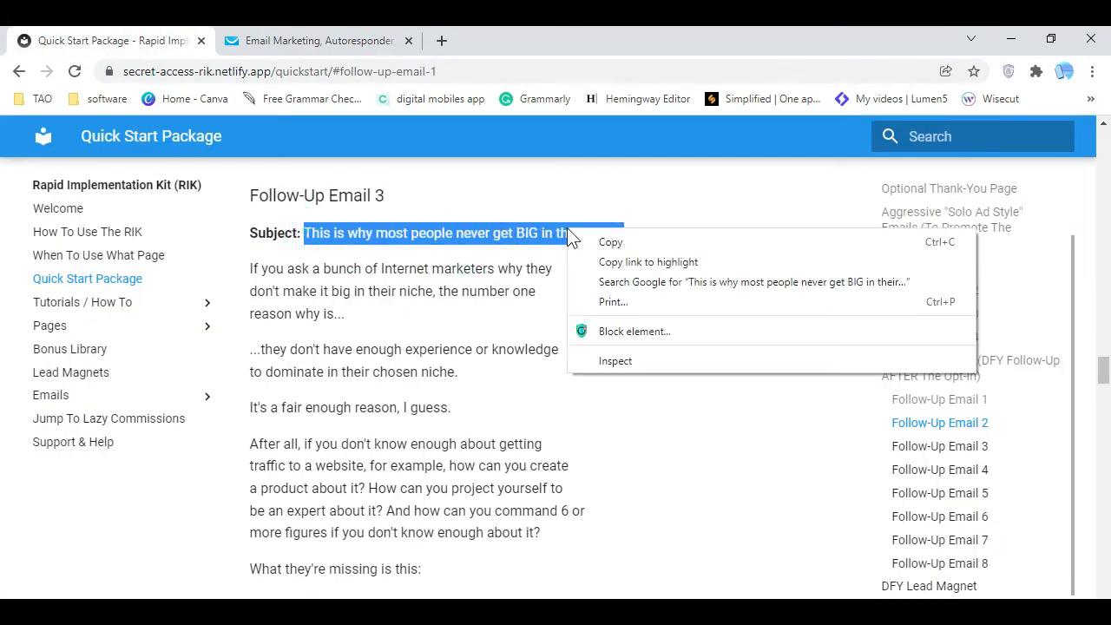
pyautogui.click(612, 244)
# Paste "This is why most people never get BIG in their niche!" as the autoresponder's subject line in GetResponse
pyautogui.click(339, 41)
pyautogui.rightClick(439, 179)
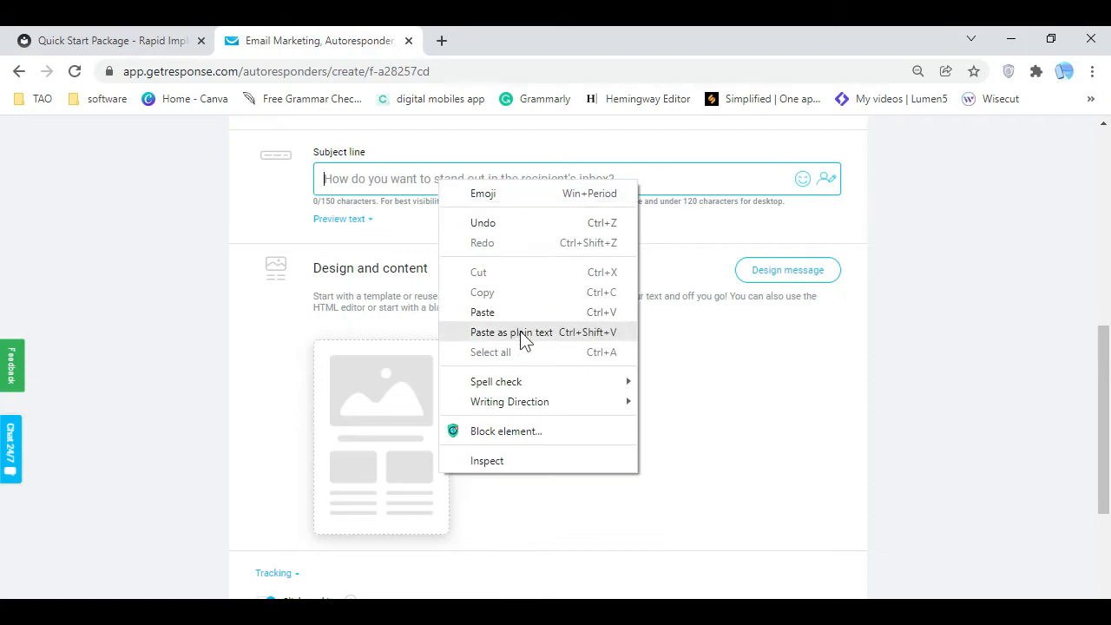
pyautogui.click(518, 312)
pyautogui.click(925, 242)
pyautogui.click(501, 314)
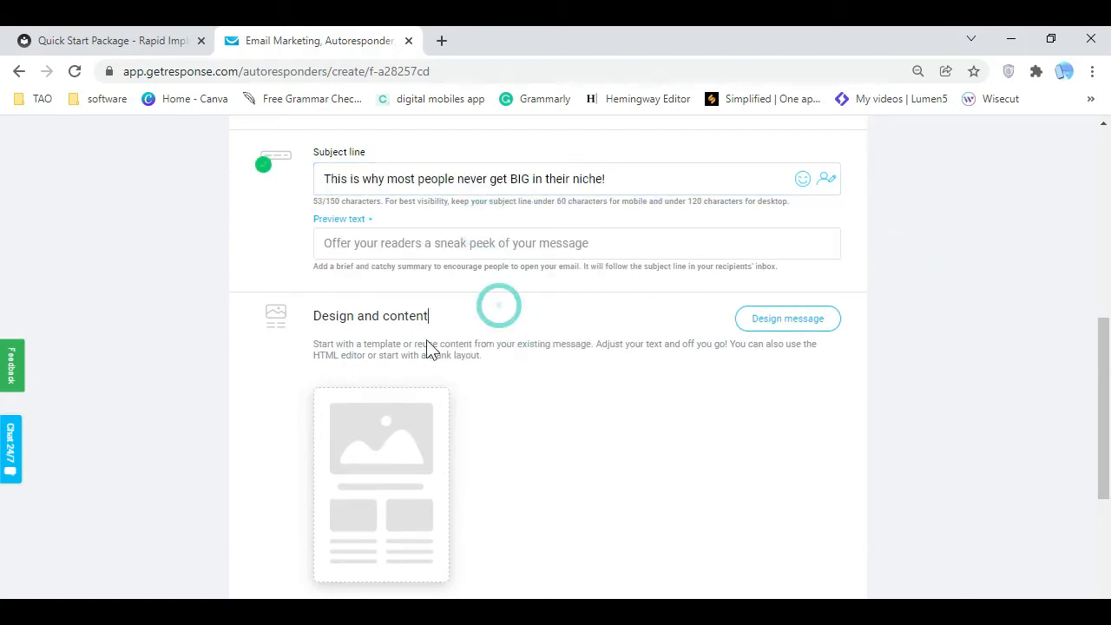
# Start designing the message from the blank 1 column template
pyautogui.click(762, 327)
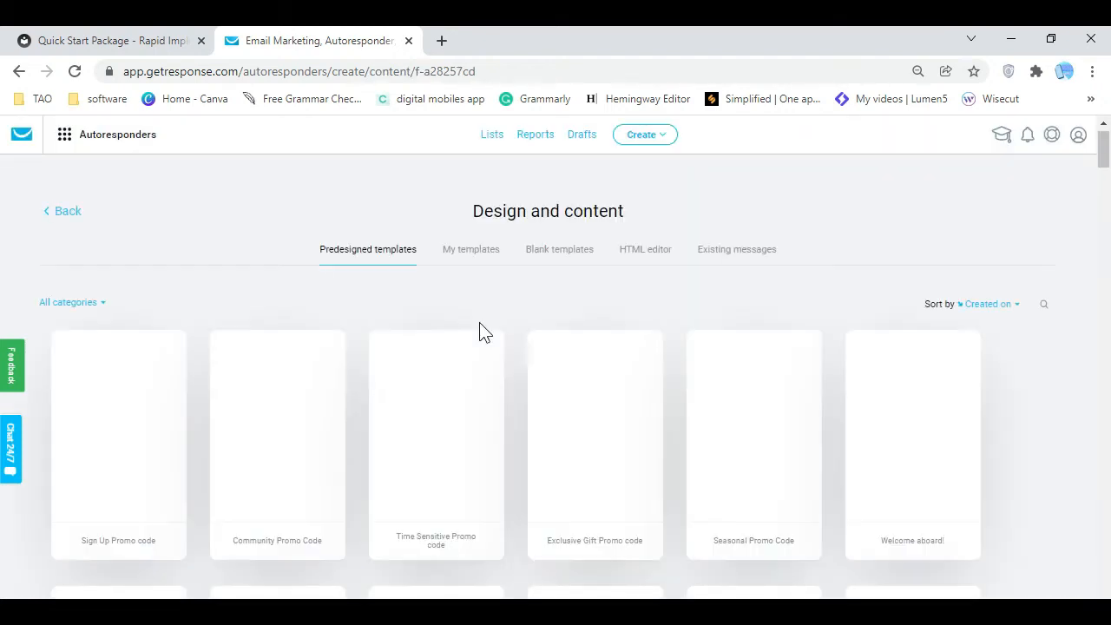
pyautogui.click(571, 253)
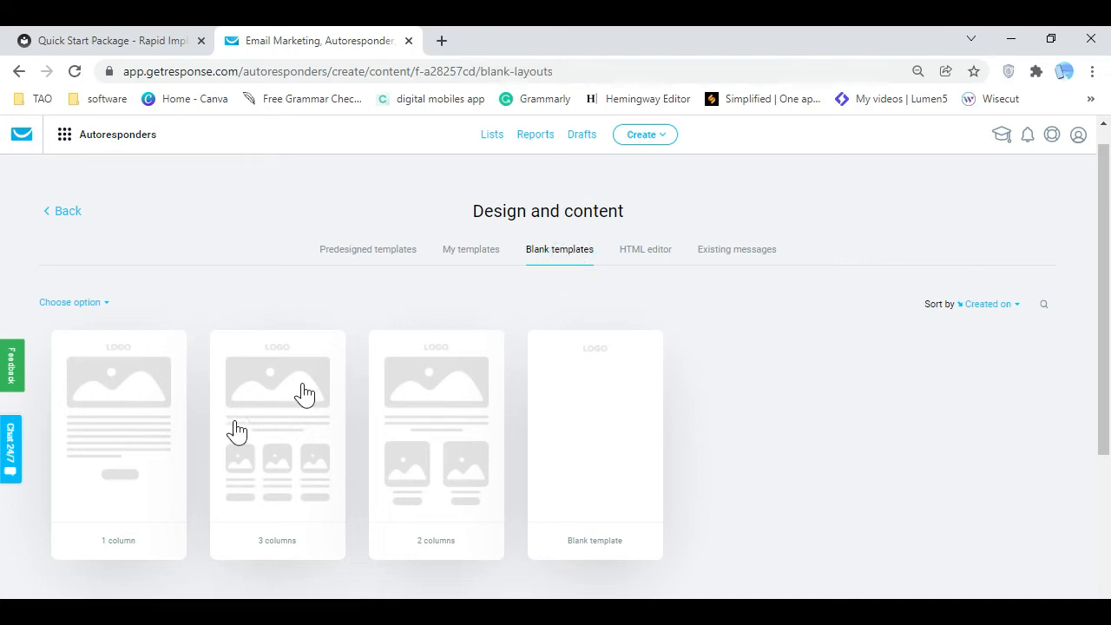
pyautogui.click(154, 437)
# Copy the Follow-Up Email 3 body, from "If you ask a bunch of Internet marketers" through the NAME sign-off, on the Quick Start Package page
pyautogui.click(165, 52)
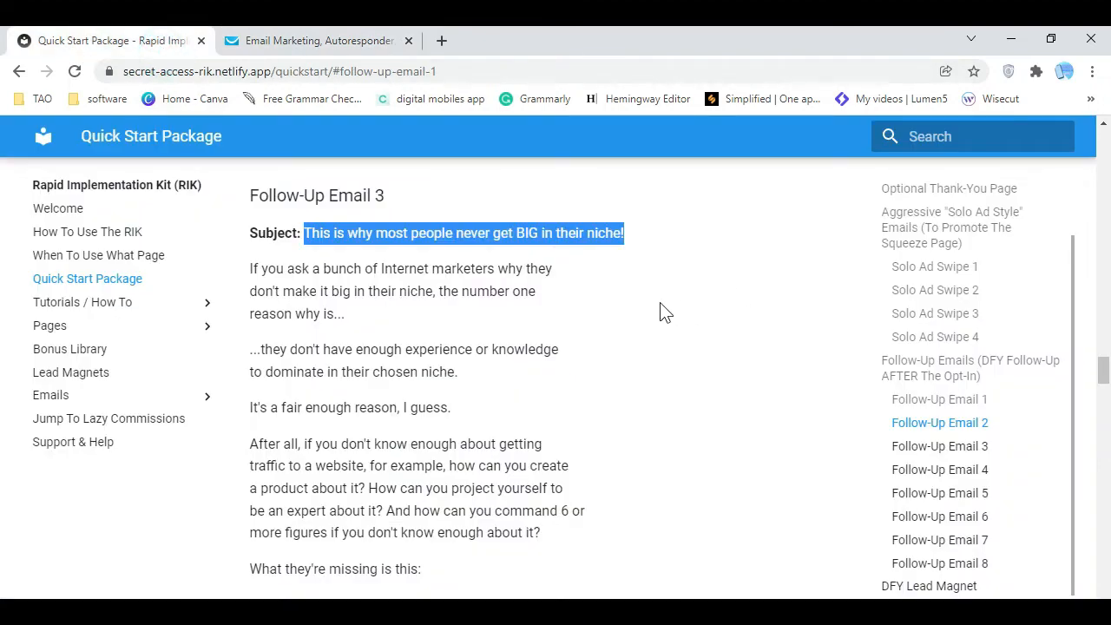
pyautogui.click(633, 309)
pyautogui.moveTo(251, 269); pyautogui.dragTo(583, 421)
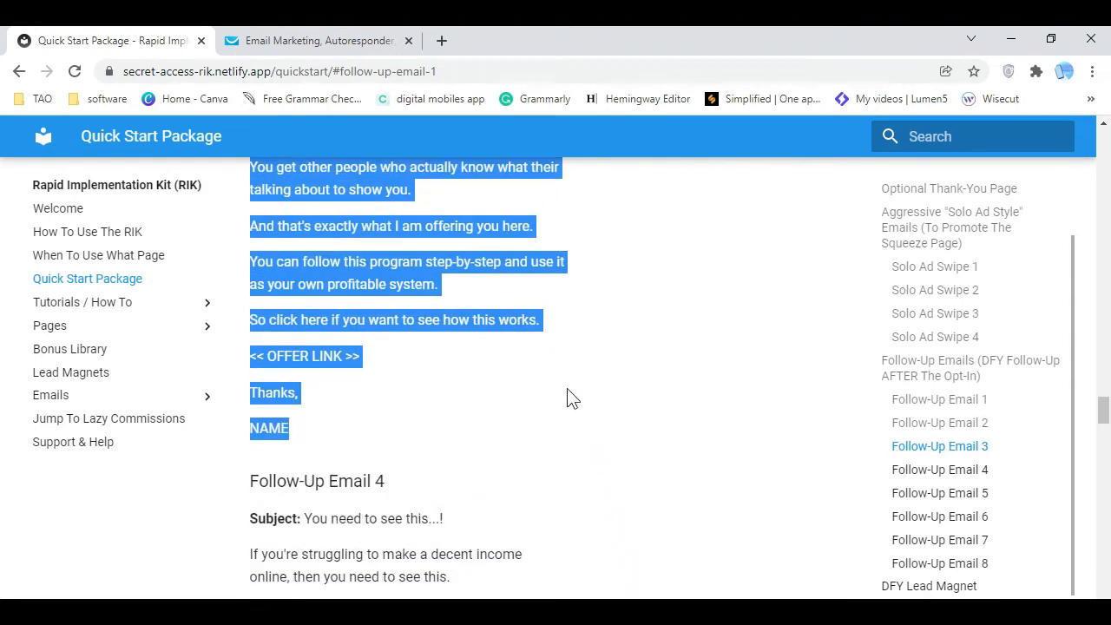
pyautogui.rightClick(395, 240)
pyautogui.click(433, 252)
# Add a text block to the empty message layout in GetResponse and paste the copied email body into it
pyautogui.click(323, 49)
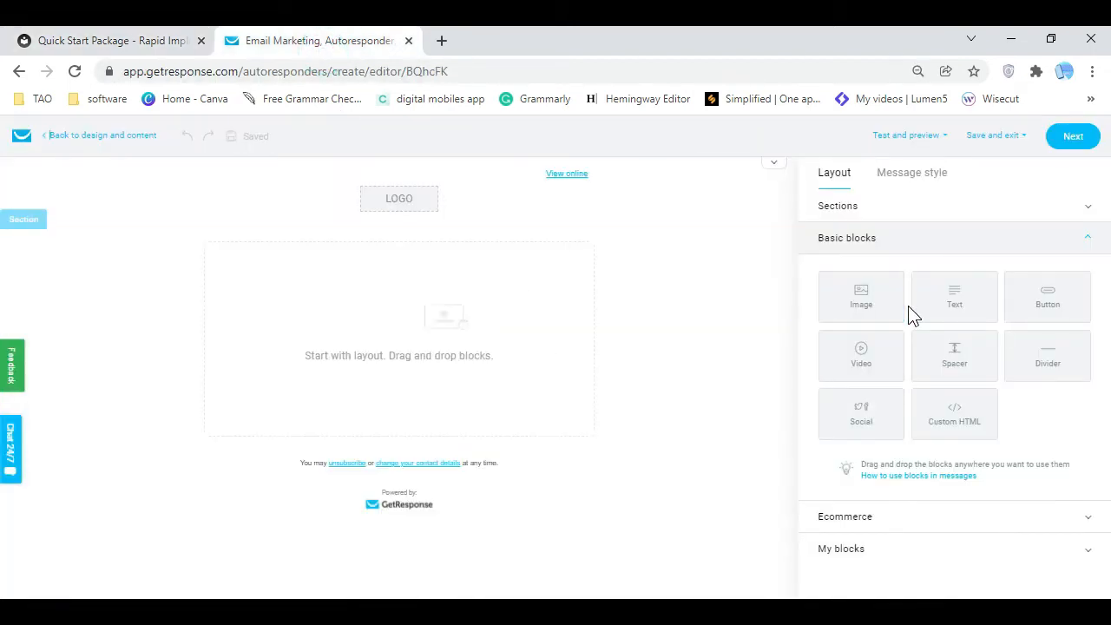
pyautogui.moveTo(948, 303); pyautogui.dragTo(484, 310)
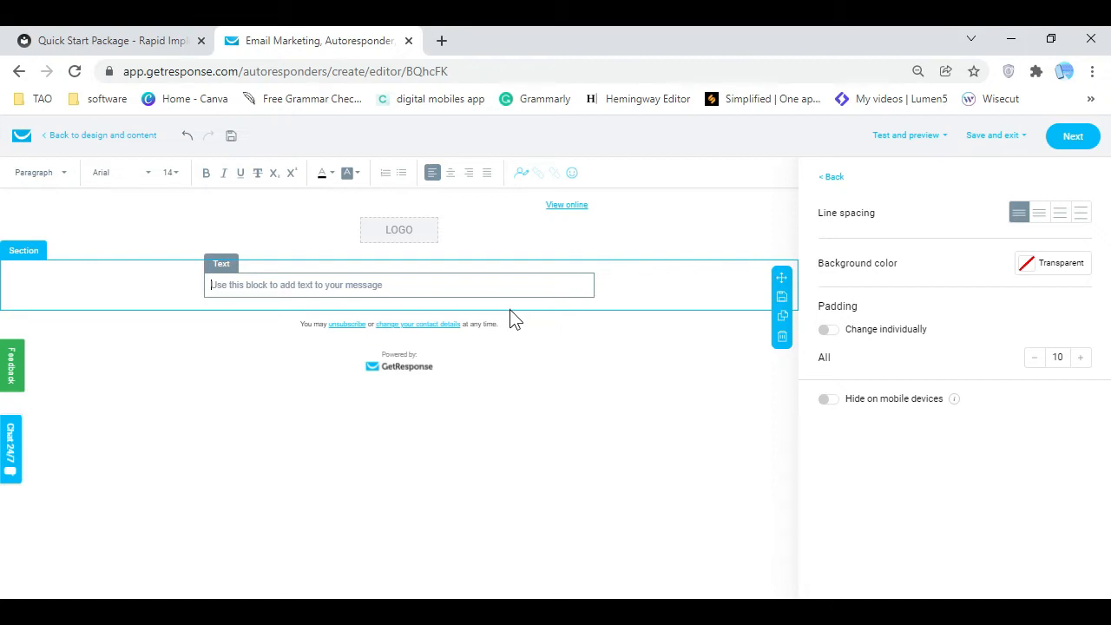
pyautogui.rightClick(450, 292)
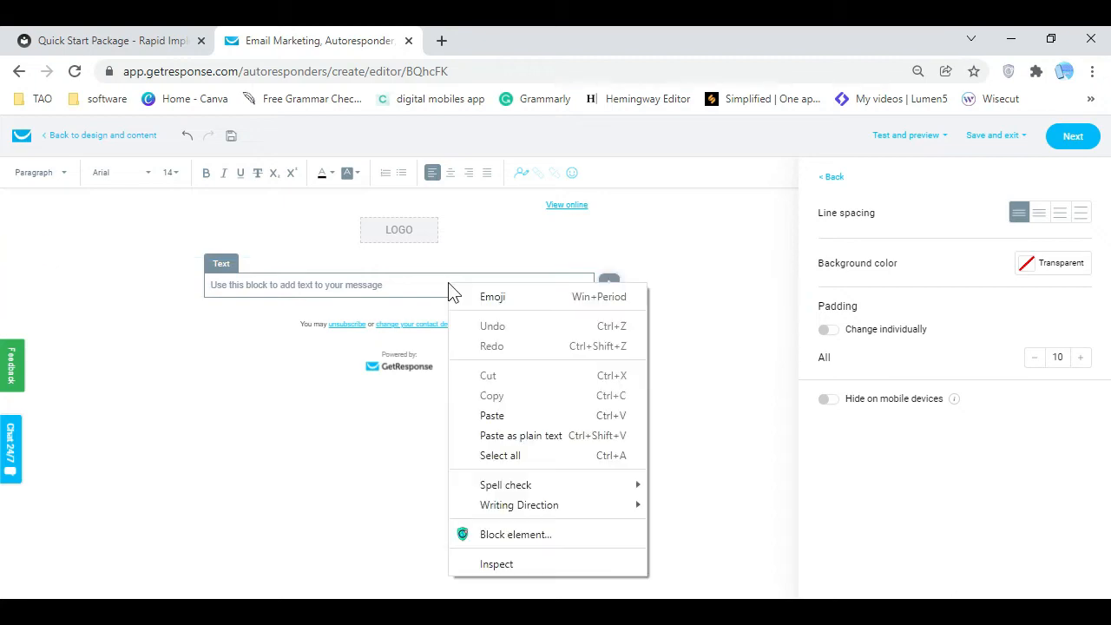
pyautogui.click(538, 417)
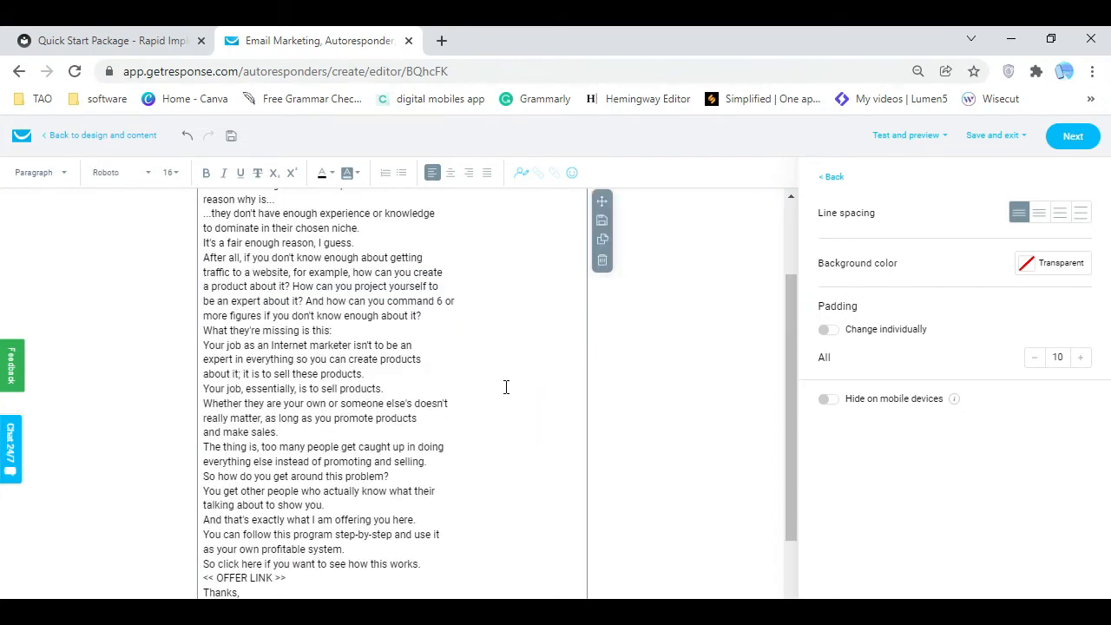
# Insert blank lines after "reason why is...", "in their chosen niche.", "It's a fair enough reason, I guess." and "What they're missing is this:"
pyautogui.scroll(2, 506, 387)
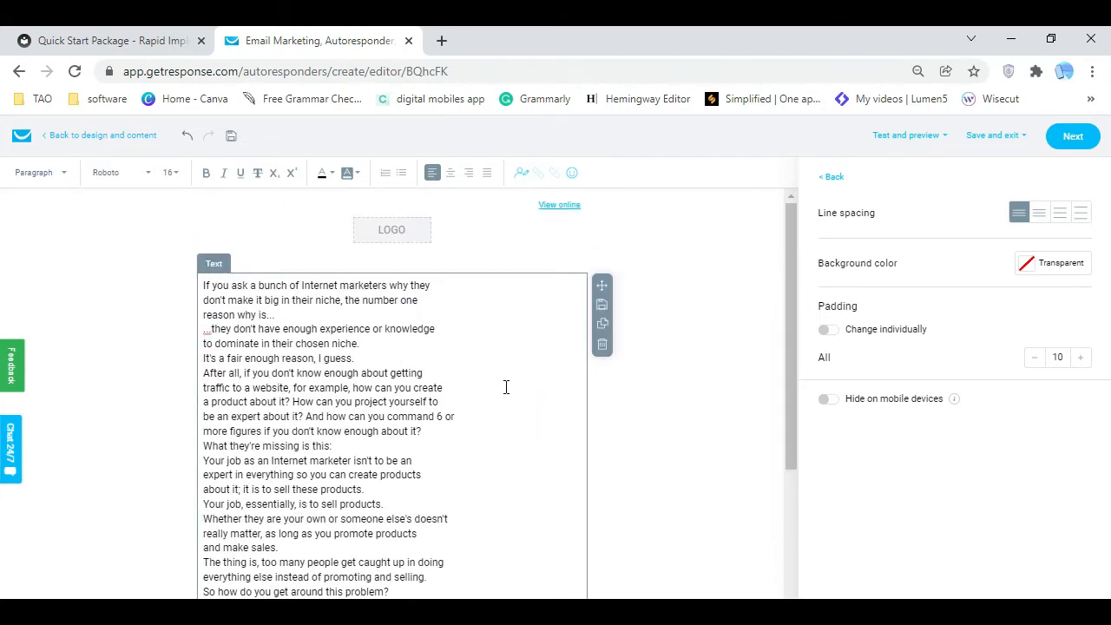
pyautogui.click(338, 314)
pyautogui.press('Return')
pyautogui.click(379, 358)
pyautogui.press('Return')
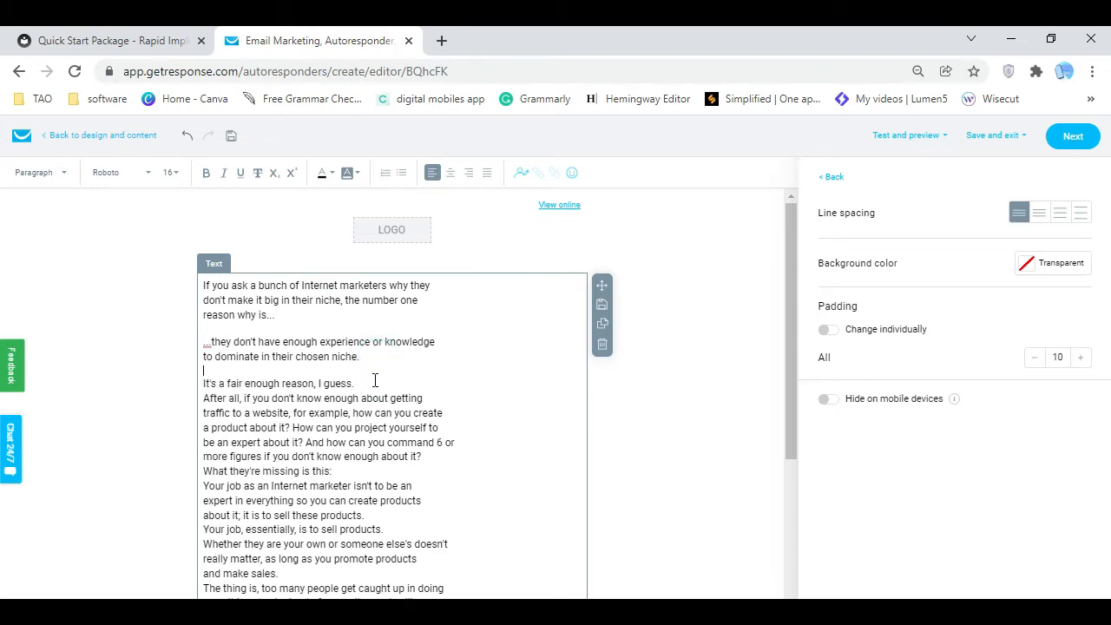
pyautogui.click(382, 382)
pyautogui.press('Return')
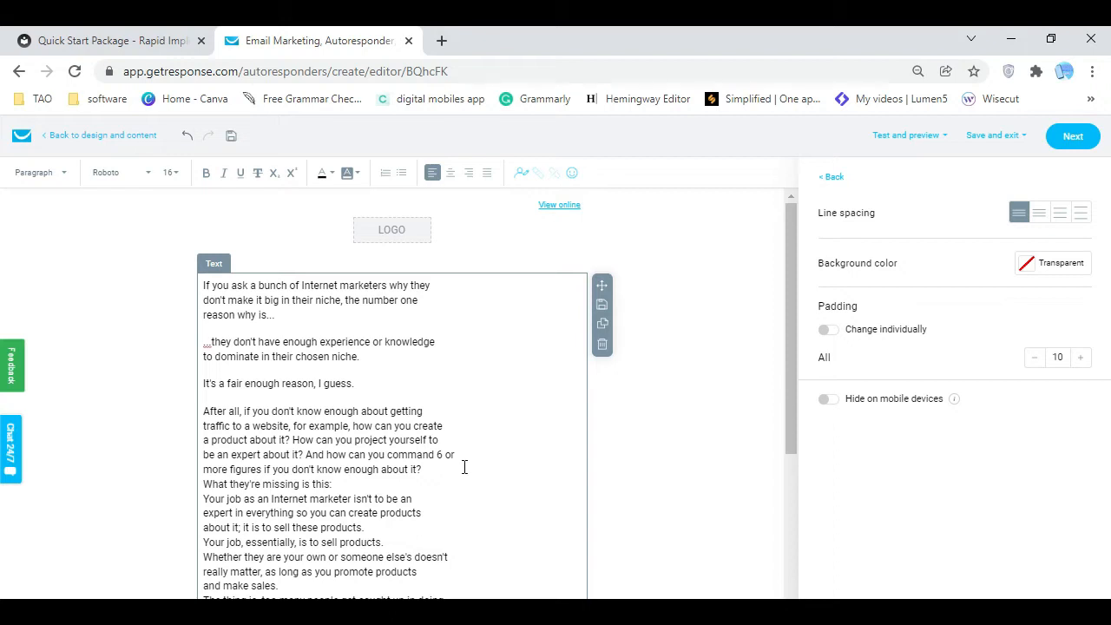
pyautogui.scroll(-2, 456, 463)
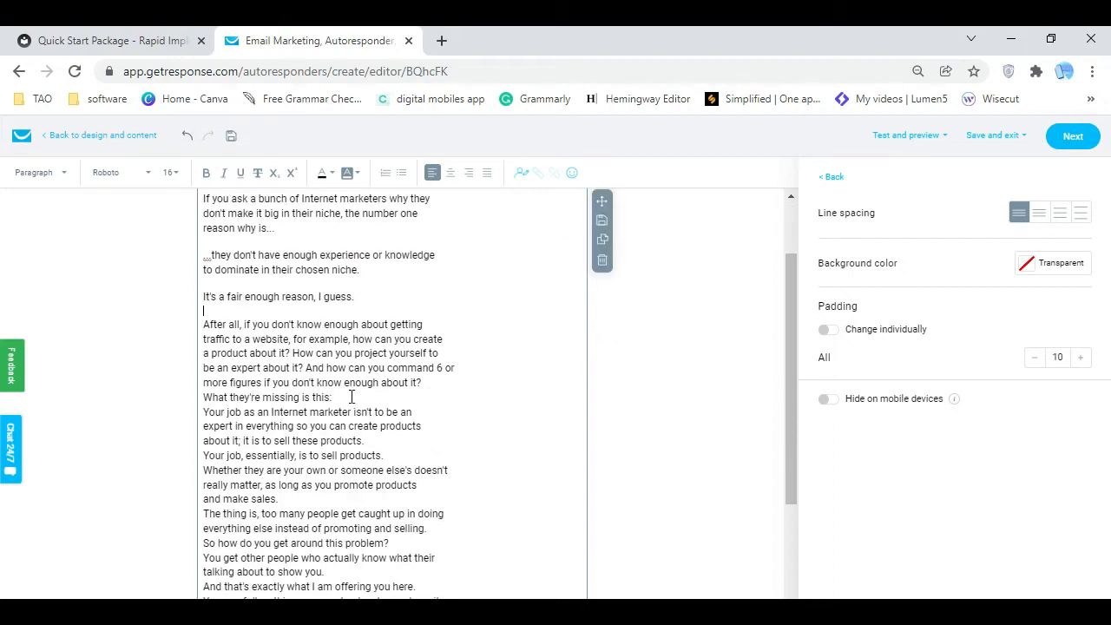
pyautogui.click(352, 396)
pyautogui.press('Return')
pyautogui.scroll(-2, 457, 451)
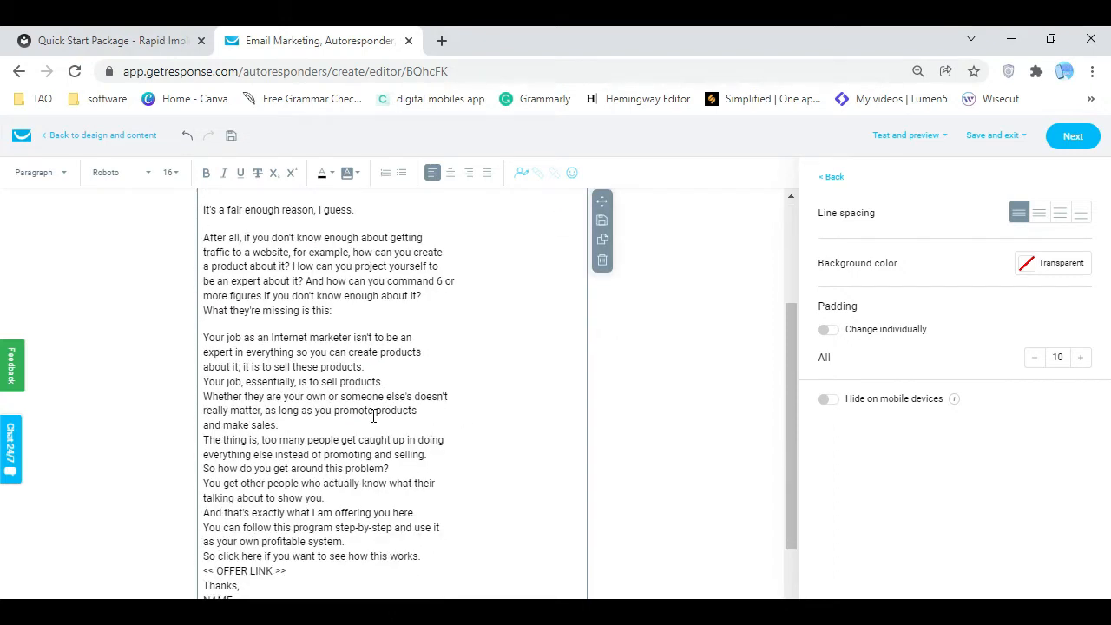
# Insert blank lines after "it is to sell these products.", "and make sales." and "So how do you get around this problem?" in the email body
pyautogui.press('Return')
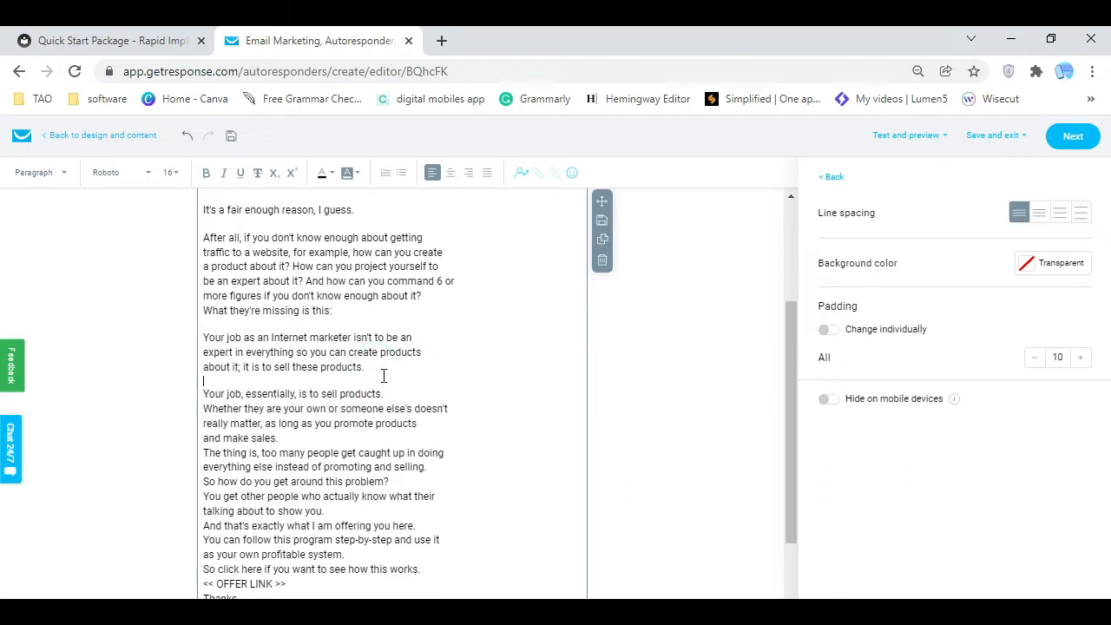
pyautogui.click(297, 437)
pyautogui.press('Return')
pyautogui.scroll(-3, 422, 463)
pyautogui.click(408, 379)
pyautogui.press('Return')
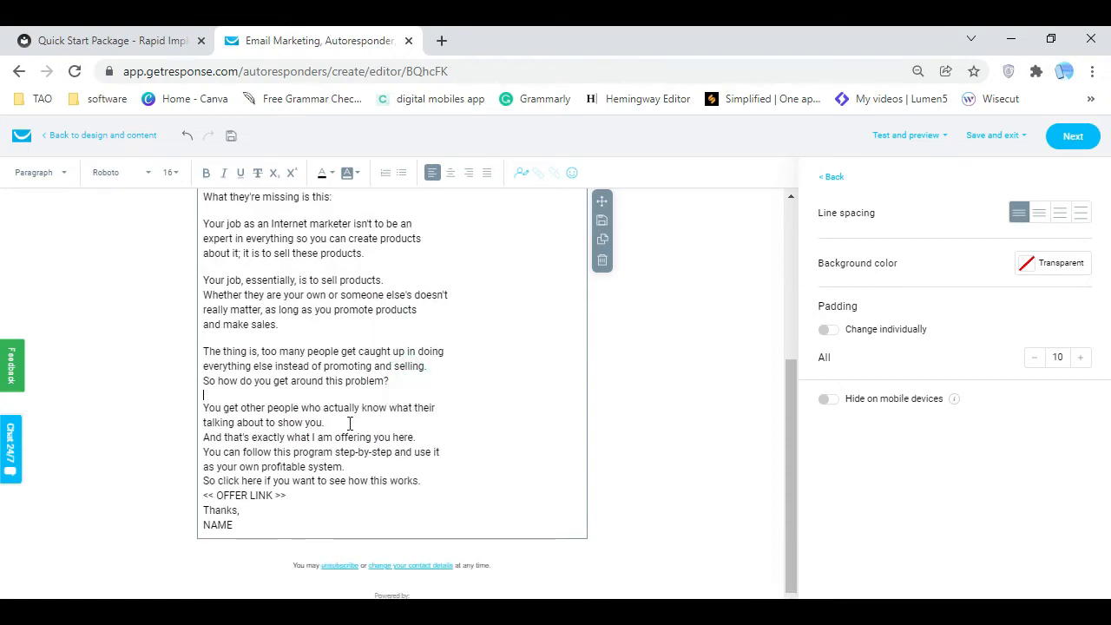
# Add blank lines after "talking about to show you.", "profitable system.", "how this works.", the offer link placeholder and "Thanks,"
pyautogui.click(348, 422)
pyautogui.press('Return')
pyautogui.click(351, 480)
pyautogui.press('Return')
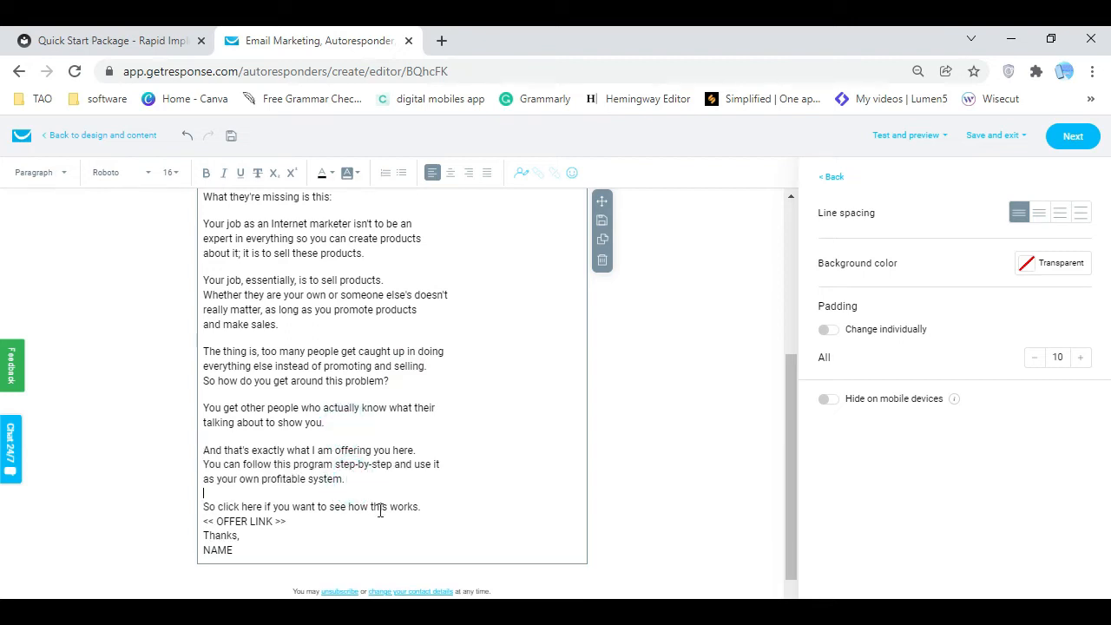
pyautogui.click(436, 502)
pyautogui.press('Return')
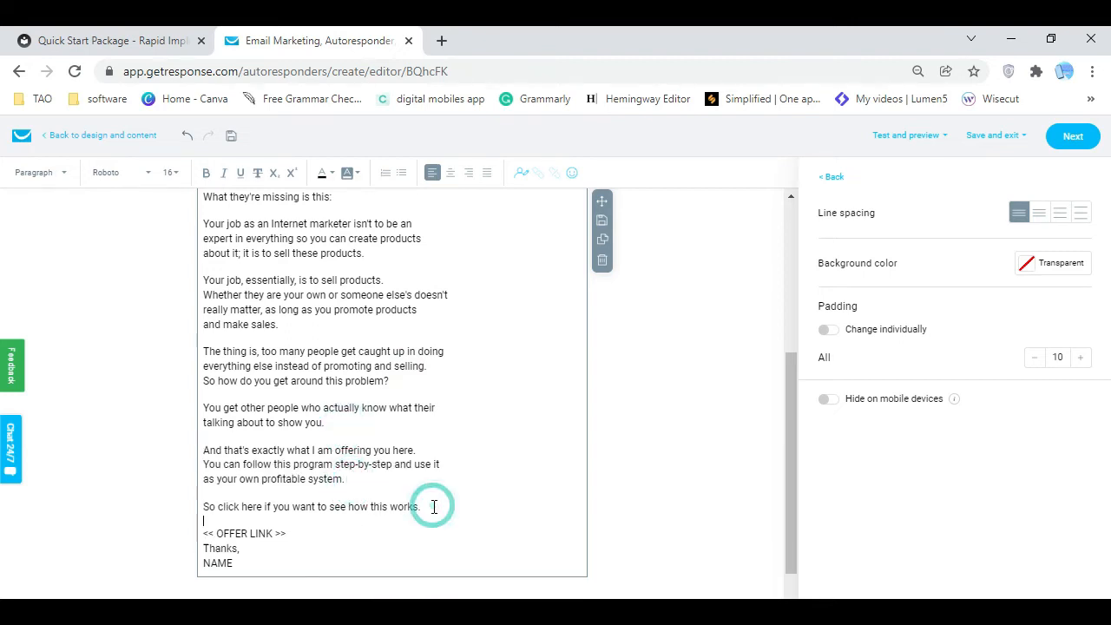
pyautogui.click(298, 534)
pyautogui.press('Return')
pyautogui.click(272, 565)
pyautogui.press('Return')
# Replace the NAME placeholder with the sender's name followed by "- Digital Mobiles App"
pyautogui.scroll(-2, 275, 538)
pyautogui.moveTo(236, 513); pyautogui.dragTo(193, 527)
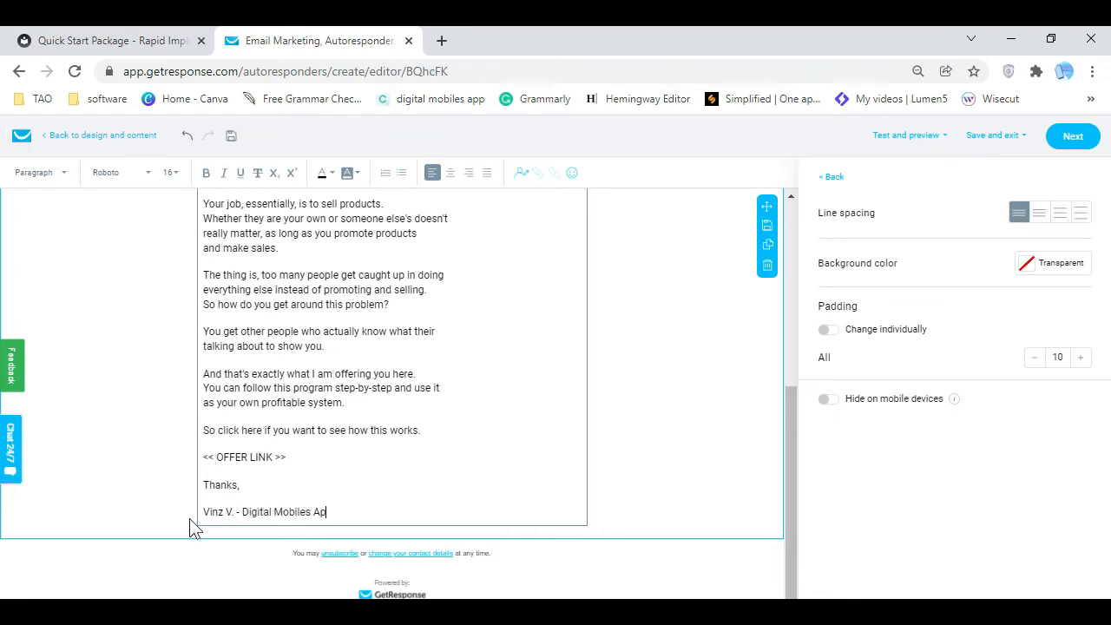
pyautogui.click(707, 389)
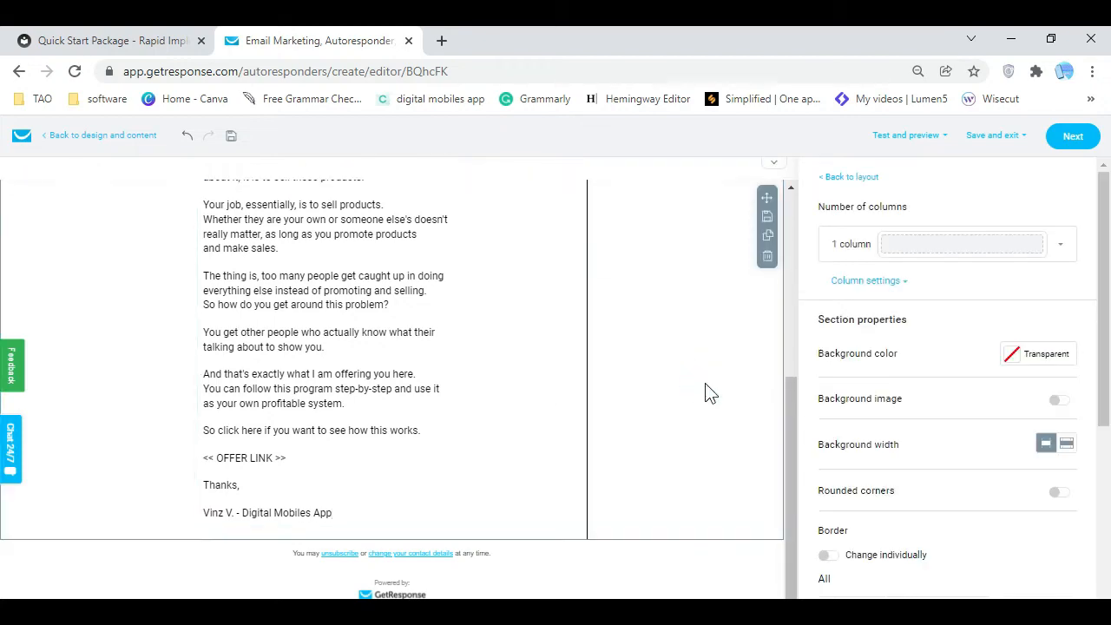
# Insert the apple-touch-icon image from the stored files as the header logo
pyautogui.scroll(3, 603, 384)
pyautogui.scroll(1, 603, 385)
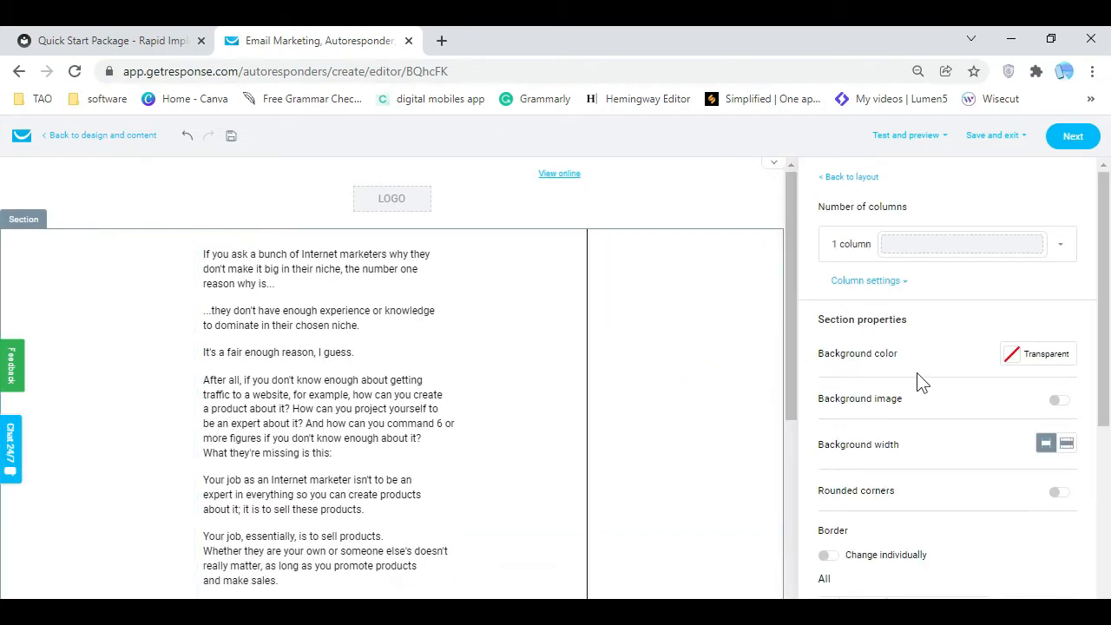
pyautogui.scroll(-3, 949, 448)
pyautogui.scroll(-1, 886, 489)
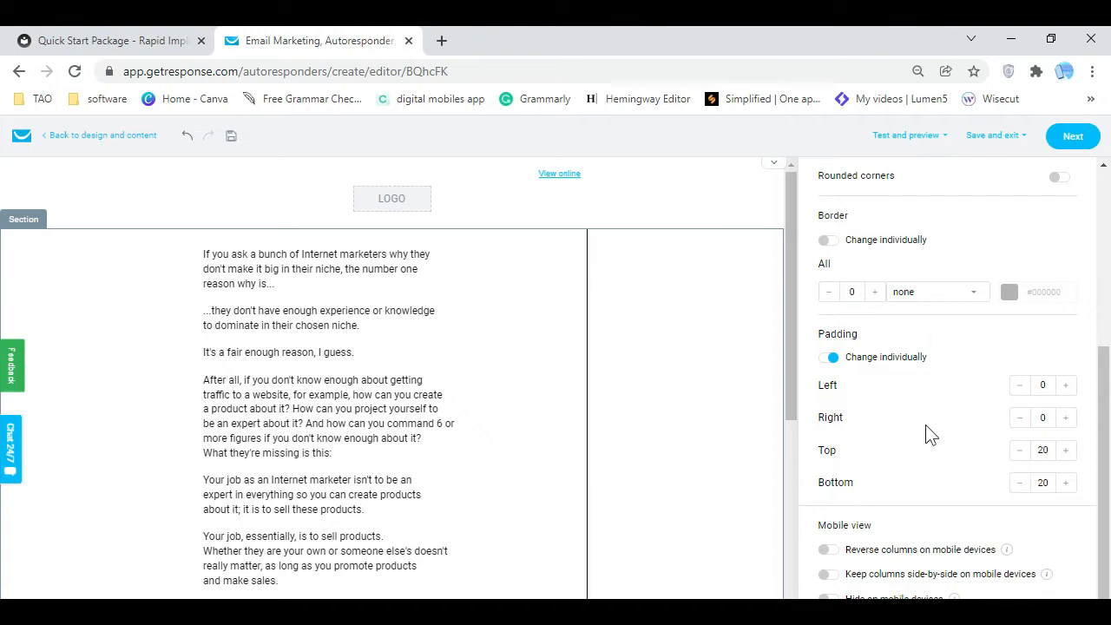
pyautogui.scroll(5, 925, 435)
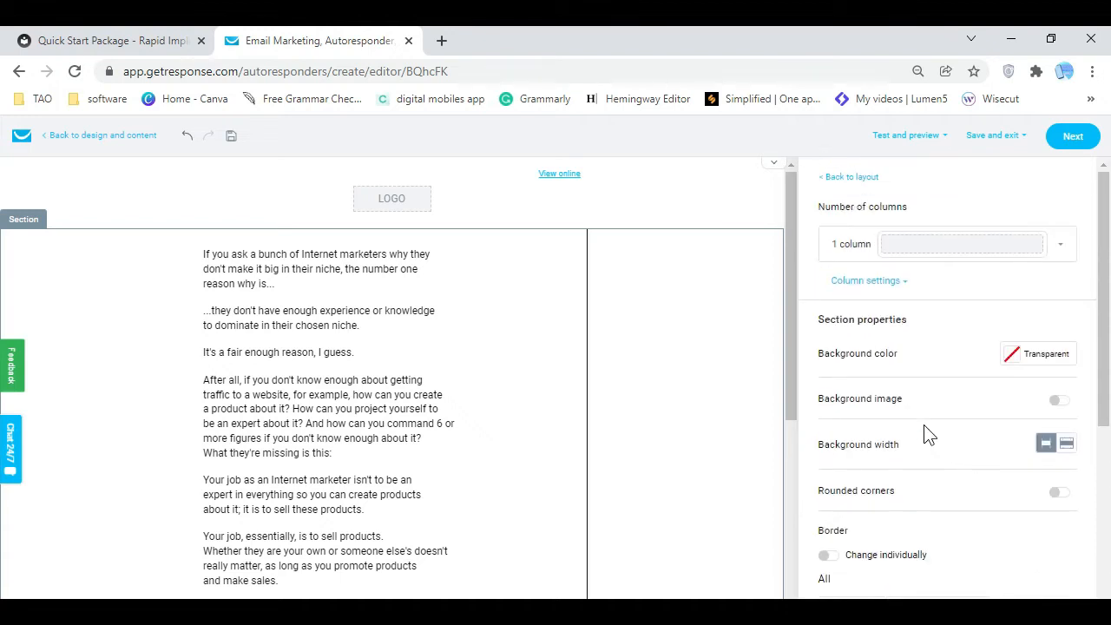
pyautogui.click(398, 198)
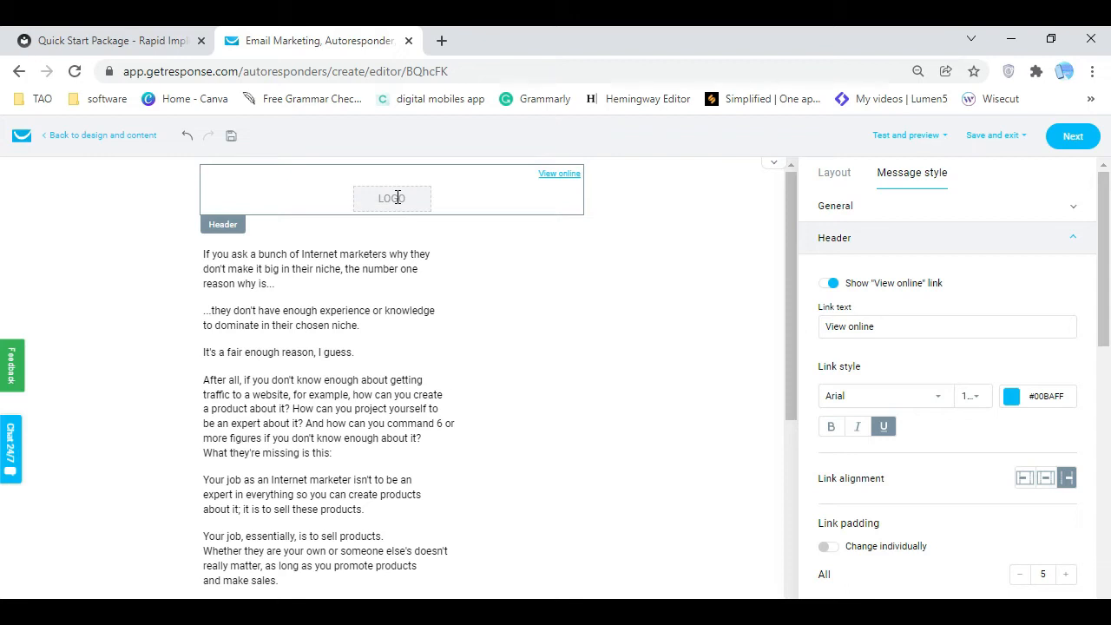
pyautogui.scroll(-3, 903, 478)
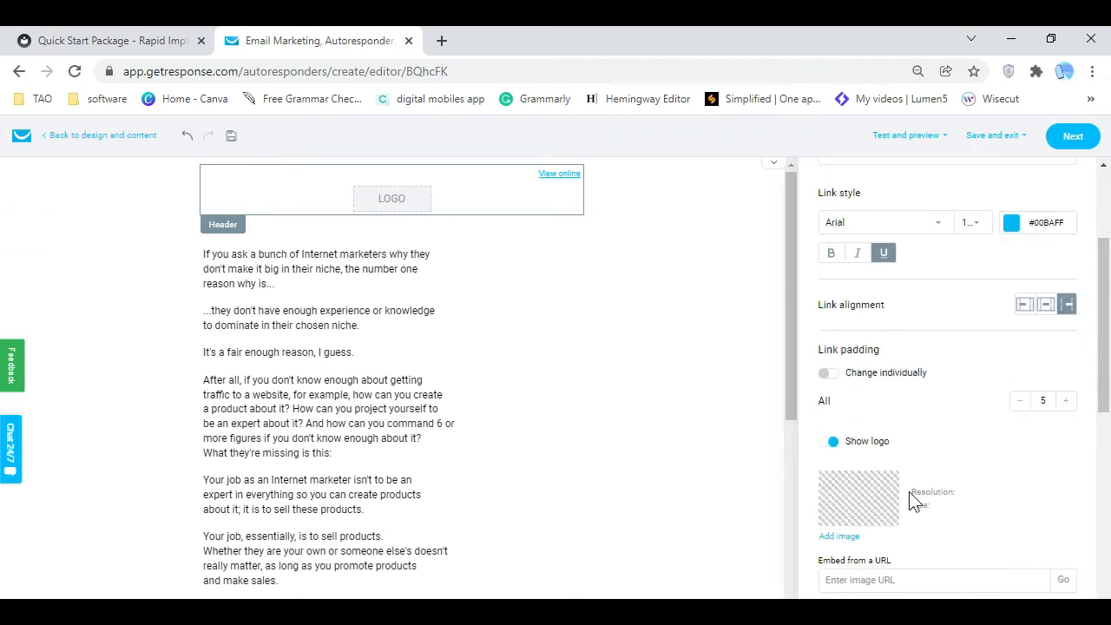
pyautogui.click(854, 537)
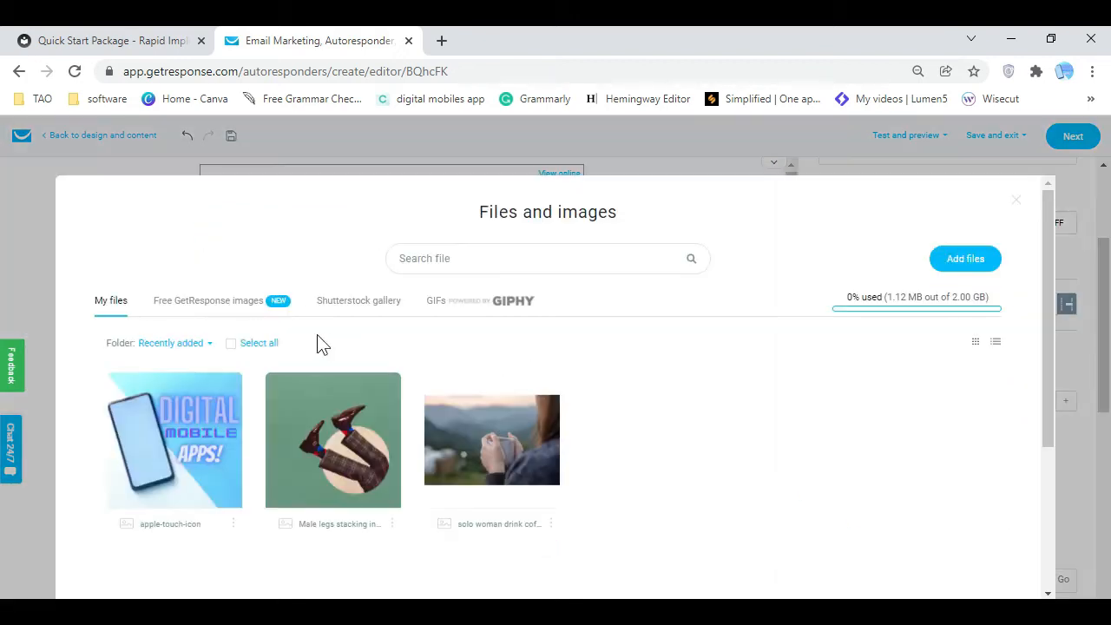
pyautogui.click(173, 439)
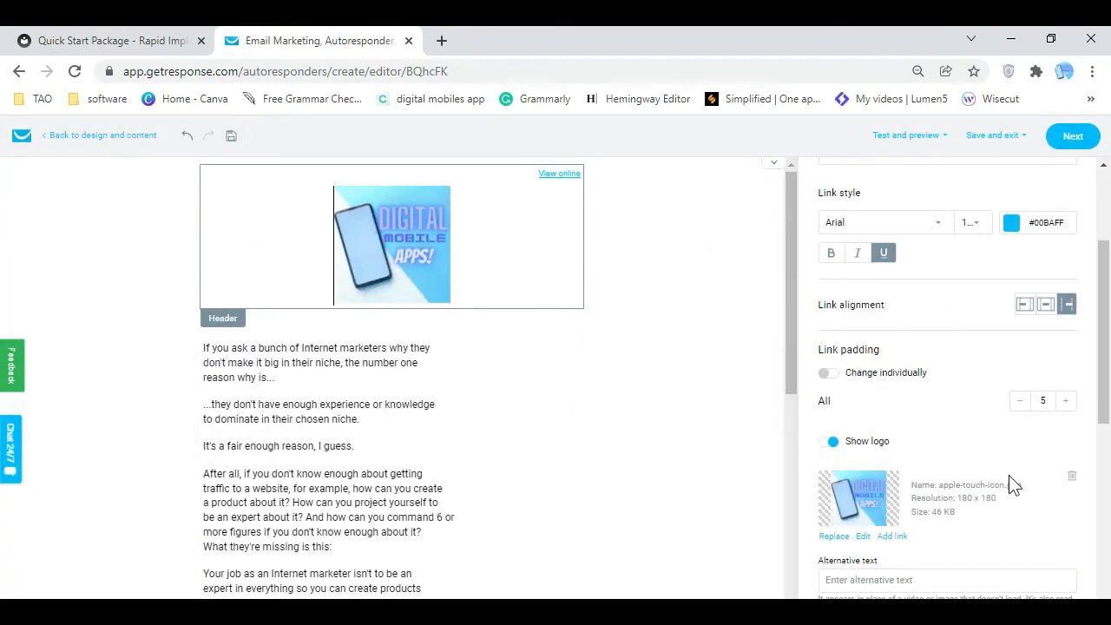
# Resize the header logo to 120 by 120 and align it left
pyautogui.scroll(-1, 1042, 528)
pyautogui.scroll(-2, 1044, 522)
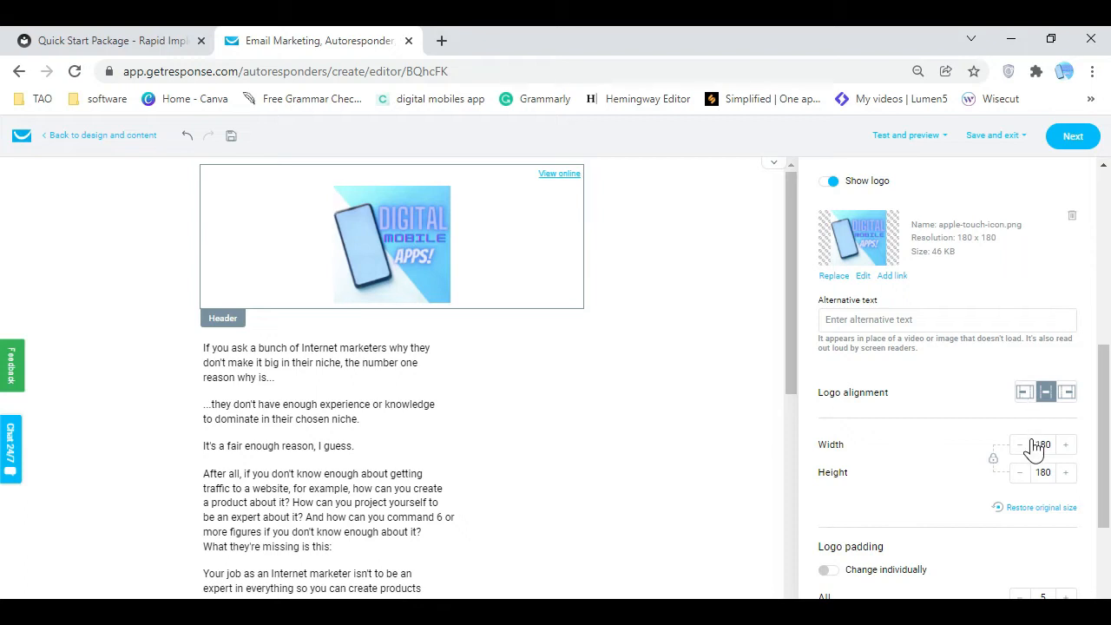
pyautogui.click(1022, 447)
pyautogui.click(1022, 447)
pyautogui.click(1022, 447)
pyautogui.click(1022, 448)
pyautogui.click(1022, 447)
pyautogui.click(1022, 447)
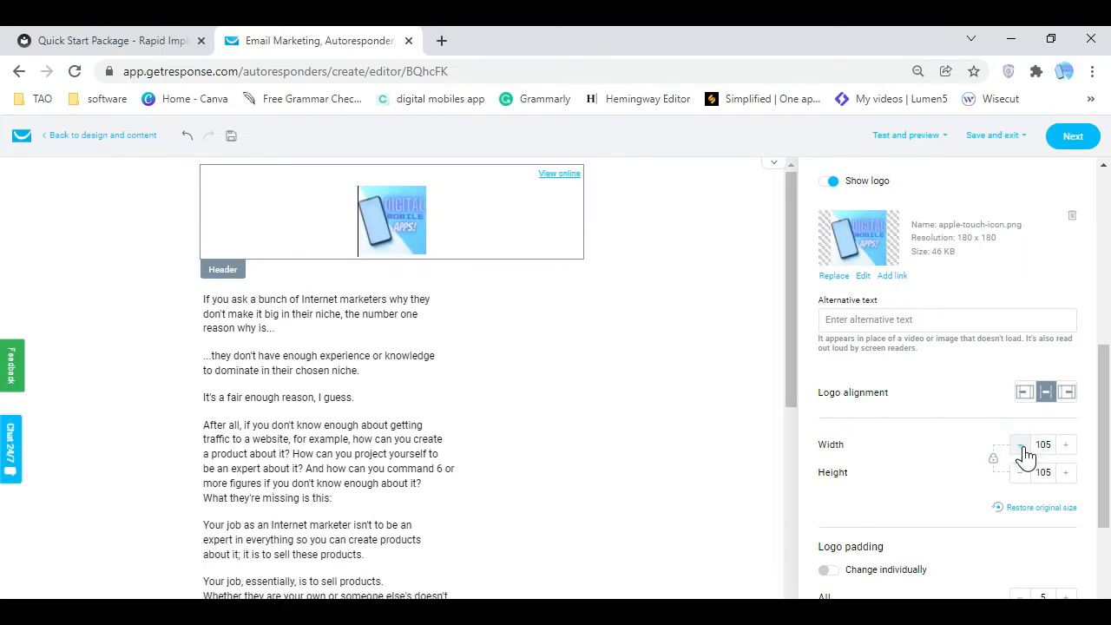
pyautogui.click(1068, 446)
pyautogui.click(1068, 446)
pyautogui.click(1026, 395)
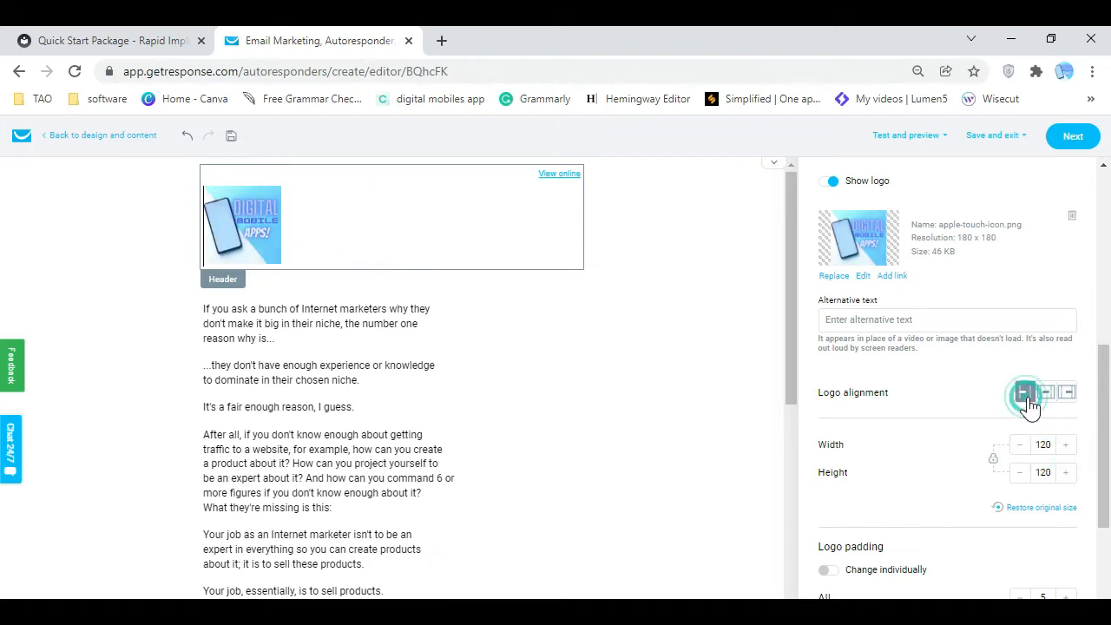
pyautogui.click(632, 328)
# Preview the message in desktop and mobile views
pyautogui.click(934, 137)
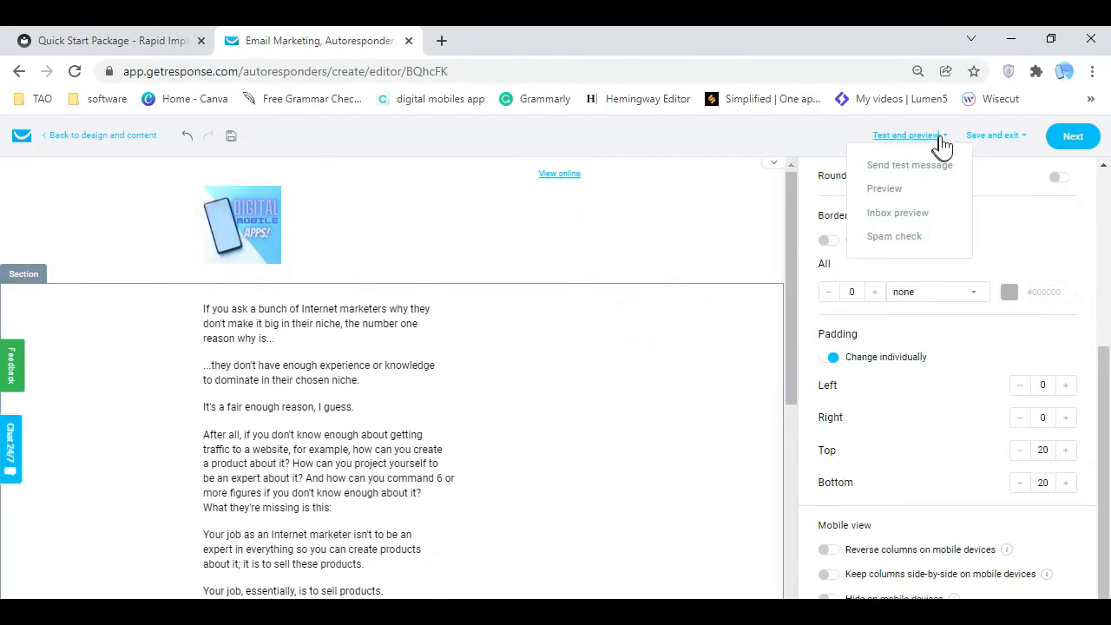
pyautogui.click(897, 193)
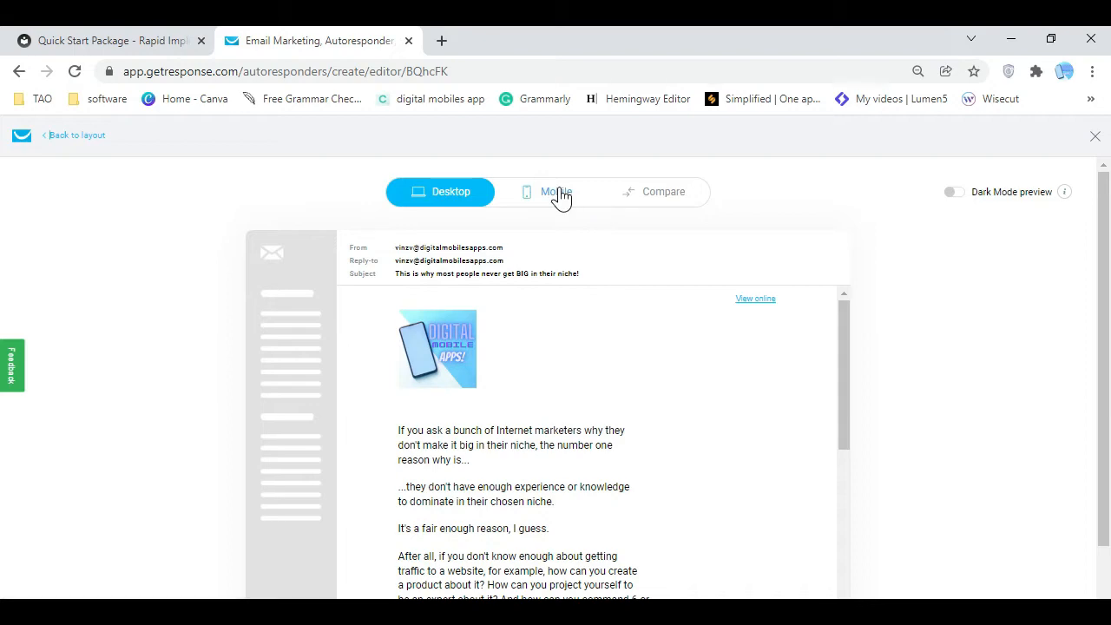
pyautogui.click(558, 194)
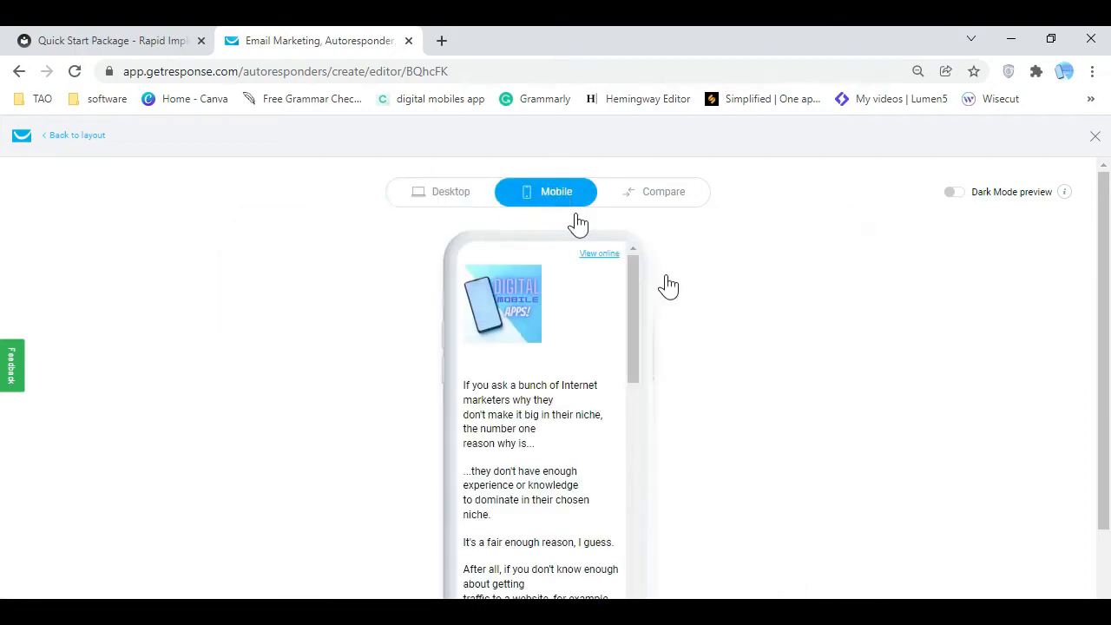
pyautogui.moveTo(632, 347); pyautogui.dragTo(487, 217)
# Compare the desktop and mobile previews side by side through to the message's end, and return to the editor
pyautogui.click(651, 203)
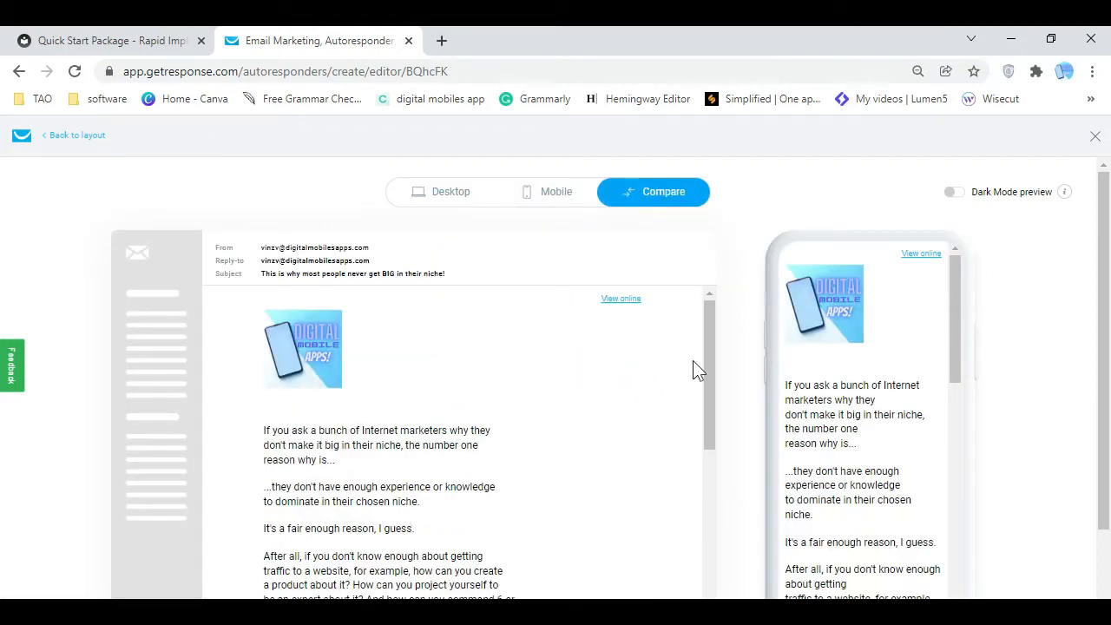
pyautogui.moveTo(708, 351); pyautogui.dragTo(710, 319)
pyautogui.scroll(-1, 736, 398)
pyautogui.moveTo(949, 280); pyautogui.dragTo(972, 541)
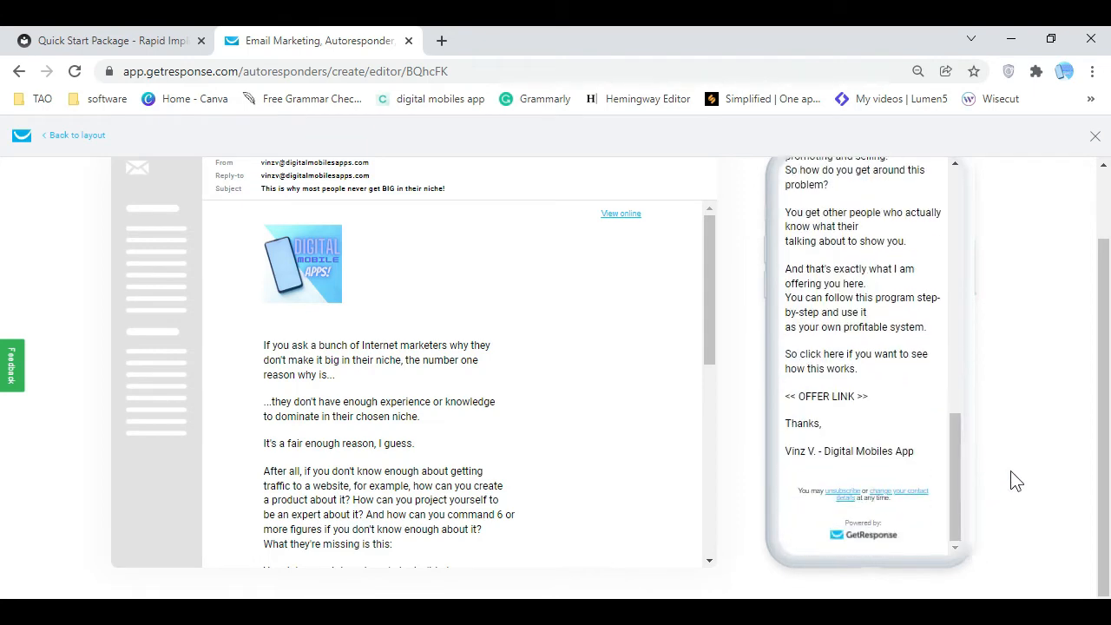
pyautogui.moveTo(715, 348); pyautogui.dragTo(732, 268)
pyautogui.moveTo(960, 457); pyautogui.dragTo(987, 206)
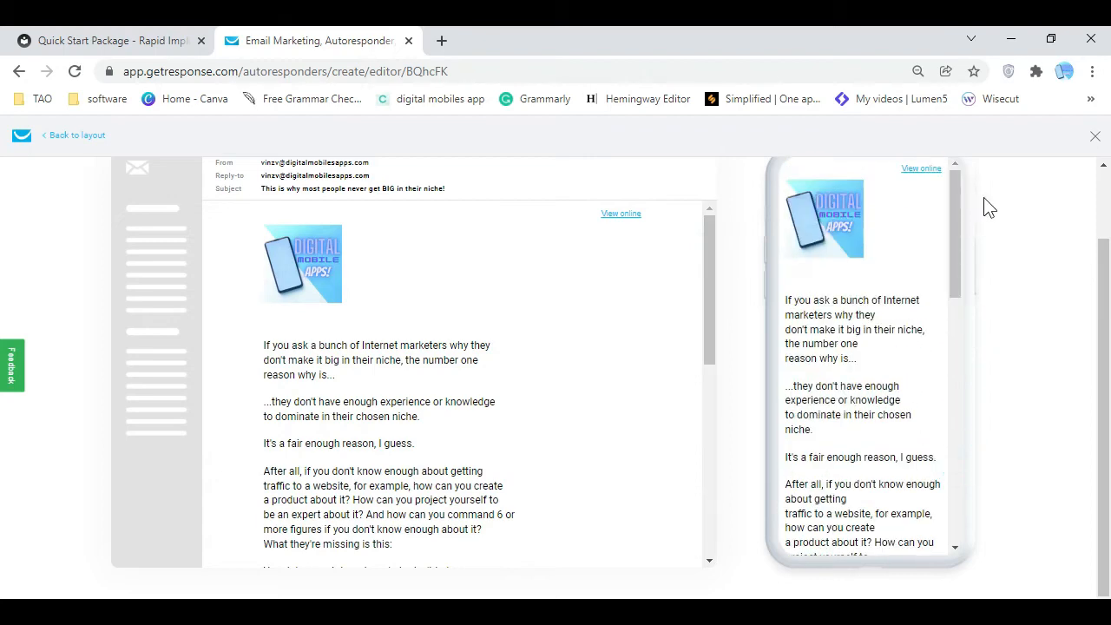
pyautogui.scroll(1, 748, 302)
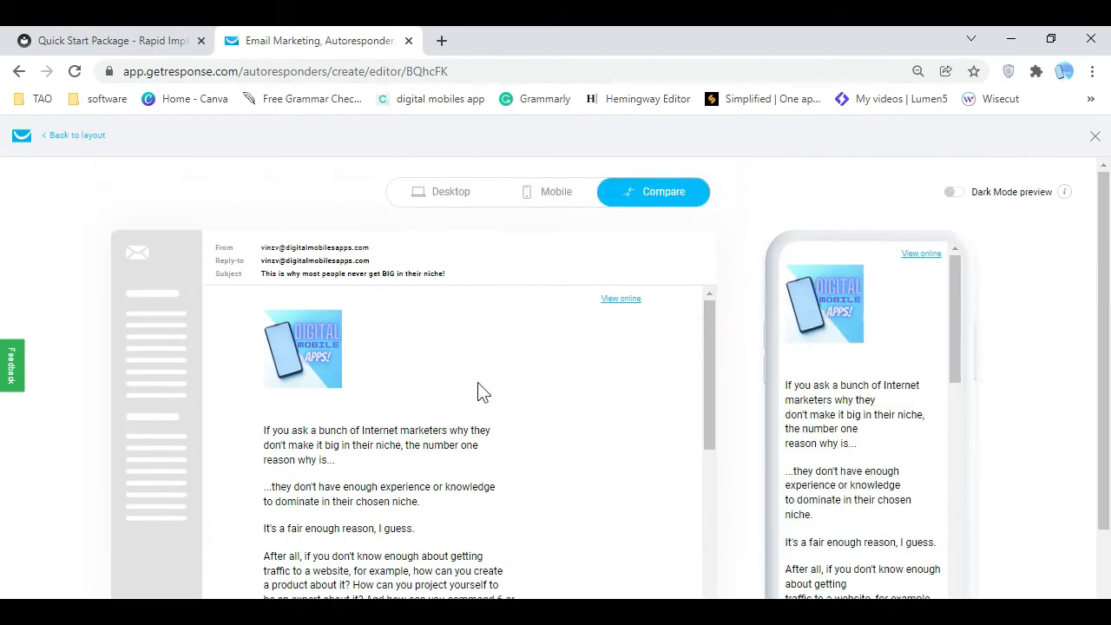
pyautogui.click(425, 191)
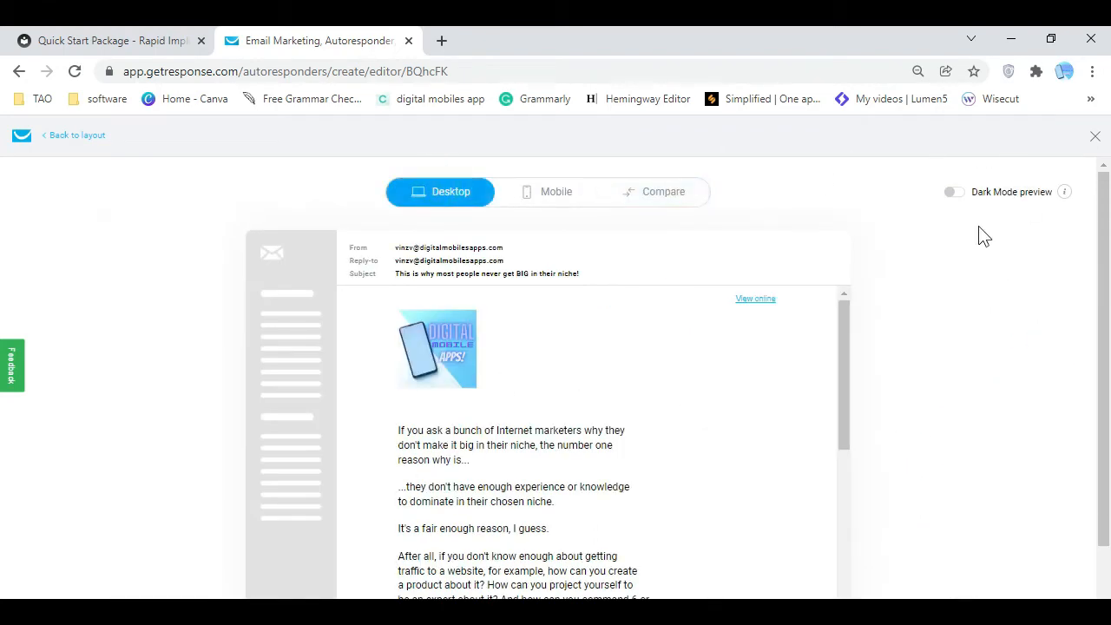
pyautogui.click(1096, 136)
# Save the message and exit the editor, and create a new autoresponder for day 3 in the calendar
pyautogui.click(1024, 144)
pyautogui.click(1018, 190)
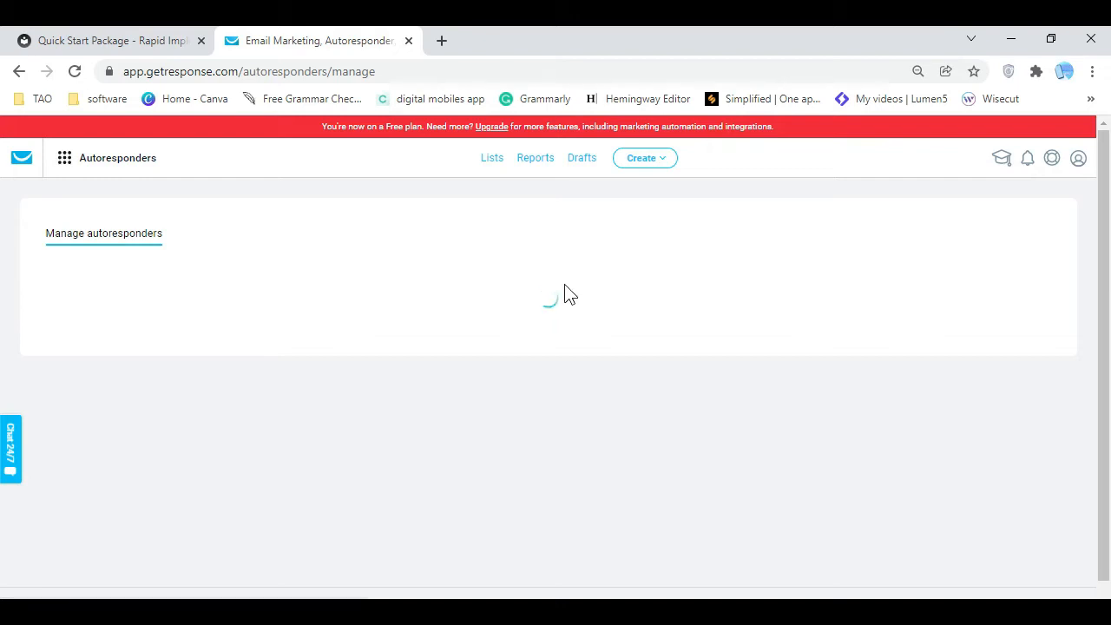
pyautogui.scroll(-2, 555, 297)
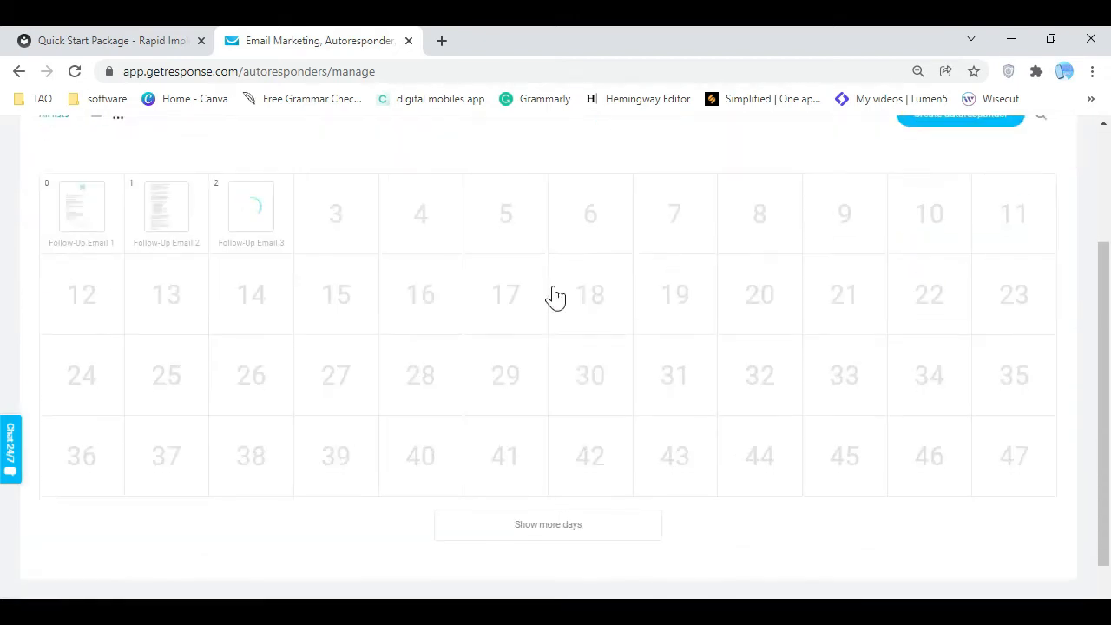
pyautogui.scroll(2, 352, 257)
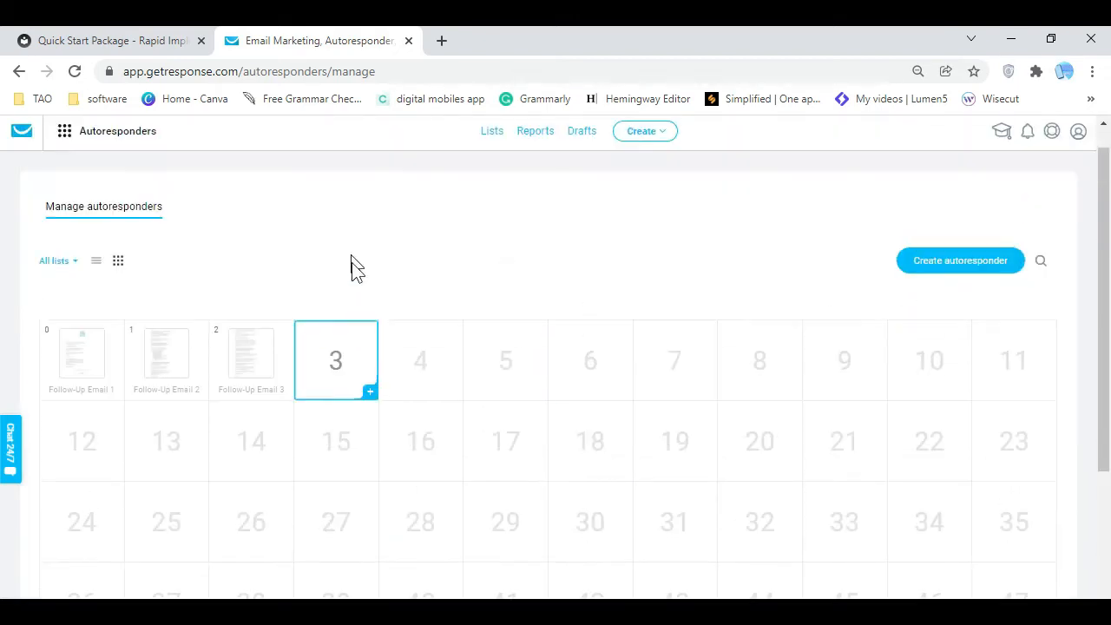
pyautogui.click(366, 420)
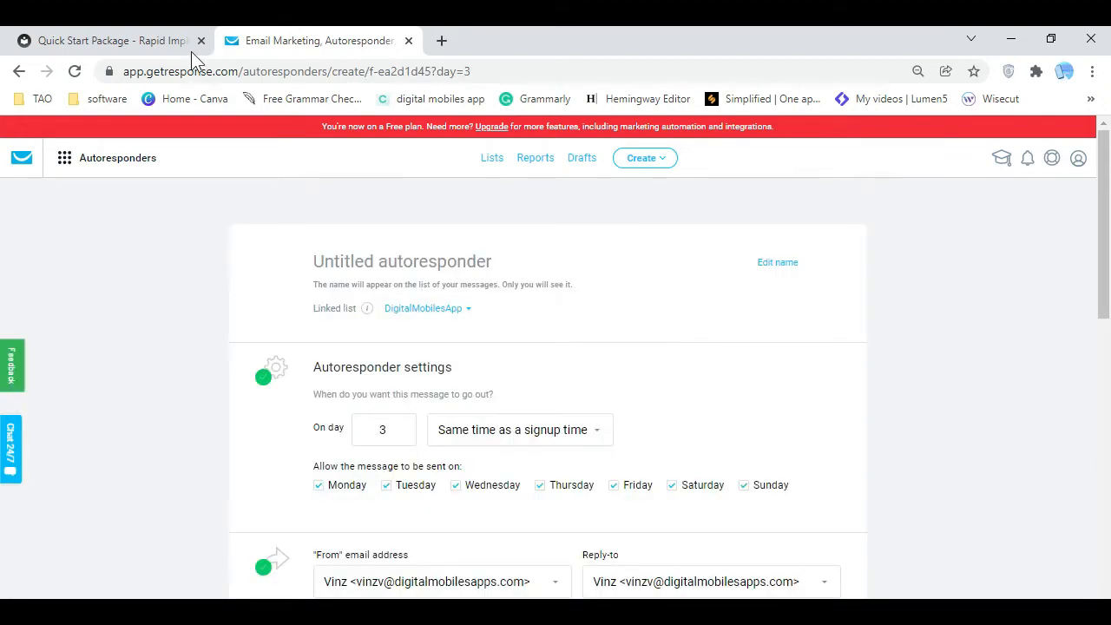
# Copy the subject text of Follow-Up Email 4 from the Quick Start Package page
pyautogui.click(170, 45)
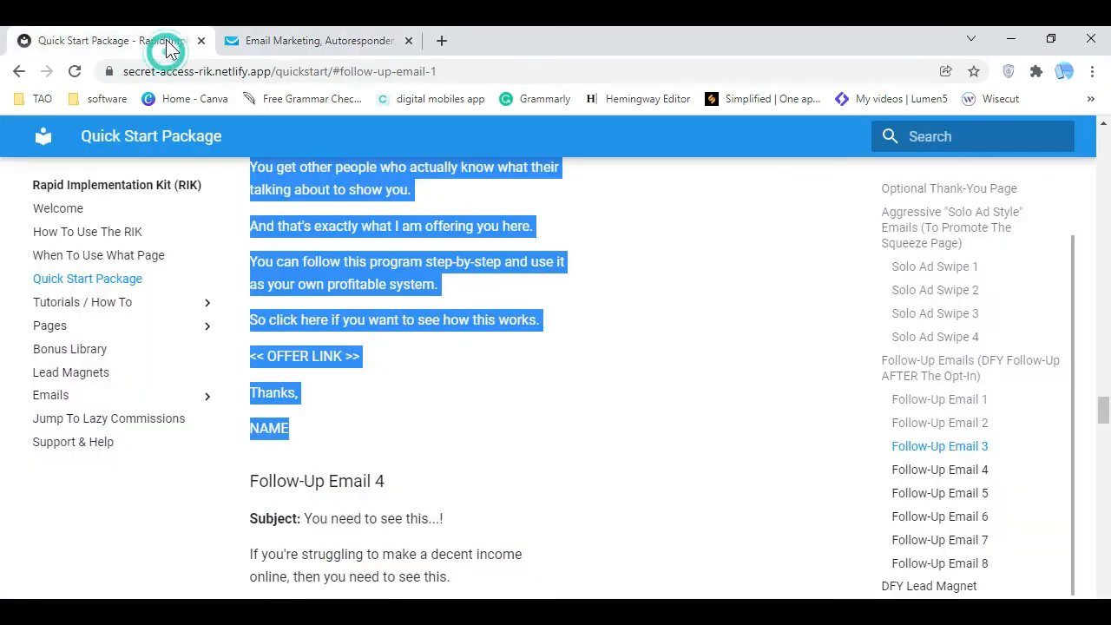
pyautogui.click(565, 353)
pyautogui.scroll(-4, 371, 293)
pyautogui.moveTo(304, 174); pyautogui.dragTo(434, 171)
pyautogui.rightClick(427, 176)
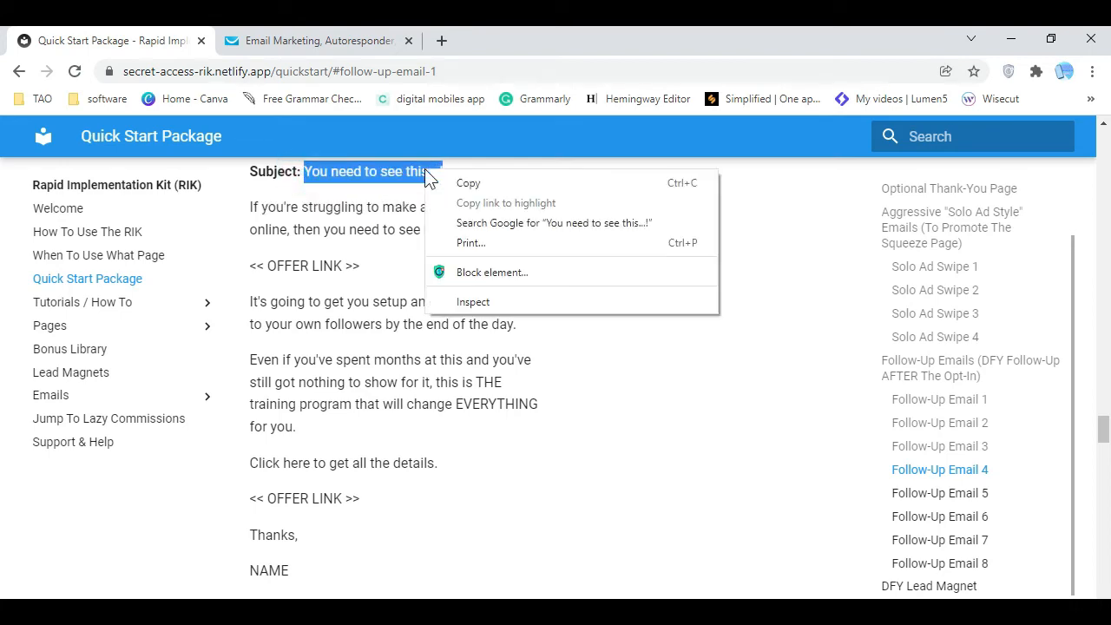
pyautogui.click(591, 186)
# Name the new autoresponder "Follow-Up Email 4", copying that heading from the Quick Start Package page
pyautogui.scroll(4, 668, 389)
pyautogui.scroll(-1, 460, 432)
pyautogui.click(498, 399)
pyautogui.moveTo(250, 394); pyautogui.dragTo(384, 396)
pyautogui.rightClick(384, 396)
pyautogui.click(417, 408)
pyautogui.click(347, 40)
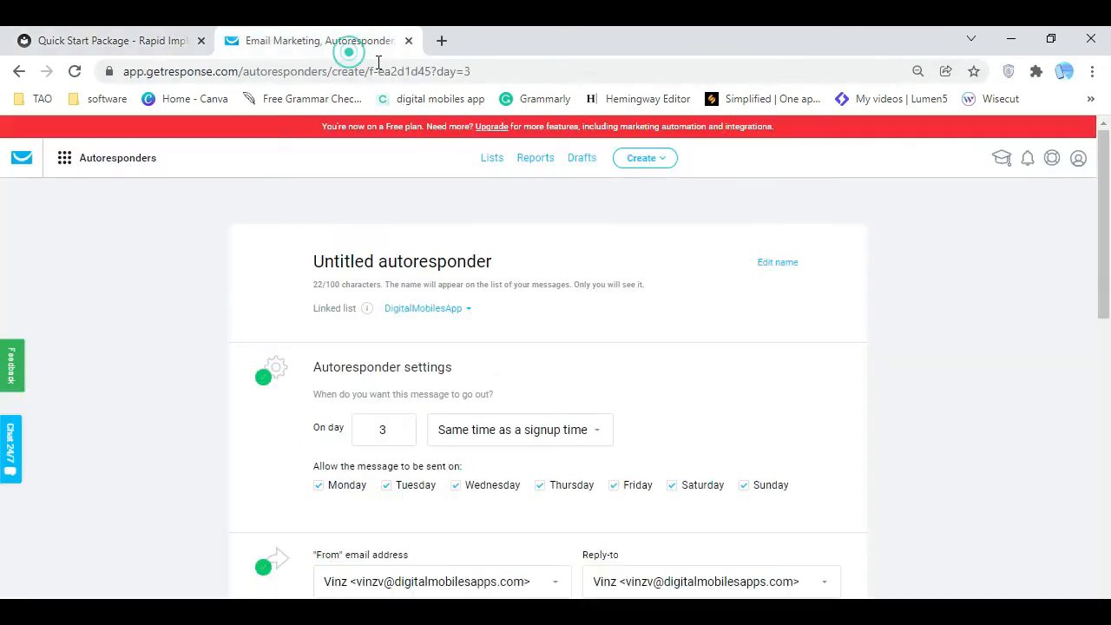
pyautogui.moveTo(503, 273); pyautogui.dragTo(313, 261)
pyautogui.press('BackSpace')
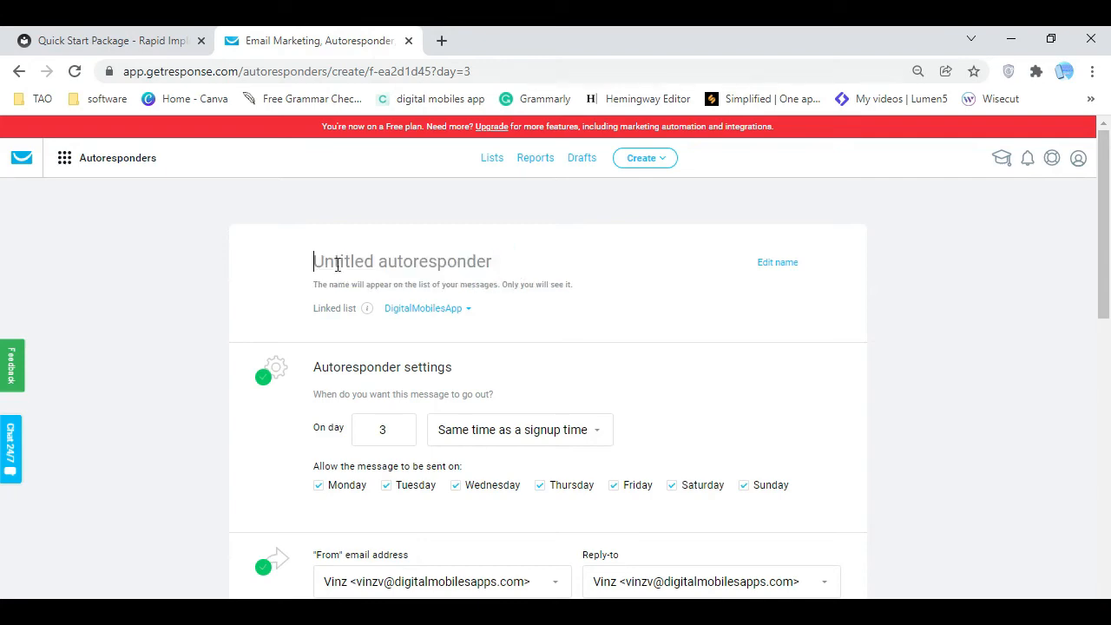
pyautogui.rightClick(346, 267)
pyautogui.click(430, 397)
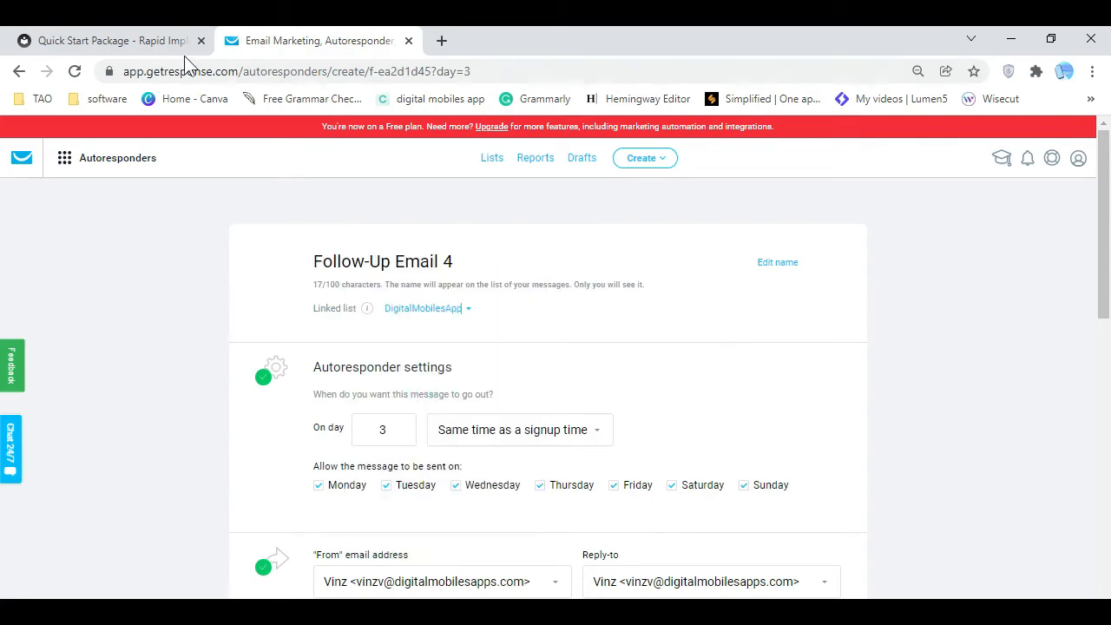
# Copy the subject "You need to see this...!" from the Quick Start Package page and return to the Follow-Up Email 4 autoresponder settings
pyautogui.click(155, 51)
pyautogui.click(546, 439)
pyautogui.scroll(-1, 315, 422)
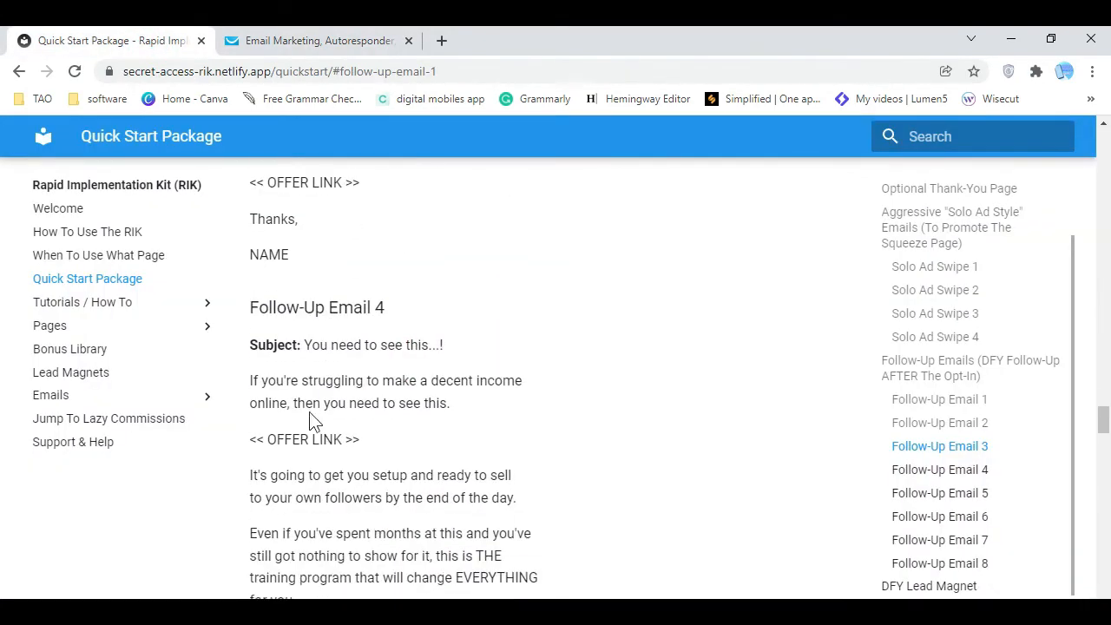
pyautogui.moveTo(308, 353); pyautogui.dragTo(461, 354)
pyautogui.rightClick(421, 338)
pyautogui.click(455, 349)
pyautogui.click(356, 42)
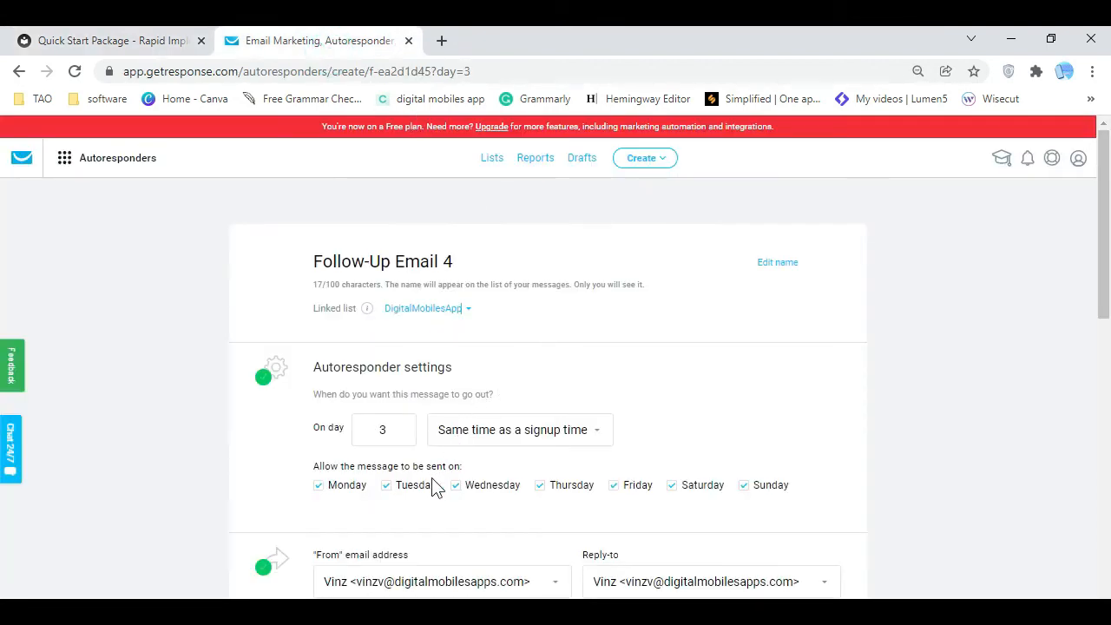
# Paste "You need to see this...!" as the subject line of the Follow-Up Email 4 autoresponder
pyautogui.scroll(-3, 461, 501)
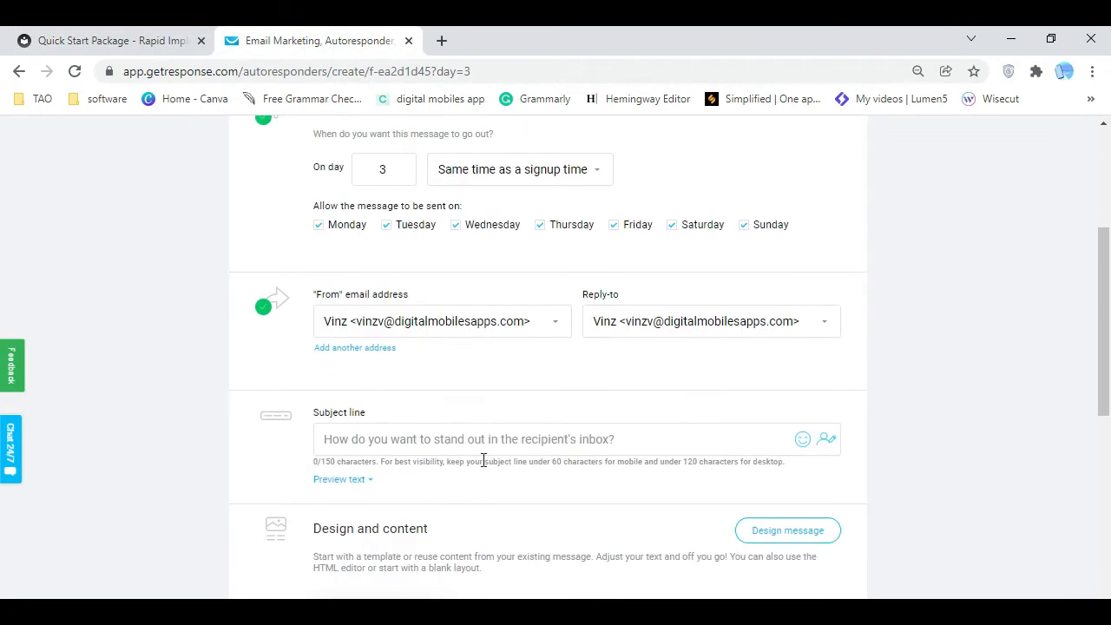
pyautogui.rightClick(414, 445)
pyautogui.click(487, 281)
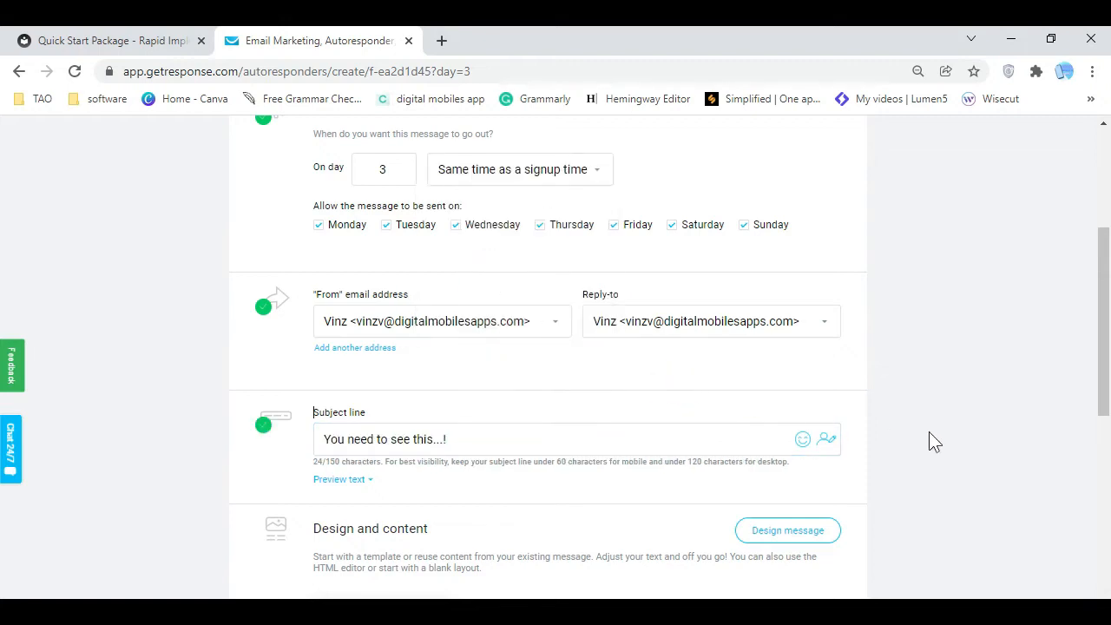
# Copy the opening sentence of Follow-Up Email 4, "If you're struggling to make a decent income online, then you need to see this.", from the Quick Start Package page
pyautogui.click(173, 41)
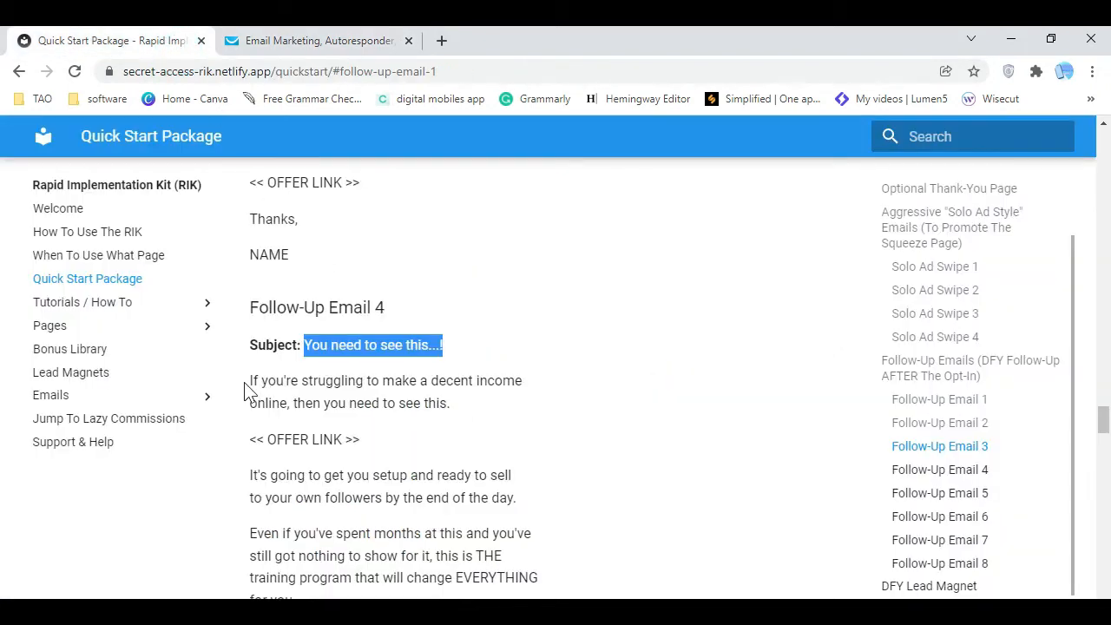
pyautogui.moveTo(252, 381); pyautogui.dragTo(483, 415)
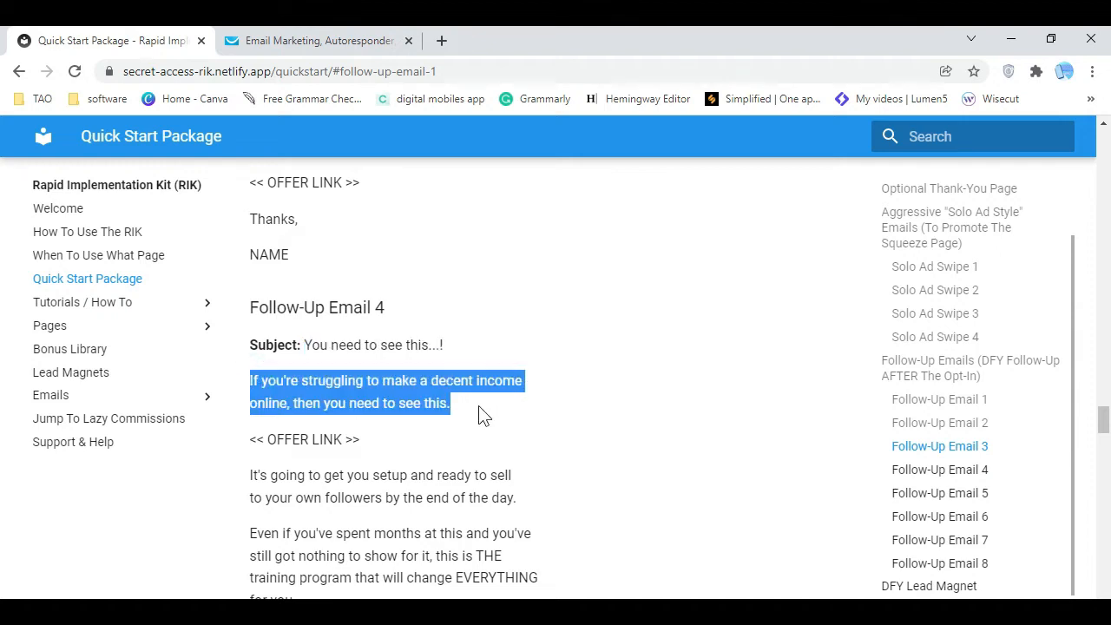
pyautogui.rightClick(410, 405)
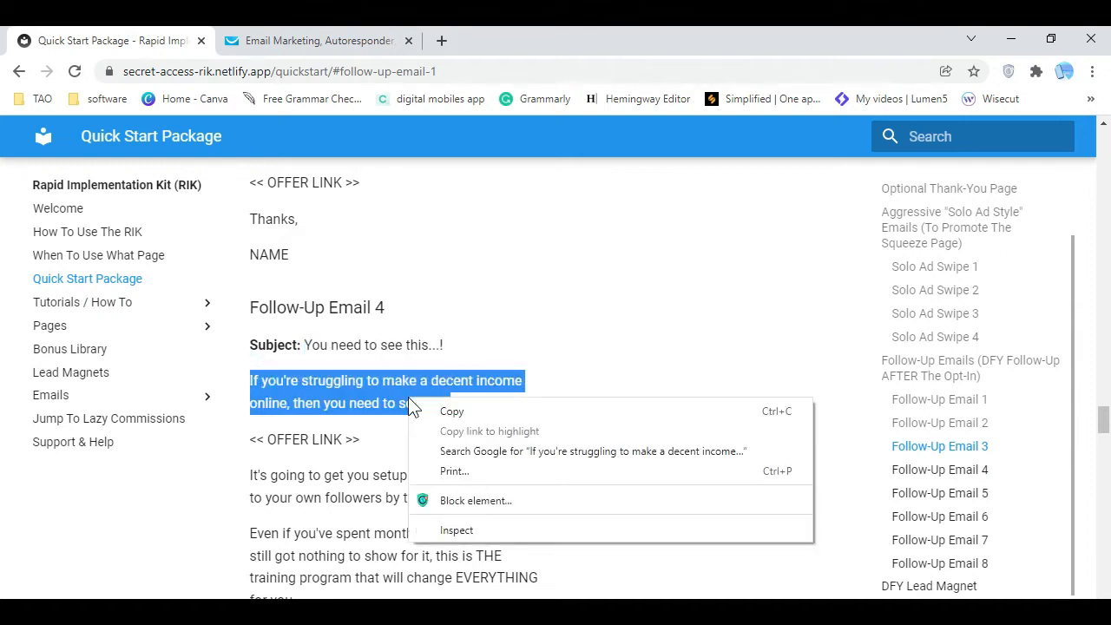
pyautogui.click(578, 367)
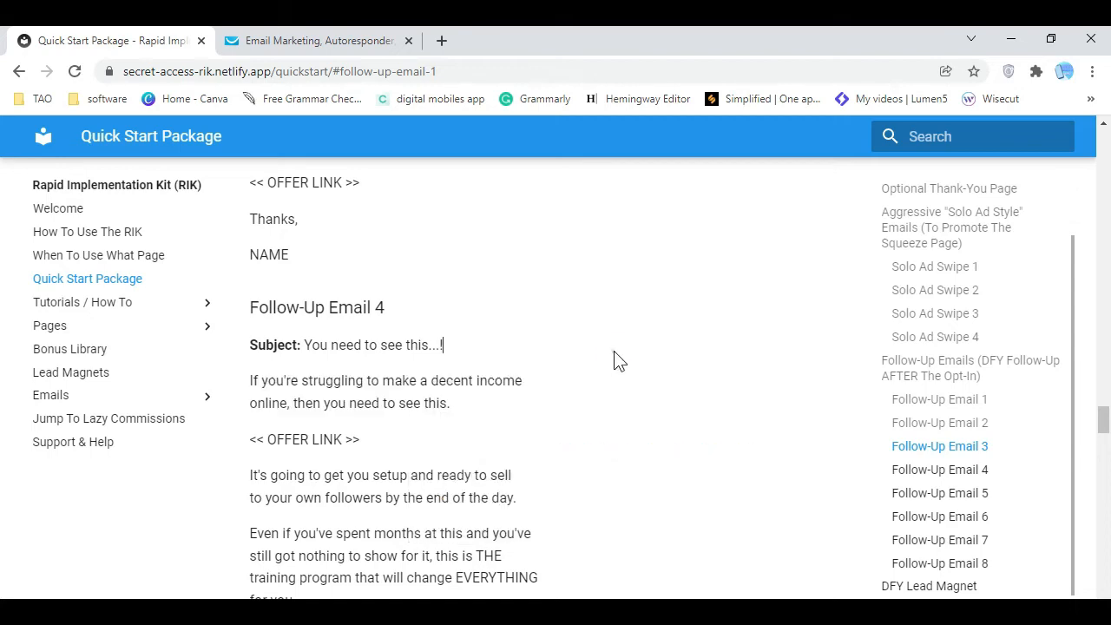
pyautogui.scroll(-3, 616, 361)
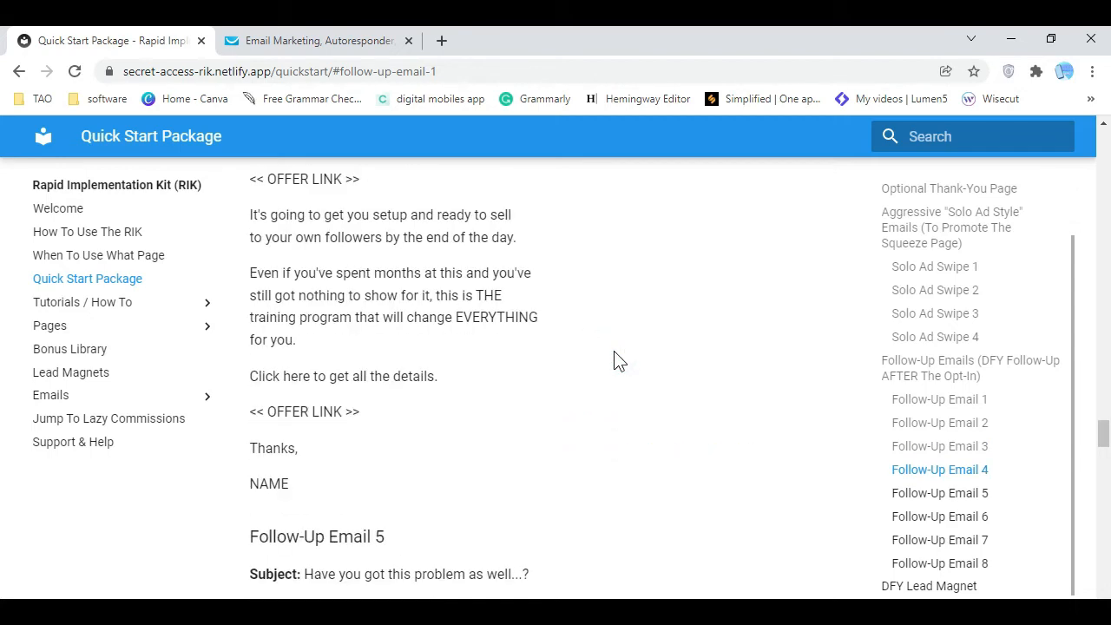
pyautogui.scroll(-3, 614, 360)
pyautogui.scroll(4, 616, 360)
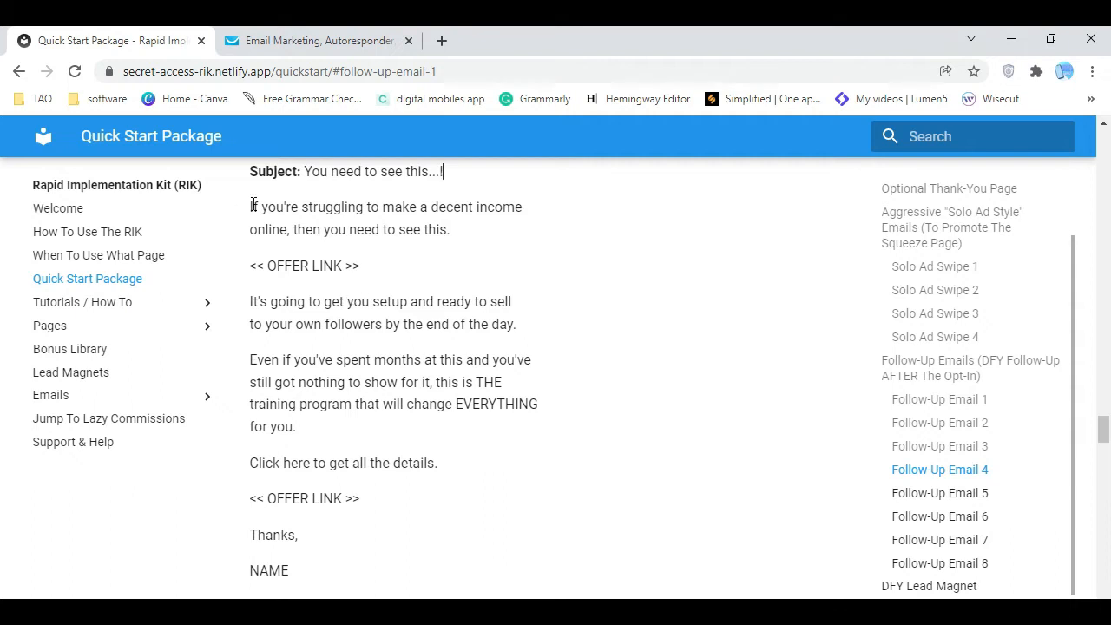
pyautogui.moveTo(249, 206); pyautogui.dragTo(475, 234)
pyautogui.rightClick(408, 222)
pyautogui.click(463, 235)
# Add preview text to the GetResponse autoresponder by pasting the copied opening sentence
pyautogui.click(330, 41)
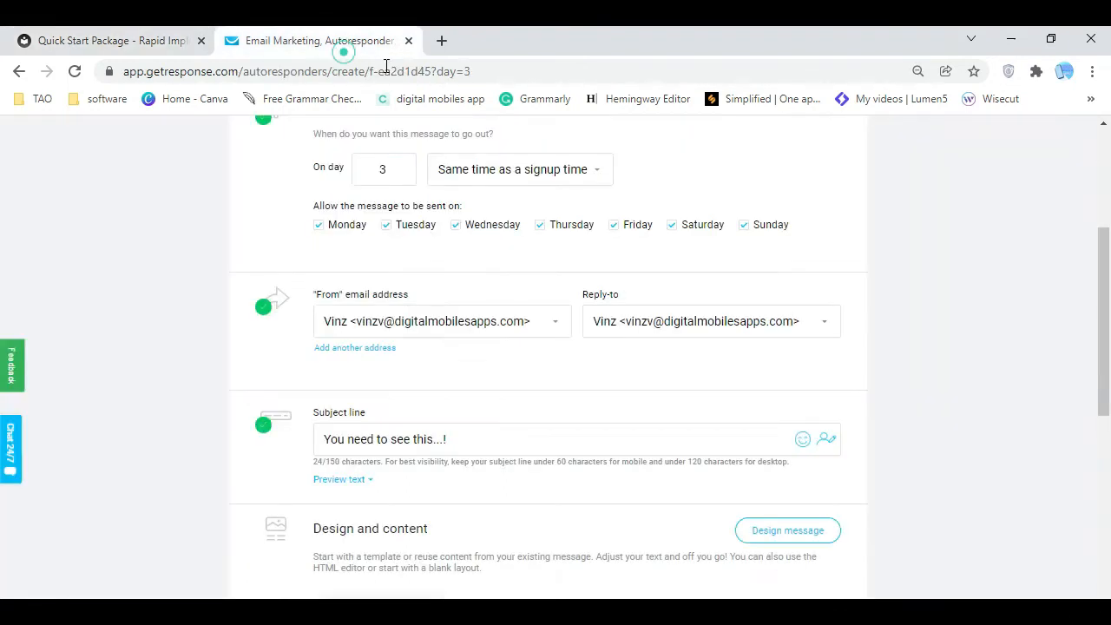
pyautogui.scroll(-2, 434, 425)
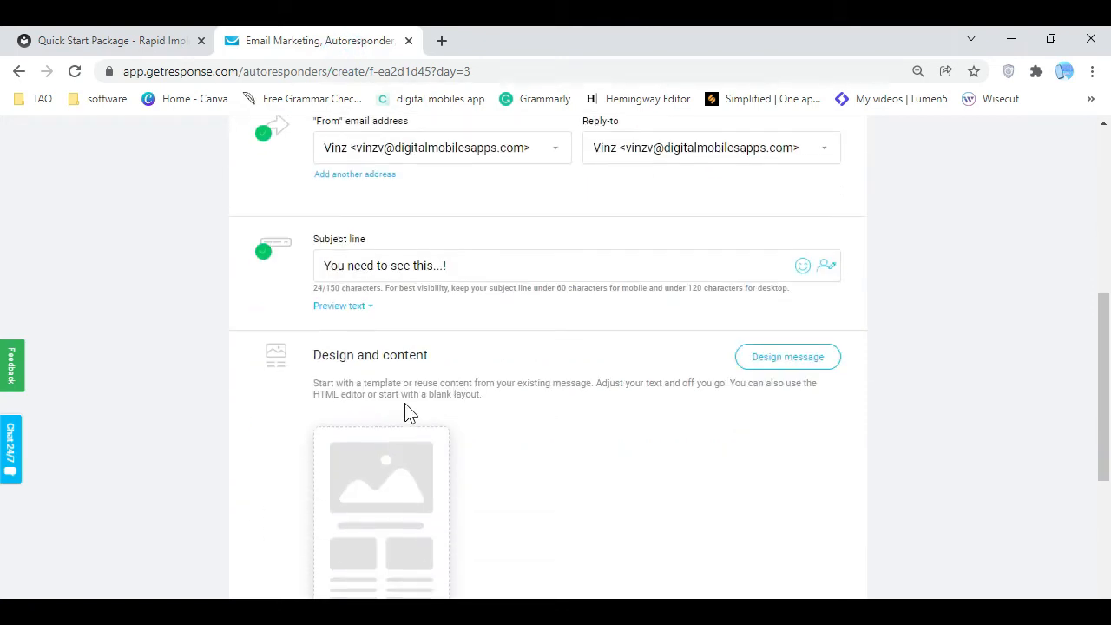
pyautogui.click(368, 311)
pyautogui.rightClick(426, 332)
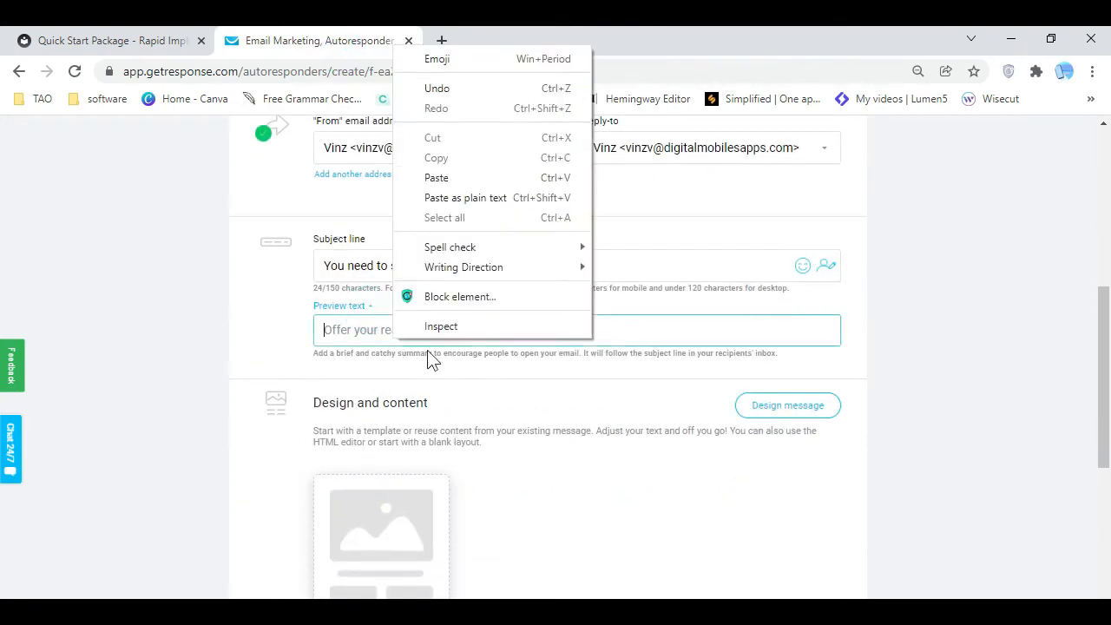
pyautogui.click(475, 176)
pyautogui.click(903, 388)
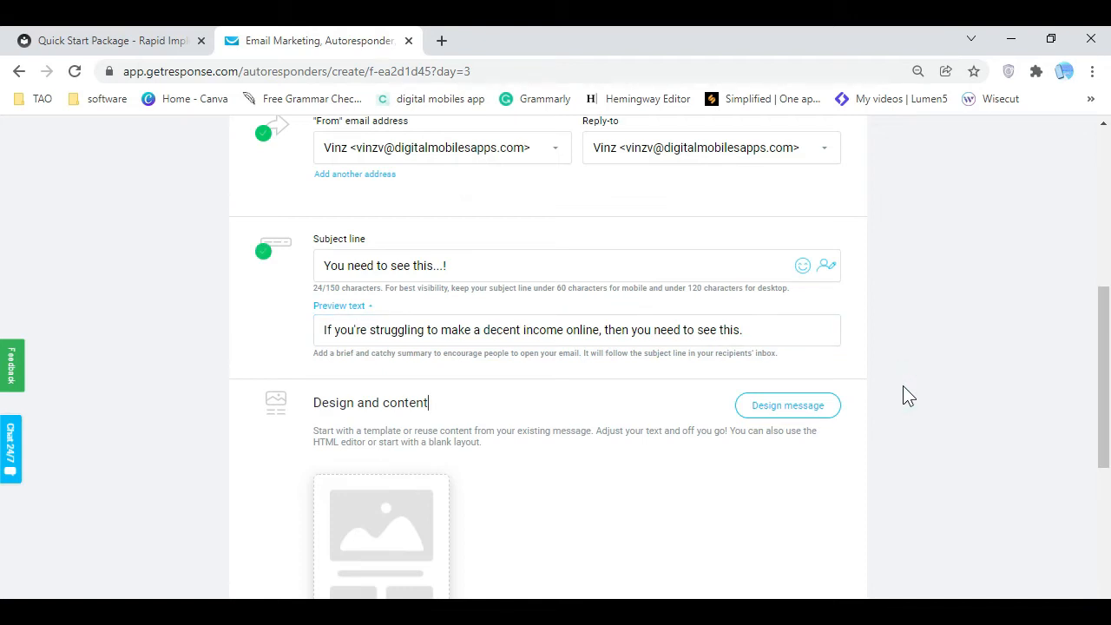
# Open the message design page, and copy the Follow-Up Email 4 body from "It's going to get you setup" through "NAME" on the Quick Start Package page
pyautogui.click(787, 408)
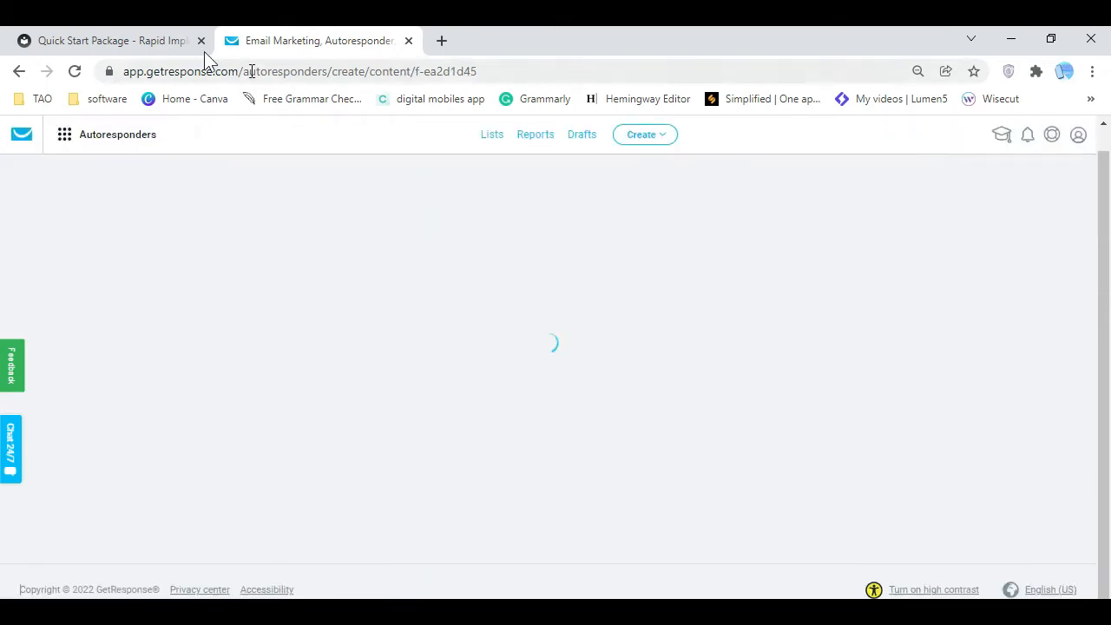
pyautogui.click(142, 41)
pyautogui.click(622, 341)
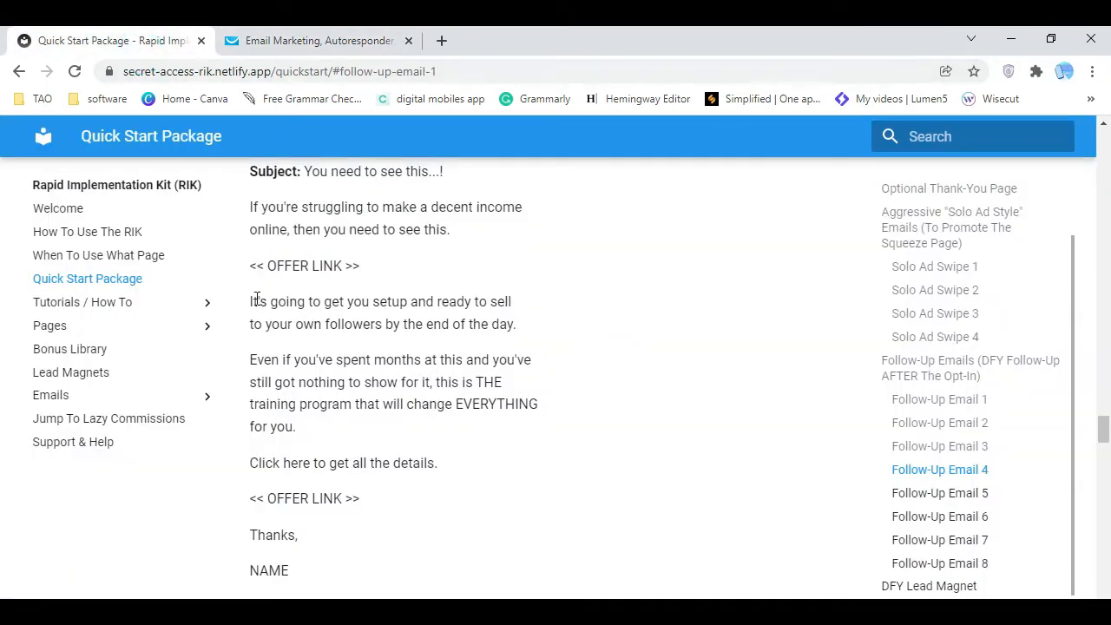
pyautogui.moveTo(246, 301); pyautogui.dragTo(414, 562)
pyautogui.rightClick(366, 392)
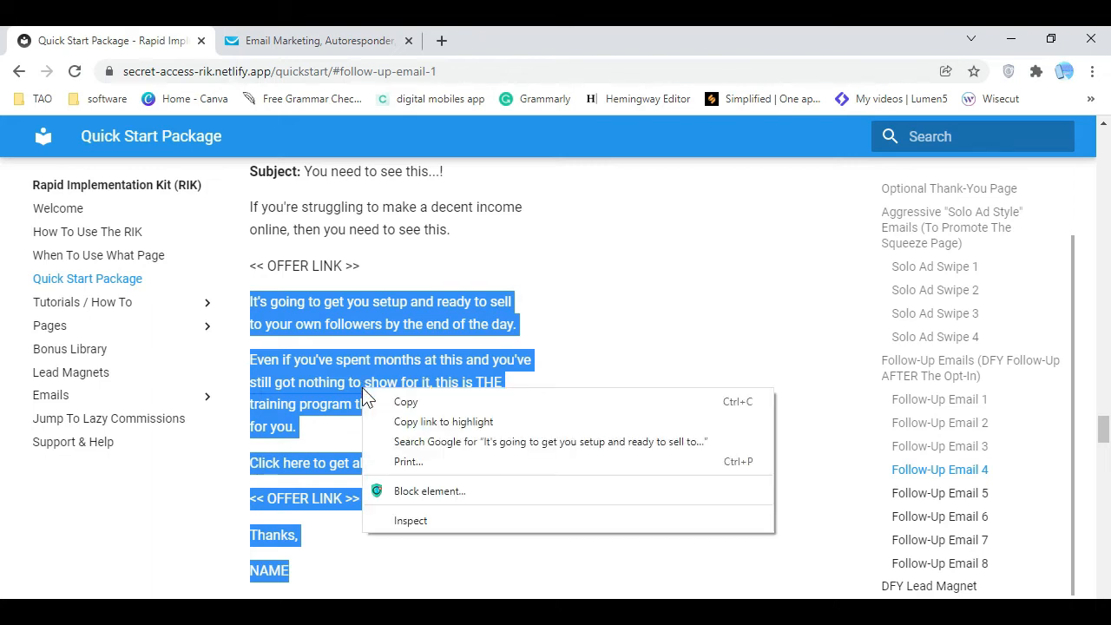
pyautogui.click(401, 399)
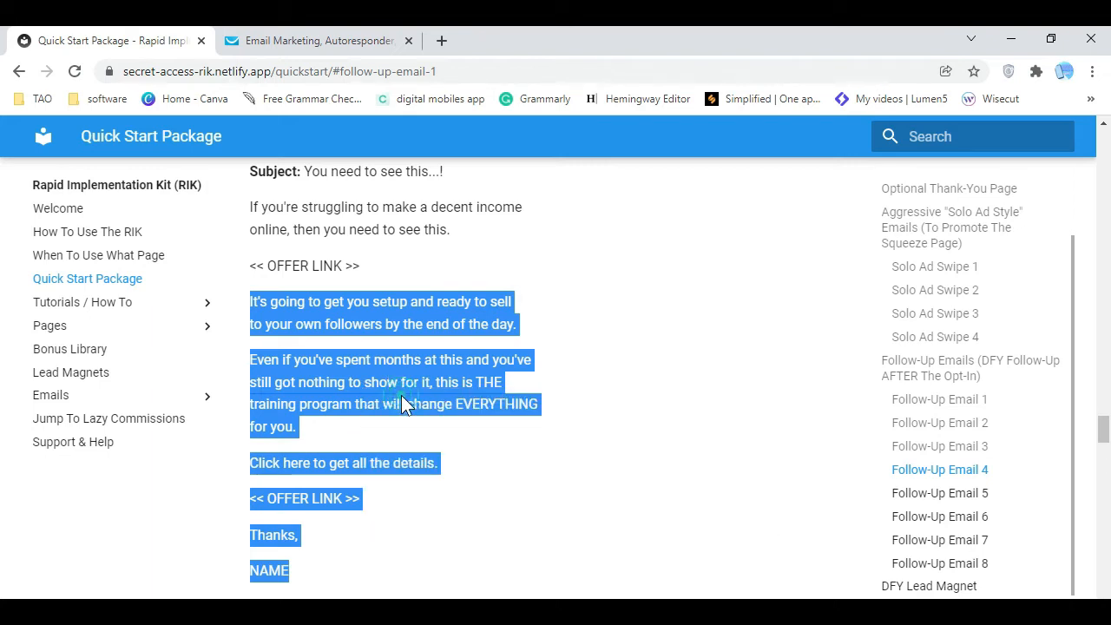
# Return to GetResponse and start the message design from the blank 1 column template
pyautogui.click(329, 45)
pyautogui.click(569, 252)
pyautogui.moveTo(131, 399)
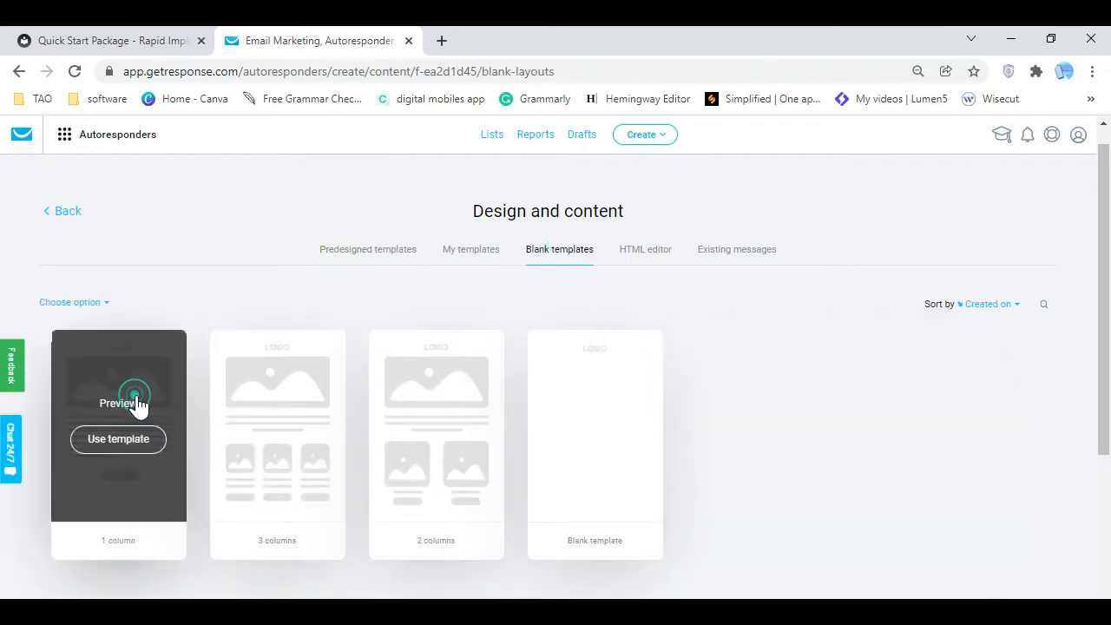
pyautogui.click(145, 440)
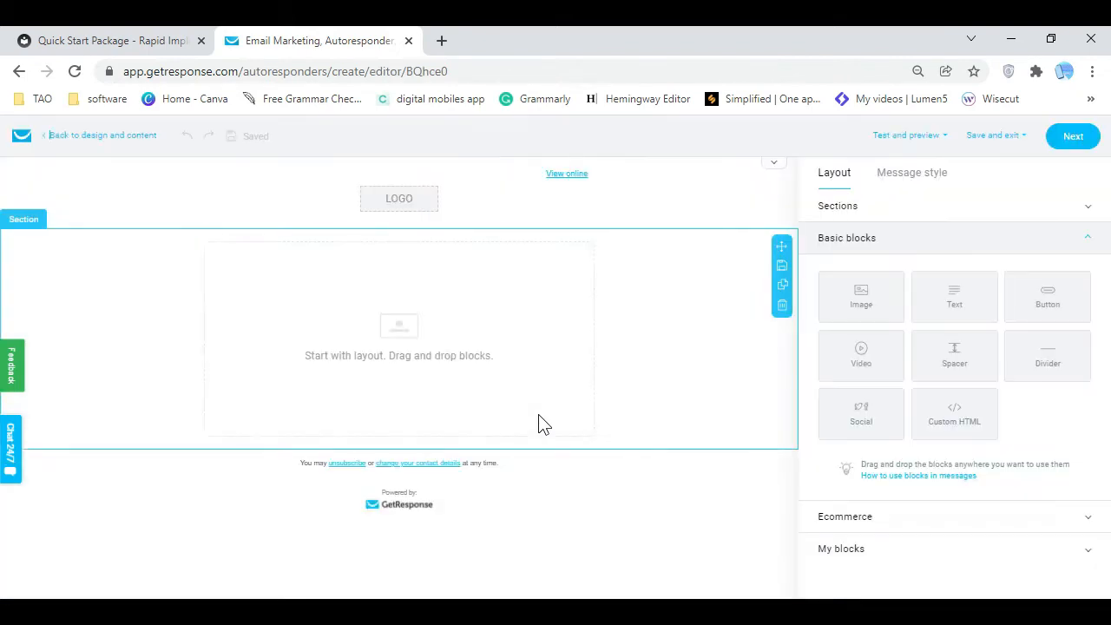
# Add a text block to the empty section and paste the copied email body into it
pyautogui.moveTo(942, 315); pyautogui.dragTo(417, 317)
pyautogui.rightClick(384, 288)
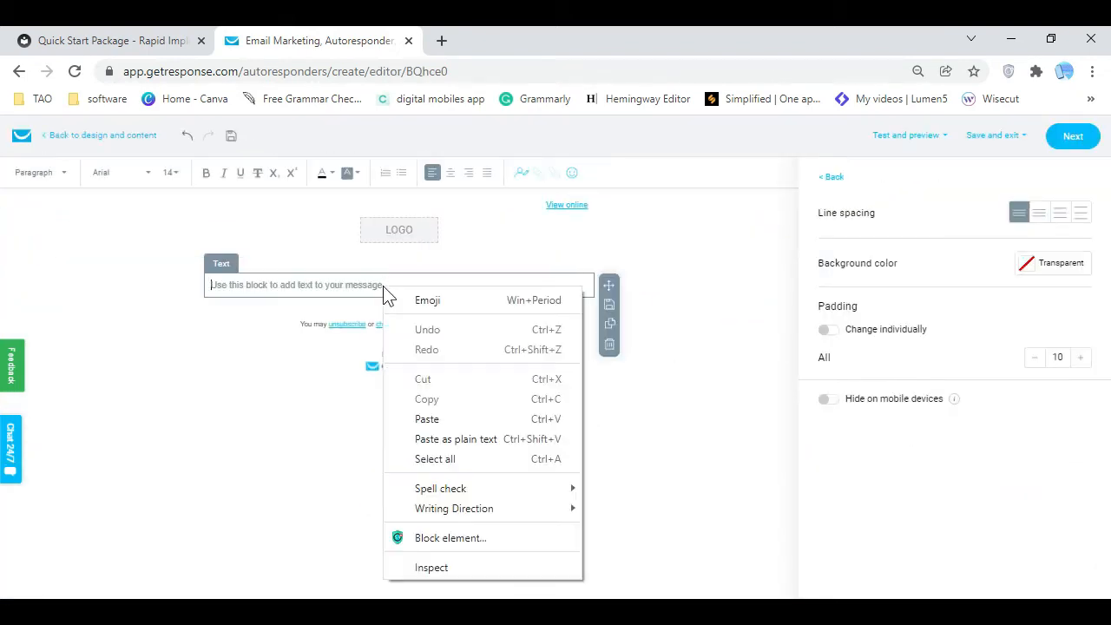
pyautogui.click(458, 418)
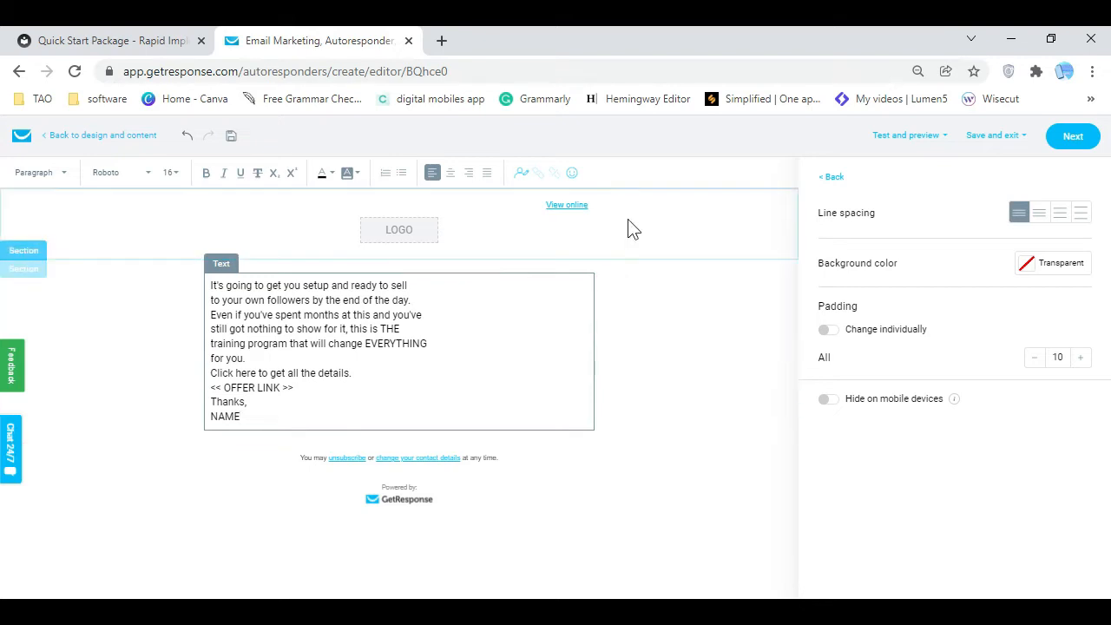
# Insert a blank line after "the end of the day." and move "THE" down to begin the line "THE training program that will change EVERYTHING"
pyautogui.click(421, 300)
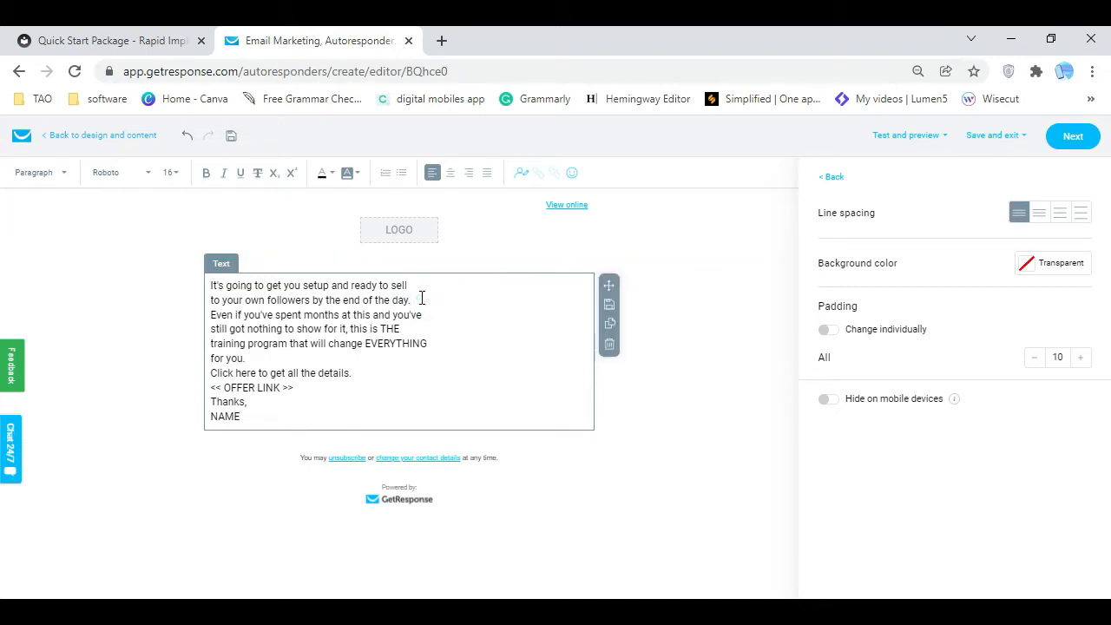
pyautogui.press('Return')
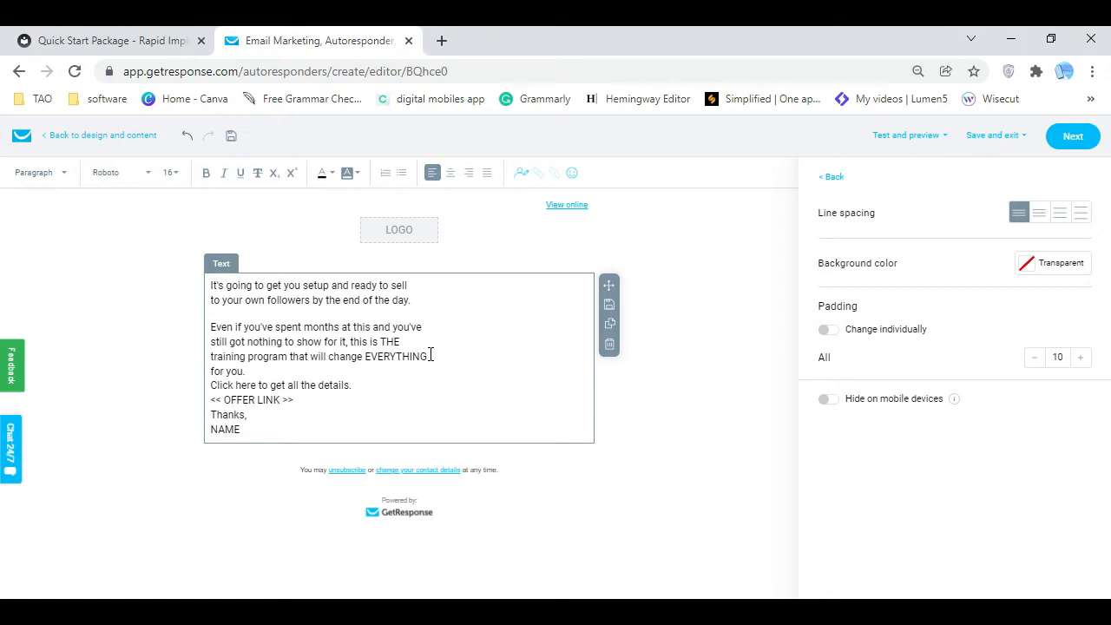
pyautogui.click(380, 341)
pyautogui.press('Return')
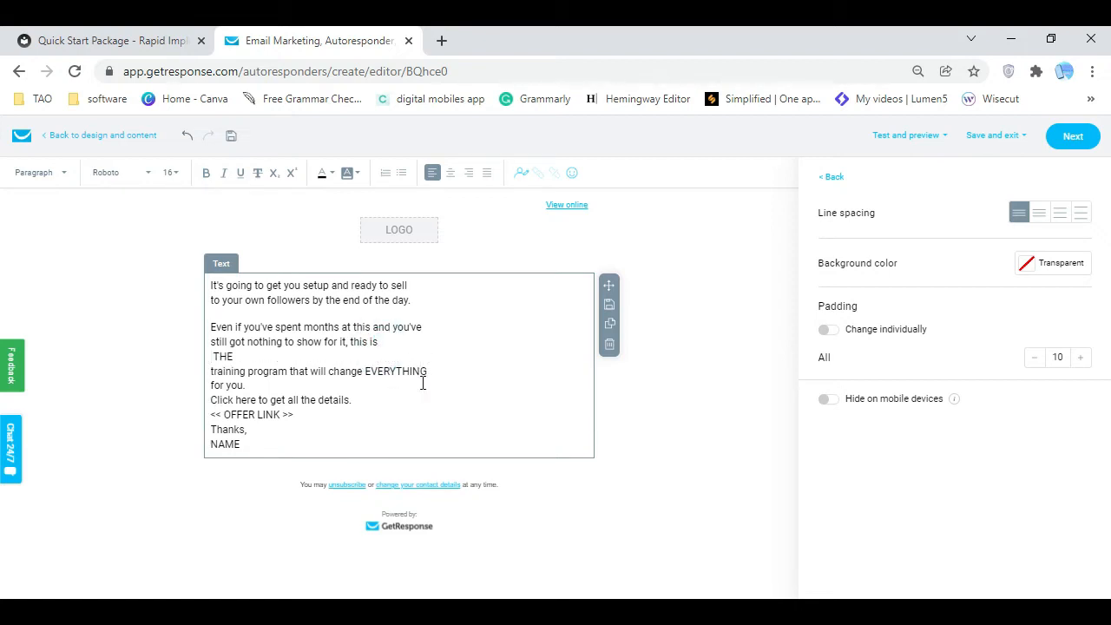
pyautogui.press('BackSpace')
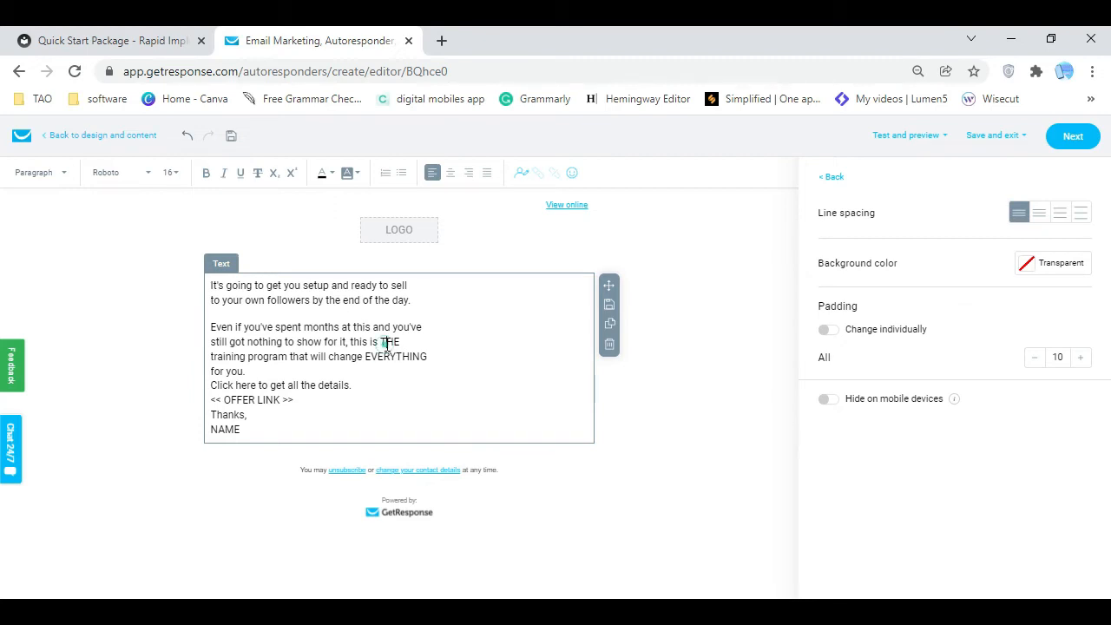
pyautogui.press('Return')
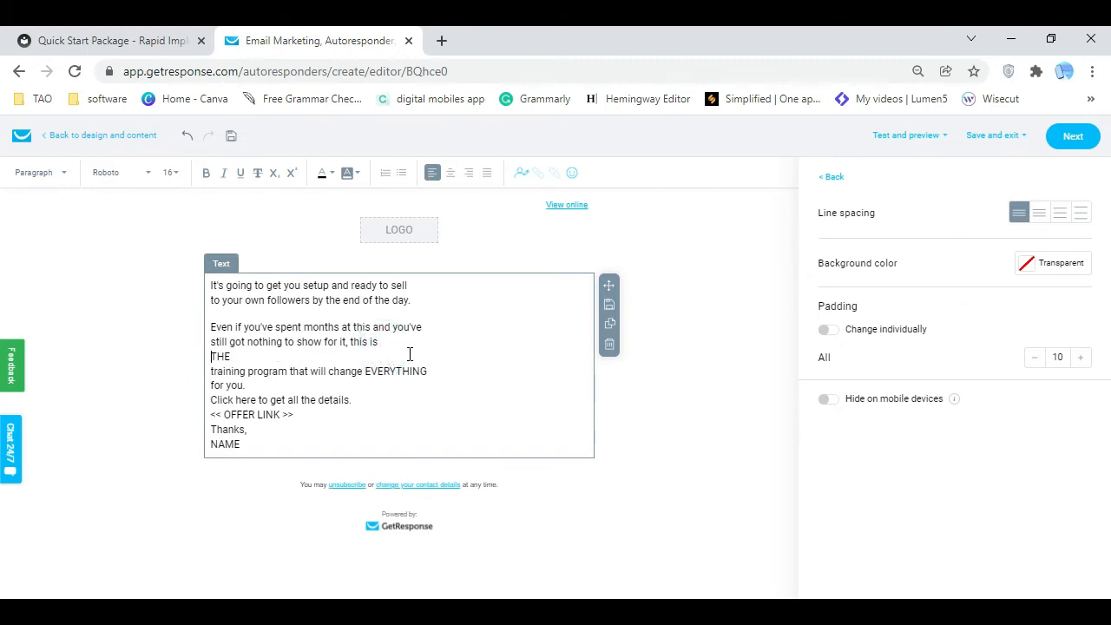
pyautogui.click(211, 372)
pyautogui.press('BackSpace')
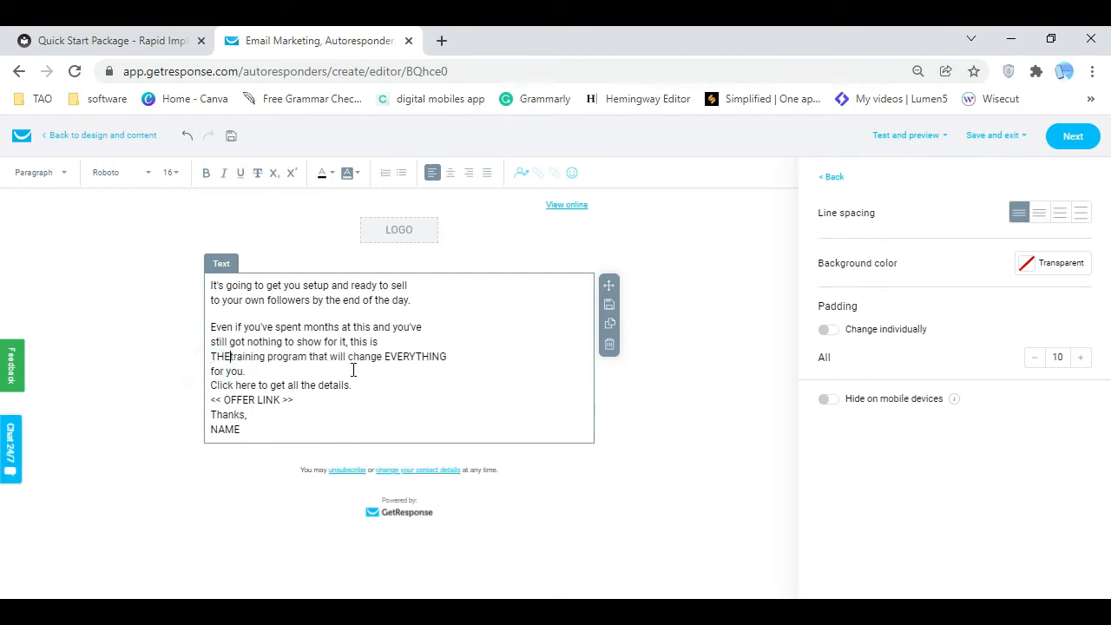
pyautogui.click(441, 379)
pyautogui.click(391, 341)
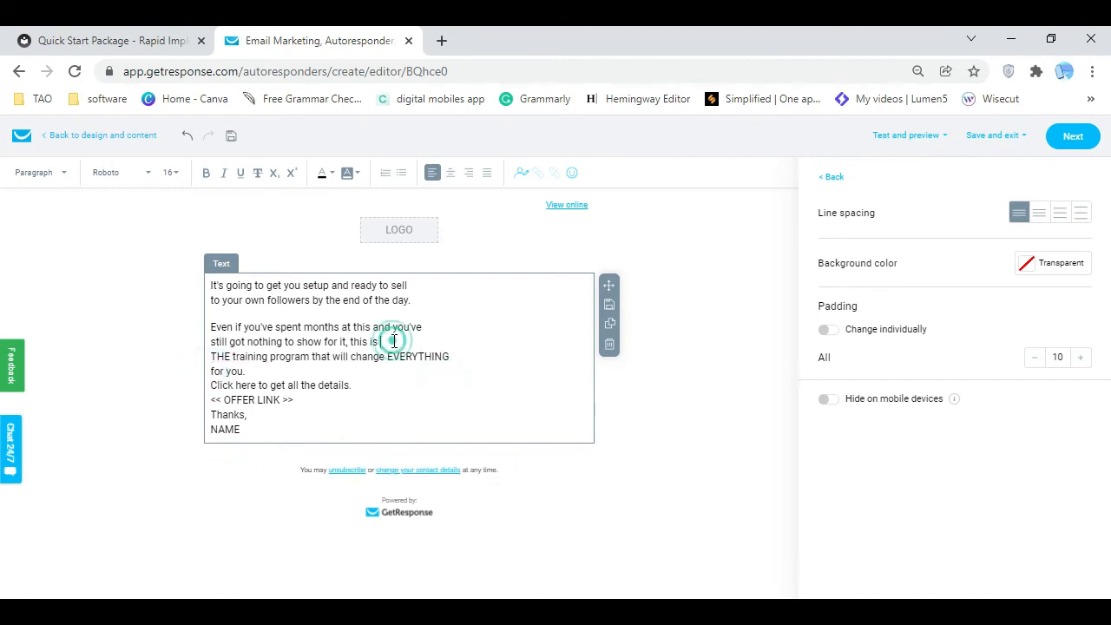
# Insert blank lines after "for you.", "Click here to get all the details.", the offer link placeholder and "Thanks,"
pyautogui.click(294, 370)
pyautogui.press('Return')
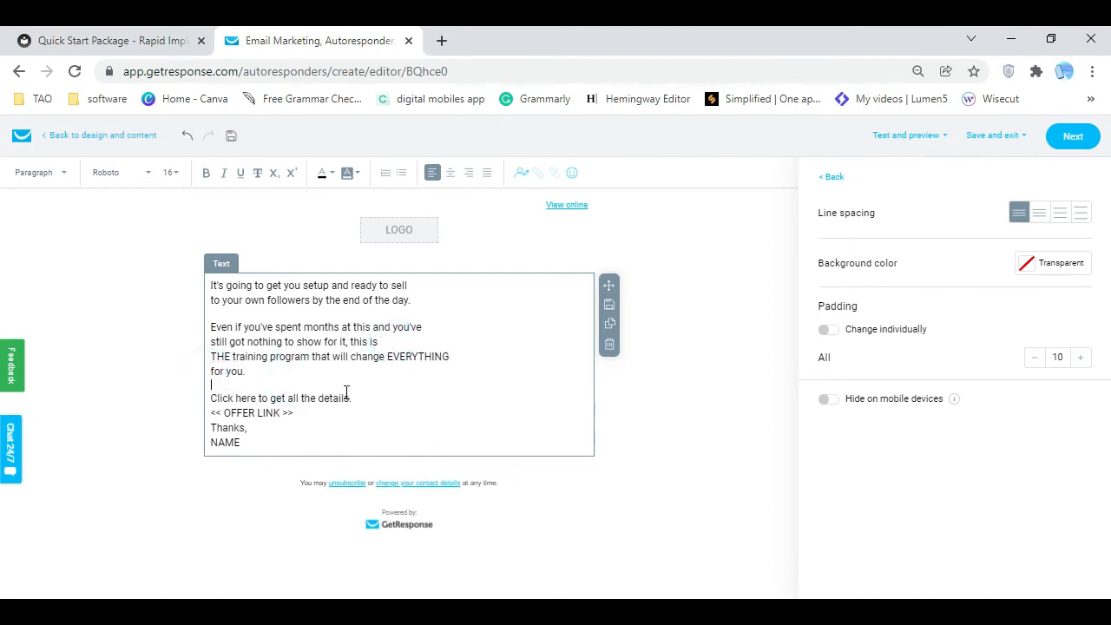
pyautogui.press('Return')
pyautogui.press('Return')
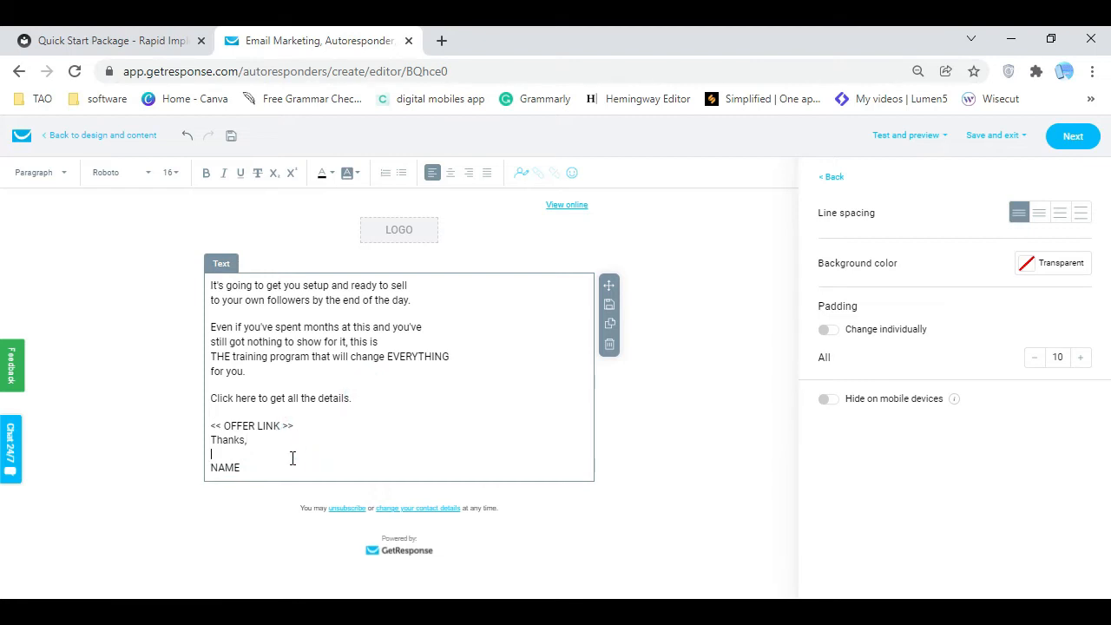
pyautogui.click(321, 427)
pyautogui.press('Return')
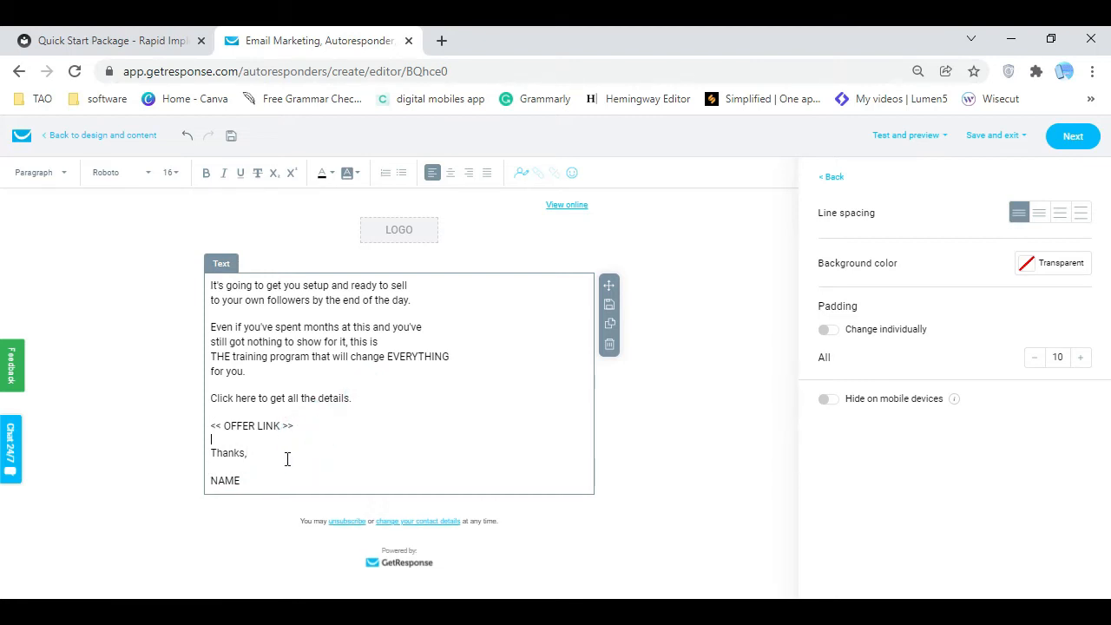
# Replace the NAME placeholder in the sign-off with the sender's name followed by "DigitalMobilesApp"
pyautogui.moveTo(240, 481); pyautogui.dragTo(194, 491)
pyautogui.write('Vinz V. DigitalMobilesApp')
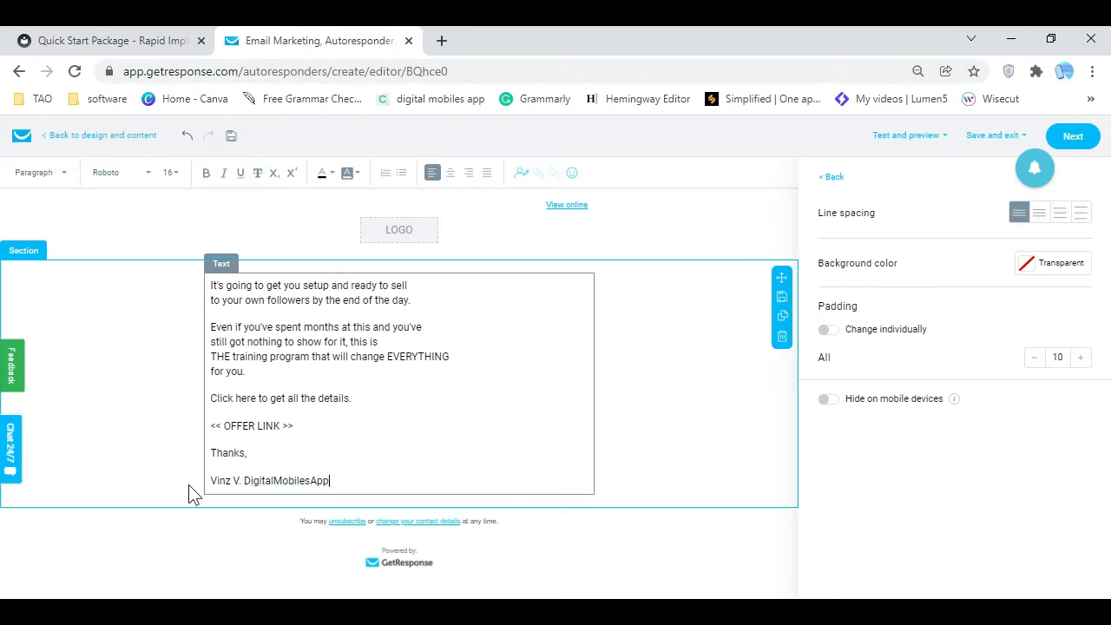
pyautogui.click(658, 446)
pyautogui.scroll(-1, 551, 415)
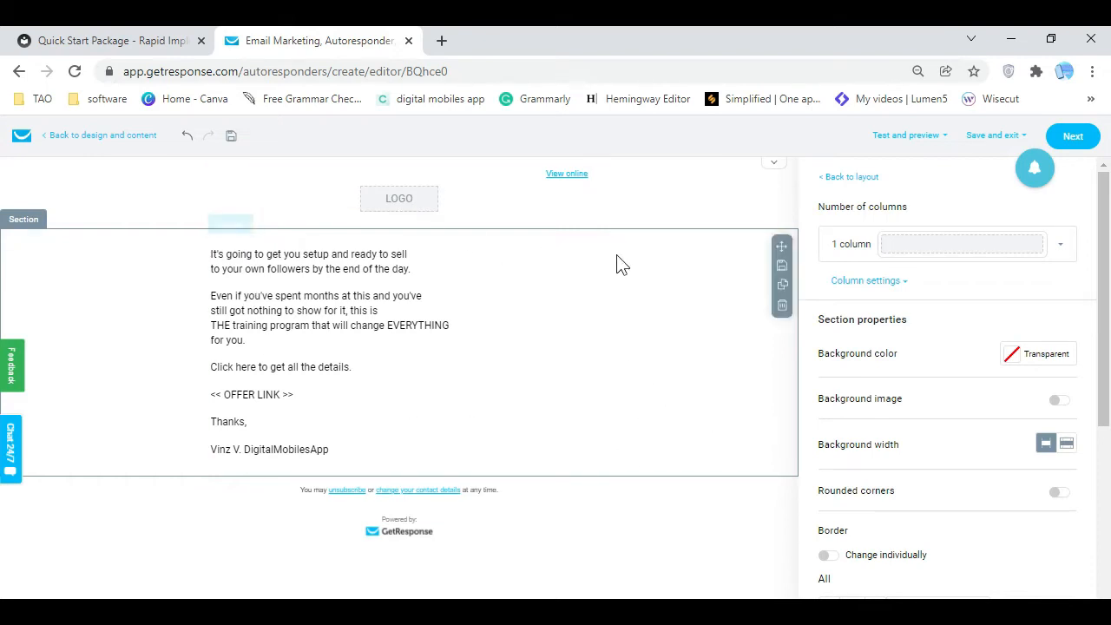
# Insert the apple-touch-icon image as the logo in the email header
pyautogui.click(424, 201)
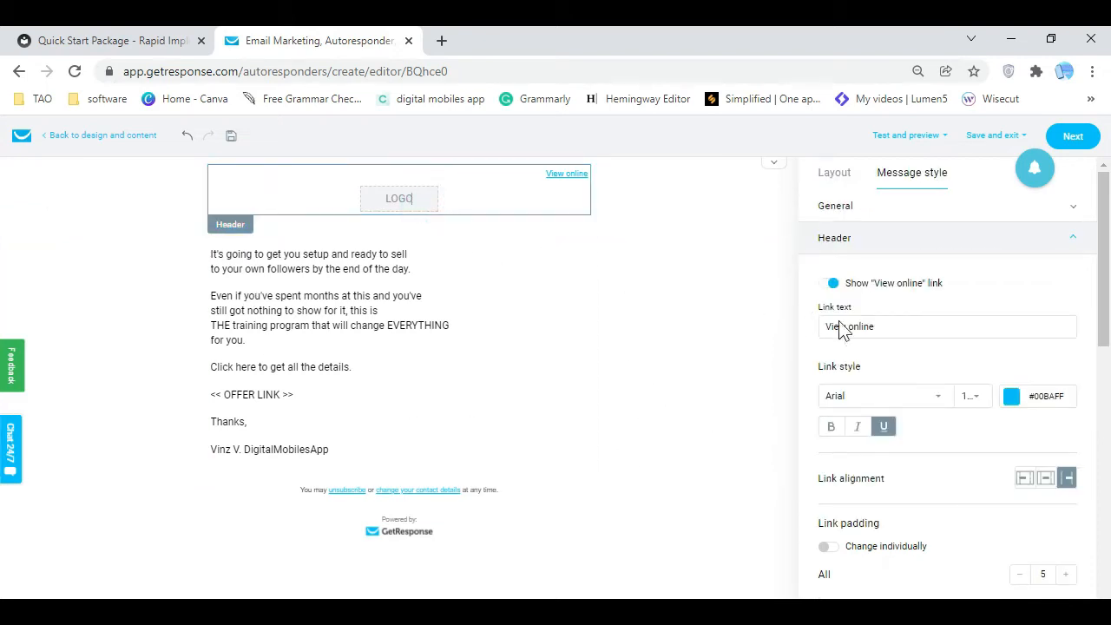
pyautogui.scroll(-4, 945, 408)
pyautogui.scroll(3, 878, 471)
pyautogui.scroll(-3, 864, 369)
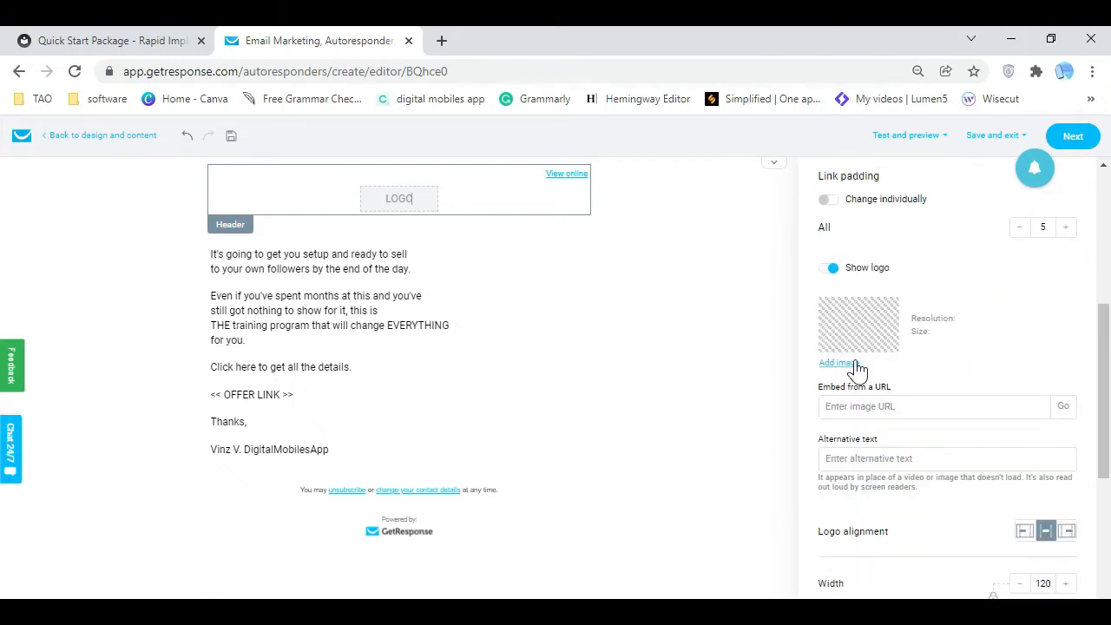
pyautogui.click(844, 366)
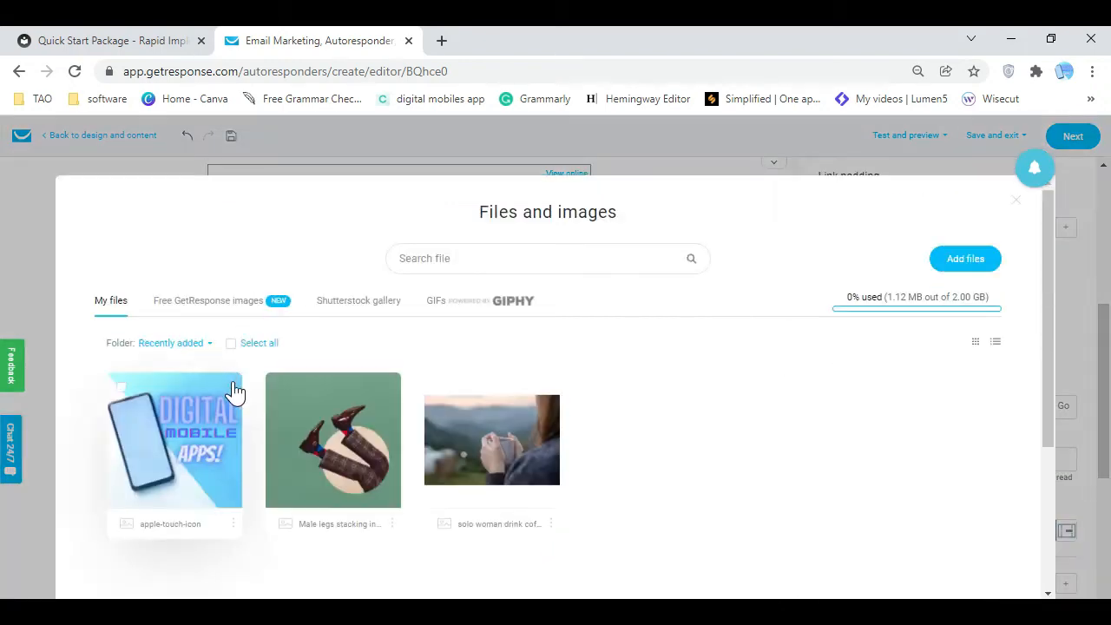
pyautogui.click(176, 427)
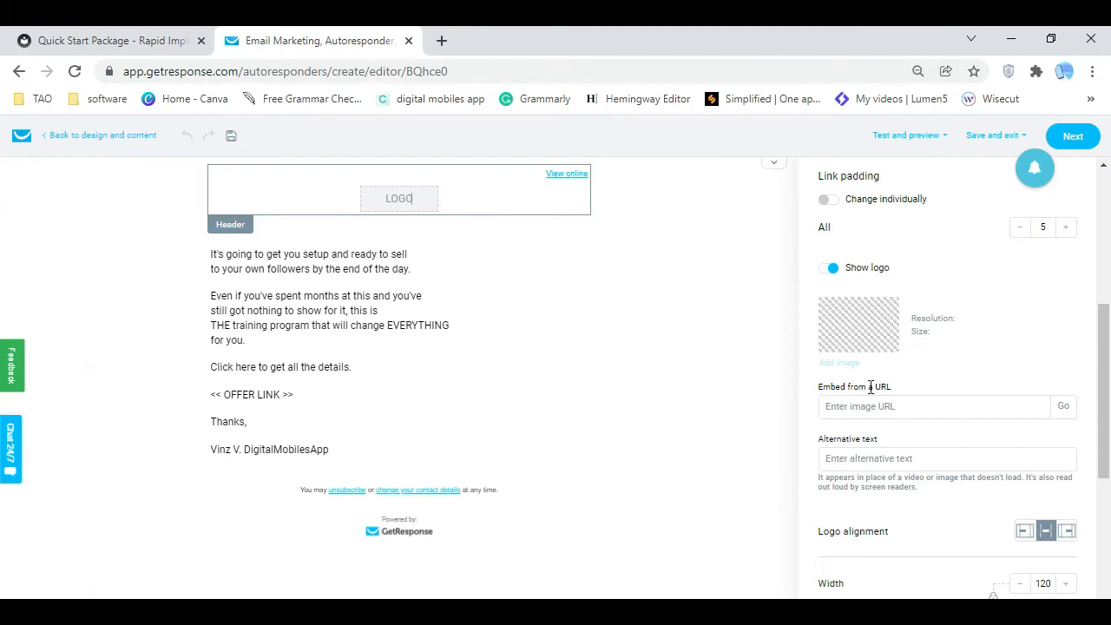
# Left-align the header logo and reduce its size to slightly above 100 by 100
pyautogui.click(1021, 532)
pyautogui.click(1021, 531)
pyautogui.click(1022, 532)
pyautogui.click(1021, 532)
pyautogui.click(1021, 531)
pyautogui.click(1021, 531)
pyautogui.click(1021, 532)
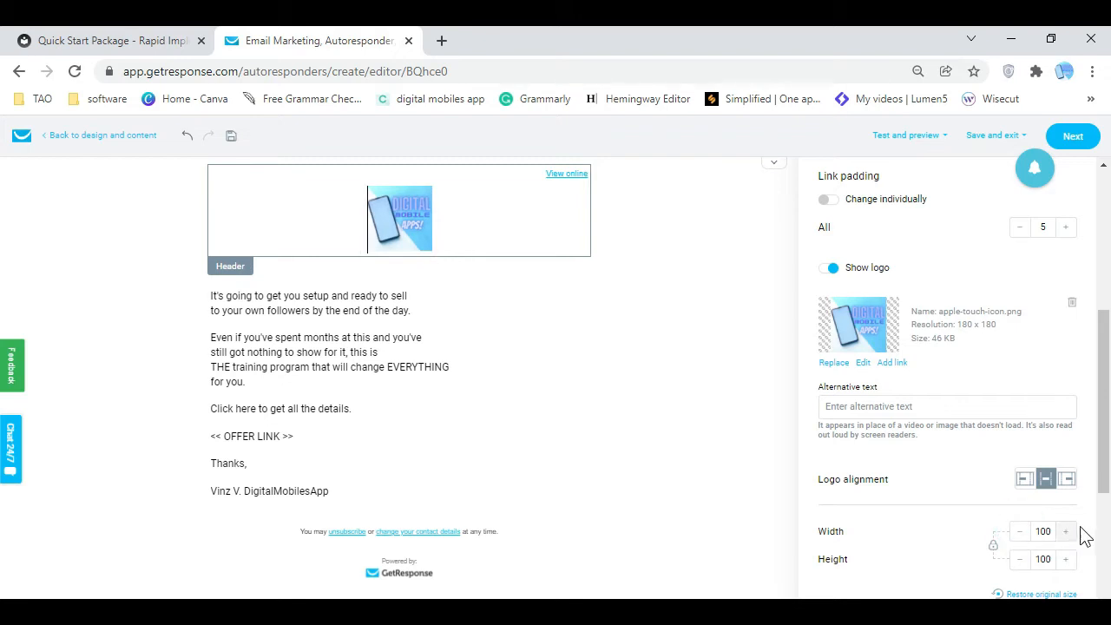
pyautogui.click(1025, 480)
pyautogui.click(1067, 531)
pyautogui.click(1066, 531)
pyautogui.click(752, 405)
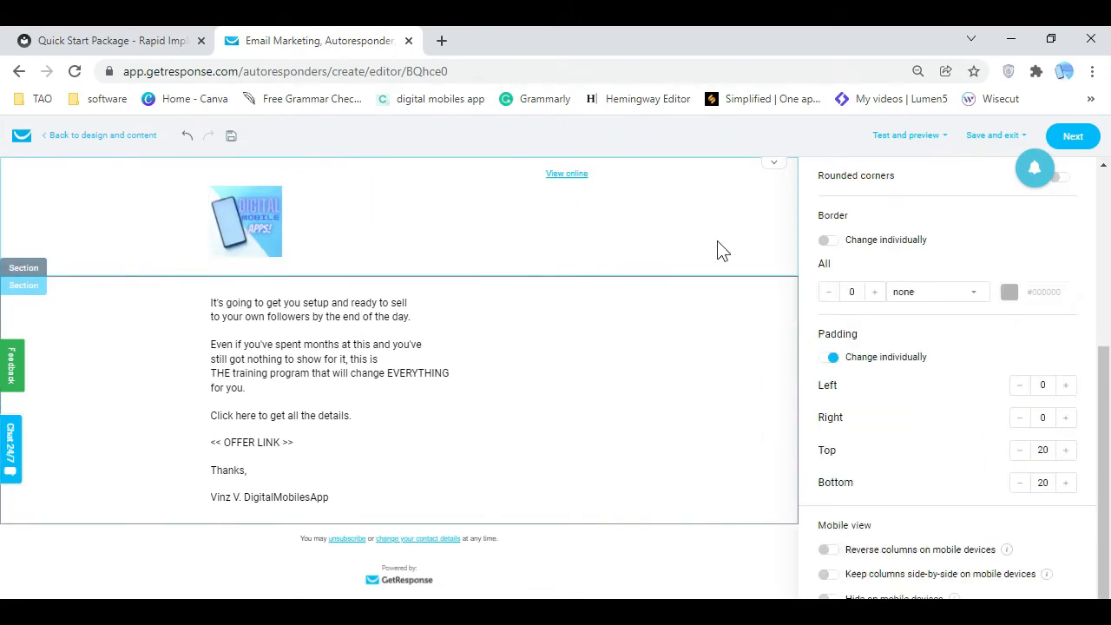
# Save the Follow-Up Email 4 message as a draft and exit the editor
pyautogui.click(495, 390)
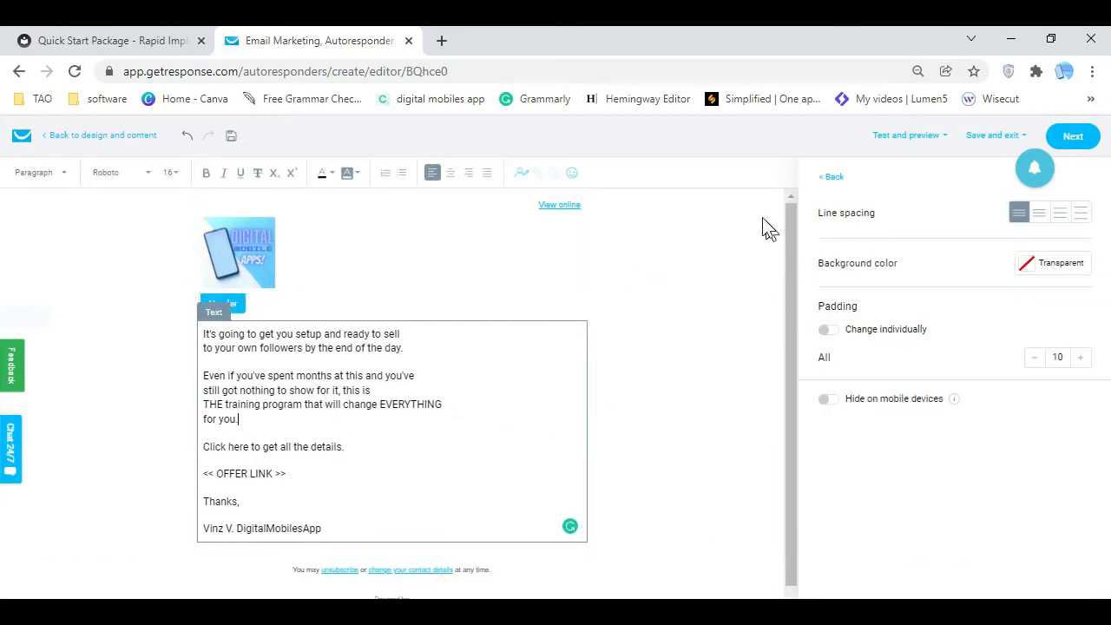
pyautogui.click(1012, 137)
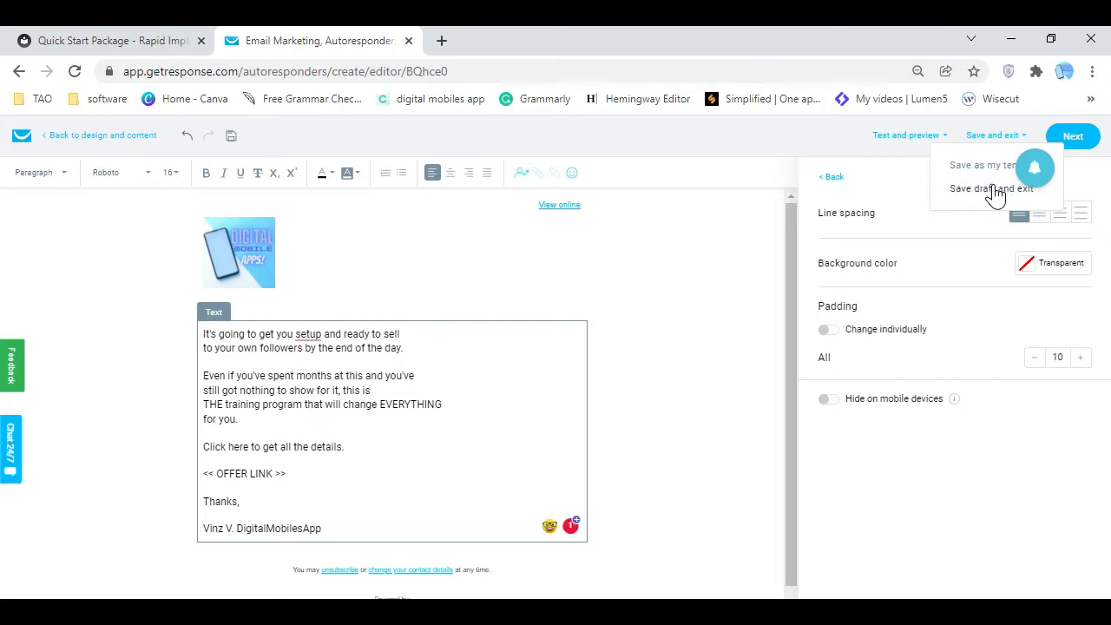
pyautogui.click(991, 189)
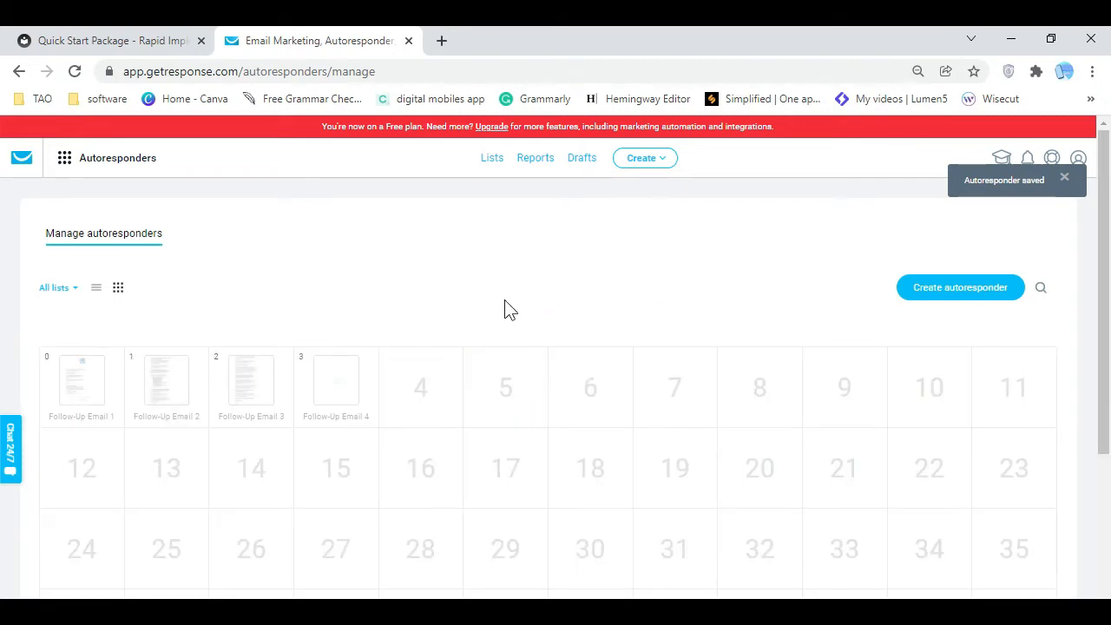
# Check the existing follow-up emails' previews and create a new autoresponder on day 4
pyautogui.scroll(-2, 506, 310)
pyautogui.moveTo(348, 224)
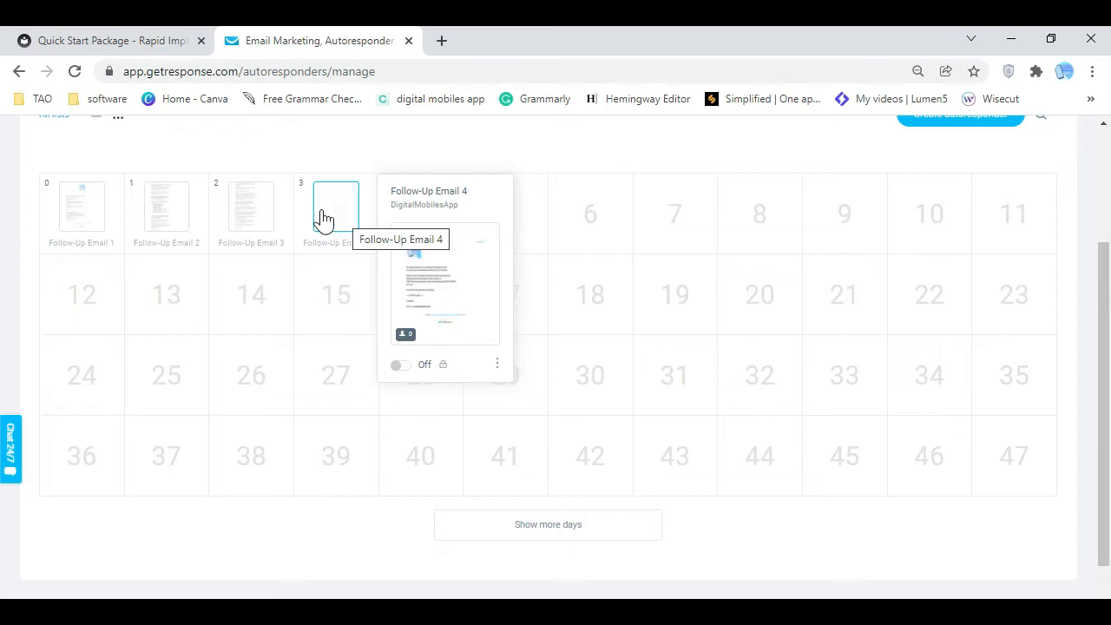
pyautogui.moveTo(261, 209)
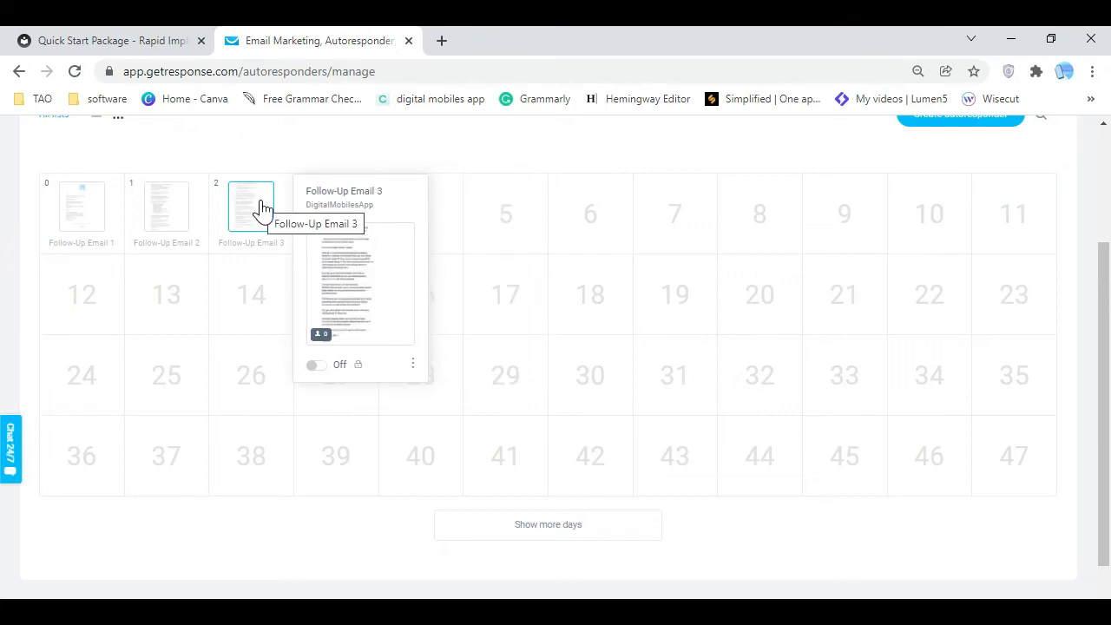
pyautogui.moveTo(96, 199)
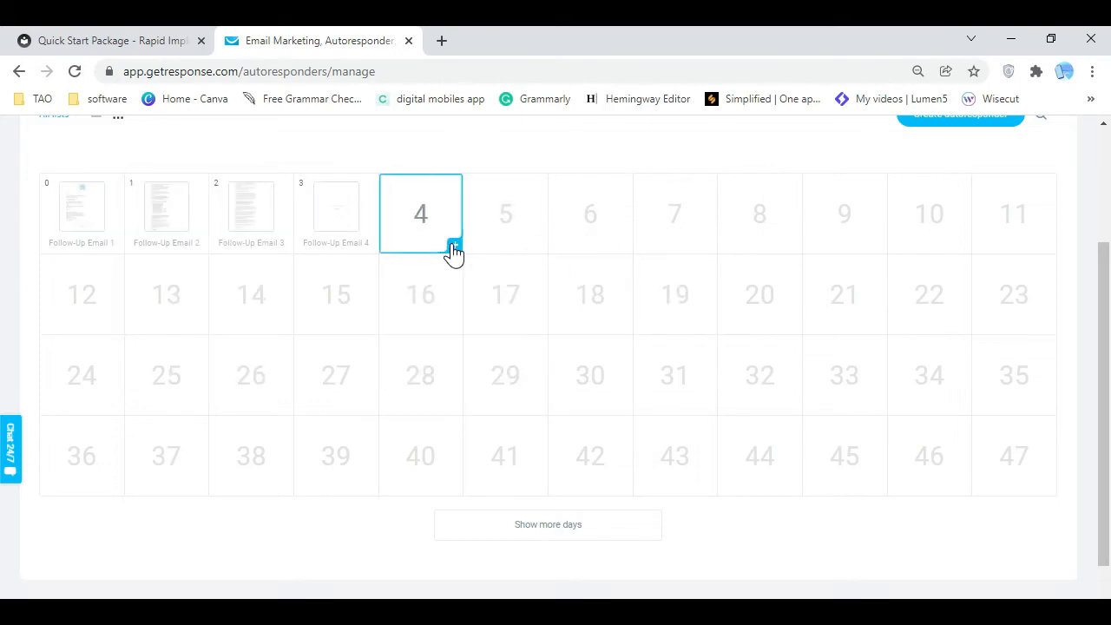
pyautogui.click(453, 246)
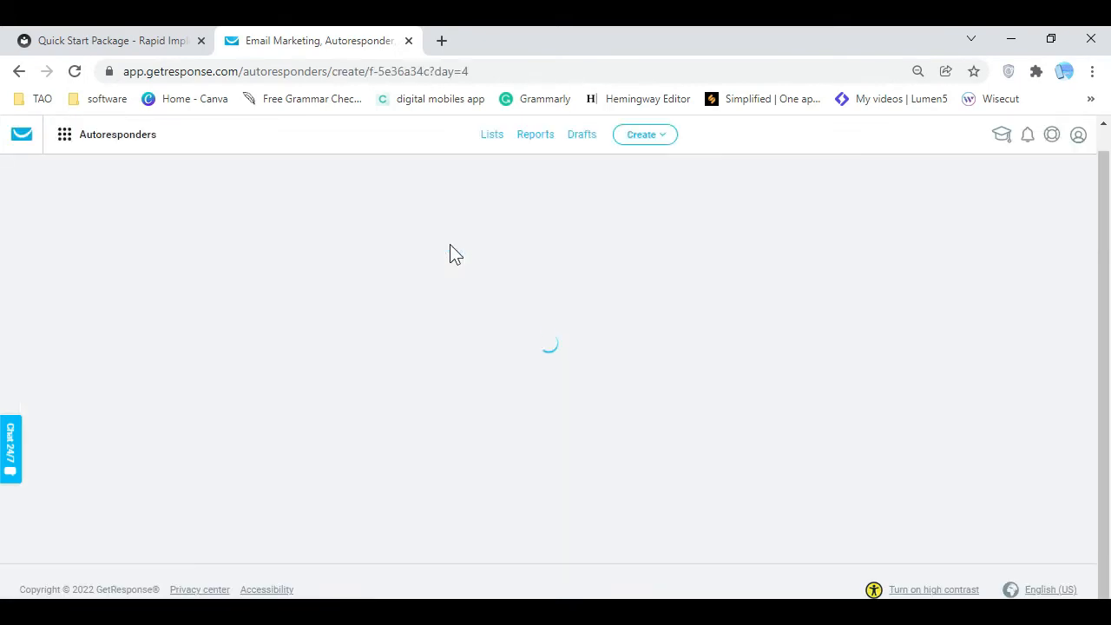
pyautogui.scroll(-1, 848, 379)
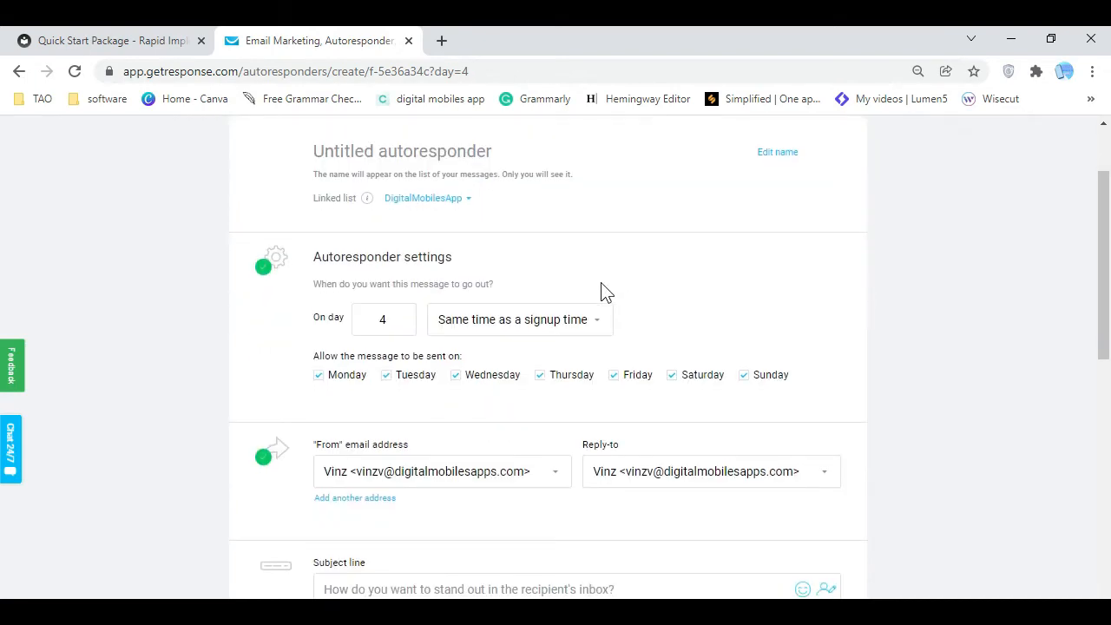
# Copy the heading "Follow-Up Email 5" from the Quick Start Package page
pyautogui.click(125, 39)
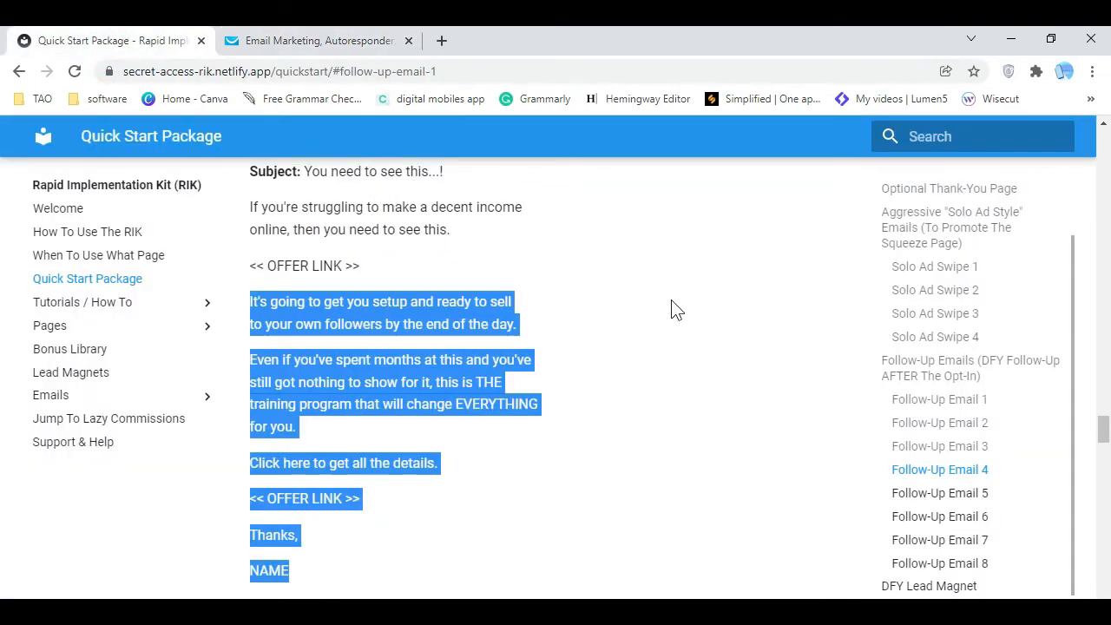
pyautogui.click(712, 287)
pyautogui.scroll(-3, 486, 417)
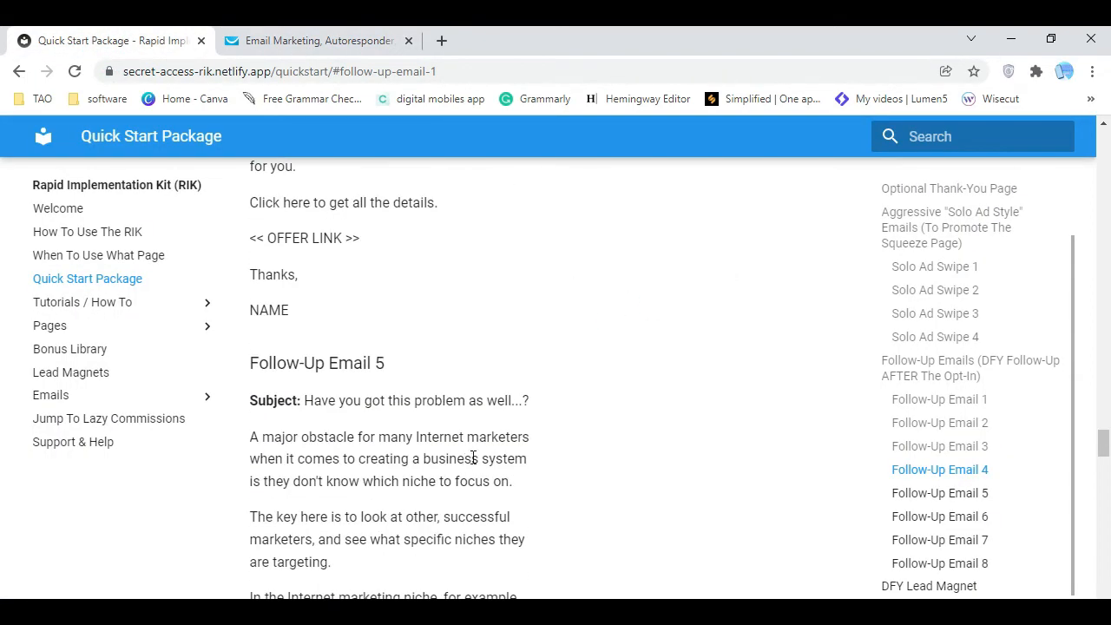
pyautogui.scroll(-2, 484, 454)
pyautogui.click(393, 189)
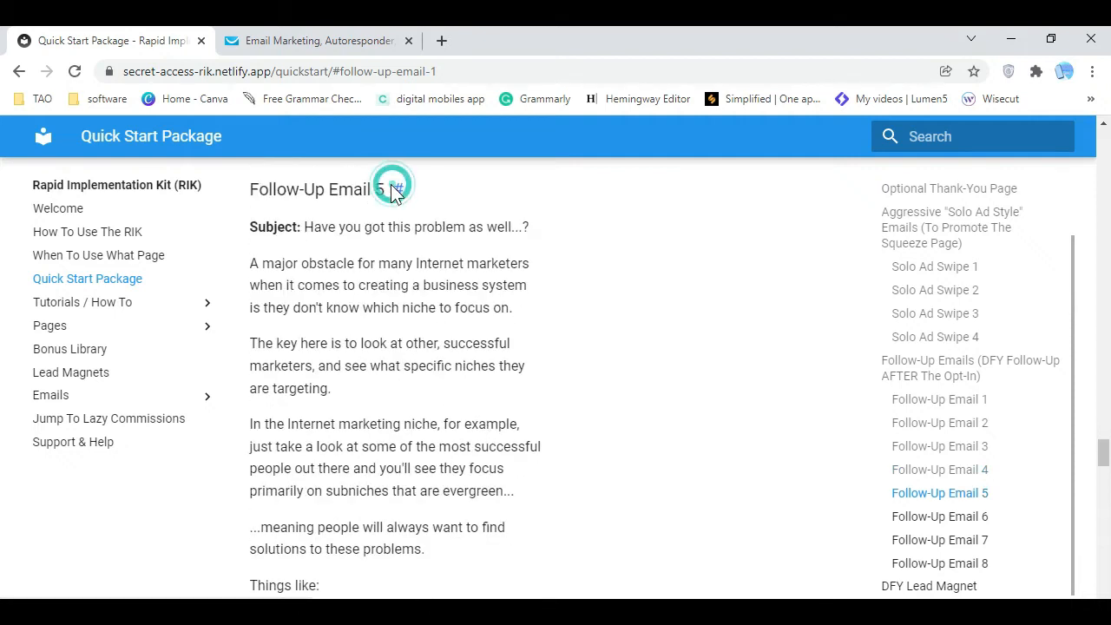
pyautogui.moveTo(251, 189); pyautogui.dragTo(385, 189)
pyautogui.rightClick(388, 191)
pyautogui.click(406, 202)
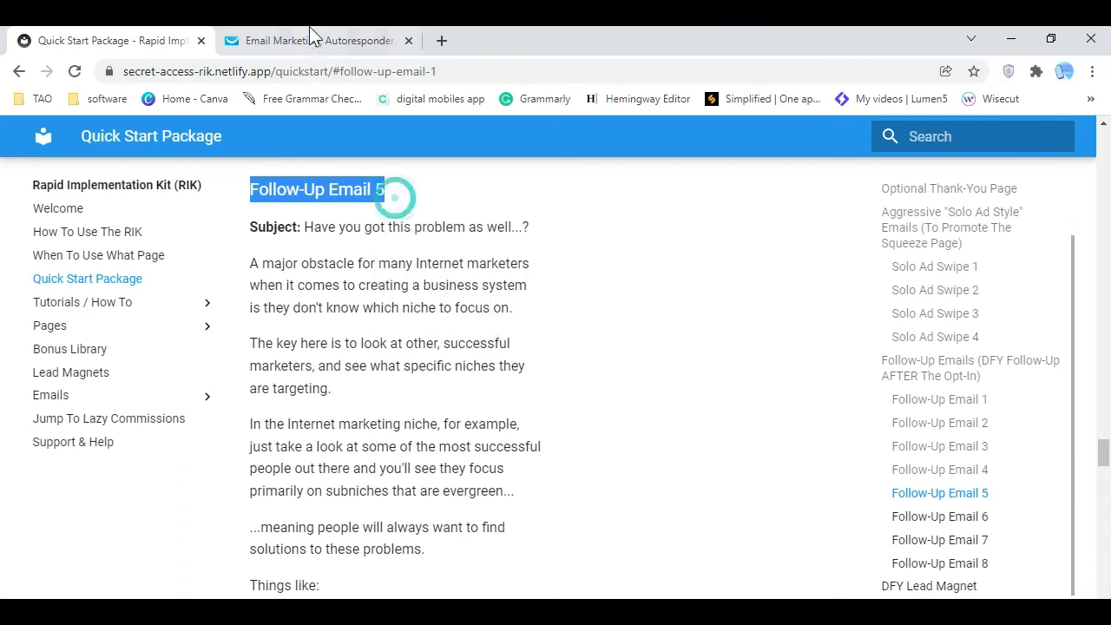
# Replace the untitled autoresponder's name with the copied "Follow-Up Email 5"
pyautogui.click(313, 41)
pyautogui.moveTo(489, 151); pyautogui.dragTo(303, 163)
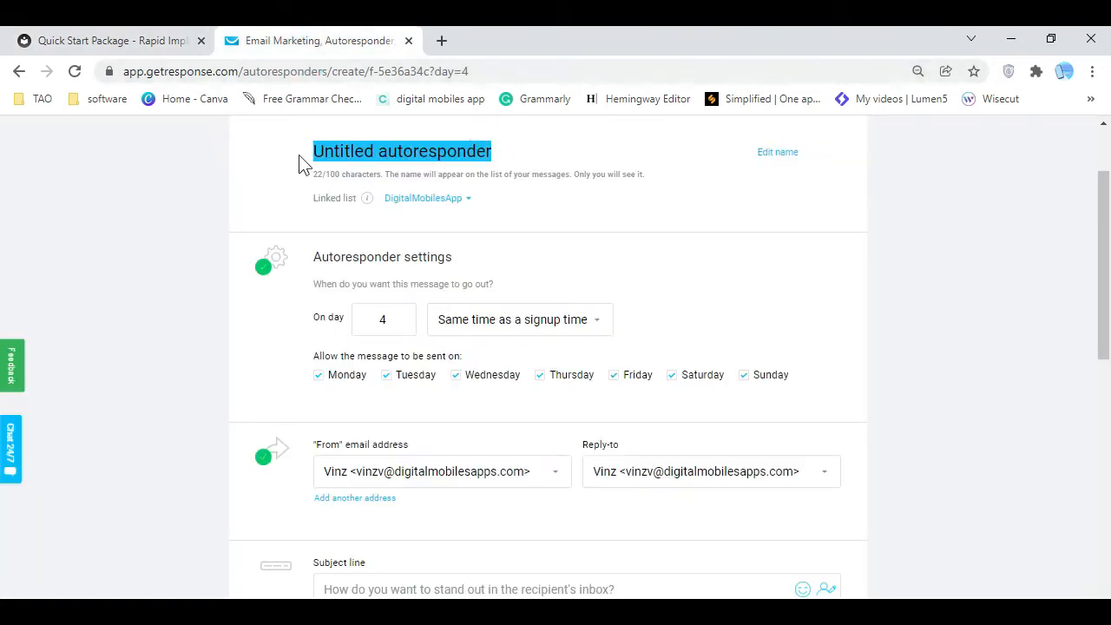
pyautogui.press('BackSpace')
pyautogui.rightClick(310, 160)
pyautogui.click(423, 292)
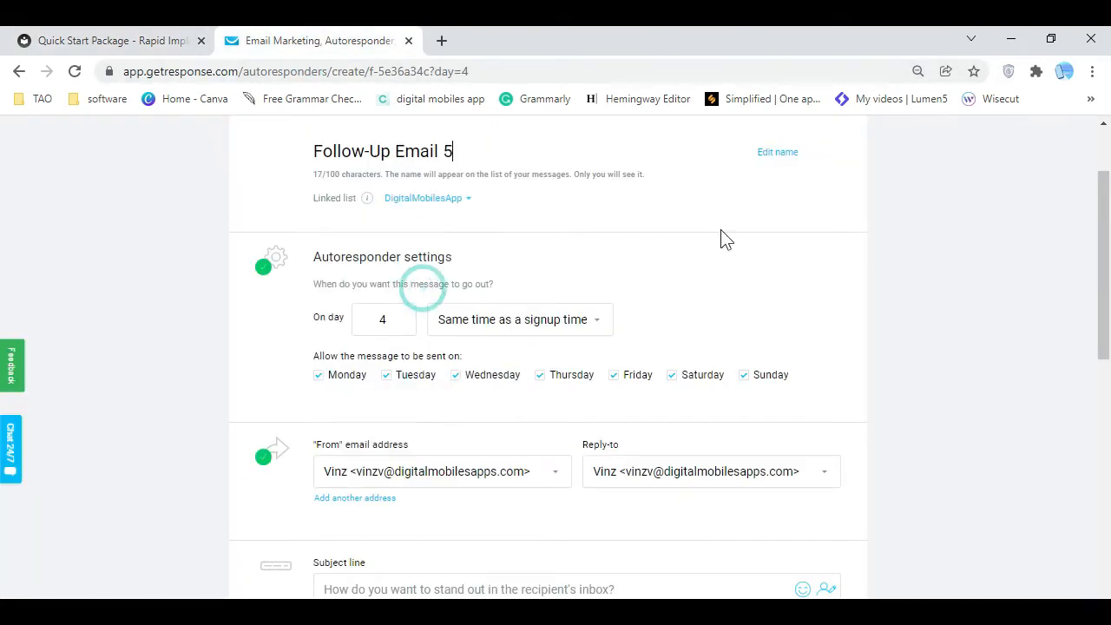
pyautogui.click(740, 208)
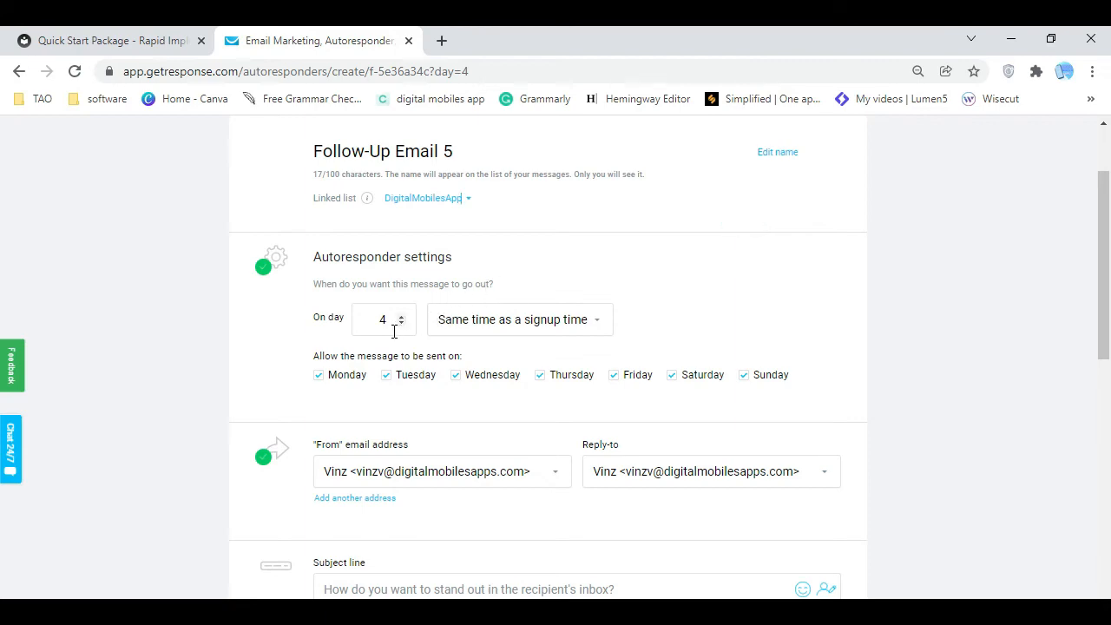
# Copy the subject "Have you got this problem as well...?" from the Quick Start Package page into the autoresponder's subject line
pyautogui.scroll(-2, 374, 504)
pyautogui.click(405, 417)
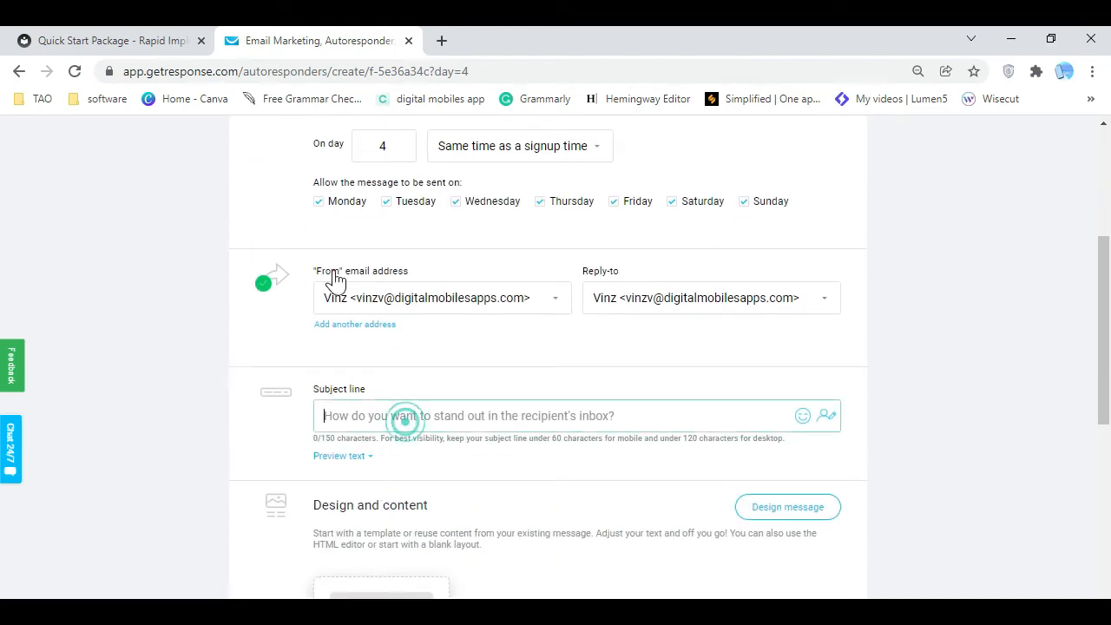
pyautogui.click(123, 50)
pyautogui.moveTo(302, 227); pyautogui.dragTo(531, 236)
pyautogui.rightClick(497, 230)
pyautogui.click(531, 238)
pyautogui.click(296, 41)
pyautogui.rightClick(500, 415)
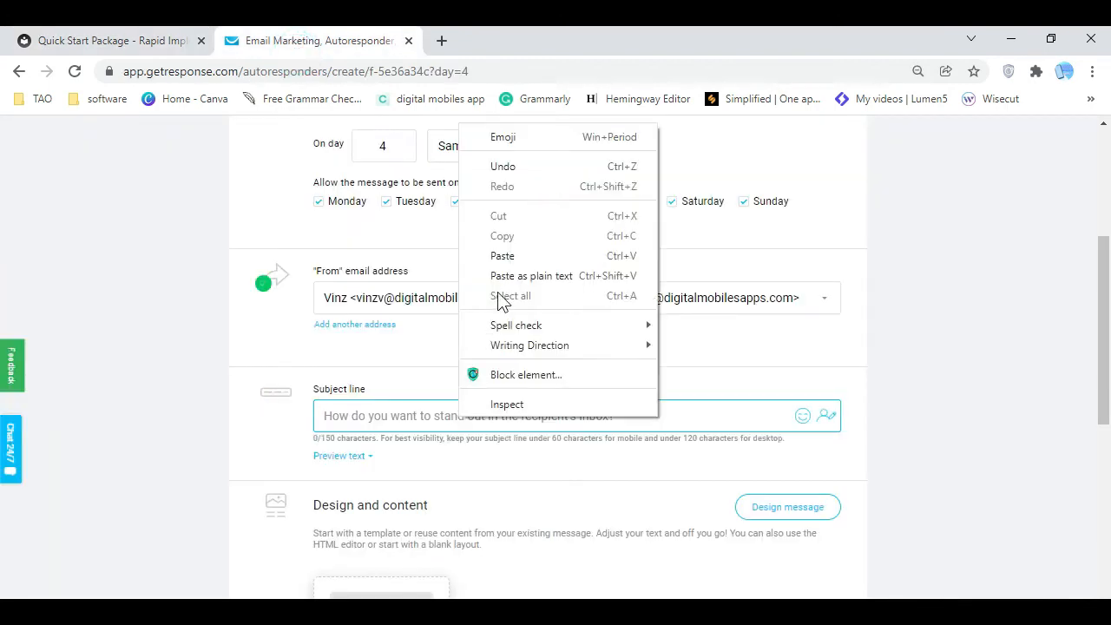
pyautogui.click(512, 256)
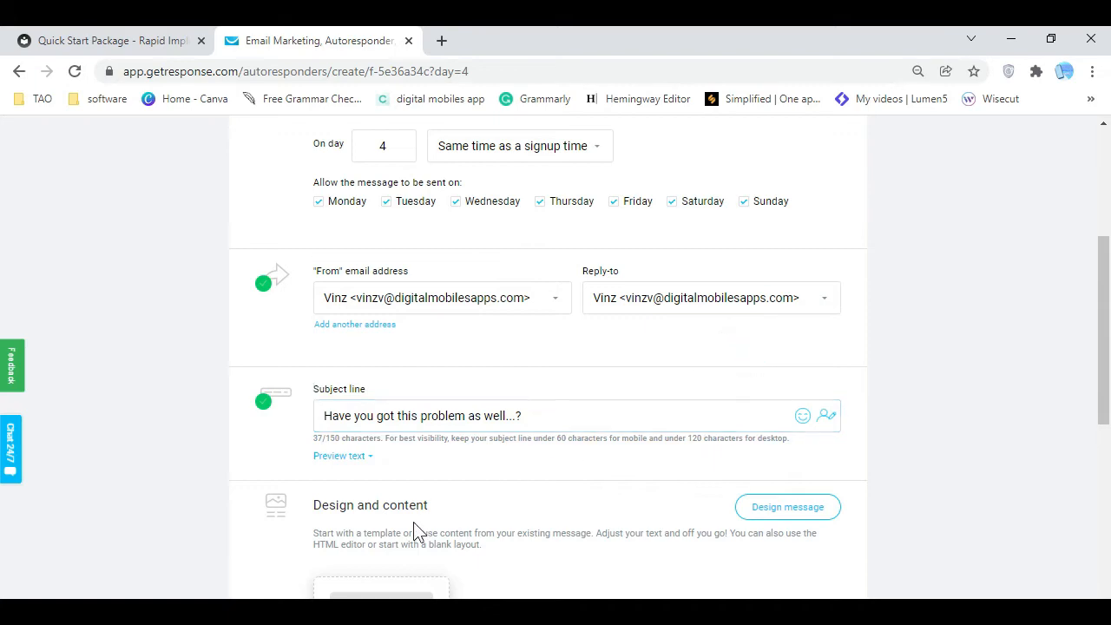
# Start designing the message from the blank template with an empty section
pyautogui.scroll(-3, 560, 590)
pyautogui.click(786, 249)
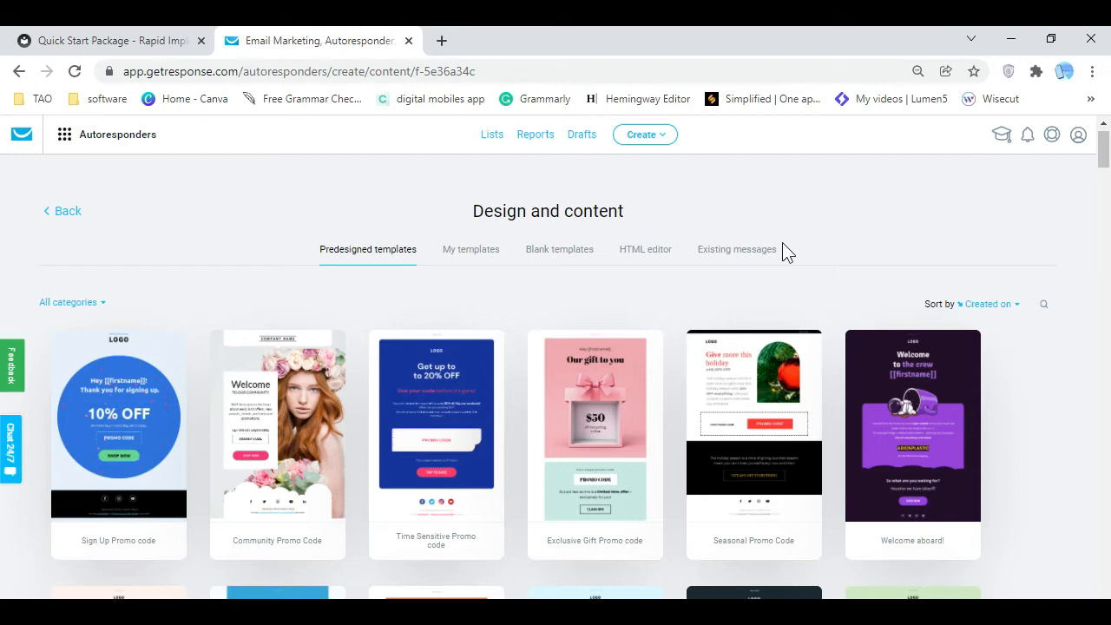
pyautogui.doubleClick(575, 250)
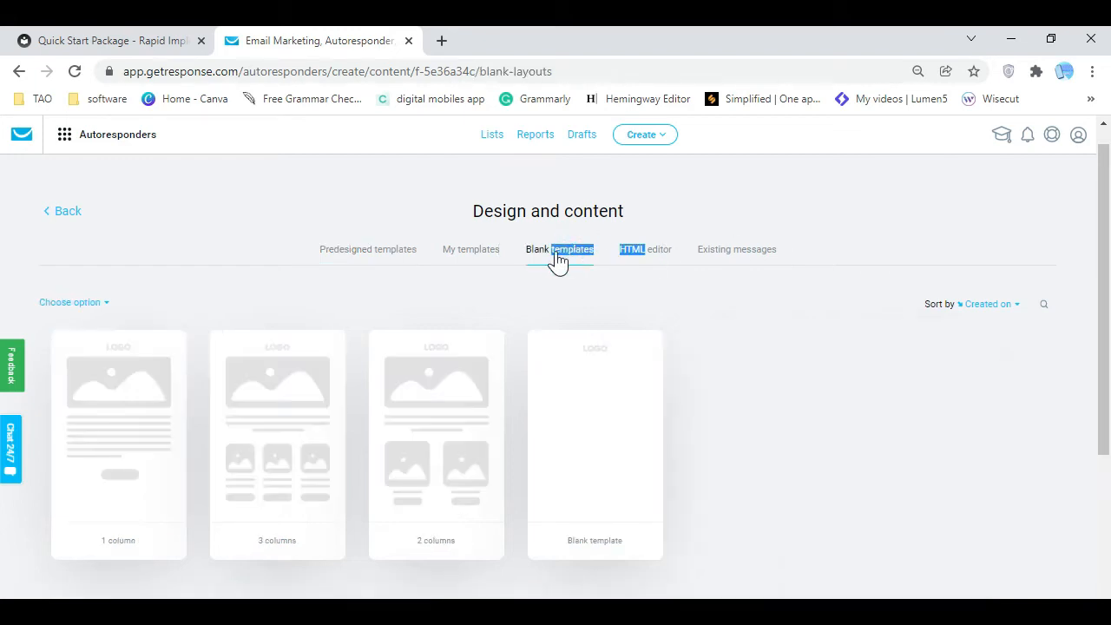
pyautogui.click(136, 409)
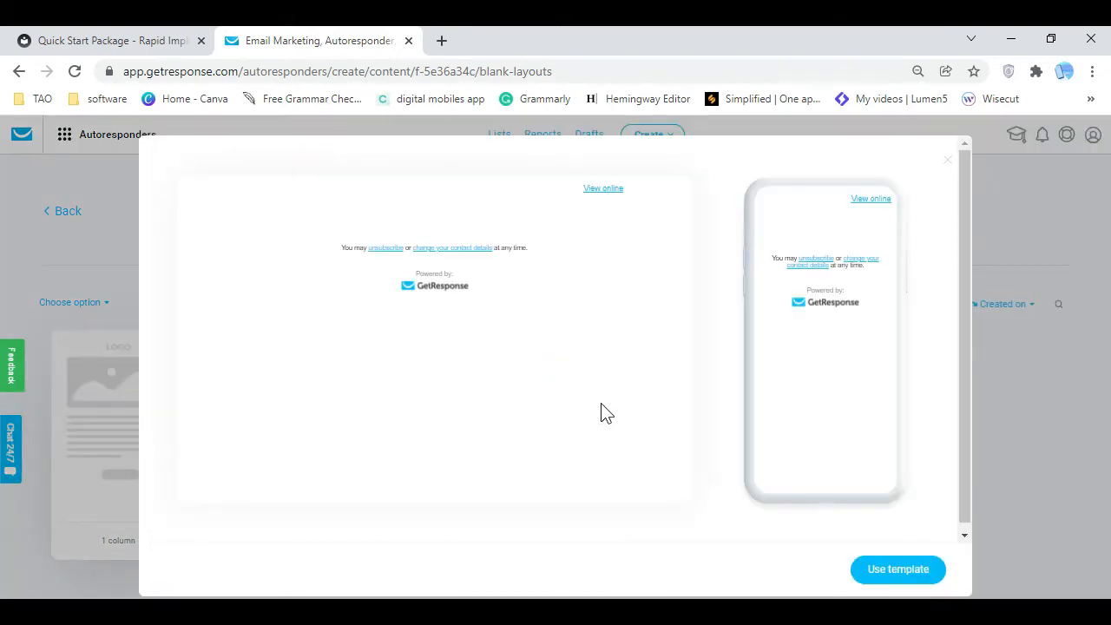
pyautogui.click(947, 162)
pyautogui.moveTo(122, 556)
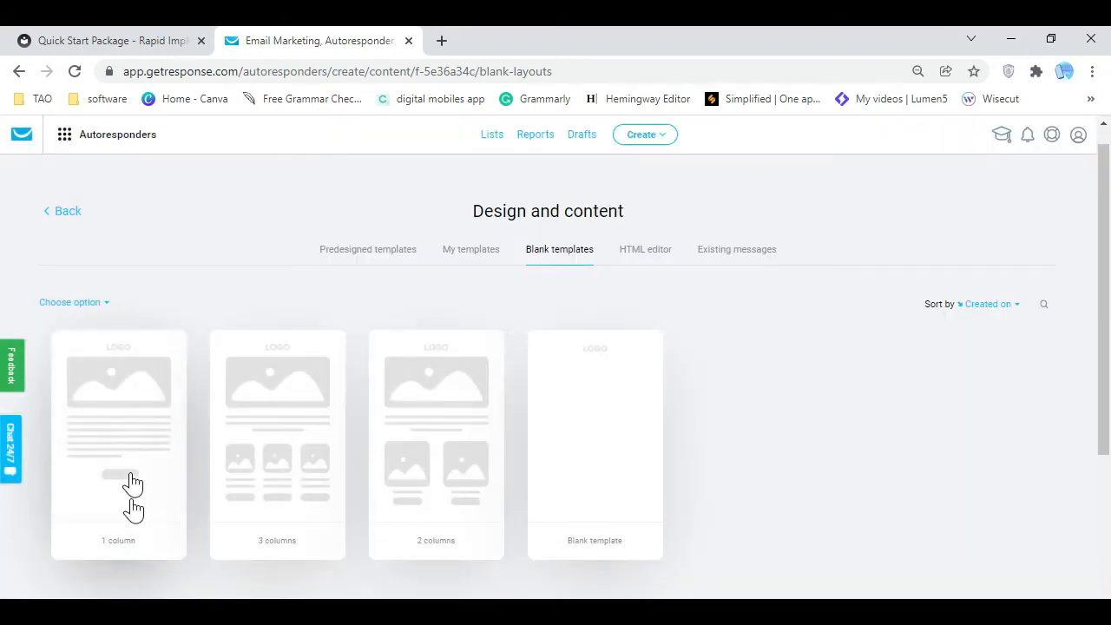
pyautogui.click(126, 443)
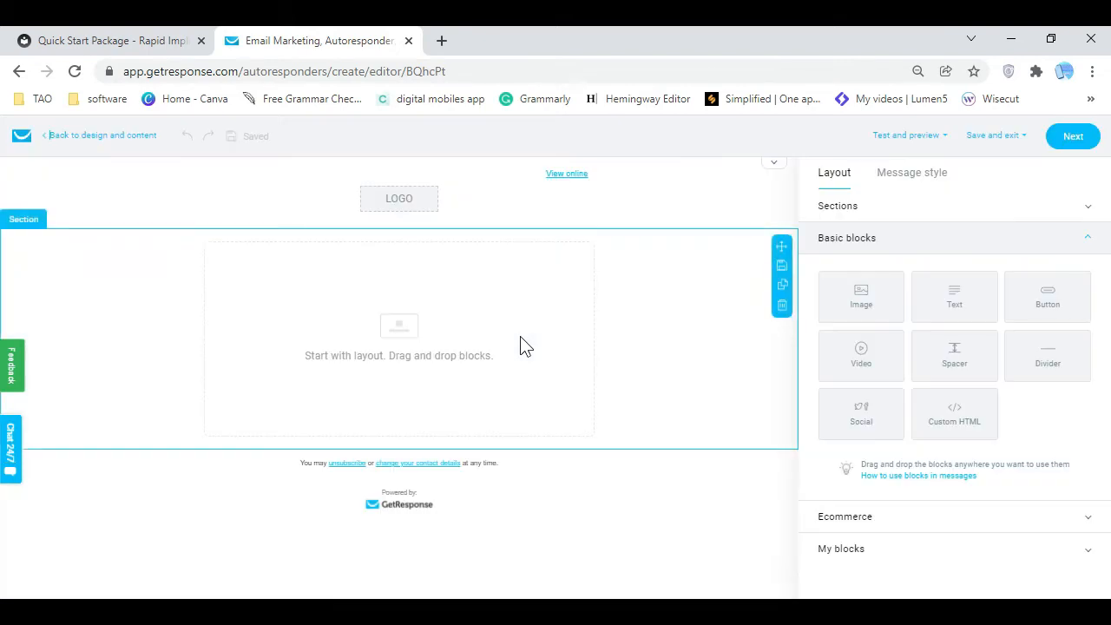
# Add a text block to the empty section and insert the apple-touch-icon image as the header logo
pyautogui.moveTo(945, 310); pyautogui.dragTo(608, 320)
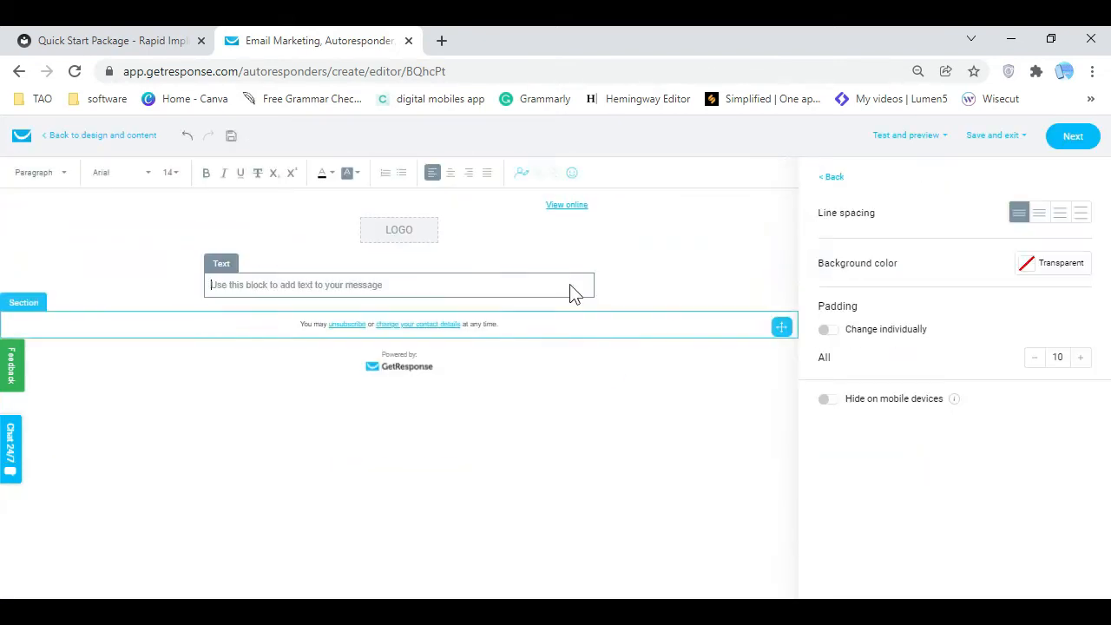
pyautogui.click(408, 230)
pyautogui.scroll(-2, 894, 507)
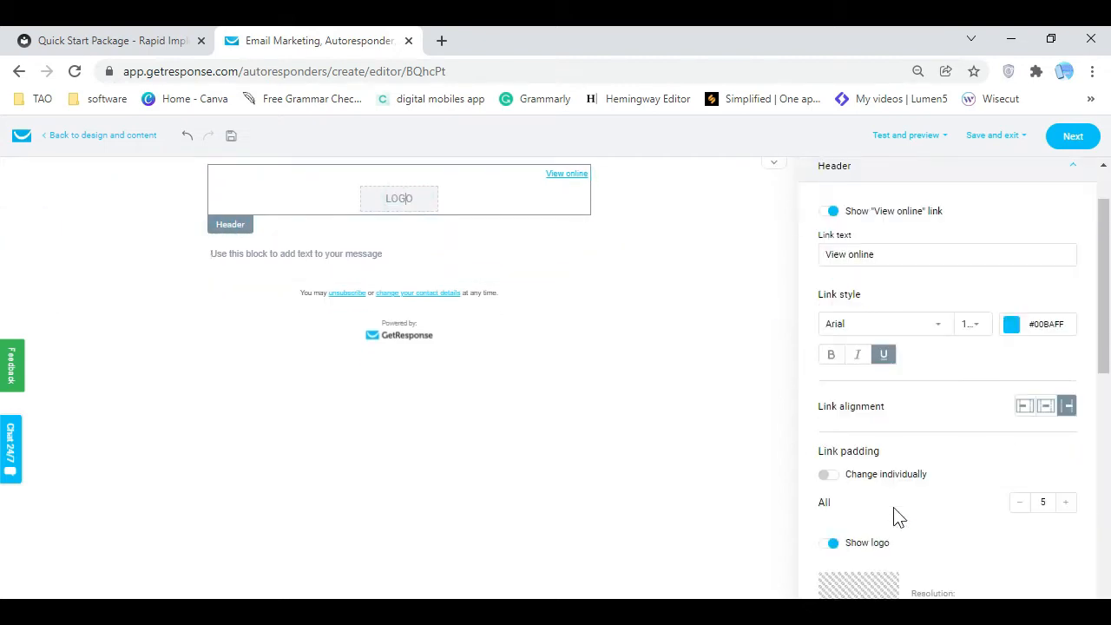
pyautogui.click(870, 485)
pyautogui.click(840, 538)
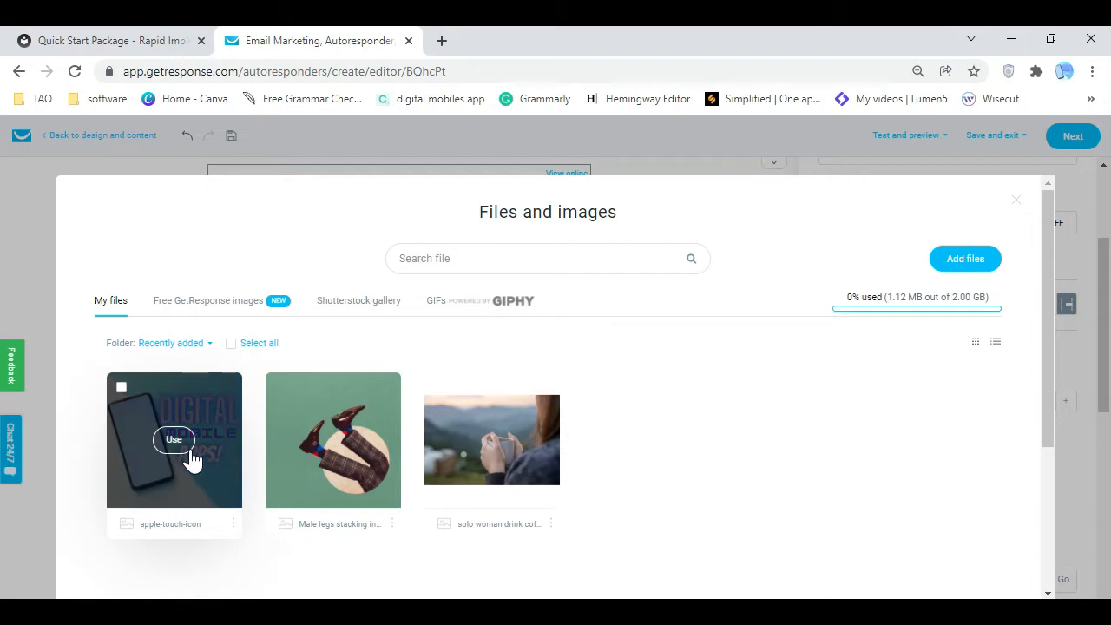
pyautogui.click(190, 449)
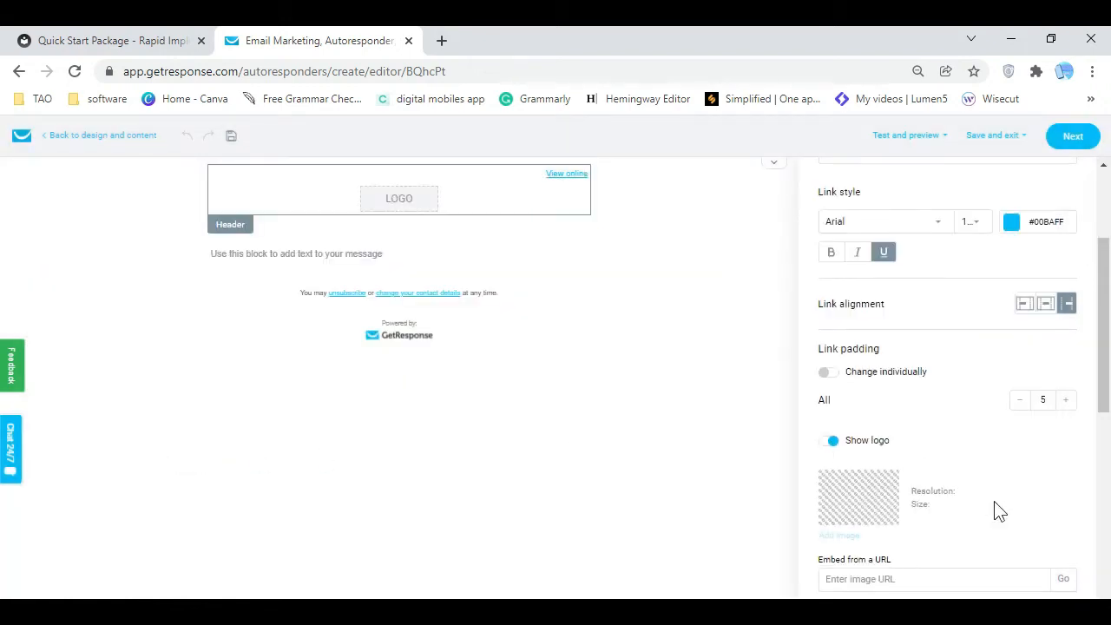
# Left-align the header logo and reduce its size to 100 by 100
pyautogui.scroll(-2, 1007, 512)
pyautogui.click(1024, 530)
pyautogui.scroll(-4, 1024, 524)
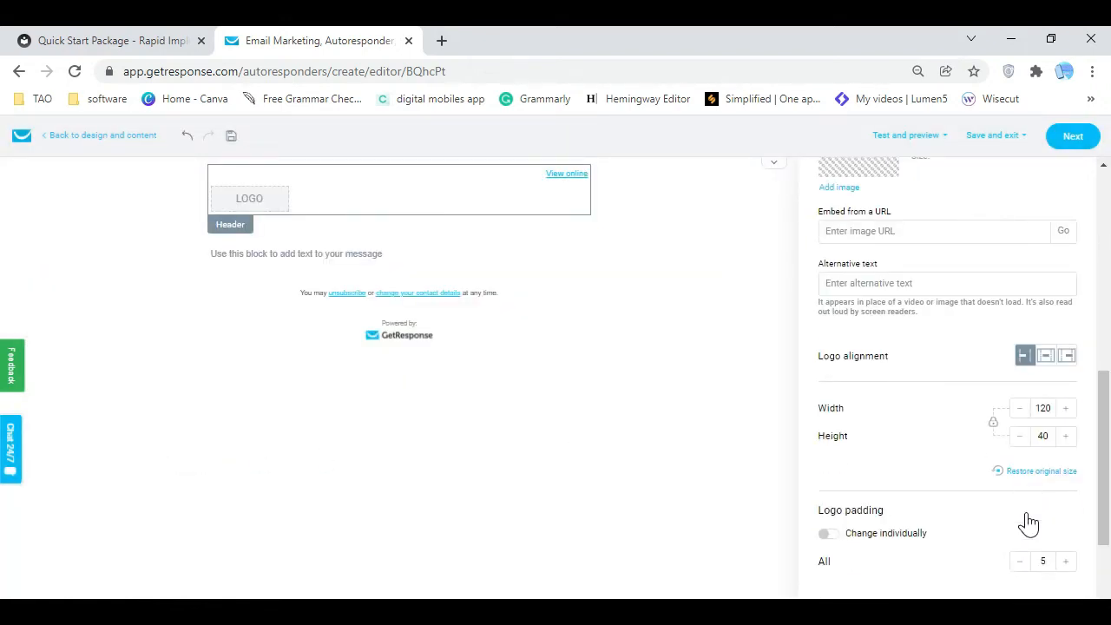
pyautogui.click(1020, 271)
pyautogui.click(1020, 272)
pyautogui.click(1021, 272)
pyautogui.click(1021, 272)
pyautogui.click(1020, 272)
pyautogui.click(1021, 272)
pyautogui.click(1020, 272)
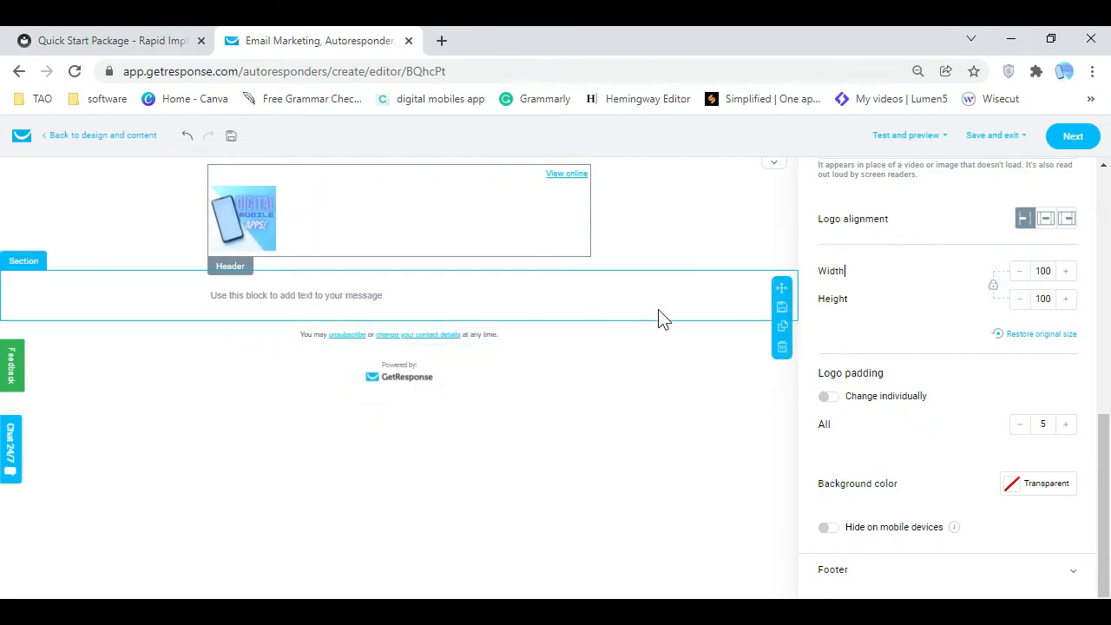
# Copy the full Follow-Up Email 5 body from the Quick Start Package page into the message's text block
pyautogui.click(373, 292)
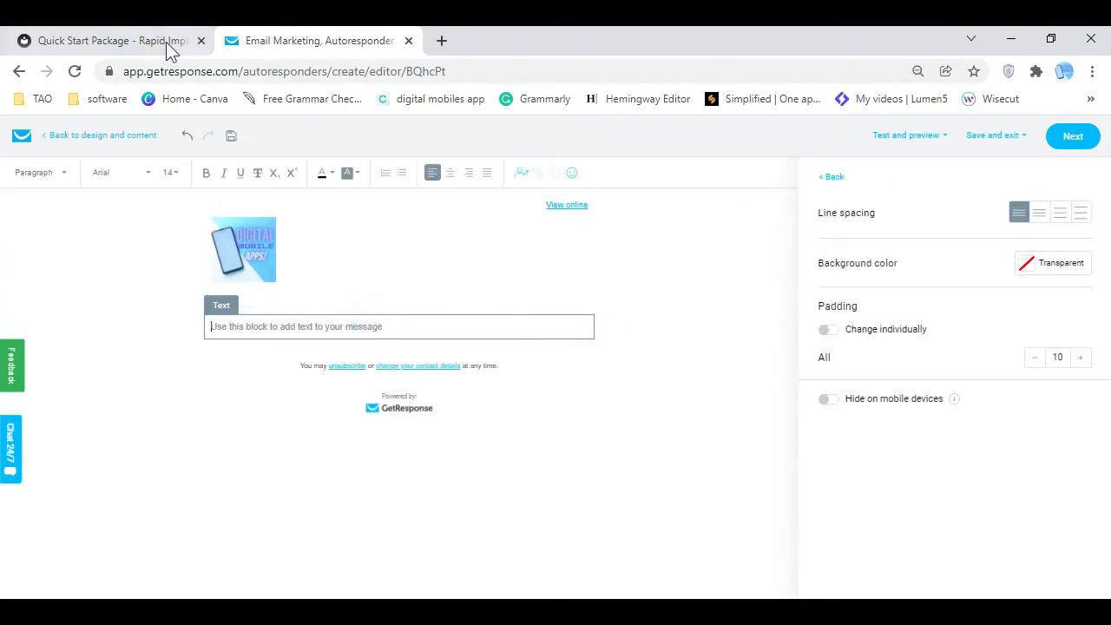
pyautogui.click(169, 46)
pyautogui.click(250, 269)
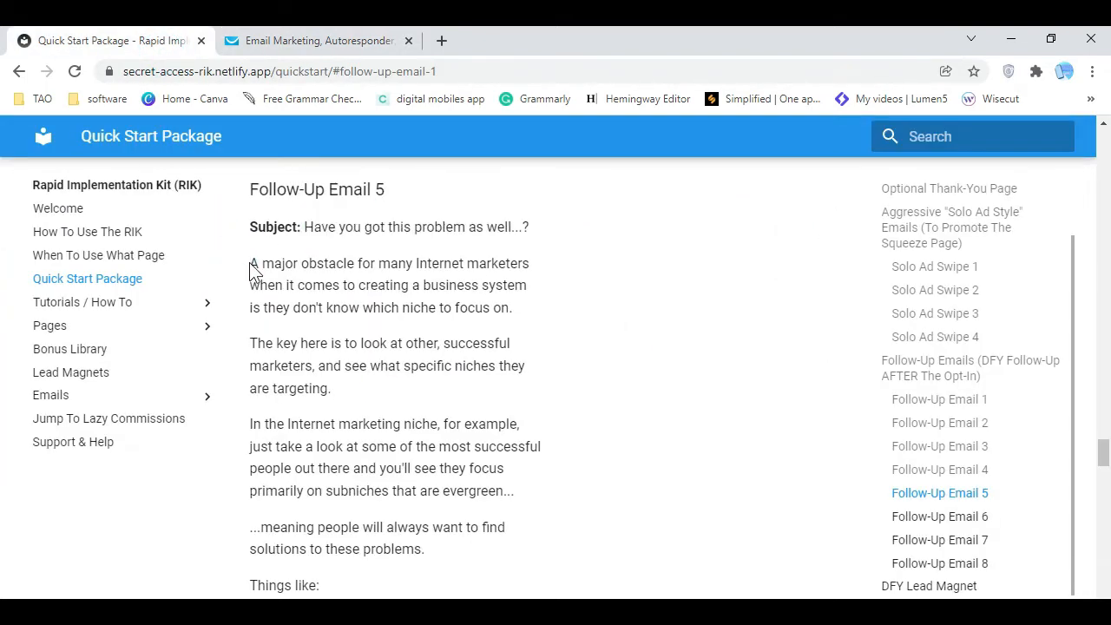
pyautogui.moveTo(252, 263); pyautogui.dragTo(522, 443)
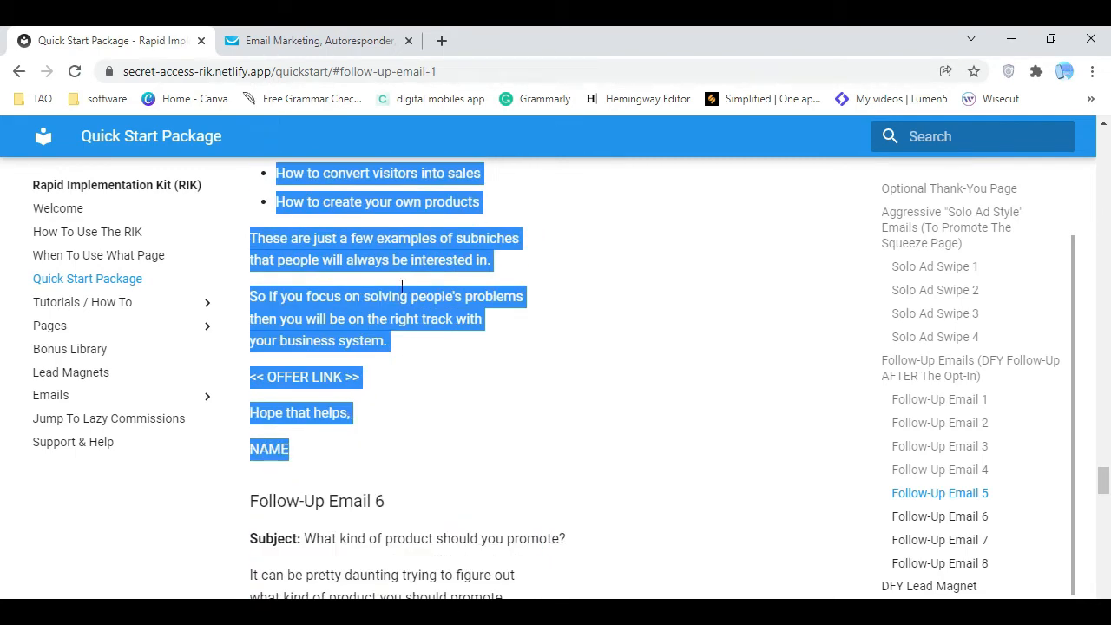
pyautogui.click(348, 40)
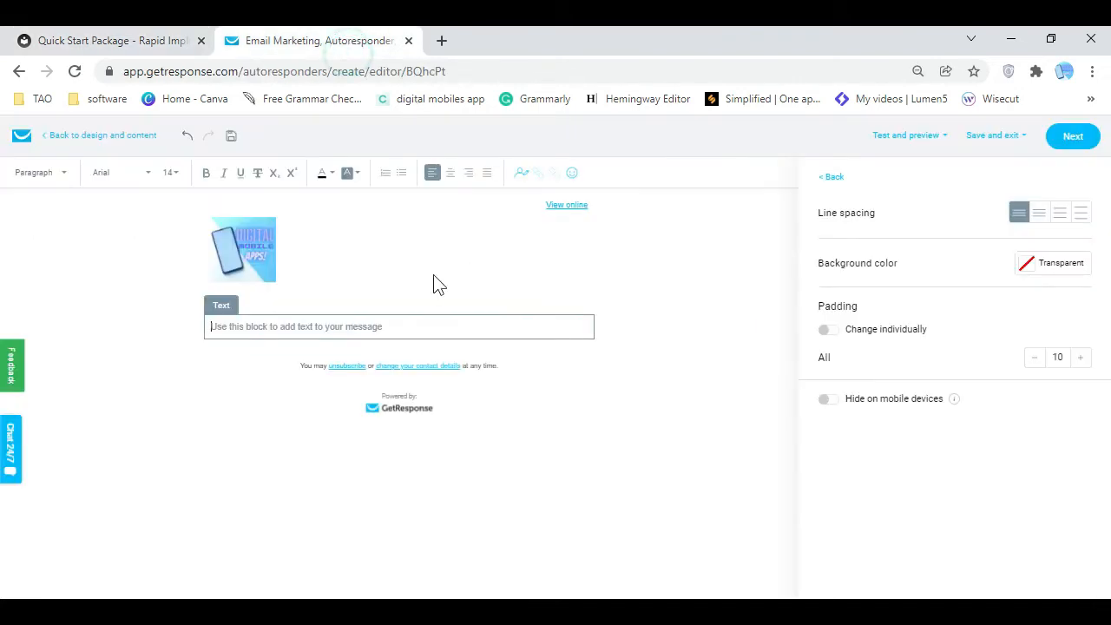
pyautogui.rightClick(352, 319)
pyautogui.click(338, 325)
pyautogui.rightClick(338, 325)
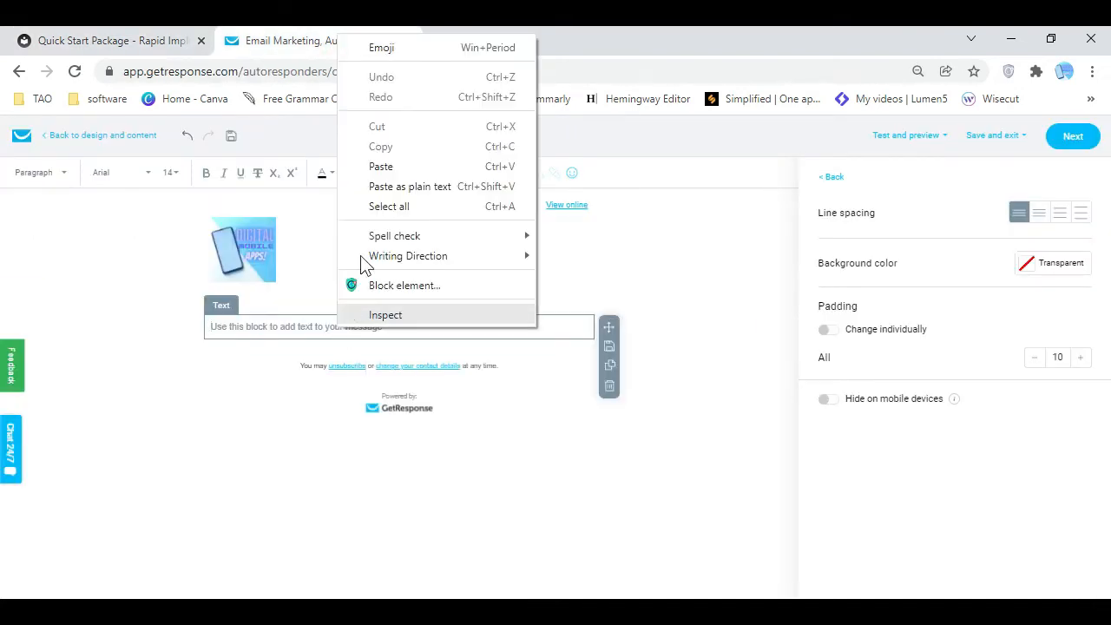
pyautogui.click(409, 166)
# Insert blank lines after the paragraphs ending "are targeting.", "evergreen..." and "solutions to these problems."
pyautogui.click(306, 331)
pyautogui.press('Return')
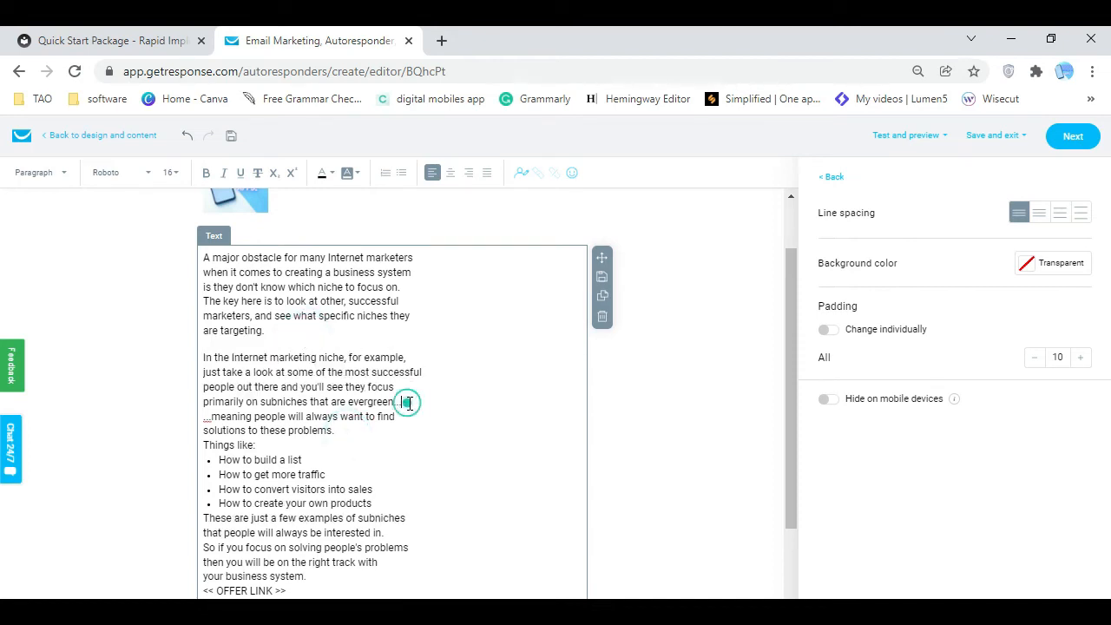
pyautogui.press('Return')
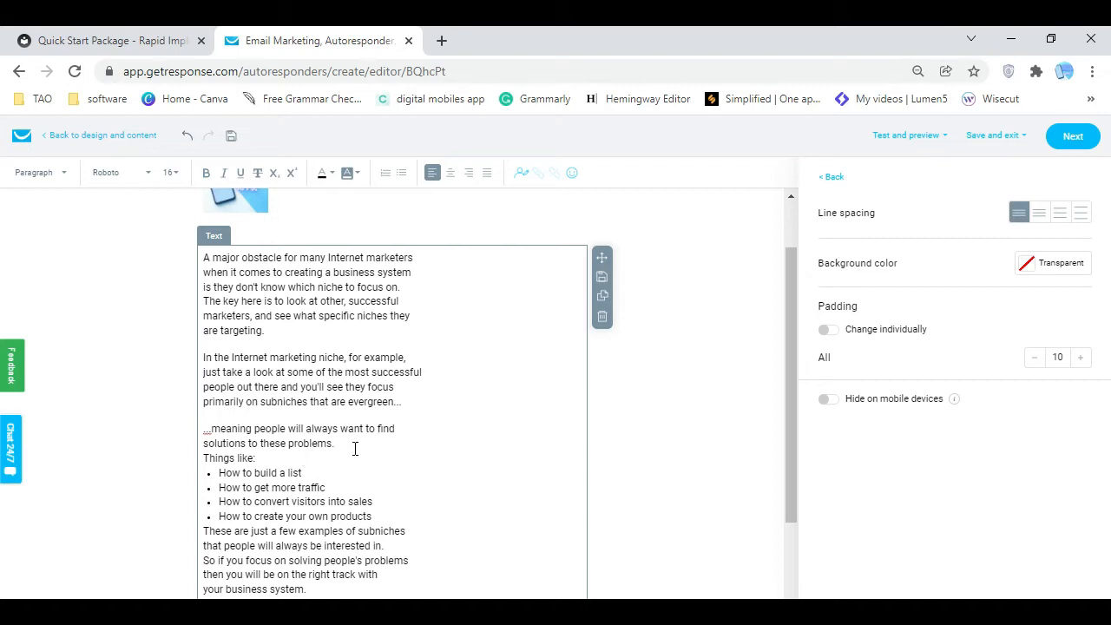
pyautogui.click(343, 445)
pyautogui.press('Return')
pyautogui.scroll(-1, 426, 460)
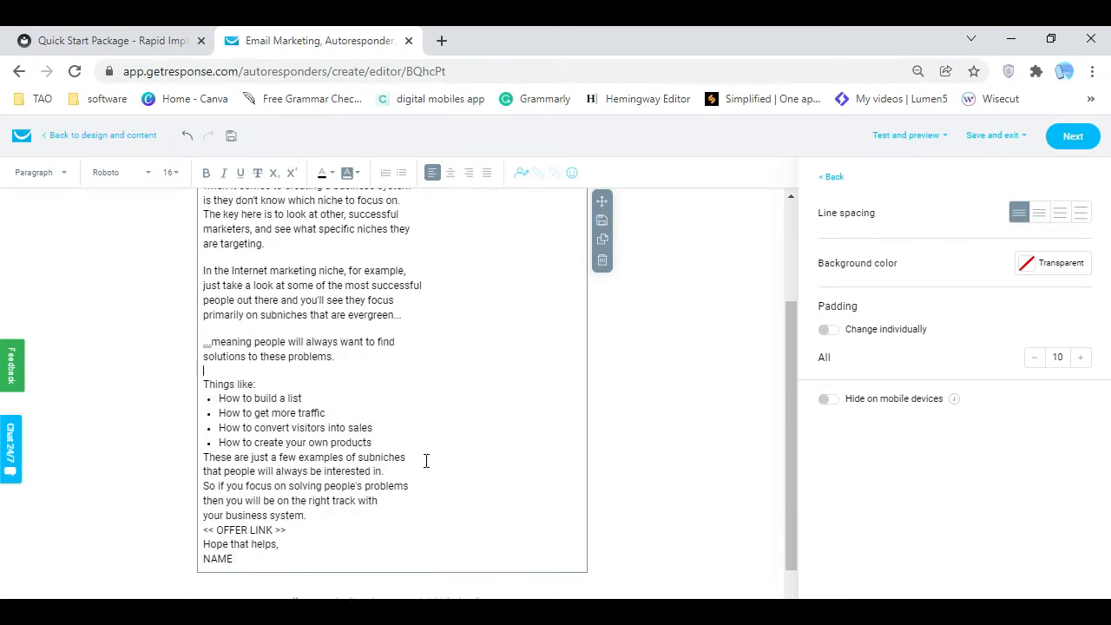
# Add blank lines before the paragraphs starting "These are just a few examples" and "So if you focus"
pyautogui.press('Return')
pyautogui.press('BackSpace')
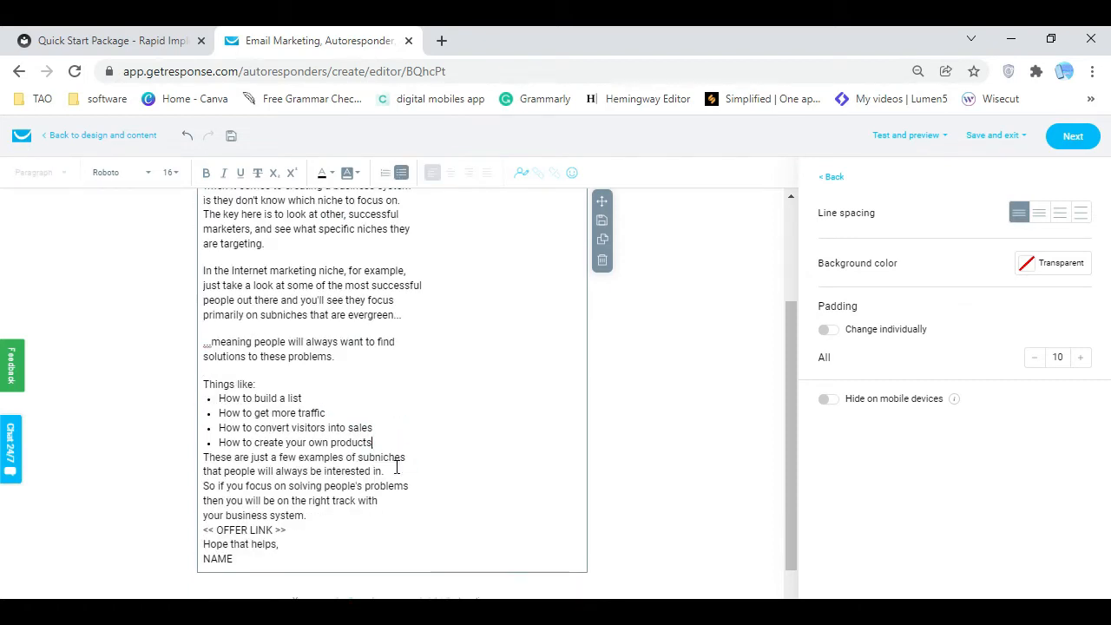
pyautogui.click(204, 457)
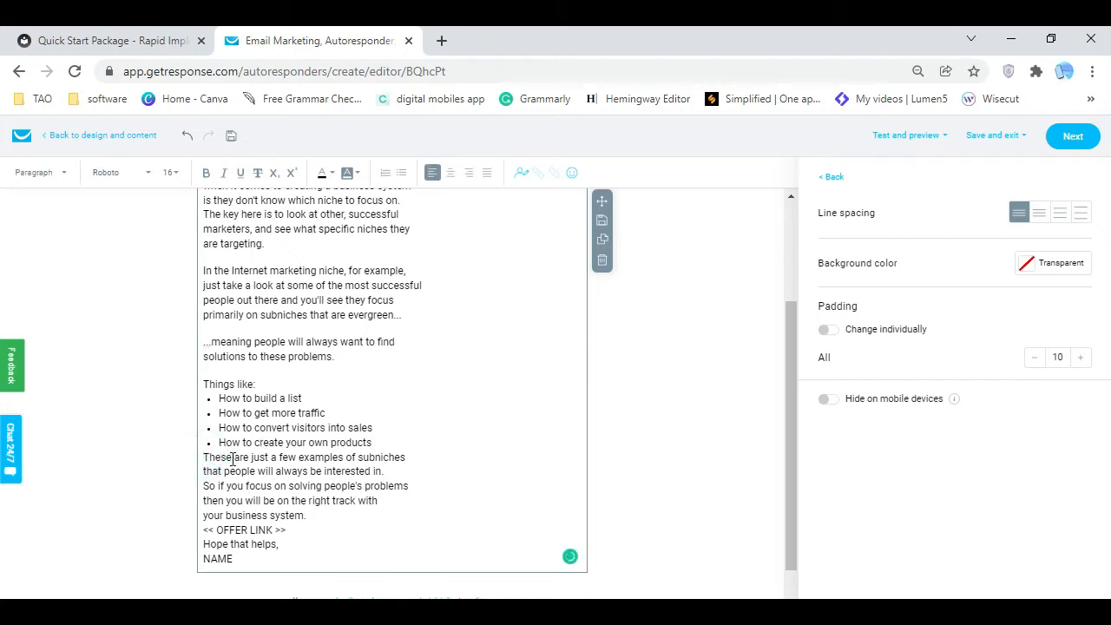
pyautogui.press('Return')
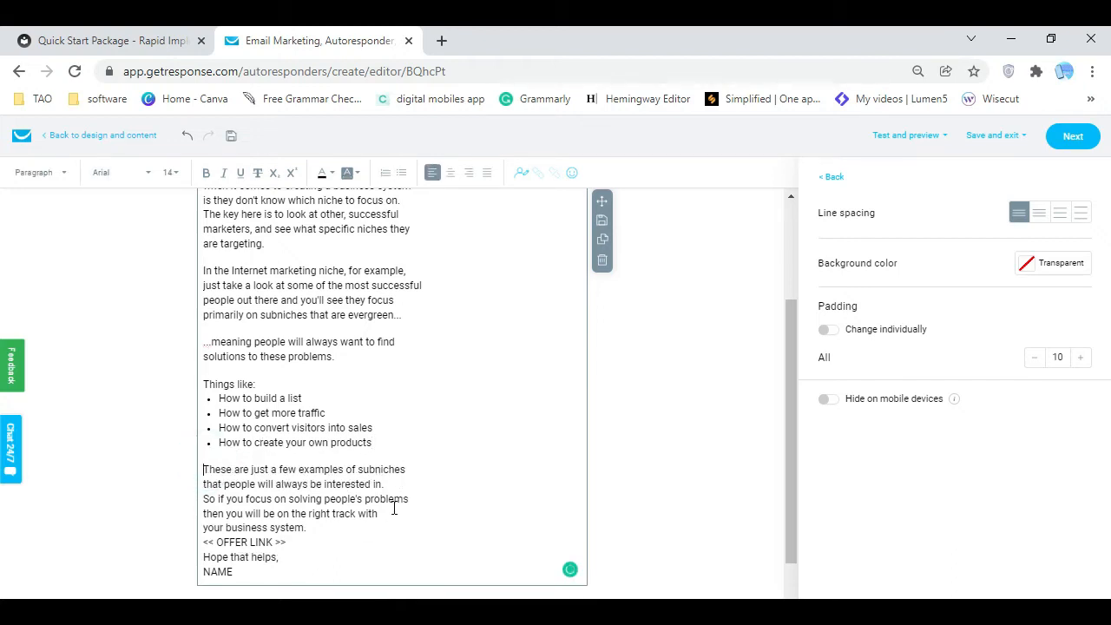
pyautogui.click(396, 486)
pyautogui.press('Return')
# Correct both occurrences of "subniches" in the message to "sub niches"
pyautogui.click(401, 469)
pyautogui.click(393, 491)
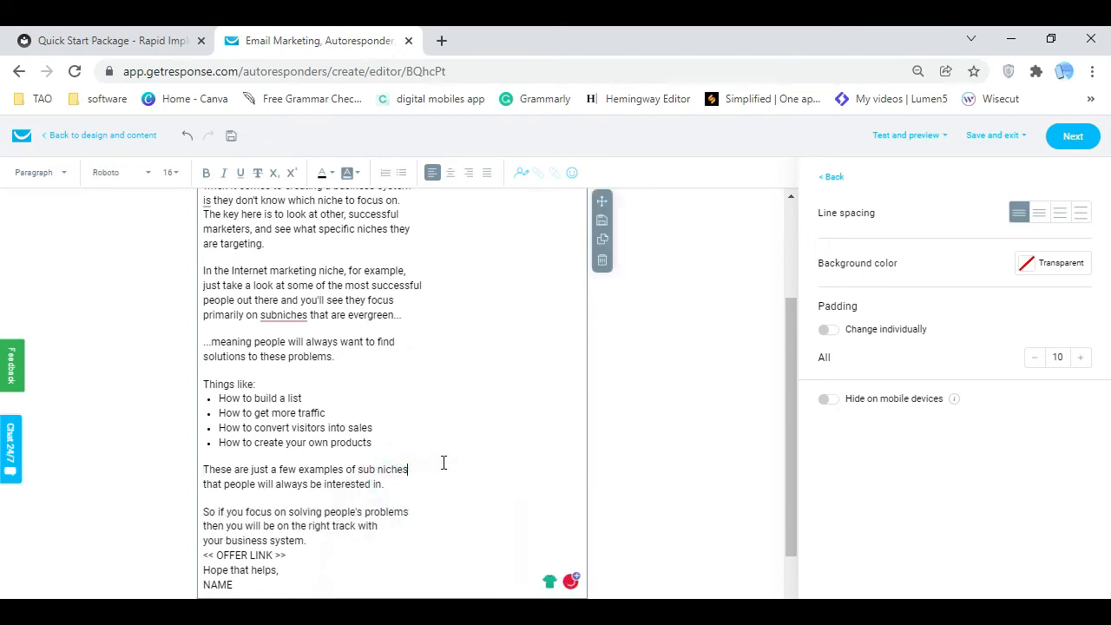
pyautogui.click(284, 318)
pyautogui.click(293, 336)
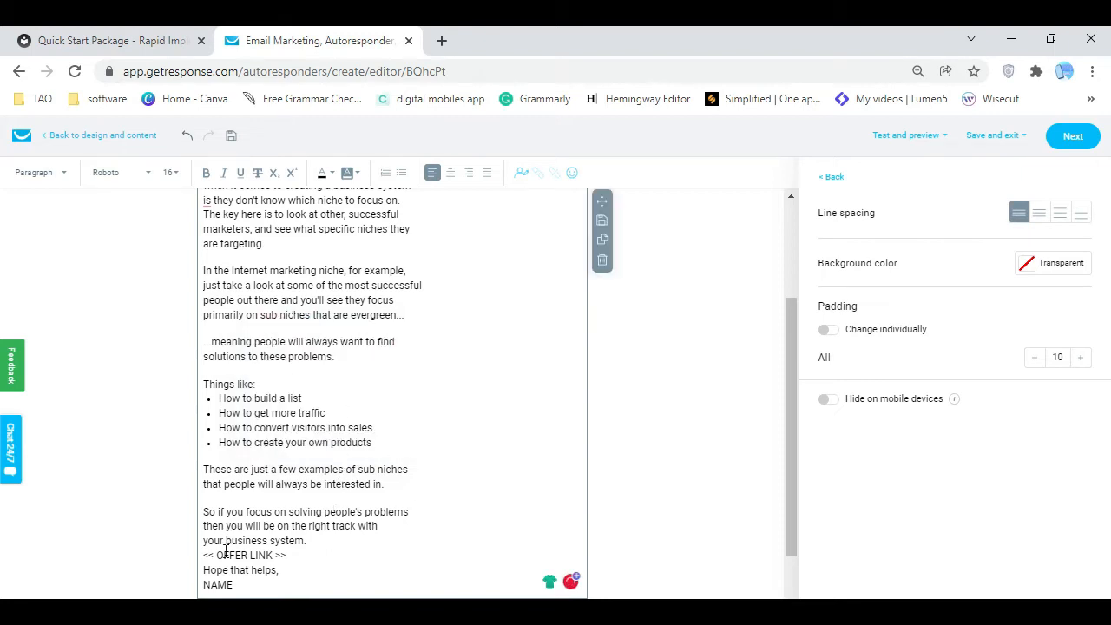
# Add blank lines before the OFFER LINK placeholder, the "Hope that helps," line and the NAME placeholder
pyautogui.click(318, 544)
pyautogui.press('Return')
pyautogui.scroll(-2, 331, 471)
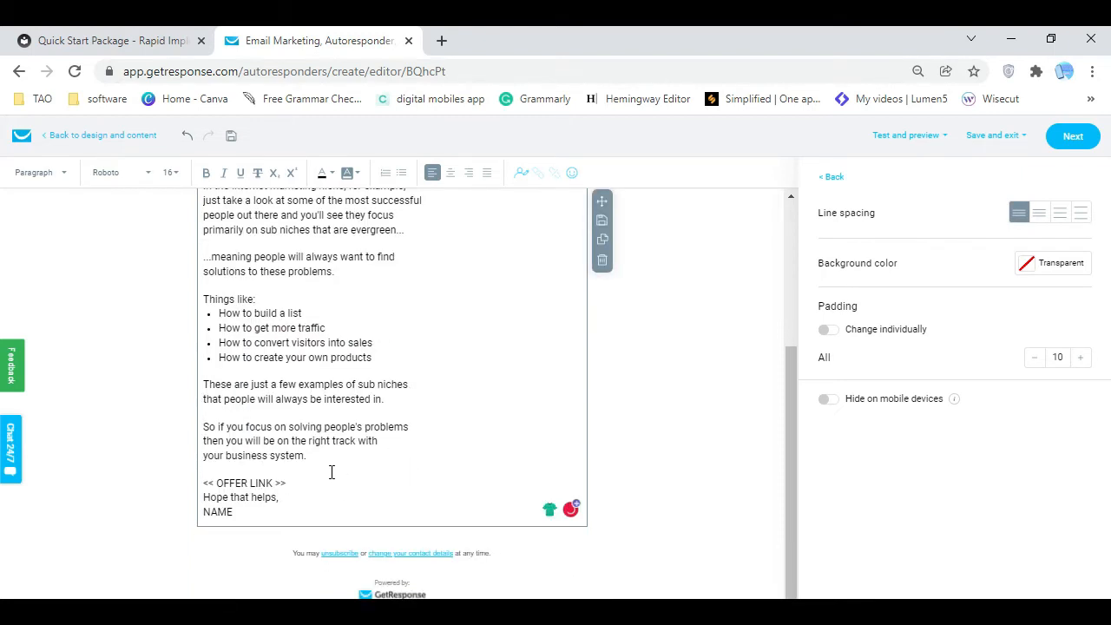
pyautogui.click(309, 477)
pyautogui.press('Return')
pyautogui.click(264, 527)
pyautogui.click(283, 510)
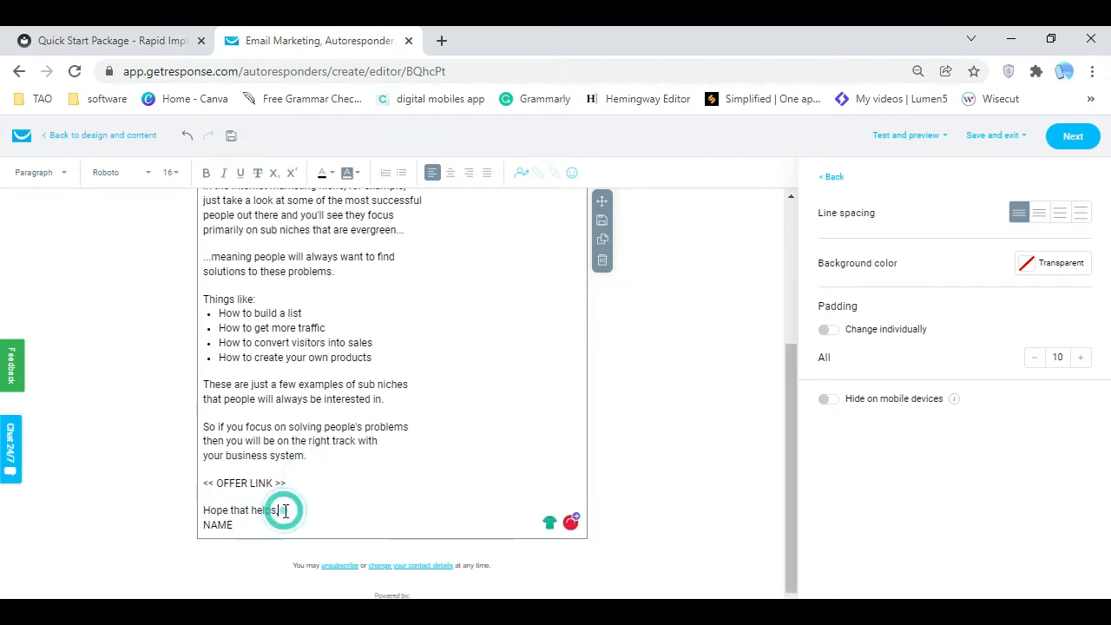
pyautogui.press('Return')
# Replace the NAME placeholder with the sender's name followed by "DigitalMobilesApp"
pyautogui.moveTo(246, 537); pyautogui.dragTo(204, 545)
pyautogui.write('Vinz V. DigitalMobilesApp')
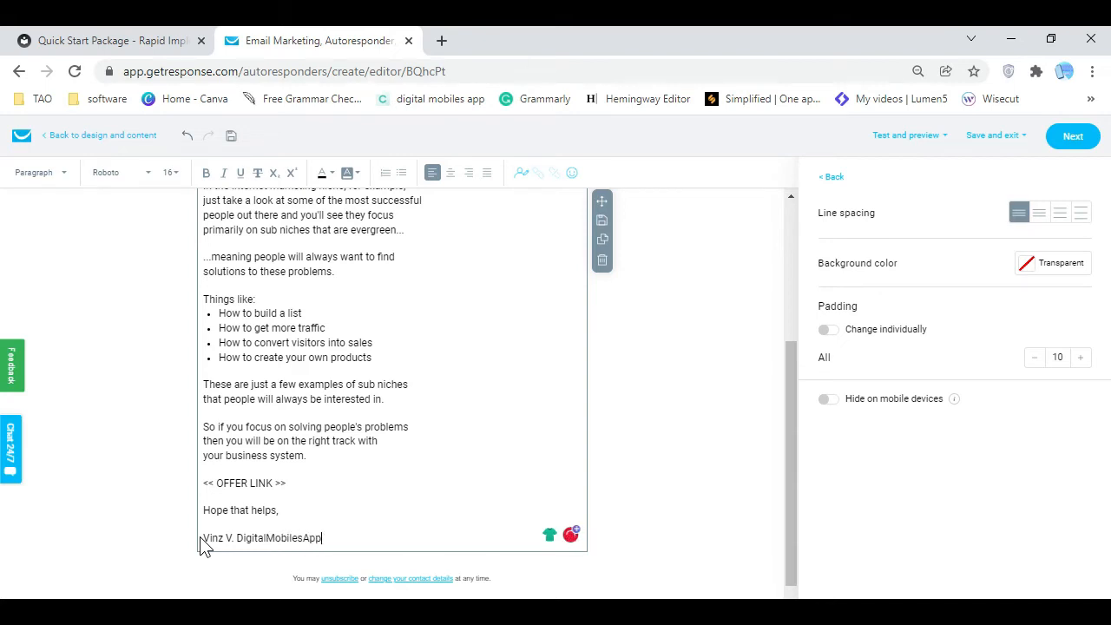
pyautogui.click(673, 412)
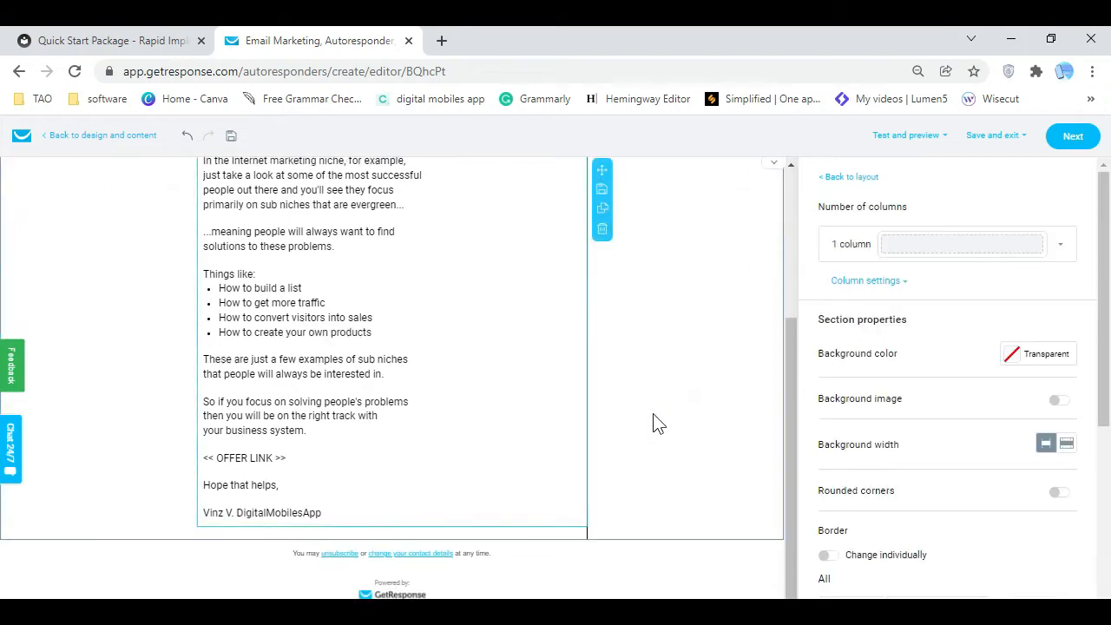
# Review the finished message, save it as a draft and exit the editor
pyautogui.scroll(3, 501, 386)
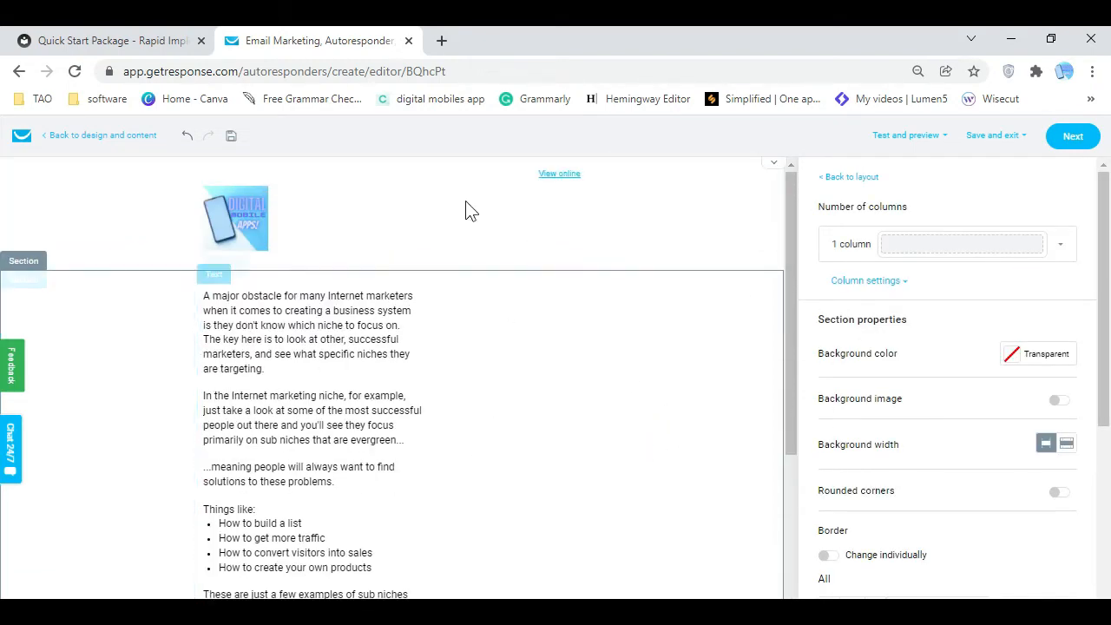
pyautogui.scroll(-3, 486, 348)
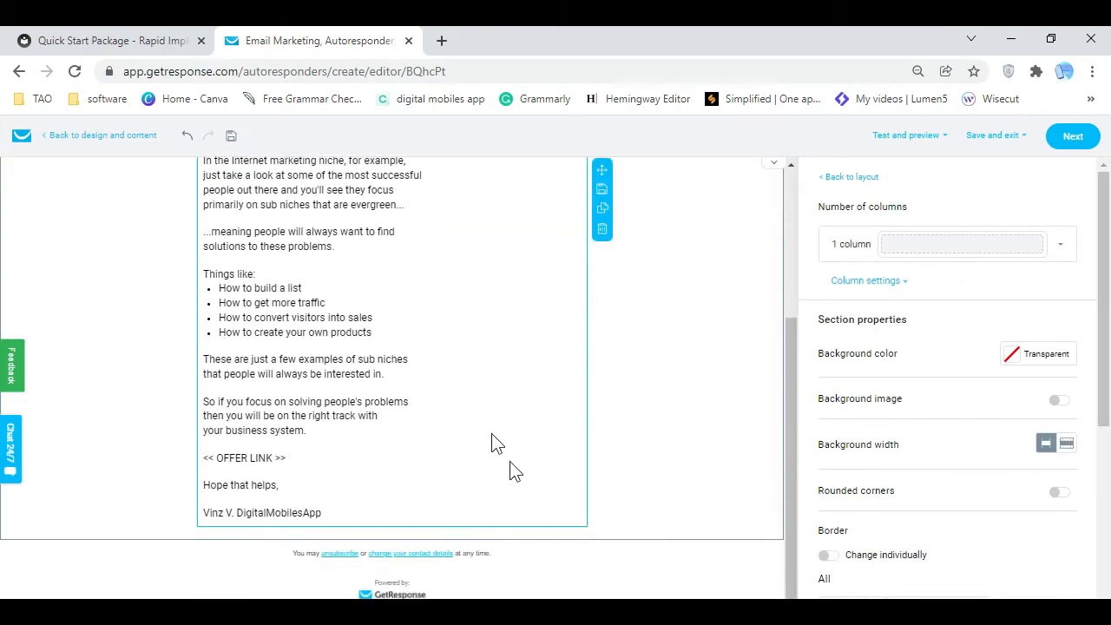
pyautogui.click(1017, 147)
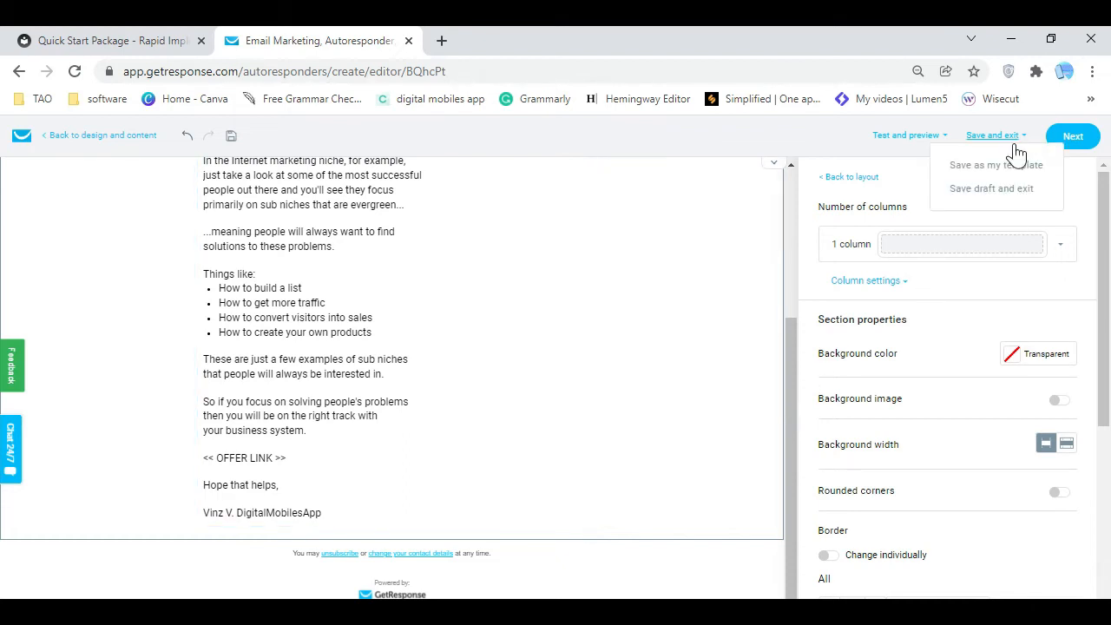
pyautogui.click(1018, 193)
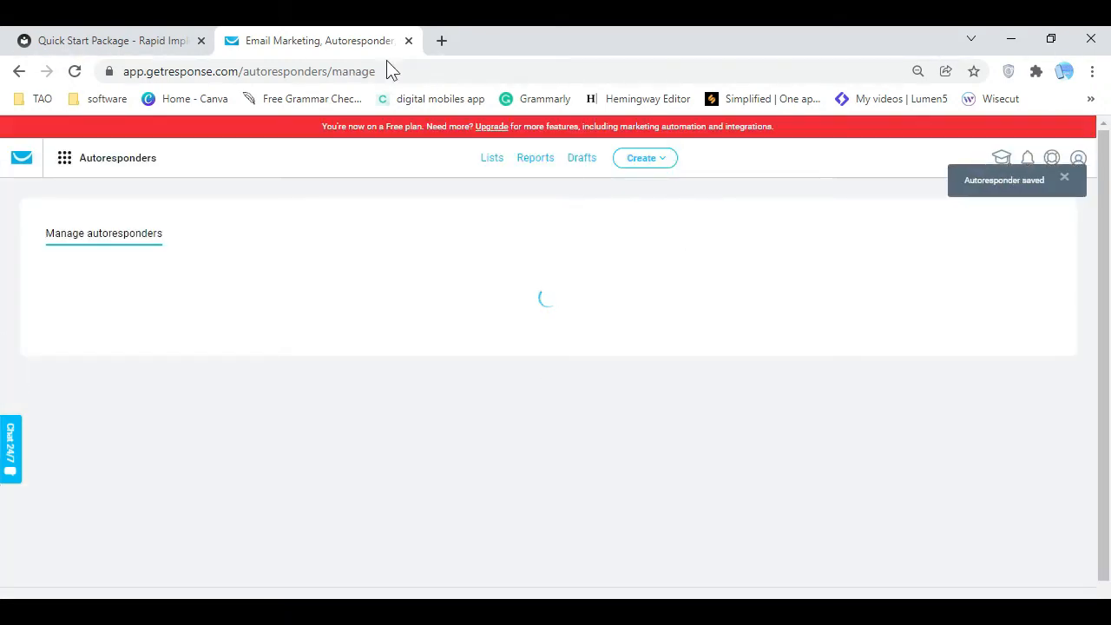
# Find the Follow-Up Email 6 template on the Quick Start Package page and create a new autoresponder for day 5 in GetResponse
pyautogui.click(136, 41)
pyautogui.click(632, 323)
pyautogui.scroll(-1, 632, 326)
pyautogui.scroll(-3, 632, 326)
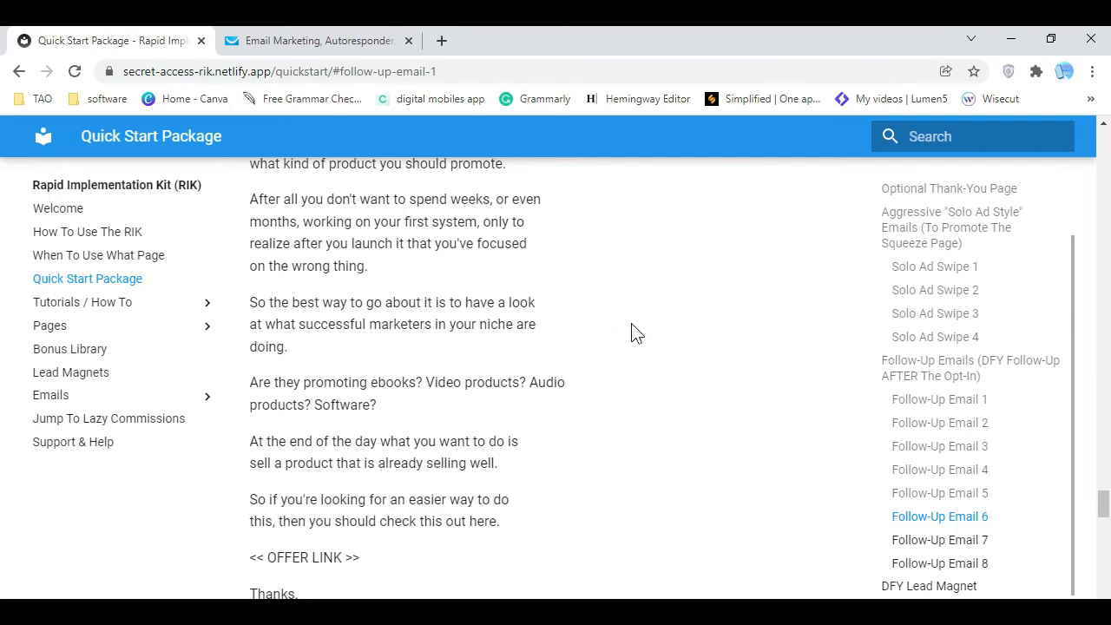
pyautogui.scroll(2, 637, 334)
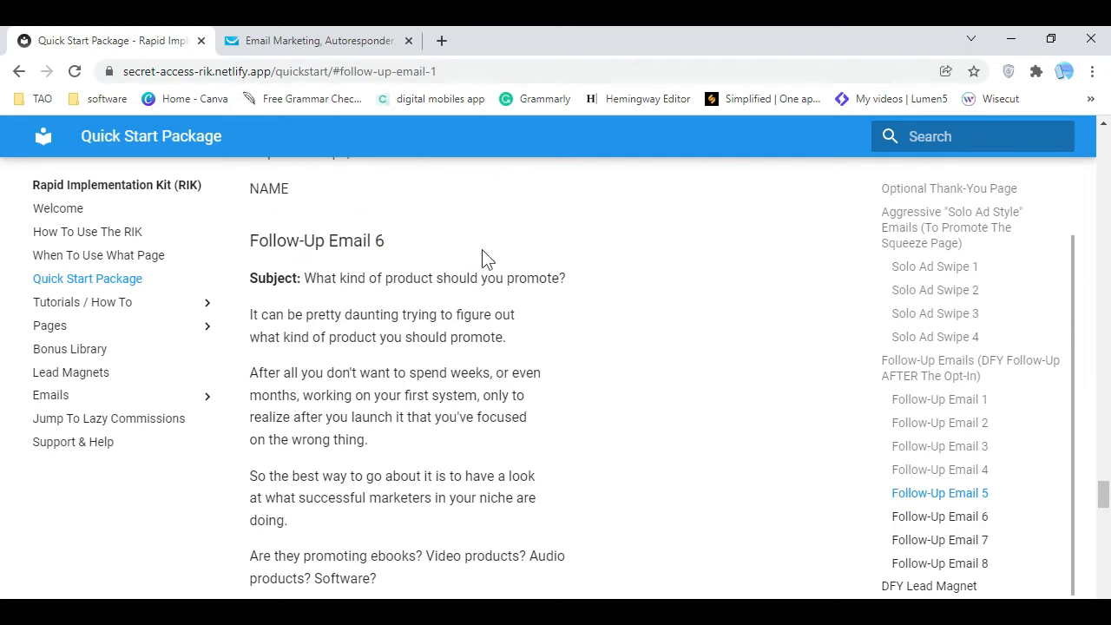
pyautogui.click(328, 41)
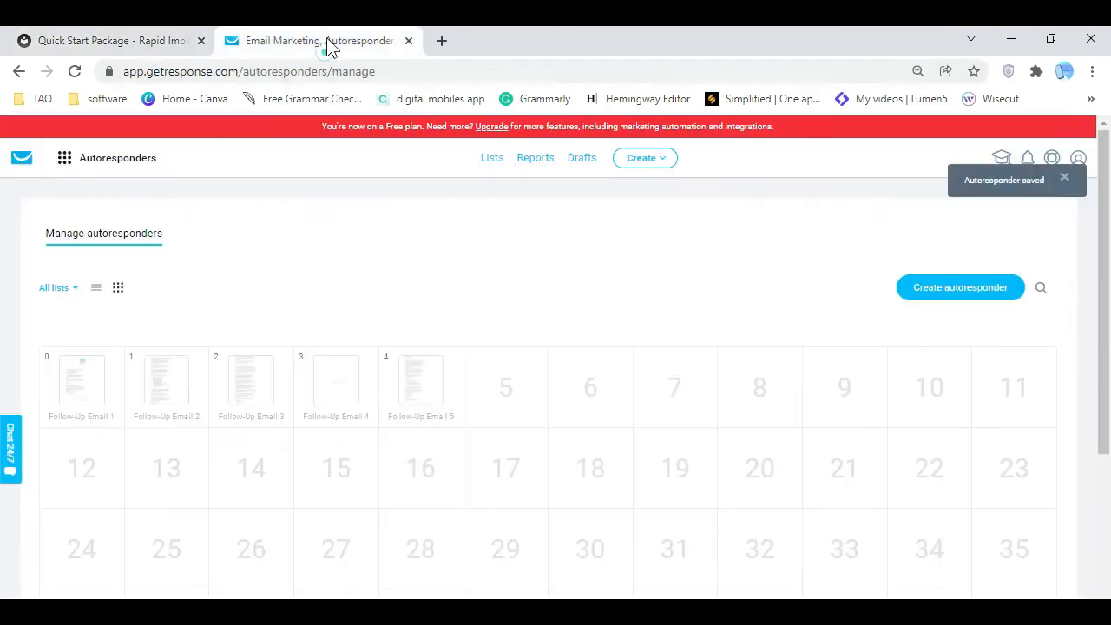
pyautogui.click(536, 419)
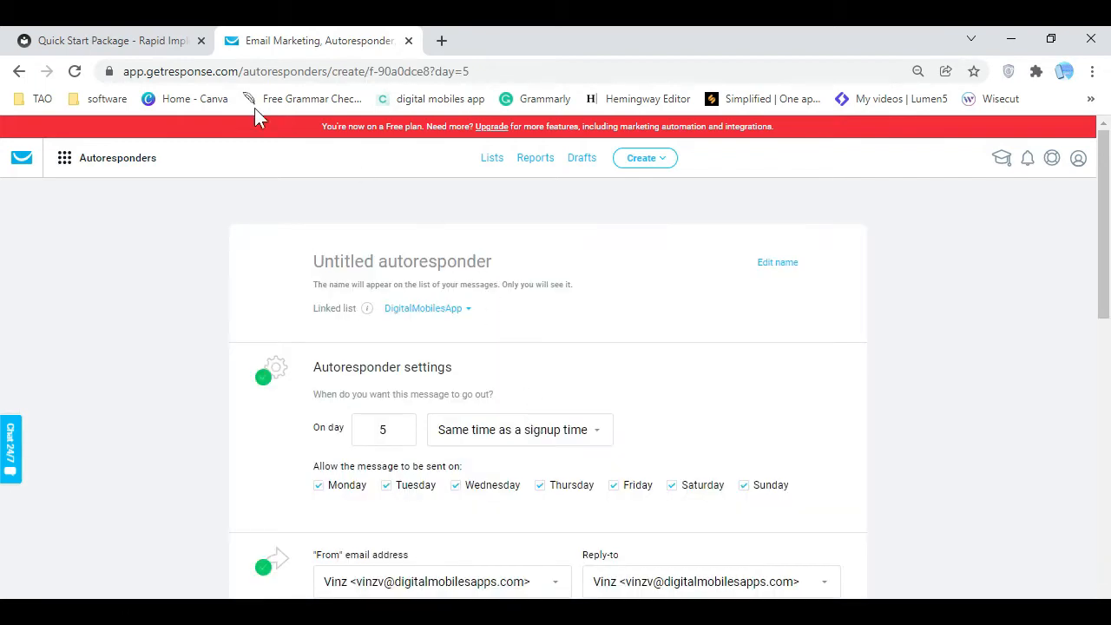
# Name the autoresponder "Follow-Up Email 6" using the heading copied from the Quick Start Package page
pyautogui.click(139, 41)
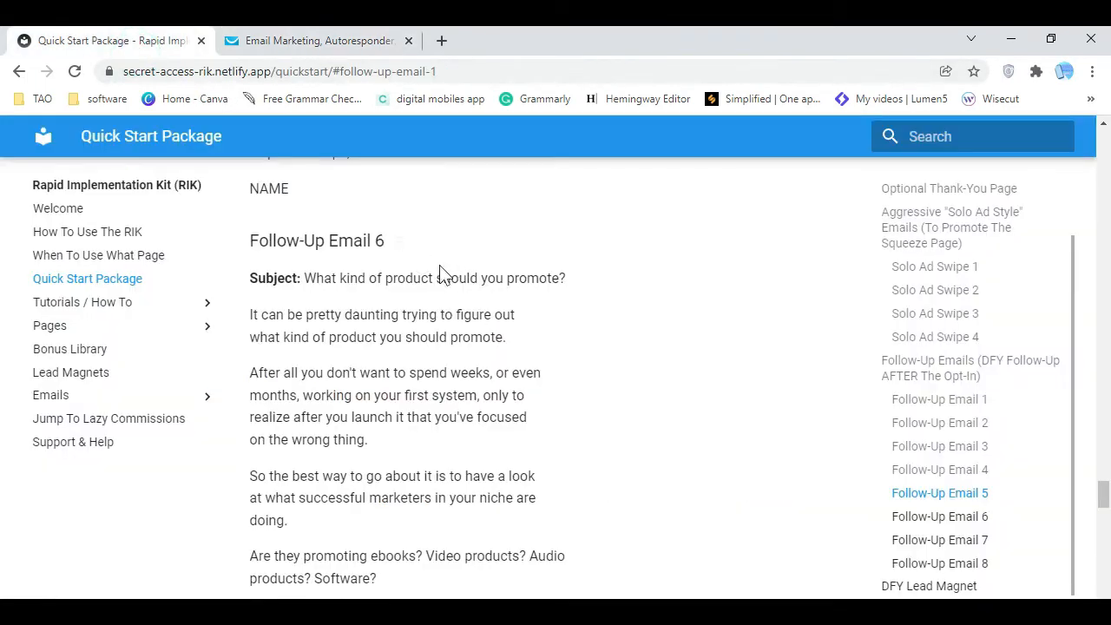
pyautogui.moveTo(385, 244); pyautogui.dragTo(244, 240)
pyautogui.rightClick(293, 248)
pyautogui.click(315, 252)
pyautogui.click(308, 39)
pyautogui.tripleClick(494, 261)
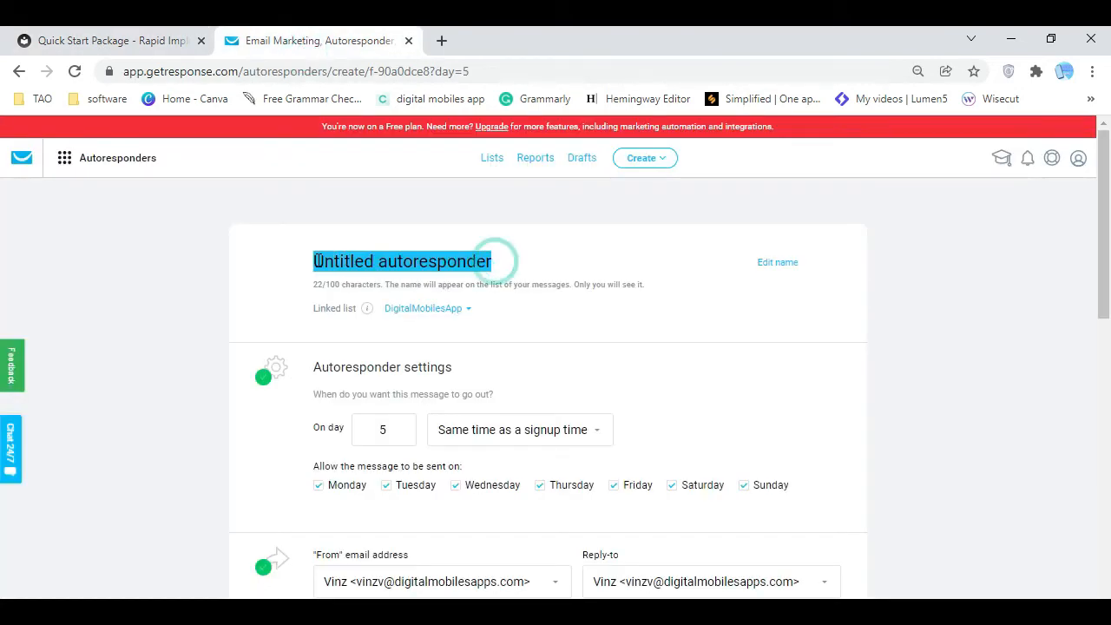
pyautogui.press('BackSpace')
pyautogui.rightClick(359, 254)
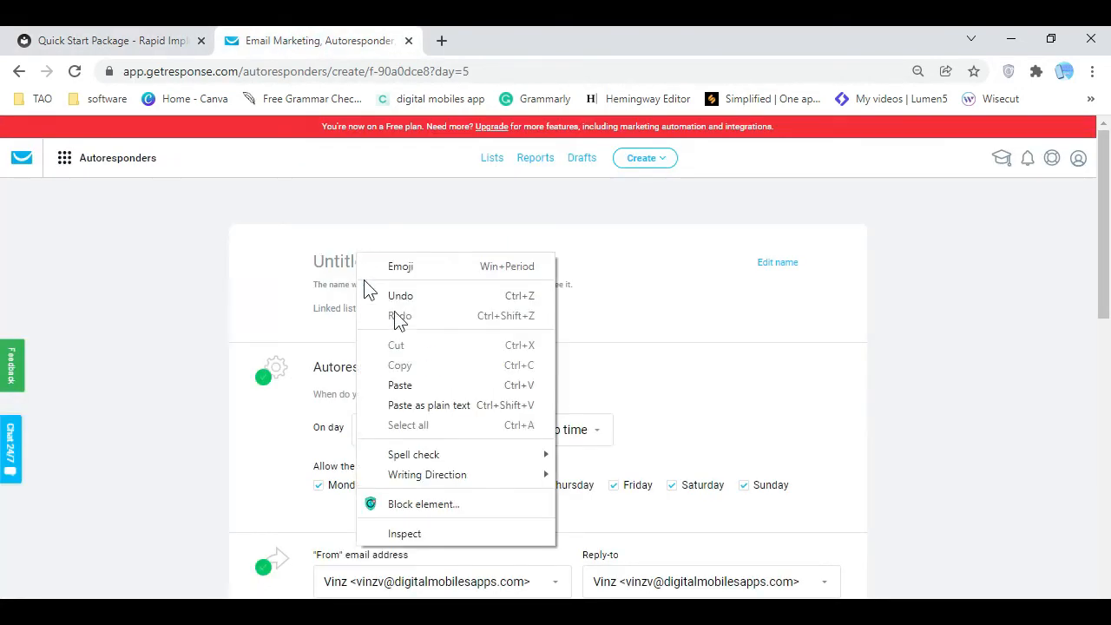
pyautogui.click(453, 386)
pyautogui.moveTo(730, 308); pyautogui.dragTo(734, 302)
pyautogui.click(563, 365)
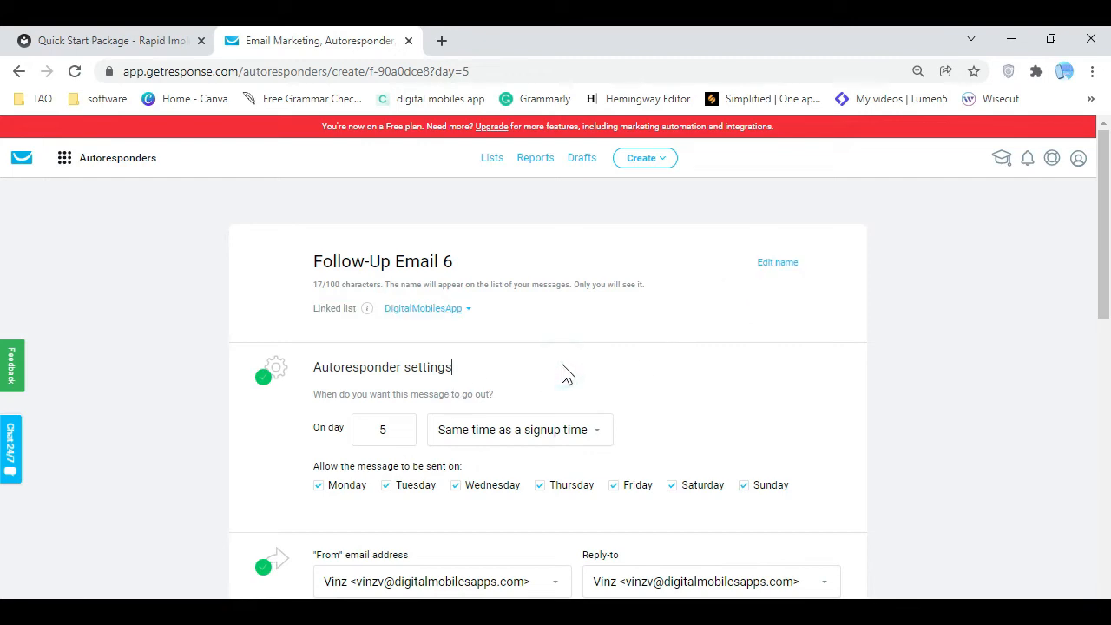
# Copy the subject "What kind of product should you promote?" from the Quick Start Package page into the autoresponder's subject line
pyautogui.scroll(-2, 408, 443)
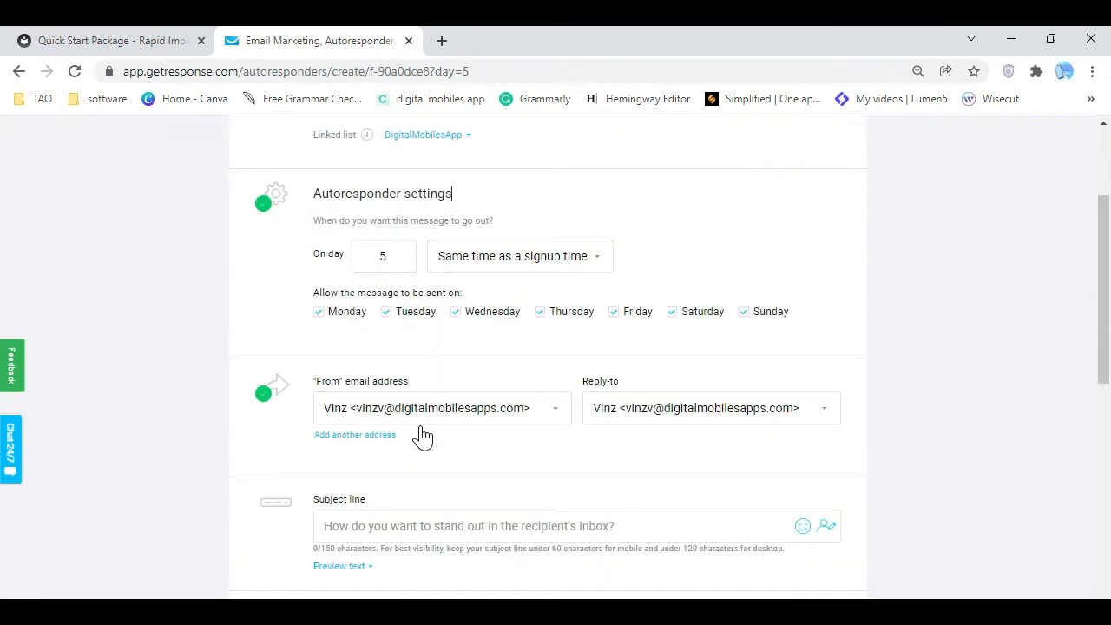
pyautogui.scroll(-3, 422, 469)
pyautogui.click(443, 270)
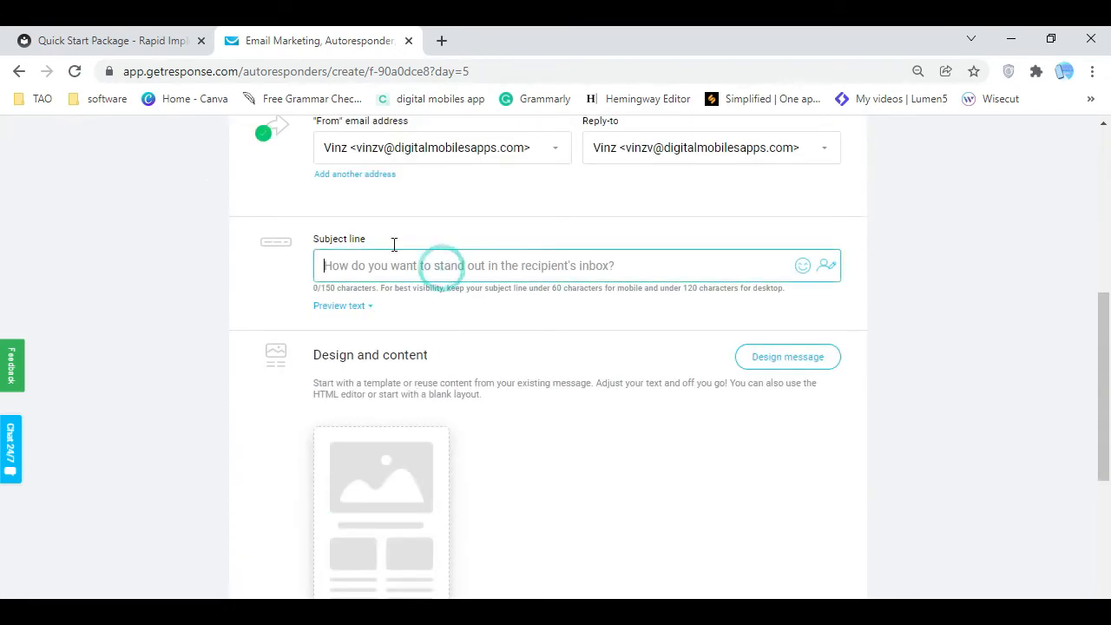
pyautogui.click(140, 41)
pyautogui.click(535, 272)
pyautogui.moveTo(303, 277); pyautogui.dragTo(568, 283)
pyautogui.rightClick(531, 285)
pyautogui.click(560, 290)
pyautogui.click(335, 41)
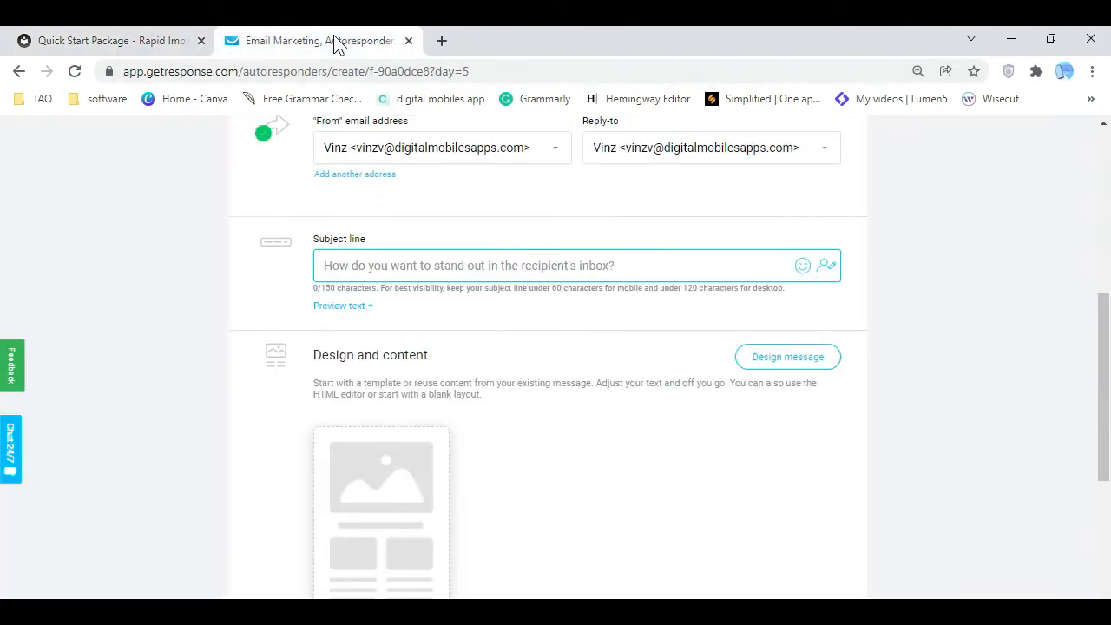
pyautogui.rightClick(475, 270)
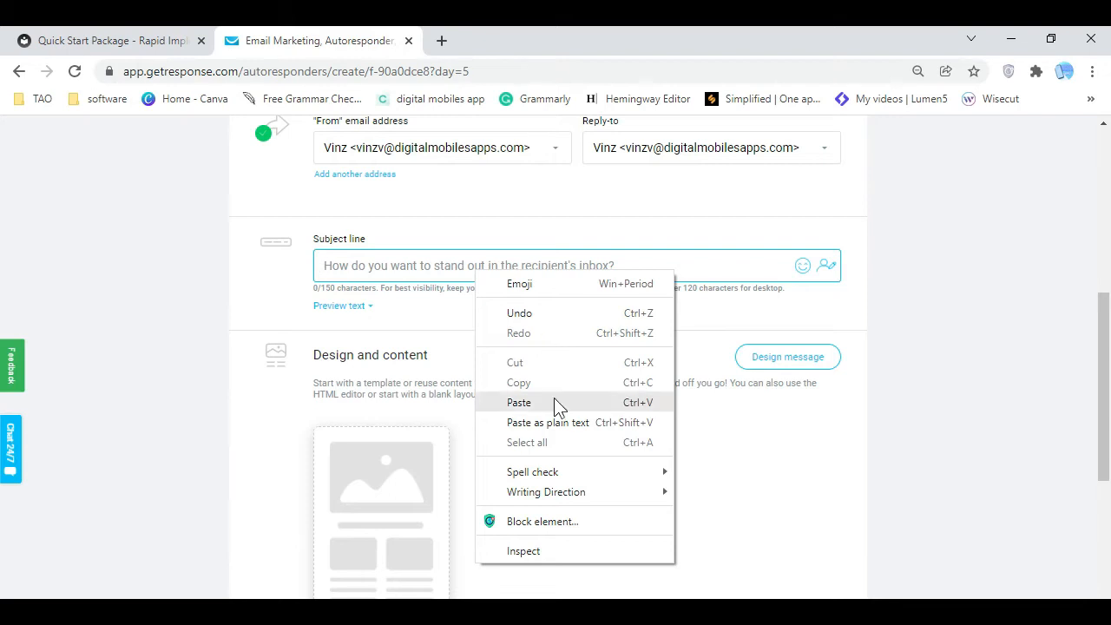
pyautogui.click(558, 402)
# Show the preview text field under the subject line and start the message design from the Blank template
pyautogui.click(526, 310)
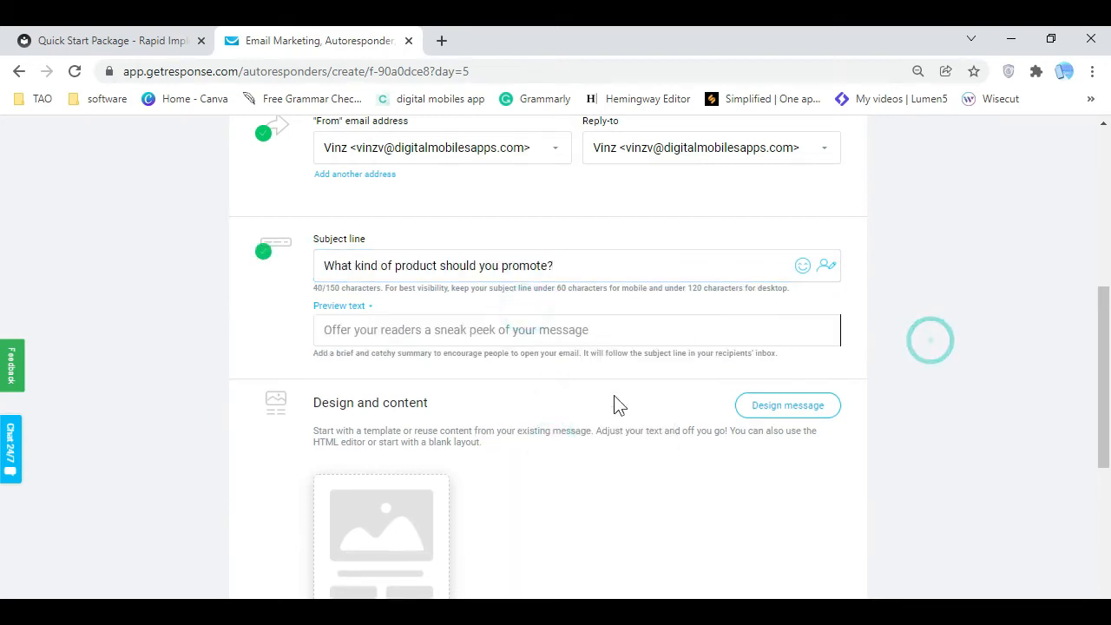
pyautogui.click(800, 405)
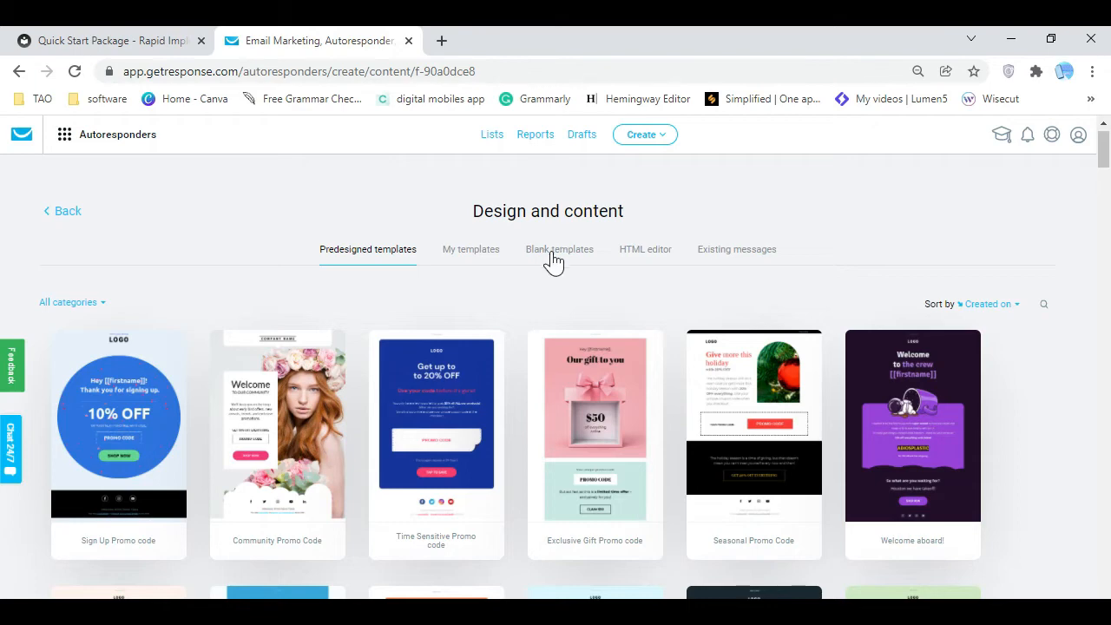
pyautogui.click(552, 253)
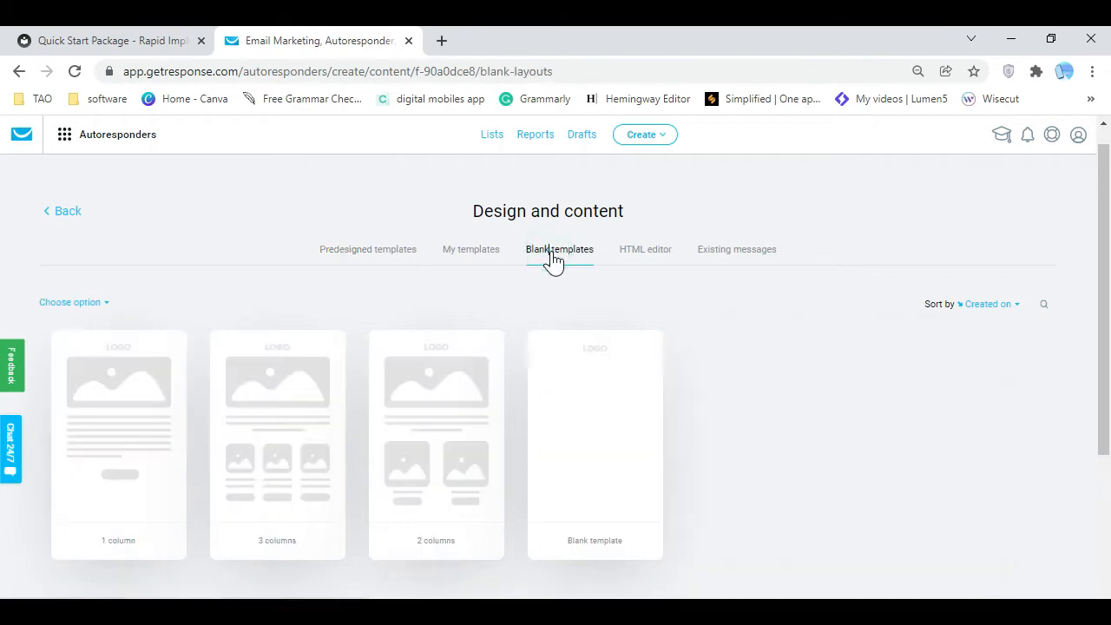
pyautogui.click(131, 438)
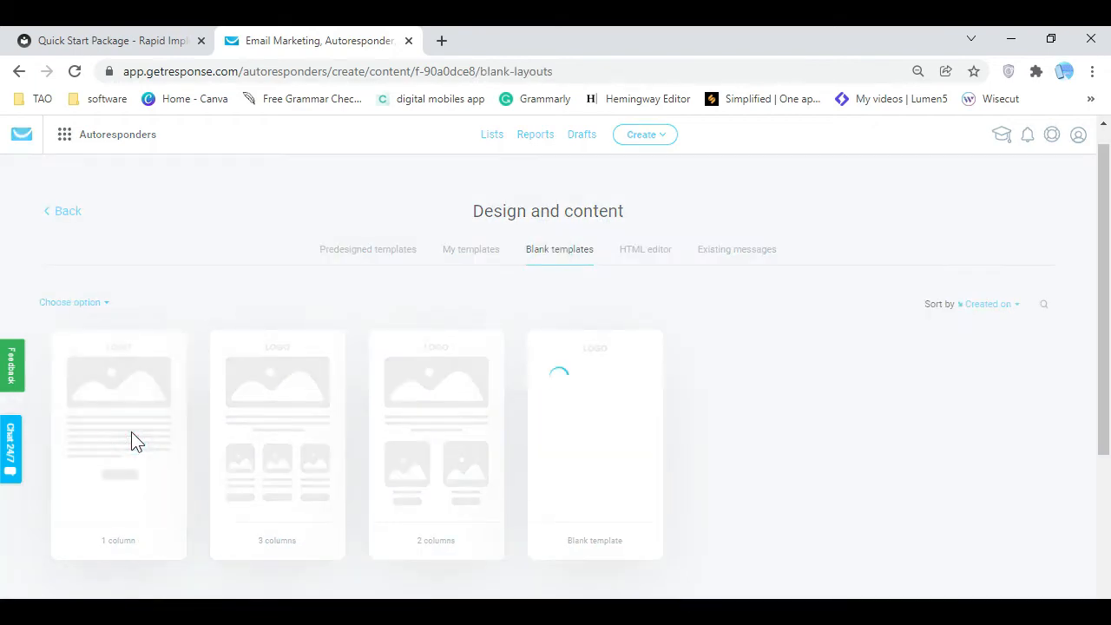
# Copy the body text of Follow-Up Email 6 from the Quick Start Package page
pyautogui.click(132, 40)
pyautogui.click(608, 338)
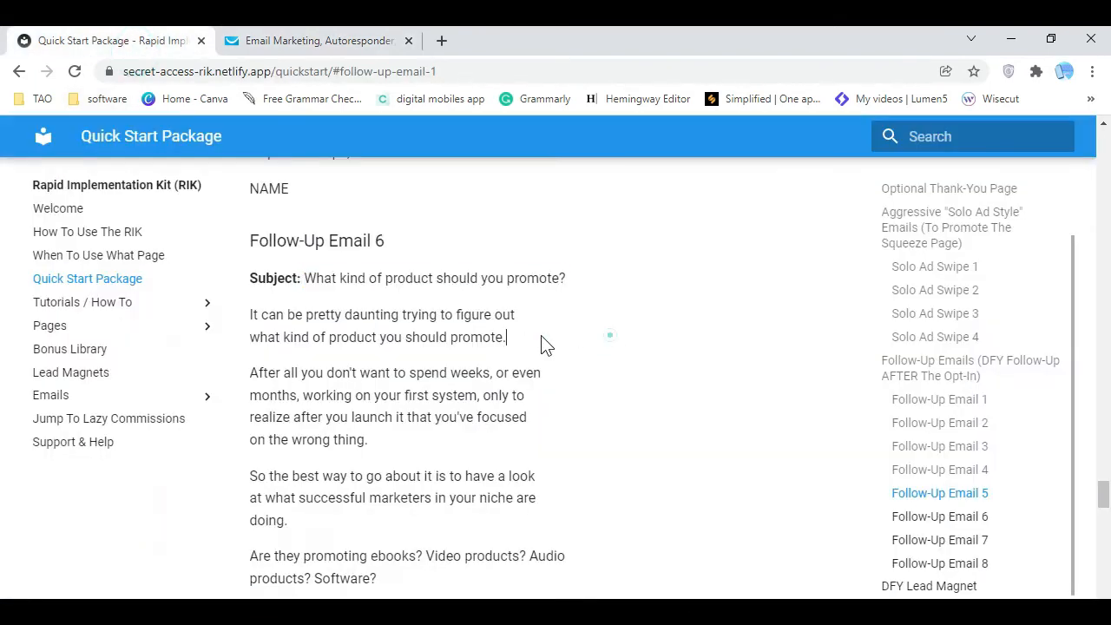
pyautogui.moveTo(252, 314); pyautogui.dragTo(497, 362)
pyautogui.rightClick(425, 246)
pyautogui.click(456, 254)
# Add a text block to the empty GetResponse message layout and paste the copied email body into it
pyautogui.click(317, 40)
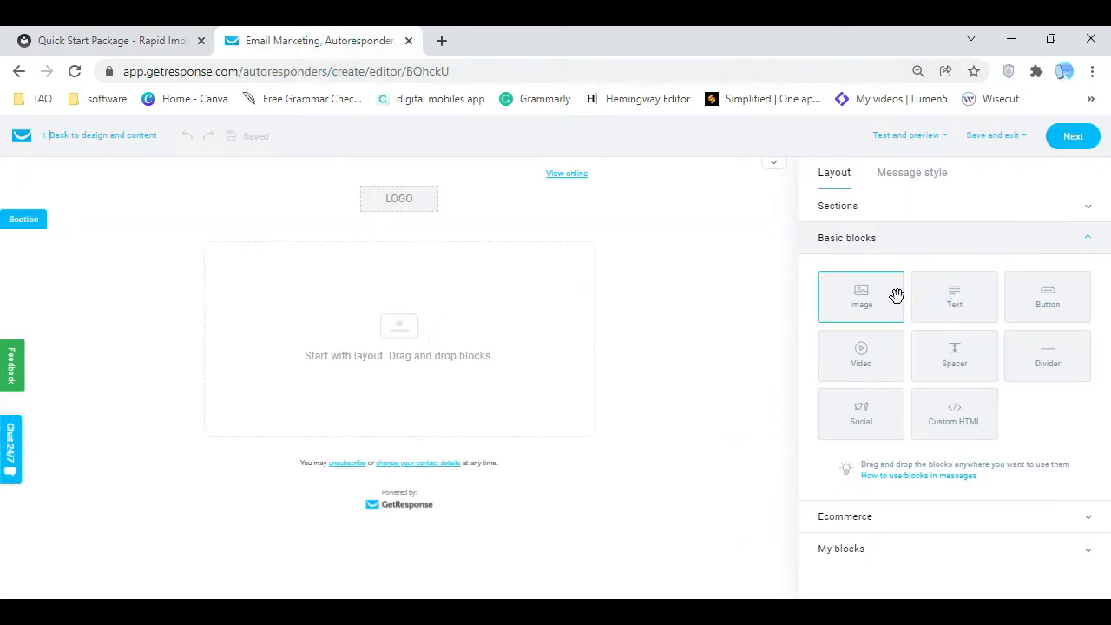
pyautogui.moveTo(943, 304); pyautogui.dragTo(408, 339)
pyautogui.rightClick(391, 293)
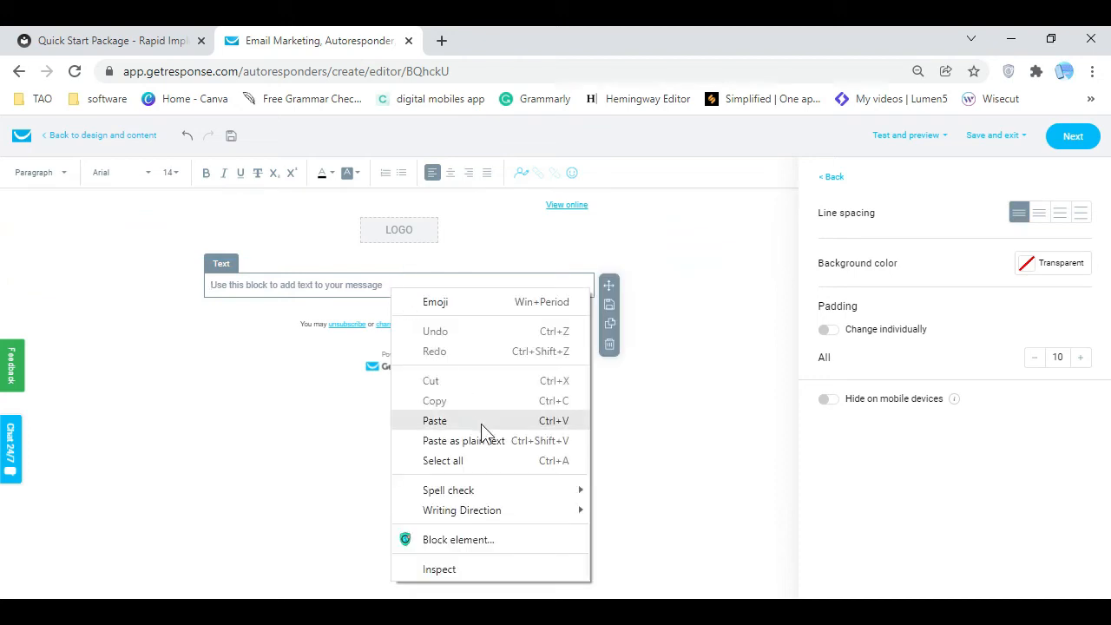
pyautogui.click(434, 421)
# Insert a blank line between the body paragraphs, from the opening one down to "So if you're looking for an easier way"
pyautogui.click(409, 300)
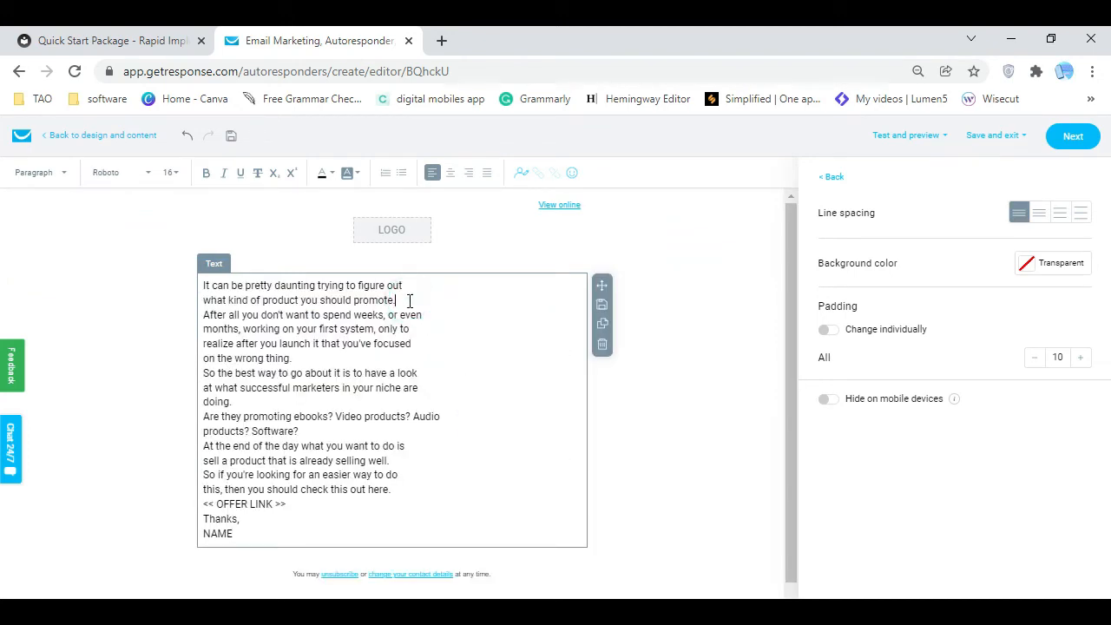
pyautogui.press('Return')
pyautogui.click(328, 371)
pyautogui.press('Return')
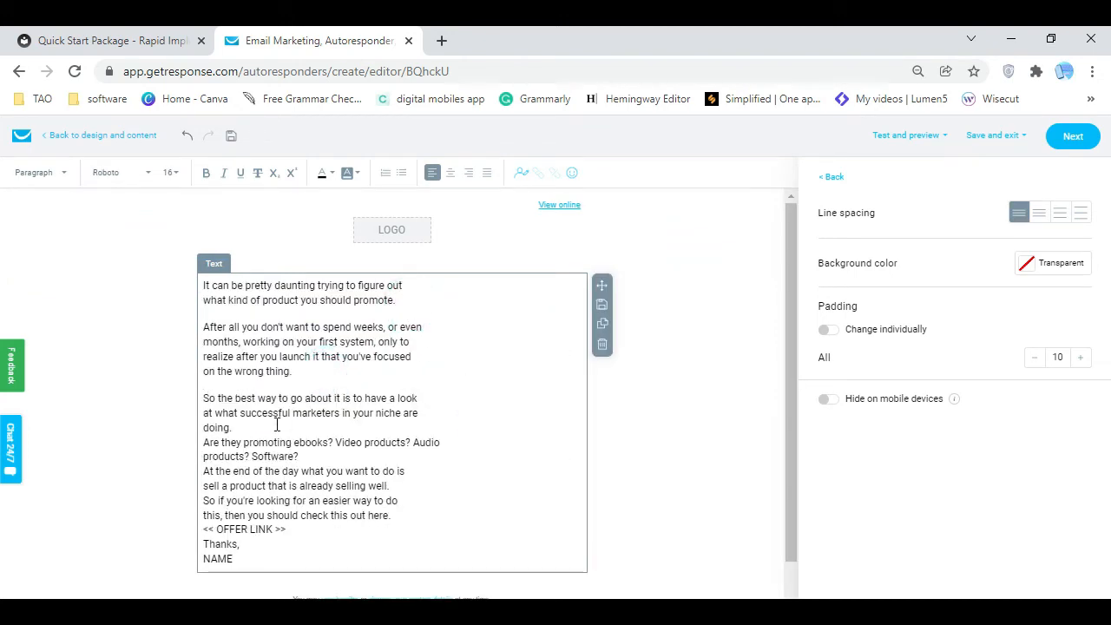
pyautogui.click(276, 427)
pyautogui.press('Return')
pyautogui.click(339, 470)
pyautogui.press('Return')
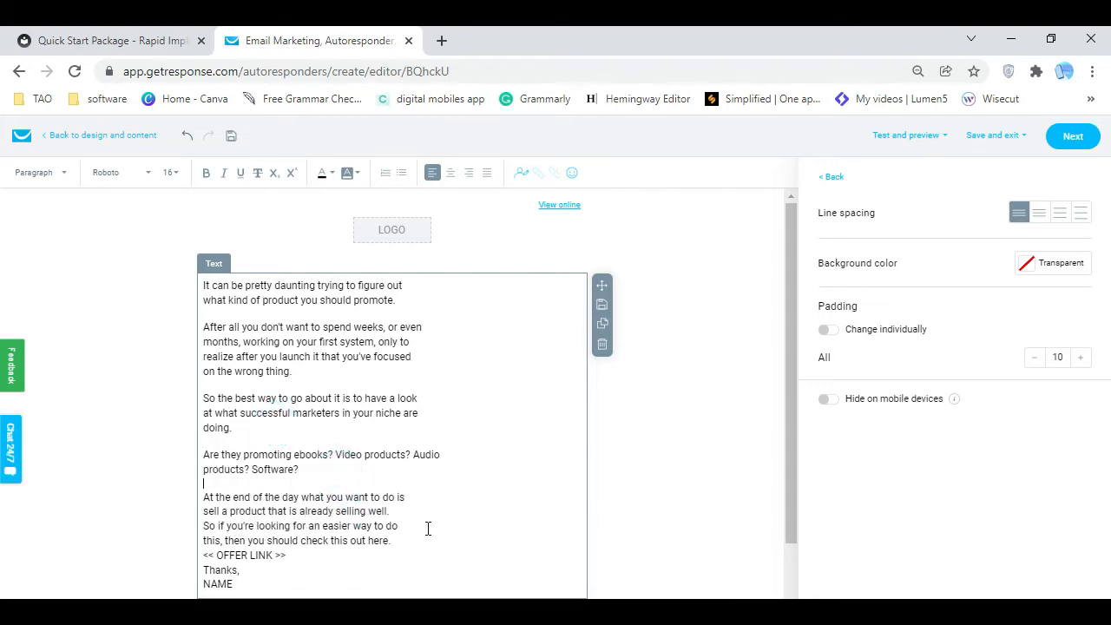
pyautogui.click(206, 526)
pyautogui.press('Return')
# Add a blank line above "<< OFFER LINK >>" and another between "Thanks," and the NAME placeholder
pyautogui.scroll(-2, 452, 471)
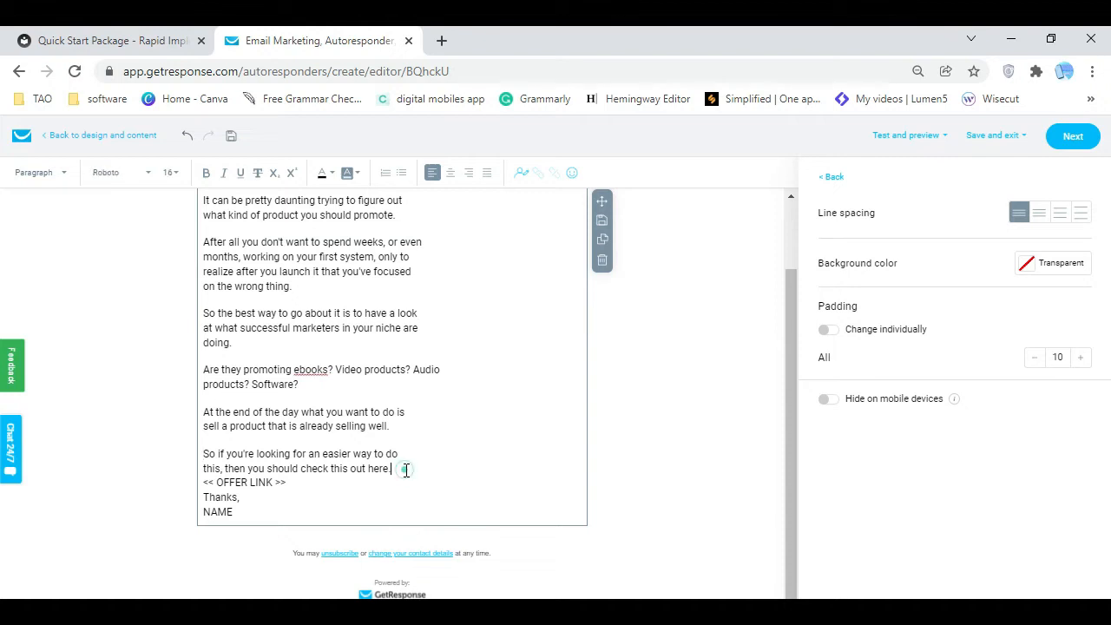
pyautogui.press('Return')
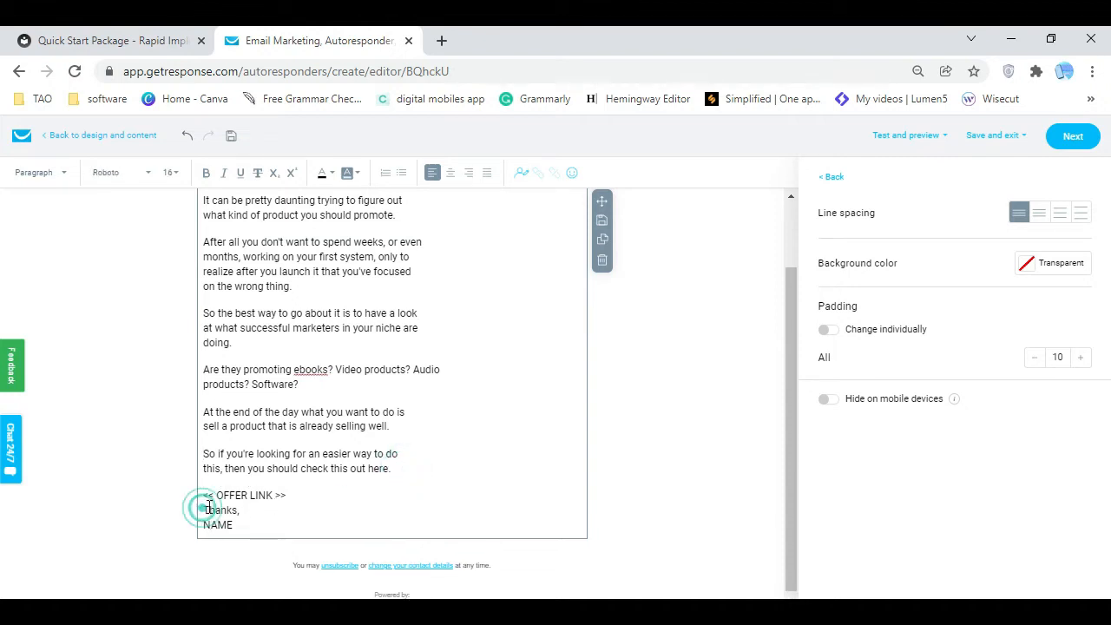
pyautogui.press('Return')
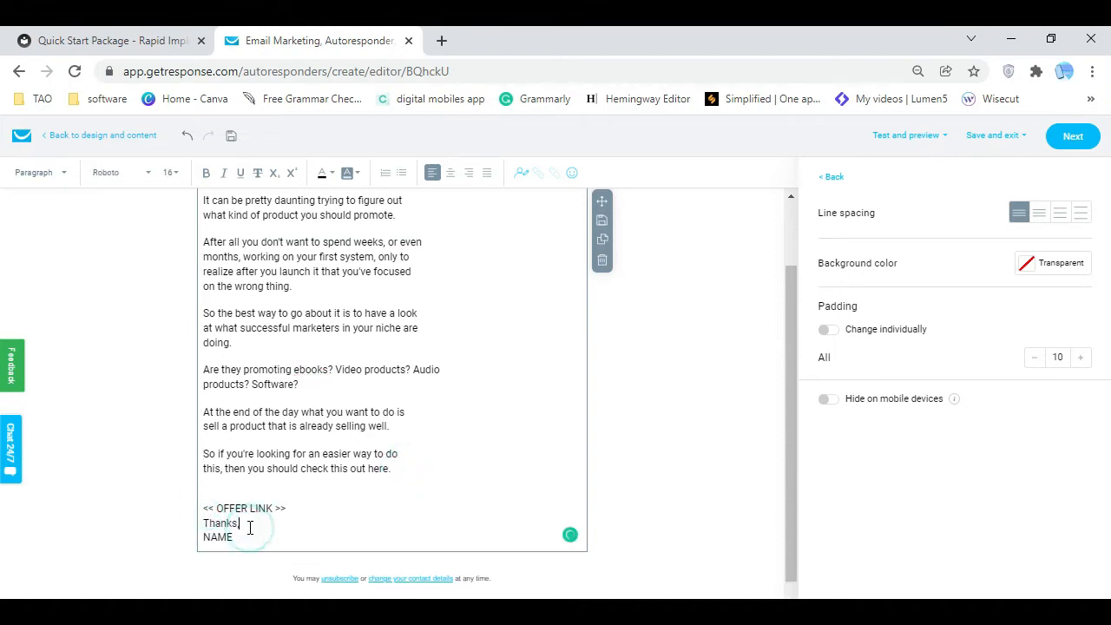
pyautogui.press('BackSpace')
pyautogui.click(247, 511)
pyautogui.press('Return')
# Replace the NAME placeholder in the sign-off with the sender's name followed by "DigitalMobilesApp"
pyautogui.click(244, 531)
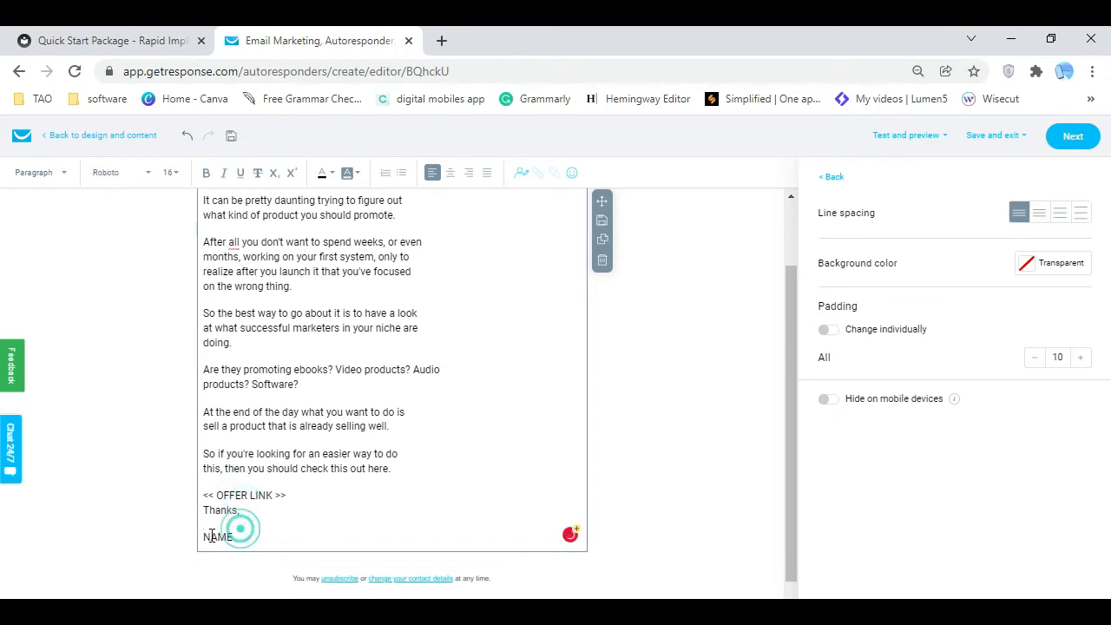
pyautogui.moveTo(250, 537); pyautogui.dragTo(200, 543)
pyautogui.write('Vinz V. DigitalMobilesApp')
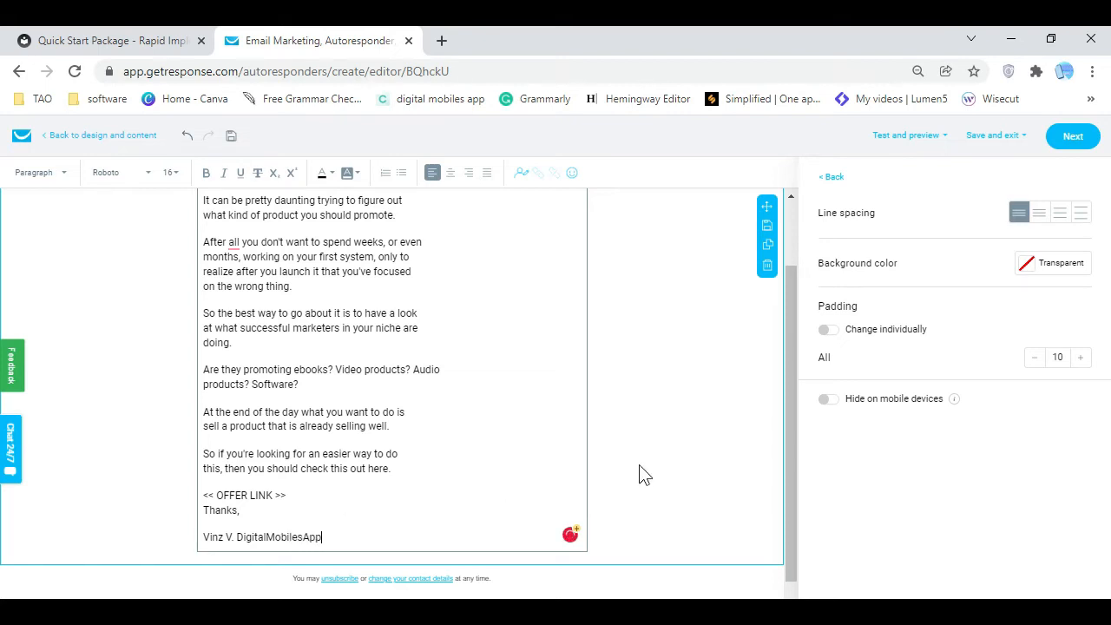
pyautogui.click(689, 431)
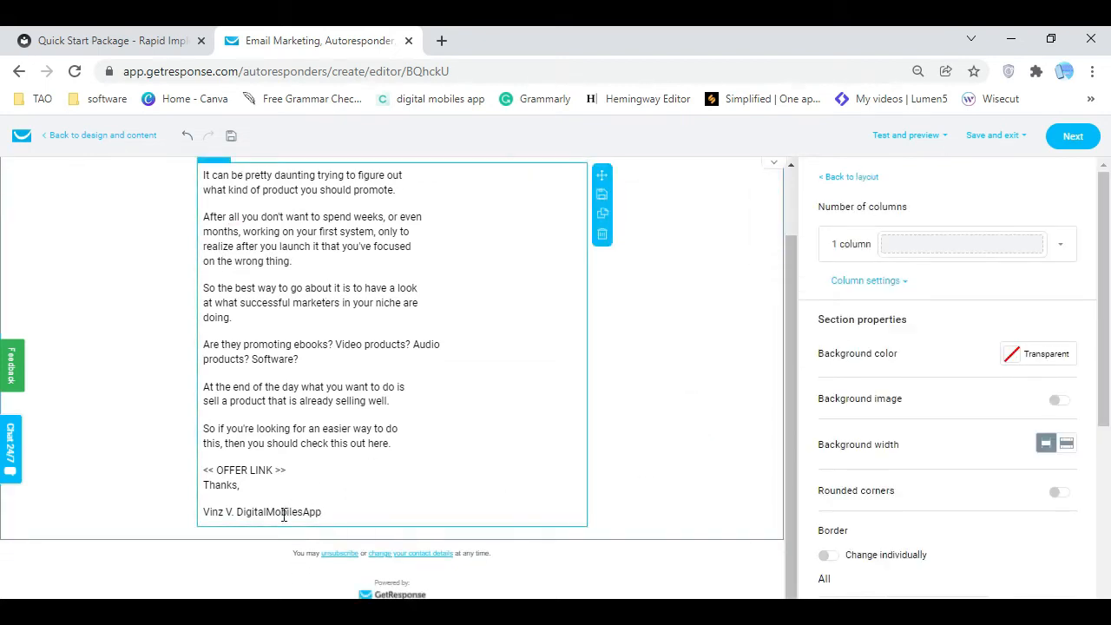
# Insert the Digital Mobile Apps image apple-touch-icon.png from the stored files as the header logo
pyautogui.scroll(1, 387, 473)
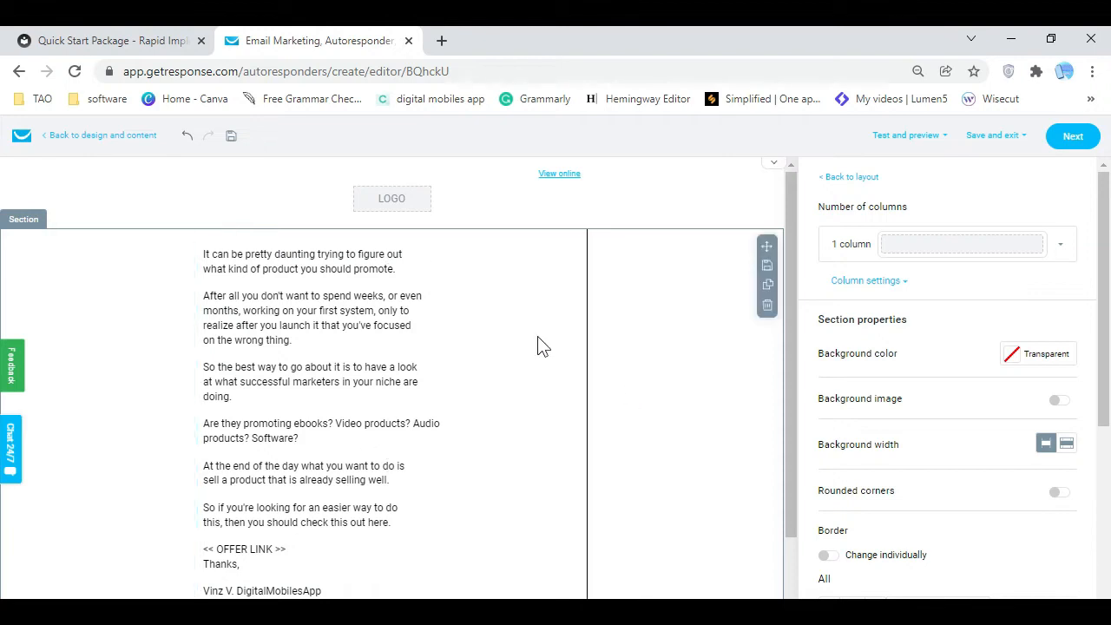
pyautogui.click(392, 197)
pyautogui.moveTo(1104, 273); pyautogui.dragTo(1107, 425)
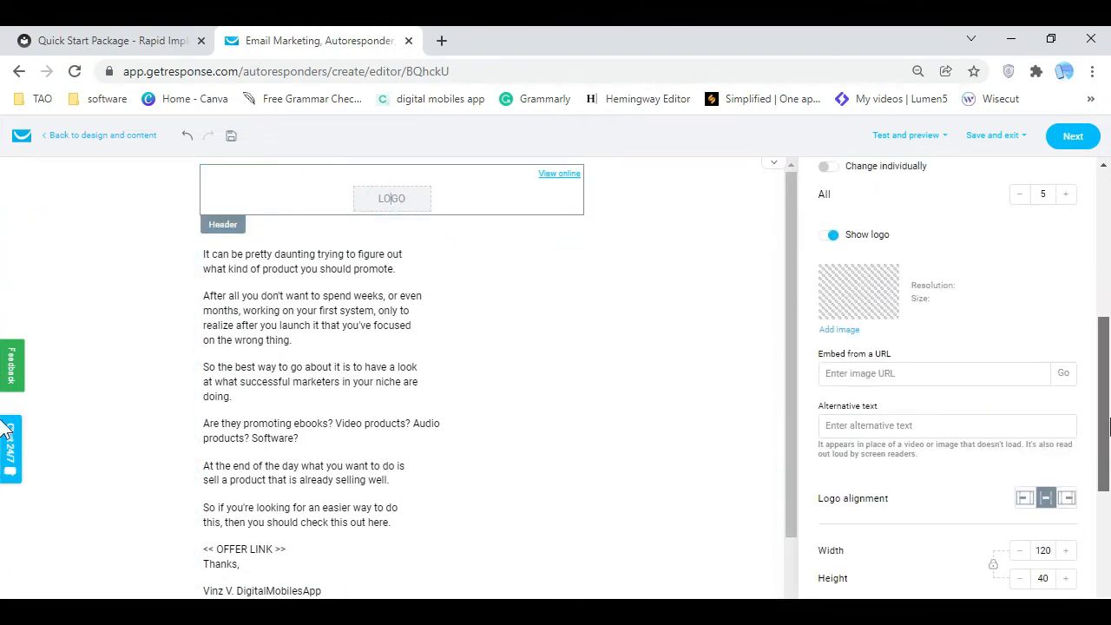
pyautogui.click(848, 332)
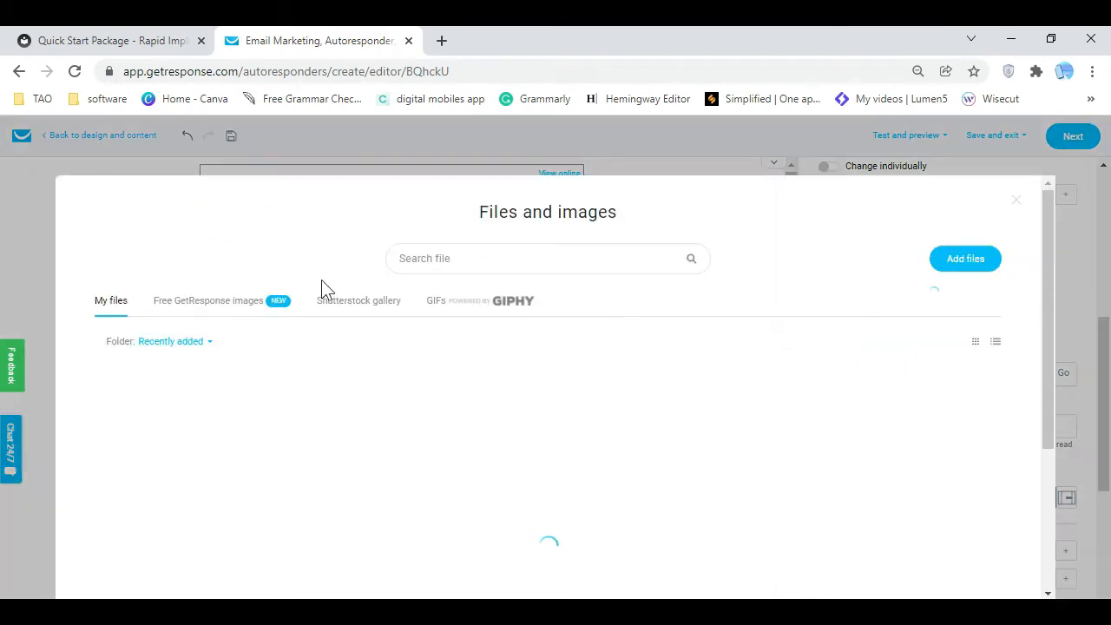
pyautogui.click(177, 441)
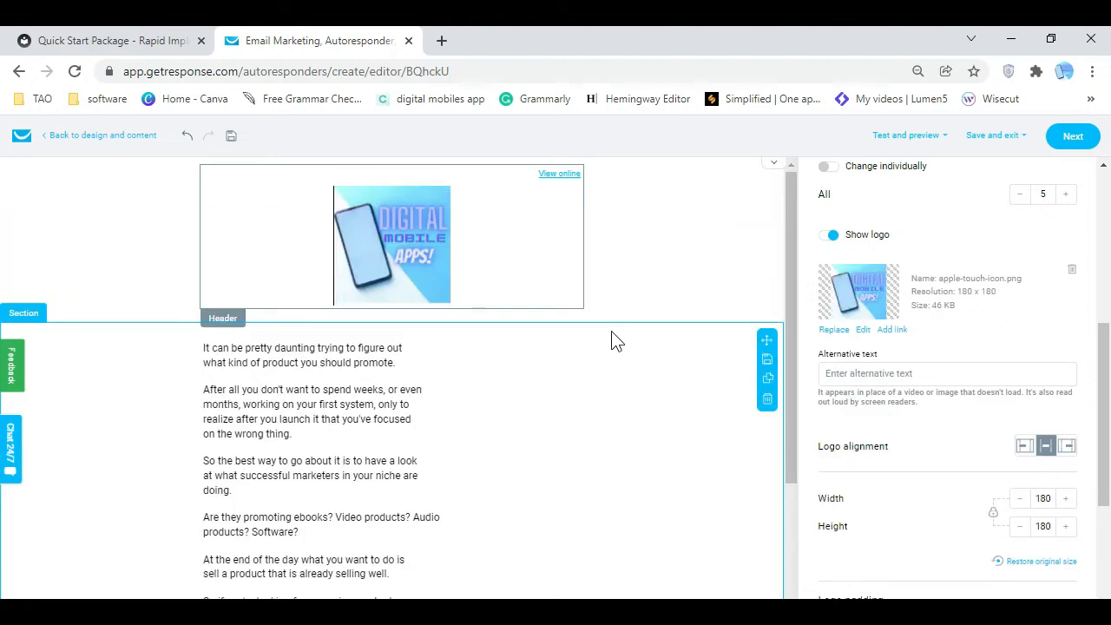
# Shrink the header logo to 100 by 100 and align it left
pyautogui.scroll(-2, 1101, 486)
pyautogui.click(1021, 325)
pyautogui.click(1022, 325)
pyautogui.click(1022, 325)
pyautogui.click(1021, 325)
pyautogui.click(1021, 324)
pyautogui.click(1021, 326)
pyautogui.click(1021, 326)
pyautogui.click(1021, 327)
pyautogui.click(1021, 327)
pyautogui.click(1022, 327)
pyautogui.click(1022, 327)
pyautogui.click(1021, 326)
pyautogui.click(1022, 326)
pyautogui.click(1022, 327)
pyautogui.click(1021, 326)
pyautogui.click(1025, 272)
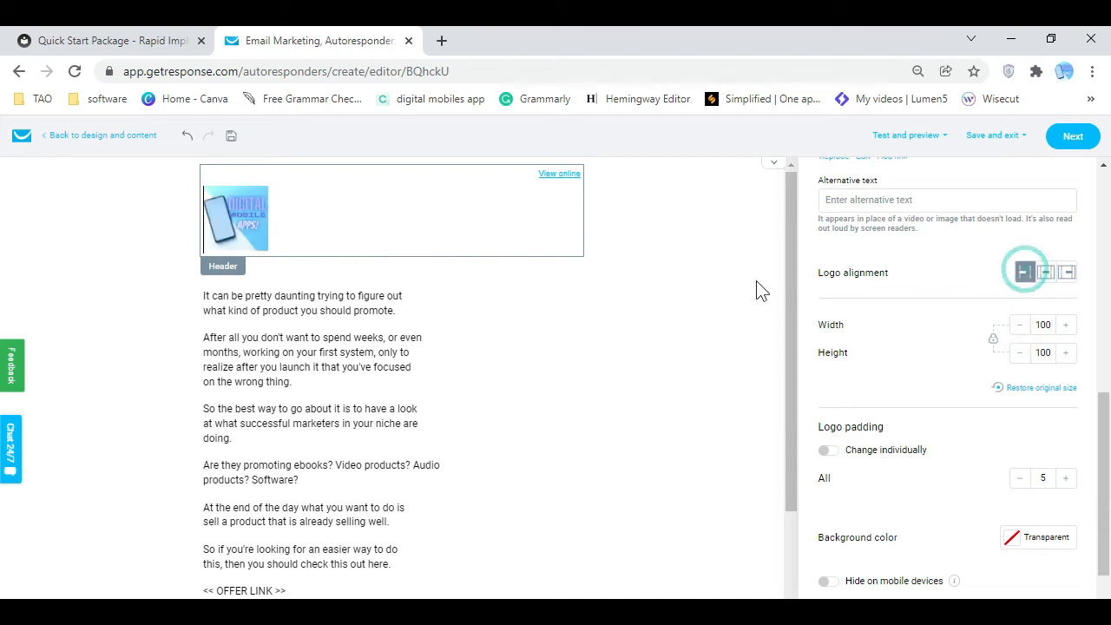
# Check the message through to the sign-off, then save it as a draft and exit the editor
pyautogui.click(655, 313)
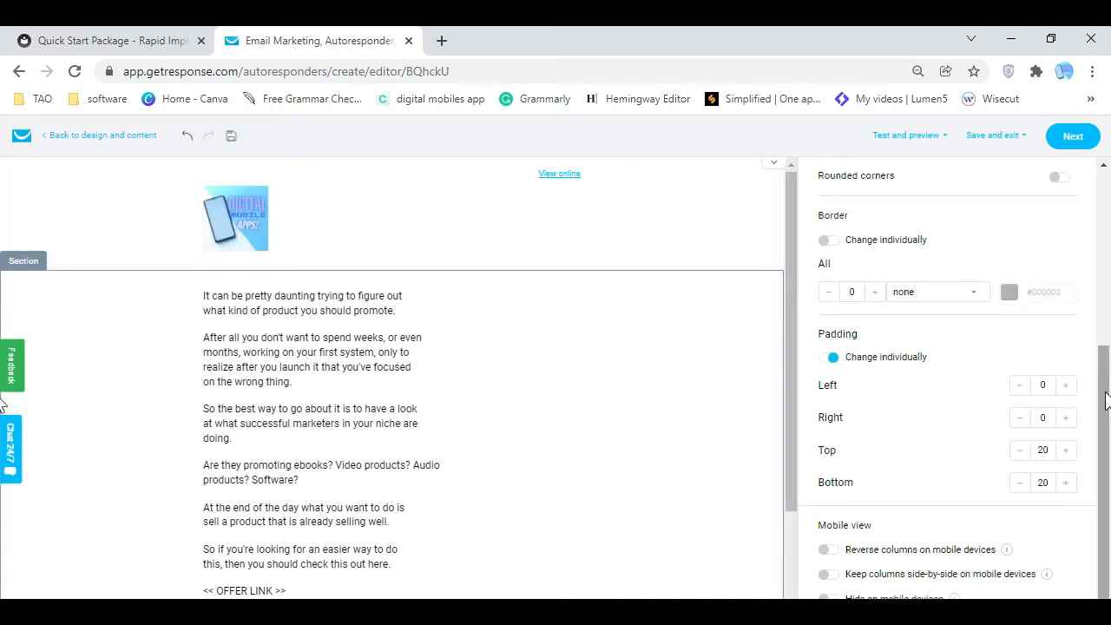
pyautogui.scroll(-3, 549, 443)
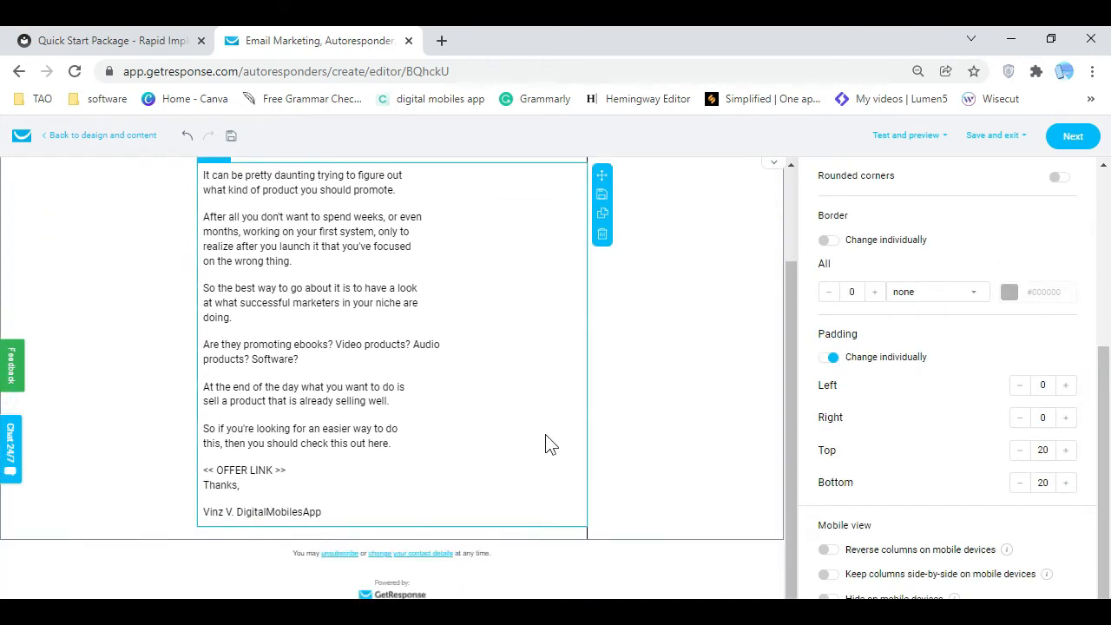
pyautogui.scroll(3, 727, 484)
pyautogui.click(1022, 139)
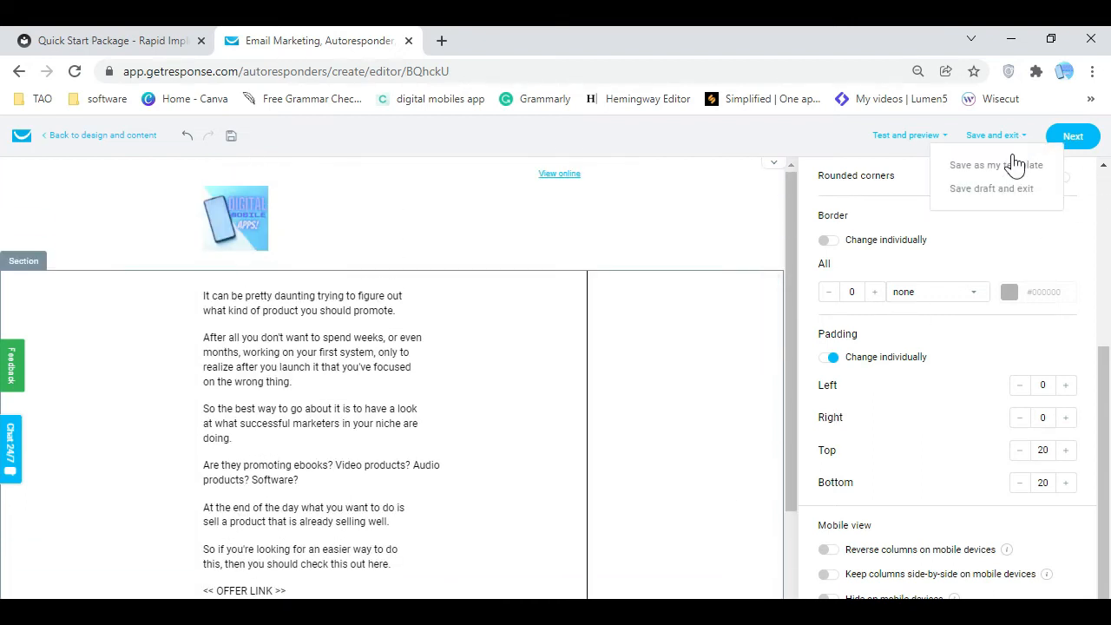
pyautogui.click(1018, 188)
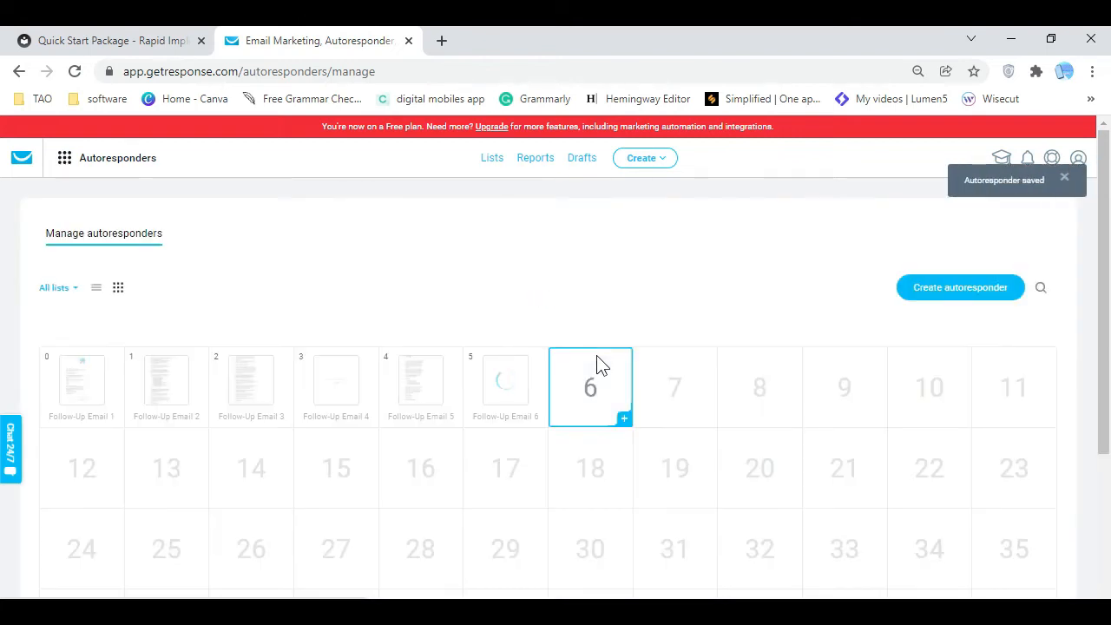
# Create a new autoresponder for day 6 and look through the remaining follow-up emails on the Quick Start Package page
pyautogui.click(625, 418)
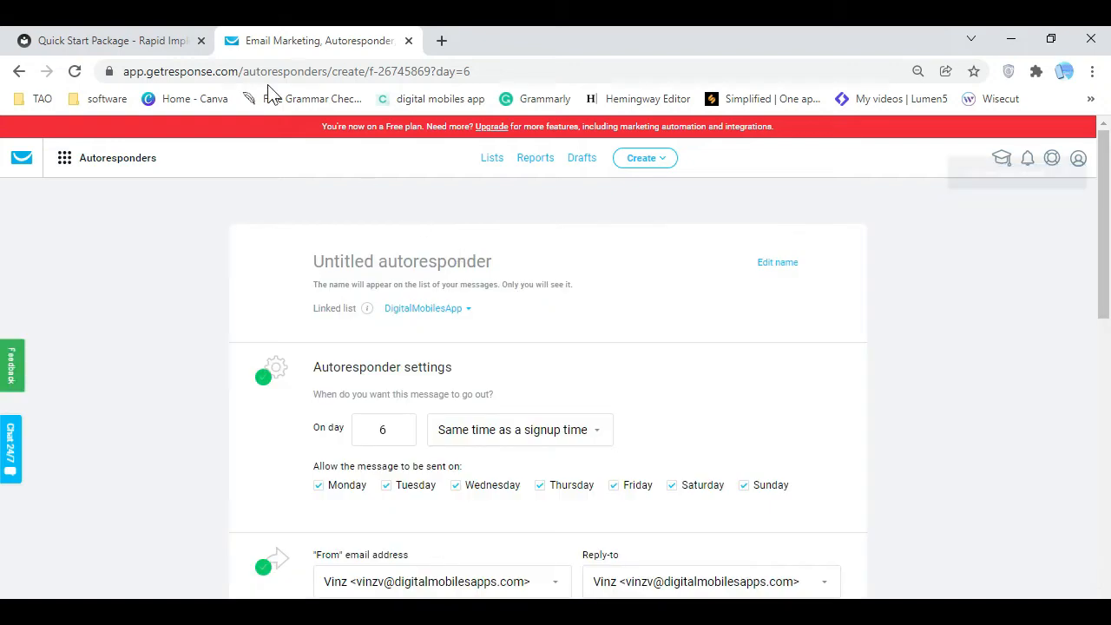
pyautogui.click(154, 41)
pyautogui.scroll(-3, 613, 355)
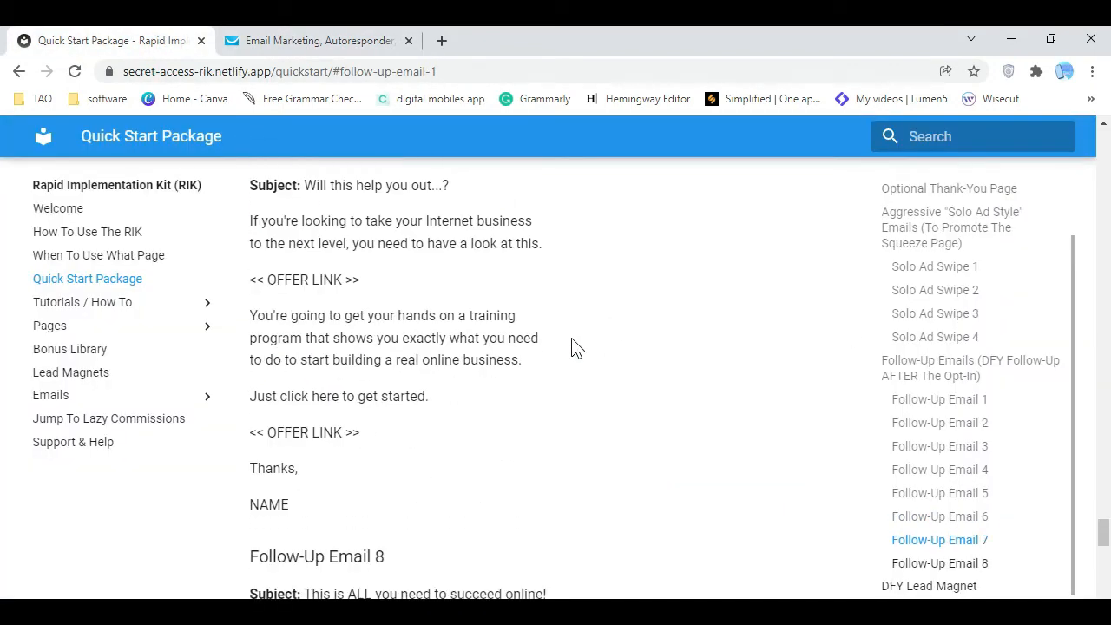
pyautogui.scroll(-10, 656, 389)
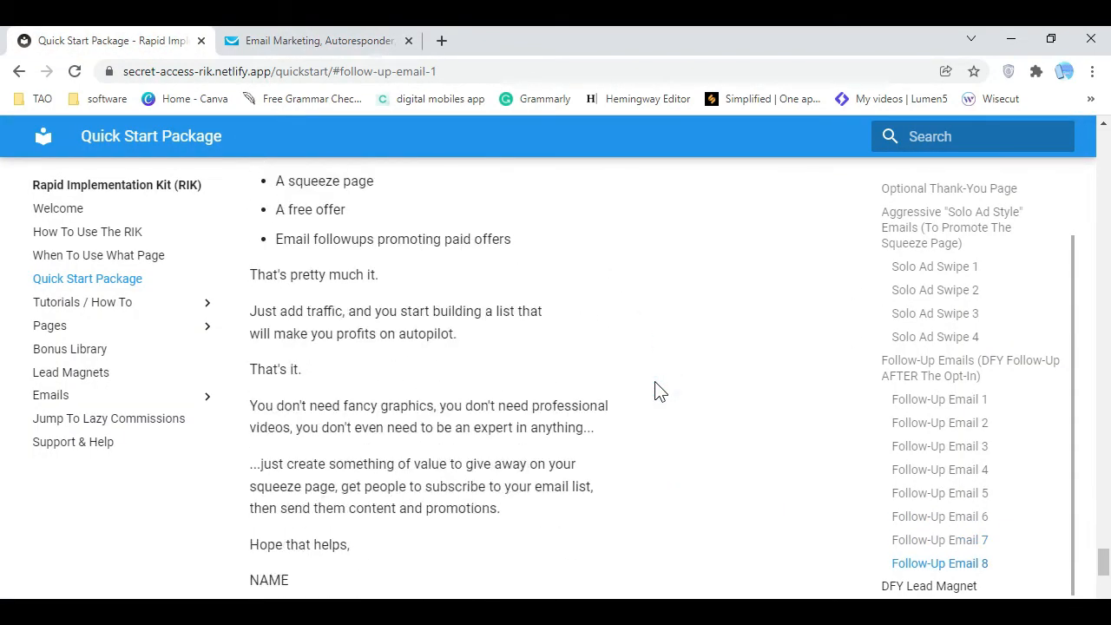
pyautogui.scroll(-2, 657, 390)
pyautogui.scroll(2, 657, 390)
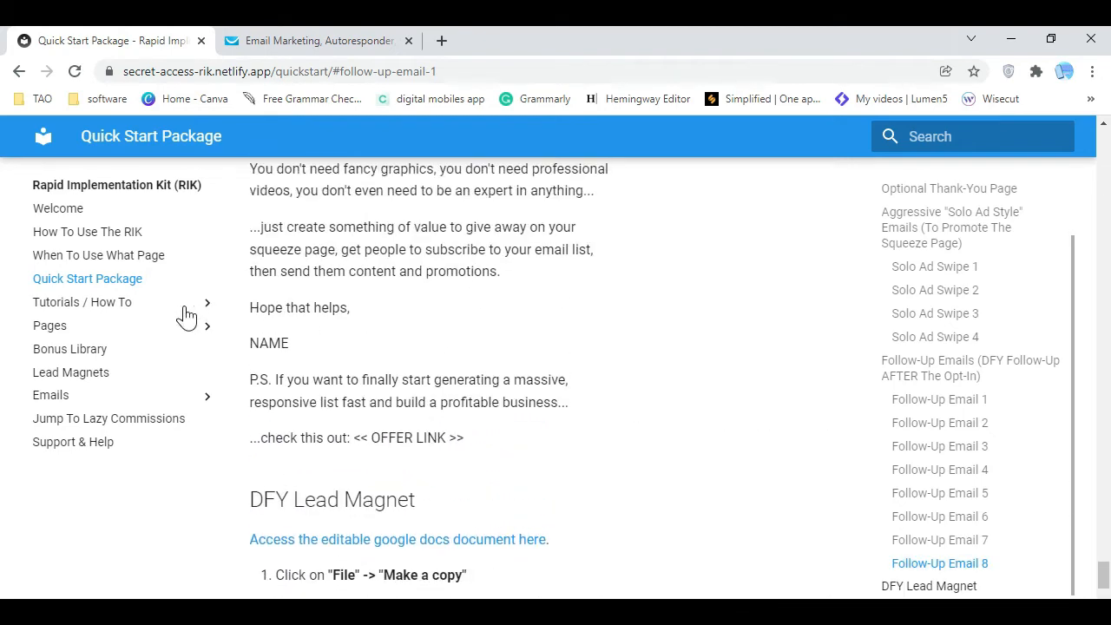
# Open the Lead Magnet Follow-Up email page and examine Follow-Up Email 1 and the start of Follow-Up Email 2
pyautogui.click(207, 329)
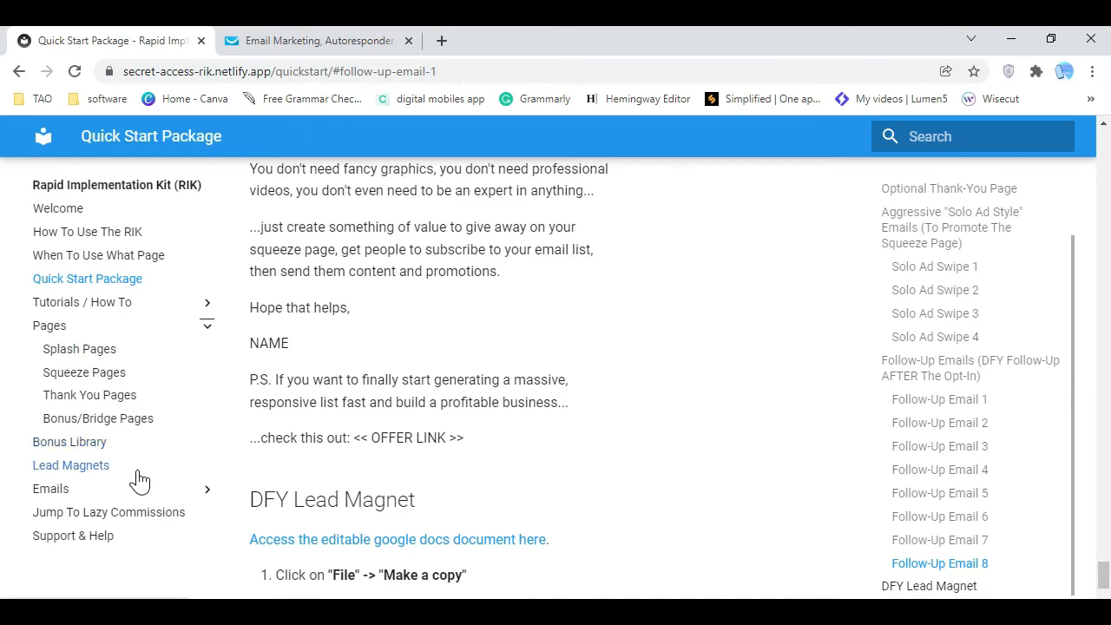
pyautogui.click(169, 491)
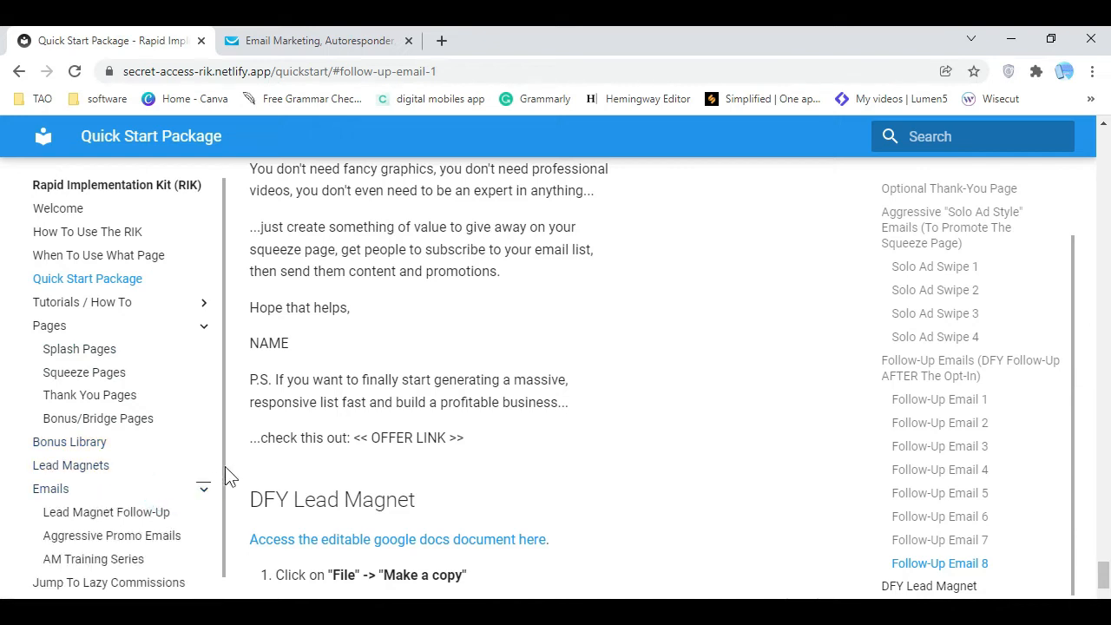
pyautogui.scroll(-1, 209, 483)
pyautogui.click(152, 505)
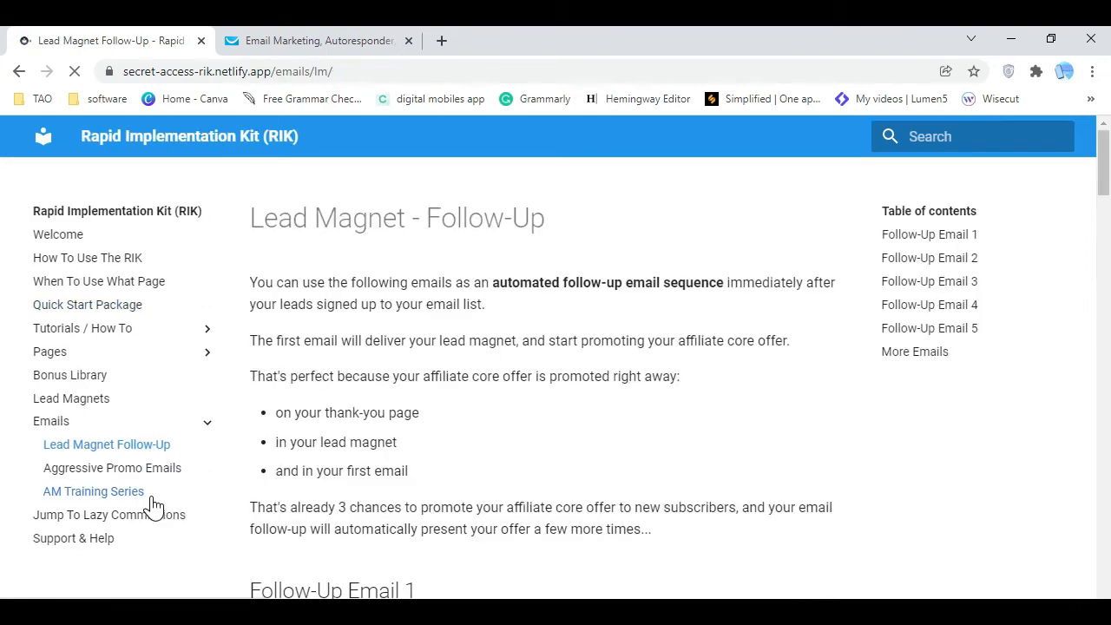
pyautogui.scroll(-5, 444, 414)
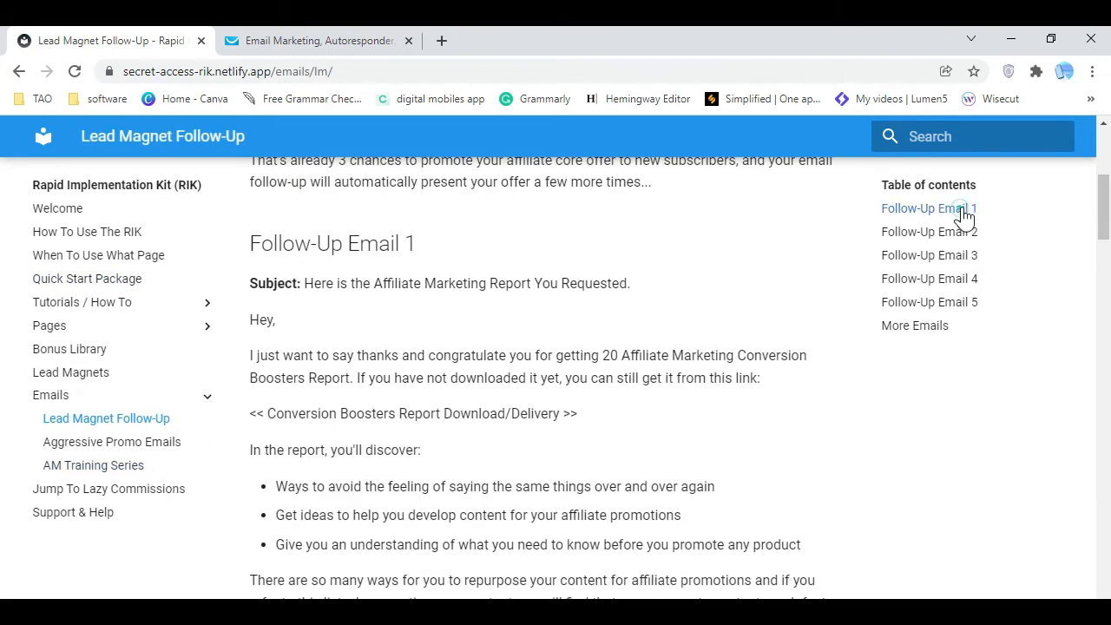
pyautogui.click(962, 213)
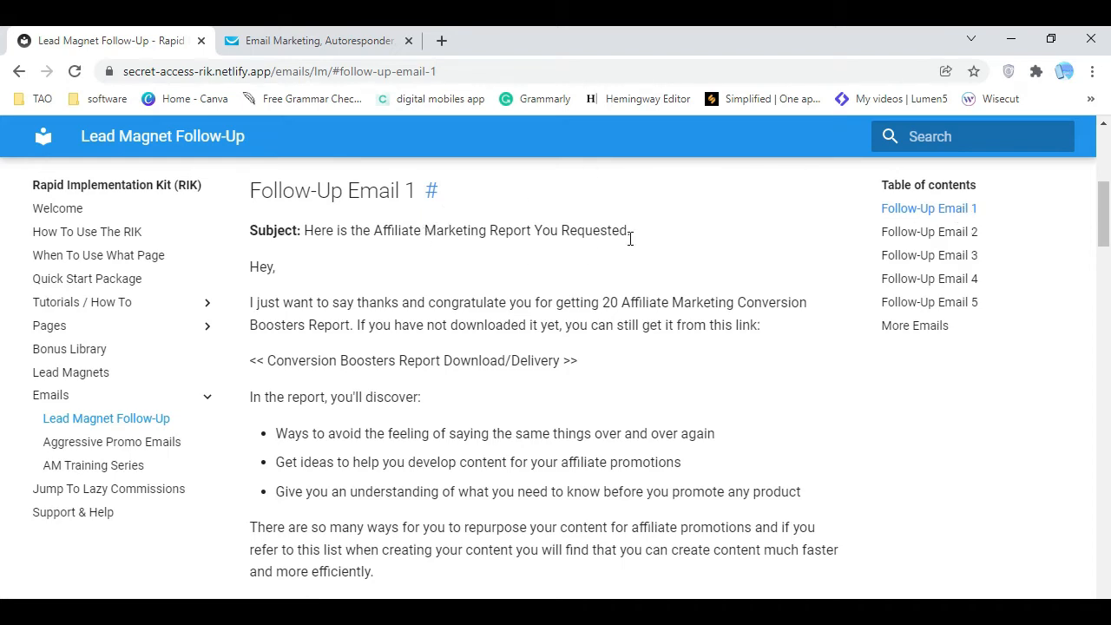
pyautogui.scroll(-7, 518, 399)
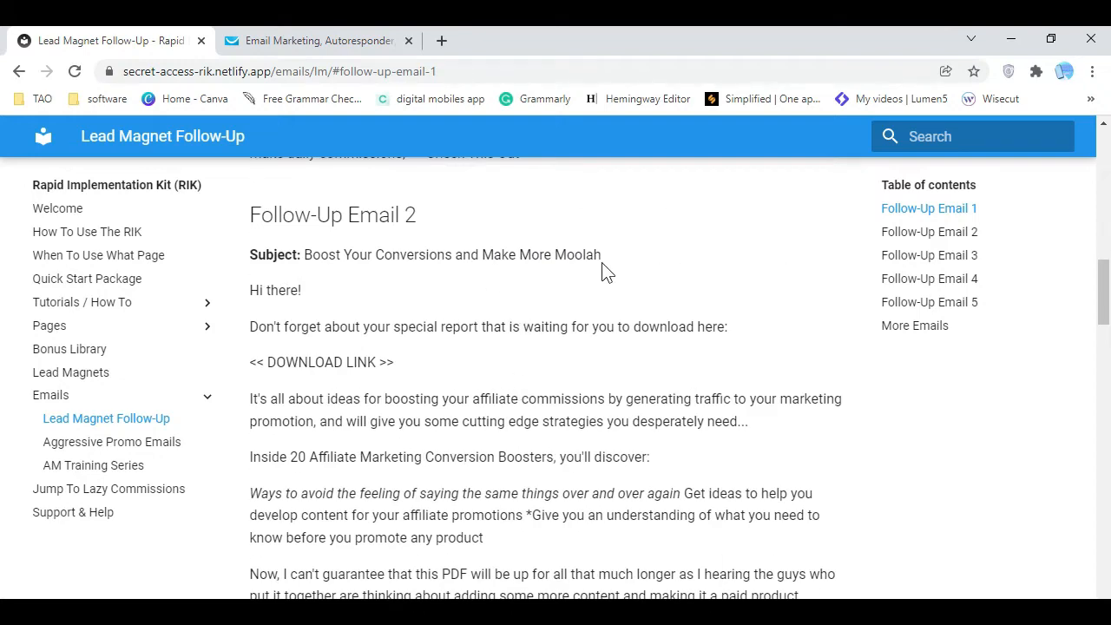
# Look further down the Lead Magnet Follow-Up emails, then return to the Quick Start Package page and open Follow-Up Email 7
pyautogui.scroll(-7, 608, 272)
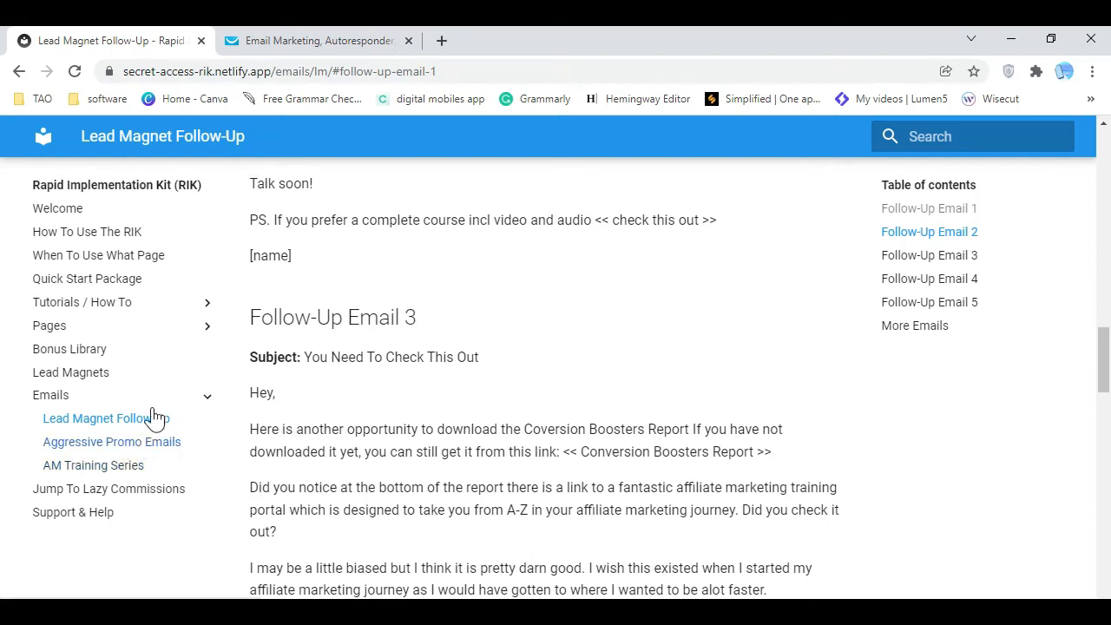
pyautogui.click(208, 330)
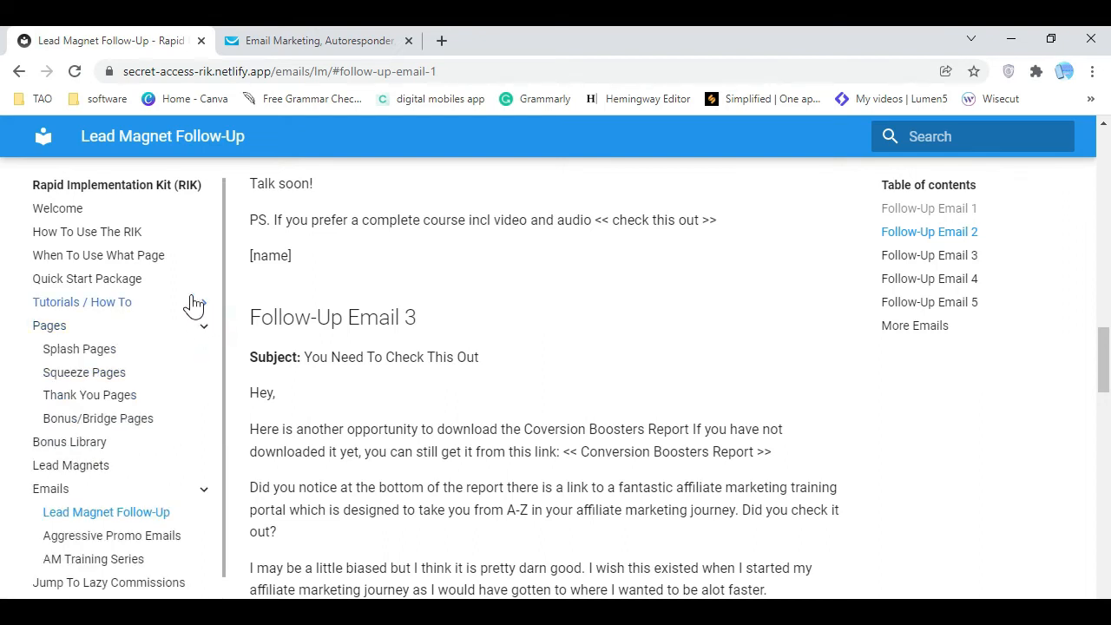
pyautogui.click(162, 280)
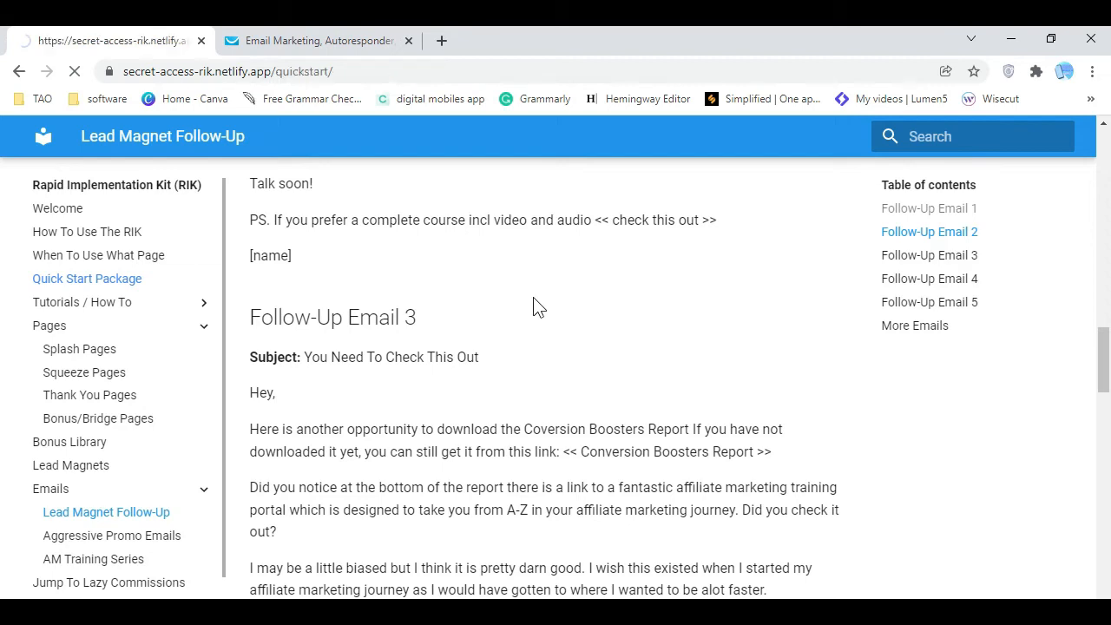
pyautogui.scroll(-3, 546, 323)
pyautogui.scroll(-1, 960, 530)
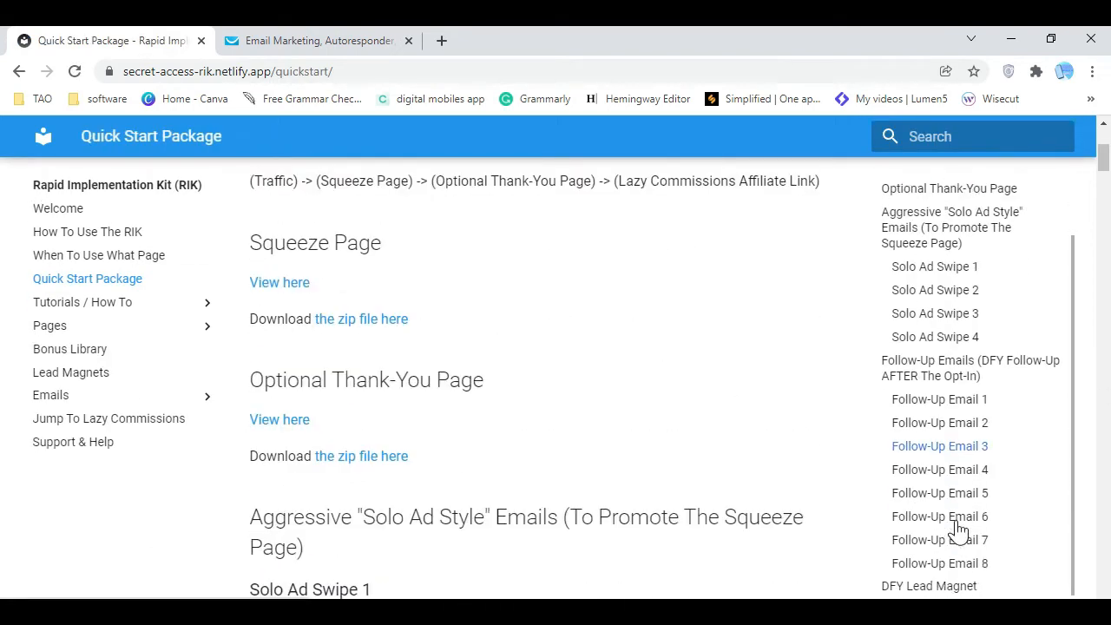
pyautogui.click(981, 521)
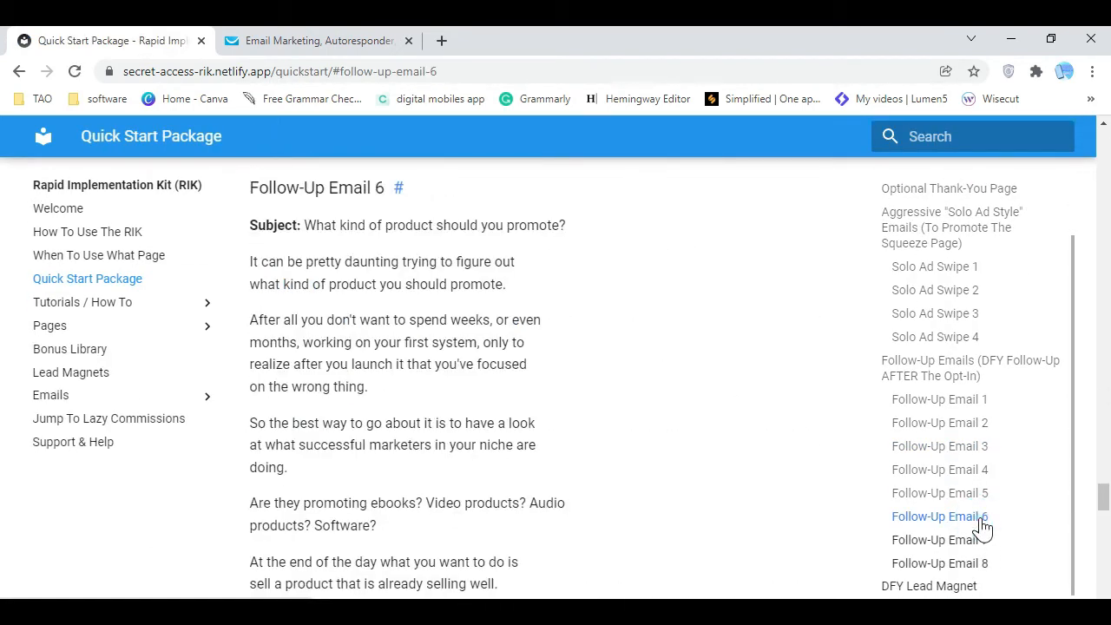
pyautogui.click(981, 540)
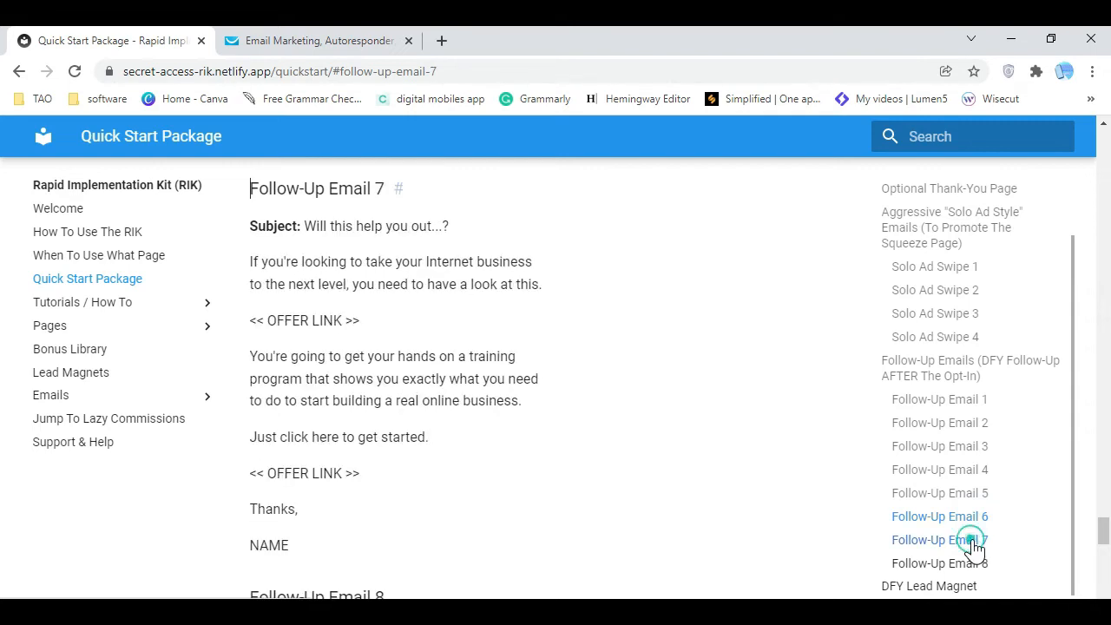
# Copy the Follow-Up Email 7 subject "Will this help you out...?" into the day 6 autoresponder's subject line
pyautogui.moveTo(305, 226); pyautogui.dragTo(466, 226)
pyautogui.rightClick(443, 228)
pyautogui.click(456, 233)
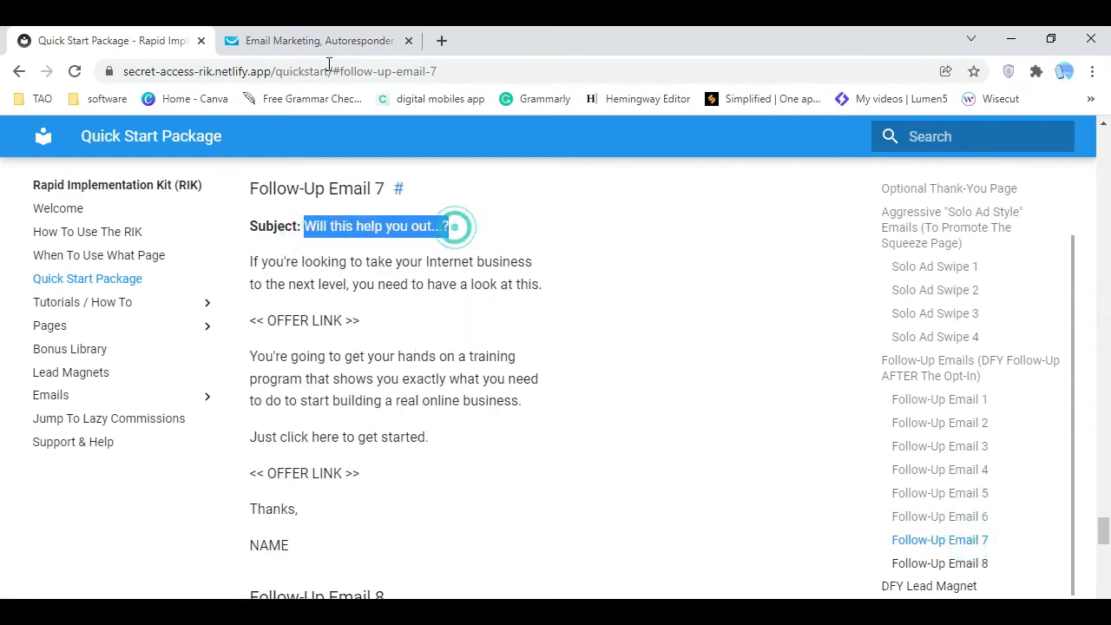
pyautogui.click(322, 43)
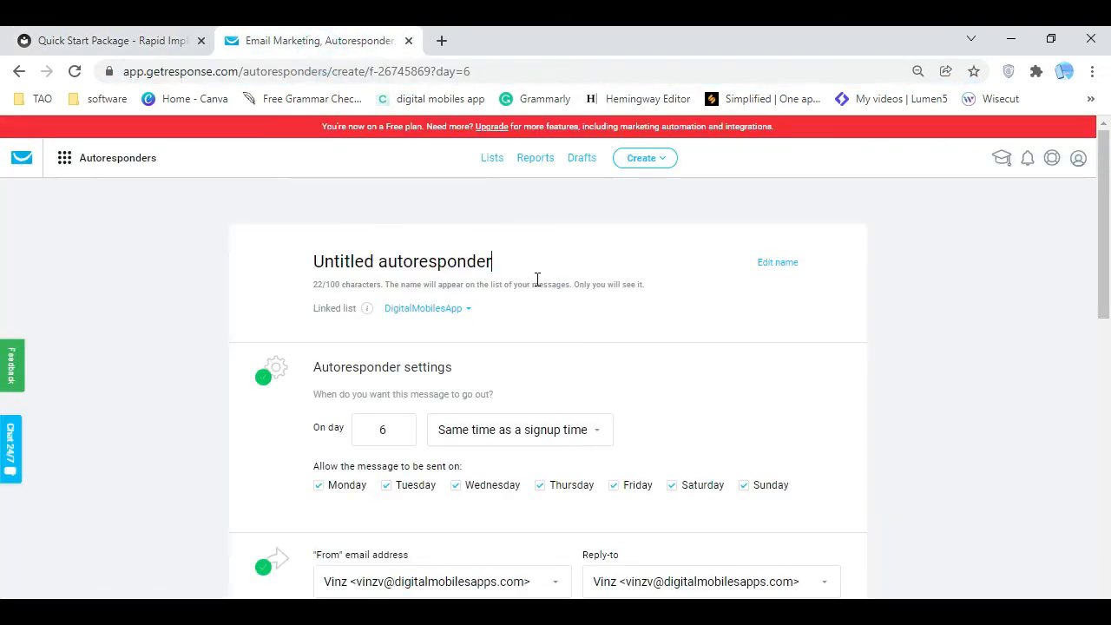
pyautogui.scroll(-3, 450, 539)
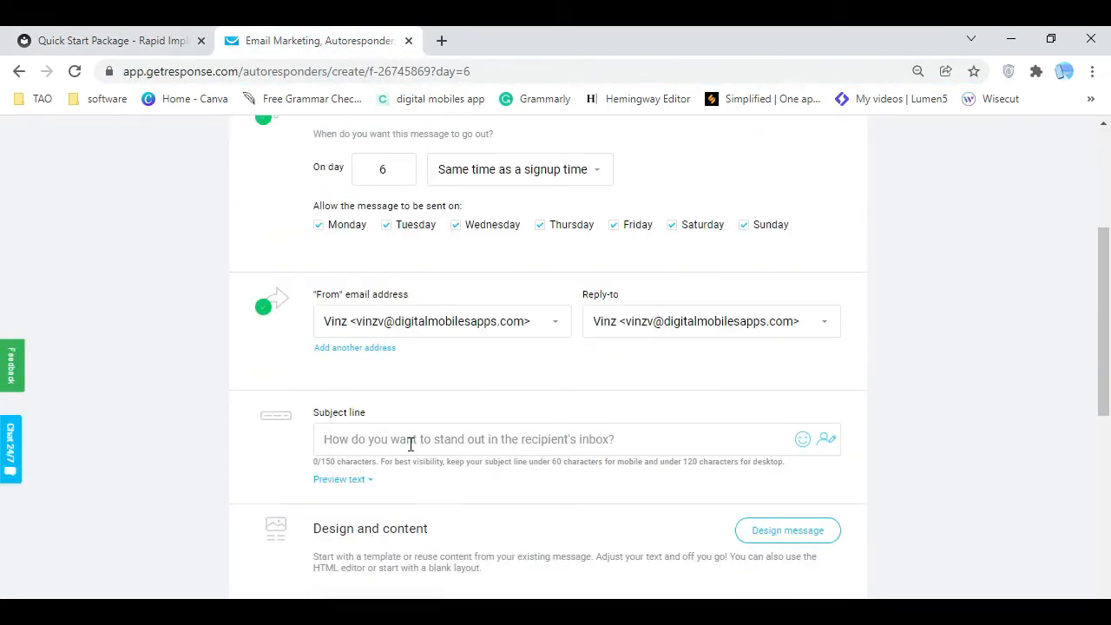
pyautogui.rightClick(412, 442)
# Rename the untitled autoresponder "Follow-Up Email 7" by copying that heading from the Quick Start Package page
pyautogui.scroll(4, 686, 391)
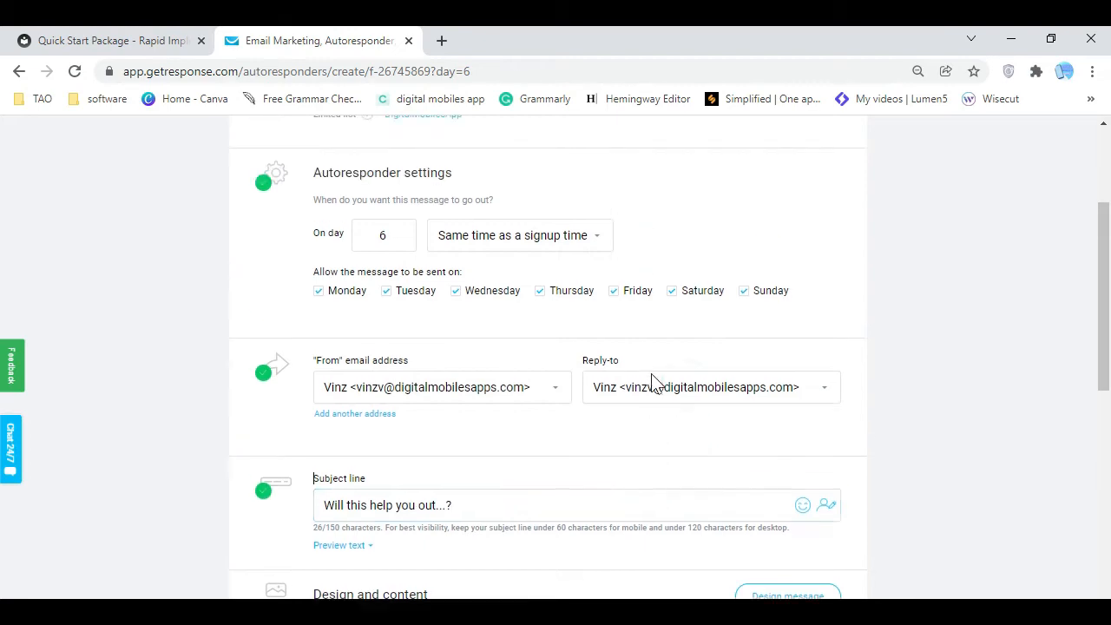
pyautogui.tripleClick(525, 174)
pyautogui.press('BackSpace')
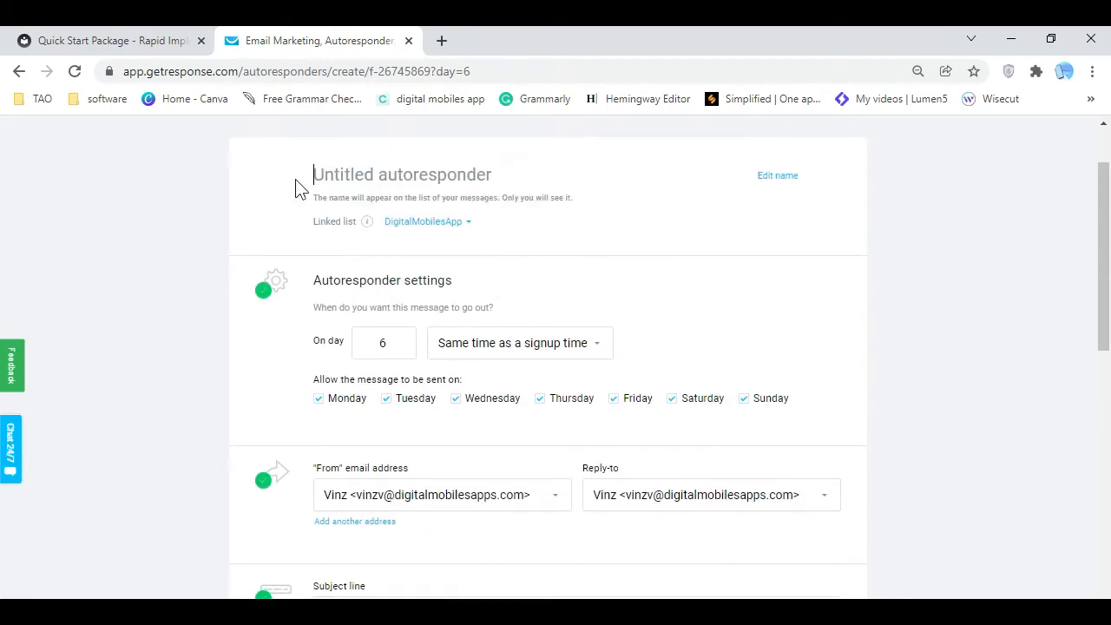
pyautogui.click(150, 39)
pyautogui.click(626, 280)
pyautogui.moveTo(389, 188); pyautogui.dragTo(250, 188)
pyautogui.rightClick(287, 188)
pyautogui.click(304, 196)
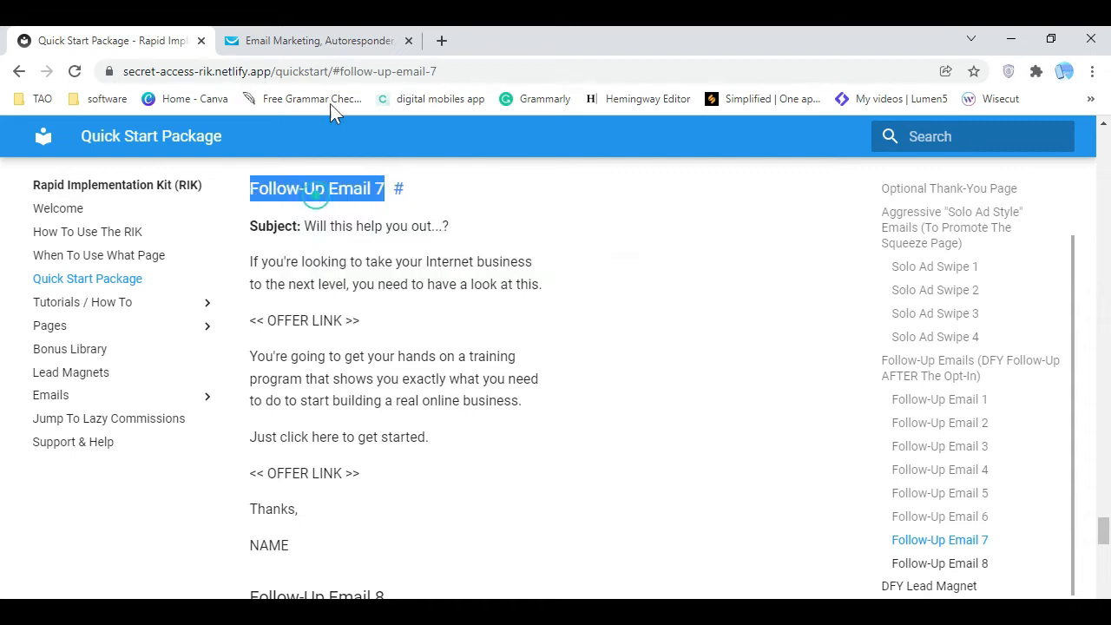
pyautogui.click(337, 43)
pyautogui.moveTo(484, 172); pyautogui.dragTo(285, 182)
pyautogui.press('BackSpace')
pyautogui.rightClick(367, 172)
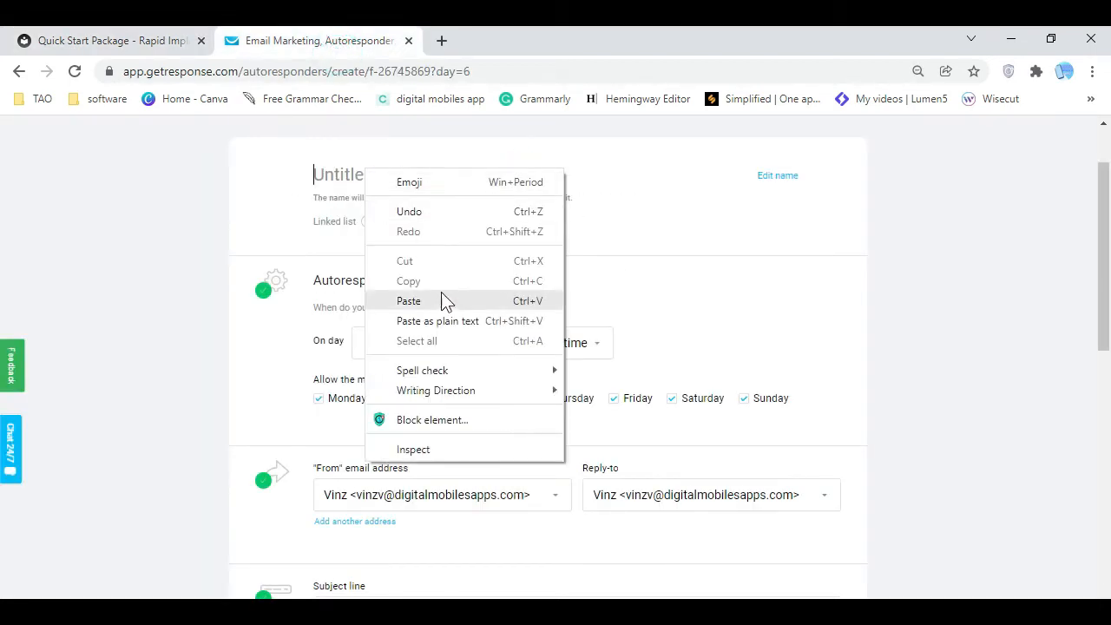
pyautogui.click(408, 300)
pyautogui.moveTo(546, 261); pyautogui.dragTo(762, 223)
# Start designing the message and choose the 1 column layout from the blank templates
pyautogui.scroll(-3, 549, 478)
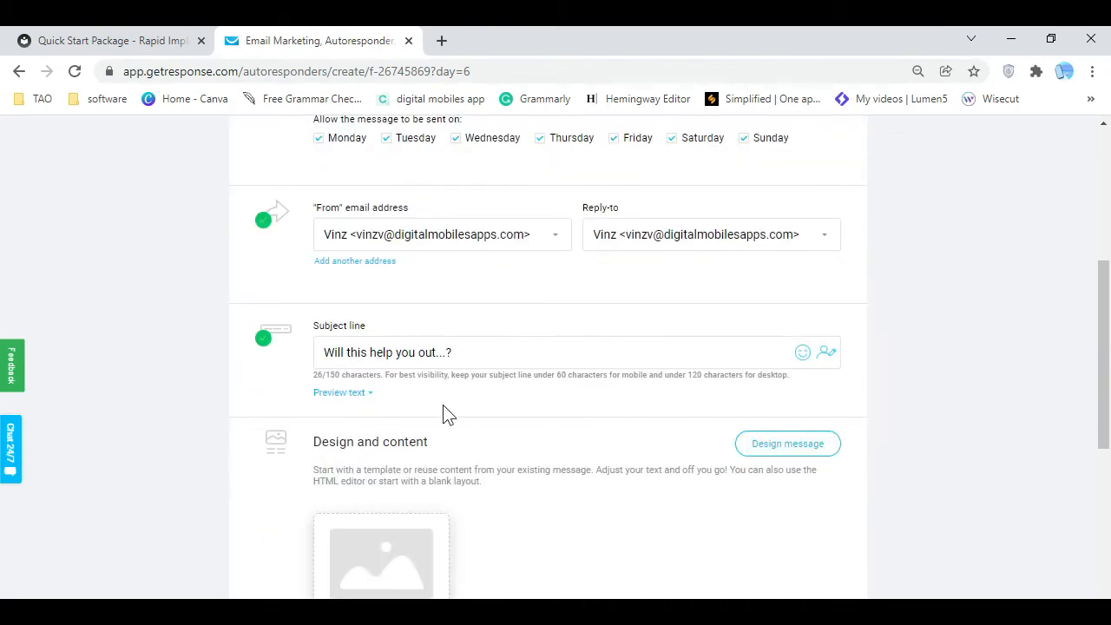
pyautogui.scroll(-2, 486, 443)
pyautogui.click(788, 363)
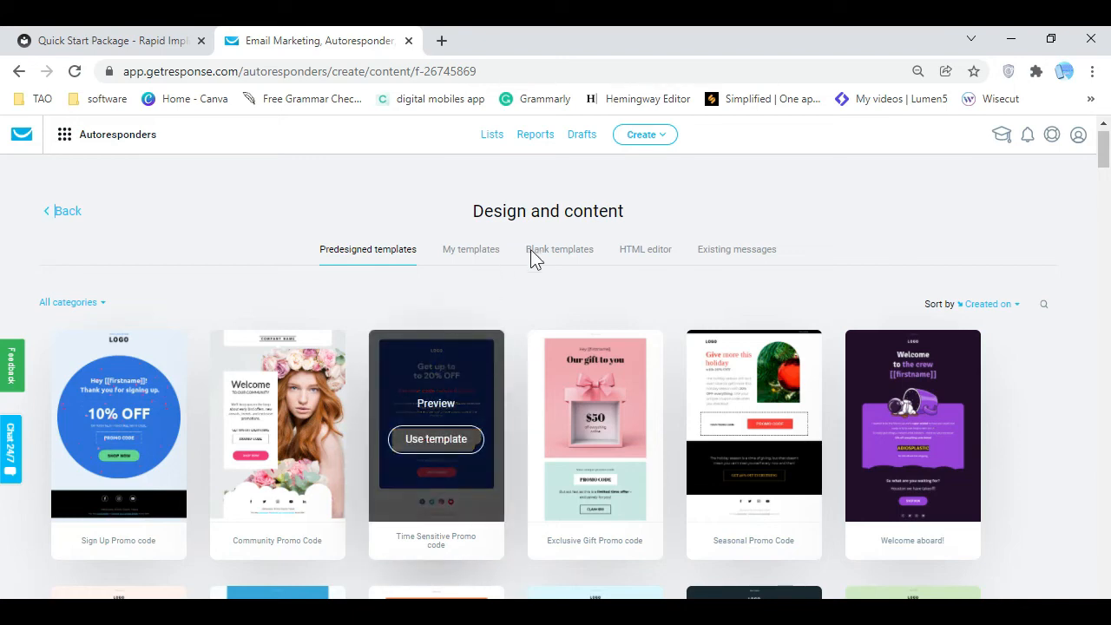
pyautogui.click(557, 258)
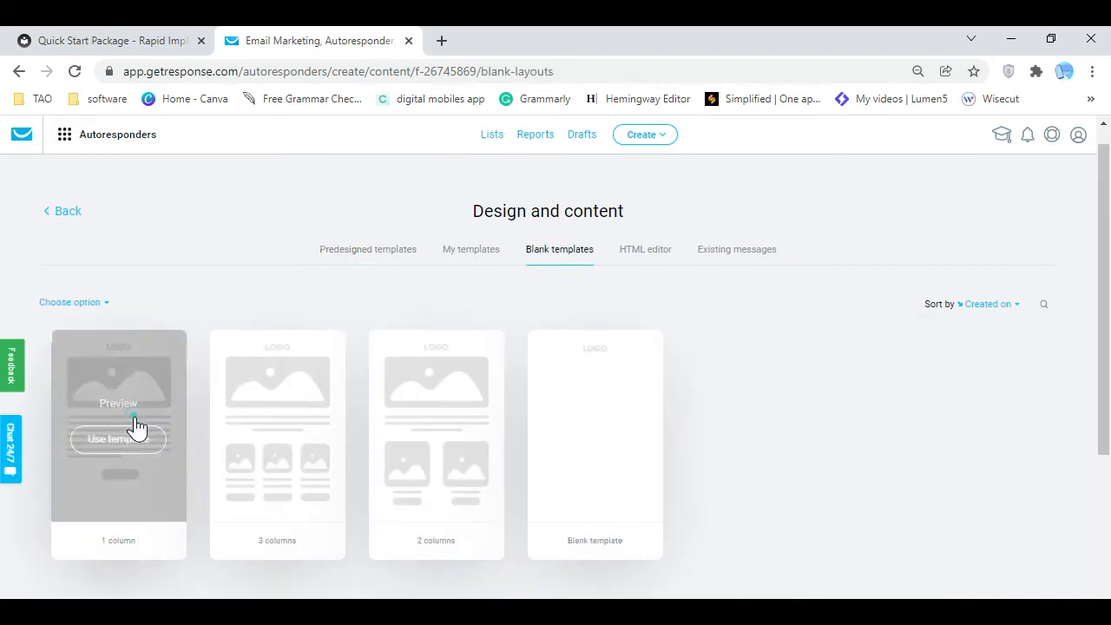
pyautogui.click(138, 434)
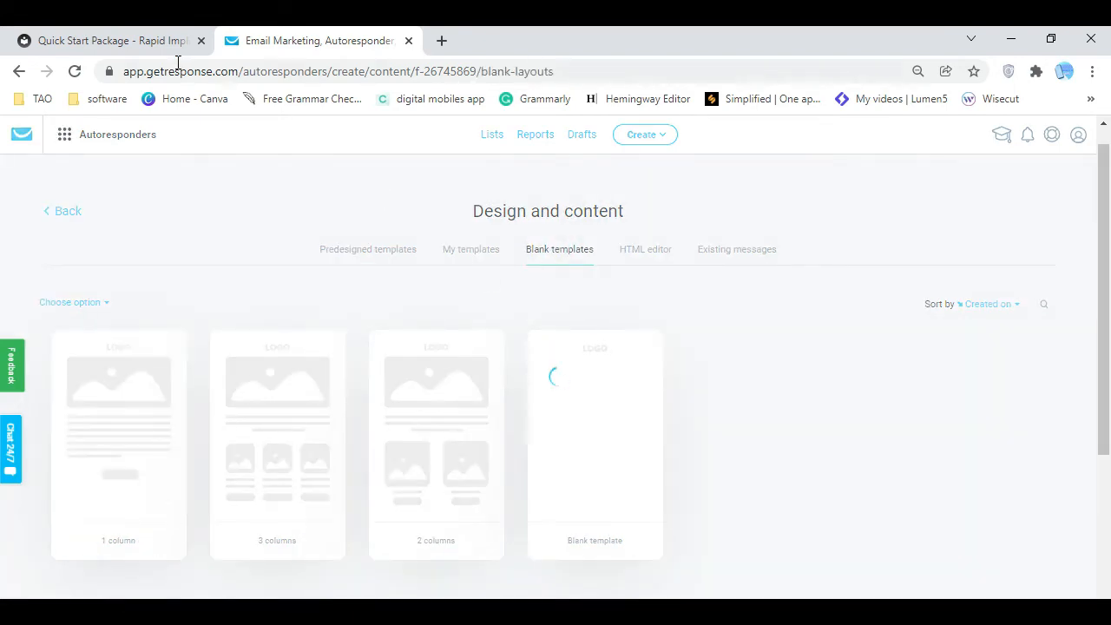
# Copy the Follow-Up Email 7 body, from the opening line to NAME, and return to the GetResponse template selection
pyautogui.click(155, 42)
pyautogui.click(623, 304)
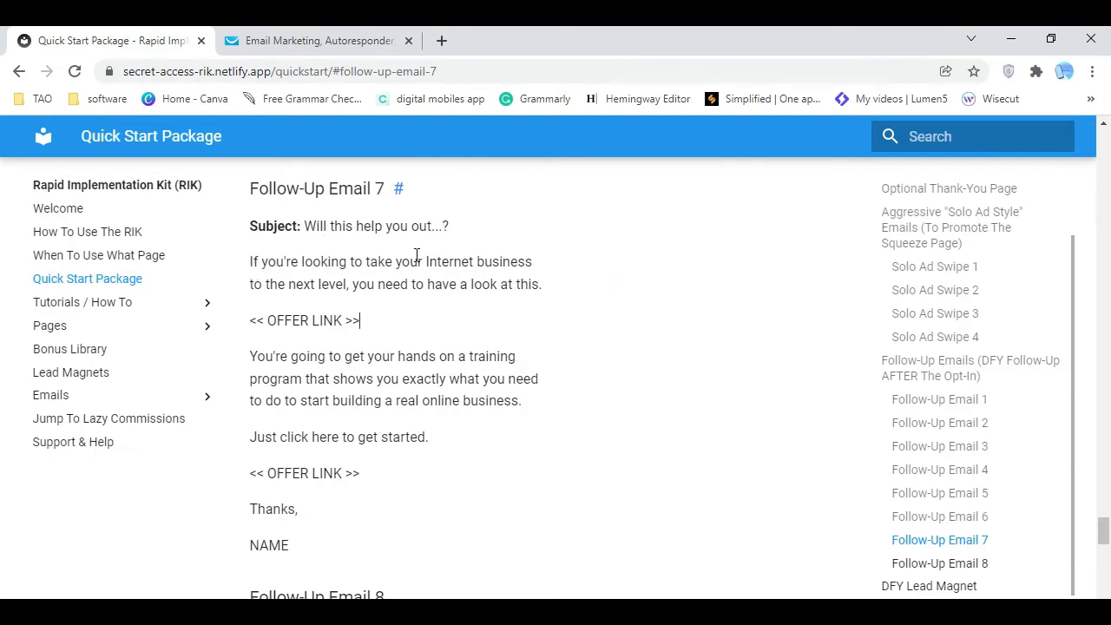
pyautogui.click(588, 350)
pyautogui.moveTo(249, 261); pyautogui.dragTo(398, 563)
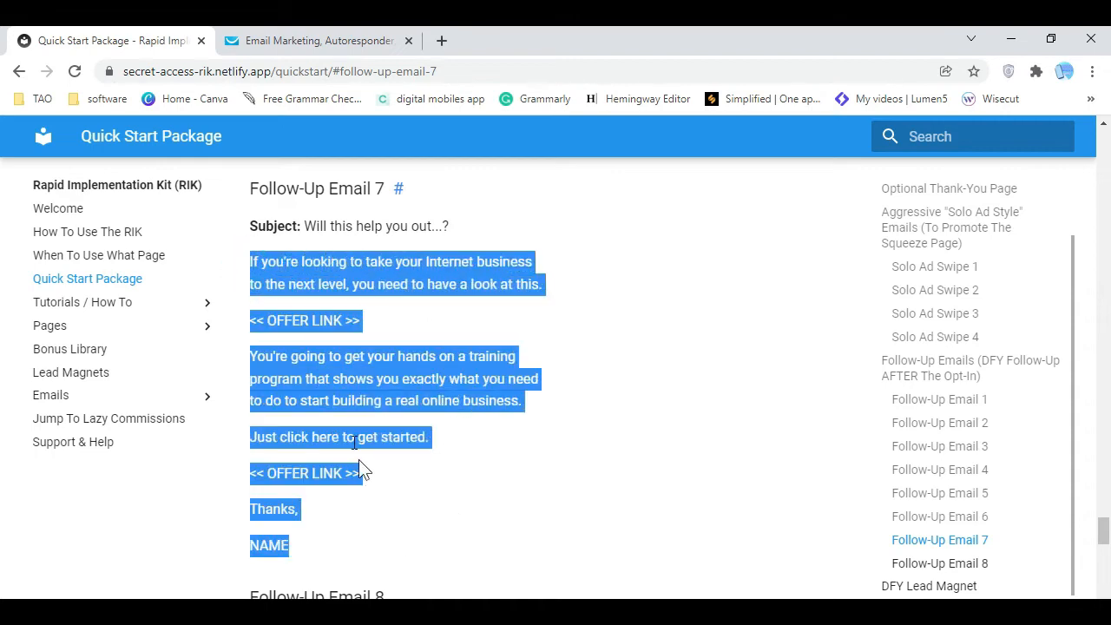
pyautogui.scroll(-2, 390, 356)
pyautogui.rightClick(415, 208)
pyautogui.click(430, 213)
pyautogui.click(342, 40)
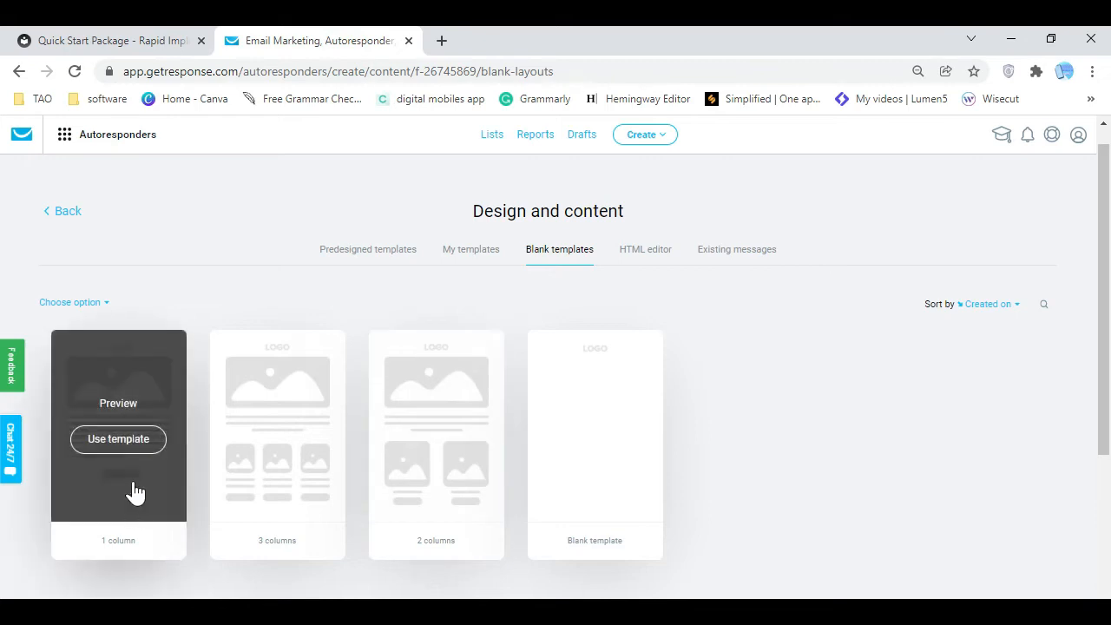
# Load the blank template in the editor and add a text block containing the copied email body
pyautogui.click(126, 443)
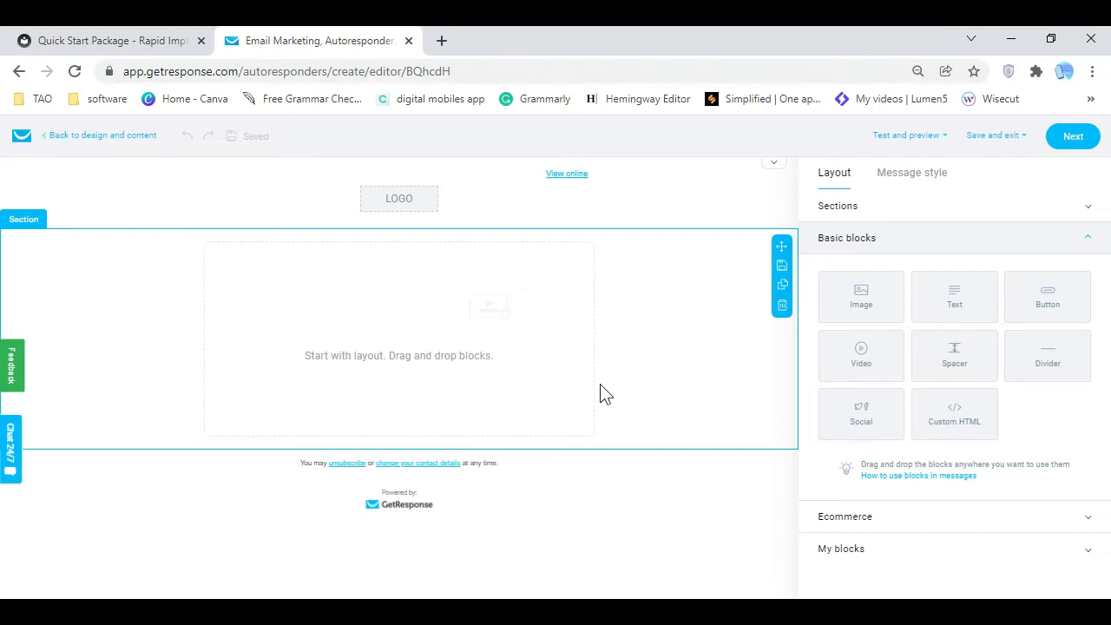
pyautogui.moveTo(957, 296); pyautogui.dragTo(382, 343)
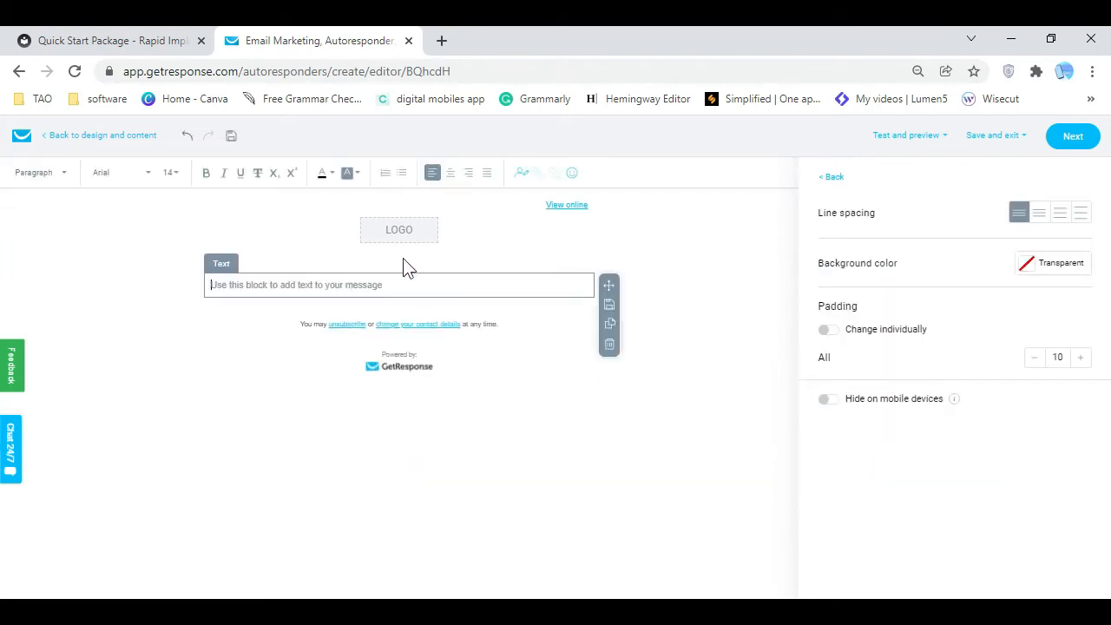
pyautogui.rightClick(412, 280)
pyautogui.click(502, 413)
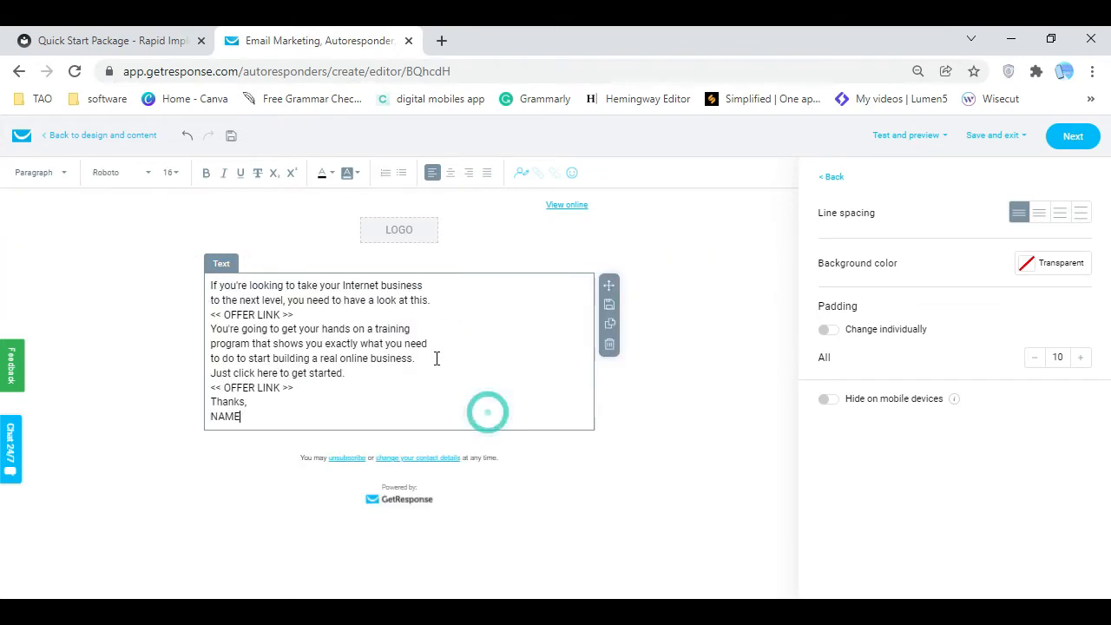
# Separate the paragraphs, both OFFER LINK lines and the sign-off with blank lines
pyautogui.press('Return')
pyautogui.click(375, 321)
pyautogui.press('Return')
pyautogui.click(430, 384)
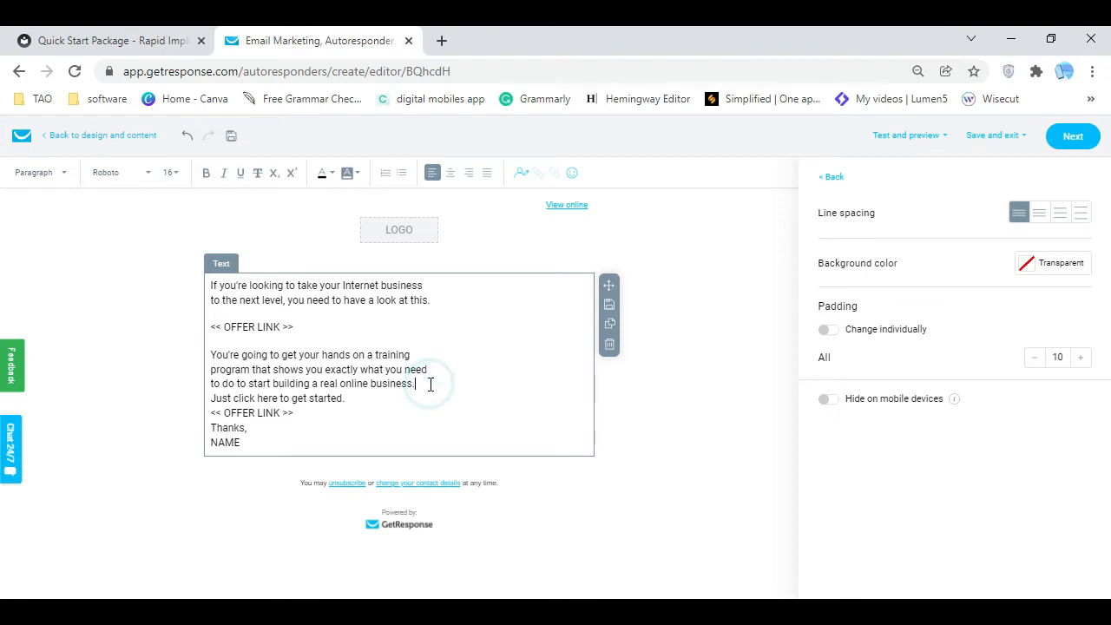
pyautogui.press('Return')
pyautogui.click(366, 408)
pyautogui.press('Return')
pyautogui.click(328, 439)
pyautogui.press('Return')
pyautogui.click(286, 464)
pyautogui.press('Return')
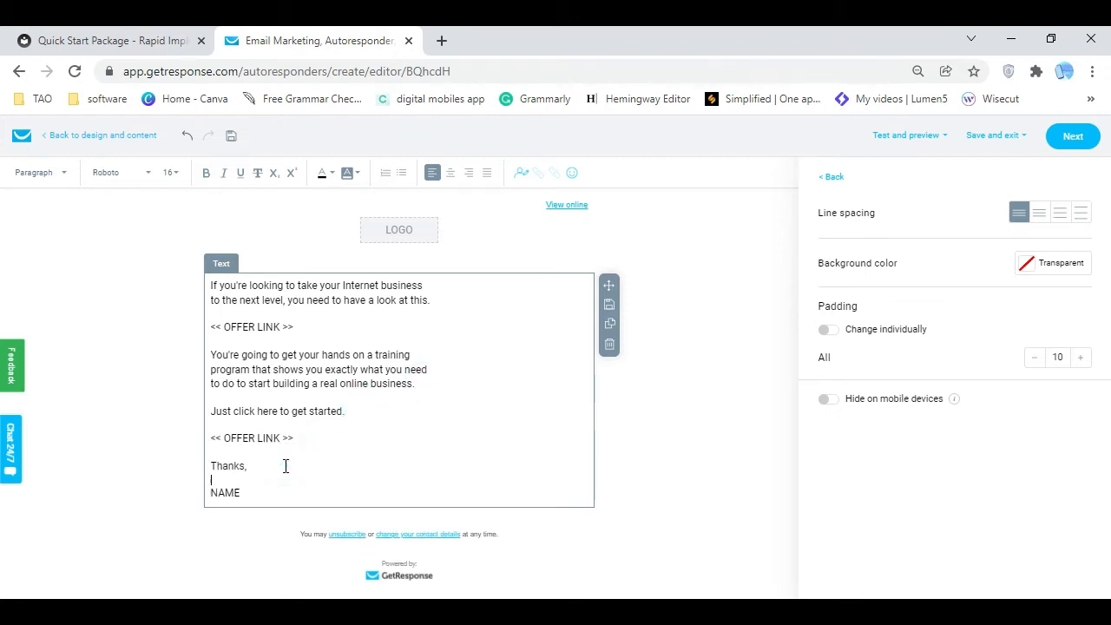
# Replace the NAME placeholder in the sign-off with the sender's name followed by "- Digital Mobiles App"
pyautogui.moveTo(261, 492); pyautogui.dragTo(196, 504)
pyautogui.write('vi')
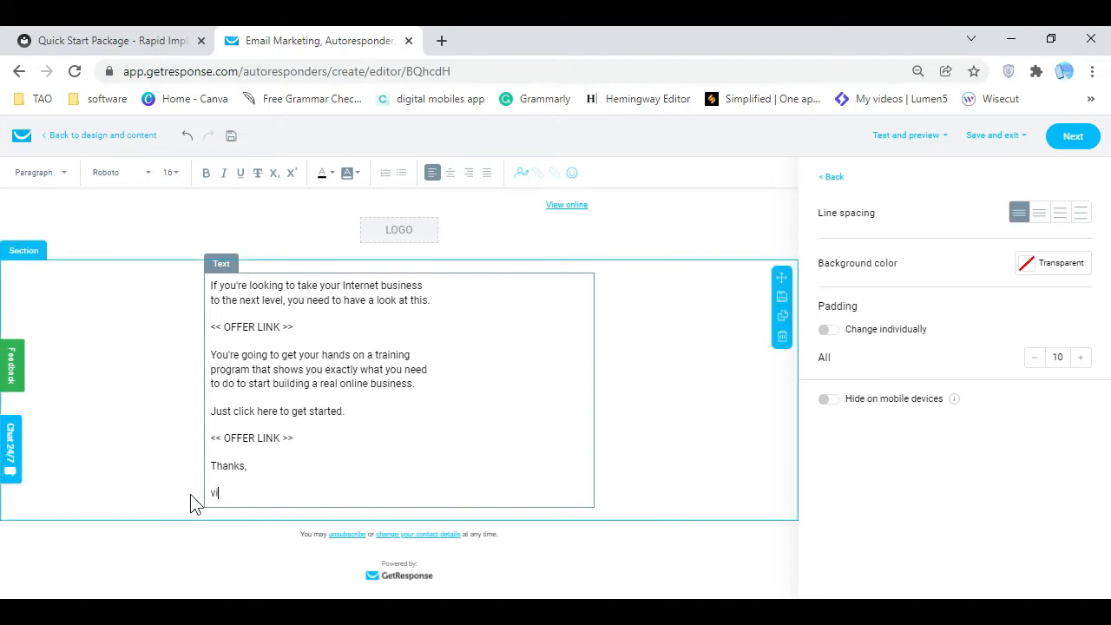
pyautogui.press('BackSpace')
pyautogui.press('BackSpace')
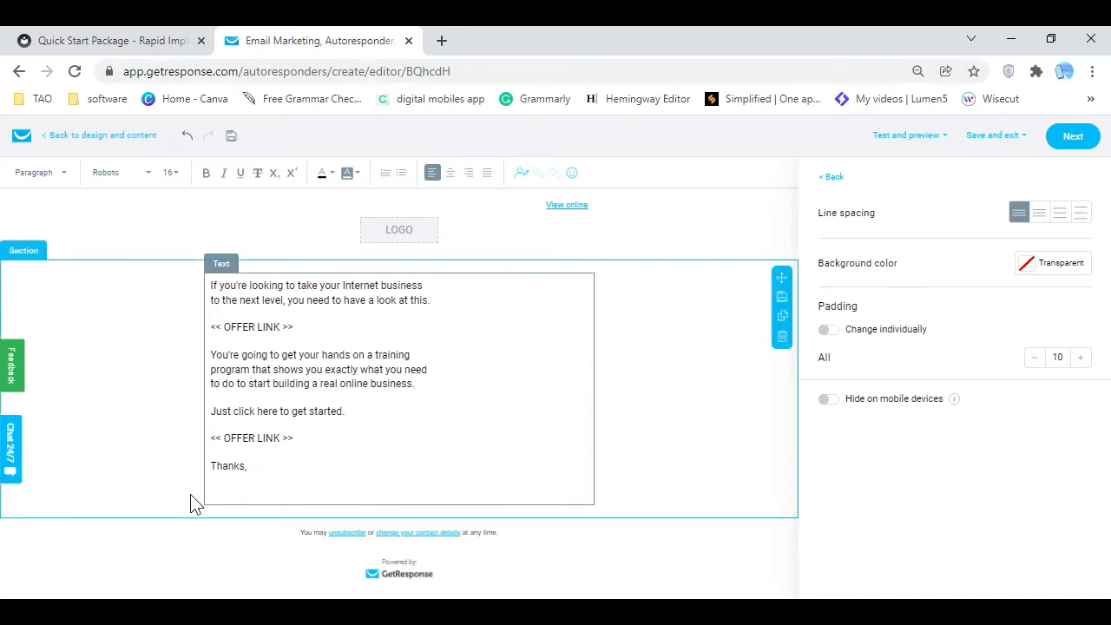
pyautogui.write('Vinz V. - Digital Mobiles App')
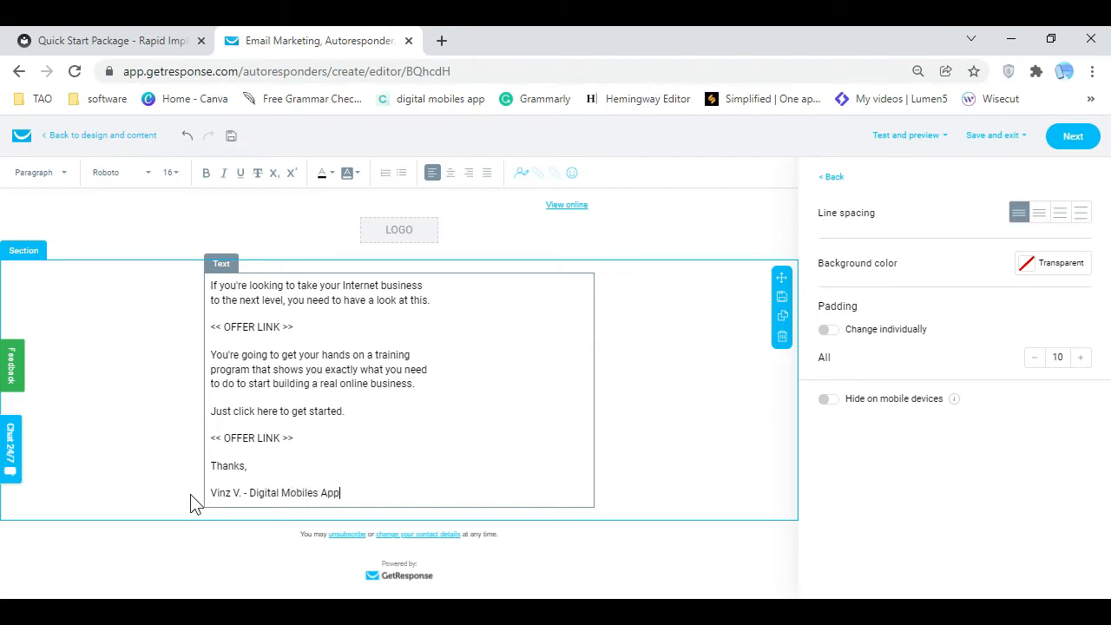
pyautogui.click(656, 427)
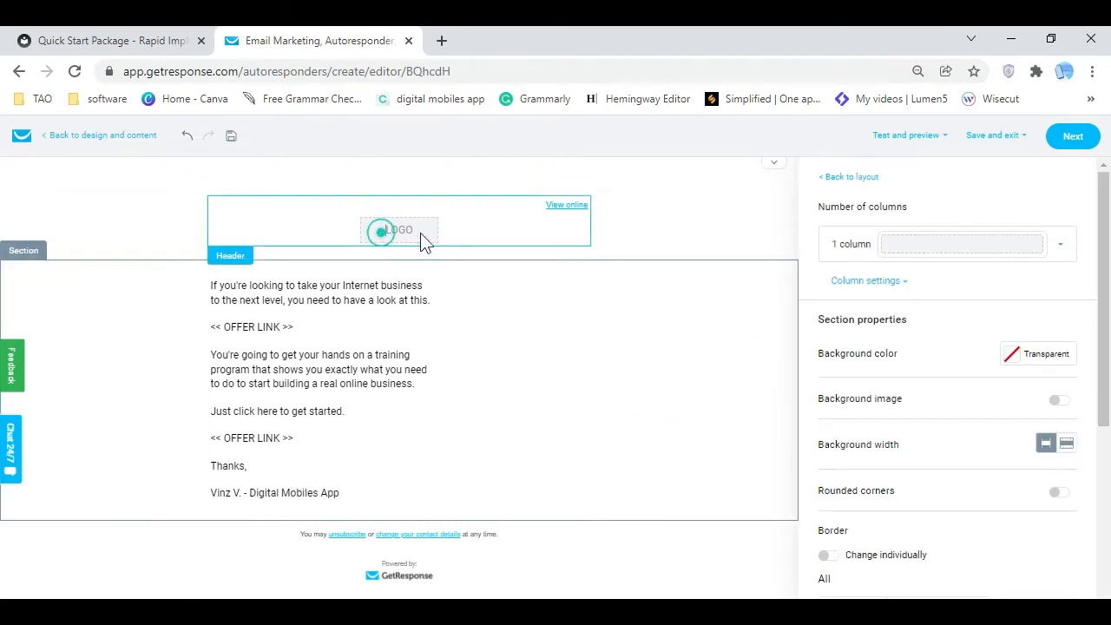
# Set the header logo to the apple-touch-icon image from the stored files
pyautogui.click(379, 231)
pyautogui.scroll(-4, 900, 507)
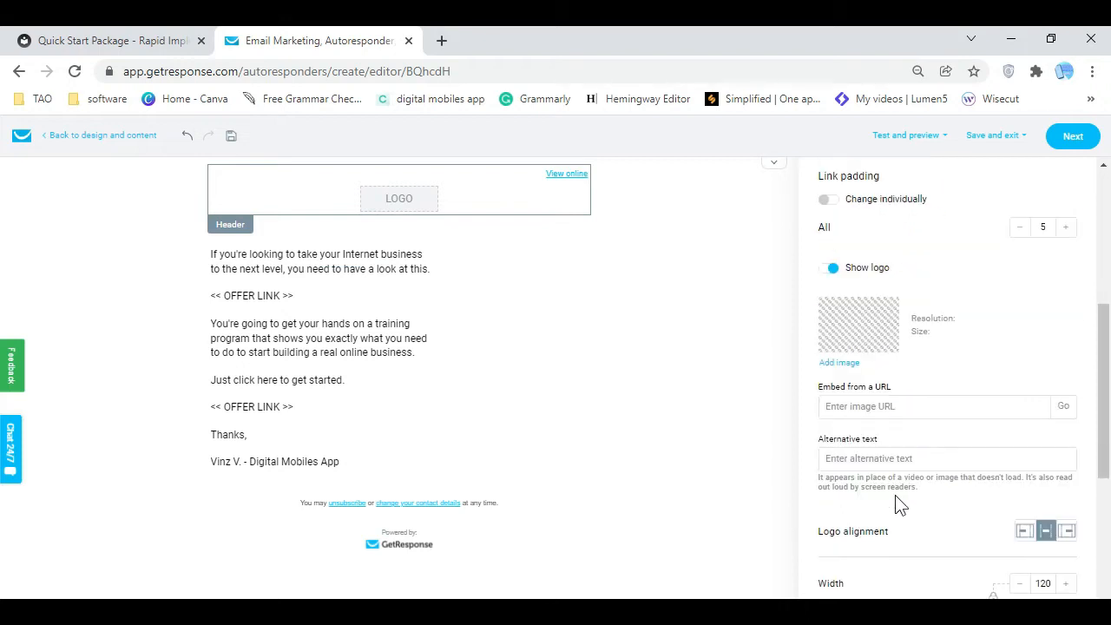
pyautogui.click(839, 363)
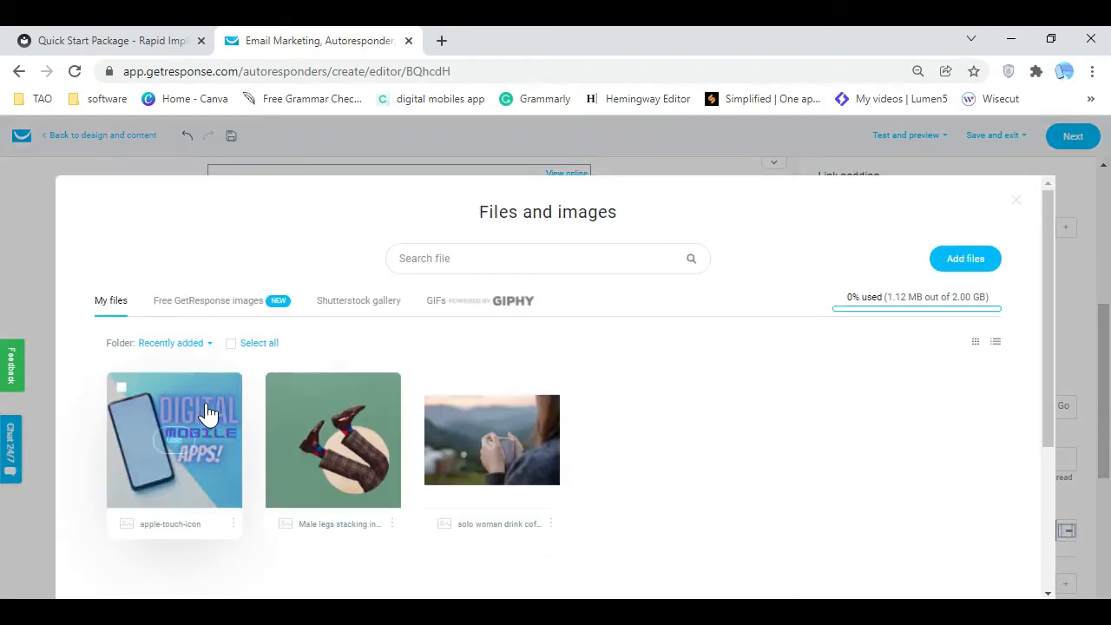
pyautogui.click(183, 434)
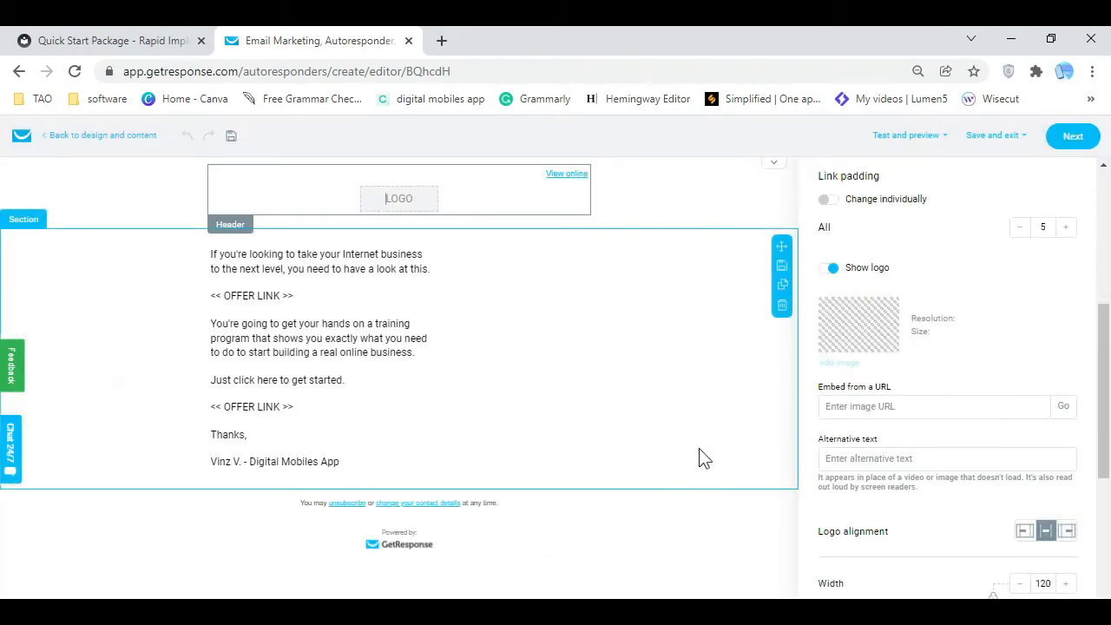
# Align the header logo left and shrink it to 110 by 110
pyautogui.click(1026, 533)
pyautogui.scroll(-4, 1029, 435)
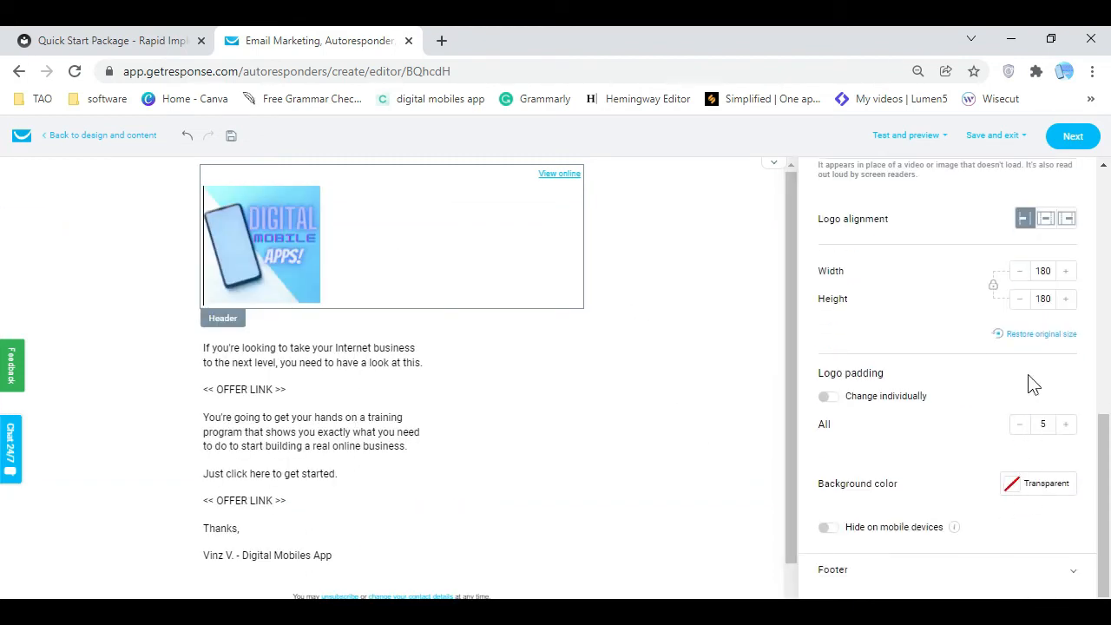
pyautogui.click(1019, 299)
pyautogui.click(1020, 298)
pyautogui.click(1019, 299)
pyautogui.click(1019, 298)
pyautogui.click(1019, 299)
pyautogui.click(1020, 299)
pyautogui.click(1019, 299)
pyautogui.click(1019, 299)
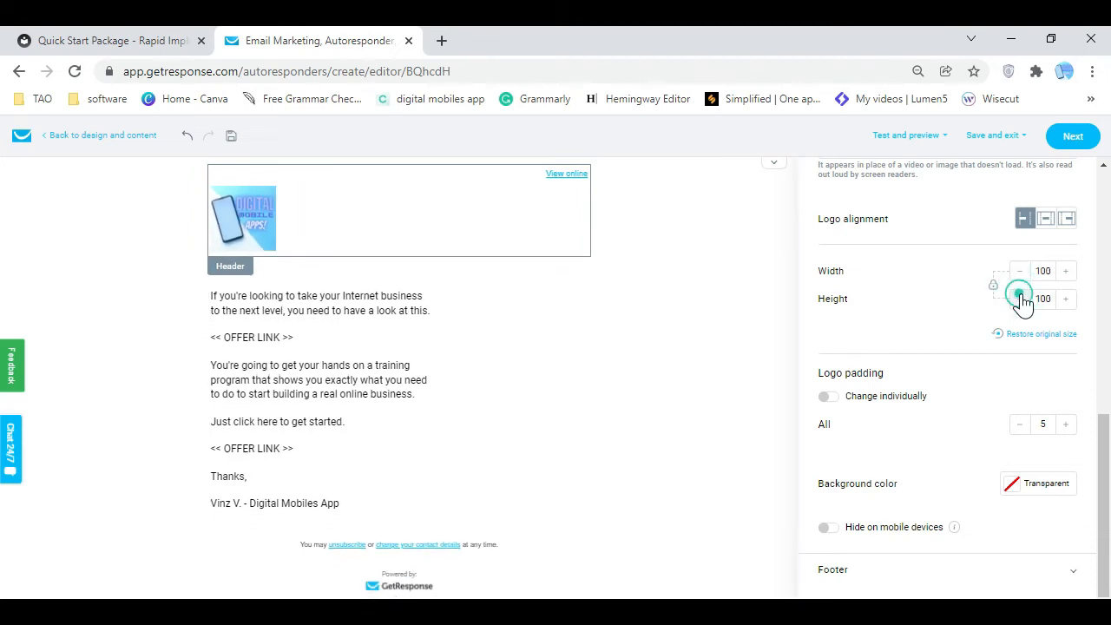
pyautogui.click(1067, 299)
# Save the Follow-Up Email 7 draft, exit the editor and start a new autoresponder for day 7
pyautogui.click(1025, 137)
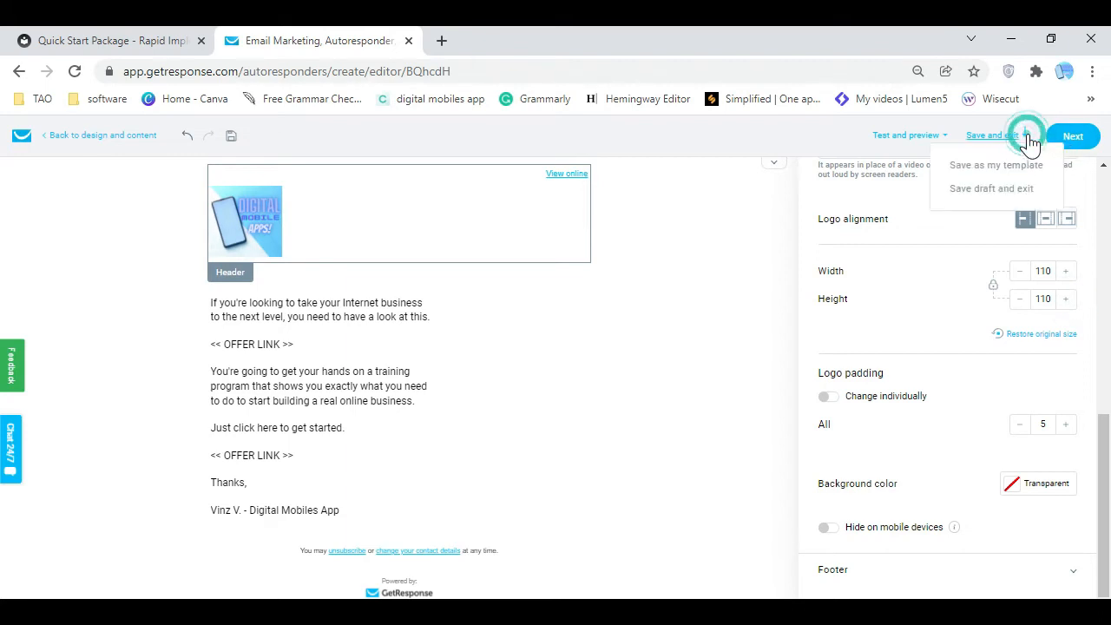
pyautogui.click(1032, 189)
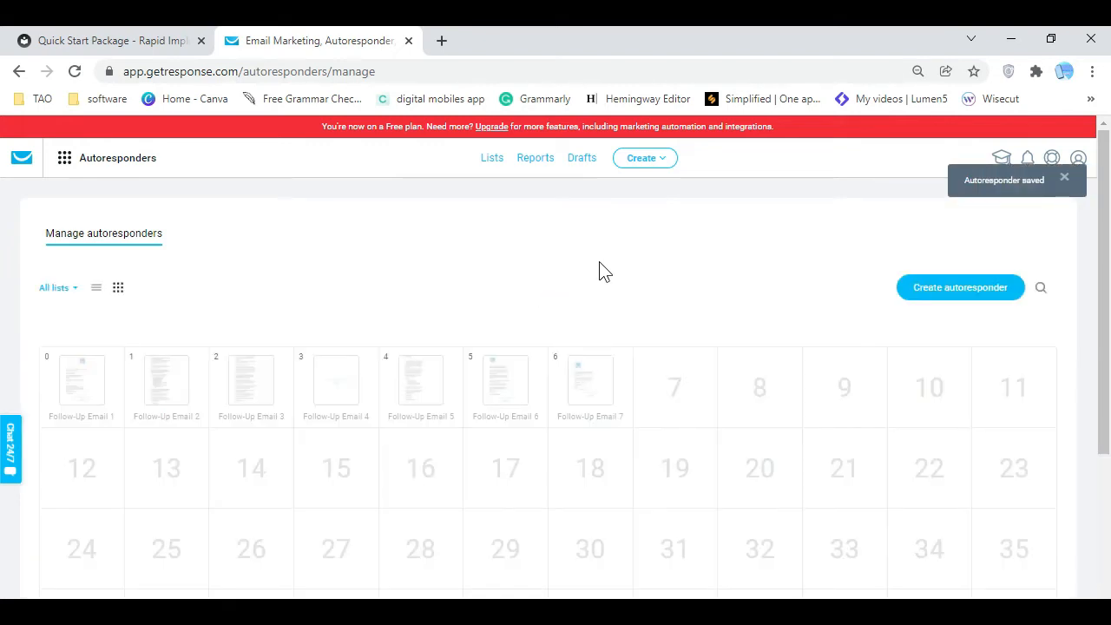
pyautogui.scroll(-1, 630, 405)
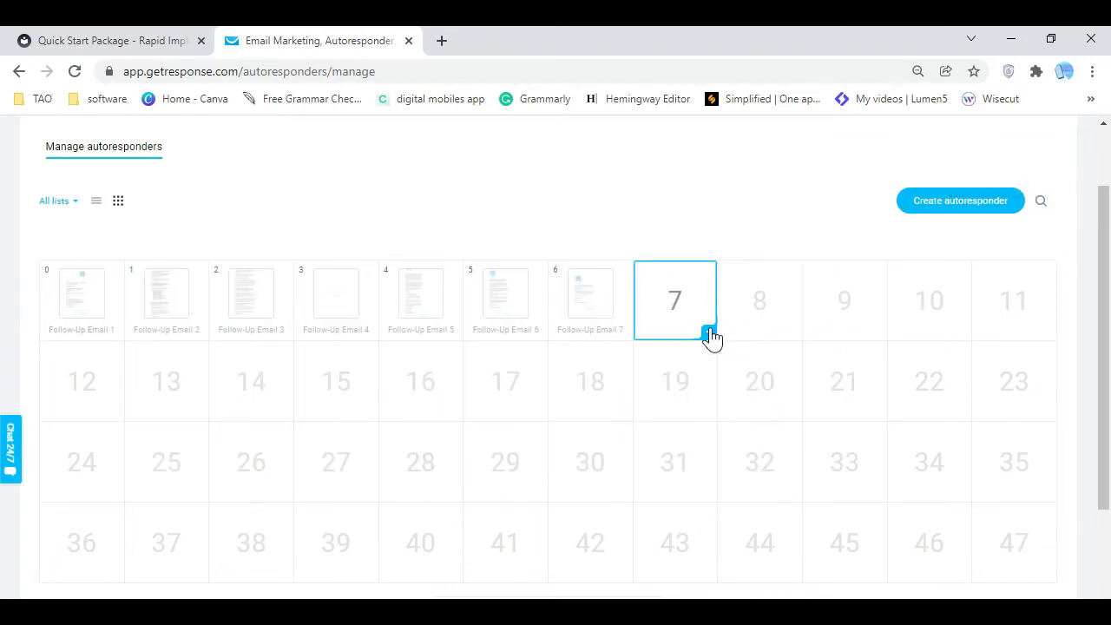
pyautogui.click(708, 333)
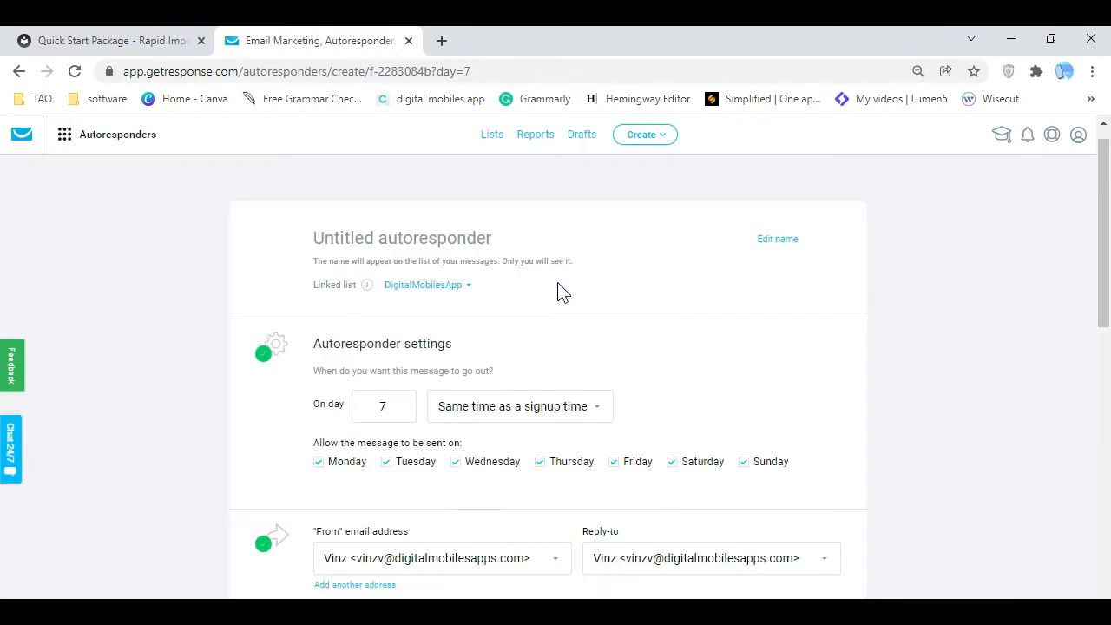
# Switch to the Quick Start Package page and find the Follow-Up Email 8 heading
pyautogui.click(158, 50)
pyautogui.scroll(-3, 479, 379)
pyautogui.click(659, 384)
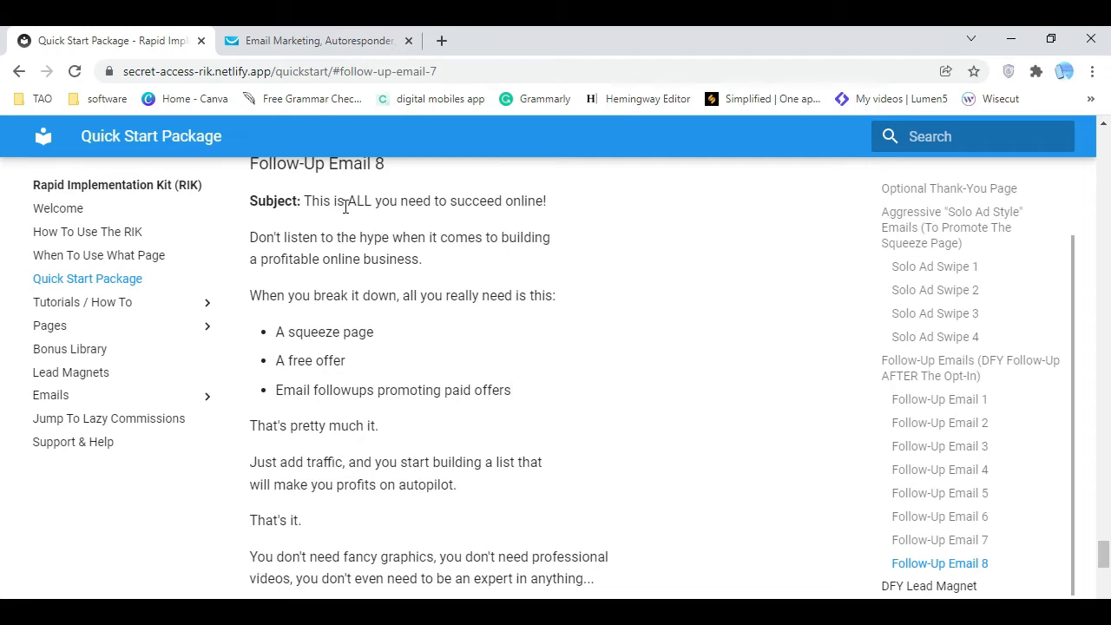
pyautogui.moveTo(254, 169); pyautogui.dragTo(380, 171)
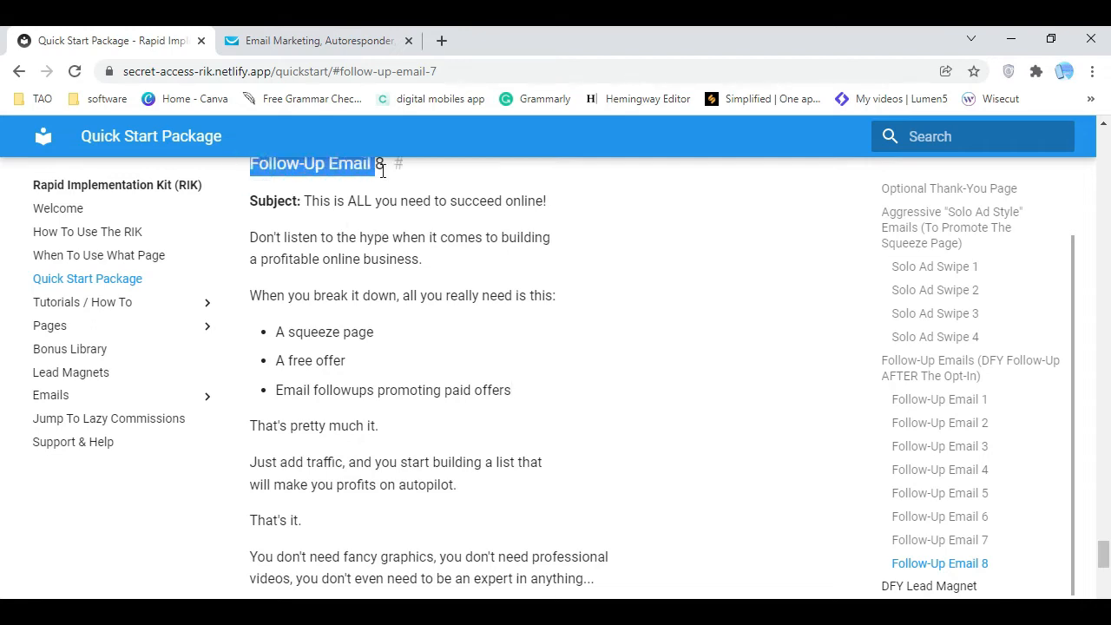
# Review the Overview traffic flow and the squeeze page and thank-you page sections of the Quick Start Package
pyautogui.scroll(6, 657, 390)
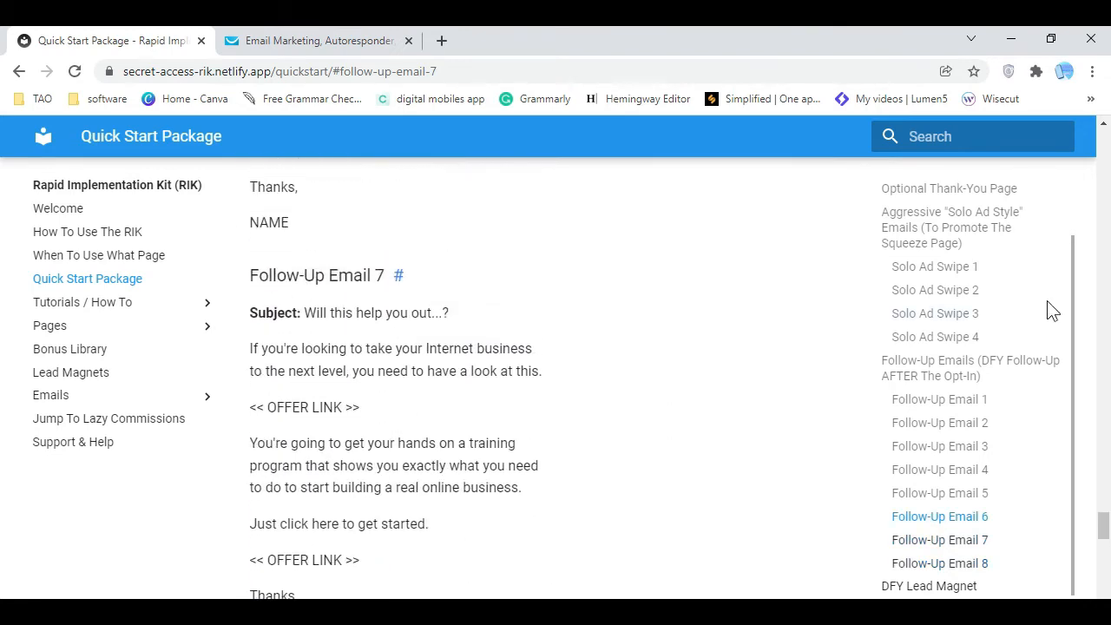
pyautogui.moveTo(1104, 518); pyautogui.dragTo(1104, 127)
pyautogui.scroll(1, 985, 271)
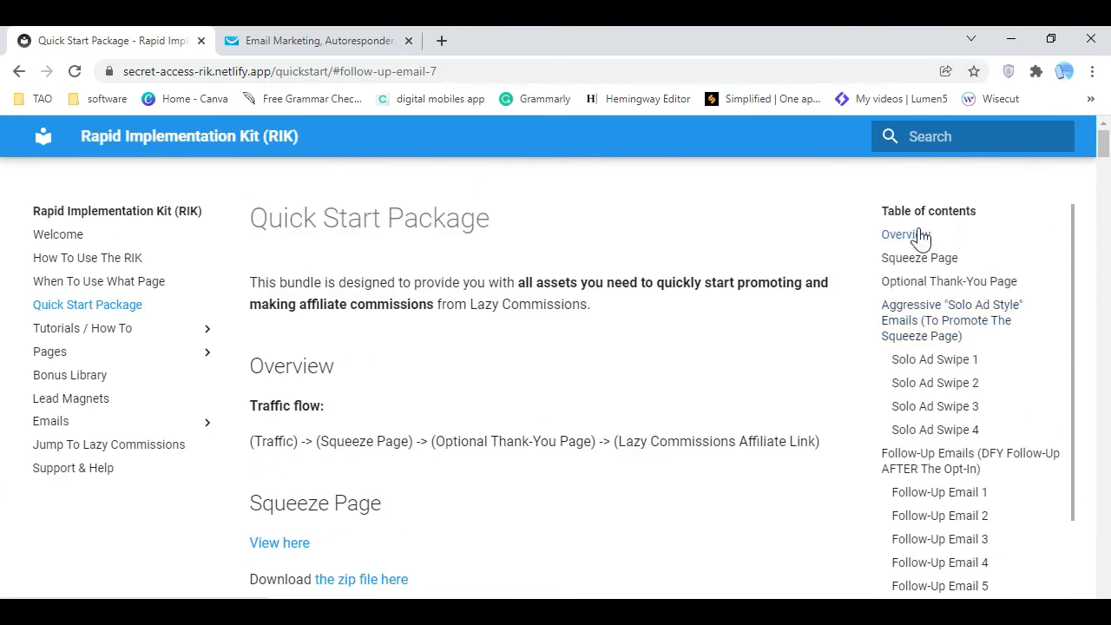
pyautogui.click(921, 242)
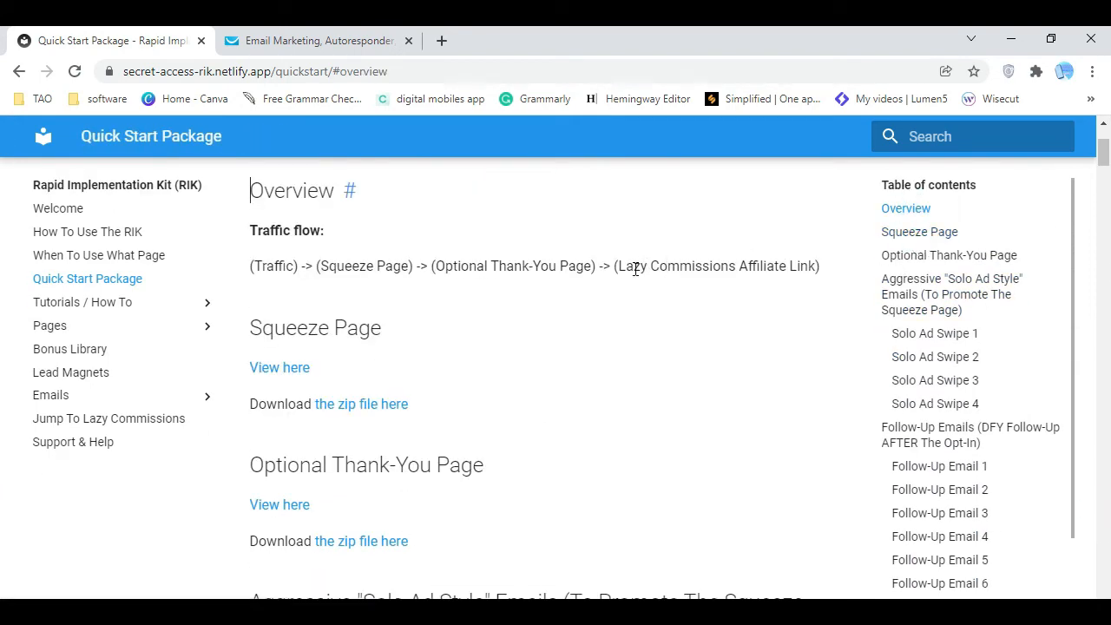
pyautogui.moveTo(441, 266); pyautogui.dragTo(536, 263)
pyautogui.click(589, 324)
pyautogui.scroll(-1, 441, 334)
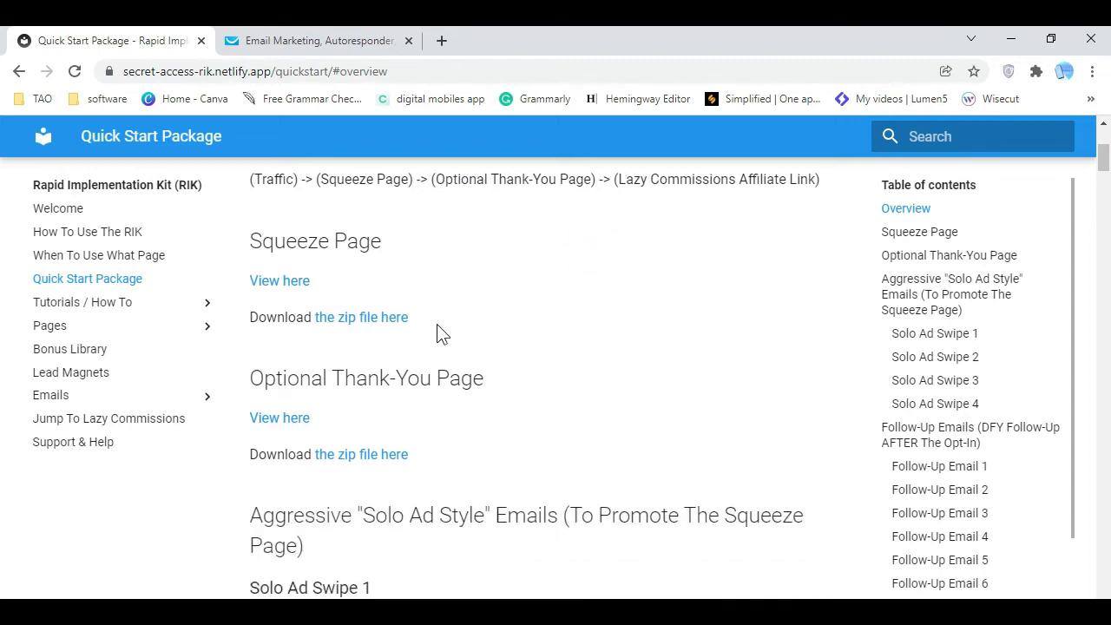
pyautogui.scroll(1, 330, 261)
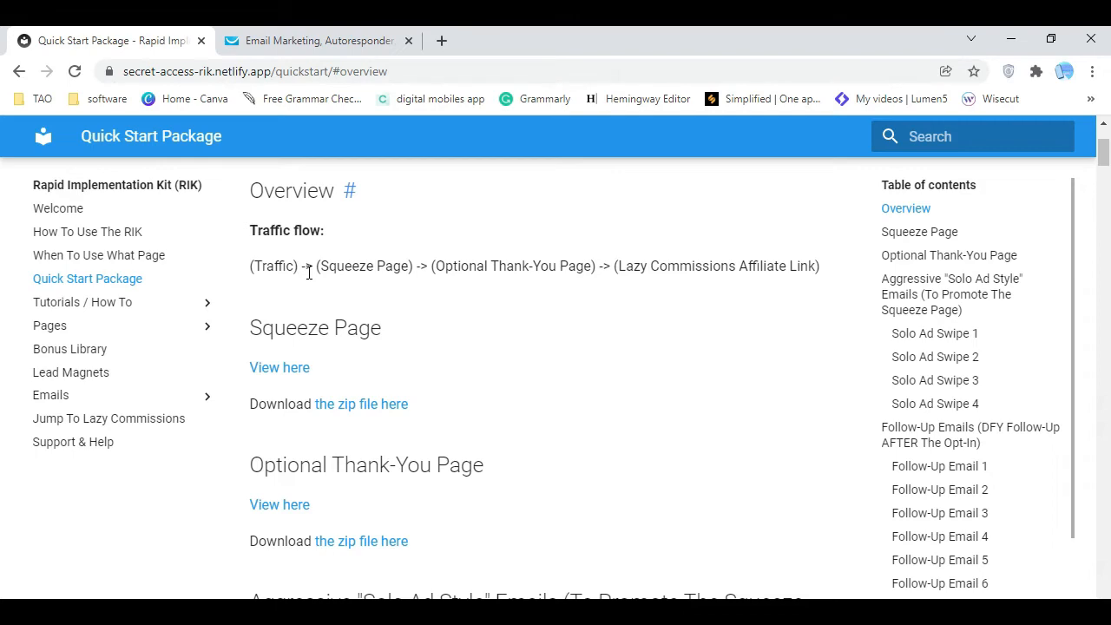
pyautogui.moveTo(317, 269); pyautogui.dragTo(415, 268)
pyautogui.click(556, 335)
pyautogui.scroll(-1, 1047, 310)
pyautogui.scroll(-3, 1050, 347)
# Return to the Follow-Up Email 8 section and check where its text starts after Follow-Up Email 7
pyautogui.moveTo(1109, 162); pyautogui.dragTo(1110, 432)
pyautogui.scroll(-15, 5, 443)
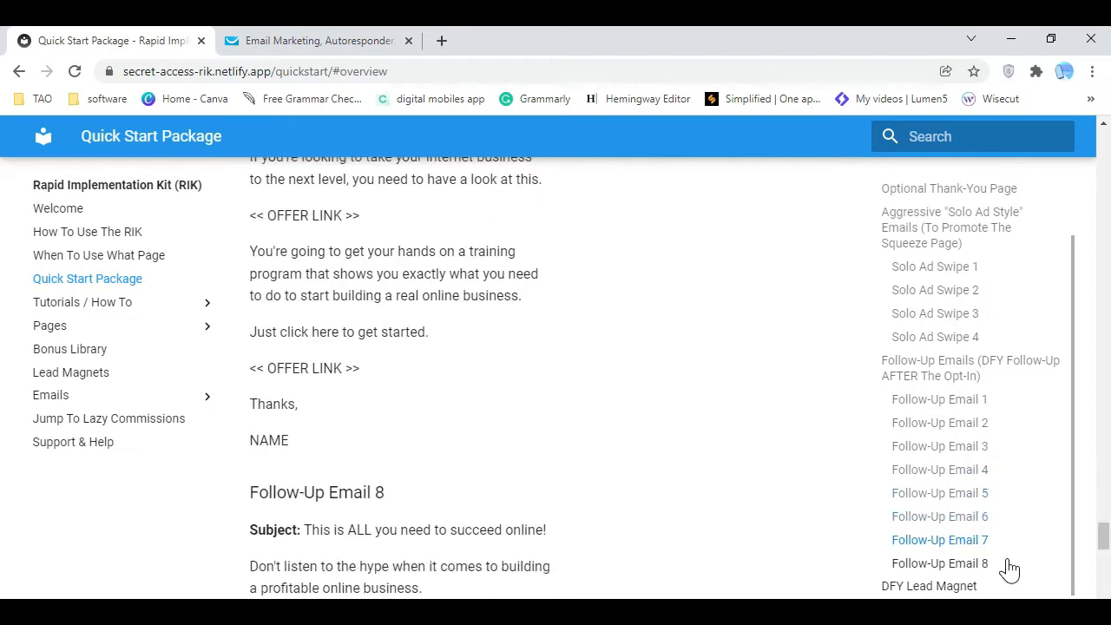
pyautogui.click(967, 563)
pyautogui.scroll(4, 661, 386)
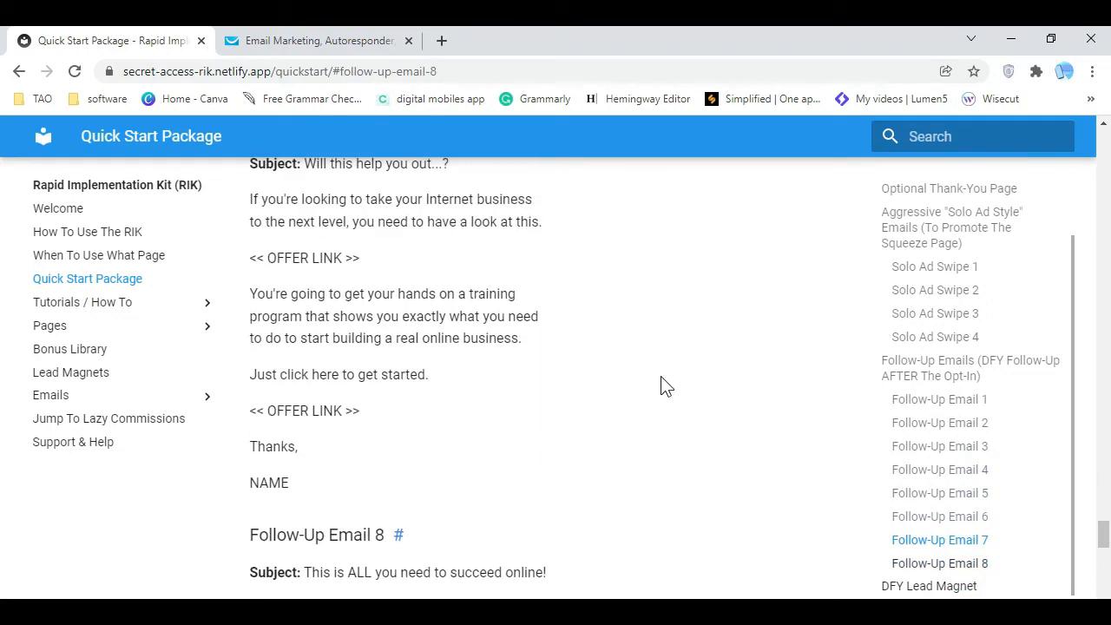
pyautogui.scroll(1, 662, 385)
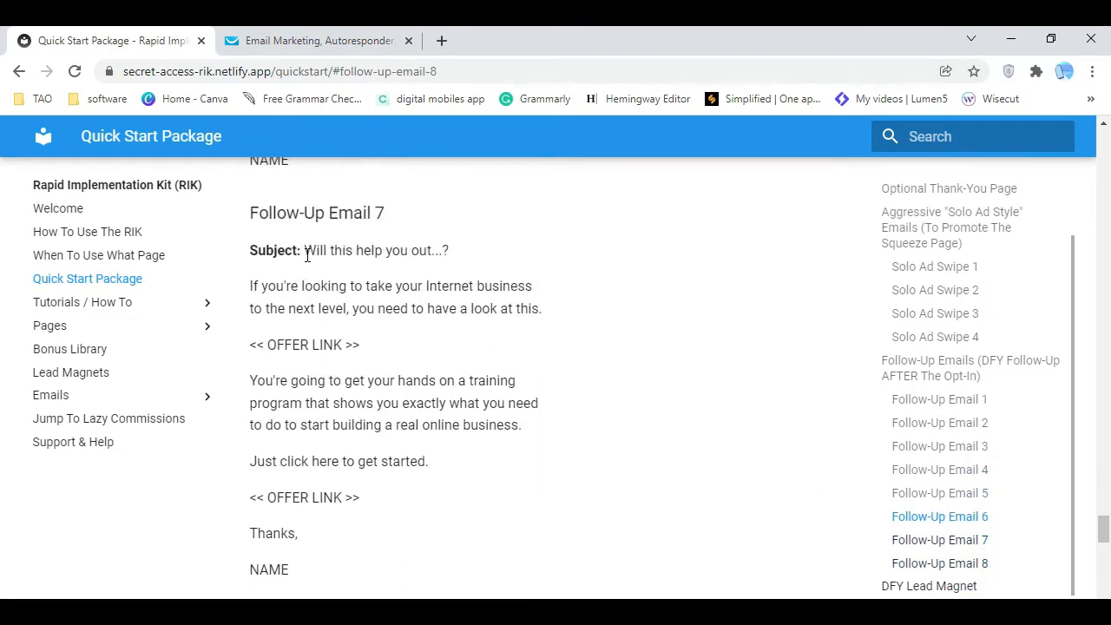
pyautogui.scroll(-6, 564, 412)
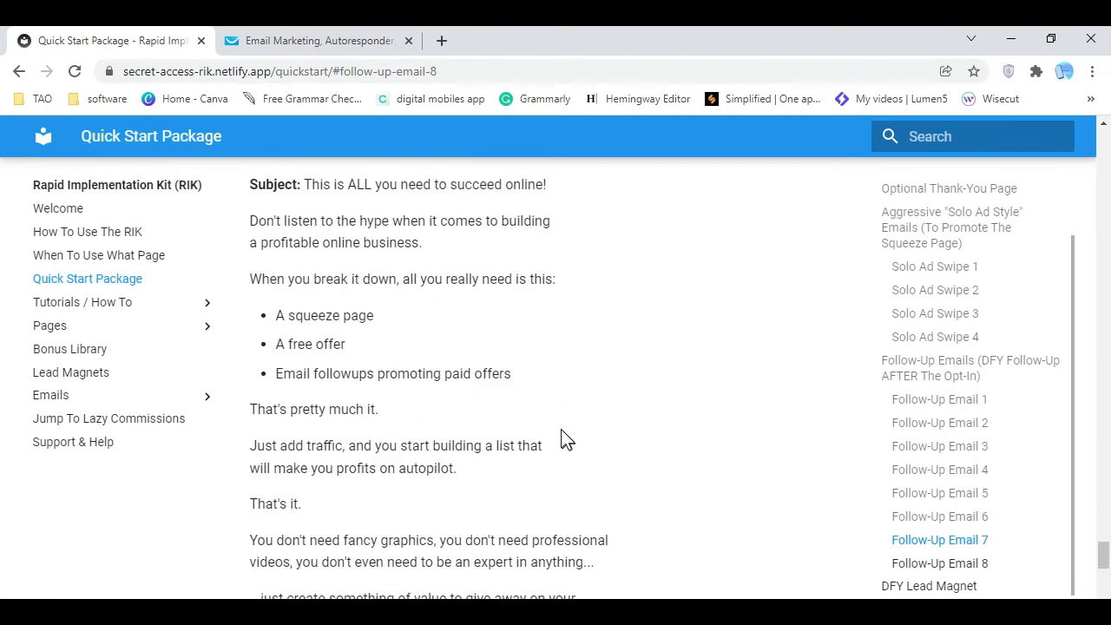
pyautogui.scroll(2, 395, 252)
pyautogui.click(326, 39)
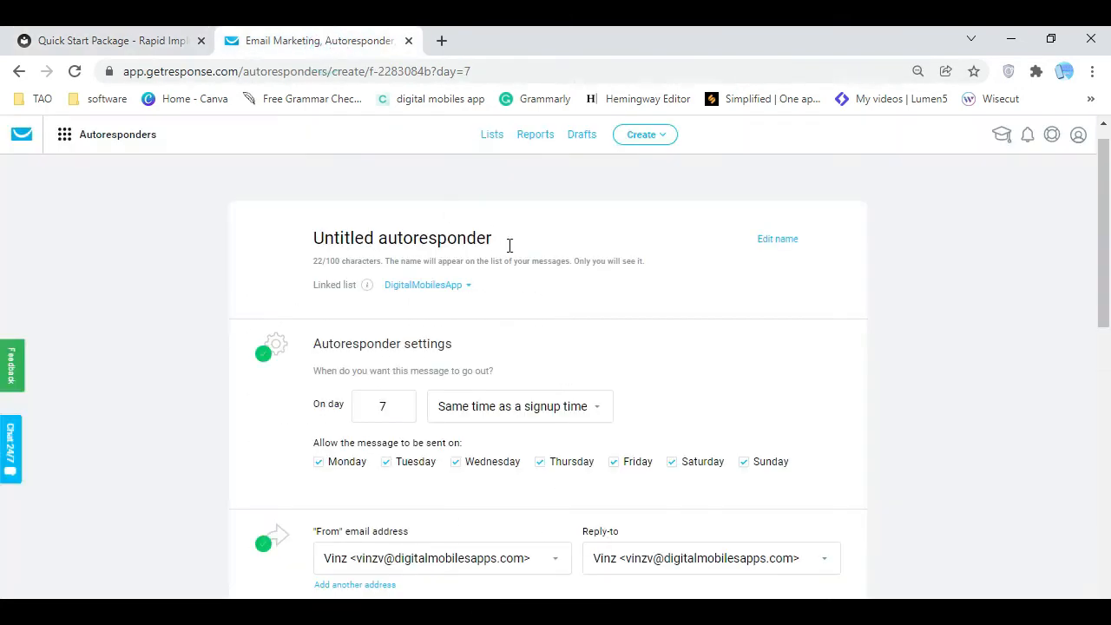
pyautogui.moveTo(509, 238); pyautogui.dragTo(289, 250)
pyautogui.press('BackSpace')
pyautogui.rightClick(357, 236)
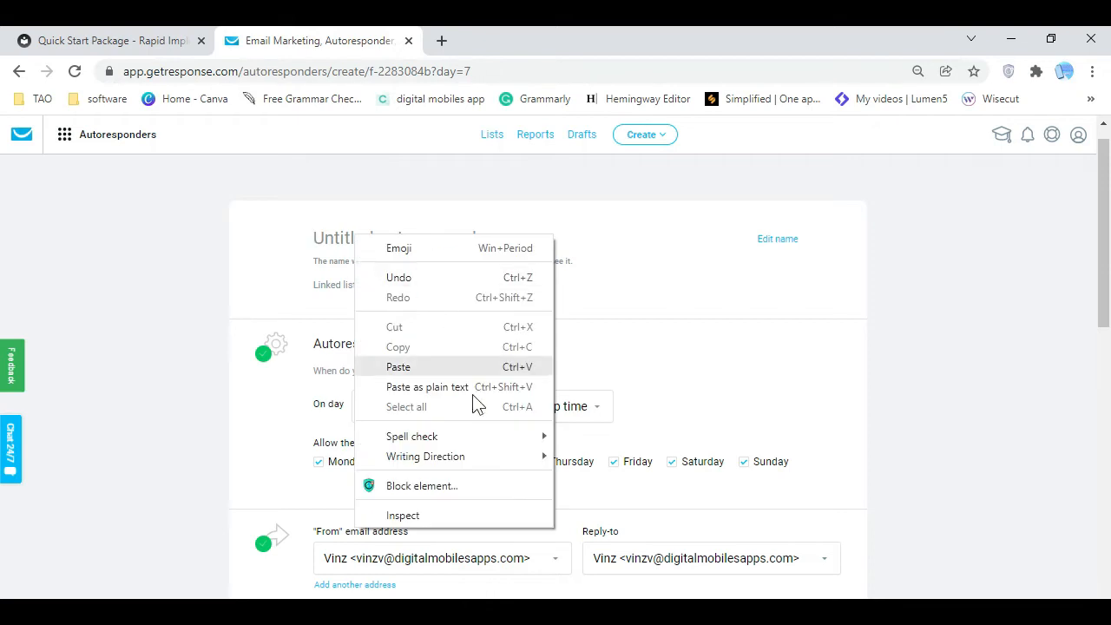
pyautogui.click(438, 371)
pyautogui.moveTo(735, 238); pyautogui.dragTo(254, 240)
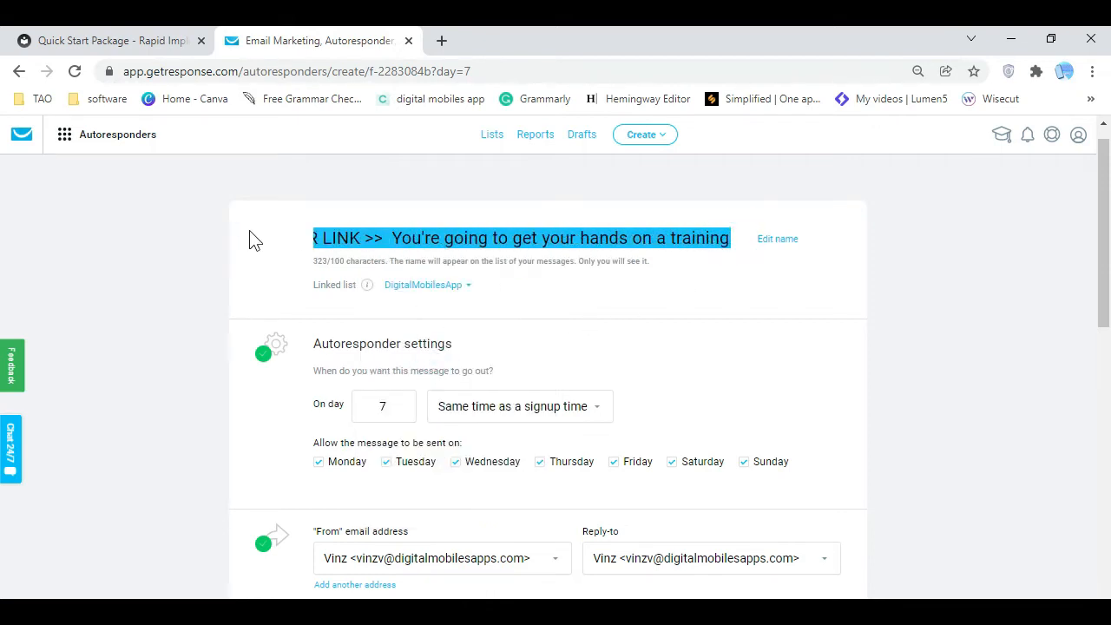
pyautogui.rightClick(380, 235)
pyautogui.click(446, 278)
# Copy the Follow-Up Email 8 heading from the Quick Start Package and use it as the autoresponder name
pyautogui.click(154, 40)
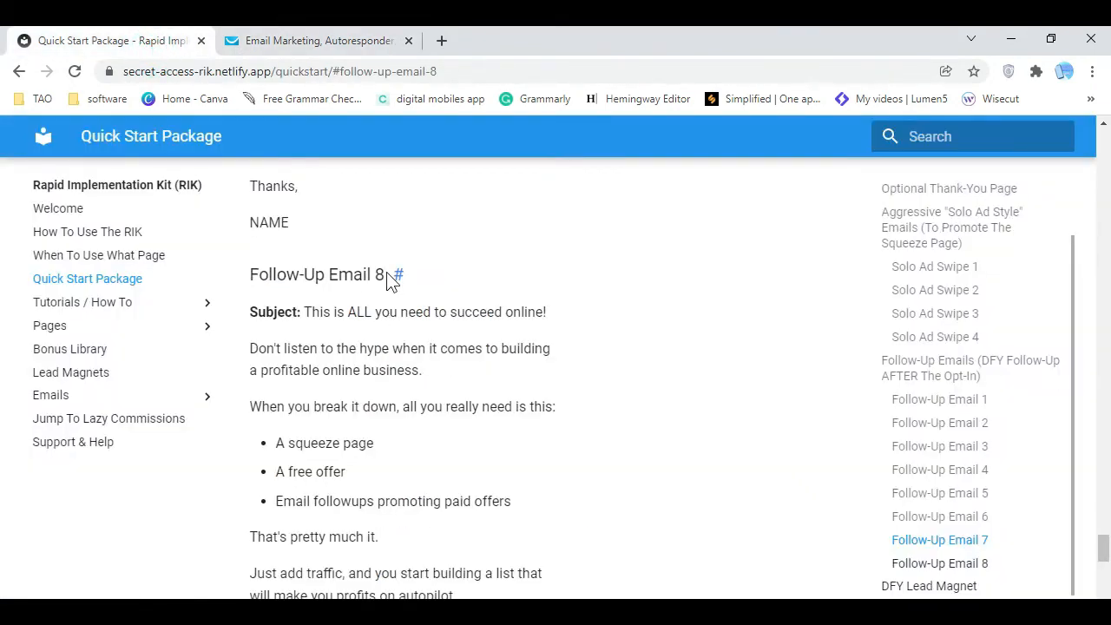
pyautogui.moveTo(387, 274); pyautogui.dragTo(243, 283)
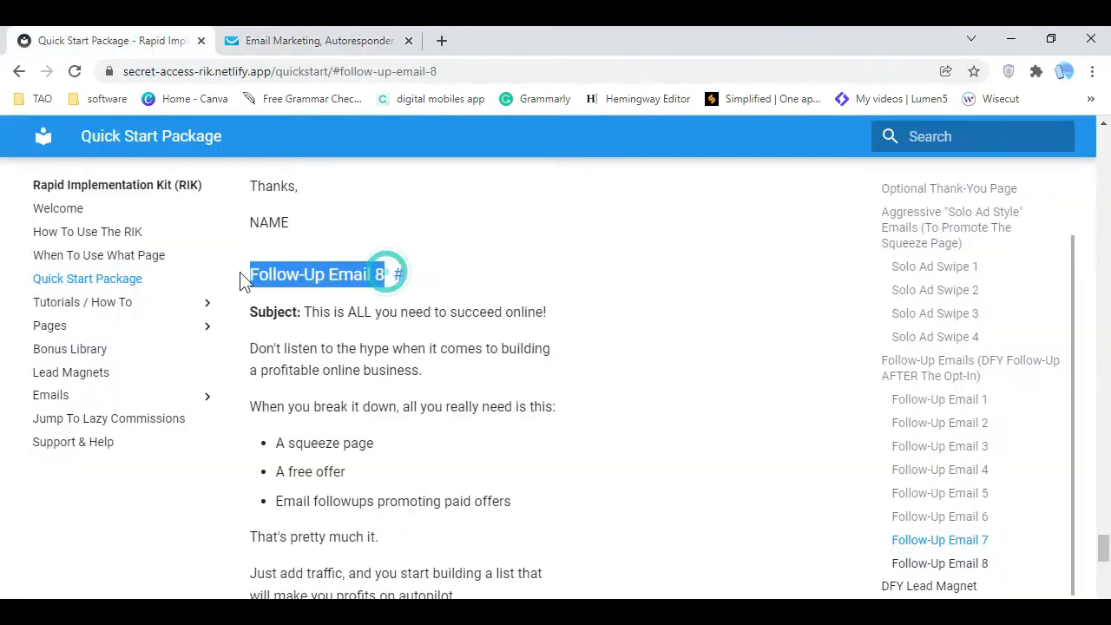
pyautogui.click(326, 40)
pyautogui.moveTo(507, 251); pyautogui.dragTo(310, 242)
pyautogui.press('BackSpace')
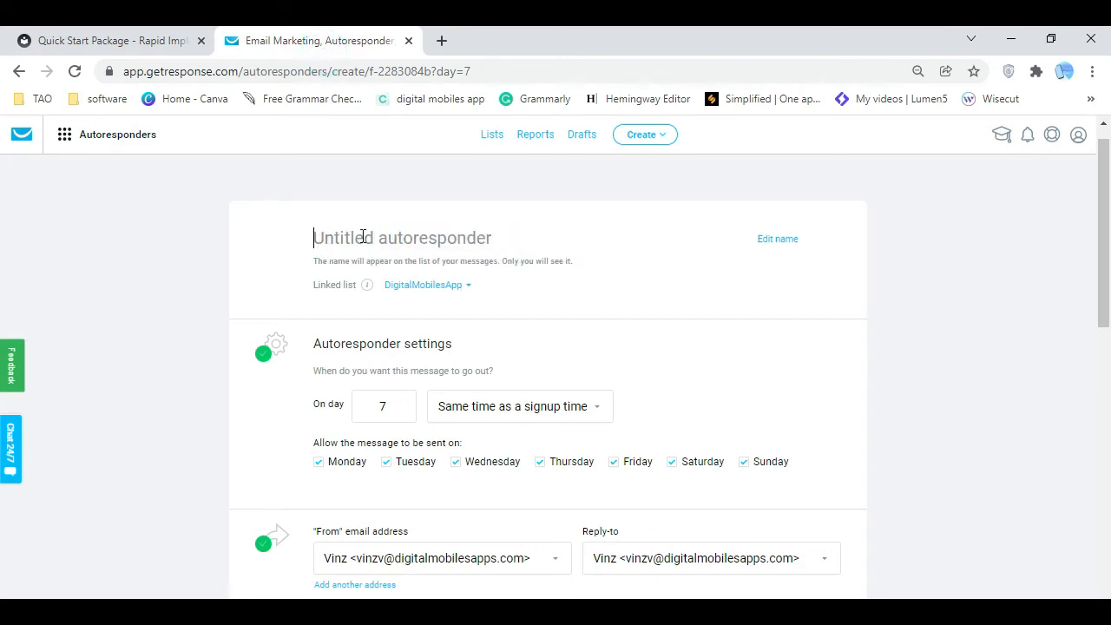
pyautogui.rightClick(372, 258)
pyautogui.click(430, 372)
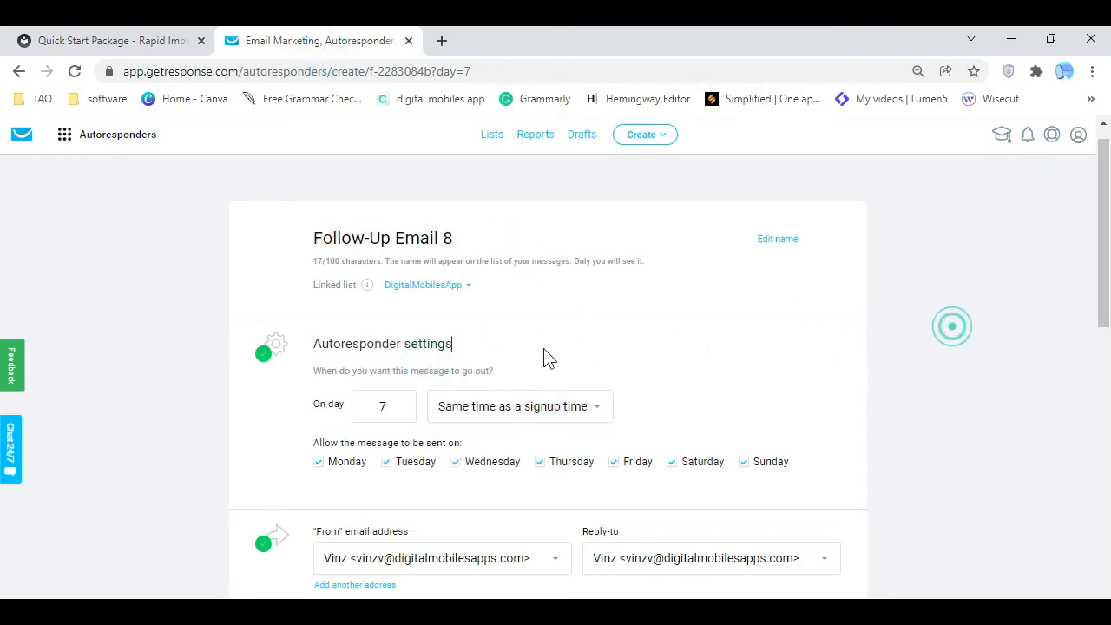
# Set the subject line to "This is ALL you need to succeed online!", copied from the Follow-Up Email 8 template
pyautogui.scroll(-3, 425, 492)
pyautogui.click(412, 418)
pyautogui.click(148, 43)
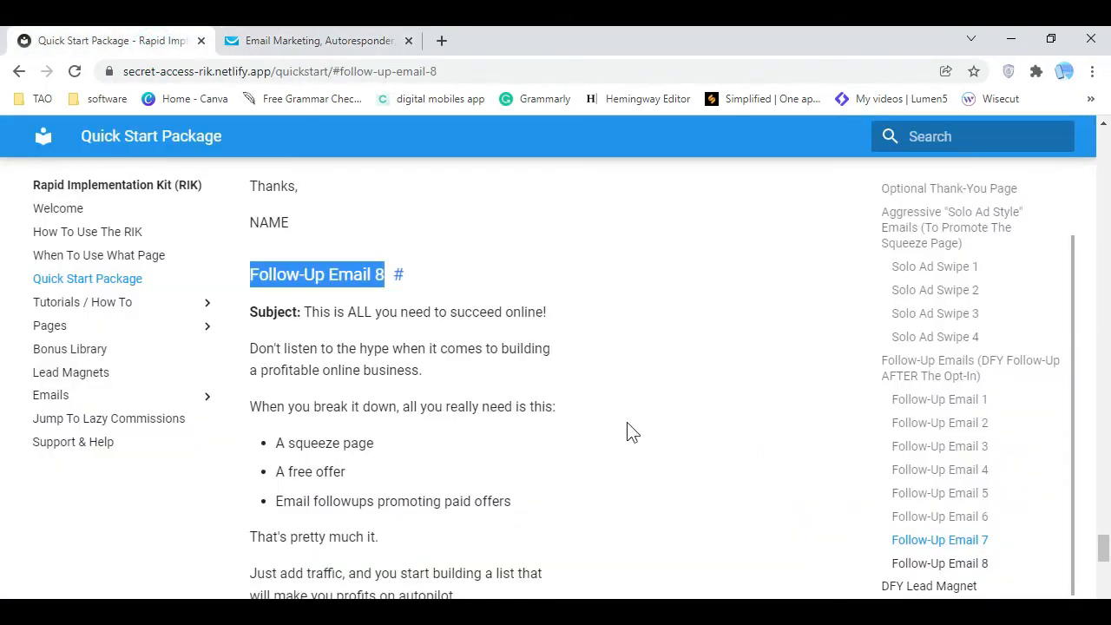
pyautogui.moveTo(304, 313); pyautogui.dragTo(531, 313)
pyautogui.rightClick(548, 318)
pyautogui.click(573, 322)
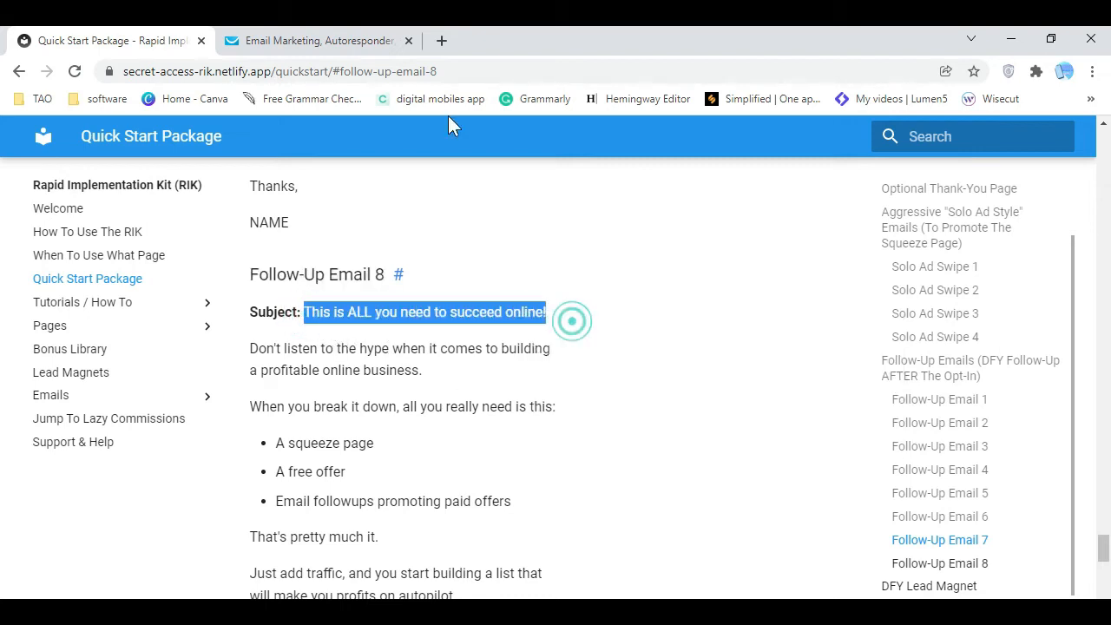
pyautogui.click(339, 41)
pyautogui.rightClick(397, 414)
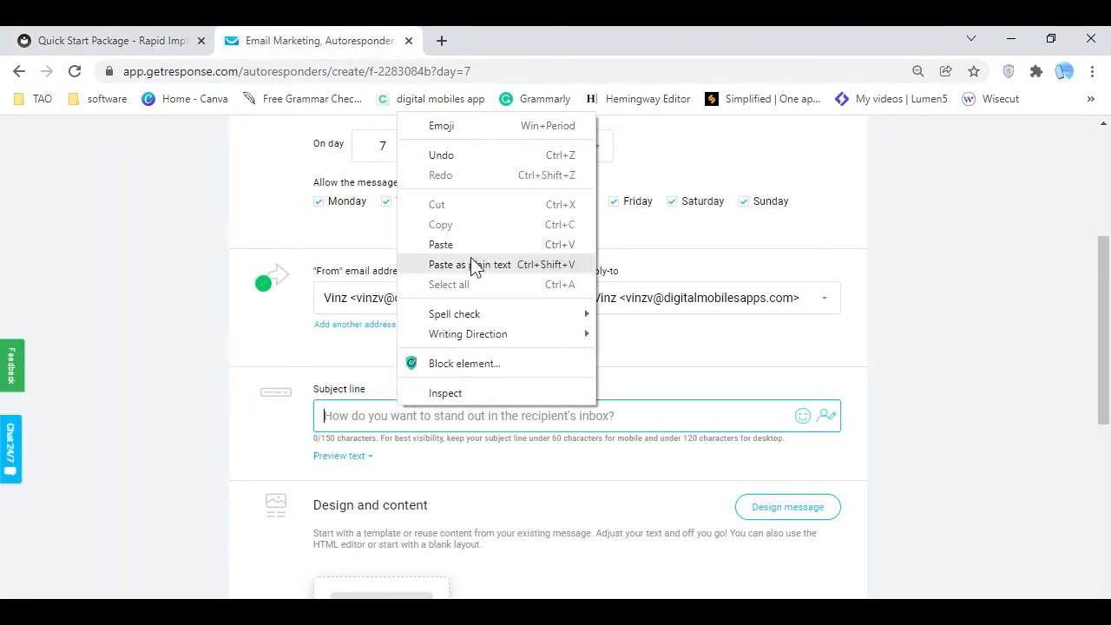
pyautogui.click(472, 243)
pyautogui.click(998, 405)
# Start designing the message from the empty Blank template
pyautogui.scroll(-3, 415, 507)
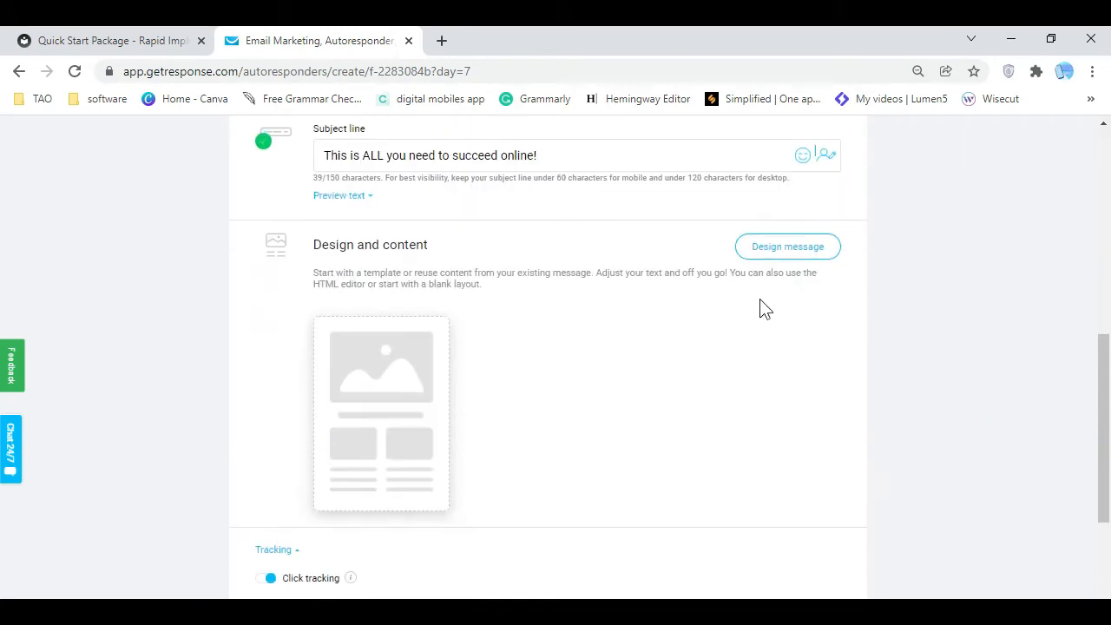
pyautogui.click(795, 250)
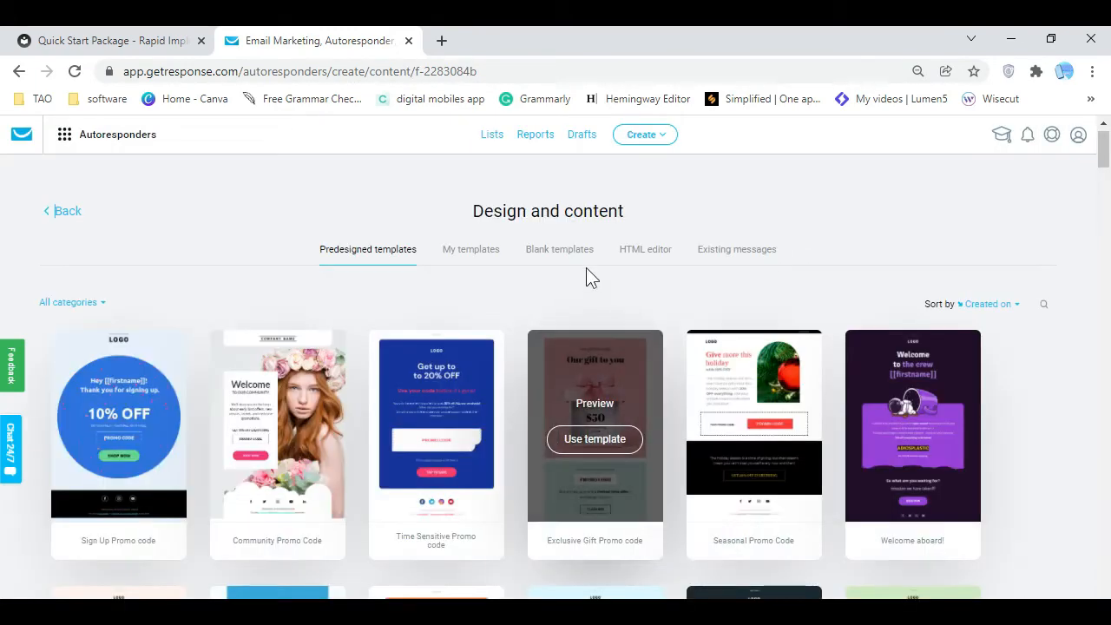
pyautogui.click(564, 254)
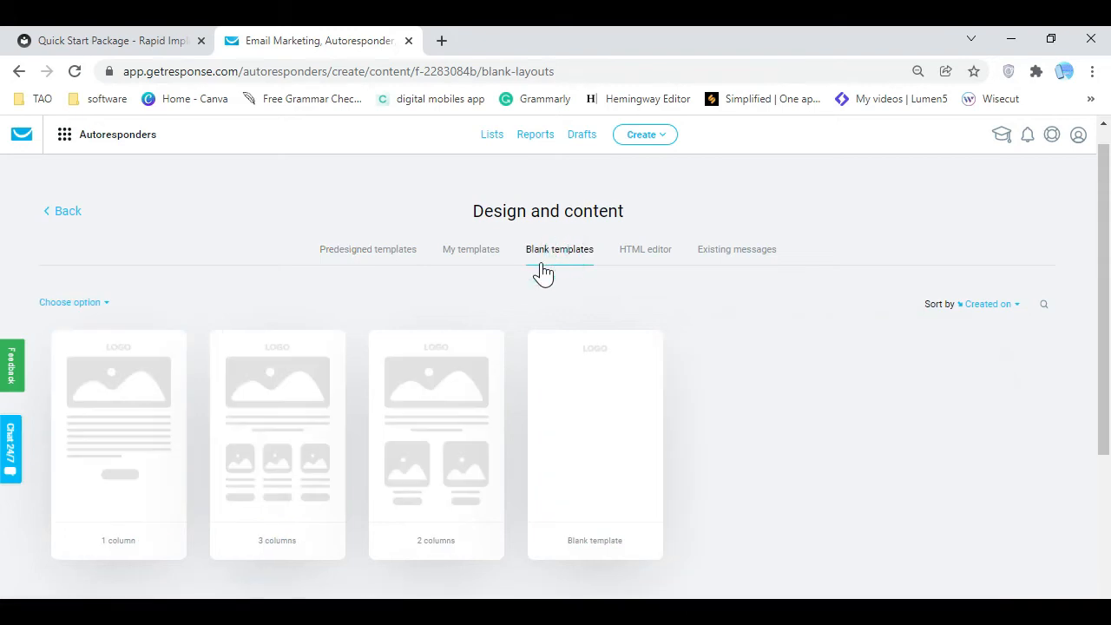
pyautogui.click(138, 441)
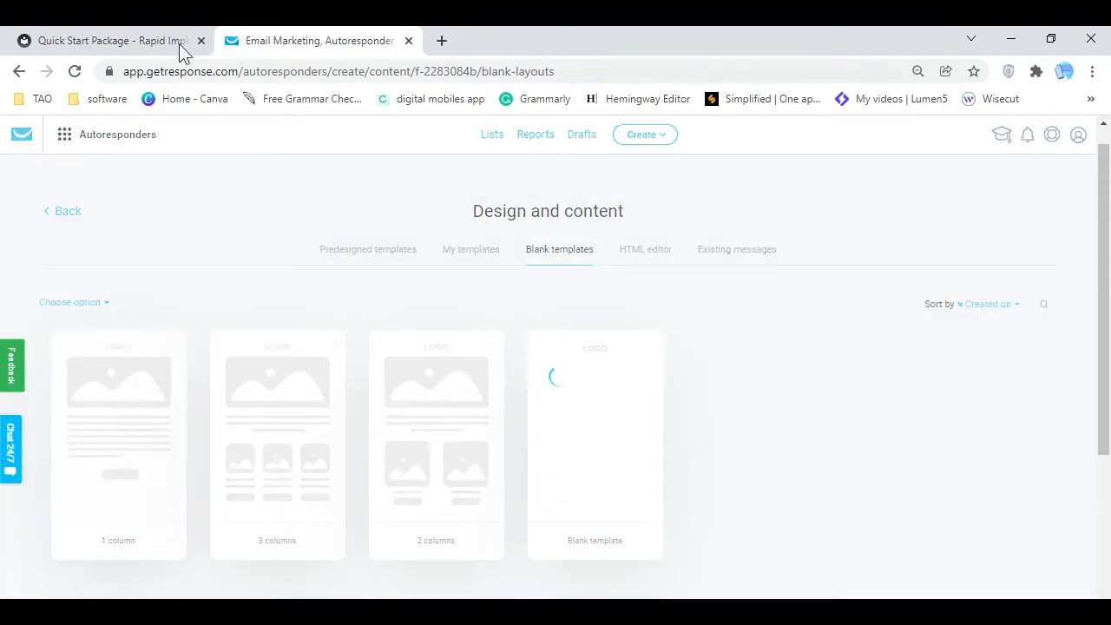
# Copy the Follow-Up Email 8 body from "Don't listen to the hype" through the P.S. offer link in the Quick Start Package
pyautogui.click(183, 45)
pyautogui.click(745, 409)
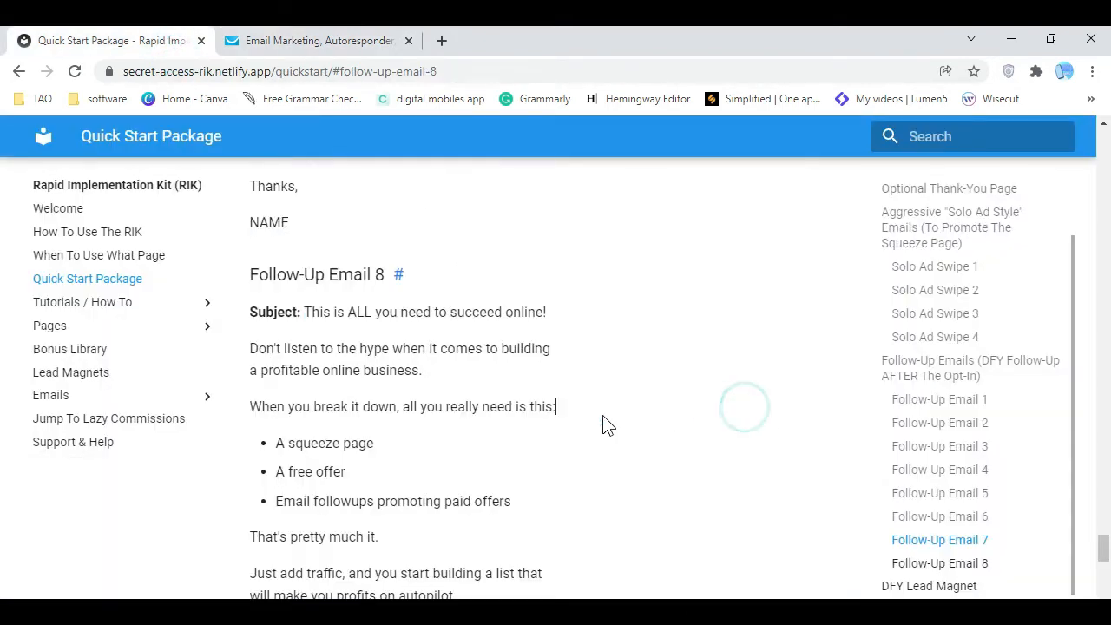
pyautogui.moveTo(250, 354); pyautogui.dragTo(562, 473)
pyautogui.rightClick(446, 426)
pyautogui.click(495, 439)
# Add a text block to the empty section of the GetResponse message and paste the copied email body into it
pyautogui.click(330, 42)
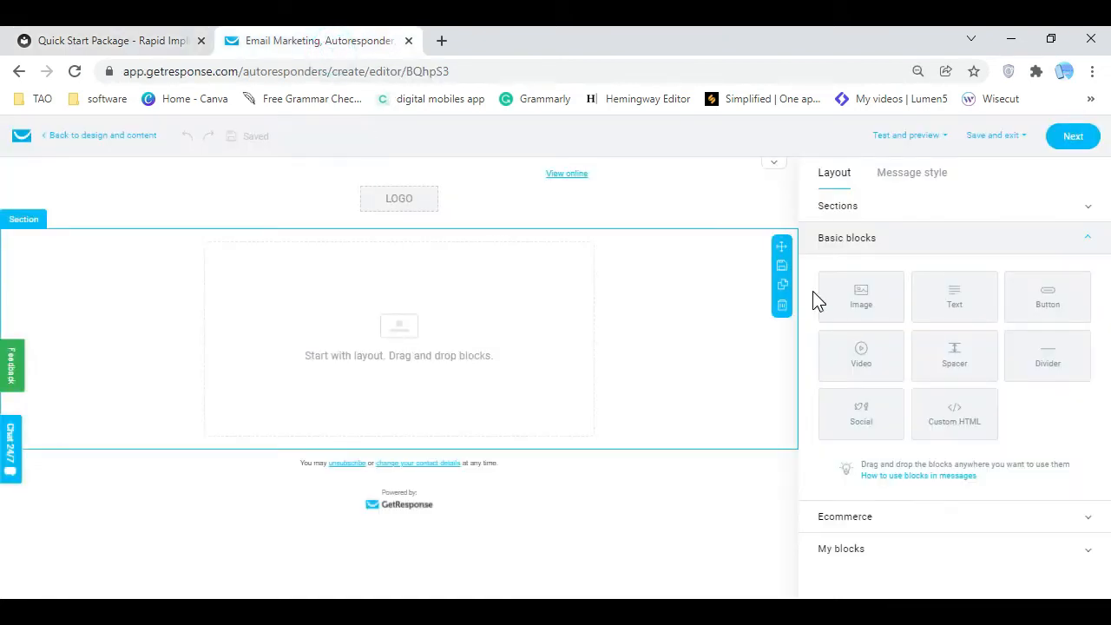
pyautogui.moveTo(946, 307); pyautogui.dragTo(410, 317)
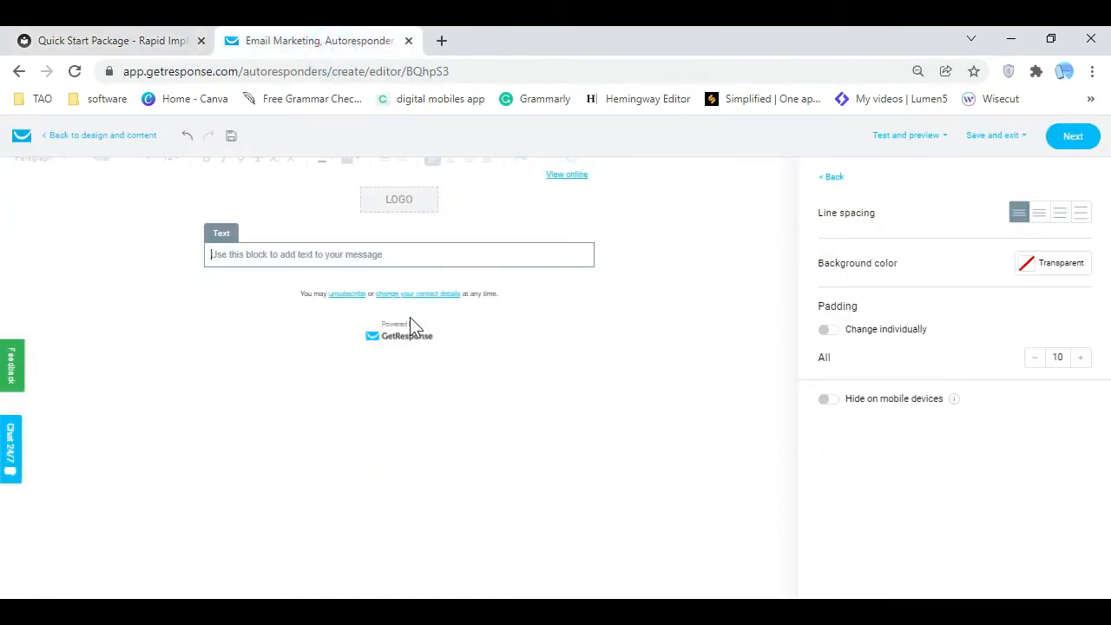
pyautogui.rightClick(389, 288)
pyautogui.click(469, 425)
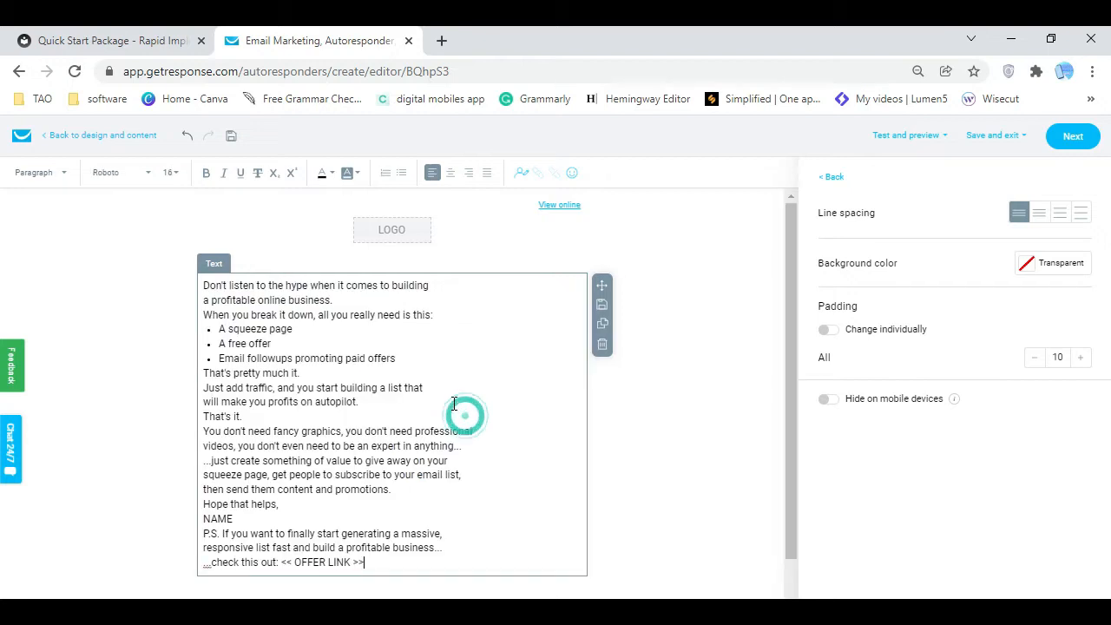
# Add blank lines between the email's paragraphs from the opening sentence about the hype through "That's it."
pyautogui.press('Return')
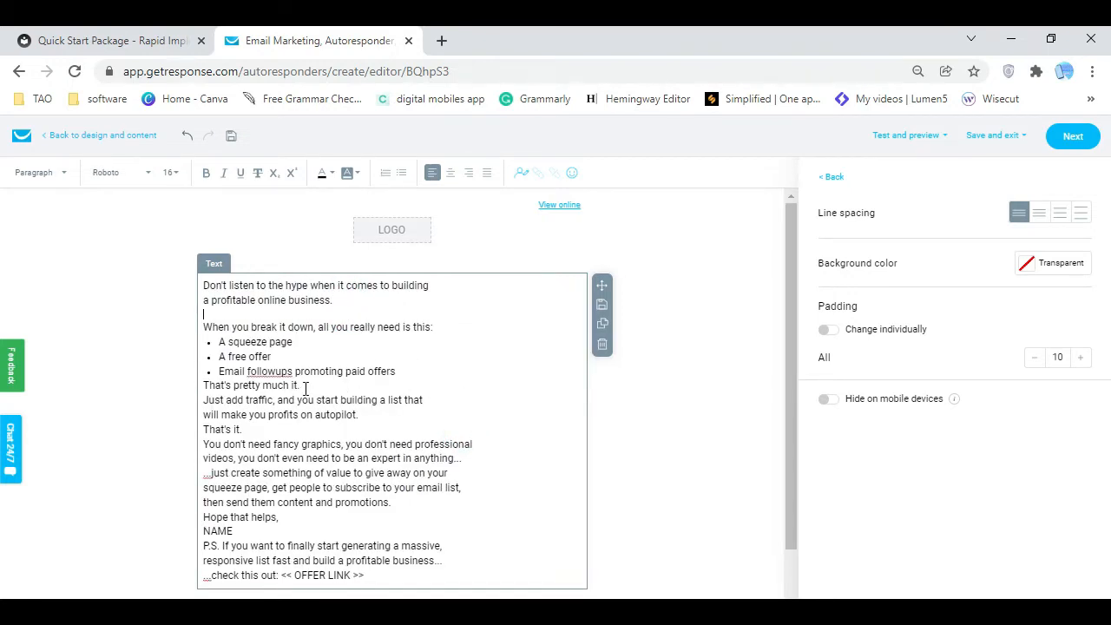
pyautogui.click(205, 385)
pyautogui.press('Return')
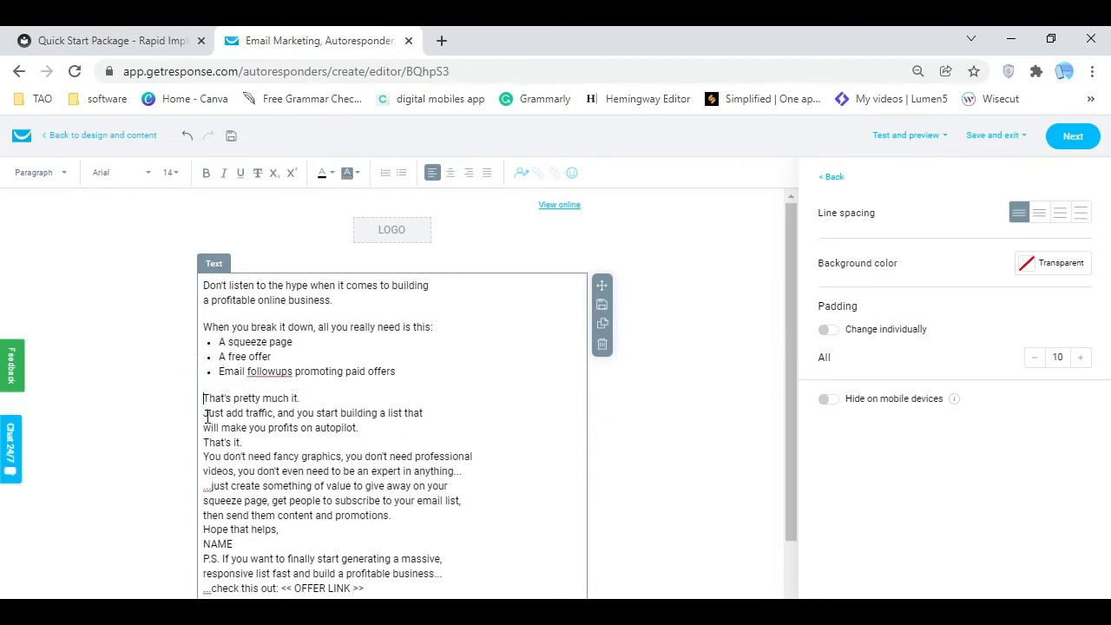
pyautogui.click(205, 414)
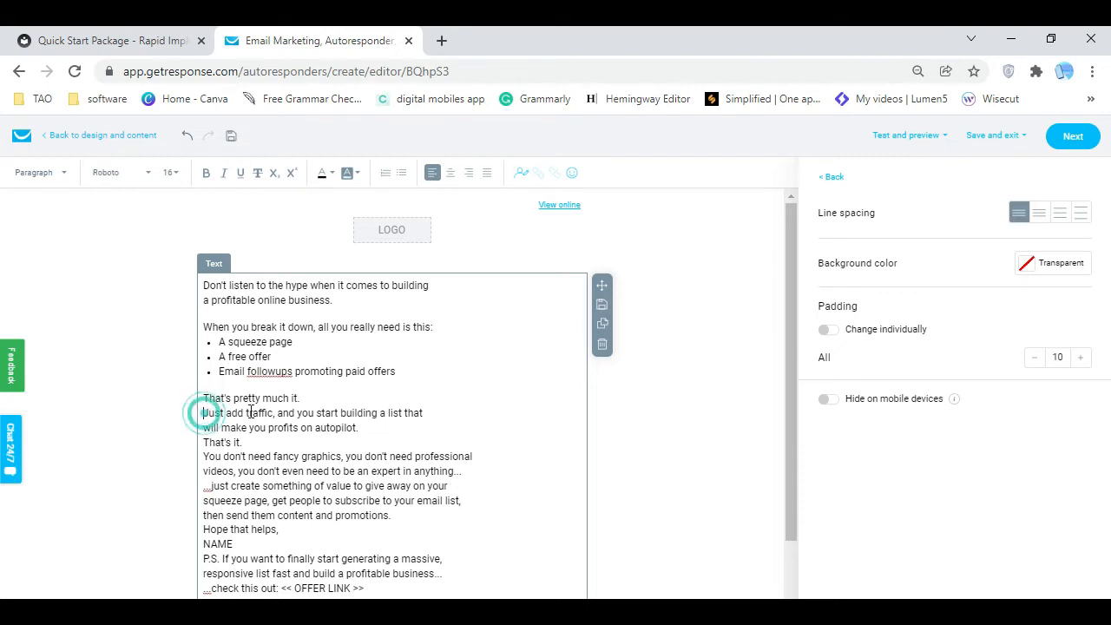
pyautogui.press('Return')
pyautogui.click(366, 447)
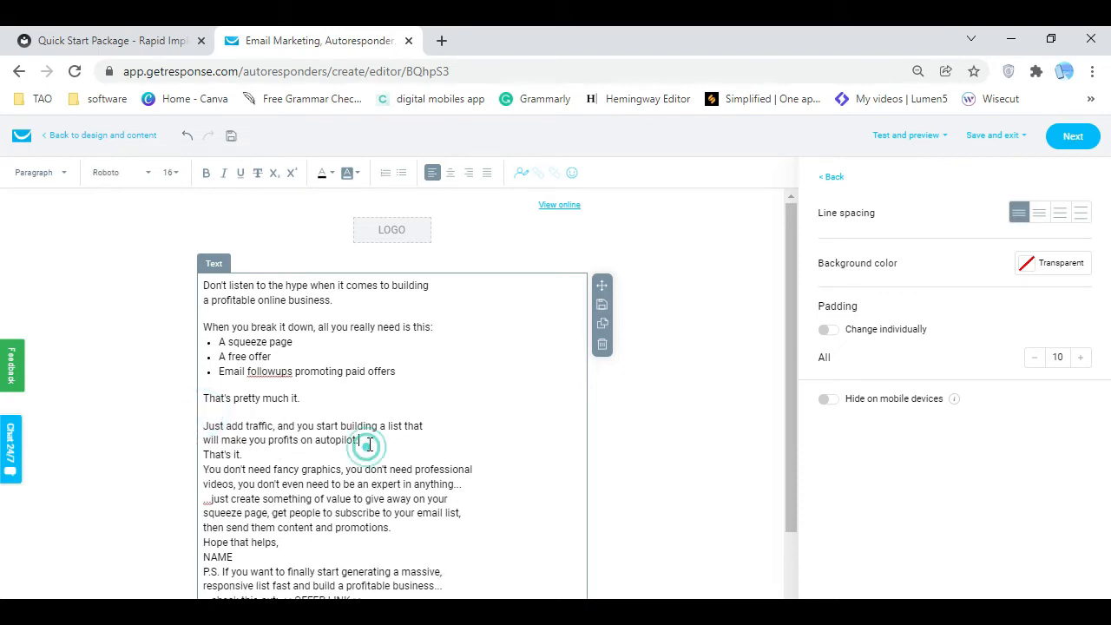
pyautogui.press('Return')
pyautogui.click(269, 461)
pyautogui.press('Return')
# Add blank lines between the remaining paragraphs, from "You don't need fancy graphics" through the sign-off and the P.S
pyautogui.scroll(-3, 434, 478)
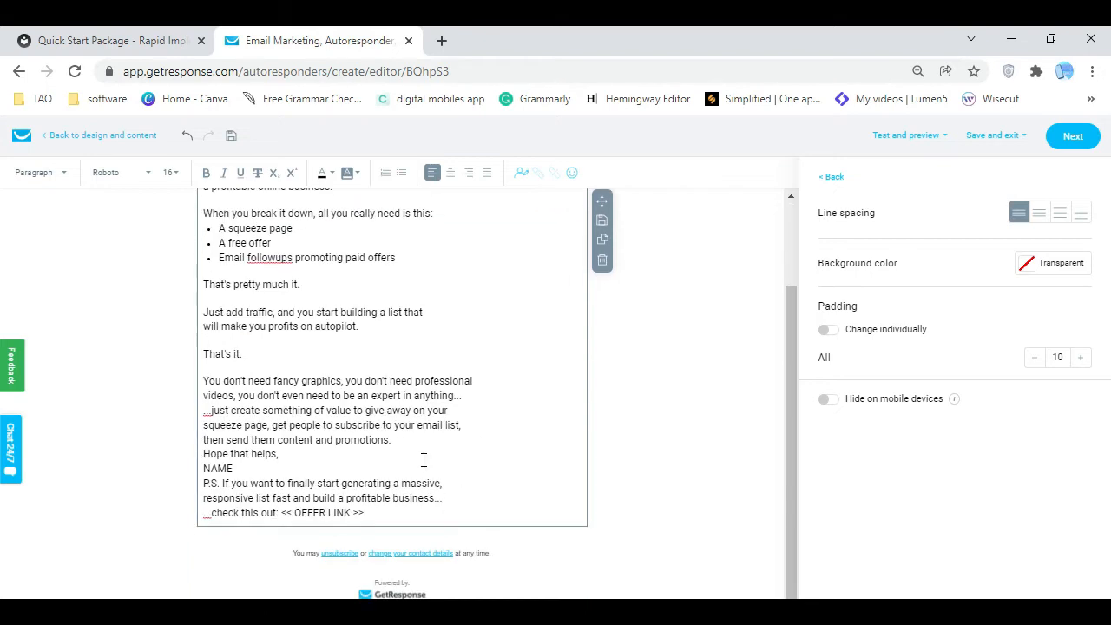
pyautogui.click(472, 398)
pyautogui.press('Return')
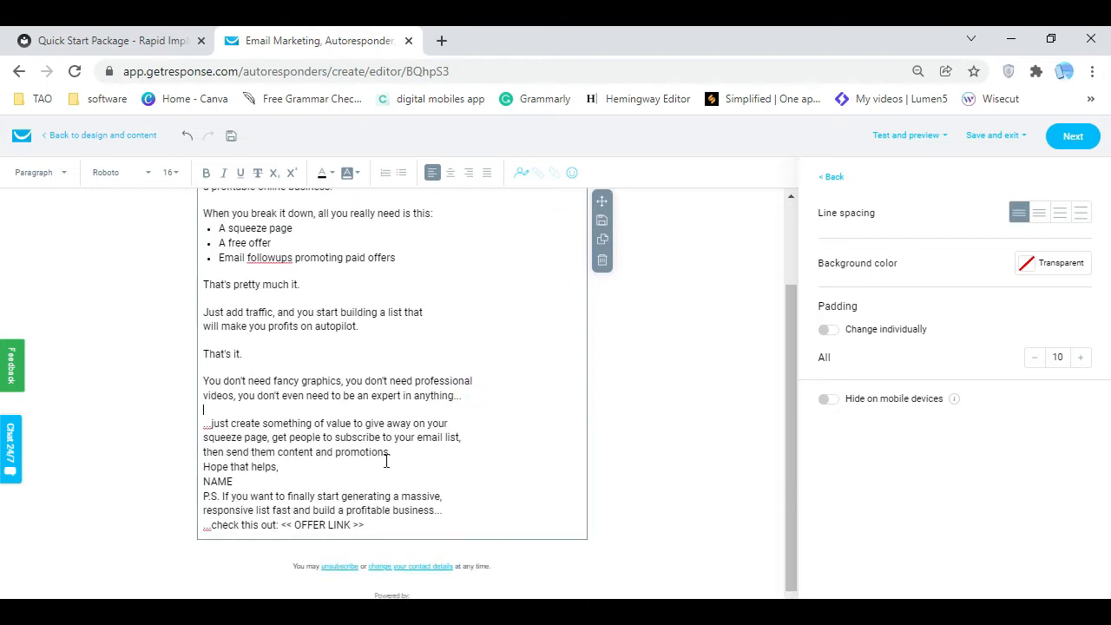
pyautogui.press('Return')
pyautogui.click(280, 479)
pyautogui.press('Return')
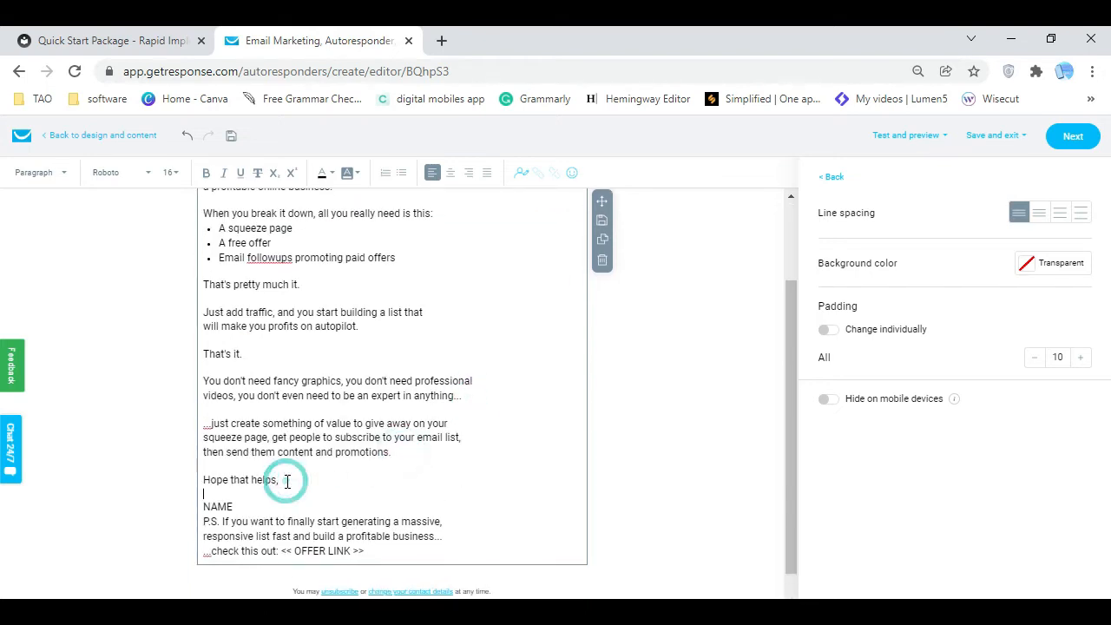
pyautogui.click(268, 506)
pyautogui.press('Return')
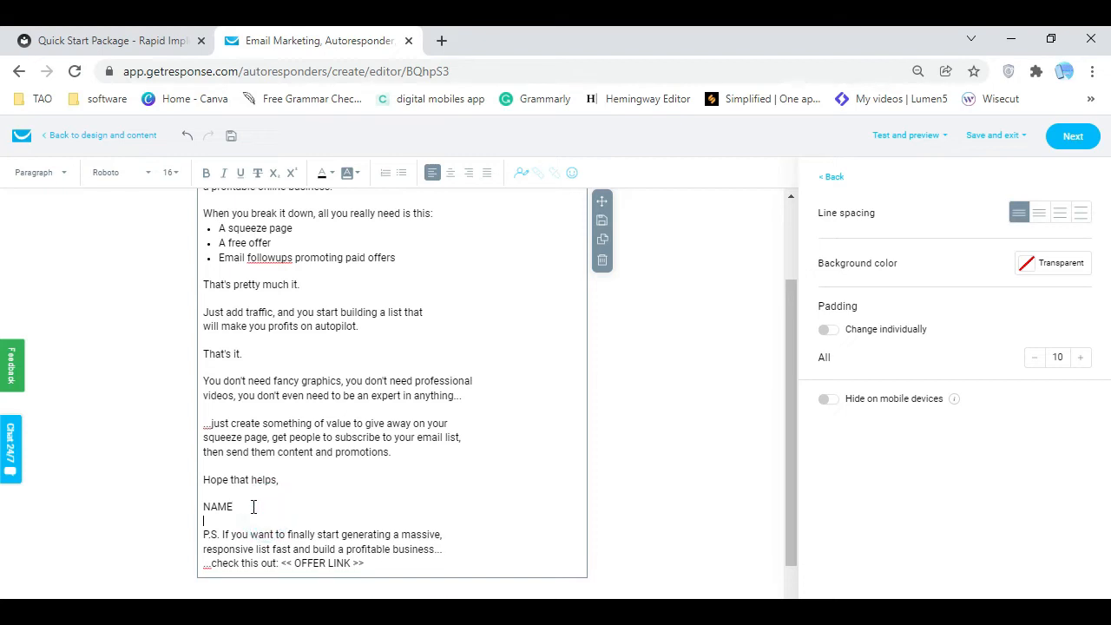
# Replace the NAME placeholder in the sign-off with the sender's name followed by "Digital Mobiles App"
pyautogui.moveTo(239, 506); pyautogui.dragTo(204, 508)
pyautogui.write('Vinz V. Digital Mobiles App')
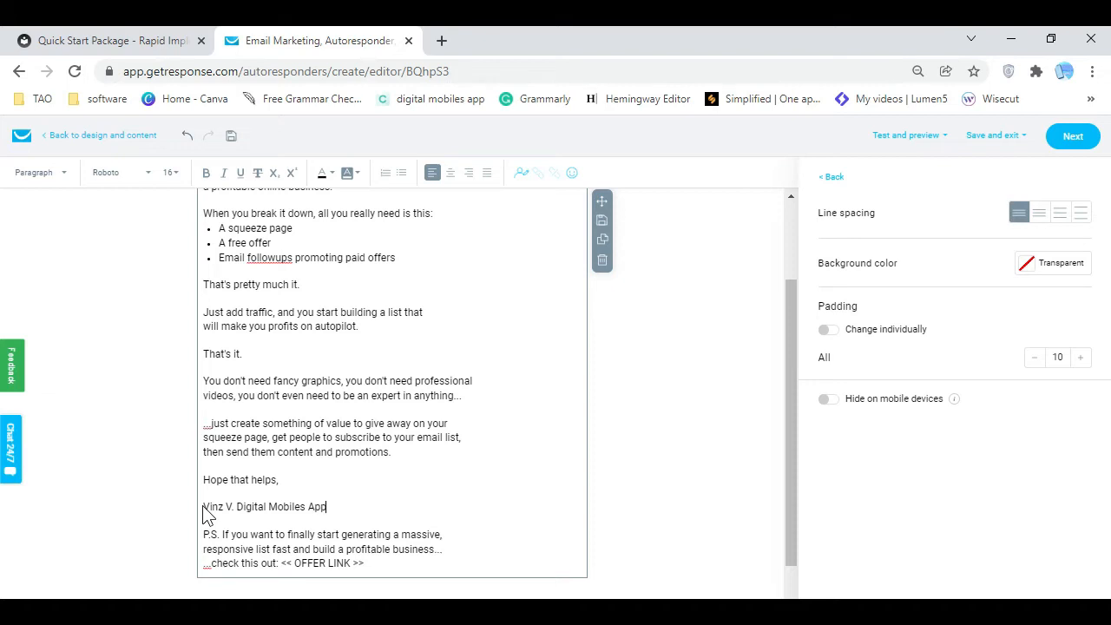
pyautogui.click(562, 490)
# Move the << OFFER LINK >> placeholder onto its own line below "...check this out:" and check the email's layout
pyautogui.click(455, 549)
pyautogui.doubleClick(278, 564)
pyautogui.click(283, 564)
pyautogui.click(285, 565)
pyautogui.click(279, 564)
pyautogui.press('Return')
pyautogui.click(660, 460)
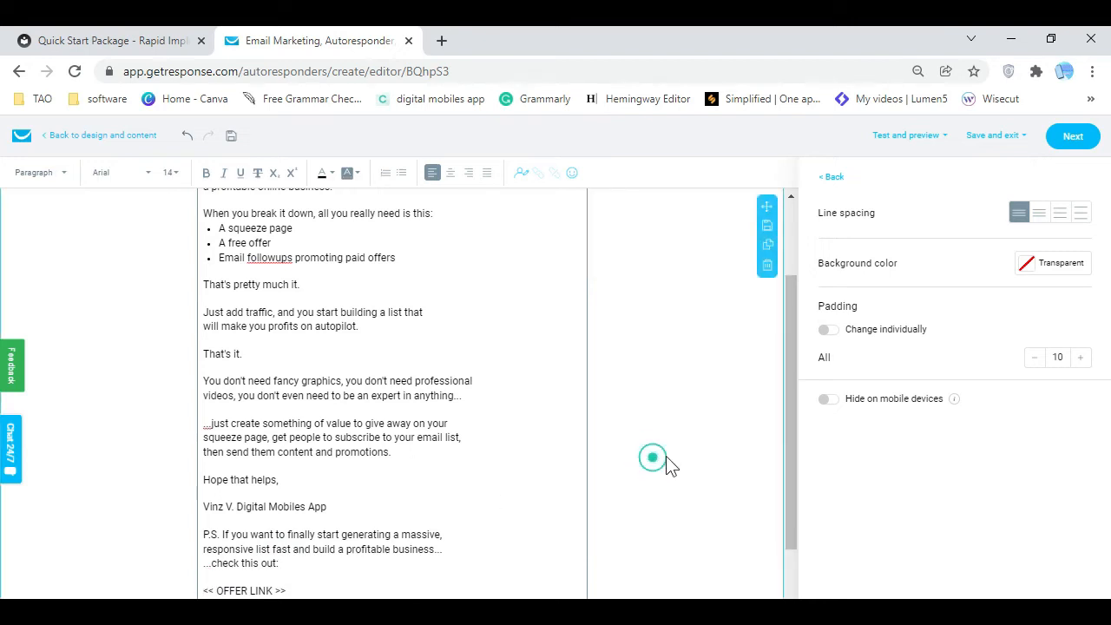
pyautogui.scroll(-1, 666, 464)
pyautogui.scroll(2, 667, 465)
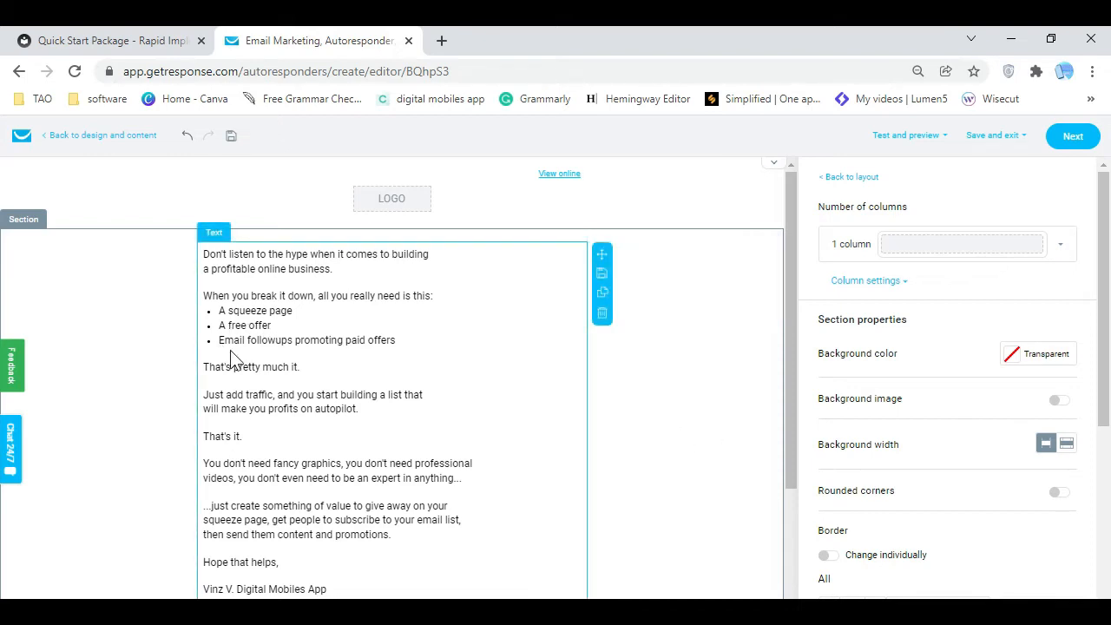
pyautogui.click(697, 377)
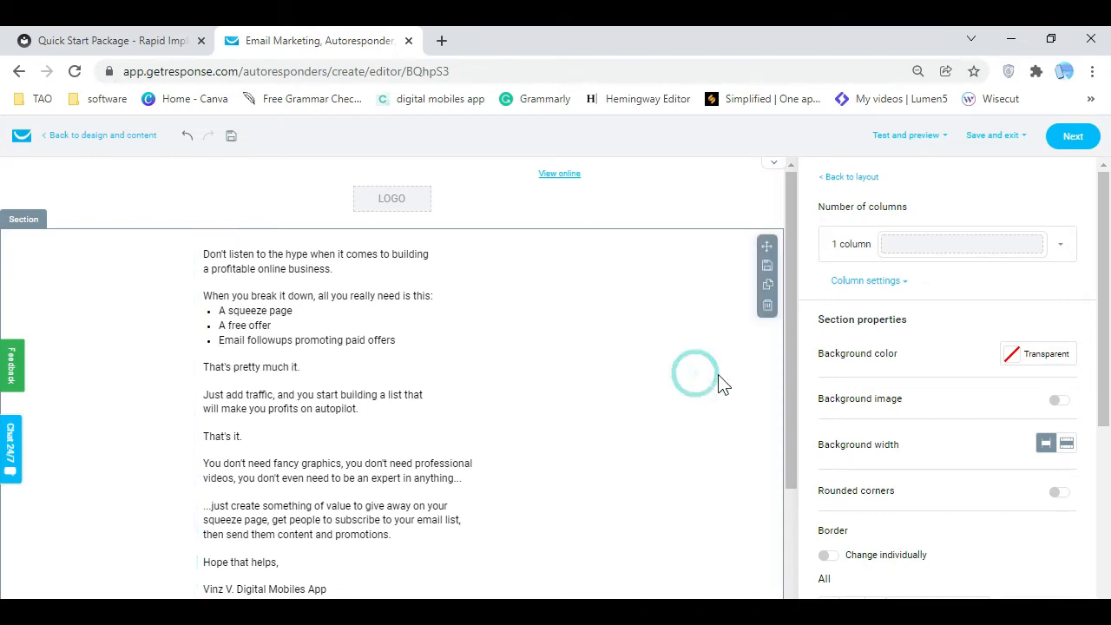
# Insert the Digital Mobile Apps image apple-touch-icon.png as the logo in the email header
pyautogui.click(490, 209)
pyautogui.scroll(-3, 964, 469)
pyautogui.click(836, 446)
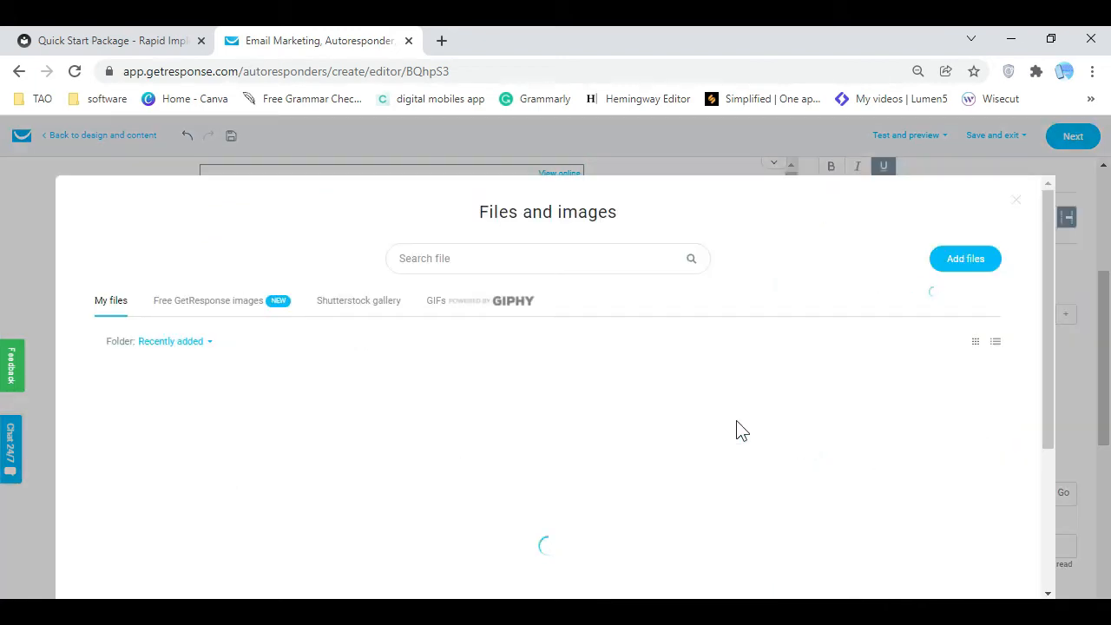
pyautogui.click(184, 443)
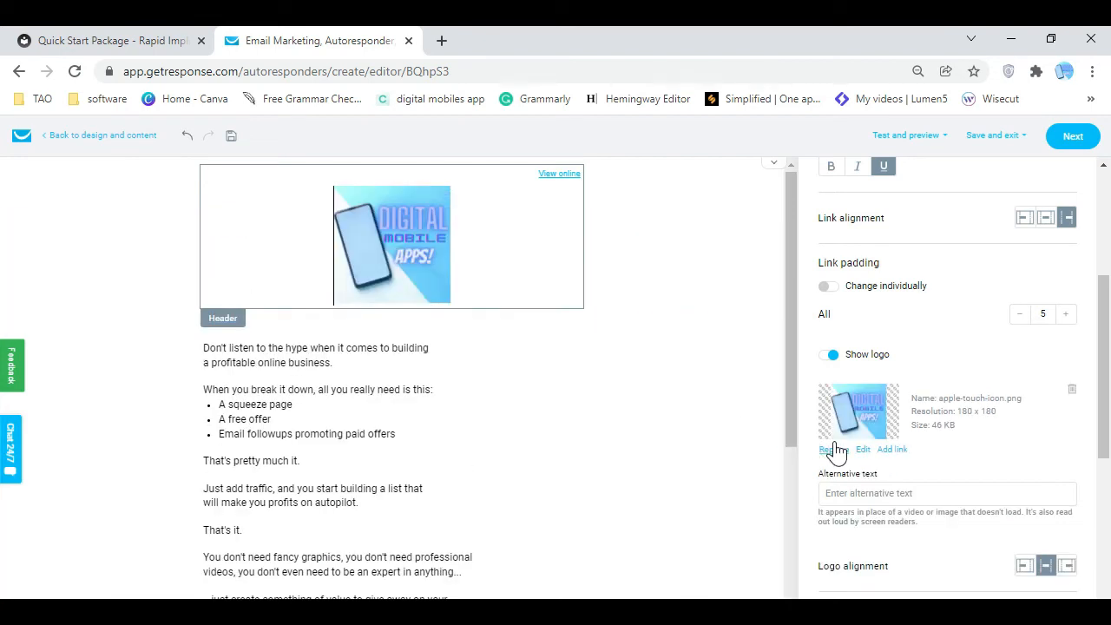
# Align the header logo to the left and resize it to 110 x 110
pyautogui.scroll(-4, 1042, 466)
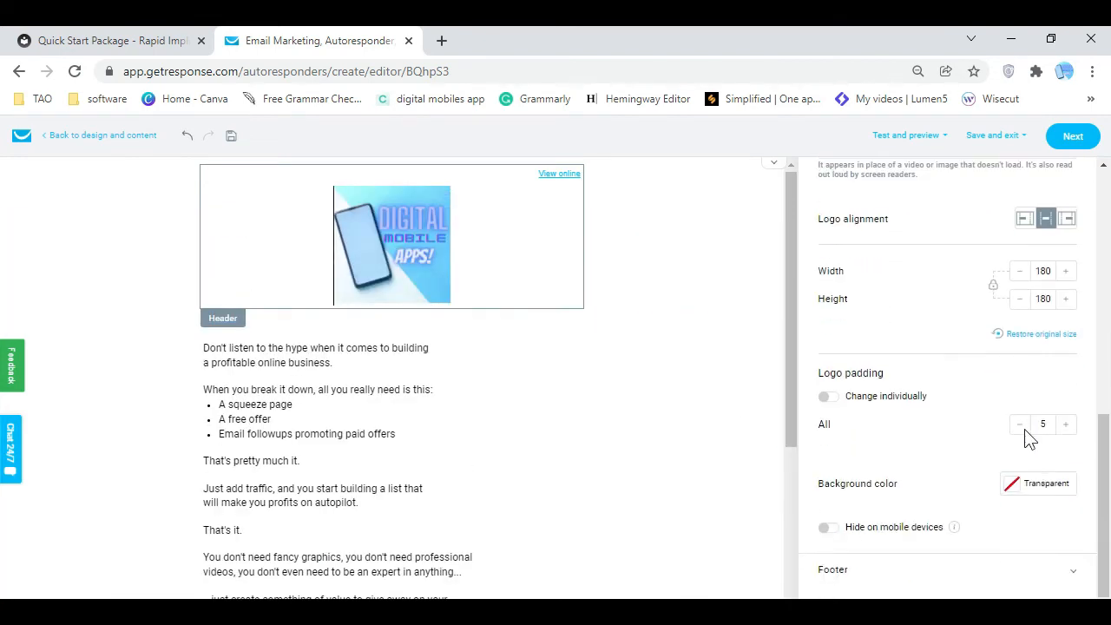
pyautogui.click(1026, 219)
pyautogui.click(1021, 271)
pyautogui.click(1021, 271)
pyautogui.click(1021, 271)
pyautogui.click(1022, 271)
pyautogui.click(1022, 271)
pyautogui.click(1022, 271)
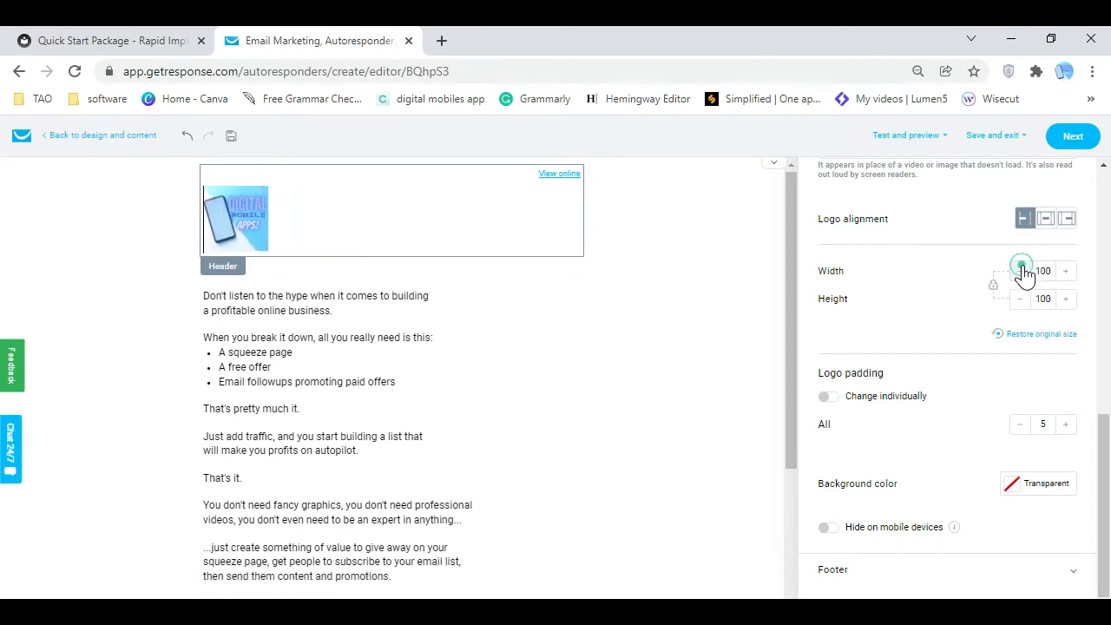
pyautogui.click(1065, 271)
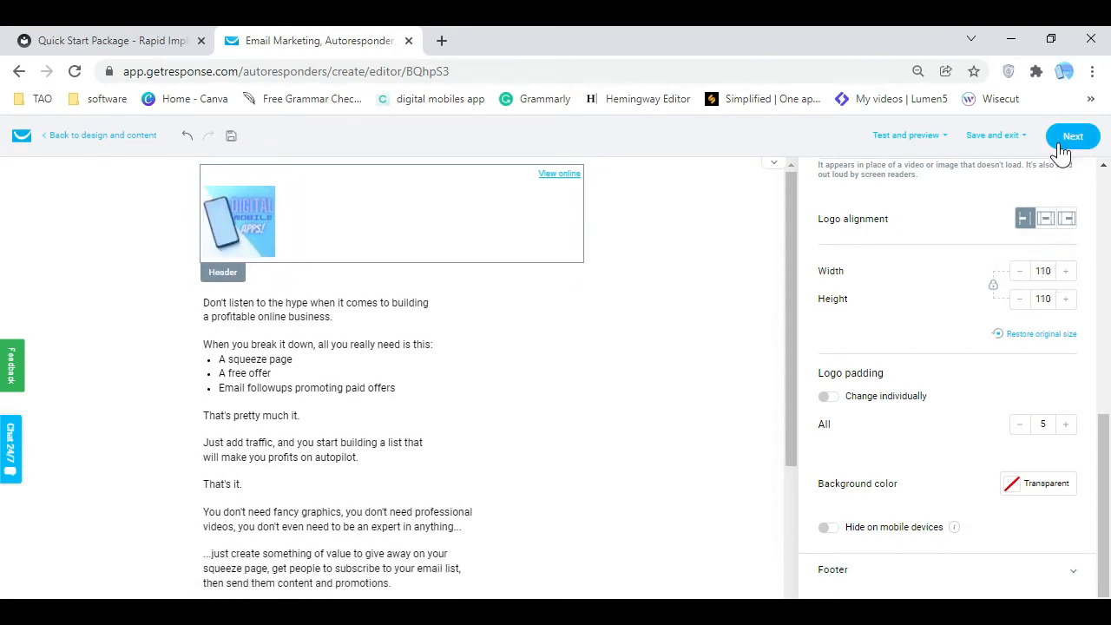
# Save the Follow-Up Email 8 message as a draft and exit the editor
pyautogui.click(997, 135)
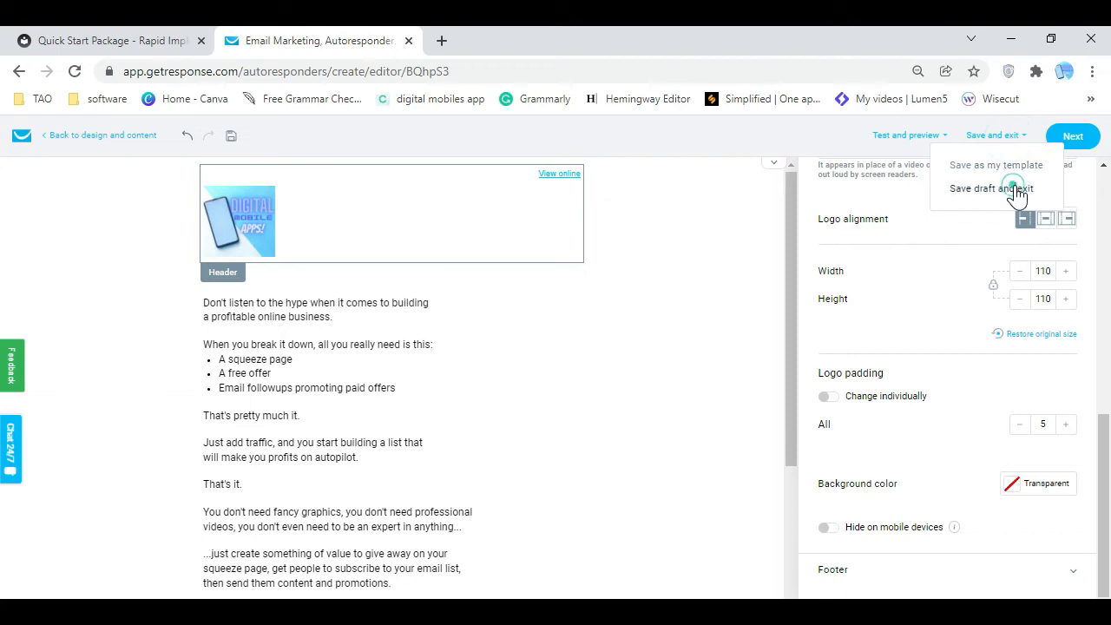
pyautogui.click(1019, 189)
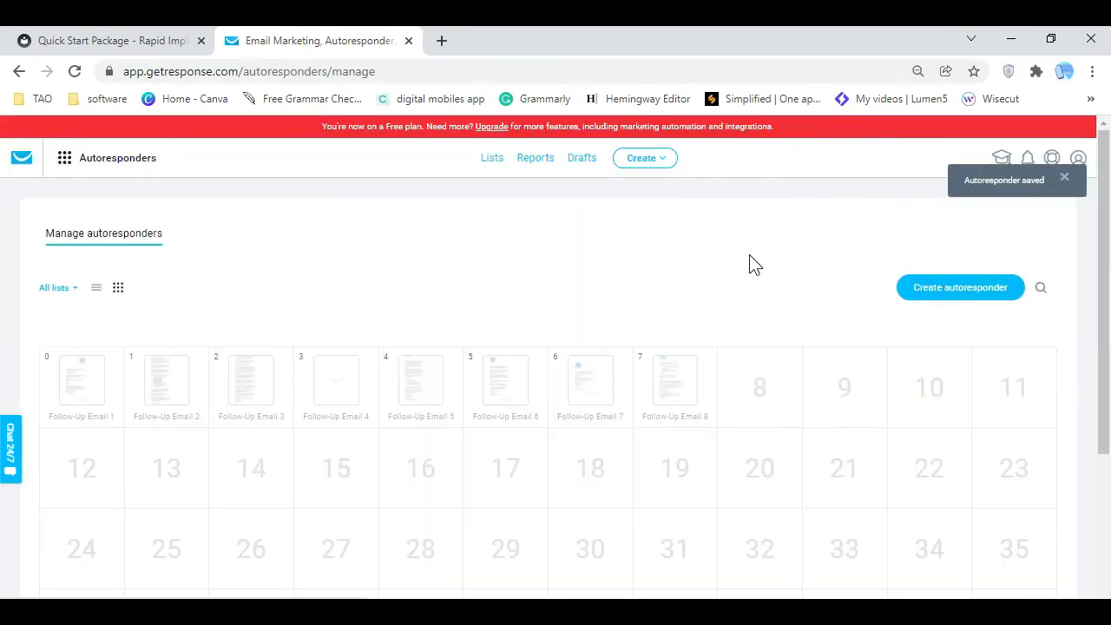
pyautogui.click(134, 48)
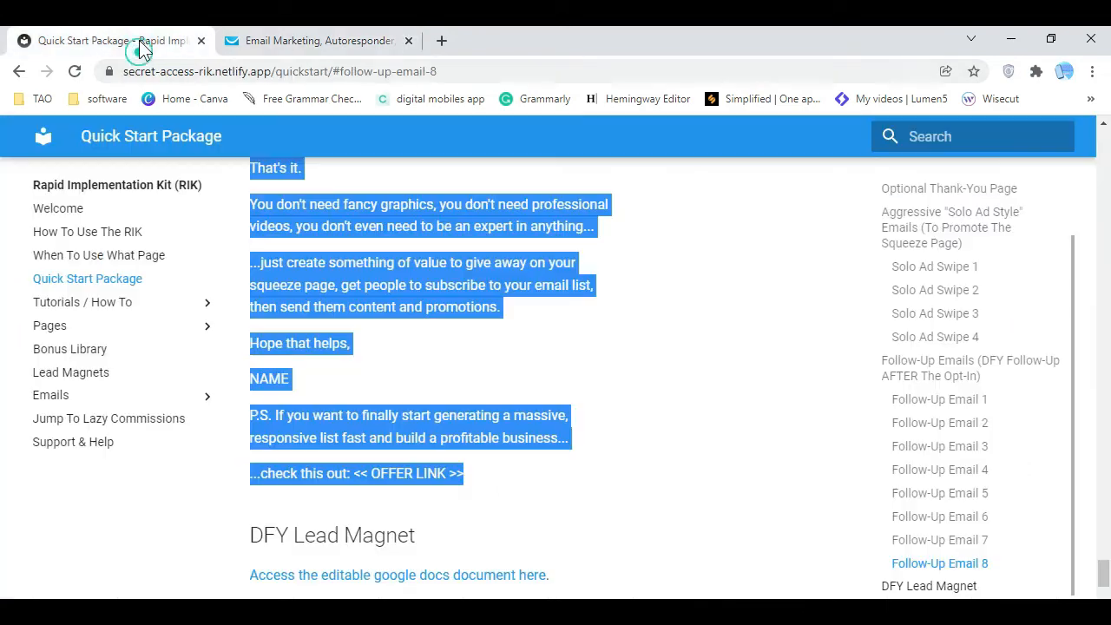
pyautogui.click(635, 304)
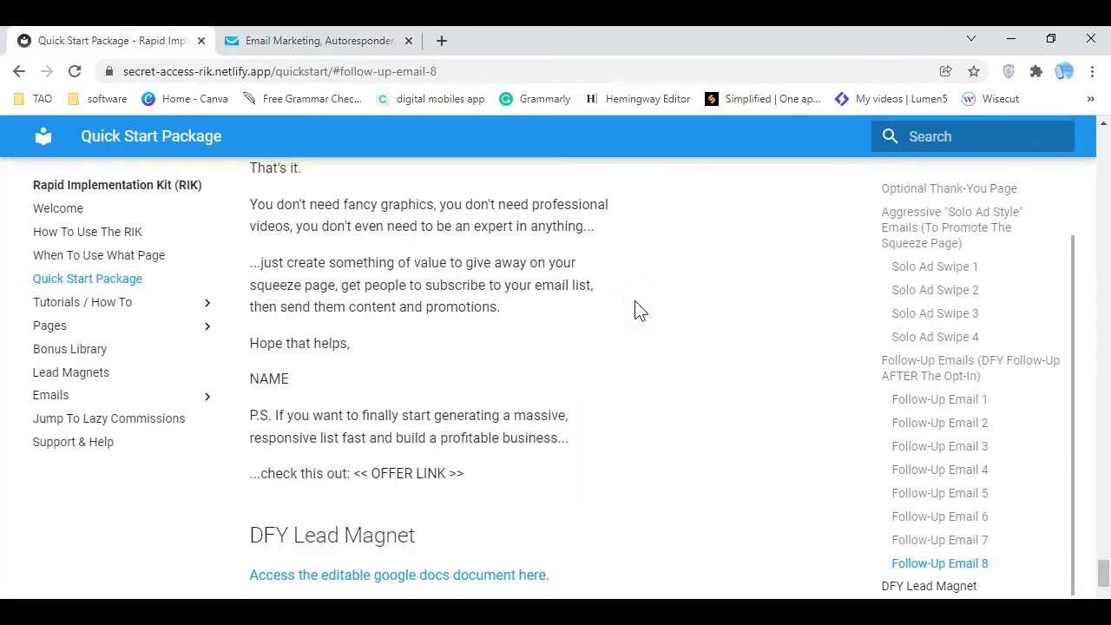
pyautogui.click(323, 44)
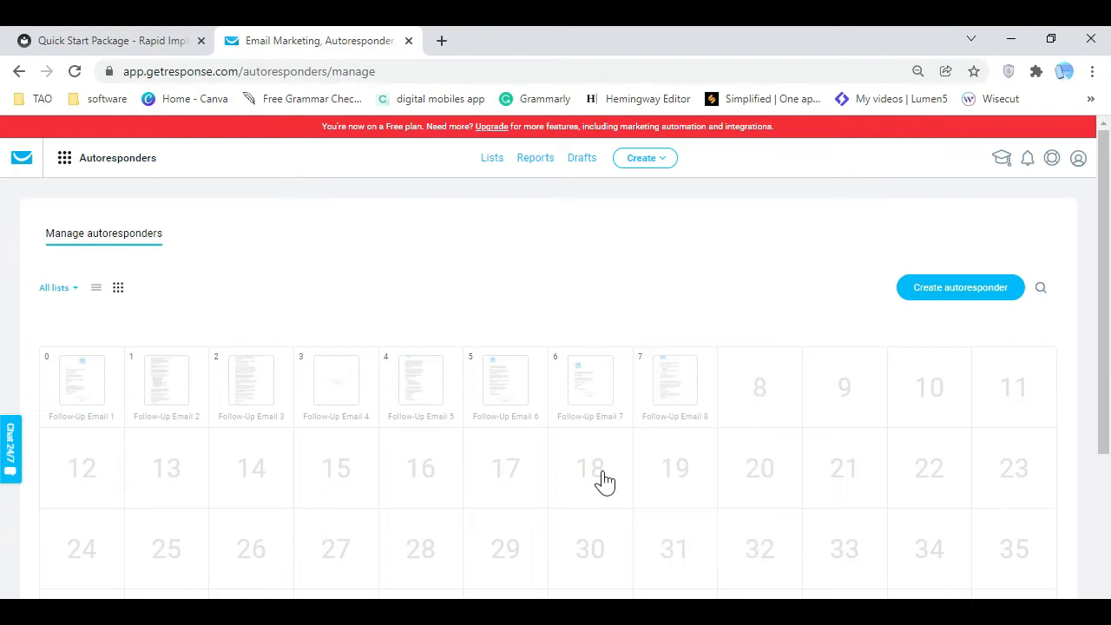
pyautogui.click(64, 158)
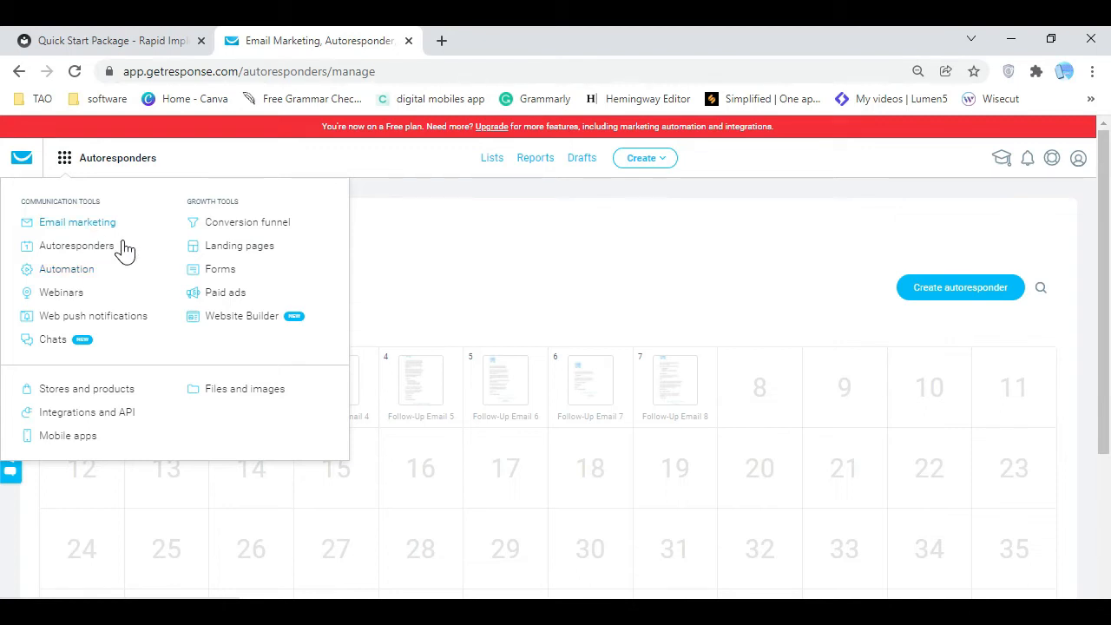
pyautogui.click(521, 263)
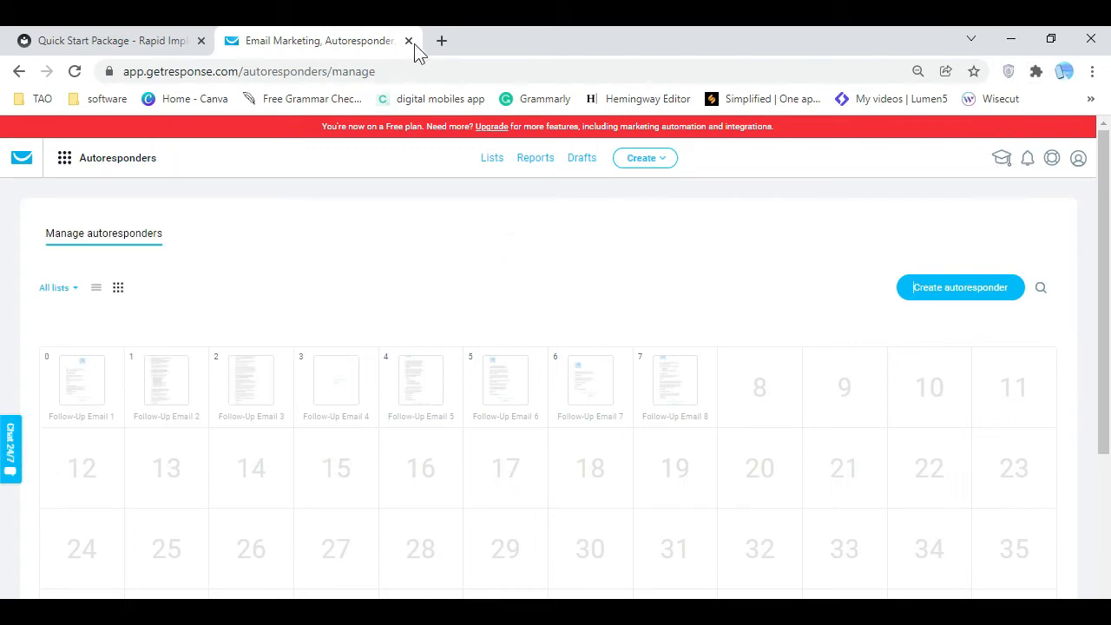
pyautogui.click(754, 238)
# Open the Lead Magnet Follow-Up page in the Rapid Implementation Kit and look through Follow-Up Emails 1 to 5
pyautogui.click(166, 41)
pyautogui.scroll(-3, 955, 373)
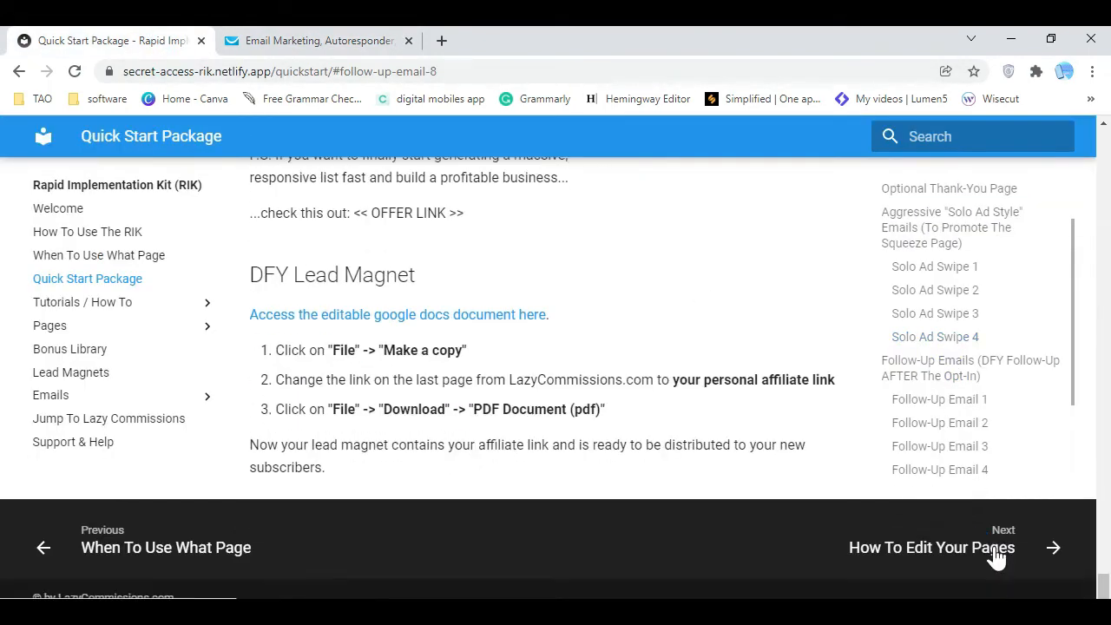
pyautogui.scroll(1, 1062, 412)
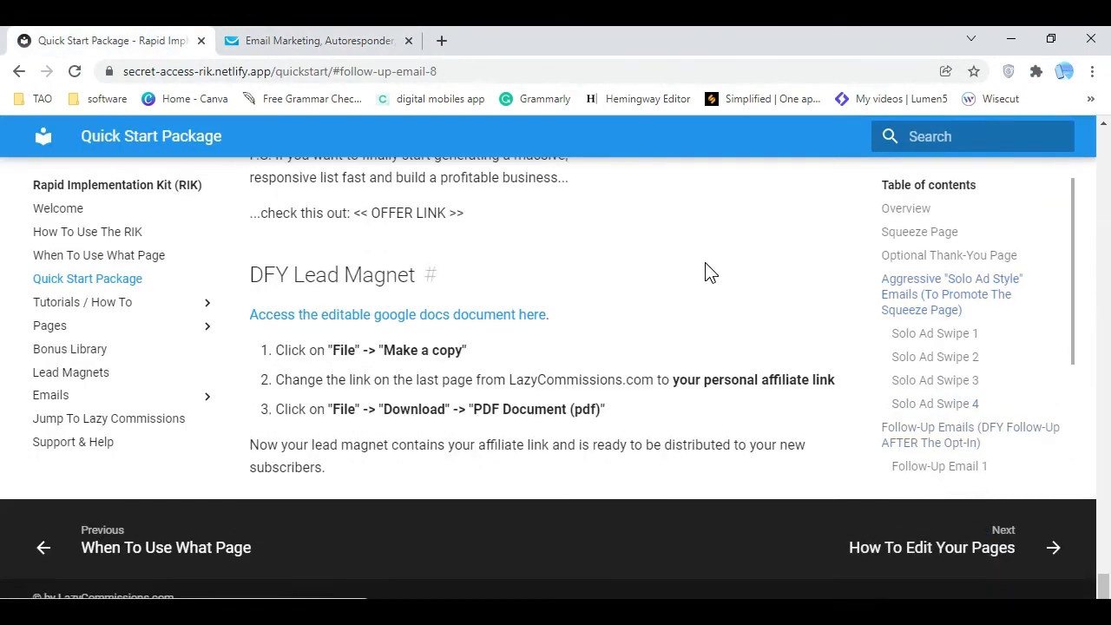
pyautogui.scroll(4, 709, 271)
pyautogui.scroll(-2, 764, 322)
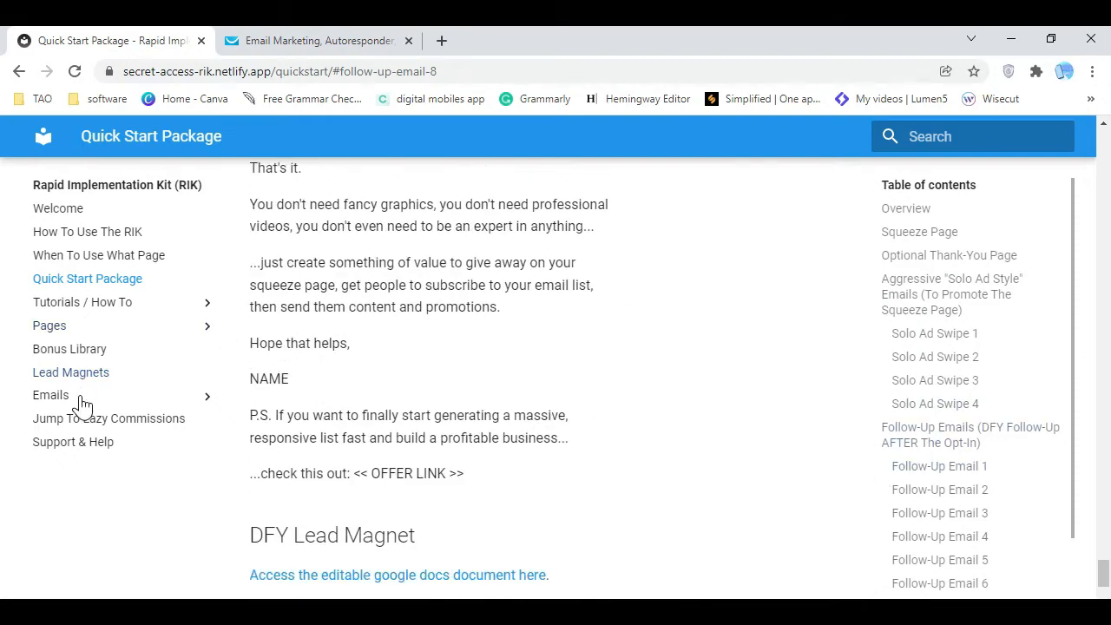
pyautogui.click(200, 400)
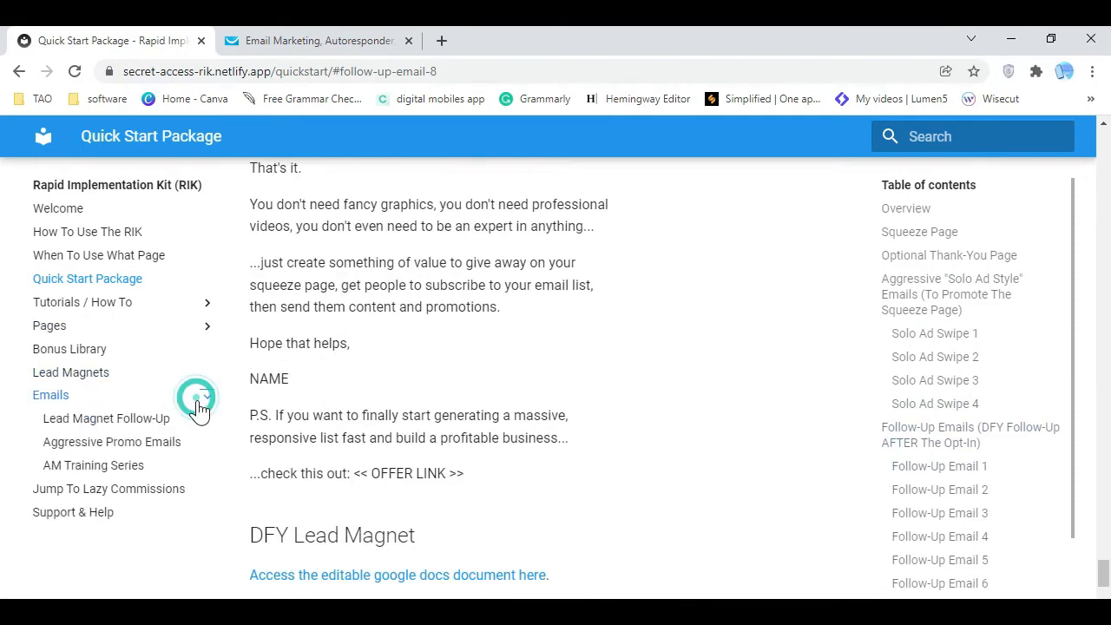
pyautogui.click(152, 424)
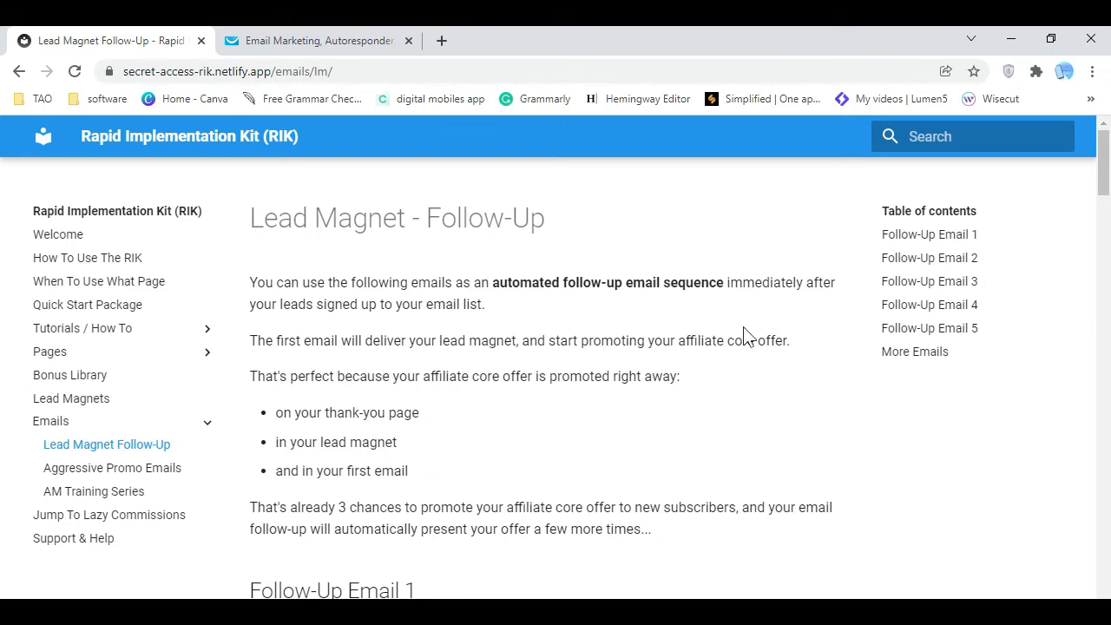
pyautogui.scroll(-2, 633, 414)
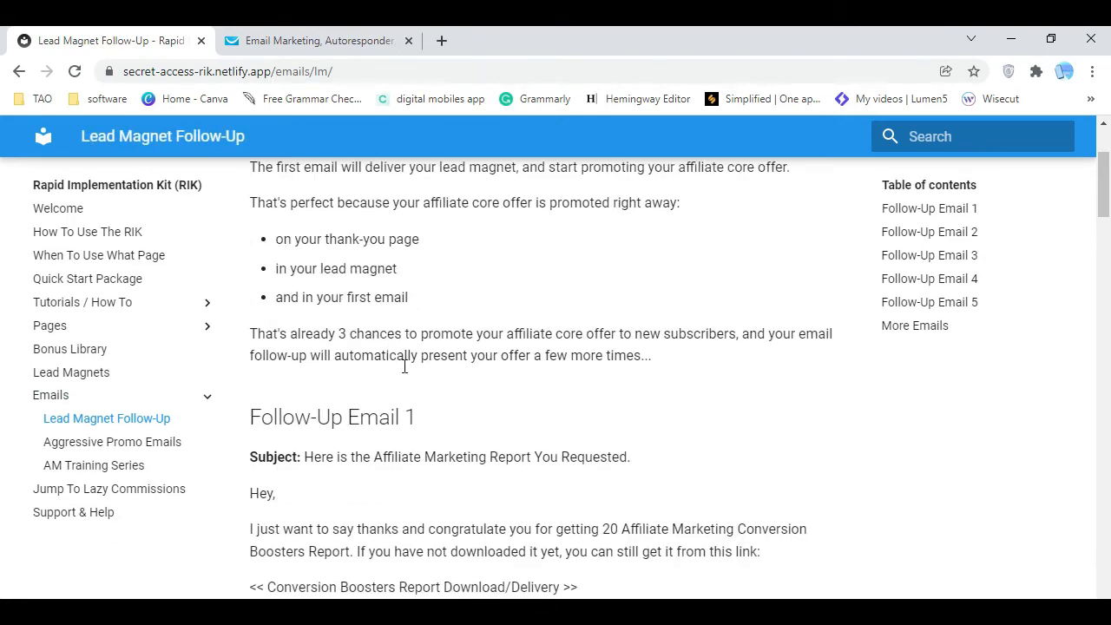
pyautogui.scroll(-1, 451, 436)
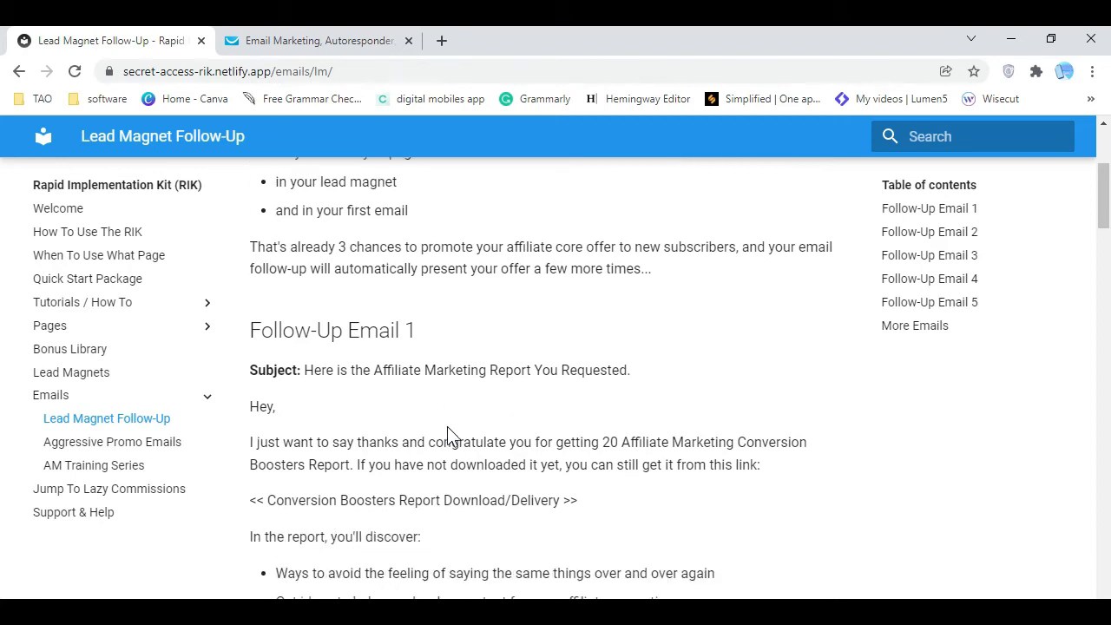
pyautogui.scroll(-2, 451, 436)
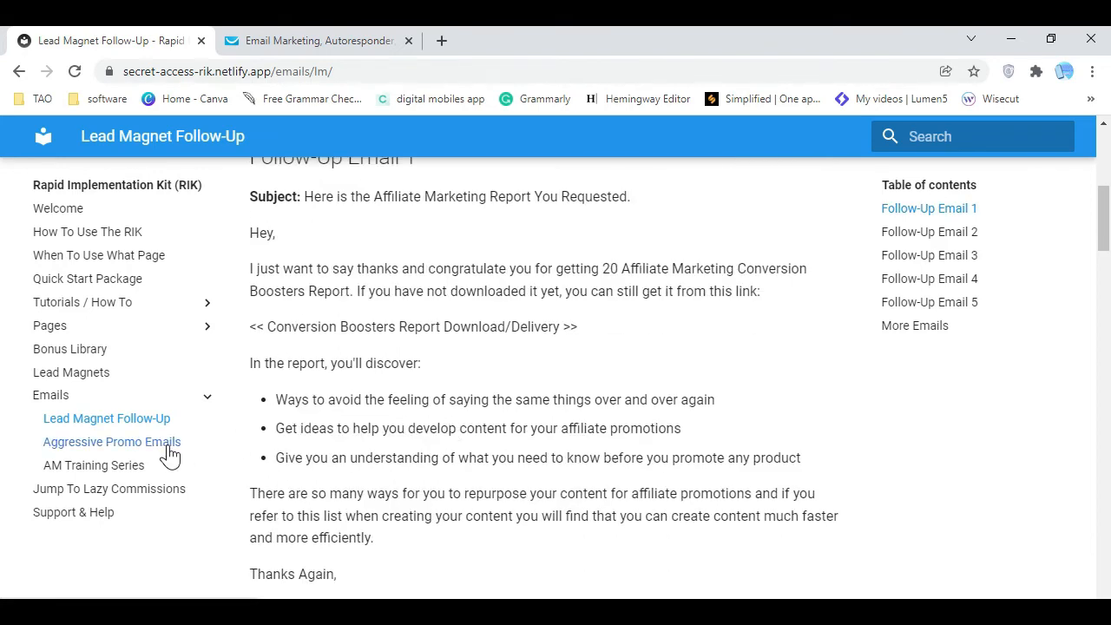
pyautogui.scroll(-7, 376, 513)
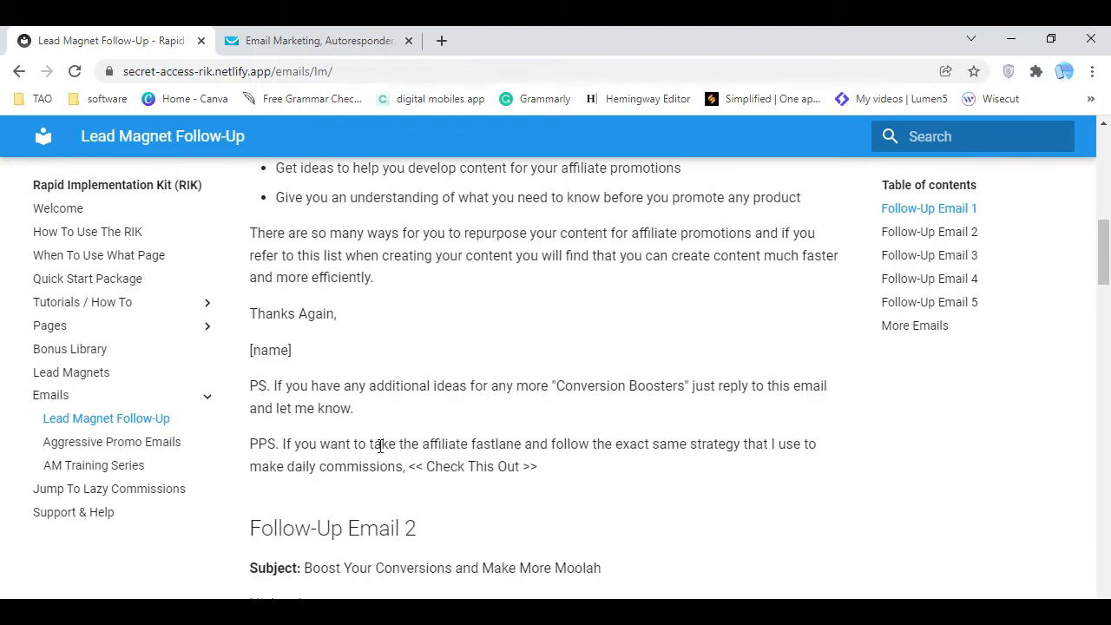
pyautogui.scroll(-16, 379, 451)
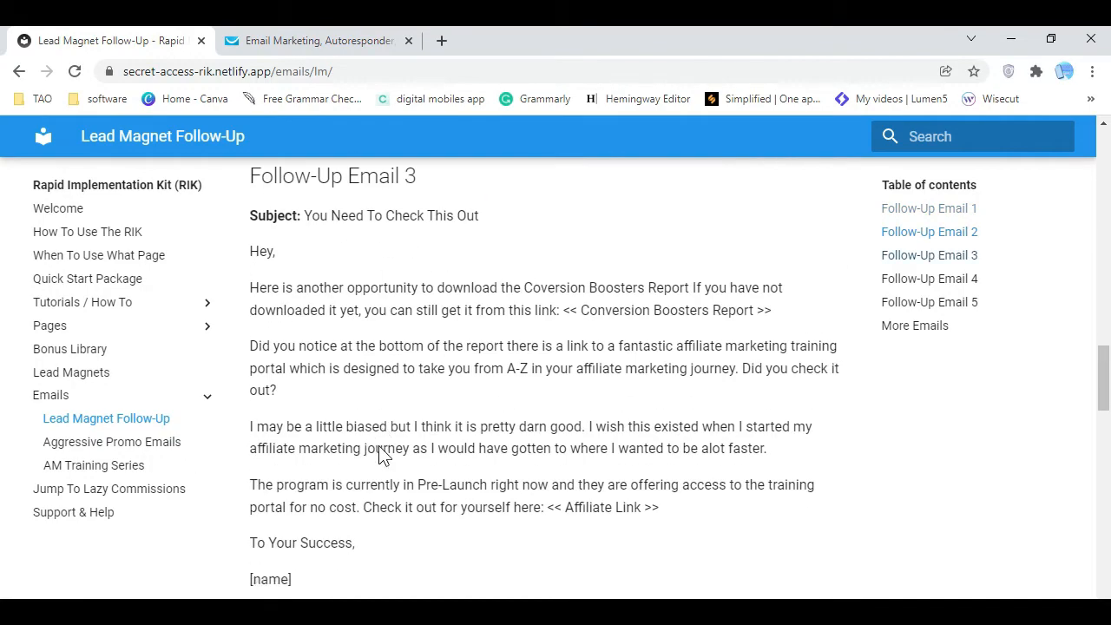
pyautogui.scroll(-10, 378, 455)
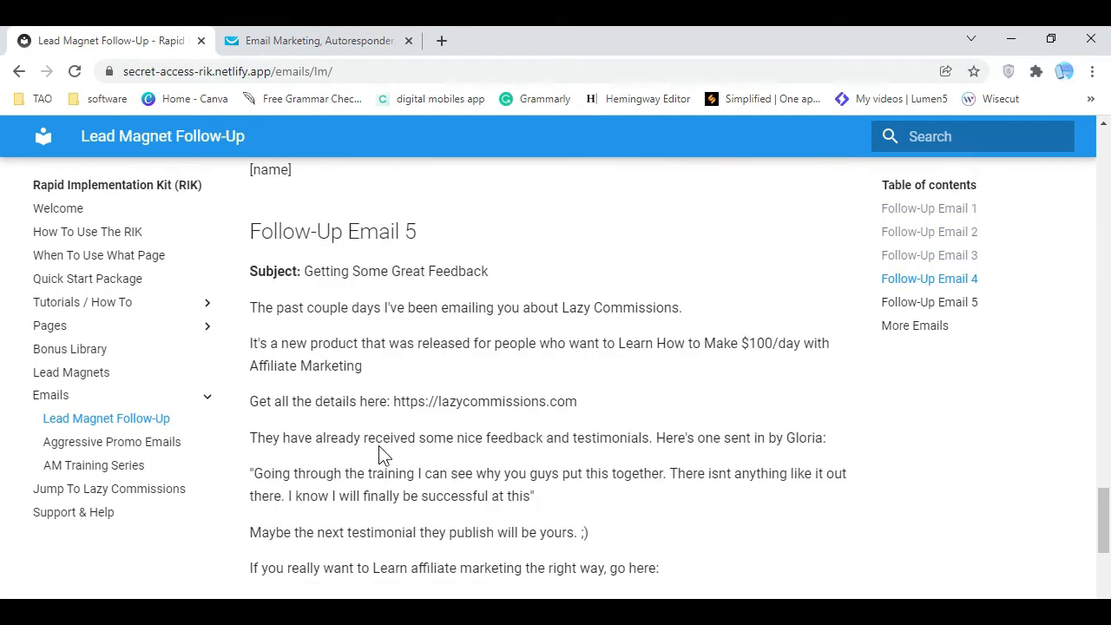
# Look through the More Emails section, the Aggressive Promo Emails page and the AM Training Series page of the Rapid Implementation Kit
pyautogui.click(930, 331)
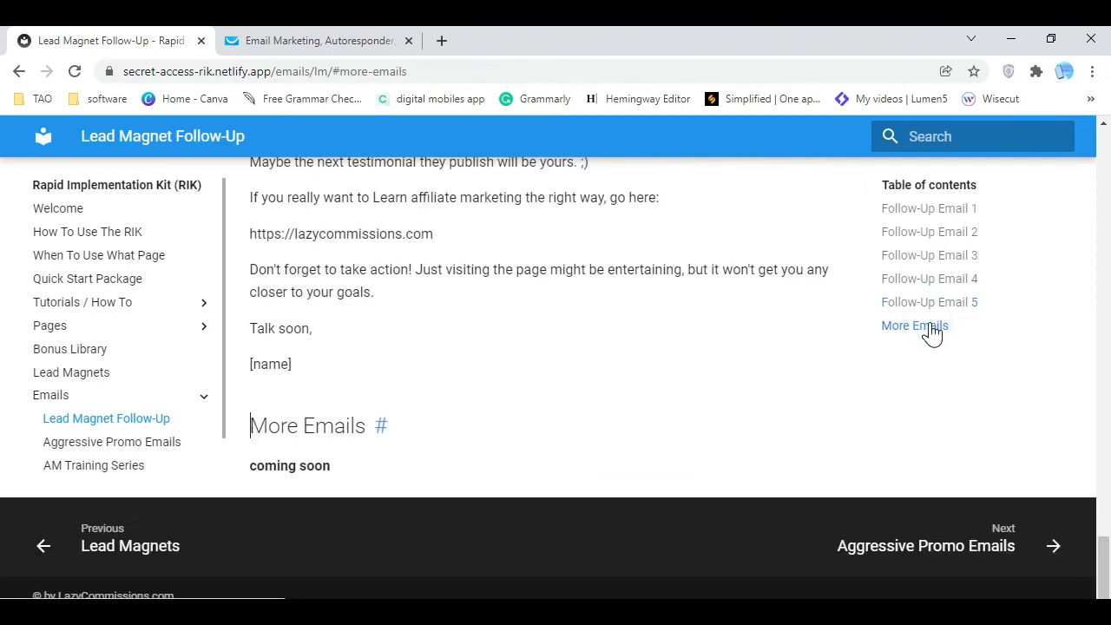
pyautogui.scroll(3, 674, 354)
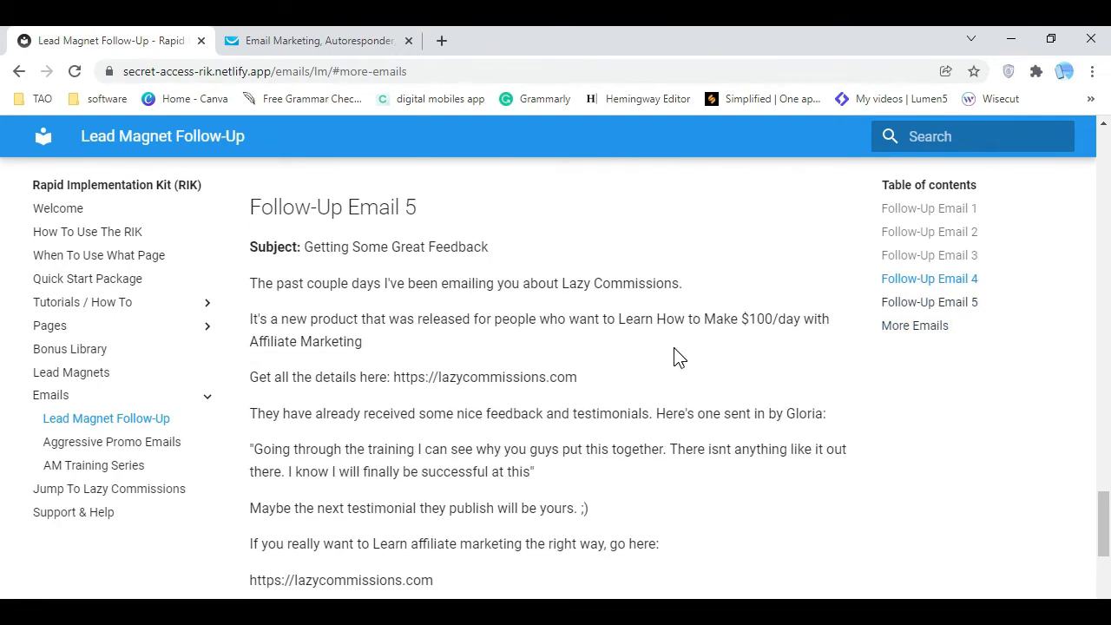
pyautogui.scroll(4, 674, 356)
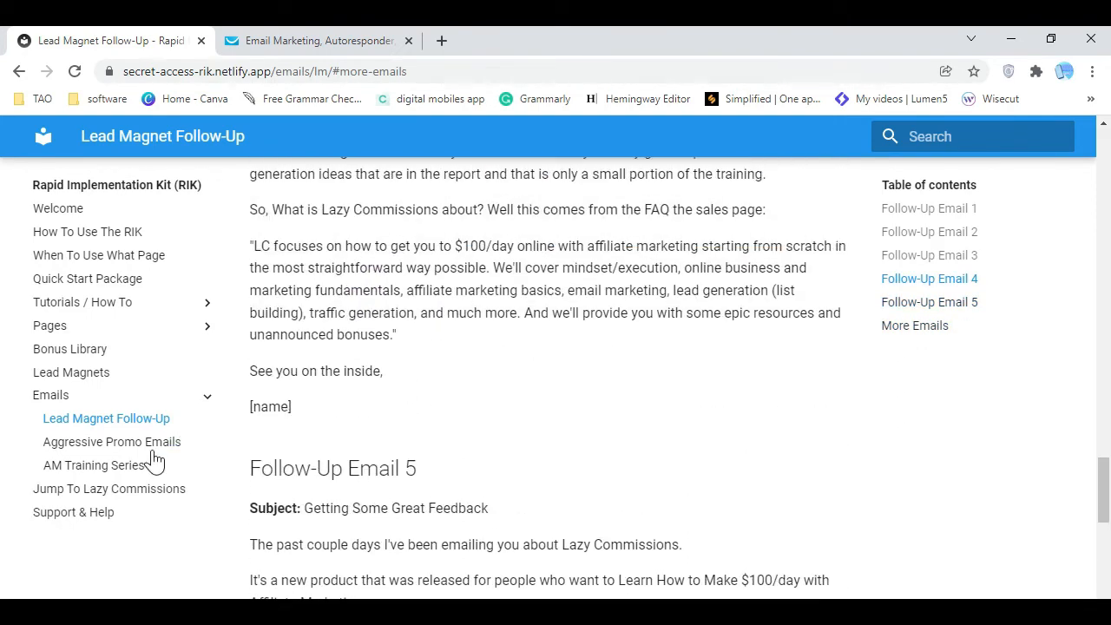
pyautogui.click(154, 453)
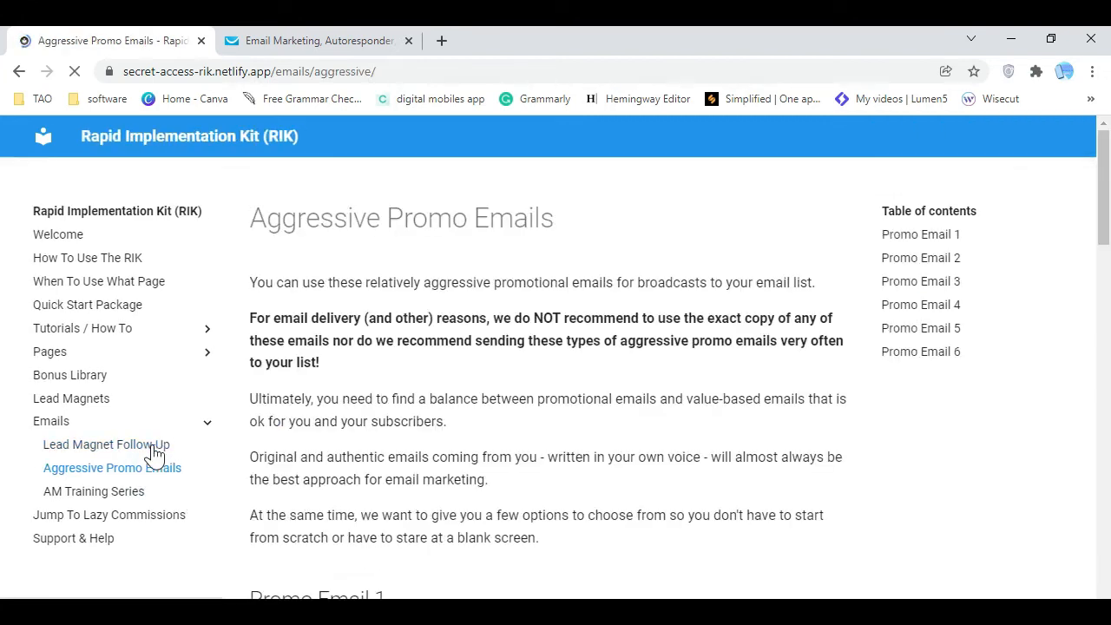
pyautogui.scroll(-1, 495, 365)
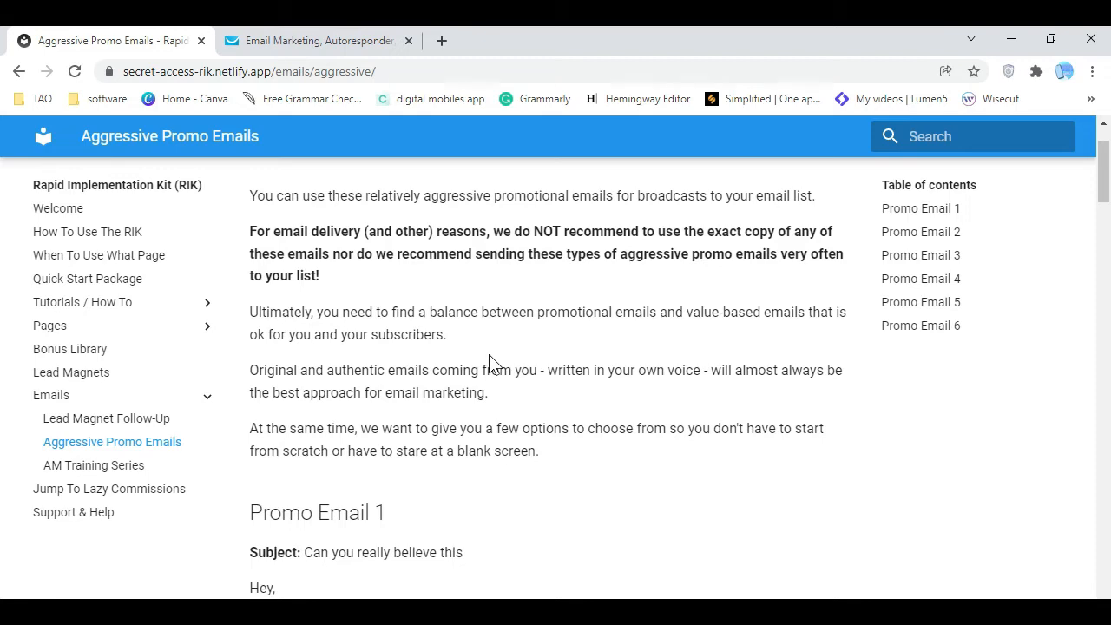
pyautogui.scroll(-3, 491, 363)
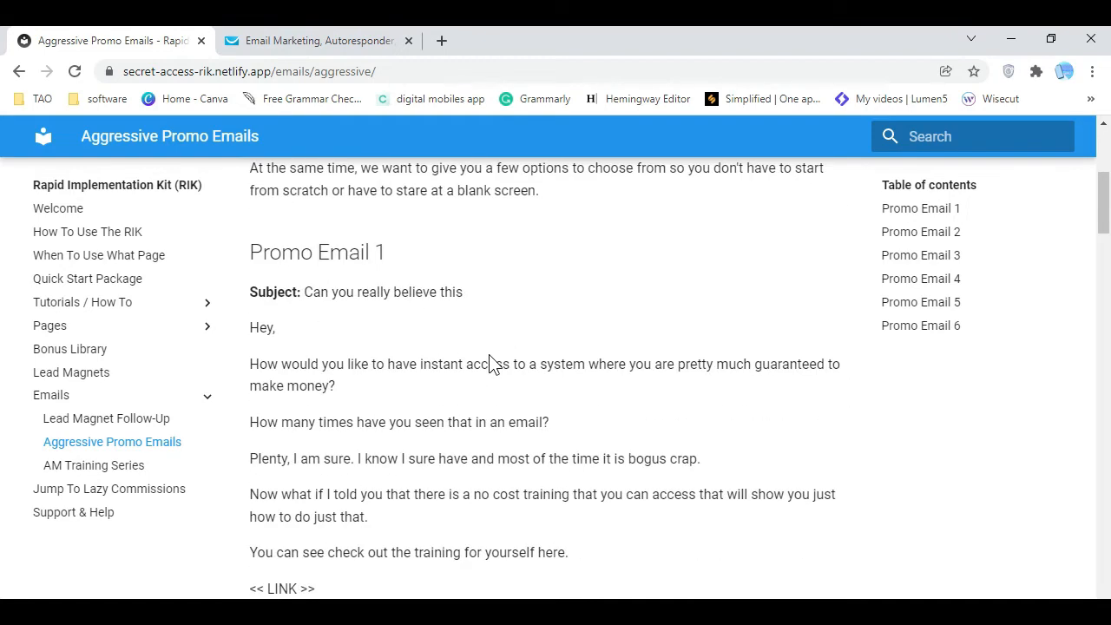
pyautogui.scroll(-6, 491, 363)
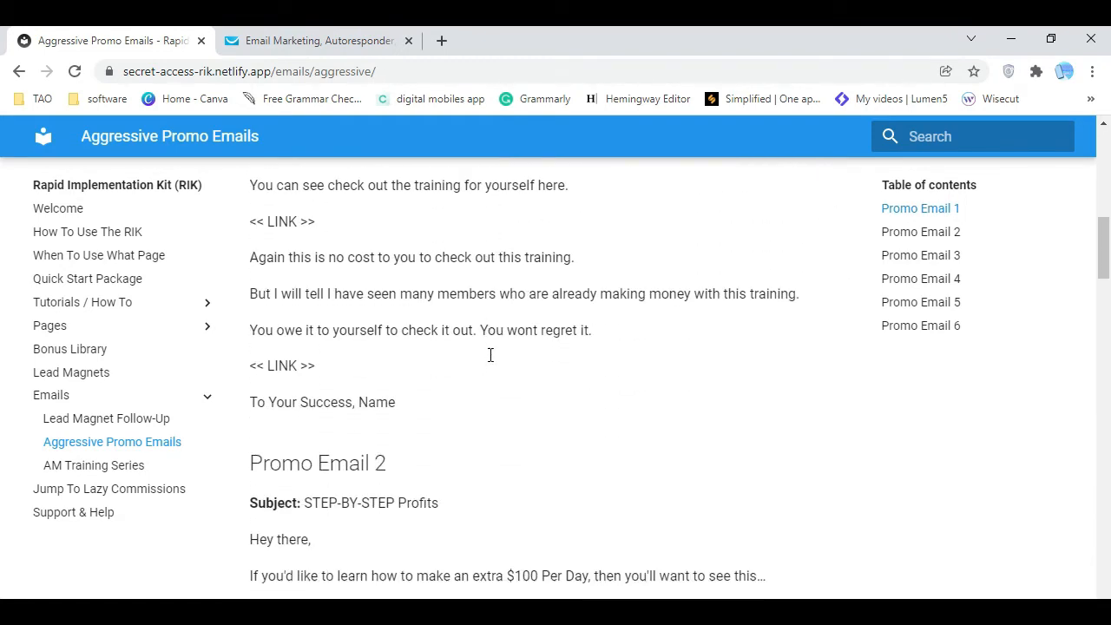
pyautogui.click(88, 465)
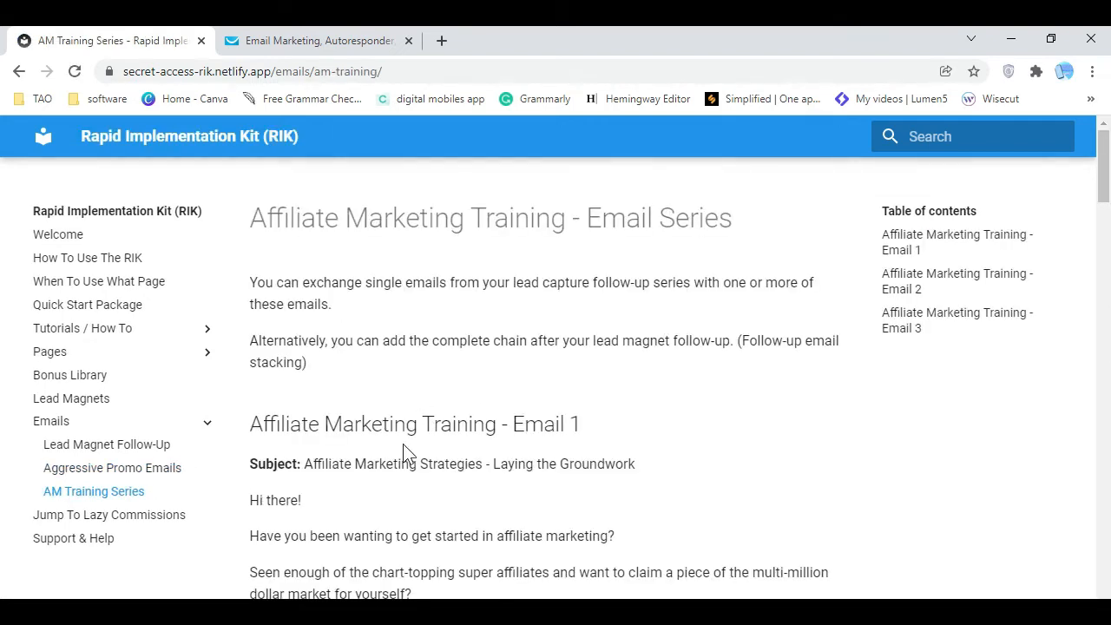
pyautogui.scroll(-2, 405, 447)
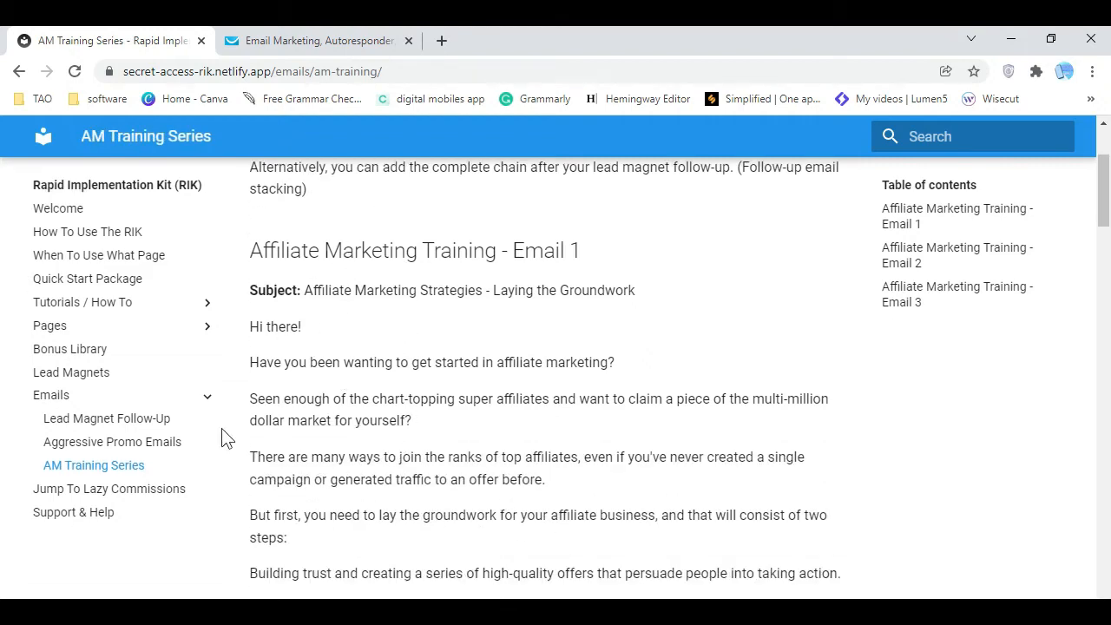
# Return to the Lead Magnet Follow-Up page, bring Follow-Up Email 1 into view, and create a new autoresponder in GetResponse
pyautogui.click(156, 440)
pyautogui.click(143, 445)
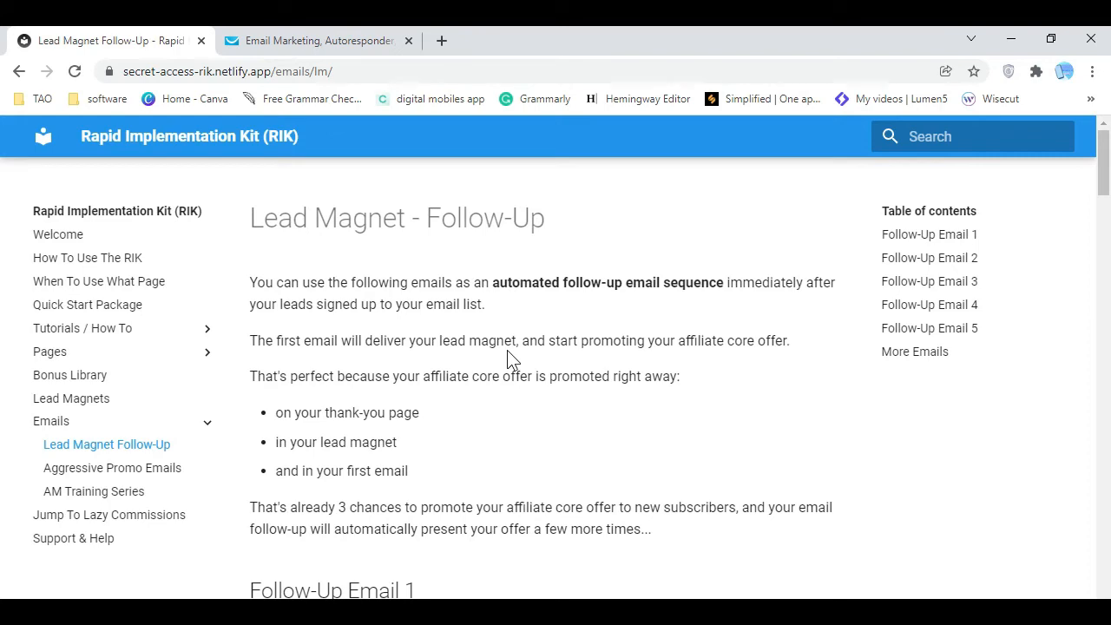
pyautogui.scroll(-3, 509, 356)
pyautogui.click(335, 34)
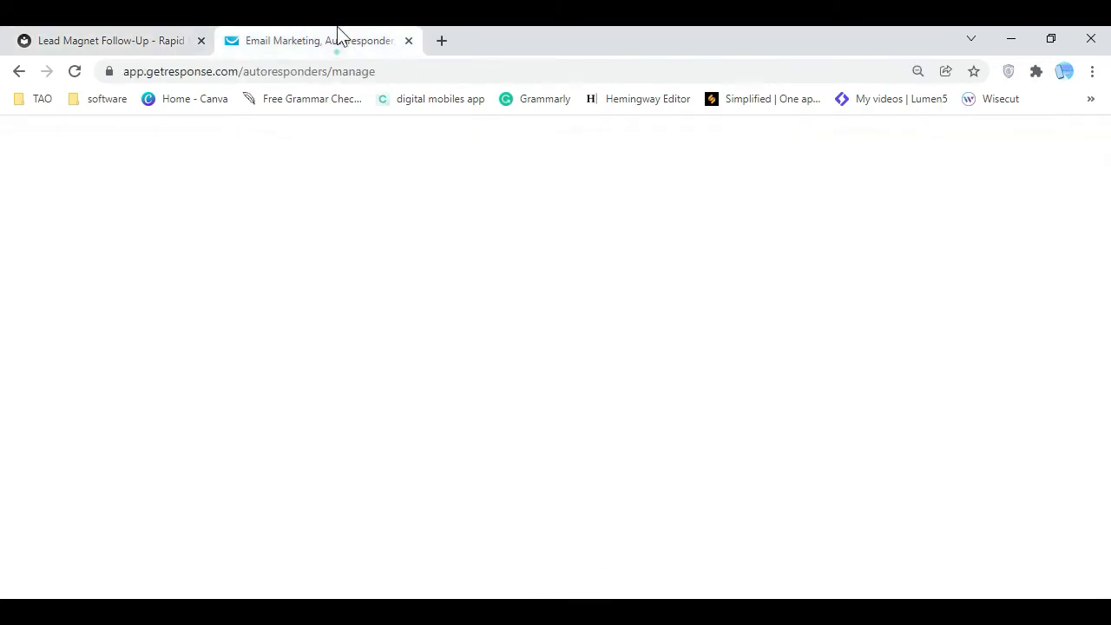
pyautogui.click(947, 288)
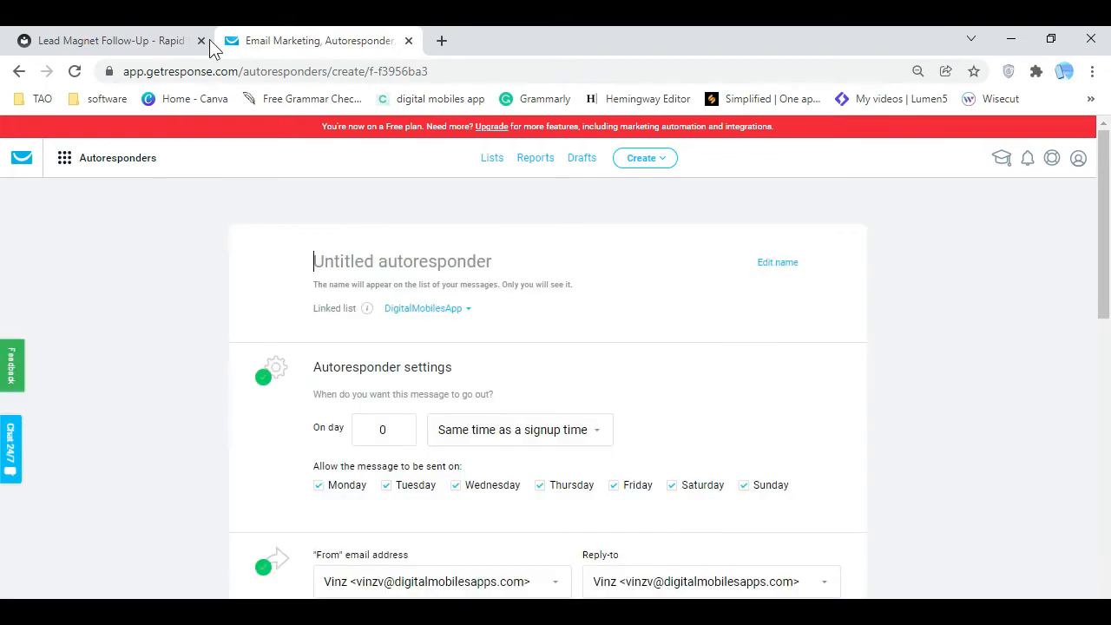
# Copy the Follow-Up Email 1 heading from the Lead Magnet Follow-Up page of the Rapid Implementation Kit
pyautogui.click(169, 40)
pyautogui.moveTo(434, 338); pyautogui.dragTo(485, 331)
pyautogui.click(255, 330)
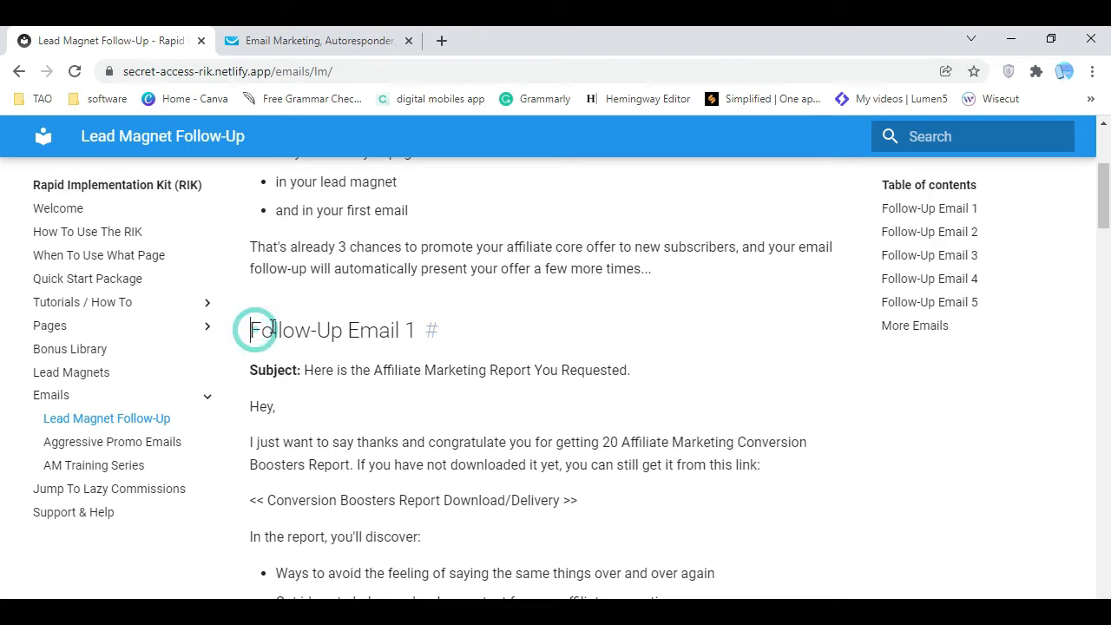
pyautogui.tripleClick(413, 330)
pyautogui.rightClick(300, 336)
pyautogui.click(327, 343)
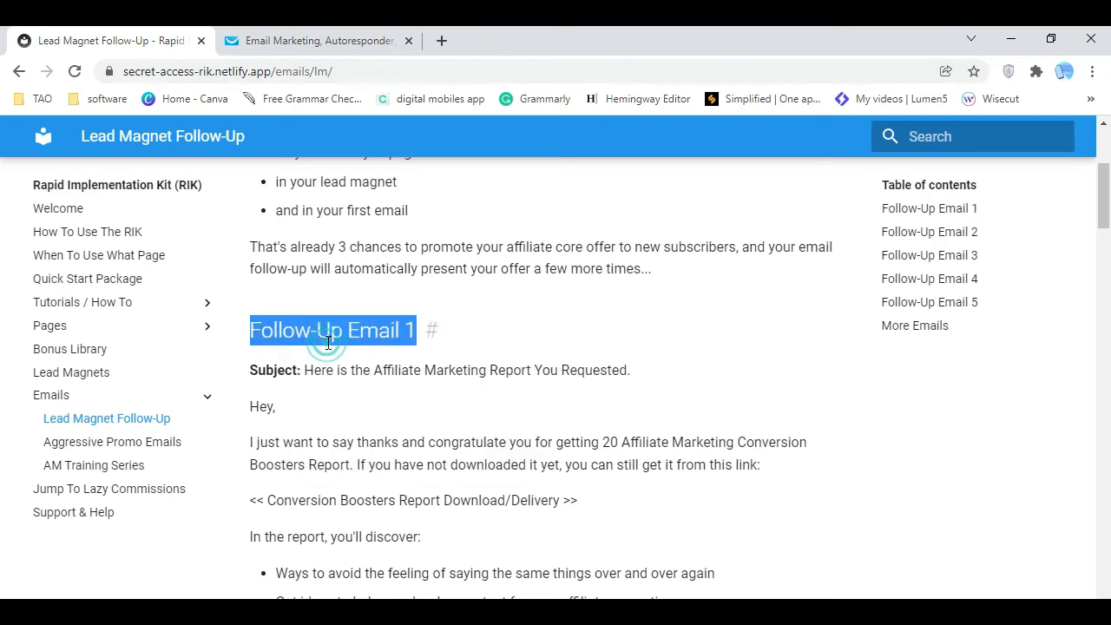
# Paste the heading as the new GetResponse autoresponder's name and prefix it so it reads "Lead Magnet Follow-Up Email 1"
pyautogui.click(318, 41)
pyautogui.tripleClick(423, 272)
pyautogui.press('BackSpace')
pyautogui.rightClick(346, 264)
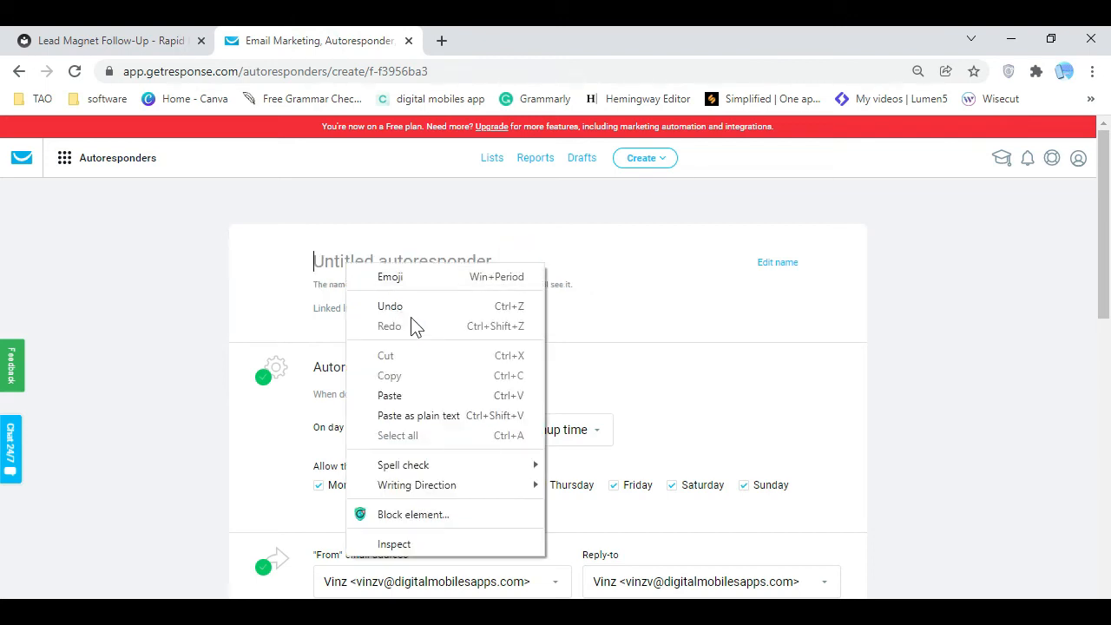
pyautogui.click(419, 398)
pyautogui.click(317, 264)
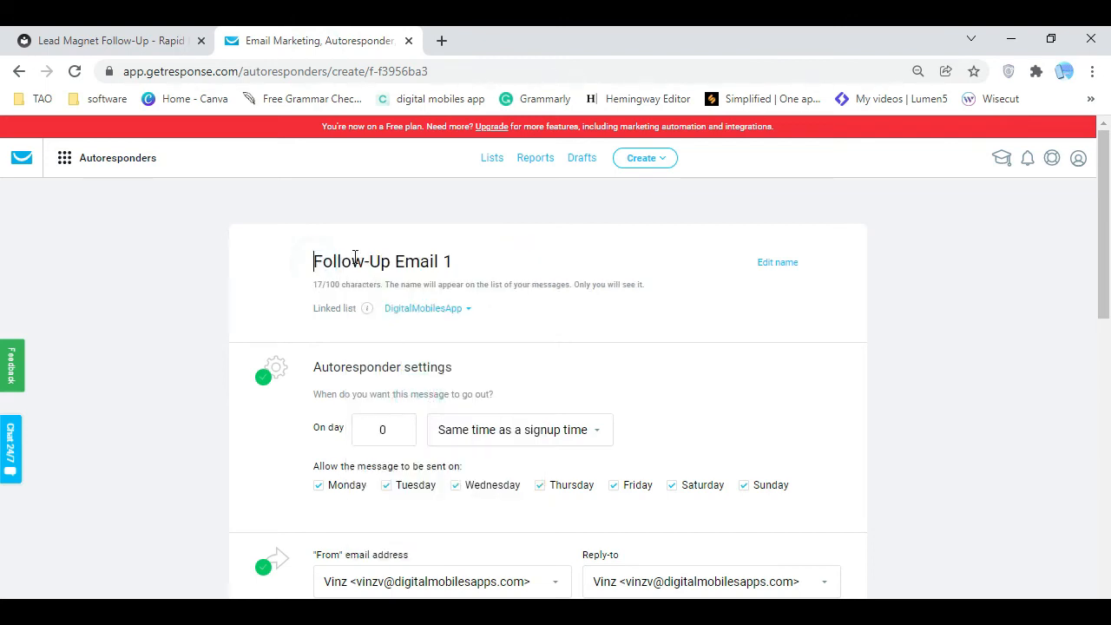
pyautogui.write('Lead M')
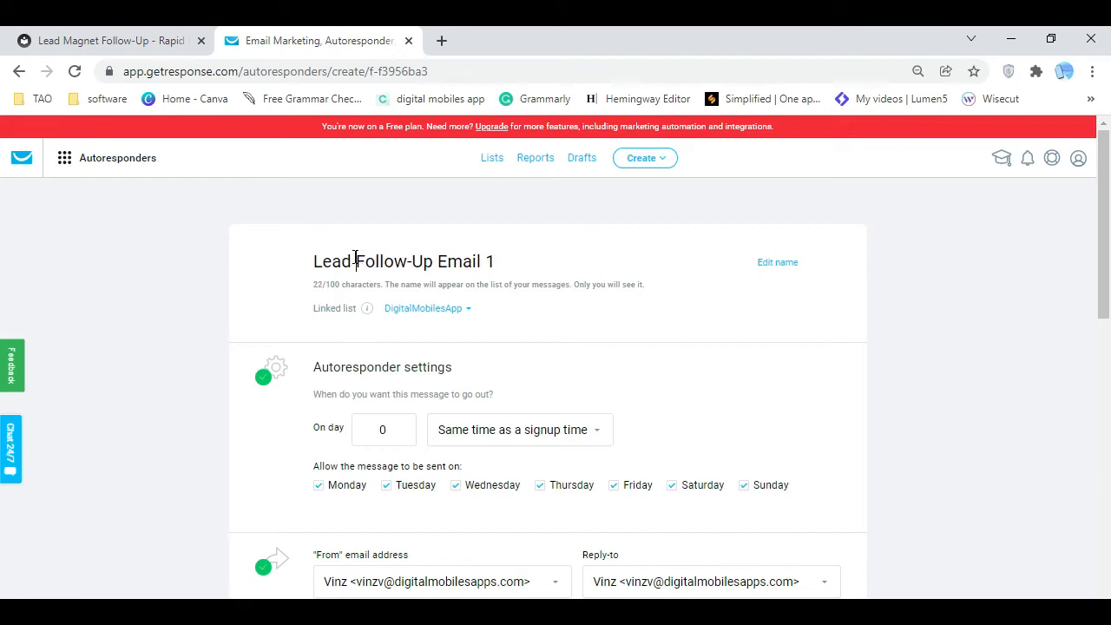
pyautogui.write('agnet')
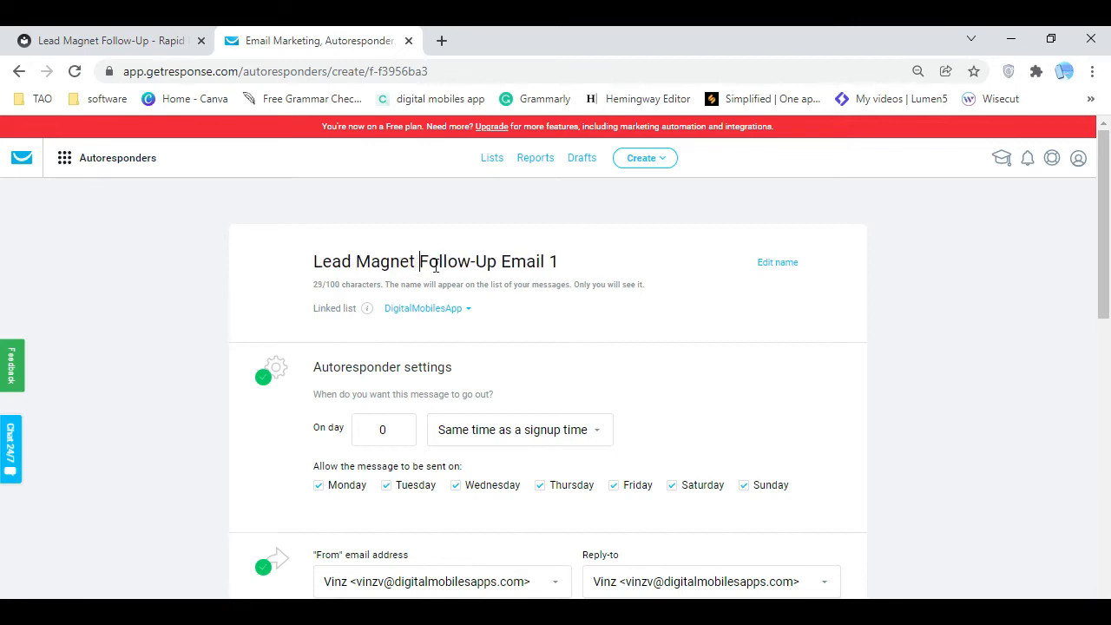
# Check the autoresponder's send day and the available send time options
pyautogui.scroll(-2, 472, 447)
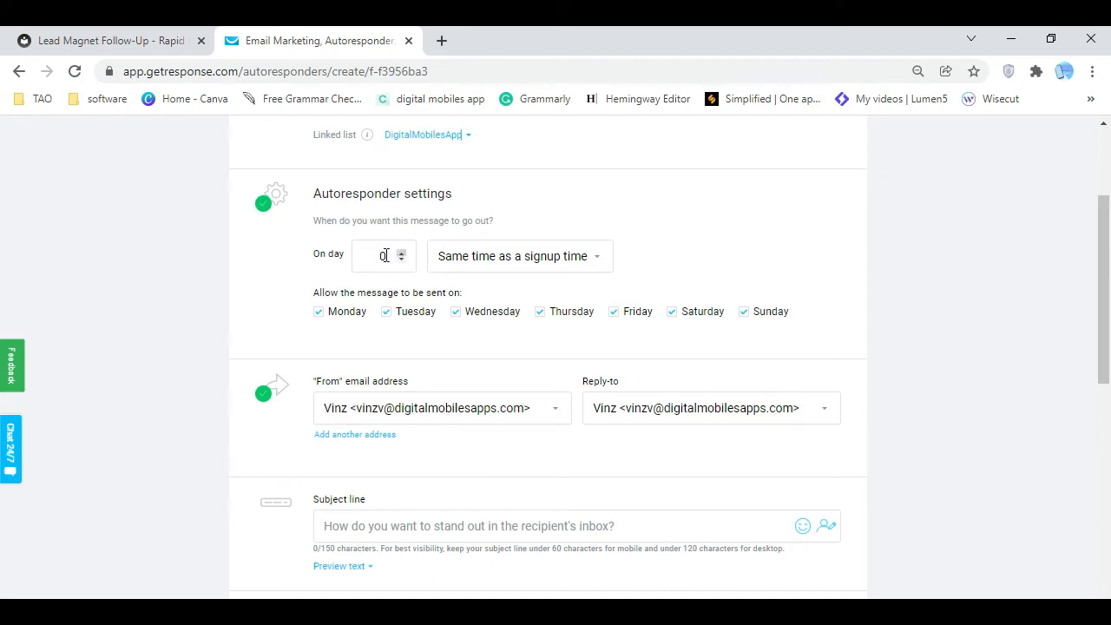
pyautogui.click(385, 256)
pyautogui.click(585, 265)
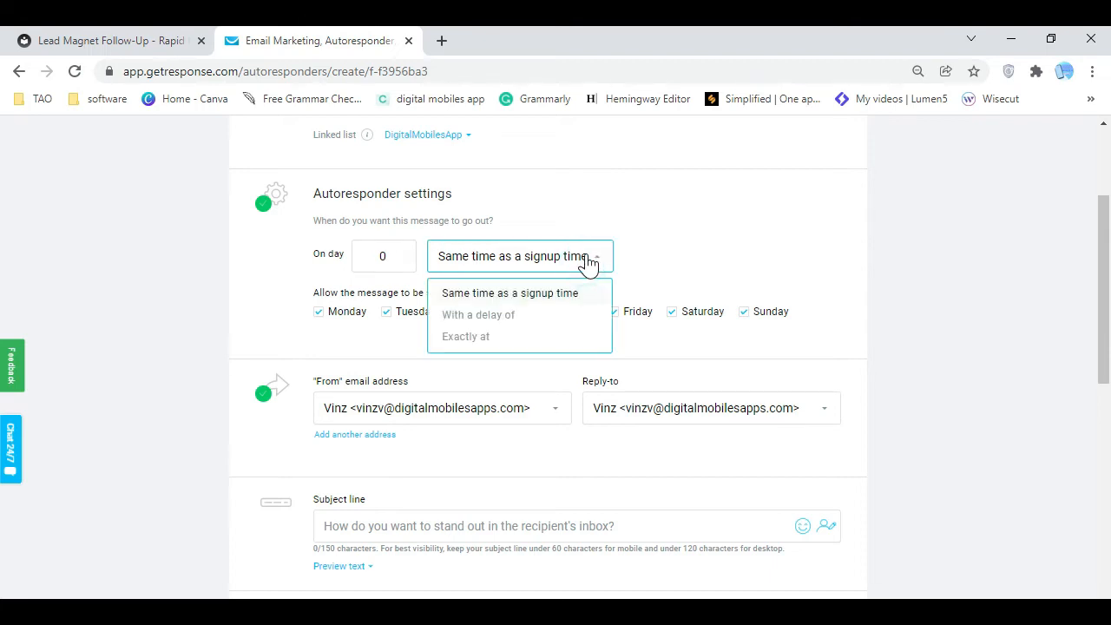
pyautogui.click(386, 254)
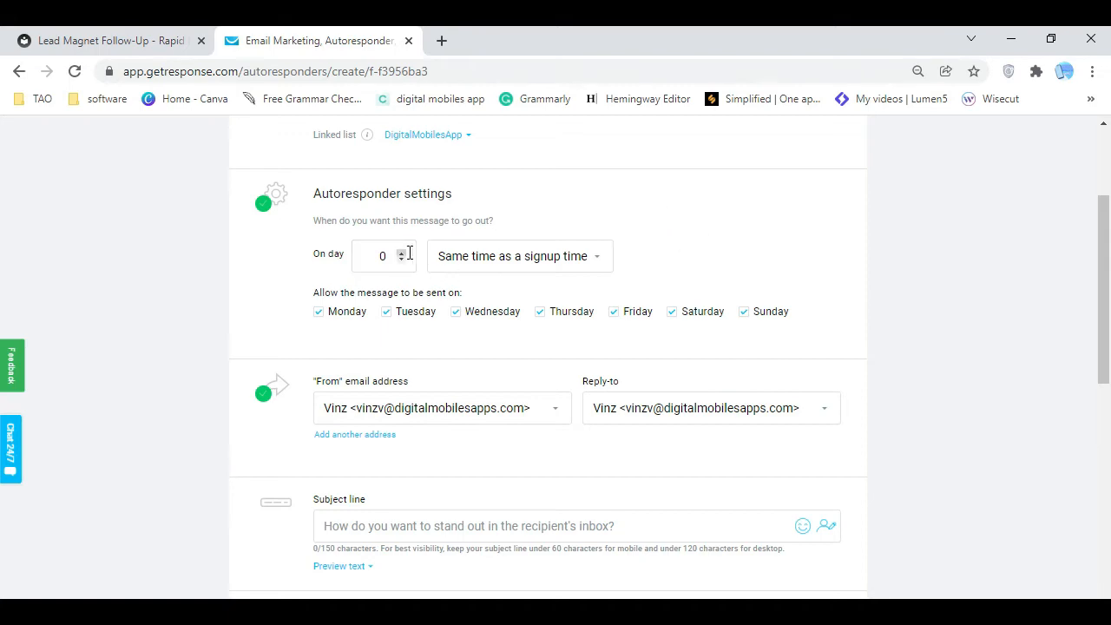
# Copy the Follow-Up Email 1 subject from the kit and paste "Here is the Affiliate Marketing Report You Requested." as the GetResponse subject line
pyautogui.scroll(-3, 385, 310)
pyautogui.click(397, 276)
pyautogui.click(153, 43)
pyautogui.click(491, 352)
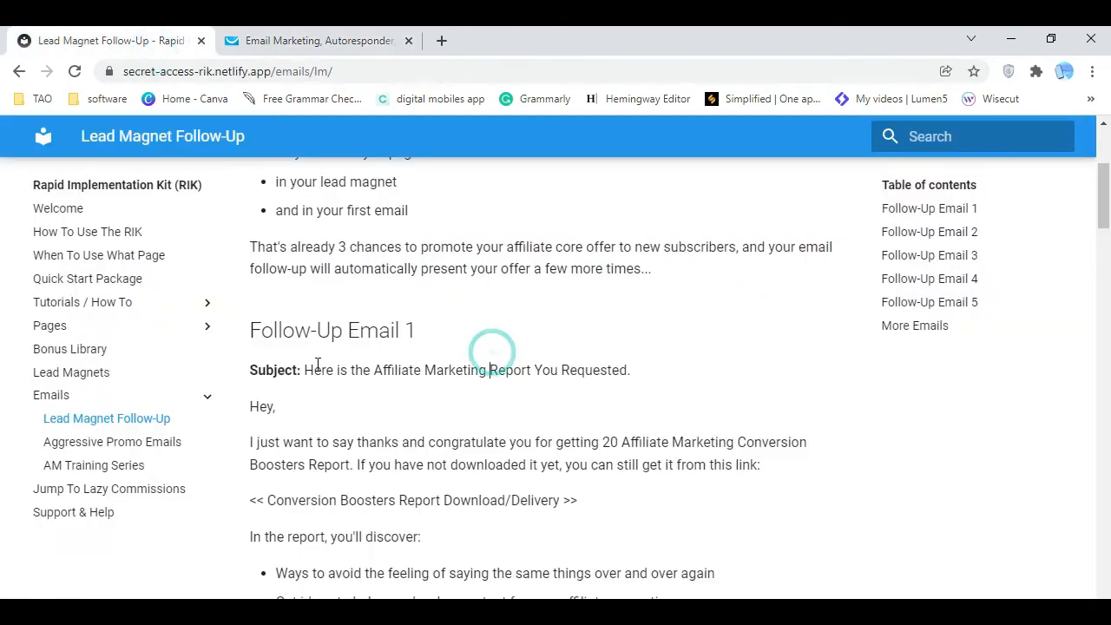
pyautogui.moveTo(305, 370); pyautogui.dragTo(636, 381)
pyautogui.rightClick(587, 370)
pyautogui.click(620, 382)
pyautogui.click(338, 44)
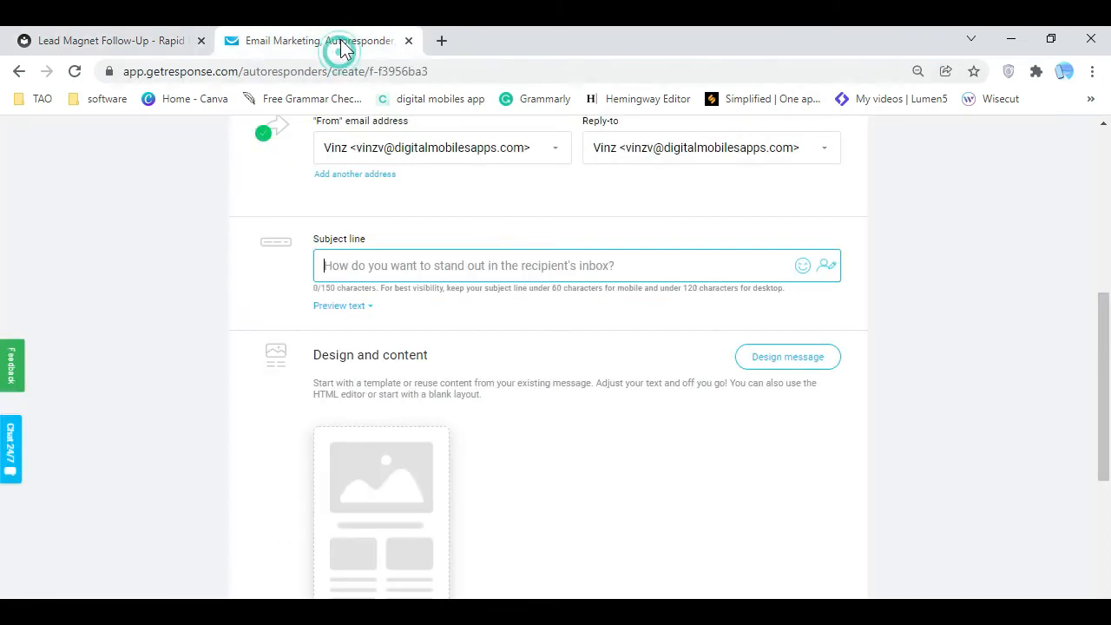
pyautogui.rightClick(500, 264)
pyautogui.click(571, 457)
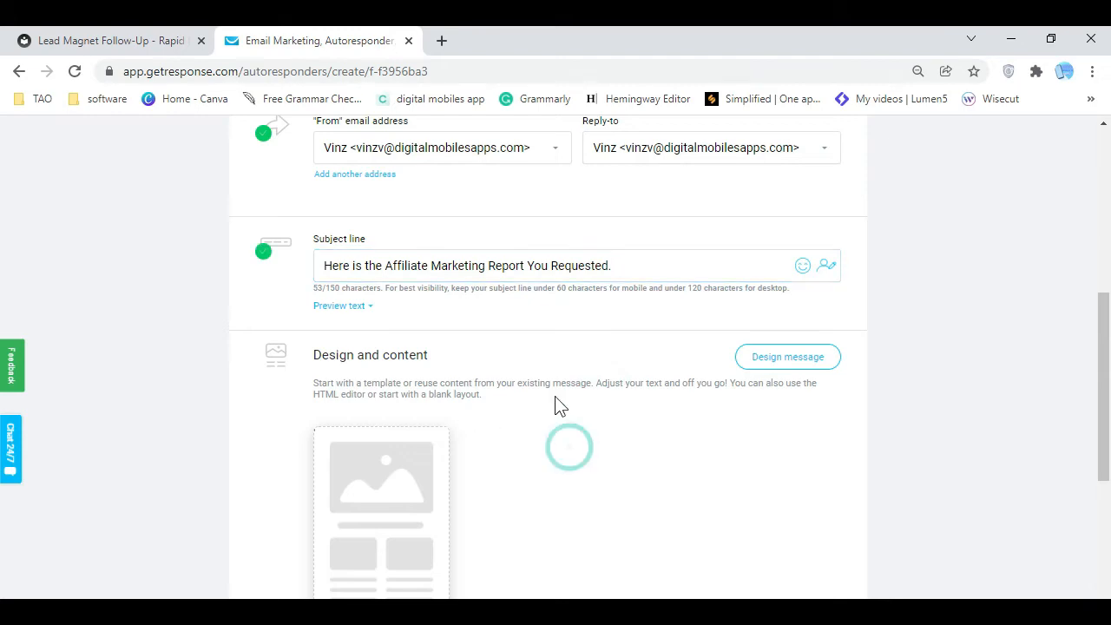
# Start designing the autoresponder's message and switch to the Follow-Up Email 1 text in the Rapid Implementation Kit
pyautogui.click(791, 360)
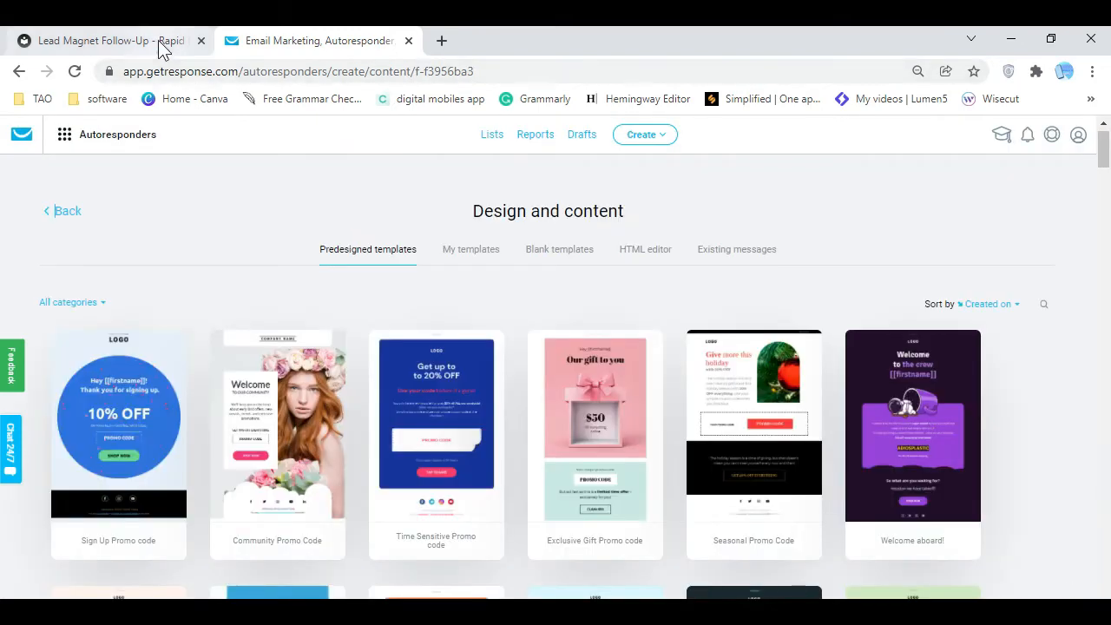
pyautogui.click(159, 40)
pyautogui.click(551, 404)
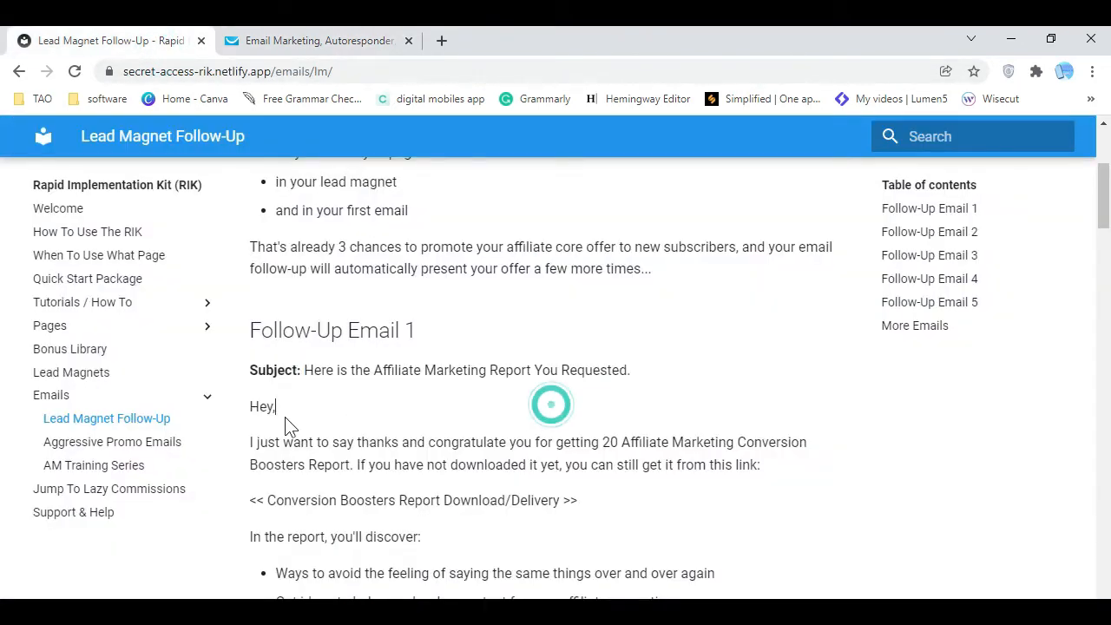
pyautogui.moveTo(252, 408); pyautogui.dragTo(489, 459)
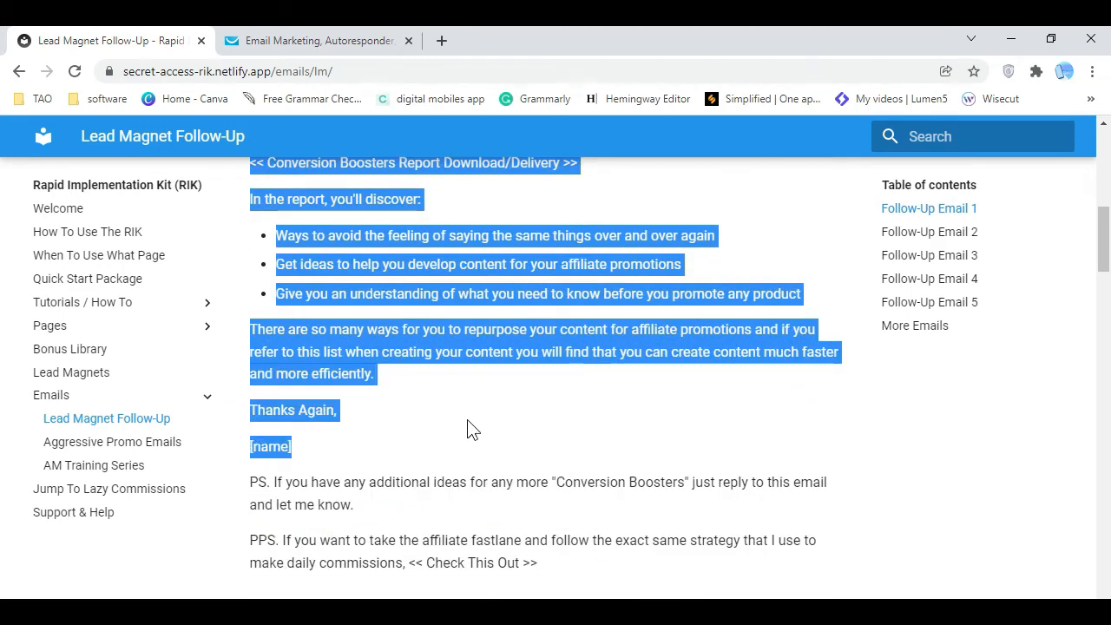
pyautogui.click(472, 426)
pyautogui.scroll(-3, 390, 469)
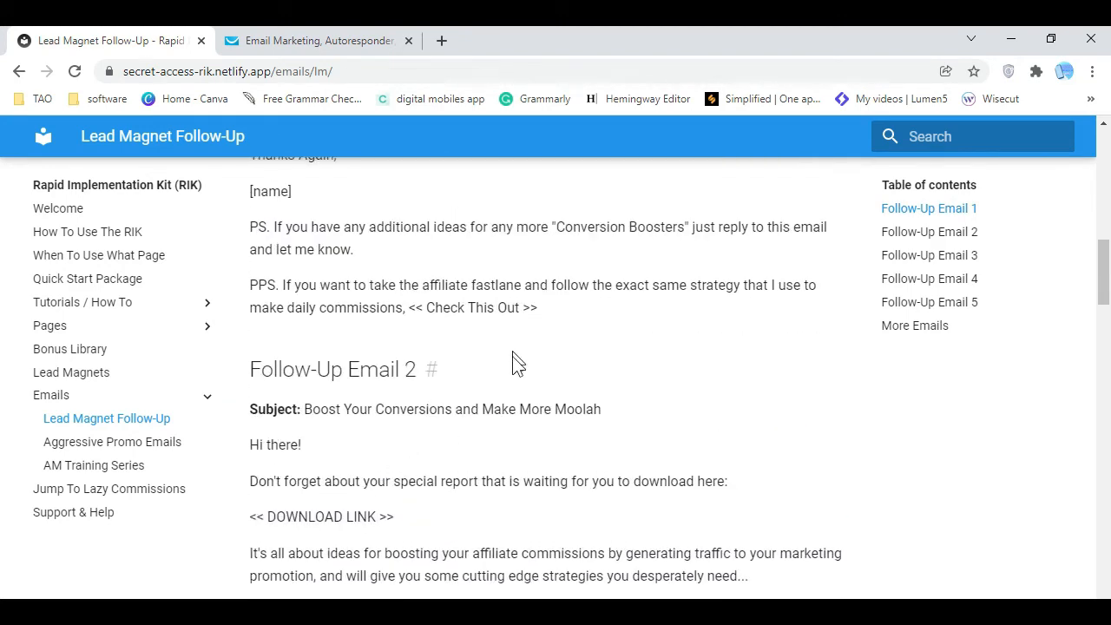
pyautogui.scroll(6, 511, 362)
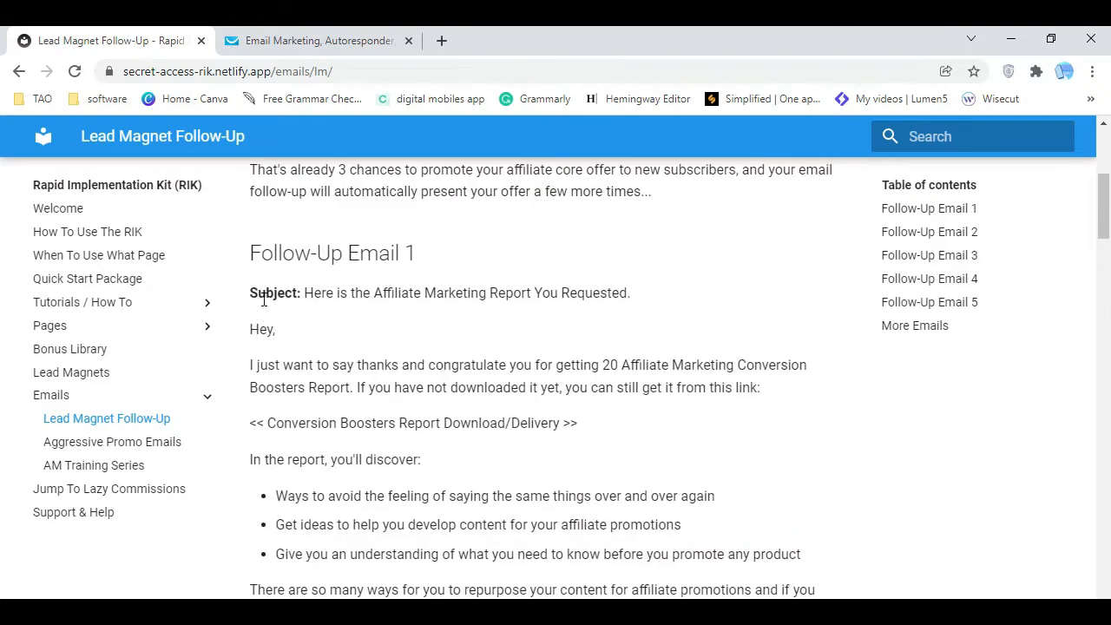
# Copy the full Follow-Up Email 1 body, from the "Hey," greeting through the end of the PPS paragraph
pyautogui.moveTo(251, 328); pyautogui.dragTo(637, 447)
pyautogui.rightClick(541, 423)
pyautogui.click(525, 429)
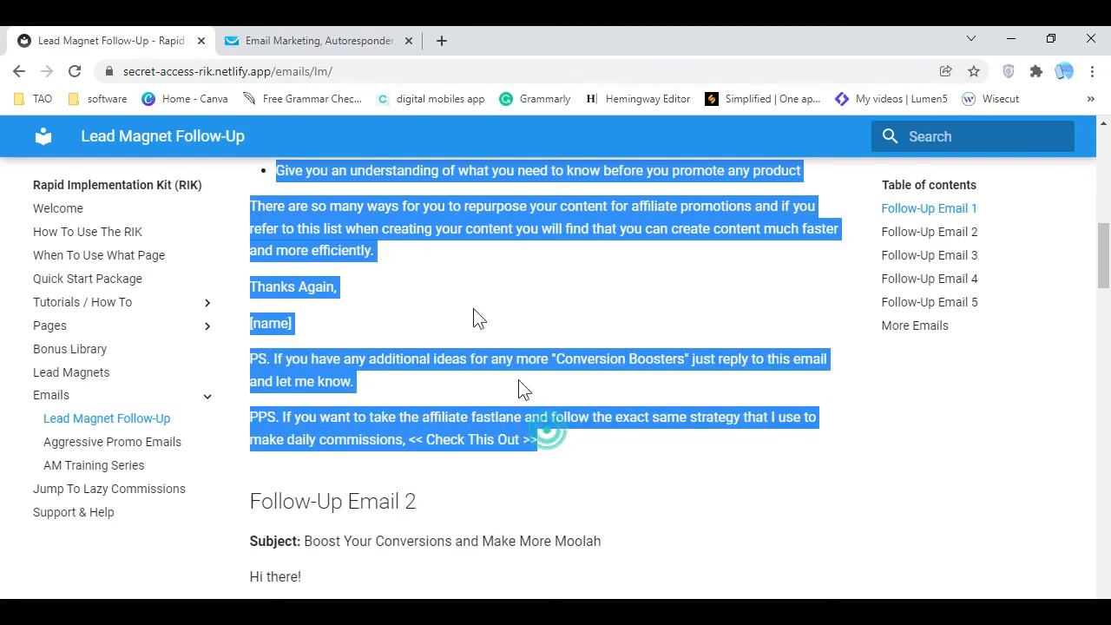
# In GetResponse, start the message from a blank template, add a text block, and paste the copied email body into it
pyautogui.click(286, 41)
pyautogui.click(564, 252)
pyautogui.click(152, 447)
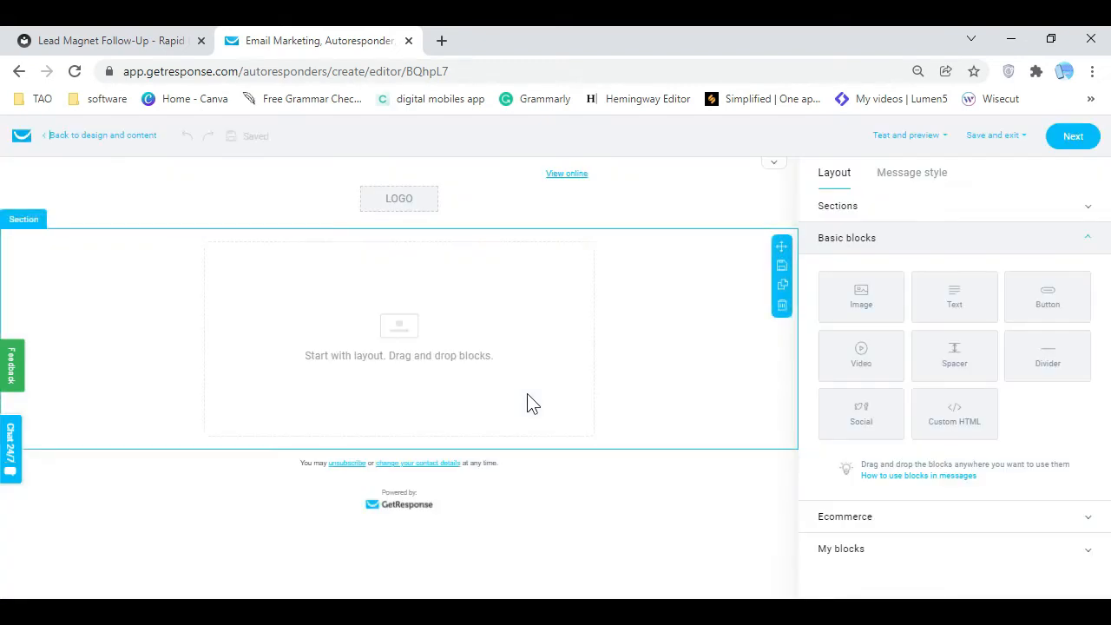
pyautogui.moveTo(918, 295); pyautogui.dragTo(434, 332)
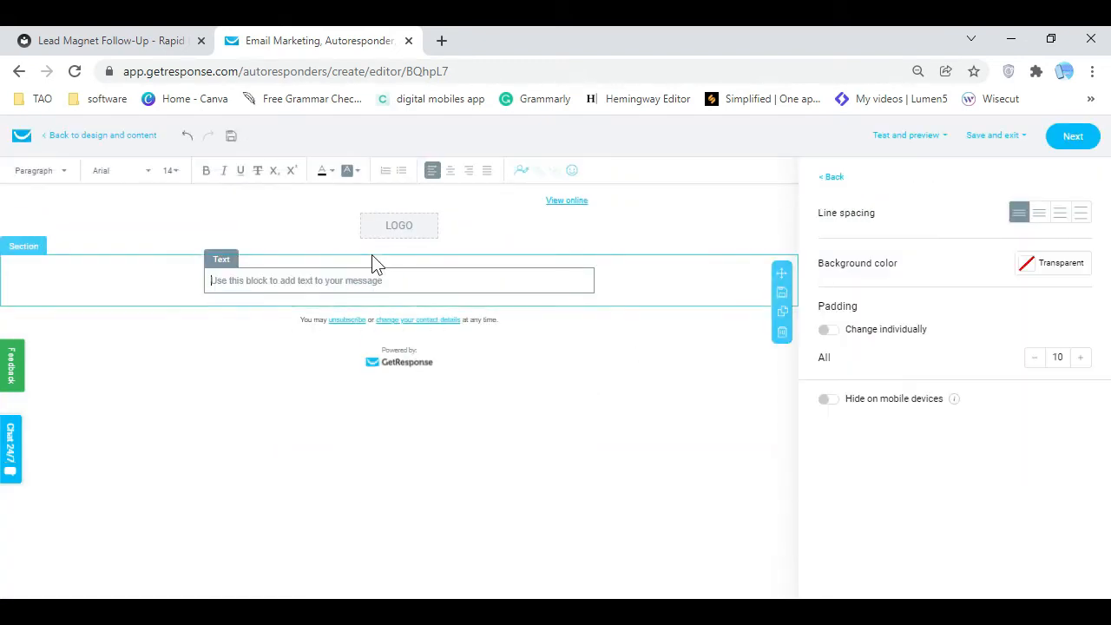
pyautogui.rightClick(404, 290)
pyautogui.click(485, 422)
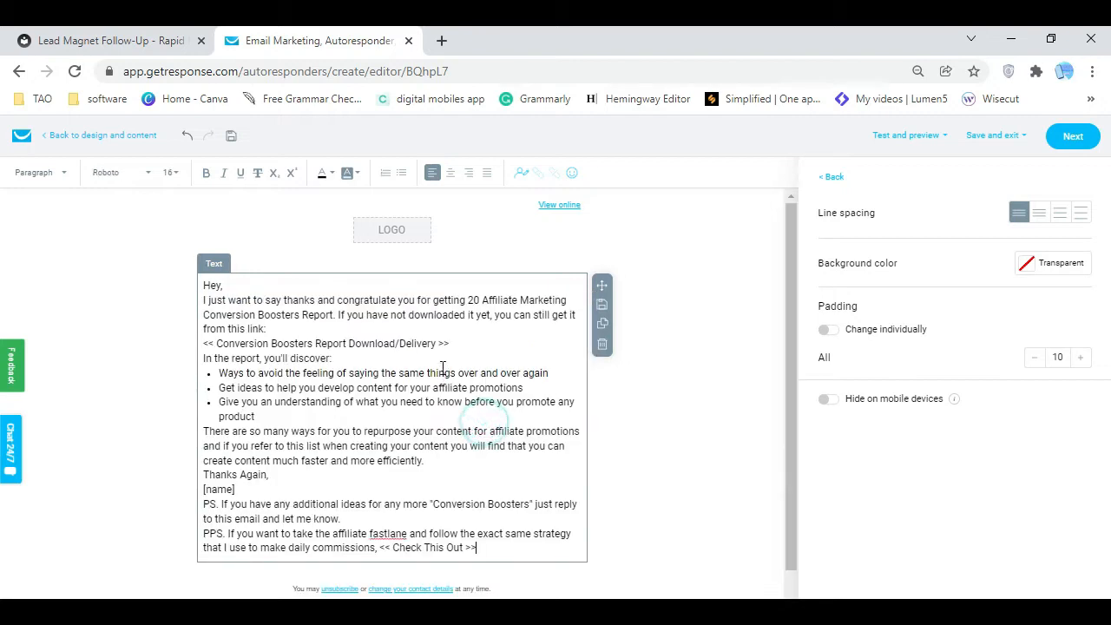
# Insert blank lines around the report download link, add an empty line after the bullet list, and add another after "Thanks Again,"
pyautogui.click(315, 325)
pyautogui.press('Return')
pyautogui.click(468, 356)
pyautogui.press('Return')
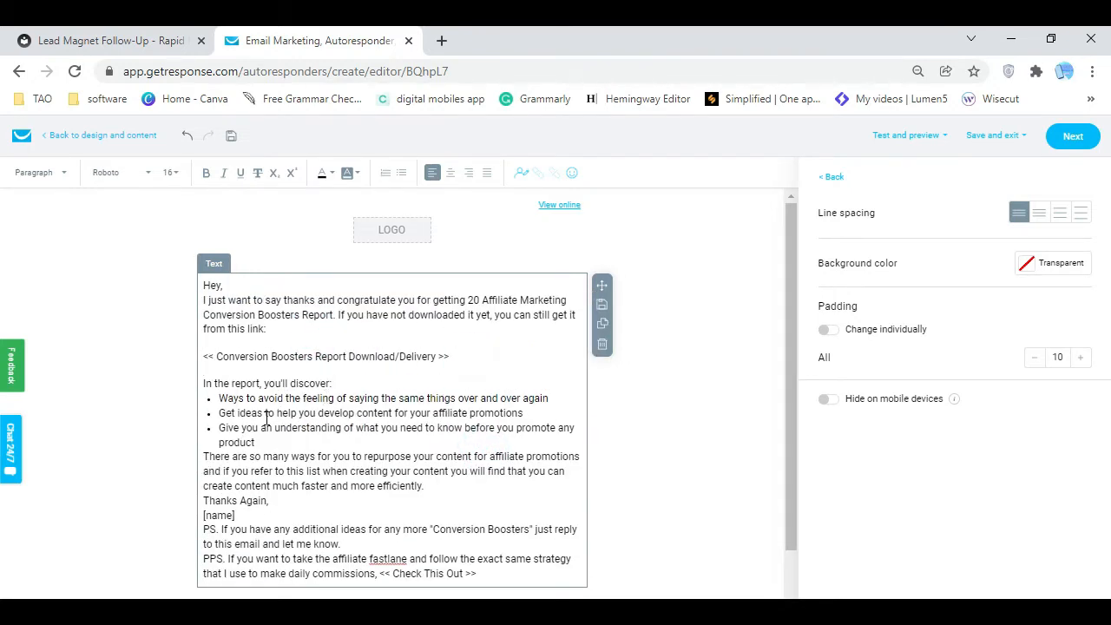
pyautogui.click(266, 444)
pyautogui.press('Return')
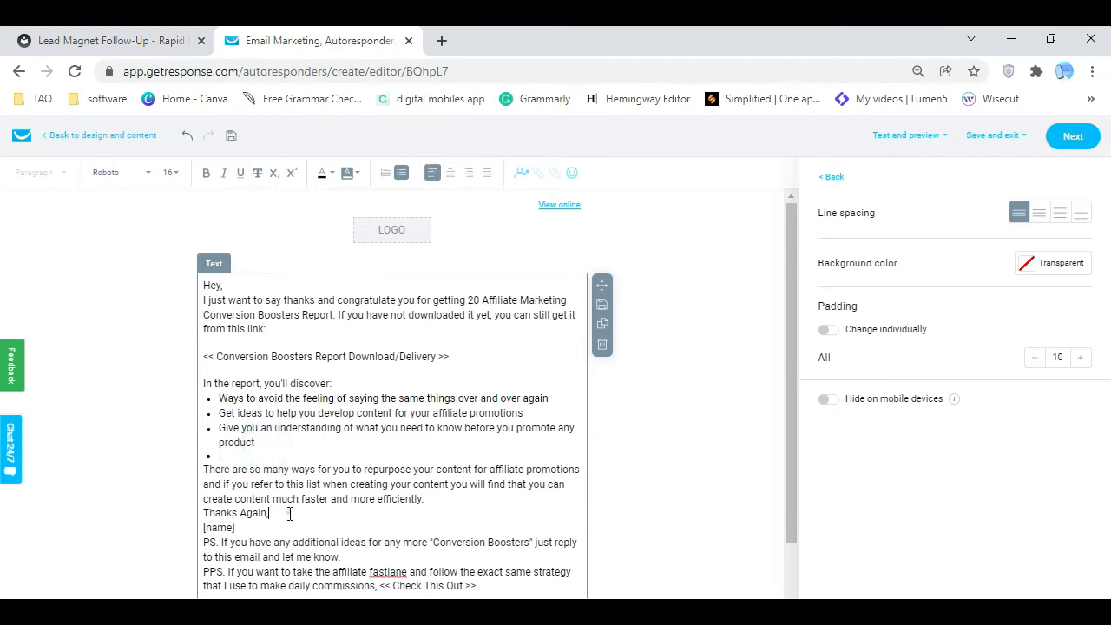
pyautogui.click(289, 513)
pyautogui.press('Return')
# Replace the [name] placeholder in the sign-off with the sender's name followed by "Digital Mobiles App"
pyautogui.click(257, 536)
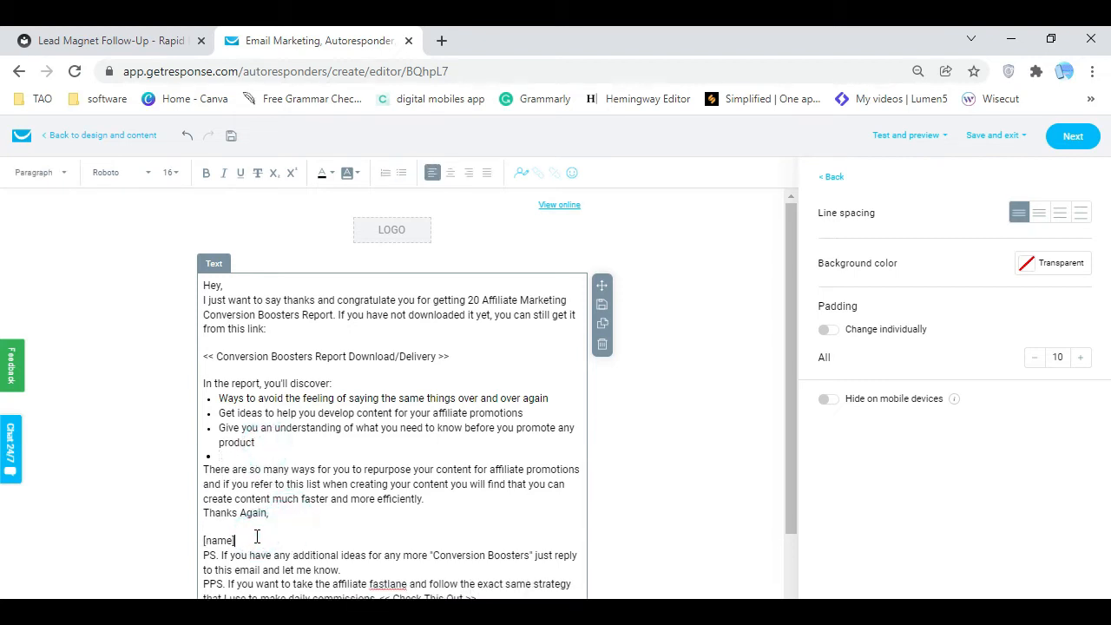
pyautogui.write('Vinz V. Digital Mboiles App')
pyautogui.click(300, 544)
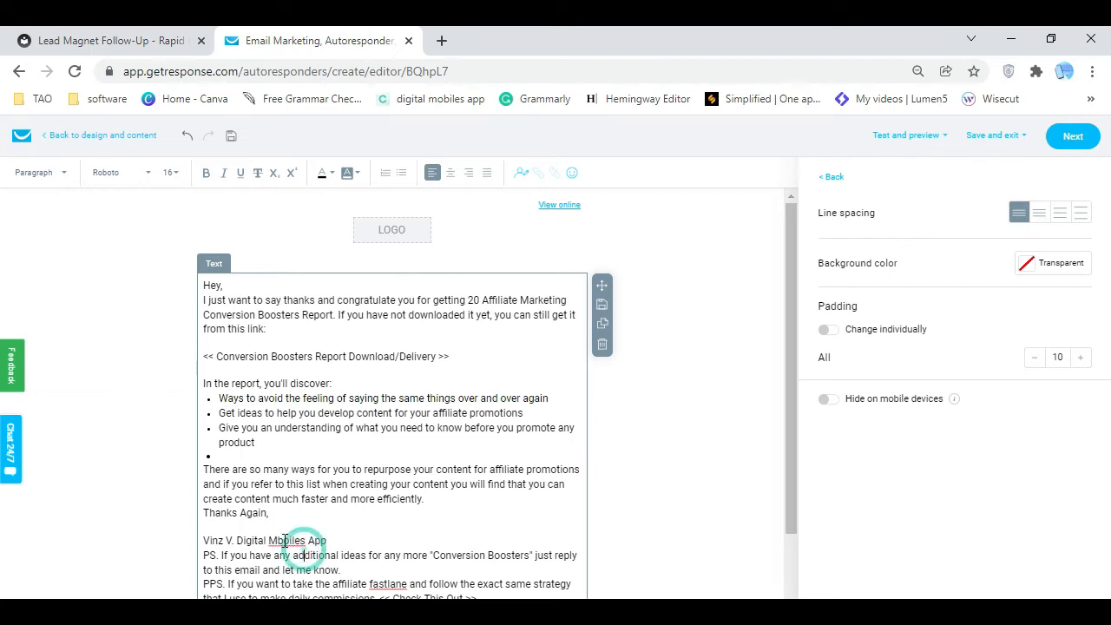
pyautogui.click(307, 539)
pyautogui.press('BackSpace')
pyautogui.press('BackSpace')
pyautogui.press('BackSpace')
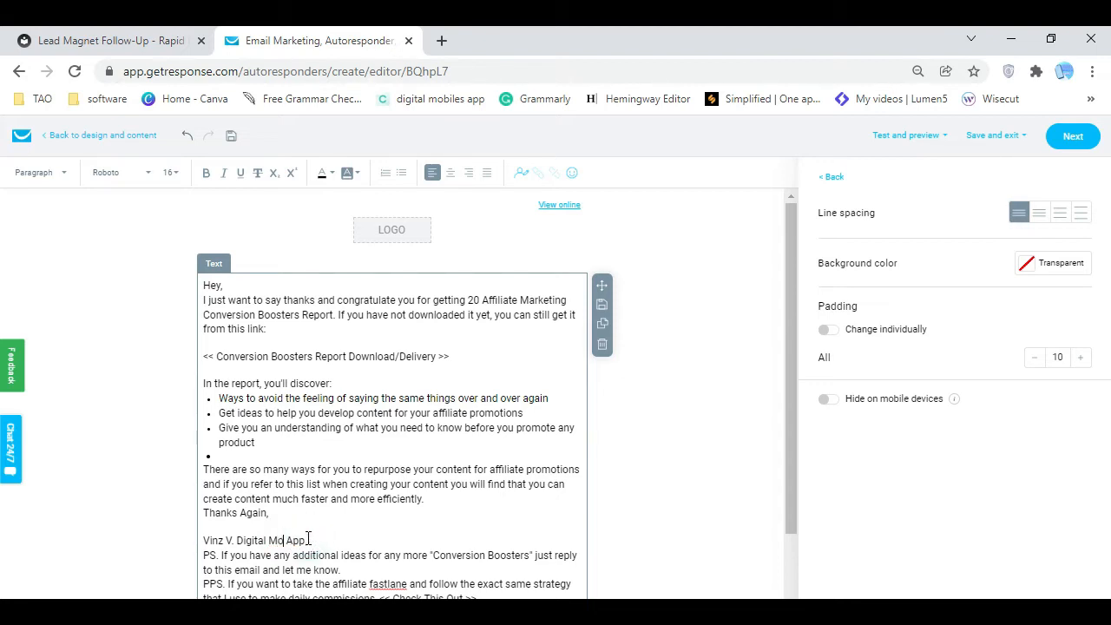
pyautogui.write('iles')
# Separate the signature, PS and PPS paragraphs with blank lines, and set "<< Check This Out >>" on its own line after a blank line
pyautogui.click(372, 541)
pyautogui.press('Return')
pyautogui.scroll(-1, 382, 529)
pyautogui.click(372, 485)
pyautogui.press('Return')
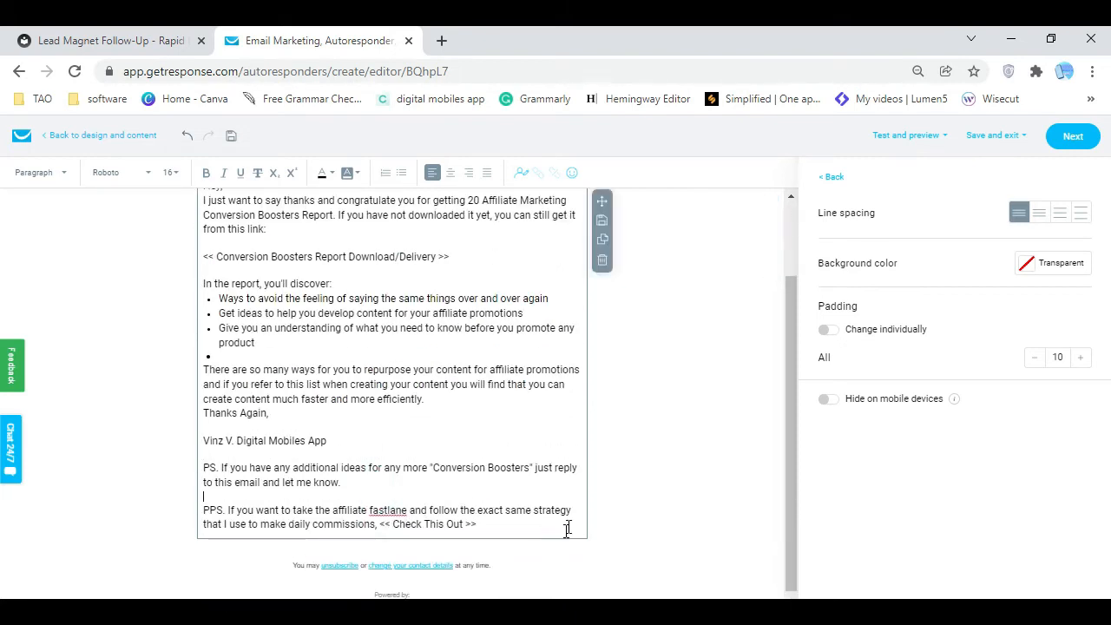
pyautogui.click(381, 524)
pyautogui.press('Return')
pyautogui.press('Return')
pyautogui.click(665, 498)
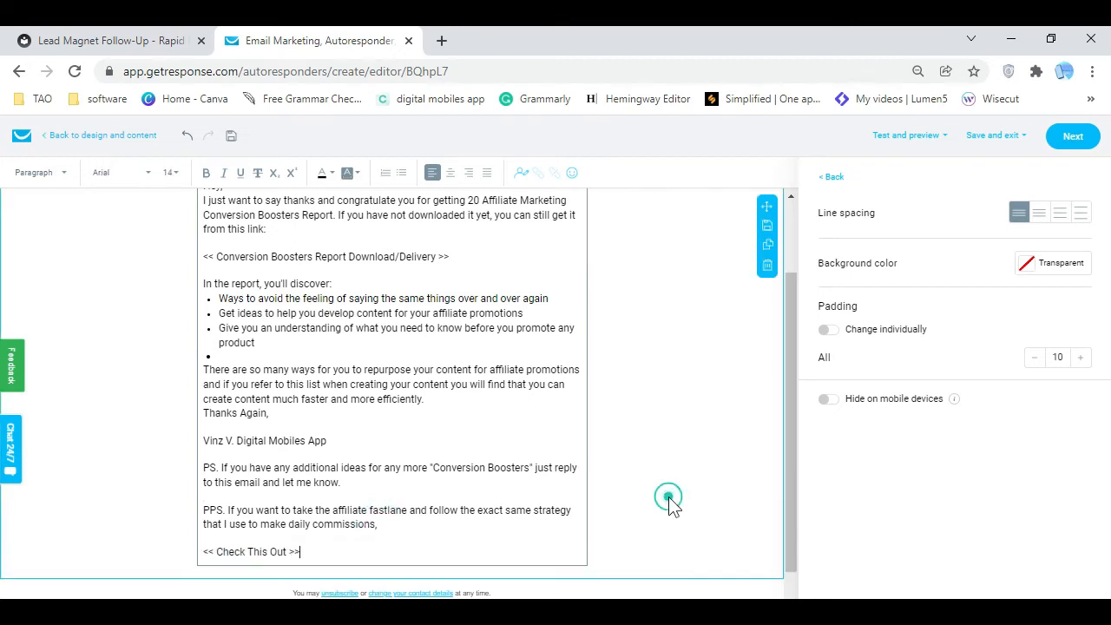
# Fill the header's logo placeholder with the stored Digital Mobile Apps image, apple-touch-icon.png
pyautogui.scroll(-2, 668, 505)
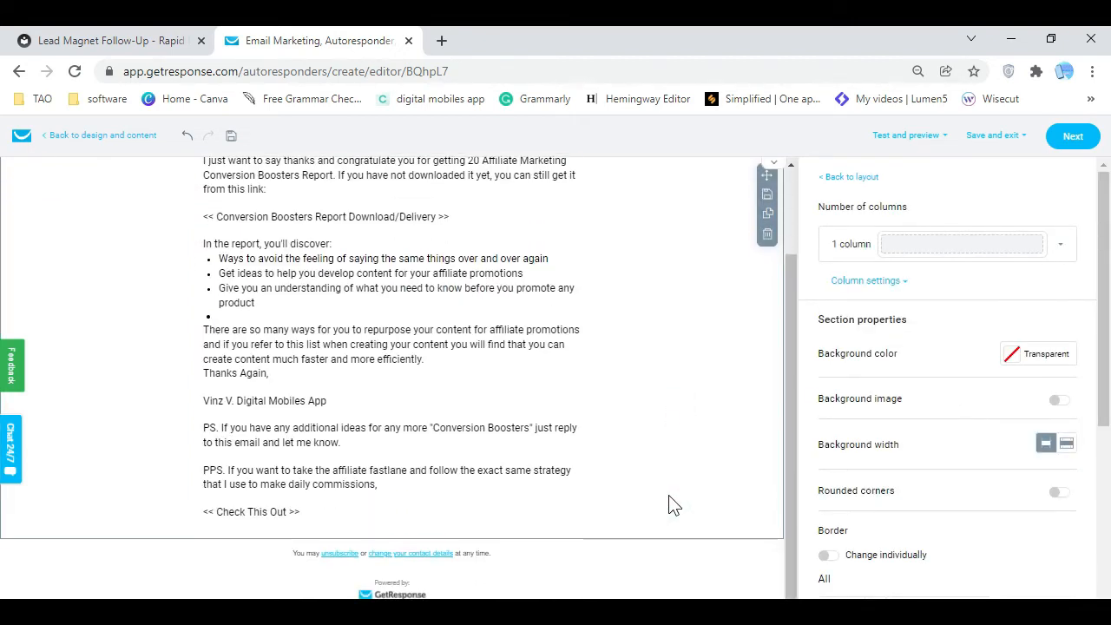
pyautogui.moveTo(1099, 382); pyautogui.dragTo(1102, 356)
pyautogui.scroll(2, 719, 363)
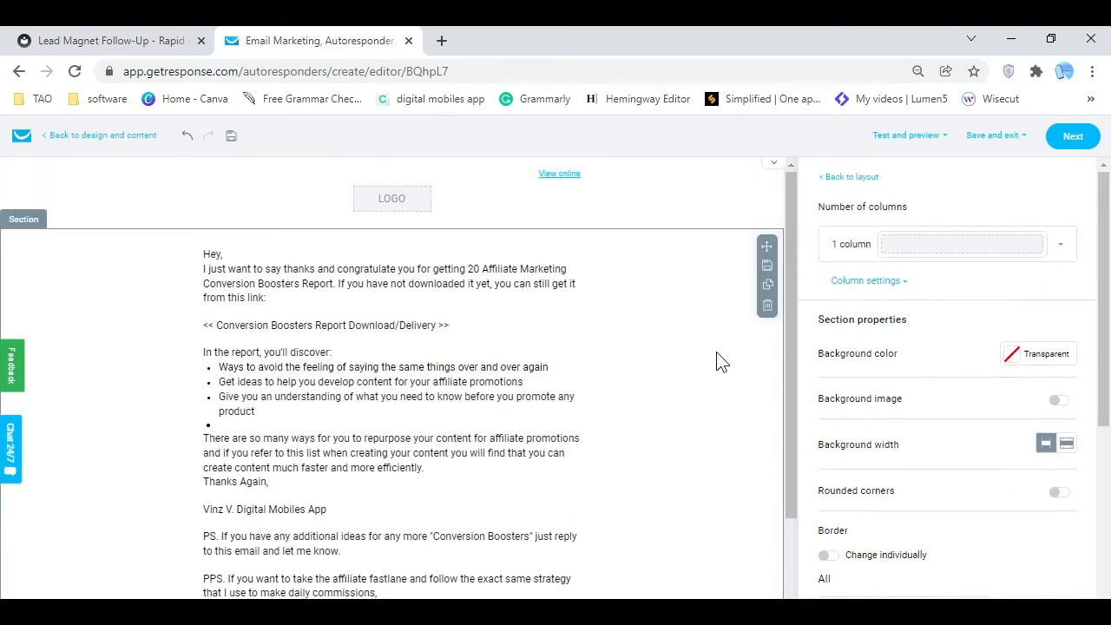
pyautogui.click(396, 198)
pyautogui.moveTo(1106, 307); pyautogui.dragTo(1106, 483)
pyautogui.click(834, 253)
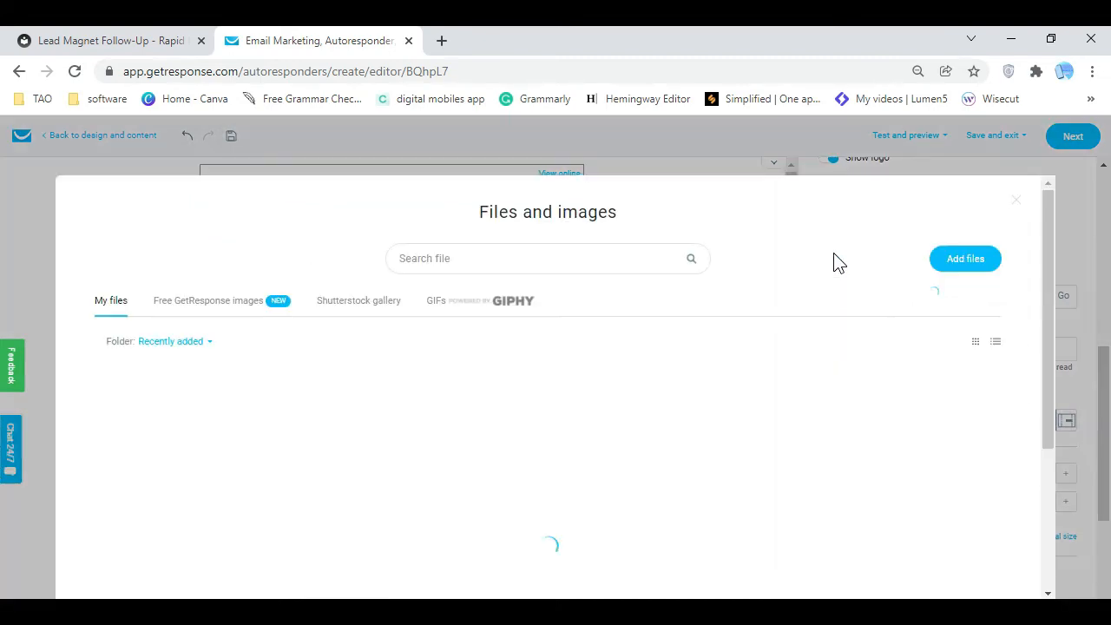
pyautogui.click(181, 449)
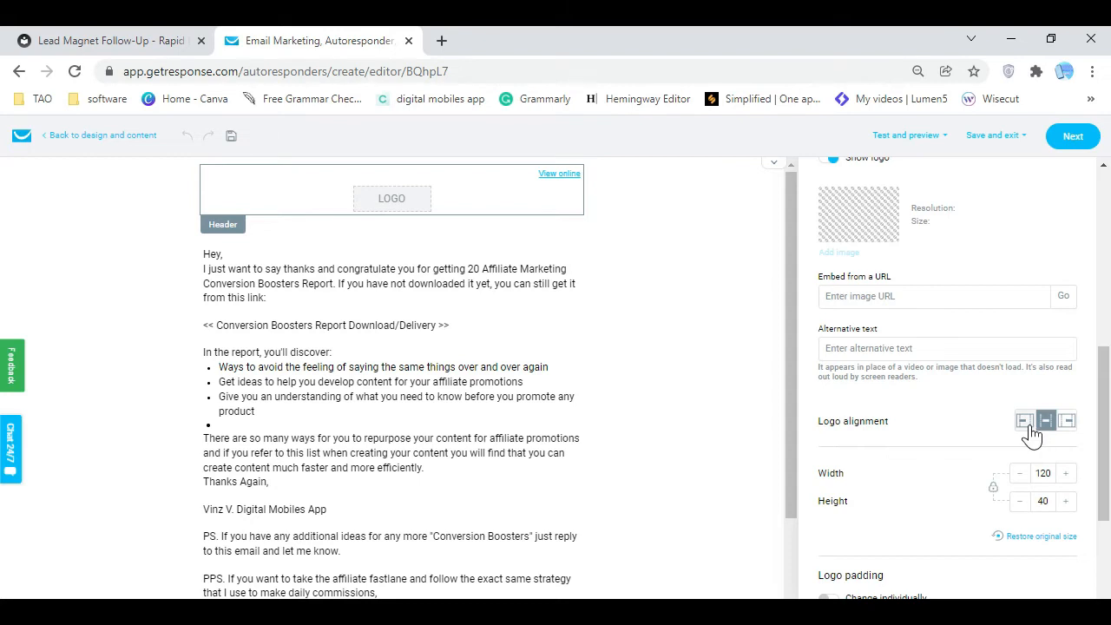
# Left-align the header logo and reduce its width and height to 110
pyautogui.click(1026, 370)
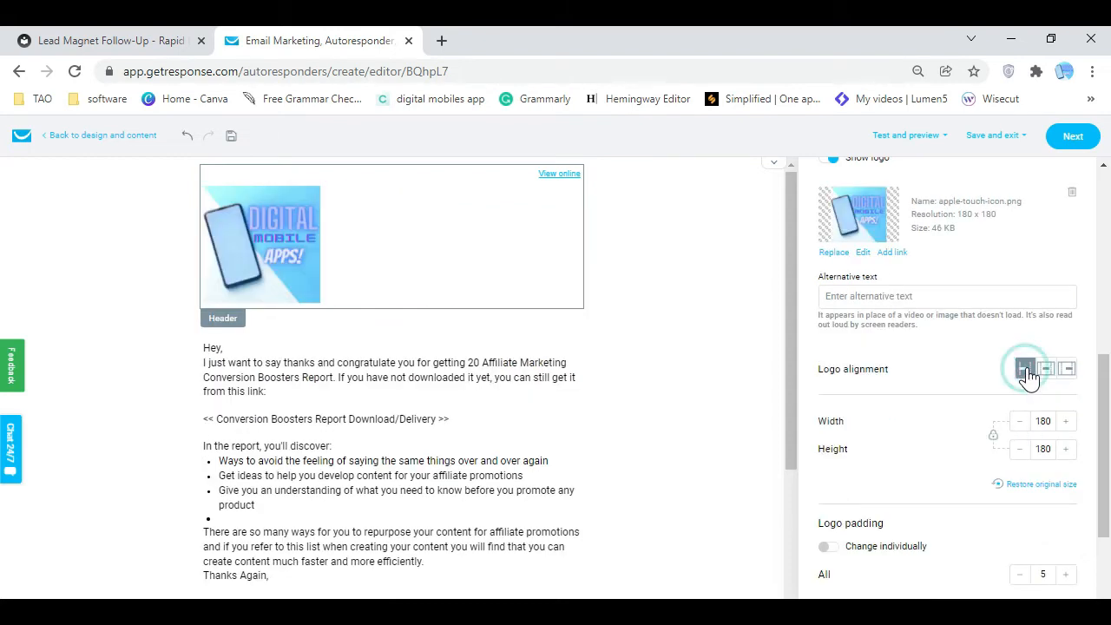
pyautogui.click(1022, 423)
pyautogui.click(1022, 423)
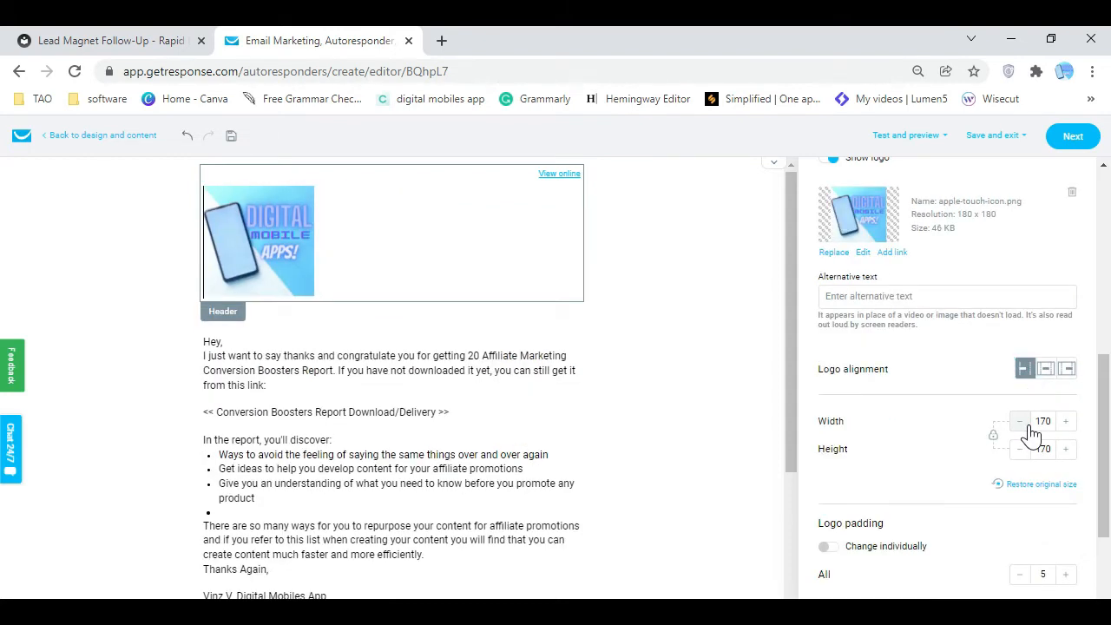
pyautogui.doubleClick(1023, 424)
pyautogui.doubleClick(1023, 424)
pyautogui.click(1023, 424)
pyautogui.doubleClick(1023, 424)
pyautogui.doubleClick(1022, 423)
pyautogui.click(1023, 422)
pyautogui.click(1023, 423)
pyautogui.click(1023, 423)
pyautogui.click(1023, 423)
pyautogui.click(1063, 423)
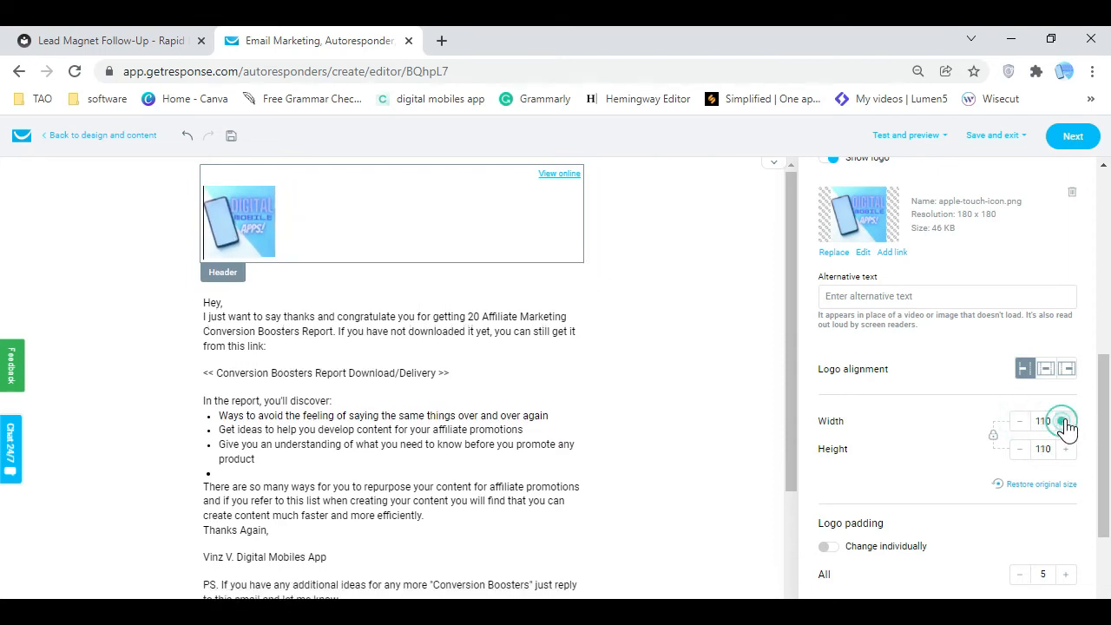
# Save the email design as a reusable template named "Lead Magnet Follow Up 1"
pyautogui.click(1026, 141)
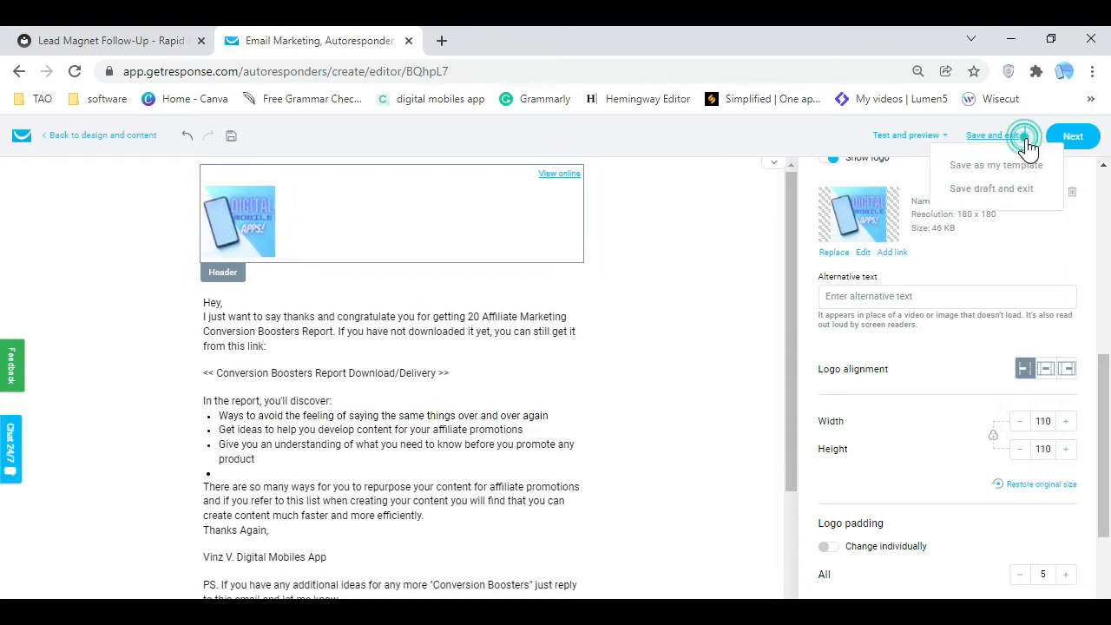
pyautogui.click(996, 165)
pyautogui.click(485, 270)
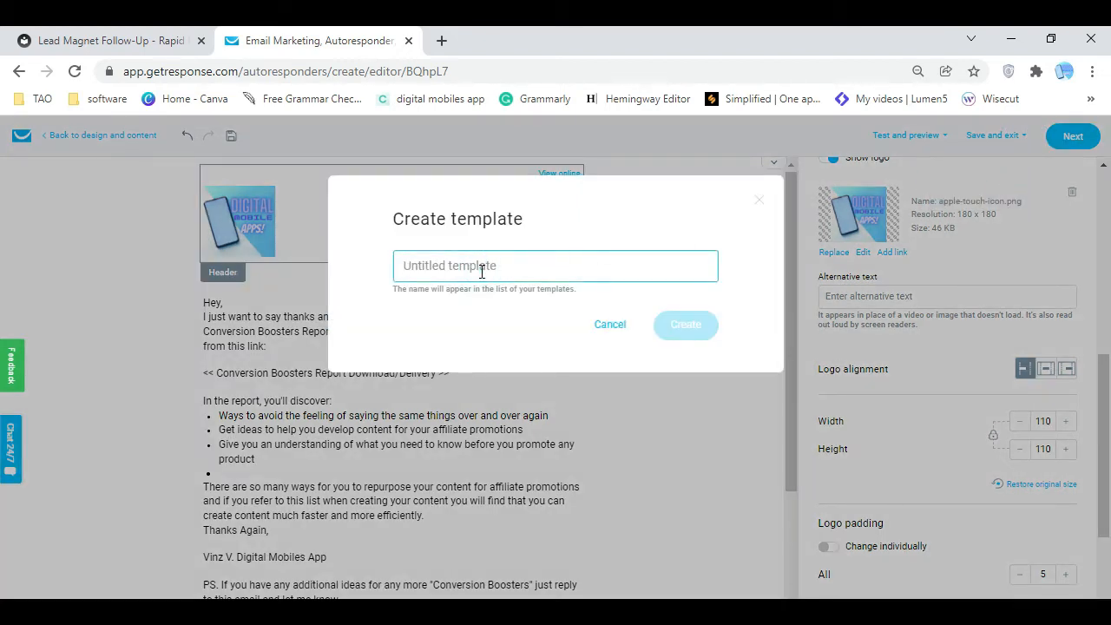
pyautogui.write('Lead Magnet Follow Up 1')
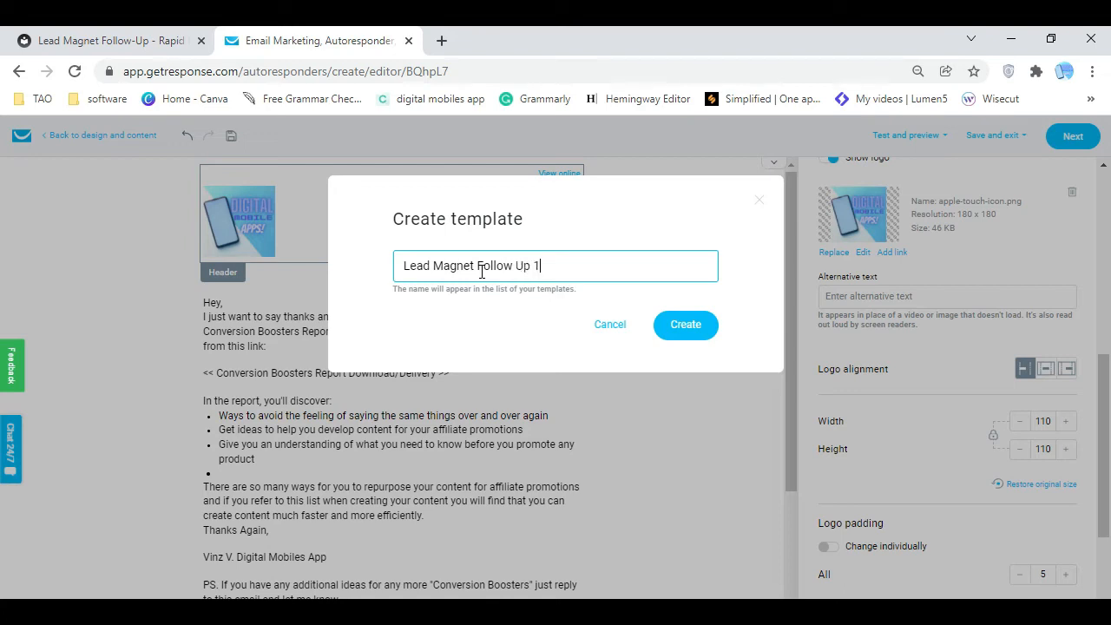
pyautogui.click(687, 324)
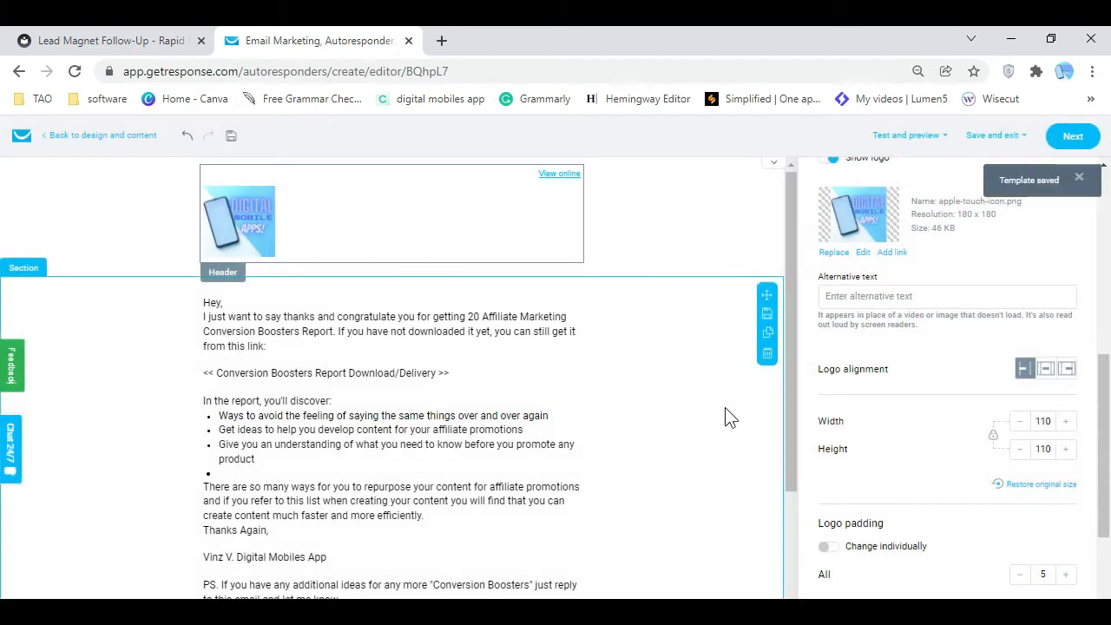
# Preview the message in desktop view, check it down to the footer, and close the preview
pyautogui.click(923, 137)
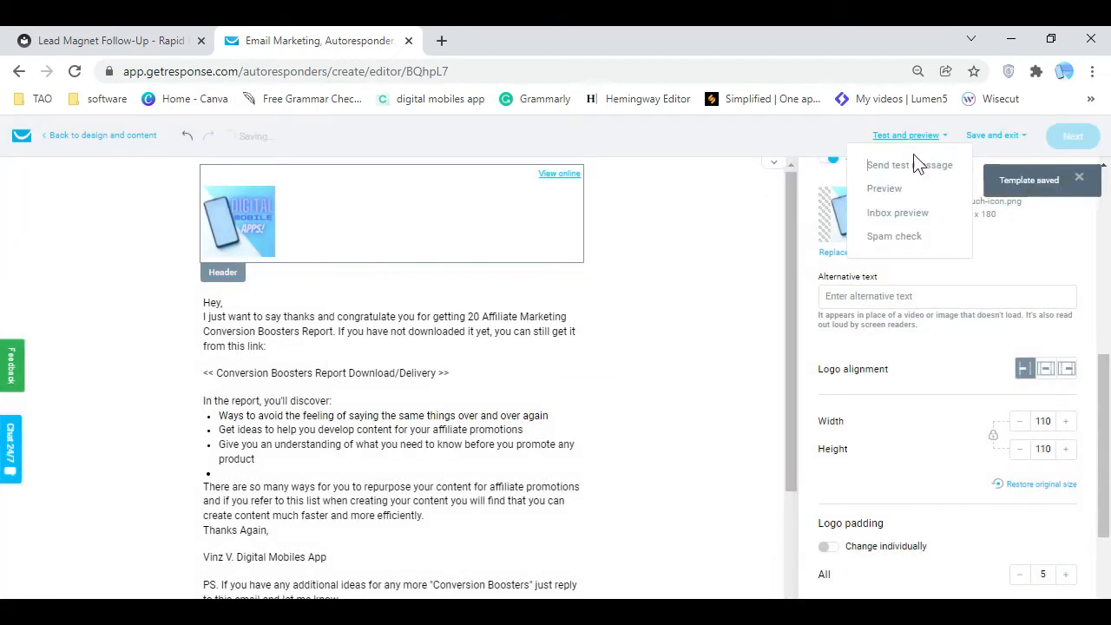
pyautogui.click(896, 200)
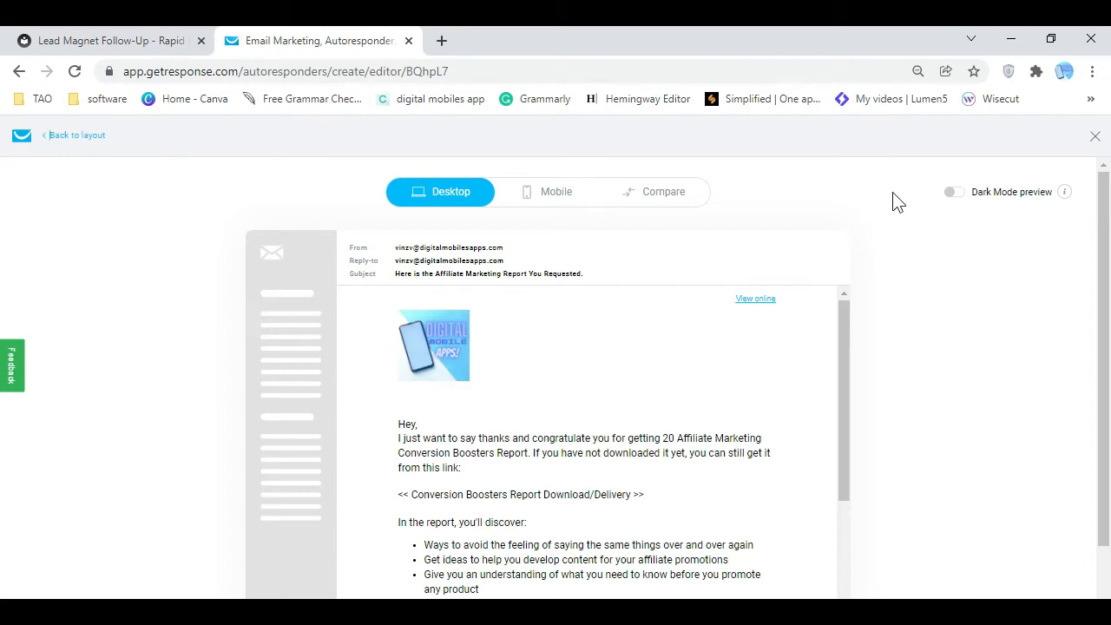
pyautogui.scroll(-5, 717, 449)
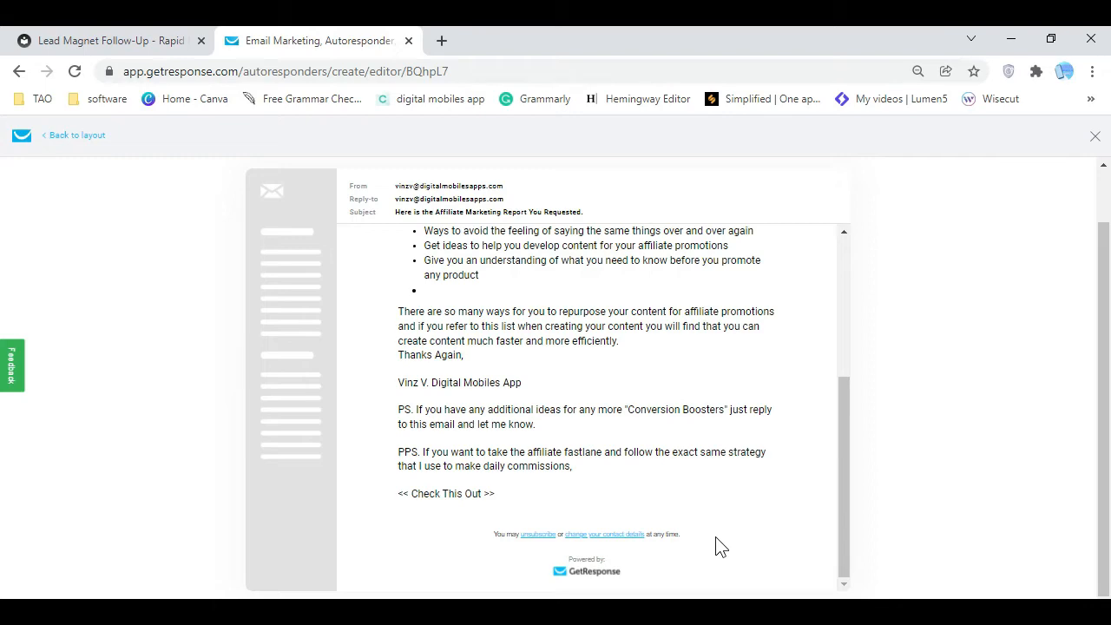
pyautogui.click(1093, 137)
# Split the signature so that "Digital Mobiles App" starts on its own line directly below the sender's name, without a leading space
pyautogui.scroll(-2, 261, 429)
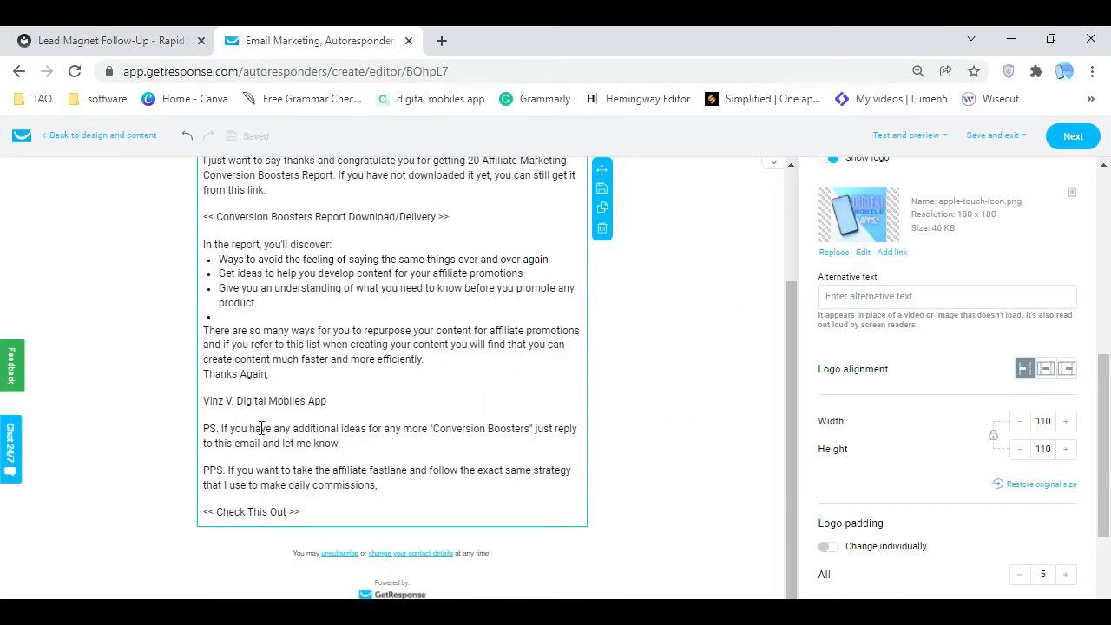
pyautogui.click(235, 399)
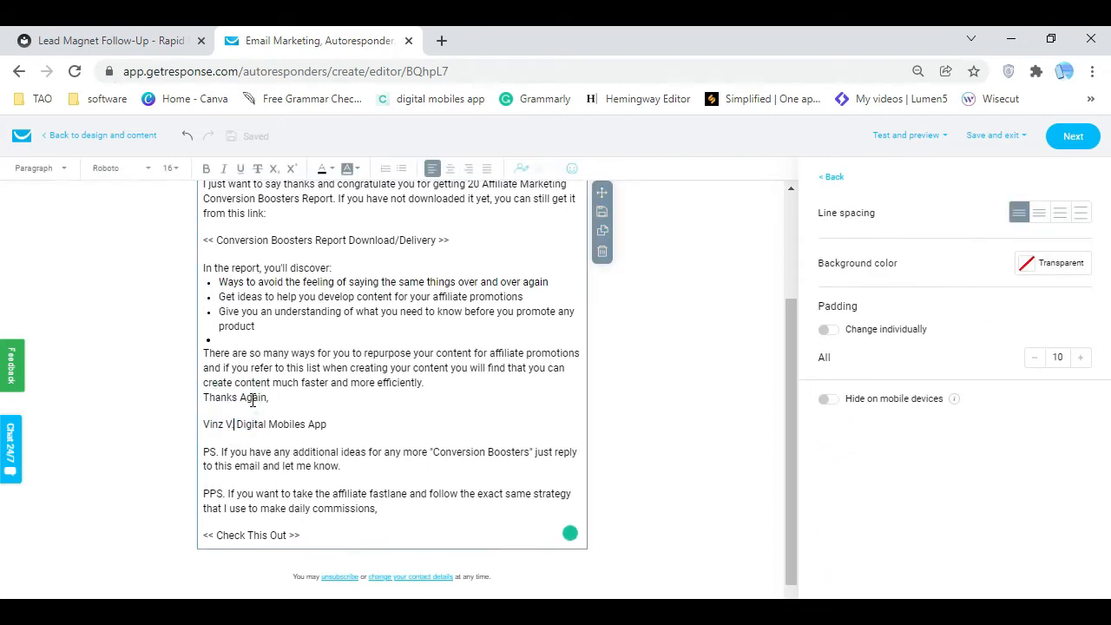
pyautogui.press('Return')
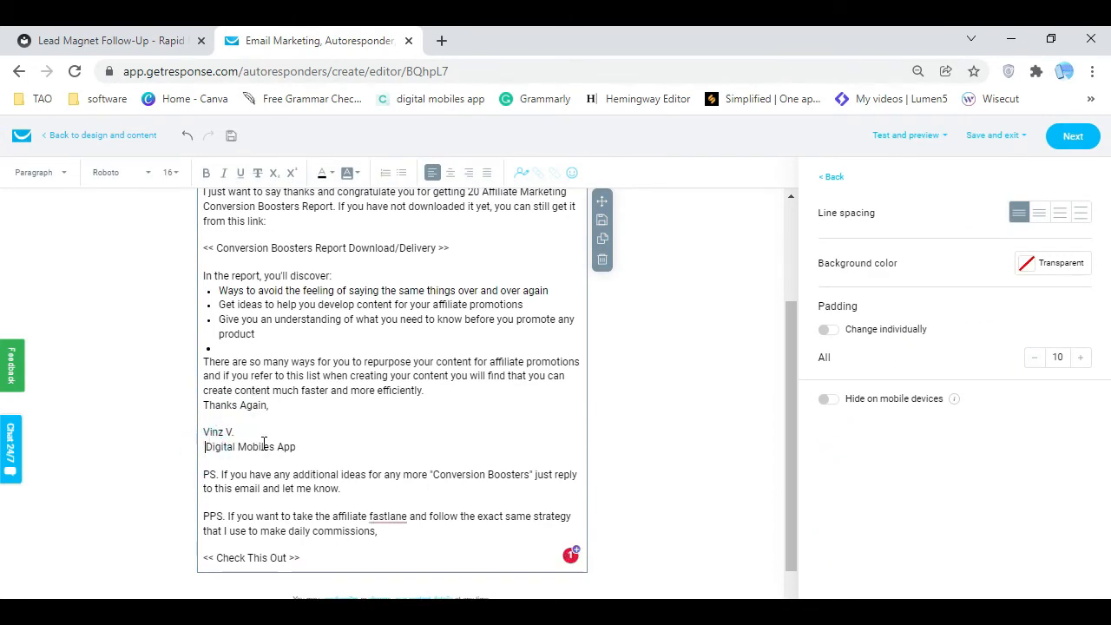
pyautogui.click(347, 443)
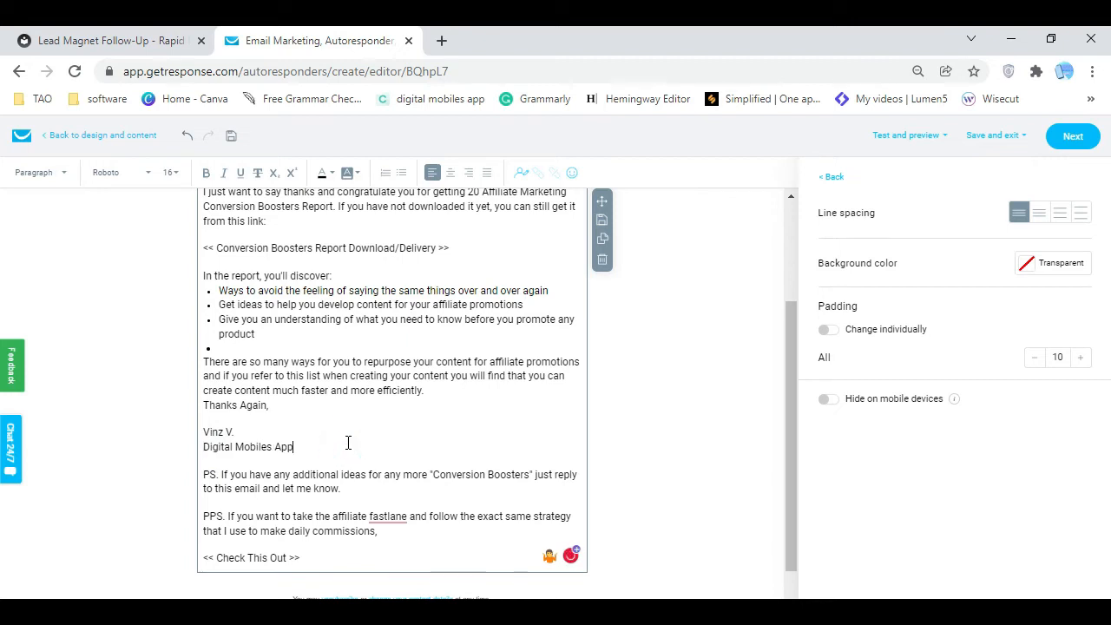
pyautogui.click(464, 440)
pyautogui.click(456, 454)
pyautogui.scroll(2, 662, 363)
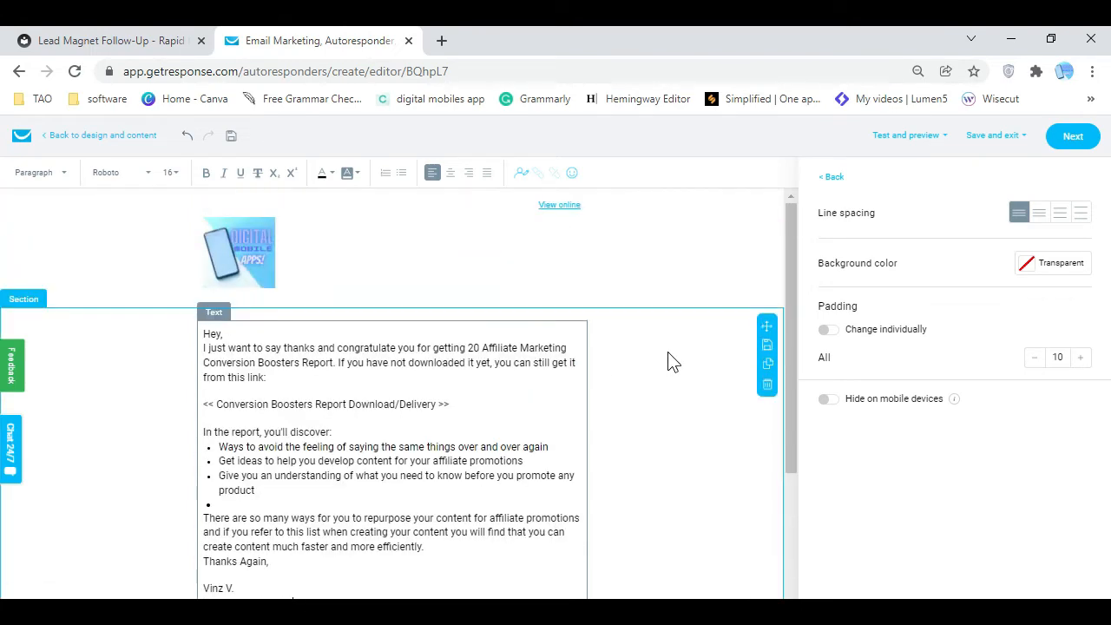
pyautogui.scroll(-2, 689, 340)
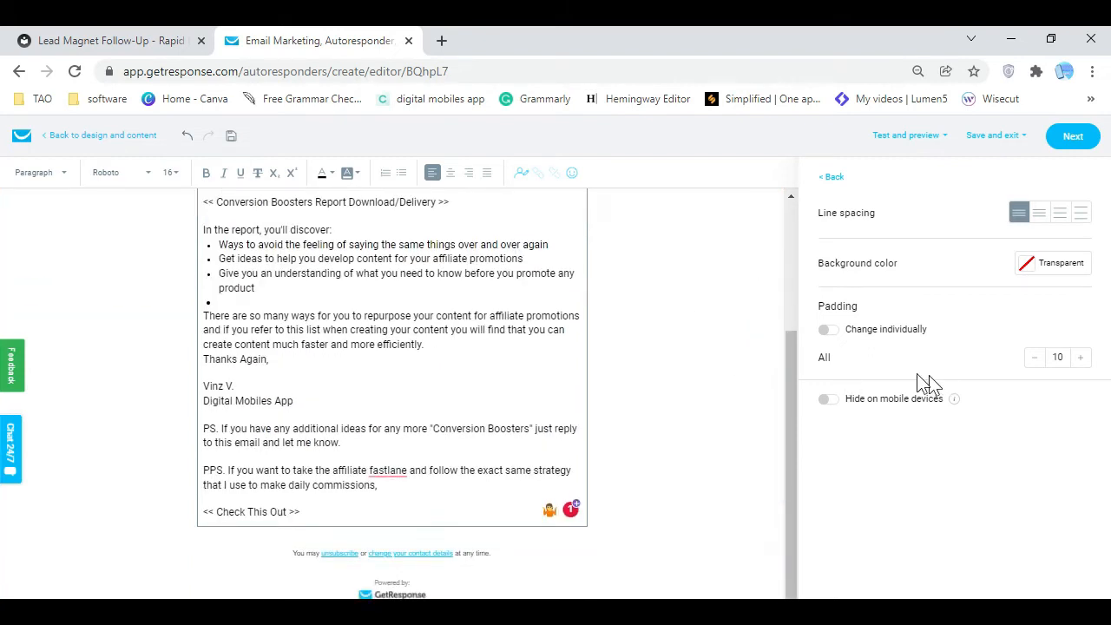
pyautogui.moveTo(954, 401)
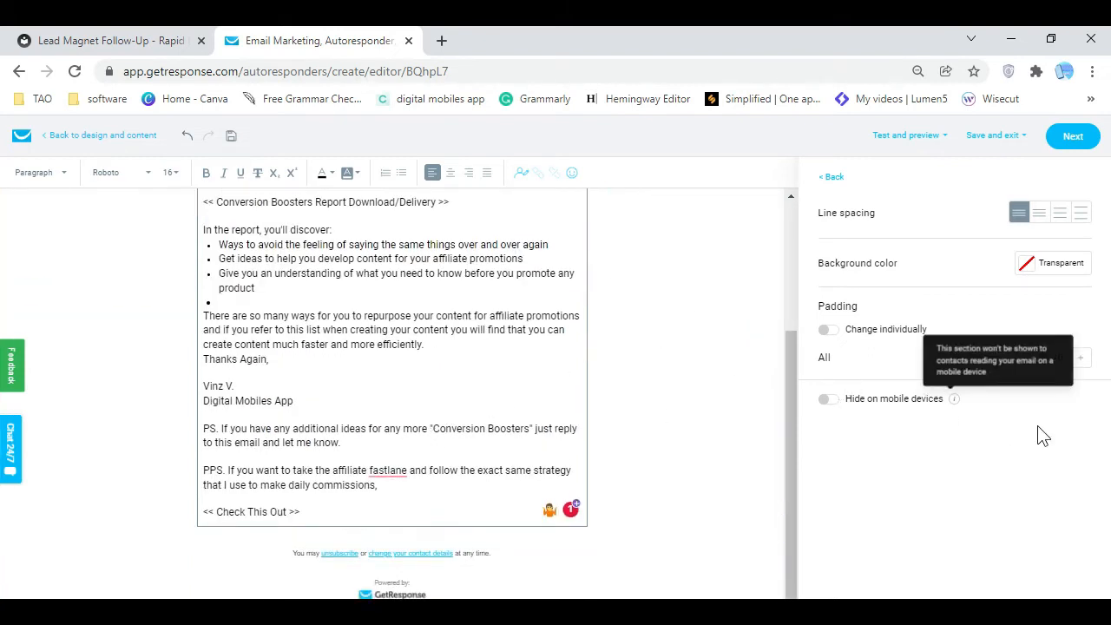
pyautogui.click(835, 331)
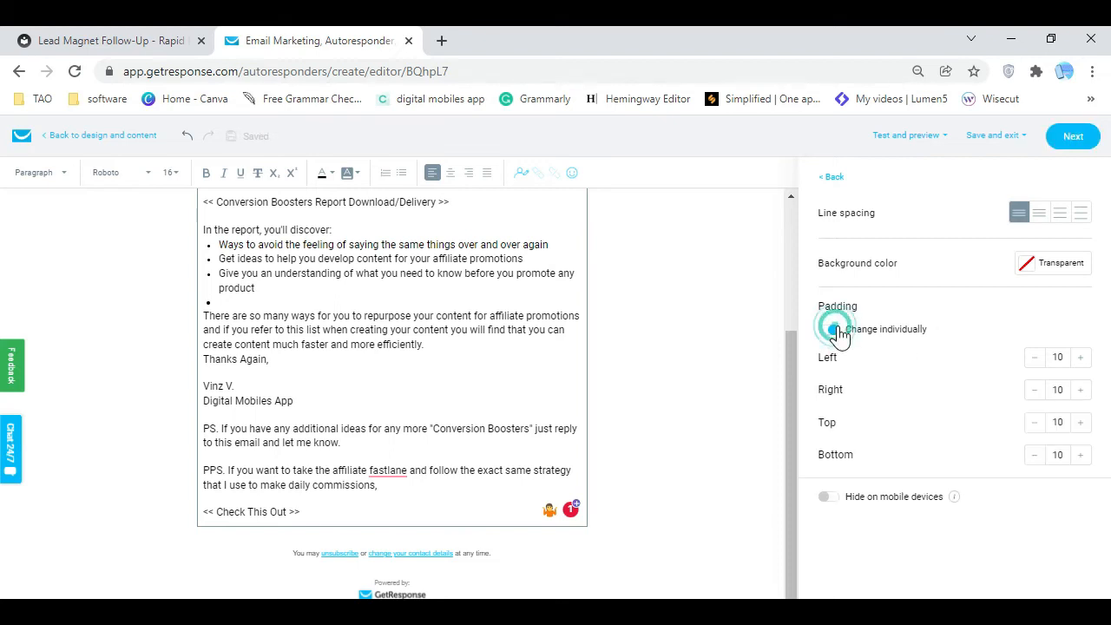
pyautogui.click(837, 332)
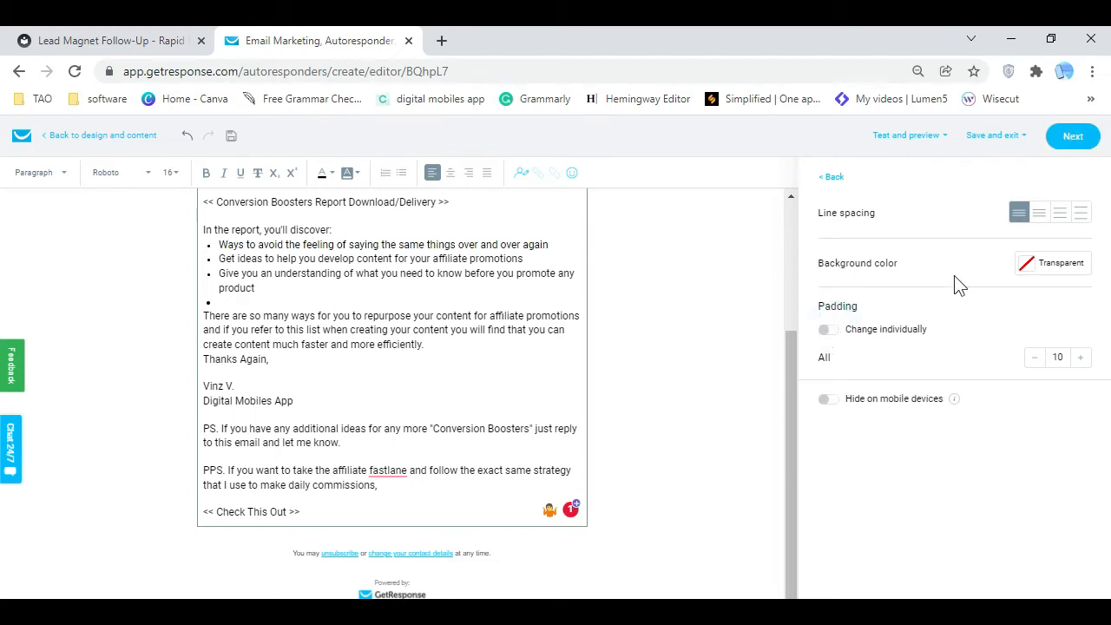
# Try the second and third line spacing options on the text block, settle on the second, and check the whole email
pyautogui.click(1047, 219)
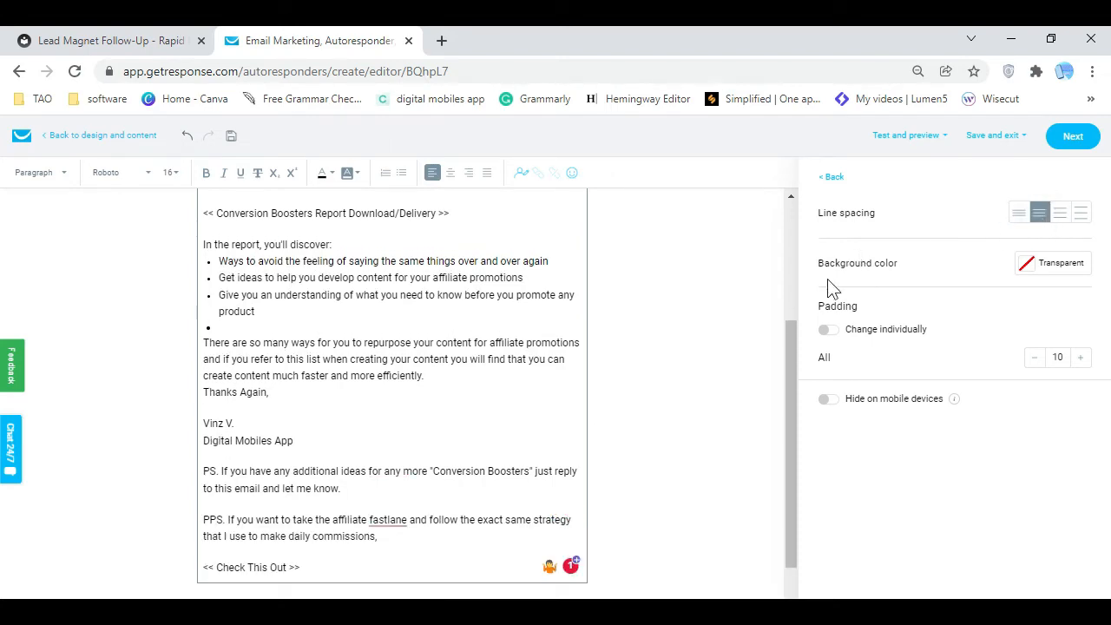
pyautogui.scroll(4, 519, 317)
pyautogui.scroll(-5, 521, 323)
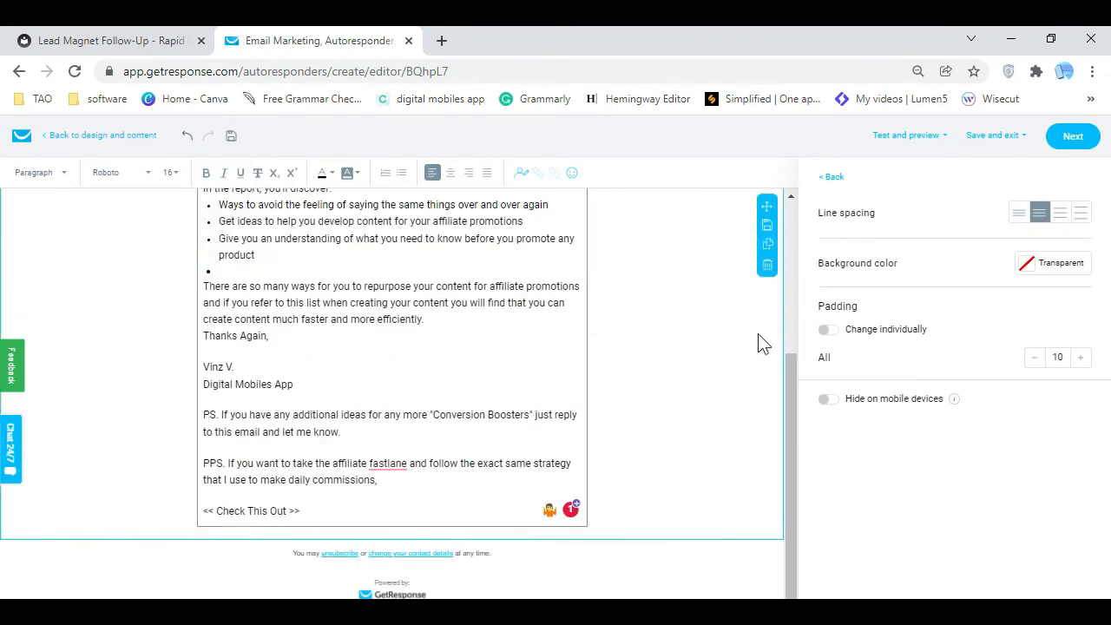
pyautogui.click(1067, 221)
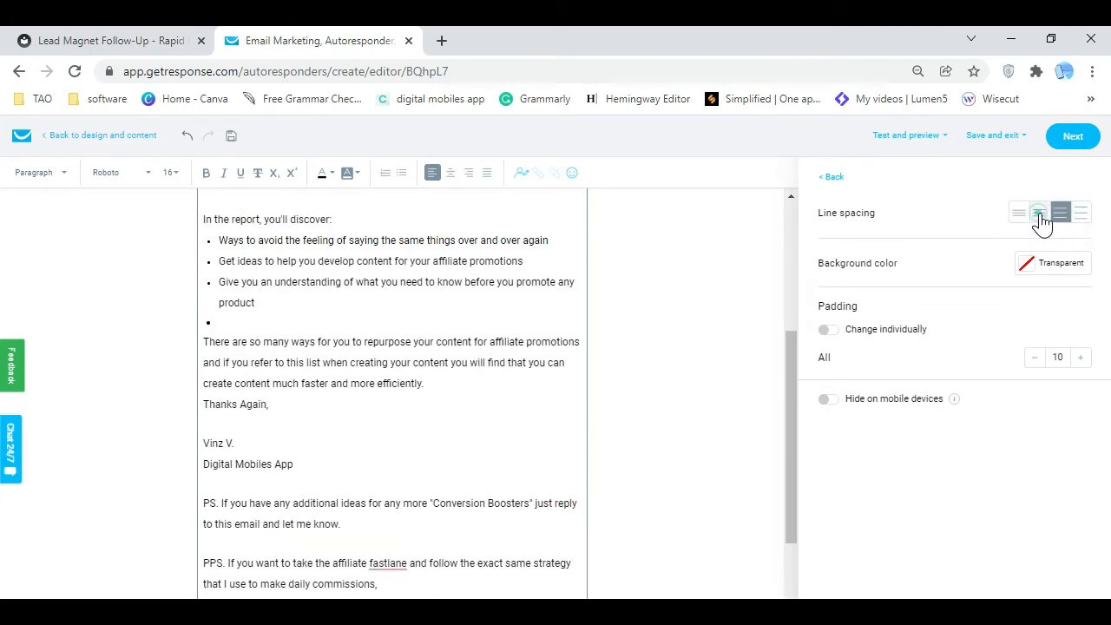
pyautogui.click(1039, 217)
pyautogui.scroll(3, 618, 334)
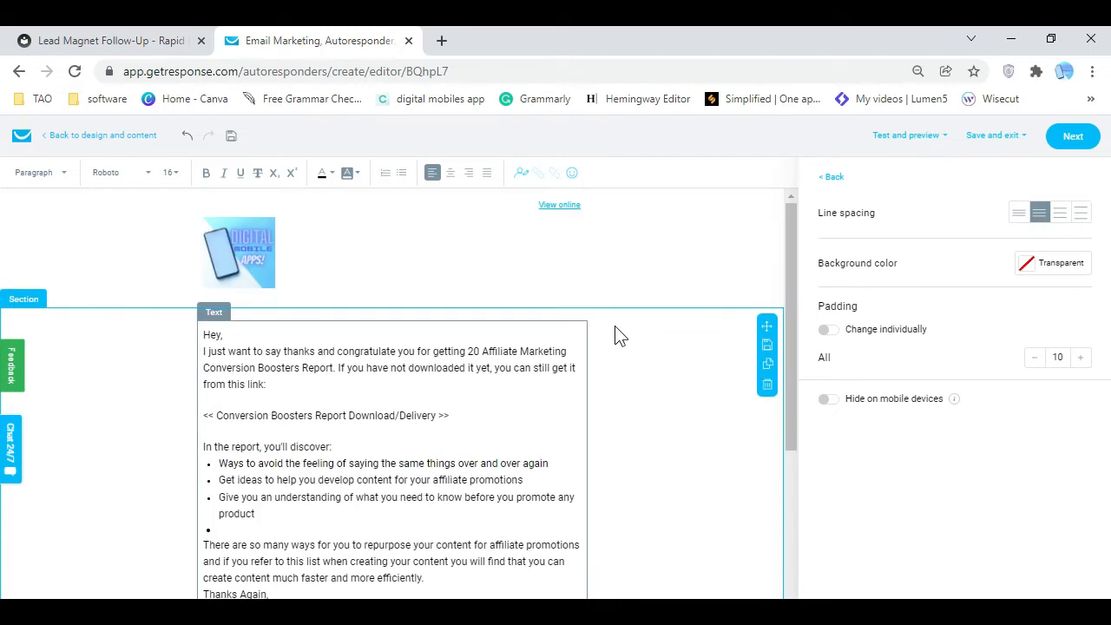
pyautogui.scroll(-5, 616, 332)
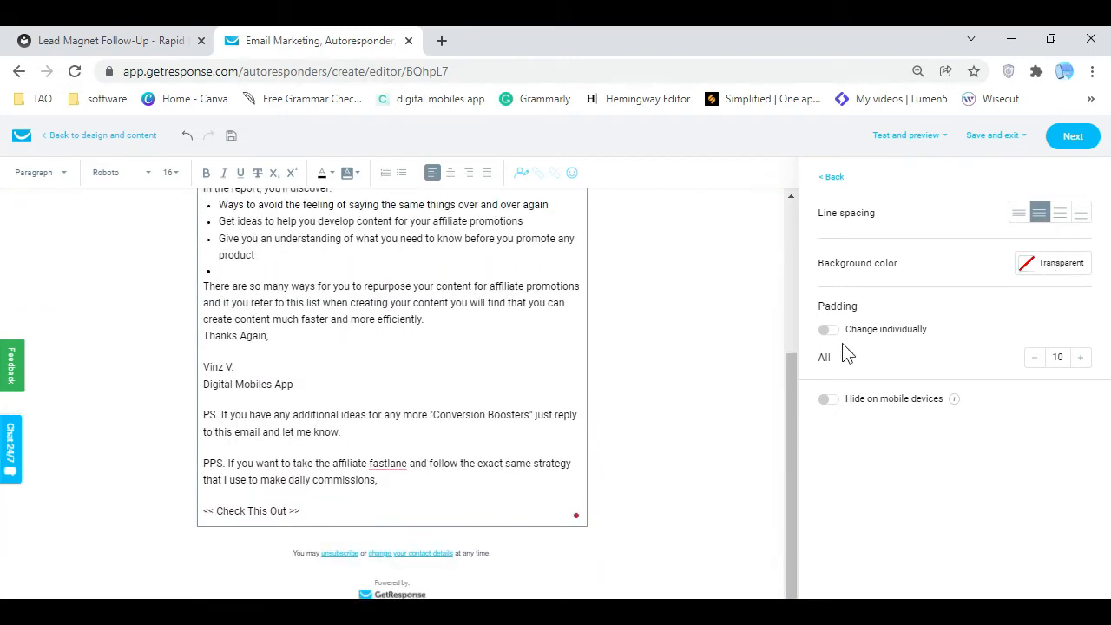
# Inspect the blank line below "Digital Mobiles App" and review the spacing through the email body
pyautogui.click(310, 398)
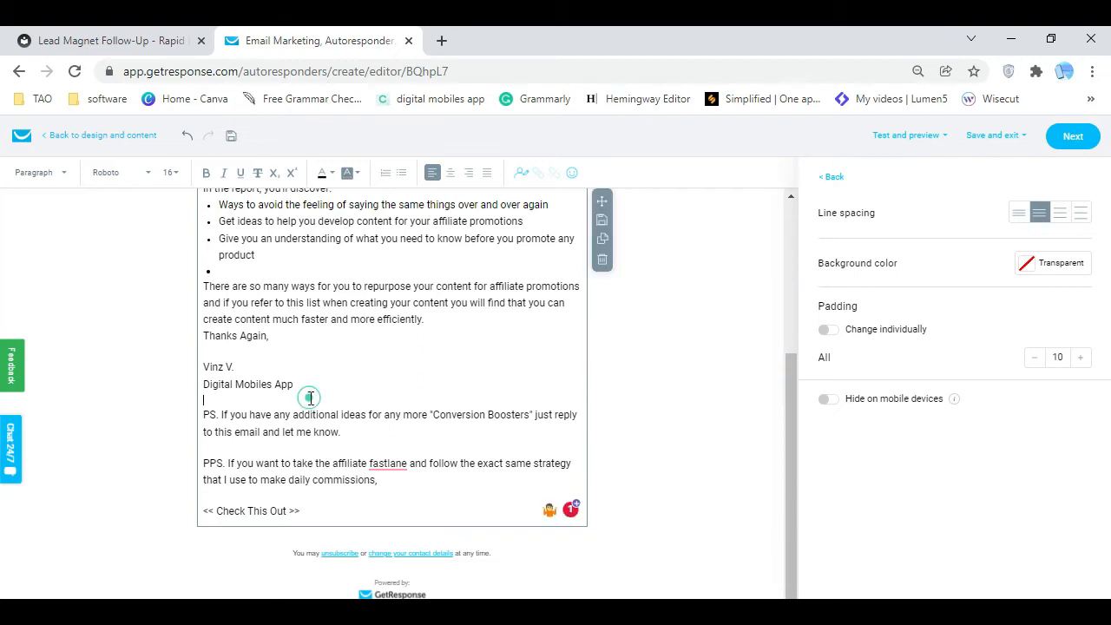
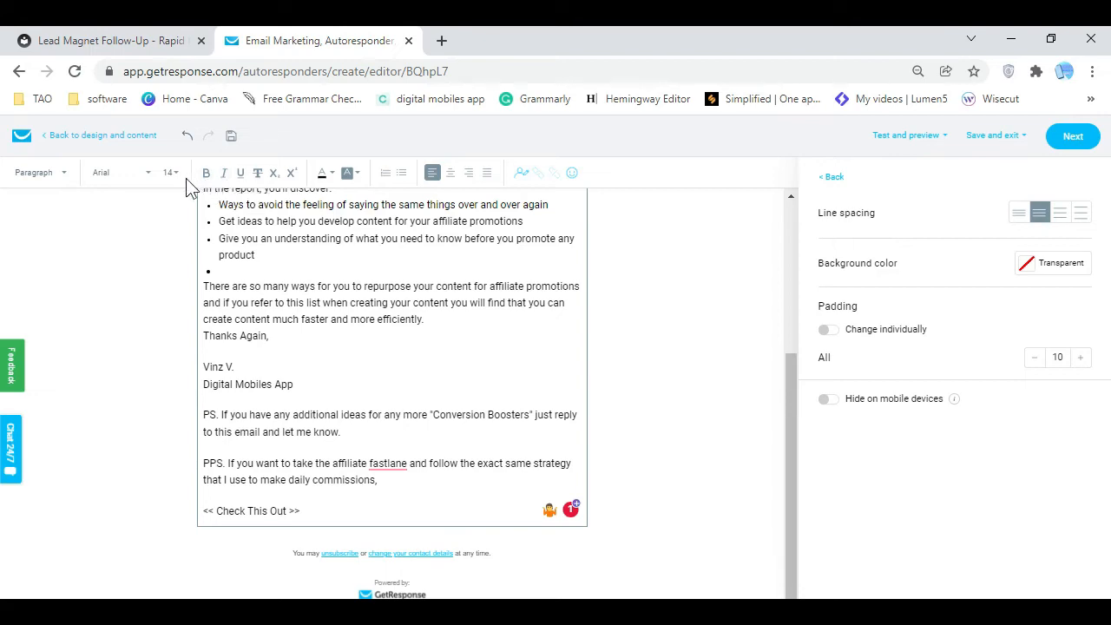
pyautogui.click(634, 415)
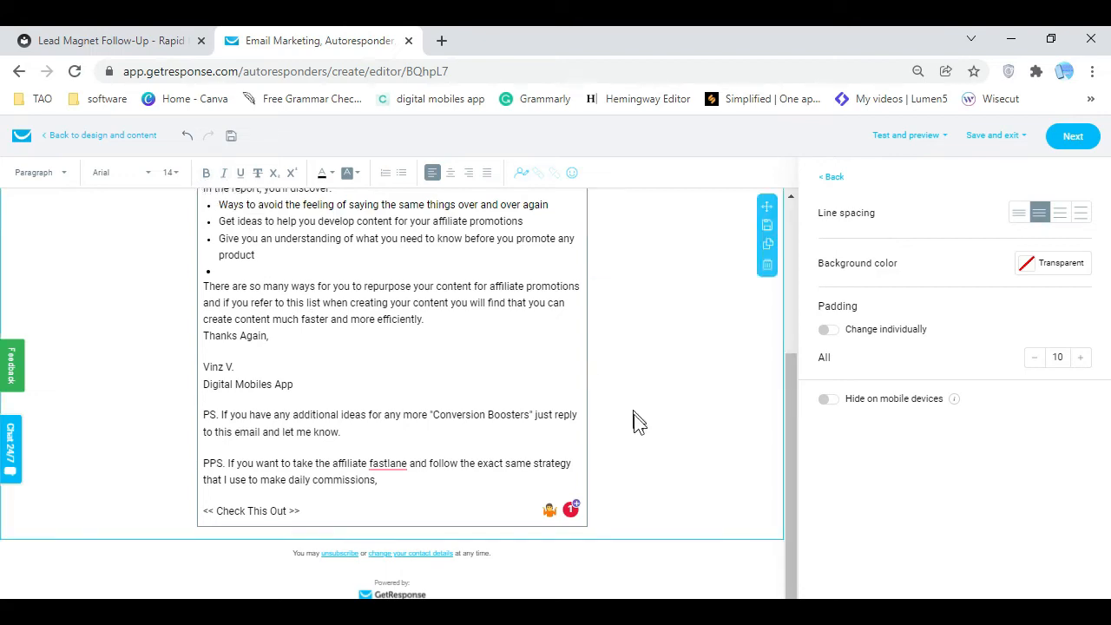
pyautogui.scroll(3, 637, 431)
pyautogui.scroll(-3, 638, 432)
pyautogui.scroll(1, 651, 425)
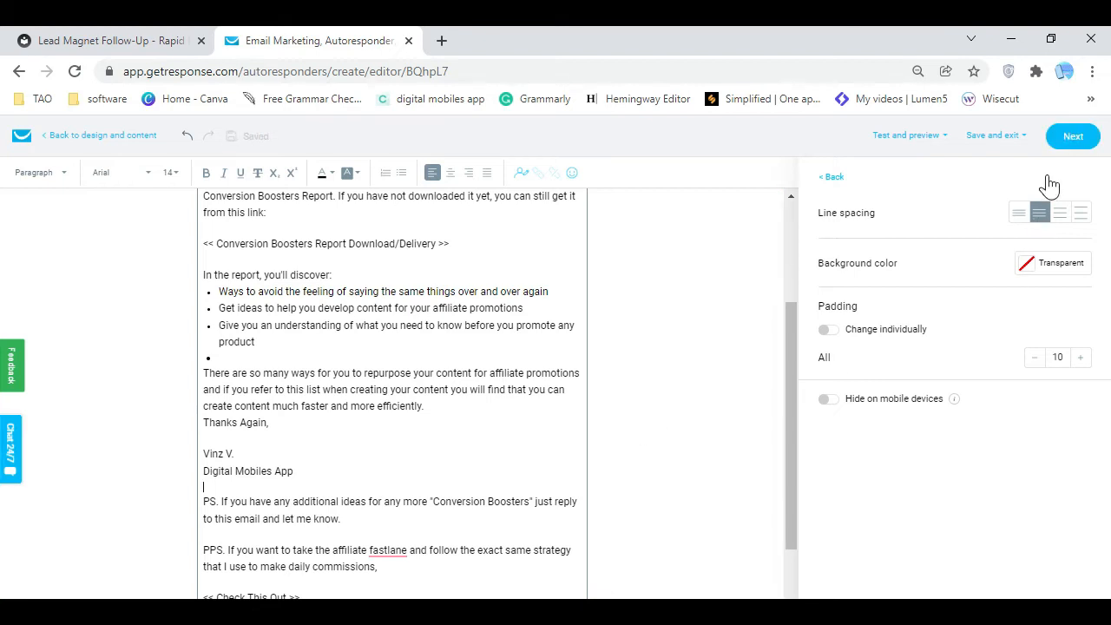
# Start saving the revised email as a template and consult the Lead Magnet Follow-Up source page before returning to the template naming dialog
pyautogui.click(1007, 136)
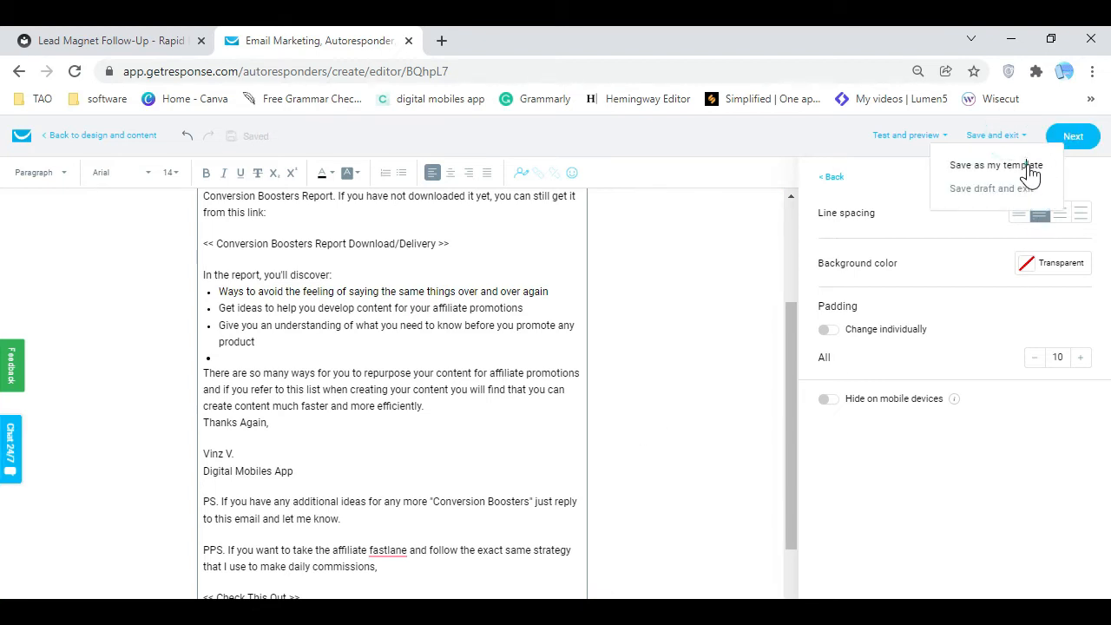
pyautogui.click(998, 165)
pyautogui.click(141, 47)
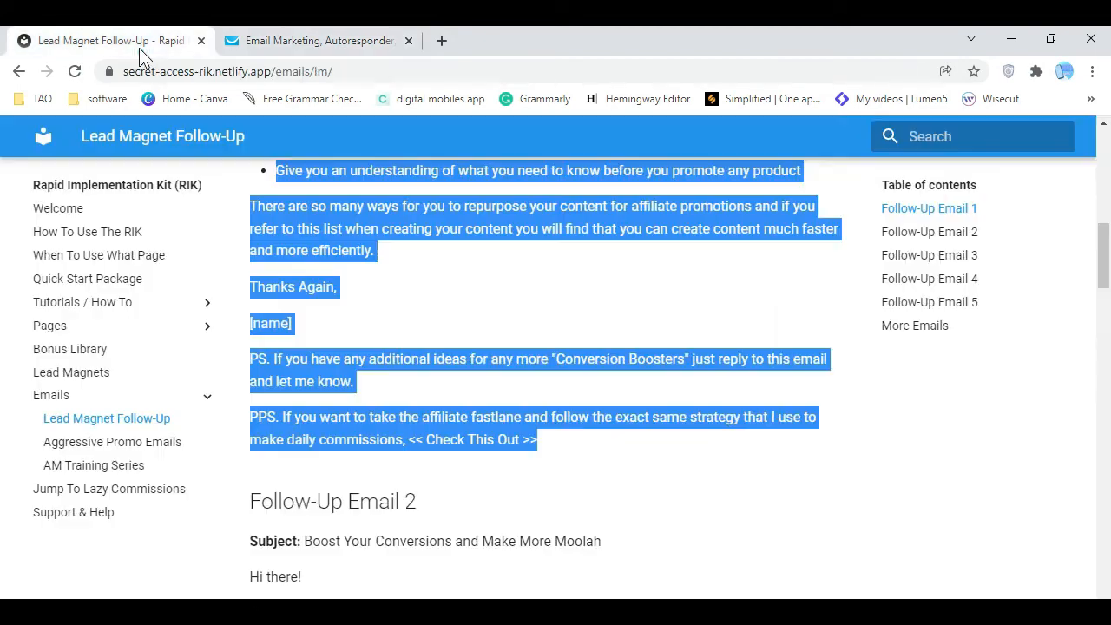
pyautogui.click(320, 41)
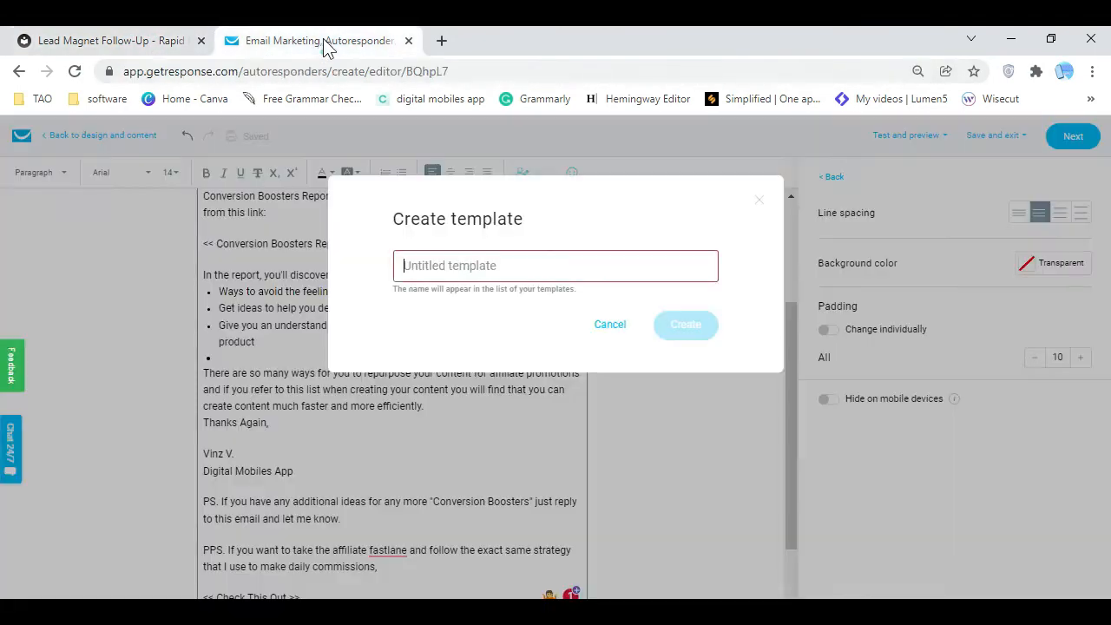
pyautogui.click(566, 268)
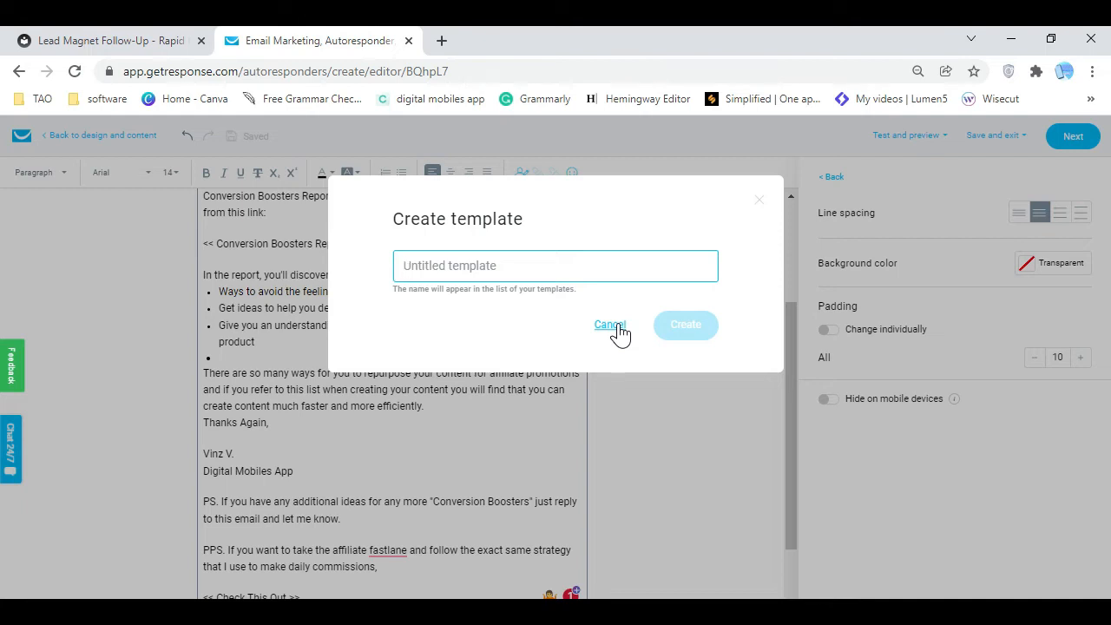
pyautogui.click(571, 264)
pyautogui.click(759, 201)
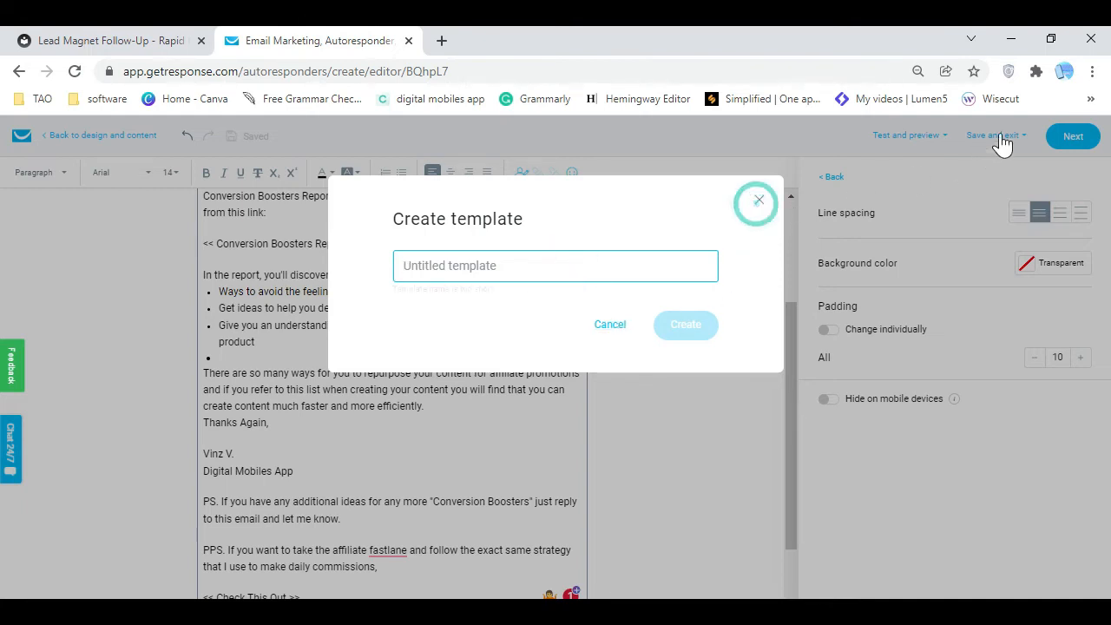
# Save the current email design as a personal template named "Lead Magnet Follow Up 1"
pyautogui.click(1027, 139)
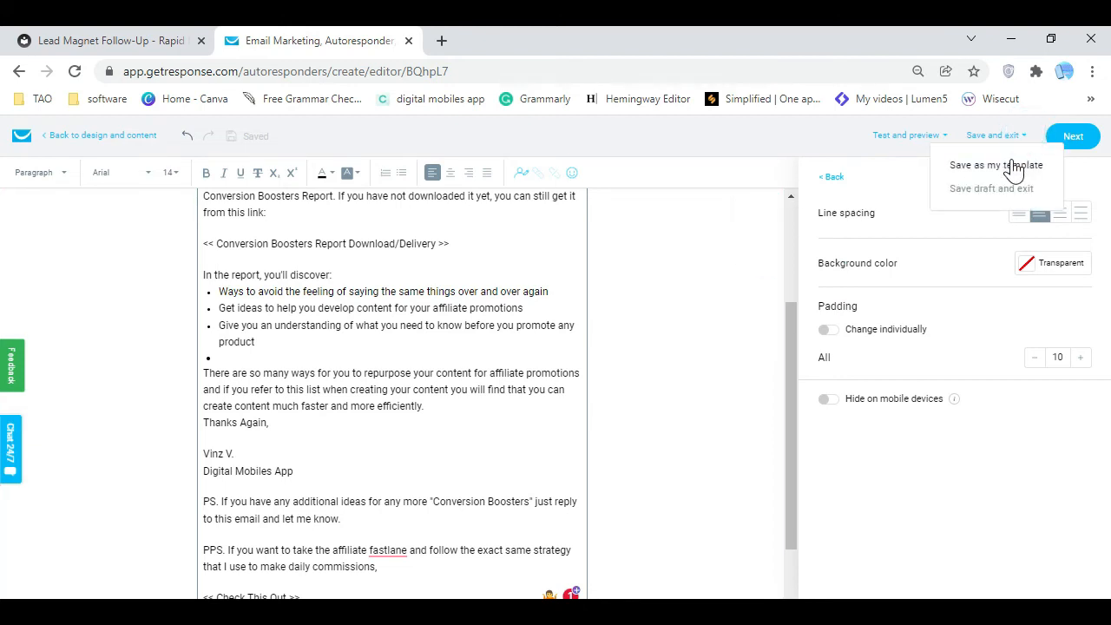
pyautogui.click(1013, 167)
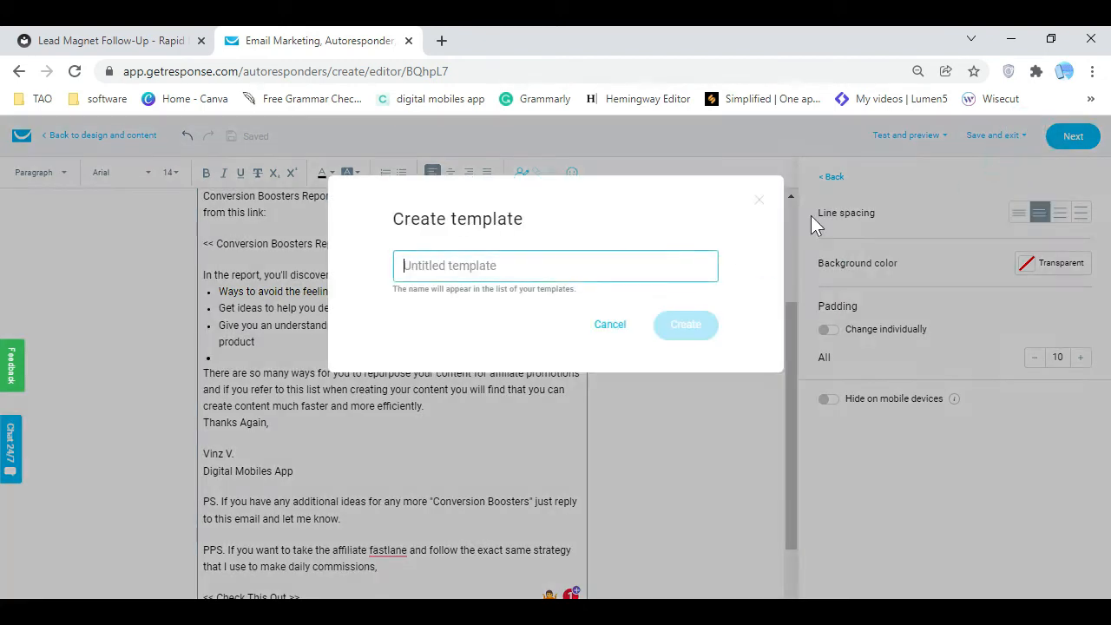
pyautogui.write('Lead Magnet Follow Up 1')
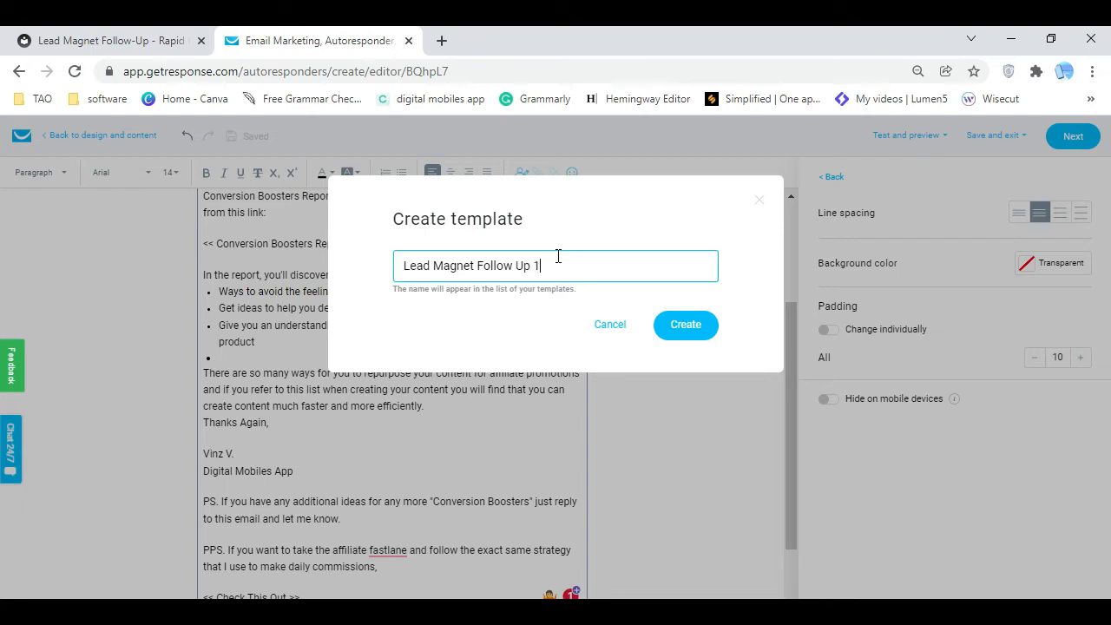
pyautogui.click(700, 337)
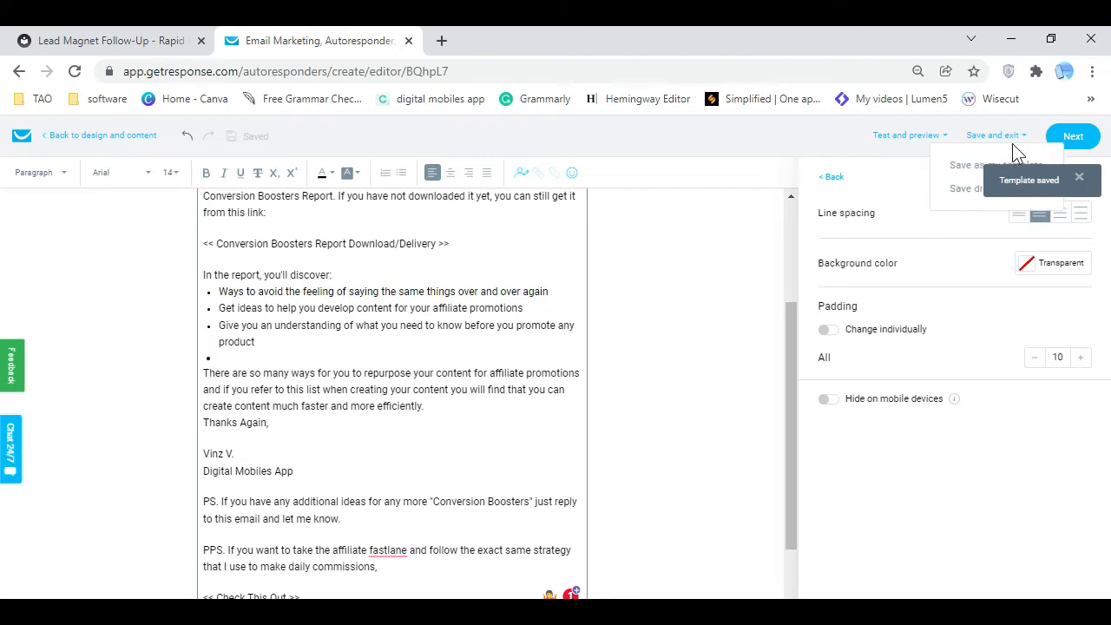
pyautogui.moveTo(1028, 146)
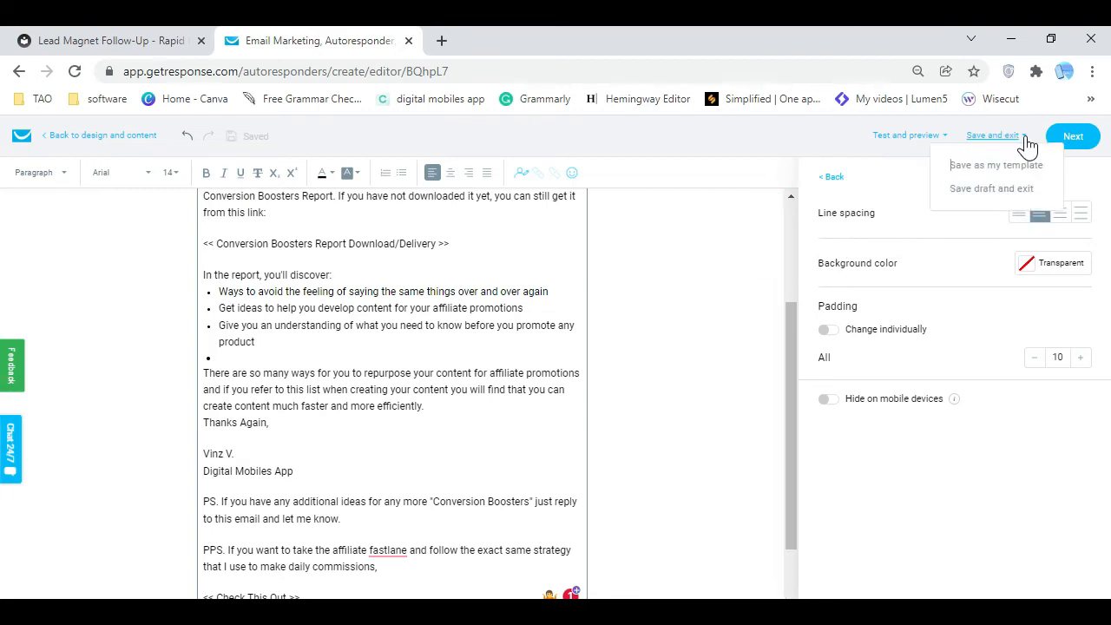
# Return to the design and content page and try the 1 column blank template, keeping the existing content at the overwrite prompt
pyautogui.scroll(1, 139, 199)
pyautogui.click(63, 136)
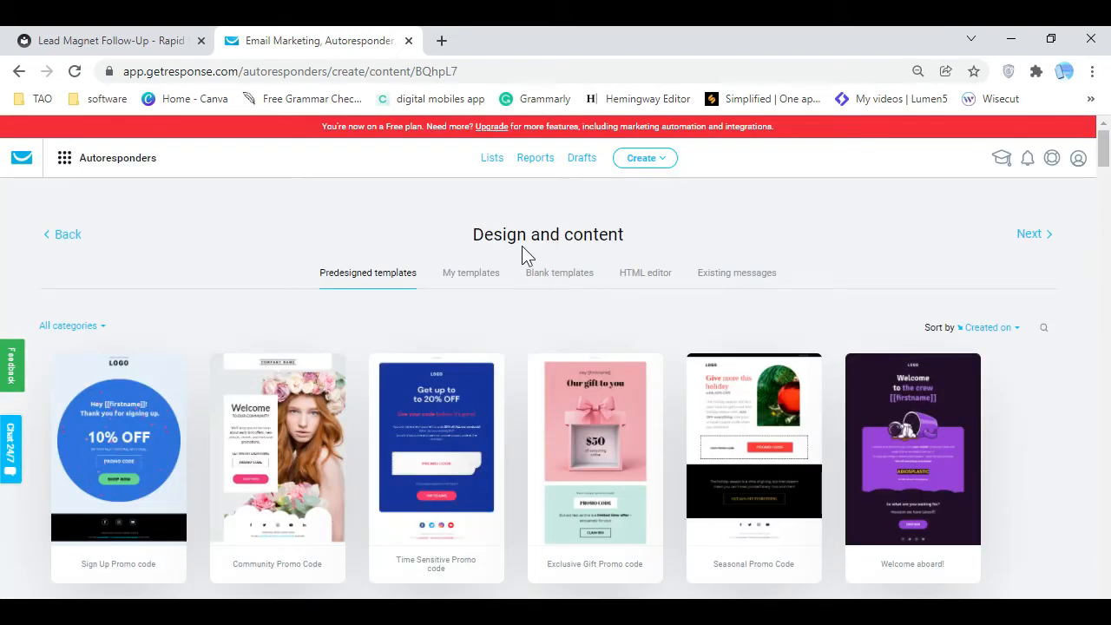
pyautogui.click(573, 278)
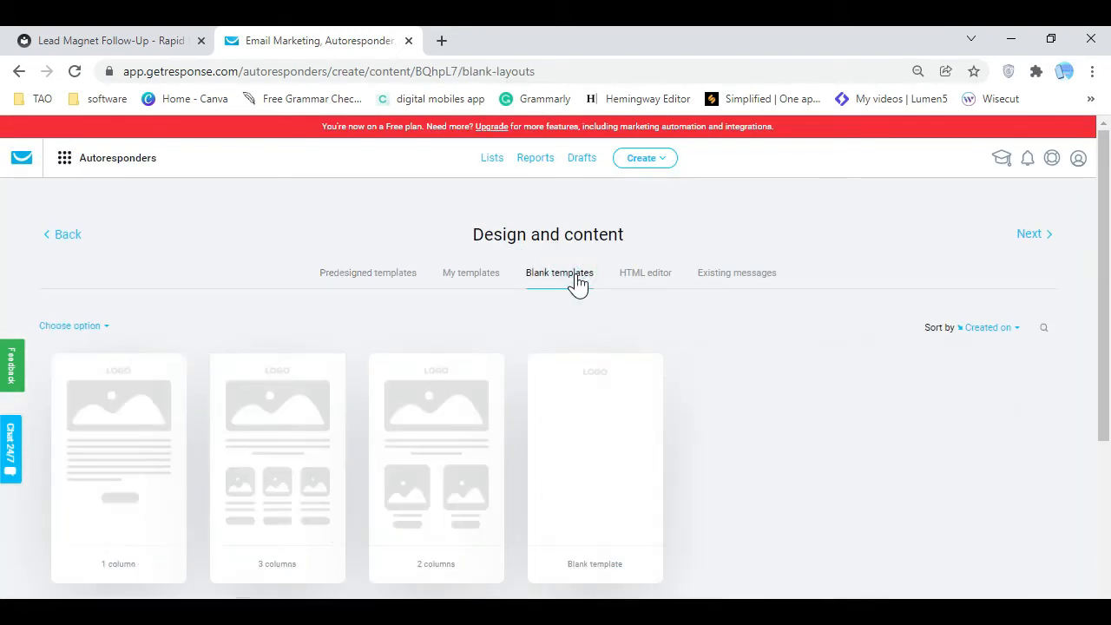
pyautogui.moveTo(142, 393)
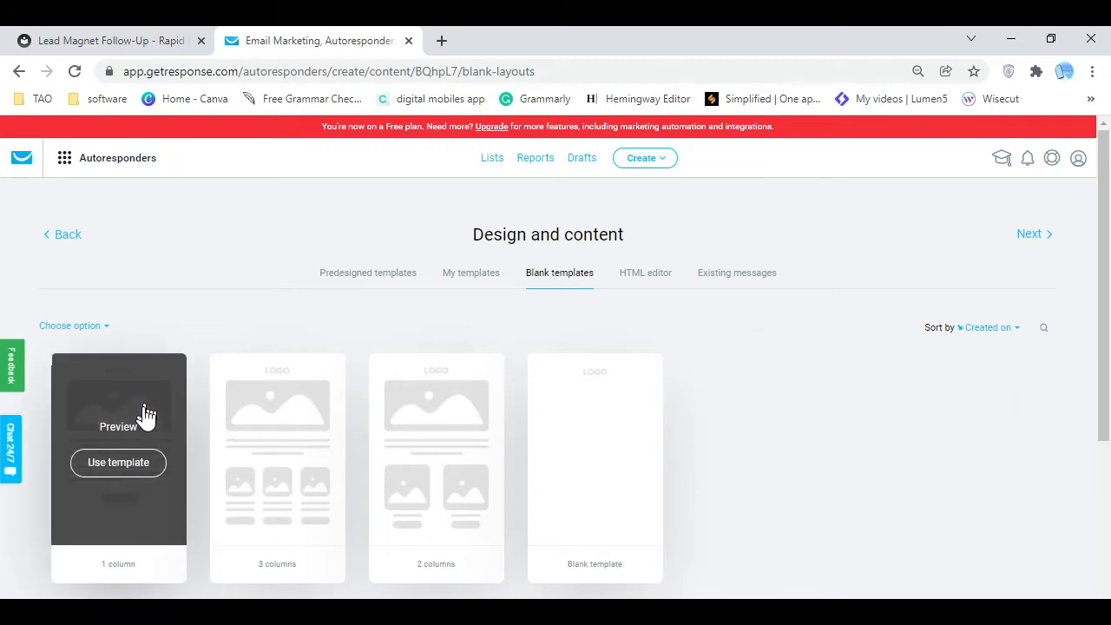
pyautogui.click(121, 462)
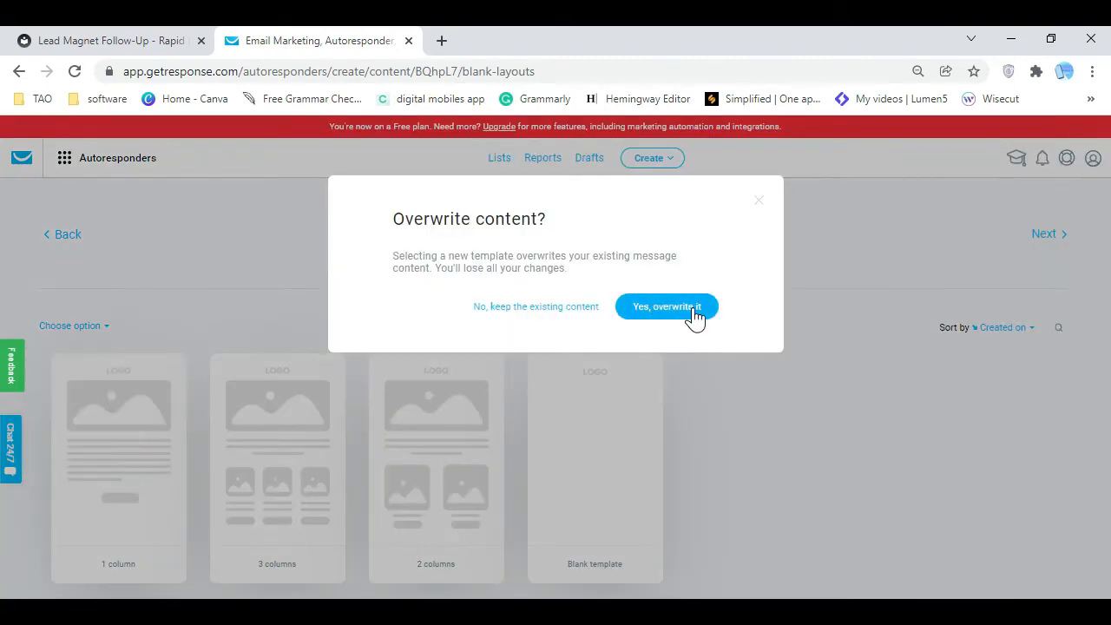
pyautogui.click(512, 310)
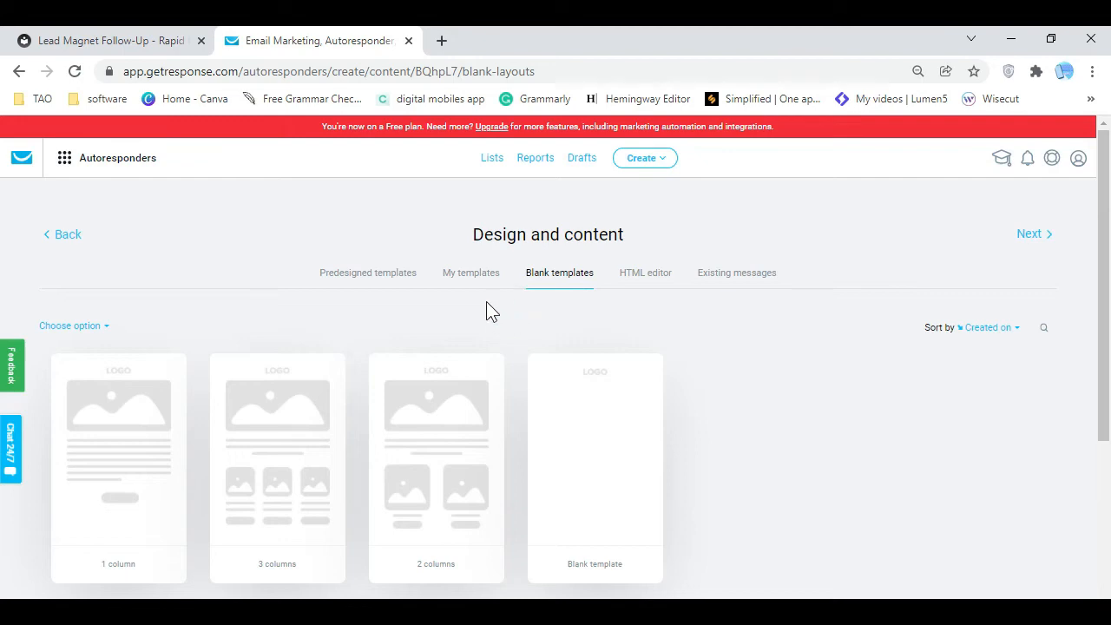
# Review the settings of Lead Magnet Follow-Up Email 1, from the name and schedule through the subject line to the tracking options
pyautogui.click(66, 233)
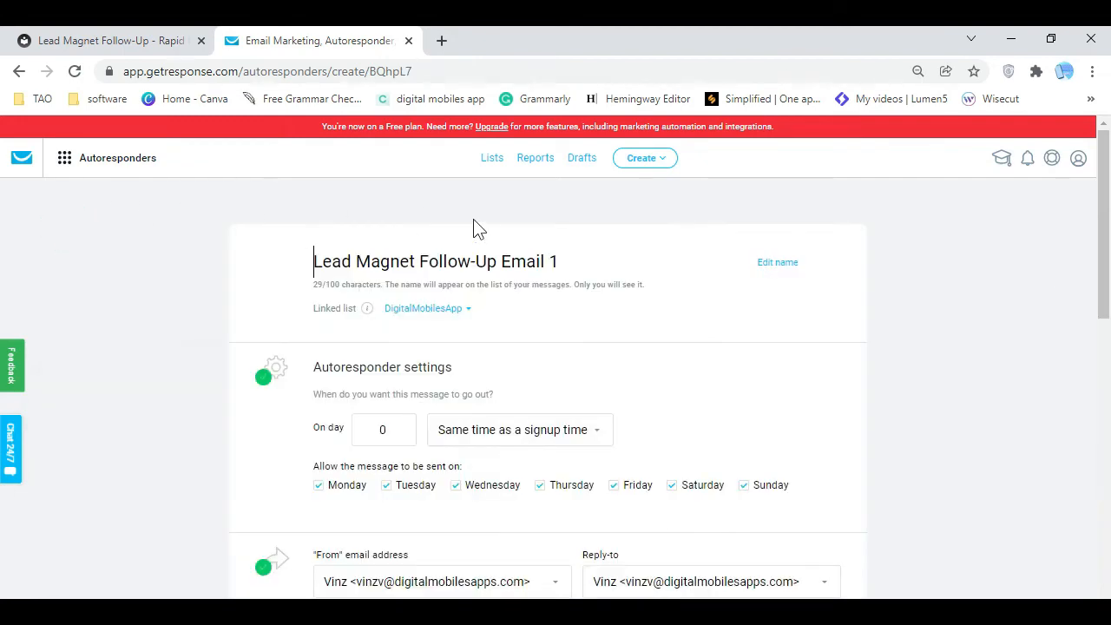
pyautogui.scroll(-9, 456, 295)
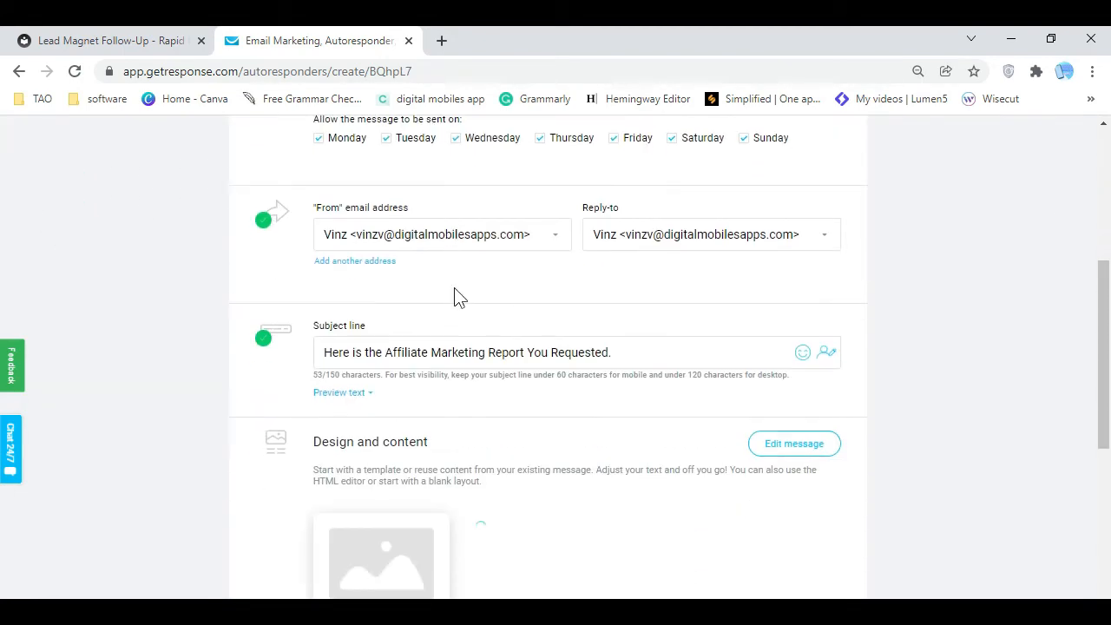
pyautogui.scroll(2, 457, 297)
pyautogui.scroll(-2, 456, 295)
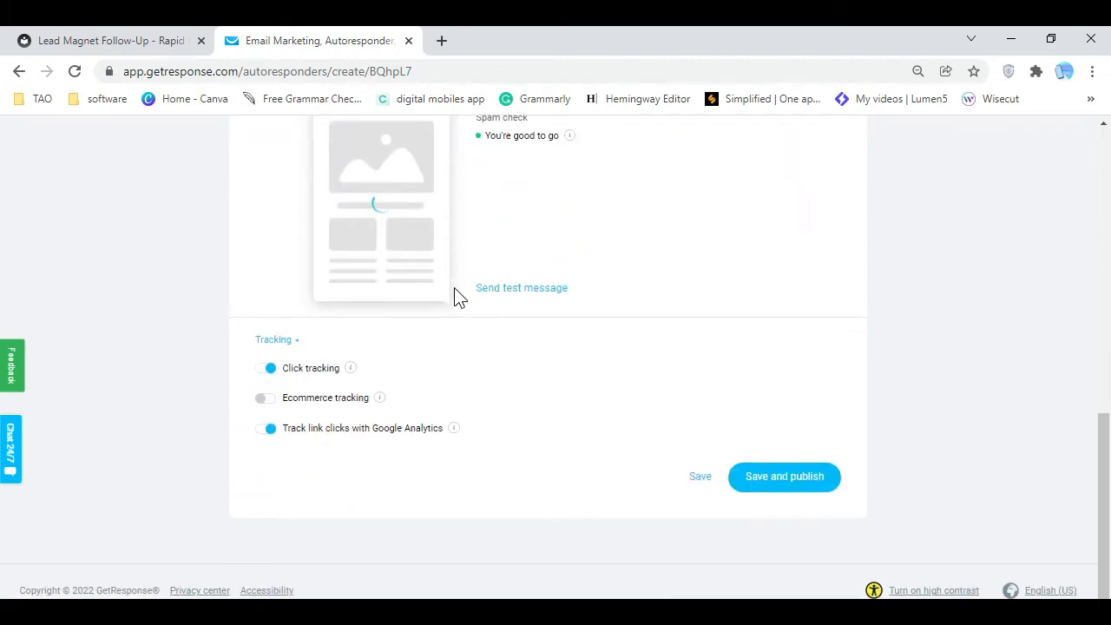
pyautogui.scroll(6, 1067, 385)
pyautogui.scroll(2, 1064, 375)
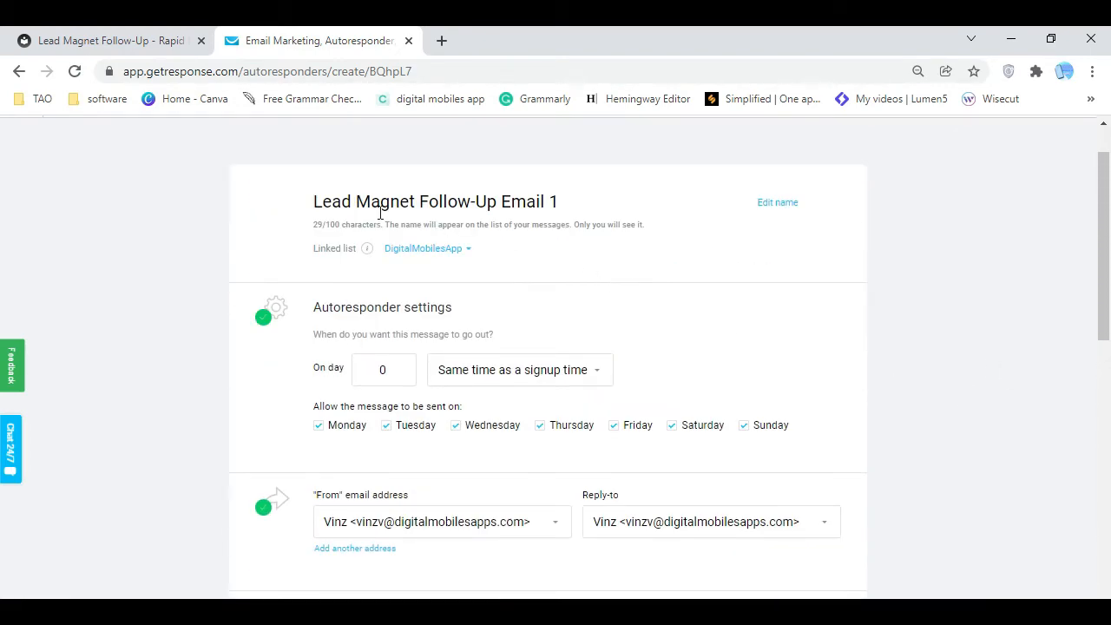
# Go to the autoresponder management page and start a new autoresponder
pyautogui.click(19, 71)
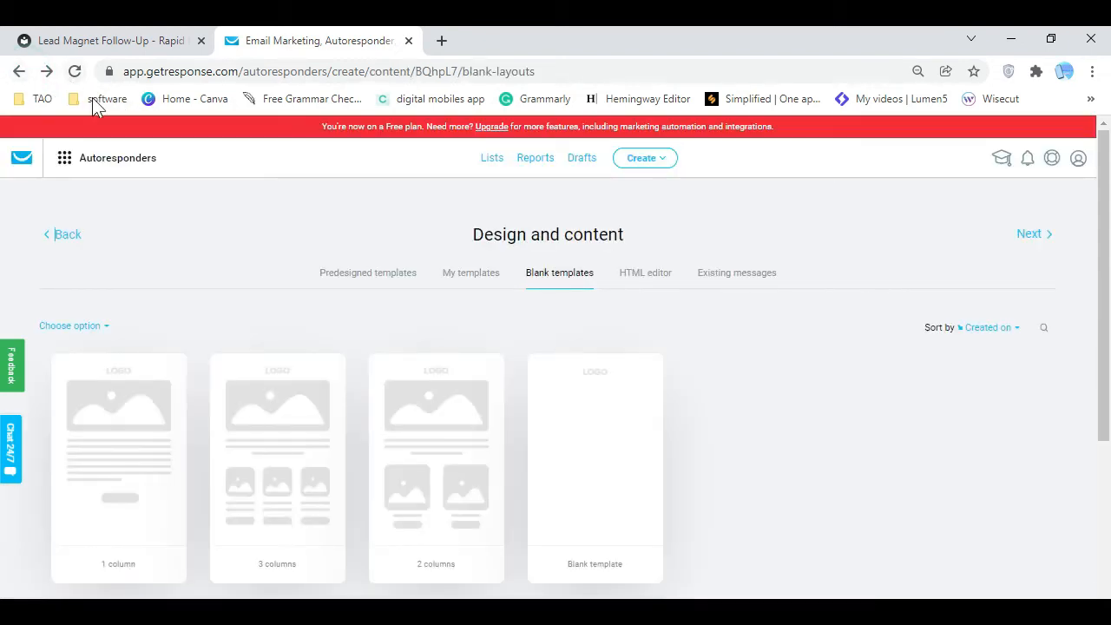
pyautogui.click(60, 163)
pyautogui.click(92, 249)
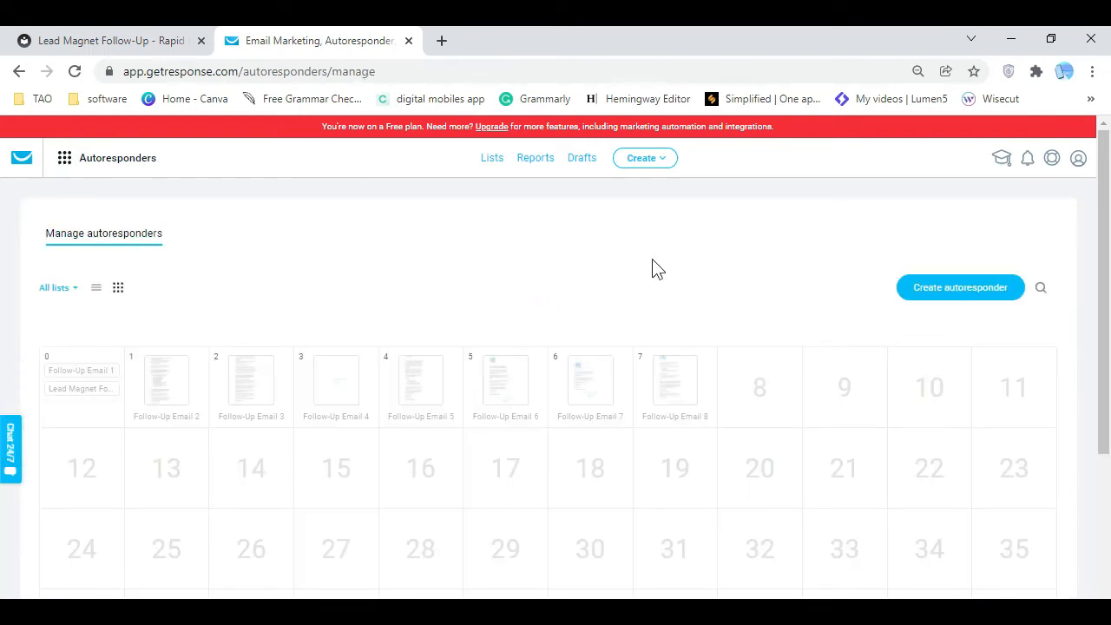
pyautogui.moveTo(99, 405)
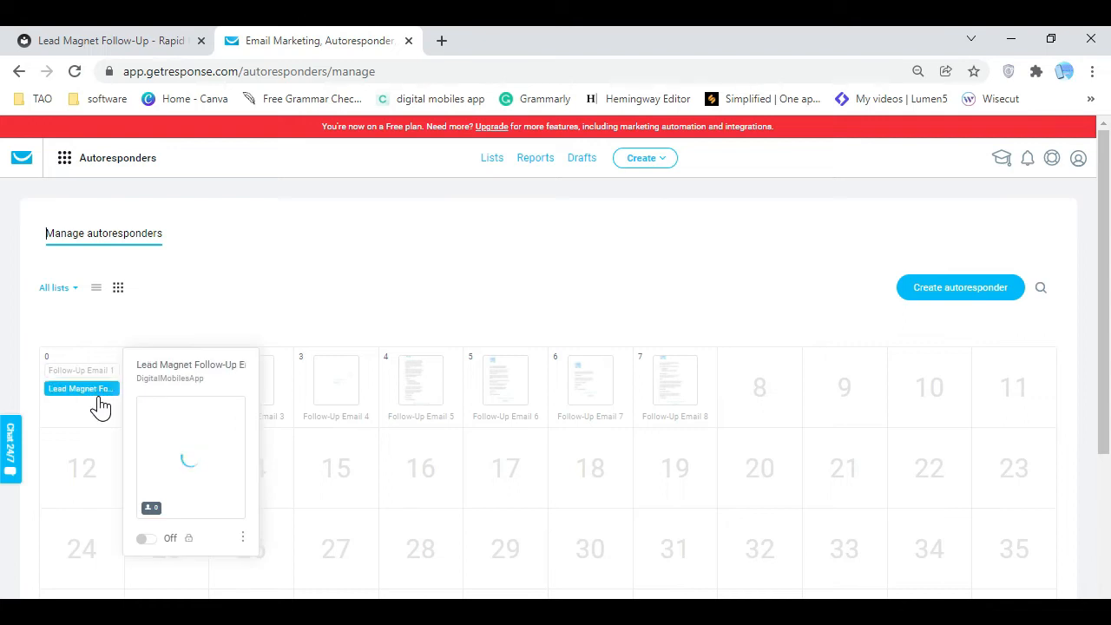
pyautogui.moveTo(94, 384)
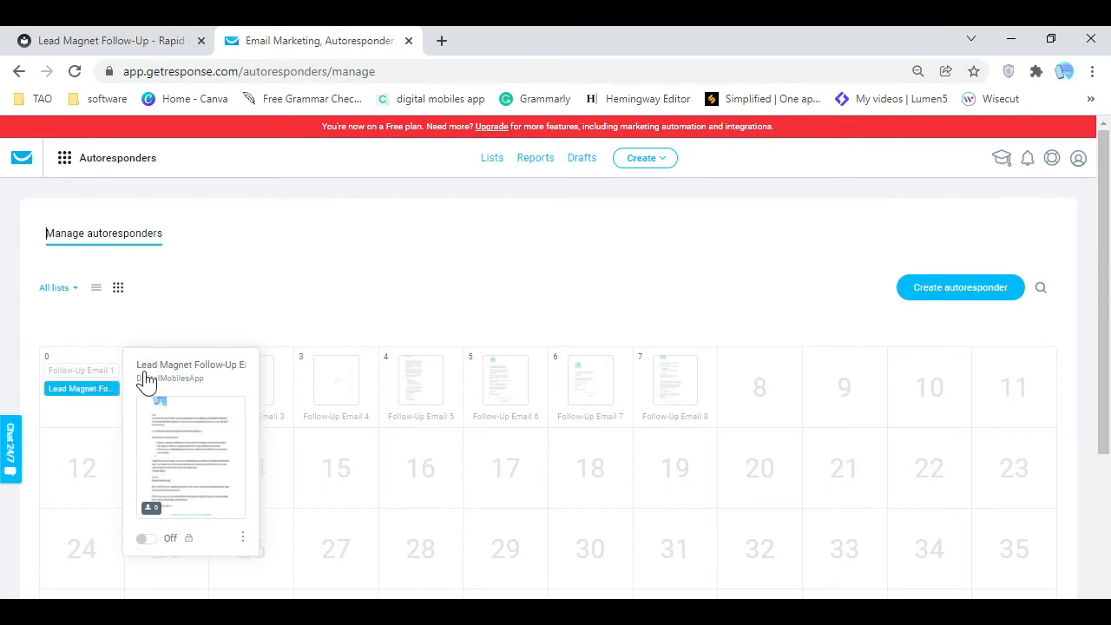
pyautogui.click(974, 292)
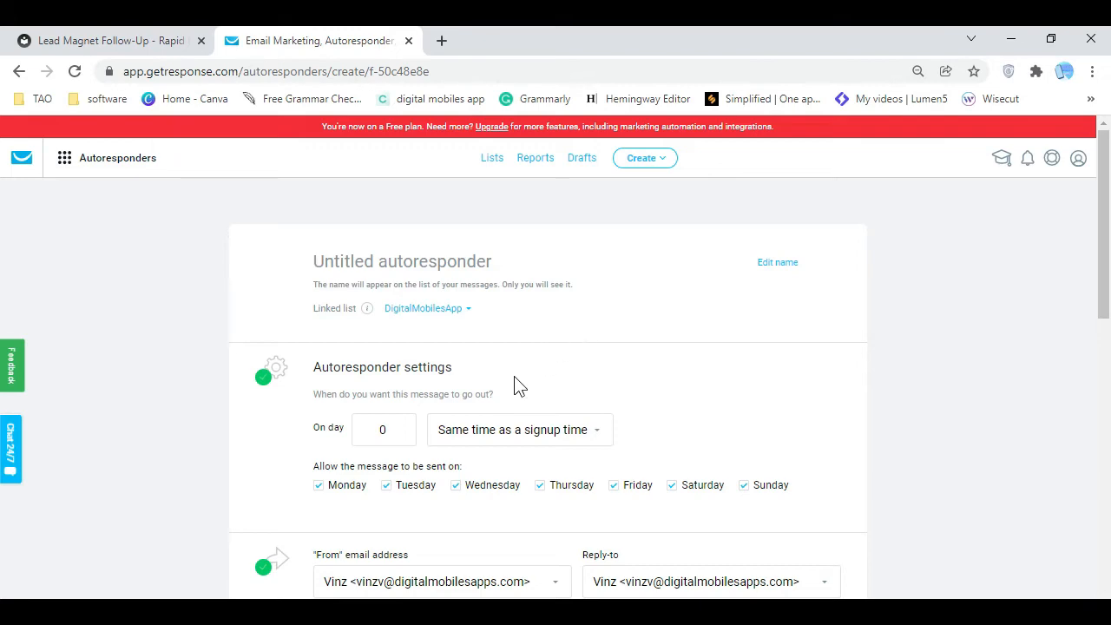
# Copy the heading "Follow-Up Email 2" from the Lead Magnet Follow-Up web page
pyautogui.scroll(-1, 516, 385)
pyautogui.click(171, 38)
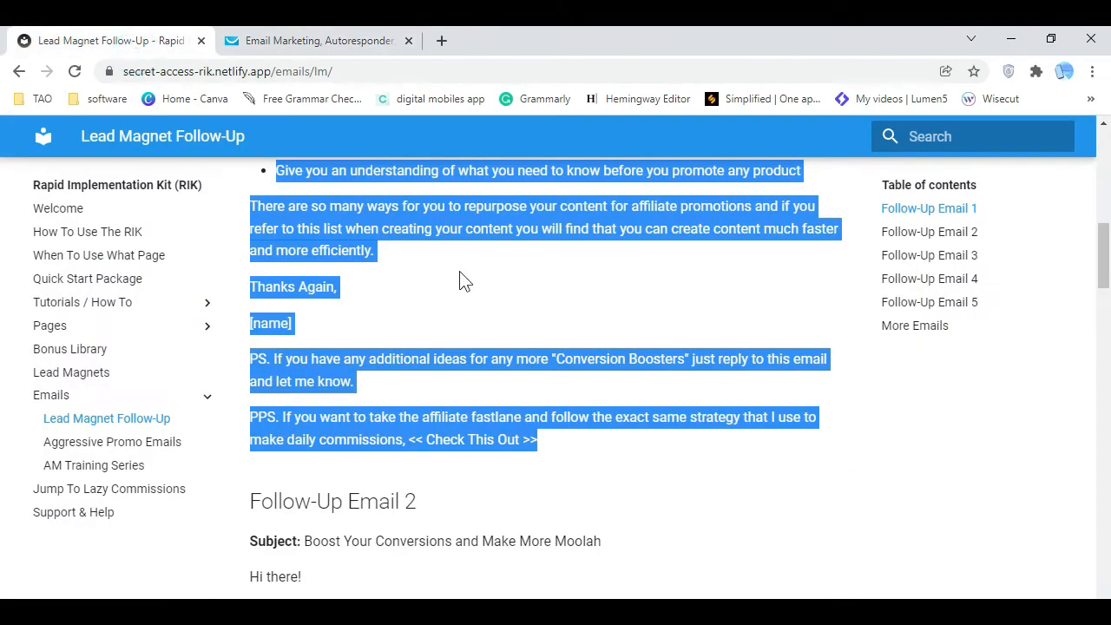
pyautogui.click(623, 461)
pyautogui.scroll(-2, 391, 434)
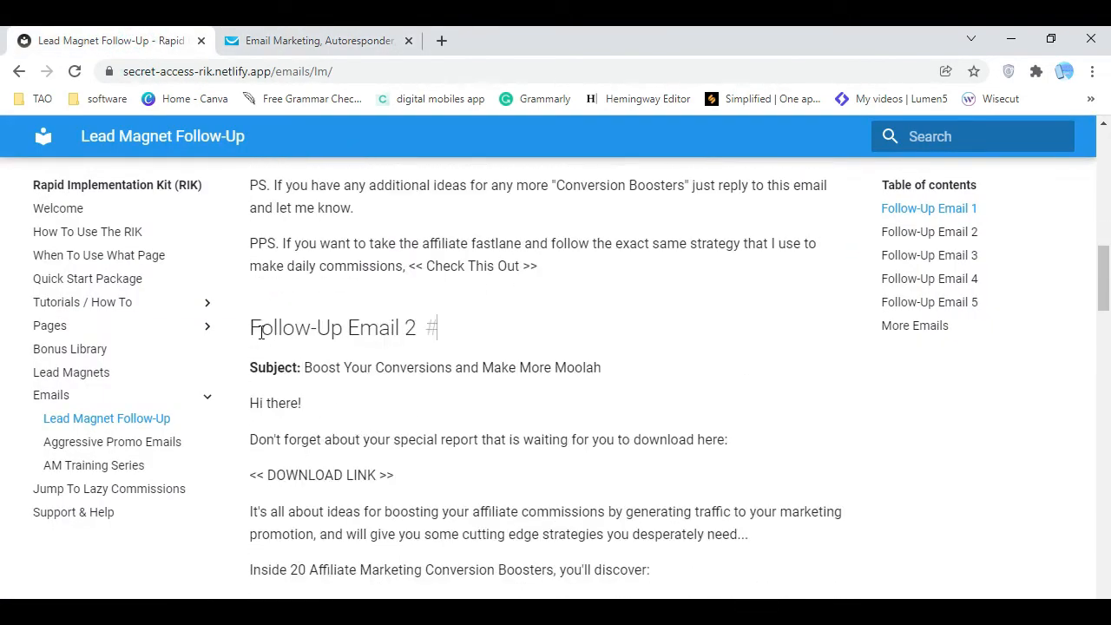
pyautogui.moveTo(253, 327); pyautogui.dragTo(420, 330)
pyautogui.rightClick(426, 334)
pyautogui.click(447, 344)
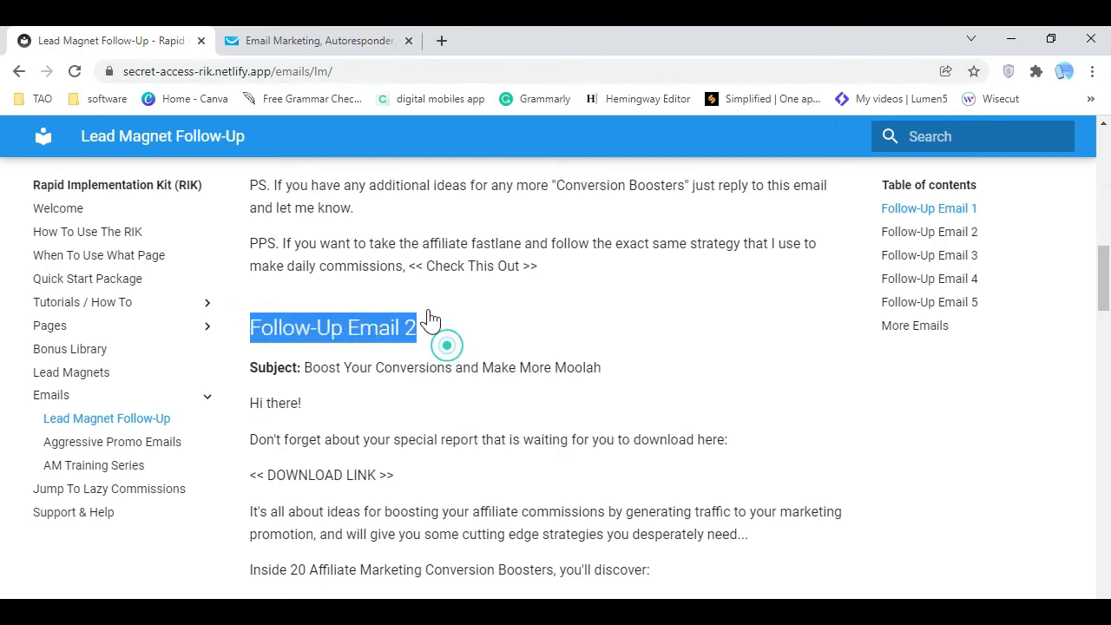
# Name the new autoresponder "Lead Magnet Follow-Up Email 2", using the copied heading with "Lead Magnet" in front
pyautogui.click(322, 41)
pyautogui.moveTo(492, 174); pyautogui.dragTo(299, 176)
pyautogui.press('BackSpace')
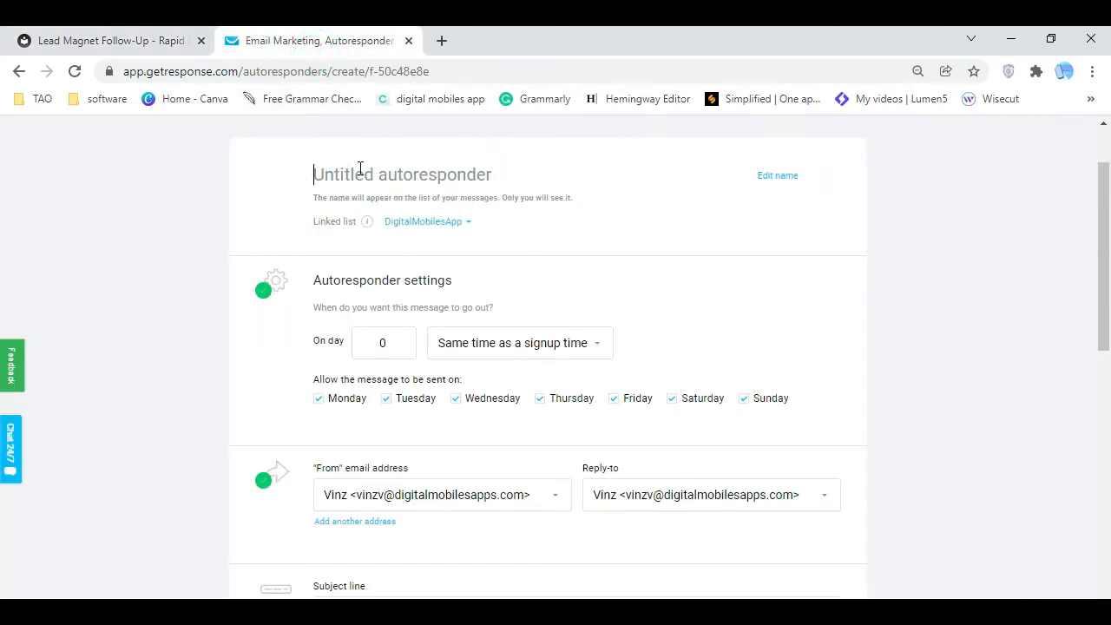
pyautogui.rightClick(361, 174)
pyautogui.click(458, 305)
pyautogui.click(313, 175)
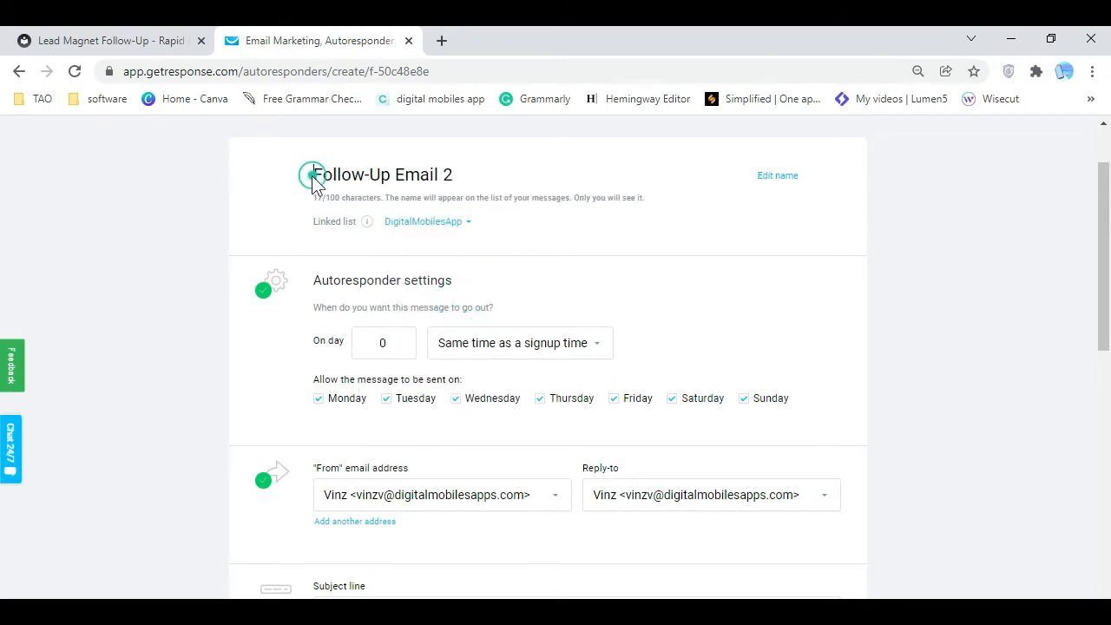
pyautogui.write('Lead magnet')
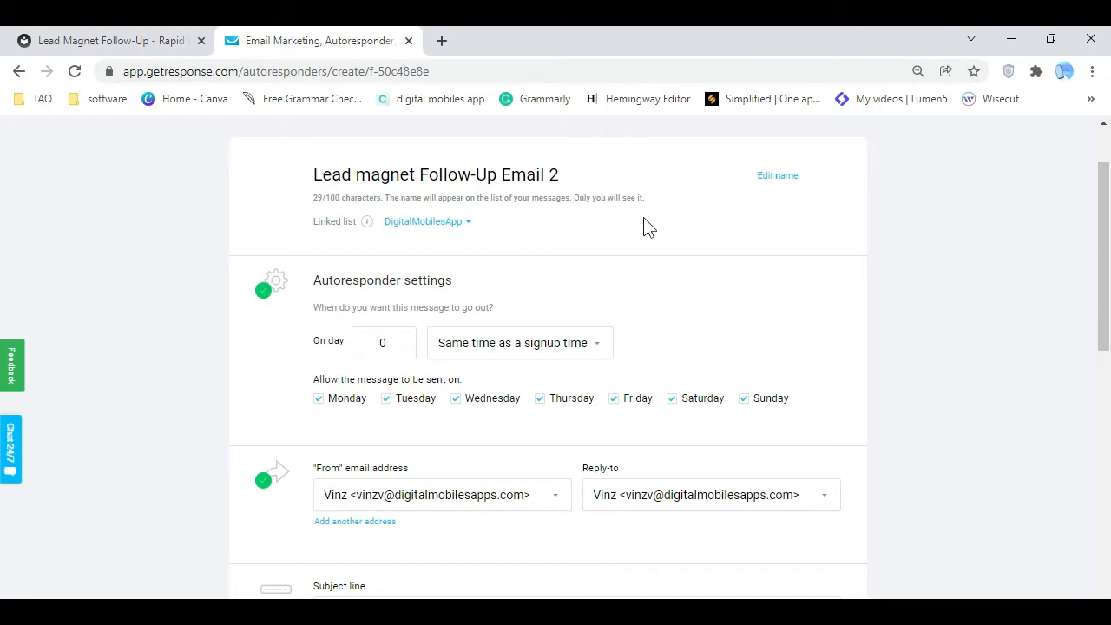
pyautogui.moveTo(363, 176); pyautogui.dragTo(371, 177)
pyautogui.write('M')
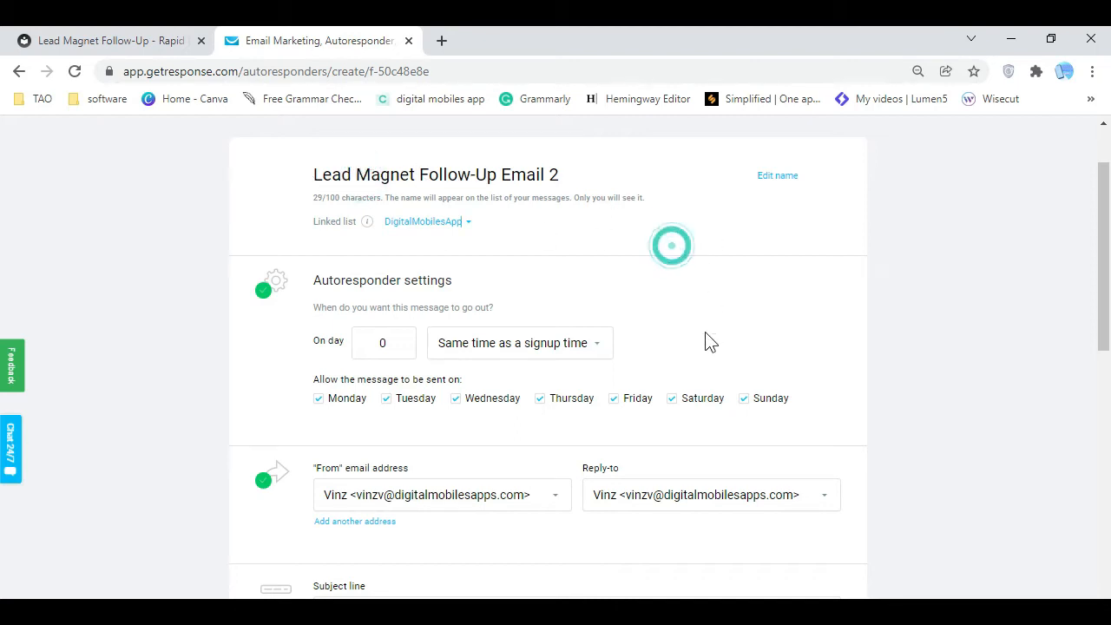
# Open the sending day of the new autoresponder for editing
pyautogui.click(401, 340)
pyautogui.click(401, 340)
pyautogui.click(401, 340)
pyautogui.click(402, 348)
pyautogui.click(754, 331)
# Set the subject line to "Boost Your Conversions and Make More Moolah", copied from Follow-Up Email 2 on the Lead Magnet Follow-Up page
pyautogui.scroll(-3, 459, 484)
pyautogui.click(413, 352)
pyautogui.click(148, 41)
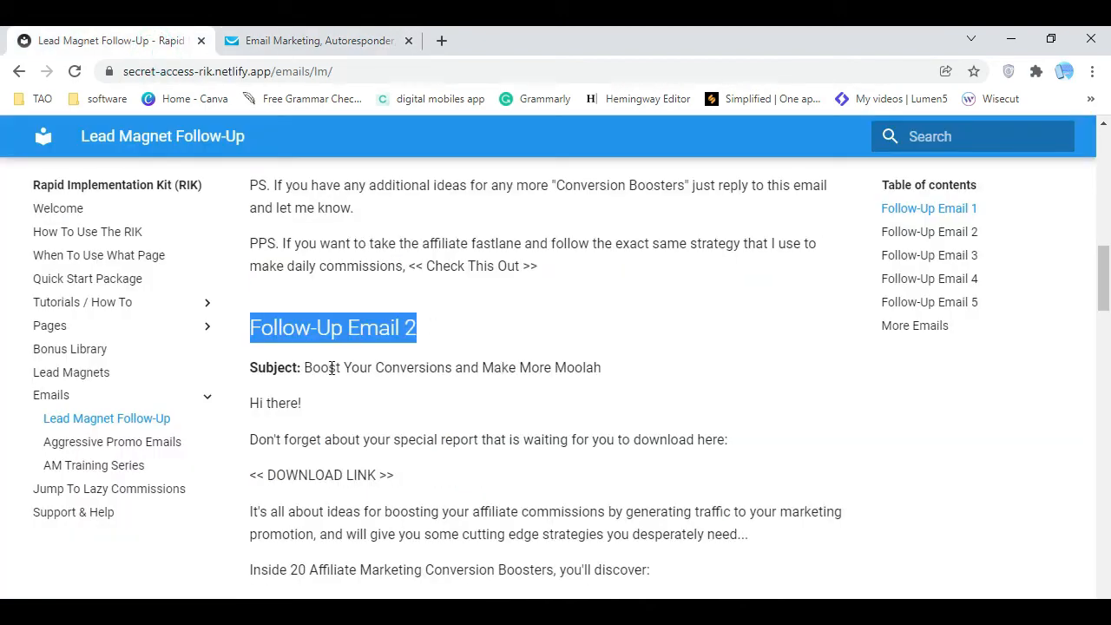
pyautogui.moveTo(310, 367); pyautogui.dragTo(605, 378)
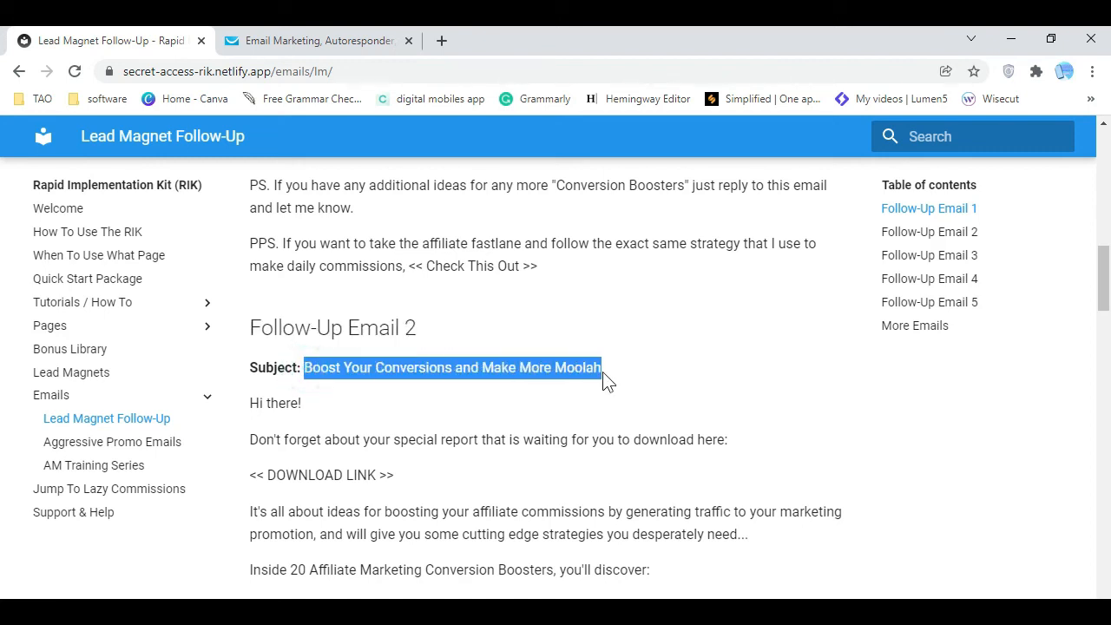
pyautogui.rightClick(589, 369)
pyautogui.click(629, 382)
pyautogui.click(341, 44)
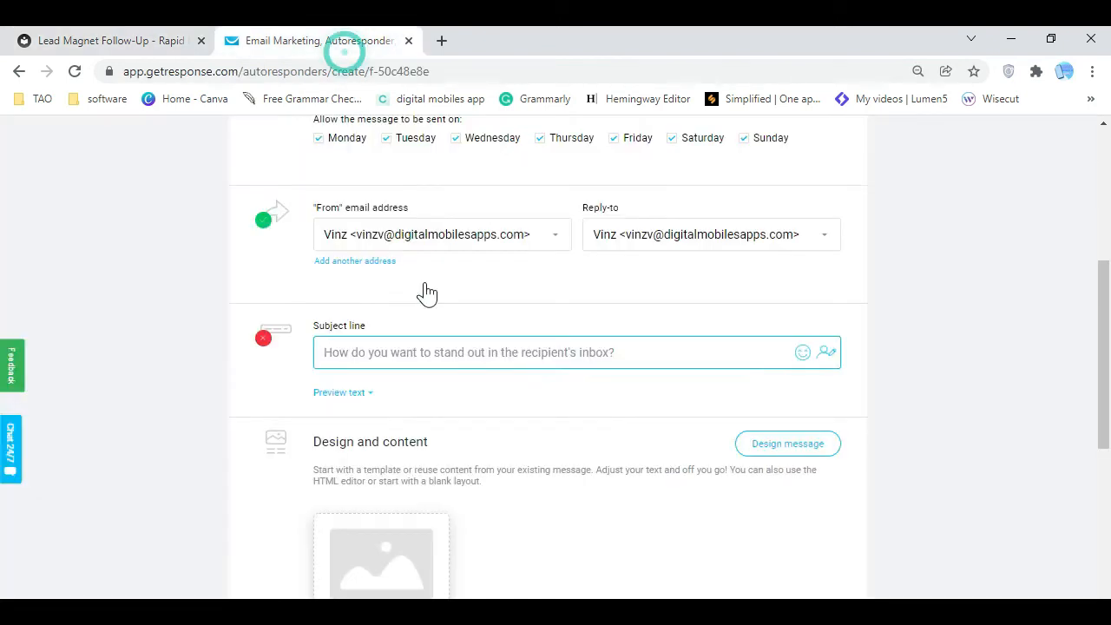
pyautogui.rightClick(426, 353)
pyautogui.click(486, 187)
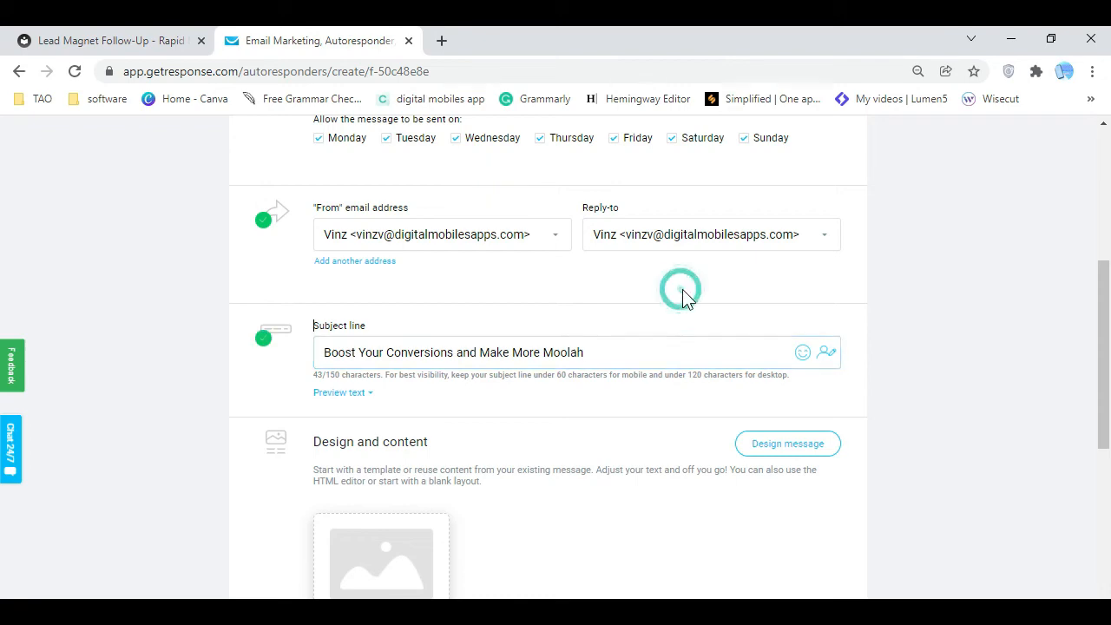
# Start designing the message and show the blank templates
pyautogui.scroll(-1, 682, 289)
pyautogui.scroll(-1, 680, 387)
pyautogui.click(787, 274)
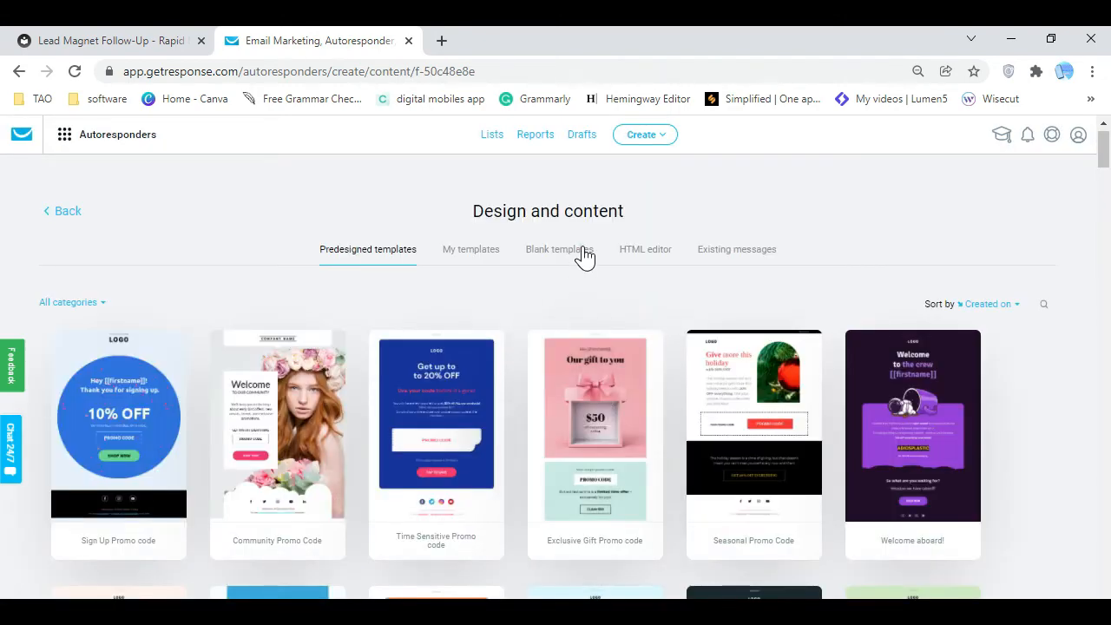
pyautogui.click(571, 247)
# Copy the whole body of Follow-Up Email 2, from "Hi there!" through "[name]", on the Lead Magnet Follow-Up page
pyautogui.click(150, 43)
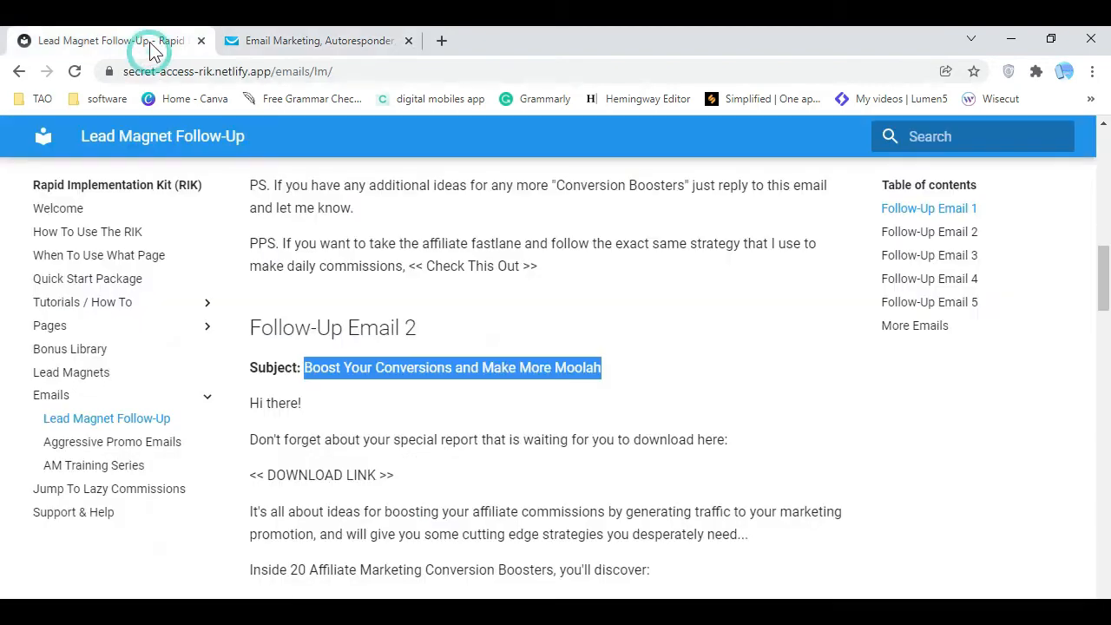
pyautogui.click(425, 432)
pyautogui.moveTo(250, 403); pyautogui.dragTo(590, 516)
pyautogui.rightClick(581, 480)
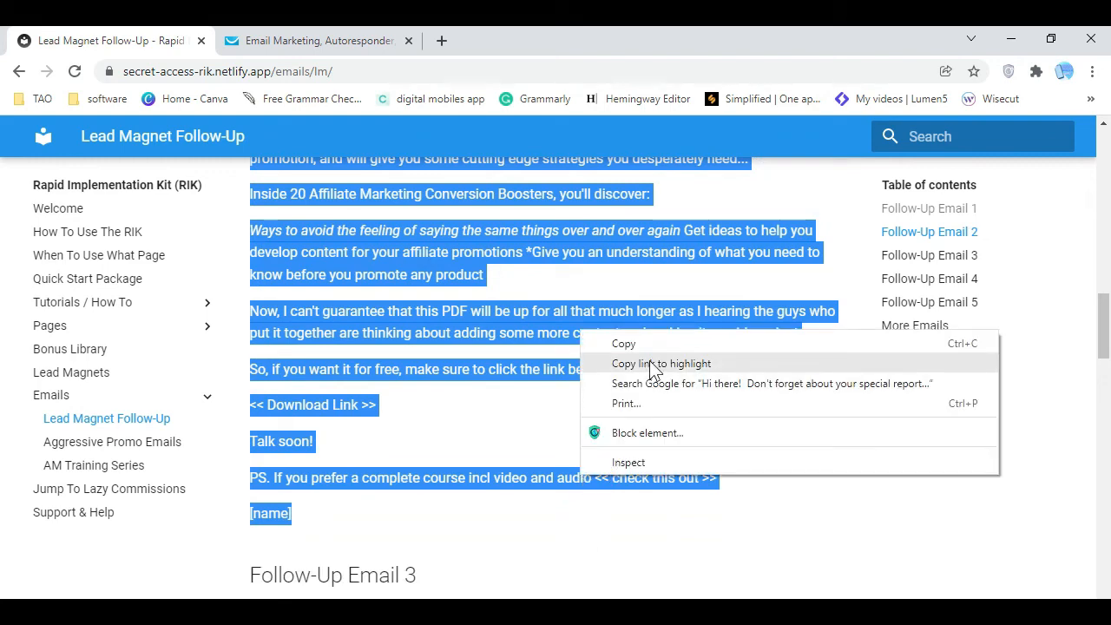
pyautogui.click(657, 342)
pyautogui.click(817, 401)
# Return to GetResponse and start the message from the 1 column blank template
pyautogui.click(352, 43)
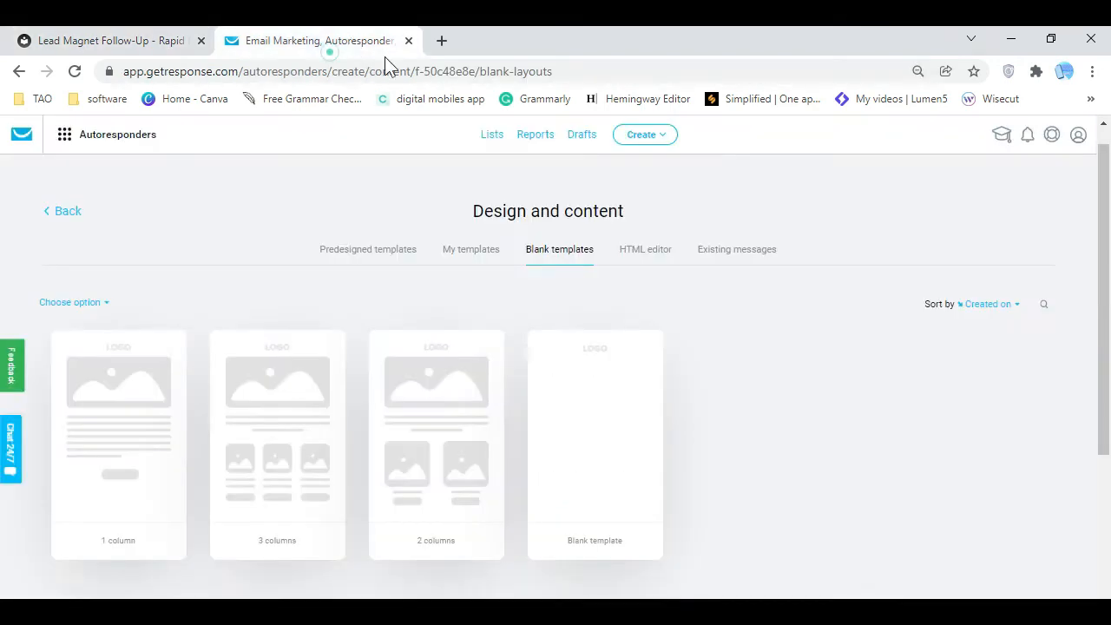
pyautogui.moveTo(132, 401)
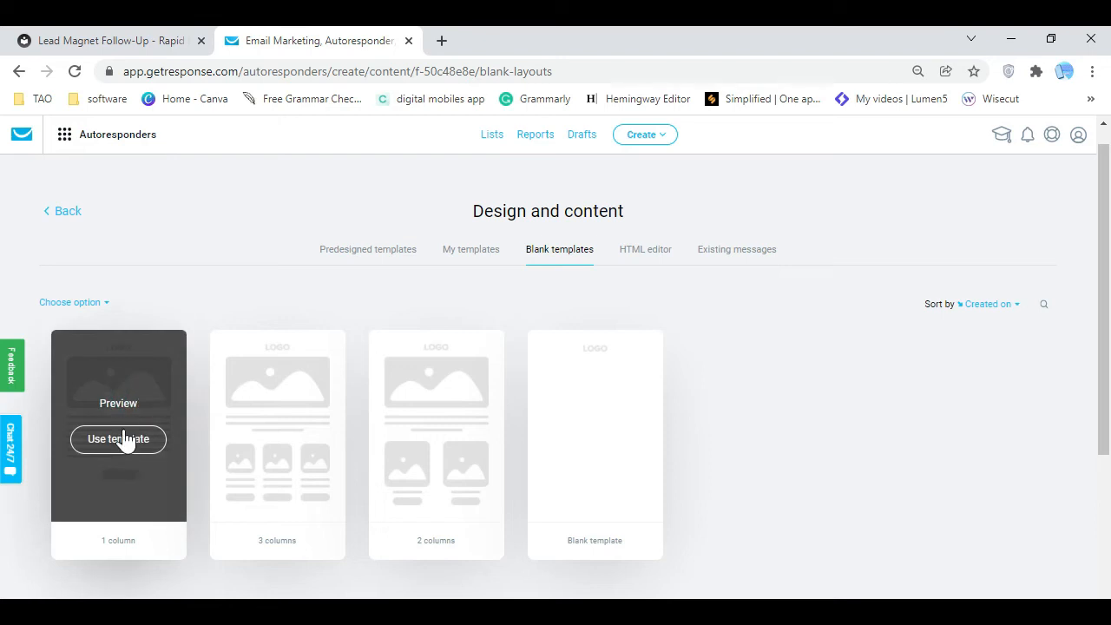
pyautogui.click(124, 439)
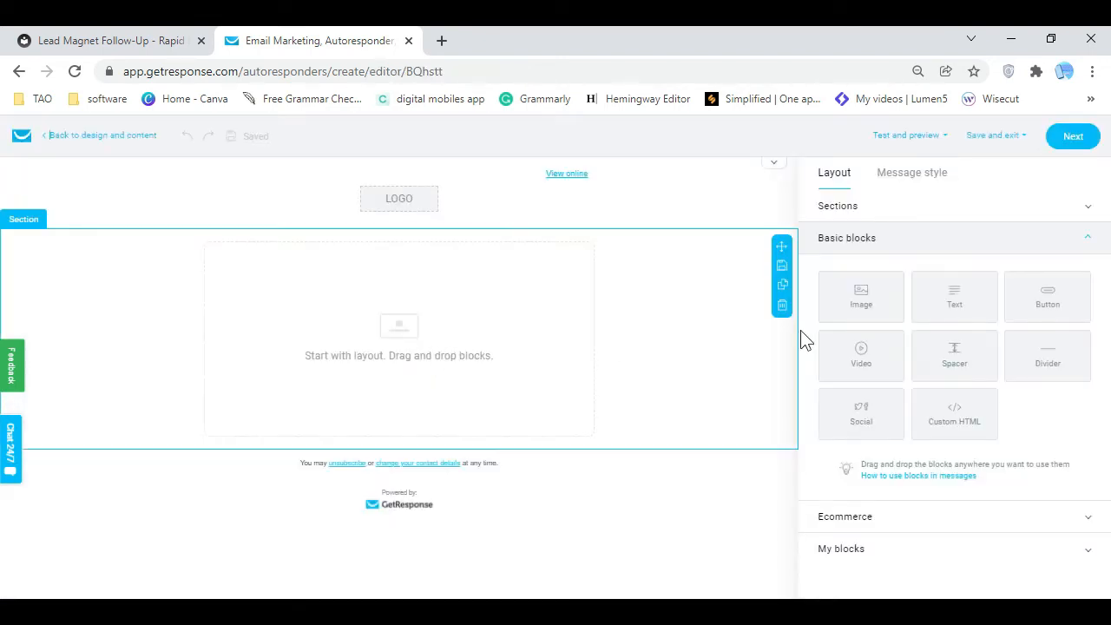
# Add a text block to the empty message layout and paste the copied email body into it
pyautogui.moveTo(943, 293); pyautogui.dragTo(434, 257)
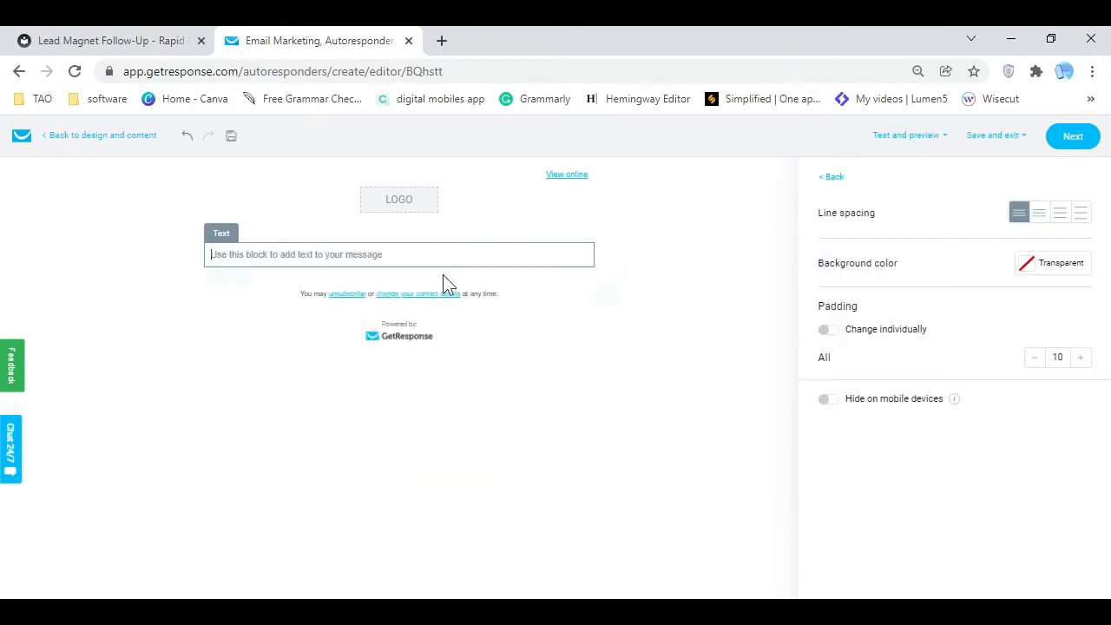
pyautogui.rightClick(422, 250)
pyautogui.click(344, 288)
pyautogui.rightClick(347, 291)
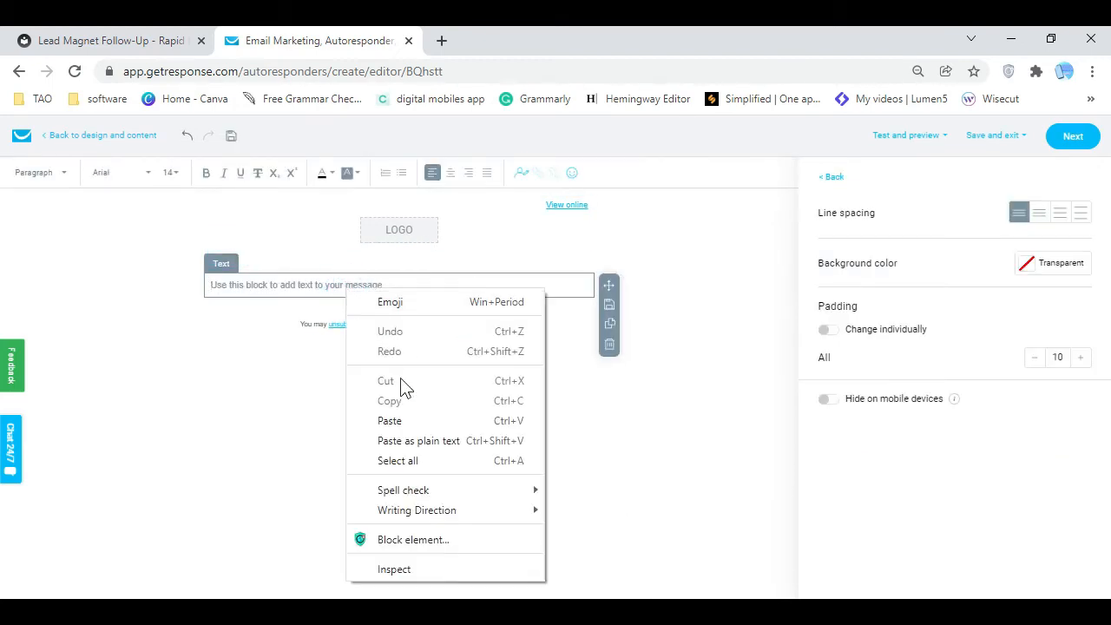
pyautogui.click(390, 420)
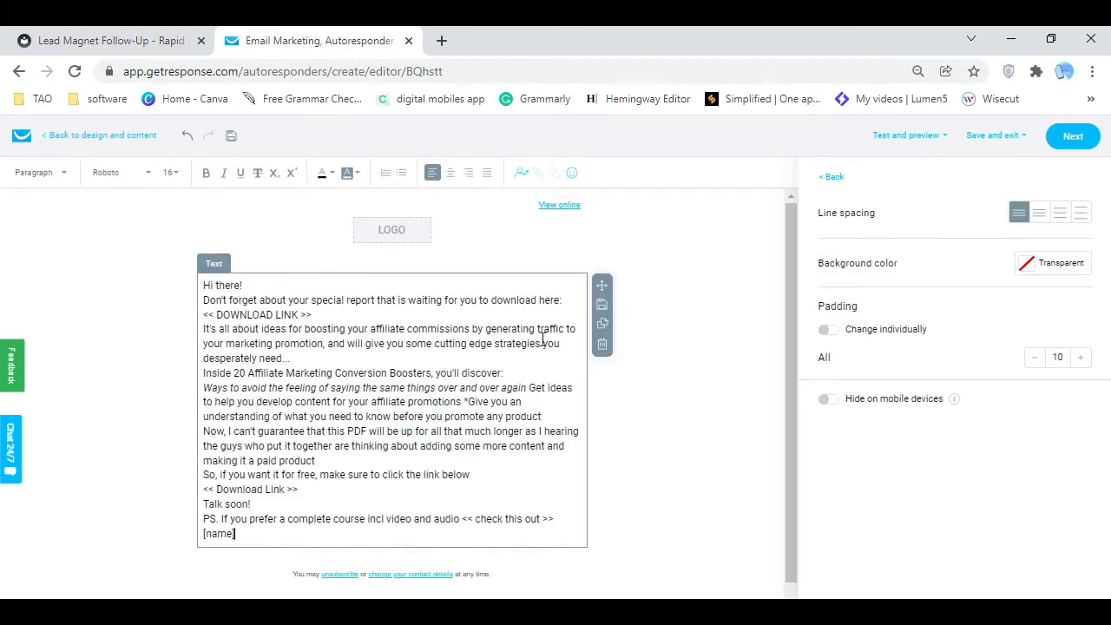
# Compare the line spacing options for the email text and settle on the widest, leaving no extra blank line above the first download link
pyautogui.click(1041, 218)
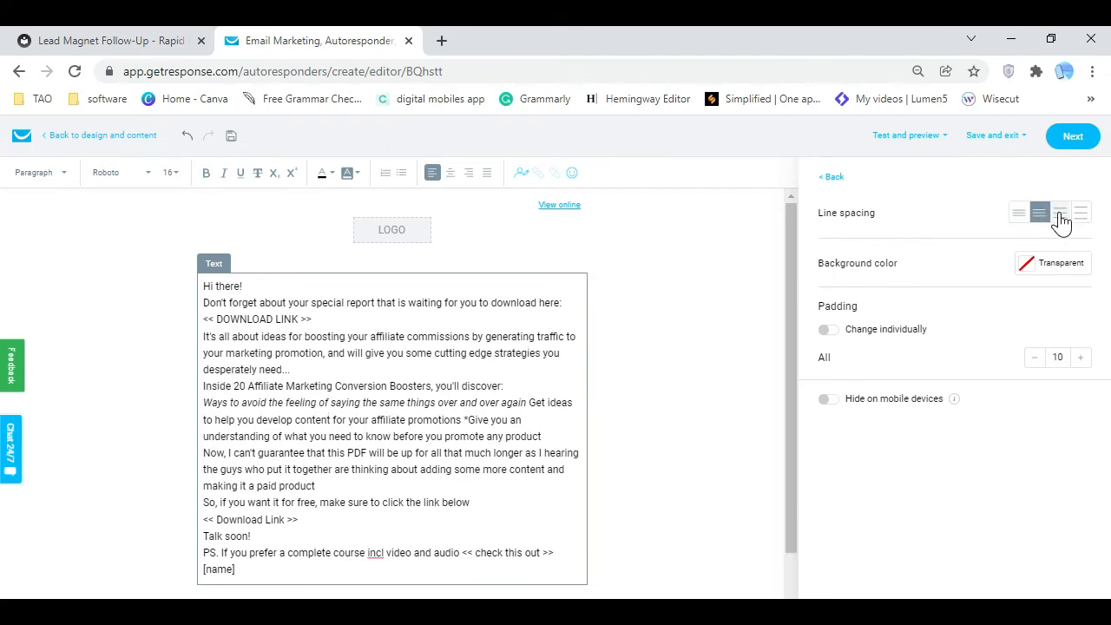
pyautogui.click(1062, 215)
pyautogui.click(1042, 219)
pyautogui.click(336, 326)
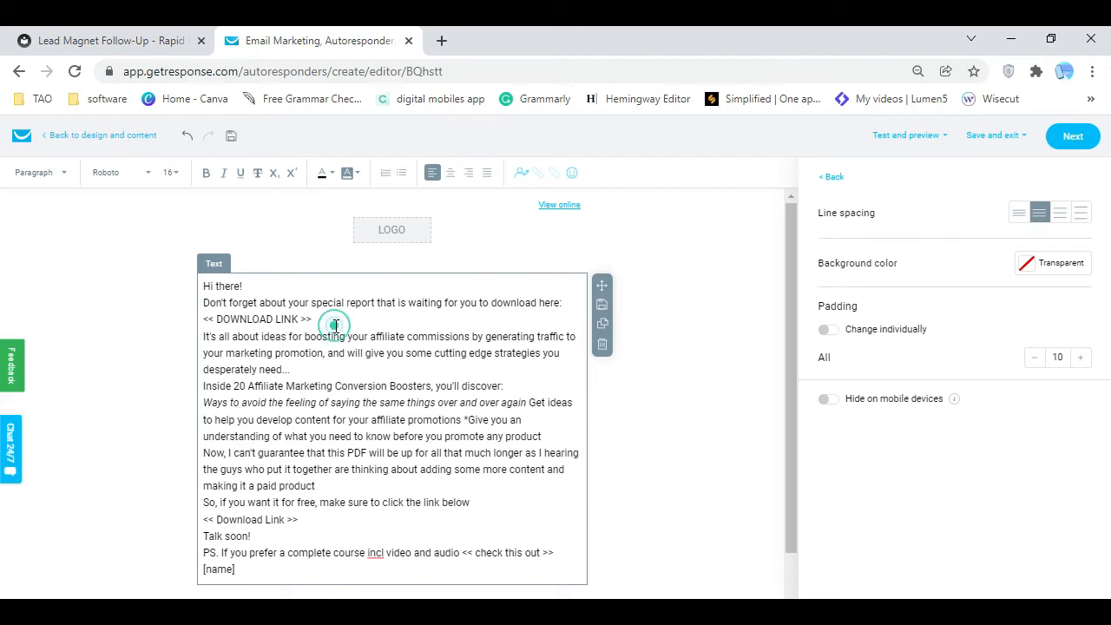
pyautogui.click(568, 301)
pyautogui.press('Return')
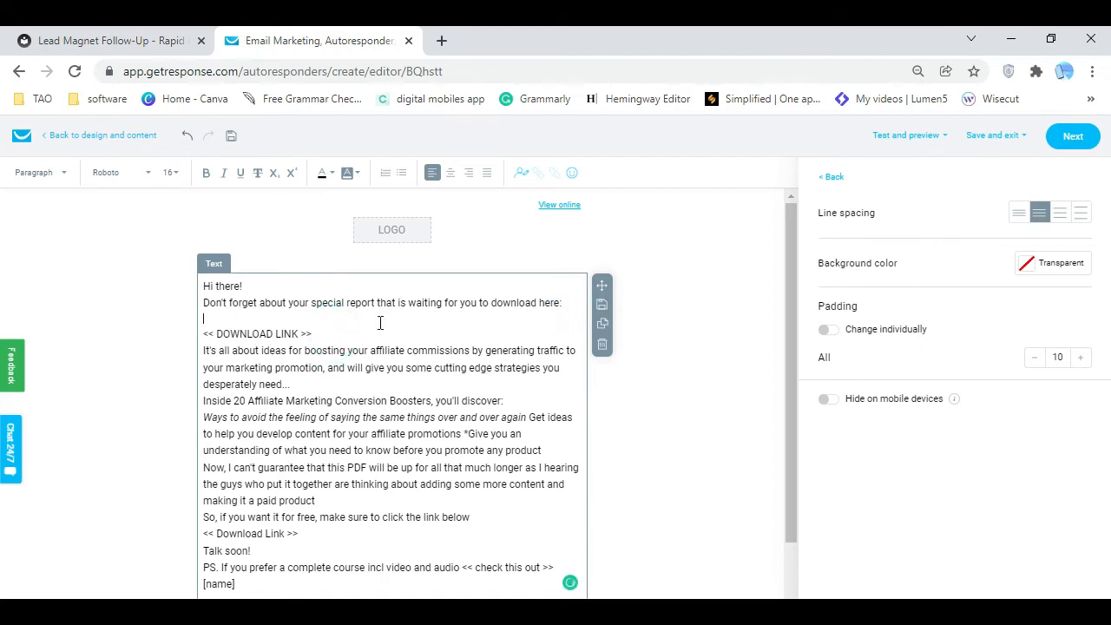
pyautogui.click(1083, 213)
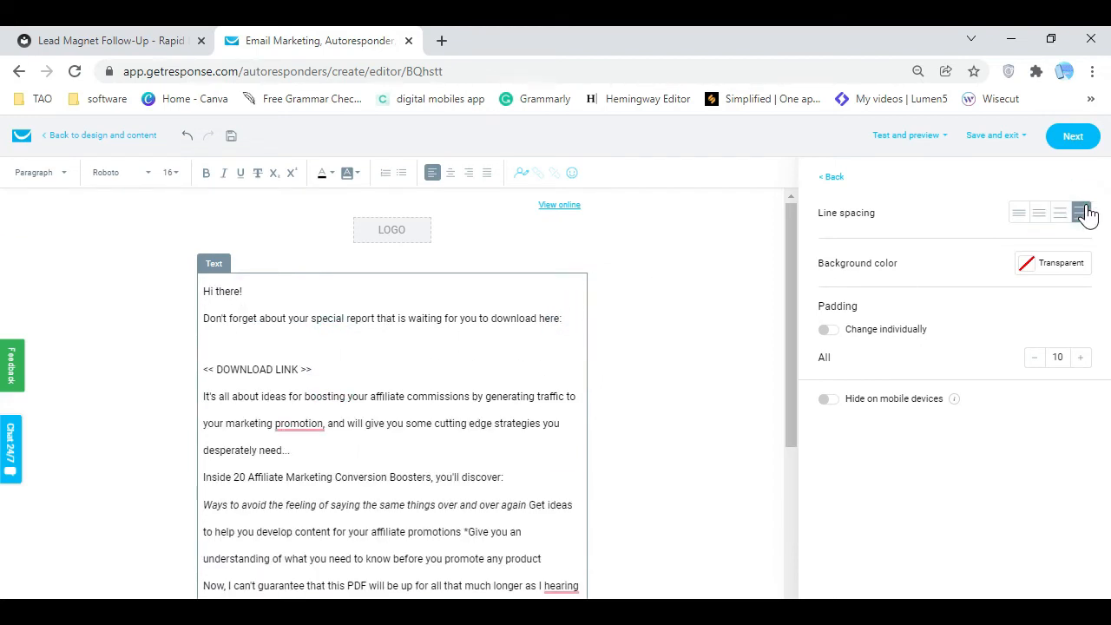
pyautogui.click(560, 346)
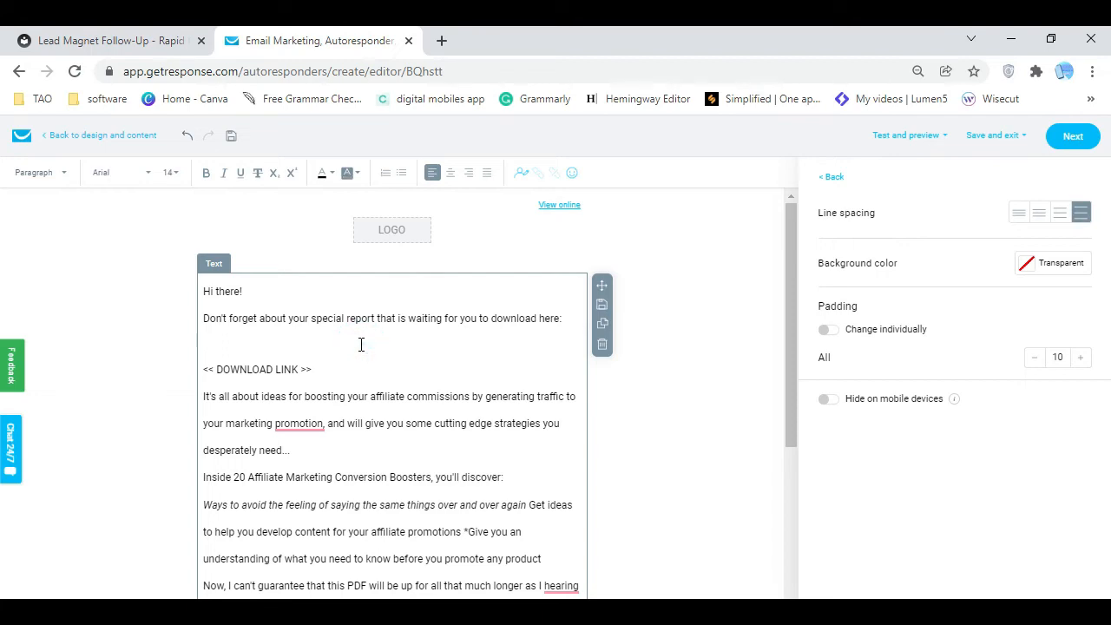
pyautogui.press('BackSpace')
pyautogui.click(732, 442)
# Replace the "[name]" placeholder at the end of the email with the sender's name, followed by an empty line
pyautogui.scroll(-3, 485, 428)
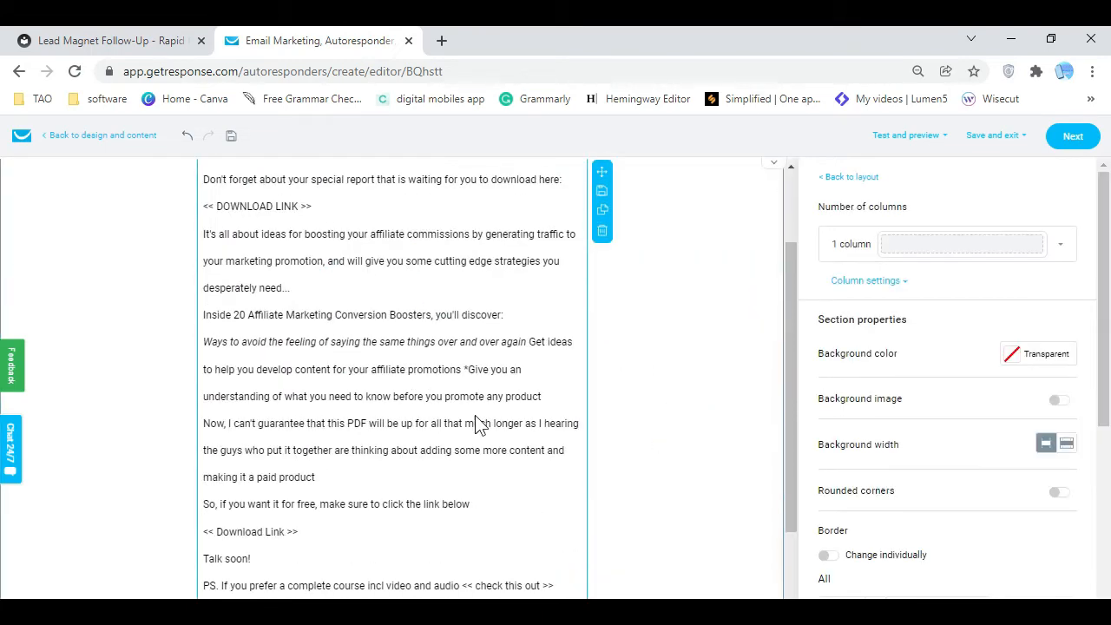
pyautogui.click(260, 514)
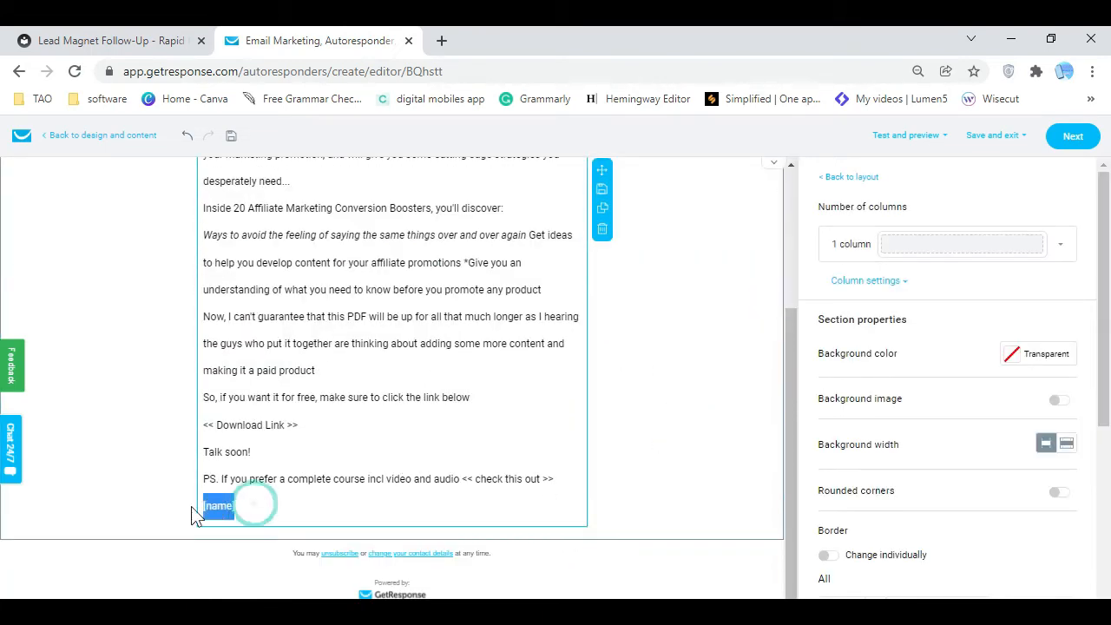
pyautogui.hotkey('ctrl', 'a')
pyautogui.click(337, 435)
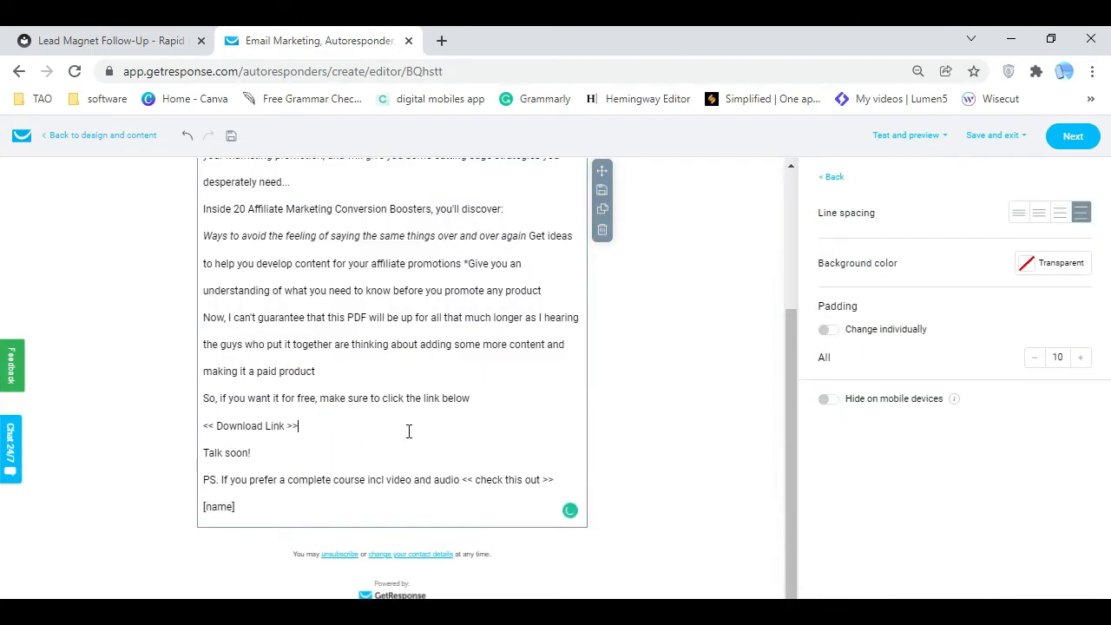
pyautogui.scroll(3, 384, 409)
pyautogui.scroll(1, 388, 423)
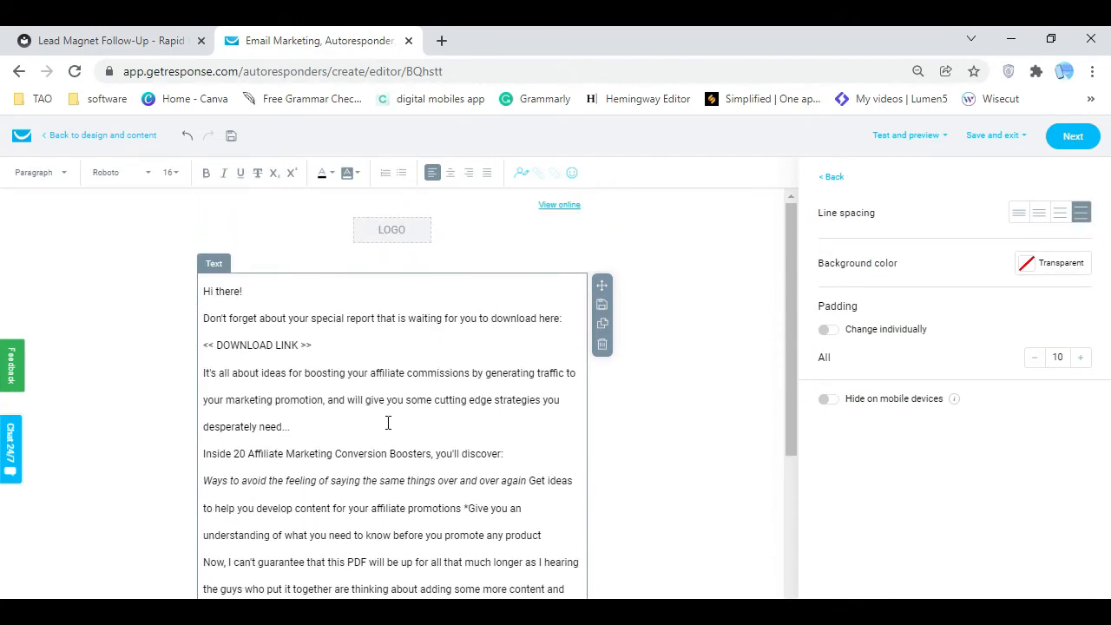
pyautogui.scroll(-3, 416, 351)
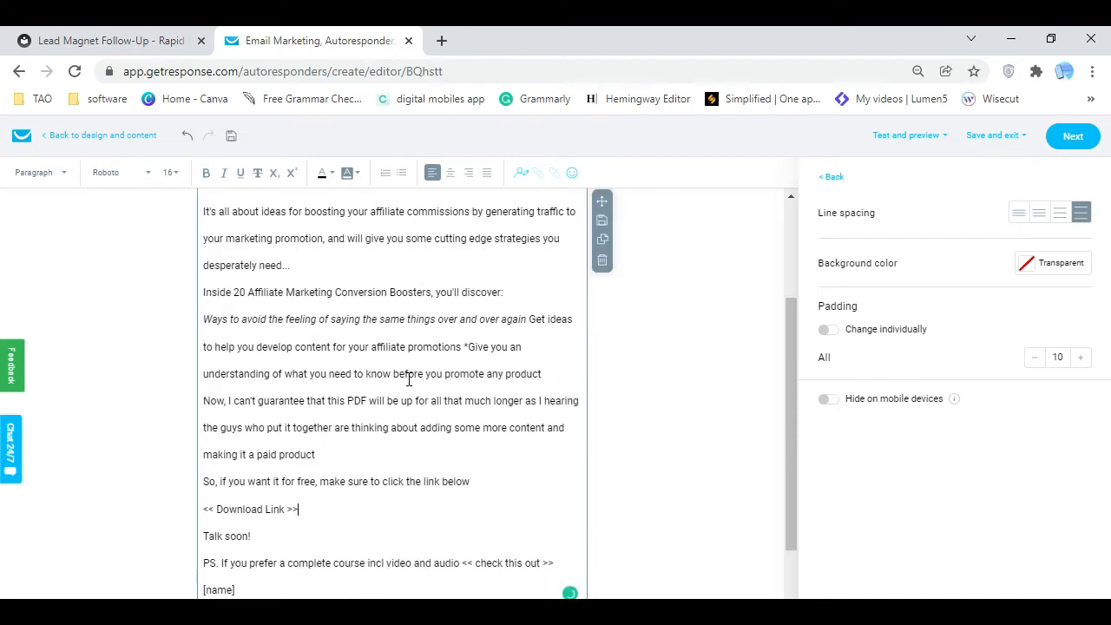
pyautogui.moveTo(236, 505); pyautogui.dragTo(198, 512)
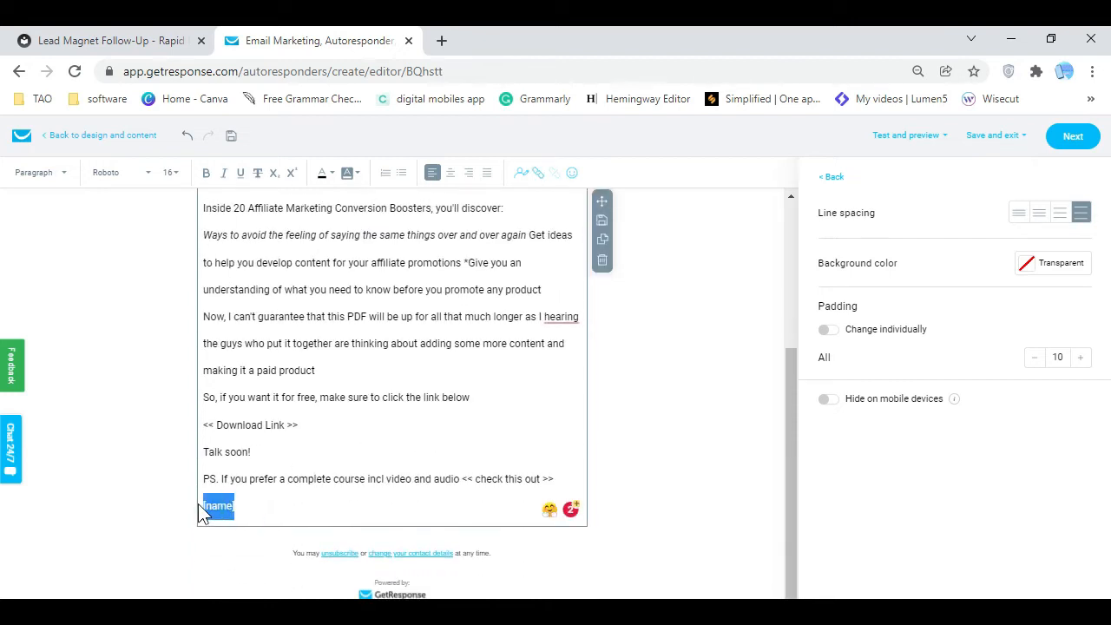
pyautogui.write('Vinz V.')
pyautogui.press('Return')
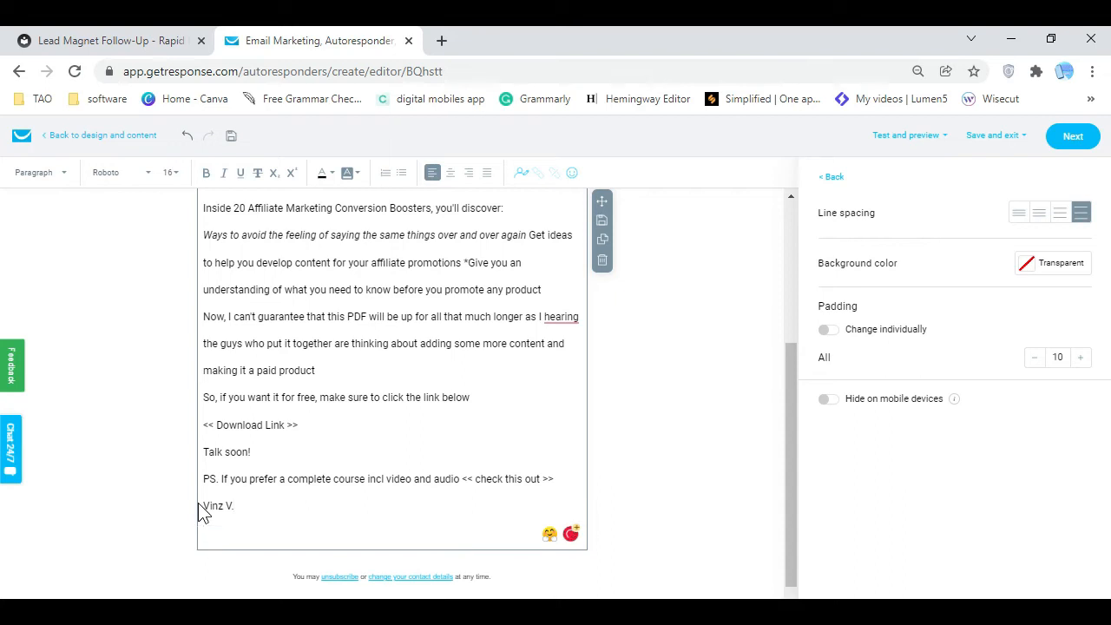
# Try the tightest line spacing on the email text and return it to the widest
pyautogui.click(250, 512)
pyautogui.click(1023, 215)
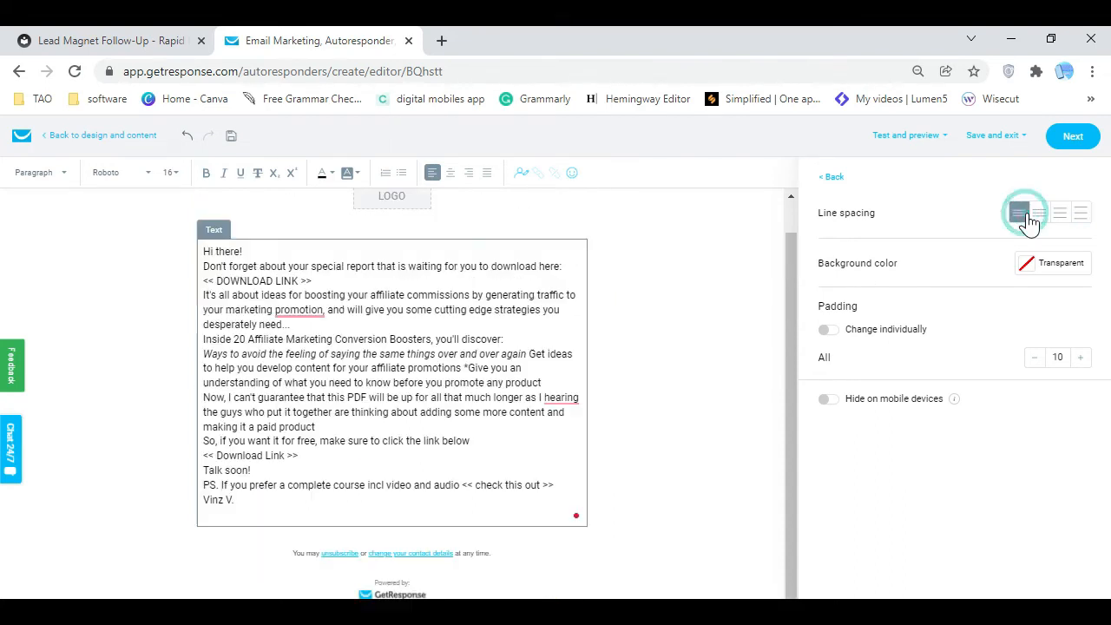
pyautogui.click(1079, 217)
# Extend the signature with "- Digital Mobiles App" on the same line as the sender's name
pyautogui.click(257, 510)
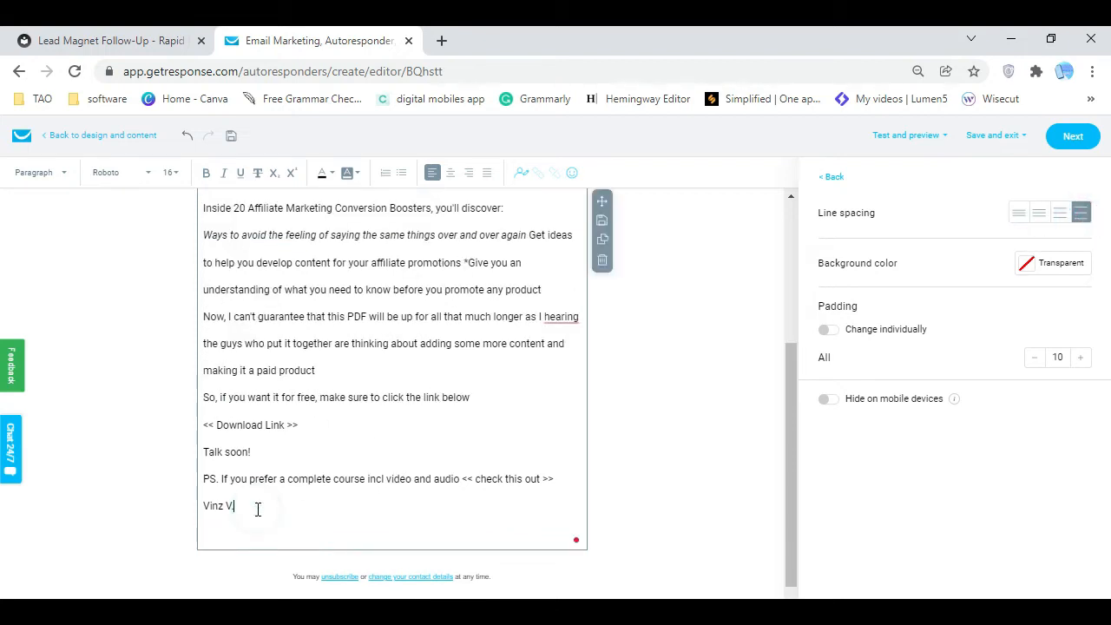
pyautogui.press('Return')
pyautogui.write('Digit')
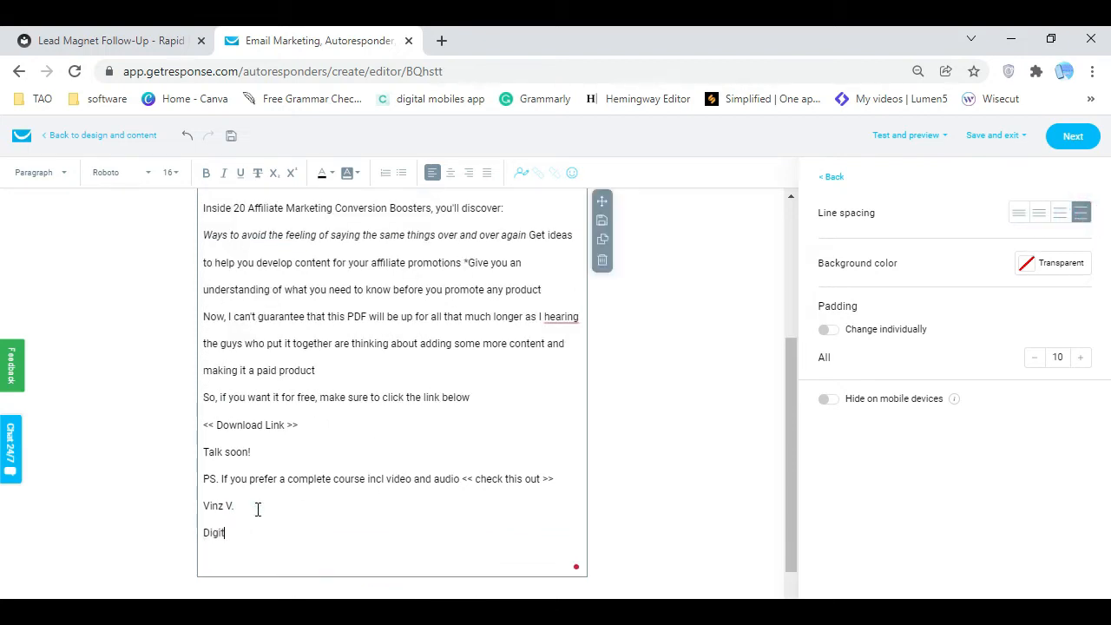
pyautogui.press('BackSpace')
pyautogui.press('BackSpace')
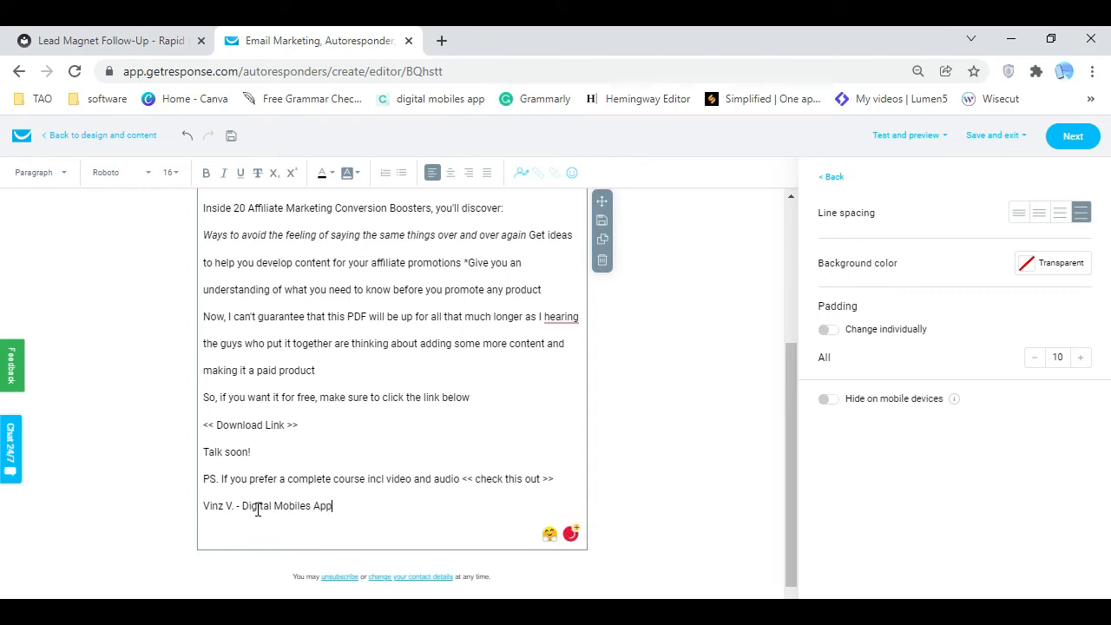
pyautogui.click(673, 484)
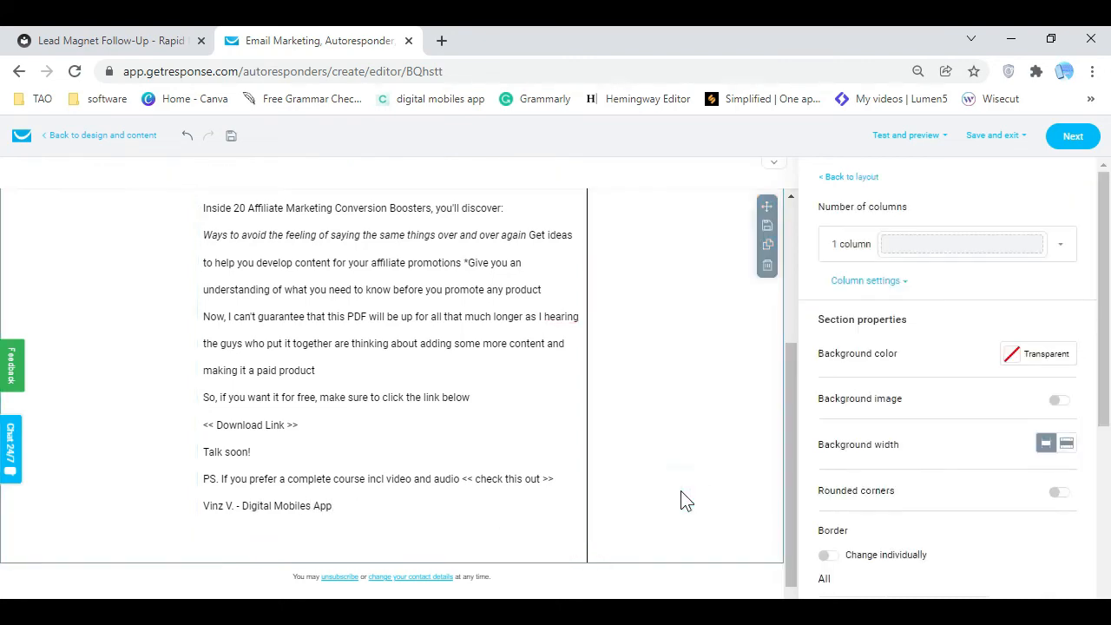
# Add the stored image apple-touch-icon.png as the logo in the message header
pyautogui.scroll(3, 508, 371)
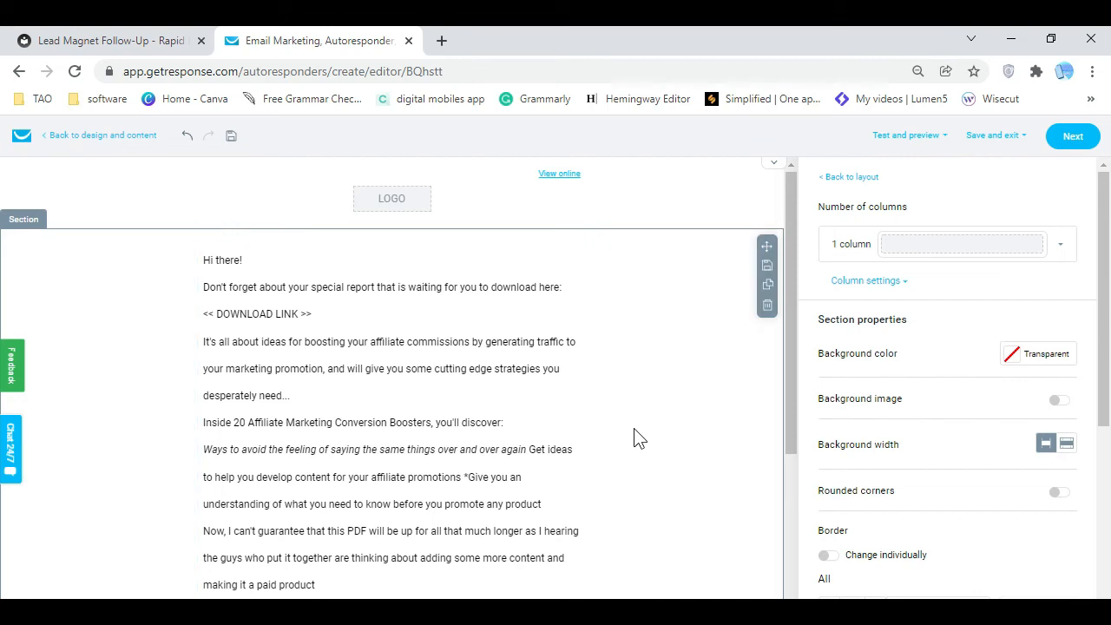
pyautogui.click(400, 199)
pyautogui.scroll(-5, 913, 469)
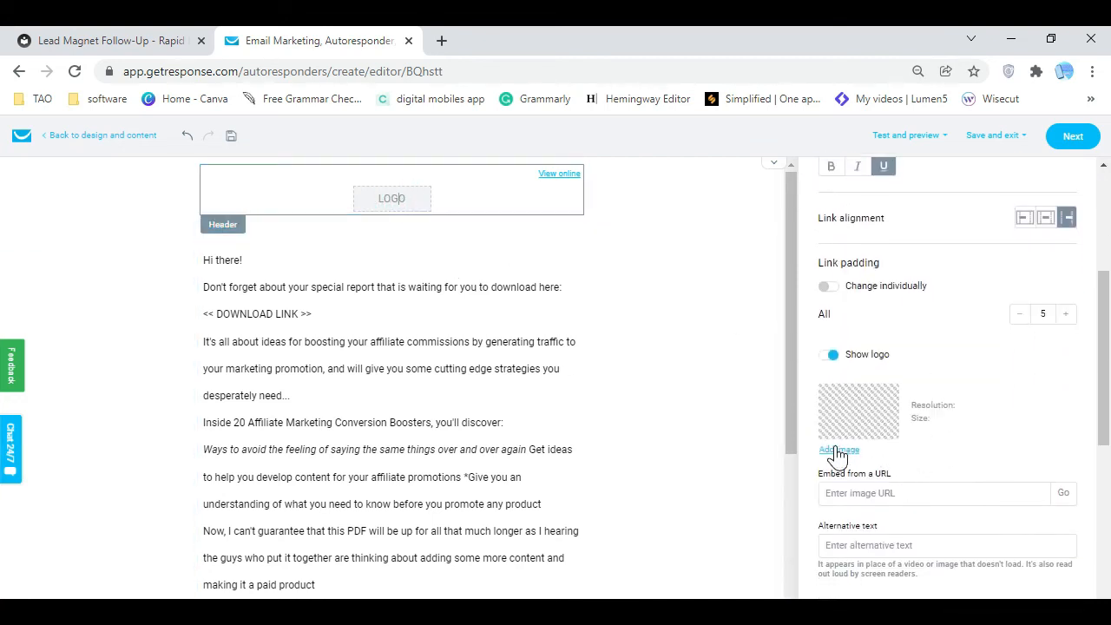
pyautogui.click(835, 451)
pyautogui.click(171, 441)
# Reduce the header logo to 110 by 110 and align it to the left
pyautogui.scroll(-2, 921, 469)
pyautogui.click(1020, 445)
pyautogui.click(1020, 444)
pyautogui.click(1020, 445)
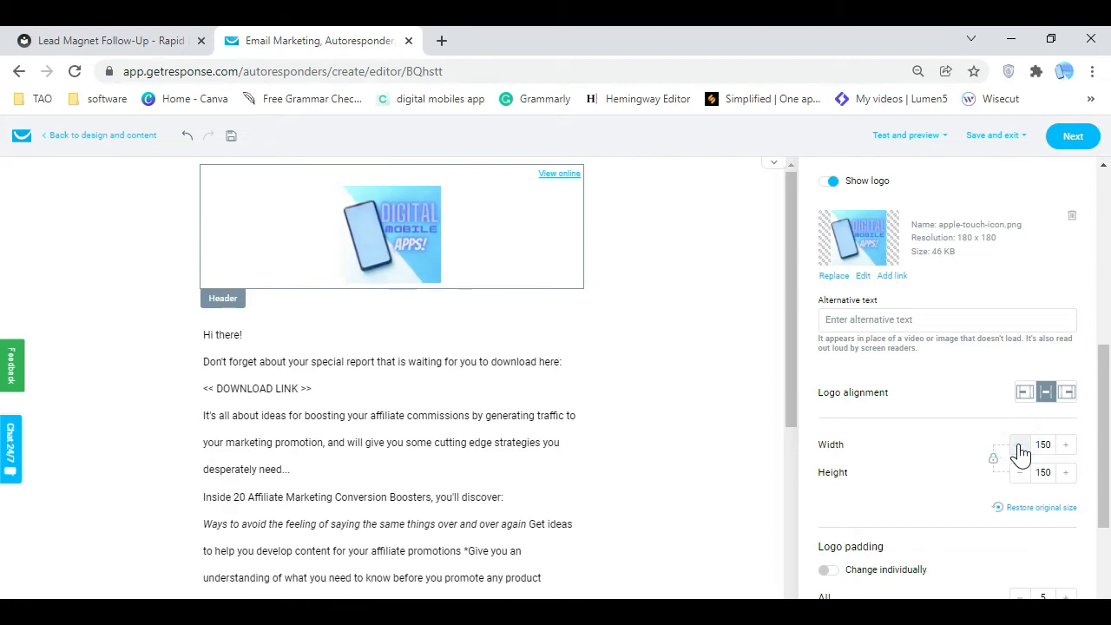
pyautogui.click(1020, 445)
pyautogui.click(1019, 445)
pyautogui.click(1020, 445)
pyautogui.click(1019, 445)
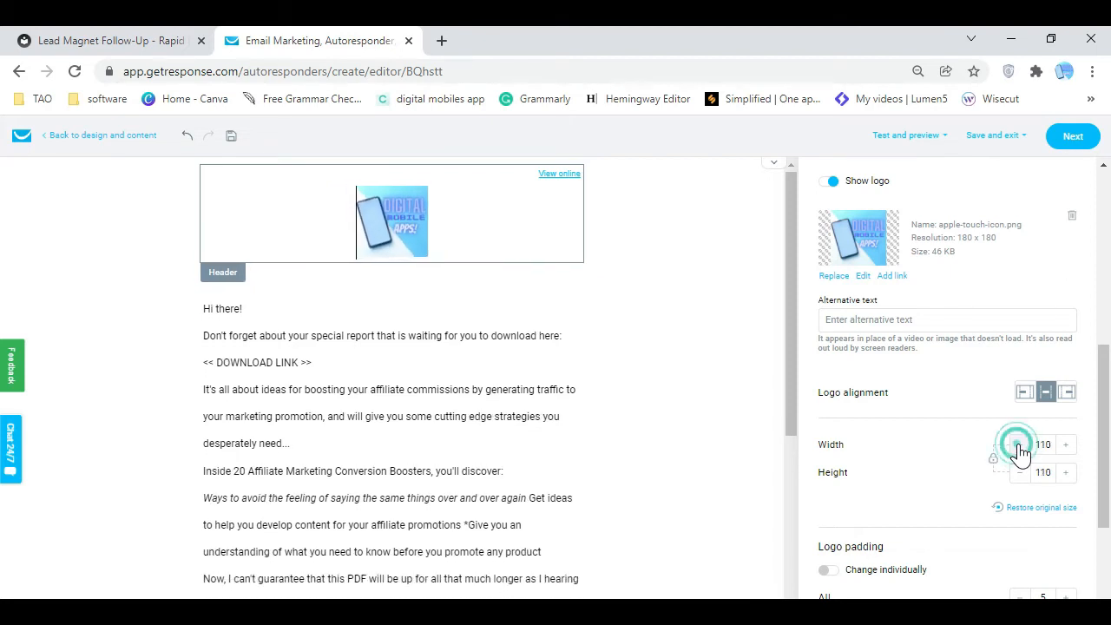
pyautogui.click(1024, 392)
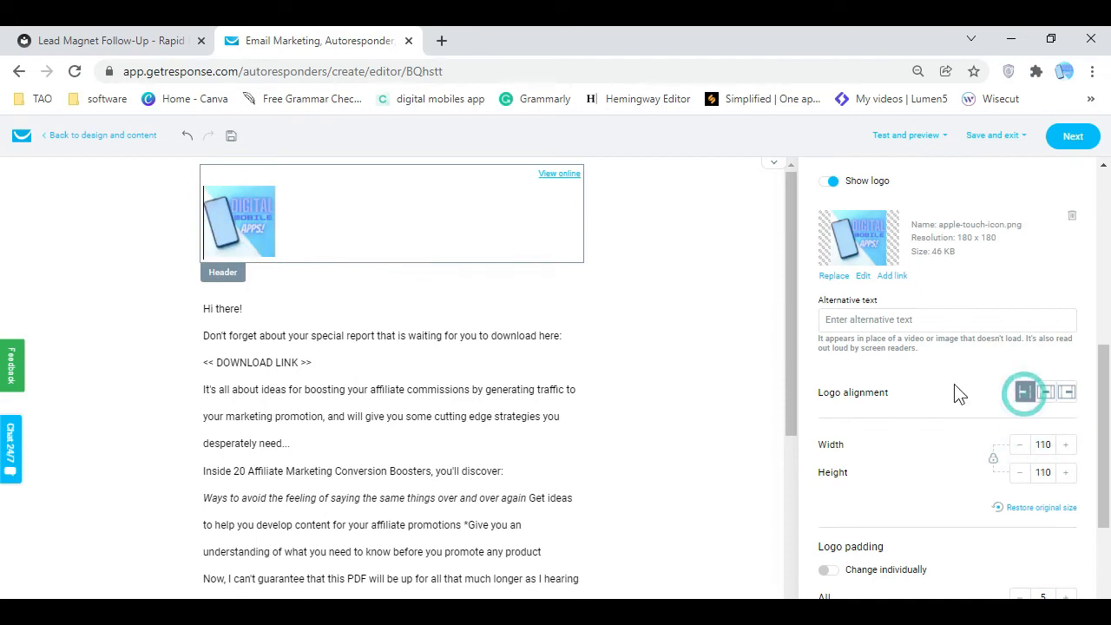
# Save the message as a reusable template with a name starting with "Lead magnet Follow"
pyautogui.click(1018, 141)
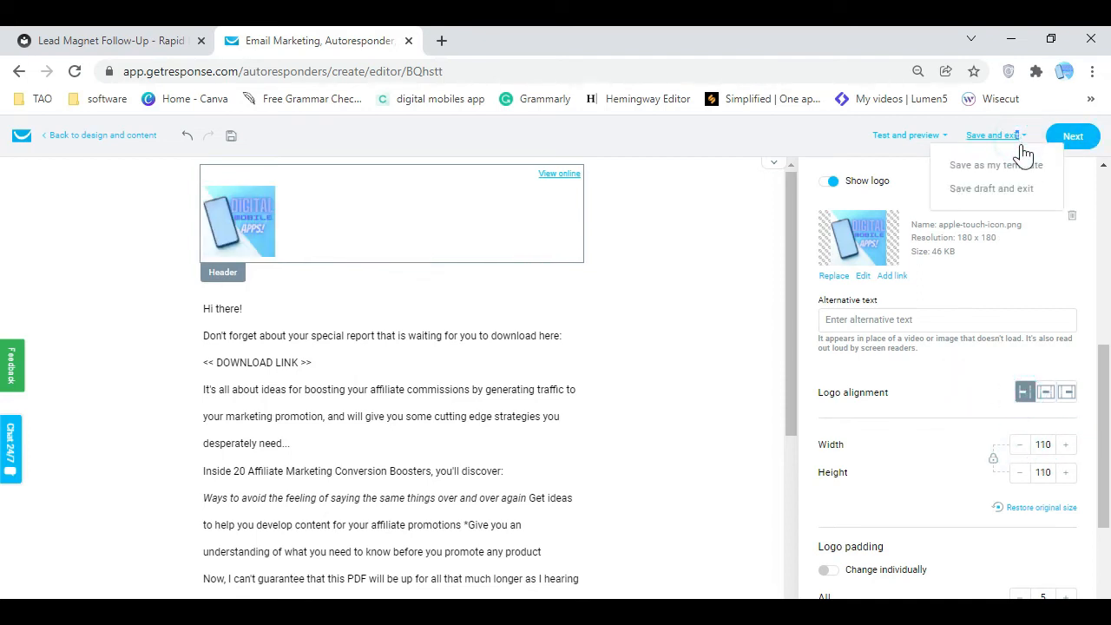
pyautogui.click(995, 165)
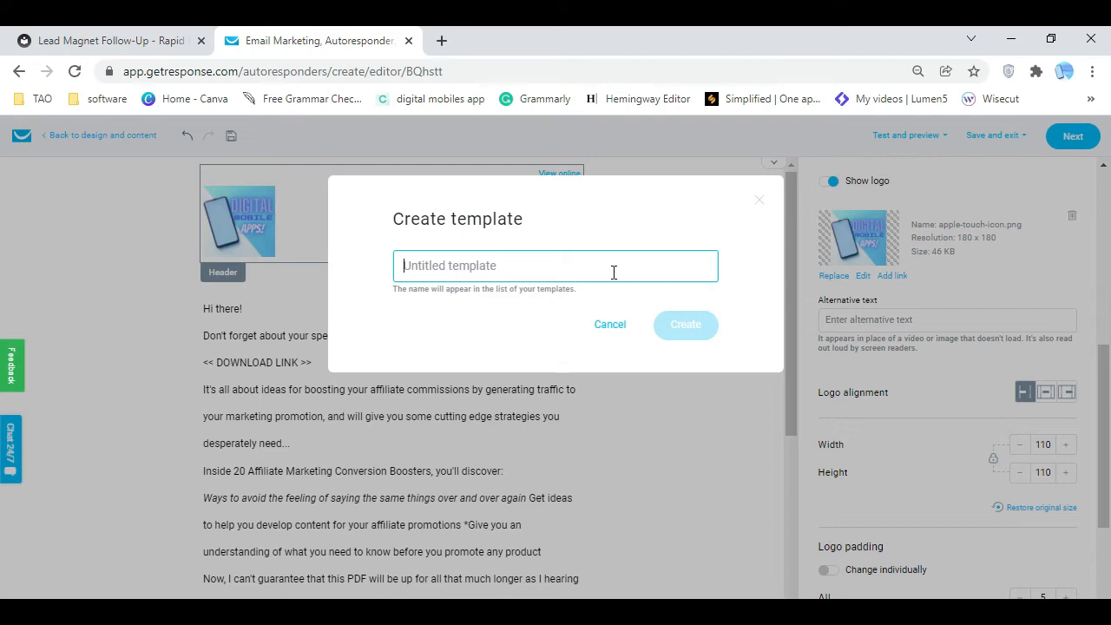
pyautogui.write('Lead magnet Follow')
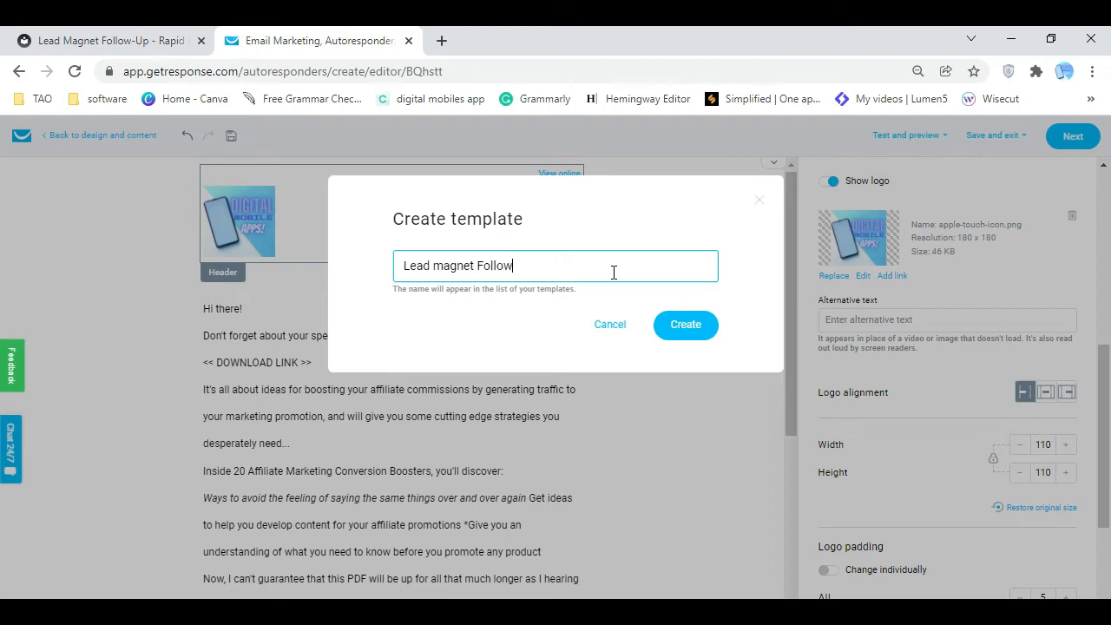
pyautogui.click(686, 325)
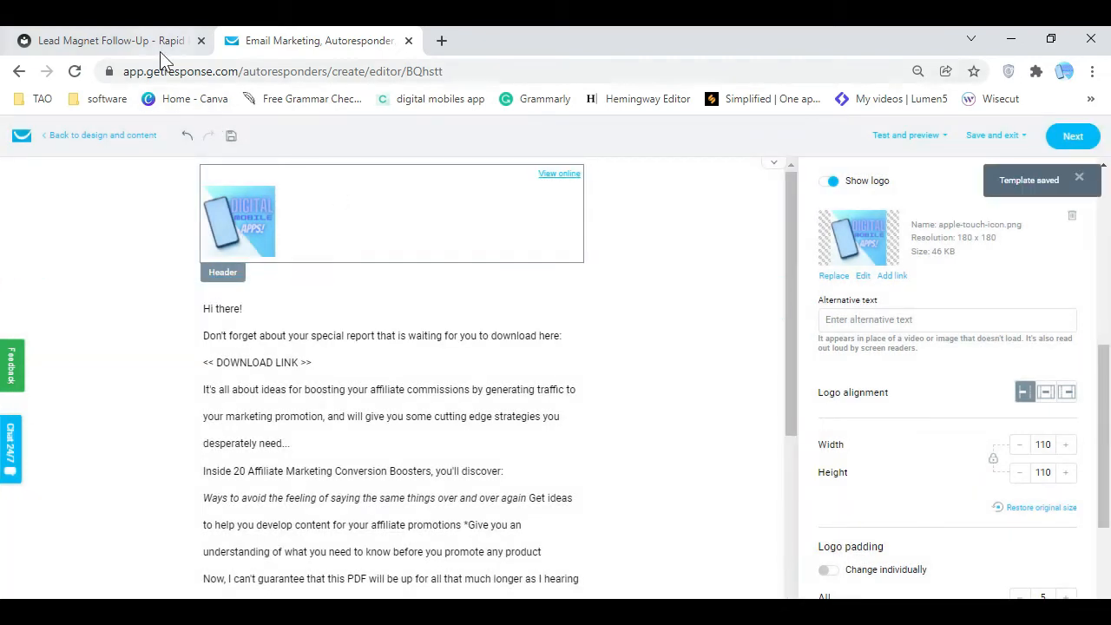
# Switch to the Lead Magnet Follow-Up page and review the prewritten texts of Follow-Up Emails 3 to 5
pyautogui.click(160, 44)
pyautogui.scroll(-5, 434, 363)
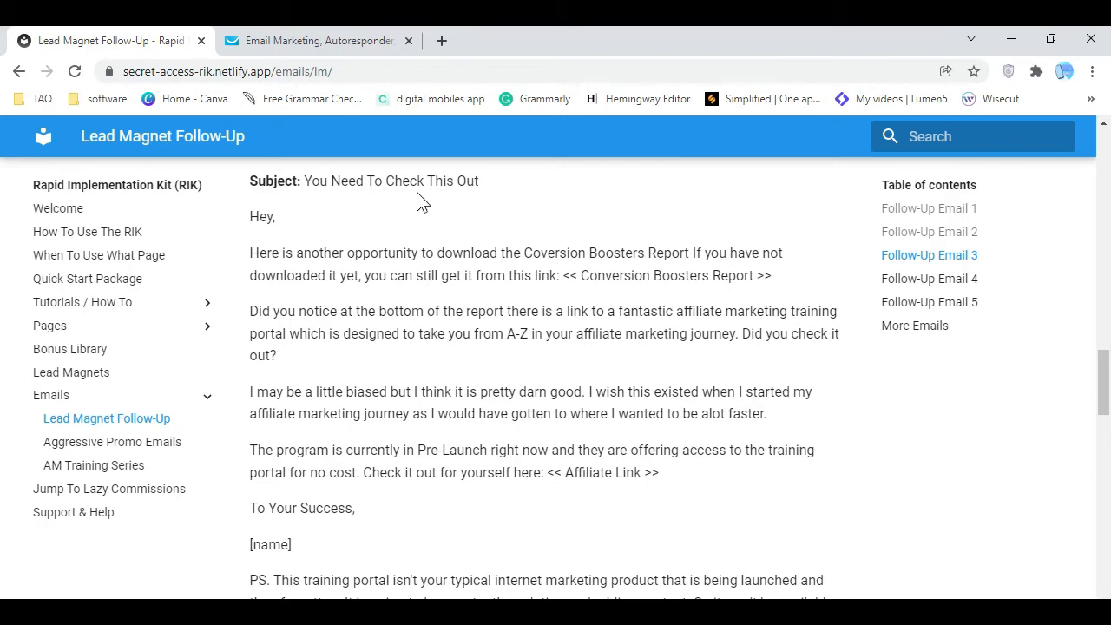
pyautogui.scroll(-3, 500, 458)
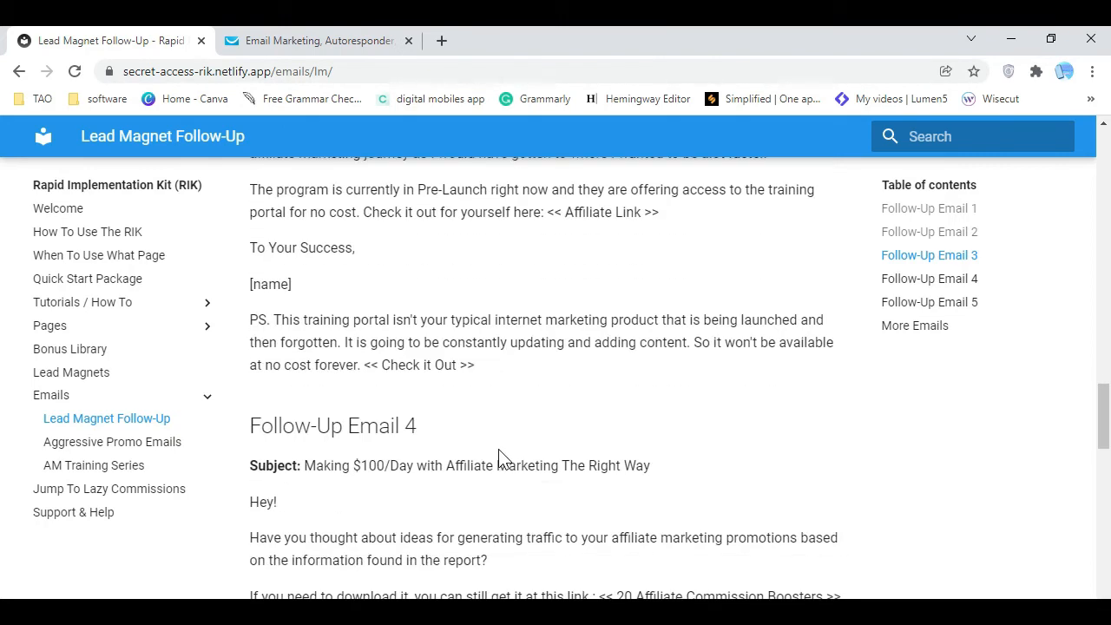
pyautogui.scroll(1, 499, 459)
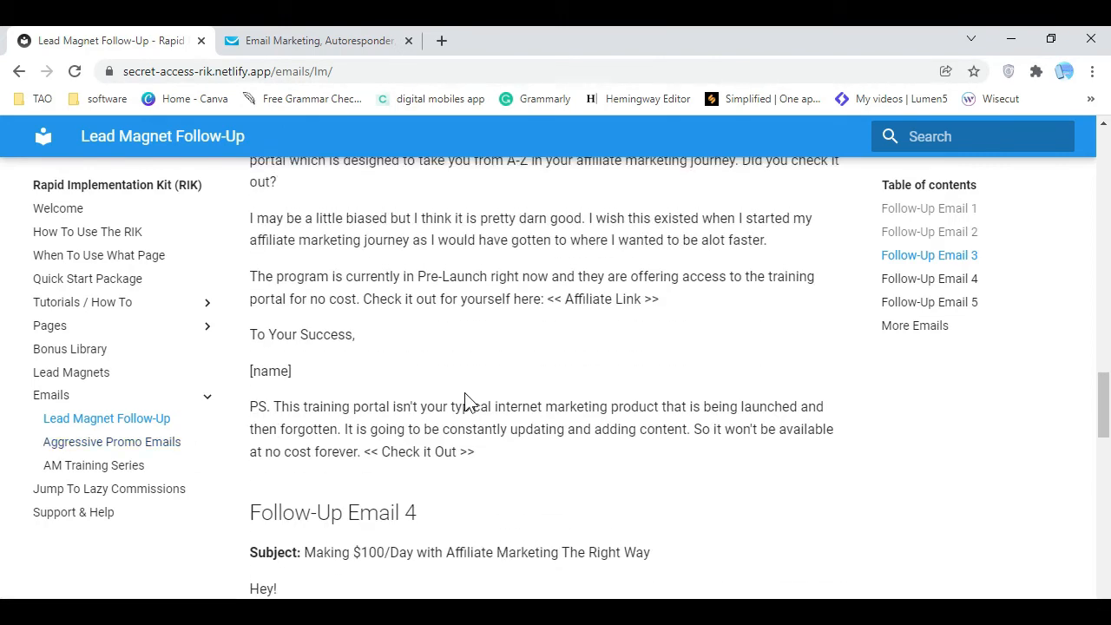
pyautogui.scroll(-7, 469, 408)
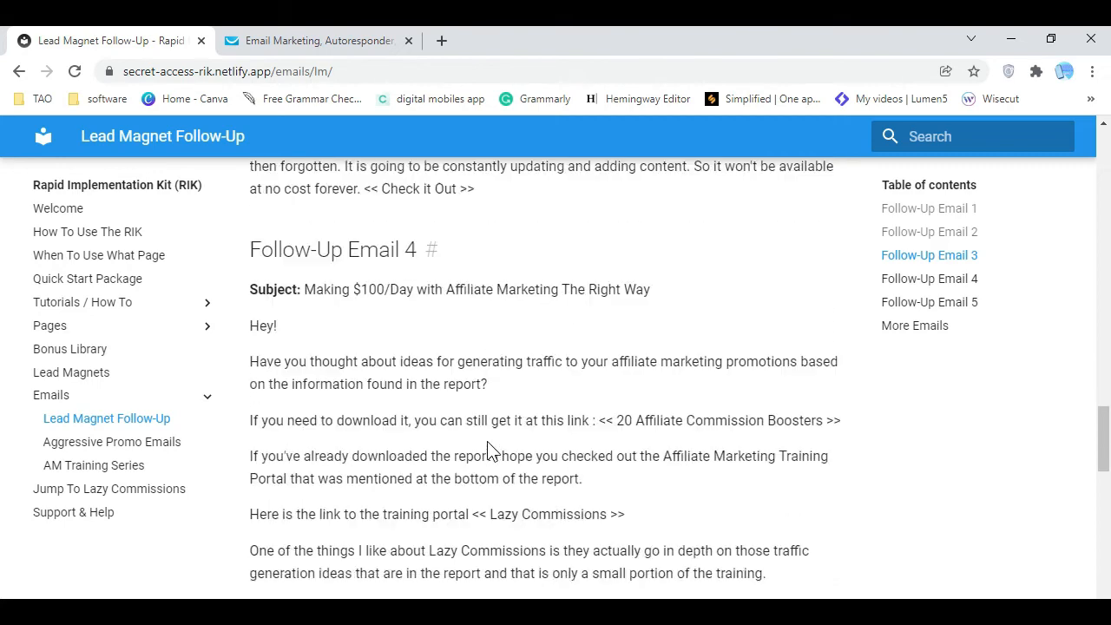
pyautogui.scroll(-4, 492, 452)
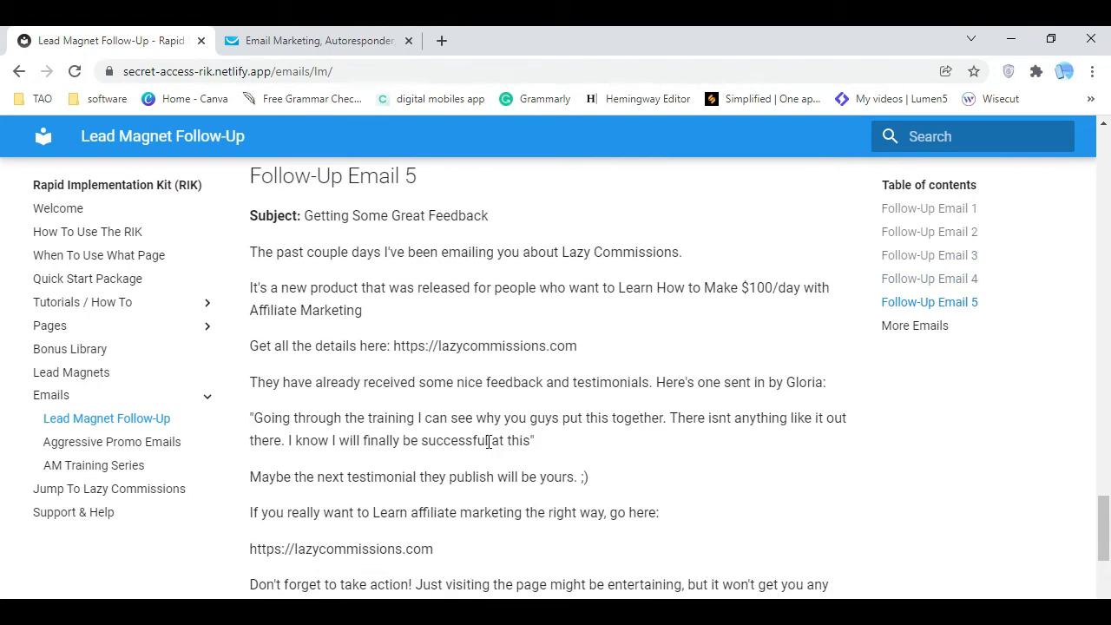
pyautogui.scroll(15, 489, 442)
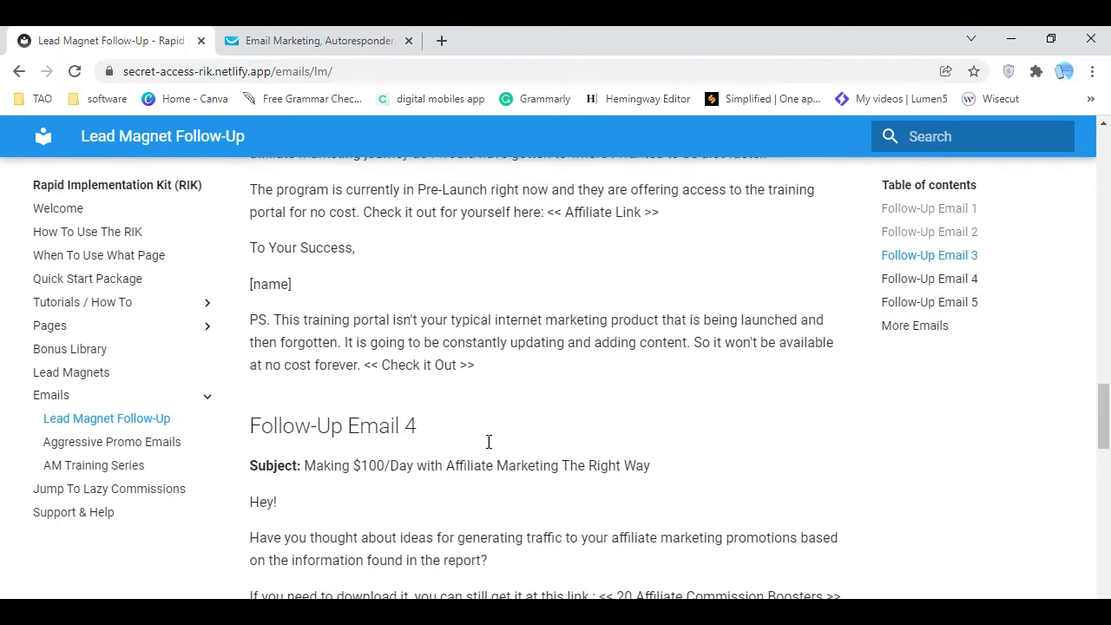
pyautogui.scroll(1, 489, 442)
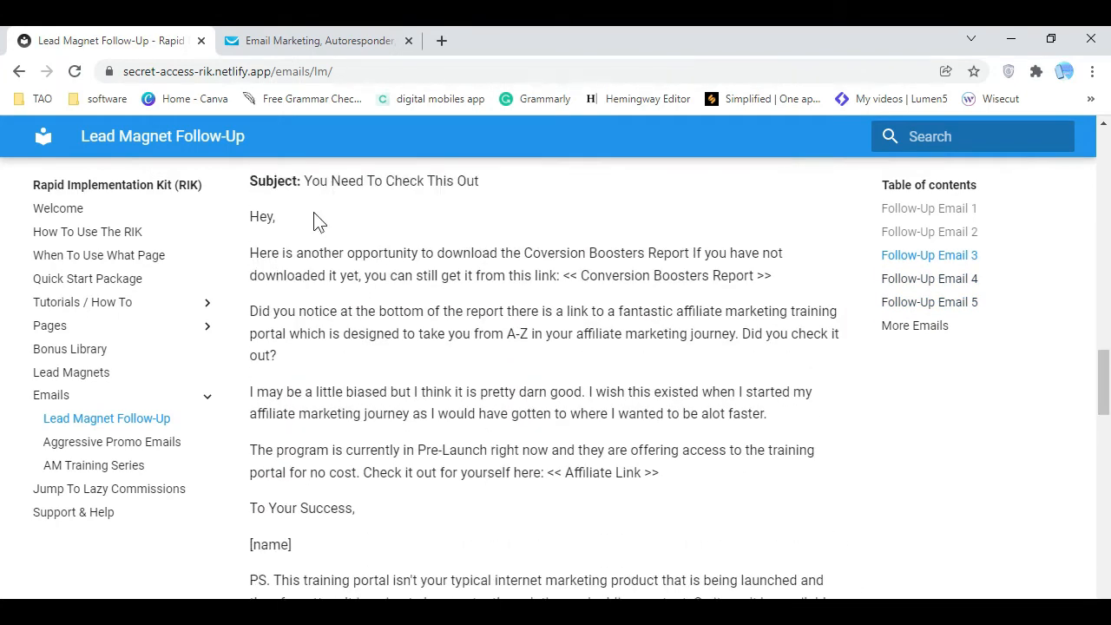
# Copy the heading "Follow-Up Email 3" from the prewritten emails, switch back to GetResponse and leave the message editor for the dashboard
pyautogui.scroll(1, 321, 234)
pyautogui.moveTo(254, 229); pyautogui.dragTo(427, 234)
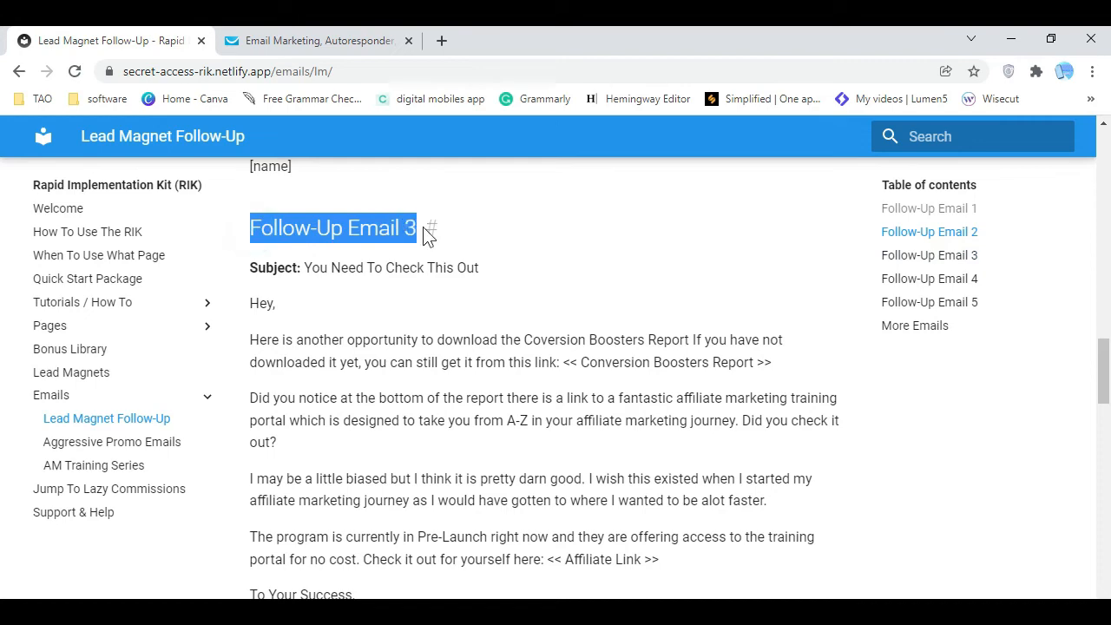
pyautogui.rightClick(412, 228)
pyautogui.click(446, 246)
pyautogui.click(321, 43)
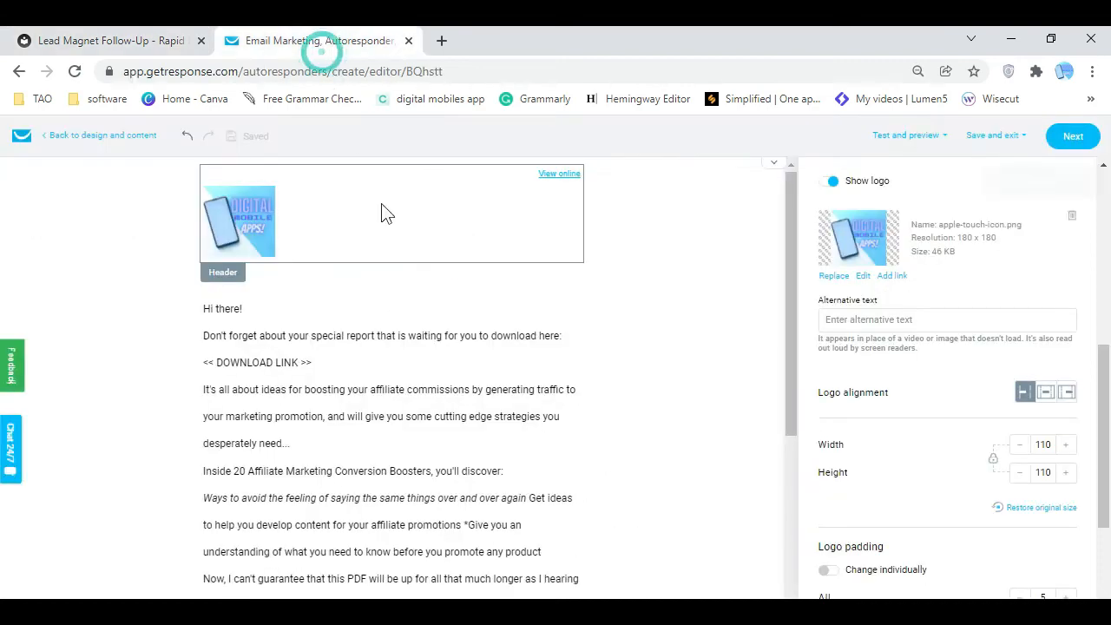
pyautogui.moveTo(972, 149)
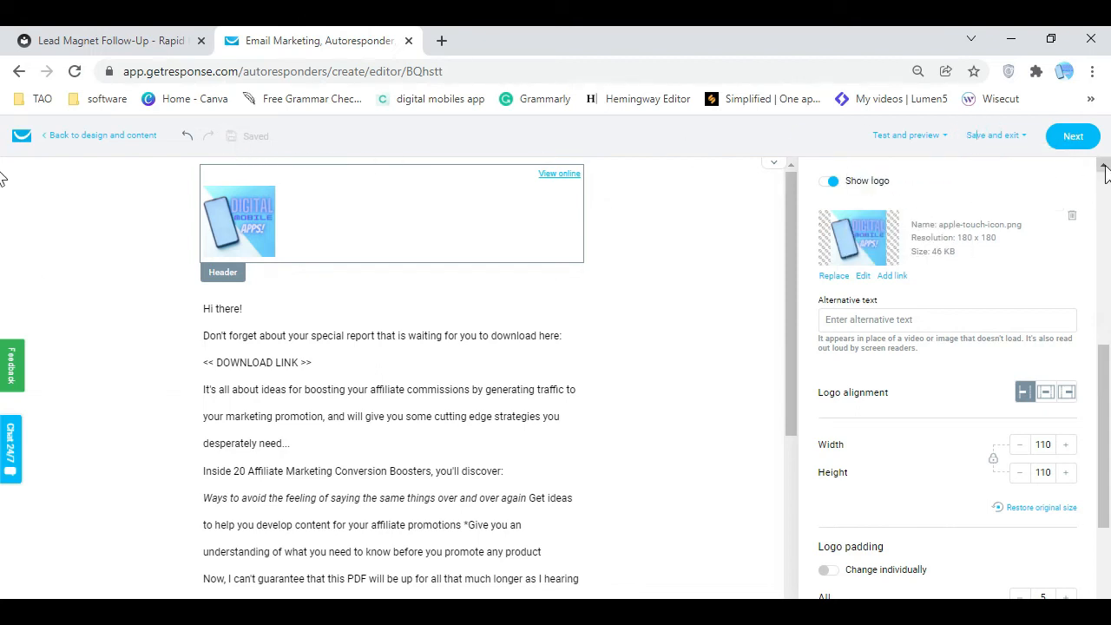
pyautogui.click(26, 143)
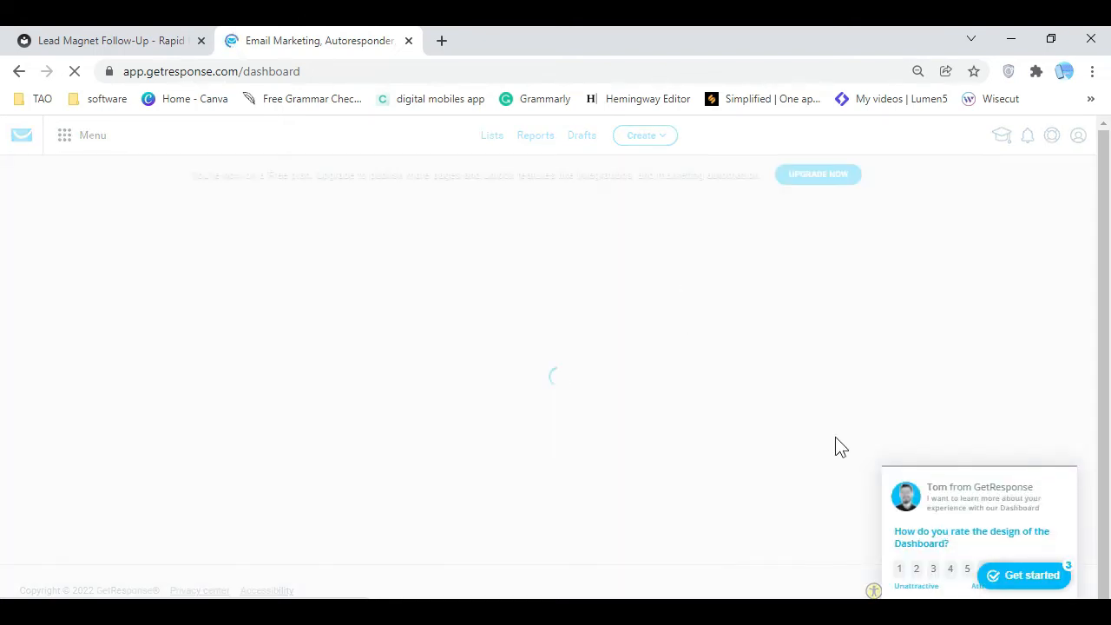
pyautogui.click(1021, 572)
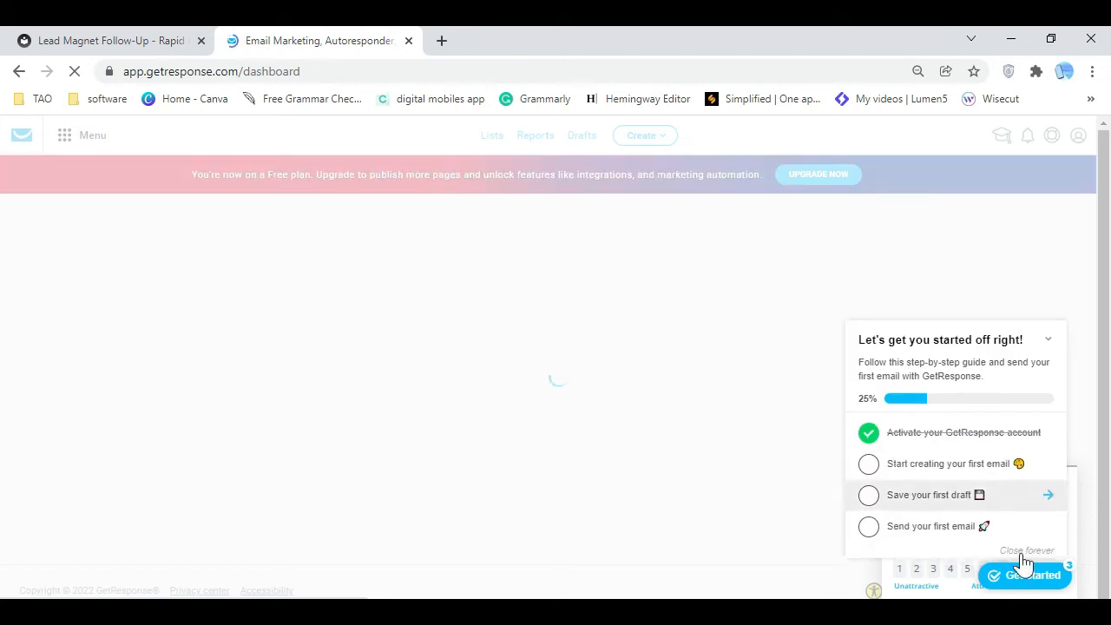
pyautogui.click(1048, 337)
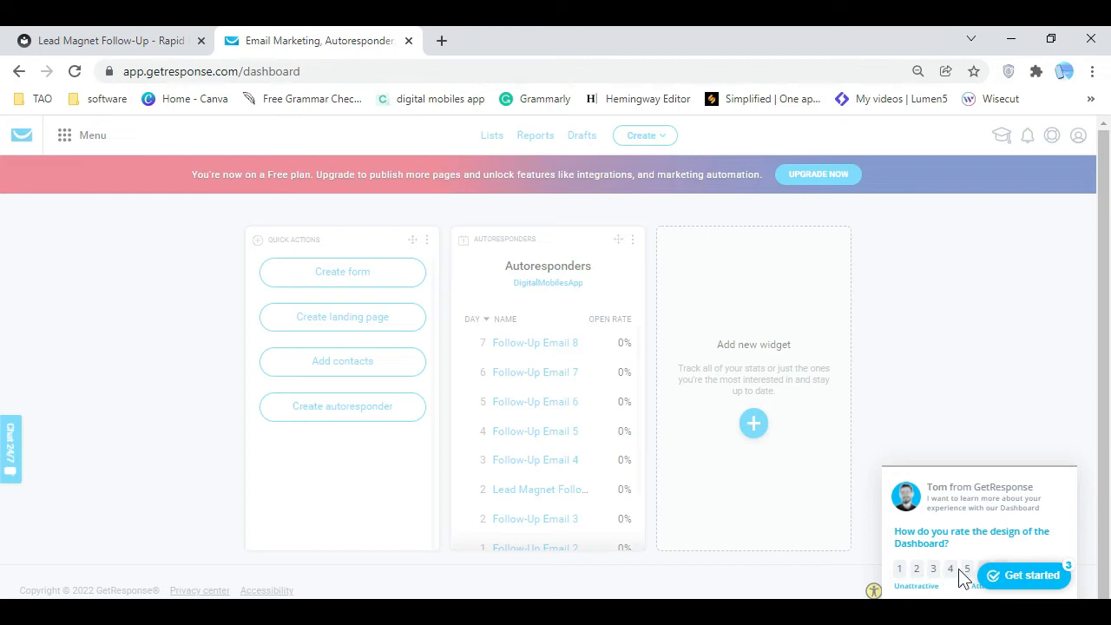
pyautogui.click(1024, 580)
pyautogui.click(1023, 580)
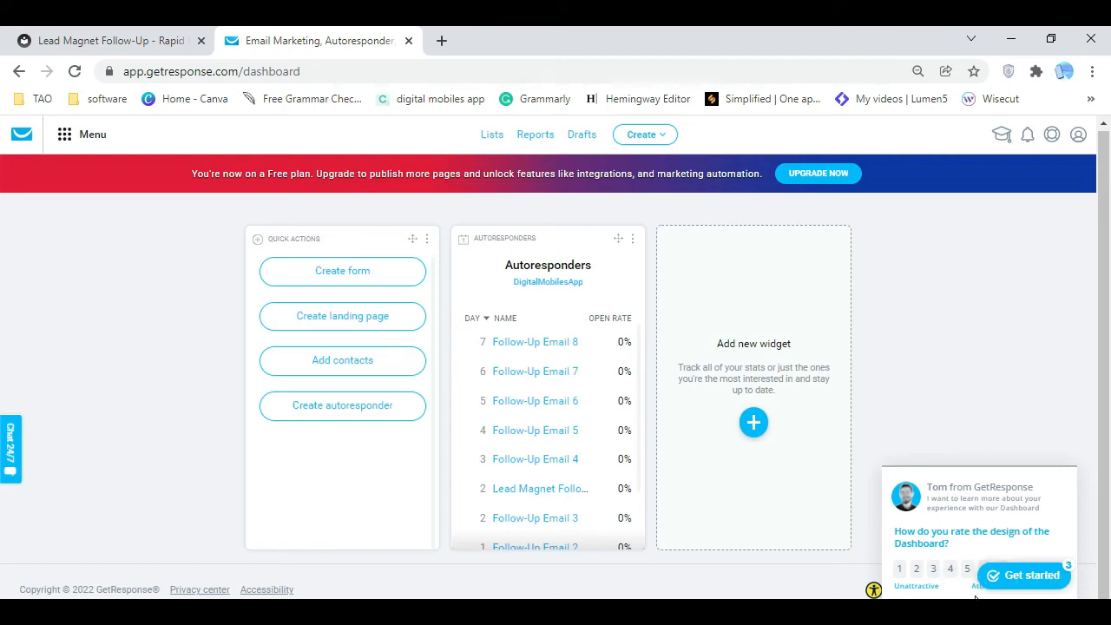
pyautogui.click(1040, 577)
# Go to the autoresponder overview and start creating a new autoresponder
pyautogui.click(60, 134)
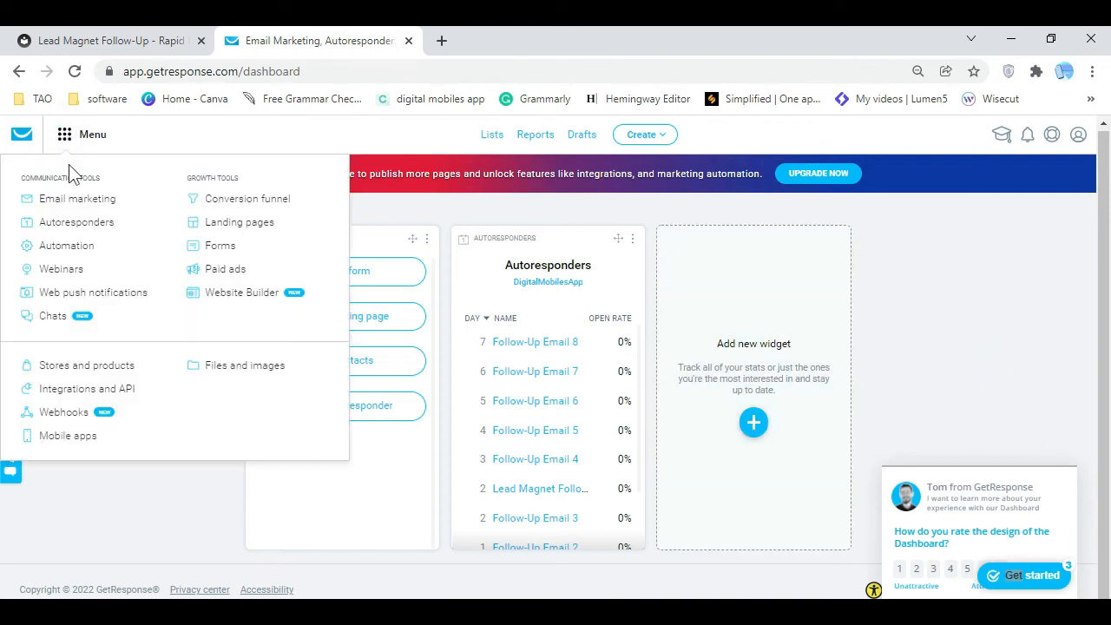
pyautogui.click(90, 226)
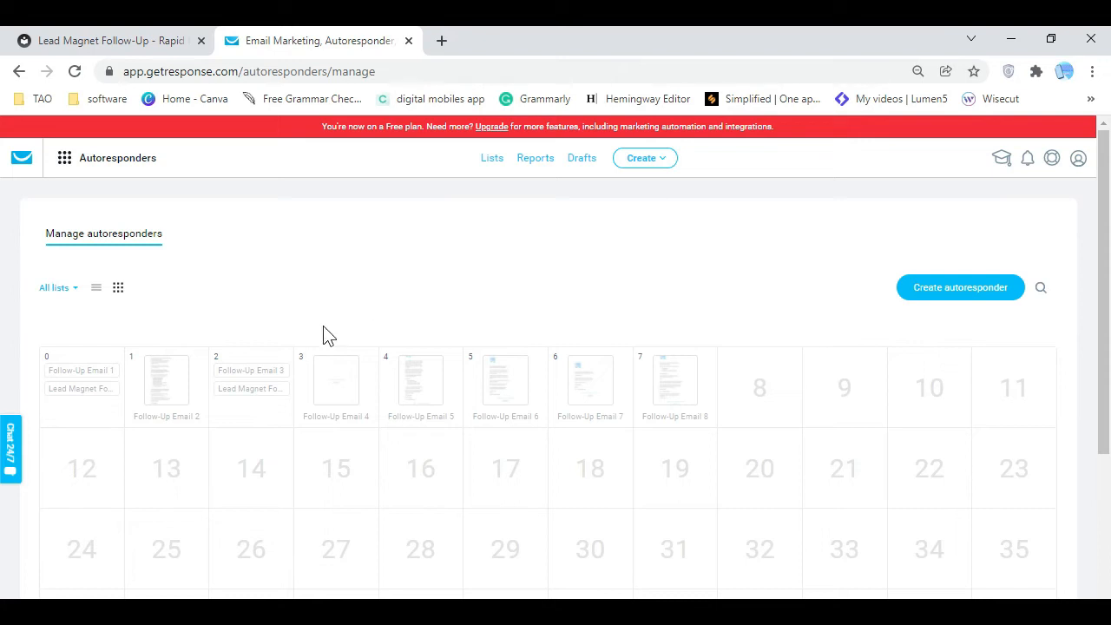
pyautogui.moveTo(191, 422)
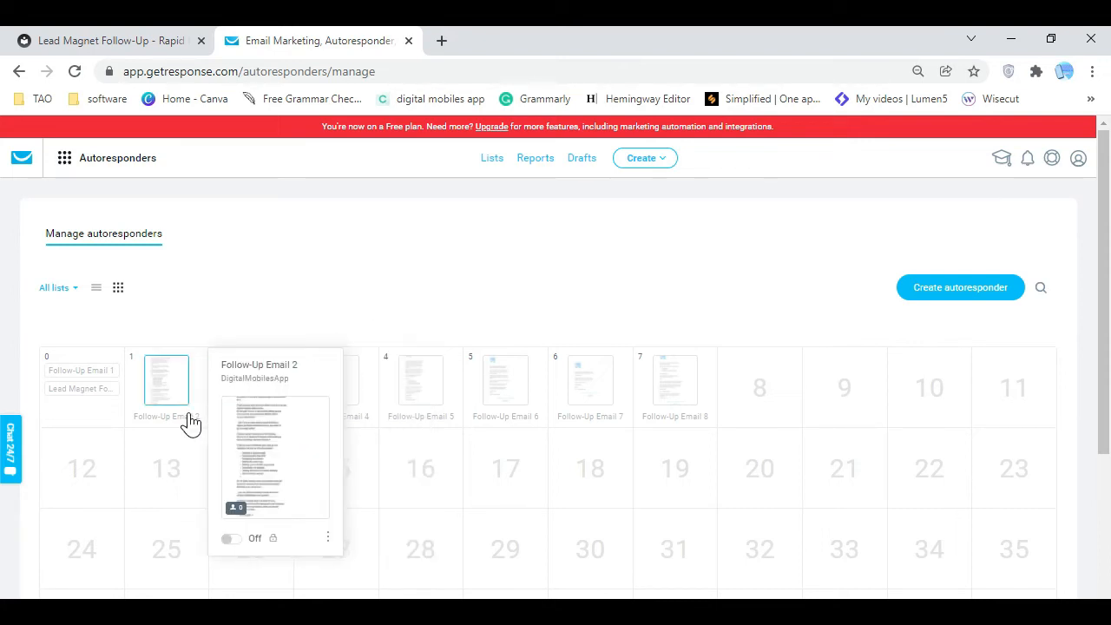
pyautogui.click(951, 295)
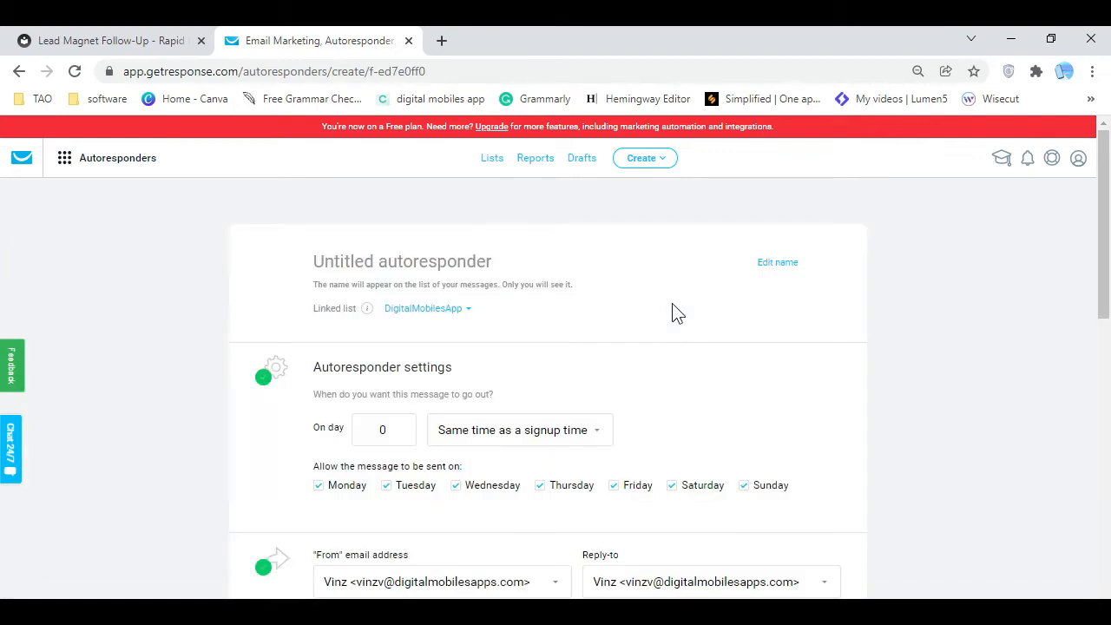
# Name the autoresponder "Lead Magnet Follow-Up Email 3", using the copied heading
pyautogui.rightClick(468, 263)
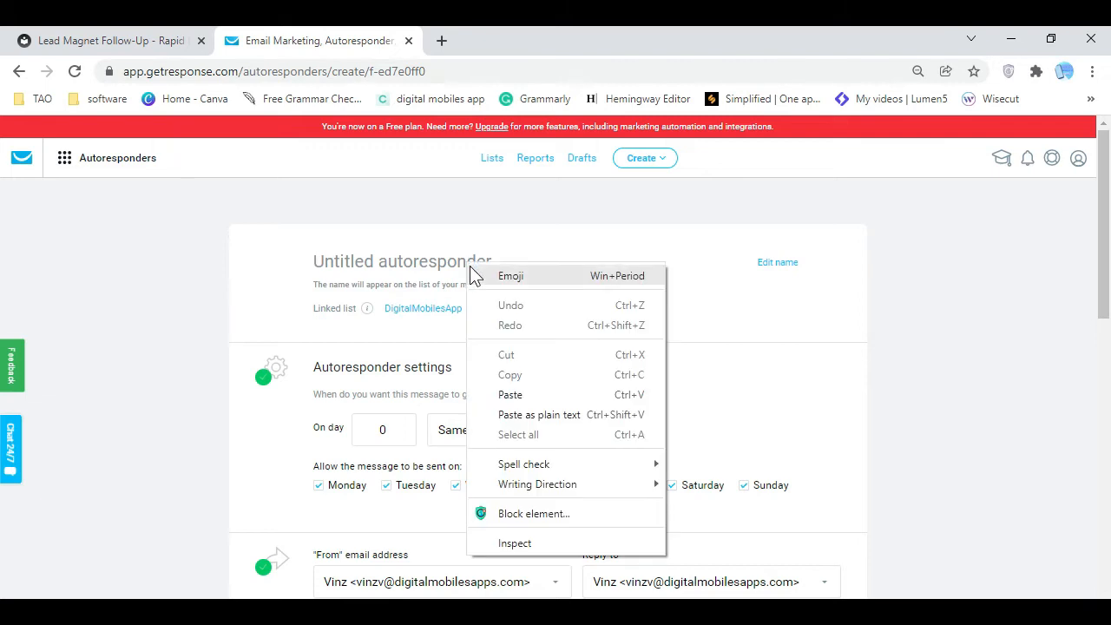
pyautogui.click(542, 389)
pyautogui.click(313, 263)
pyautogui.write('Lead Magnet Follow-Up Email 3')
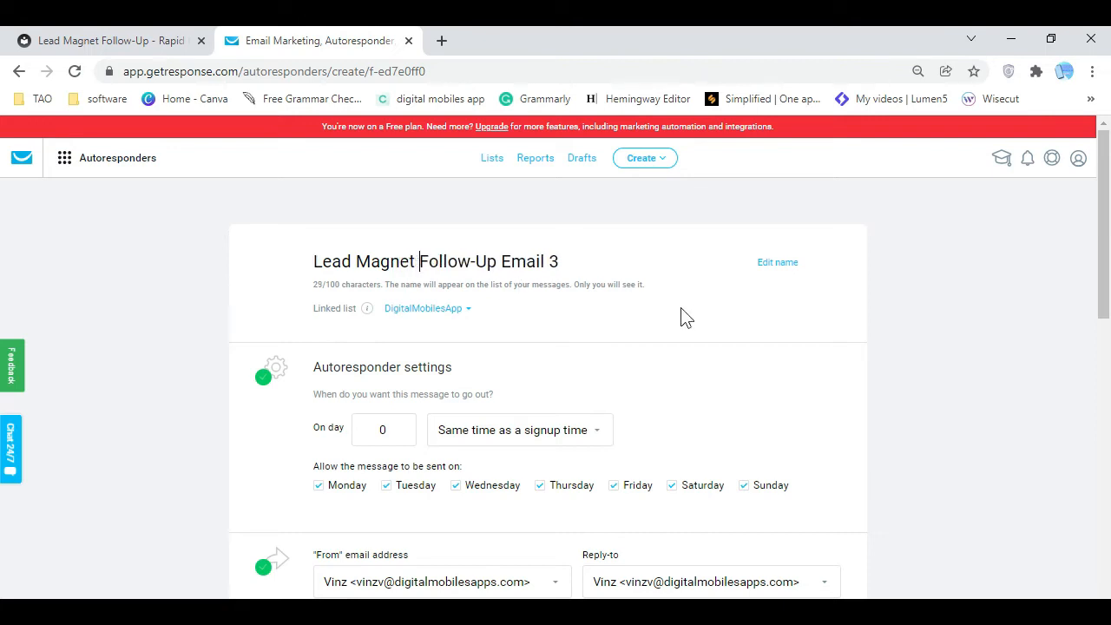
pyautogui.click(738, 322)
# Set the autoresponder to go out on day 1
pyautogui.scroll(-1, 392, 448)
pyautogui.click(386, 345)
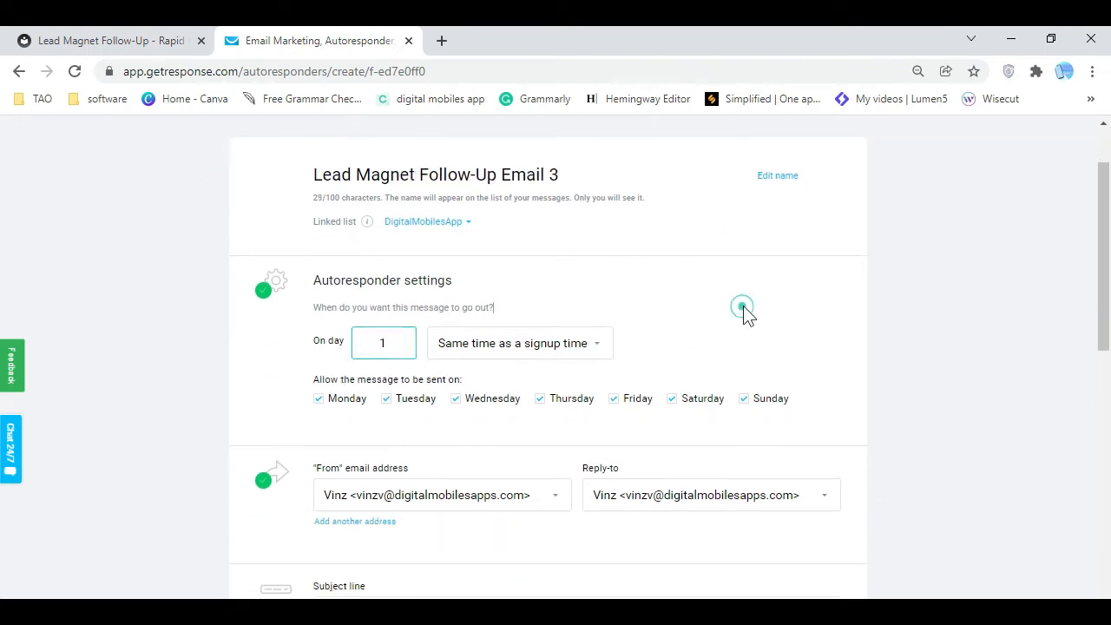
pyautogui.click(746, 318)
# Copy the subject "You Need To Check This Out" from the Follow-Up Email 3 text into the autoresponder's subject line
pyautogui.scroll(-3, 578, 346)
pyautogui.click(416, 353)
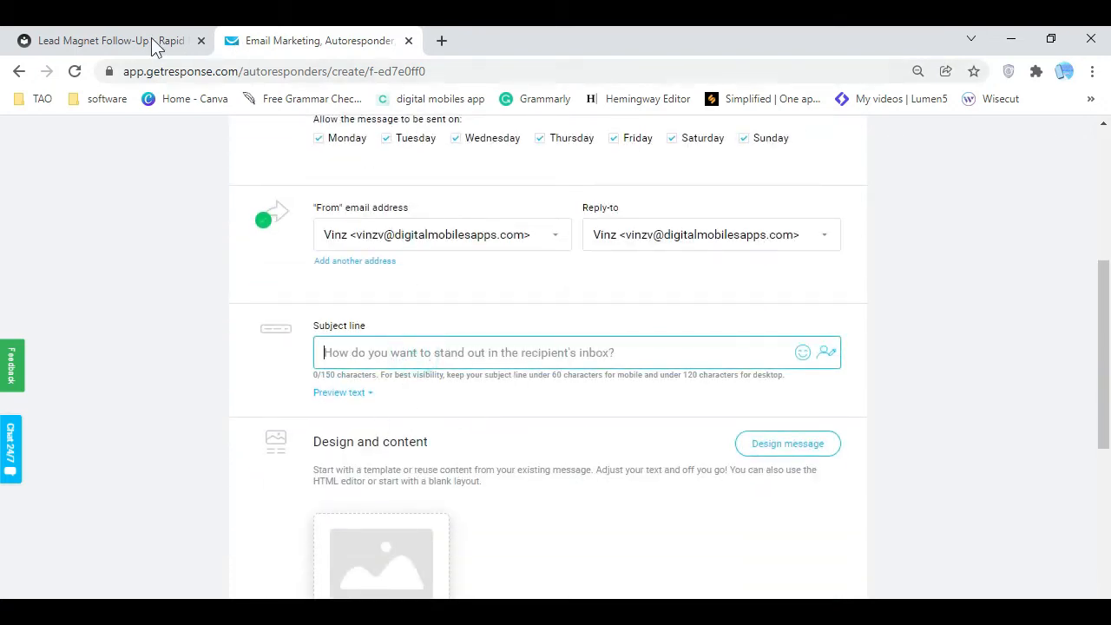
pyautogui.click(149, 40)
pyautogui.moveTo(305, 268)
pyautogui.mouseDown()
pyautogui.moveTo(504, 275)
pyautogui.moveTo(313, 274)
pyautogui.mouseUp()
pyautogui.rightClick(339, 273)
pyautogui.click(359, 283)
pyautogui.click(347, 41)
pyautogui.rightClick(415, 354)
pyautogui.click(484, 187)
pyautogui.click(570, 323)
# Copy the body text of Follow-Up Email 3 from "Hey," through the PS paragraph and return to the autoresponder setup
pyautogui.click(178, 42)
pyautogui.click(254, 302)
pyautogui.moveTo(250, 301); pyautogui.dragTo(561, 369)
pyautogui.rightClick(427, 356)
pyautogui.click(461, 366)
pyautogui.click(337, 44)
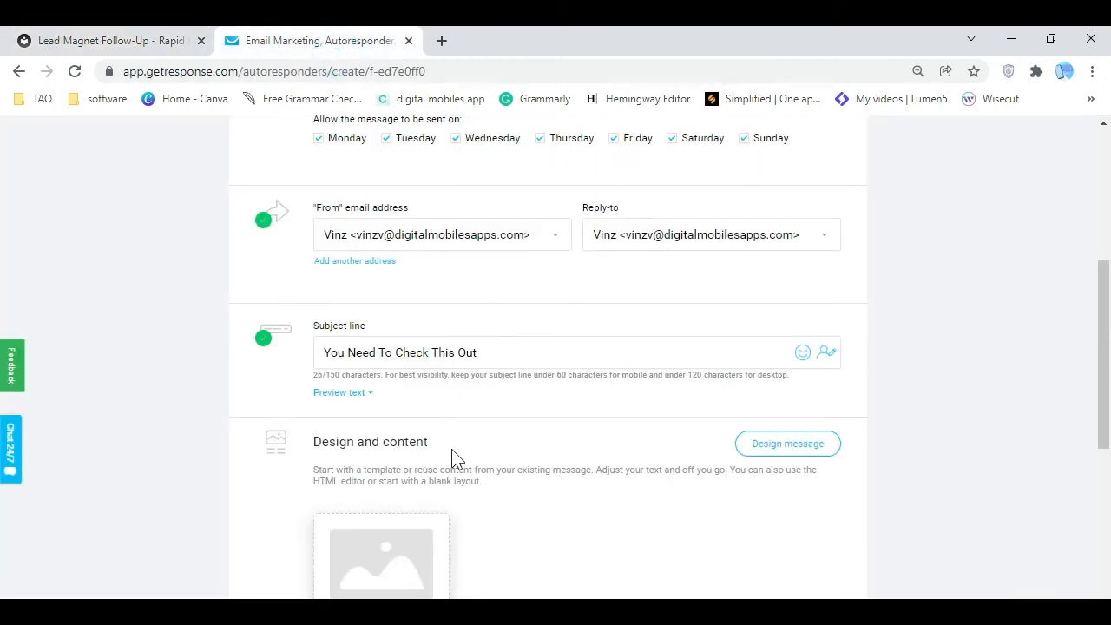
# Start designing the message from a blank template
pyautogui.click(786, 447)
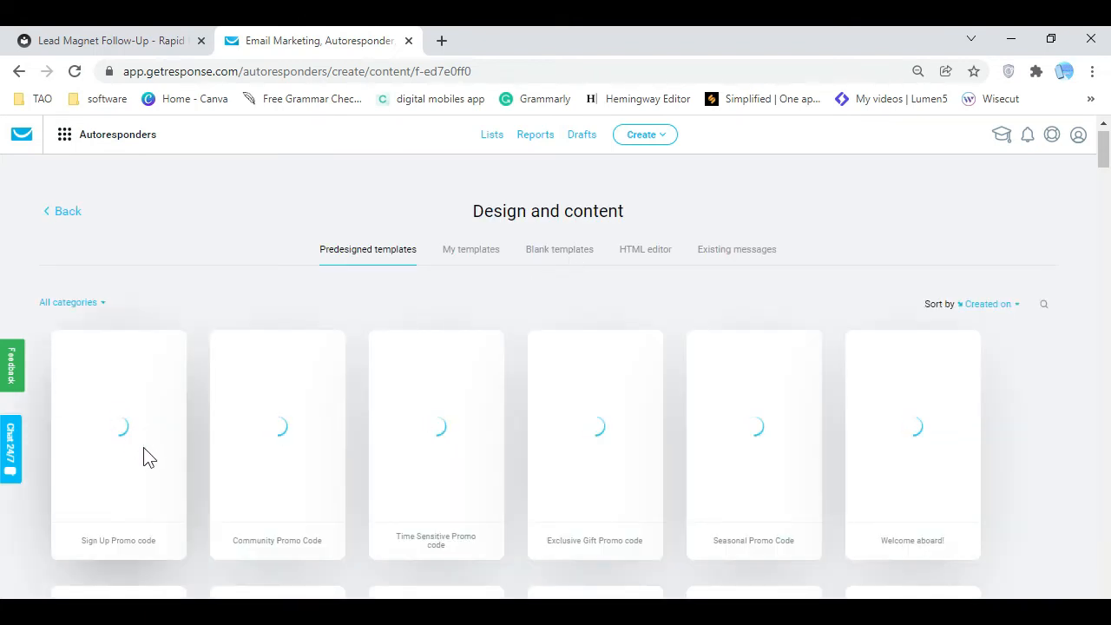
pyautogui.moveTo(132, 462)
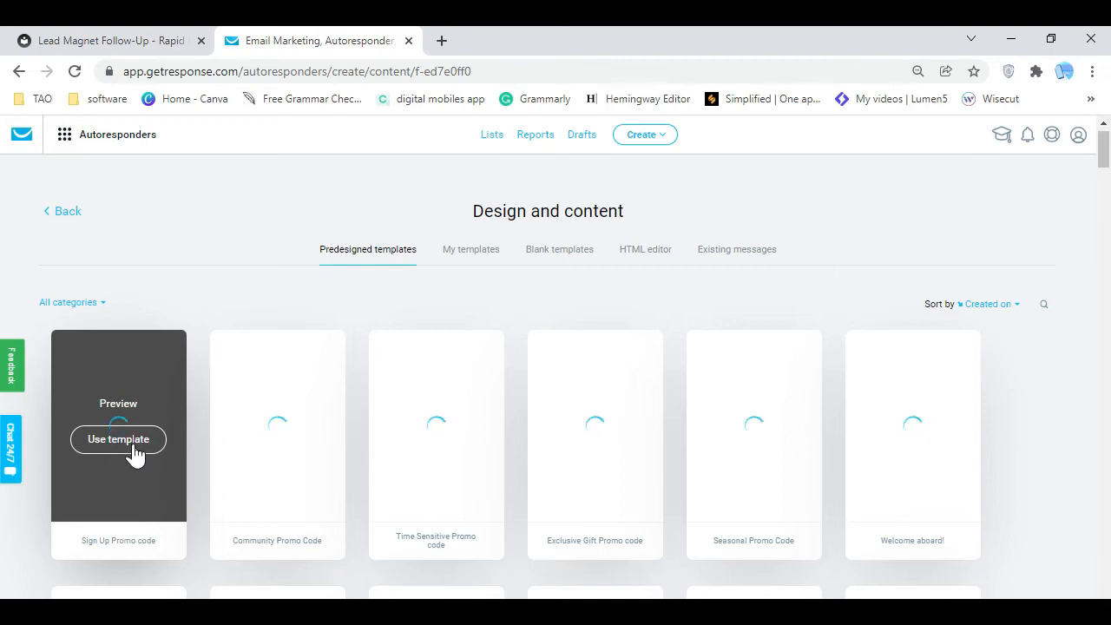
pyautogui.click(131, 444)
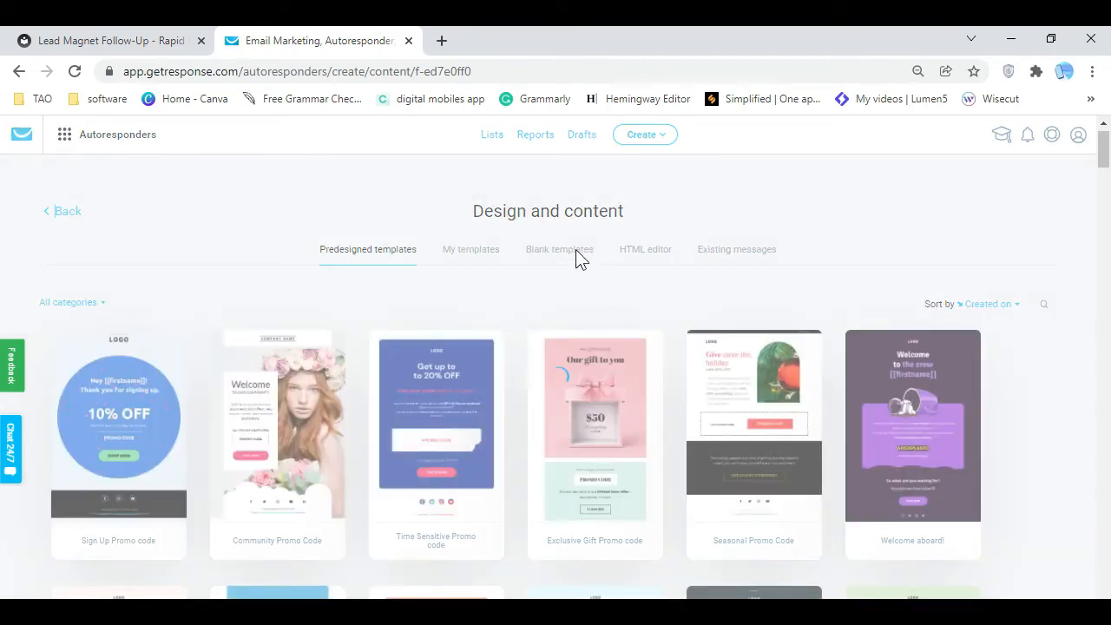
pyautogui.click(20, 72)
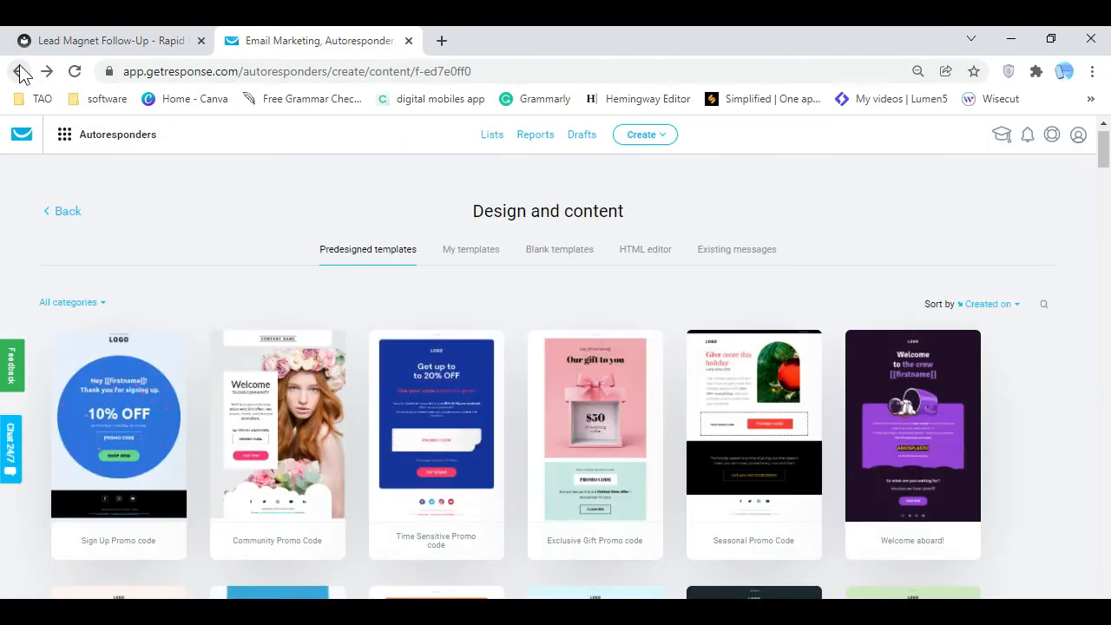
pyautogui.click(562, 251)
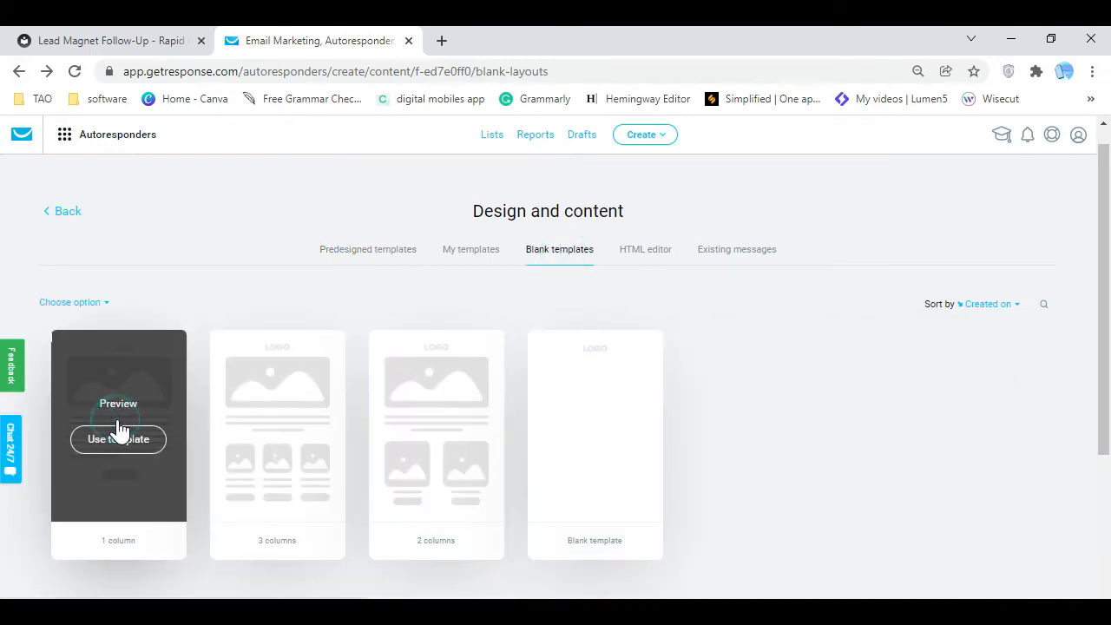
pyautogui.click(118, 439)
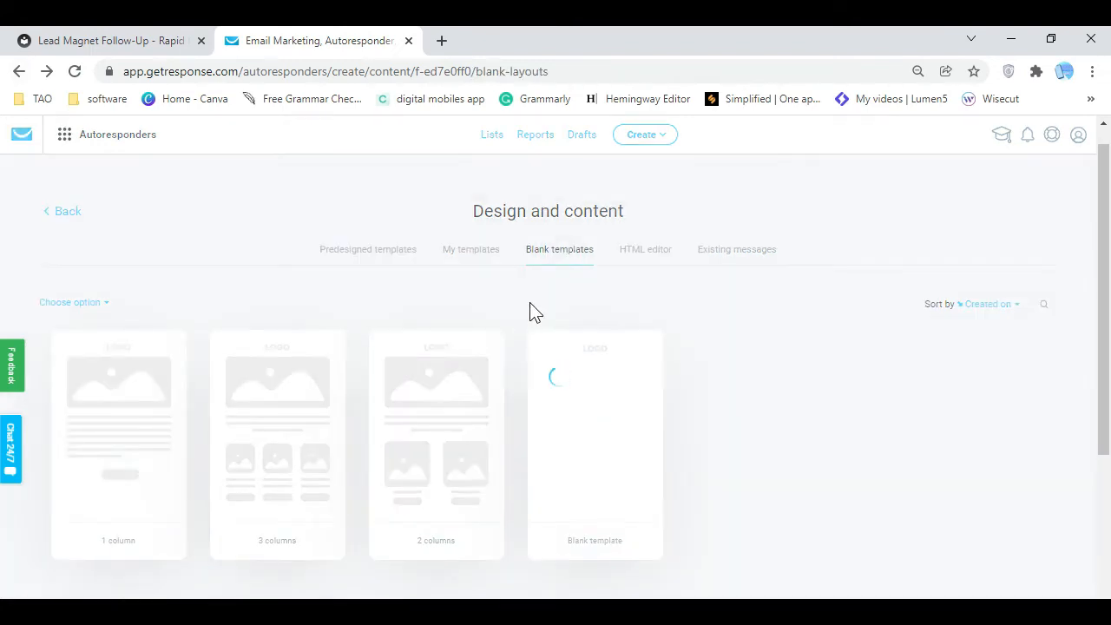
pyautogui.click(157, 41)
pyautogui.click(328, 43)
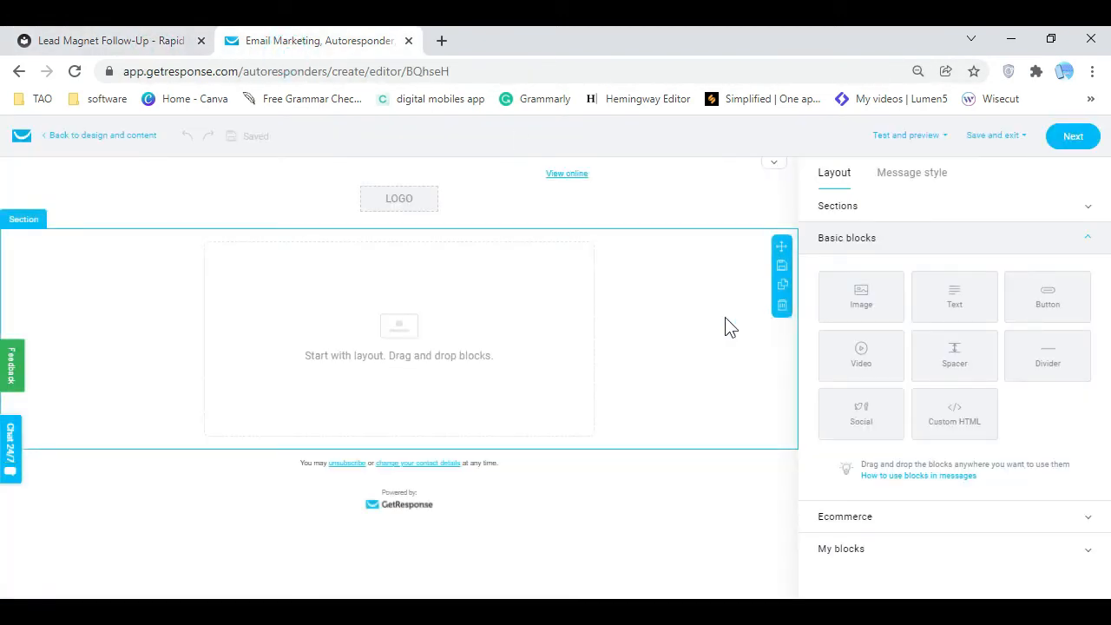
# Add a text block to the message, paste the copied email body into it and set the widest line spacing
pyautogui.moveTo(953, 295); pyautogui.dragTo(523, 348)
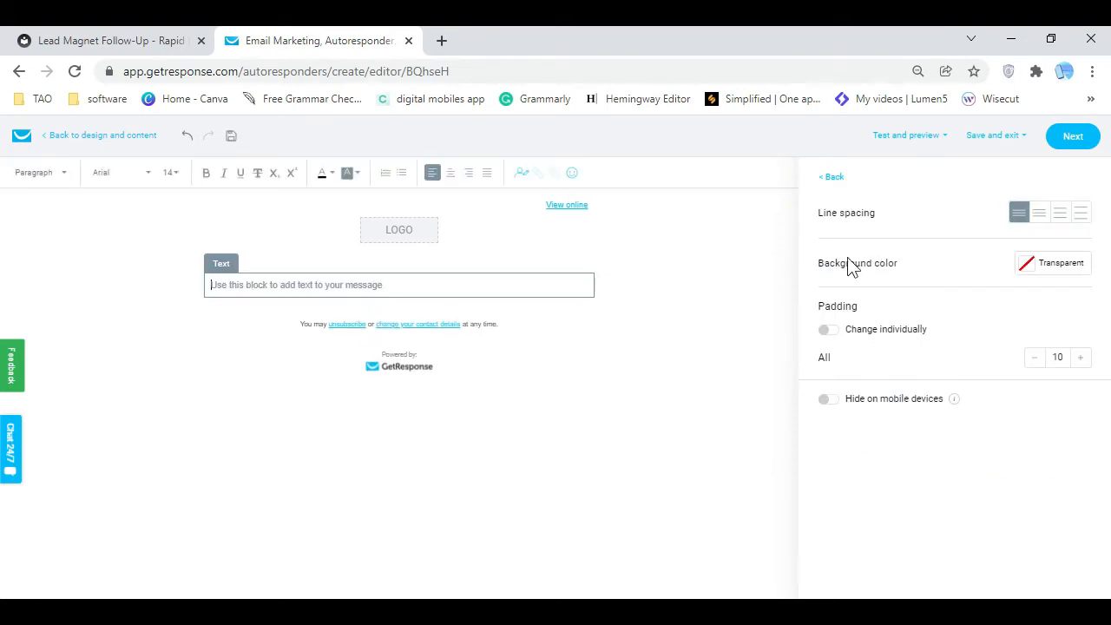
pyautogui.rightClick(426, 287)
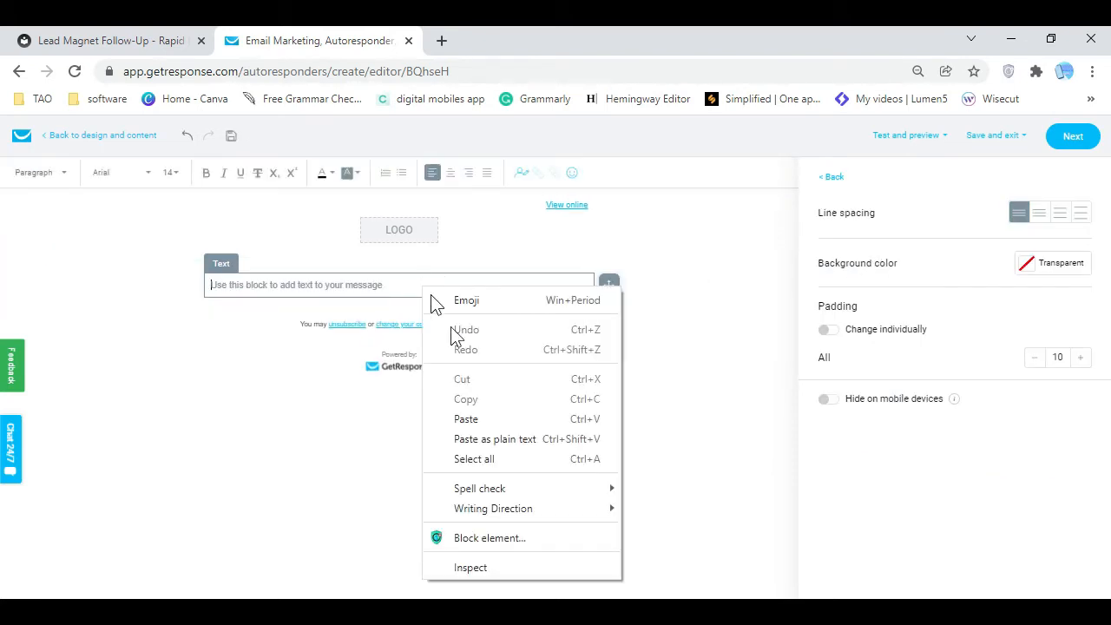
pyautogui.click(516, 417)
pyautogui.click(1061, 214)
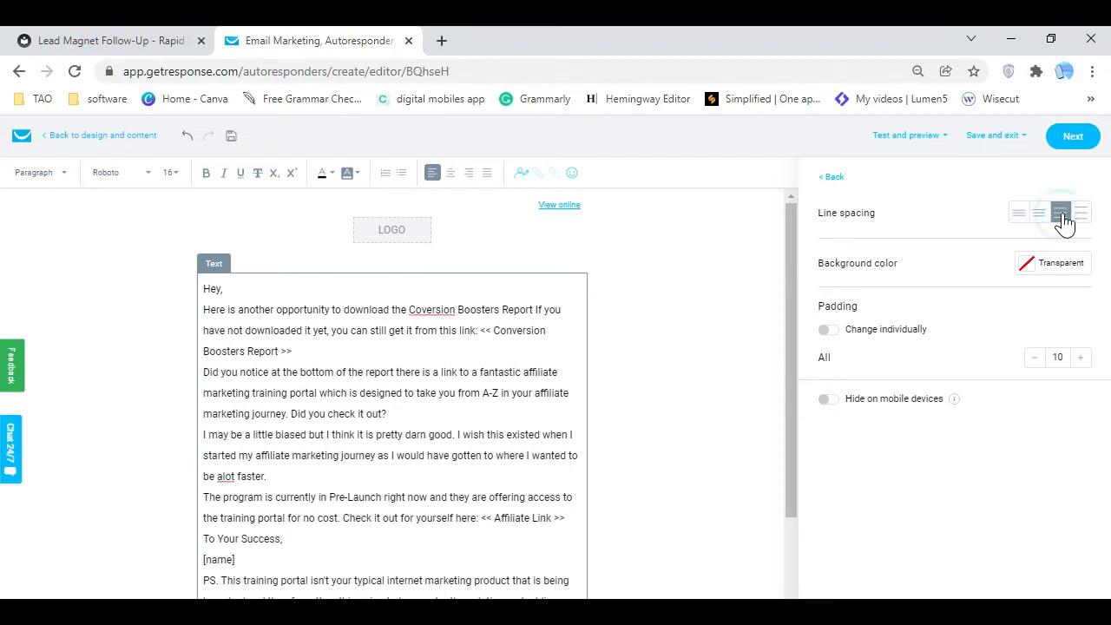
pyautogui.click(1084, 218)
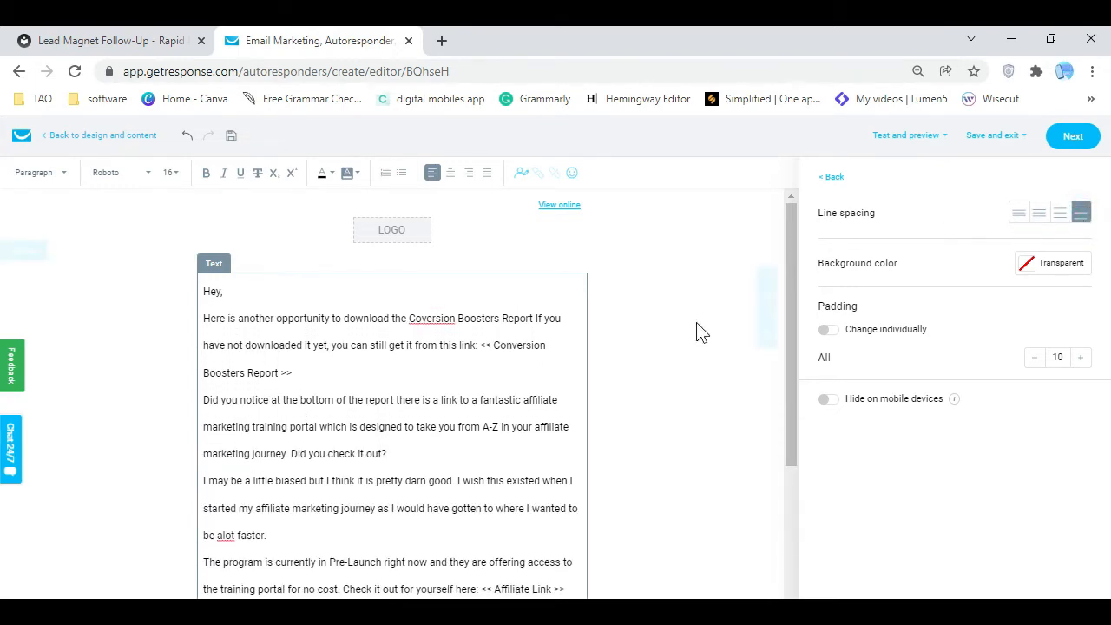
# Replace the [name] placeholder in the email's sign-off with the sender's name followed by "- Digital Mobiles App"
pyautogui.scroll(-2, 449, 382)
pyautogui.scroll(-1, 446, 415)
pyautogui.moveTo(249, 426); pyautogui.dragTo(205, 434)
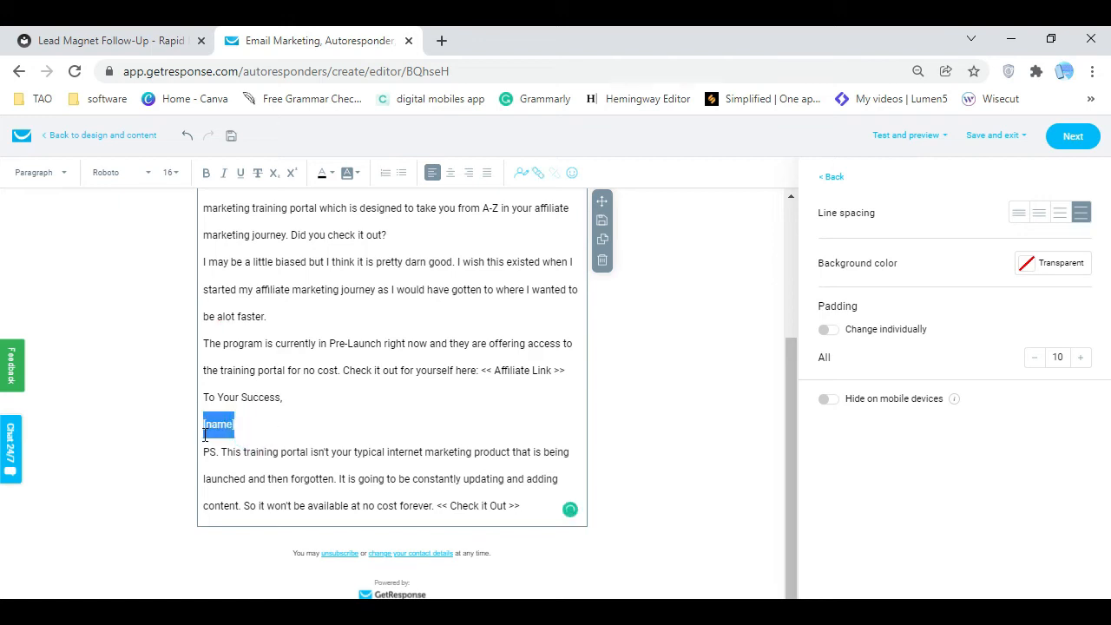
pyautogui.write('Vinz')
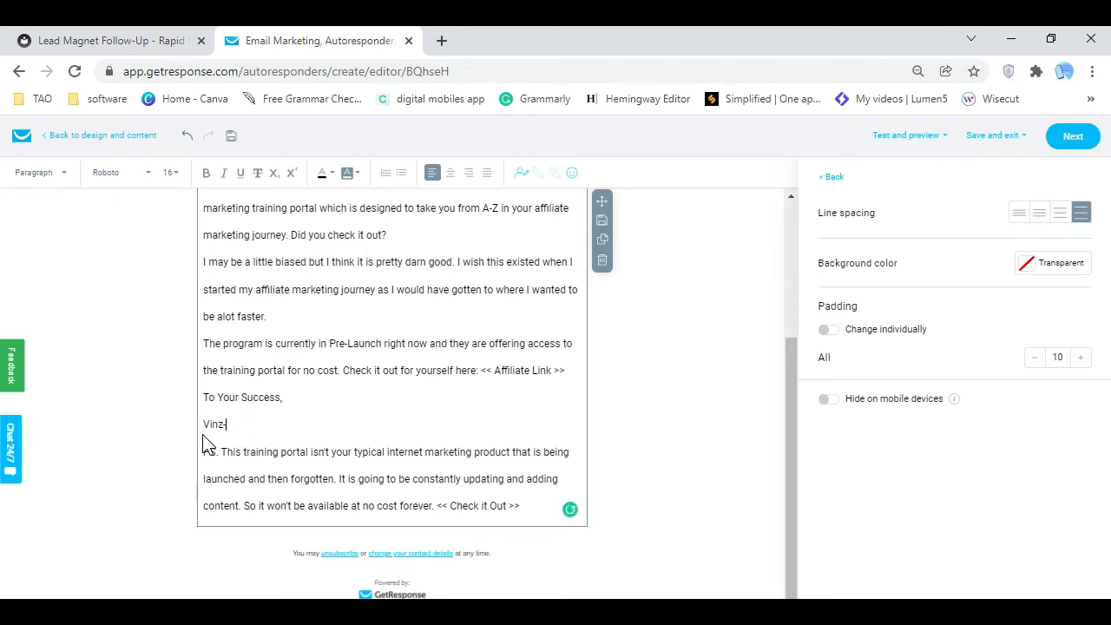
pyautogui.write('V. - Digital Mobiles A')
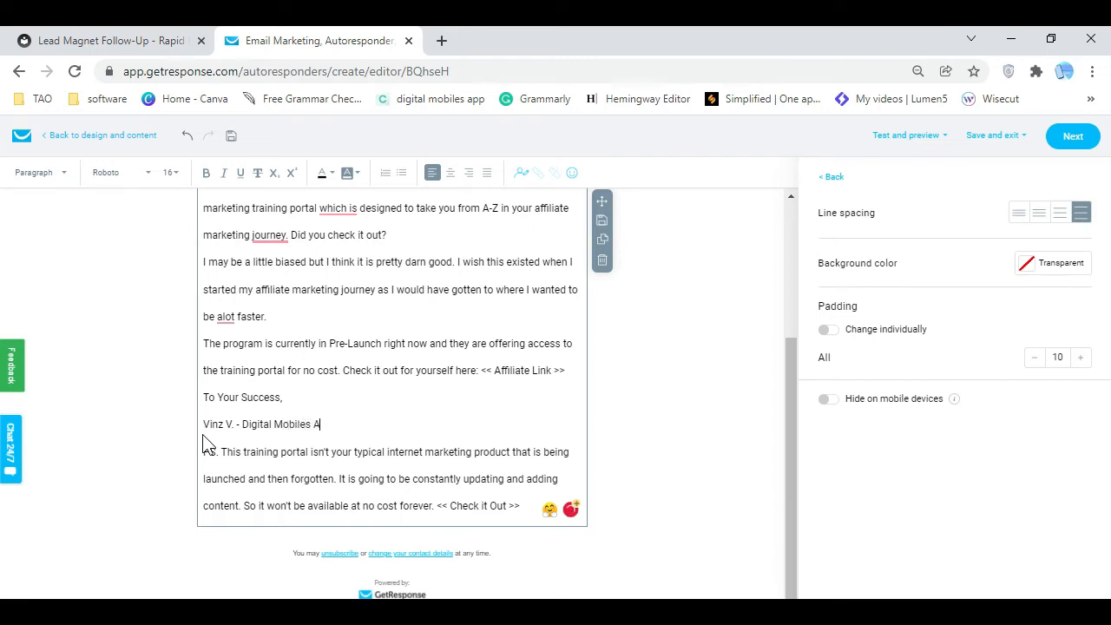
pyautogui.click(637, 439)
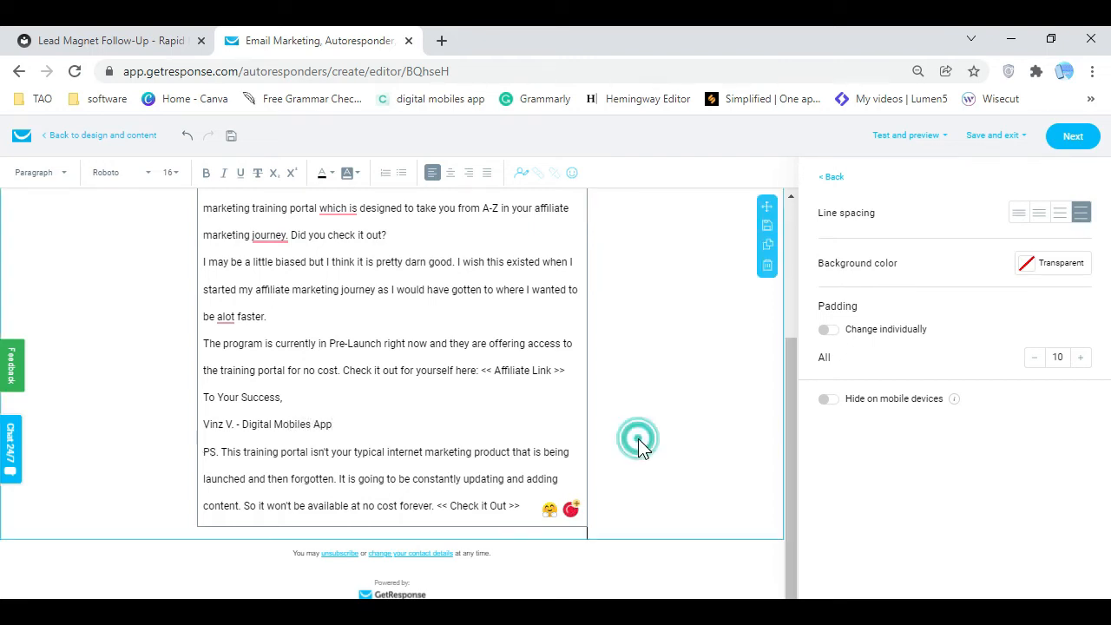
# Put the "<< Conversion Boosters Report >>" link placeholder on its own line and check the rest of the email body
pyautogui.click(280, 233)
pyautogui.scroll(5, 478, 439)
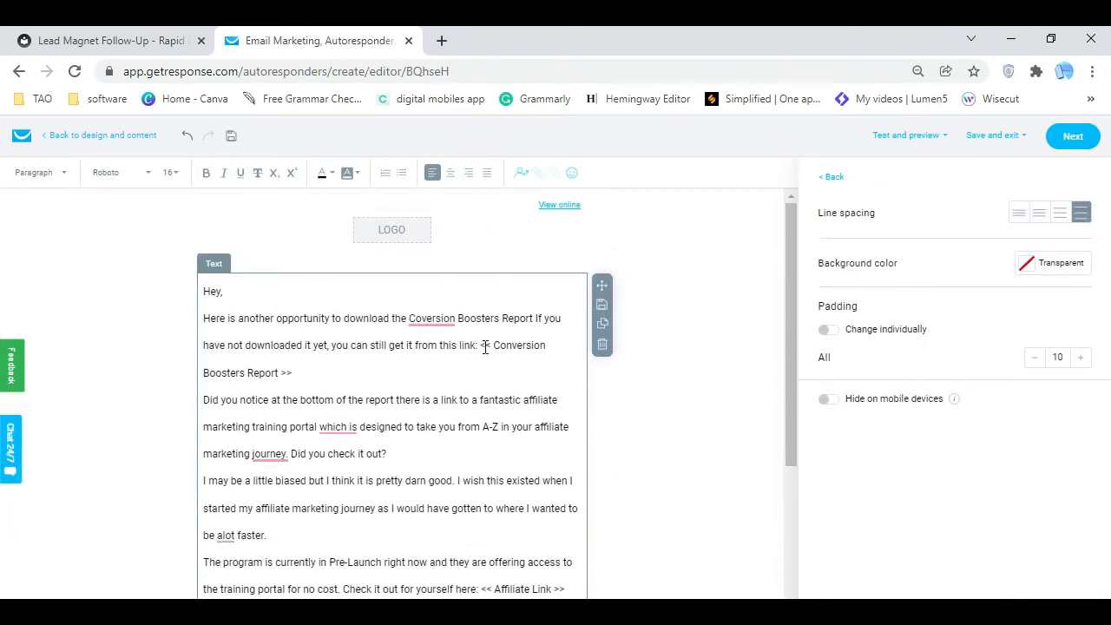
pyautogui.press('Return')
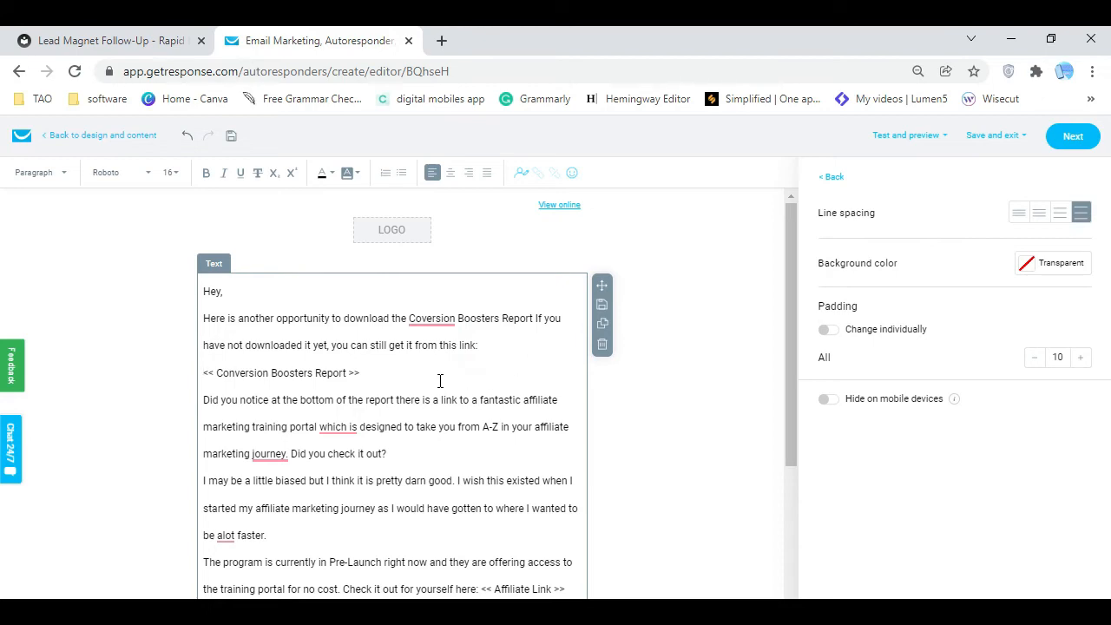
pyautogui.click(411, 380)
pyautogui.click(691, 451)
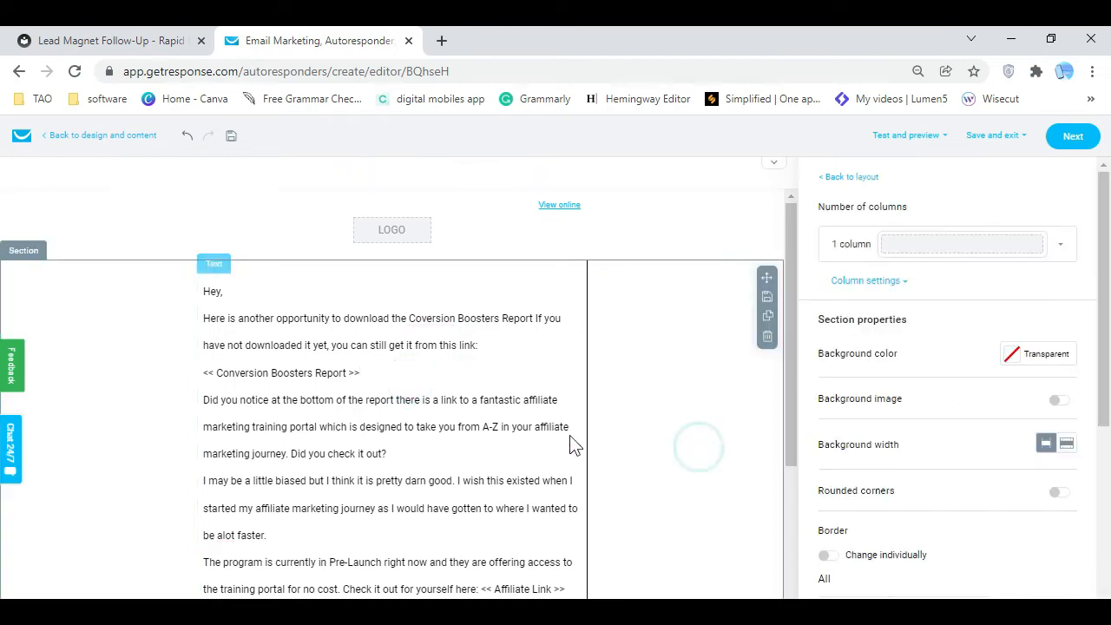
pyautogui.scroll(-2, 331, 476)
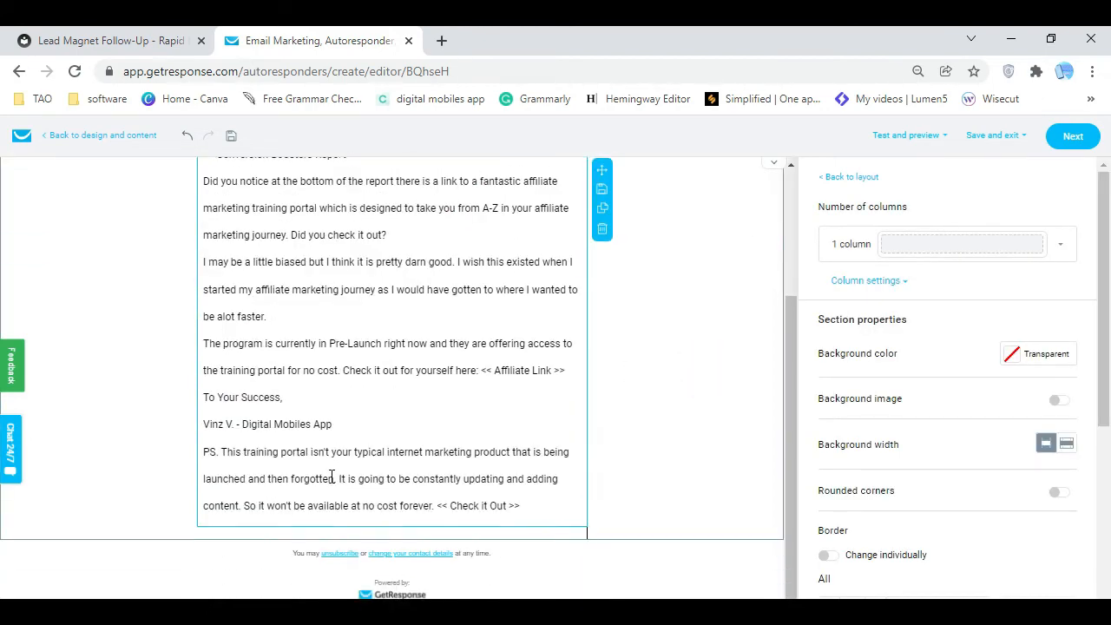
pyautogui.scroll(2, 668, 498)
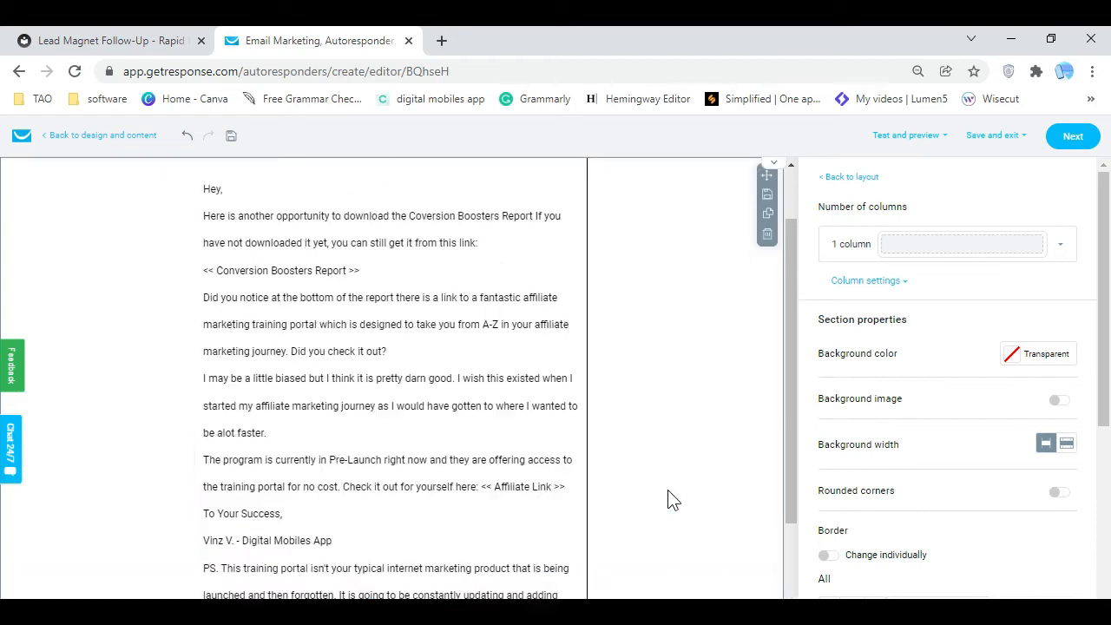
# Insert the stored apple-touch-icon image as the logo in the message header
pyautogui.click(389, 205)
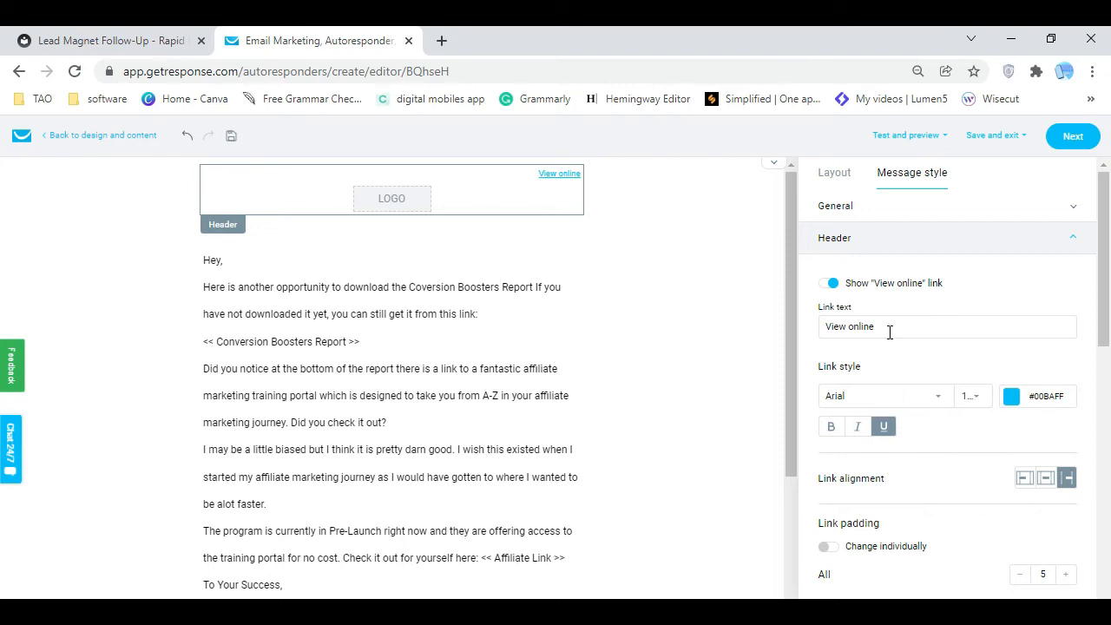
pyautogui.scroll(-3, 930, 404)
pyautogui.scroll(3, 953, 461)
pyautogui.scroll(-6, 952, 460)
pyautogui.click(838, 278)
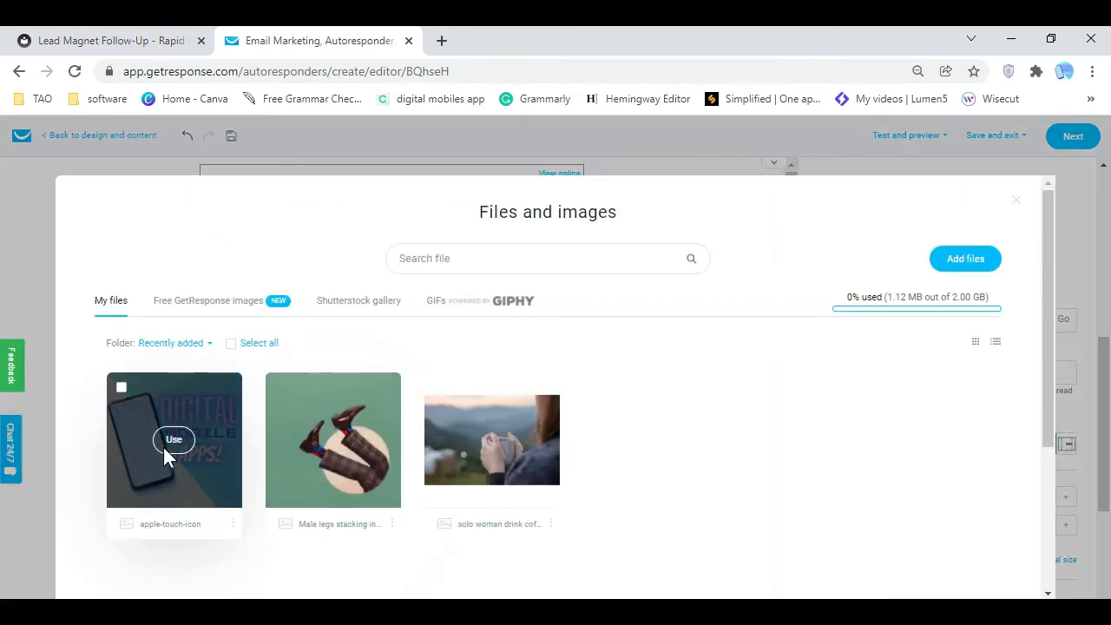
pyautogui.click(163, 447)
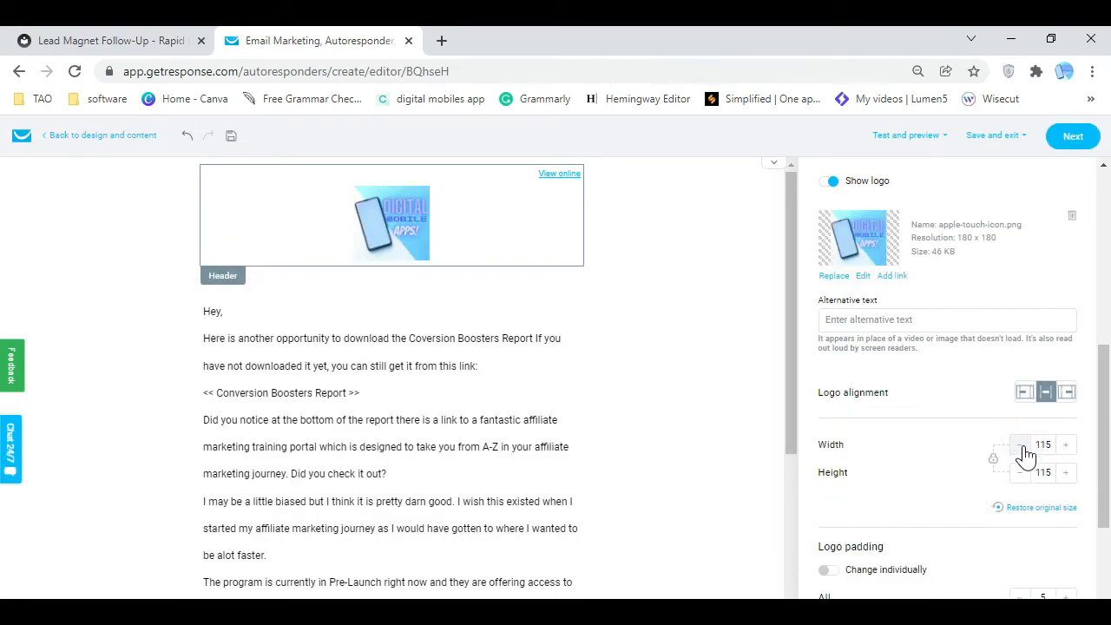
# Reduce the header logo to 110 by 110 and align it to the left
pyautogui.click(1023, 447)
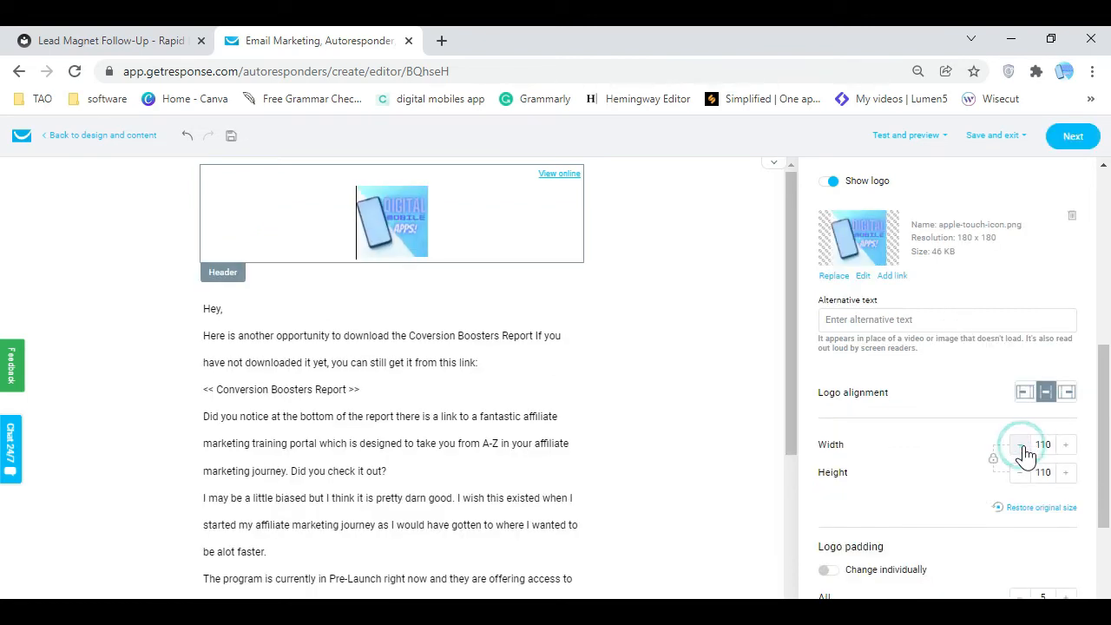
pyautogui.click(1028, 395)
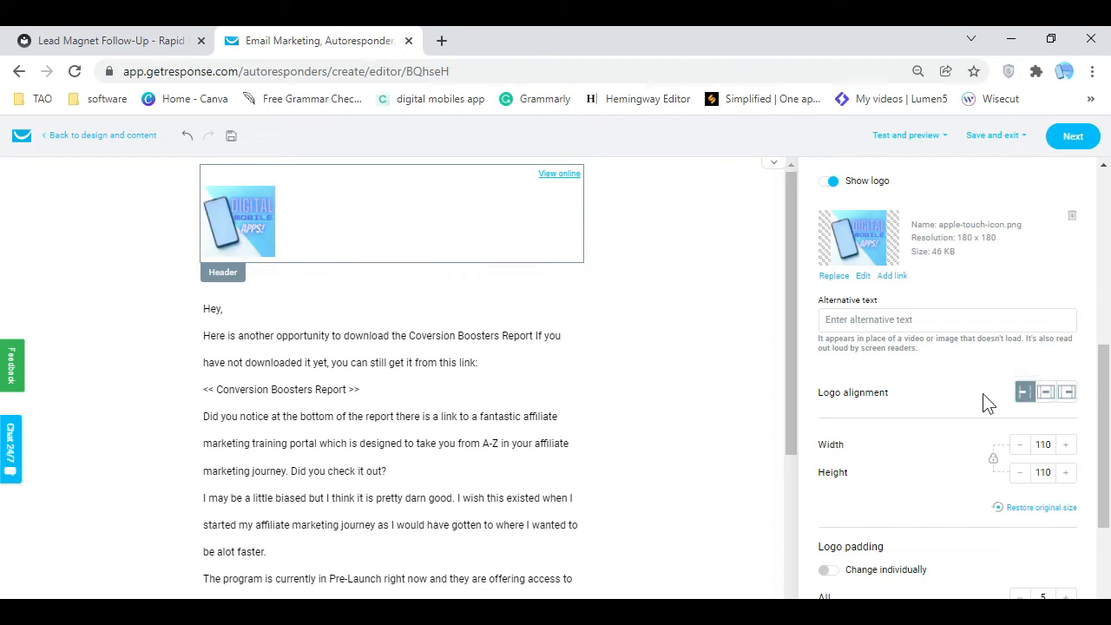
pyautogui.click(708, 241)
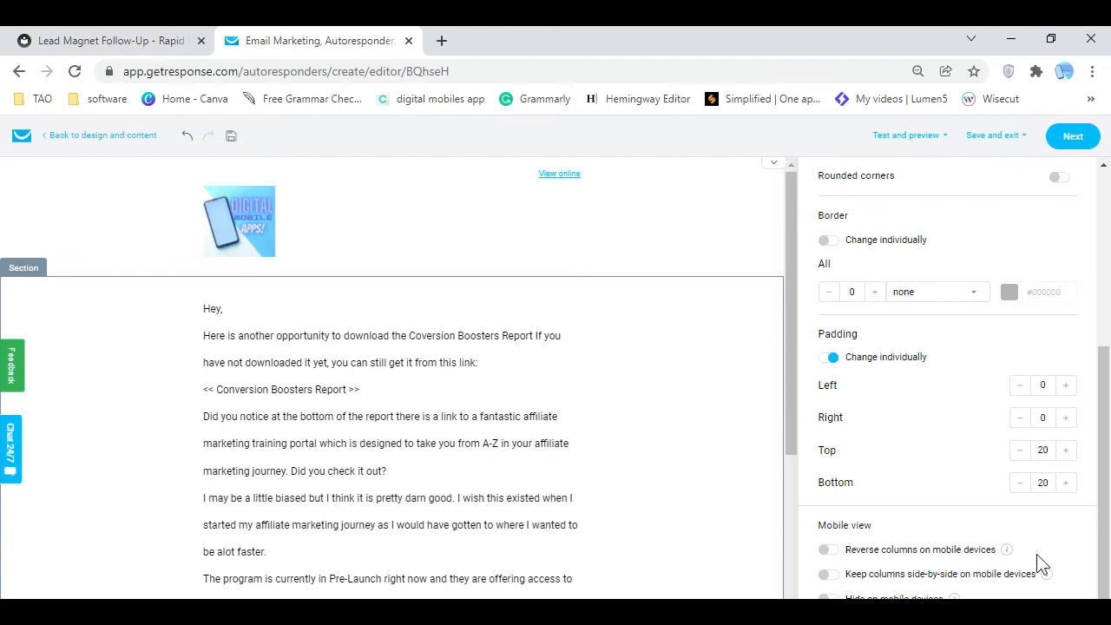
# Save the message as a reusable template named "Lead Magnet Follow Up 3"
pyautogui.click(1012, 136)
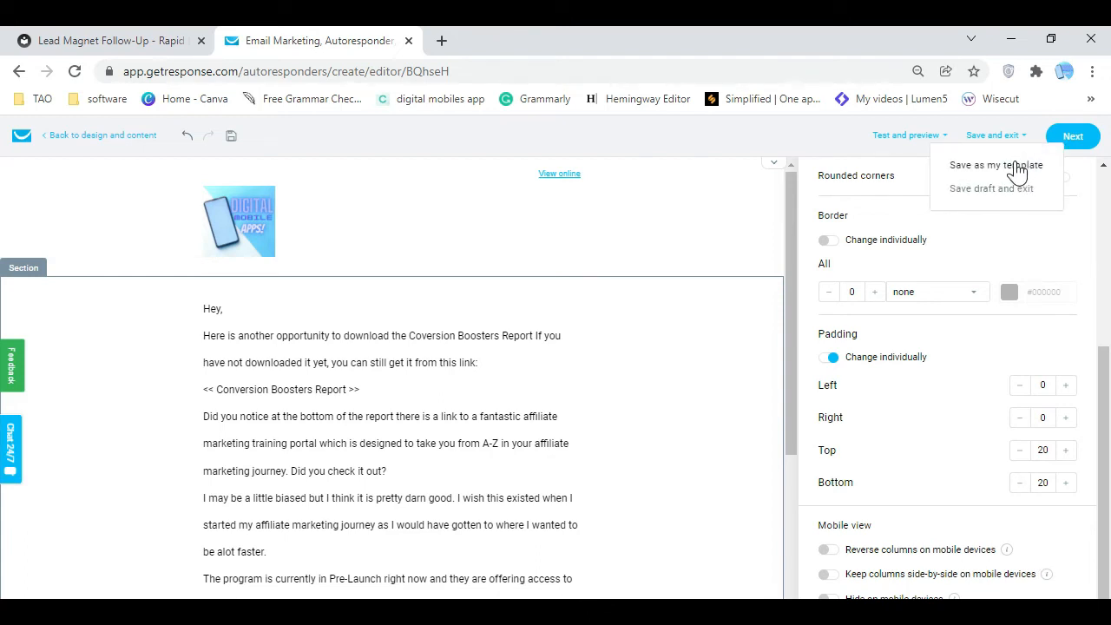
pyautogui.click(1017, 171)
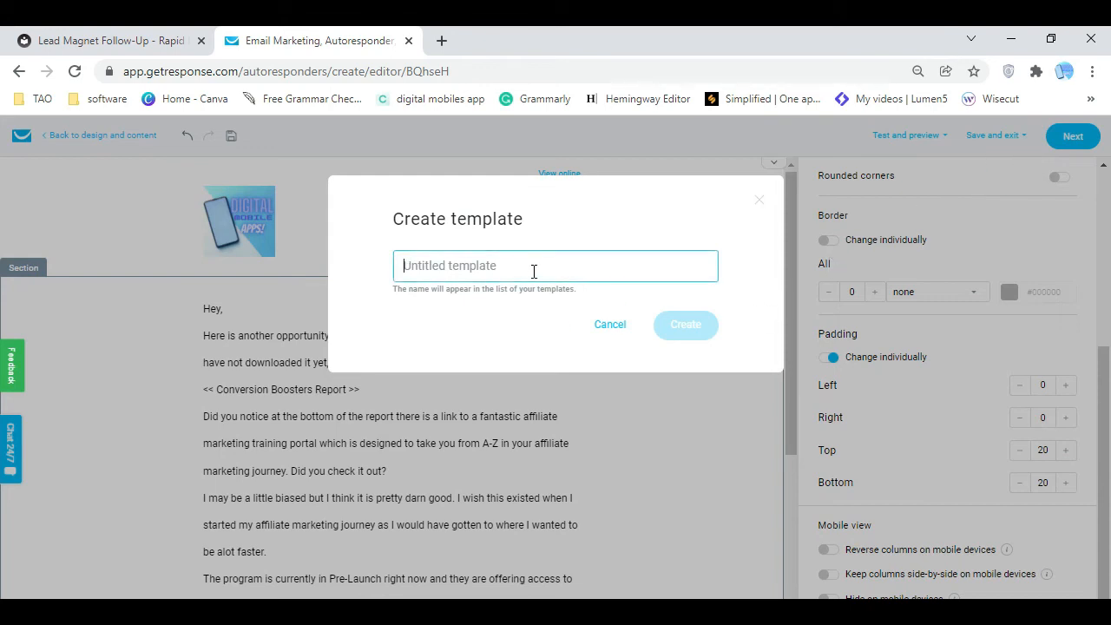
pyautogui.write('Lead Ma')
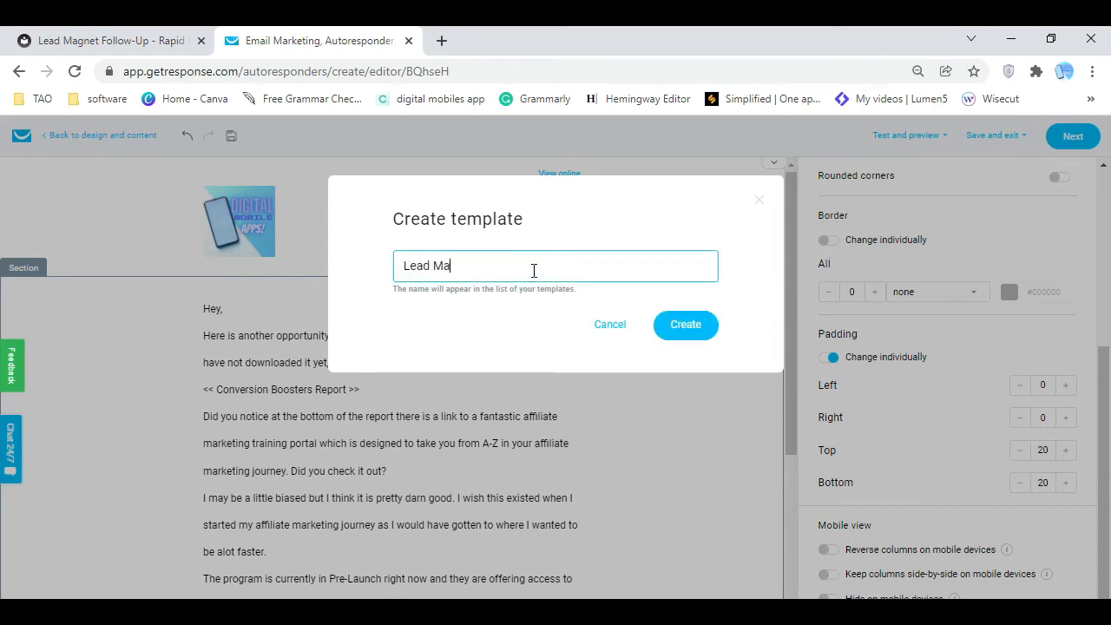
pyautogui.write('gnet Follow Up')
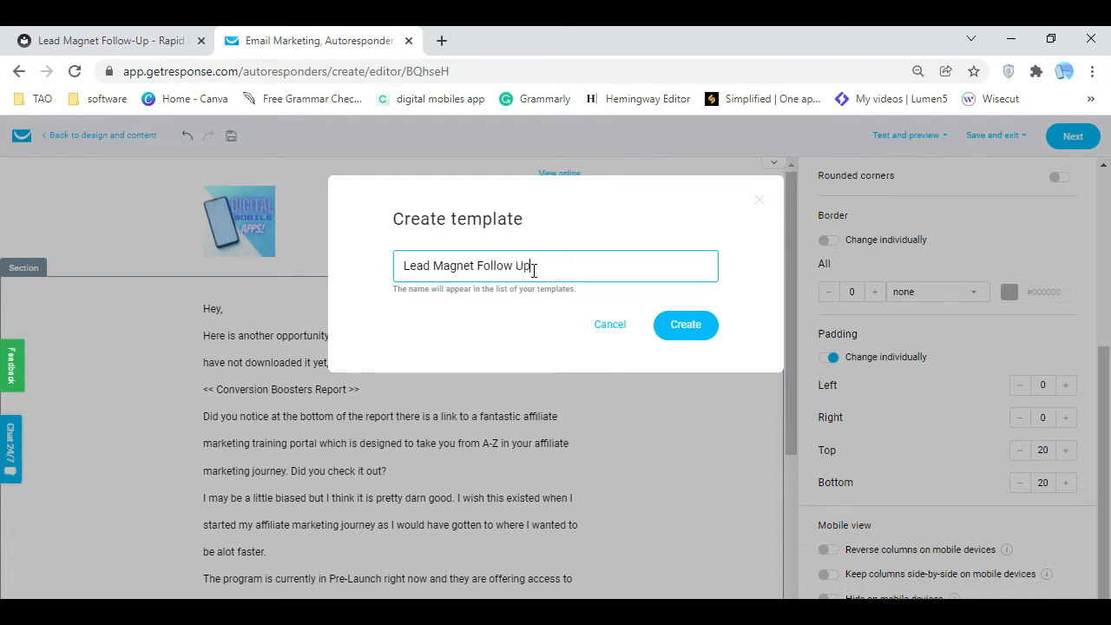
pyautogui.write(' 3')
pyautogui.click(677, 323)
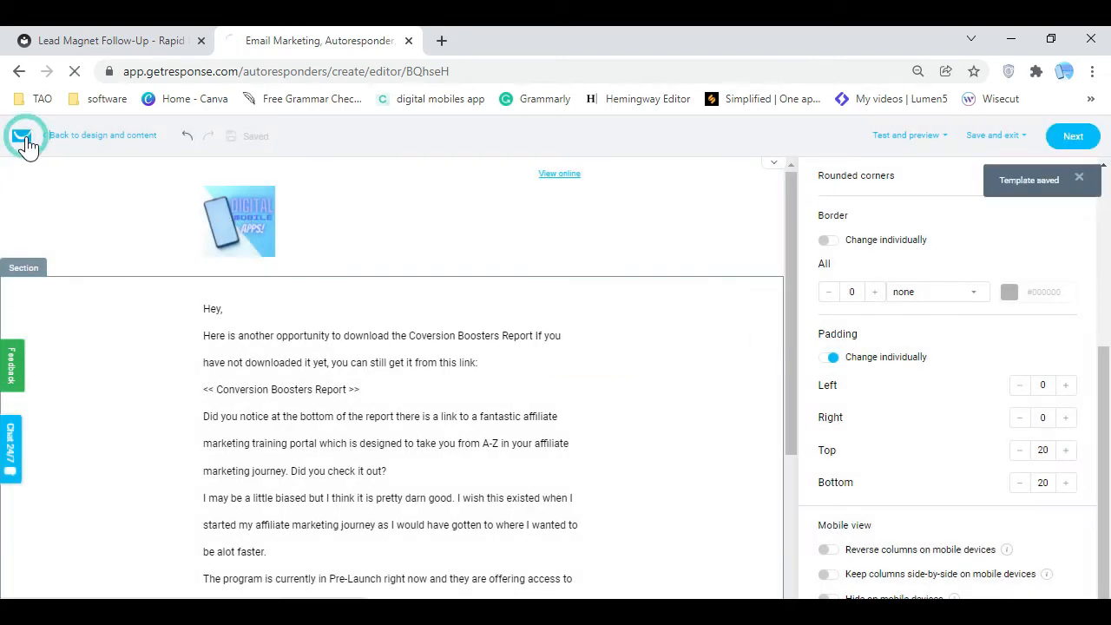
# Switch to the Rapid Implementation Kit site and review the Aggressive Promo Emails page from Promo Email 1 through Promo Email 3
pyautogui.click(136, 41)
pyautogui.click(692, 385)
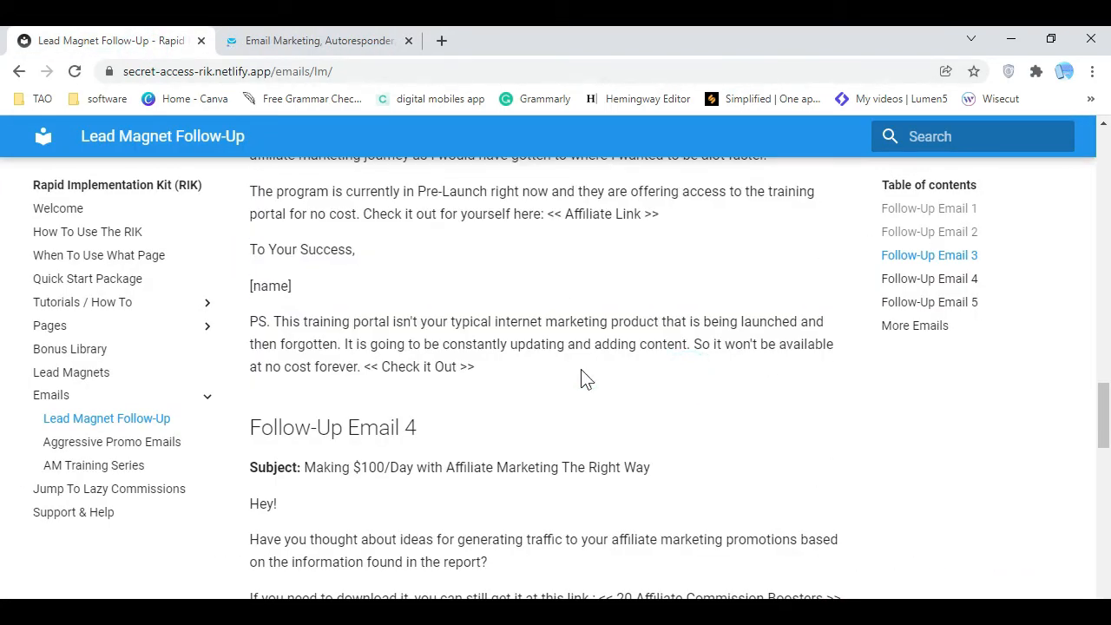
pyautogui.click(157, 445)
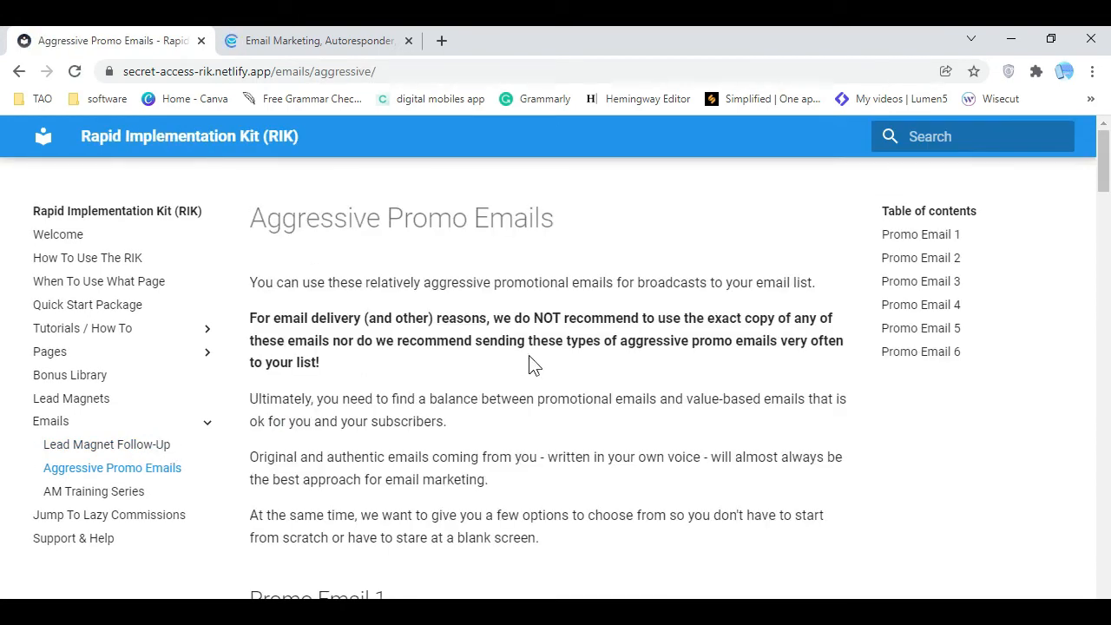
pyautogui.scroll(-5, 533, 365)
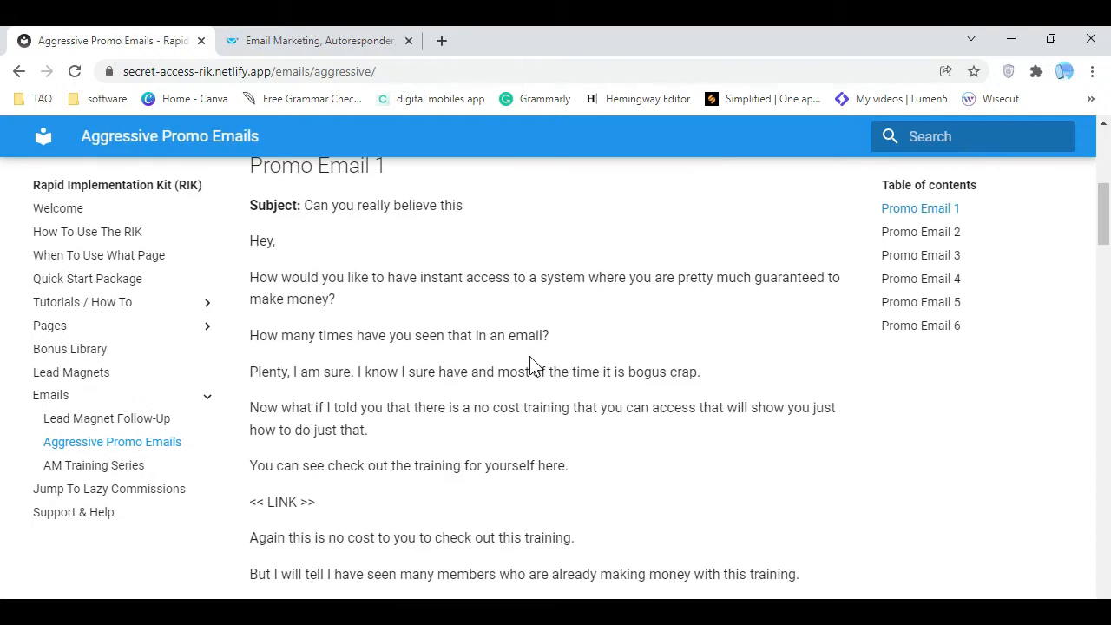
pyautogui.scroll(-7, 531, 358)
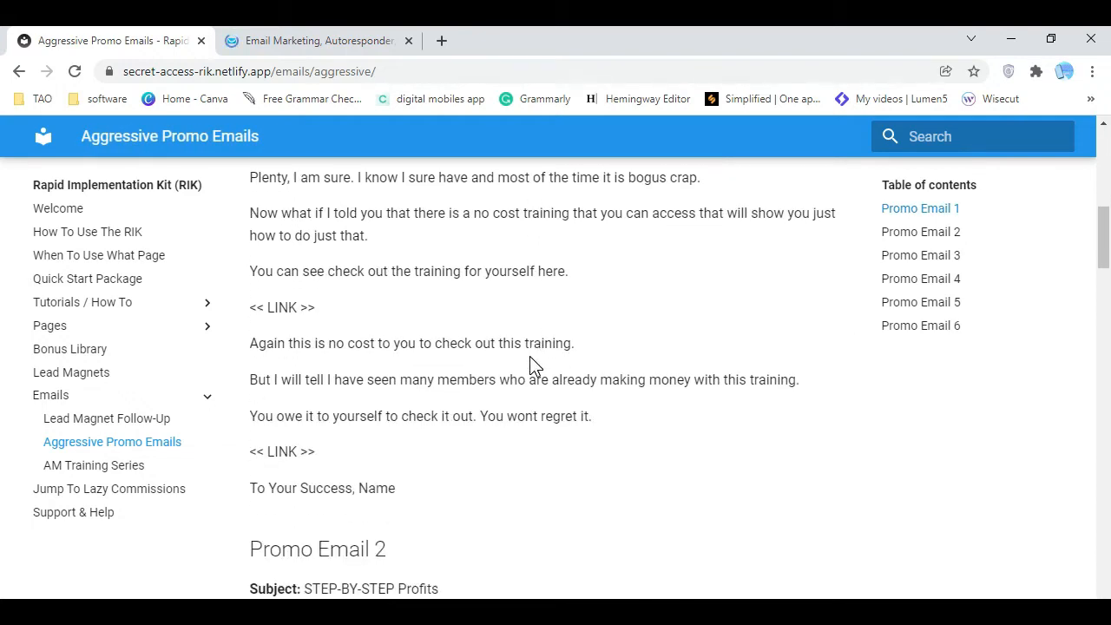
pyautogui.scroll(1, 531, 357)
pyautogui.scroll(5, 531, 356)
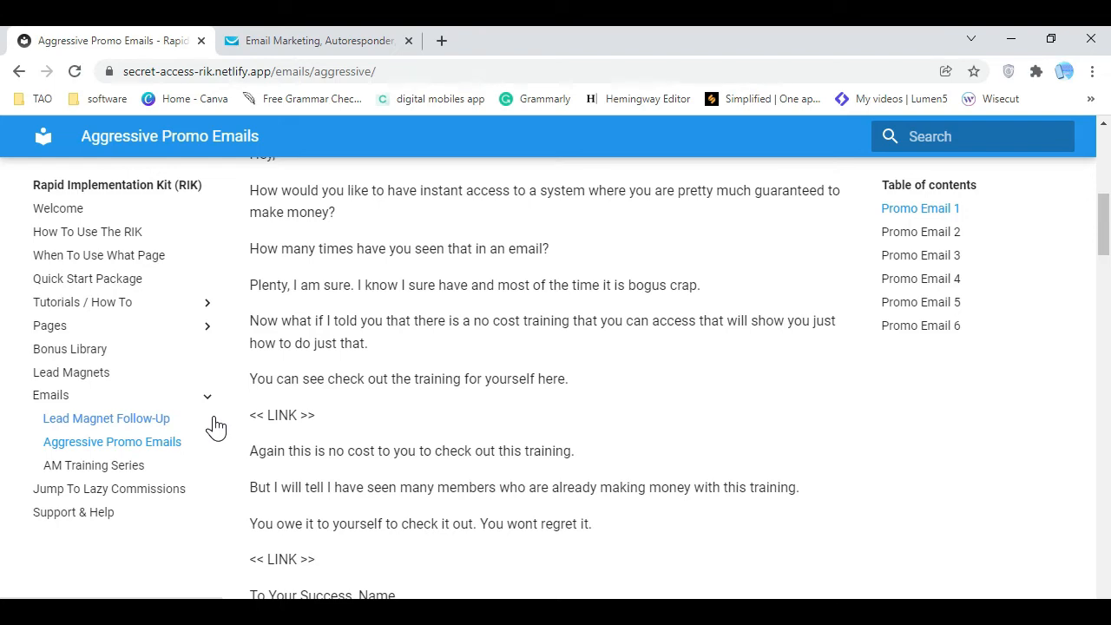
pyautogui.scroll(-4, 598, 515)
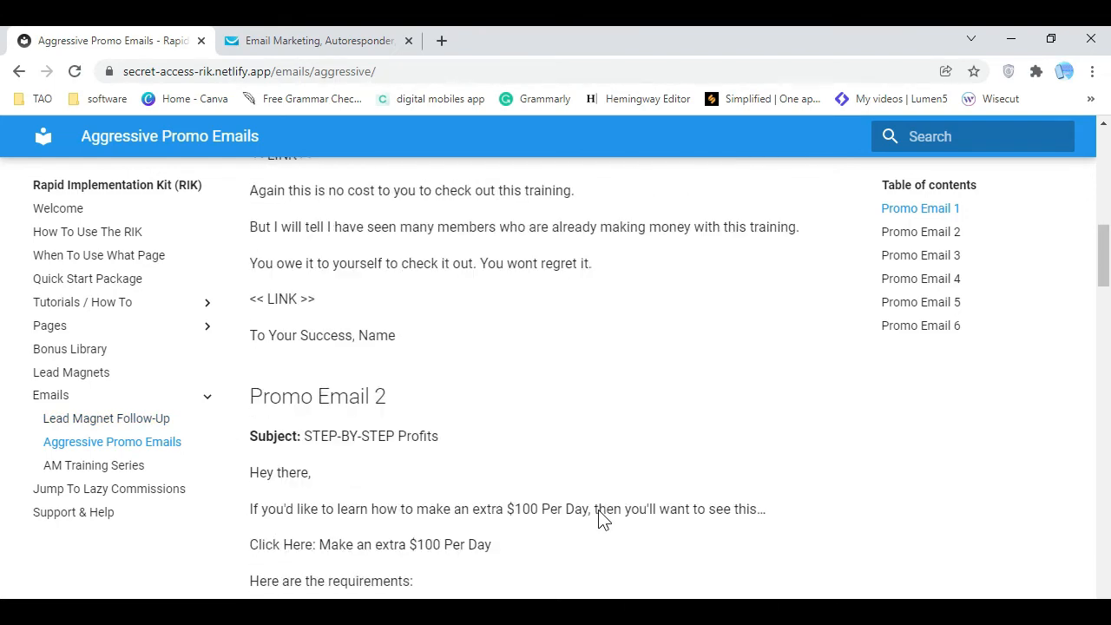
pyautogui.scroll(-5, 600, 513)
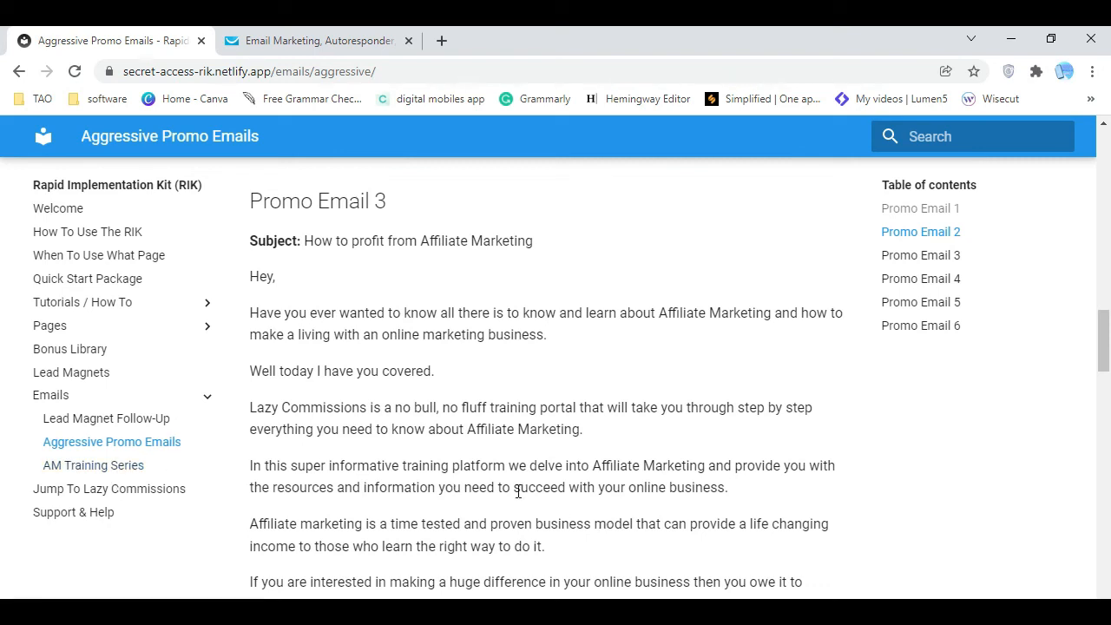
pyautogui.scroll(1, 330, 165)
pyautogui.click(321, 47)
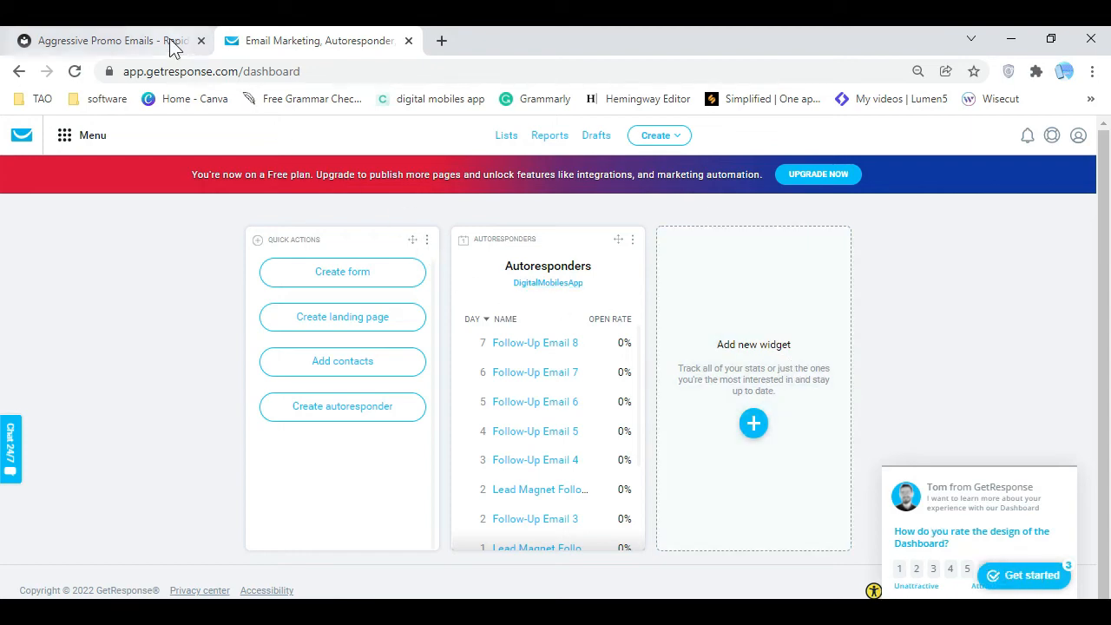
pyautogui.click(171, 43)
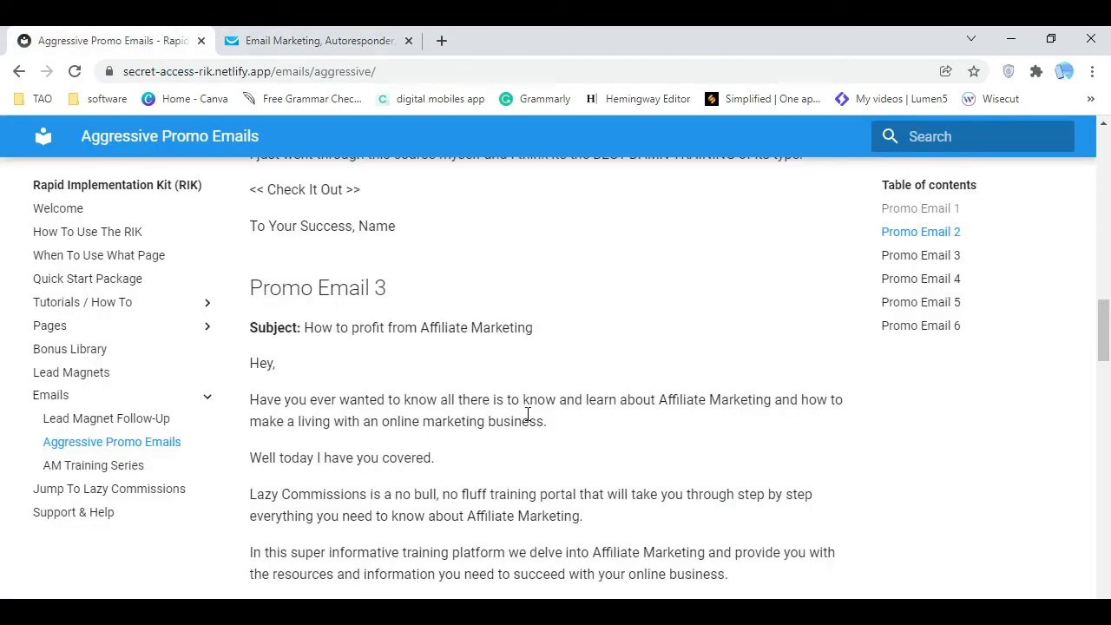
pyautogui.scroll(-3, 526, 416)
pyautogui.scroll(1, 526, 416)
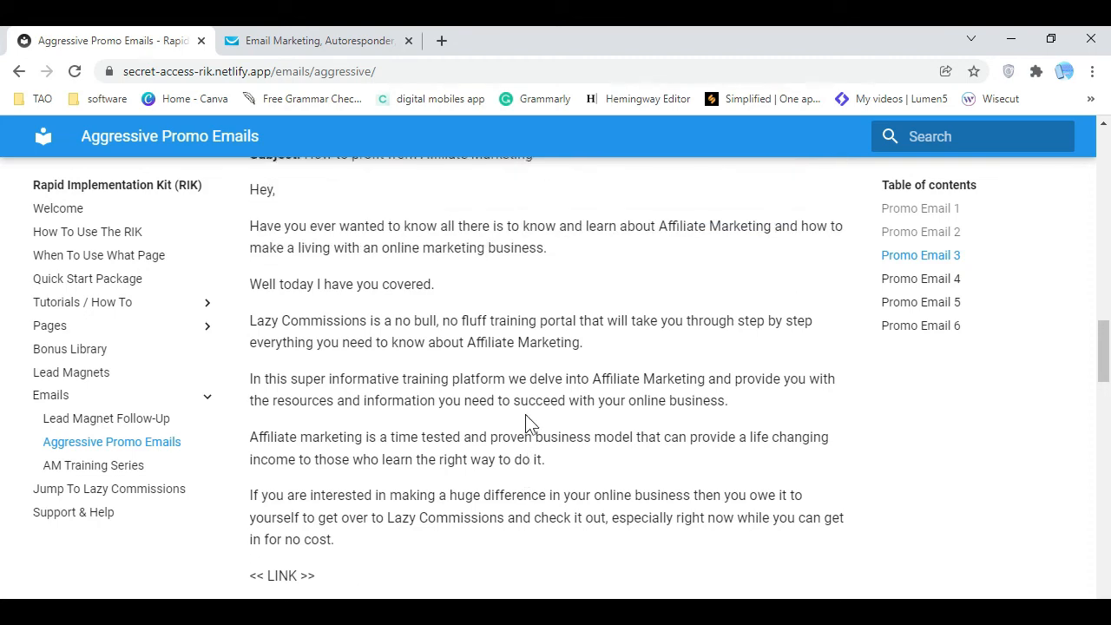
pyautogui.scroll(1, 525, 414)
# Return to the GetResponse dashboard and examine the day order of the follow-up emails in the Autoresponders list
pyautogui.click(353, 40)
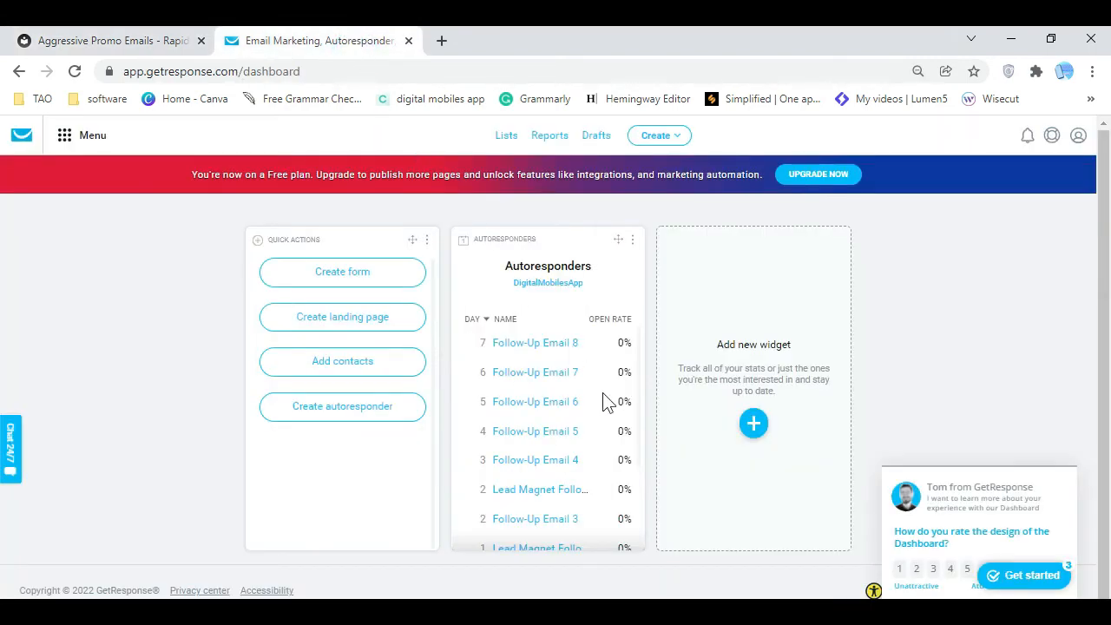
pyautogui.scroll(-3, 541, 434)
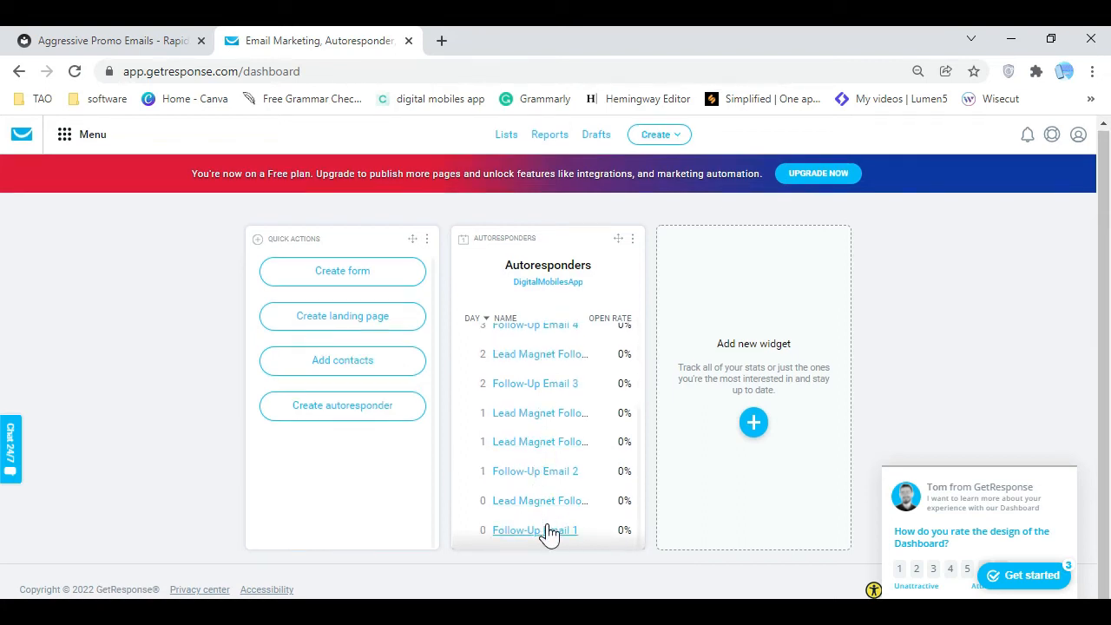
pyautogui.scroll(3, 547, 528)
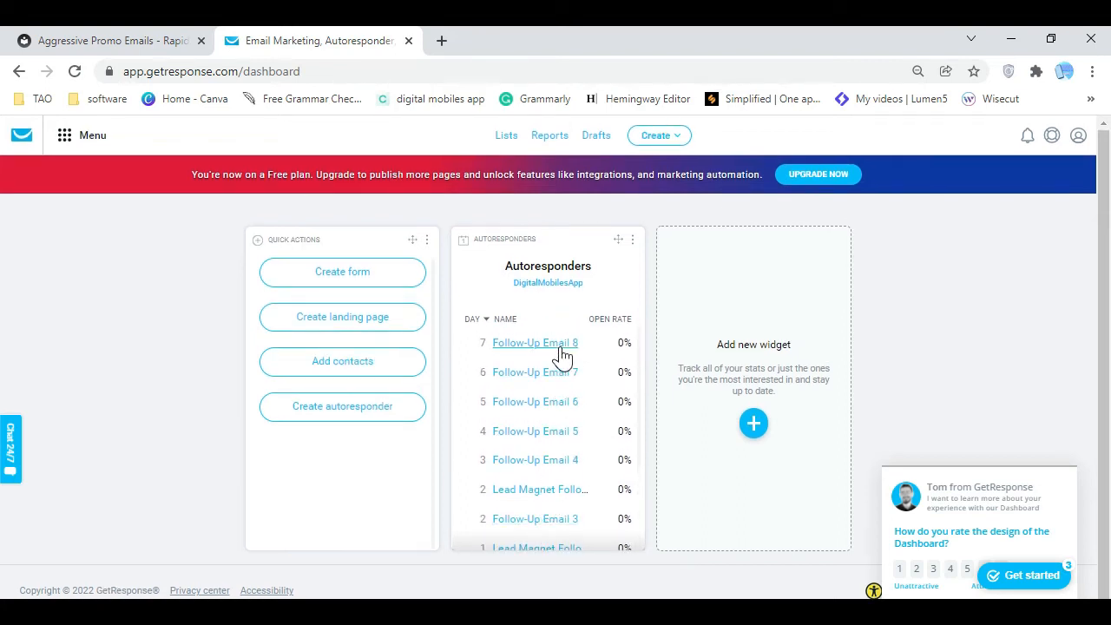
pyautogui.scroll(-2, 555, 387)
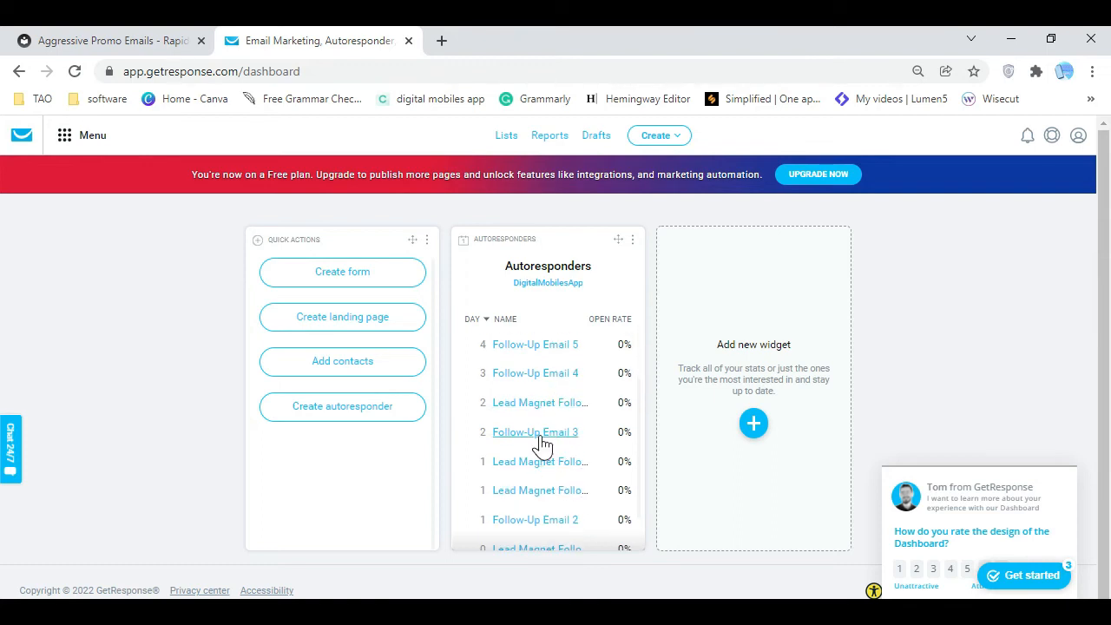
pyautogui.scroll(-1, 541, 472)
pyautogui.scroll(3, 547, 482)
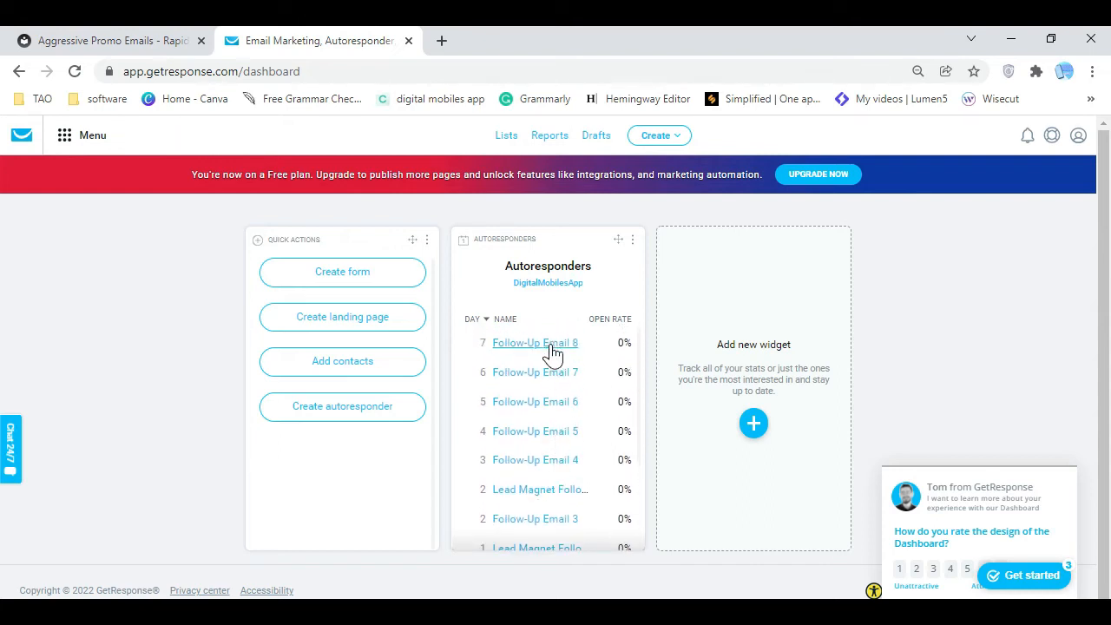
# Check the remaining autoresponders, then switch to the Rapid Implementation Kit site and review the AM Training Series and Aggressive Promo Emails pages
pyautogui.scroll(-3, 549, 408)
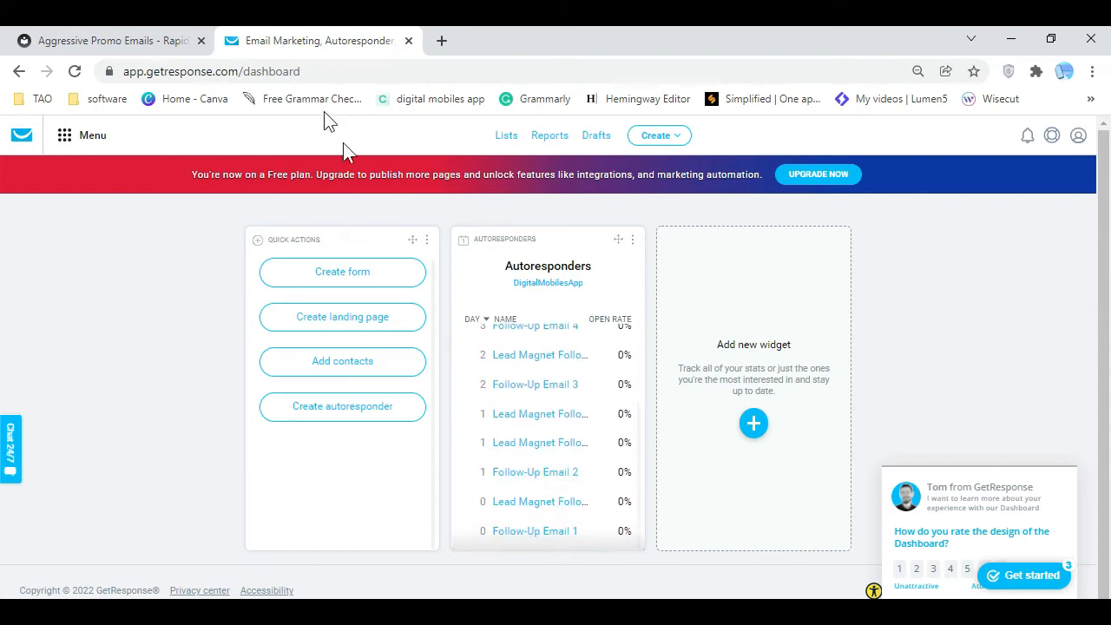
pyautogui.click(122, 41)
pyautogui.scroll(6, 560, 291)
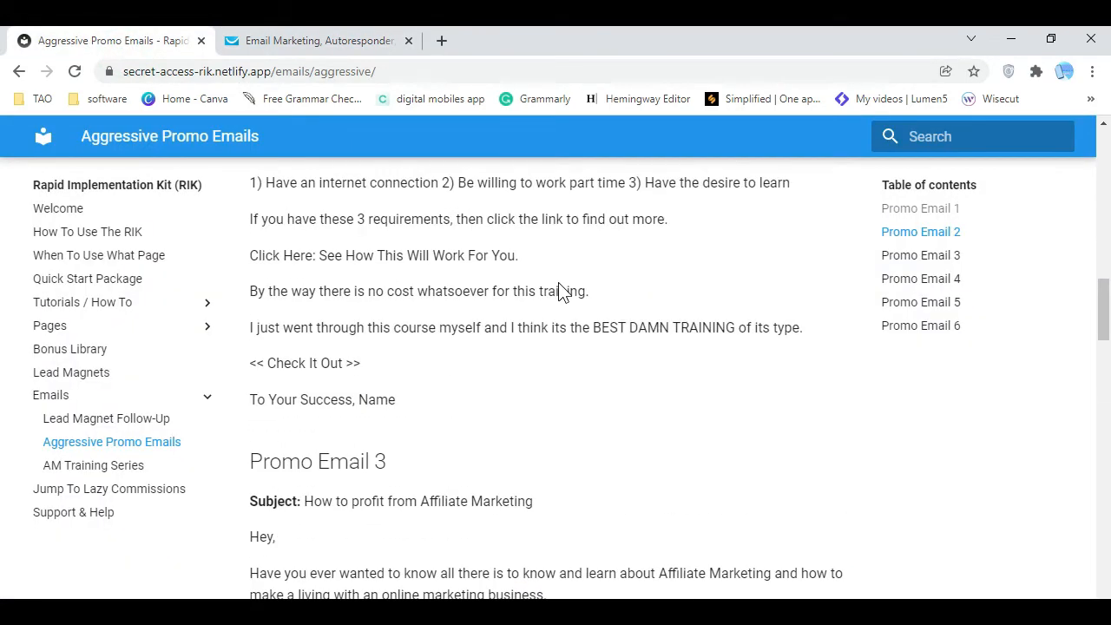
pyautogui.scroll(1, 560, 291)
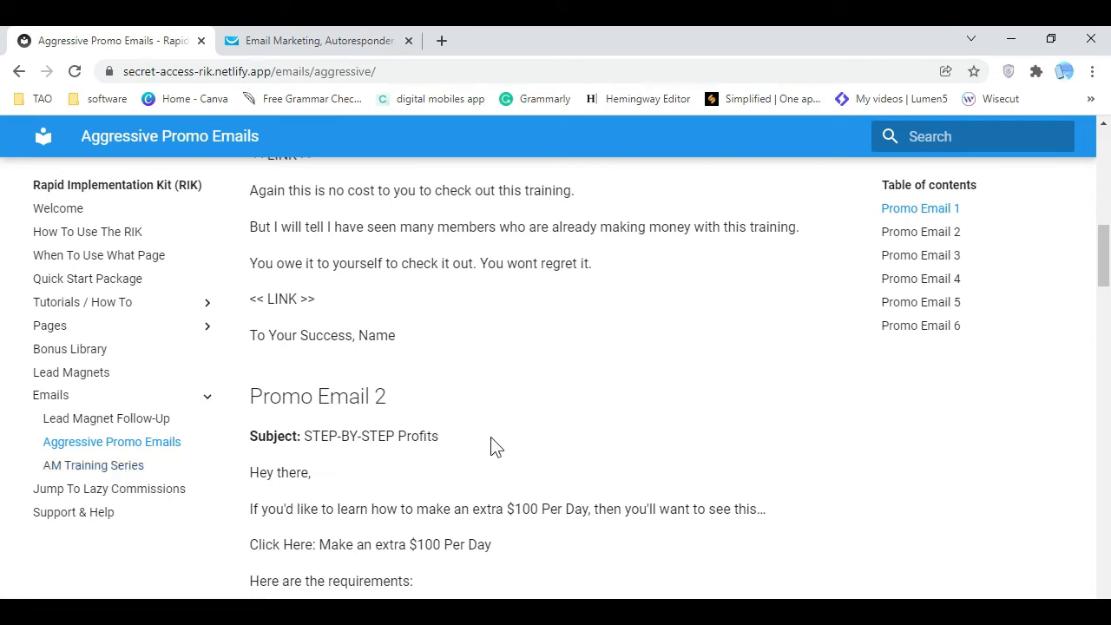
pyautogui.click(117, 469)
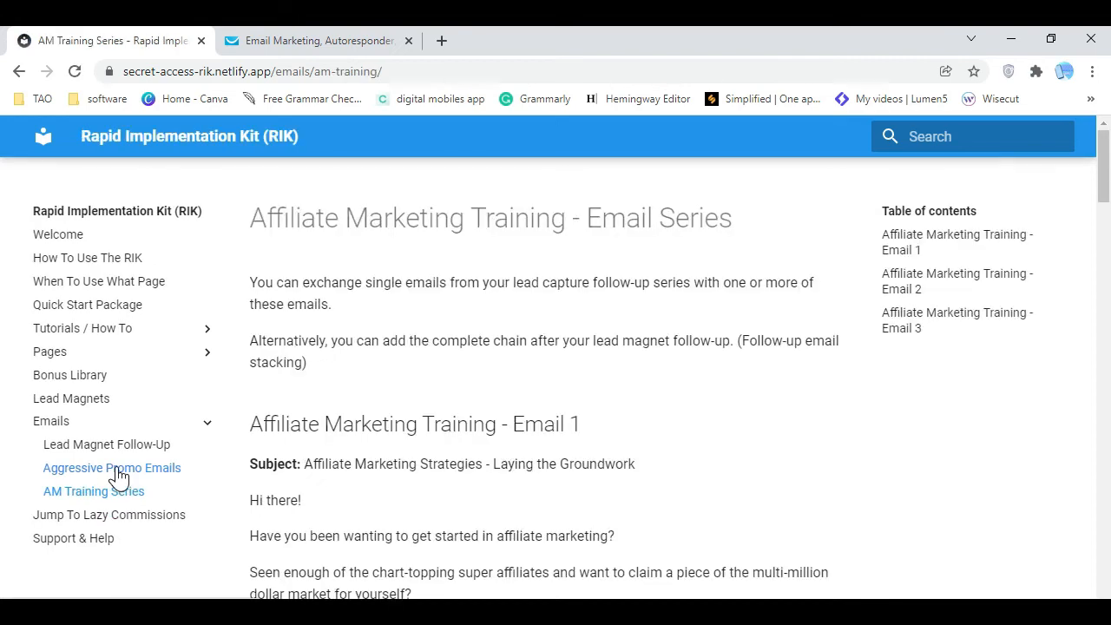
pyautogui.scroll(-3, 678, 446)
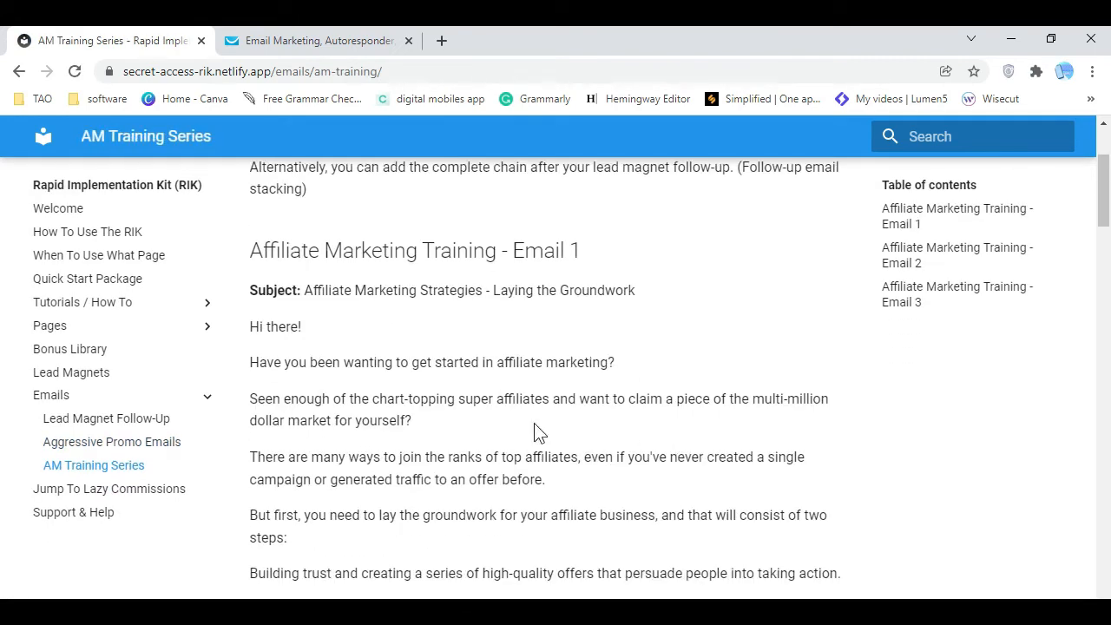
pyautogui.click(157, 456)
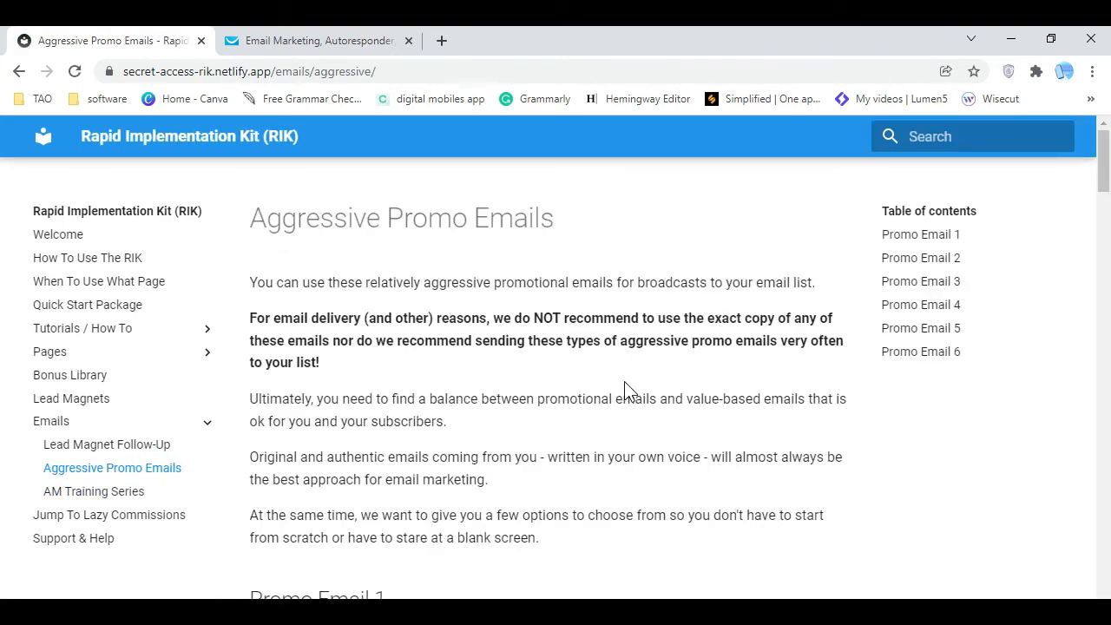
pyautogui.scroll(-4, 630, 391)
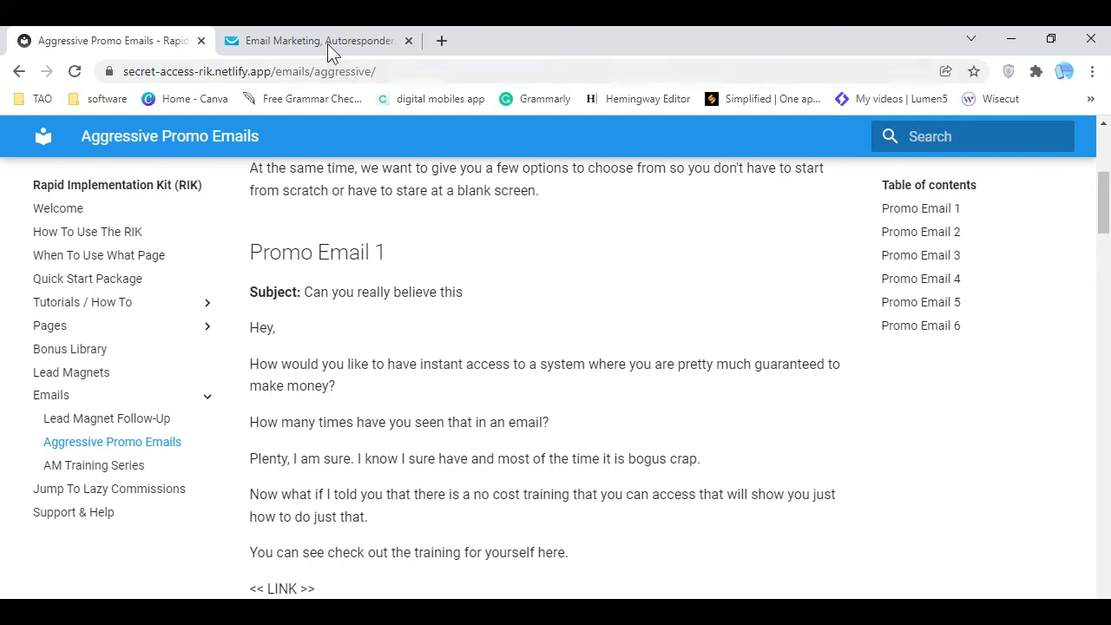
# Switch back to GetResponse and create a new newsletter in Email marketing
pyautogui.click(328, 43)
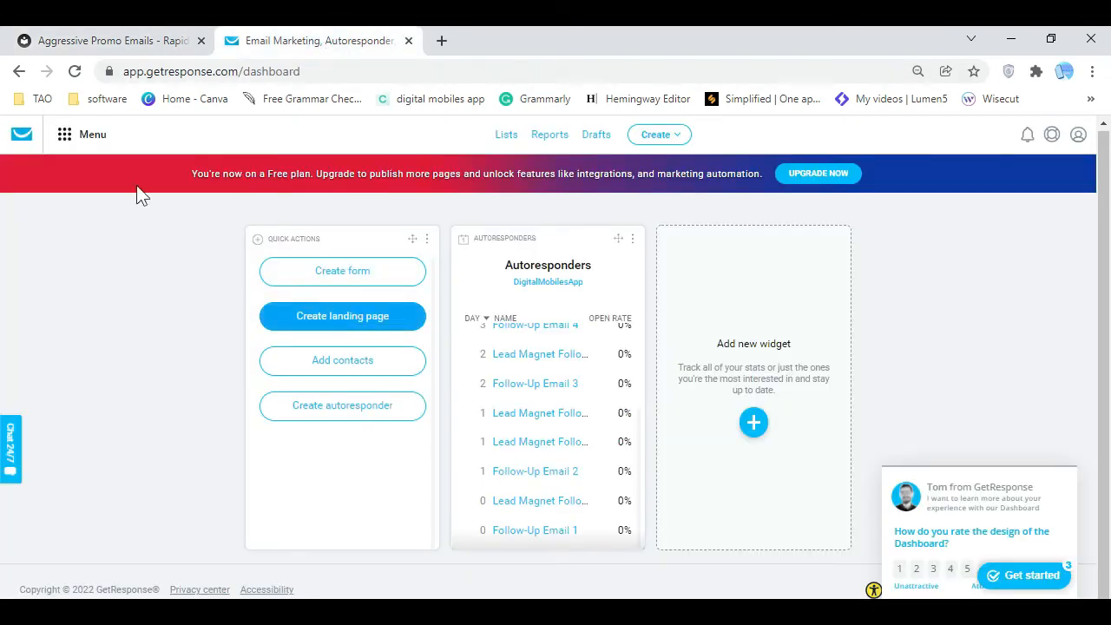
pyautogui.click(69, 137)
pyautogui.click(98, 198)
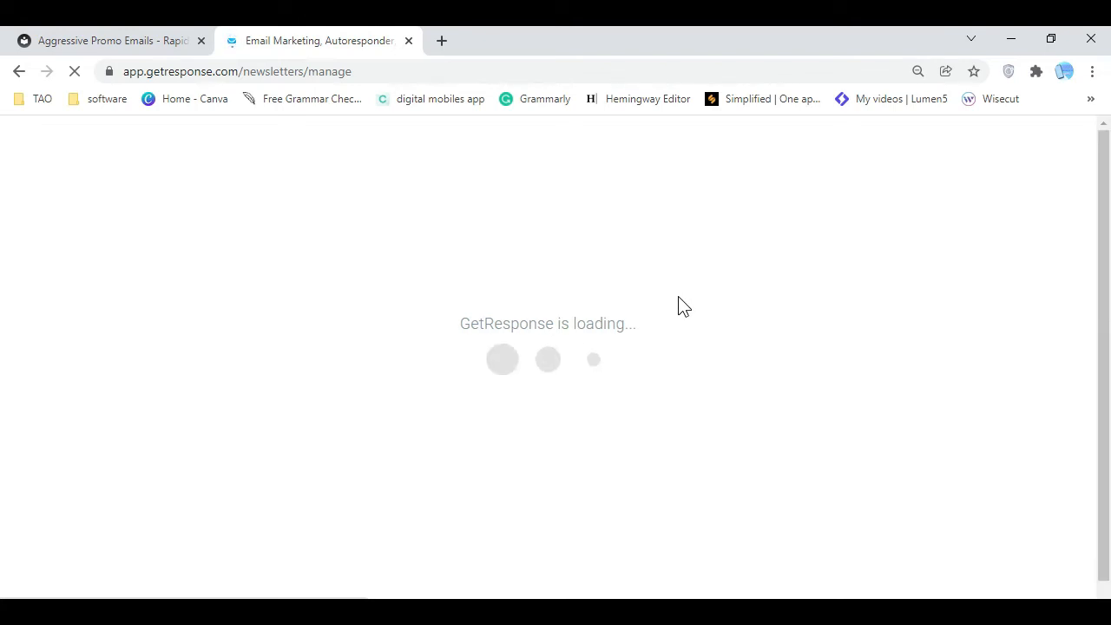
pyautogui.click(155, 46)
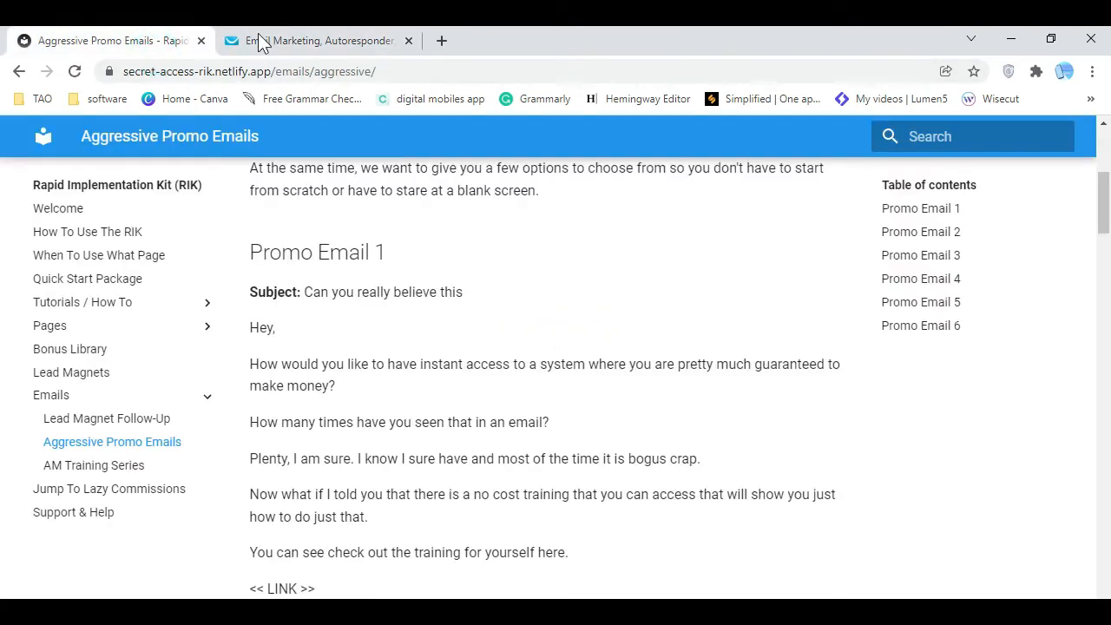
pyautogui.click(306, 48)
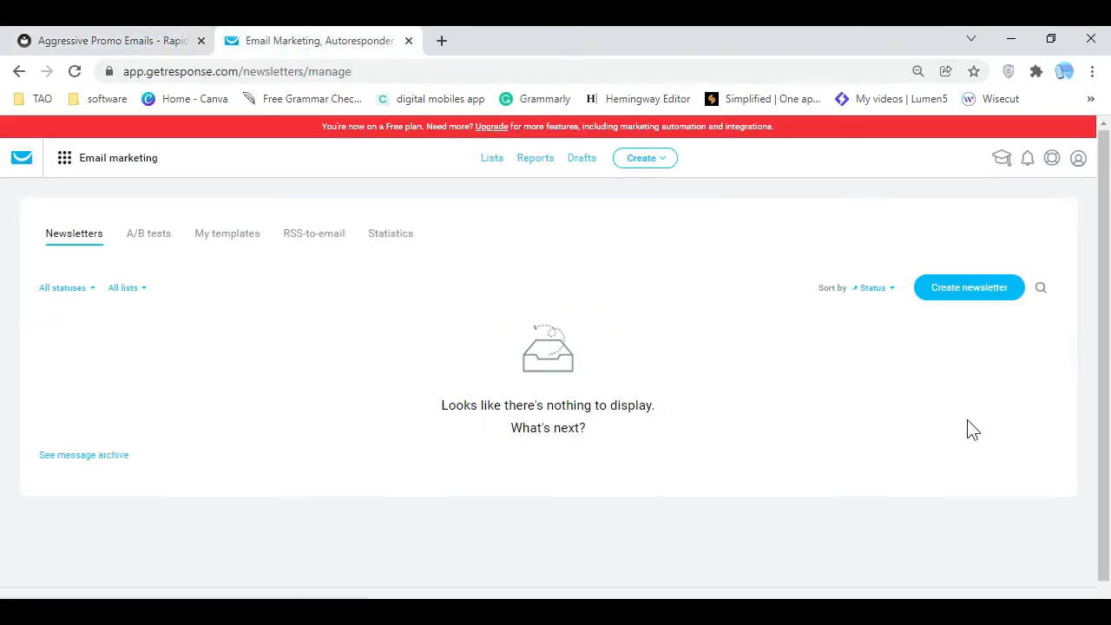
pyautogui.click(952, 295)
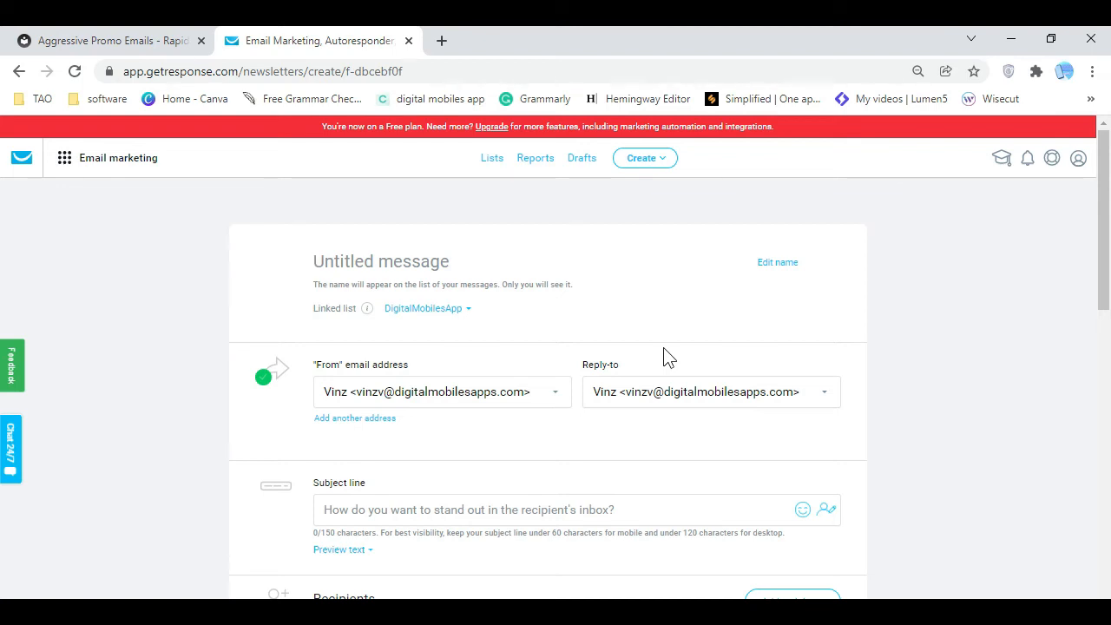
# Name the newsletter message "Promo Email 1" using the heading copied from the Aggressive Promo Emails page
pyautogui.click(171, 50)
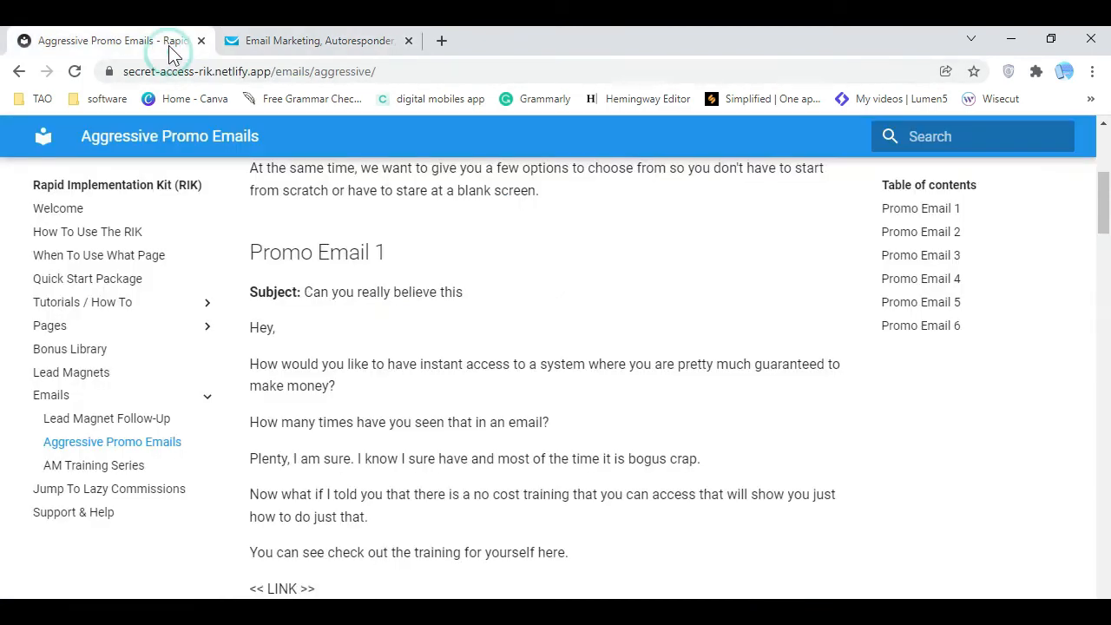
pyautogui.moveTo(251, 252); pyautogui.dragTo(384, 254)
pyautogui.rightClick(373, 254)
pyautogui.click(400, 265)
pyautogui.click(313, 41)
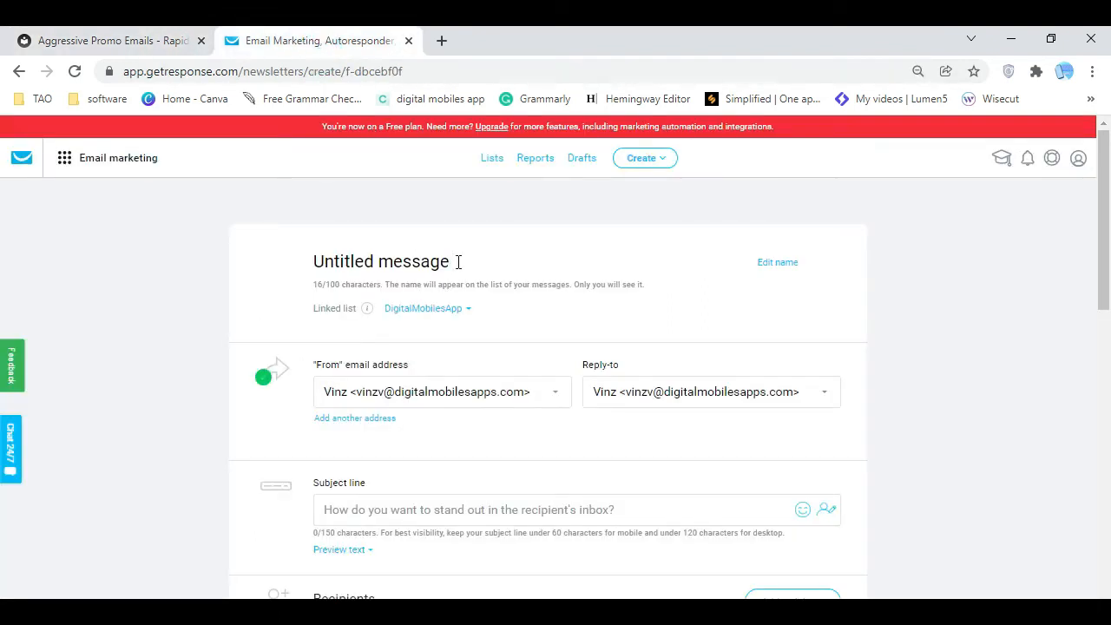
pyautogui.moveTo(458, 260); pyautogui.dragTo(323, 260)
pyautogui.moveTo(504, 258); pyautogui.dragTo(303, 262)
pyautogui.press('BackSpace')
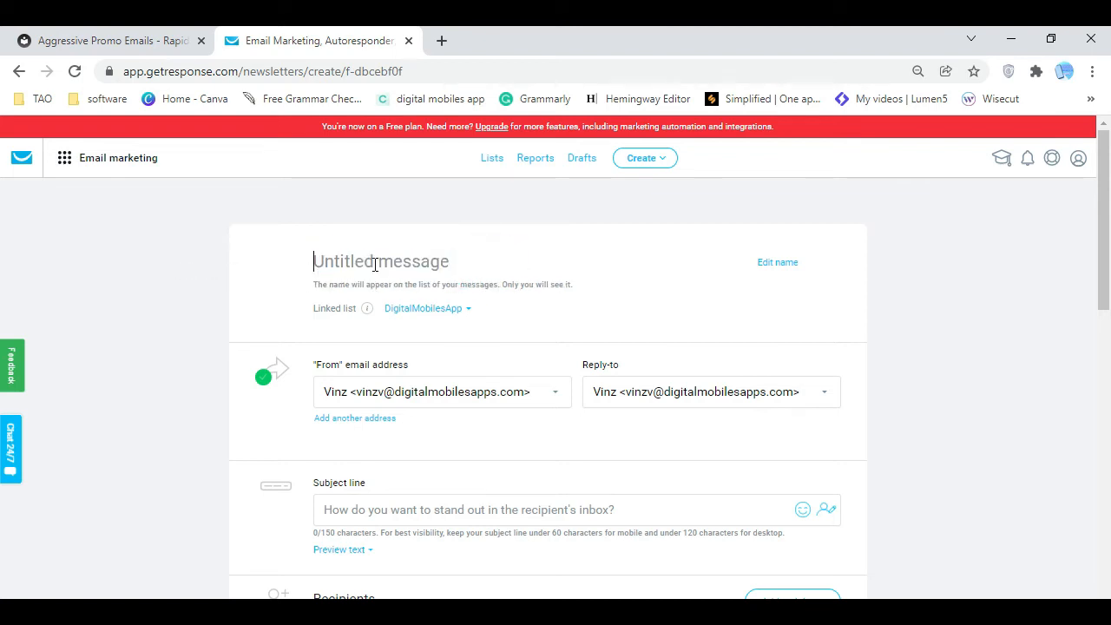
pyautogui.rightClick(373, 265)
pyautogui.click(452, 396)
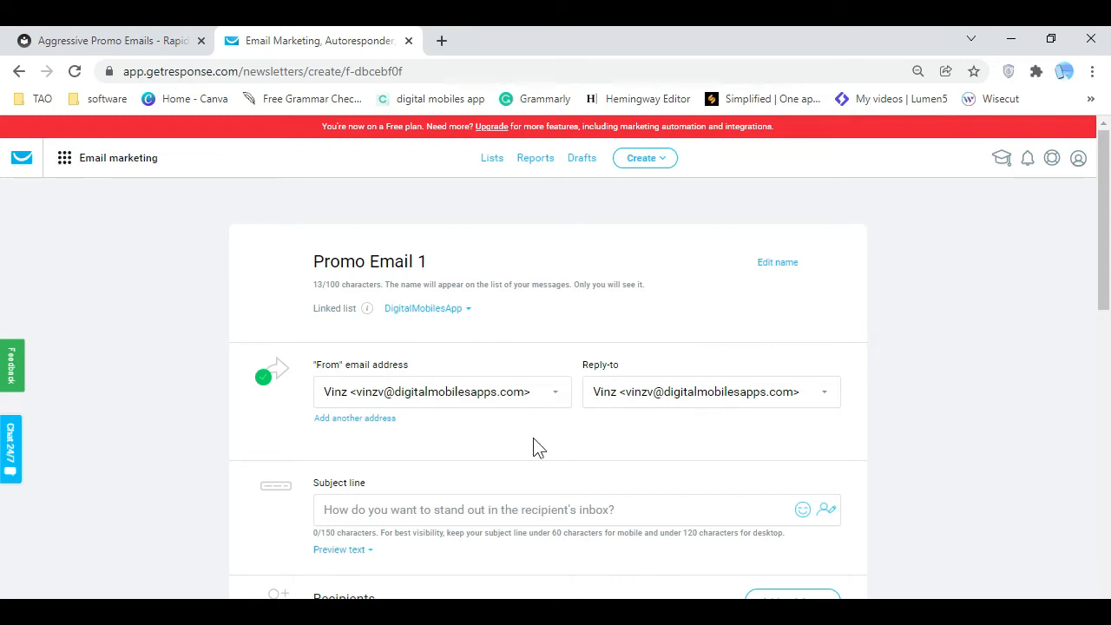
# Copy the Promo Email 1 subject "Can you really believe this" from the site into the newsletter's subject line
pyautogui.scroll(-3, 533, 447)
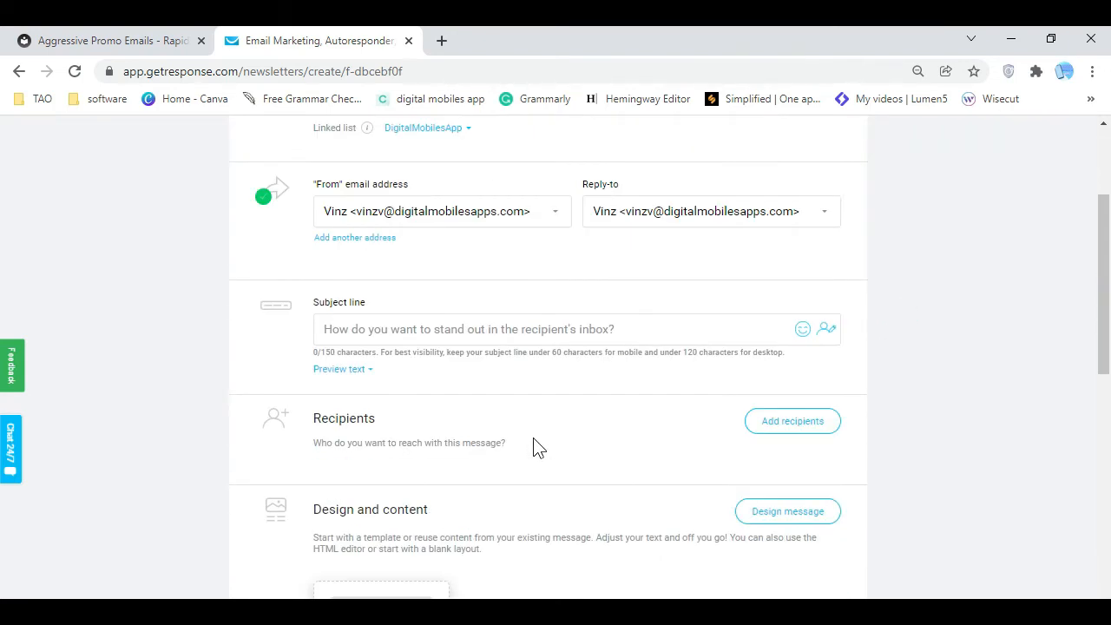
pyautogui.click(123, 42)
pyautogui.click(410, 294)
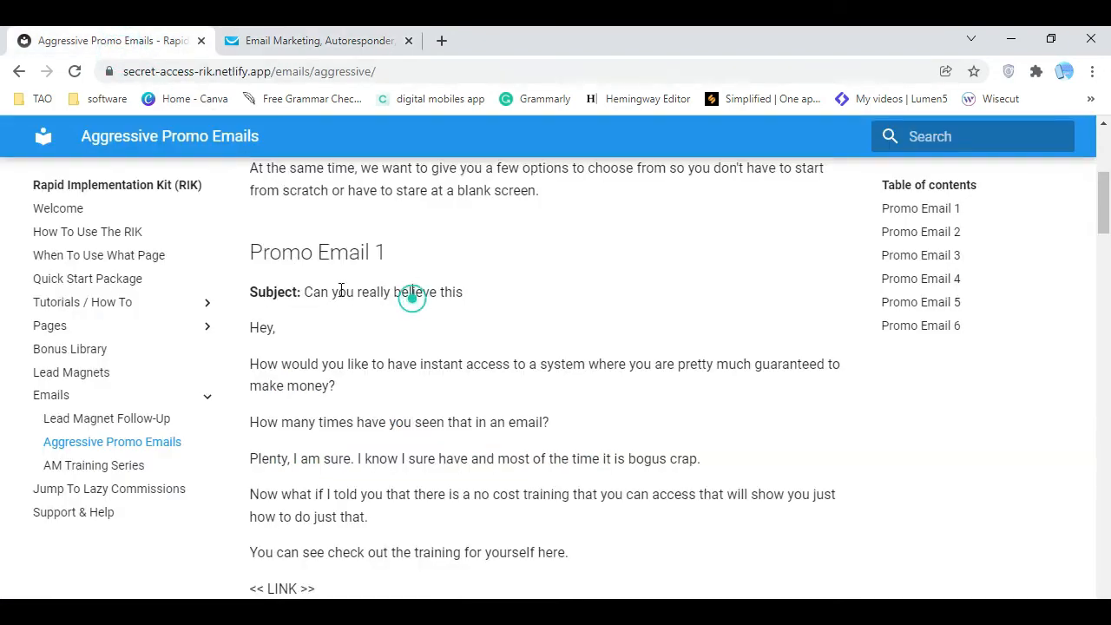
pyautogui.moveTo(305, 292); pyautogui.dragTo(461, 293)
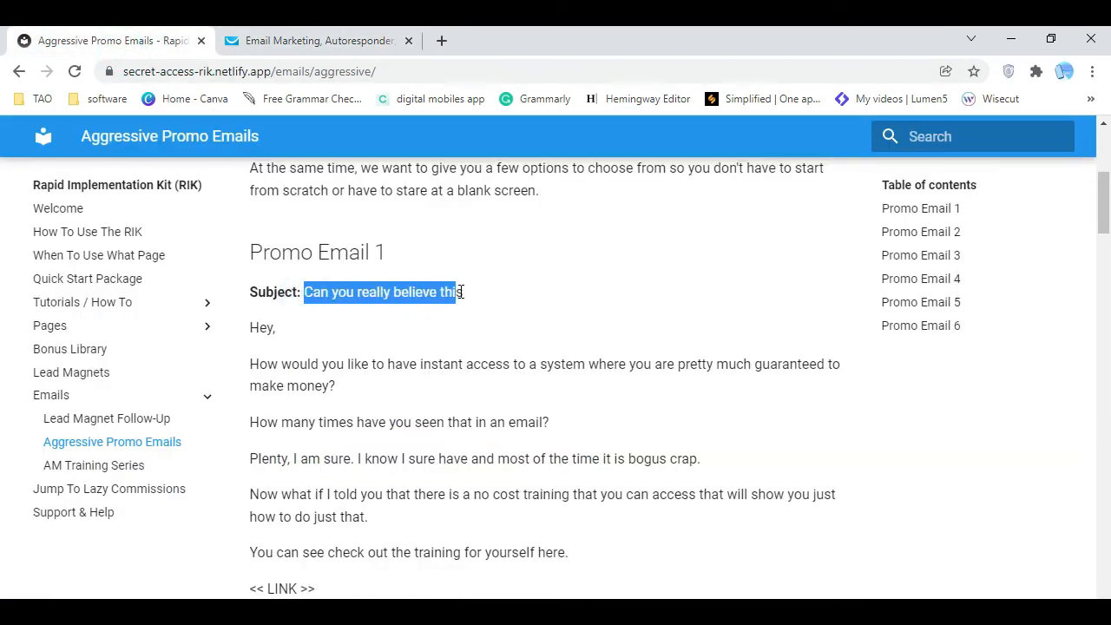
pyautogui.rightClick(465, 292)
pyautogui.click(492, 302)
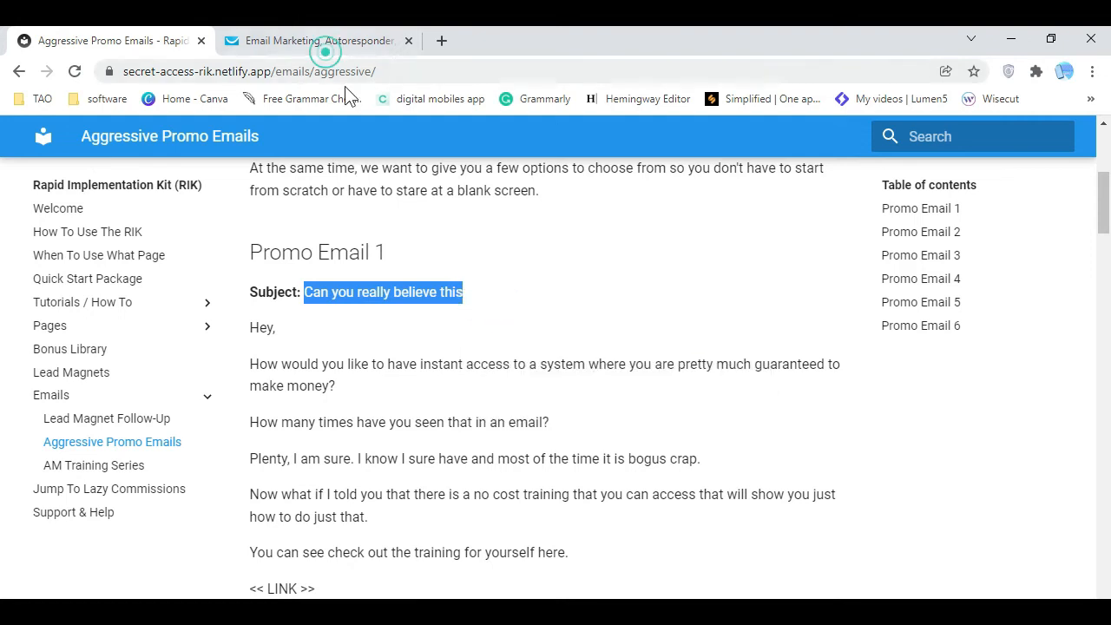
pyautogui.click(320, 43)
pyautogui.rightClick(416, 256)
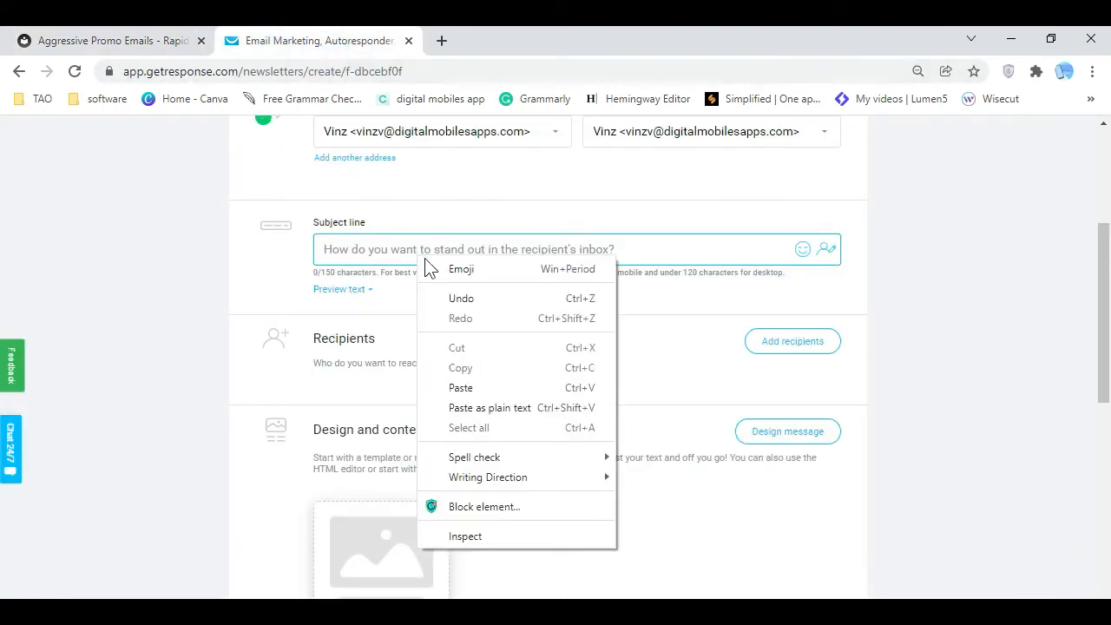
pyautogui.click(493, 383)
pyautogui.click(895, 380)
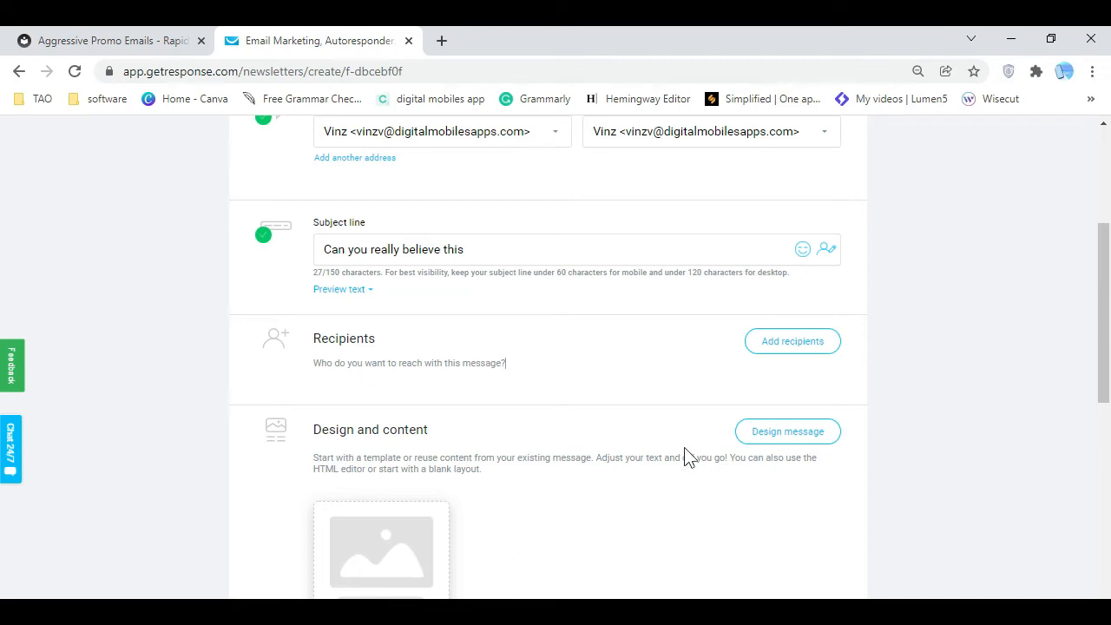
# Start designing the newsletter message from the empty layout among the blank templates
pyautogui.click(780, 440)
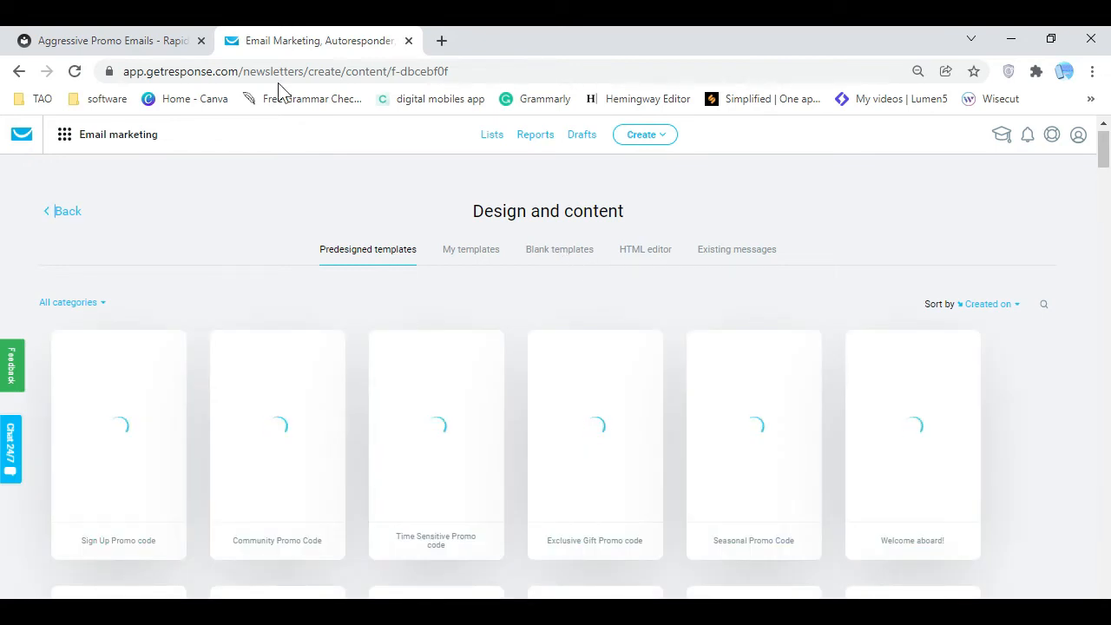
pyautogui.hotkey('ctrl', 'Tab')
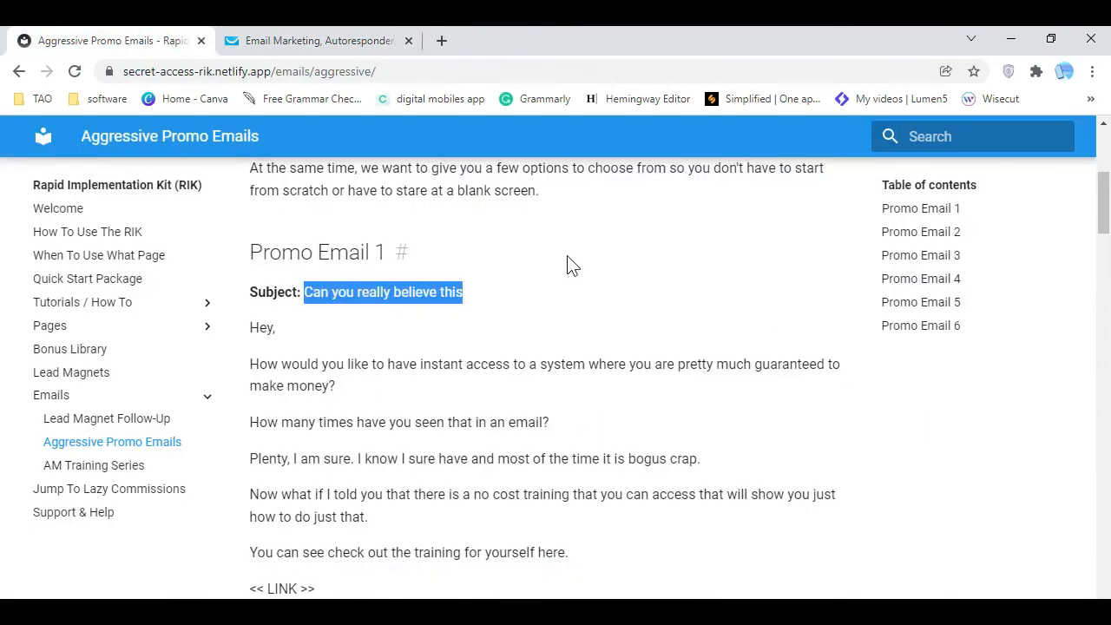
pyautogui.click(303, 52)
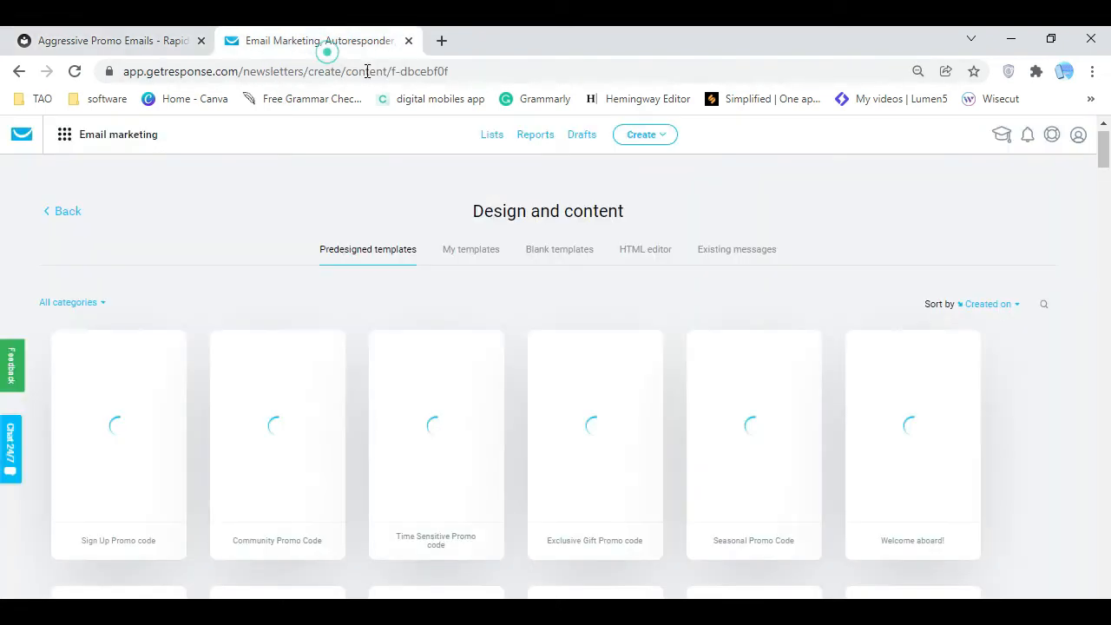
pyautogui.click(573, 252)
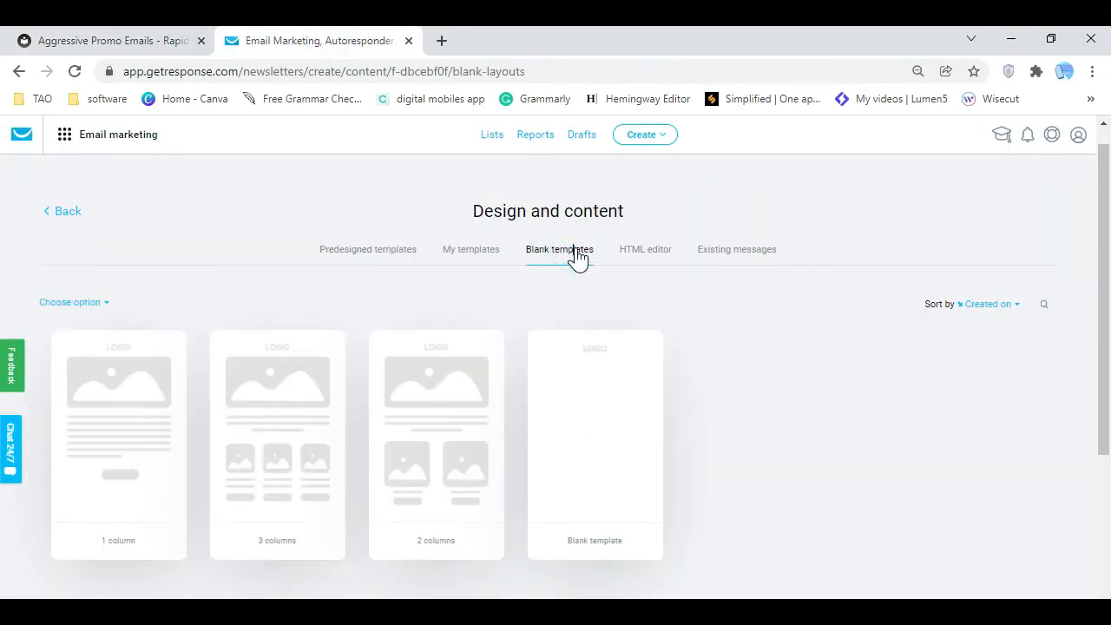
pyautogui.click(119, 436)
# Copy the Promo Email 1 body on the Aggressive Promo Emails page, from "Hey," through "To Your Success, Name"
pyautogui.click(143, 37)
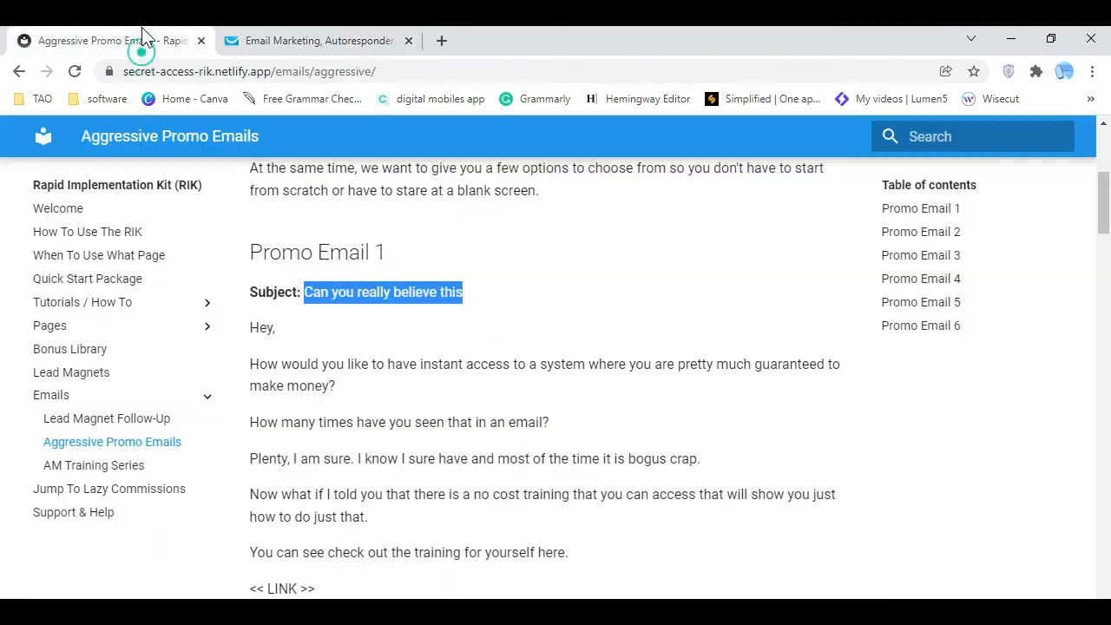
pyautogui.click(410, 329)
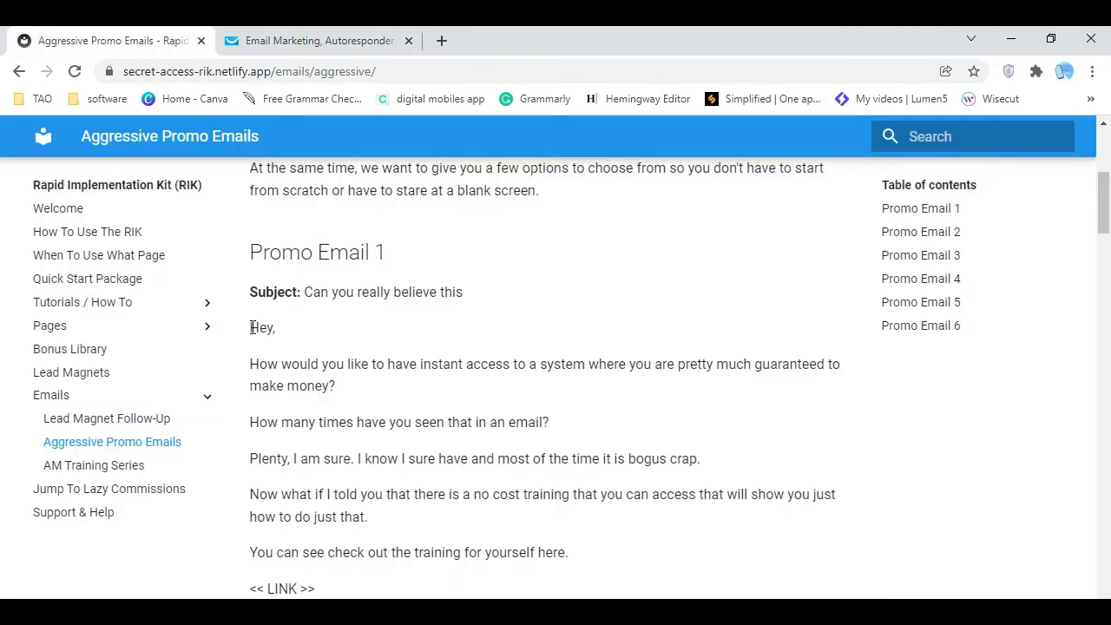
pyautogui.moveTo(251, 327); pyautogui.dragTo(554, 439)
pyautogui.rightClick(368, 377)
pyautogui.click(375, 378)
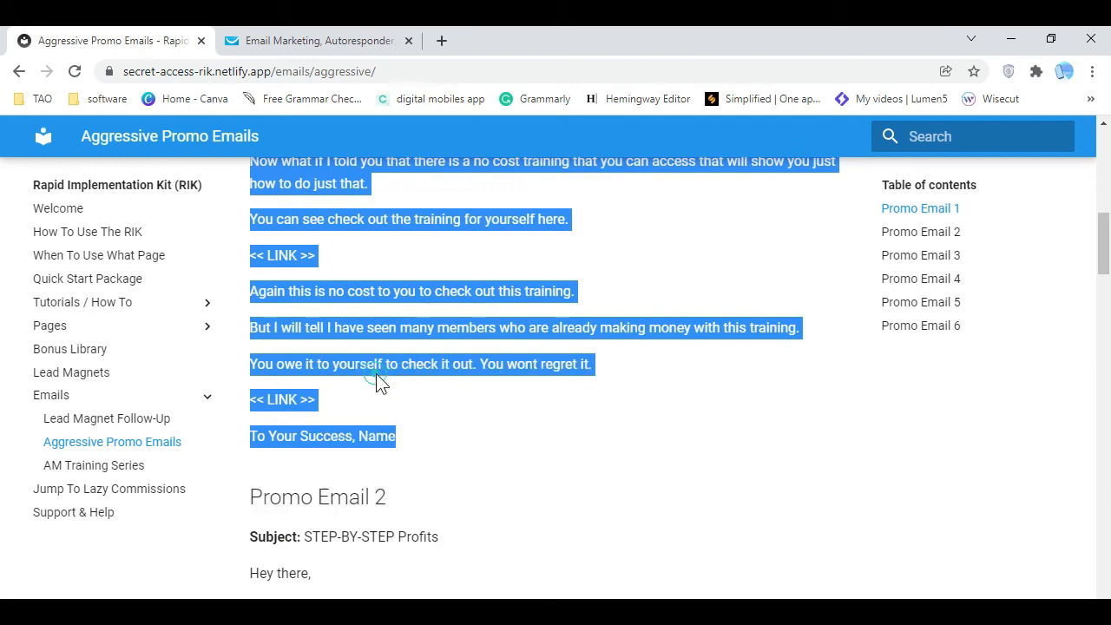
# Add a text block below the logo in the GetResponse message and paste the copied email body into it
pyautogui.click(365, 48)
pyautogui.moveTo(939, 306); pyautogui.dragTo(419, 346)
pyautogui.moveTo(433, 270); pyautogui.dragTo(416, 318)
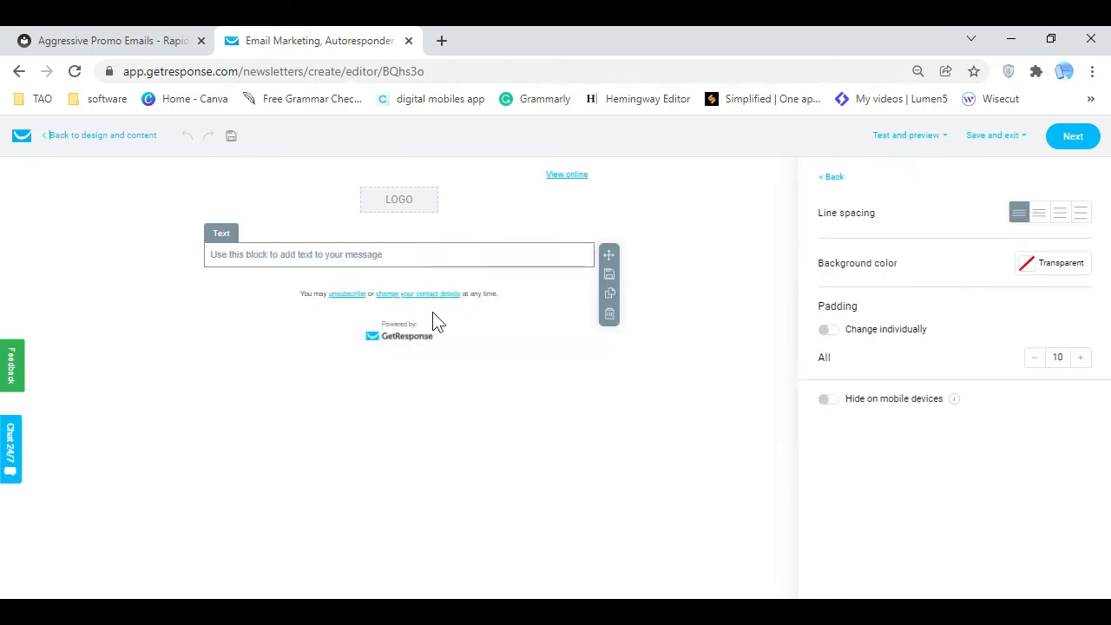
pyautogui.click(390, 258)
pyautogui.rightClick(386, 300)
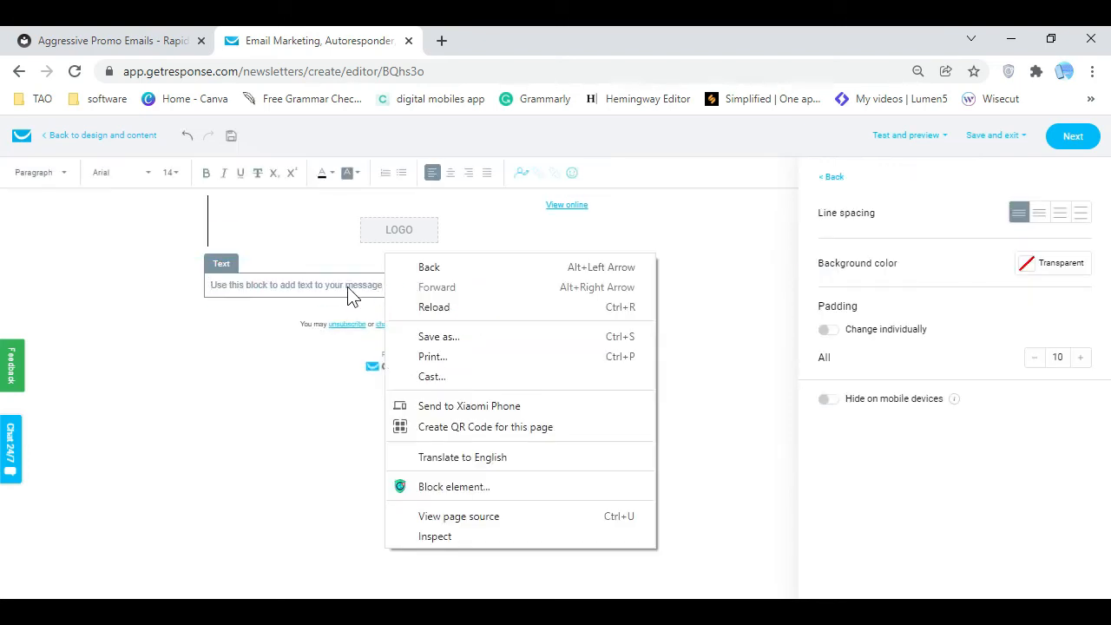
pyautogui.click(347, 287)
pyautogui.rightClick(348, 287)
pyautogui.click(426, 423)
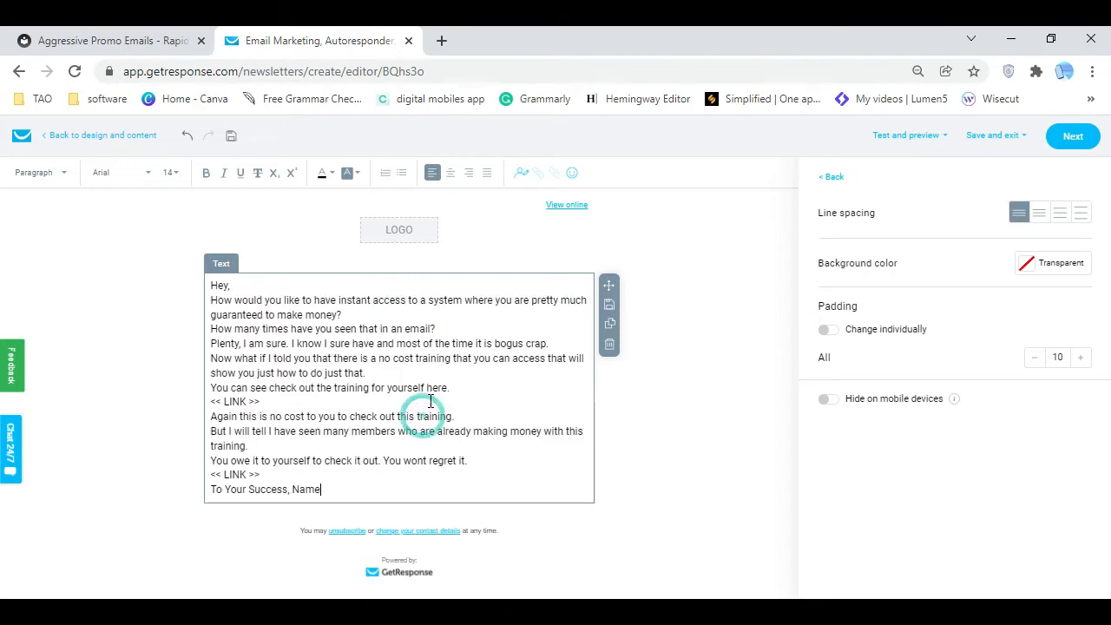
# Set the text block's line spacing to the widest option and check the email body down to the closing line
pyautogui.click(1082, 213)
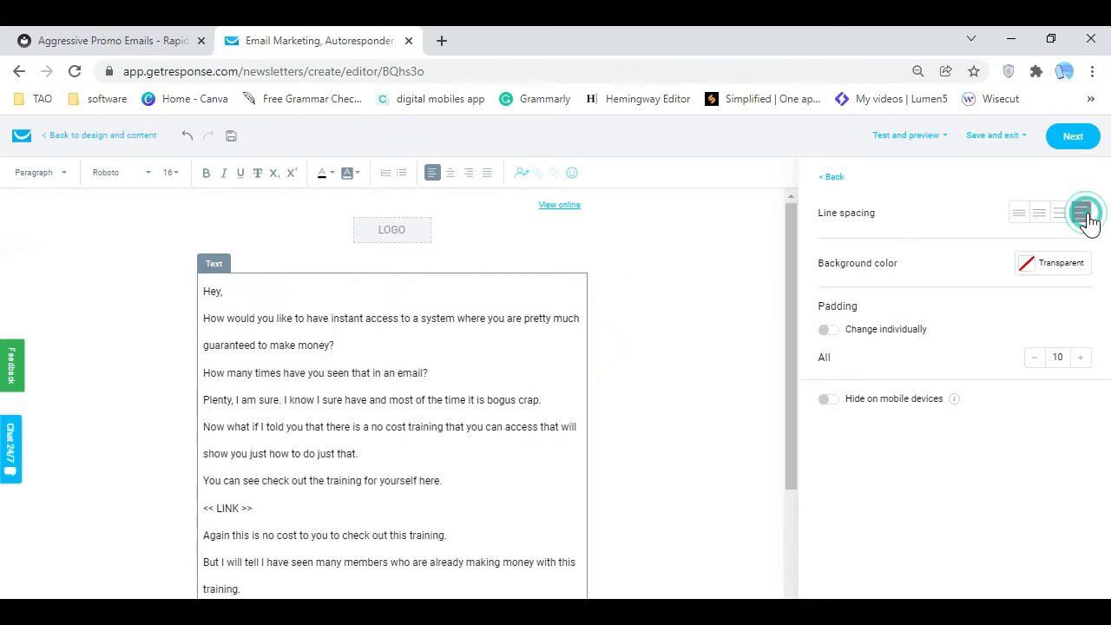
pyautogui.click(699, 363)
pyautogui.scroll(-3, 339, 399)
pyautogui.scroll(-1, 339, 408)
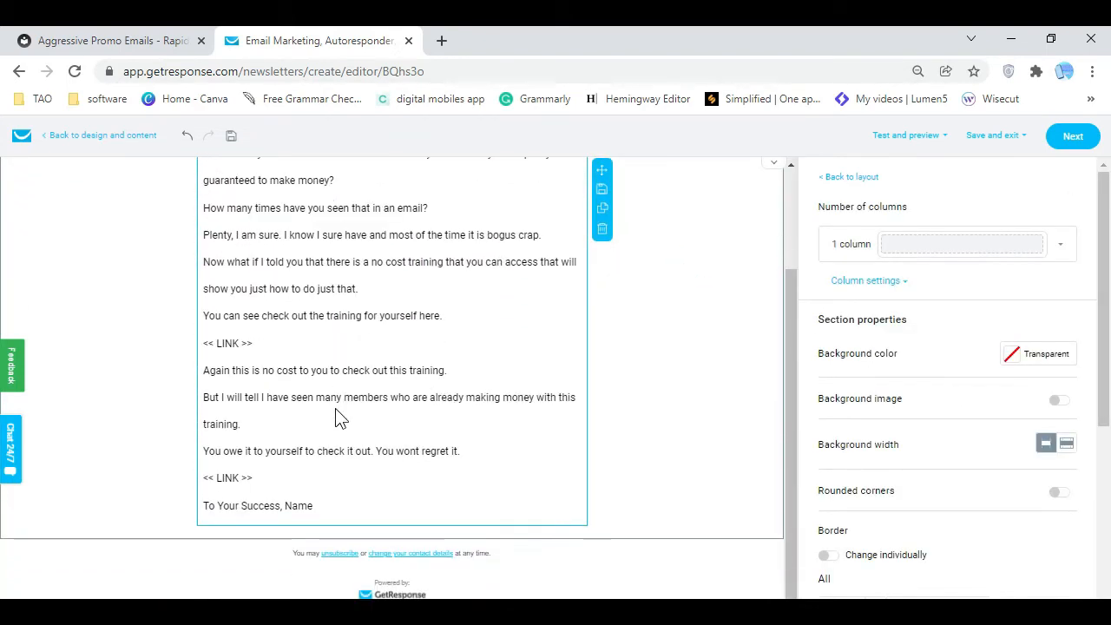
pyautogui.click(704, 451)
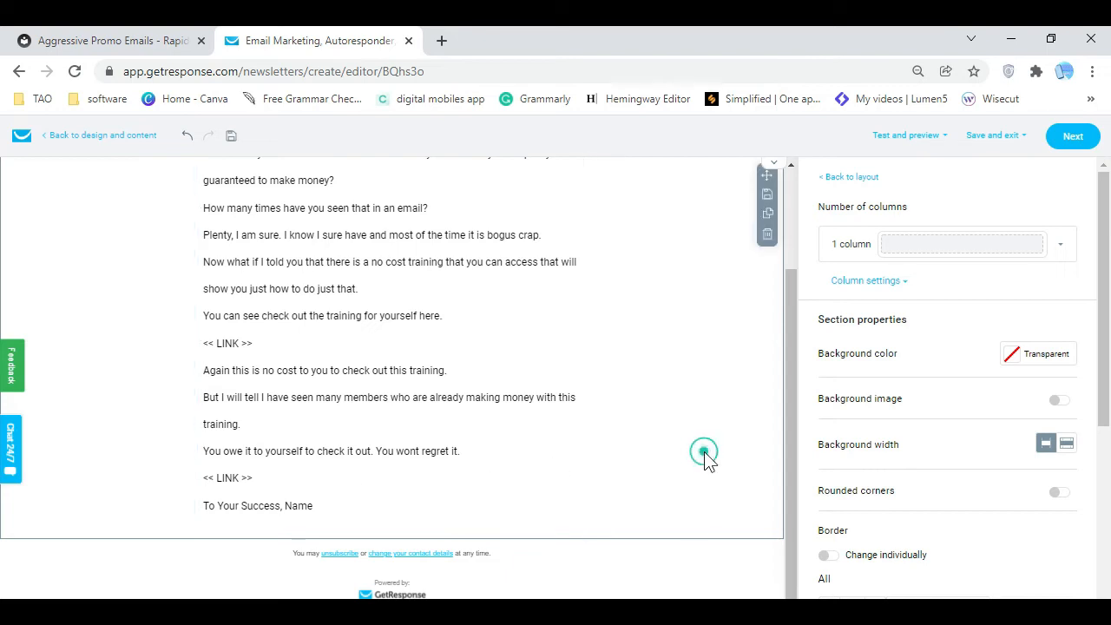
# Replace the Name placeholder in the closing line with the sender's name followed by "- Digital Mobiles App"
pyautogui.moveTo(316, 507); pyautogui.dragTo(286, 509)
pyautogui.write('Vinz V. - Digital Mobiles App')
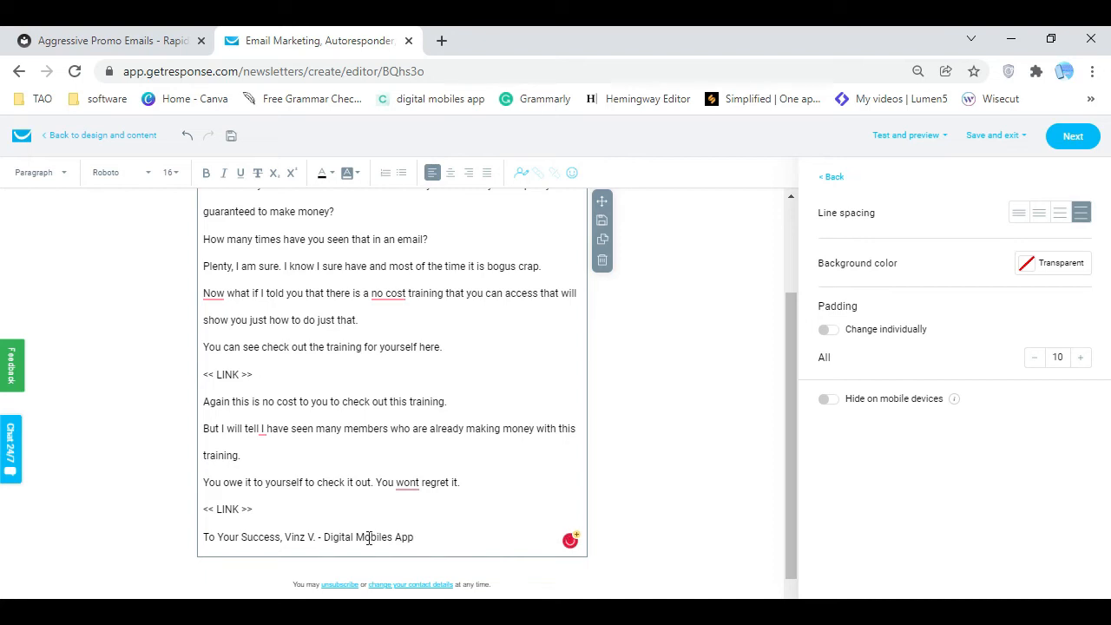
pyautogui.click(703, 477)
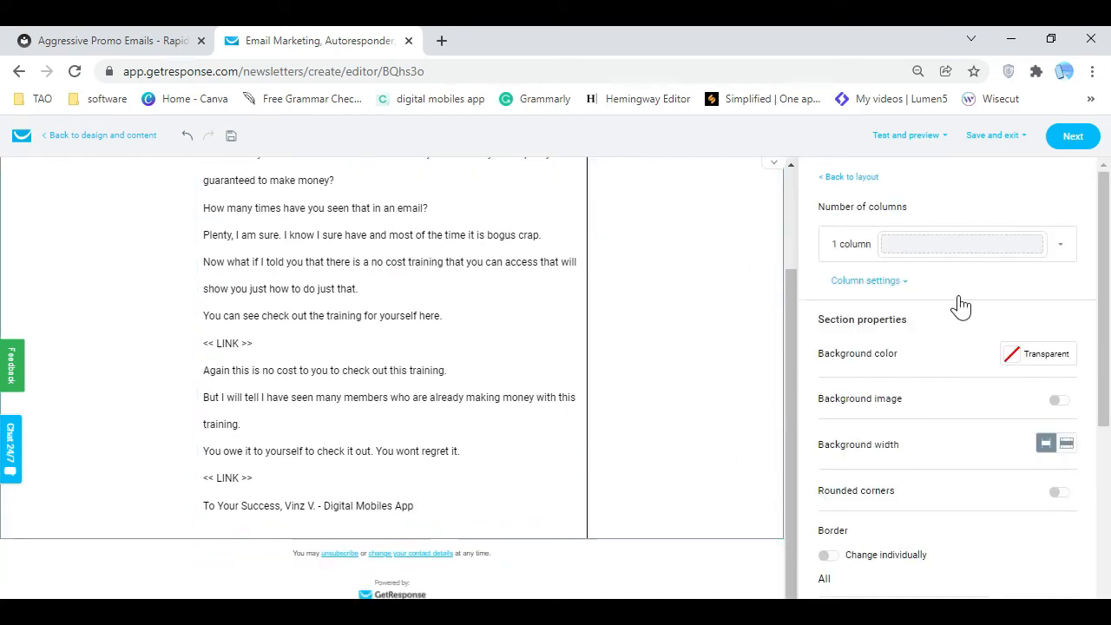
# Add the apple-touch-icon image from the stored files as the logo in the message header
pyautogui.scroll(3, 670, 315)
pyautogui.click(412, 206)
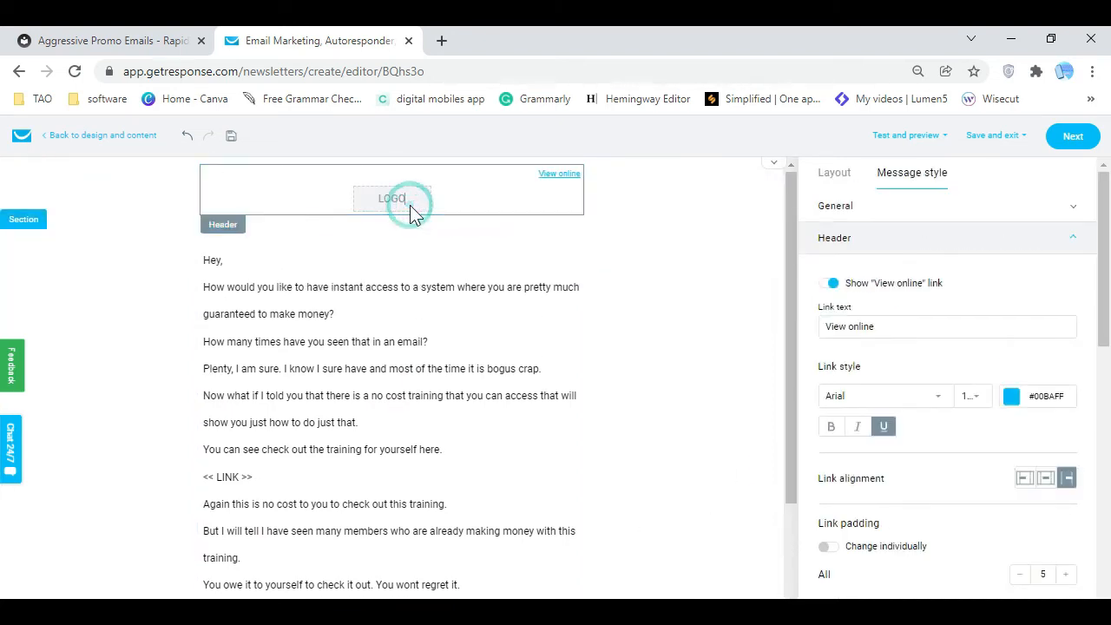
pyautogui.scroll(-4, 955, 509)
pyautogui.click(837, 363)
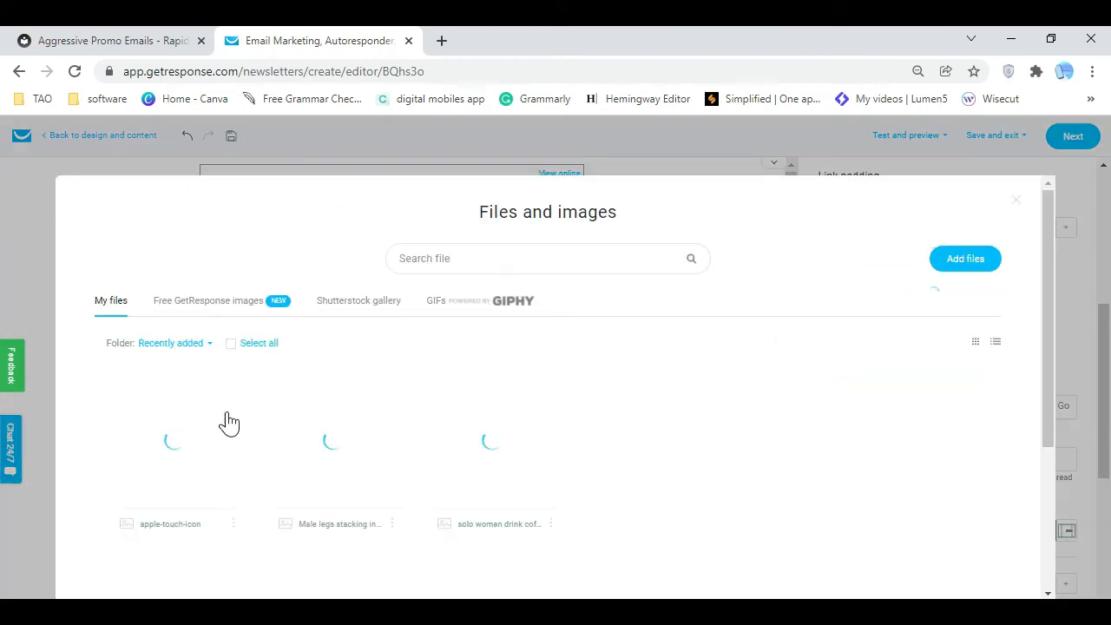
pyautogui.click(182, 439)
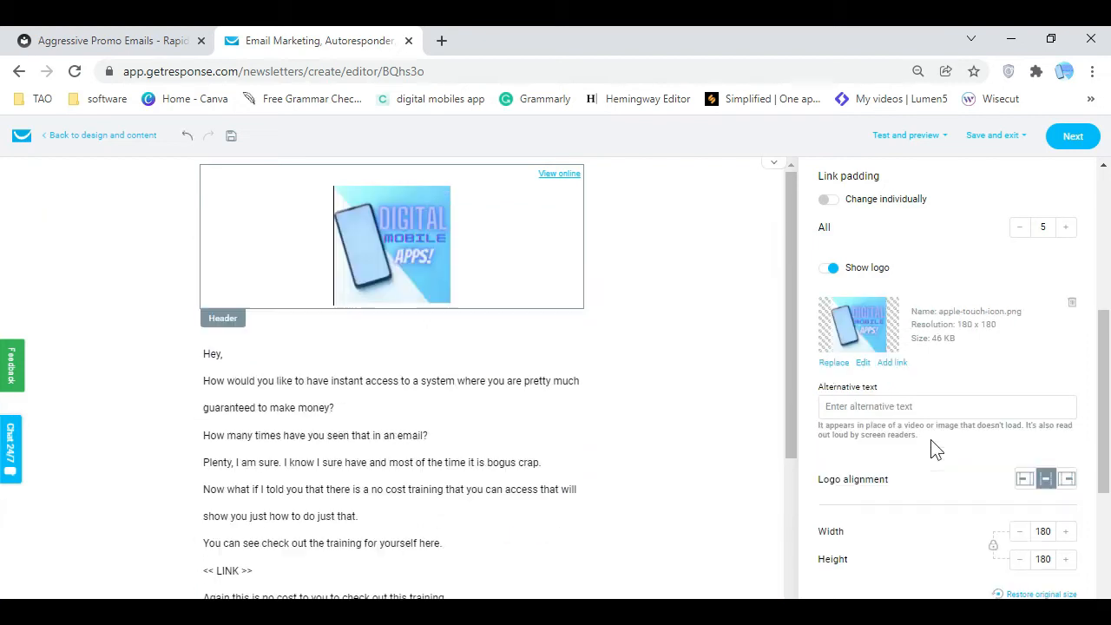
# Align the header logo to the left and reduce its size to 110 by 110
pyautogui.click(1024, 479)
pyautogui.click(1019, 532)
pyautogui.click(1020, 534)
pyautogui.click(1020, 533)
pyautogui.click(1020, 533)
pyautogui.click(1020, 533)
pyautogui.click(1020, 533)
pyautogui.click(1021, 533)
pyautogui.click(1021, 533)
pyautogui.click(1020, 534)
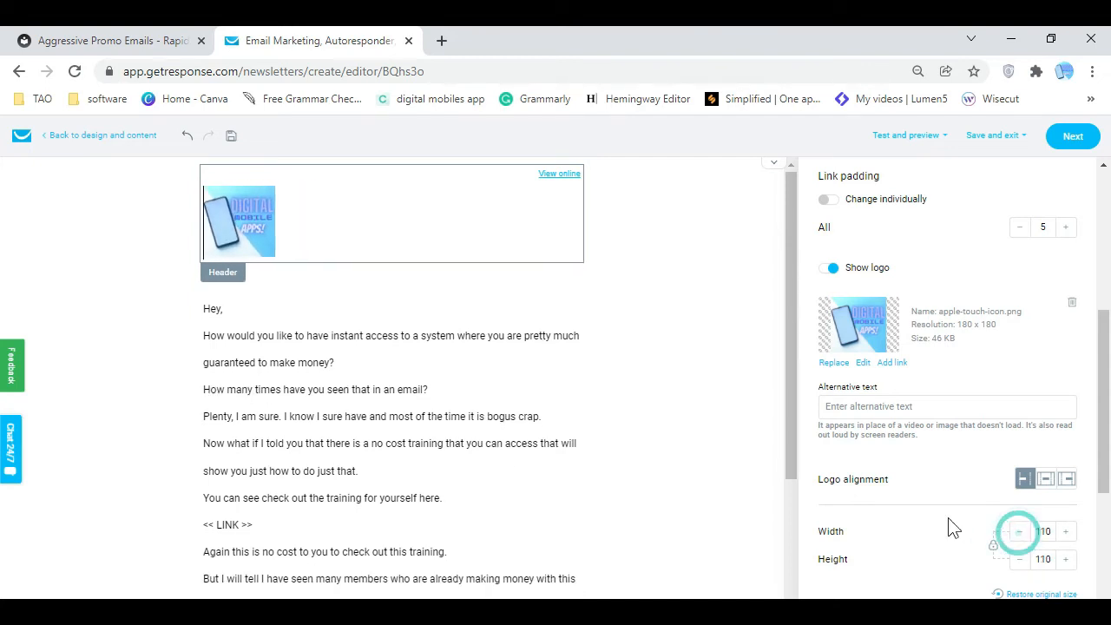
# Save the finished message as a draft, leave the editor and start creating another newsletter
pyautogui.click(1018, 139)
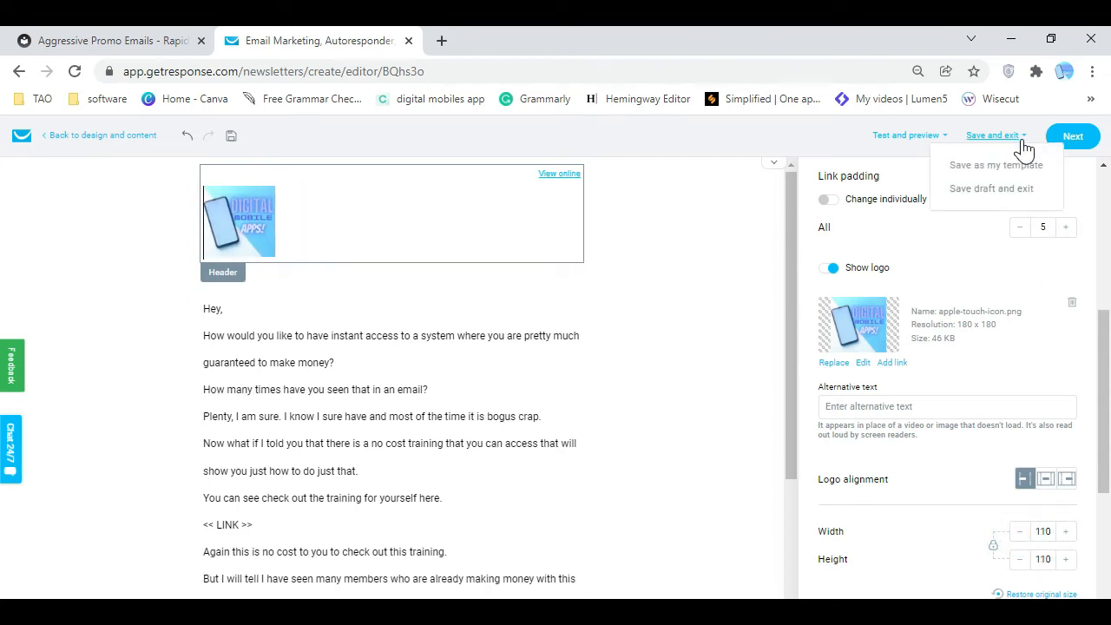
pyautogui.click(1003, 194)
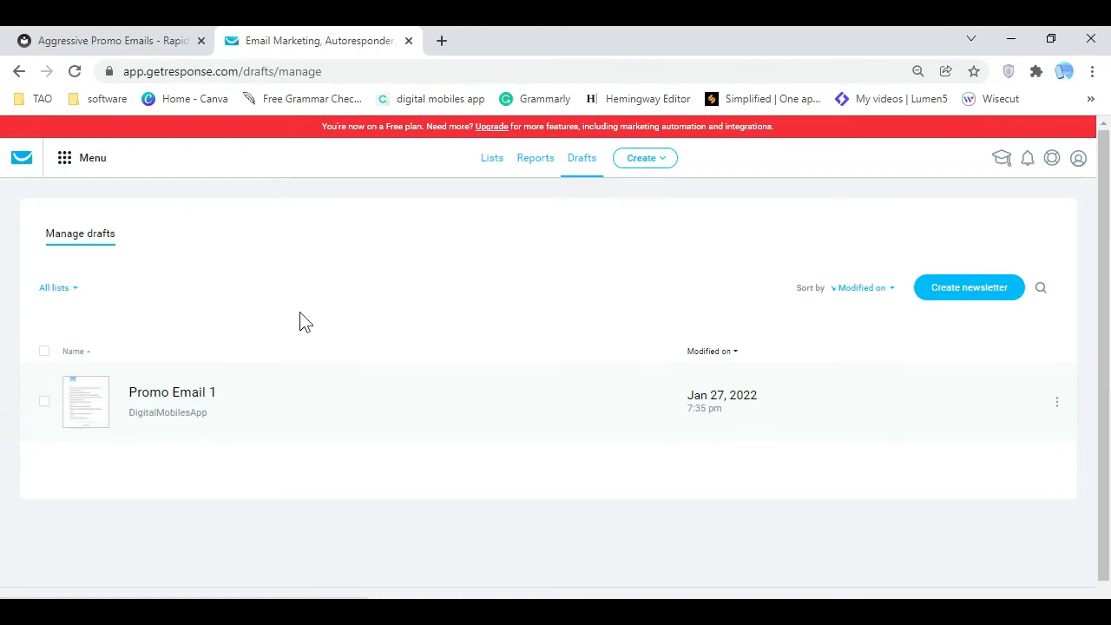
pyautogui.click(932, 292)
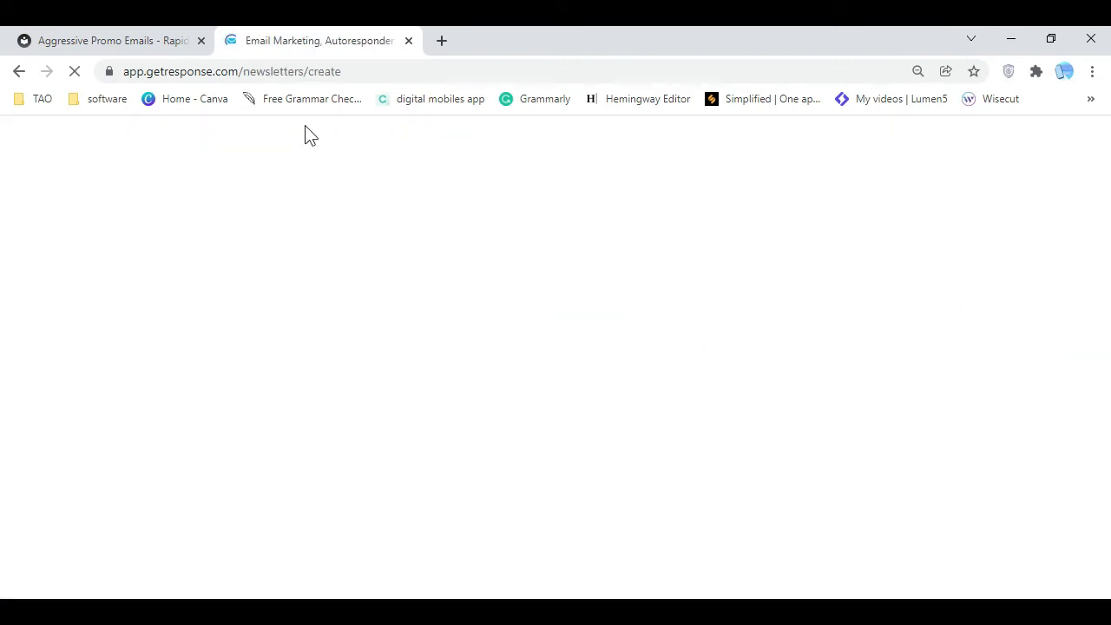
# Switch to the Aggressive Promo Emails page and find the Promo Email 2 text
pyautogui.click(140, 40)
pyautogui.click(568, 410)
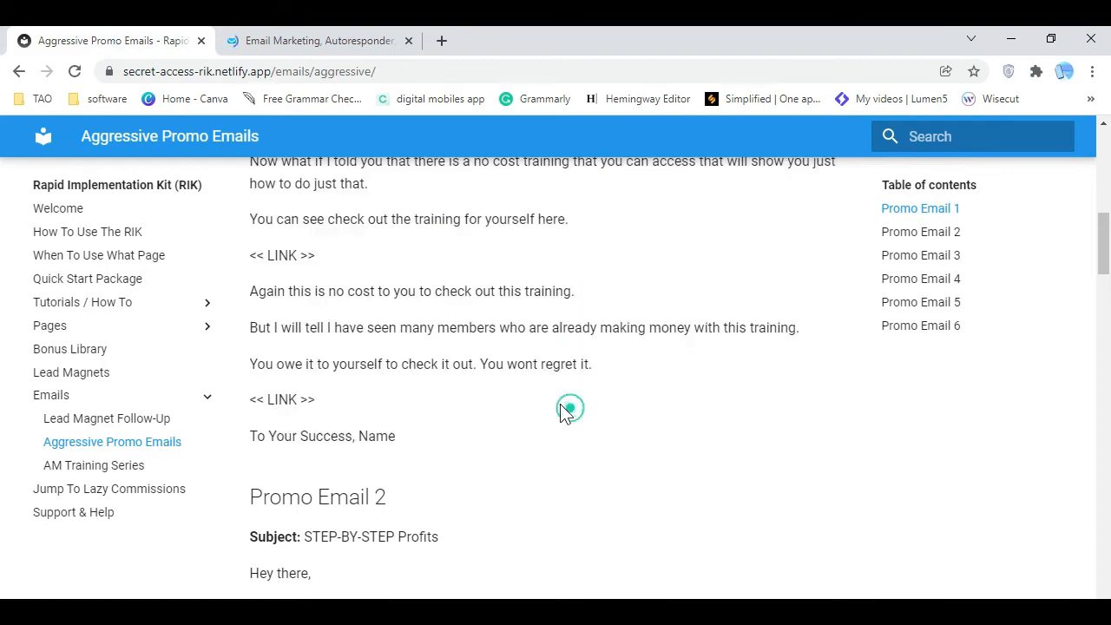
pyautogui.scroll(-2, 553, 417)
pyautogui.scroll(-4, 553, 418)
# Copy the heading "Promo Email 2" from the Aggressive Promo Emails page for naming the new newsletter
pyautogui.click(335, 41)
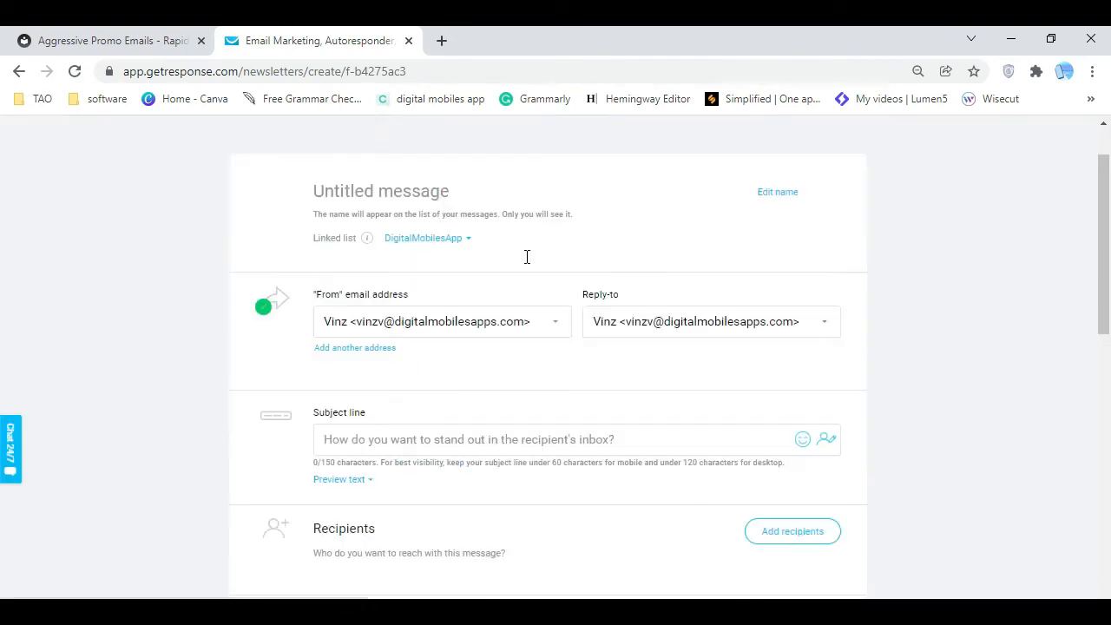
pyautogui.scroll(-2, 526, 269)
pyautogui.scroll(2, 422, 261)
pyautogui.click(422, 260)
pyautogui.click(108, 41)
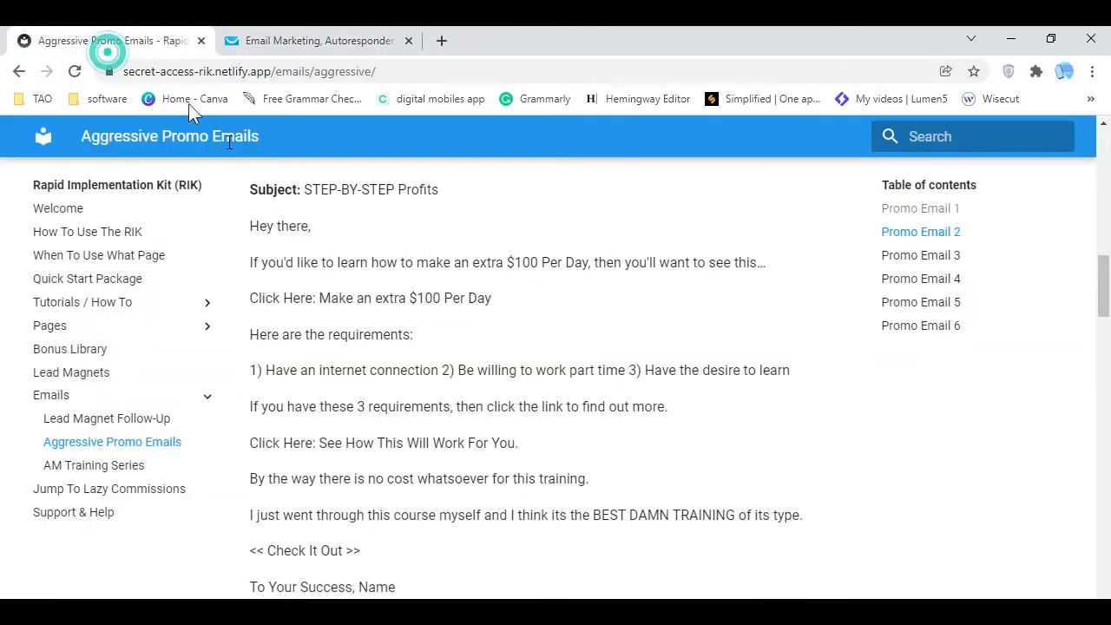
pyautogui.click(571, 337)
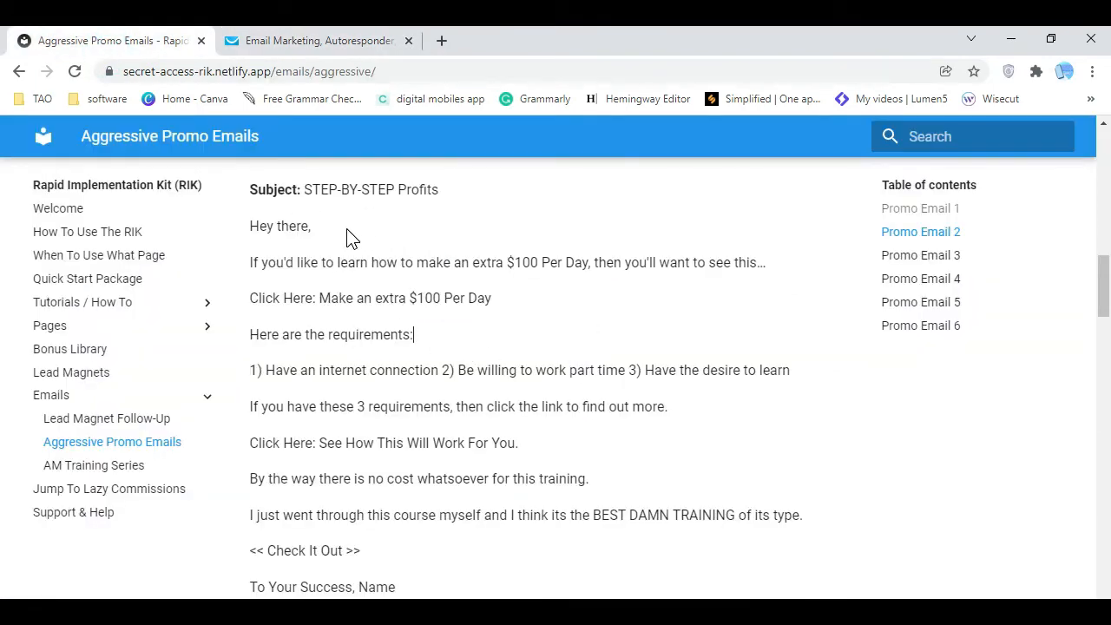
pyautogui.scroll(1, 351, 239)
pyautogui.moveTo(384, 241); pyautogui.dragTo(249, 244)
pyautogui.rightClick(287, 246)
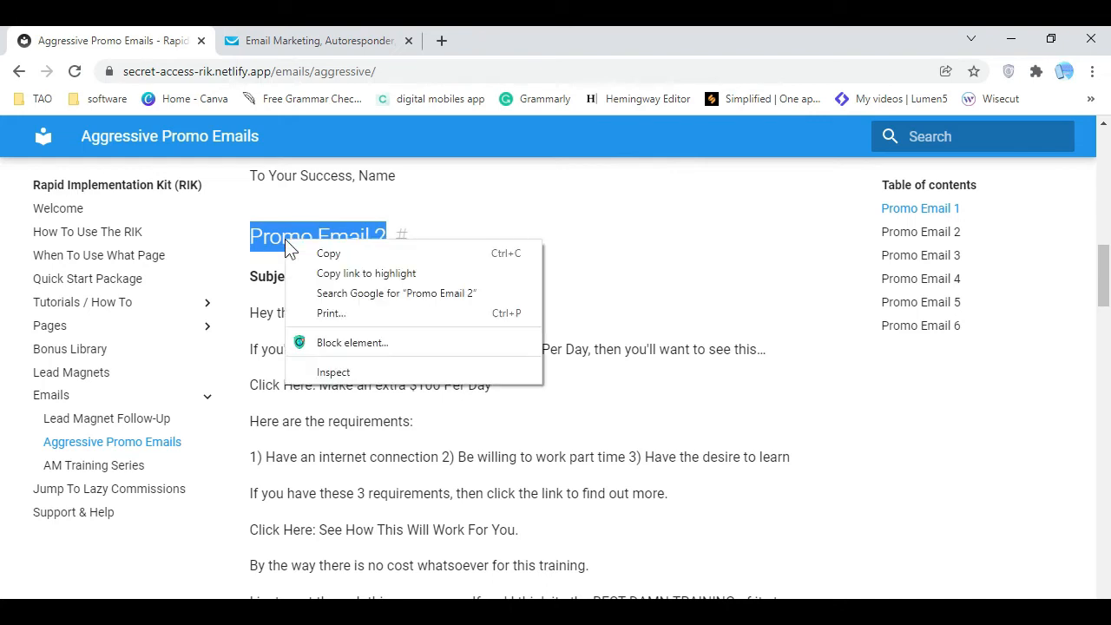
pyautogui.click(322, 251)
# Switch to GetResponse and replace the untitled newsletter's name with the copied text "Promo Email 2"
pyautogui.click(348, 41)
pyautogui.moveTo(463, 262); pyautogui.dragTo(300, 269)
pyautogui.press('BackSpace')
pyautogui.rightClick(346, 262)
pyautogui.click(422, 390)
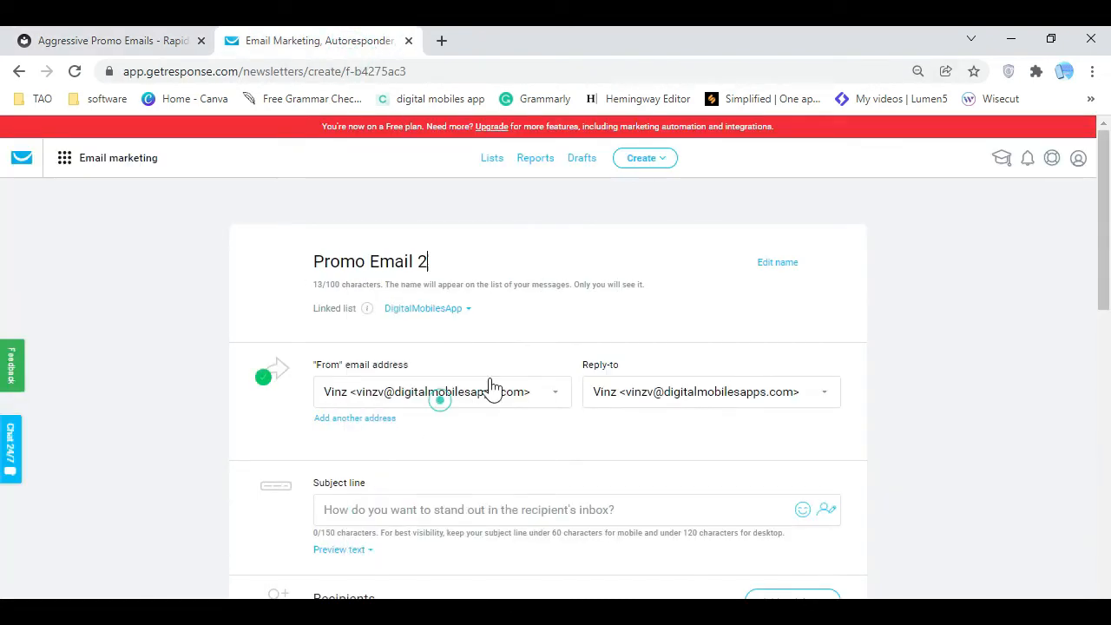
# Copy the Promo Email 2 subject "STEP-BY-STEP Profits" from the Aggressive Promo Emails page into the newsletter's subject line
pyautogui.scroll(-2, 700, 316)
pyautogui.click(427, 337)
pyautogui.click(179, 46)
pyautogui.moveTo(445, 278); pyautogui.dragTo(314, 275)
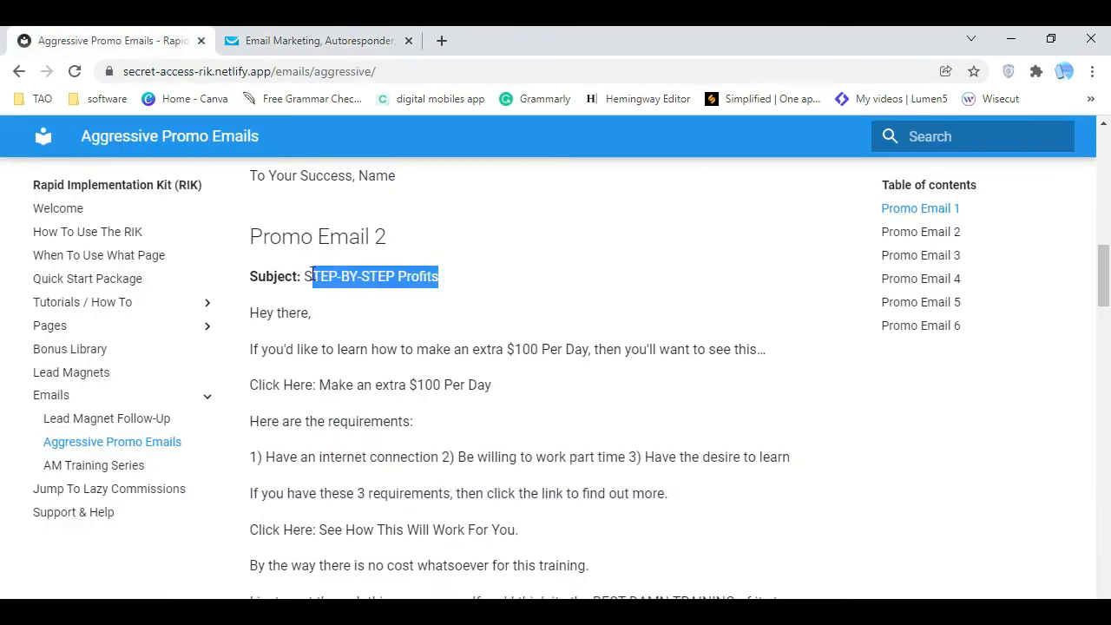
pyautogui.rightClick(308, 276)
pyautogui.click(343, 288)
pyautogui.click(308, 41)
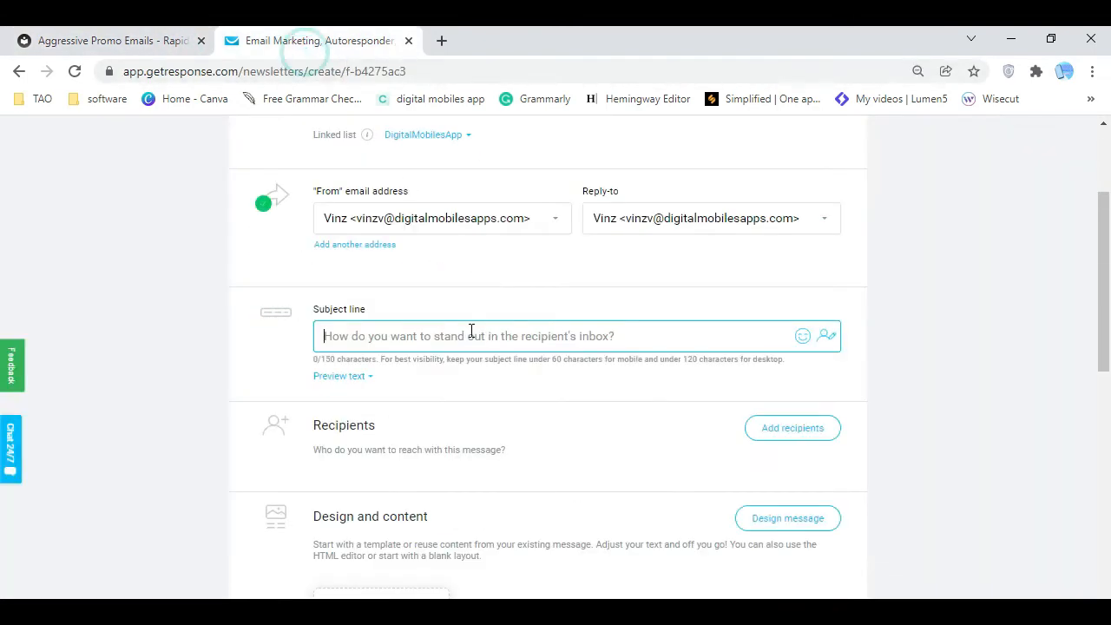
pyautogui.rightClick(471, 332)
pyautogui.click(533, 170)
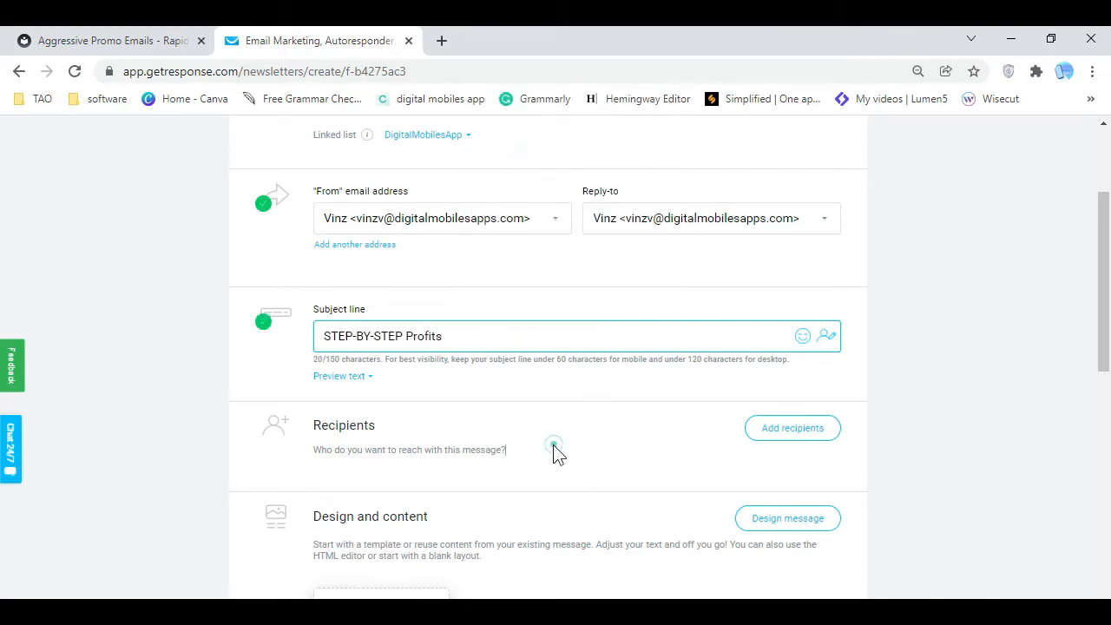
# Start designing the Promo Email 2 message and show the blank templates
pyautogui.scroll(-1, 556, 454)
pyautogui.scroll(-2, 555, 453)
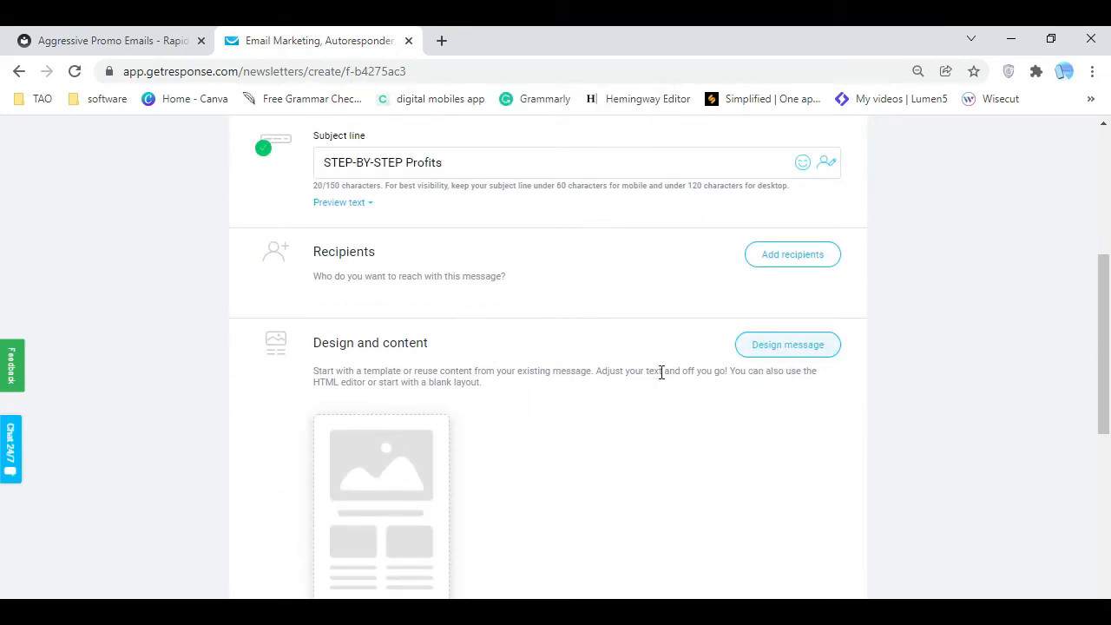
pyautogui.click(792, 347)
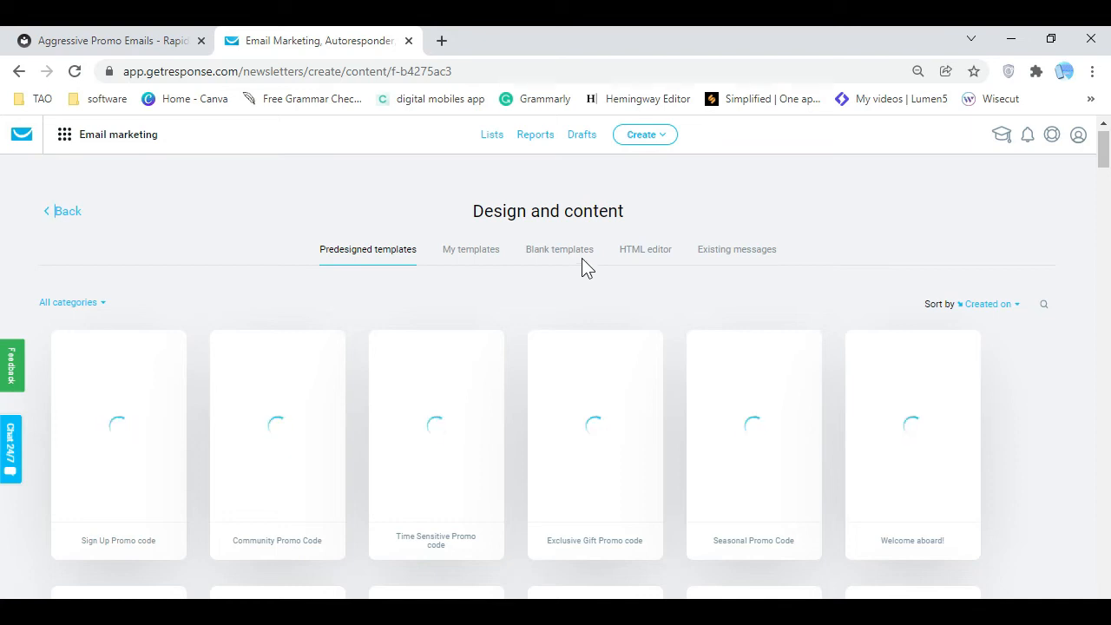
pyautogui.click(578, 262)
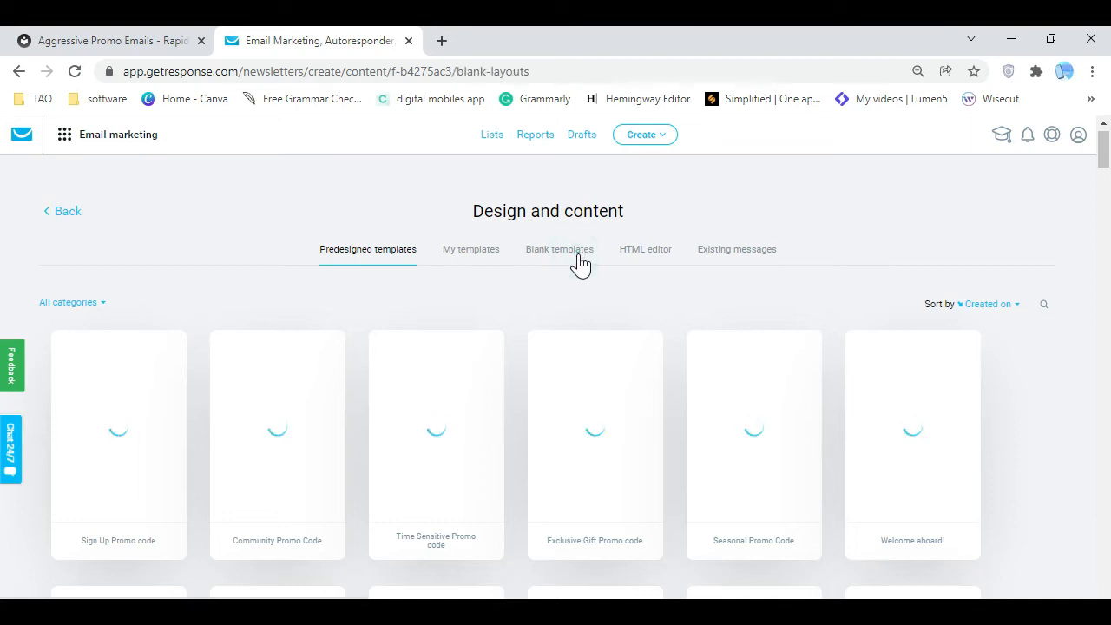
# Copy the Promo Email 2 body on the Aggressive Promo Emails page, from "Hey there," through "To Your Success, Name"
pyautogui.click(153, 44)
pyautogui.click(503, 316)
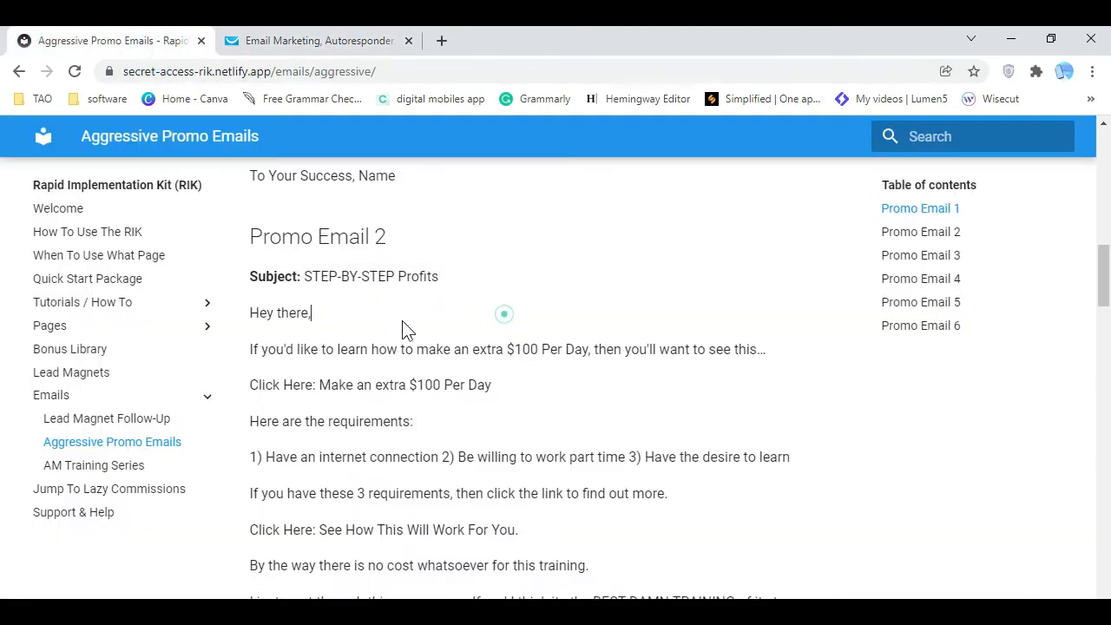
pyautogui.moveTo(252, 312); pyautogui.dragTo(596, 377)
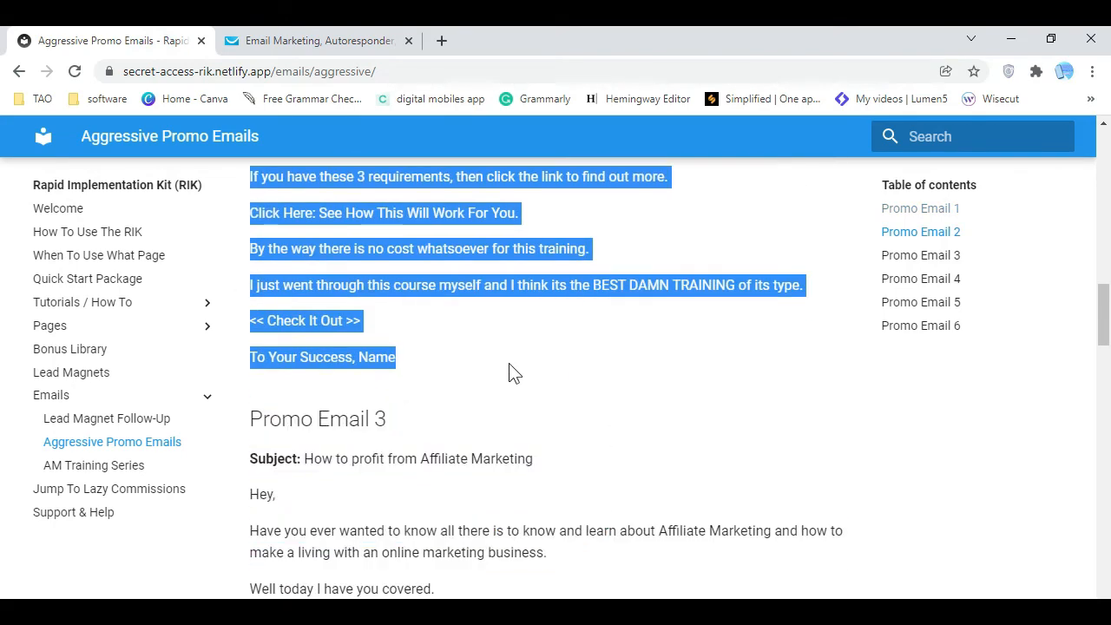
pyautogui.rightClick(312, 326)
pyautogui.click(328, 340)
# Start the GetResponse message from the empty layout and add a text block below the logo
pyautogui.click(307, 44)
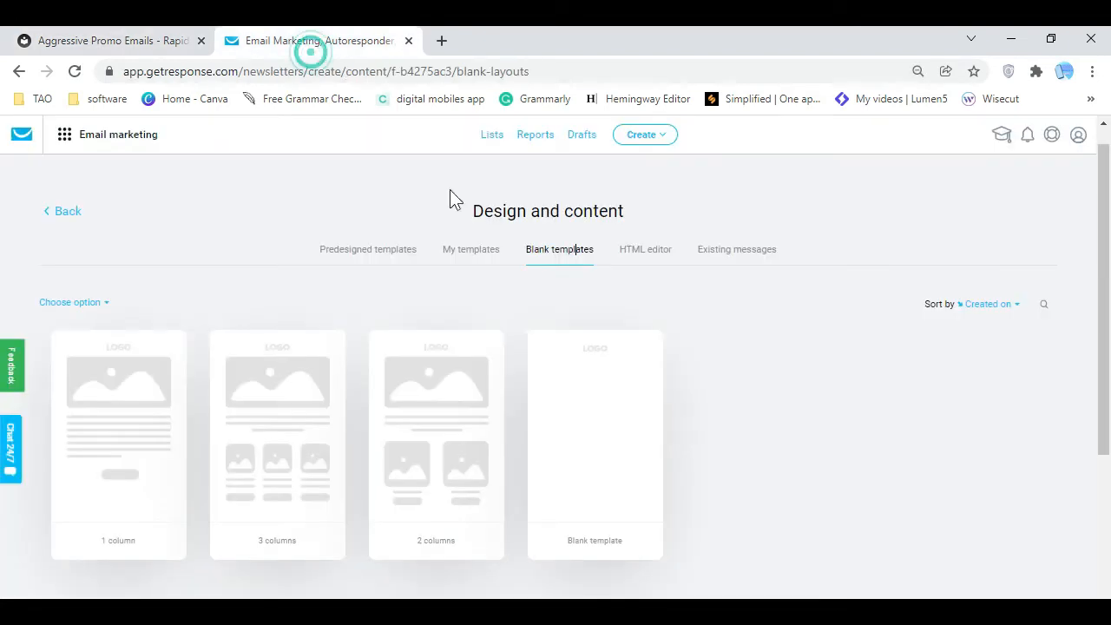
pyautogui.click(135, 440)
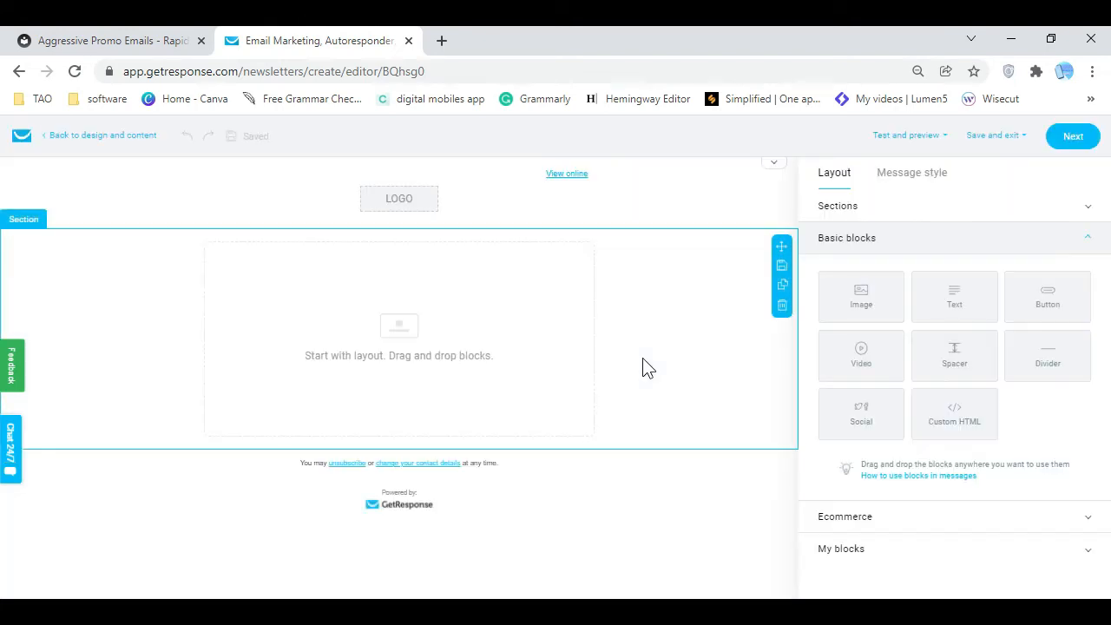
pyautogui.moveTo(952, 297); pyautogui.dragTo(409, 339)
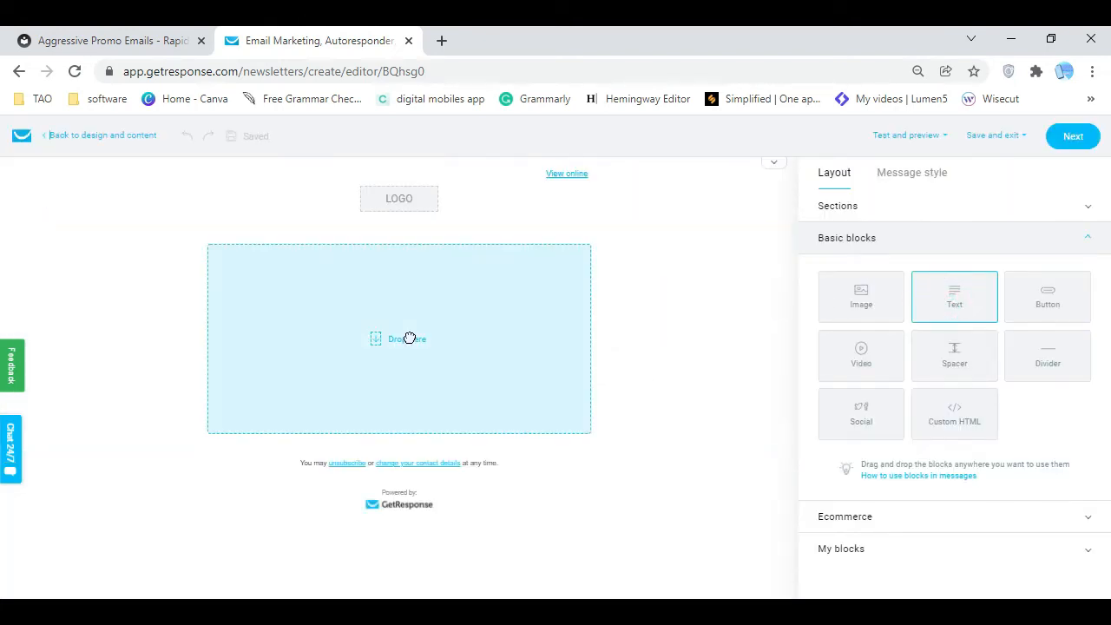
pyautogui.moveTo(608, 325); pyautogui.dragTo(481, 367)
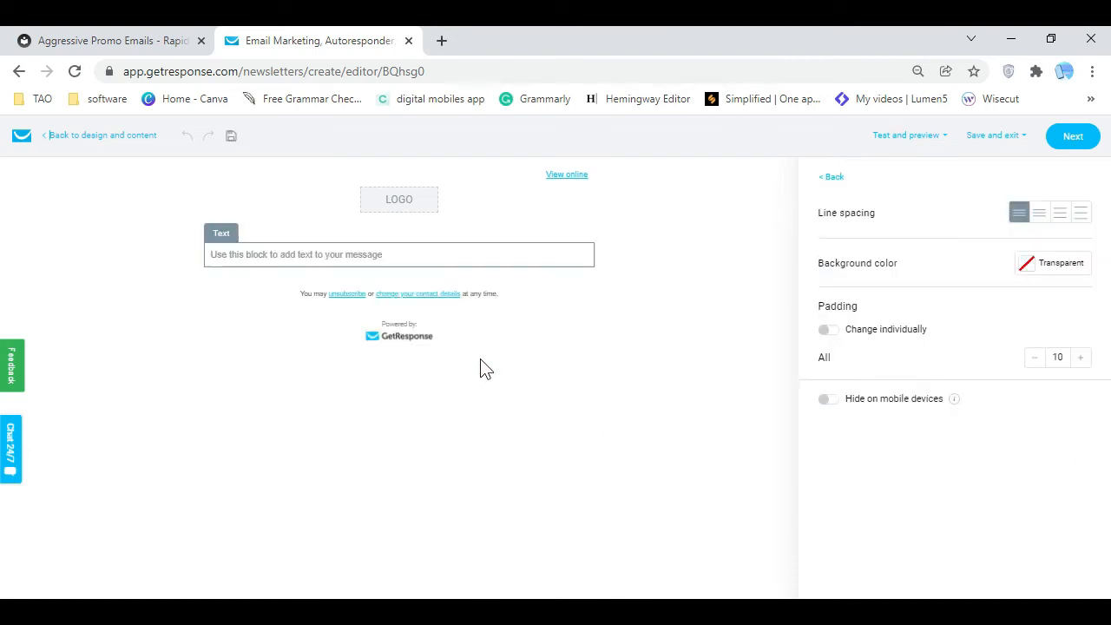
pyautogui.rightClick(386, 254)
pyautogui.click(252, 323)
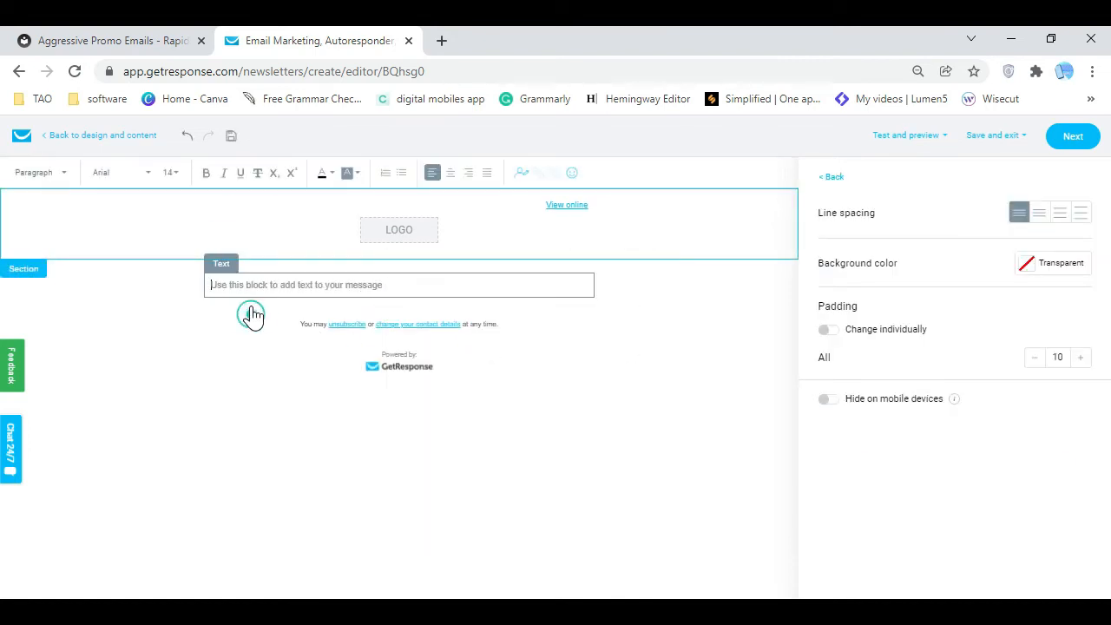
pyautogui.rightClick(284, 284)
pyautogui.click(722, 347)
pyautogui.click(345, 257)
pyautogui.rightClick(348, 265)
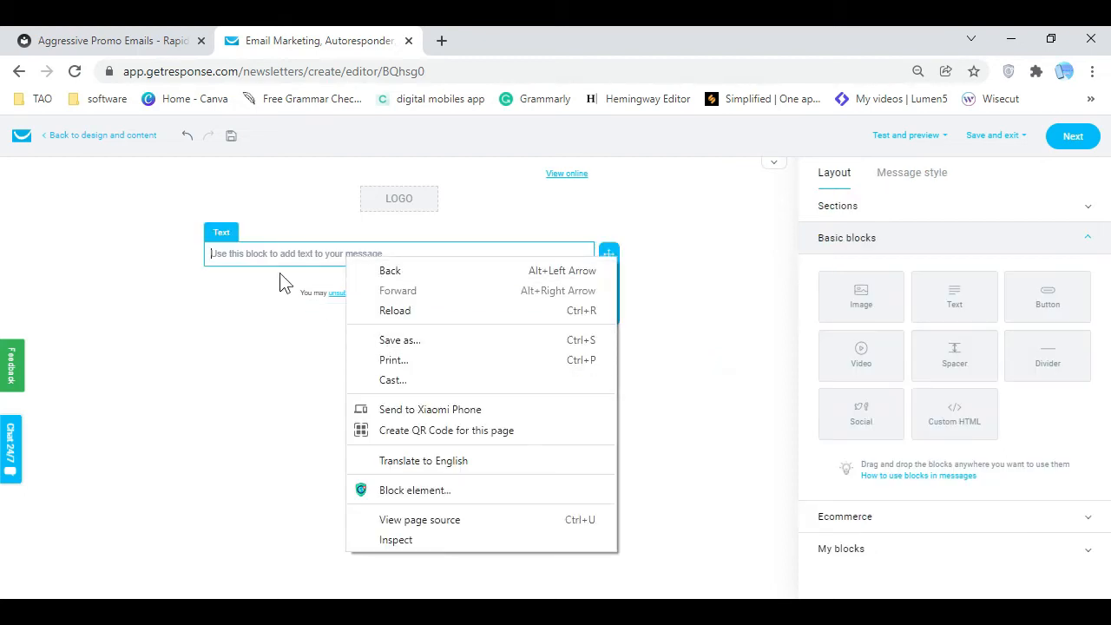
pyautogui.click(291, 254)
pyautogui.click(303, 257)
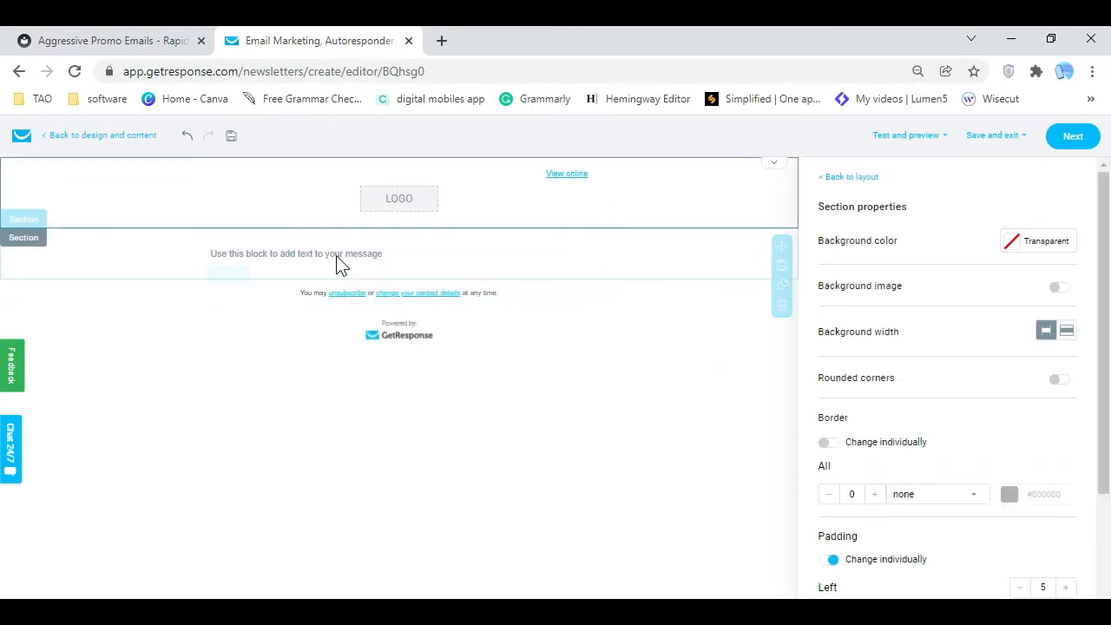
# Paste the copied Promo Email 2 body into the text block below the logo
pyautogui.click(342, 258)
pyautogui.rightClick(340, 255)
pyautogui.click(306, 285)
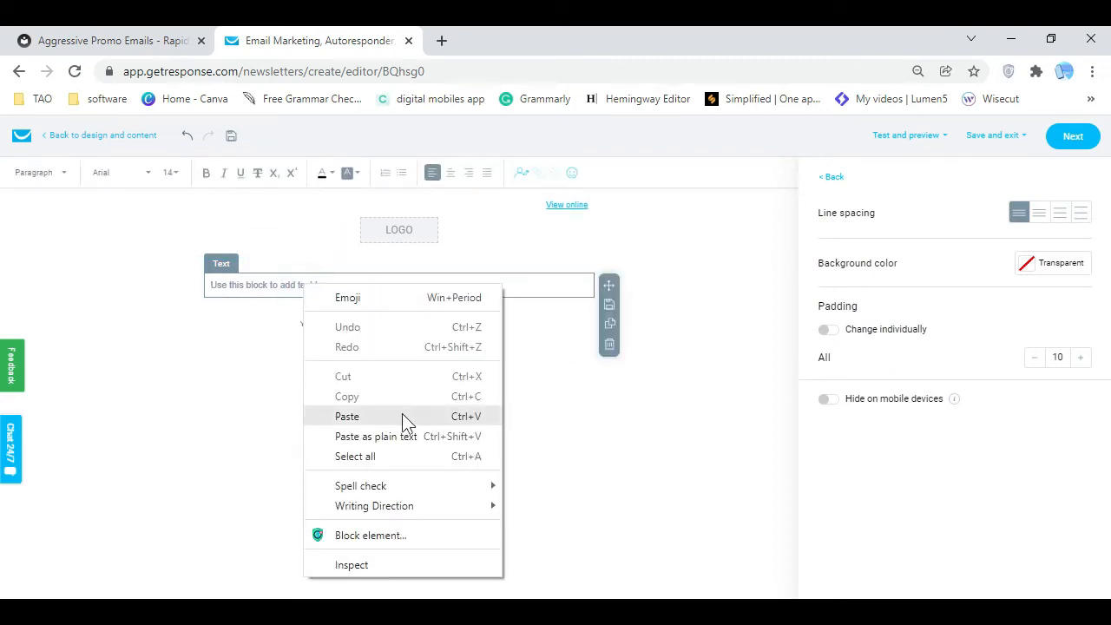
pyautogui.click(348, 416)
# Set the text block's line spacing to the widest option and check the body down to the closing line
pyautogui.click(1081, 213)
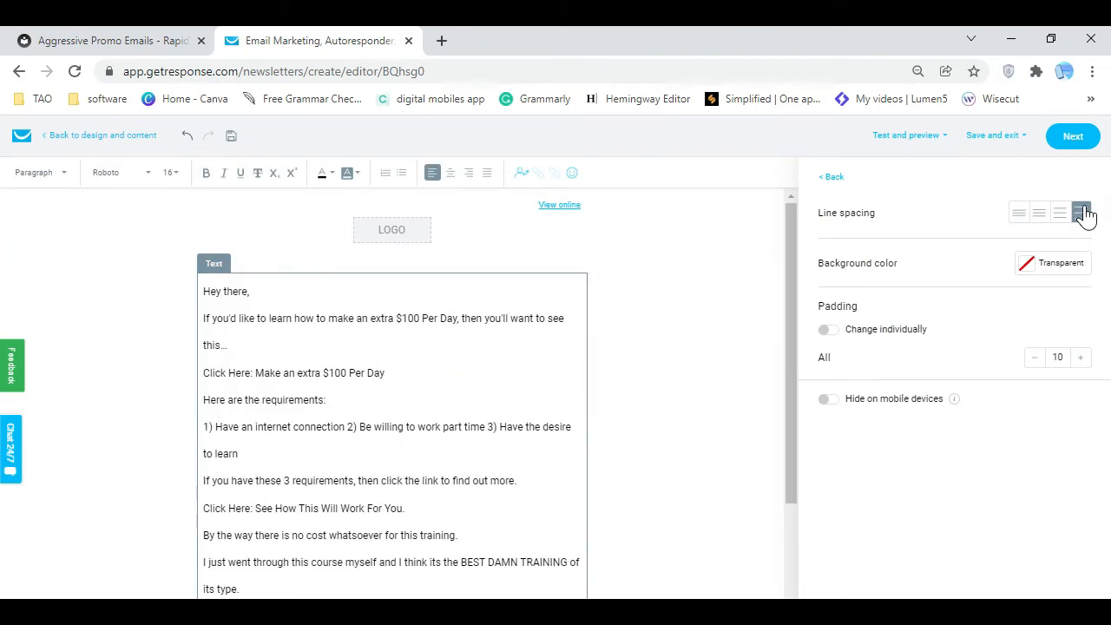
pyautogui.click(691, 398)
pyautogui.scroll(-1, 486, 400)
pyautogui.scroll(-2, 312, 401)
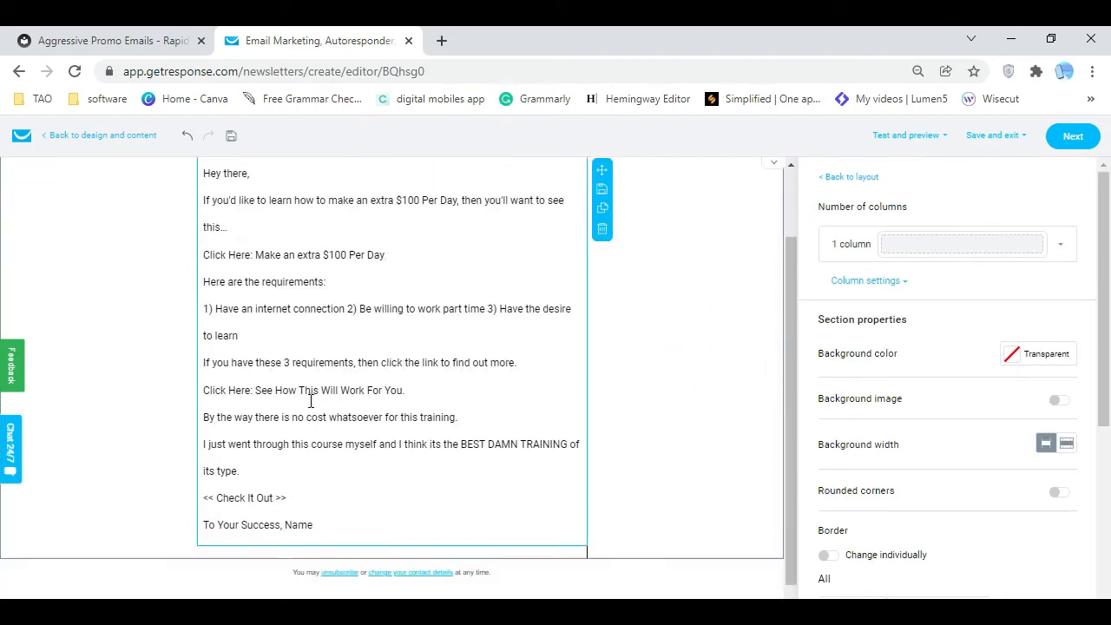
# Add the Digital Mobile Apps image from the stored files as the logo in the message header
pyautogui.scroll(2, 632, 498)
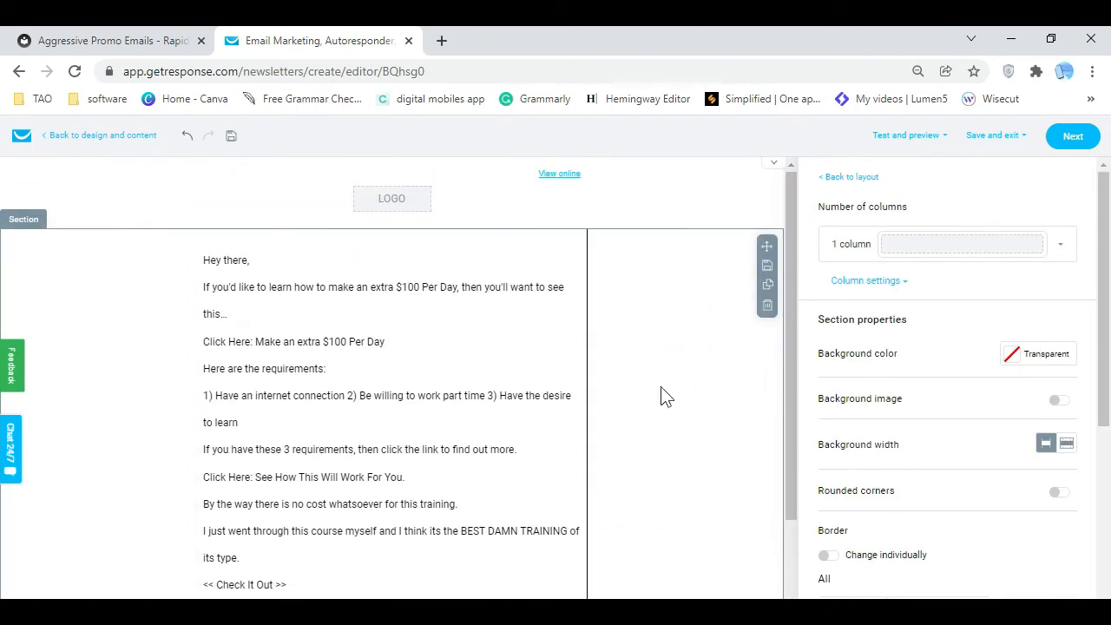
pyautogui.click(482, 211)
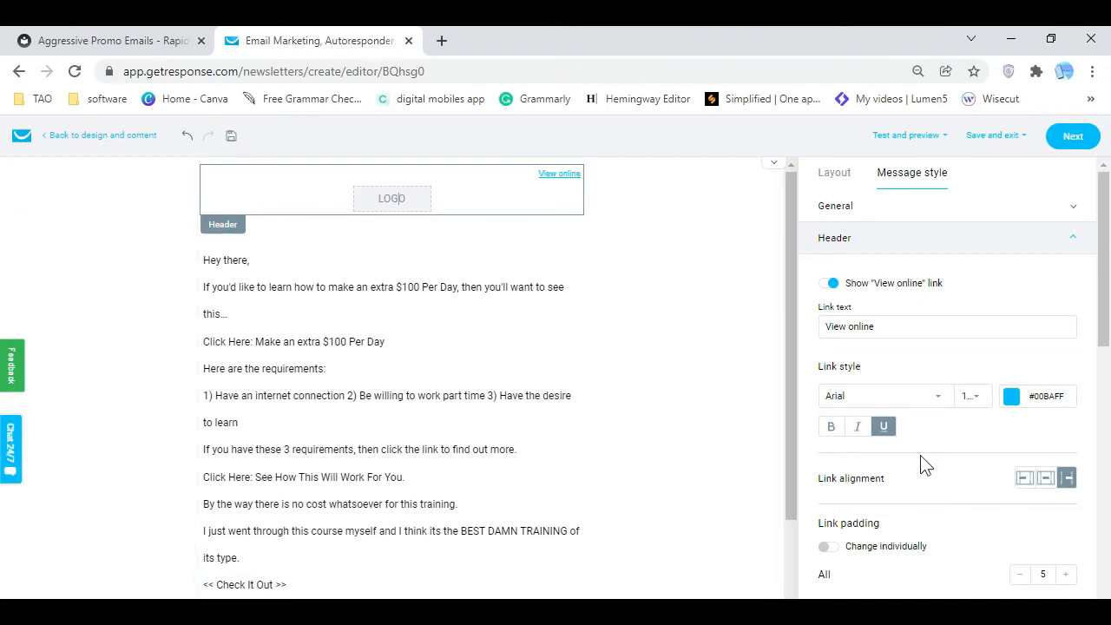
pyautogui.scroll(-2, 926, 467)
pyautogui.click(839, 538)
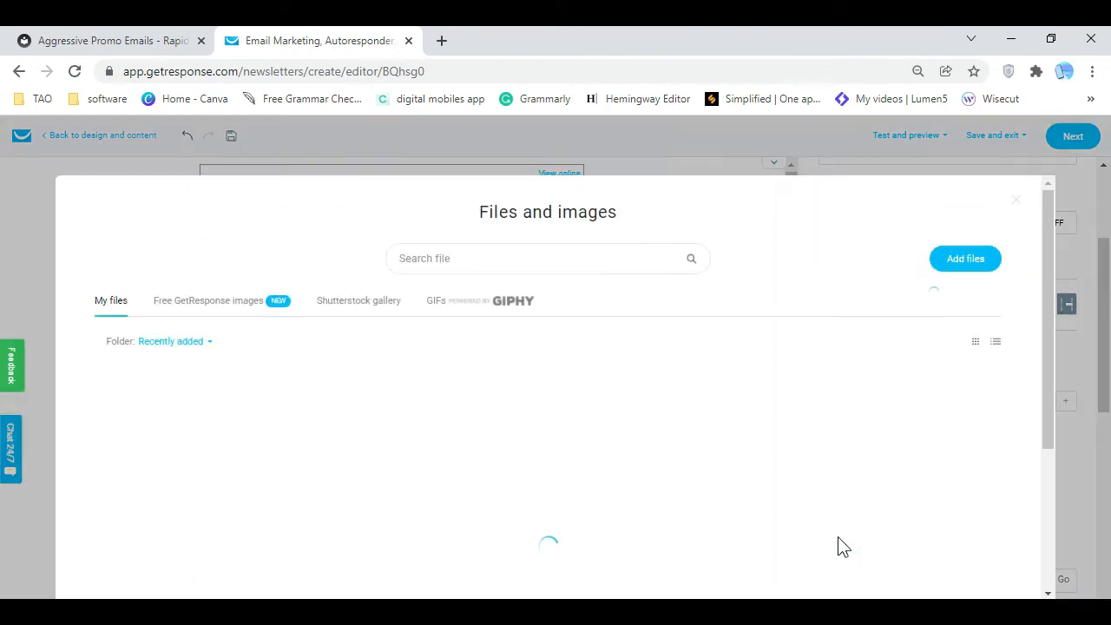
pyautogui.click(175, 447)
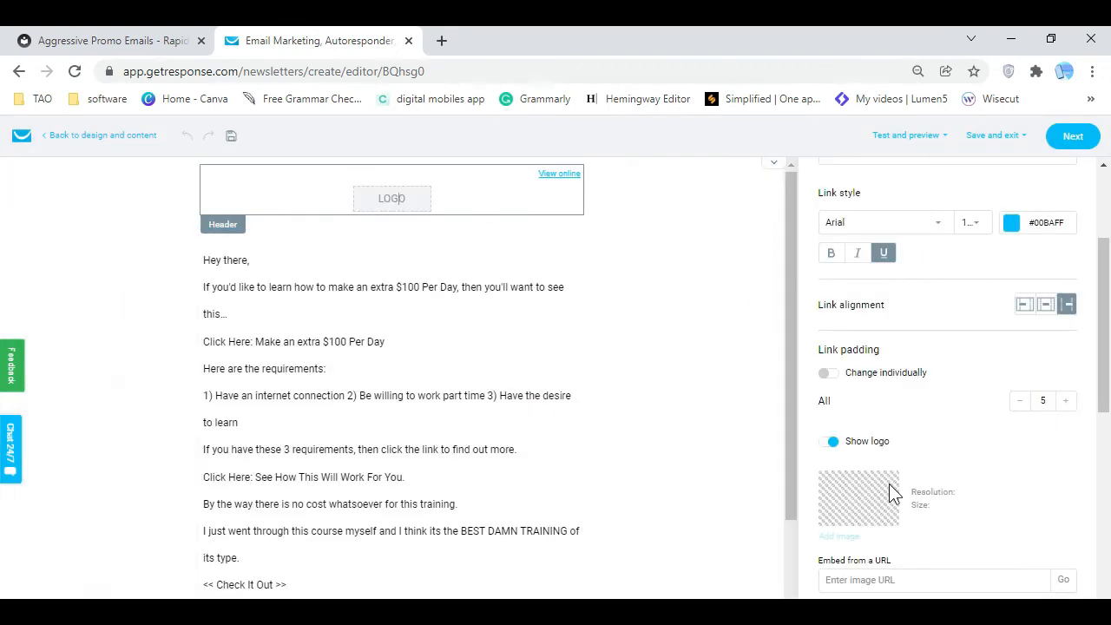
pyautogui.scroll(-1, 974, 510)
pyautogui.scroll(-4, 972, 521)
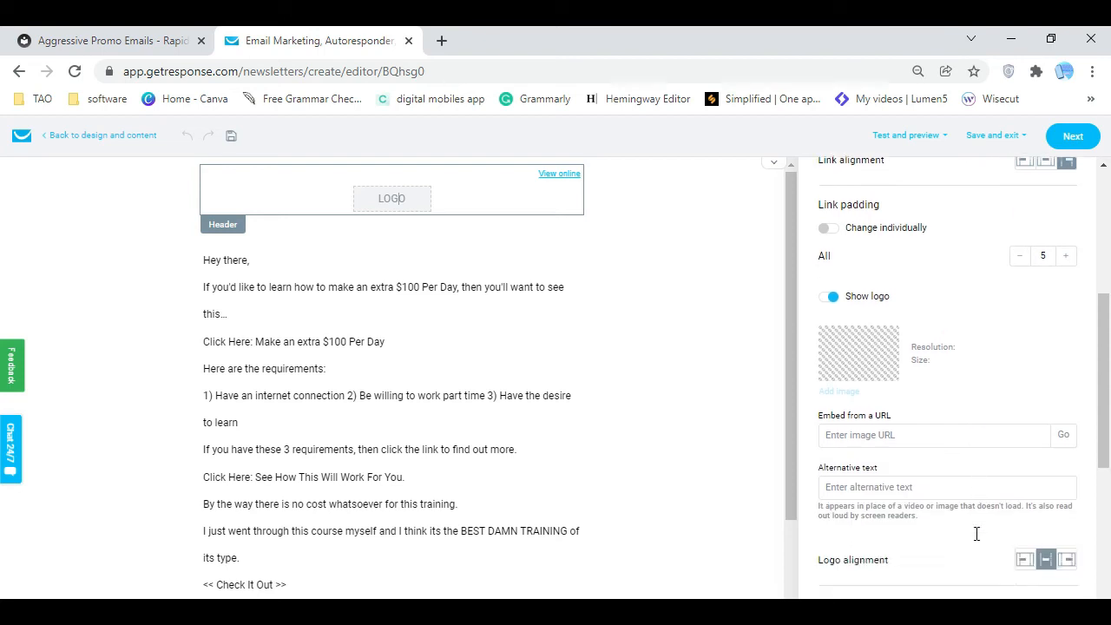
# Left-align the header logo, reduce it to 110 × 110, and save the message as a draft
pyautogui.click(1026, 306)
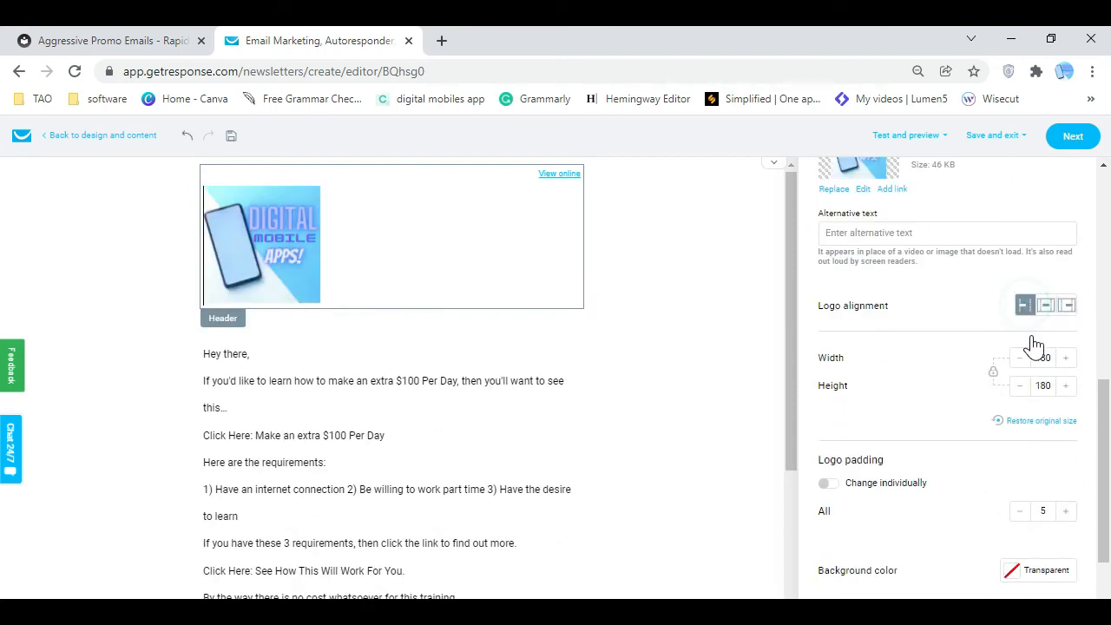
pyautogui.click(1022, 358)
pyautogui.click(1021, 358)
pyautogui.click(1021, 357)
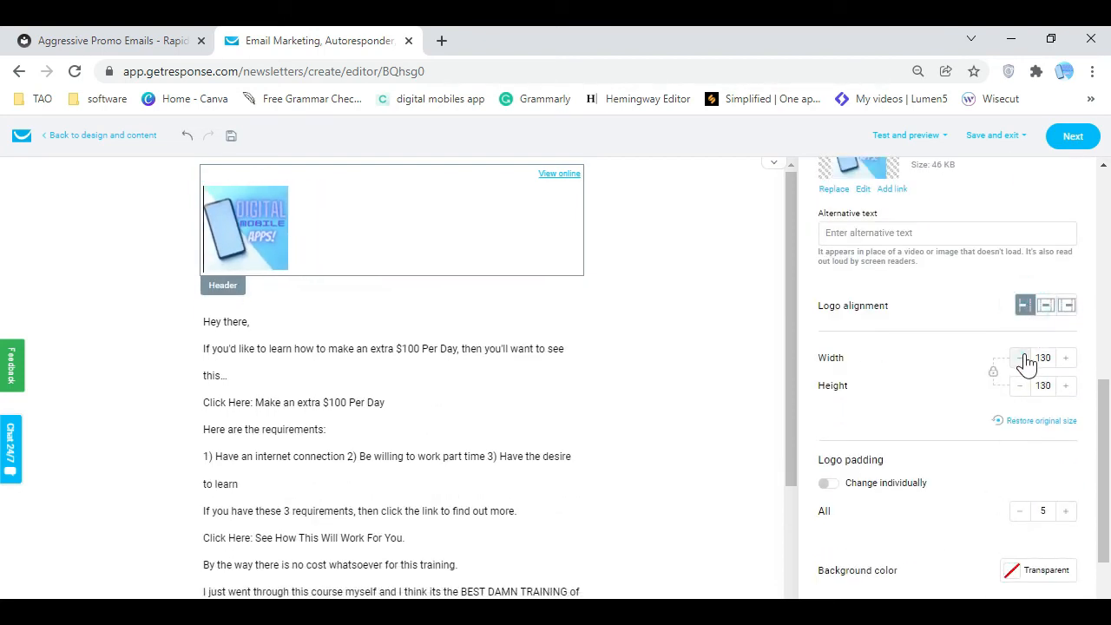
pyautogui.click(1021, 358)
pyautogui.click(1022, 357)
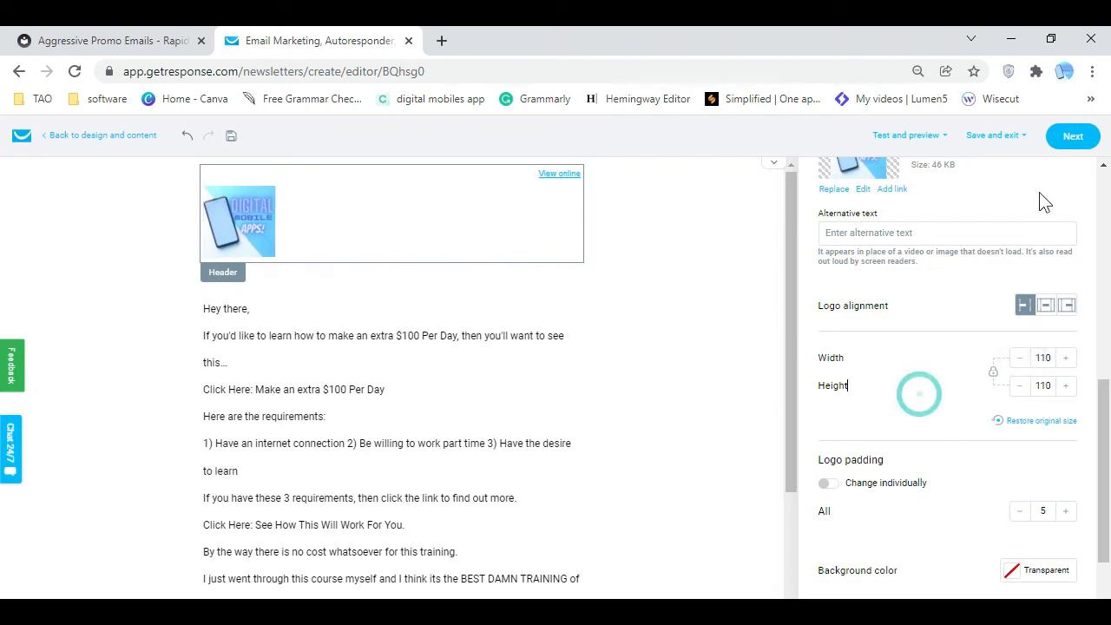
pyautogui.click(1020, 139)
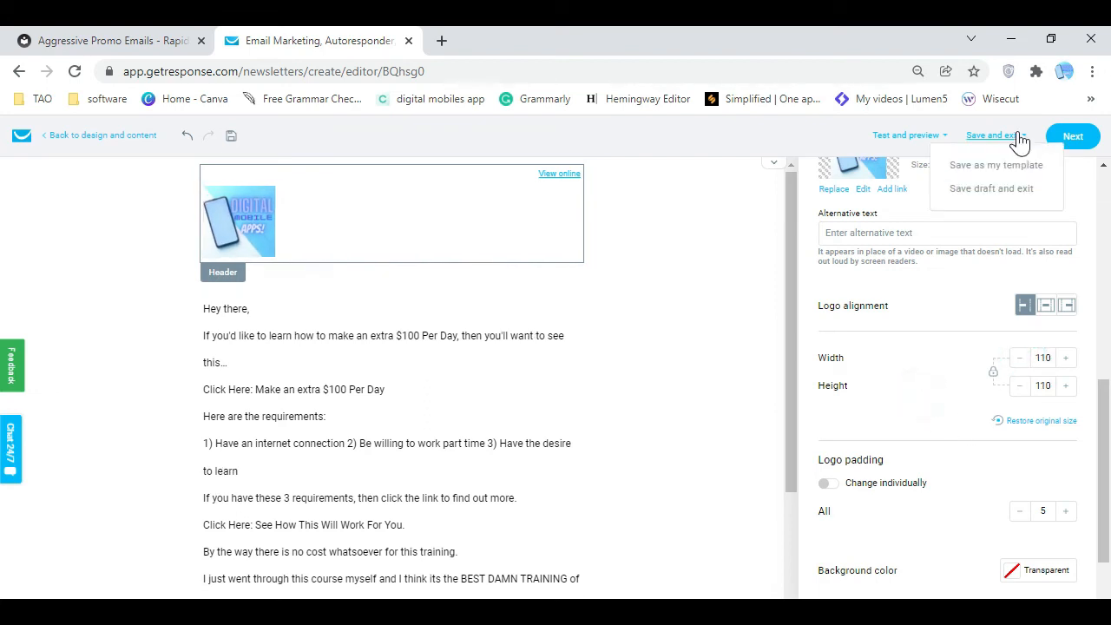
pyautogui.click(997, 188)
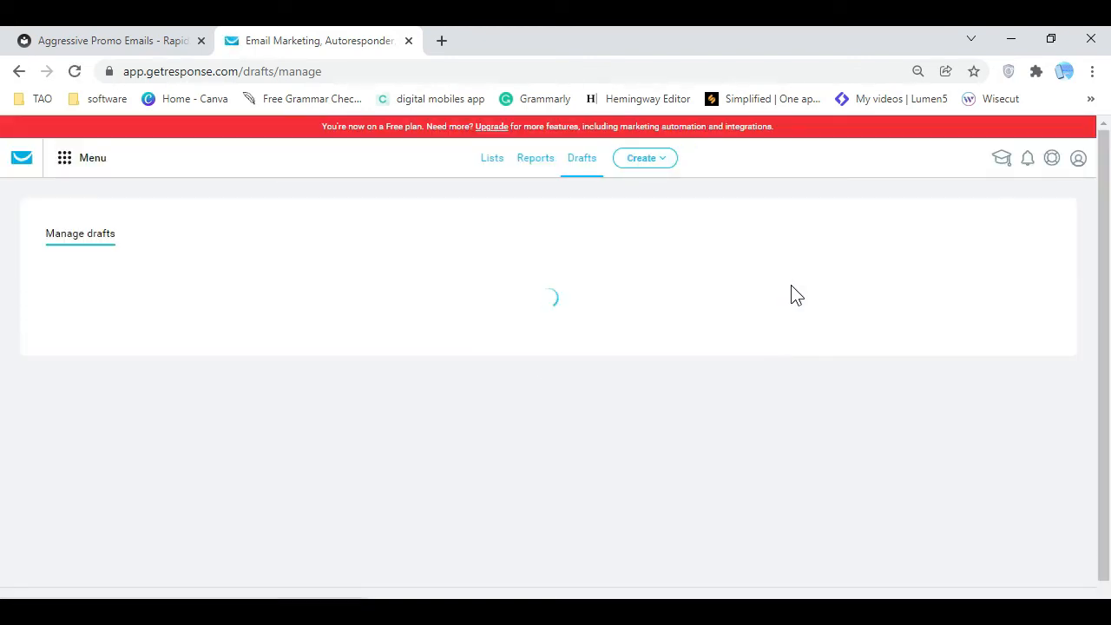
# Copy the Promo Email 3 subject, "How to profit from Affiliate Marketing", from the Aggressive Promo Emails page
pyautogui.click(205, 43)
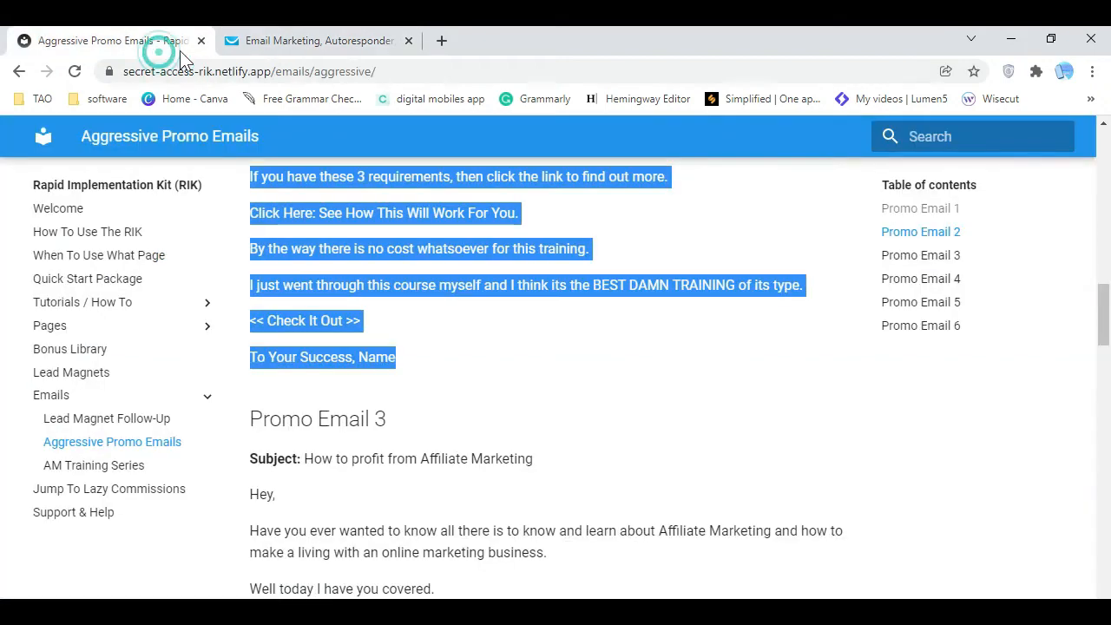
pyautogui.click(623, 400)
pyautogui.scroll(-3, 613, 397)
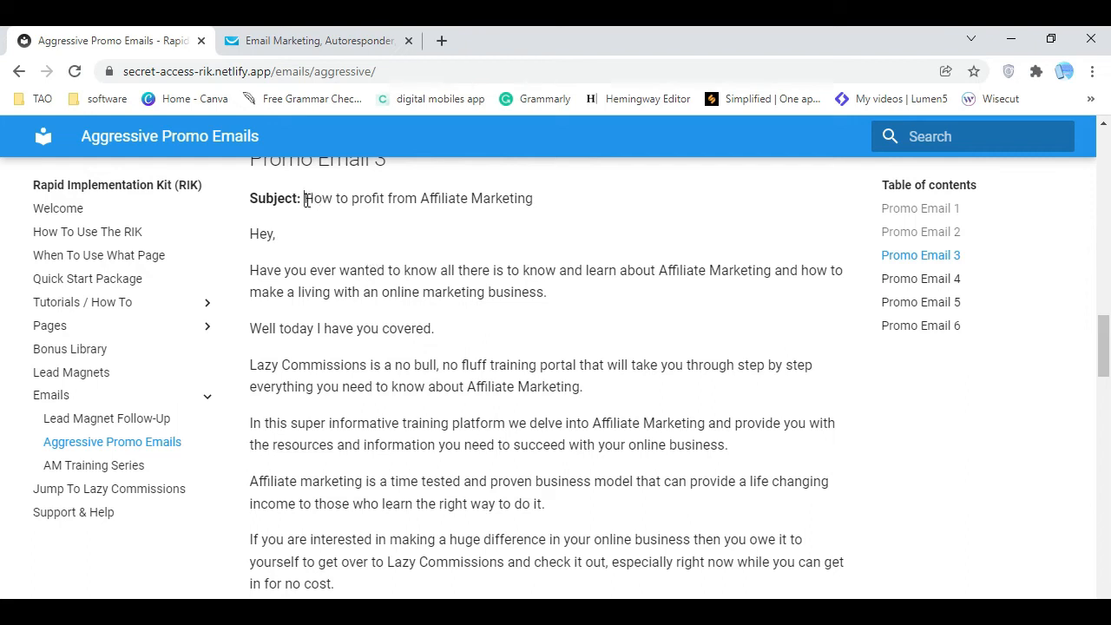
pyautogui.moveTo(305, 198); pyautogui.dragTo(540, 200)
pyautogui.rightClick(513, 215)
pyautogui.click(551, 218)
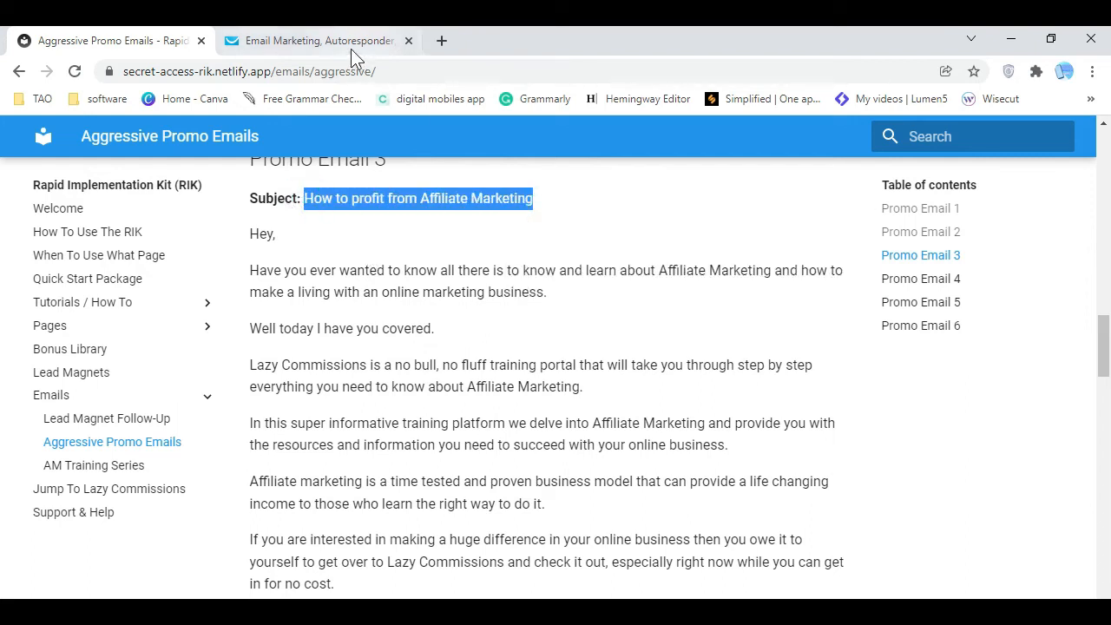
# Create a new newsletter in GetResponse and paste "How to profit from Affiliate Marketing" as its message name
pyautogui.click(313, 41)
pyautogui.click(967, 295)
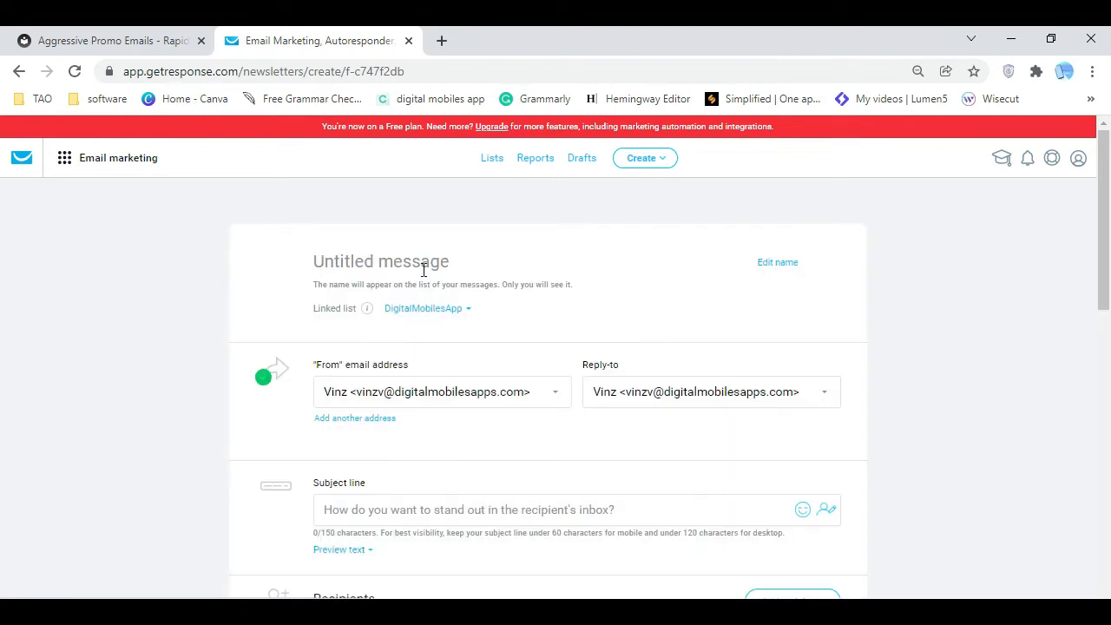
pyautogui.rightClick(424, 270)
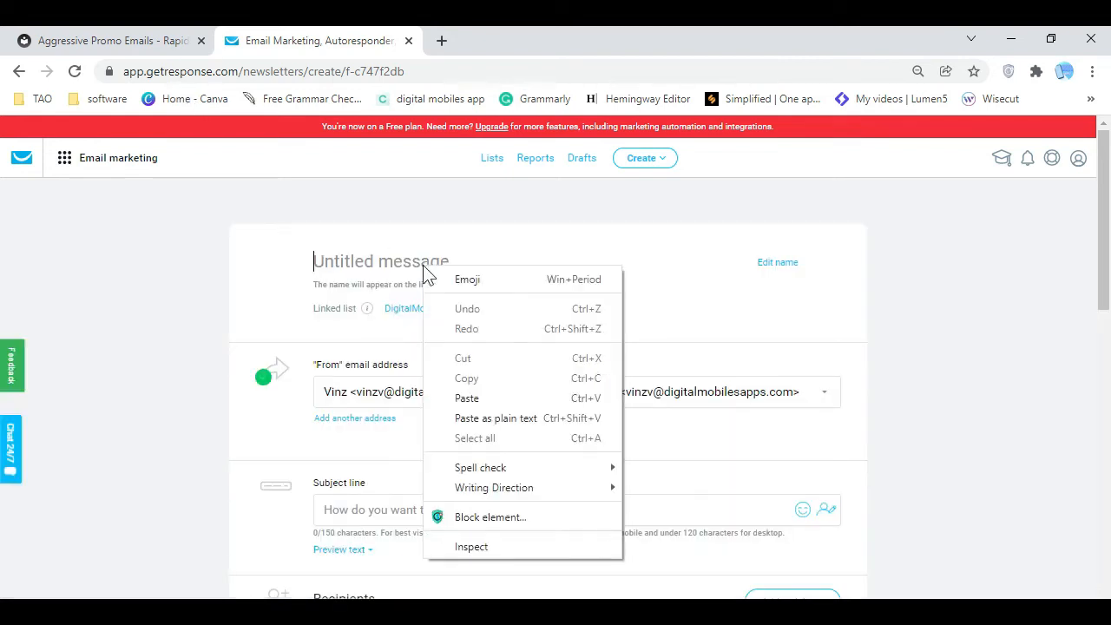
pyautogui.click(510, 395)
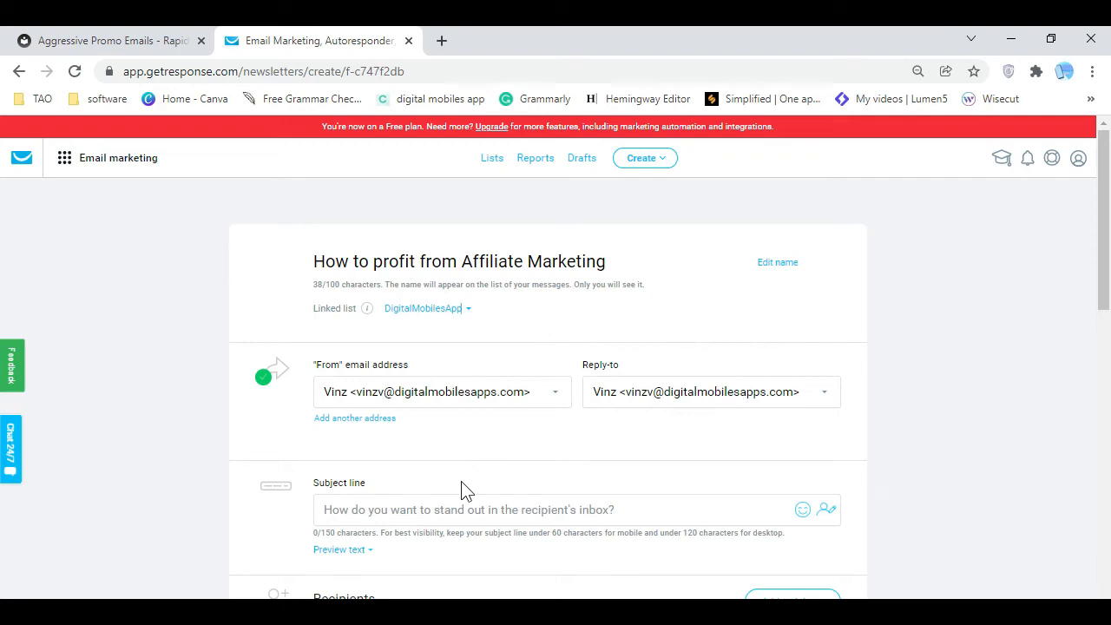
# Copy the message name "How to profit from Affiliate Marketing" into the newsletter's subject line
pyautogui.scroll(-1, 434, 473)
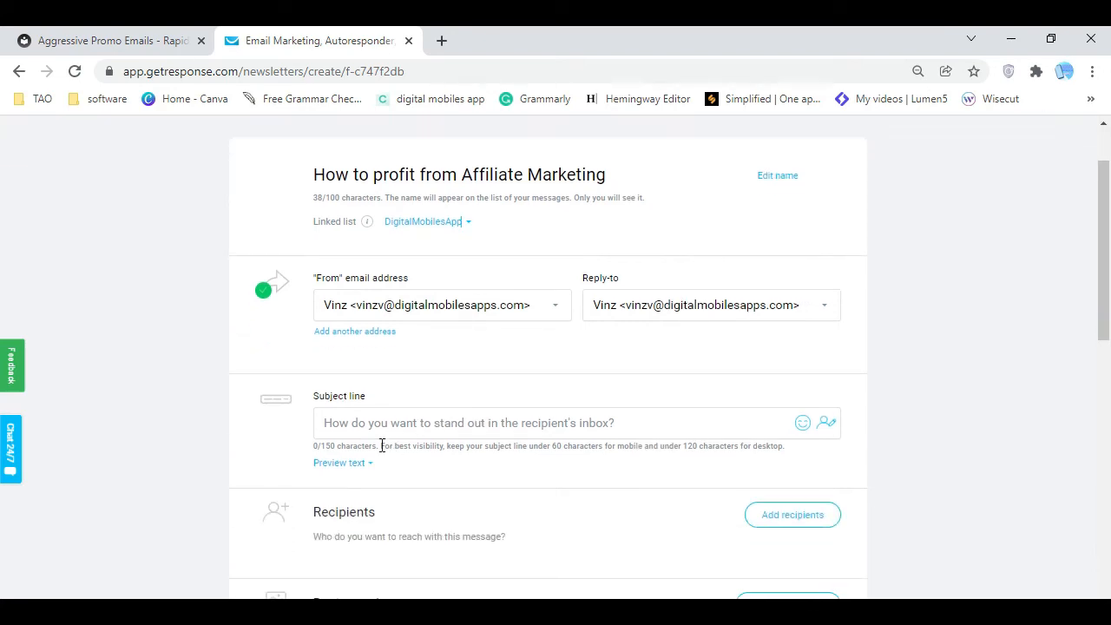
pyautogui.click(372, 422)
pyautogui.click(146, 48)
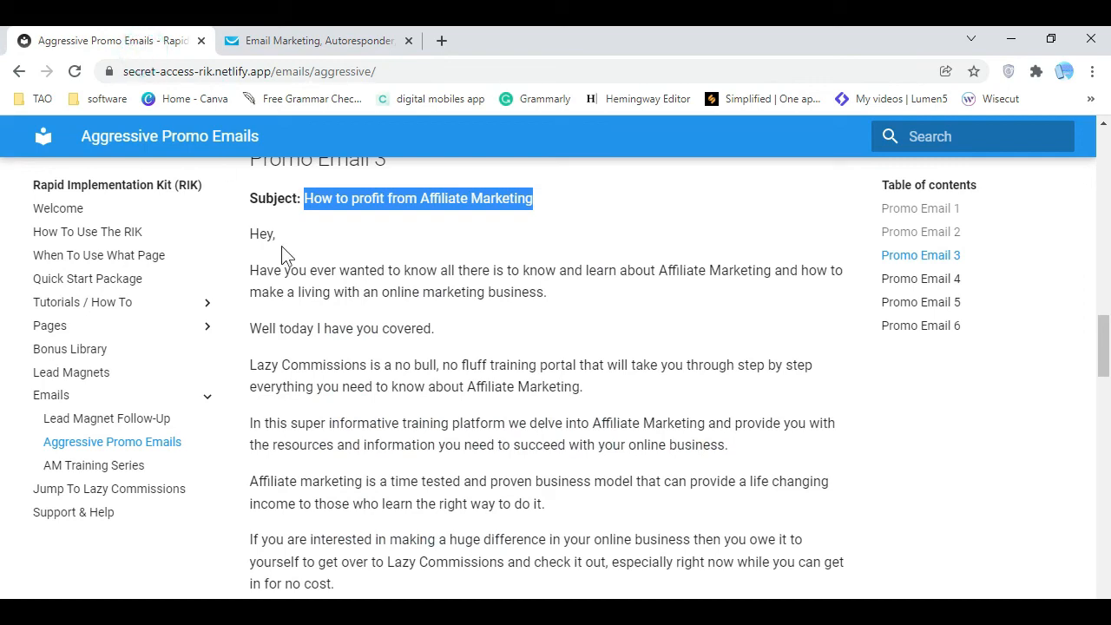
pyautogui.click(312, 244)
pyautogui.click(334, 39)
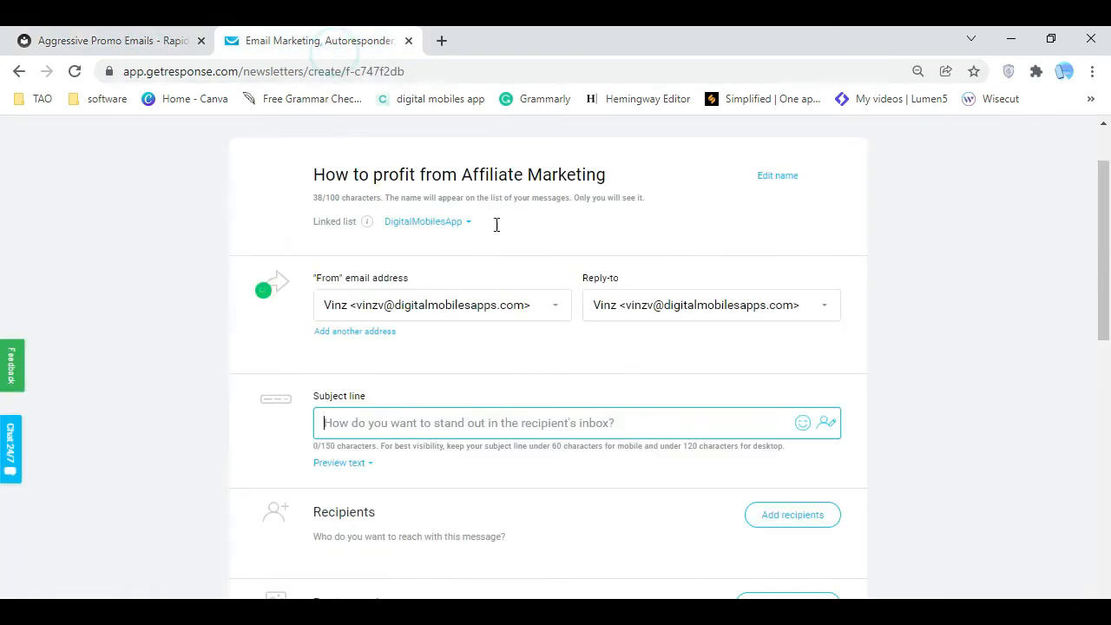
pyautogui.moveTo(606, 176); pyautogui.dragTo(298, 182)
pyautogui.rightClick(350, 176)
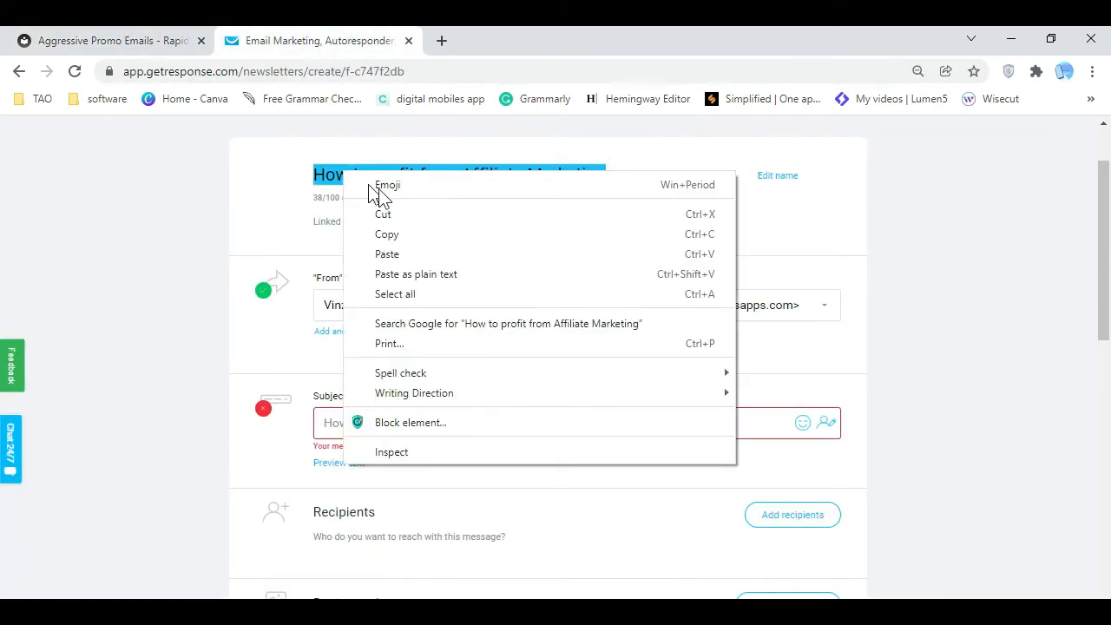
pyautogui.click(418, 229)
pyautogui.rightClick(357, 423)
pyautogui.click(431, 261)
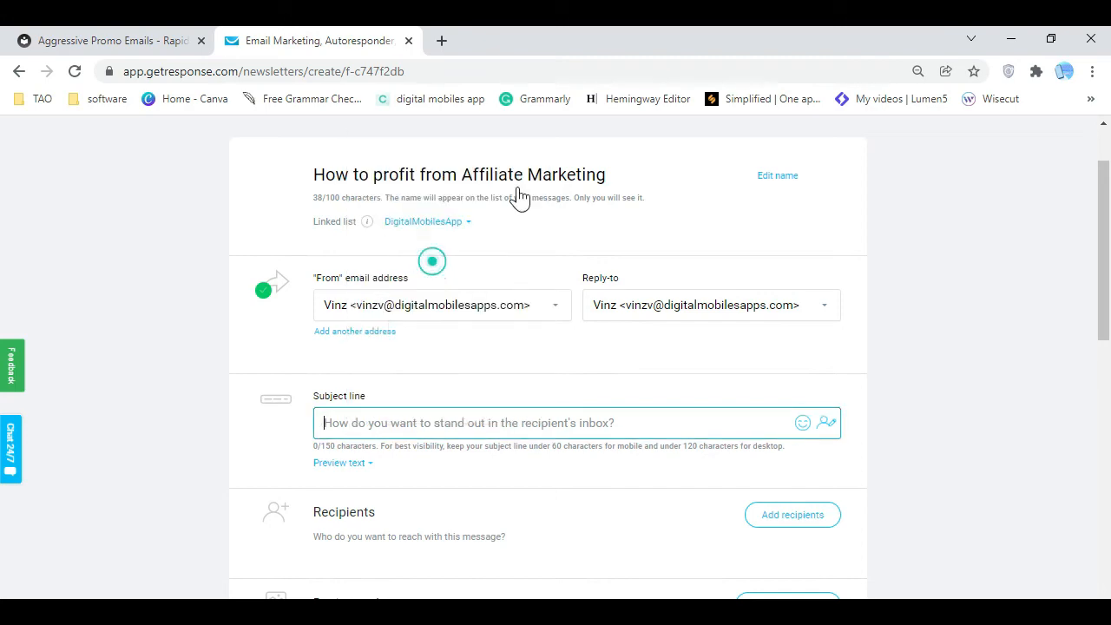
# Clear the message name and copy the heading "Promo Email 3" from the Aggressive Promo Emails page
pyautogui.moveTo(613, 170); pyautogui.dragTo(318, 177)
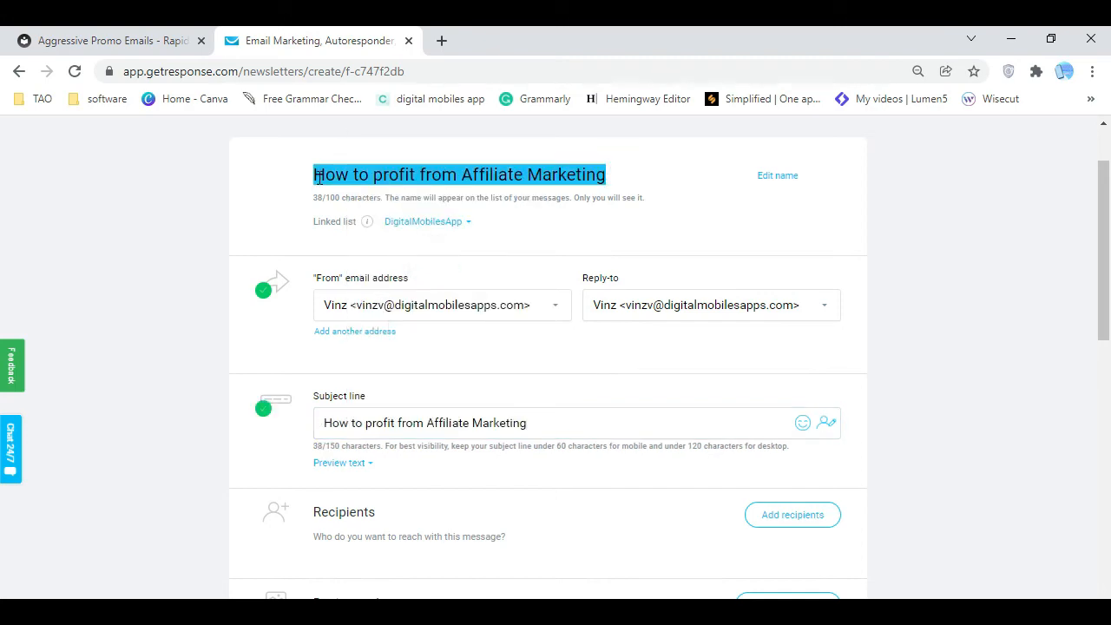
pyautogui.hotkey('ctrl', 'x')
pyautogui.click(97, 41)
pyautogui.moveTo(391, 252); pyautogui.dragTo(248, 260)
pyautogui.rightClick(292, 255)
pyautogui.click(306, 264)
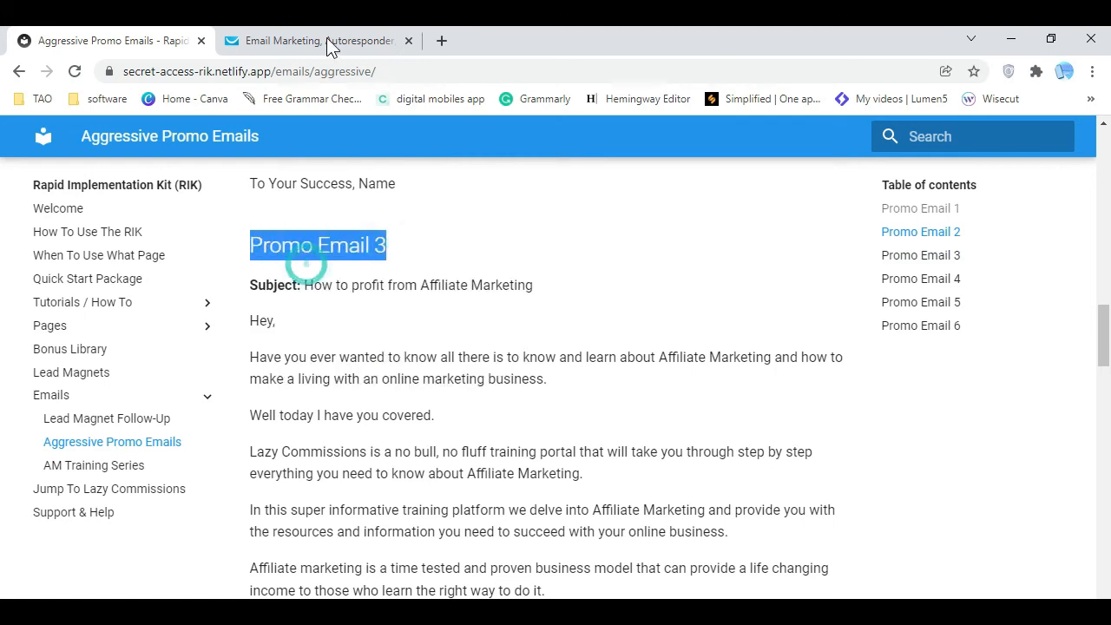
# Set the GetResponse message name to the copied "Promo Email 3"
pyautogui.click(328, 44)
pyautogui.moveTo(454, 174); pyautogui.dragTo(313, 180)
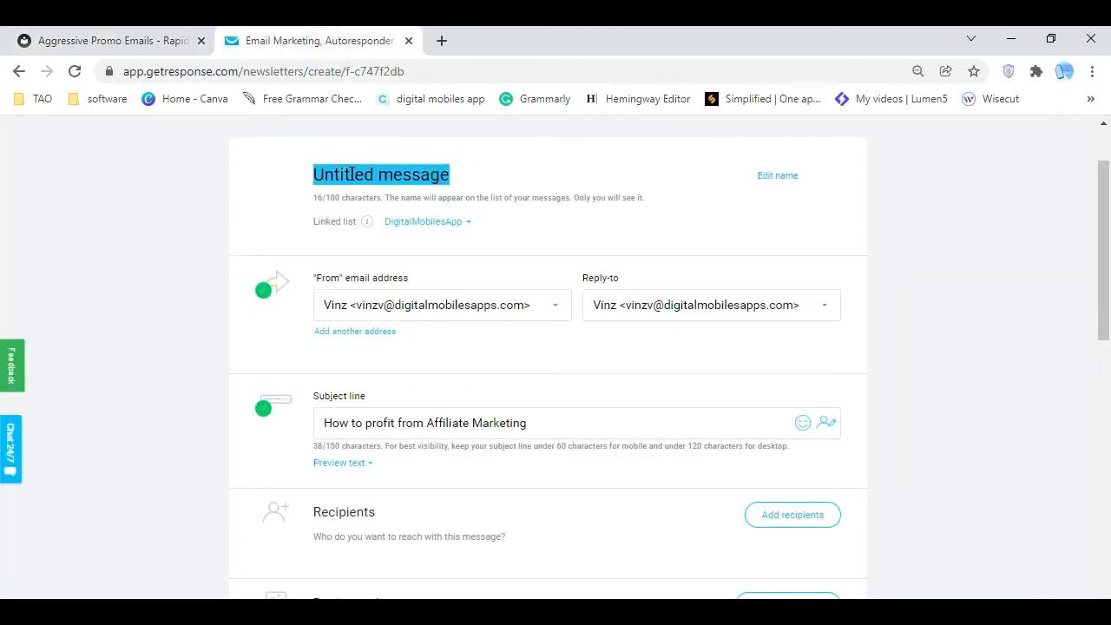
pyautogui.click(368, 178)
pyautogui.rightClick(367, 176)
pyautogui.click(440, 300)
pyautogui.click(905, 264)
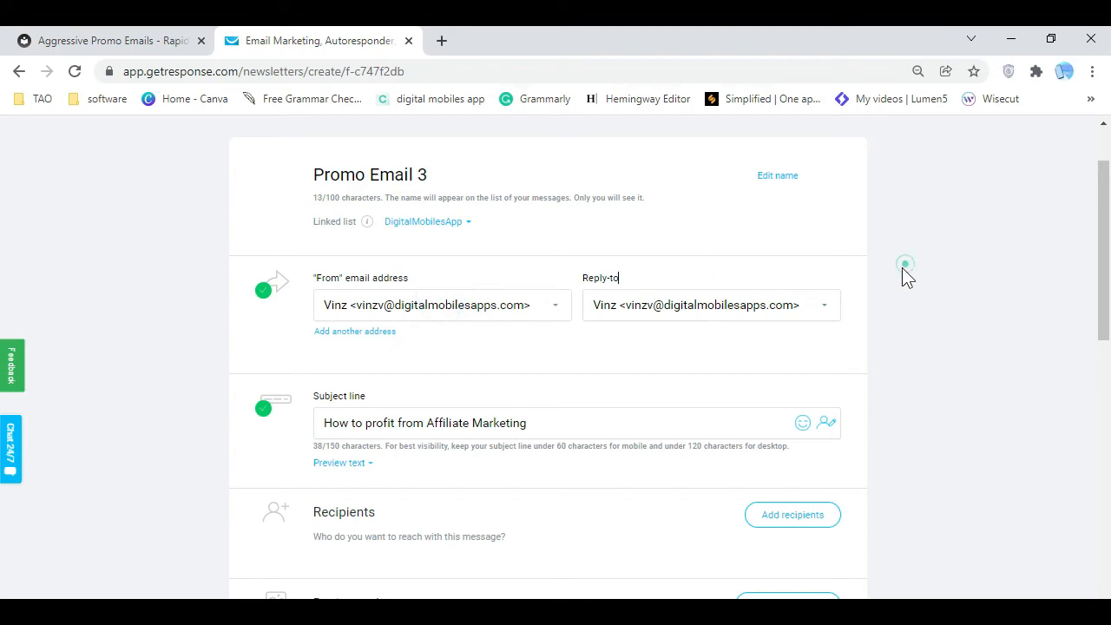
# Open the newsletter's design options, and copy the Promo Email 3 body from "Hey," through "To Your Success, Name" on the Aggressive Promo Emails page
pyautogui.scroll(-3, 461, 452)
pyautogui.click(789, 343)
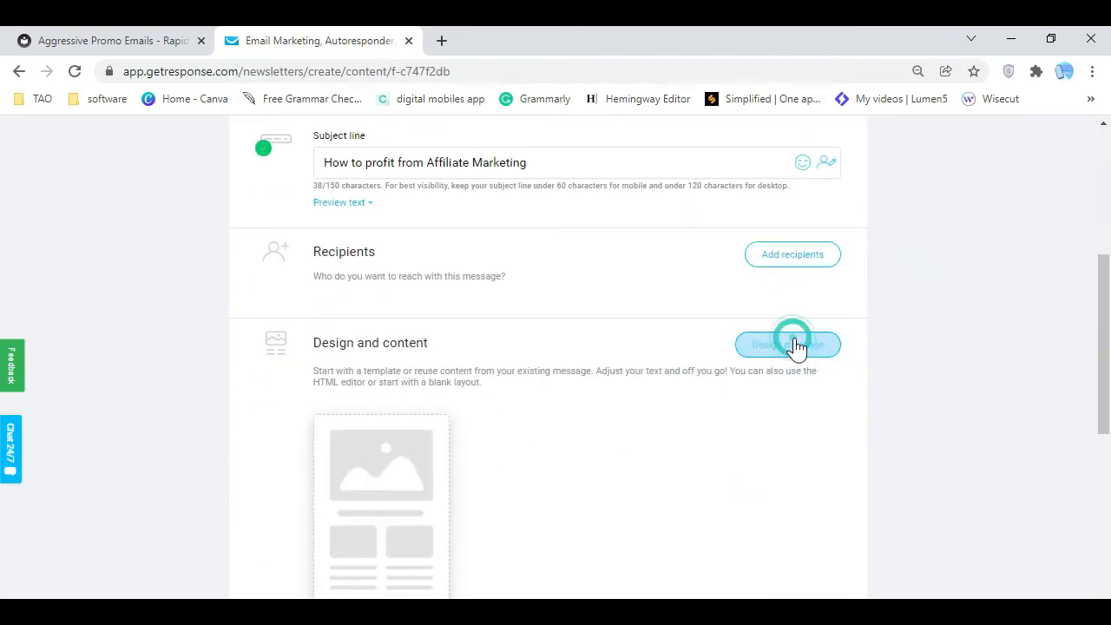
pyautogui.click(157, 39)
pyautogui.click(363, 291)
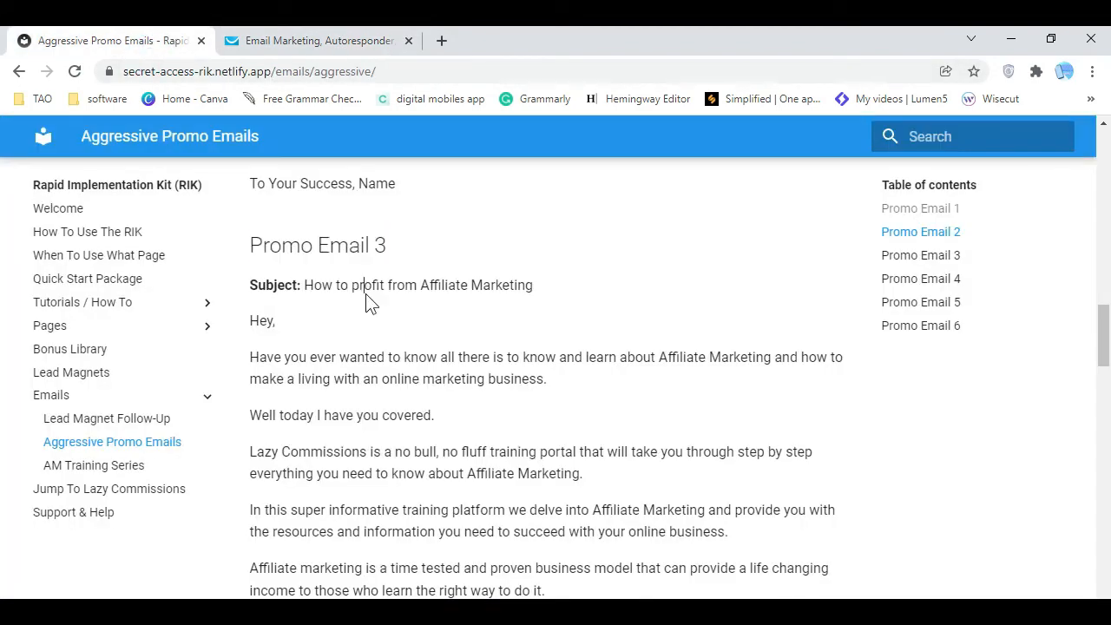
pyautogui.moveTo(251, 321); pyautogui.dragTo(528, 511)
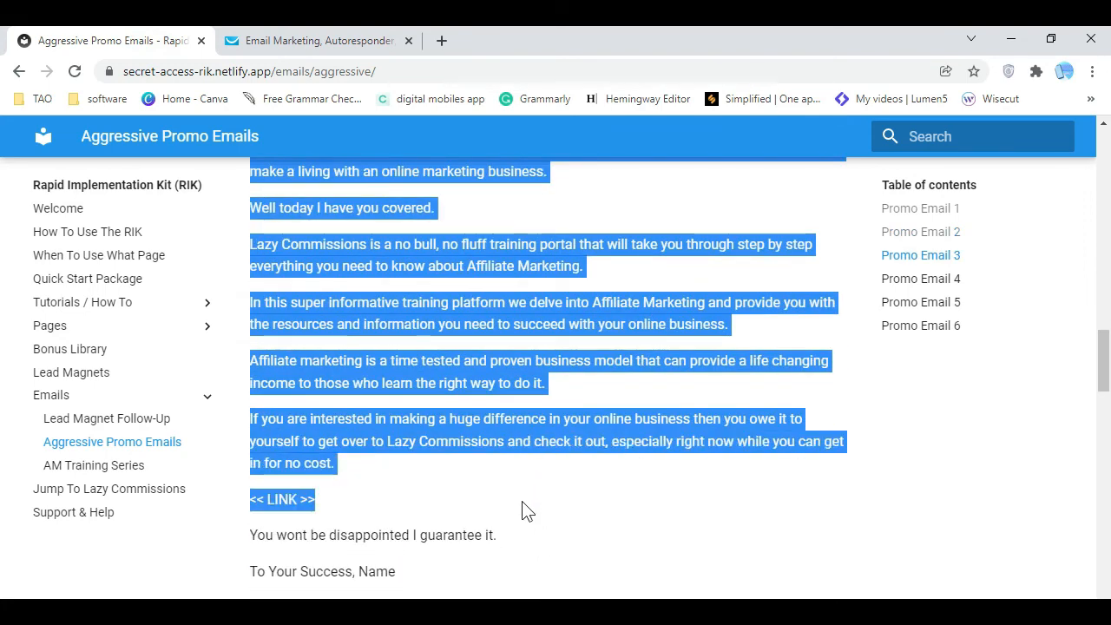
pyautogui.click(455, 482)
pyautogui.scroll(-1, 508, 556)
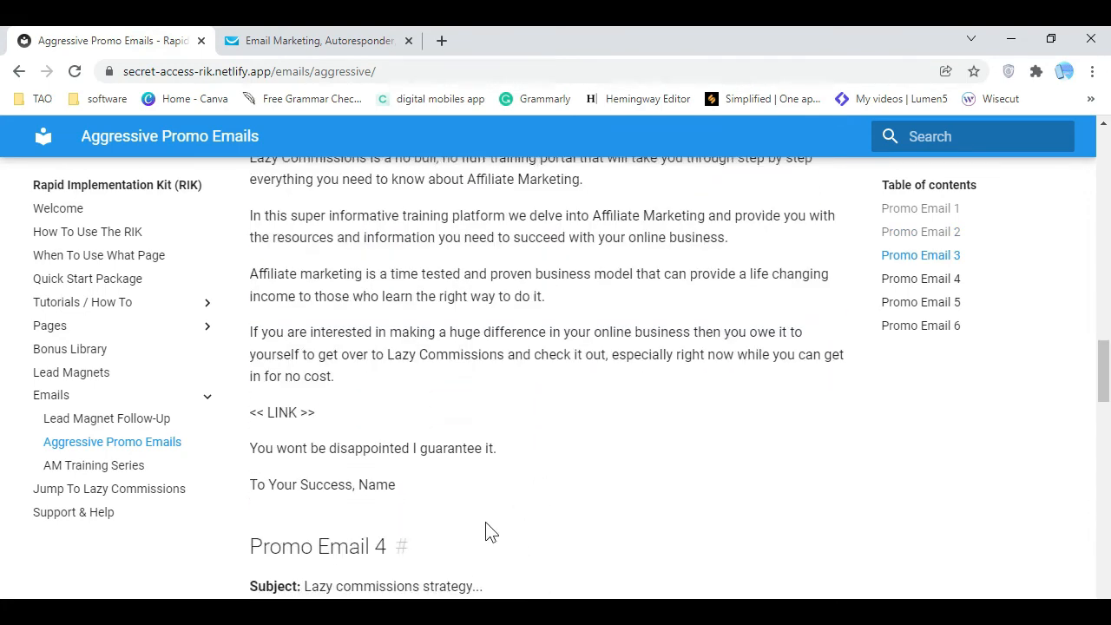
pyautogui.moveTo(436, 499); pyautogui.dragTo(290, 237)
pyautogui.click(397, 474)
pyautogui.moveTo(411, 491); pyautogui.dragTo(261, 199)
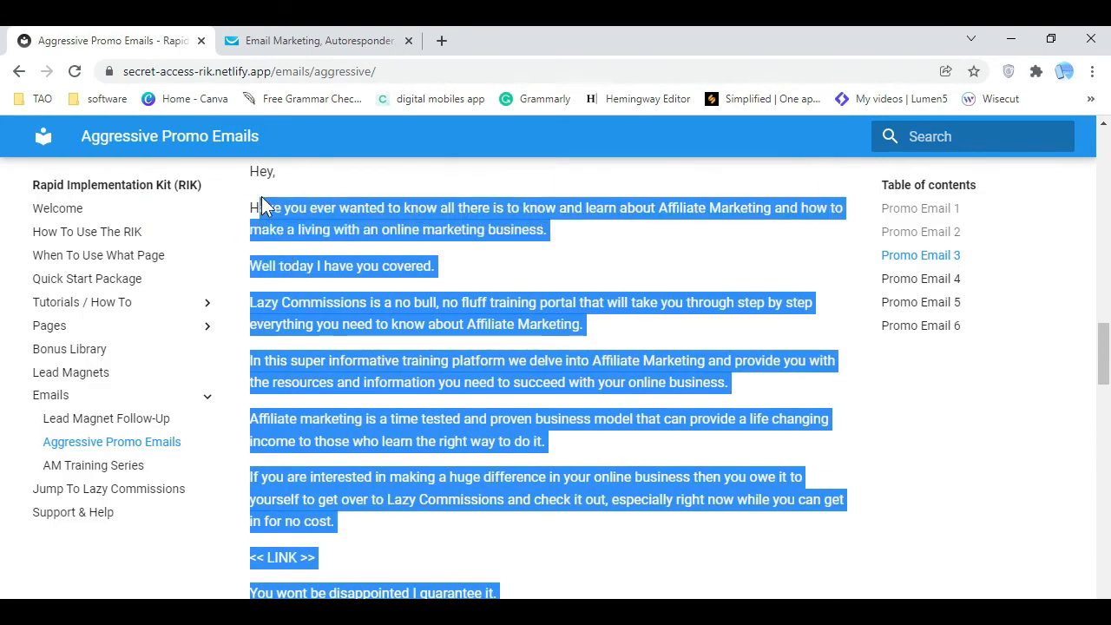
pyautogui.rightClick(277, 172)
pyautogui.click(318, 187)
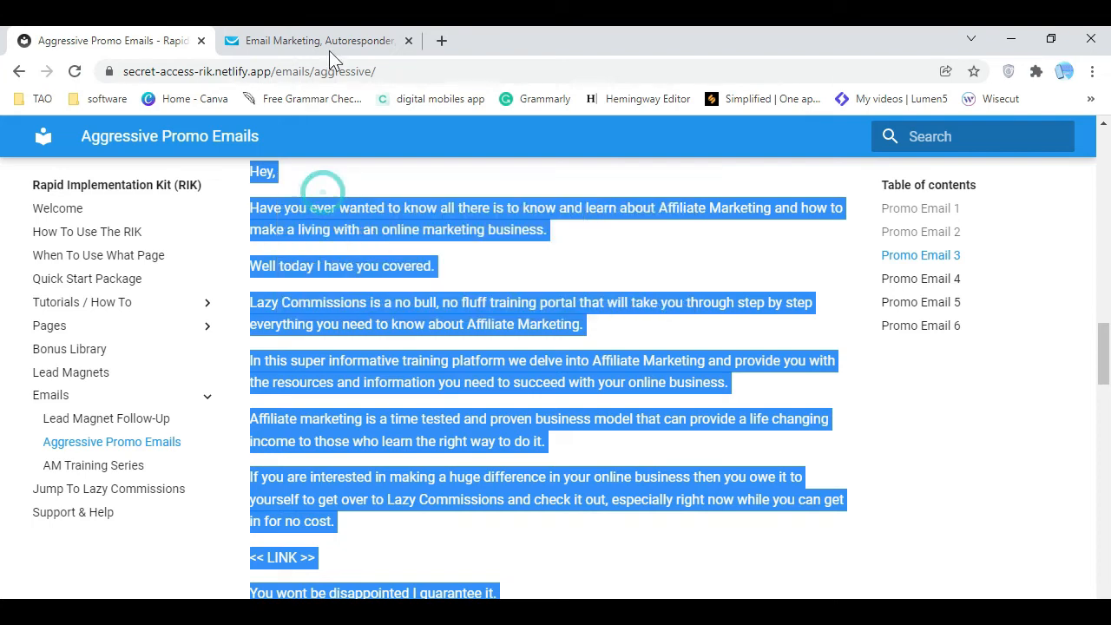
# Start the GetResponse newsletter from a blank template with an empty layout and add a text block below the logo
pyautogui.click(330, 40)
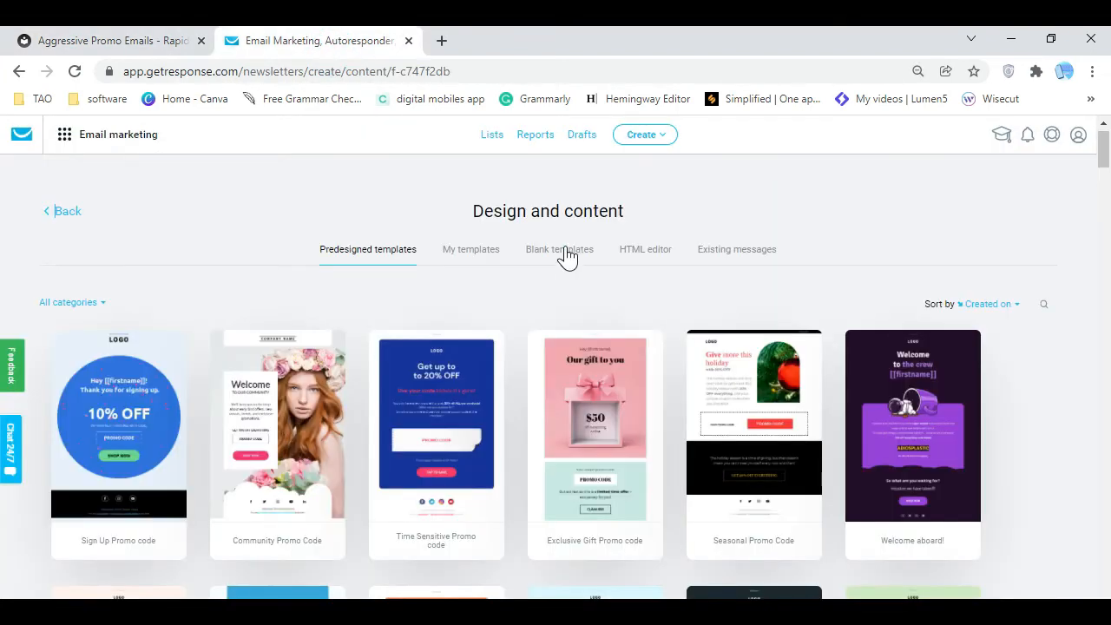
pyautogui.click(563, 252)
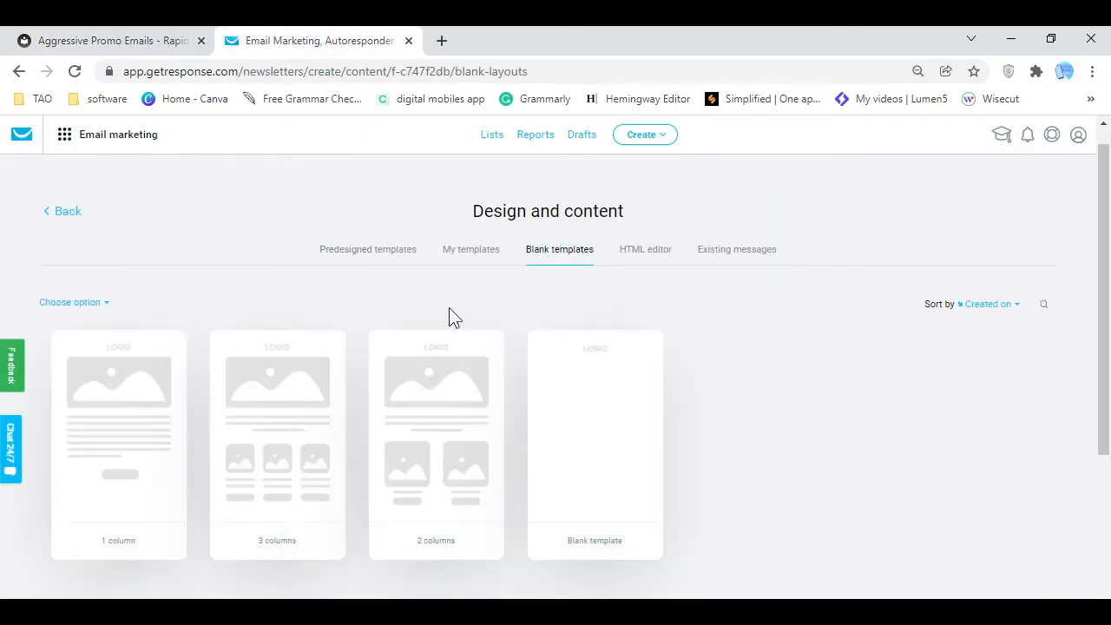
pyautogui.click(133, 441)
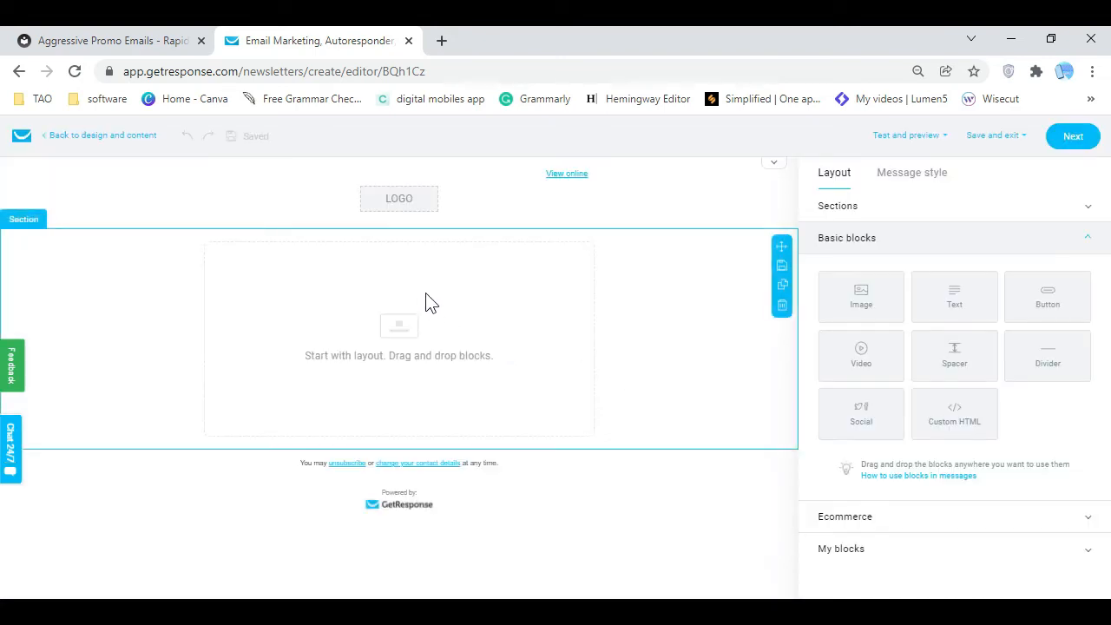
pyautogui.moveTo(956, 306); pyautogui.dragTo(435, 343)
pyautogui.click(412, 263)
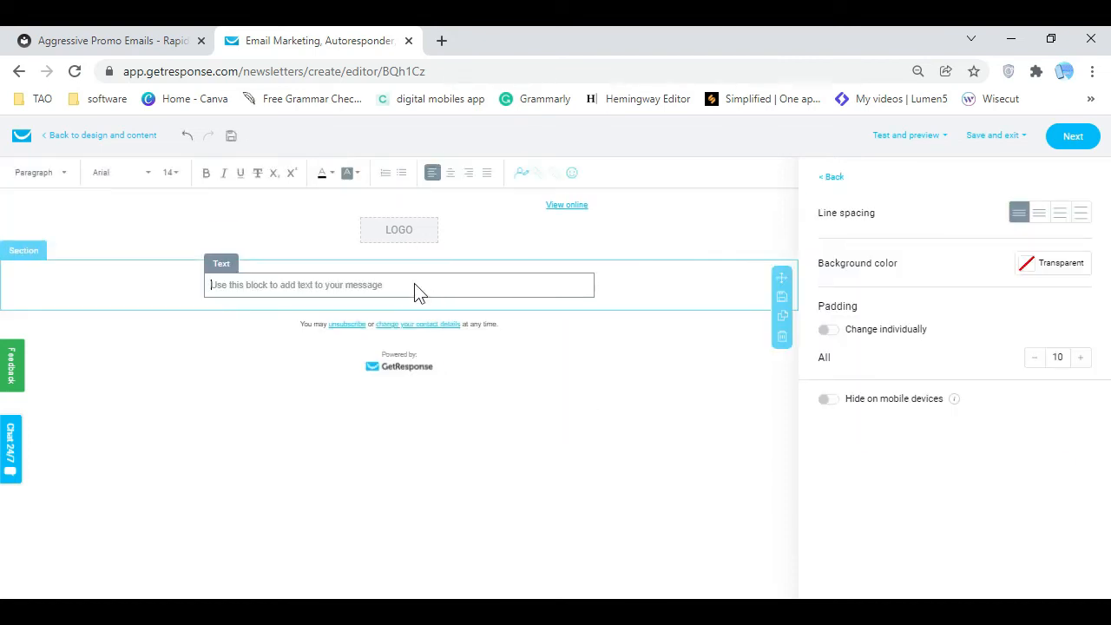
# Paste the copied Promo Email 3 body into the newsletter's text block and apply the widest line spacing
pyautogui.rightClick(415, 295)
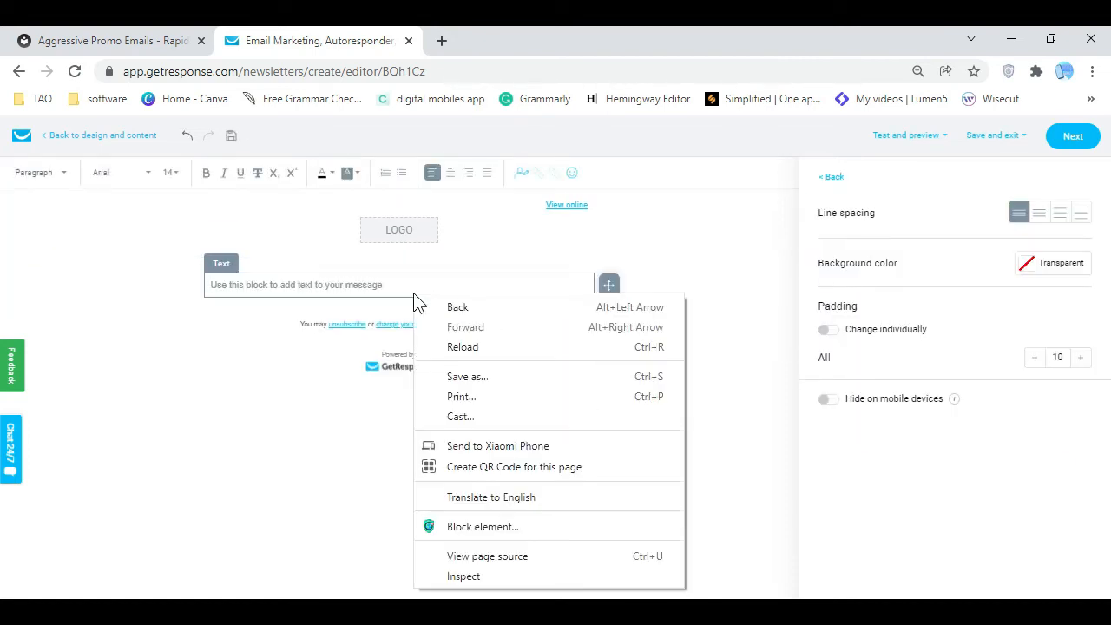
pyautogui.click(352, 288)
pyautogui.rightClick(353, 288)
pyautogui.click(435, 420)
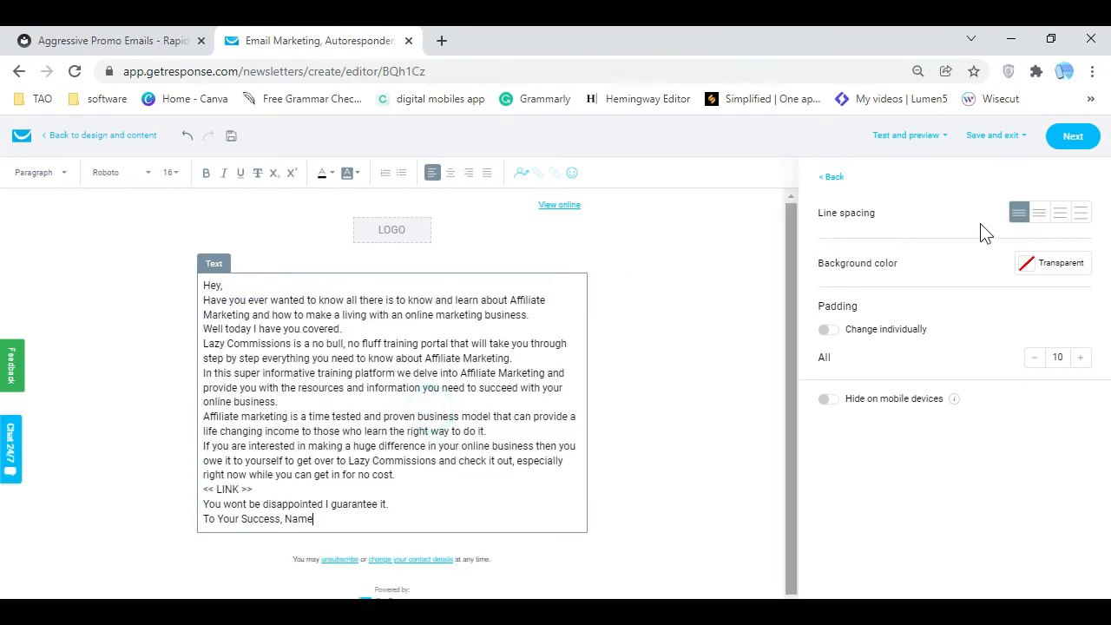
pyautogui.click(1081, 215)
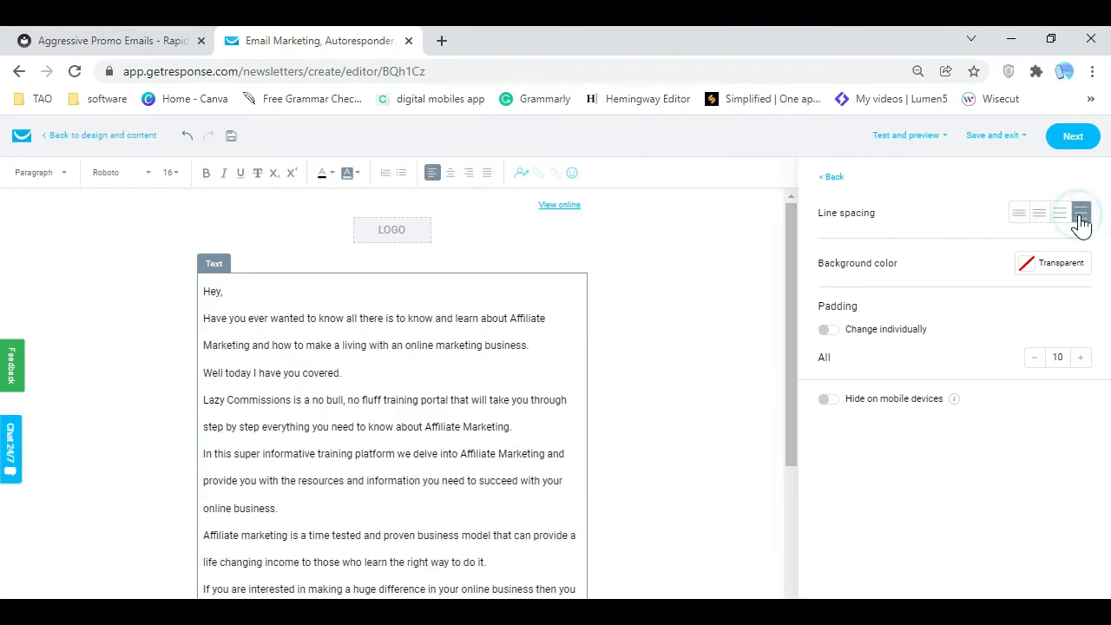
pyautogui.click(652, 355)
pyautogui.scroll(-3, 579, 385)
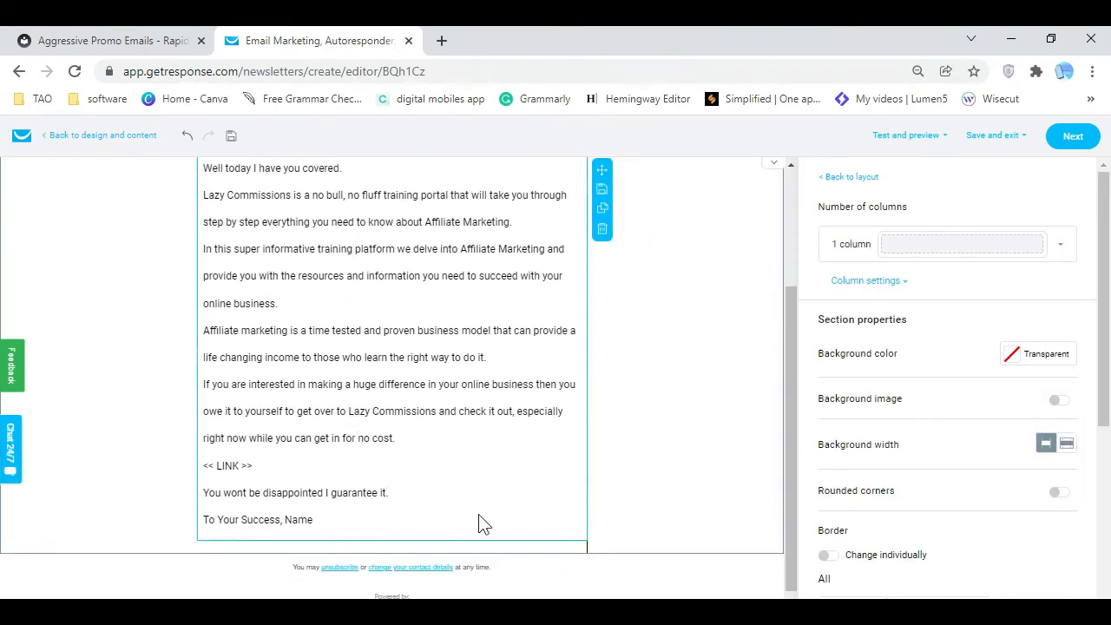
pyautogui.scroll(4, 485, 524)
# Add the stored apple-touch-icon image as the logo in the Promo Email 3 header
pyautogui.click(398, 201)
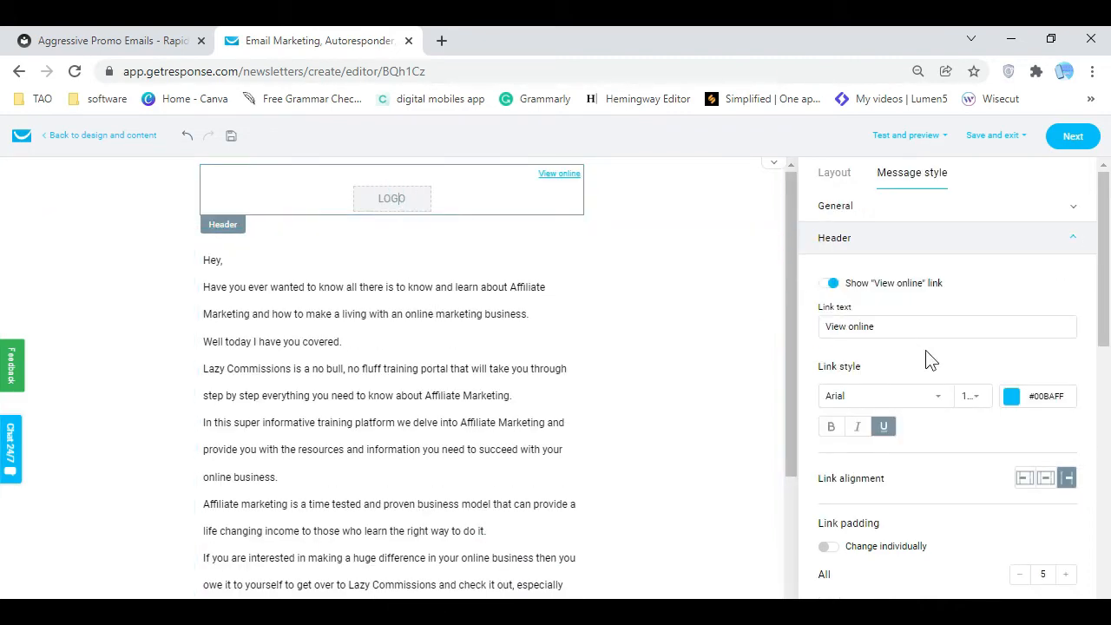
pyautogui.scroll(-2, 922, 417)
pyautogui.click(837, 529)
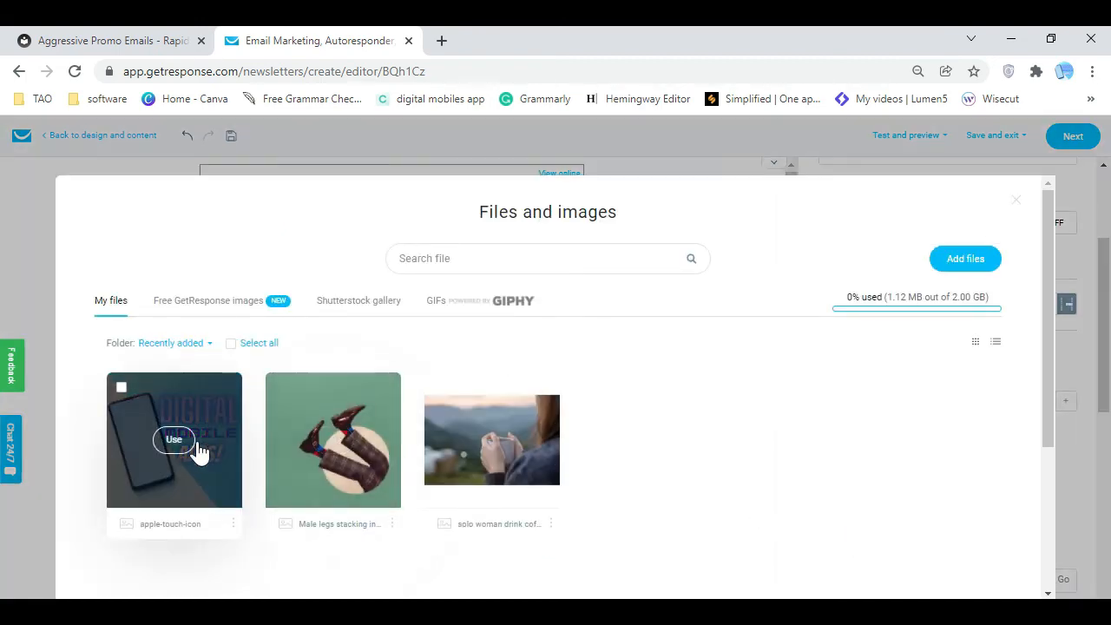
pyautogui.click(178, 438)
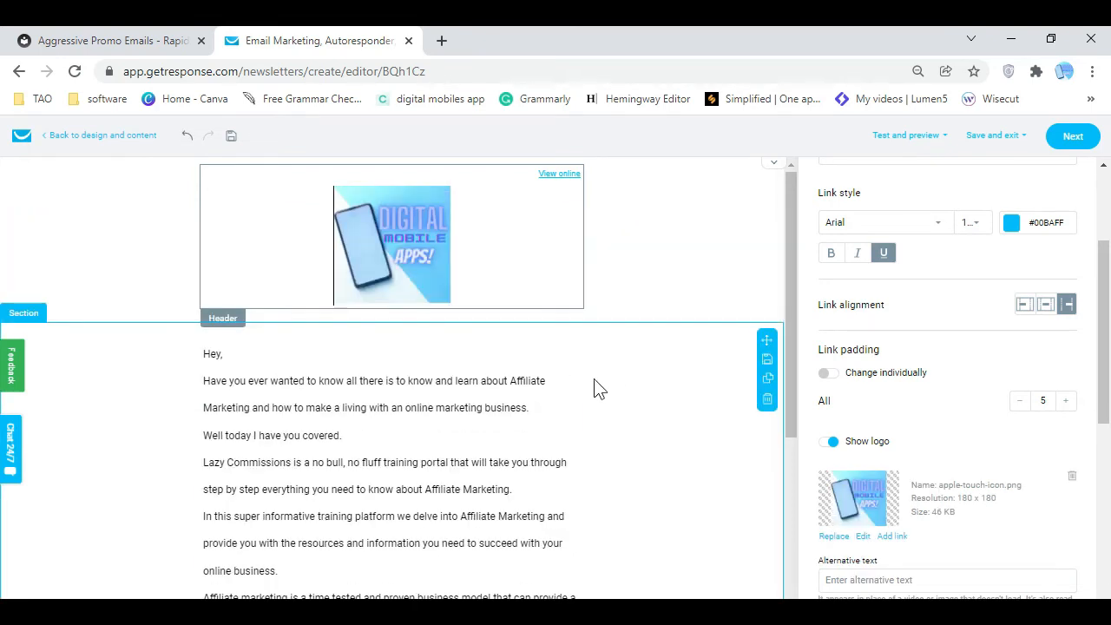
# Reduce the header logo to 110 by 110, then save the Promo Email 3 newsletter as a draft and exit the editor
pyautogui.scroll(-4, 1000, 459)
pyautogui.click(1022, 360)
pyautogui.click(1022, 359)
pyautogui.click(1022, 359)
pyautogui.click(1022, 360)
pyautogui.click(1022, 360)
pyautogui.click(1022, 360)
pyautogui.click(1022, 359)
pyautogui.click(1022, 359)
pyautogui.moveTo(1019, 150)
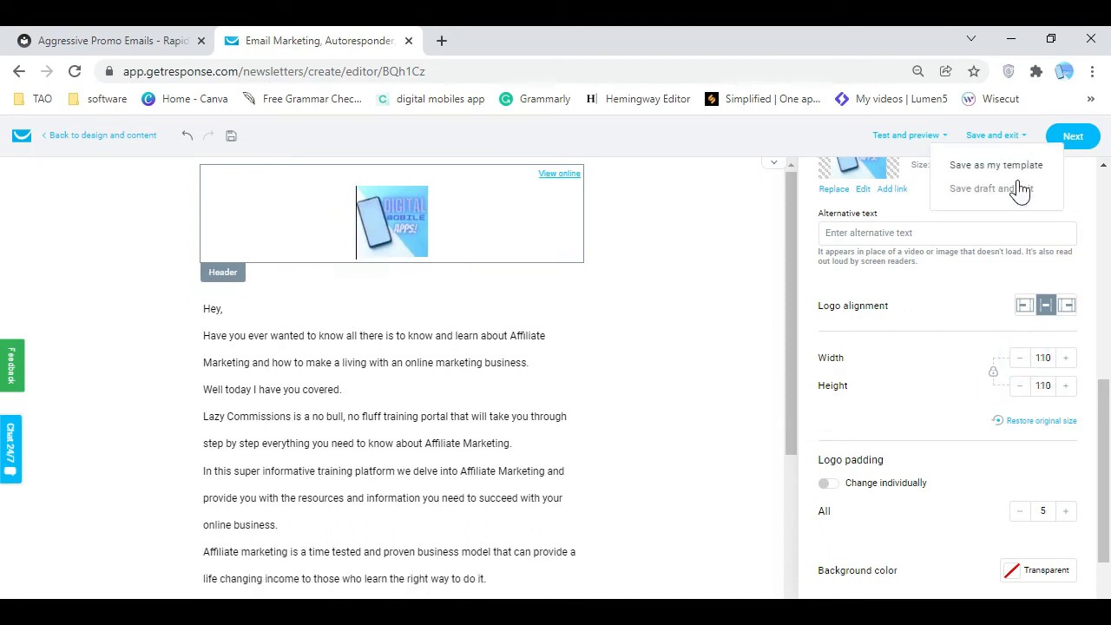
pyautogui.click(1014, 189)
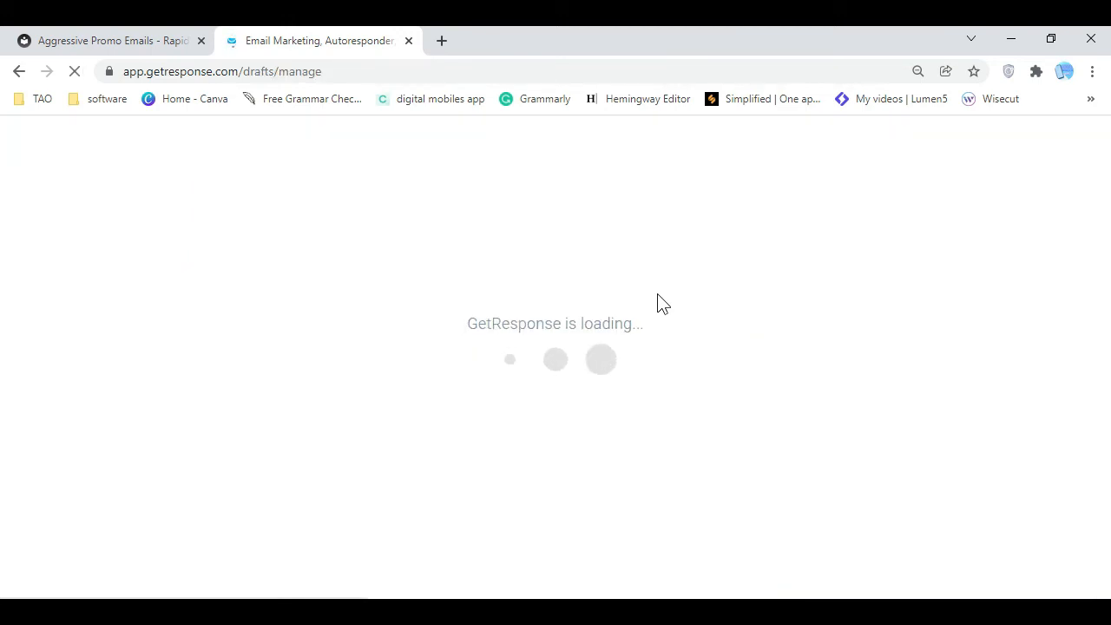
# Switch to the Aggressive Promo Emails page and copy the heading "Promo Email 4"
pyautogui.click(134, 42)
pyautogui.click(694, 271)
pyautogui.scroll(-5, 529, 397)
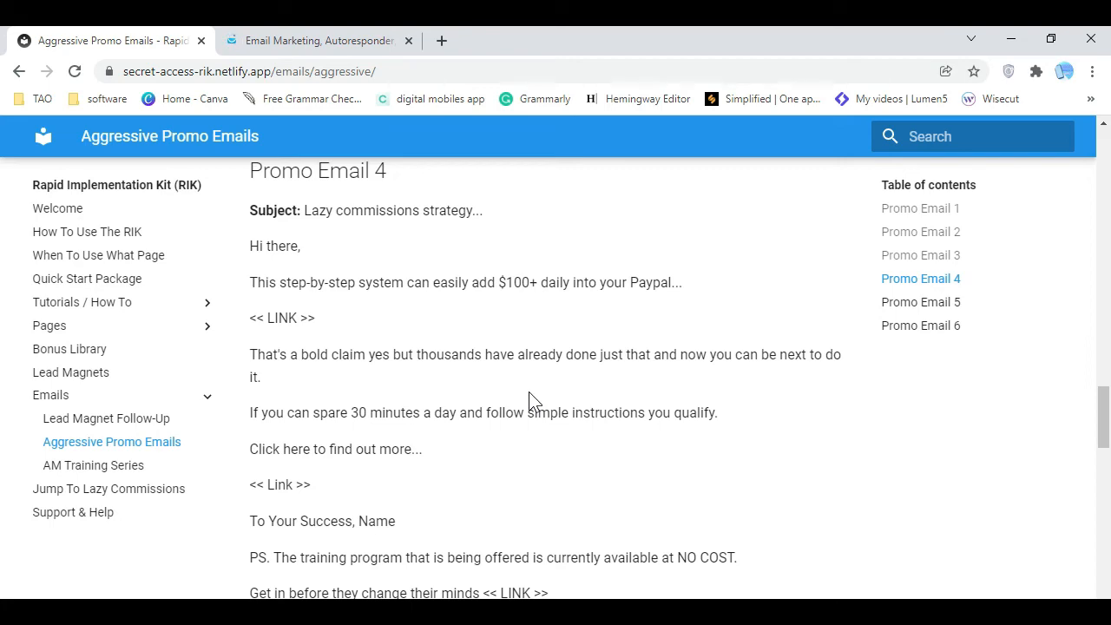
pyautogui.scroll(-4, 529, 395)
pyautogui.scroll(2, 531, 412)
pyautogui.moveTo(564, 436); pyautogui.dragTo(263, 196)
pyautogui.click(389, 224)
pyautogui.scroll(2, 395, 273)
pyautogui.click(444, 303)
pyautogui.moveTo(399, 330); pyautogui.dragTo(251, 330)
pyautogui.rightClick(274, 330)
pyautogui.click(316, 342)
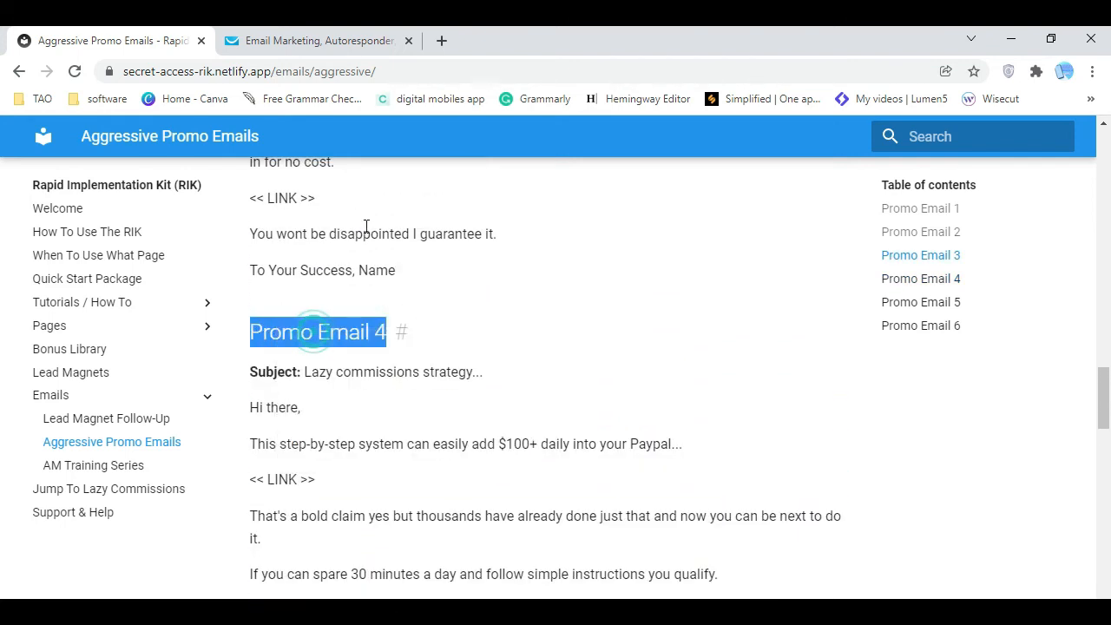
# Create a new newsletter from the GetResponse drafts and name it with the copied "Promo Email 4"
pyautogui.click(348, 40)
pyautogui.scroll(-2, 616, 304)
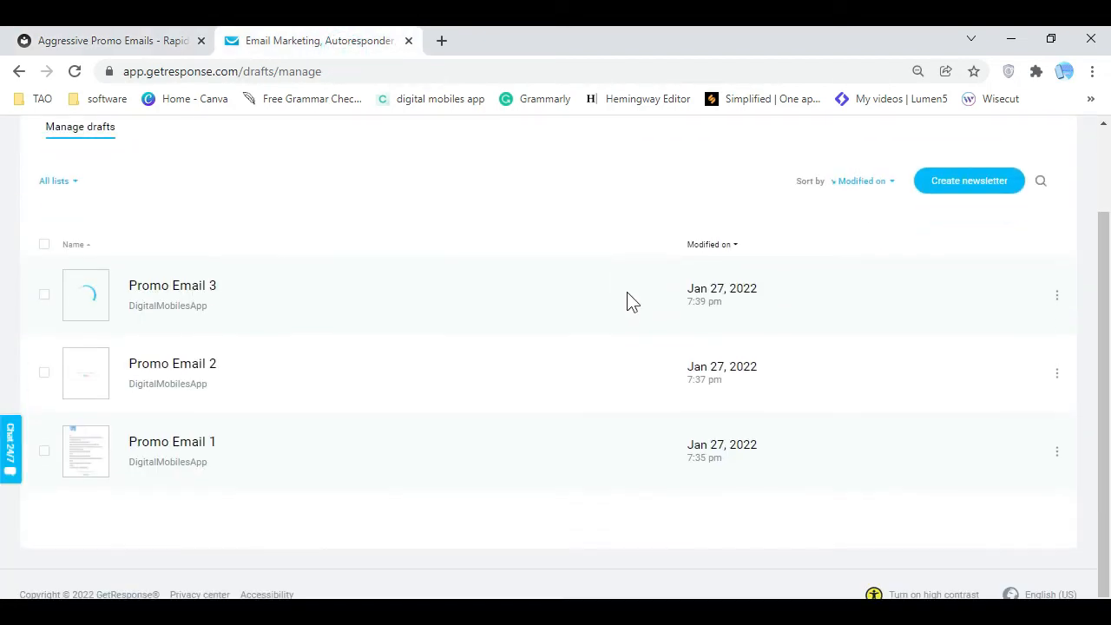
pyautogui.click(964, 181)
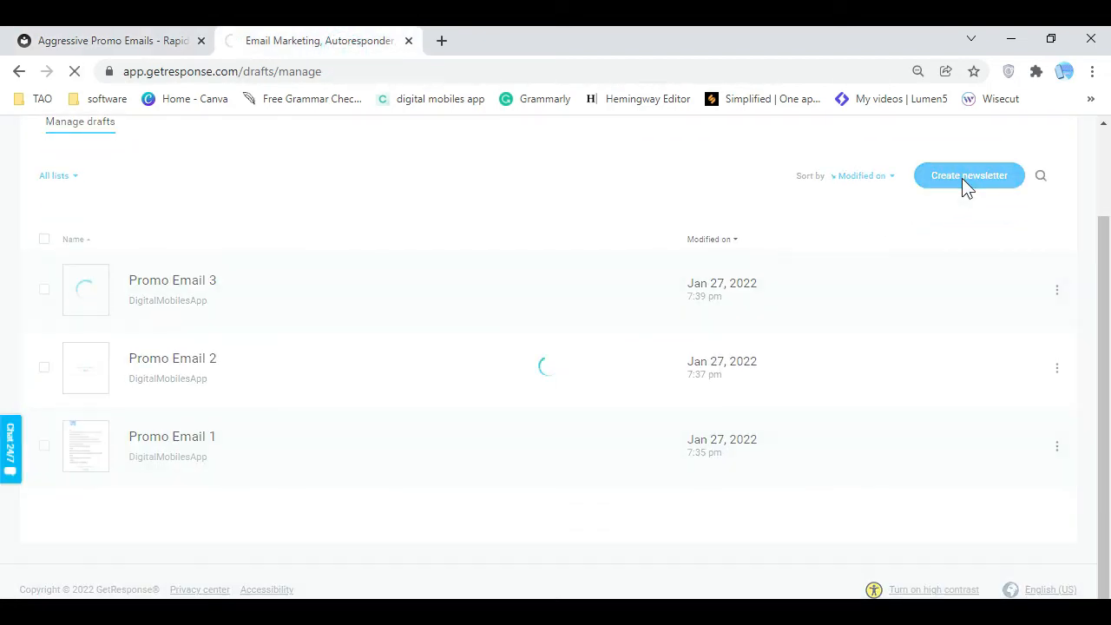
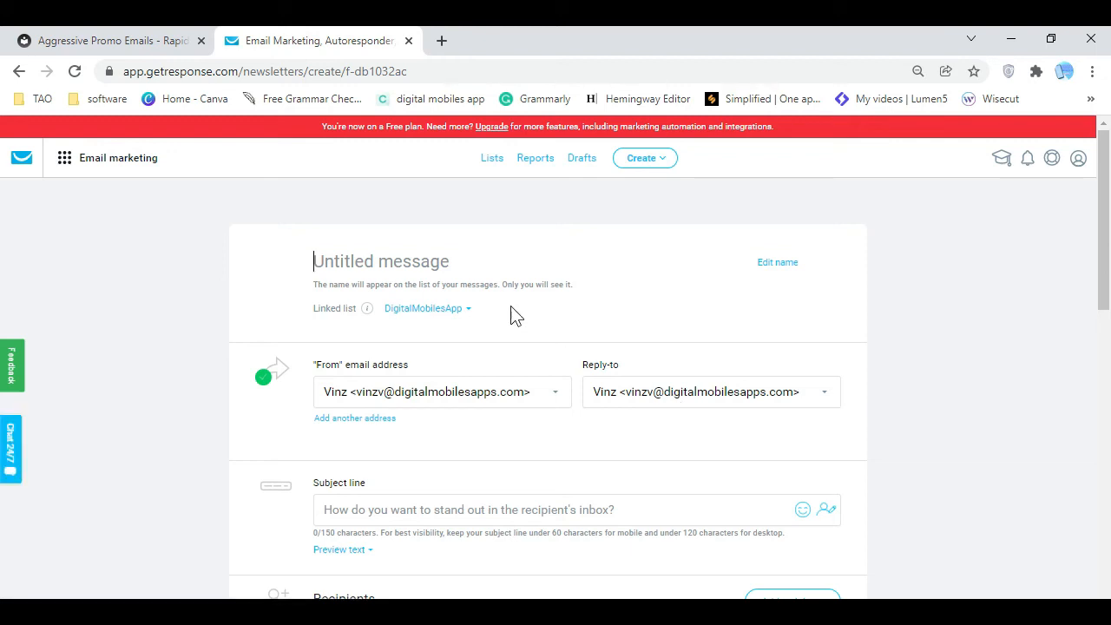
pyautogui.rightClick(471, 257)
pyautogui.click(558, 391)
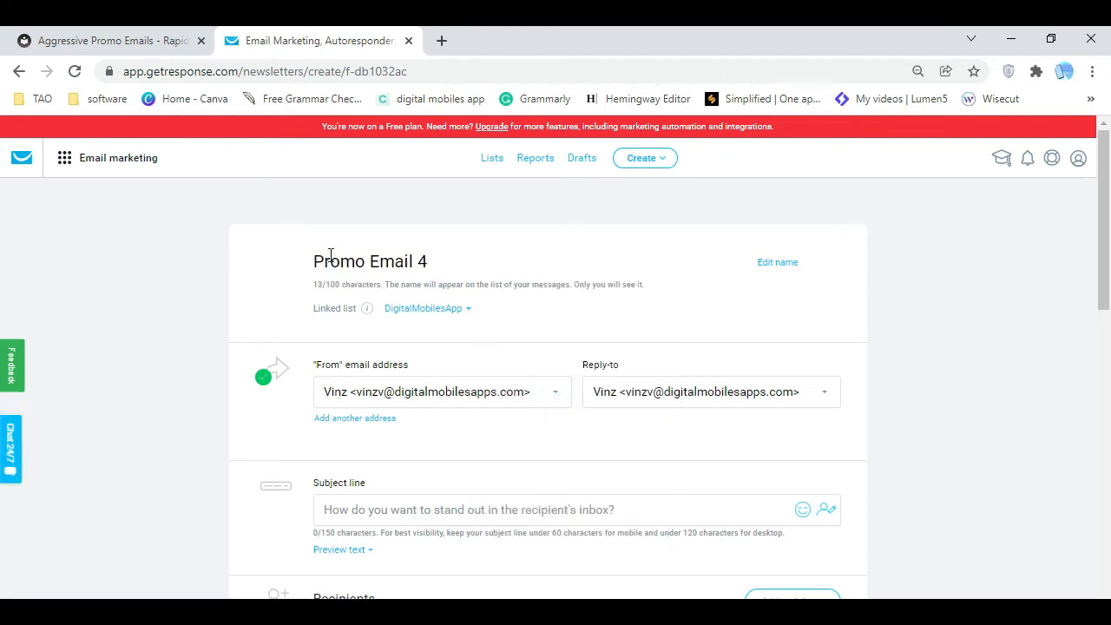
# Copy the subject "Lazy commissions strategy..." from the Aggressive Promo Emails page and paste it as the GetResponse newsletter's subject line
pyautogui.click(553, 350)
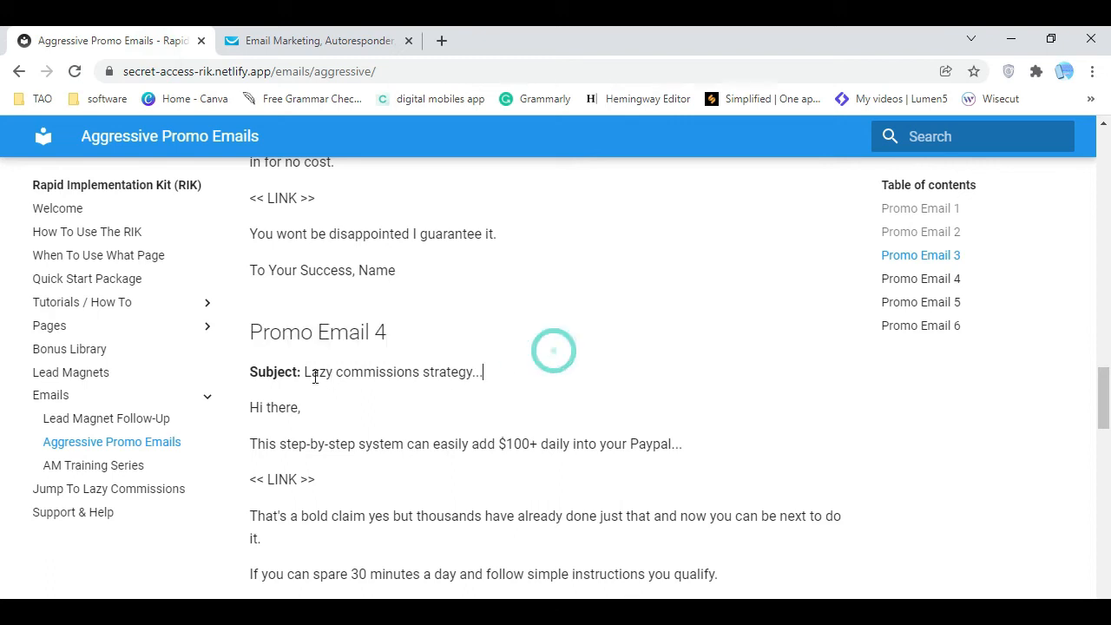
pyautogui.moveTo(304, 372); pyautogui.dragTo(483, 370)
pyautogui.rightClick(487, 376)
pyautogui.click(505, 385)
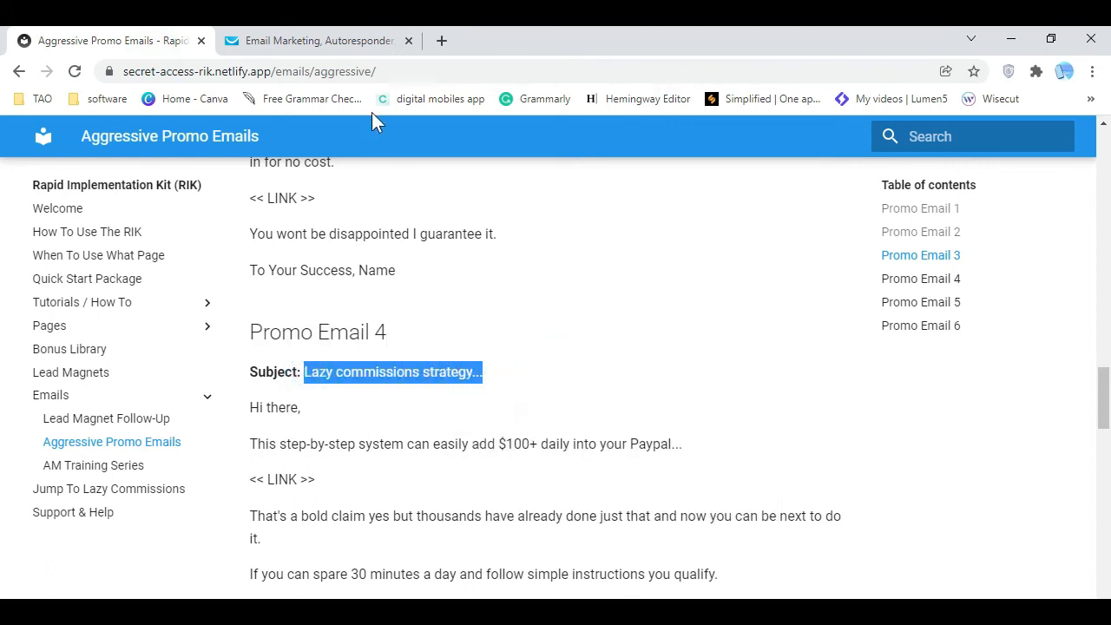
pyautogui.click(316, 43)
pyautogui.click(404, 511)
pyautogui.rightClick(405, 511)
pyautogui.click(498, 349)
pyautogui.click(944, 378)
# Open the newsletter's design options, and copy the Promo Email 4 body from "Hi there," through "Get in before they change their minds << LINK >>"
pyautogui.scroll(-5, 955, 381)
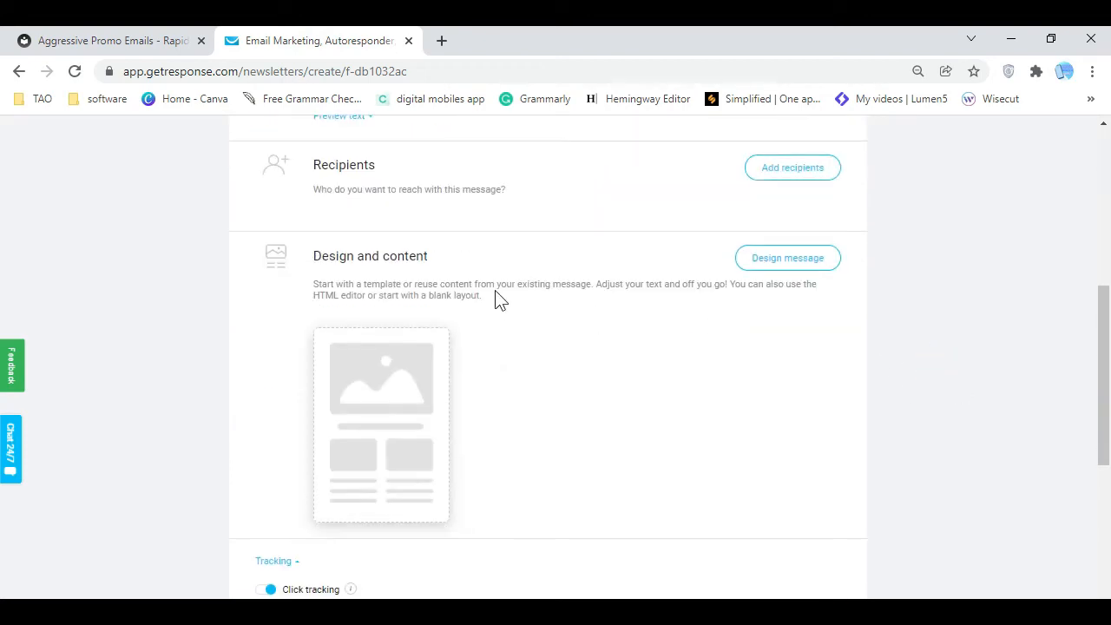
pyautogui.scroll(2, 521, 330)
pyautogui.scroll(-2, 408, 513)
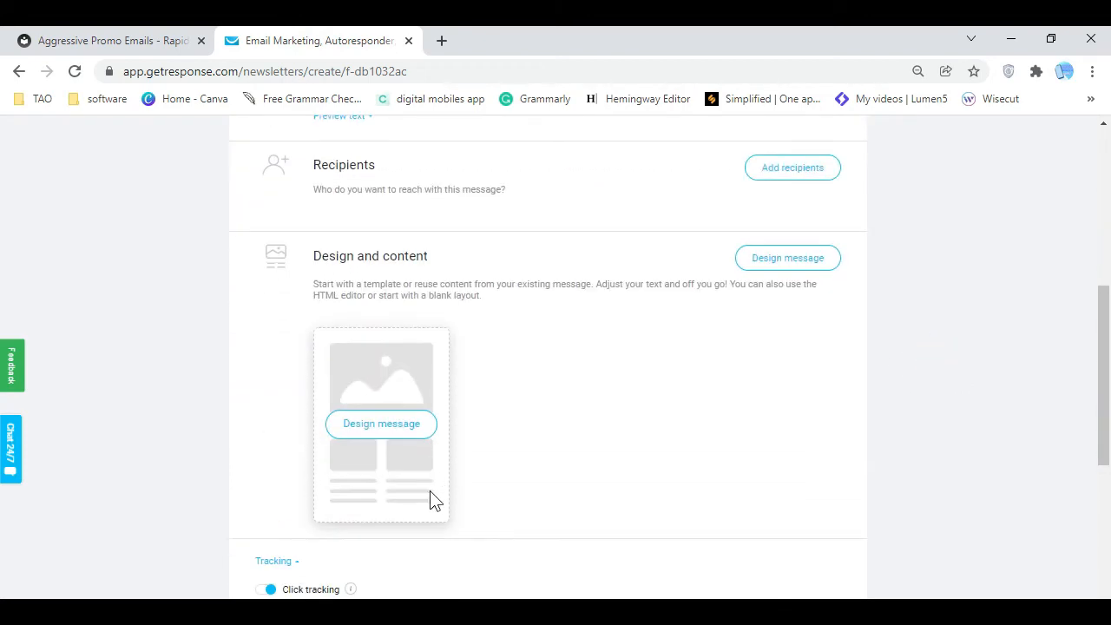
pyautogui.click(386, 427)
pyautogui.click(169, 38)
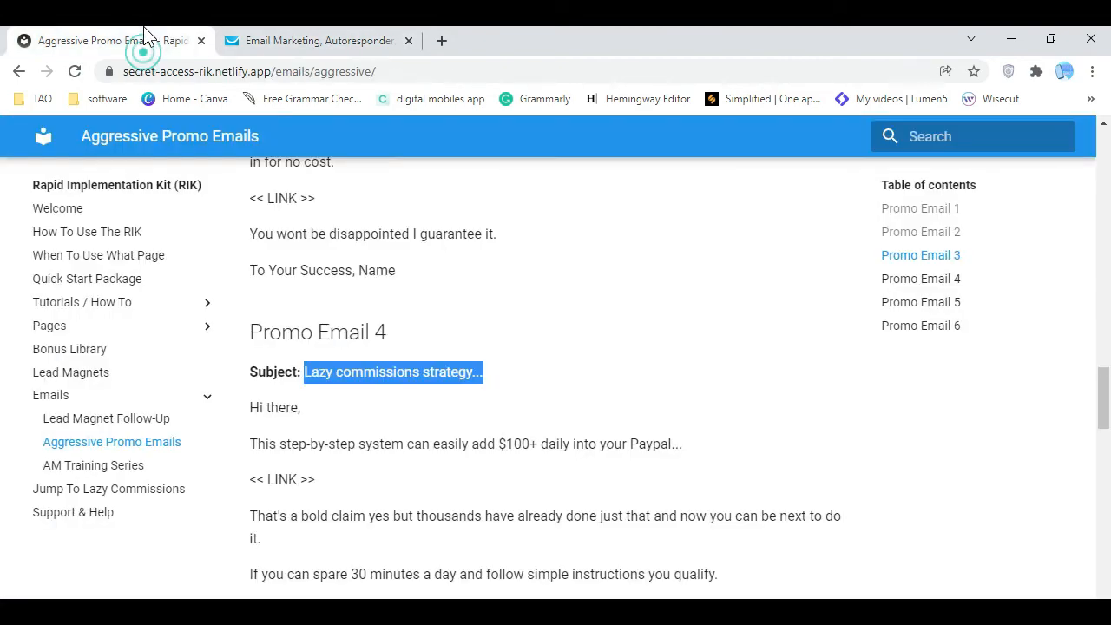
pyautogui.click(607, 395)
pyautogui.moveTo(254, 407); pyautogui.dragTo(620, 252)
pyautogui.scroll(-5, 665, 462)
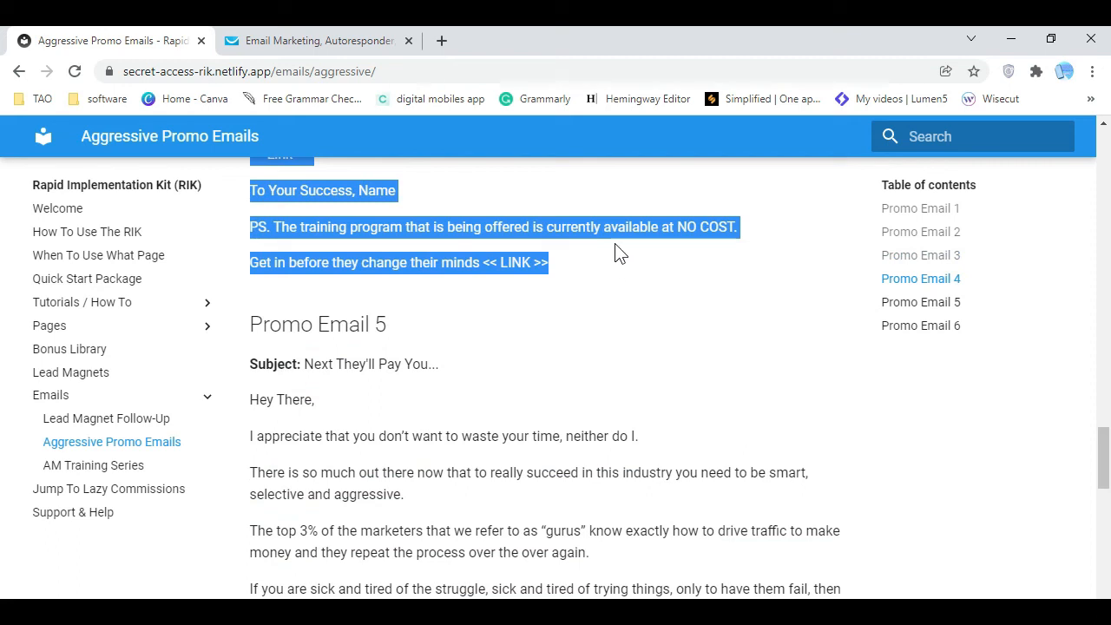
pyautogui.rightClick(519, 254)
pyautogui.click(569, 268)
# Start the GetResponse newsletter design from the blank templates with an empty layout and add a text block to it
pyautogui.click(334, 40)
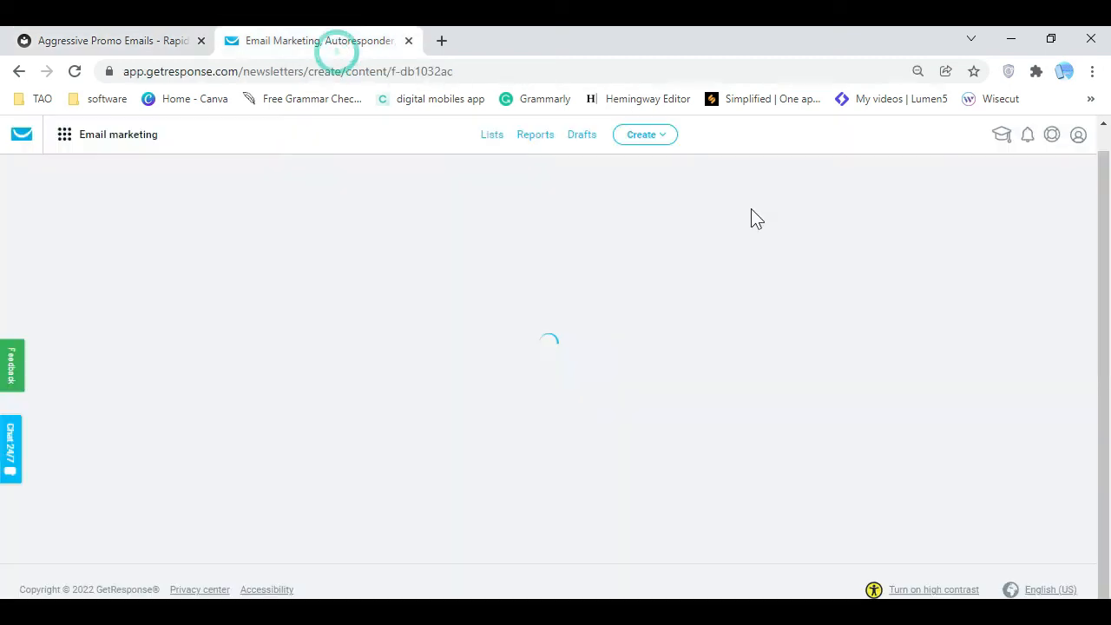
pyautogui.click(552, 277)
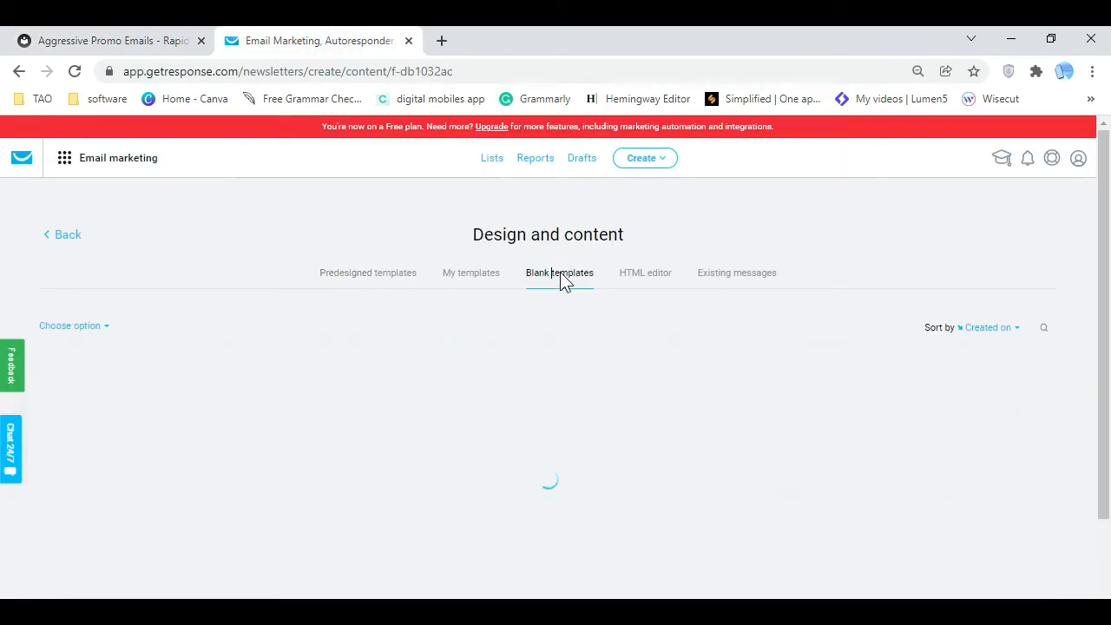
pyautogui.click(572, 279)
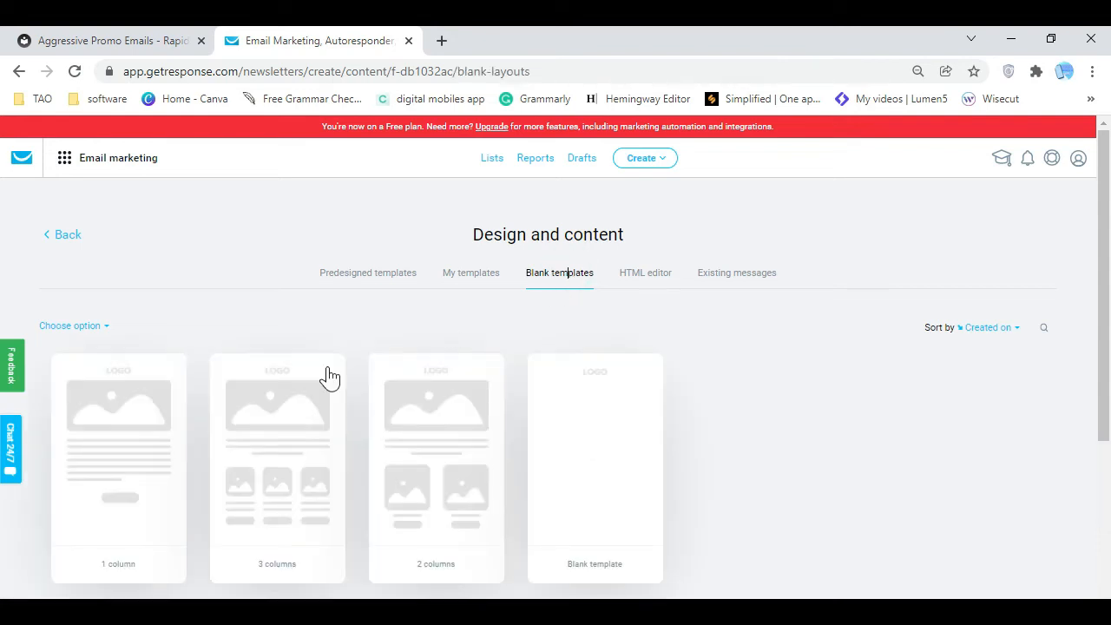
pyautogui.moveTo(131, 440)
pyautogui.click(124, 460)
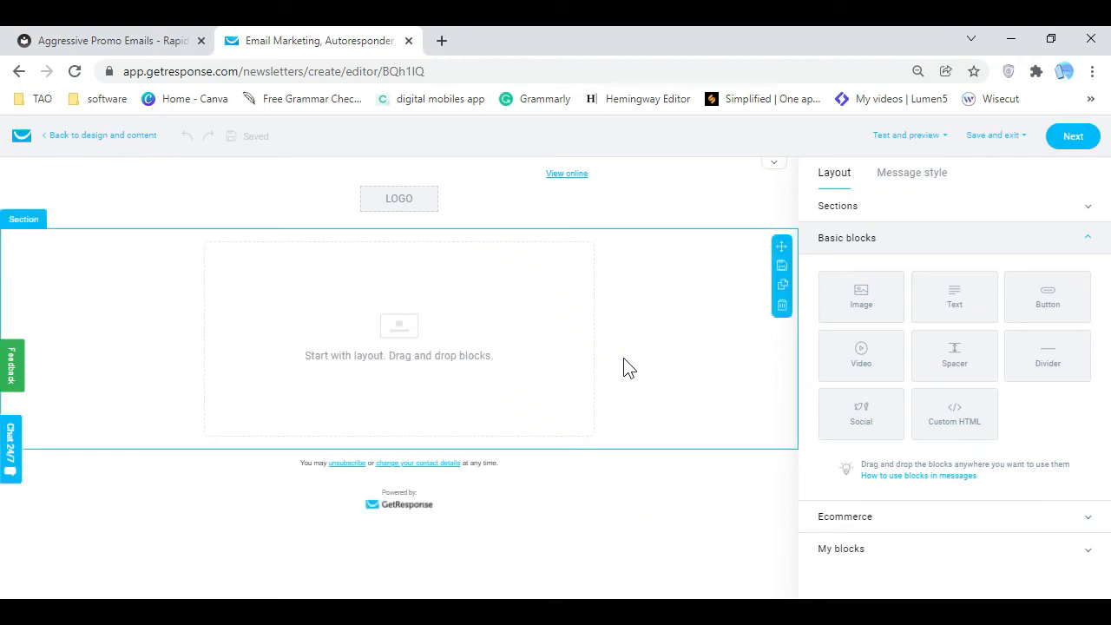
pyautogui.moveTo(950, 302); pyautogui.dragTo(498, 367)
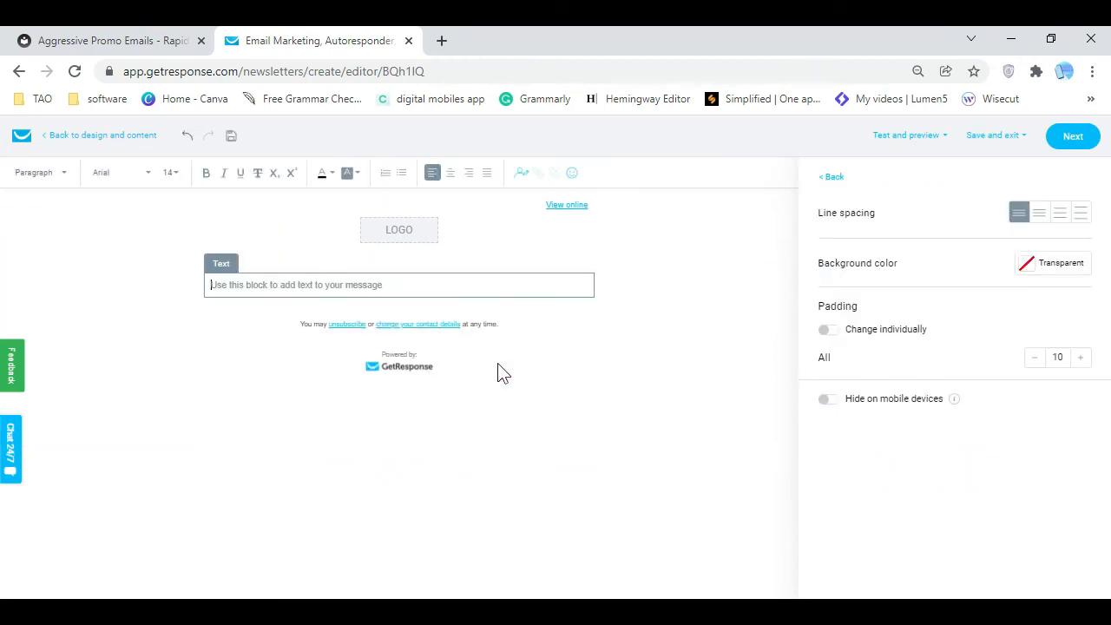
# Paste the copied Promo Email 4 body into the text block and apply the widest line spacing
pyautogui.rightClick(470, 280)
pyautogui.click(533, 413)
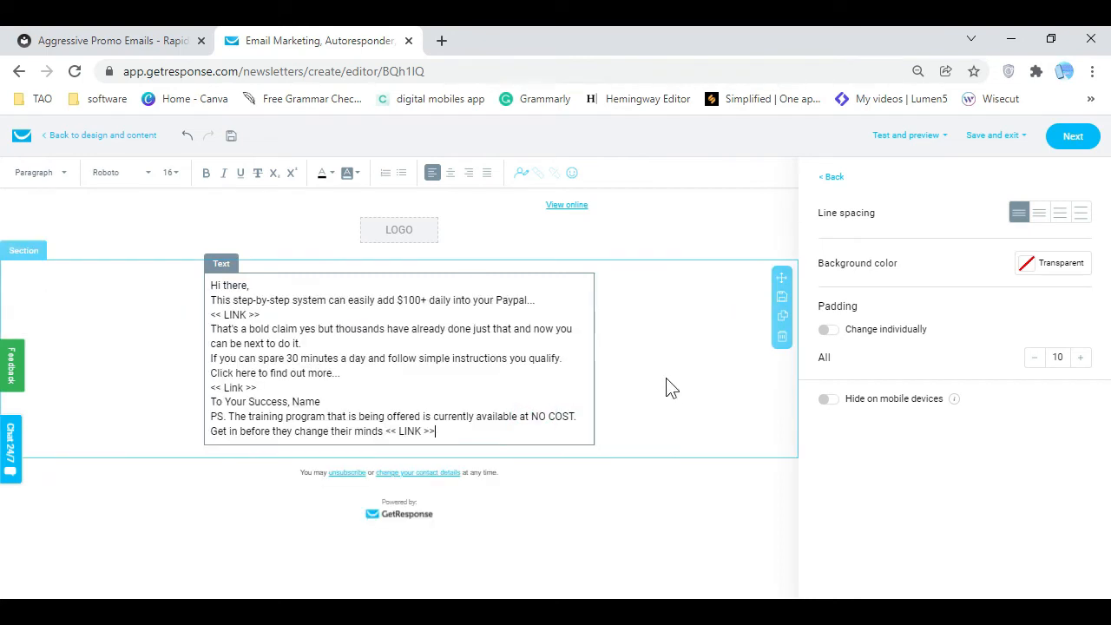
pyautogui.click(1090, 217)
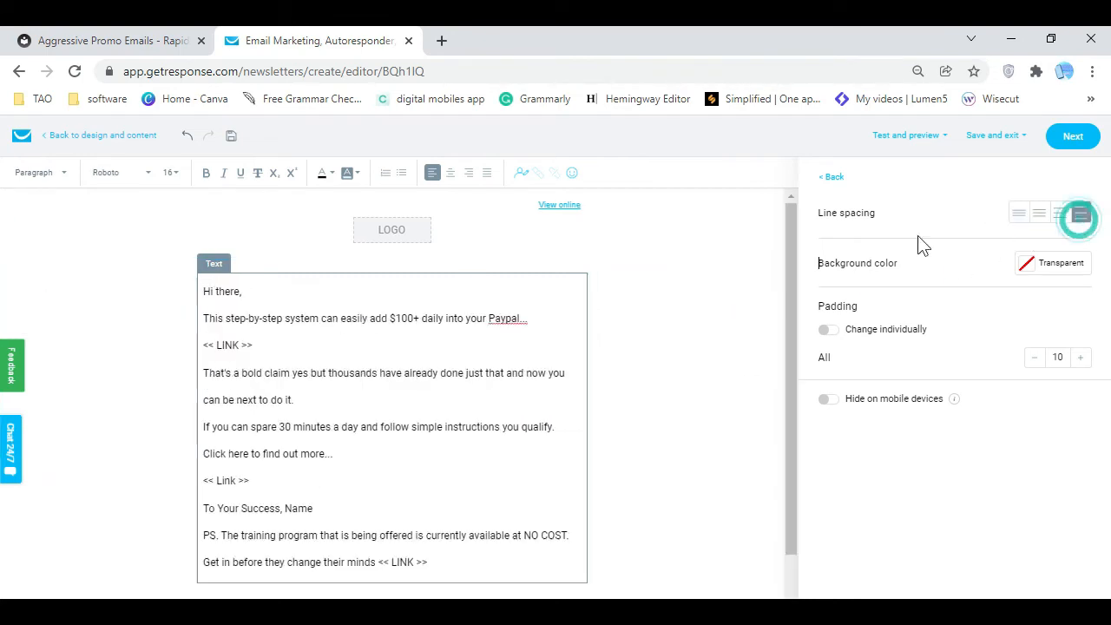
pyautogui.click(689, 376)
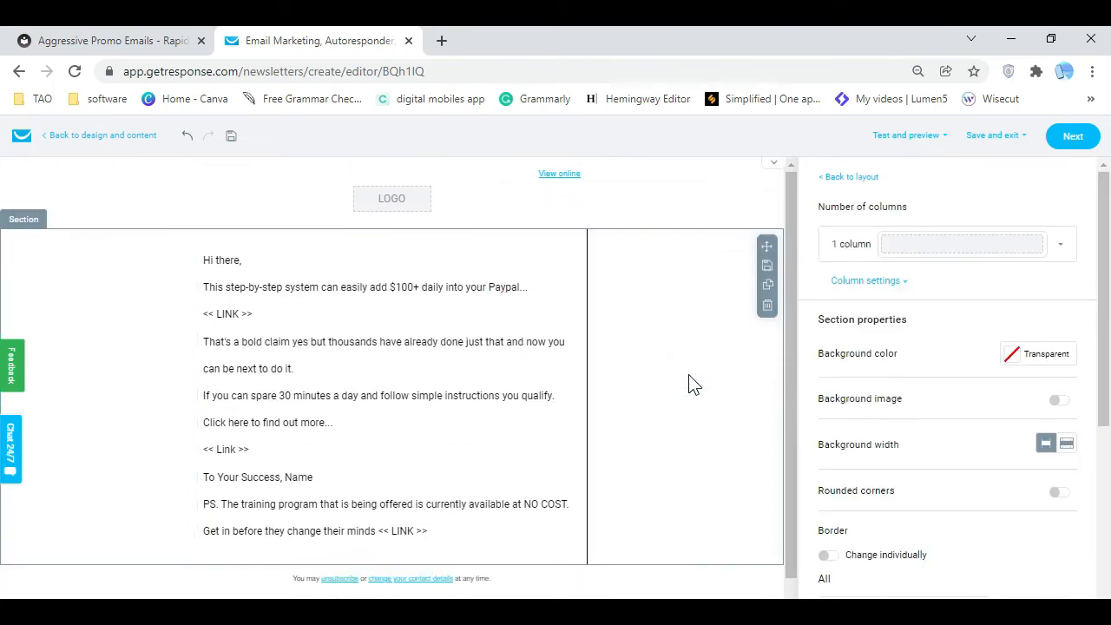
# Left-align the header's "View online" link and add the stored apple-touch-icon image as the logo
pyautogui.click(443, 208)
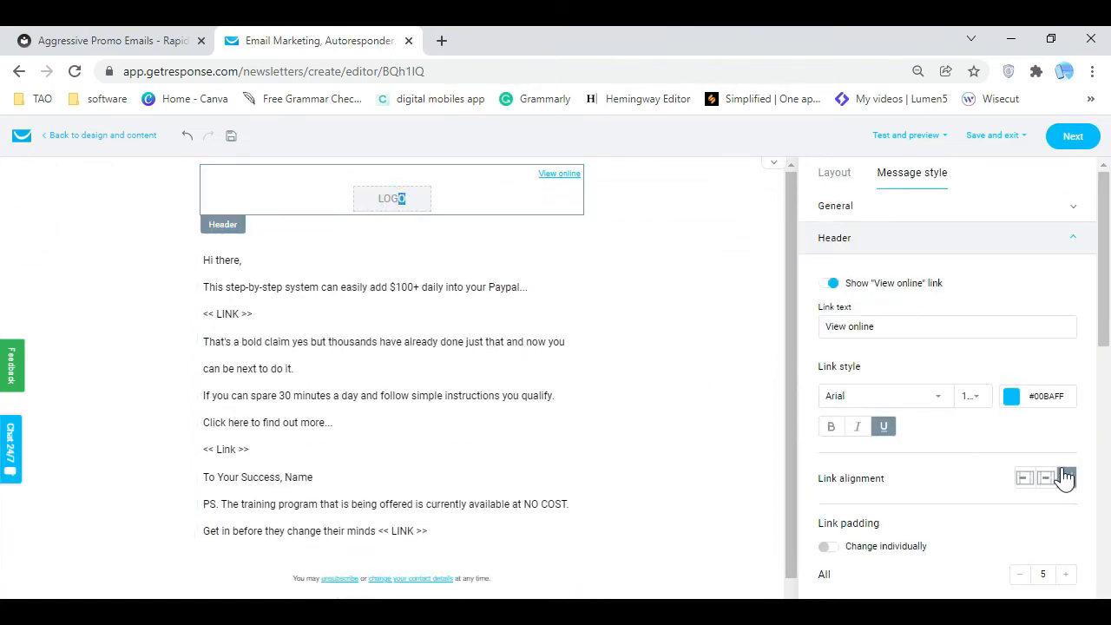
pyautogui.click(1024, 477)
pyautogui.scroll(-1, 942, 527)
pyautogui.scroll(-1, 942, 527)
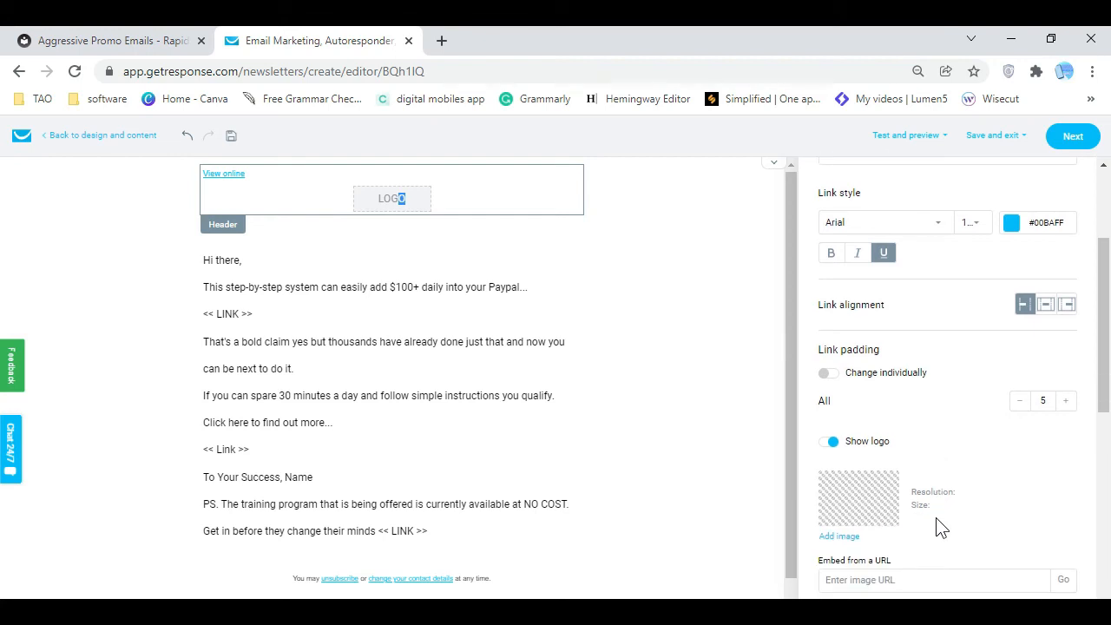
pyautogui.click(845, 537)
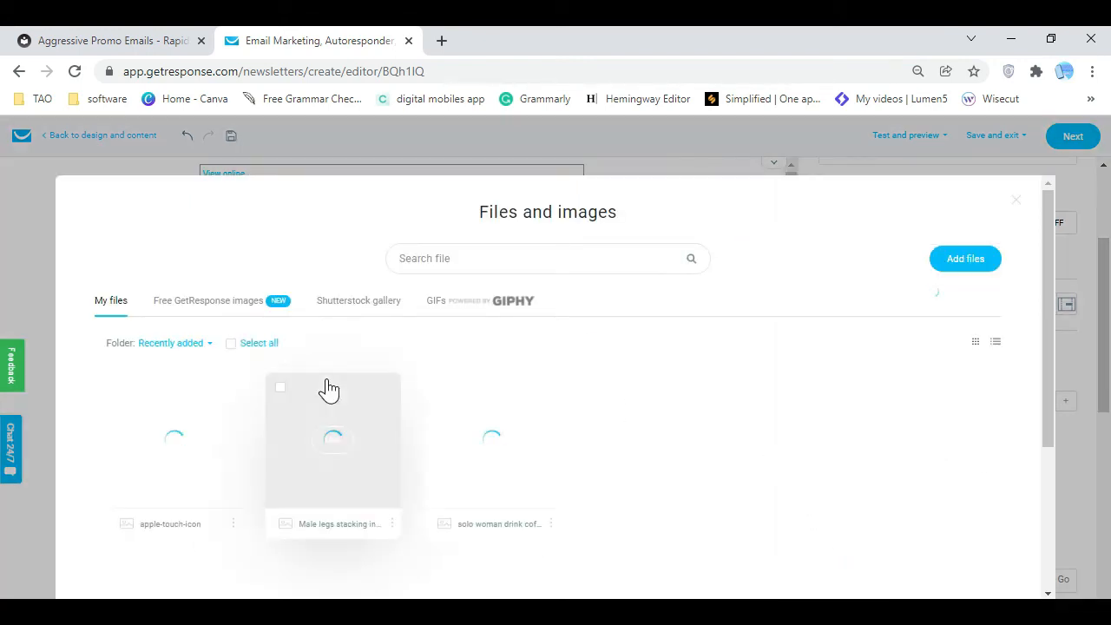
pyautogui.click(194, 442)
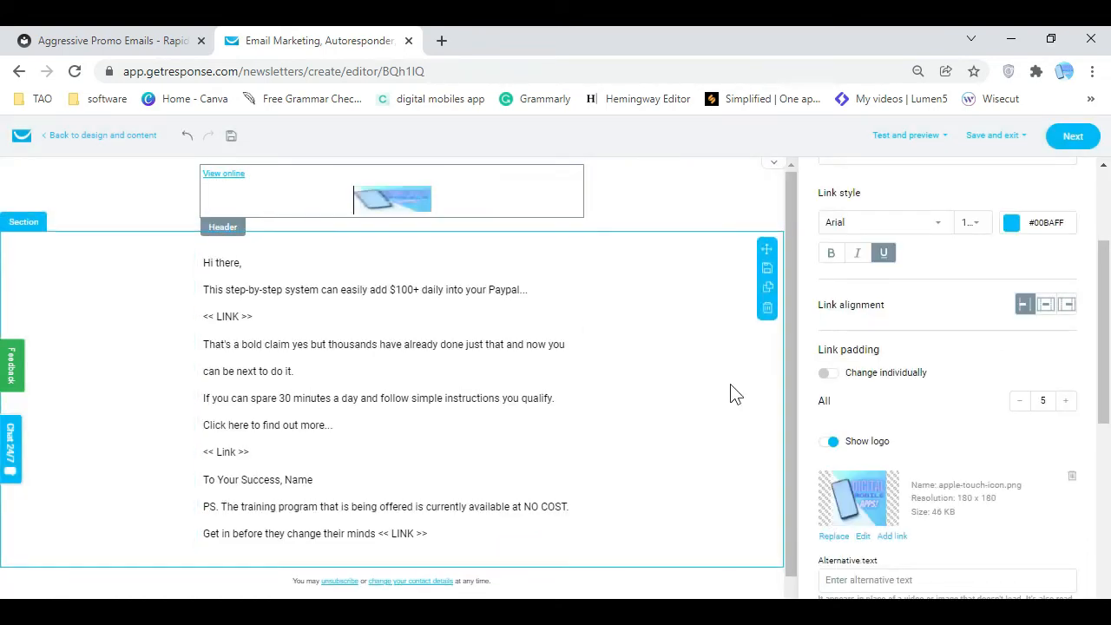
# Left-align the header logo and reduce its size to 110 by 110
pyautogui.scroll(-3, 1010, 504)
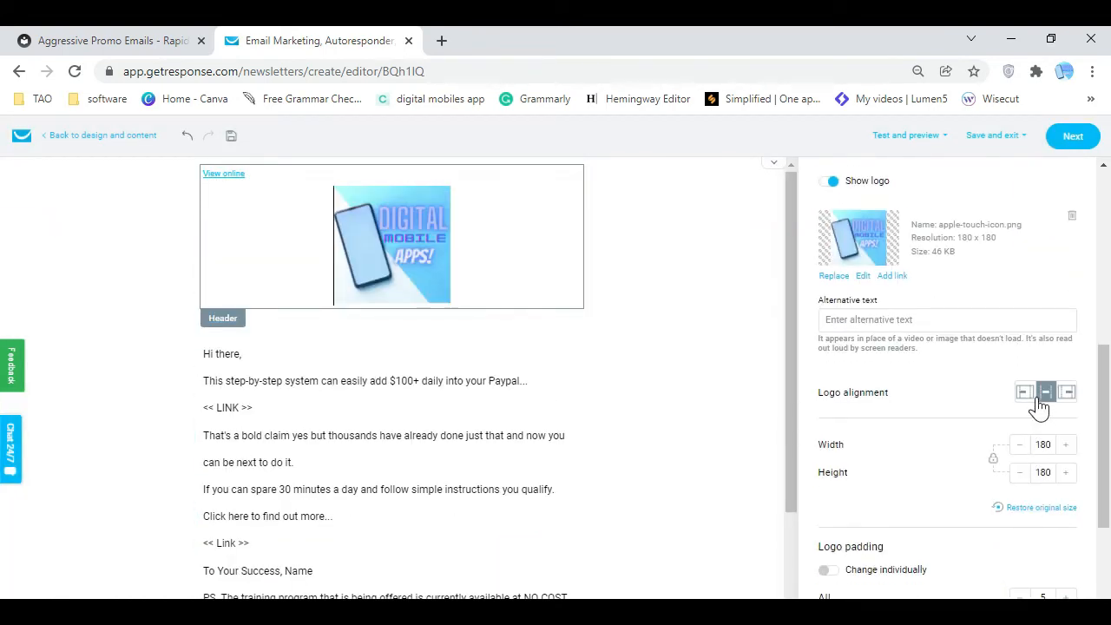
pyautogui.click(1024, 392)
pyautogui.click(1021, 445)
pyautogui.click(1021, 445)
pyautogui.click(1021, 446)
pyautogui.click(1022, 446)
pyautogui.click(1021, 445)
pyautogui.click(1022, 445)
pyautogui.click(1021, 446)
pyautogui.click(1022, 446)
pyautogui.click(1021, 445)
pyautogui.click(1021, 445)
pyautogui.click(1021, 445)
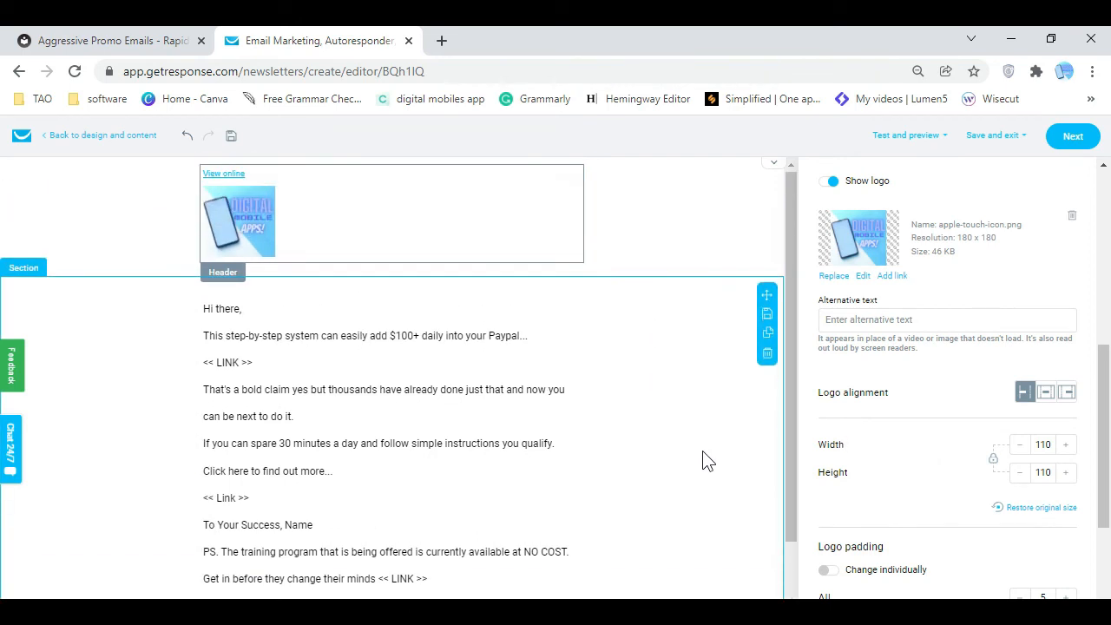
# Examine the header's remaining logo settings, such as padding, background colour and mobile visibility, alongside the message layout
pyautogui.scroll(-1, 705, 460)
pyautogui.scroll(-2, 856, 483)
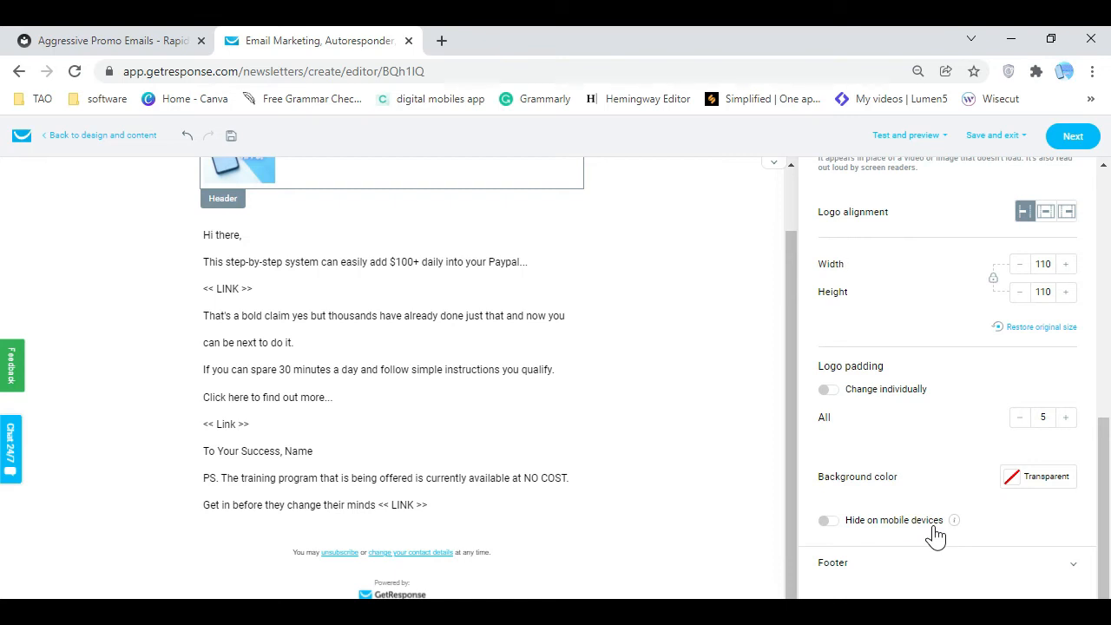
pyautogui.click(830, 389)
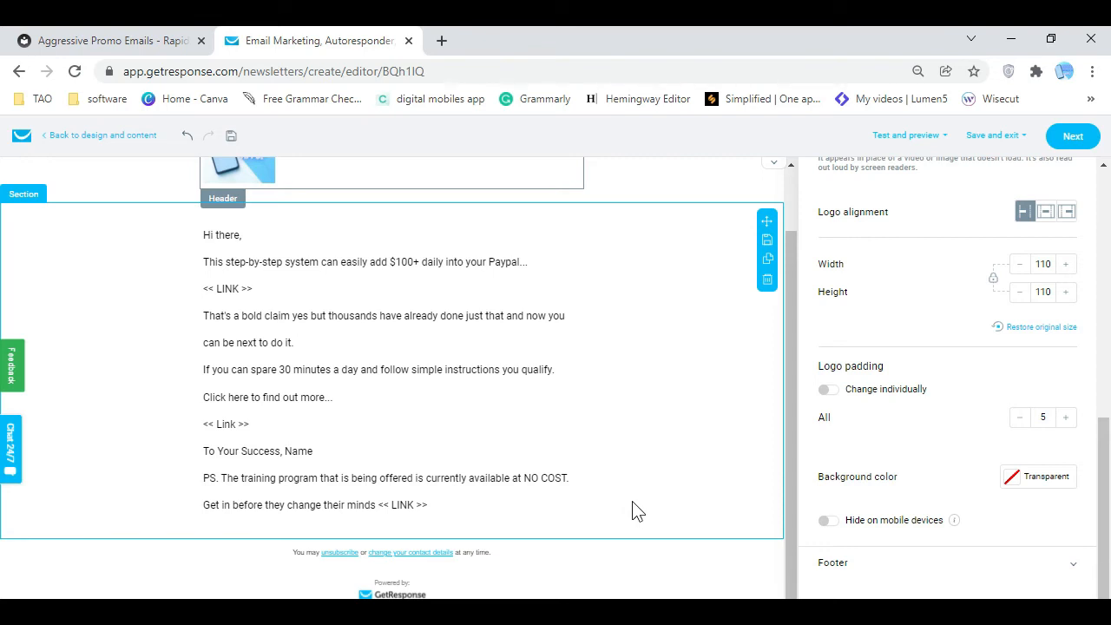
pyautogui.scroll(1, 633, 511)
pyautogui.scroll(-1, 633, 511)
pyautogui.scroll(1, 633, 510)
pyautogui.scroll(5, 933, 301)
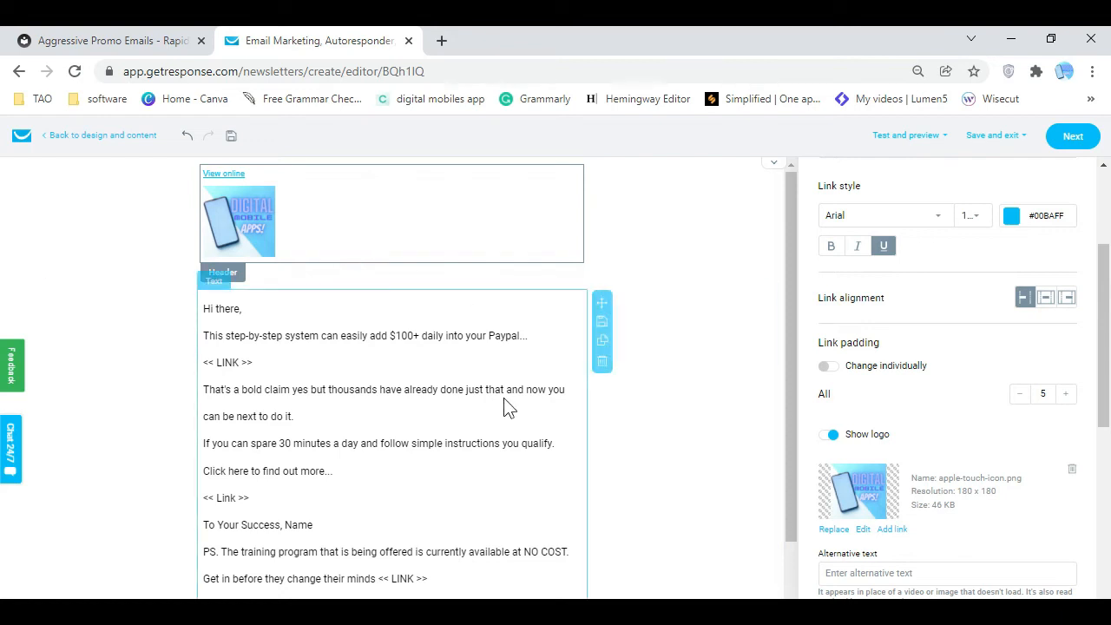
# Open the footer section's settings and save the newsletter design
pyautogui.scroll(-1, 506, 408)
pyautogui.click(649, 484)
pyautogui.click(590, 566)
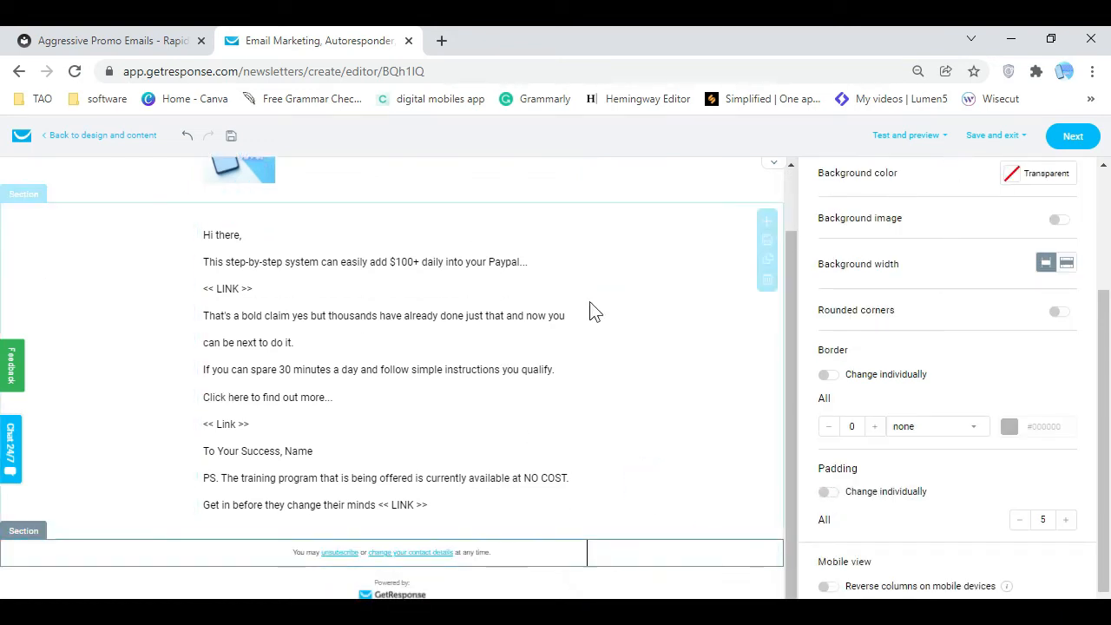
pyautogui.scroll(1, 590, 317)
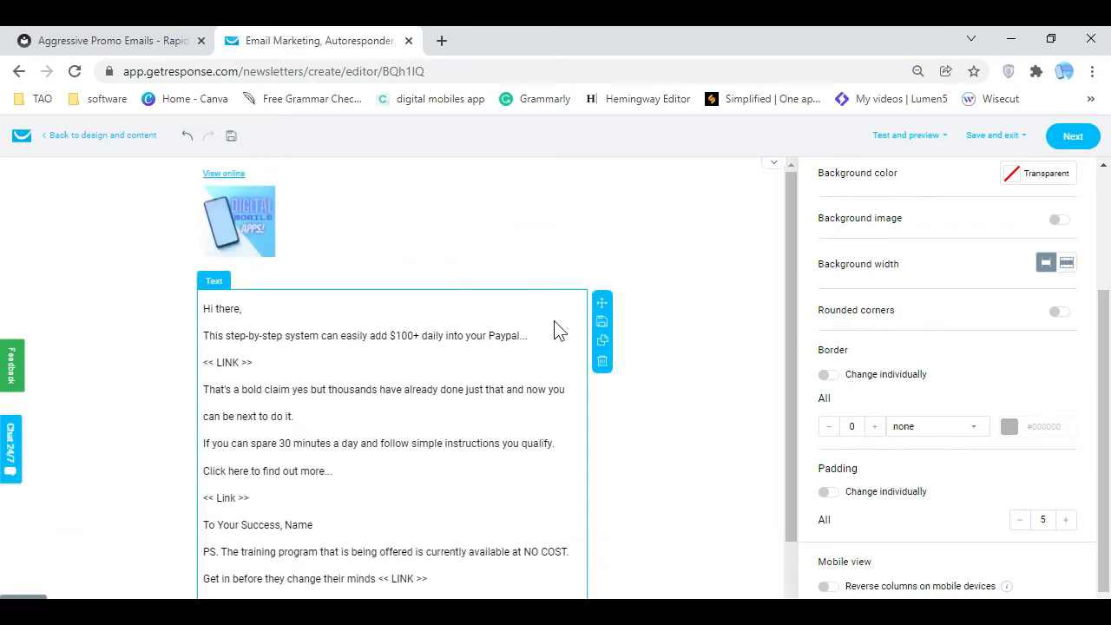
pyautogui.click(234, 137)
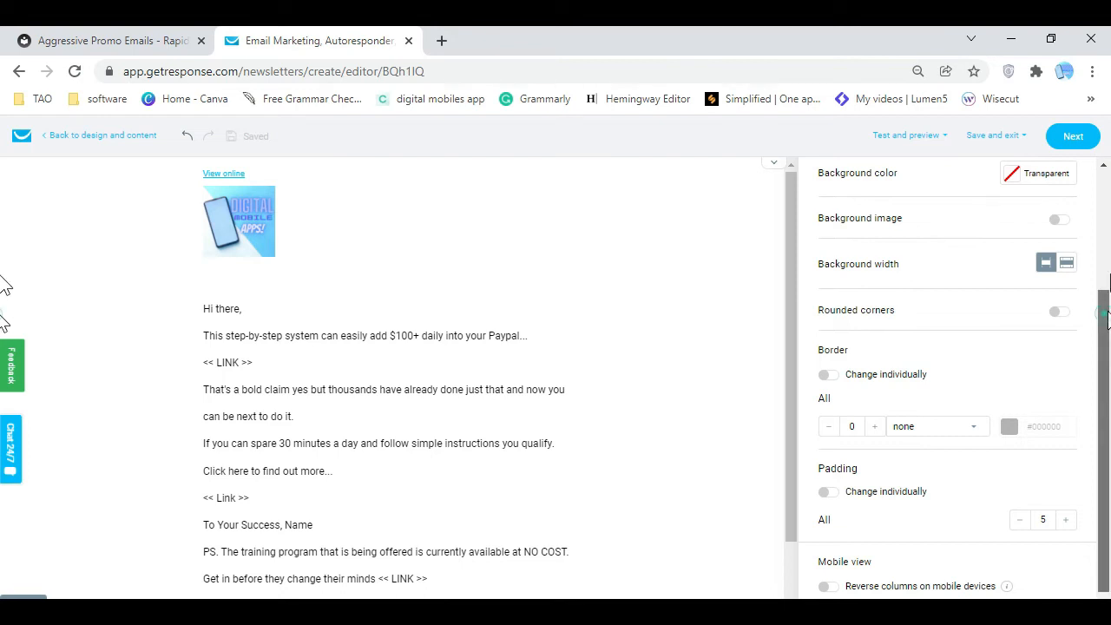
# Split the footer section into two equal columns and check the empty column beside the unsubscribe text
pyautogui.click(1059, 252)
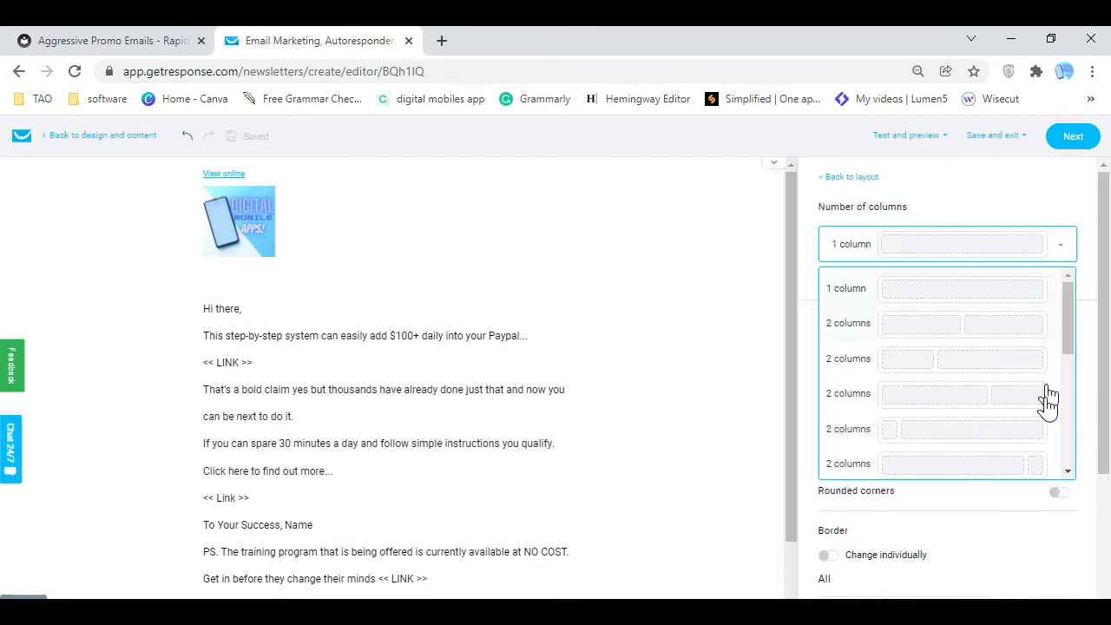
pyautogui.scroll(-5, 1027, 456)
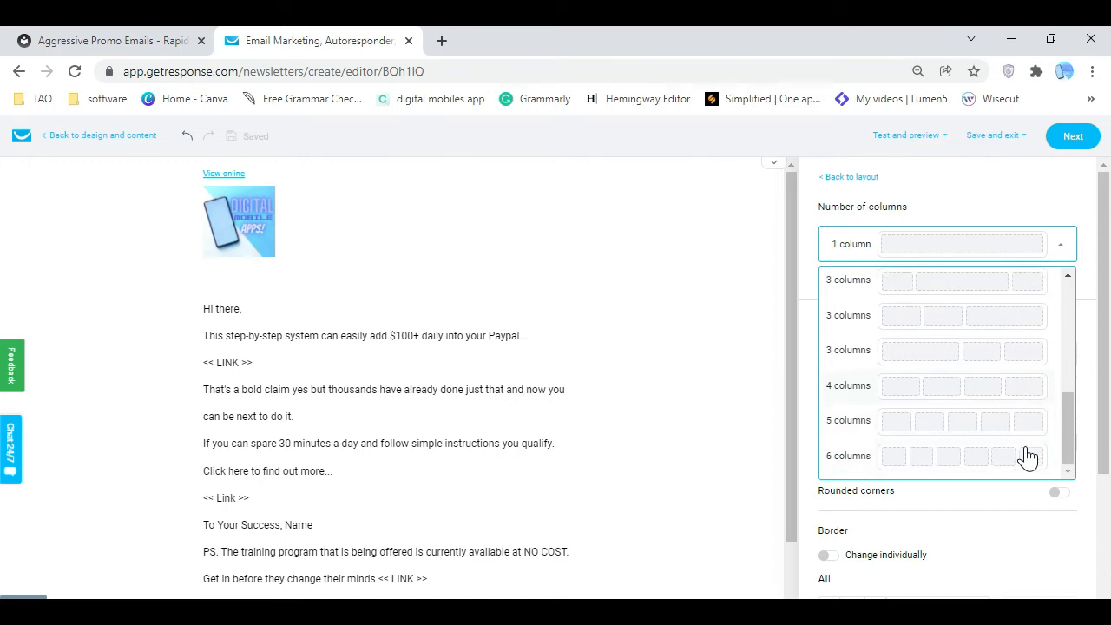
pyautogui.scroll(5, 1016, 456)
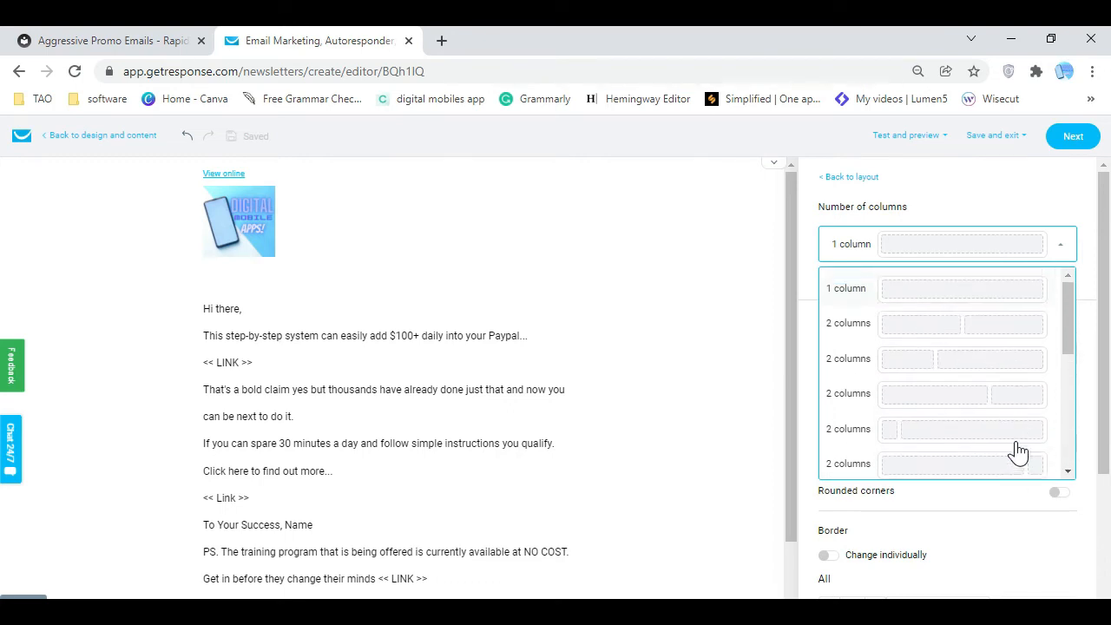
pyautogui.click(972, 331)
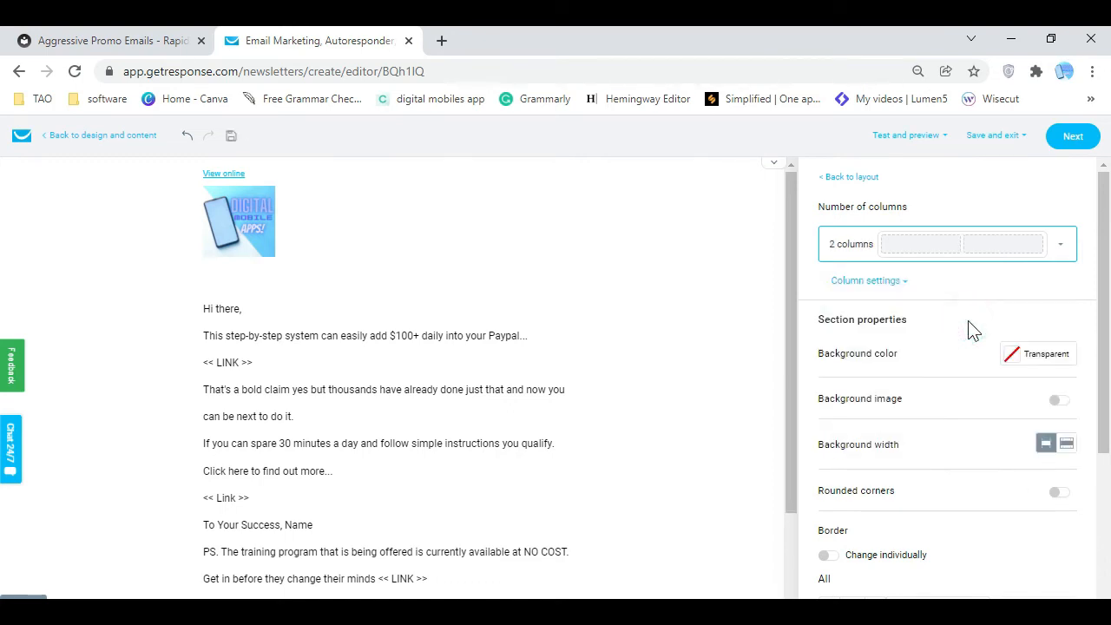
pyautogui.scroll(-3, 589, 368)
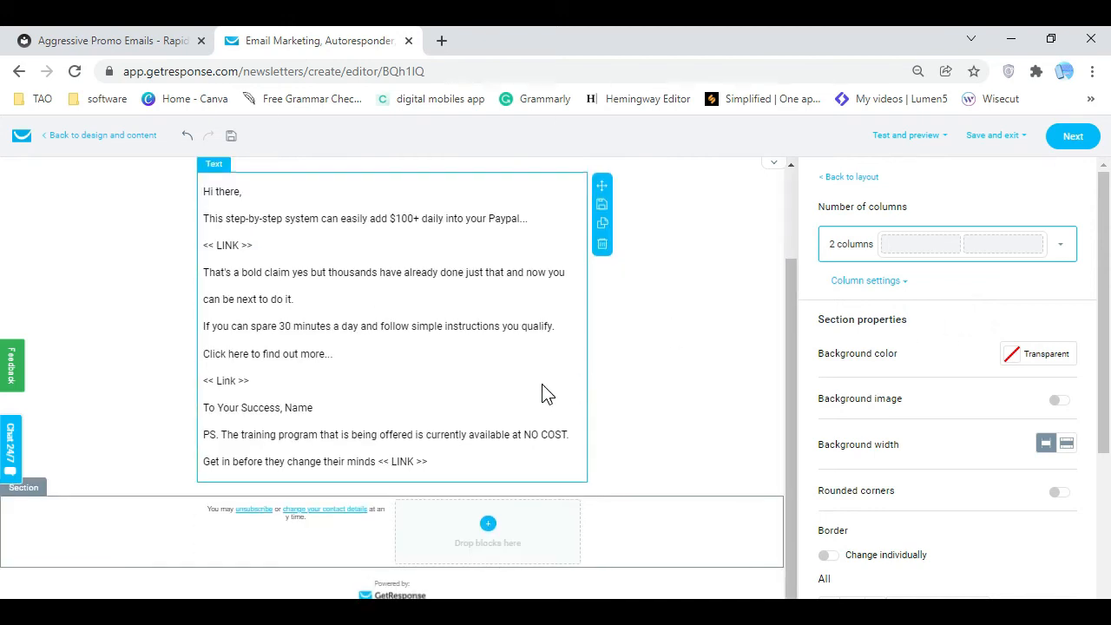
pyautogui.scroll(3, 544, 391)
pyautogui.scroll(-2, 377, 241)
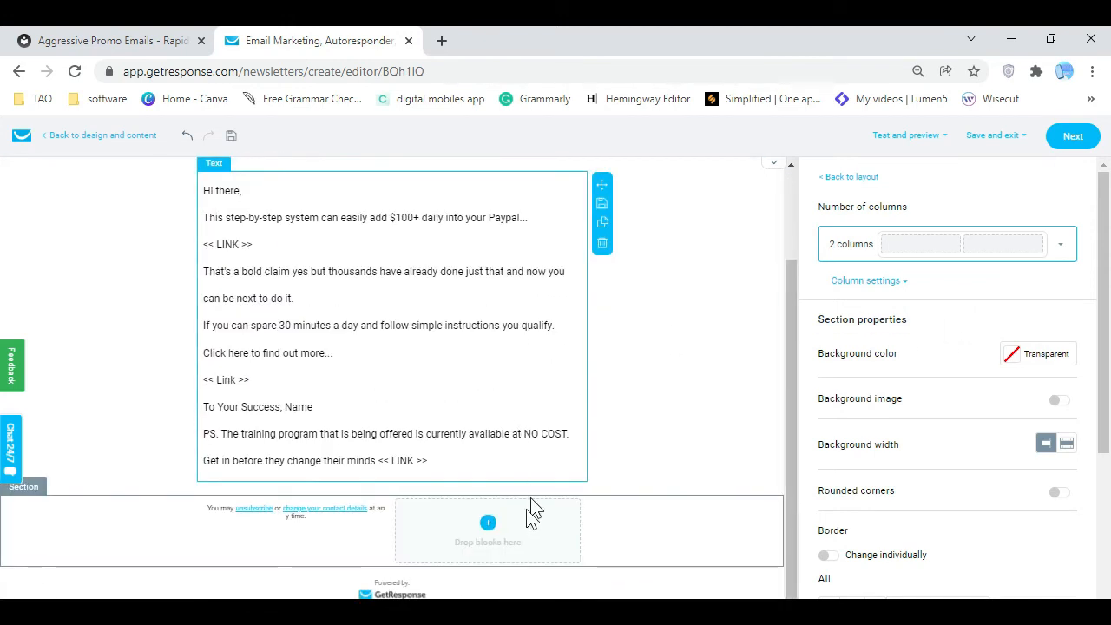
pyautogui.moveTo(503, 538); pyautogui.dragTo(526, 490)
pyautogui.click(689, 446)
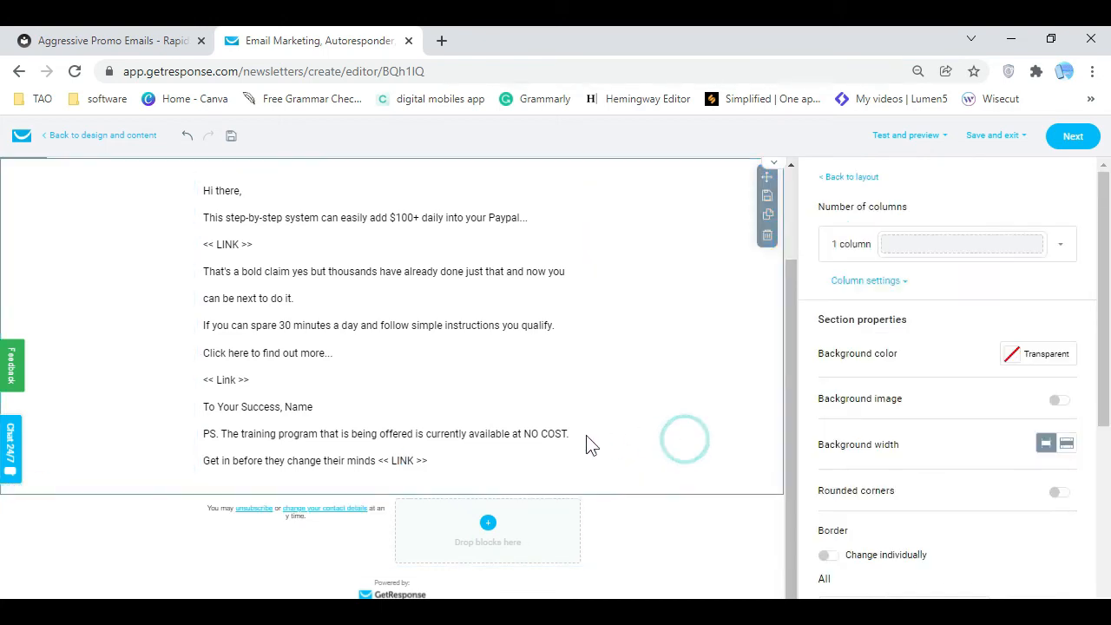
# Return the footer section to a one-column layout
pyautogui.click(543, 538)
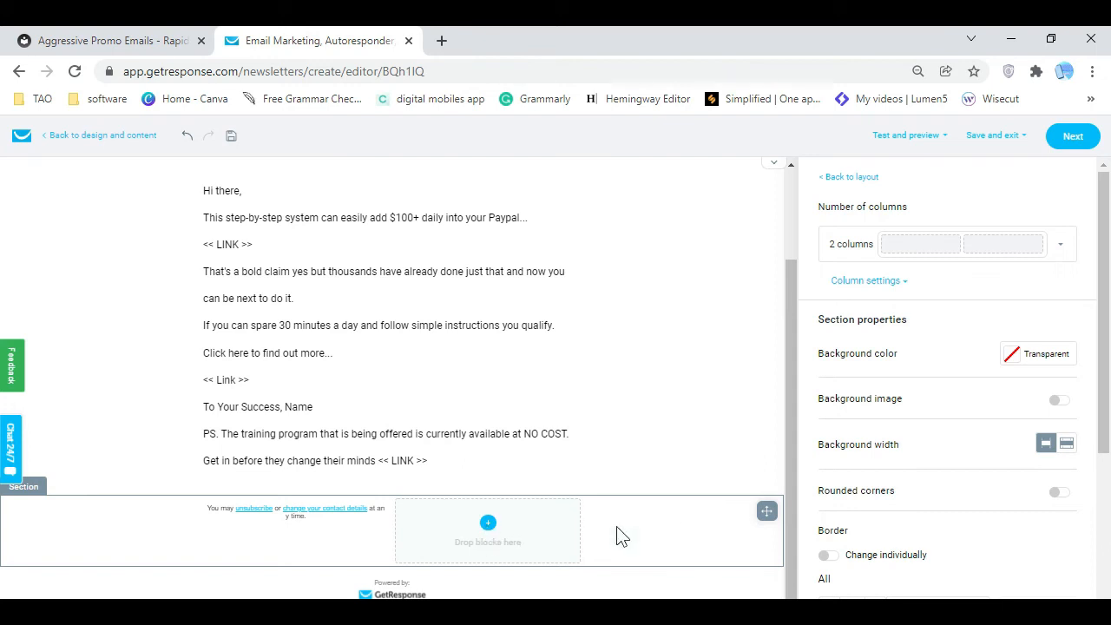
pyautogui.click(970, 248)
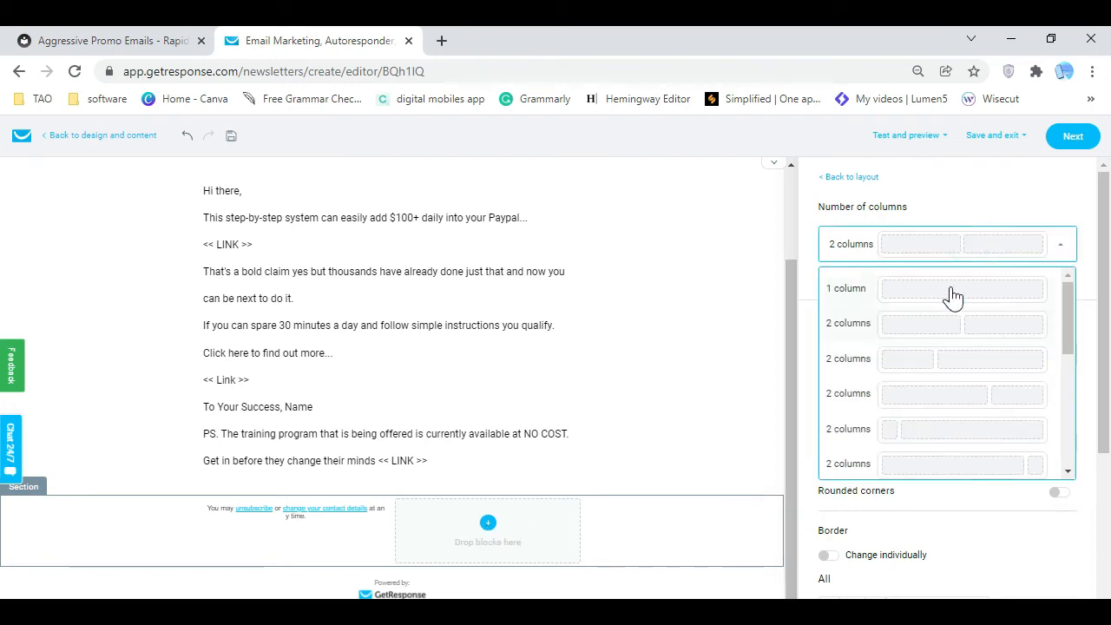
pyautogui.click(953, 295)
# Split the section holding the body text into two equal columns
pyautogui.click(563, 410)
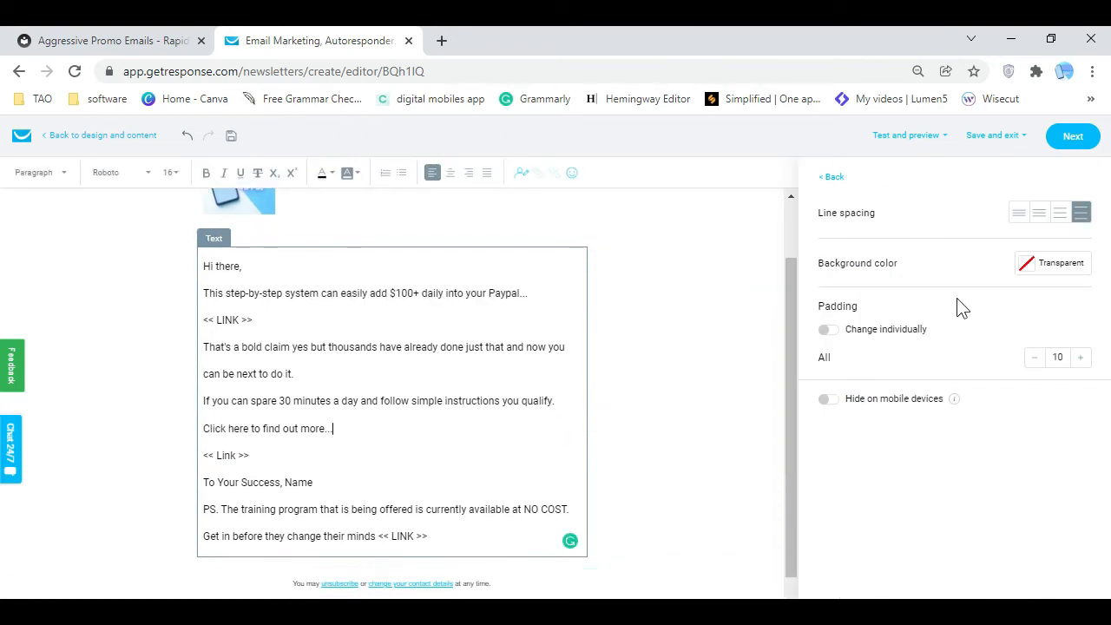
pyautogui.click(648, 374)
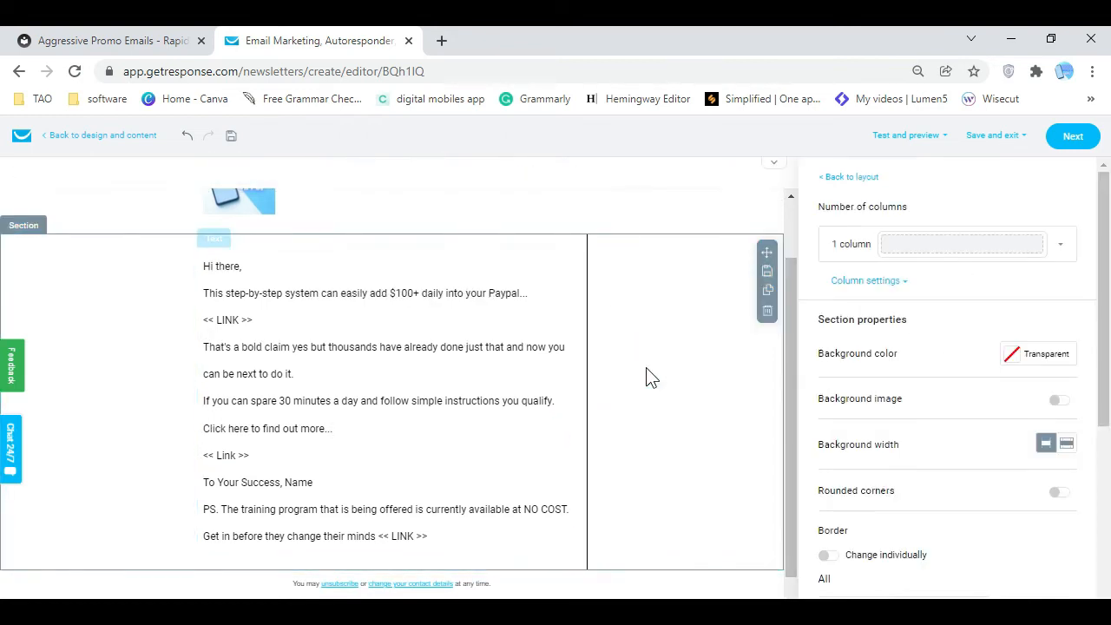
pyautogui.click(1059, 252)
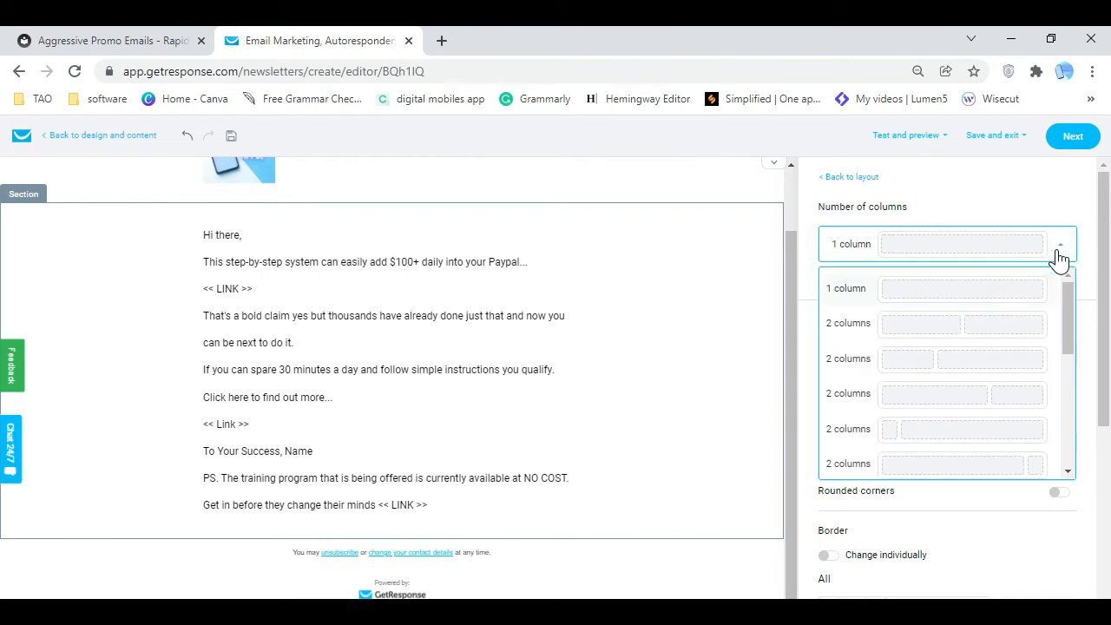
pyautogui.click(1002, 327)
# Try to use the empty second column of the body section for a new block
pyautogui.doubleClick(489, 241)
pyautogui.click(617, 367)
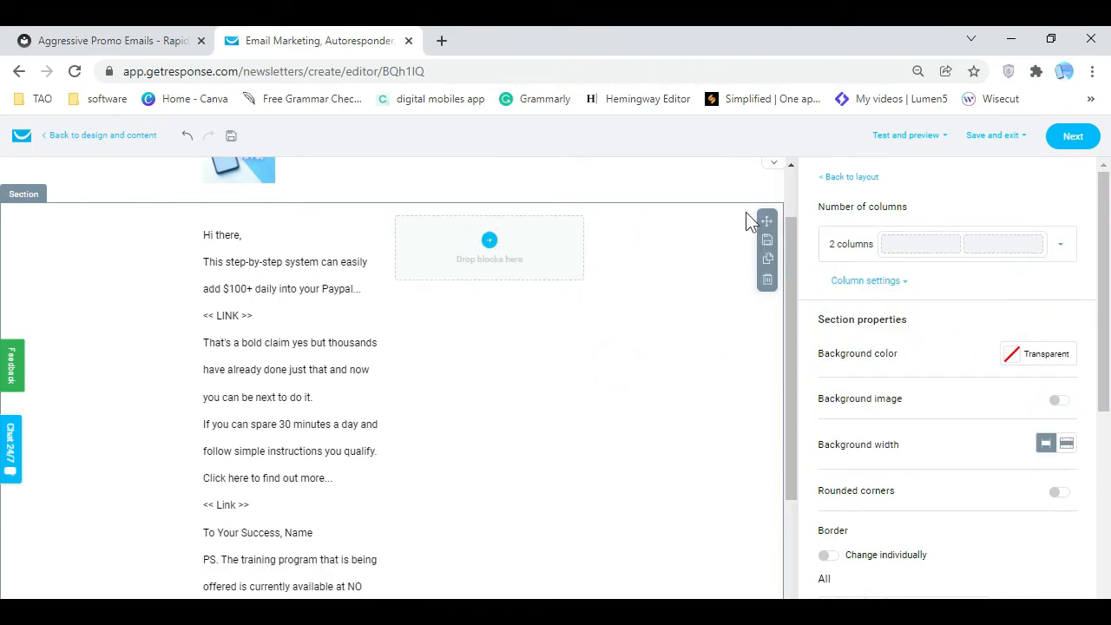
pyautogui.moveTo(767, 226); pyautogui.dragTo(704, 292)
pyautogui.click(491, 242)
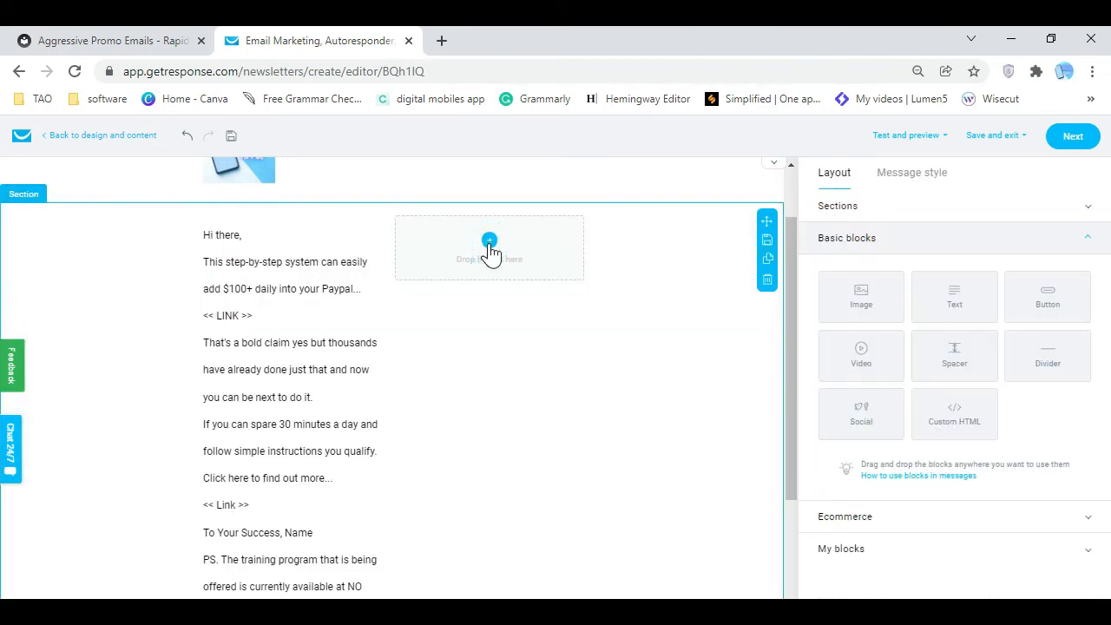
pyautogui.moveTo(491, 250); pyautogui.dragTo(515, 243)
# Return the body text section to a one-column layout
pyautogui.click(689, 257)
pyautogui.click(504, 243)
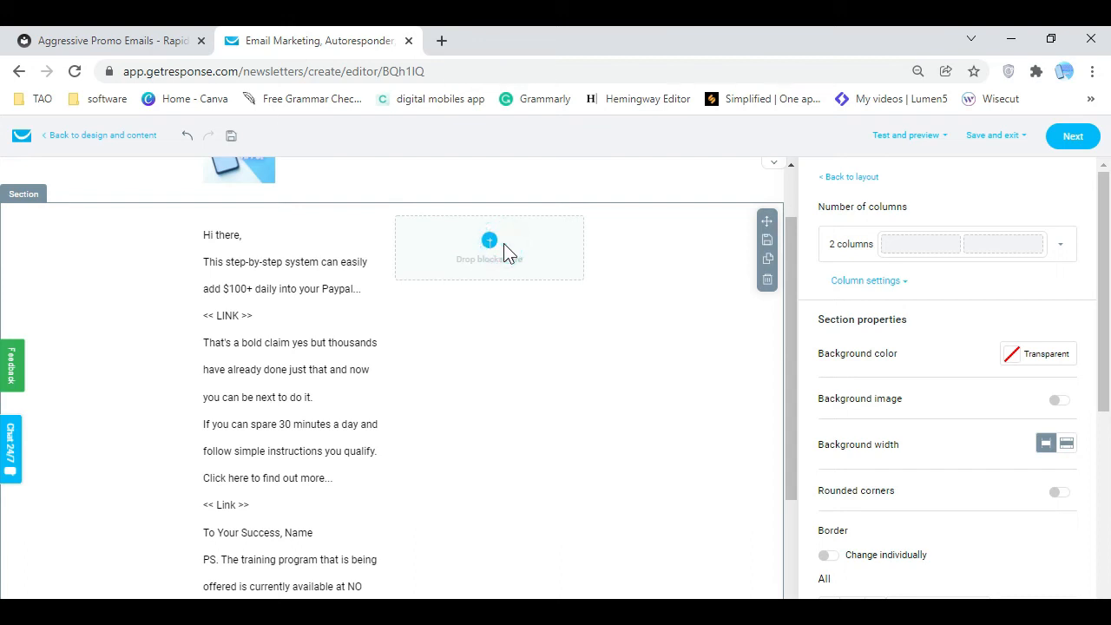
pyautogui.click(1065, 251)
pyautogui.click(962, 288)
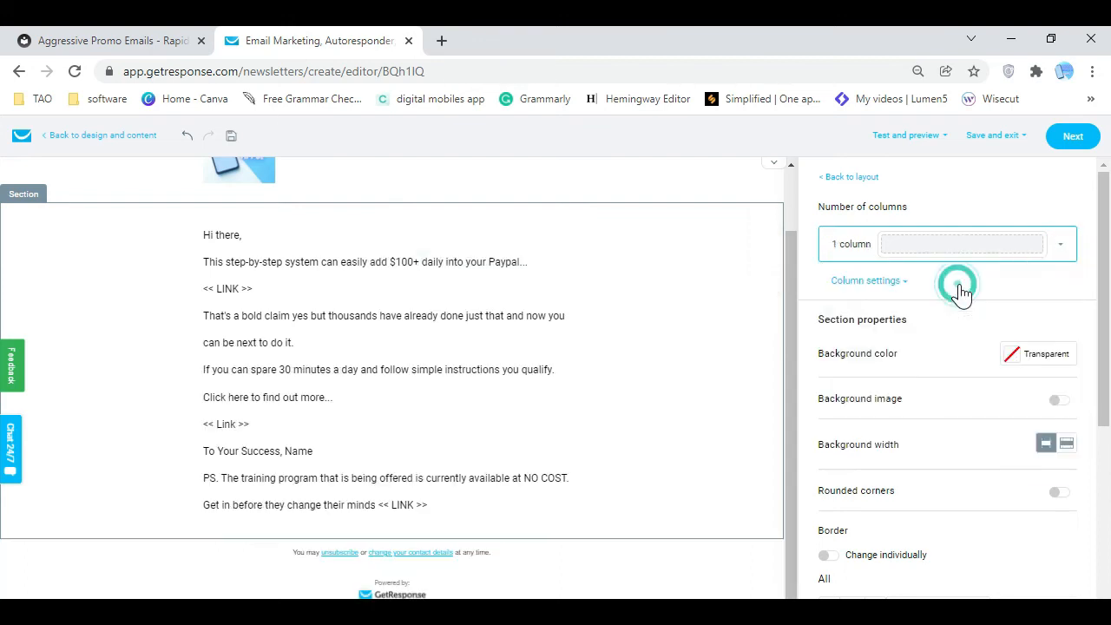
# Review the header and footer style settings, including the footer's text style, alignment, link colour and padding
pyautogui.scroll(1, 367, 214)
pyautogui.click(399, 225)
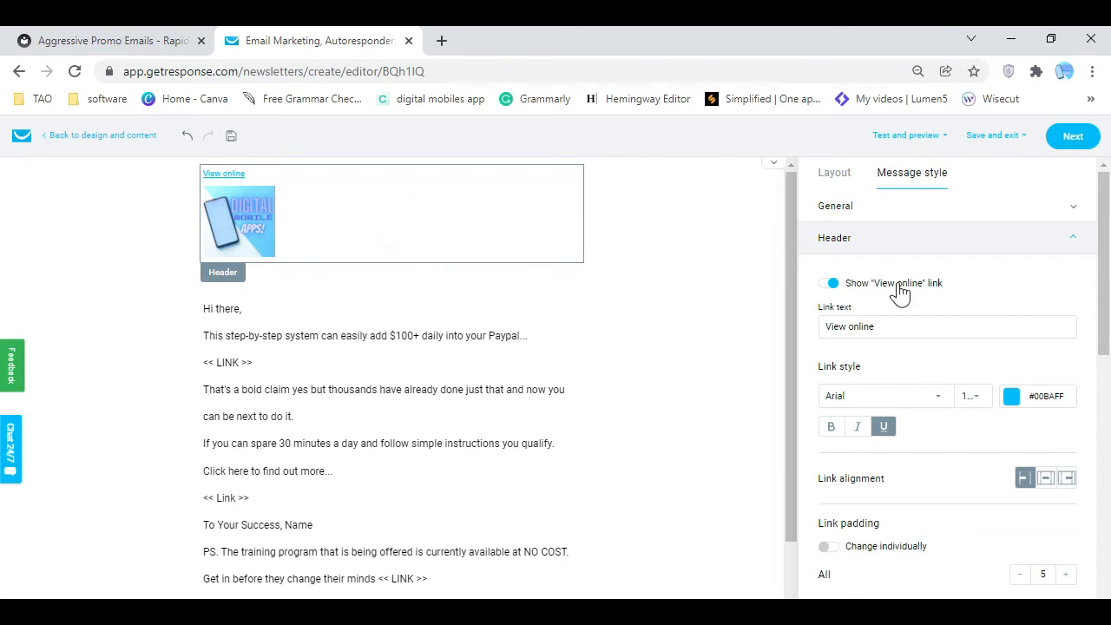
pyautogui.scroll(-4, 918, 367)
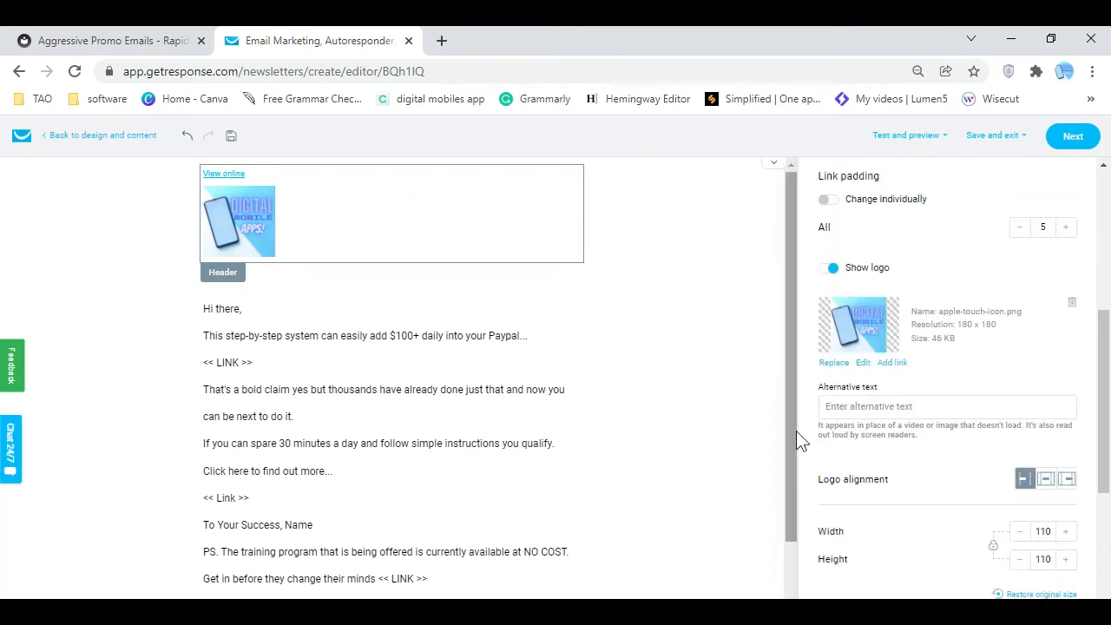
pyautogui.scroll(-2, 795, 443)
pyautogui.moveTo(1096, 409); pyautogui.dragTo(1096, 590)
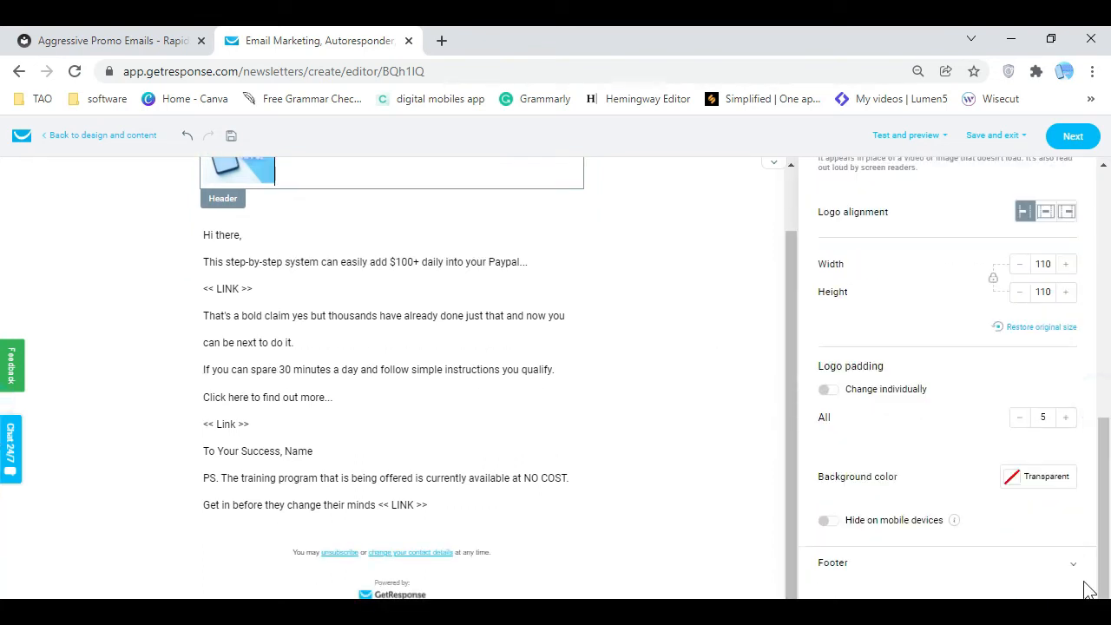
pyautogui.click(1077, 570)
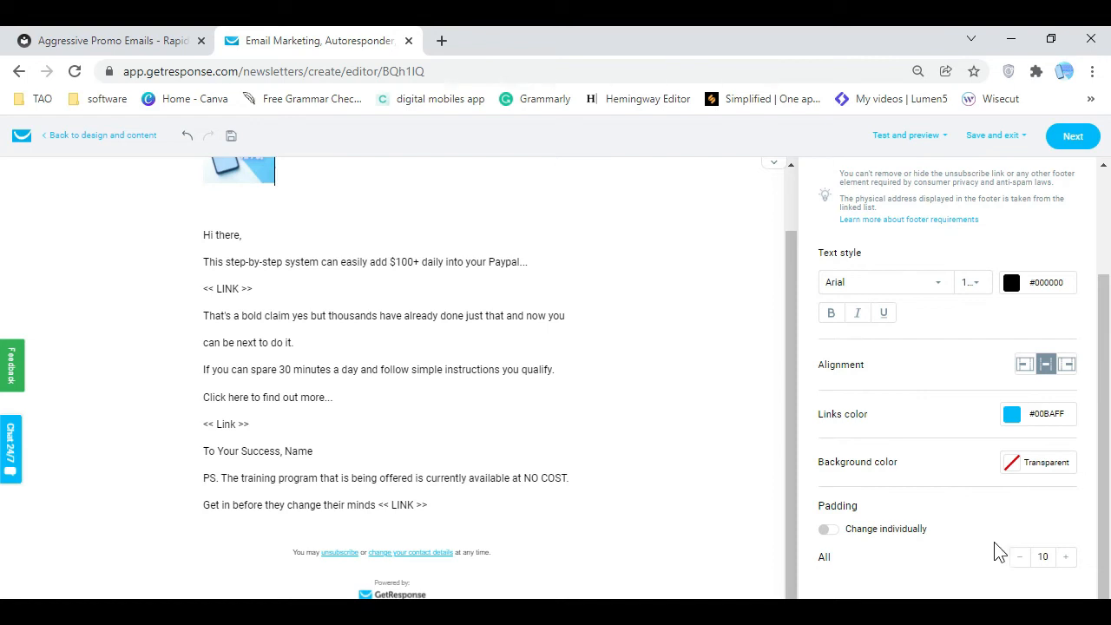
pyautogui.click(566, 506)
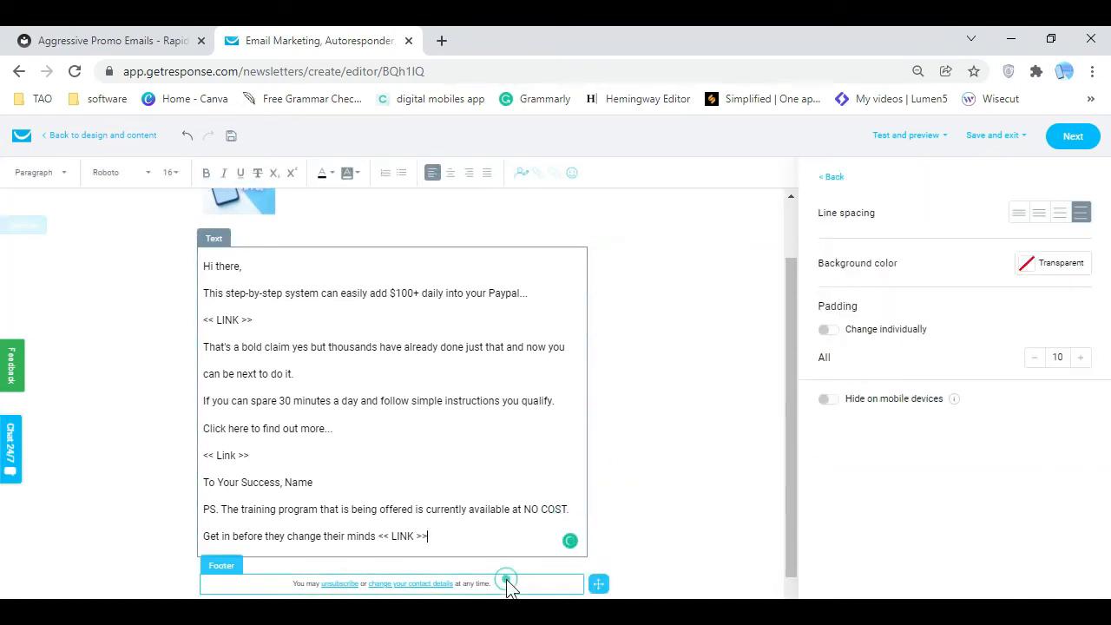
pyautogui.click(614, 550)
pyautogui.scroll(-2, 930, 493)
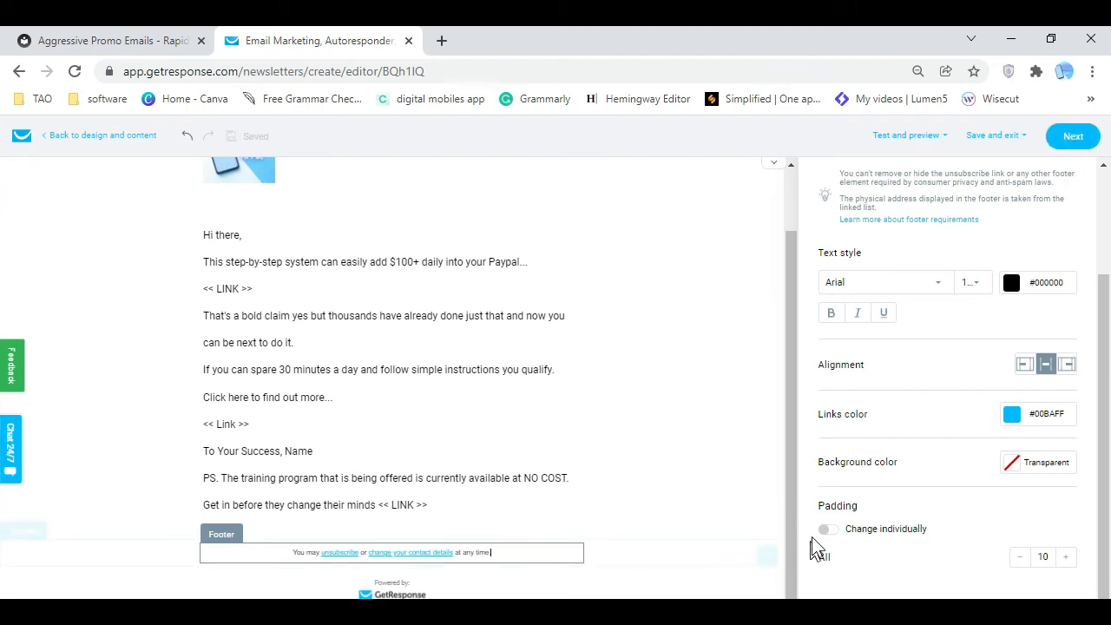
pyautogui.click(525, 580)
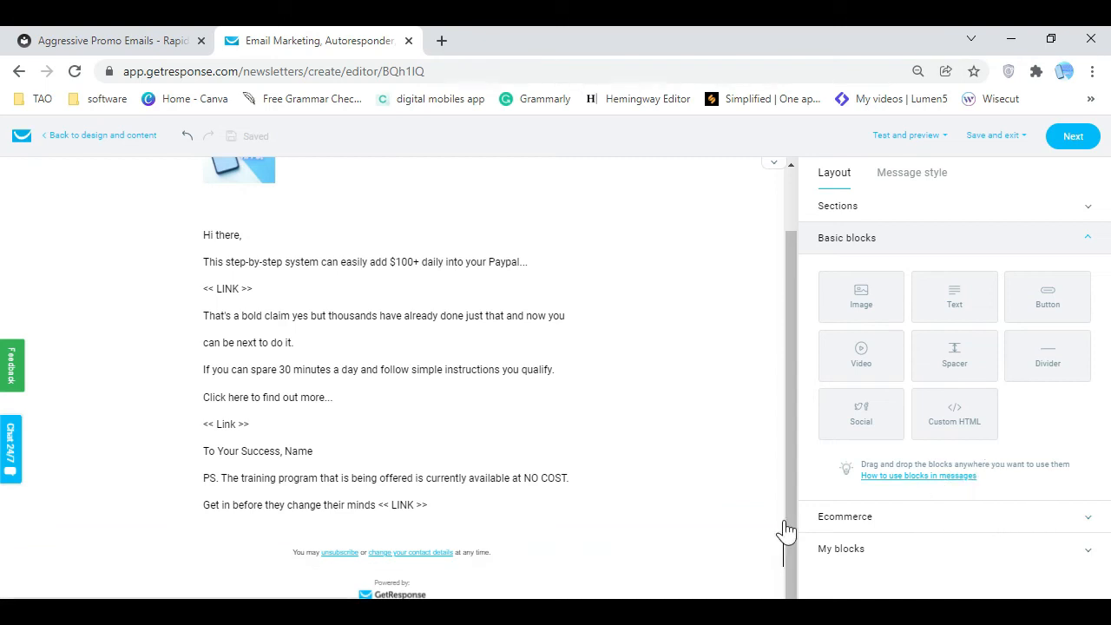
pyautogui.click(516, 561)
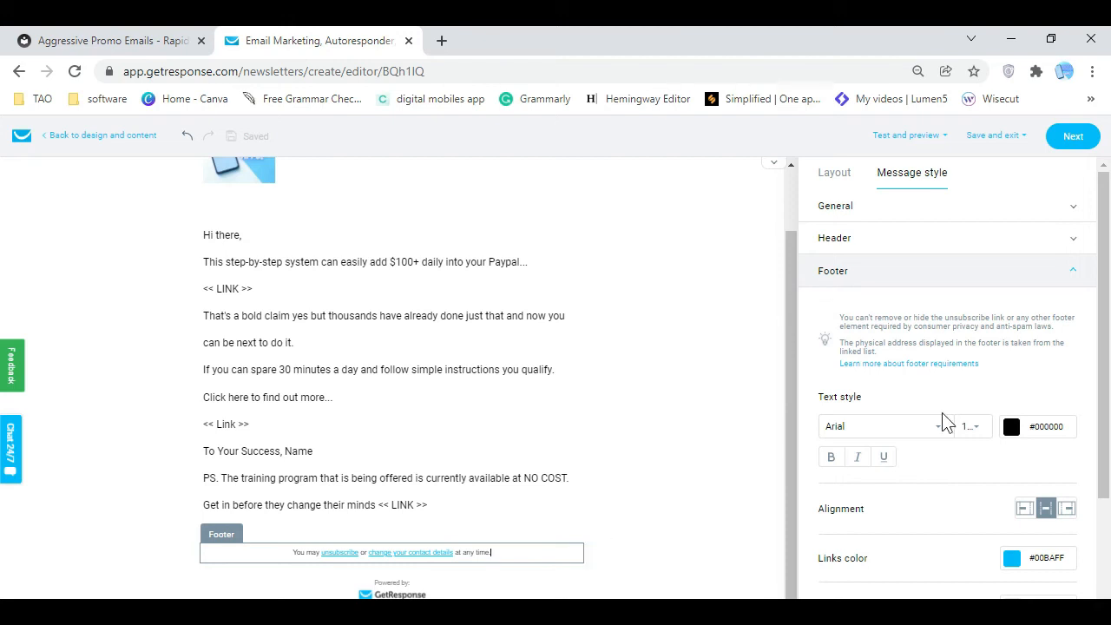
# Add a social block between the body text and the footer and look through its icon options
pyautogui.click(829, 173)
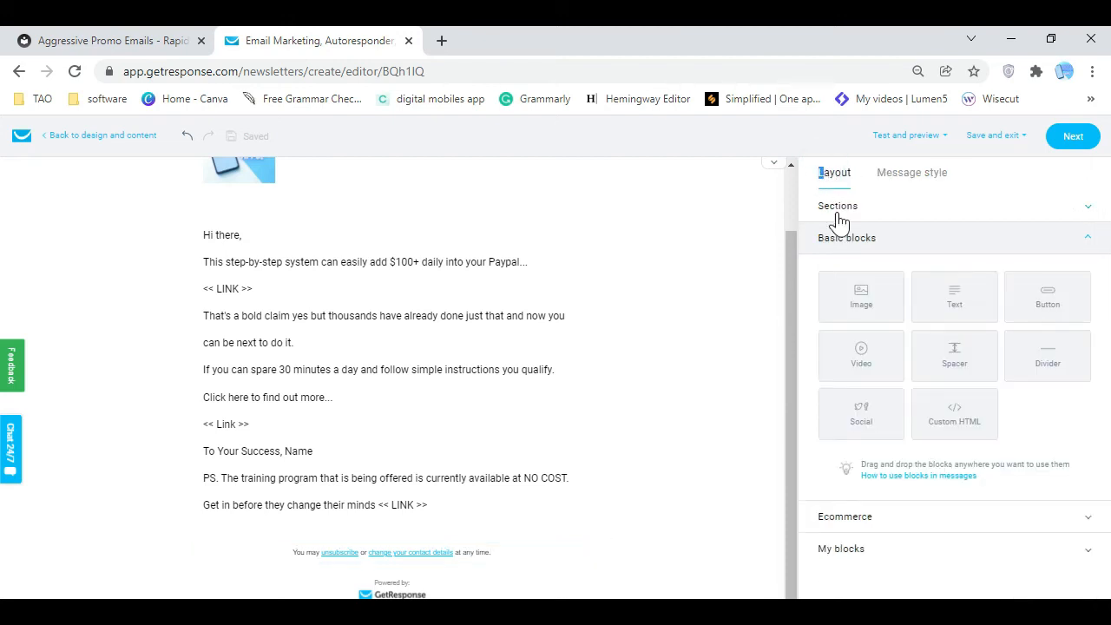
pyautogui.click(516, 564)
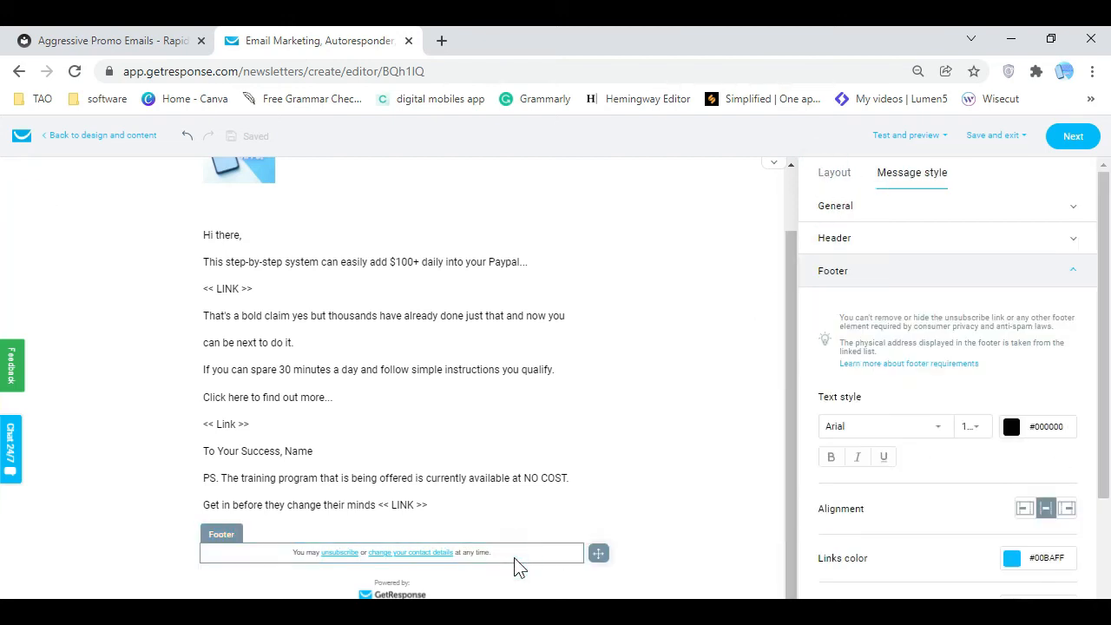
pyautogui.click(836, 178)
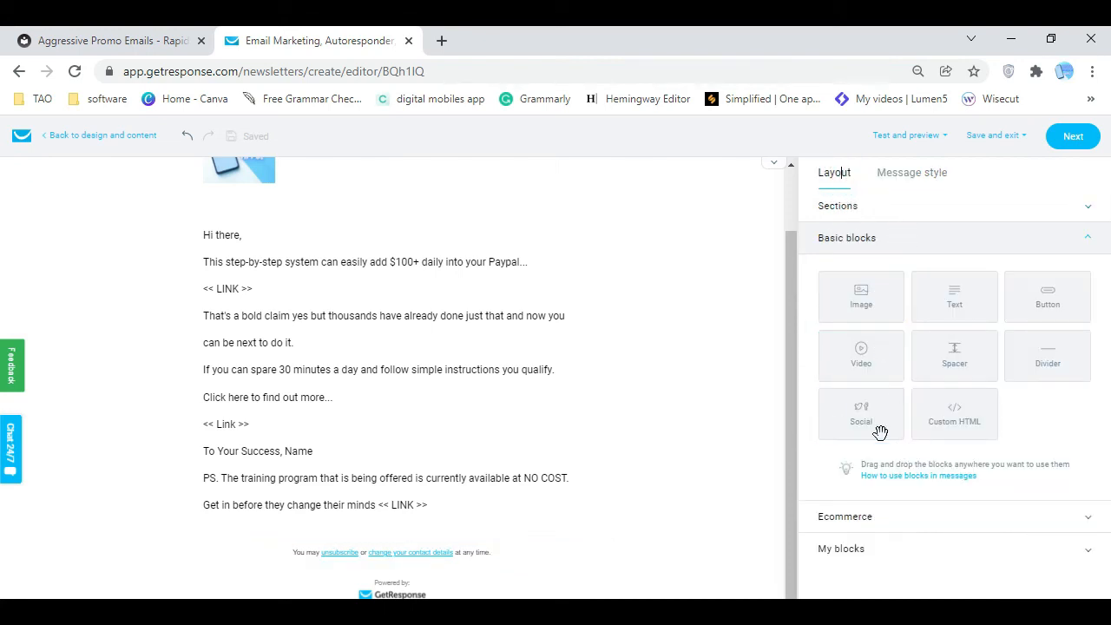
pyautogui.moveTo(872, 421); pyautogui.dragTo(652, 491)
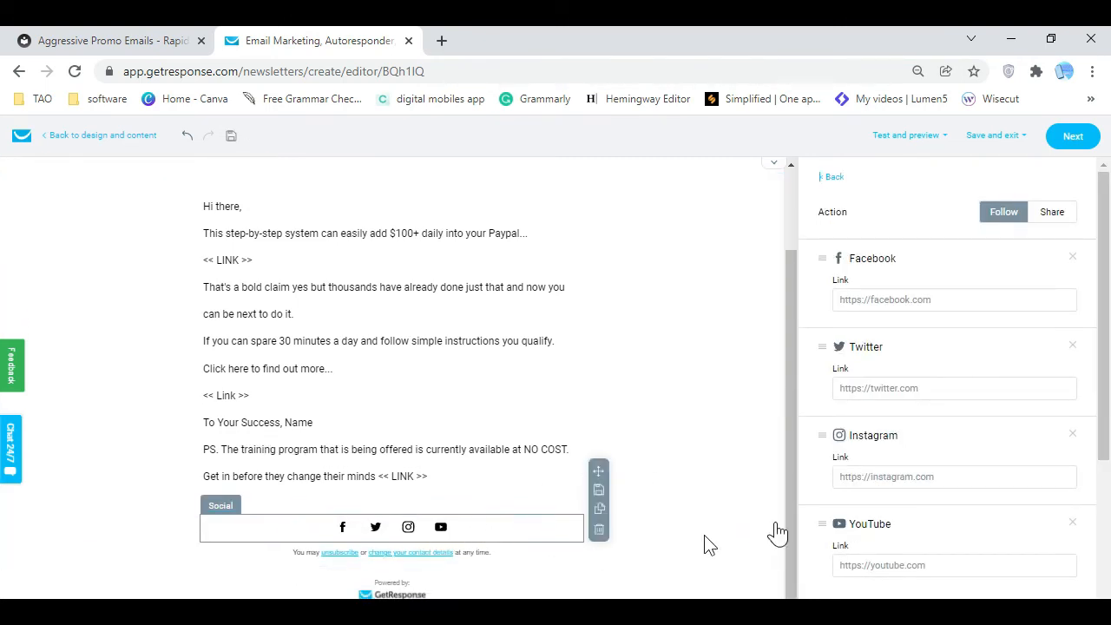
pyautogui.scroll(-3, 926, 516)
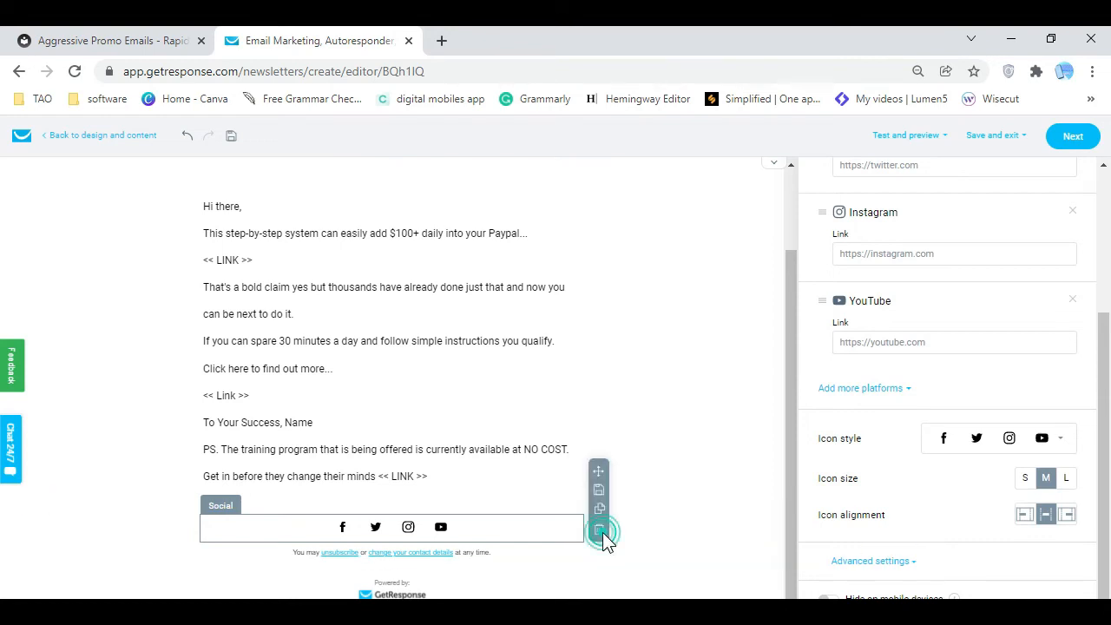
# Delete the separate social block and add a new one directly below the body text, inside the same section
pyautogui.click(599, 530)
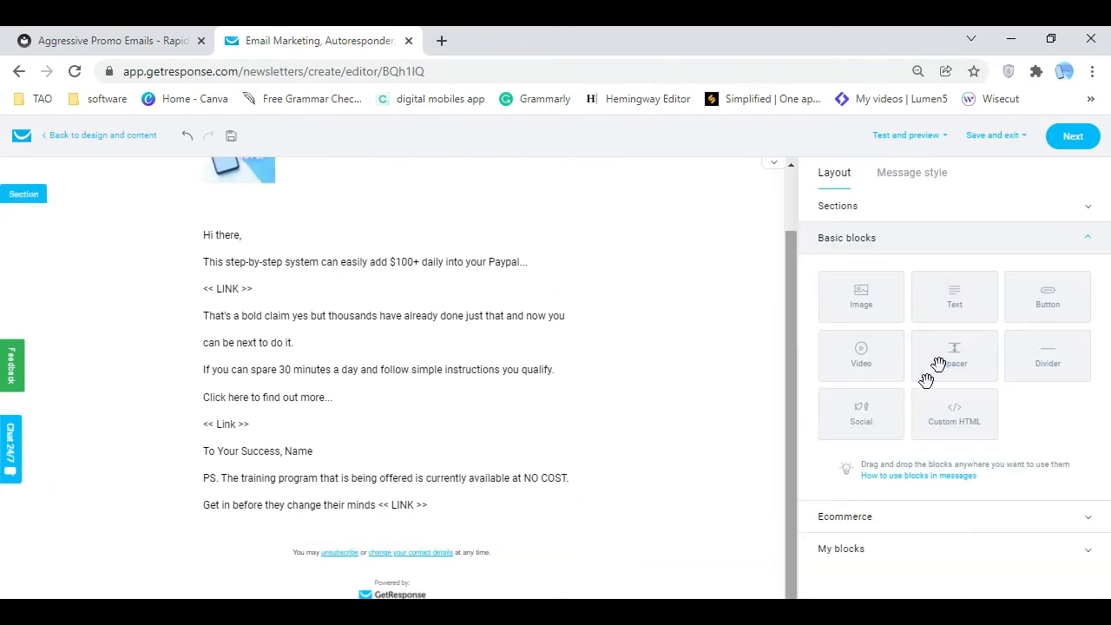
pyautogui.click(934, 178)
pyautogui.click(837, 173)
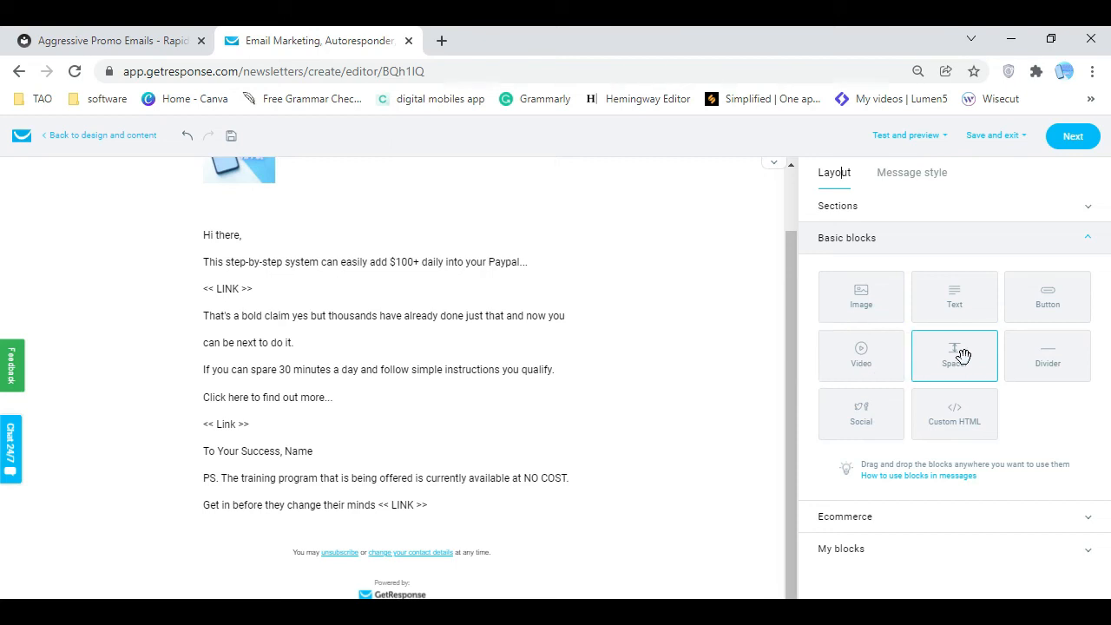
pyautogui.moveTo(886, 412); pyautogui.dragTo(485, 521)
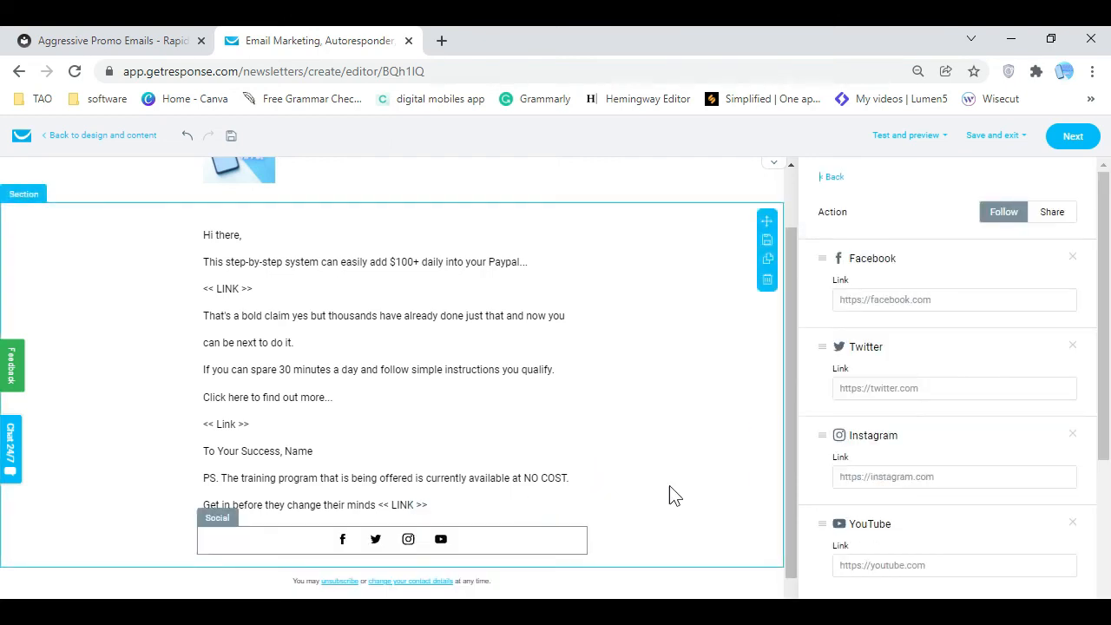
pyautogui.click(695, 482)
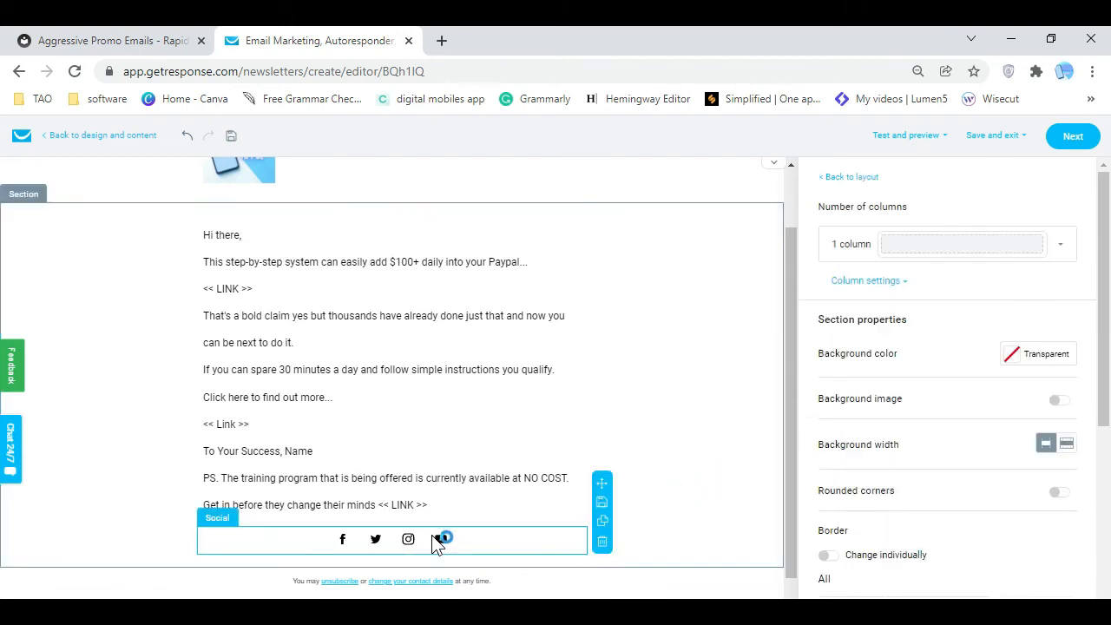
pyautogui.scroll(1, 620, 456)
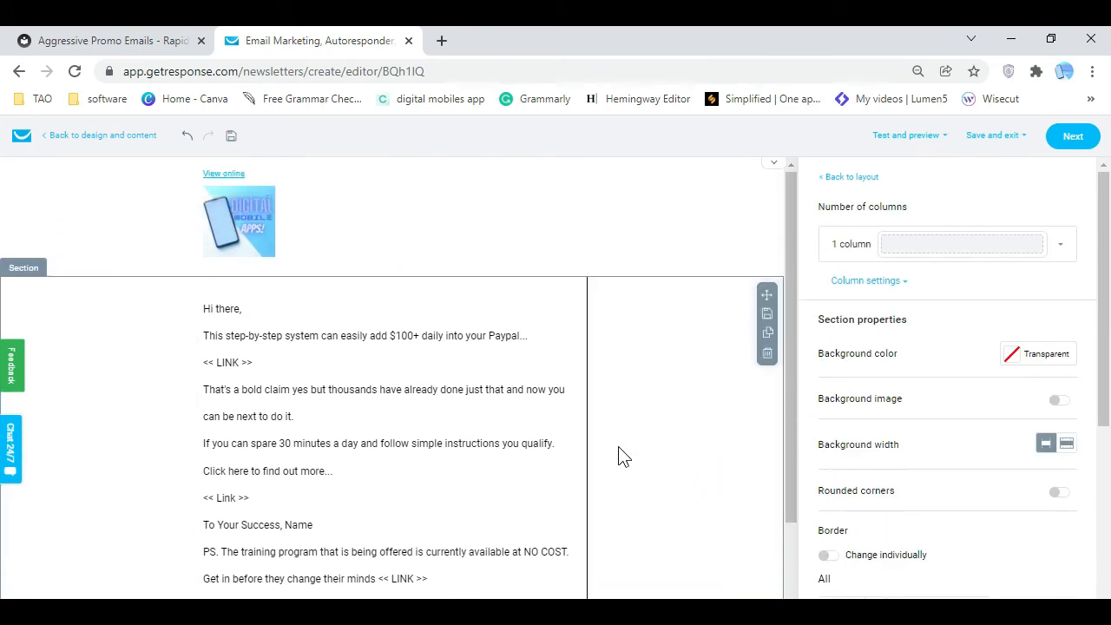
pyautogui.scroll(-1, 620, 457)
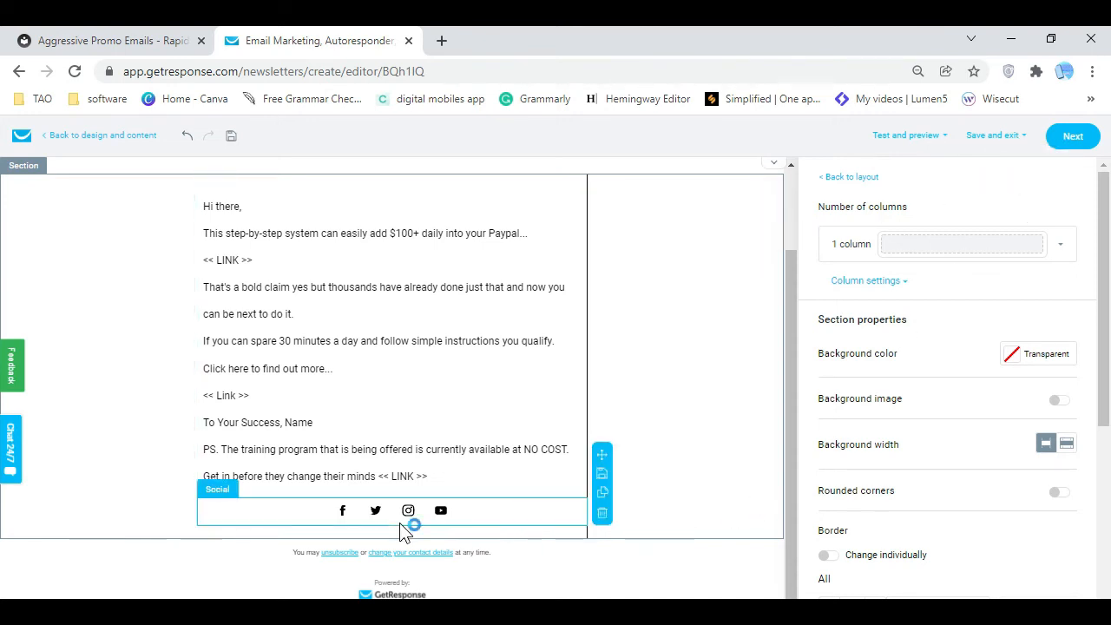
pyautogui.click(675, 432)
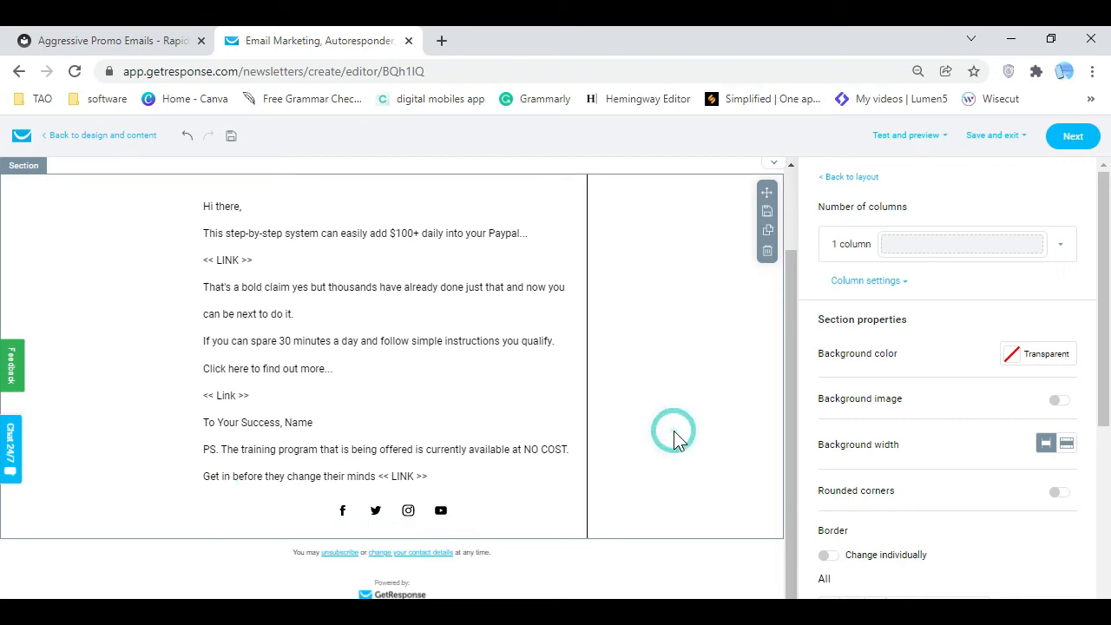
# Examine the footer and header style settings, including the logo options, text style, alignment, link colour and padding
pyautogui.click(568, 557)
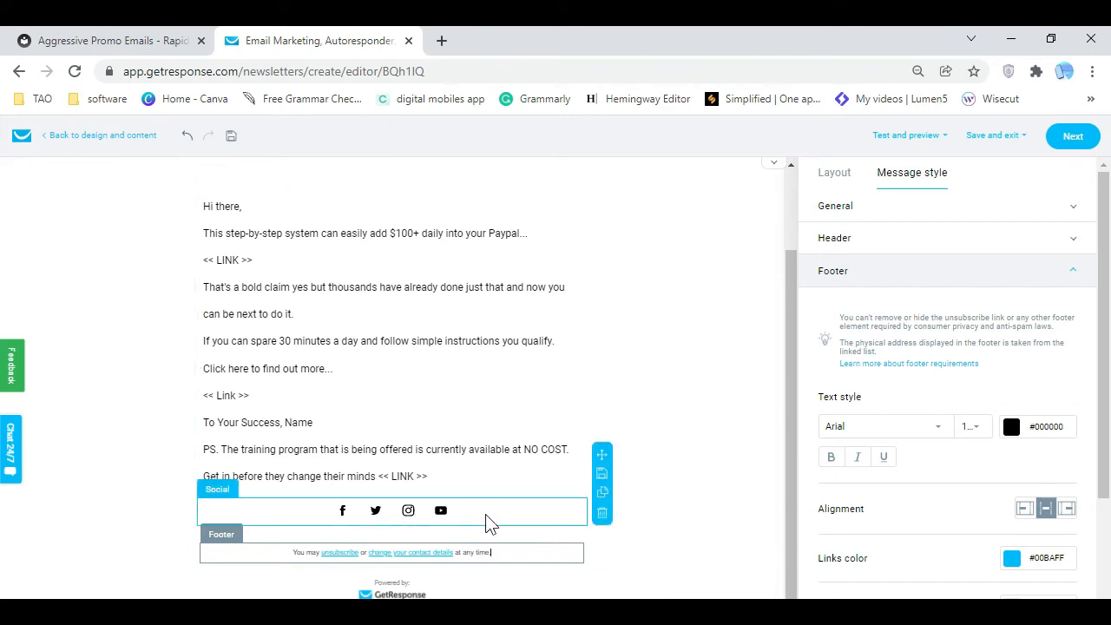
pyautogui.click(884, 239)
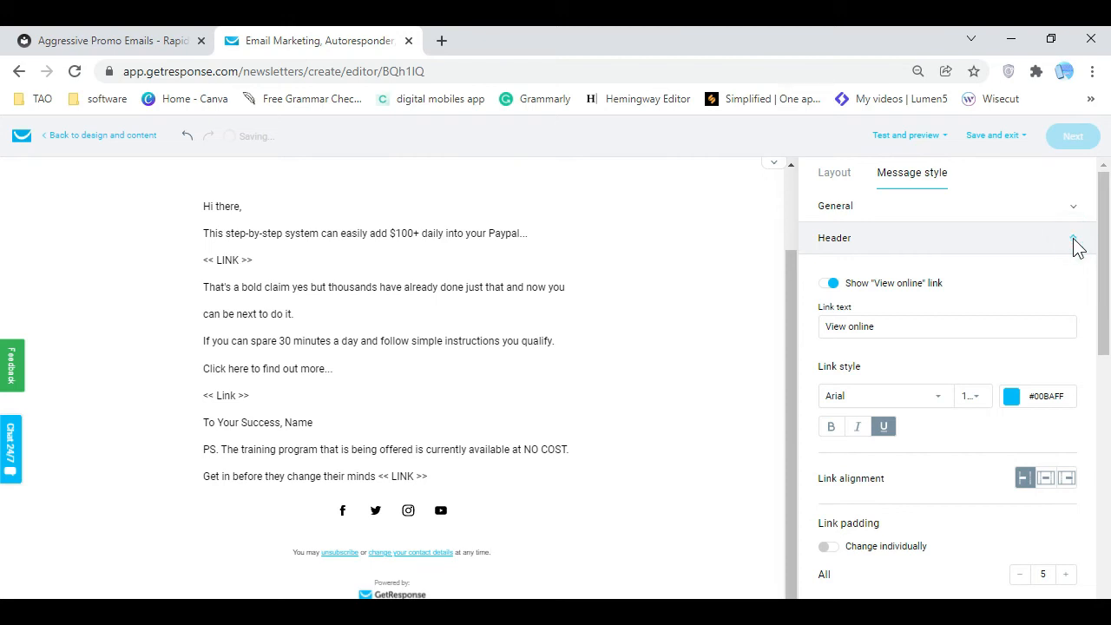
pyautogui.scroll(-2, 1057, 540)
pyautogui.moveTo(1104, 424); pyautogui.dragTo(1105, 597)
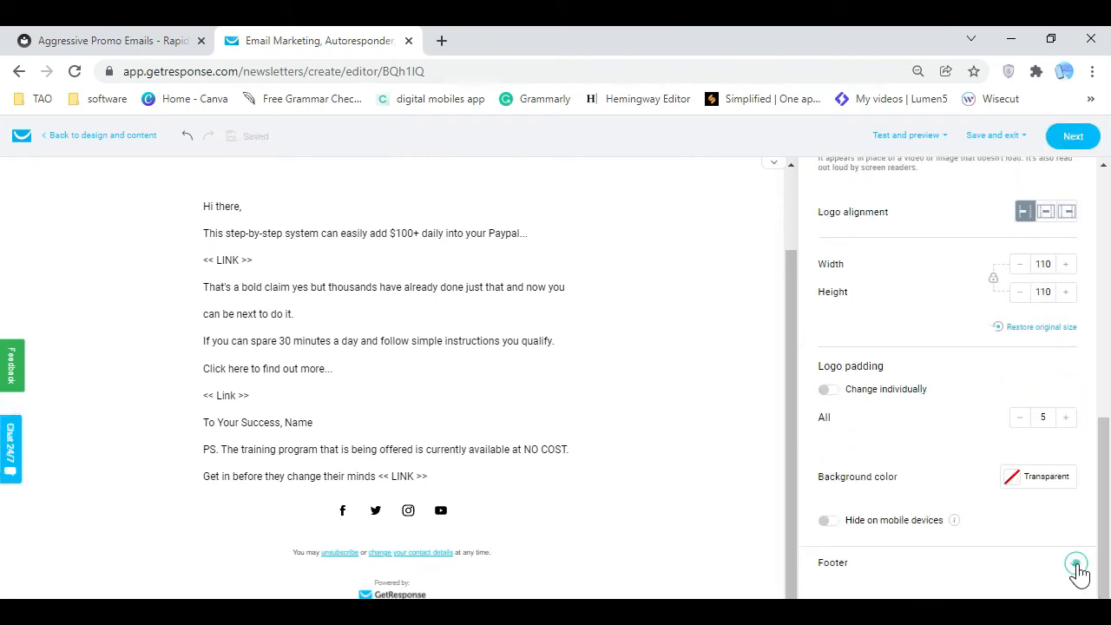
pyautogui.click(1076, 567)
pyautogui.scroll(2, 943, 484)
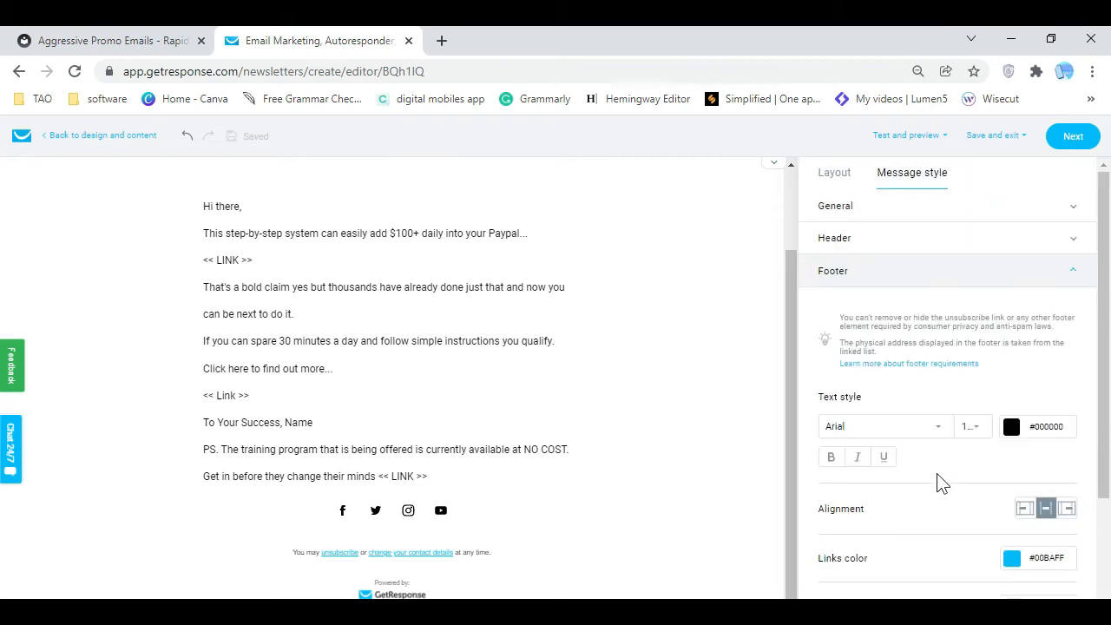
pyautogui.scroll(-2, 943, 484)
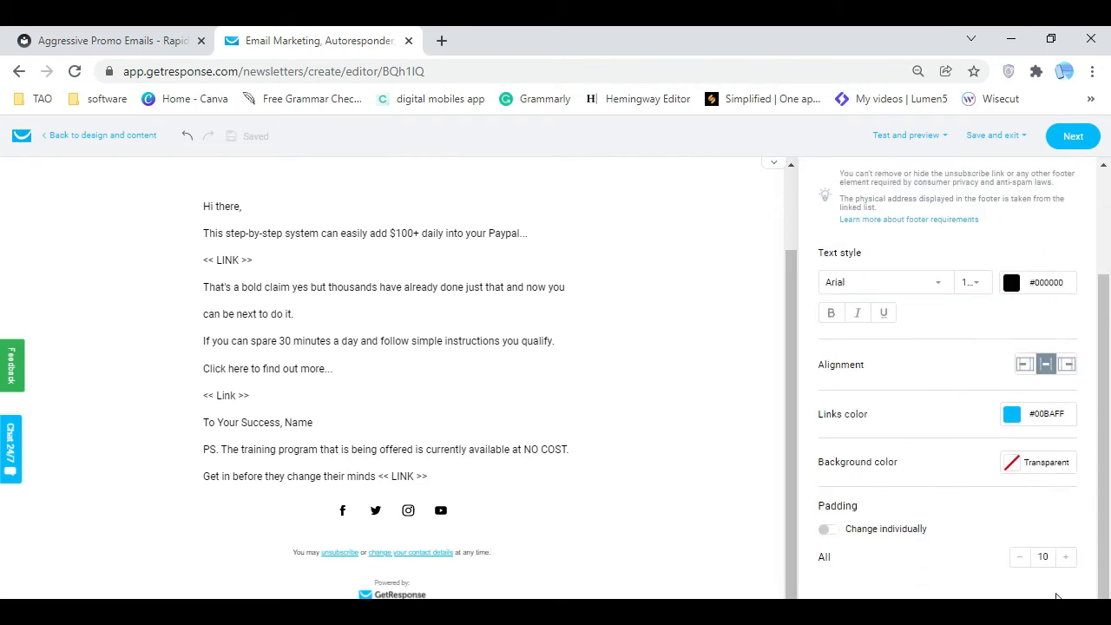
pyautogui.scroll(2, 637, 516)
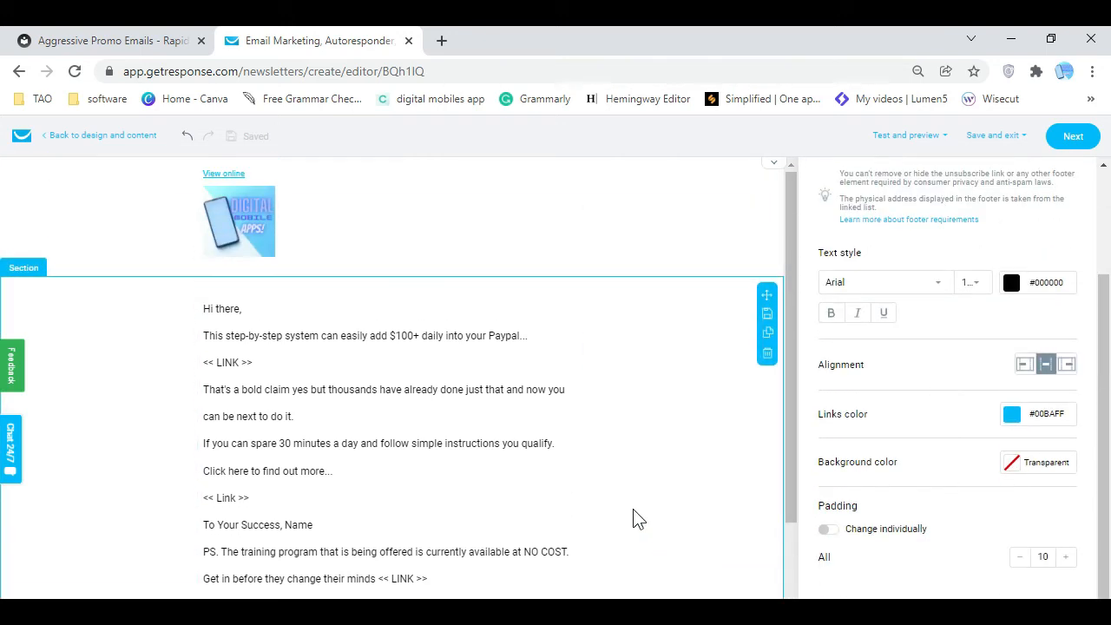
pyautogui.scroll(-2, 638, 516)
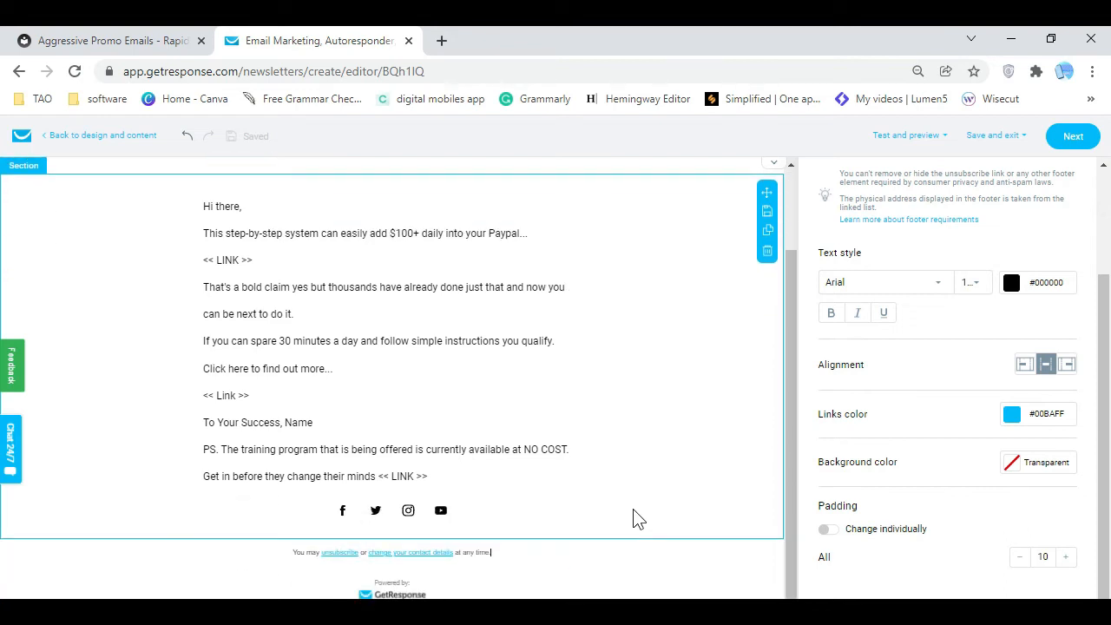
# Try aligning the social icons to the left and return them to centre alignment
pyautogui.click(397, 514)
pyautogui.scroll(-1, 884, 534)
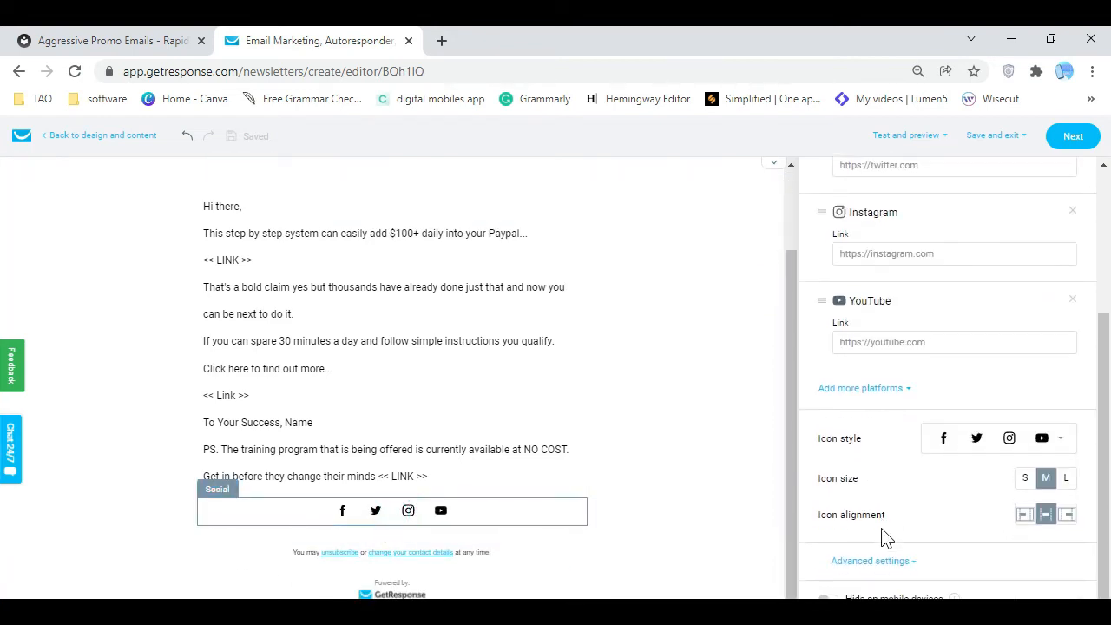
pyautogui.click(1024, 517)
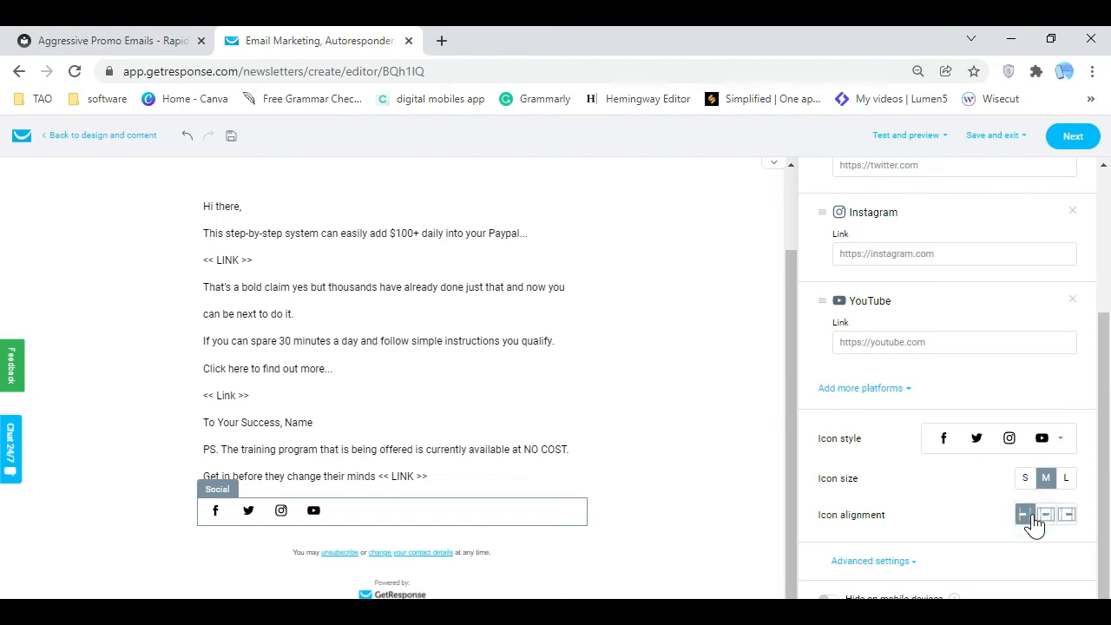
pyautogui.click(1047, 519)
pyautogui.scroll(2, 563, 442)
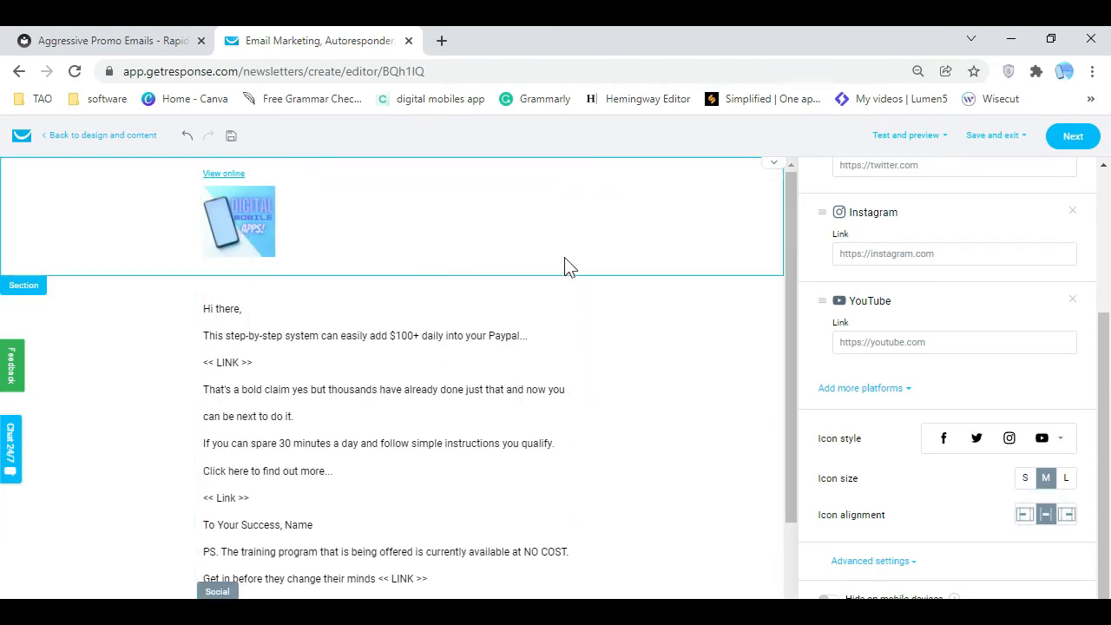
pyautogui.scroll(2, 968, 442)
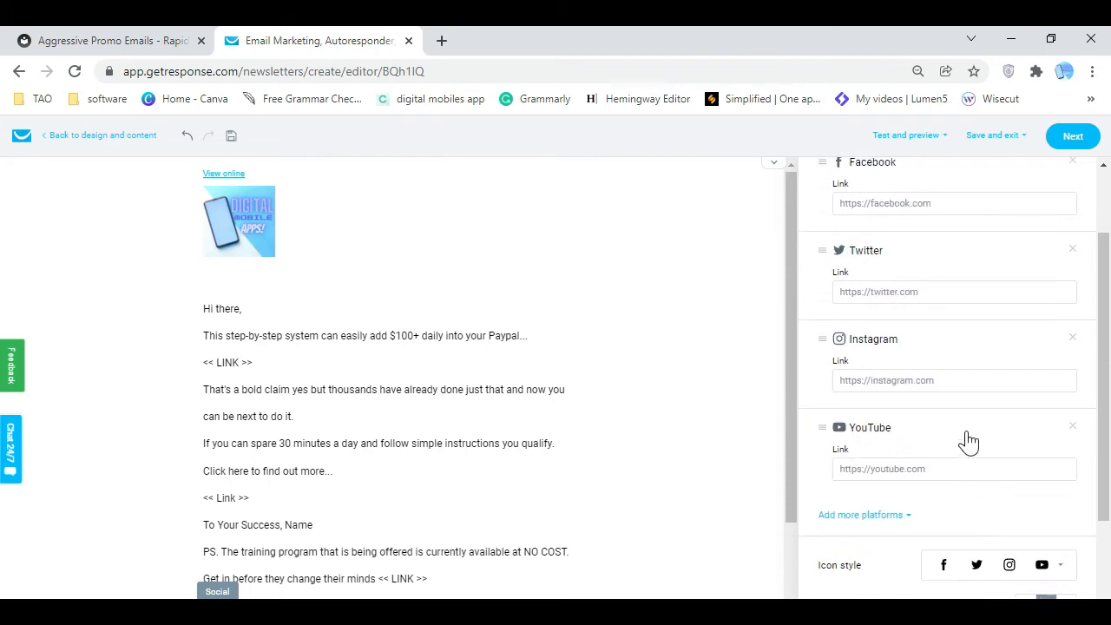
# Hide the "View online" link in the newsletter header and save the message as a draft, exiting the editor
pyautogui.click(391, 196)
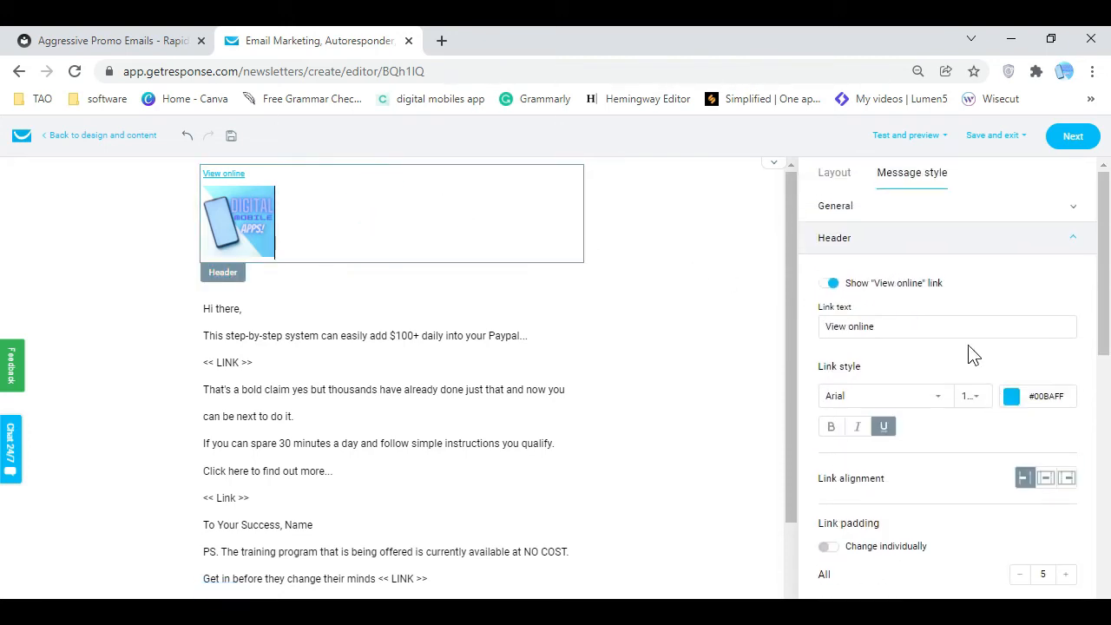
pyautogui.click(832, 284)
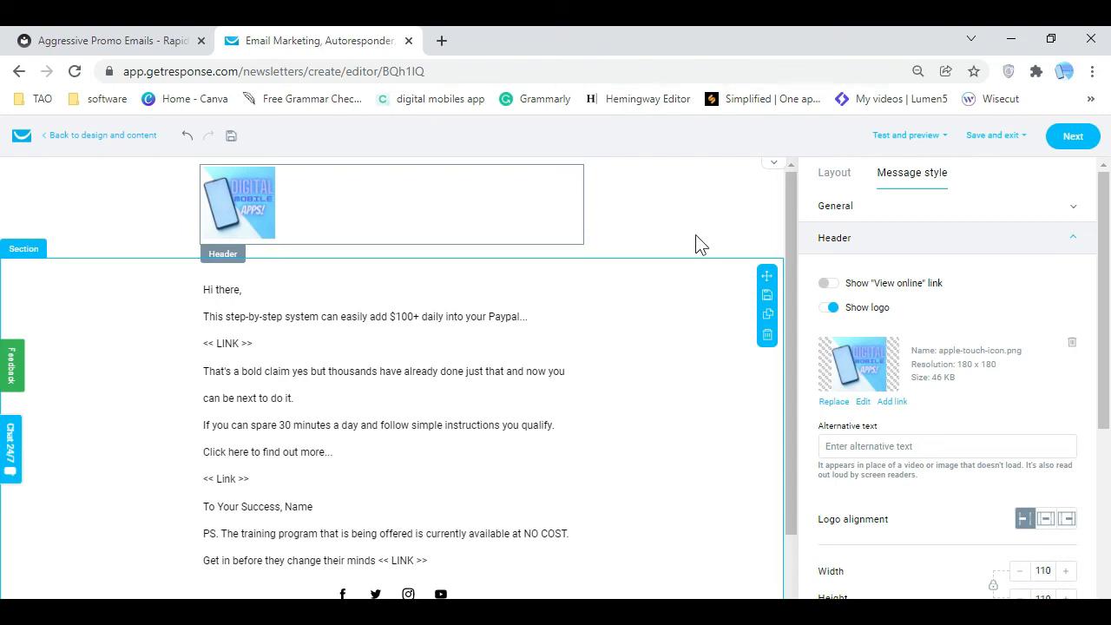
pyautogui.click(721, 218)
pyautogui.scroll(-2, 674, 350)
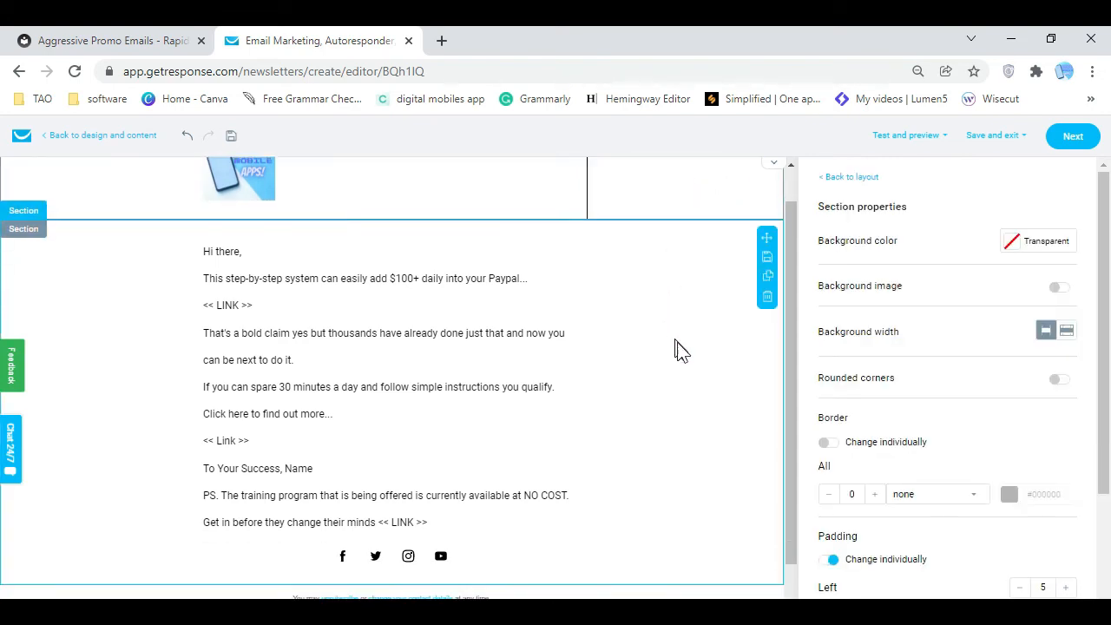
pyautogui.moveTo(1020, 151)
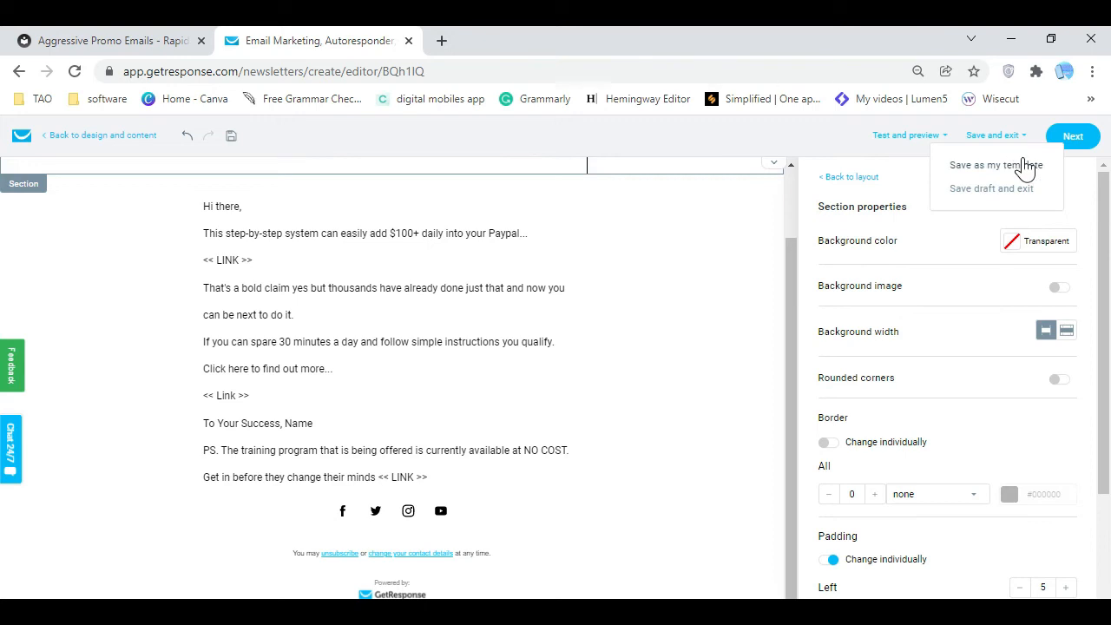
pyautogui.click(1030, 191)
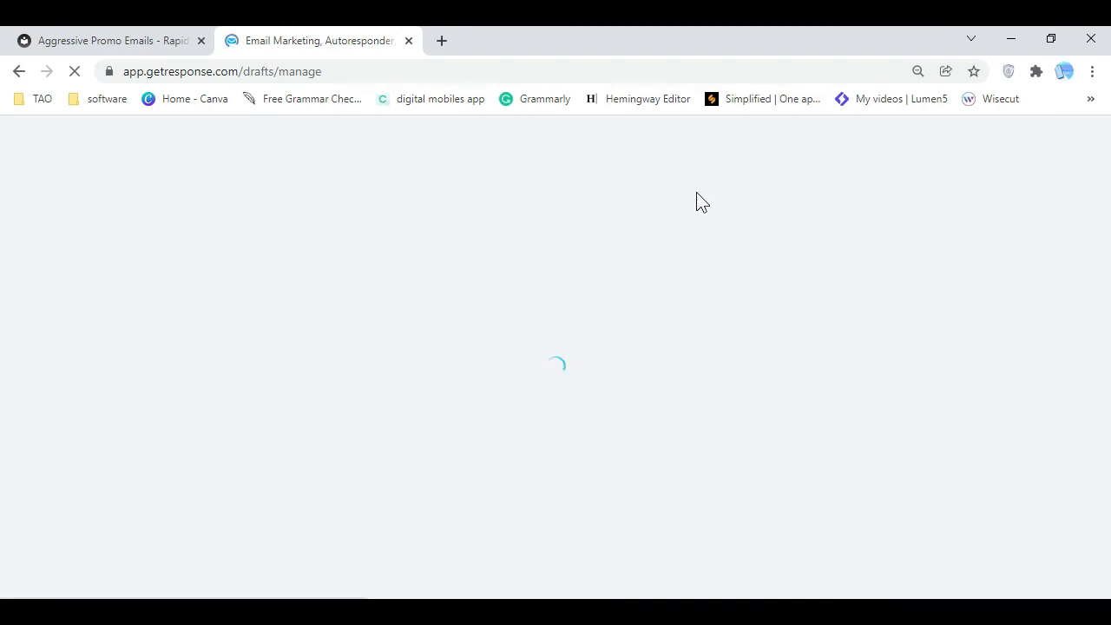
# Check the Promo Email 5 text on the Aggressive Promo Emails page and start a new newsletter in GetResponse
pyautogui.click(79, 42)
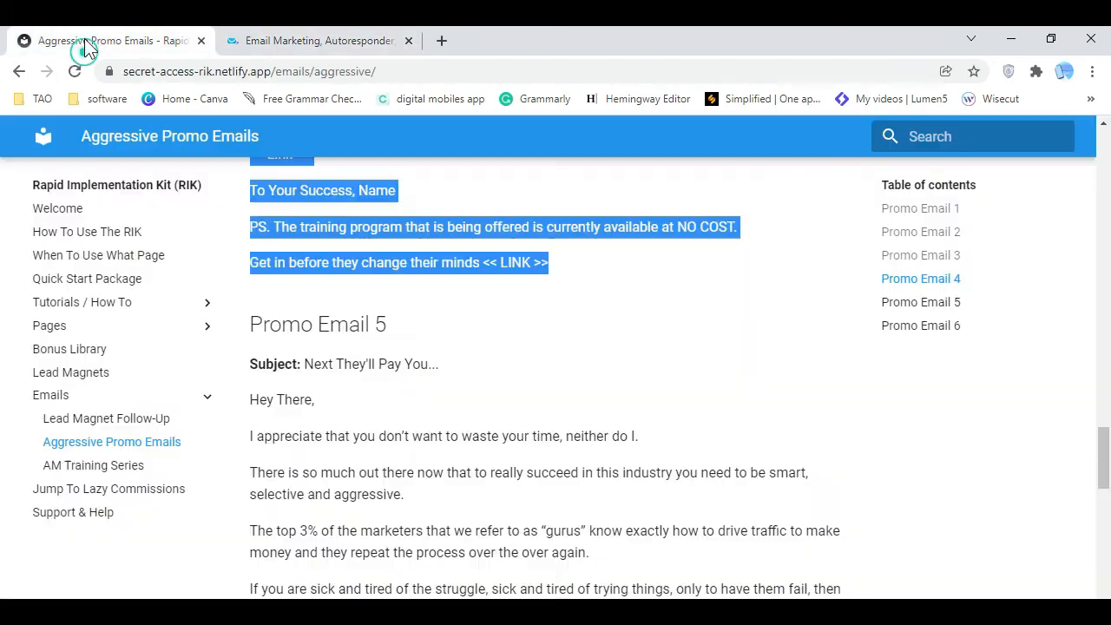
pyautogui.click(627, 321)
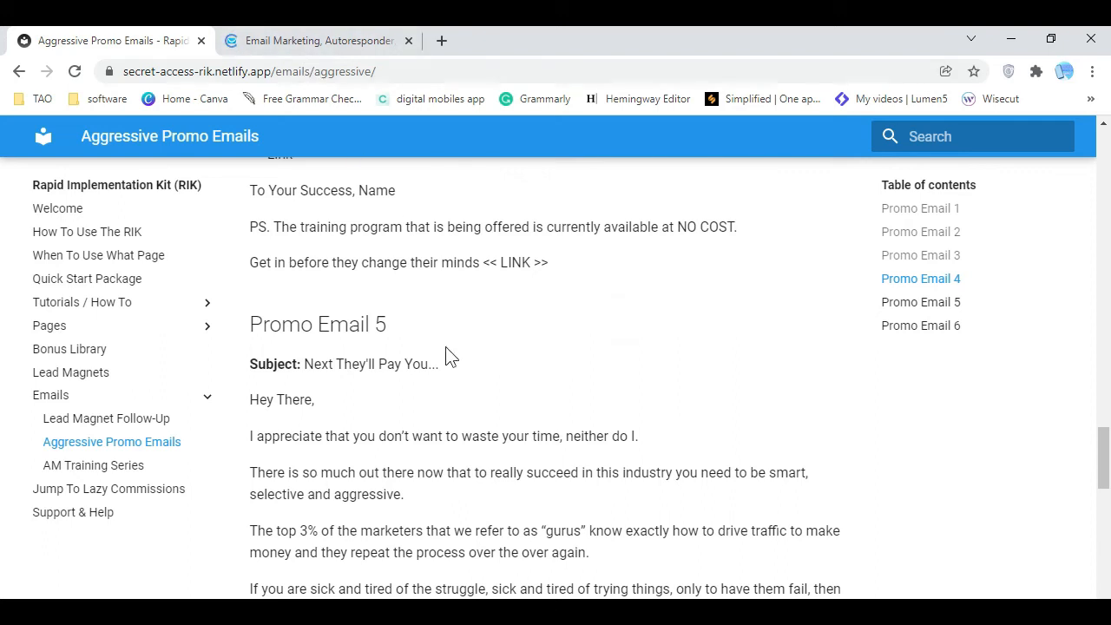
pyautogui.click(347, 42)
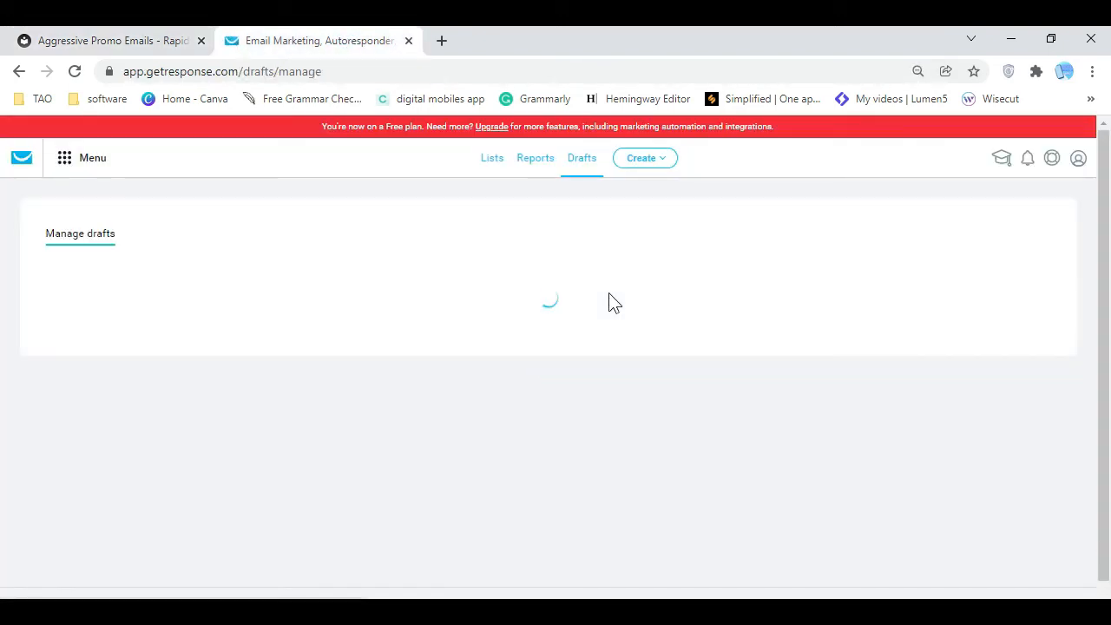
pyautogui.scroll(-3, 568, 460)
pyautogui.scroll(3, 565, 464)
pyautogui.click(963, 292)
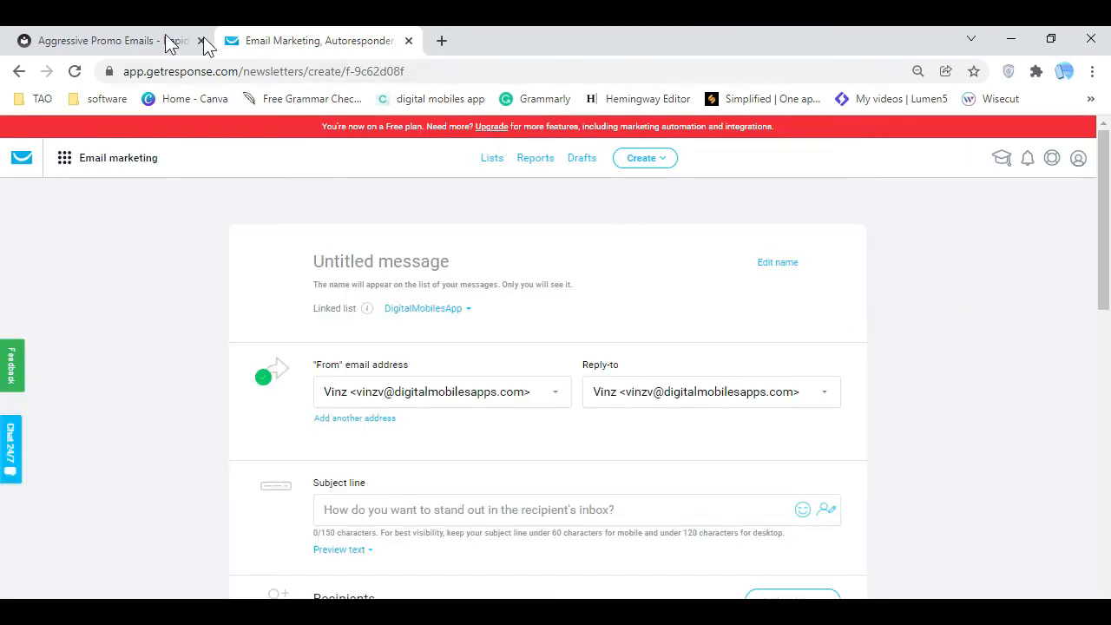
# Name the new newsletter "Promo Email 5", using the heading copied from the Aggressive Promo Emails page
pyautogui.click(147, 40)
pyautogui.moveTo(387, 335); pyautogui.dragTo(251, 329)
pyautogui.rightClick(276, 329)
pyautogui.click(320, 338)
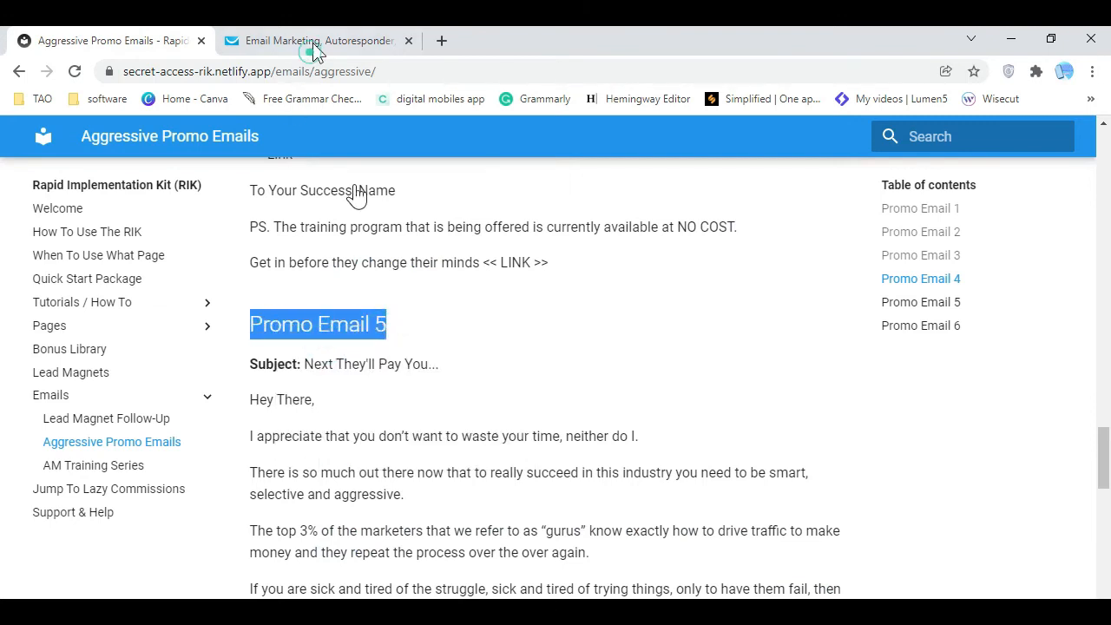
pyautogui.click(312, 41)
pyautogui.moveTo(461, 258); pyautogui.dragTo(282, 265)
pyautogui.press('BackSpace')
pyautogui.rightClick(328, 255)
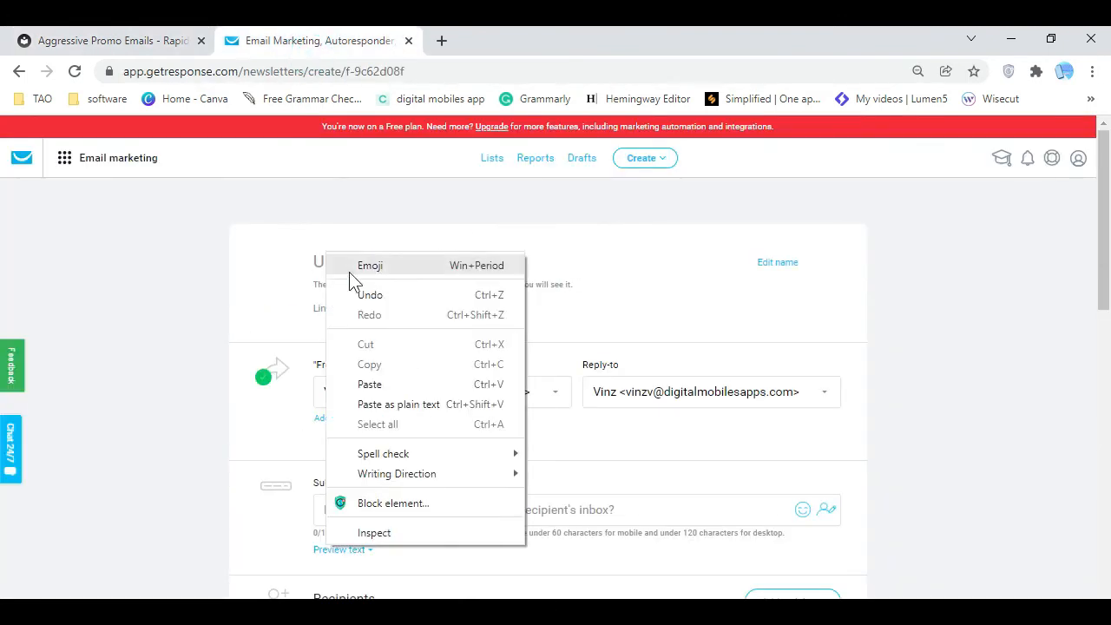
pyautogui.click(397, 385)
pyautogui.click(931, 323)
# Set the subject line to "Next They'll Pay You..." copied from the Promo Email 5 text and proceed to designing the message
pyautogui.click(141, 41)
pyautogui.click(516, 352)
pyautogui.click(302, 364)
pyautogui.click(373, 365)
pyautogui.moveTo(304, 364); pyautogui.dragTo(445, 374)
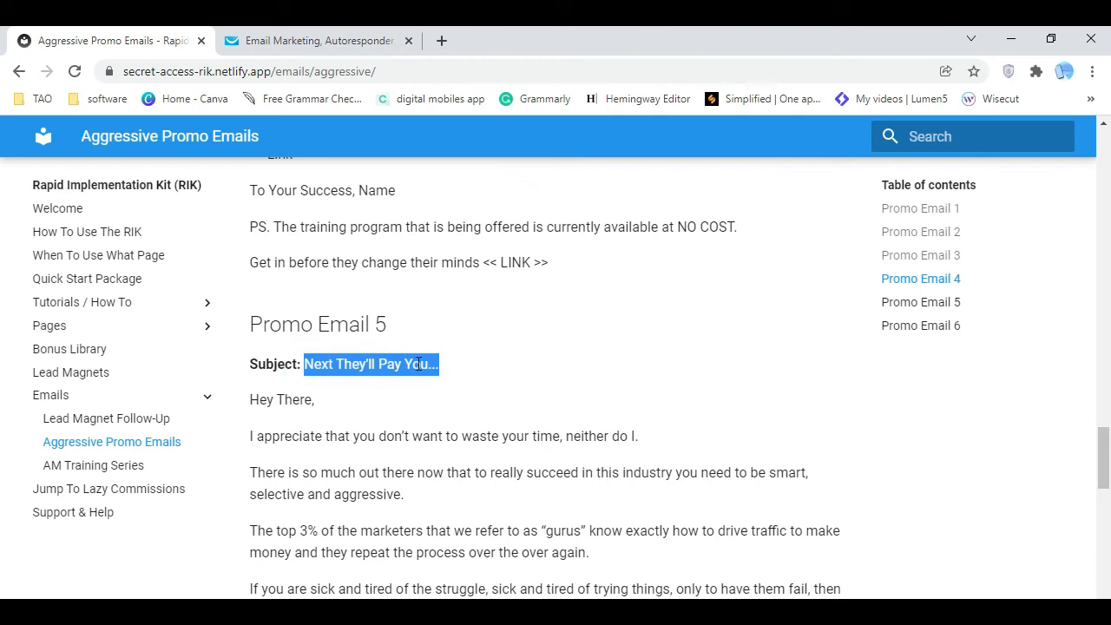
pyautogui.rightClick(418, 363)
pyautogui.click(470, 373)
pyautogui.click(345, 40)
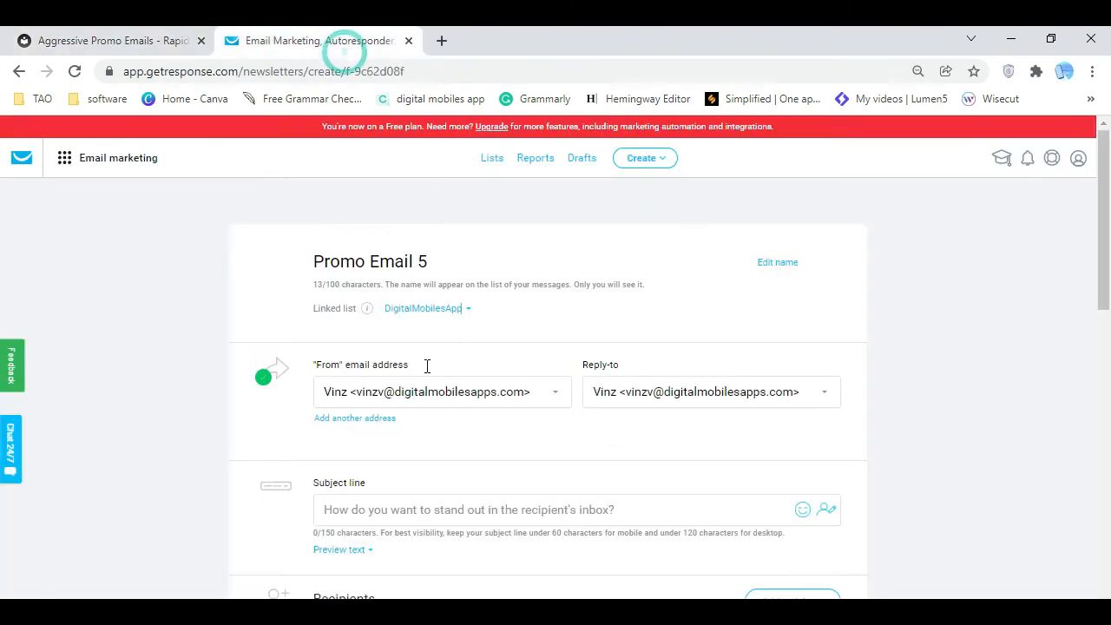
pyautogui.scroll(-1, 422, 469)
pyautogui.rightClick(422, 422)
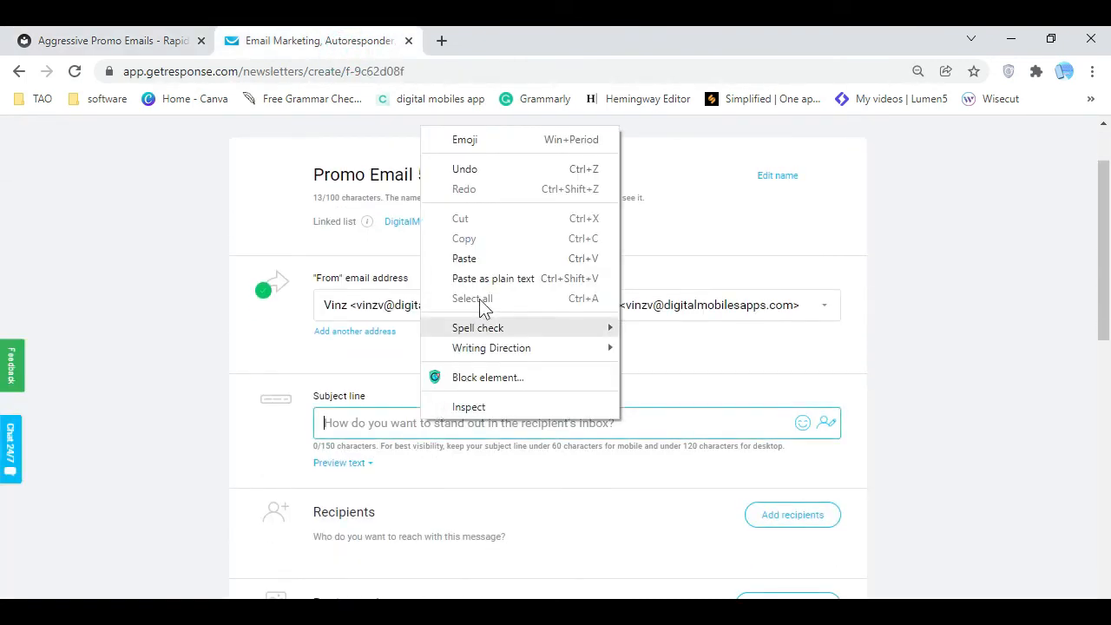
pyautogui.click(502, 259)
pyautogui.scroll(-3, 959, 393)
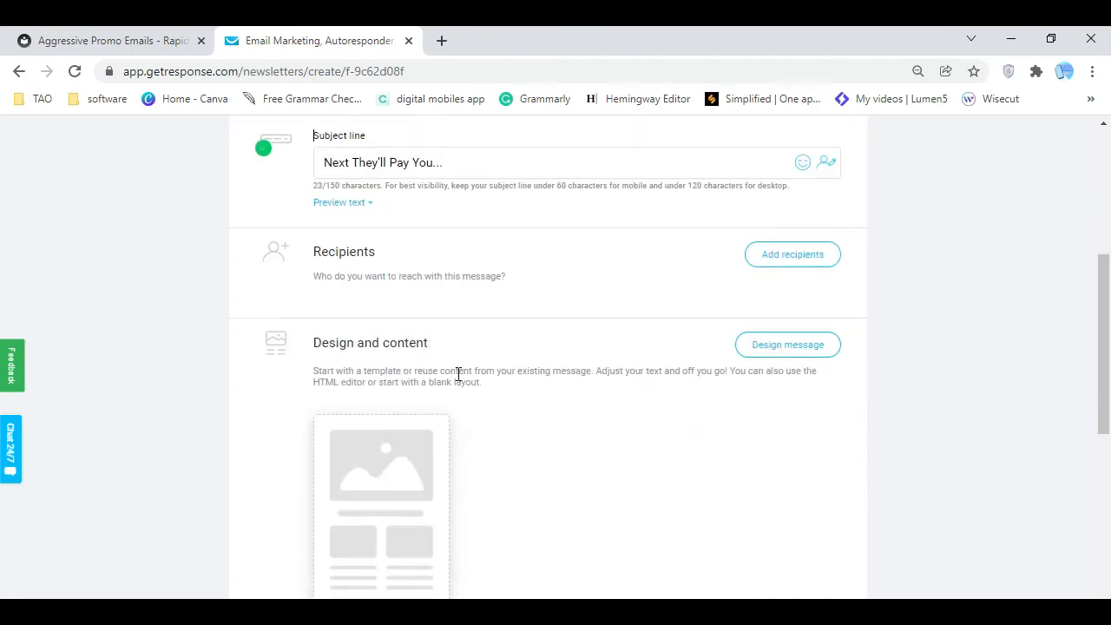
pyautogui.click(781, 348)
# Copy the Promo Email 5 body text starting at "Hey There," and bring up the blank templates for the newsletter design
pyautogui.click(149, 44)
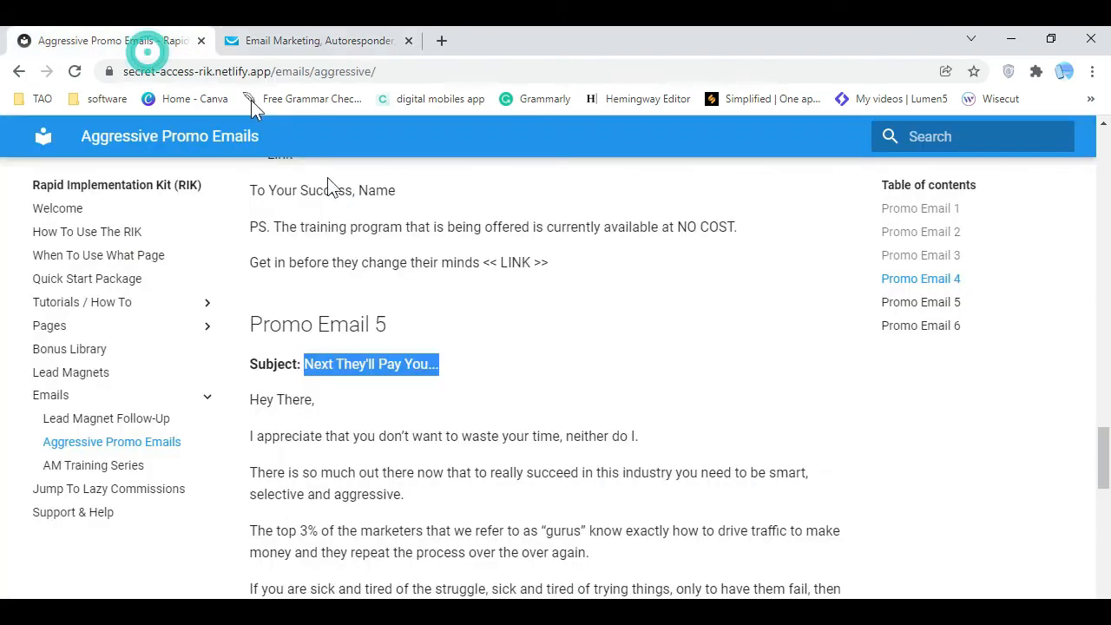
pyautogui.click(368, 413)
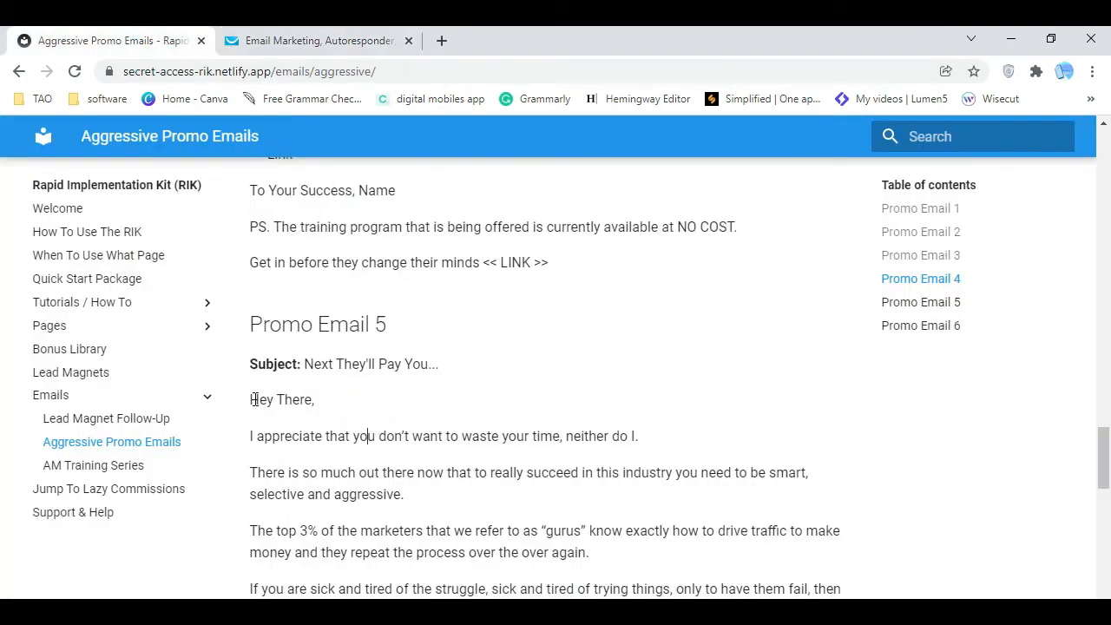
pyautogui.moveTo(253, 399); pyautogui.dragTo(556, 424)
pyautogui.rightClick(454, 395)
pyautogui.click(495, 410)
pyautogui.click(293, 41)
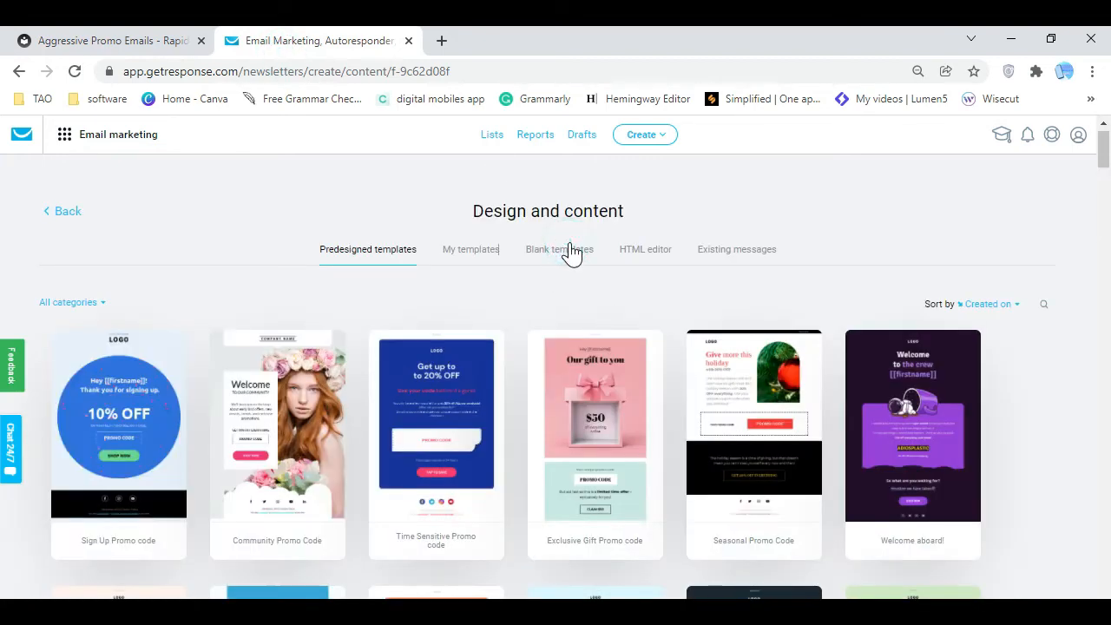
pyautogui.click(570, 259)
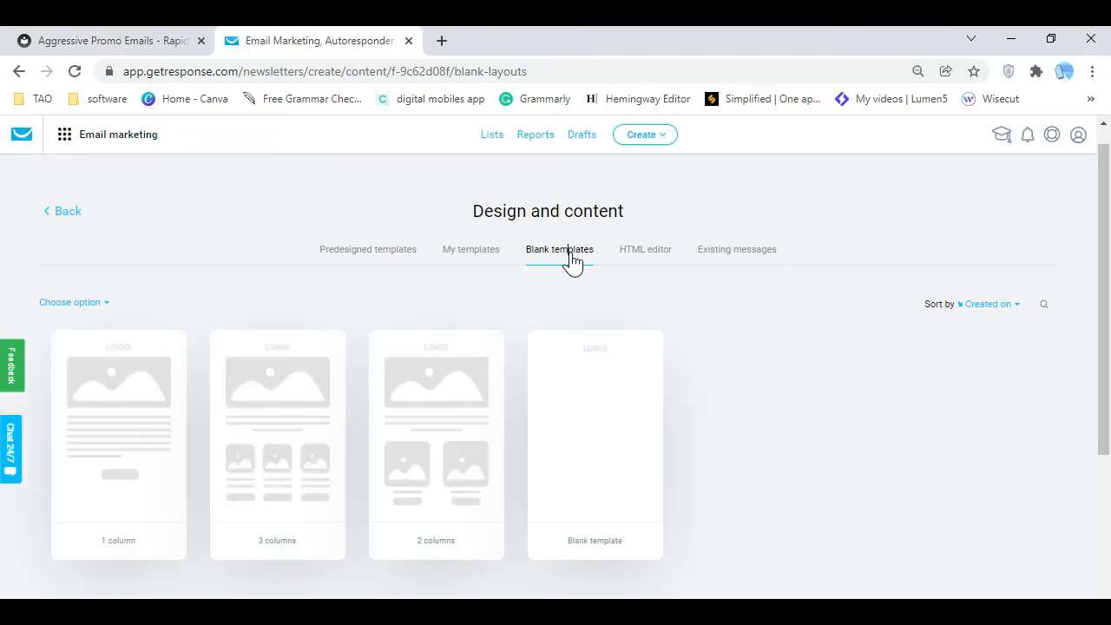
# Open a blank template in the email editor and add a text block to its empty section
pyautogui.moveTo(129, 469)
pyautogui.click(130, 442)
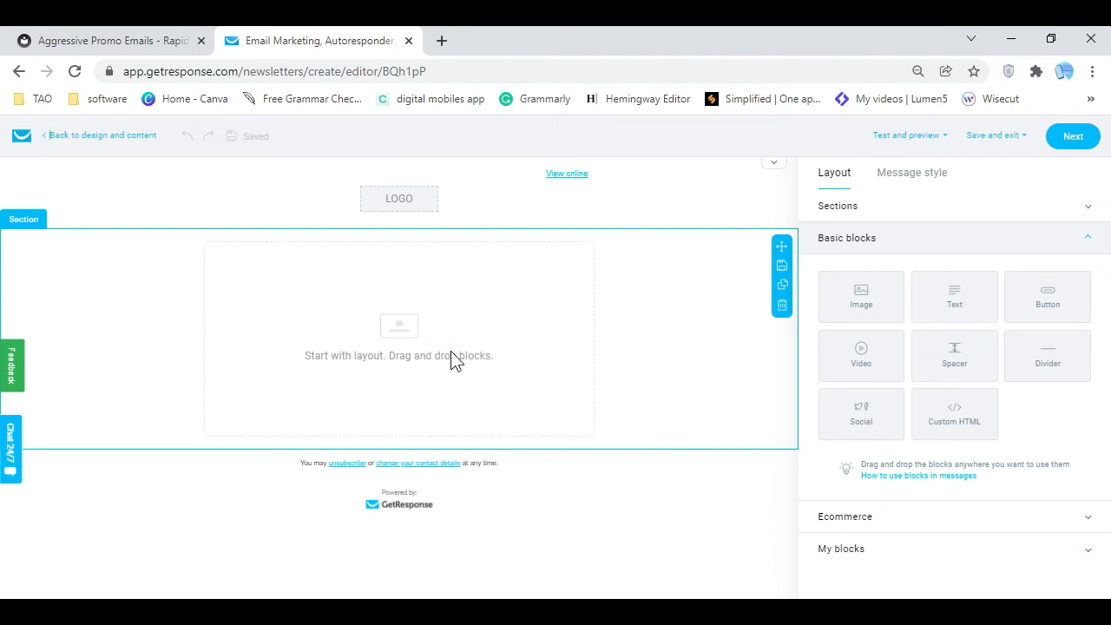
pyautogui.moveTo(955, 306); pyautogui.dragTo(447, 338)
# Paste the copied promo email into the text block and give it the widest line spacing
pyautogui.rightClick(414, 254)
pyautogui.click(372, 288)
pyautogui.rightClick(388, 288)
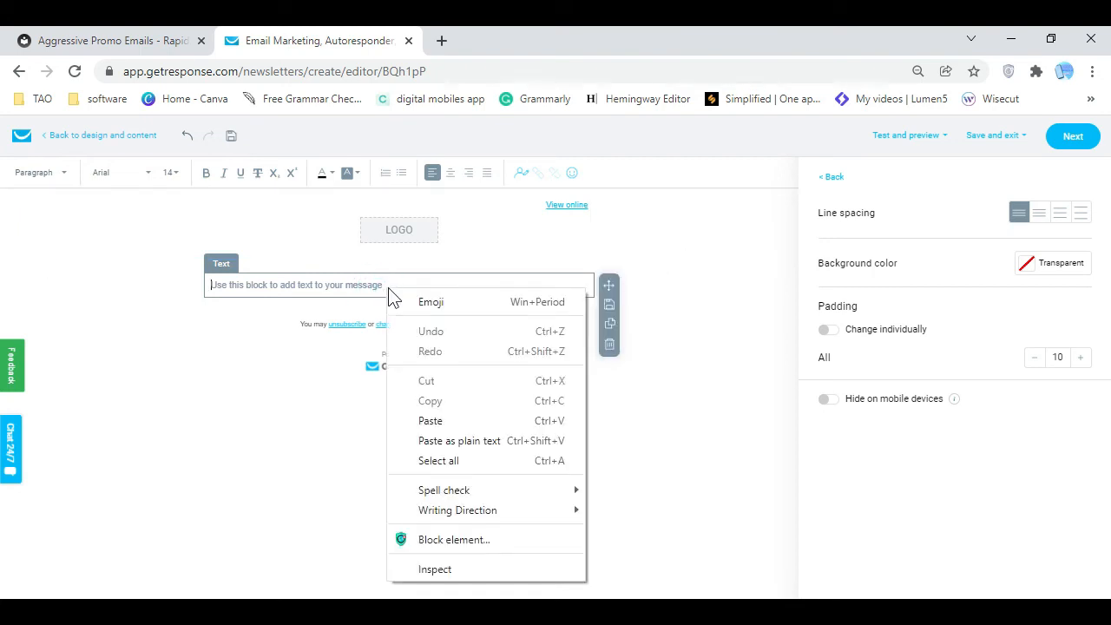
pyautogui.click(482, 420)
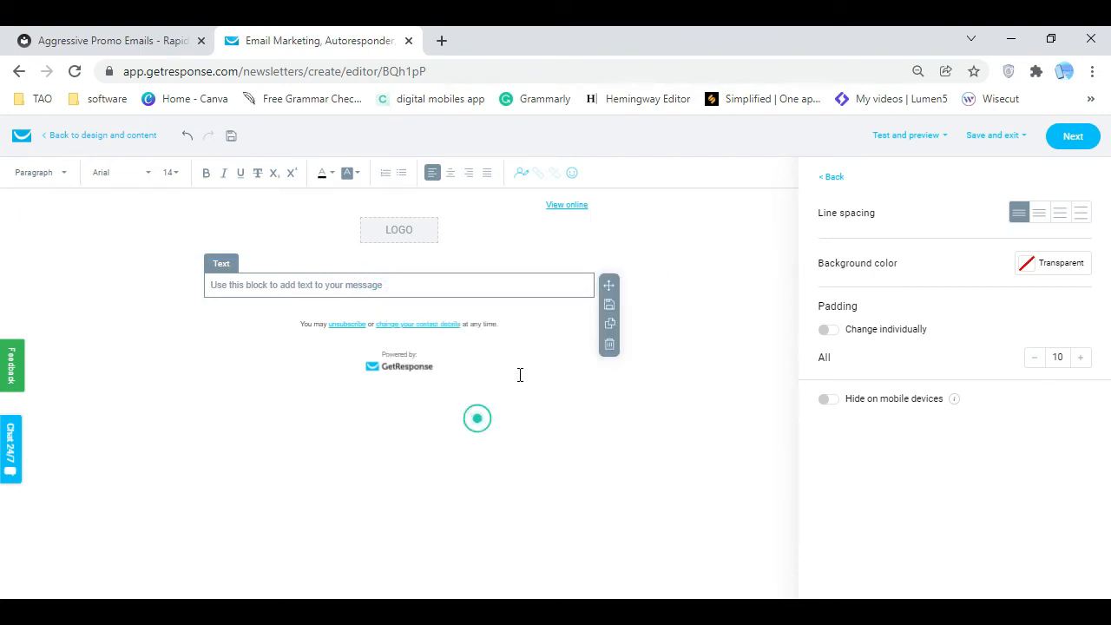
pyautogui.click(1081, 213)
pyautogui.click(670, 372)
pyautogui.scroll(-2, 343, 261)
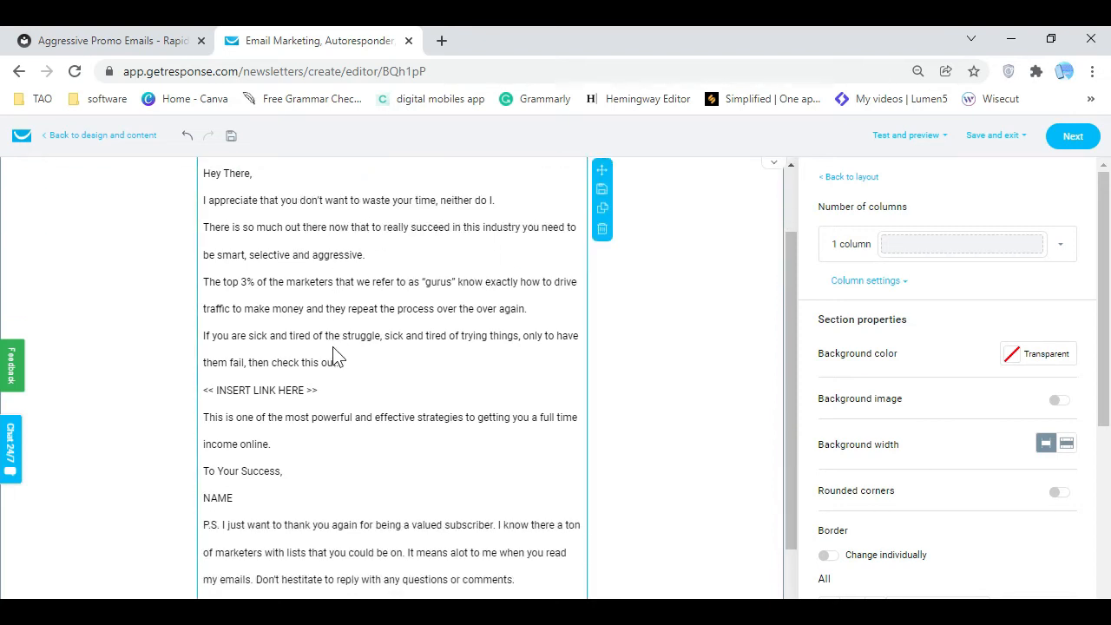
# Replace the NAME placeholder in the sign-off with the sender's name followed by "Digital Mobiles App"
pyautogui.scroll(-2, 337, 360)
pyautogui.moveTo(235, 424); pyautogui.dragTo(211, 423)
pyautogui.click(252, 429)
pyautogui.doubleClick(248, 457)
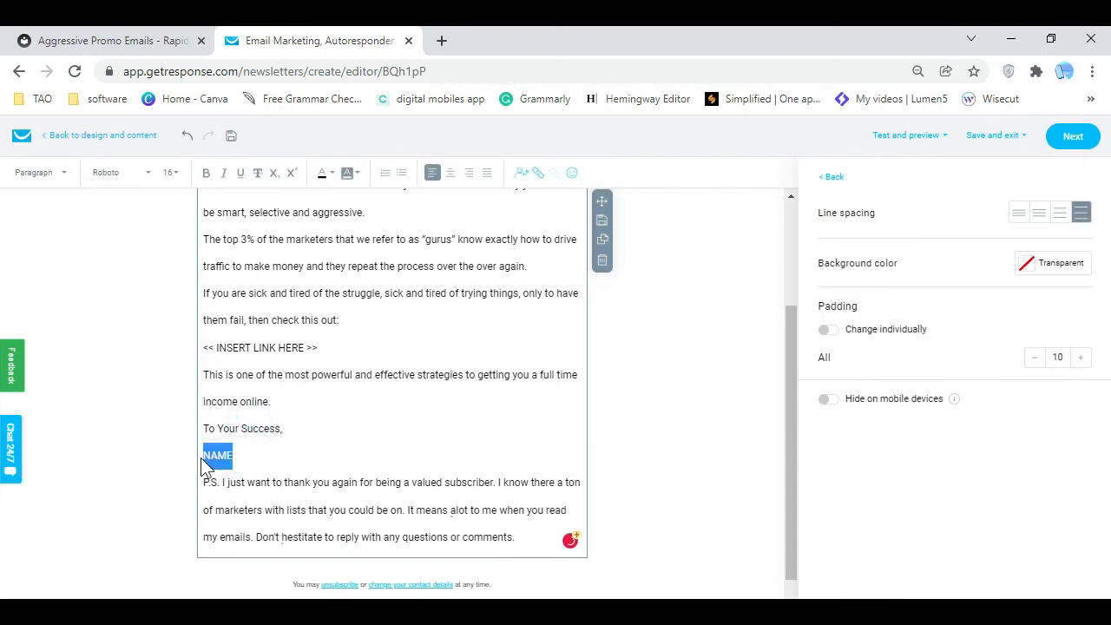
pyautogui.write('Vinz V. Digital Mobiles App')
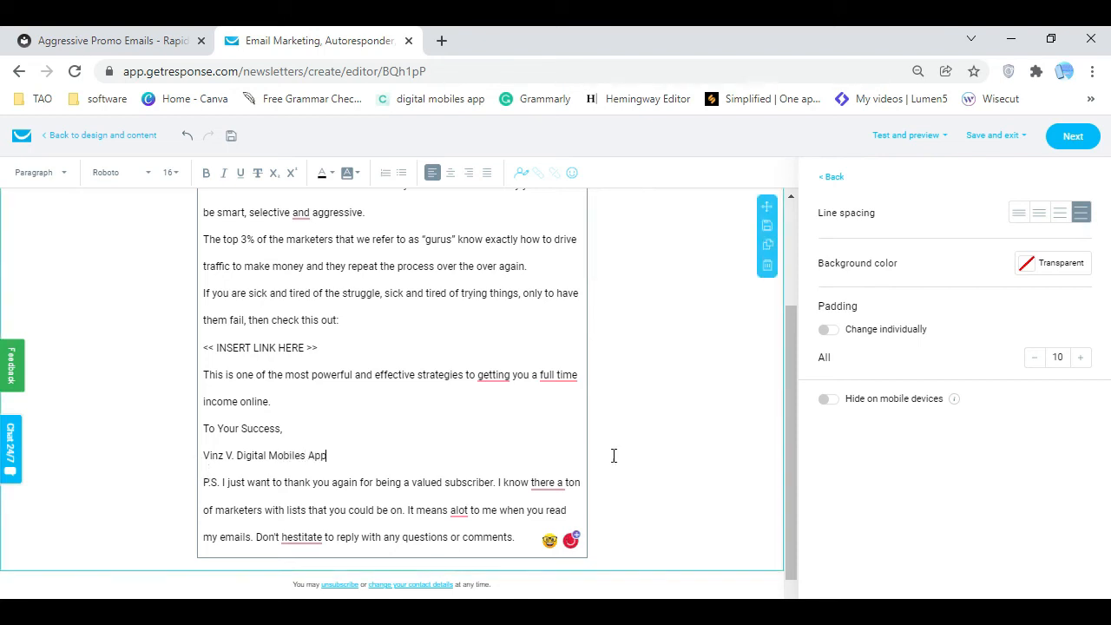
# Insert a blank line between the signature and the P.S. paragraph
pyautogui.click(680, 461)
pyautogui.click(356, 449)
pyautogui.press('Return')
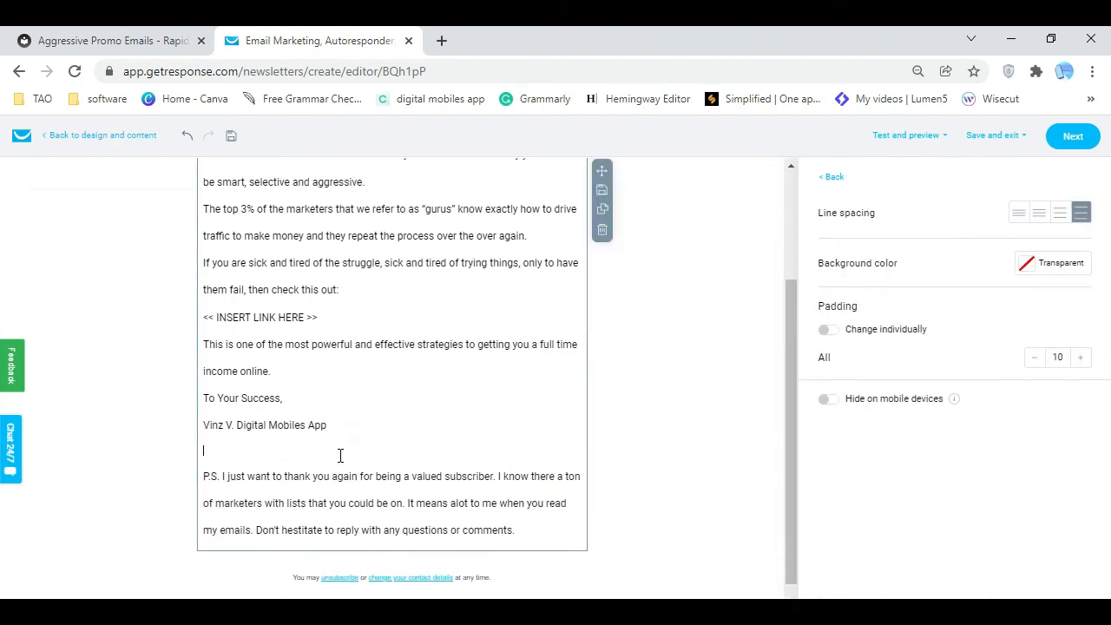
pyautogui.click(652, 473)
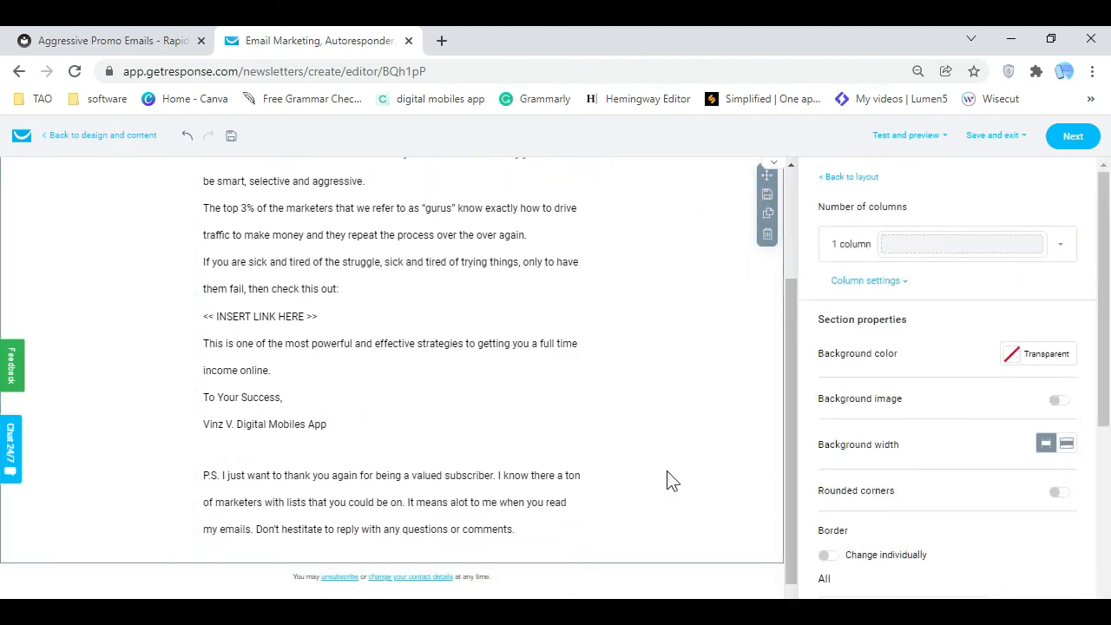
# Apply the suggested grammar correction in the opening sentence, changing the ending to "either do I"
pyautogui.click(482, 432)
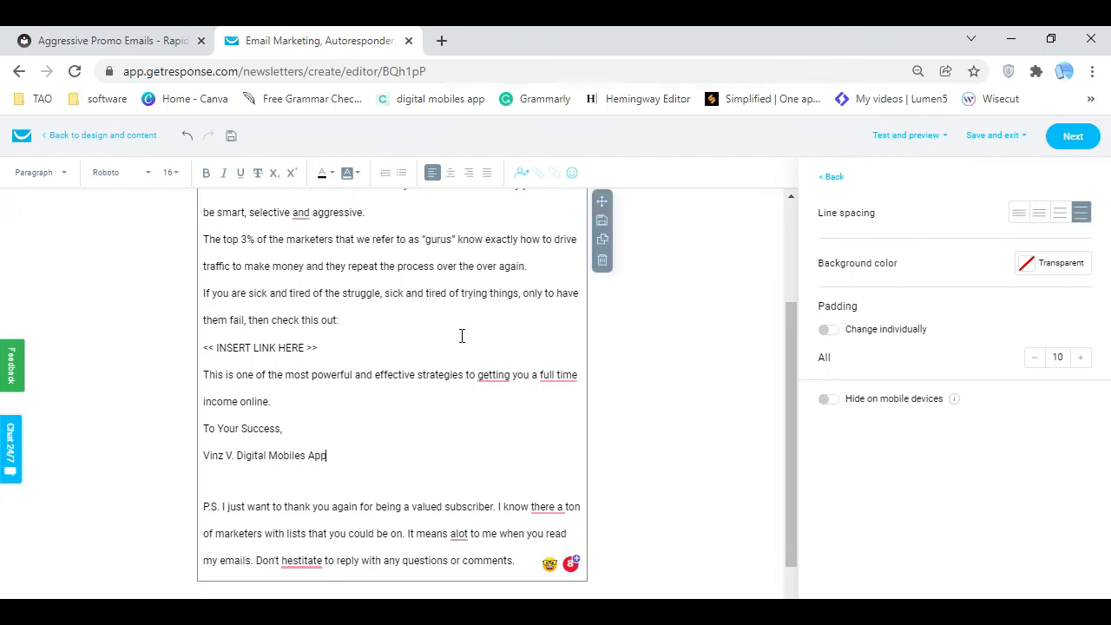
pyautogui.scroll(1, 462, 336)
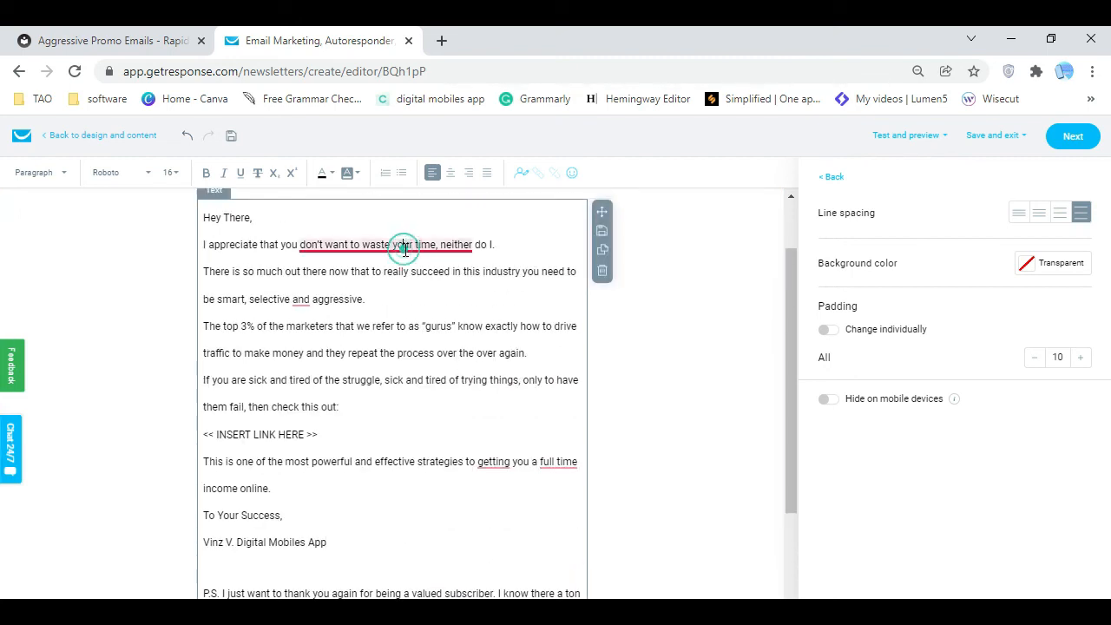
pyautogui.moveTo(402, 248)
pyautogui.click(397, 277)
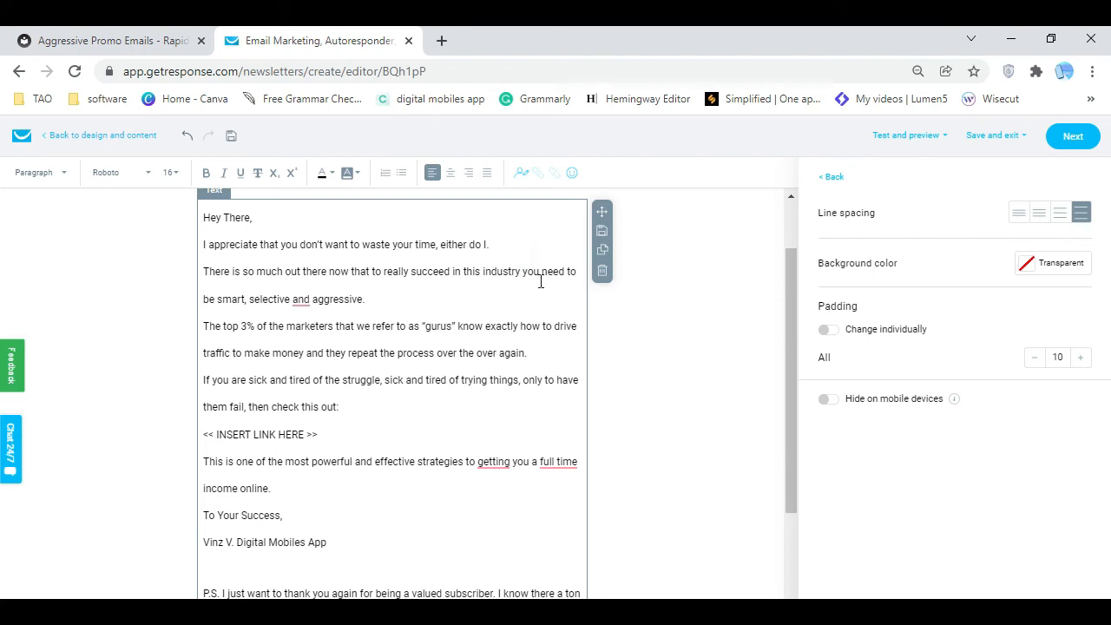
# Insert a blank line after the "Hey There," greeting and another before the "The top 3%" paragraph
pyautogui.scroll(1, 541, 280)
pyautogui.click(327, 294)
pyautogui.press('Return')
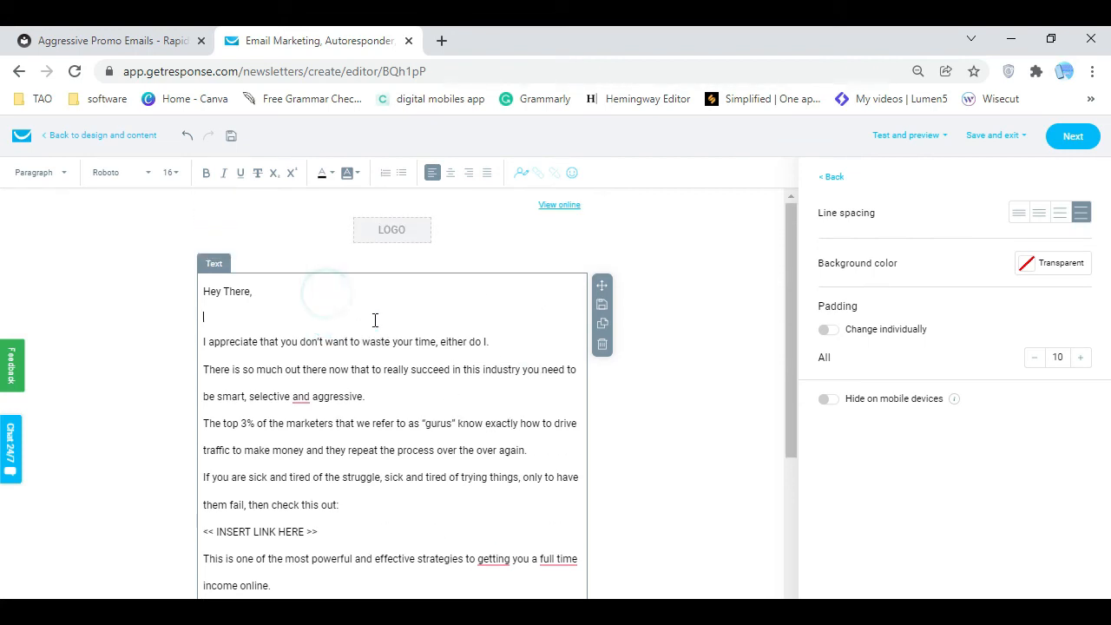
pyautogui.click(414, 390)
pyautogui.press('Return')
# Insert blank lines above and below the "<< INSERT LINK HERE >>" placeholder and before the "To Your Success," closing
pyautogui.scroll(-3, 374, 390)
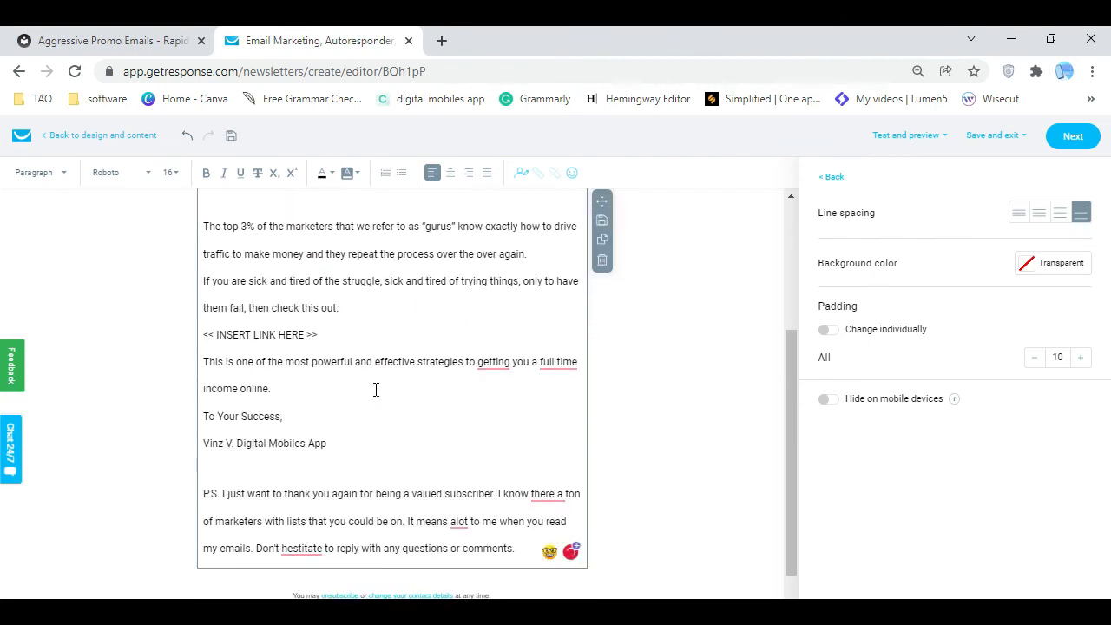
pyautogui.click(364, 266)
pyautogui.press('Return')
pyautogui.click(362, 319)
pyautogui.press('Return')
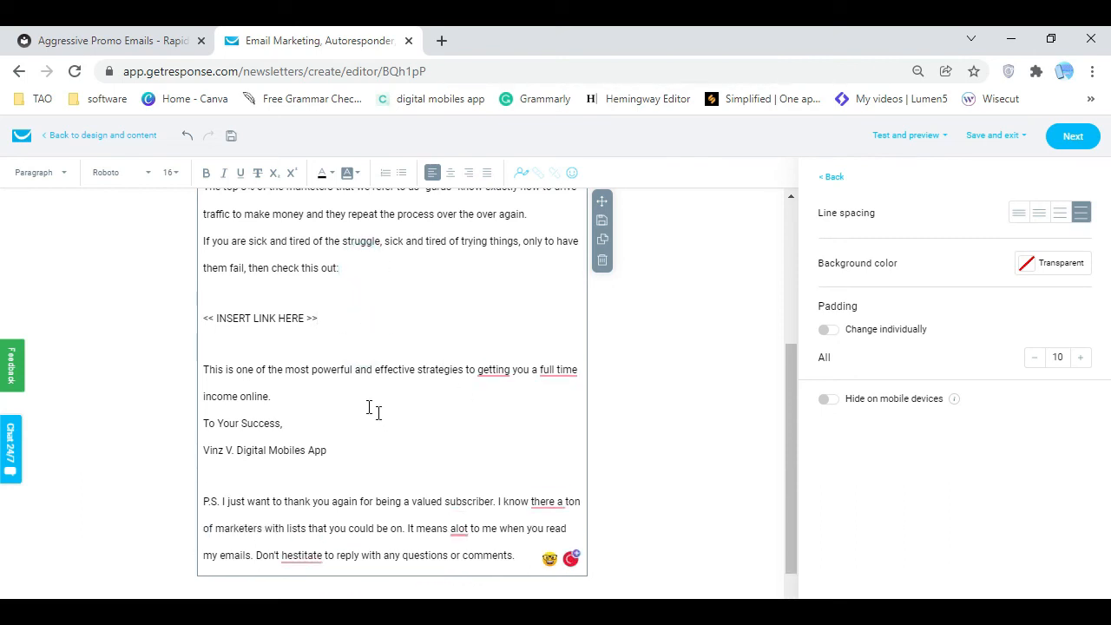
pyautogui.click(342, 400)
pyautogui.press('Return')
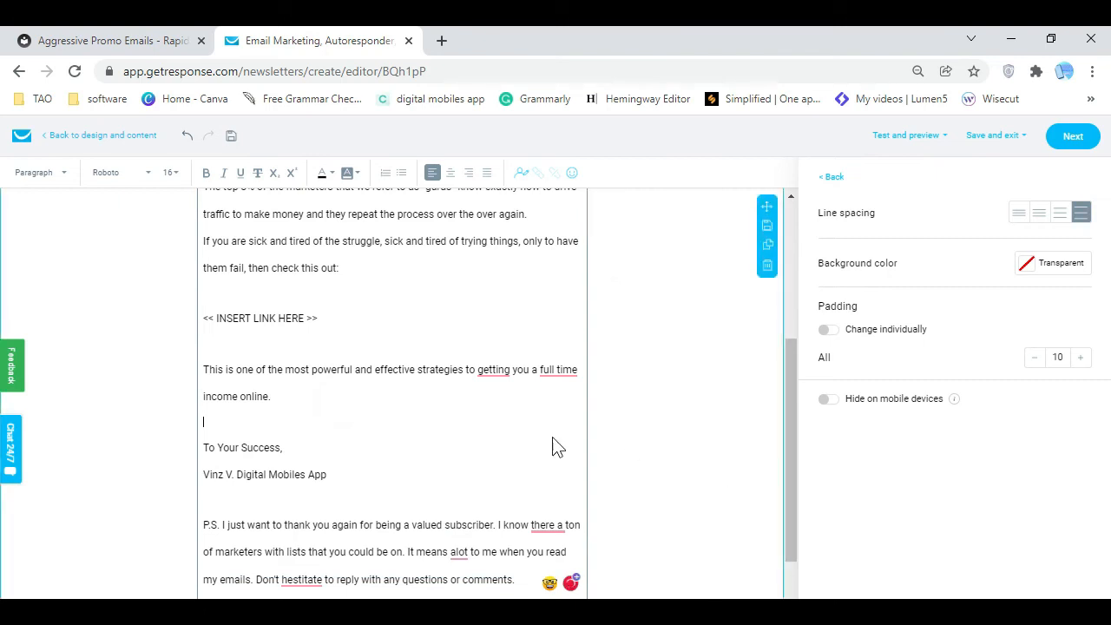
# Apply the suggested comma correction so the phrase reads "smart, selective, and aggressive"
pyautogui.scroll(1, 502, 430)
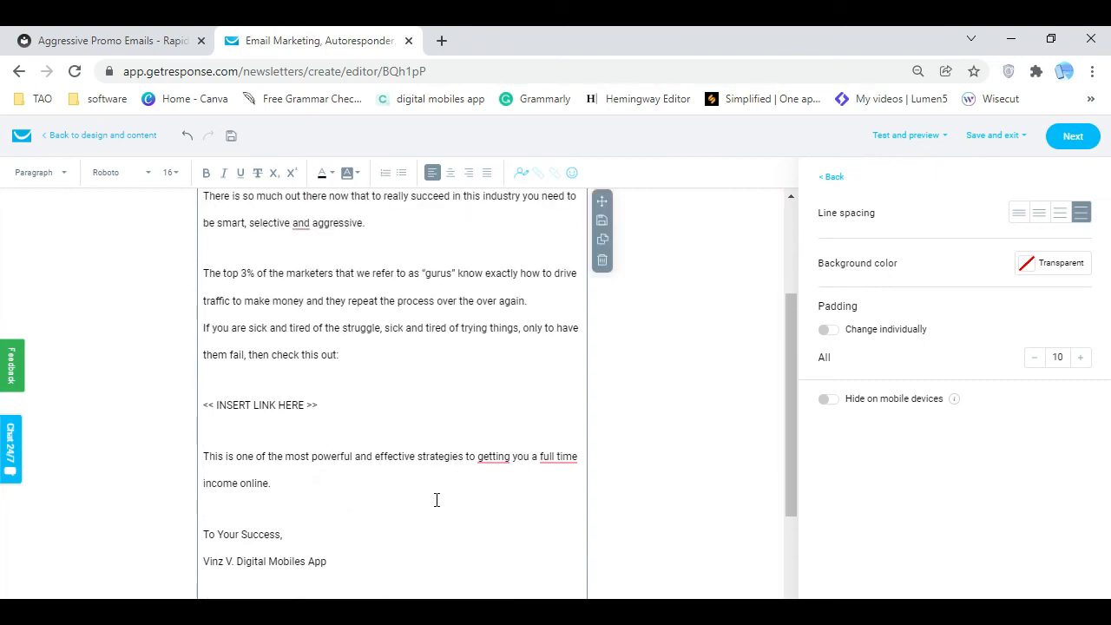
pyautogui.scroll(2, 436, 500)
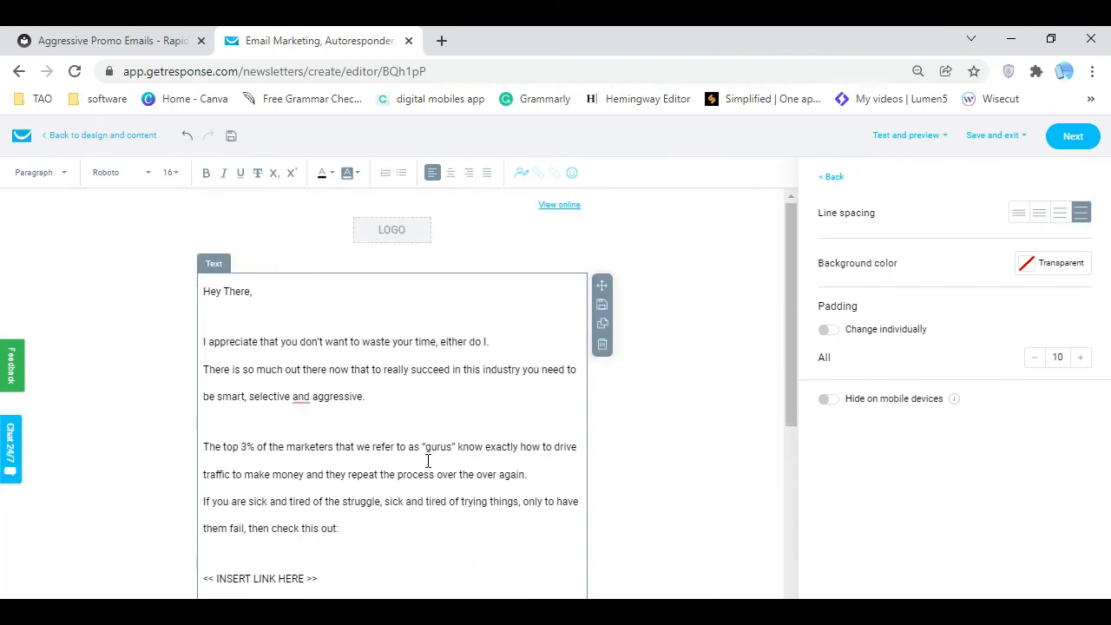
pyautogui.click(299, 400)
pyautogui.click(316, 425)
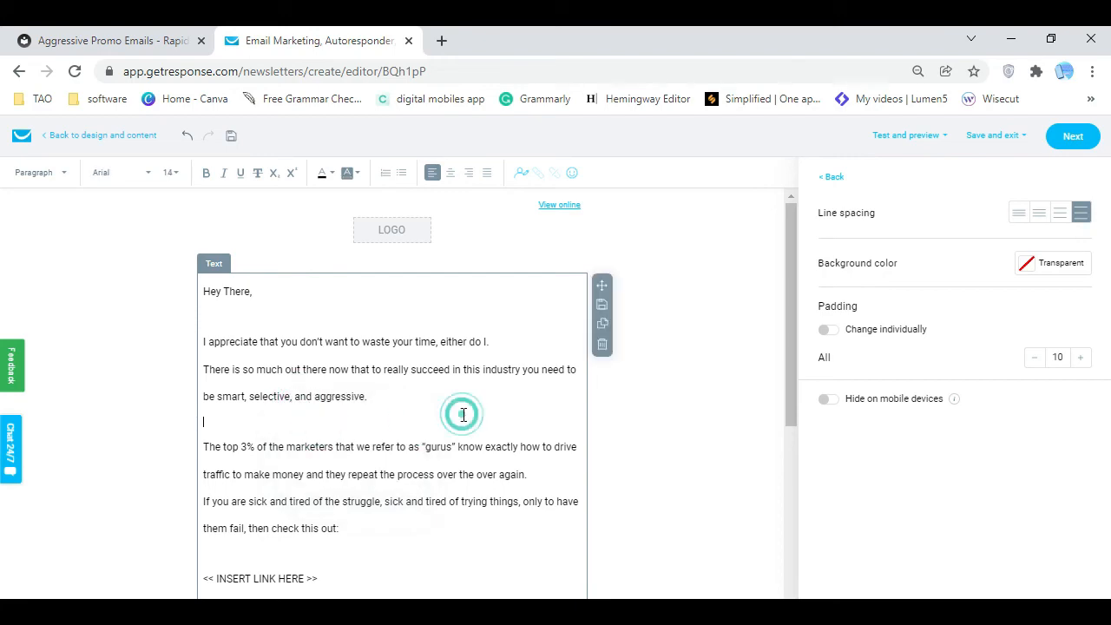
# Review the edited email body from the greeting to the P.S. paragraph
pyautogui.scroll(-2, 463, 415)
pyautogui.scroll(-2, 727, 444)
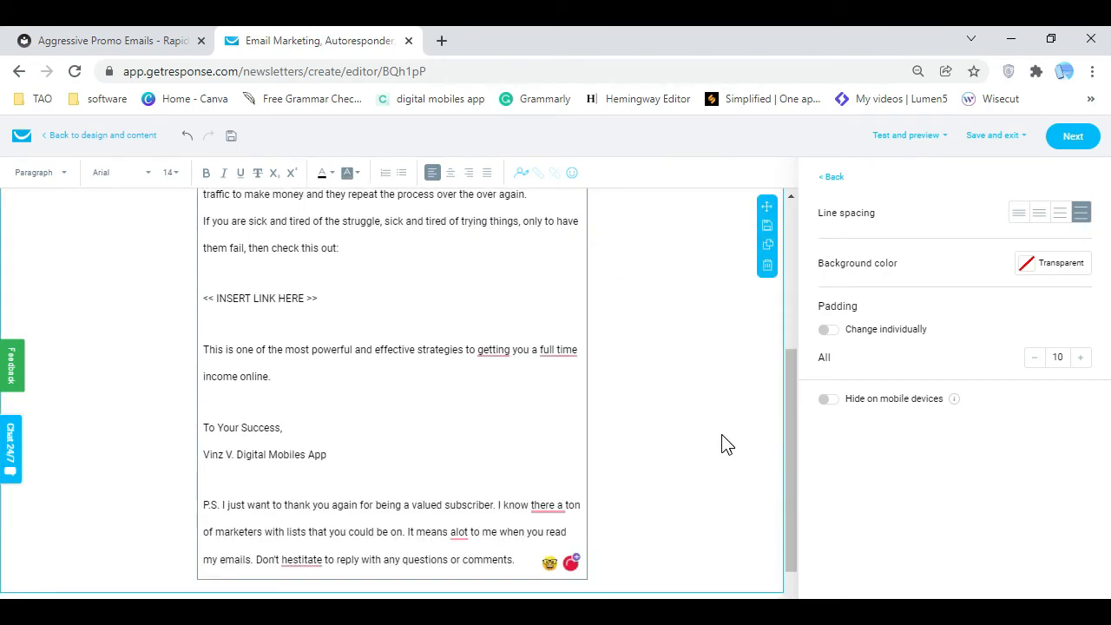
pyautogui.scroll(4, 727, 443)
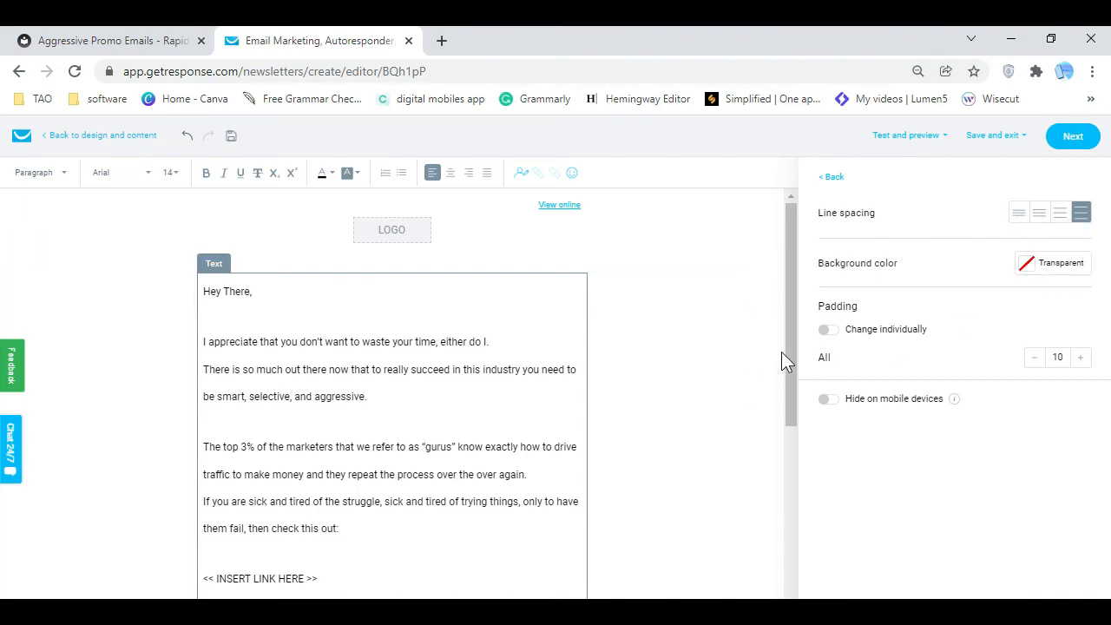
pyautogui.scroll(-4, 634, 339)
pyautogui.click(618, 491)
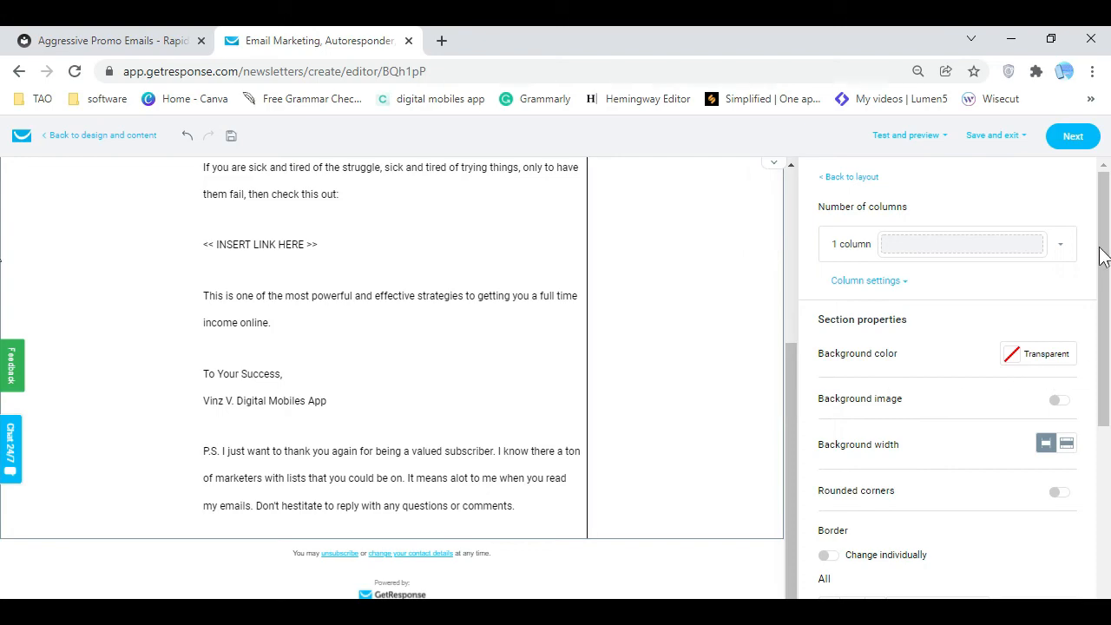
pyautogui.click(474, 507)
pyautogui.click(660, 347)
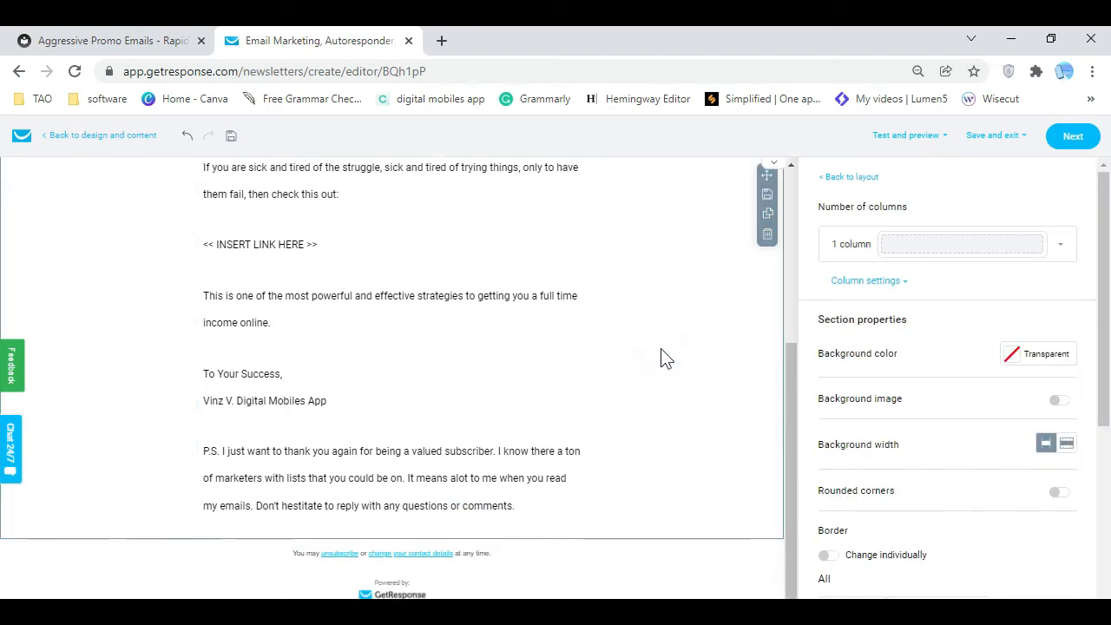
# Fill the header's logo placeholder with the apple-touch-icon image from the stored files
pyautogui.scroll(3, 665, 356)
pyautogui.click(402, 196)
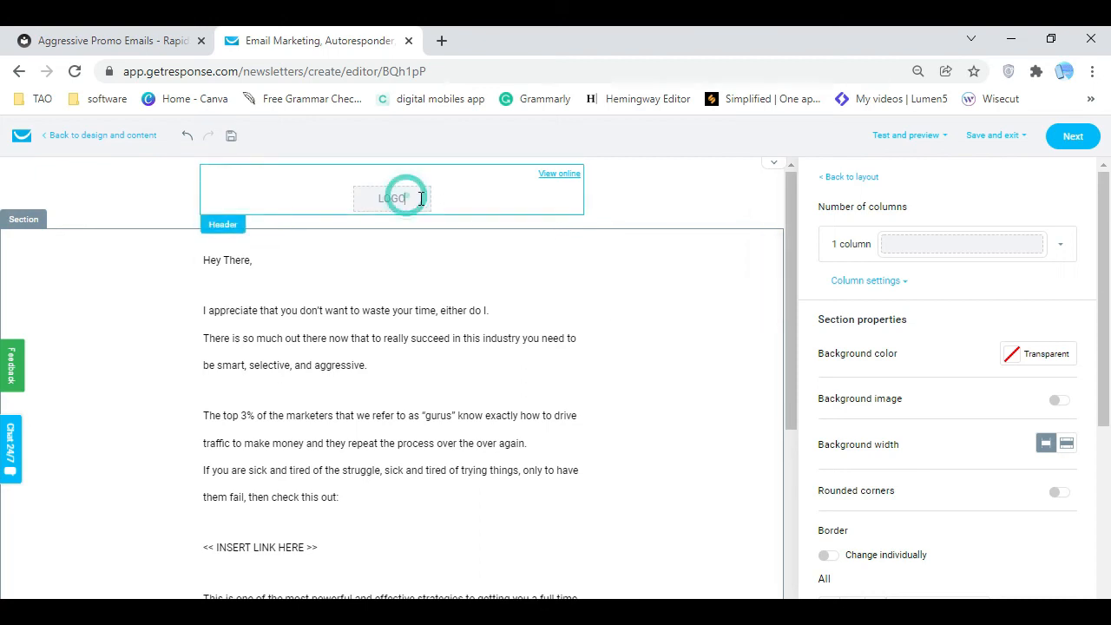
pyautogui.scroll(-3, 910, 382)
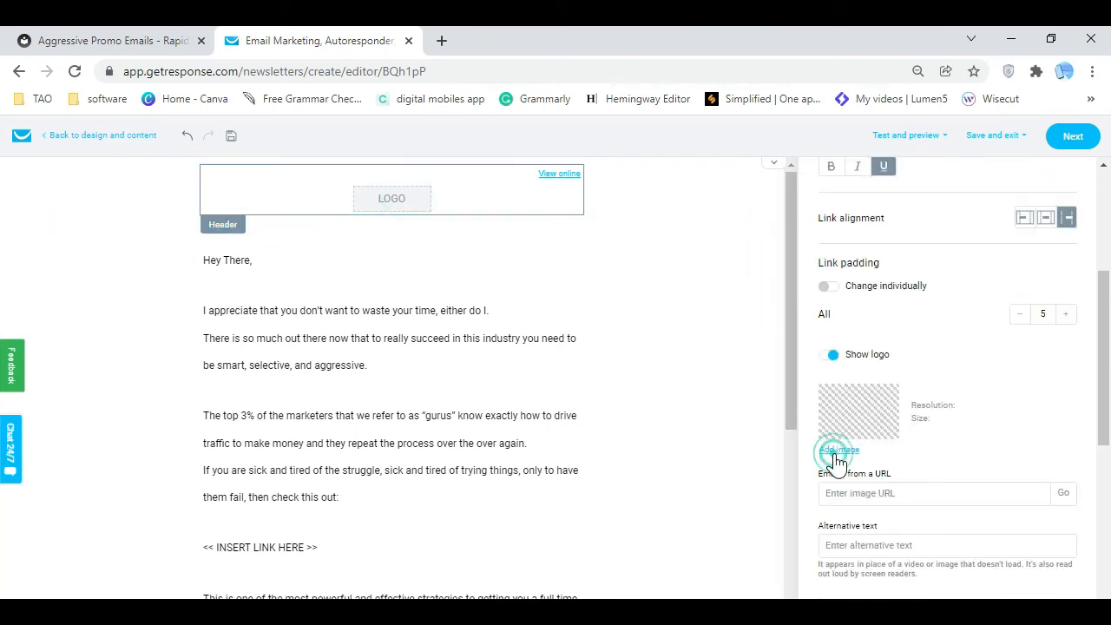
pyautogui.click(838, 450)
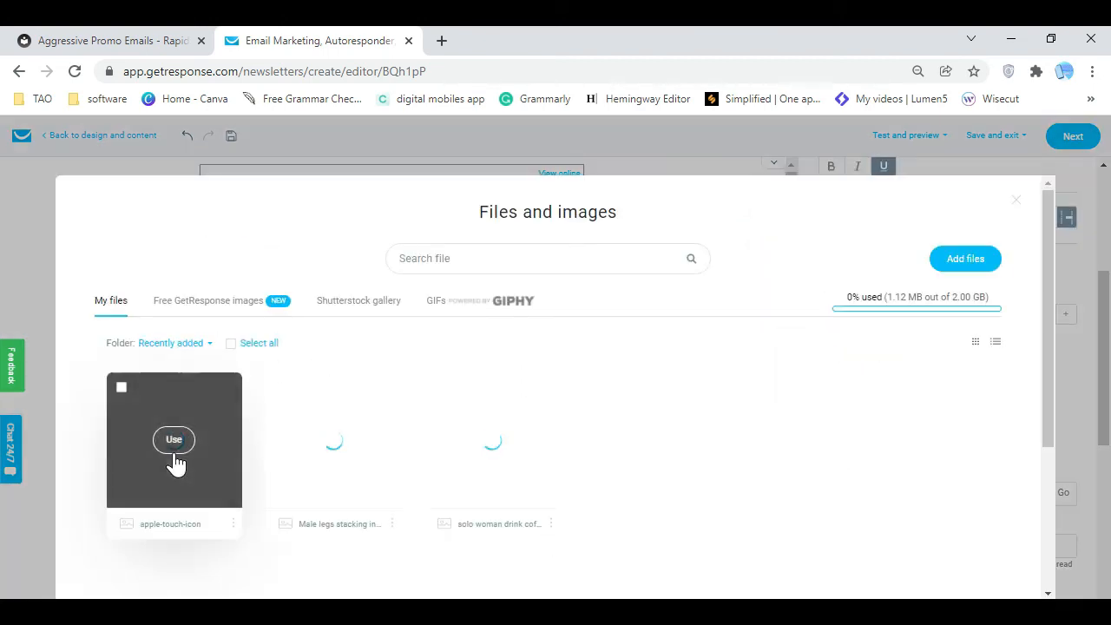
pyautogui.click(171, 445)
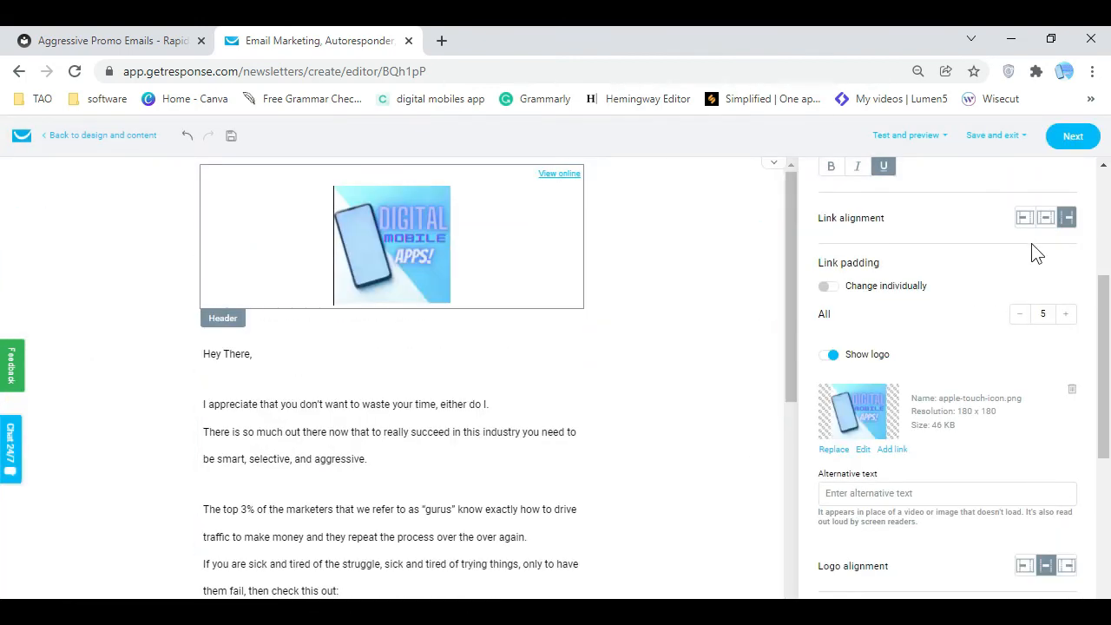
# Align the header logo to the left and resize it to 110 by 110
pyautogui.scroll(-4, 997, 447)
pyautogui.click(1025, 218)
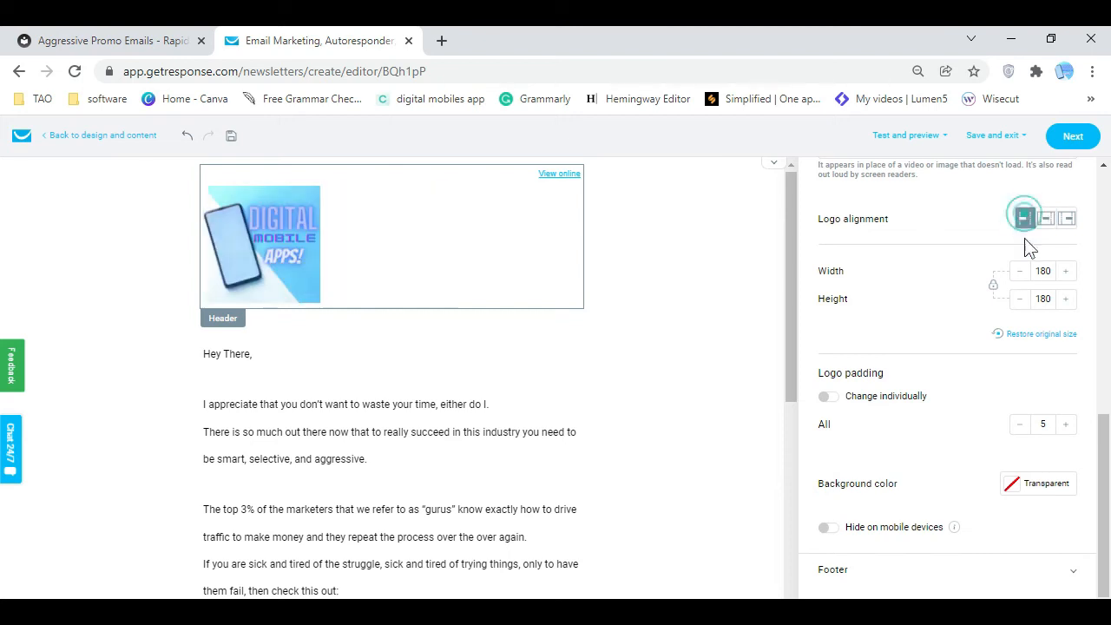
pyautogui.click(1020, 272)
pyautogui.click(1020, 272)
pyautogui.click(1021, 272)
pyautogui.click(1020, 272)
pyautogui.click(1020, 271)
pyautogui.click(1020, 272)
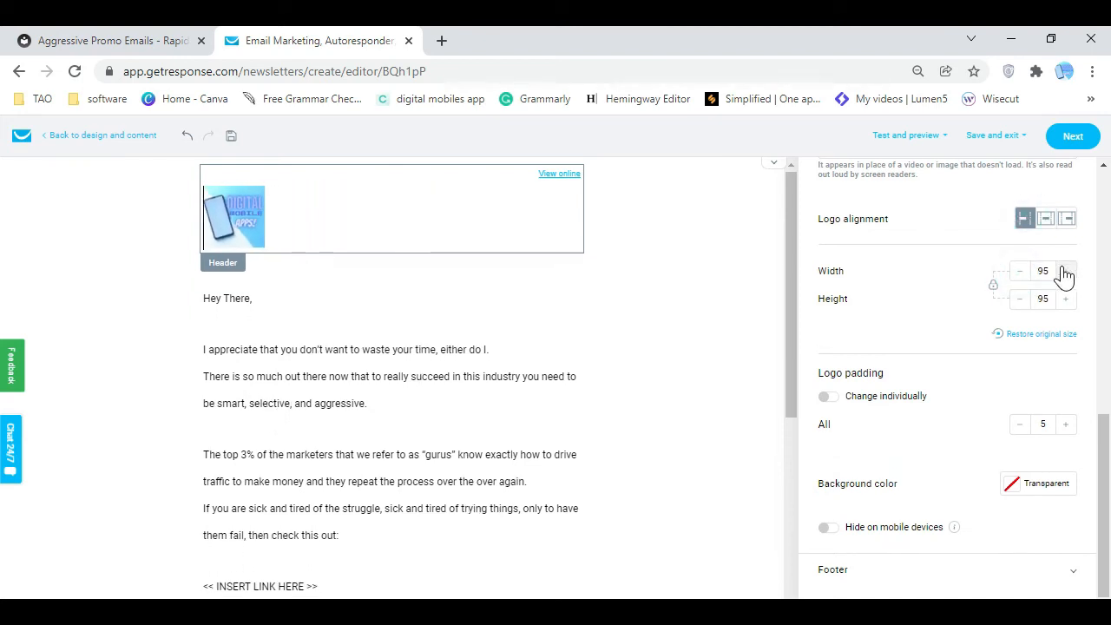
pyautogui.click(1067, 271)
pyautogui.click(1067, 271)
pyautogui.click(1066, 271)
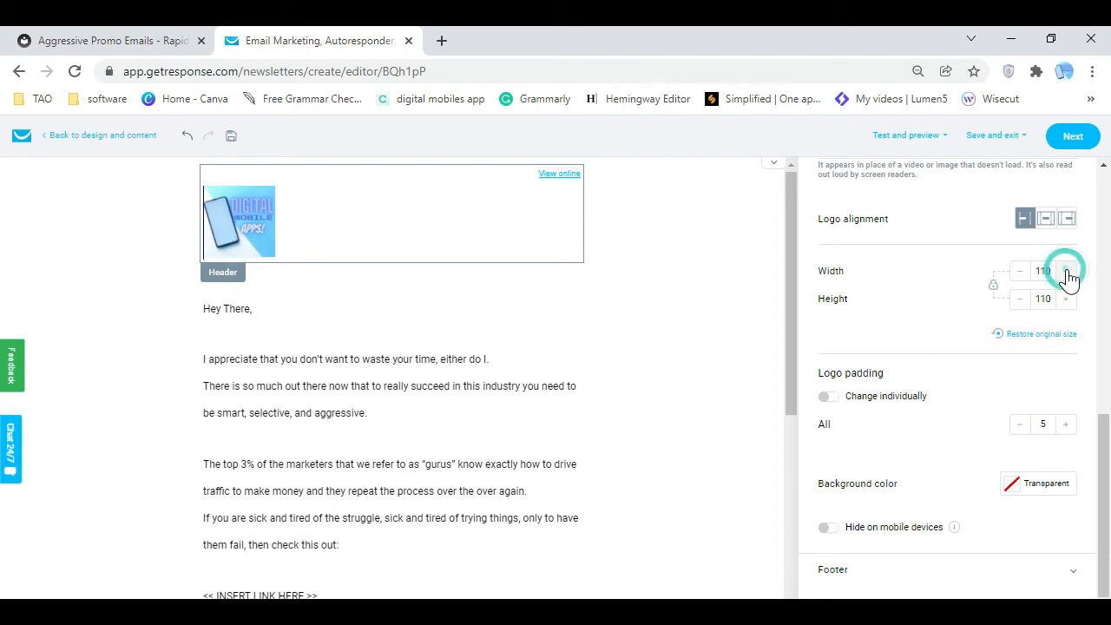
# Examine the header's link and logo settings, including the "View online" link
pyautogui.scroll(2, 943, 306)
pyautogui.scroll(2, 990, 326)
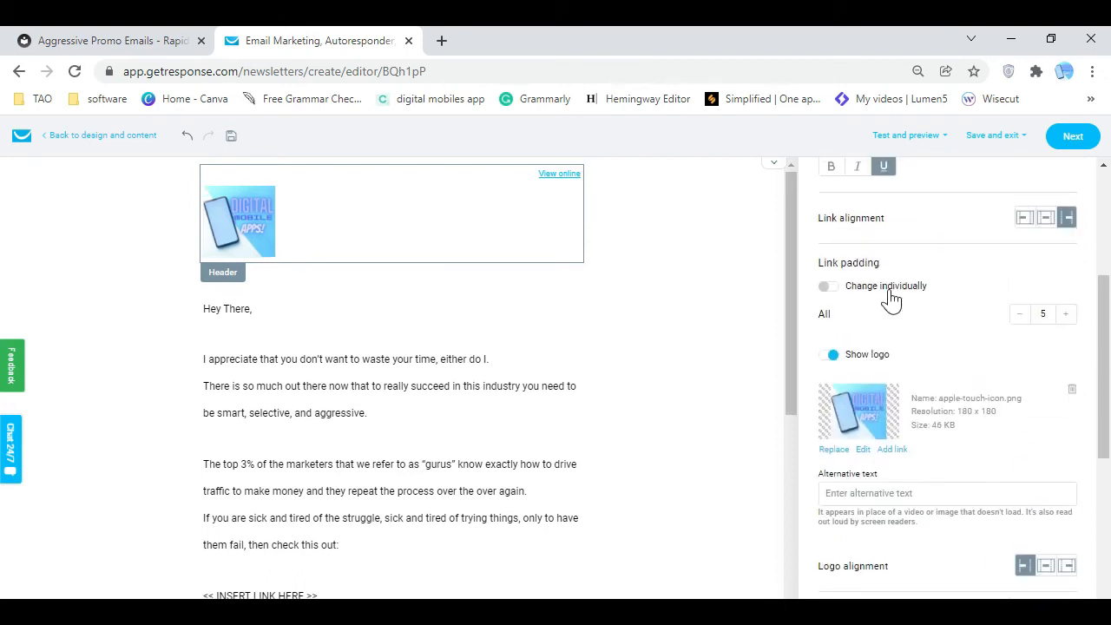
pyautogui.click(999, 373)
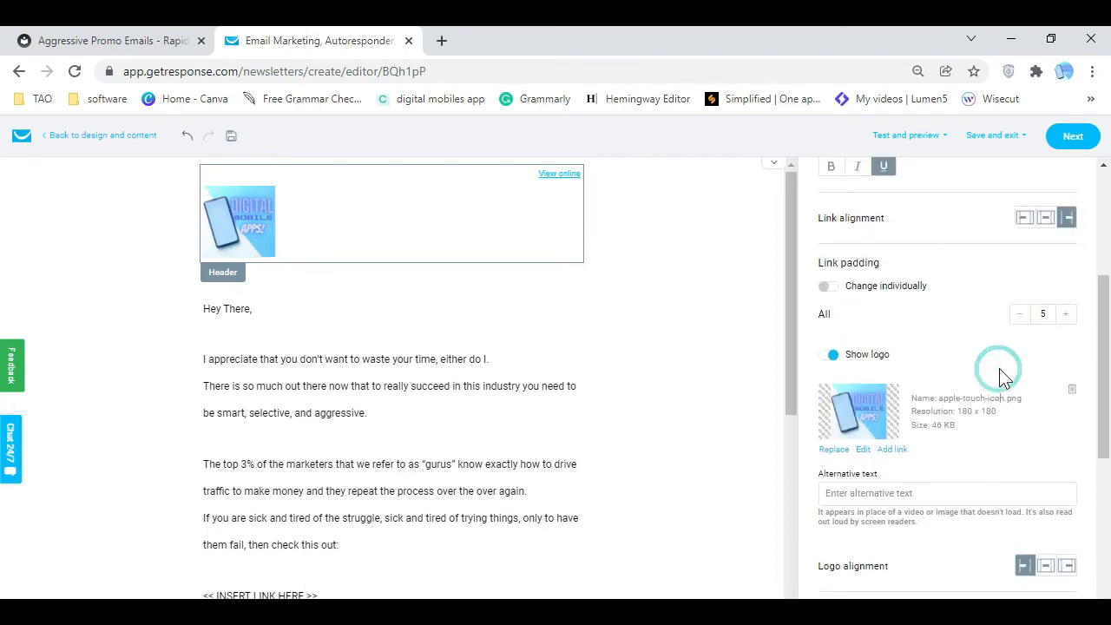
pyautogui.scroll(3, 1005, 377)
pyautogui.scroll(-2, 1004, 377)
pyautogui.click(534, 220)
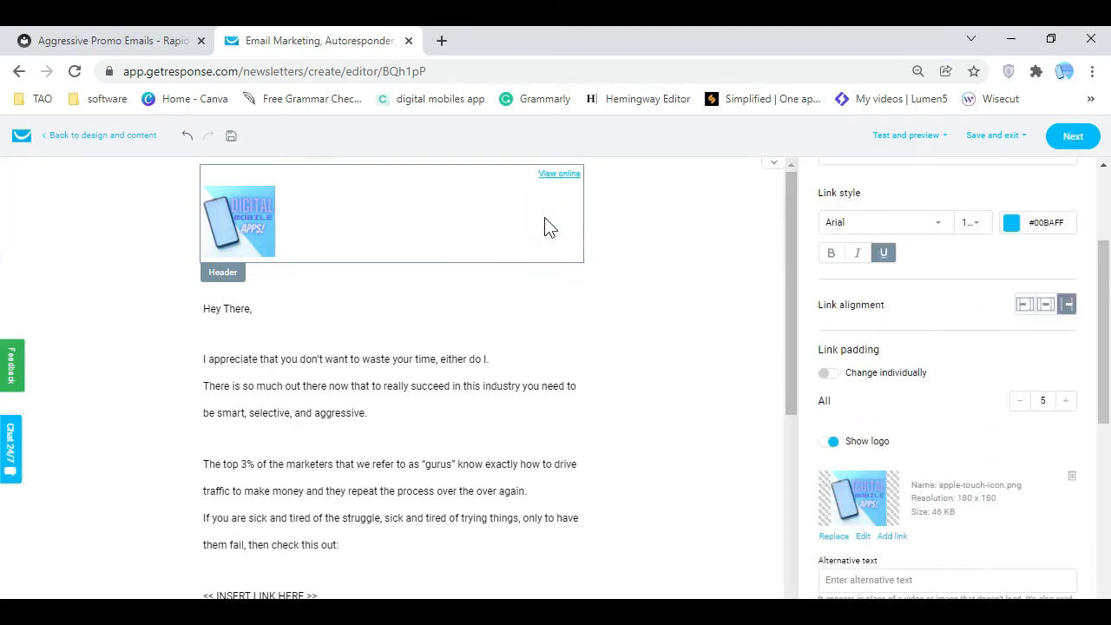
pyautogui.scroll(-5, 955, 428)
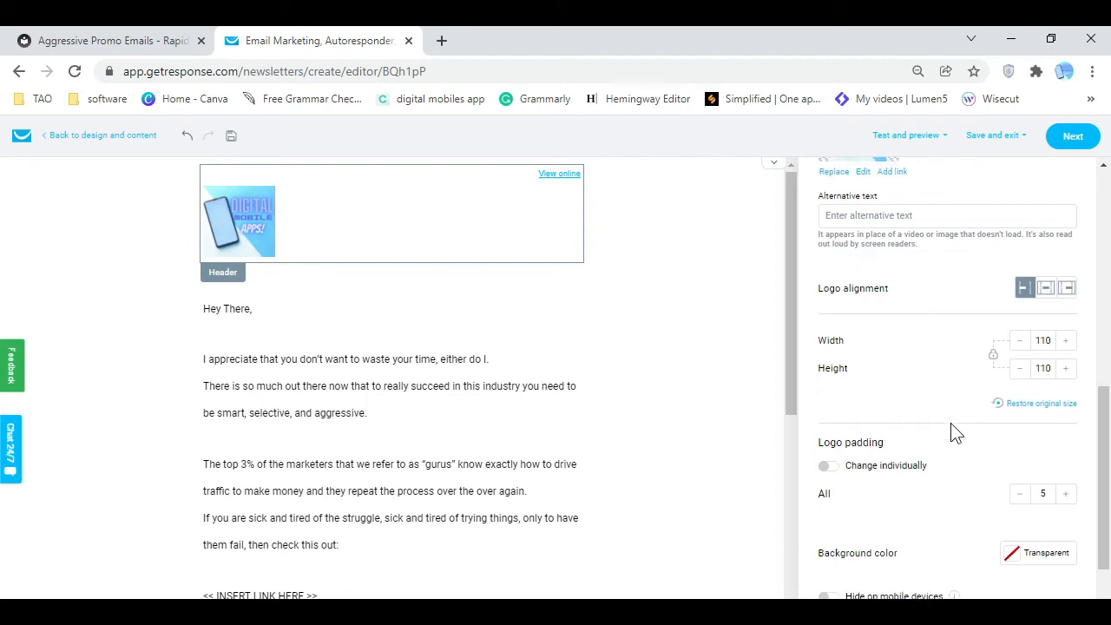
pyautogui.scroll(3, 955, 431)
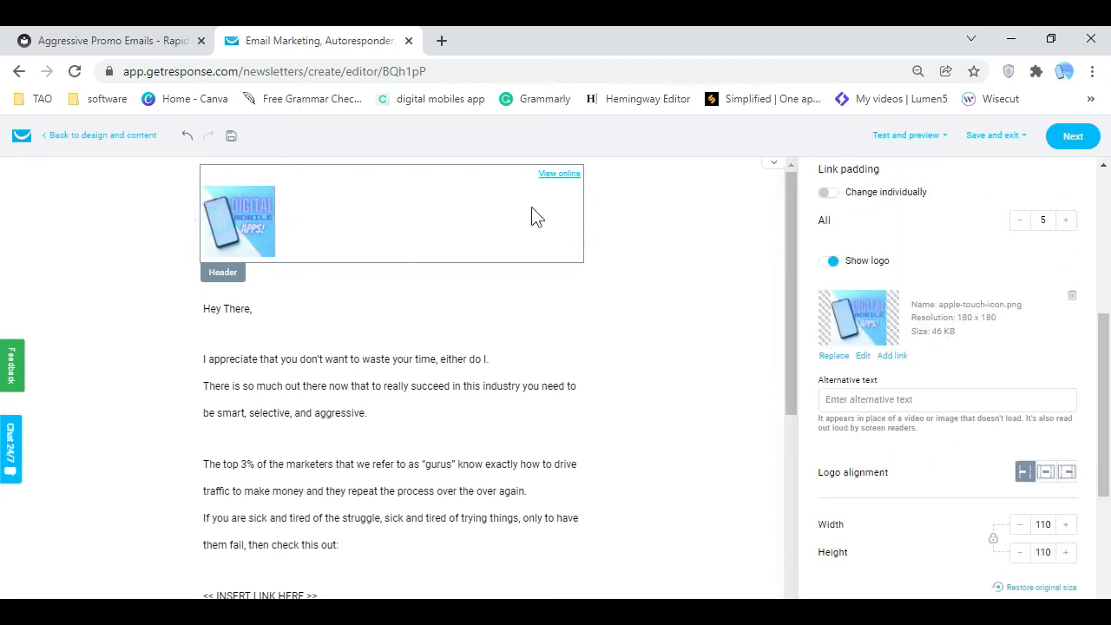
pyautogui.click(554, 175)
pyautogui.click(665, 273)
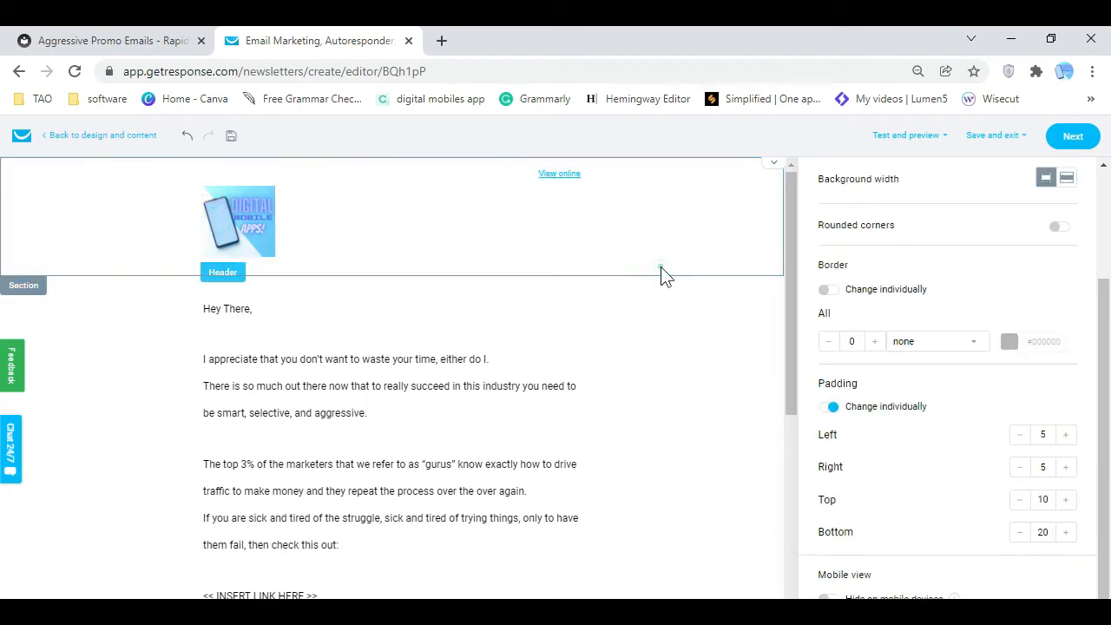
# Hide the "View online" link in the email header and look through the remaining logo settings
pyautogui.click(441, 227)
pyautogui.scroll(2, 951, 337)
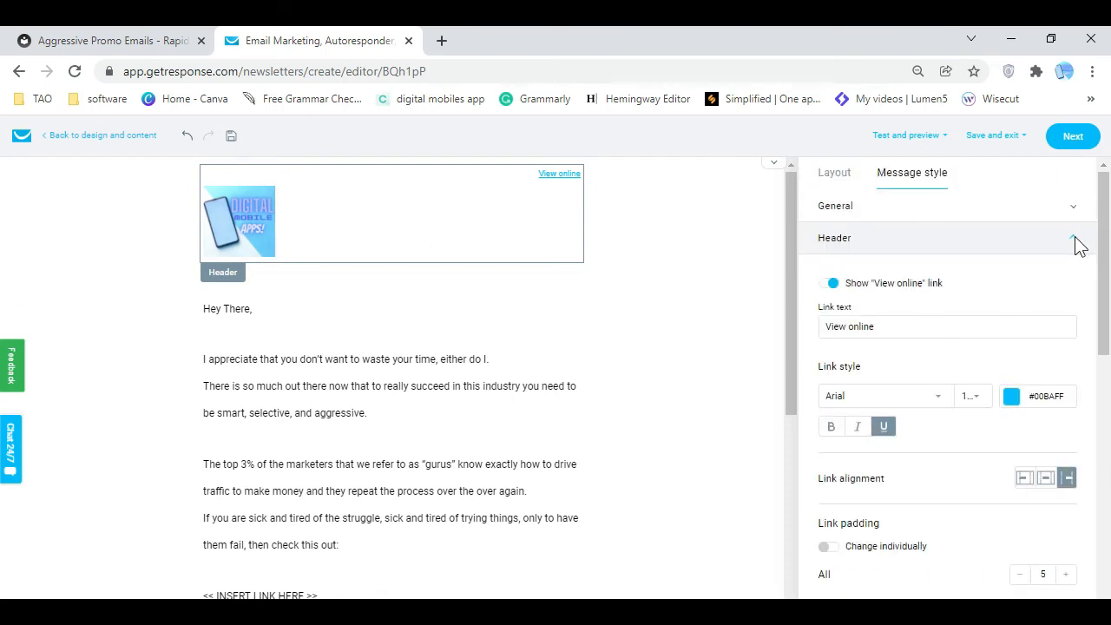
pyautogui.click(833, 284)
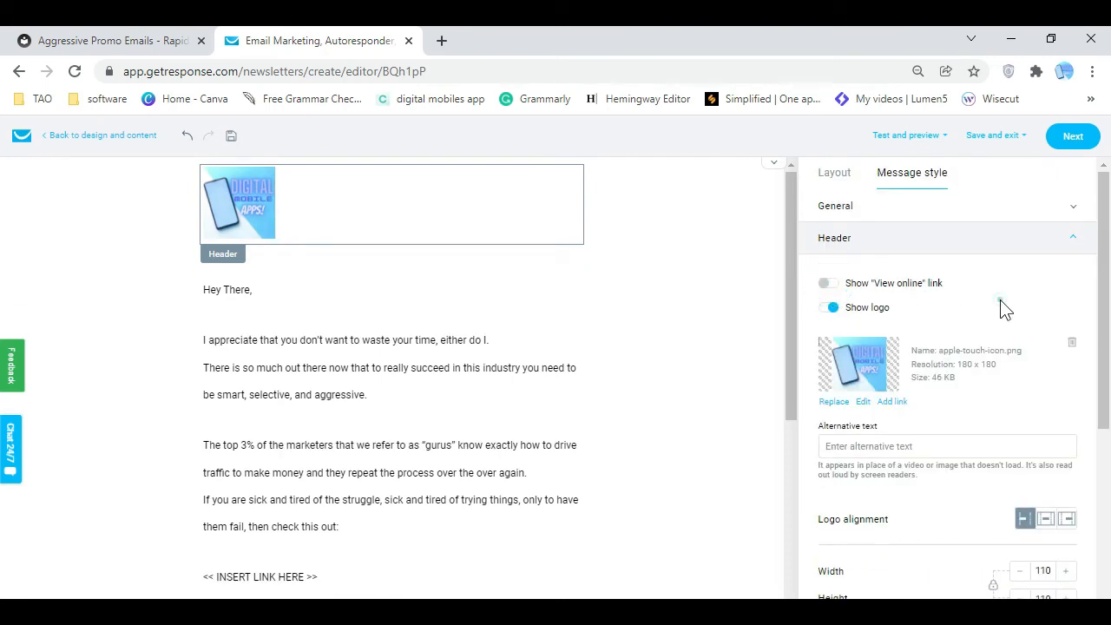
pyautogui.scroll(-3, 708, 356)
pyautogui.scroll(3, 707, 356)
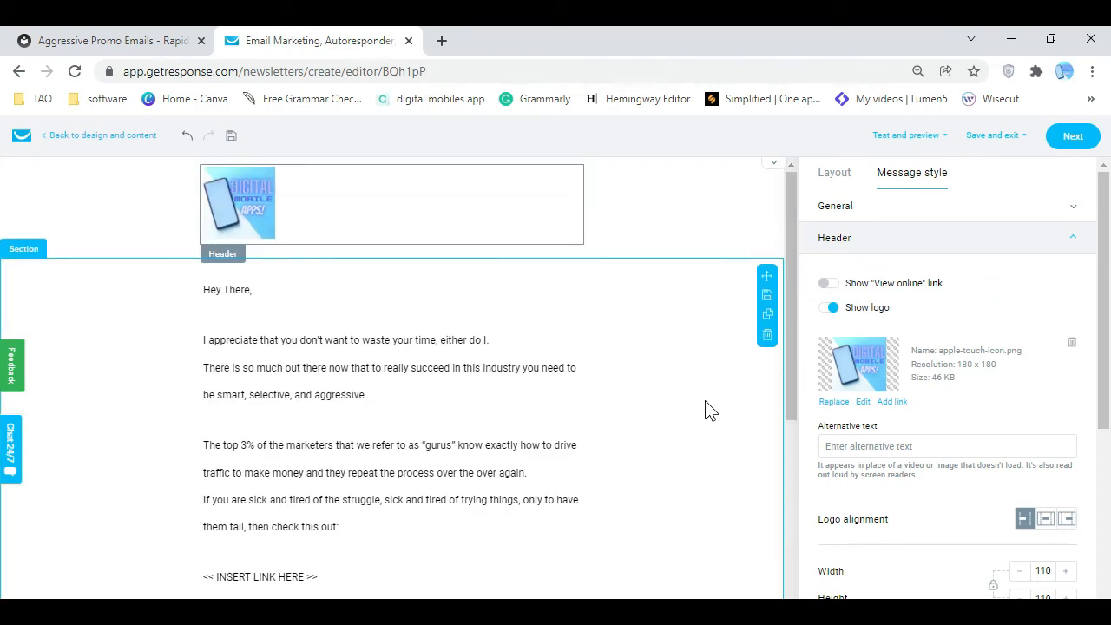
pyautogui.scroll(-5, 886, 417)
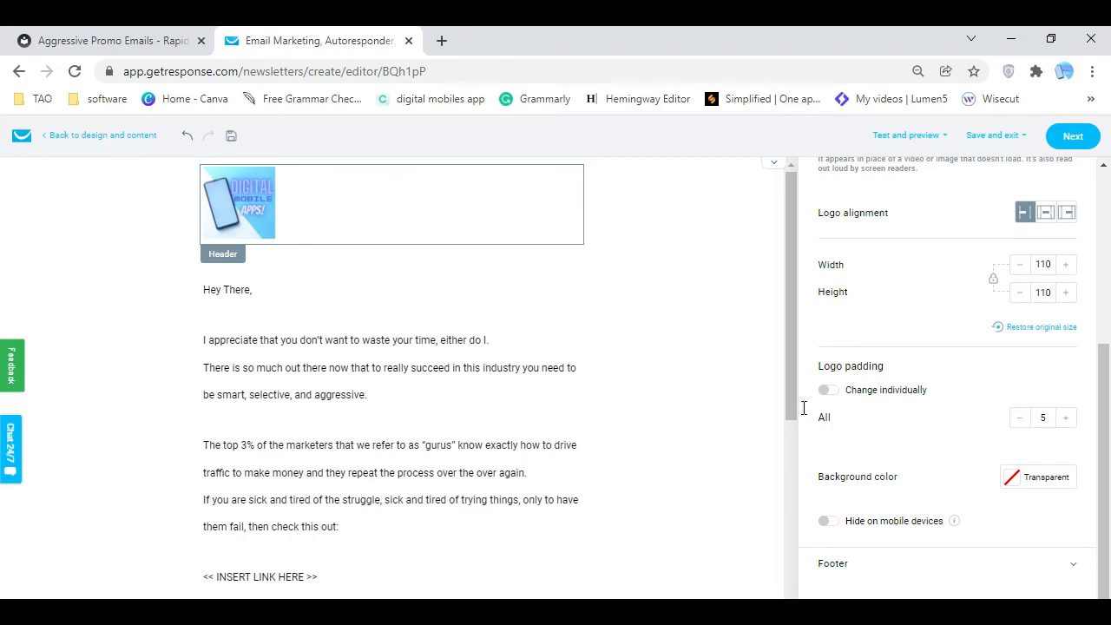
# Remove the blank line below the "<< INSERT LINK HERE >>" placeholder in the body text and restore it
pyautogui.moveTo(791, 387); pyautogui.dragTo(806, 446)
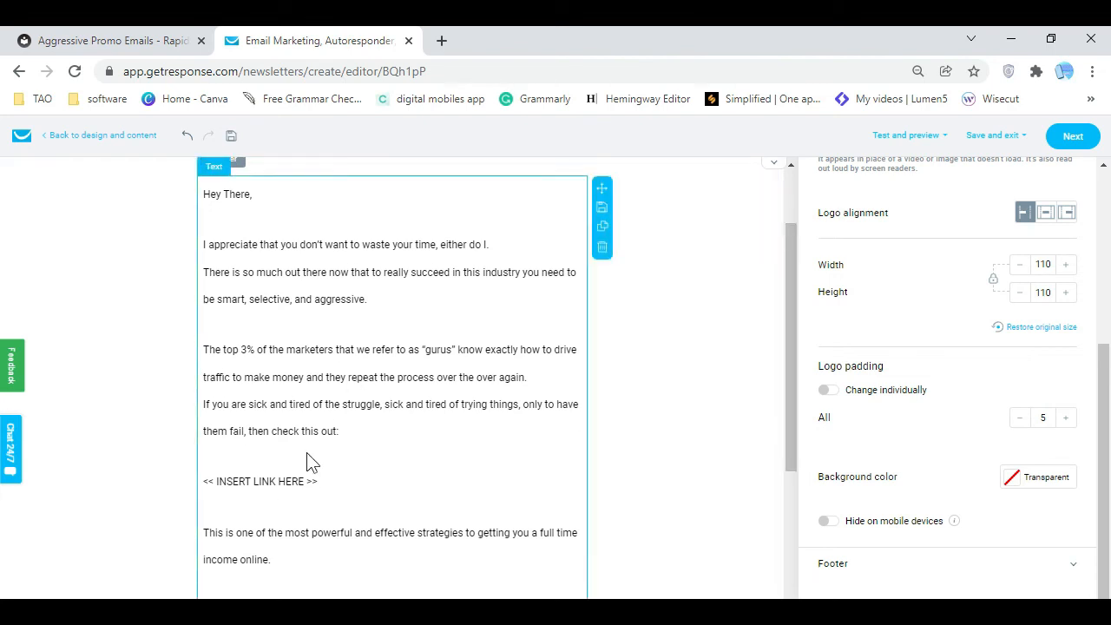
pyautogui.click(270, 454)
pyautogui.moveTo(229, 224); pyautogui.dragTo(223, 225)
pyautogui.click(218, 354)
pyautogui.click(218, 250)
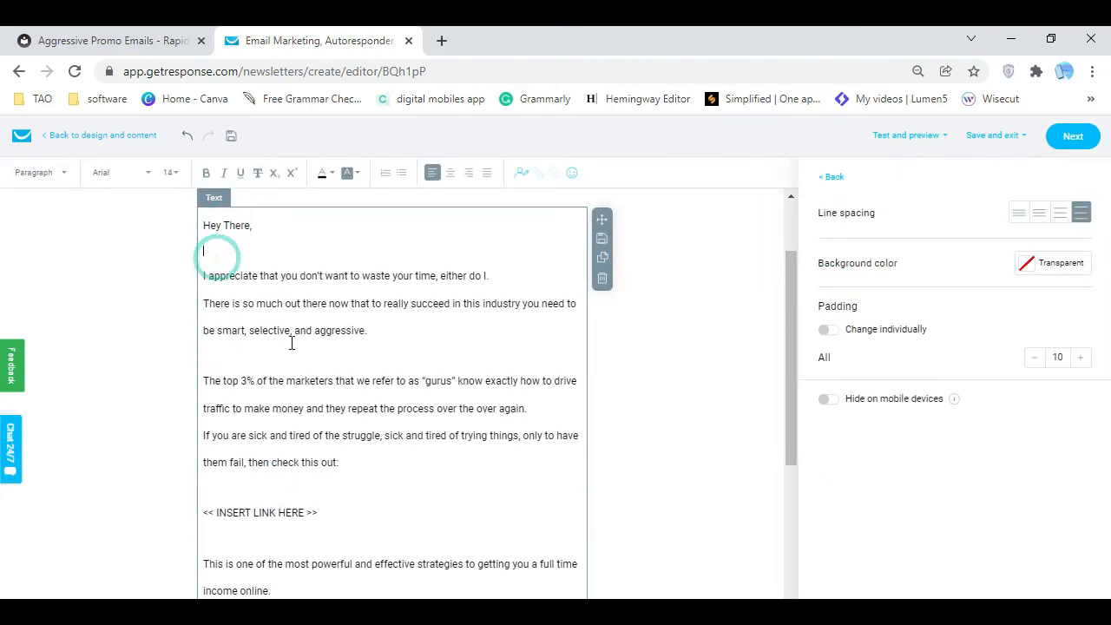
pyautogui.click(266, 359)
pyautogui.scroll(-3, 298, 394)
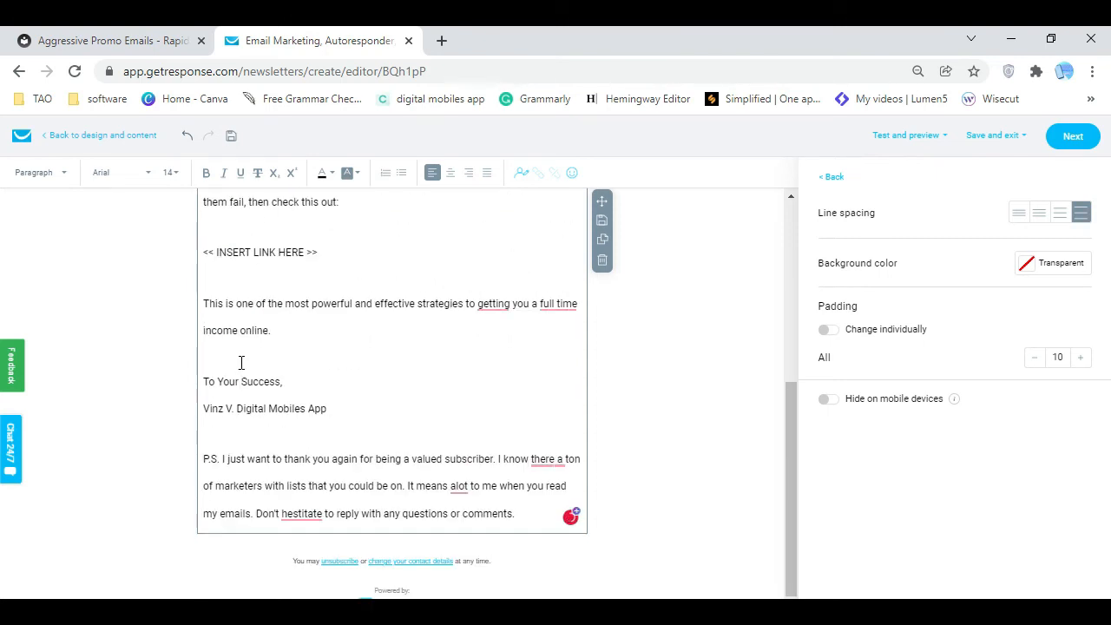
pyautogui.press('BackSpace')
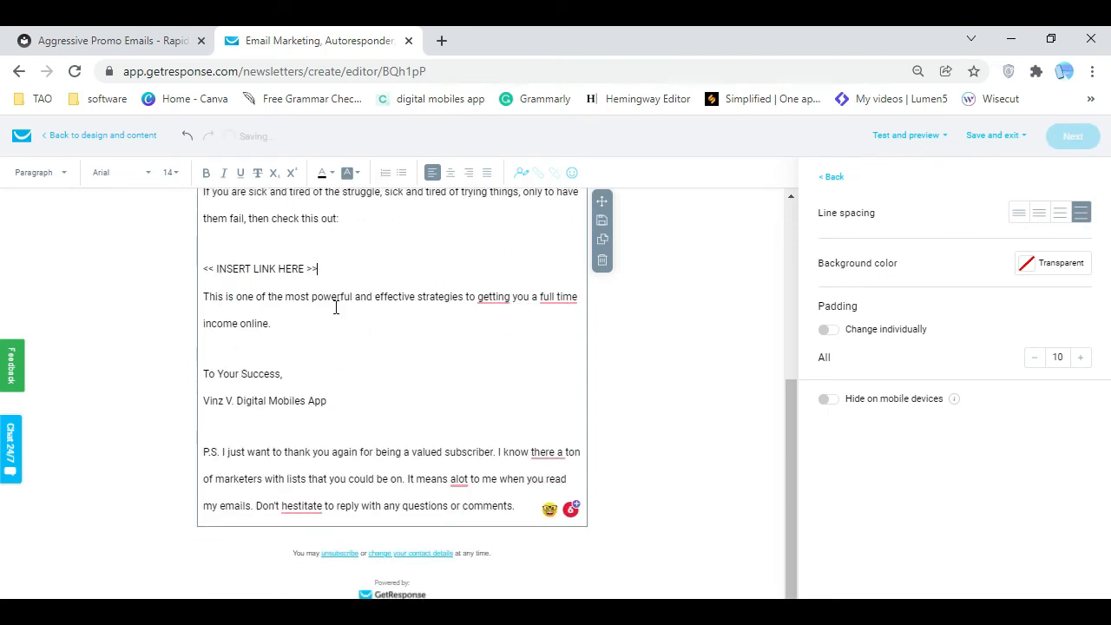
pyautogui.click(244, 248)
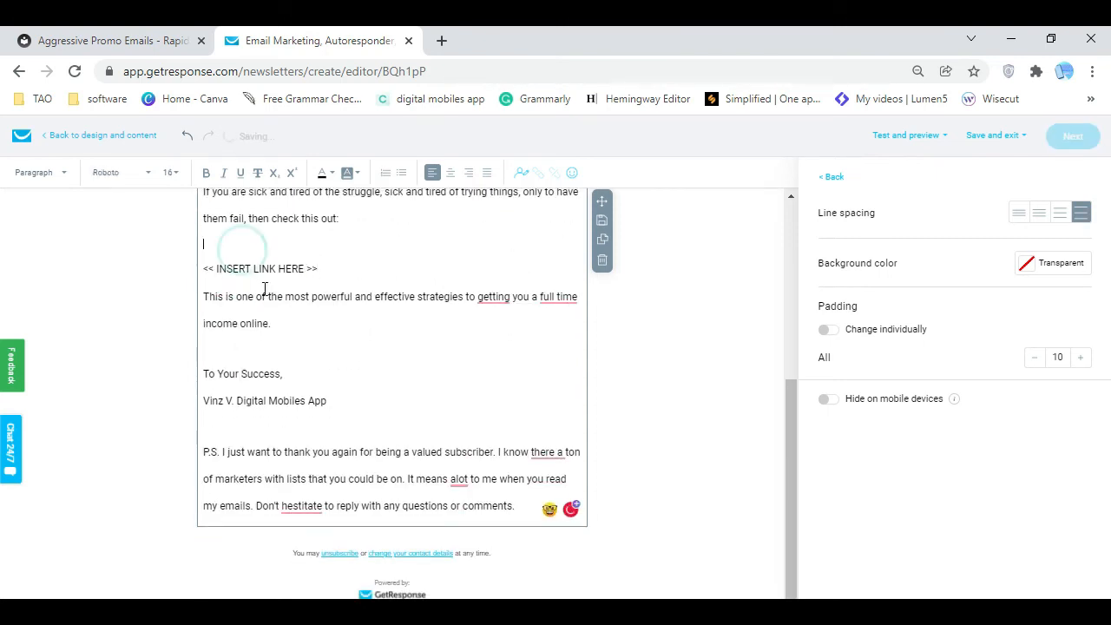
pyautogui.click(334, 275)
pyautogui.press('Return')
# Delete the blank line above "To Your Success," and insert one between that closing and the signature
pyautogui.click(344, 356)
pyautogui.press('BackSpace')
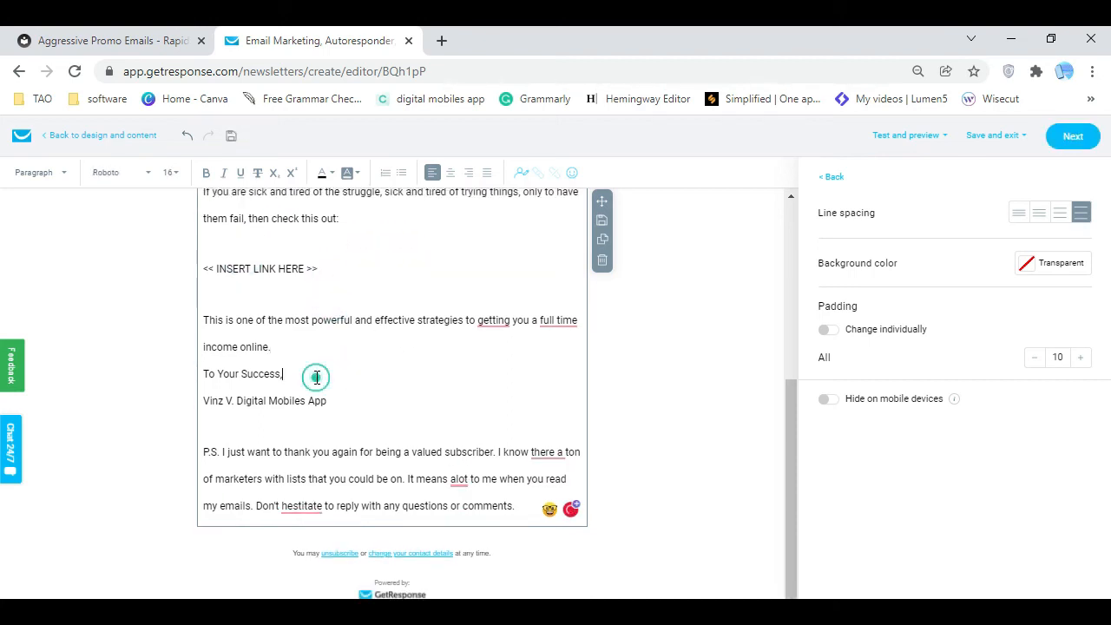
pyautogui.press('Return')
pyautogui.click(705, 421)
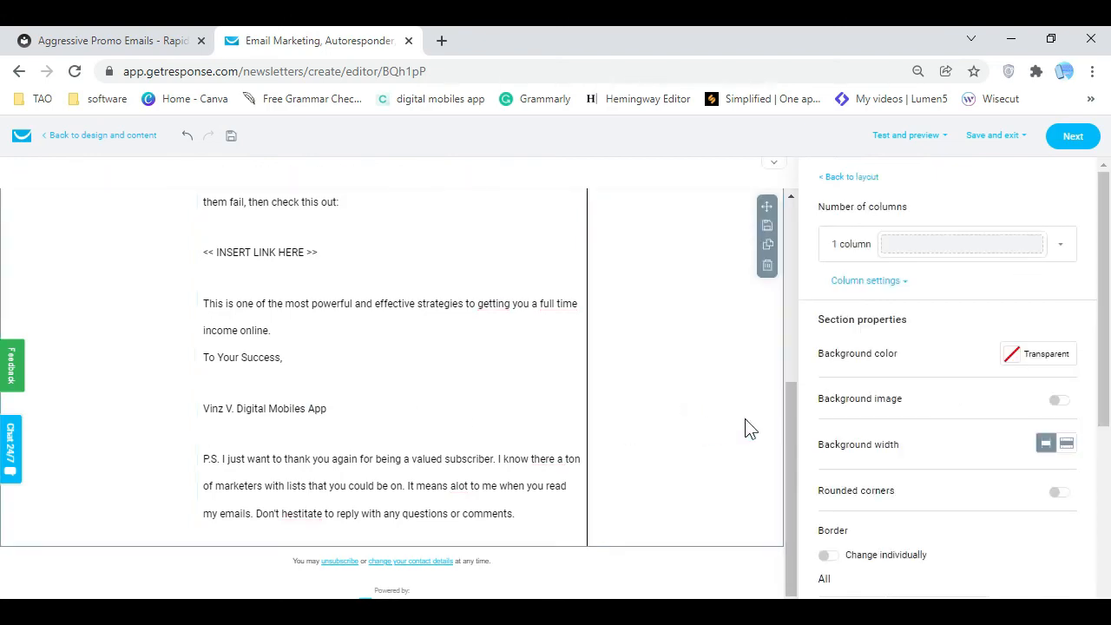
# Review the email body from top to bottom along with the section's border and padding settings
pyautogui.scroll(-4, 915, 397)
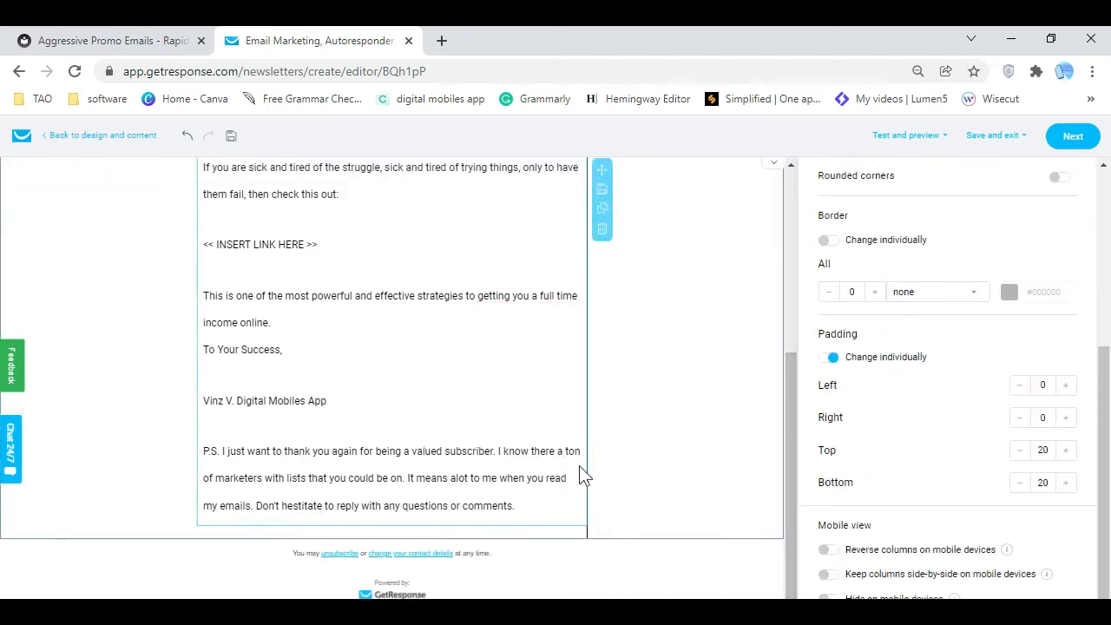
pyautogui.moveTo(795, 467); pyautogui.dragTo(795, 271)
pyautogui.scroll(-5, 695, 368)
pyautogui.scroll(5, 692, 370)
pyautogui.click(300, 291)
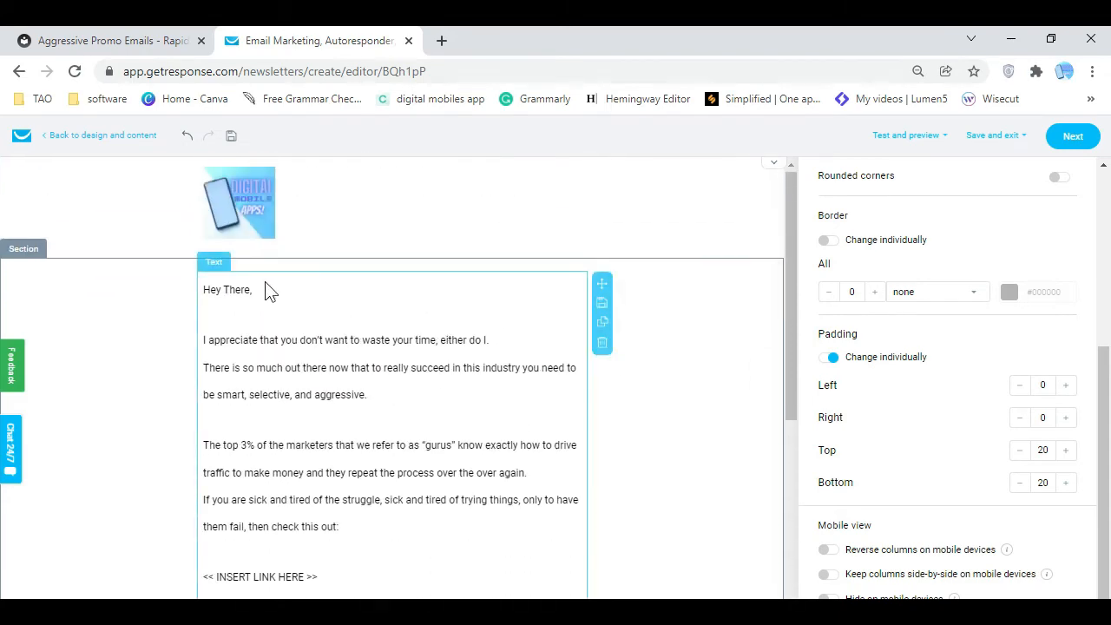
pyautogui.moveTo(256, 293); pyautogui.dragTo(205, 289)
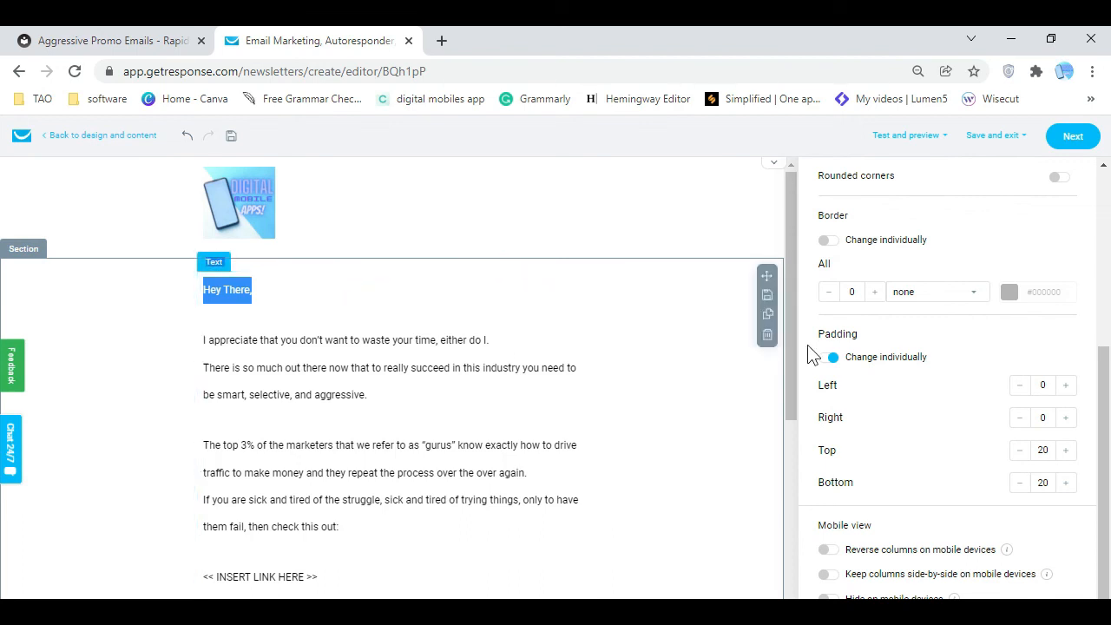
pyautogui.scroll(4, 978, 508)
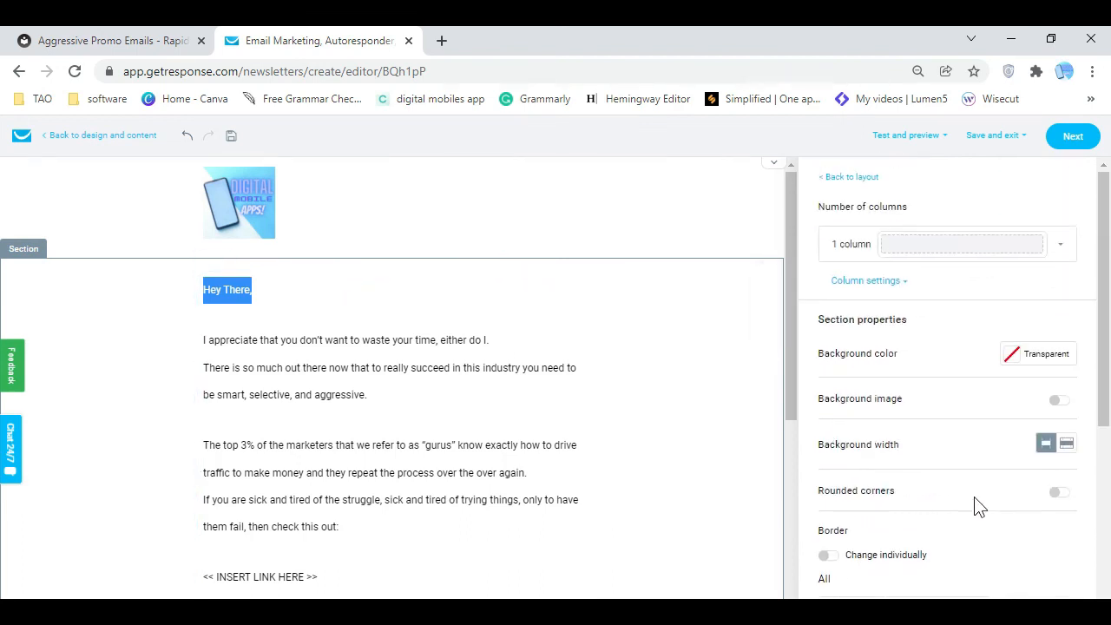
pyautogui.scroll(-4, 979, 508)
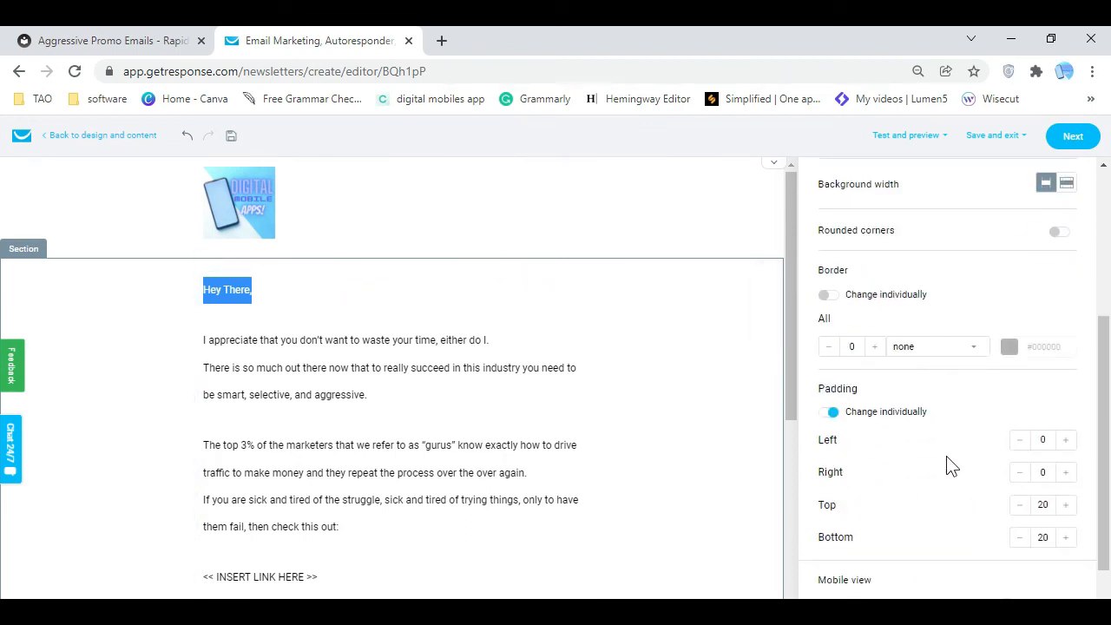
# Try a padding of 15 on all sides of the body text block and return it to 10
pyautogui.click(539, 308)
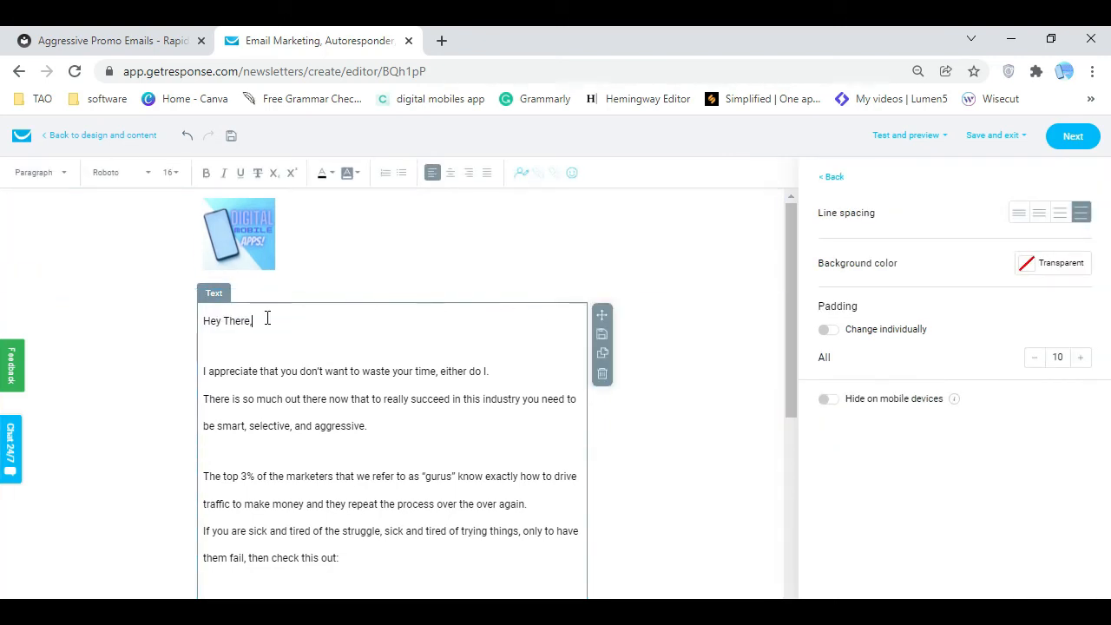
pyautogui.moveTo(266, 318); pyautogui.dragTo(199, 322)
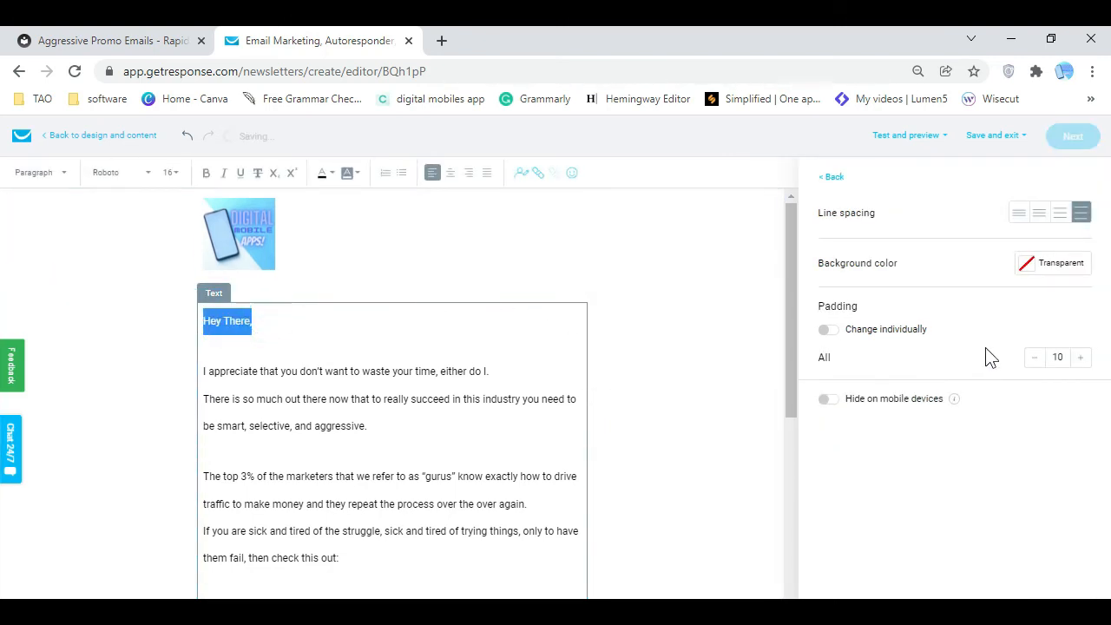
pyautogui.click(1087, 358)
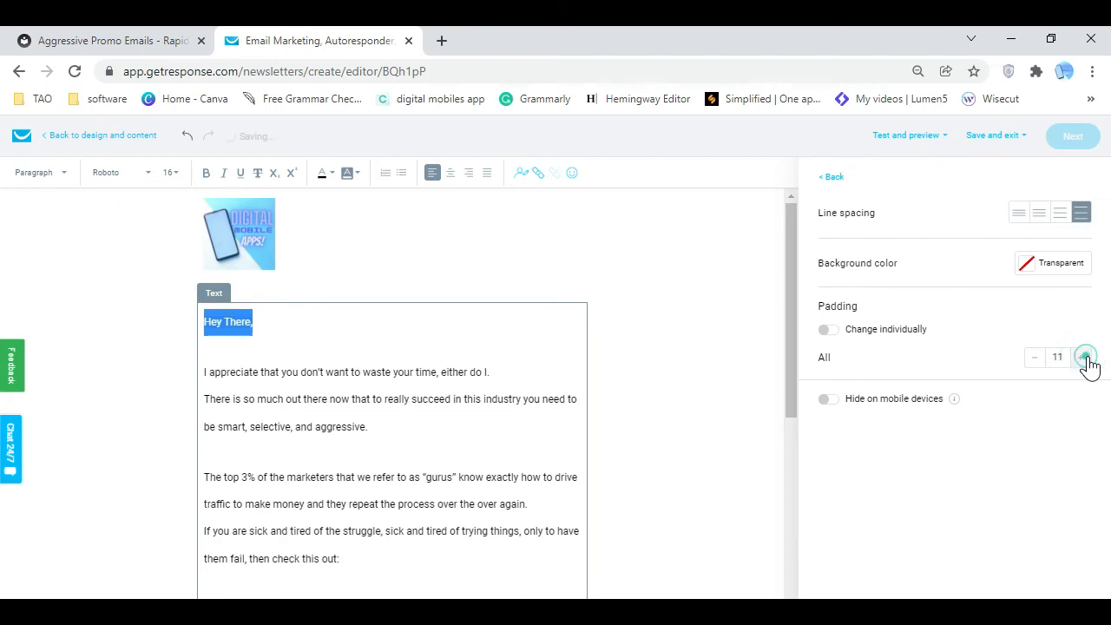
pyautogui.click(1086, 359)
pyautogui.click(1086, 358)
pyautogui.click(1086, 358)
pyautogui.click(1086, 358)
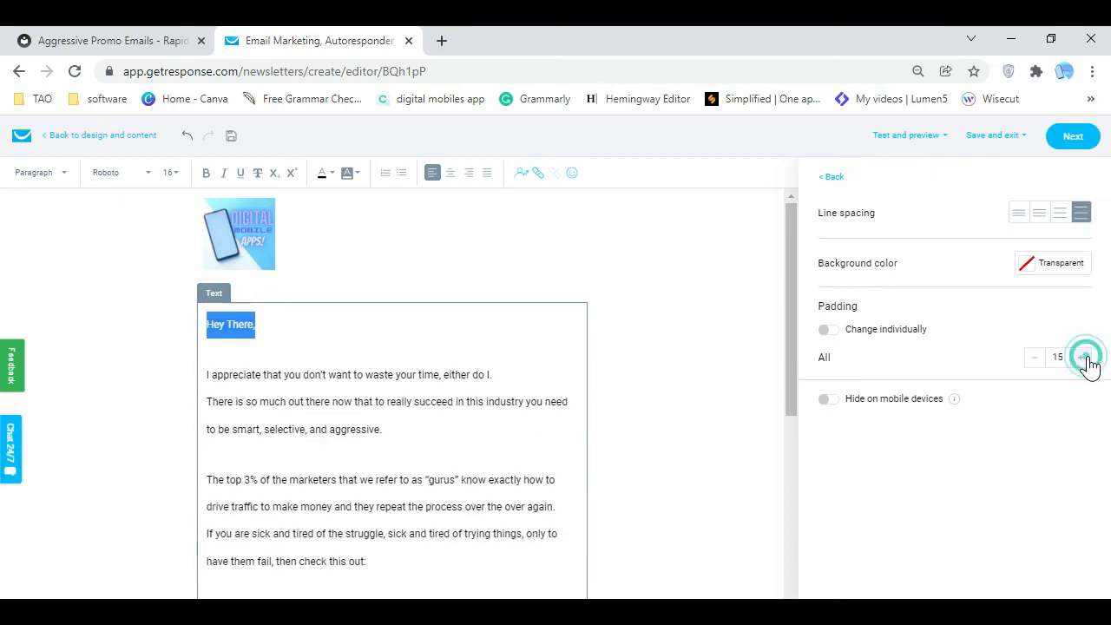
pyautogui.click(1038, 358)
pyautogui.click(1038, 358)
pyautogui.click(1038, 357)
pyautogui.click(1037, 358)
pyautogui.click(1038, 358)
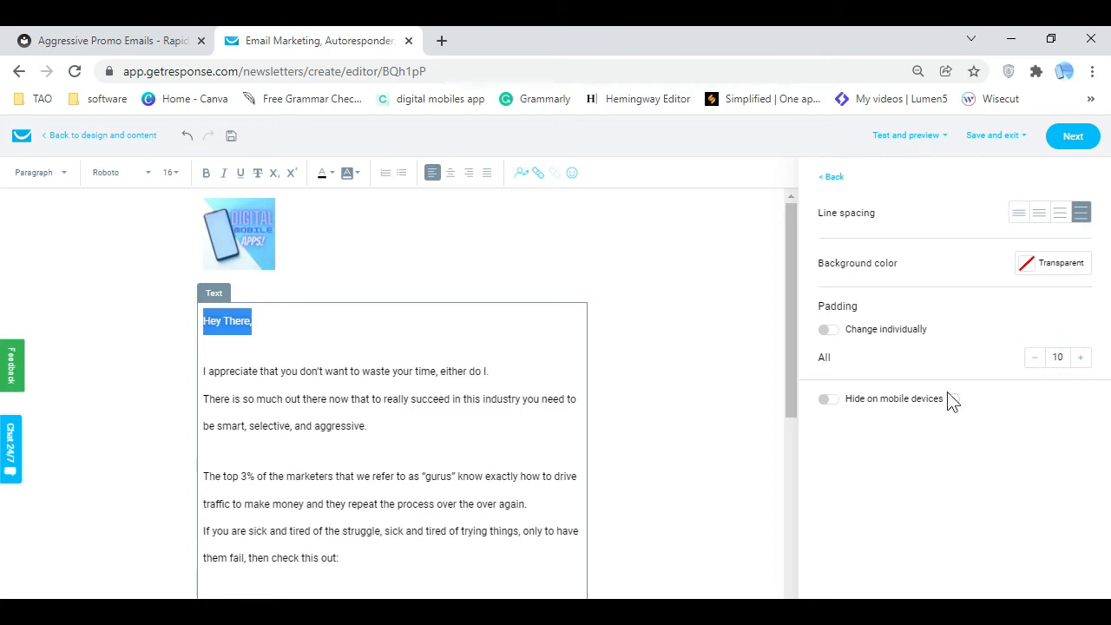
# Set the font size of the "Hey There," greeting to 18
pyautogui.click(489, 345)
pyautogui.click(301, 330)
pyautogui.click(236, 324)
pyautogui.click(211, 323)
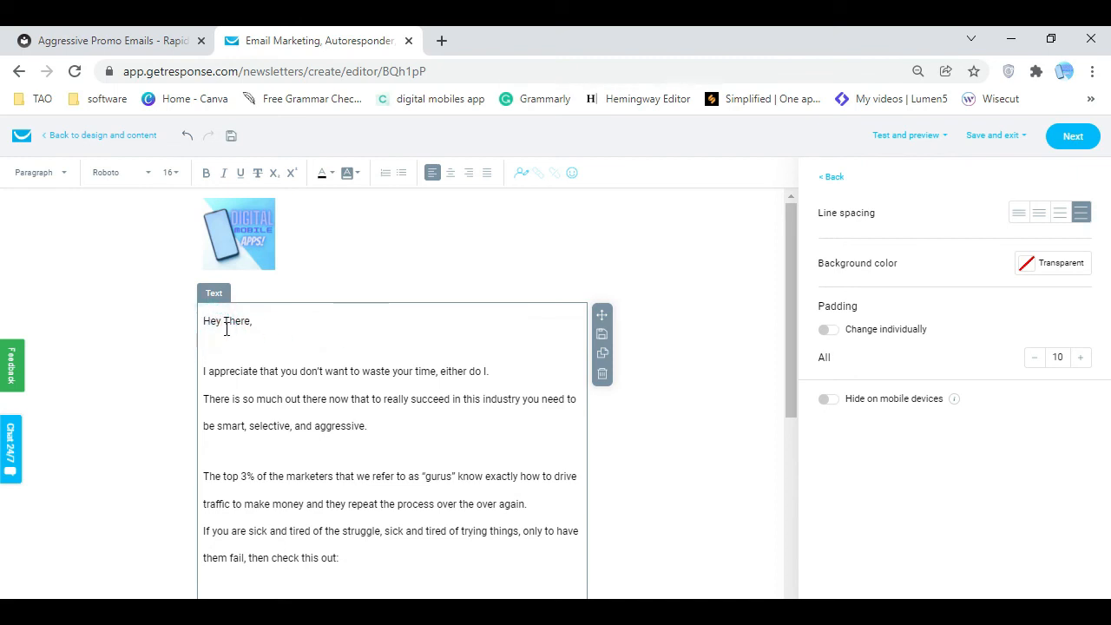
pyautogui.moveTo(206, 323); pyautogui.dragTo(254, 323)
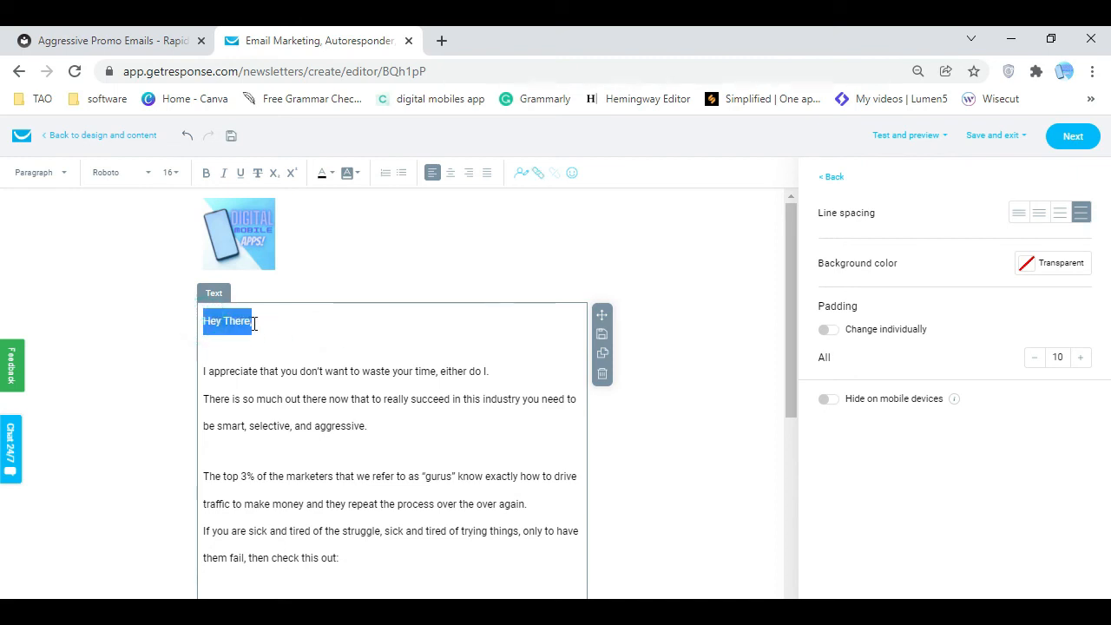
pyautogui.click(172, 172)
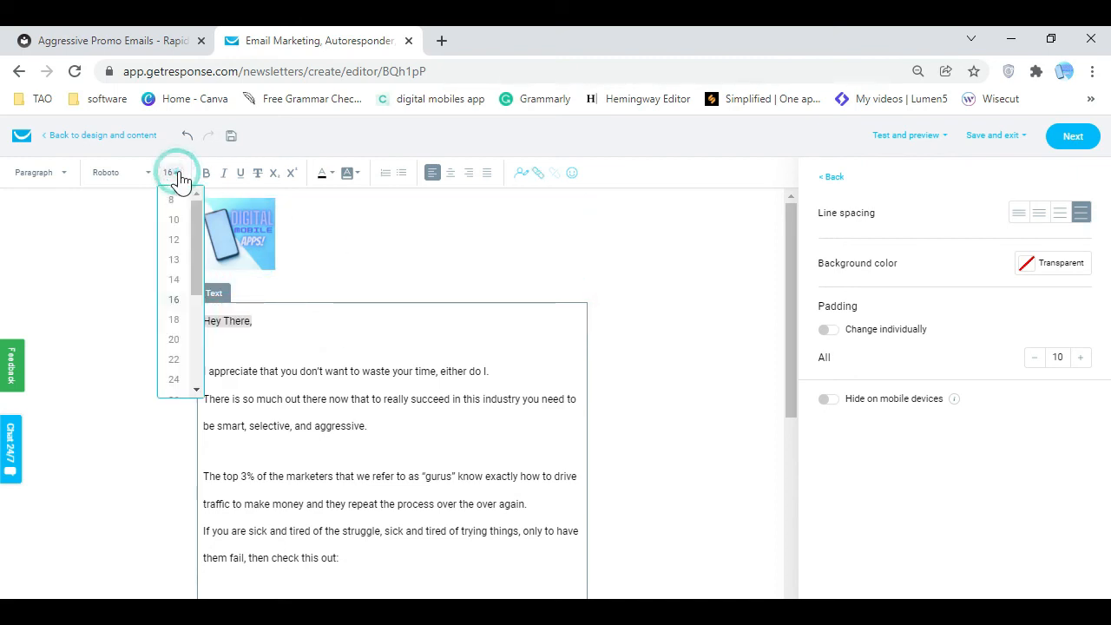
pyautogui.click(177, 317)
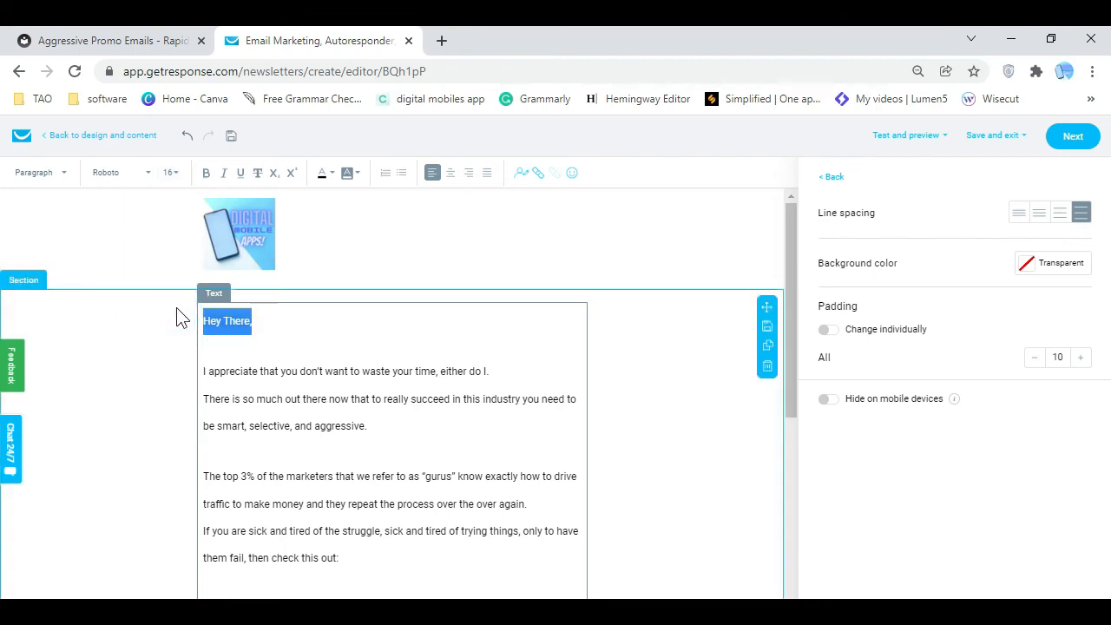
pyautogui.click(168, 172)
pyautogui.click(173, 320)
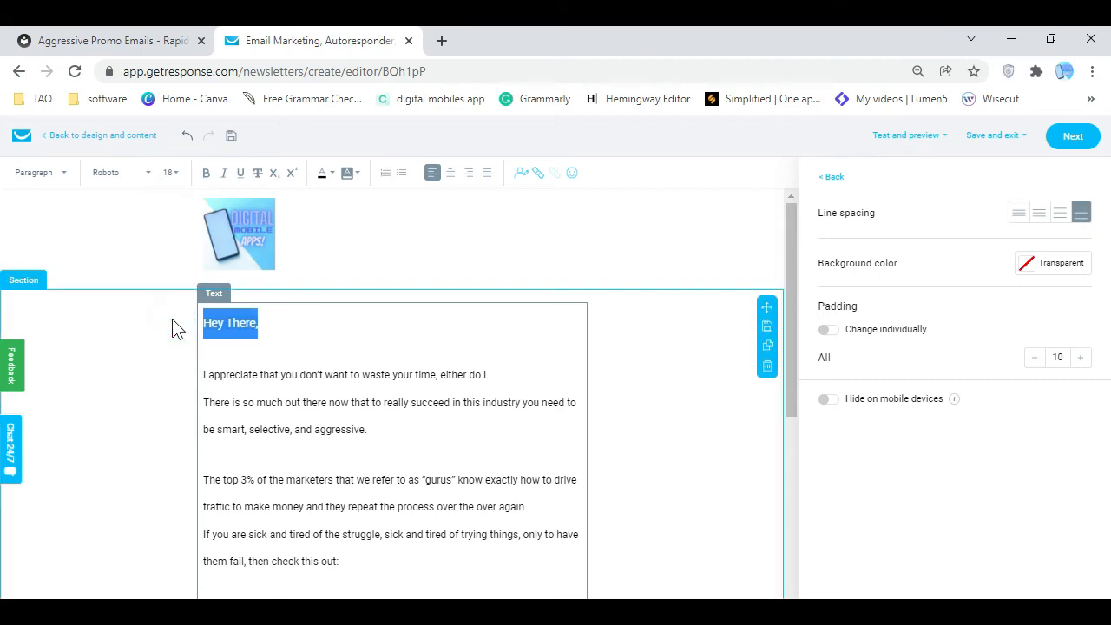
pyautogui.click(679, 363)
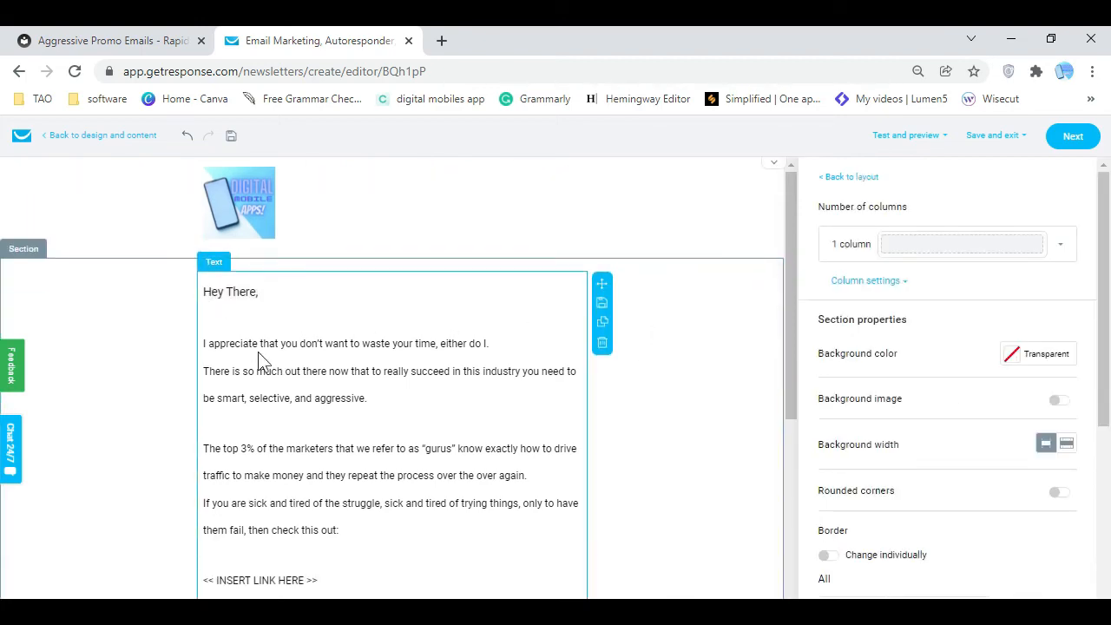
# Check the end of the email body, save the newsletter as a draft and exit the editor
pyautogui.click(388, 321)
pyautogui.scroll(-5, 665, 409)
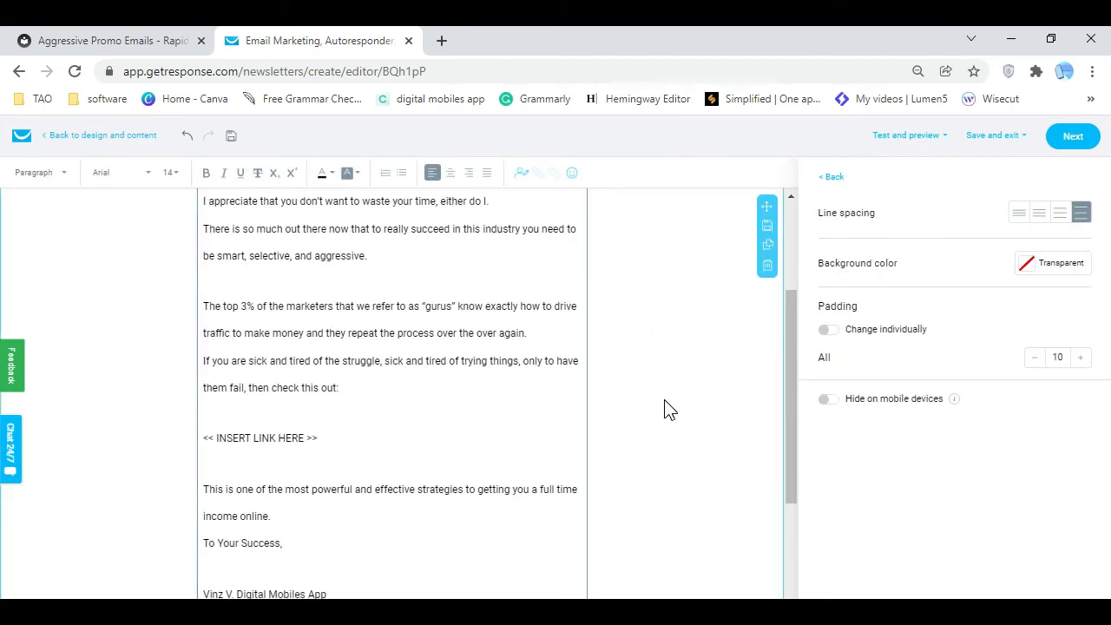
pyautogui.click(1014, 136)
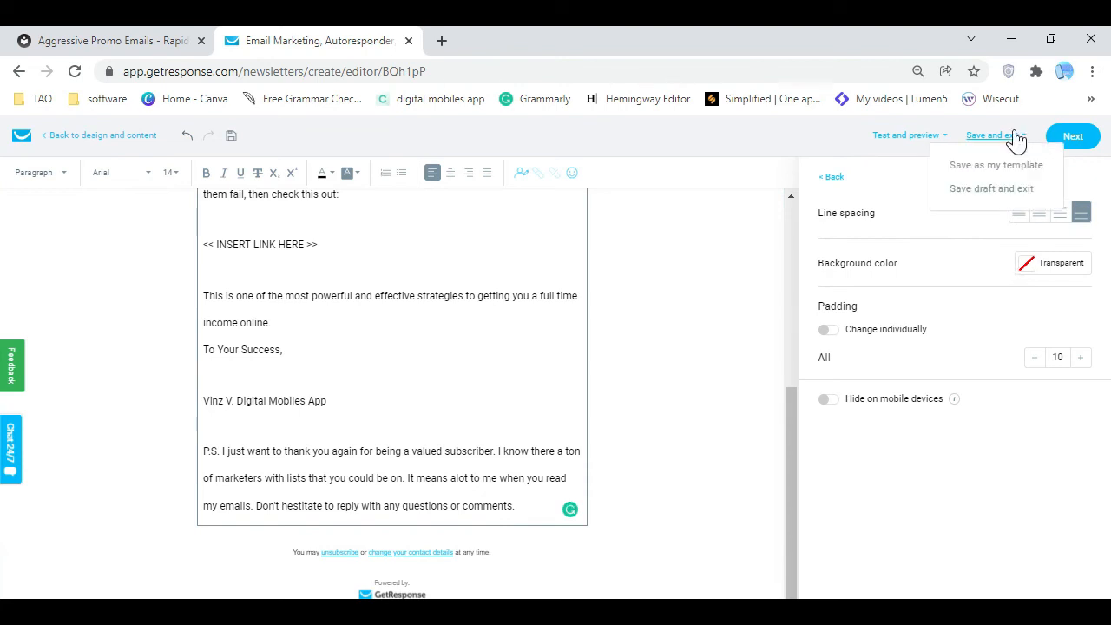
pyautogui.click(1023, 189)
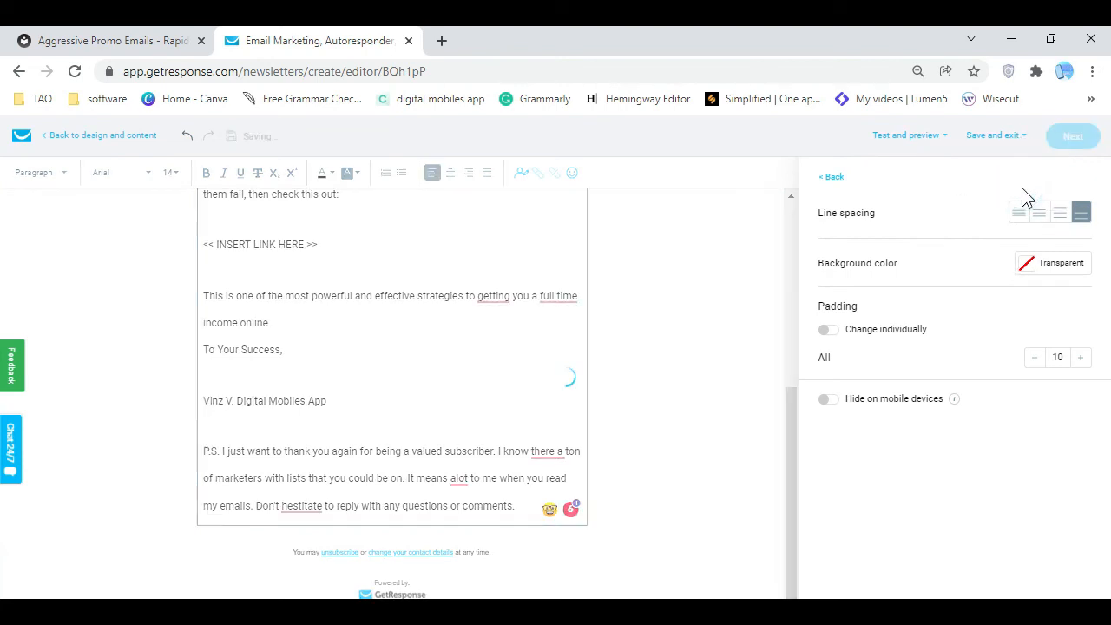
pyautogui.click(124, 43)
pyautogui.click(304, 44)
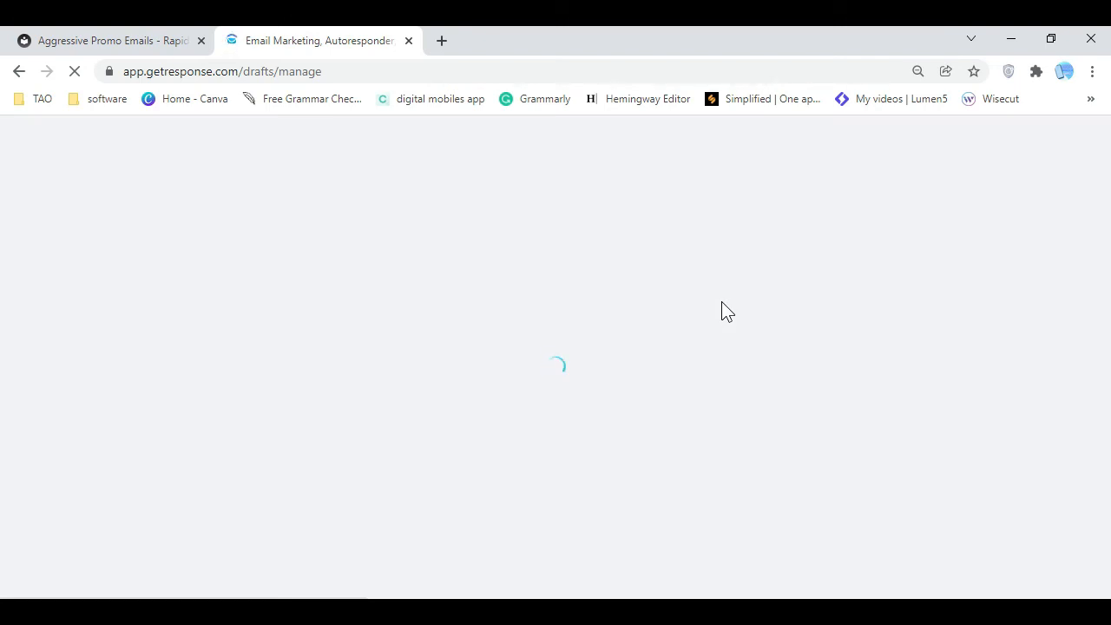
# Look over the Promo Email 6 subject and copy on the Aggressive Promo Emails page and return to the GetResponse drafts
pyautogui.click(136, 41)
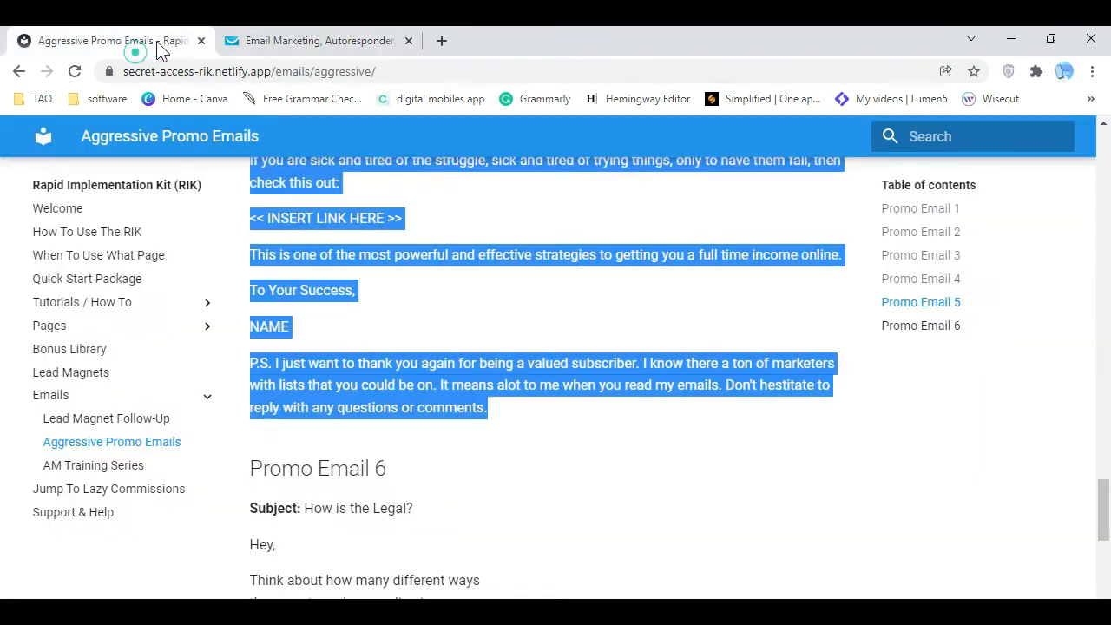
pyautogui.click(694, 489)
pyautogui.scroll(-4, 553, 466)
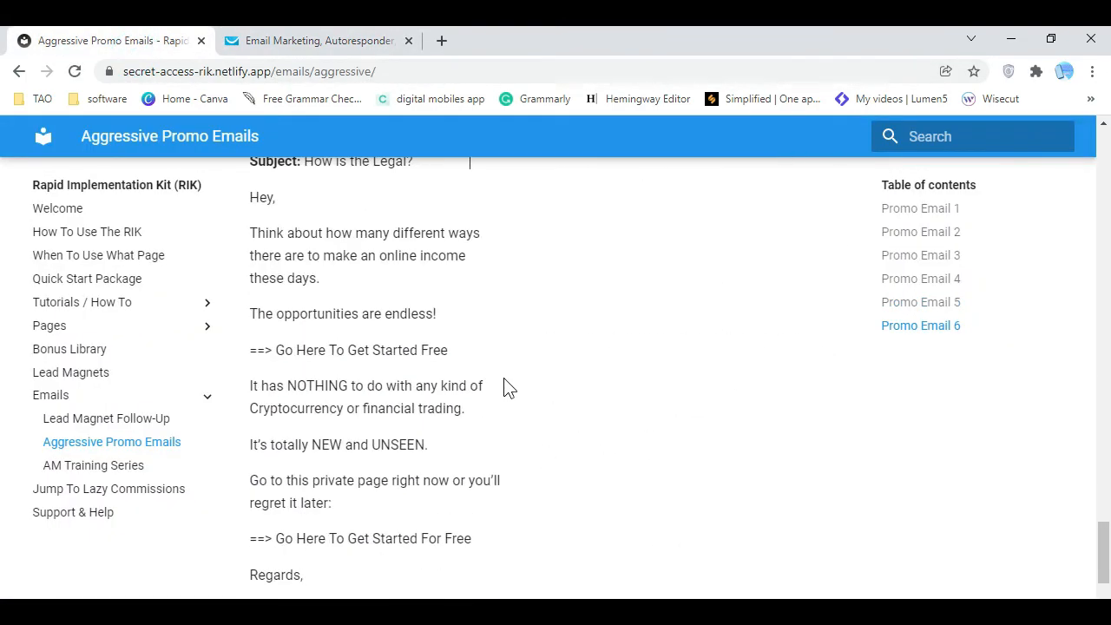
pyautogui.scroll(1, 501, 386)
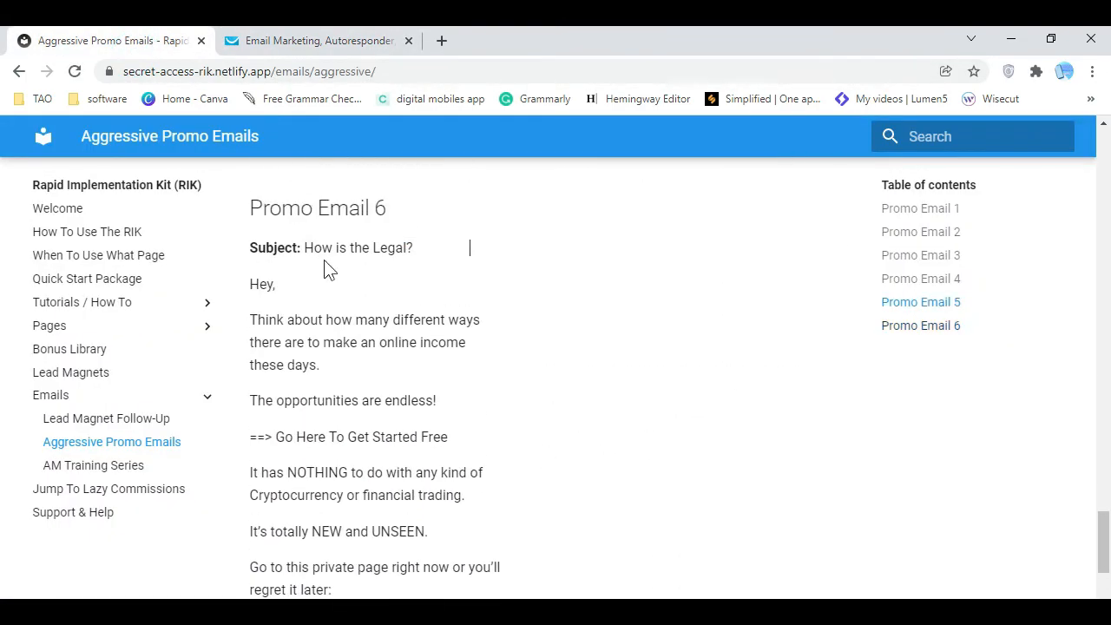
pyautogui.click(299, 43)
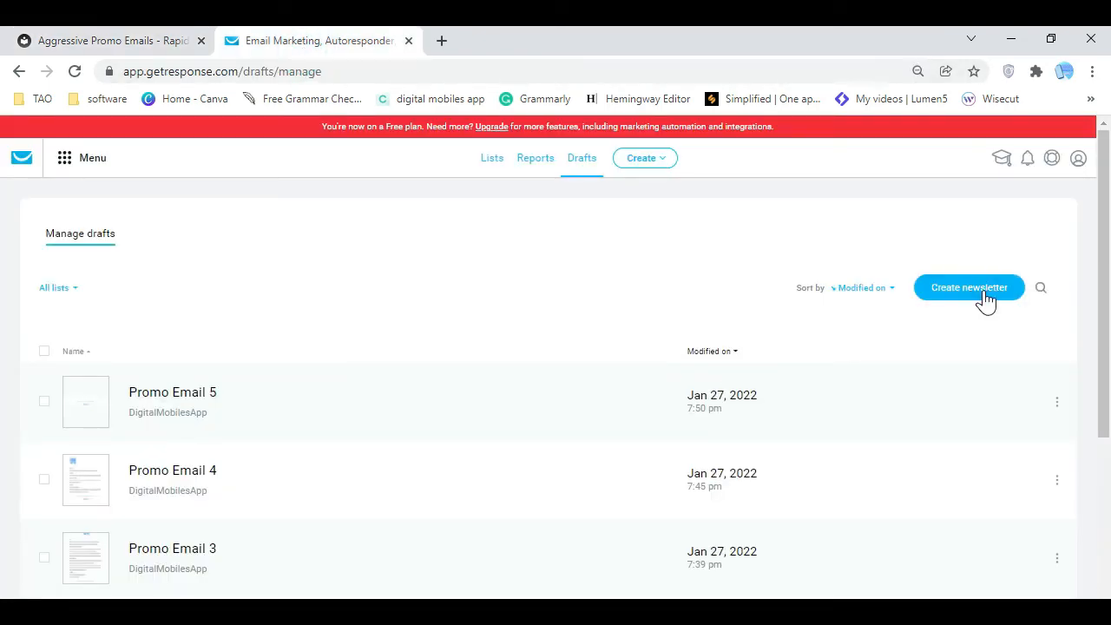
# Look over the AM Training Series emails in the Rapid Implementation Kit and return to the Aggressive Promo Emails page
pyautogui.click(113, 40)
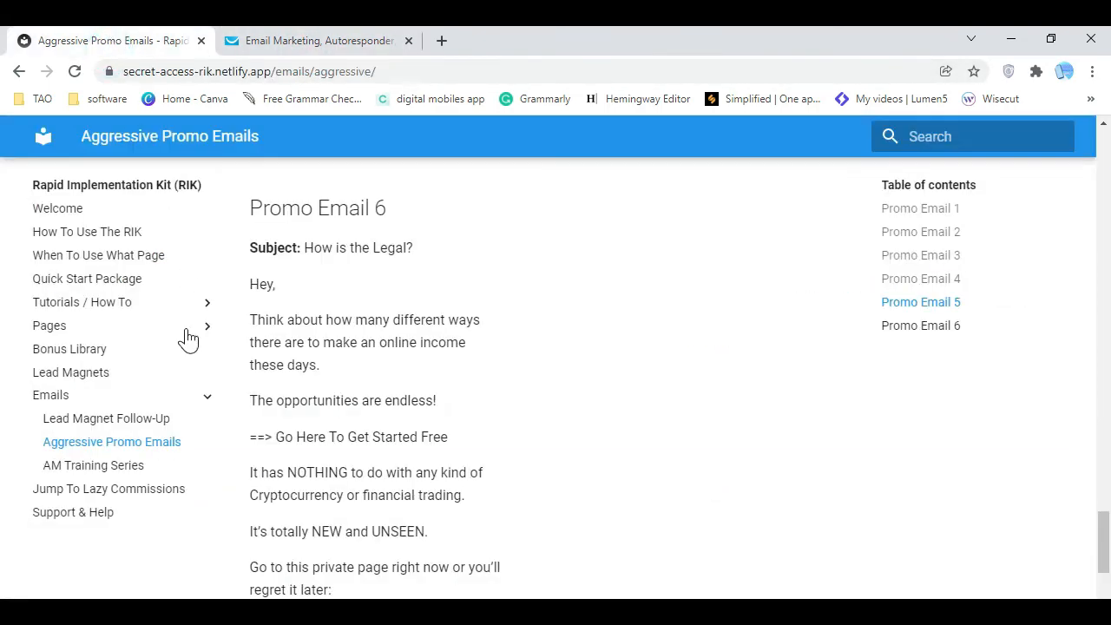
pyautogui.click(120, 468)
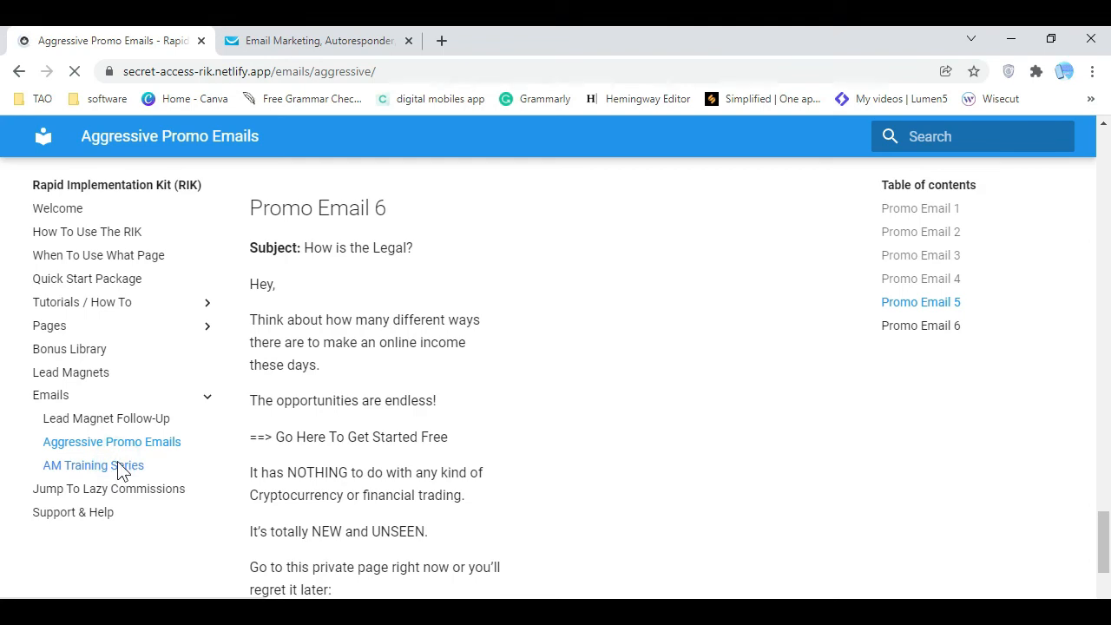
pyautogui.scroll(-1, 348, 409)
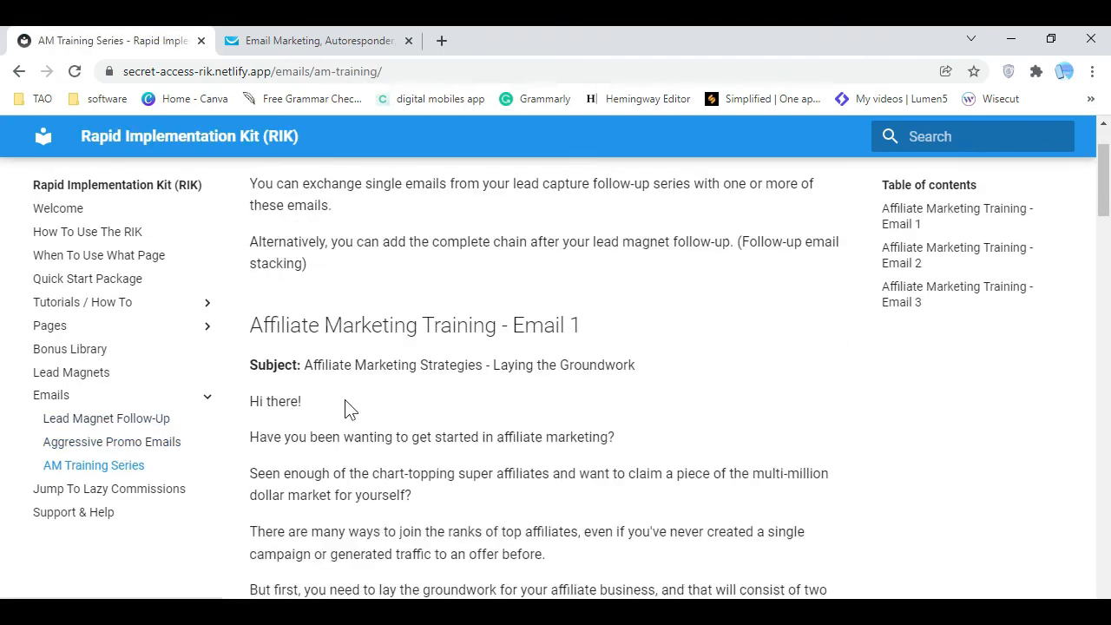
pyautogui.scroll(-5, 348, 408)
pyautogui.scroll(4, 144, 403)
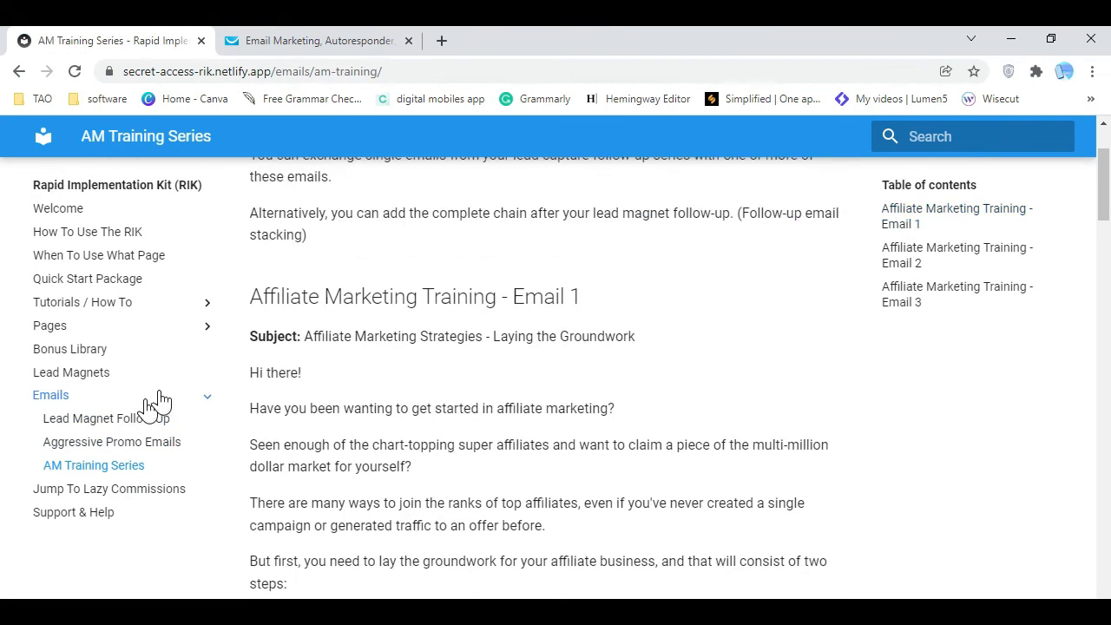
pyautogui.click(122, 443)
# Create a new GetResponse newsletter and fill its subject line with the copied Promo Email 6 subject, "How is the Legal?"
pyautogui.click(320, 39)
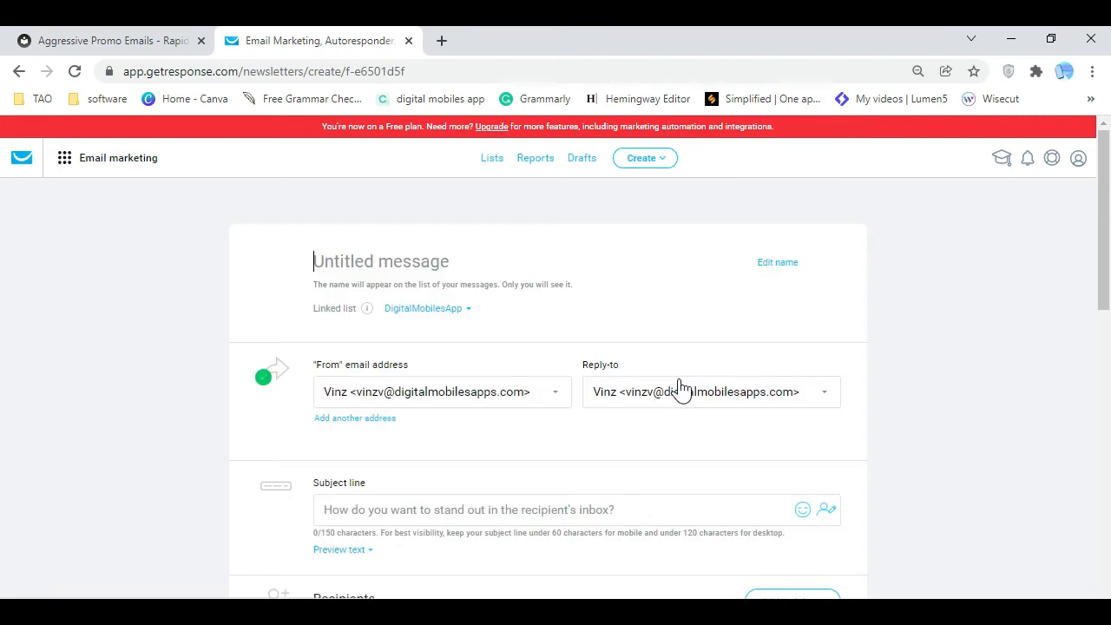
pyautogui.scroll(-3, 677, 390)
pyautogui.scroll(3, 628, 322)
pyautogui.click(162, 43)
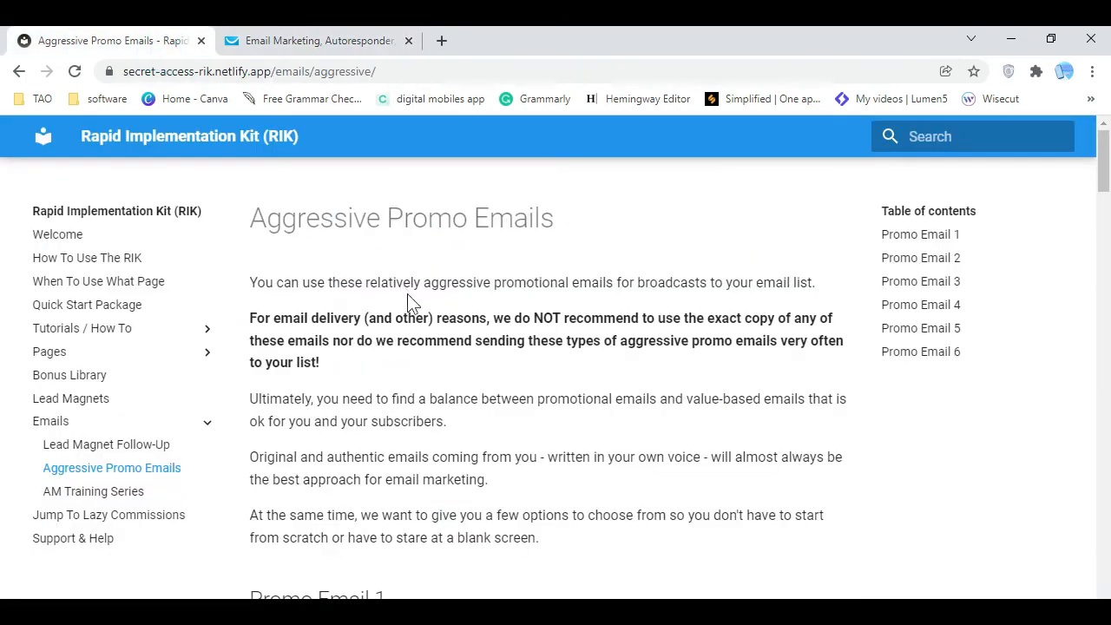
pyautogui.click(932, 351)
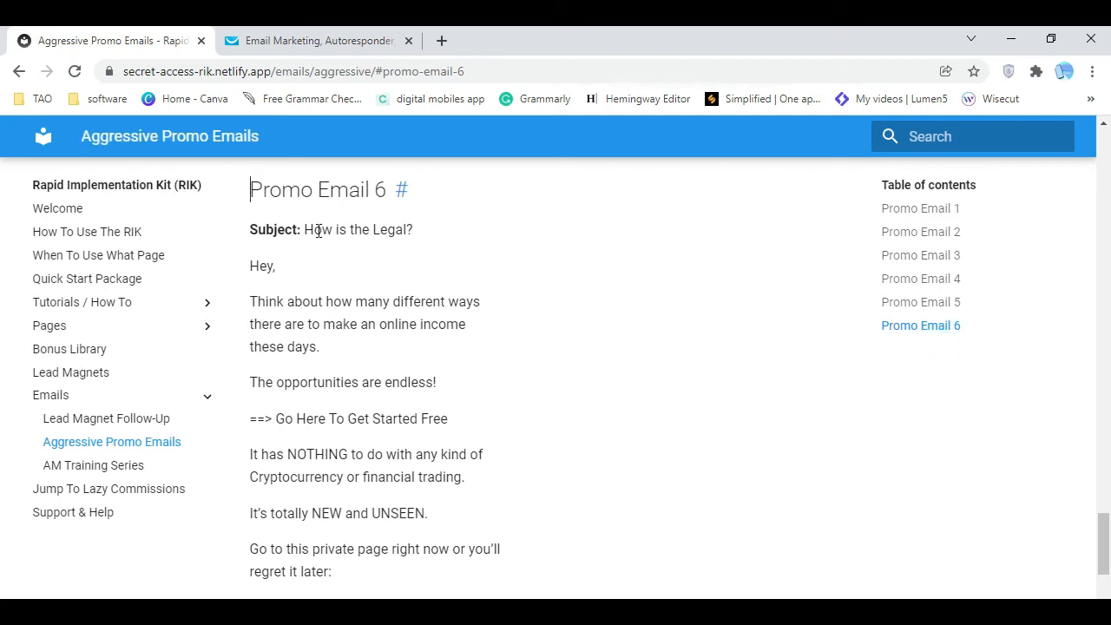
pyautogui.moveTo(306, 229); pyautogui.dragTo(401, 230)
pyautogui.rightClick(413, 232)
pyautogui.click(447, 249)
pyautogui.click(361, 39)
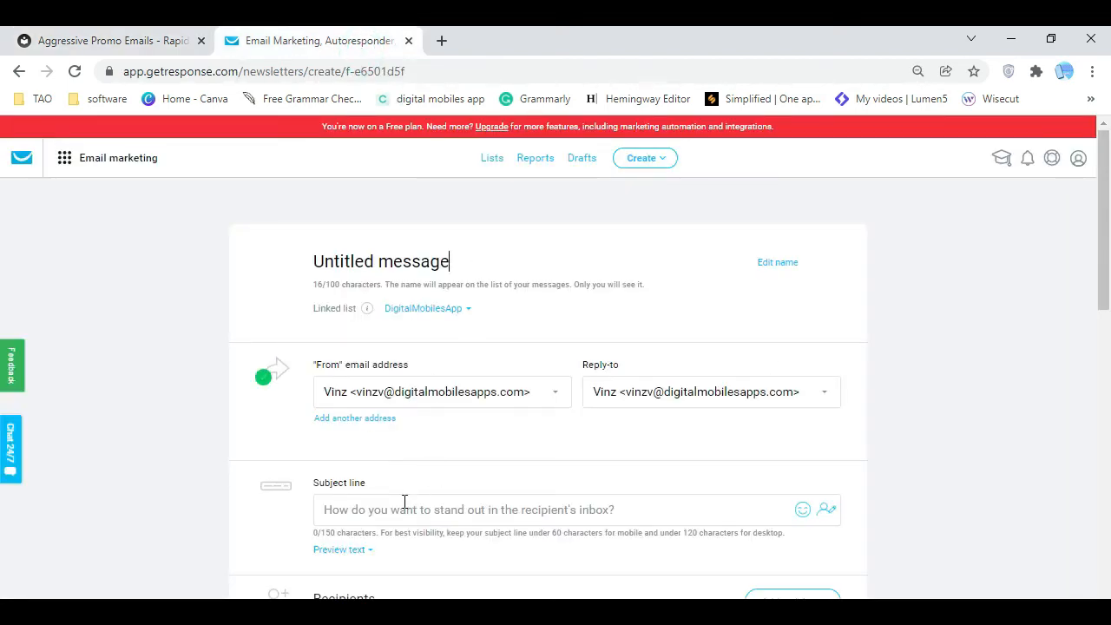
pyautogui.rightClick(395, 512)
pyautogui.click(458, 356)
# Replace the default message name with "Promo Email 6", copied from the heading on the Aggressive Promo Emails page
pyautogui.moveTo(497, 260); pyautogui.dragTo(300, 263)
pyautogui.press('BackSpace')
pyautogui.click(153, 41)
pyautogui.moveTo(389, 192); pyautogui.dragTo(250, 191)
pyautogui.rightClick(292, 194)
pyautogui.click(337, 207)
pyautogui.click(339, 45)
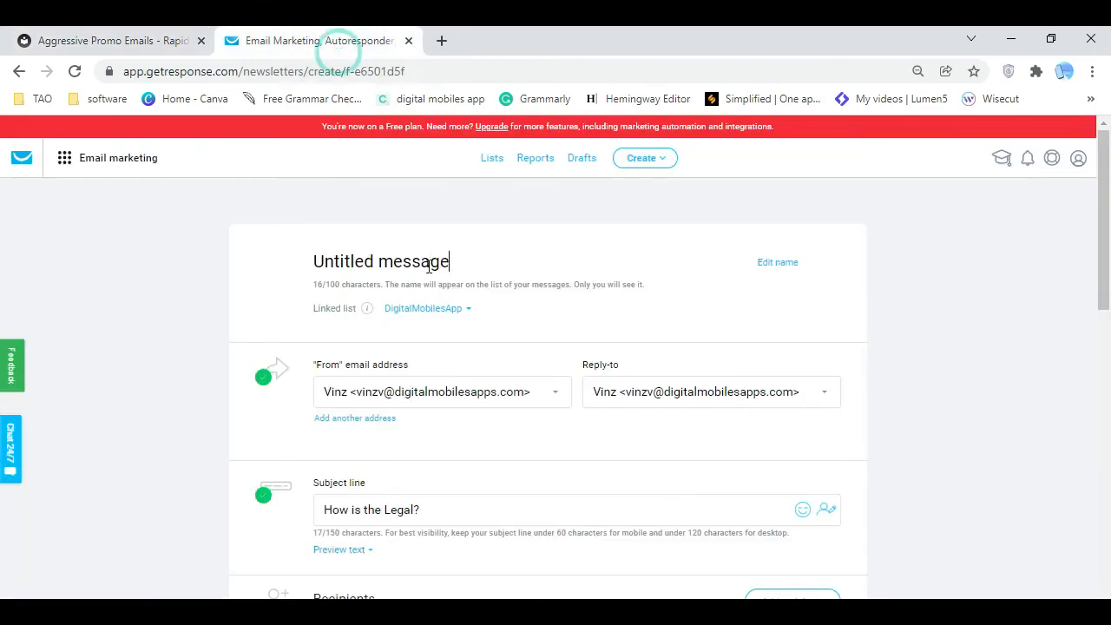
pyautogui.moveTo(471, 259); pyautogui.dragTo(303, 274)
pyautogui.press('BackSpace')
pyautogui.rightClick(372, 257)
pyautogui.click(489, 391)
pyautogui.click(771, 315)
# Start designing the message content and show the blank templates
pyautogui.scroll(-4, 771, 320)
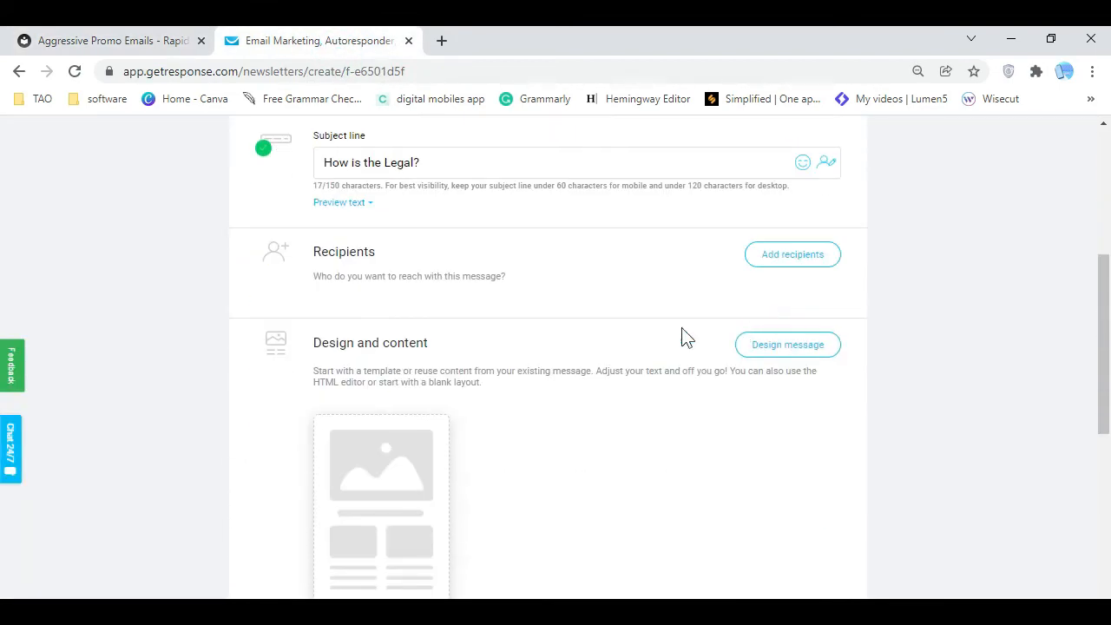
pyautogui.click(776, 343)
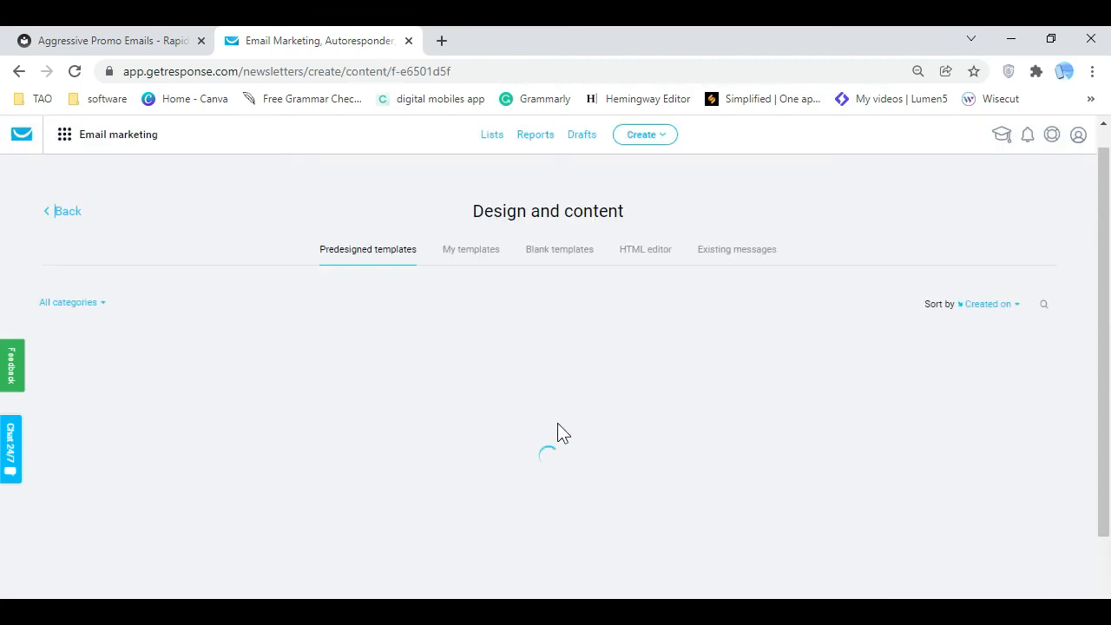
pyautogui.click(563, 258)
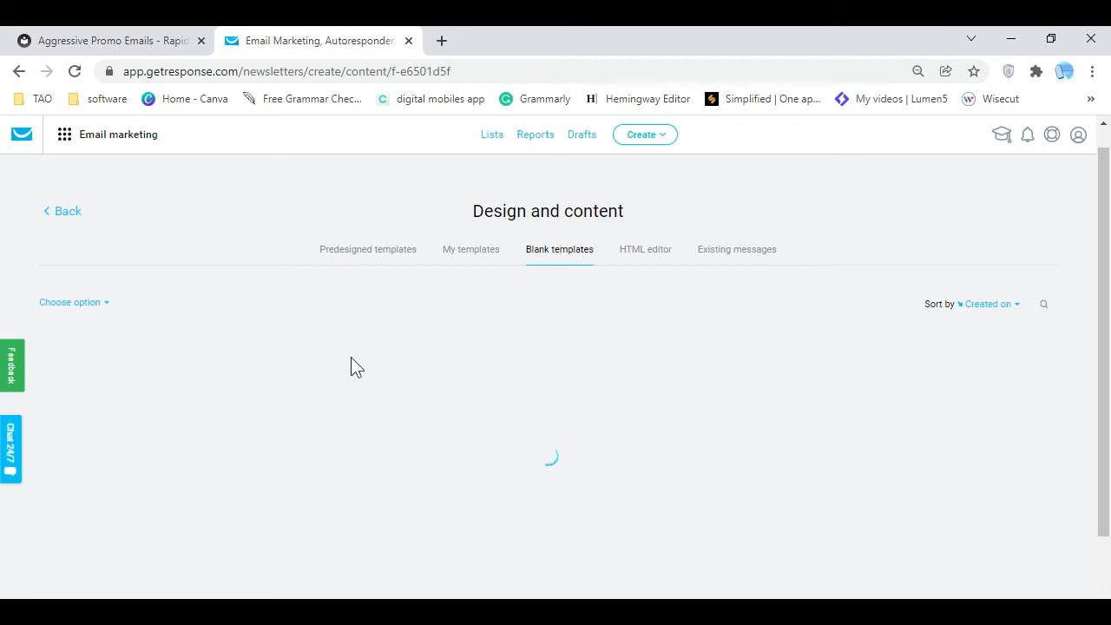
# Copy the Promo Email 6 body text, from "Hey," to the "-NAME" signature, on the Aggressive Promo Emails page
pyautogui.click(174, 45)
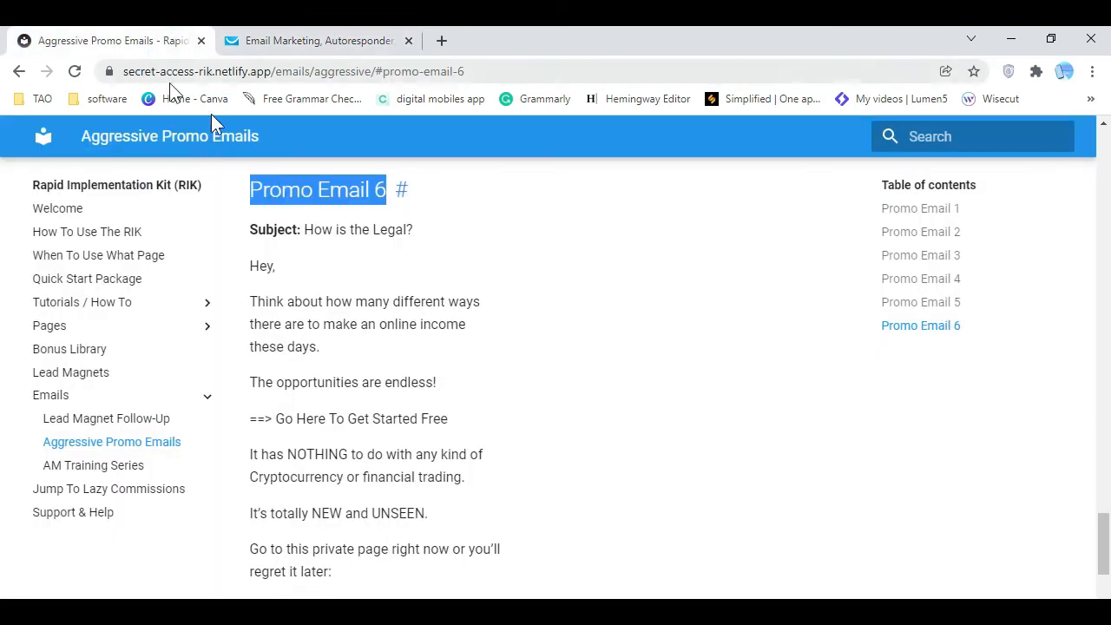
pyautogui.click(620, 260)
pyautogui.moveTo(252, 265); pyautogui.dragTo(461, 463)
pyautogui.rightClick(380, 341)
pyautogui.click(410, 351)
# Return to GetResponse and apply the blank 1 column template to the newsletter
pyautogui.click(299, 41)
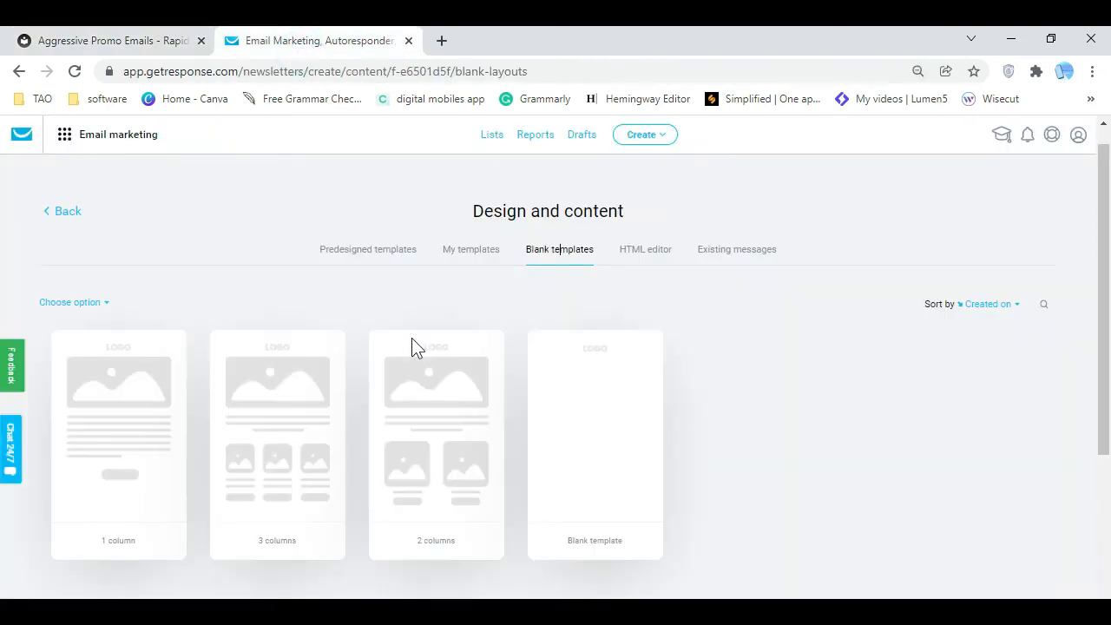
pyautogui.click(139, 406)
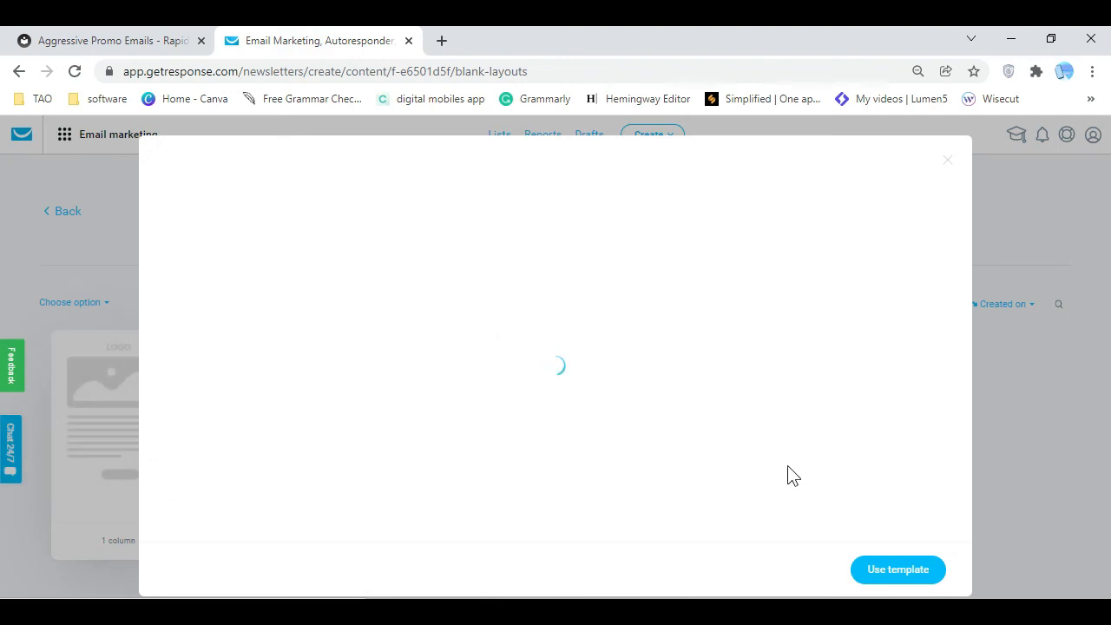
pyautogui.click(947, 159)
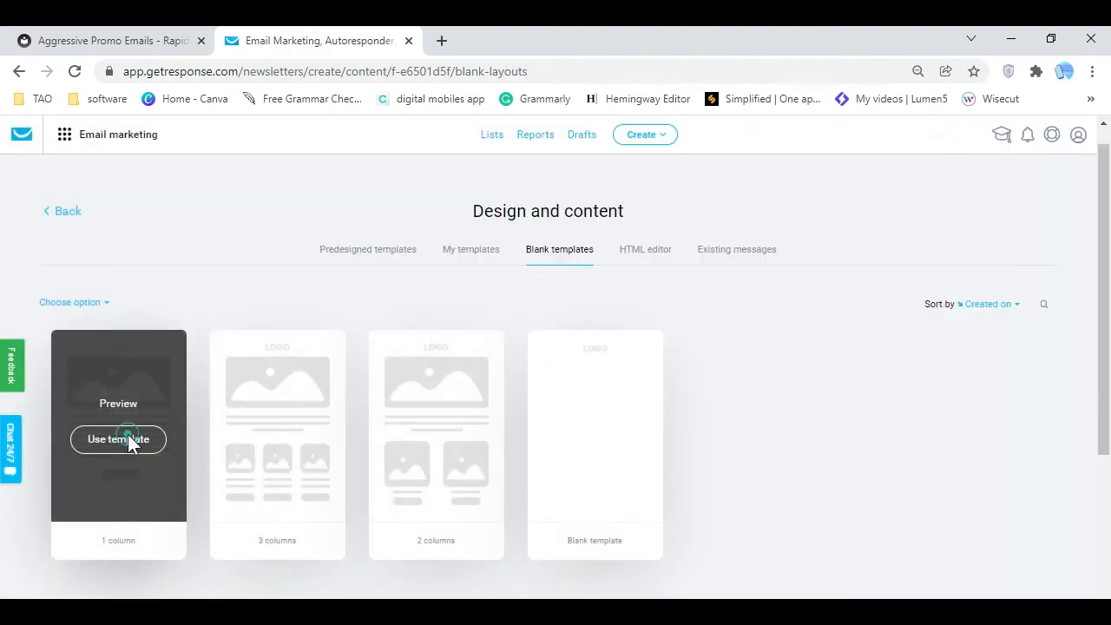
pyautogui.click(127, 439)
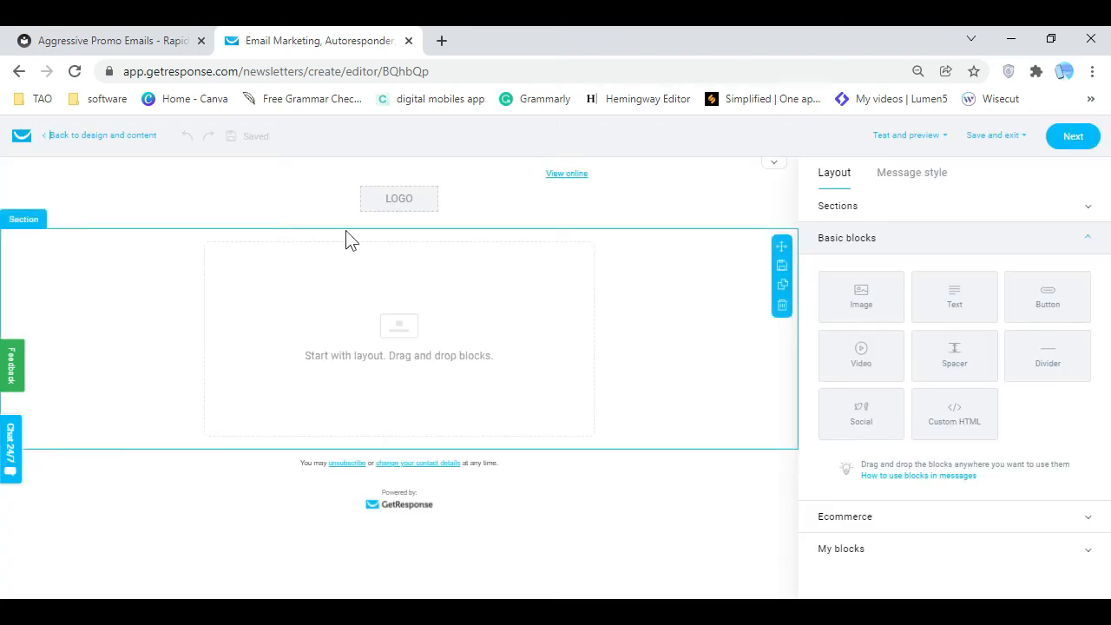
# Hide the "View online" link in the header and set the apple-touch-icon image as the logo
pyautogui.click(405, 200)
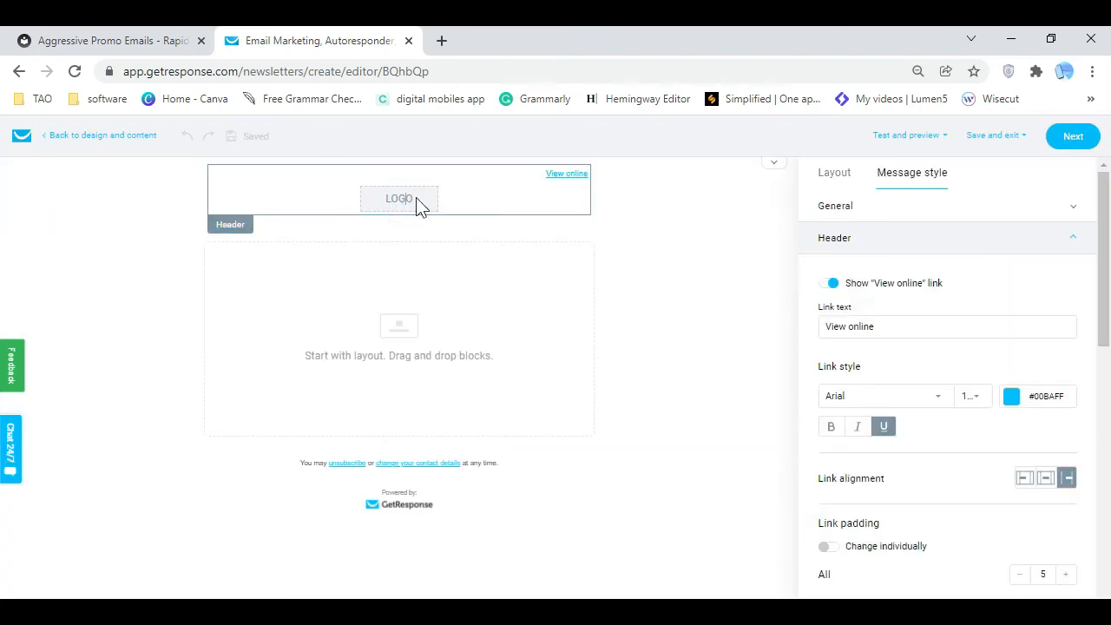
pyautogui.click(829, 284)
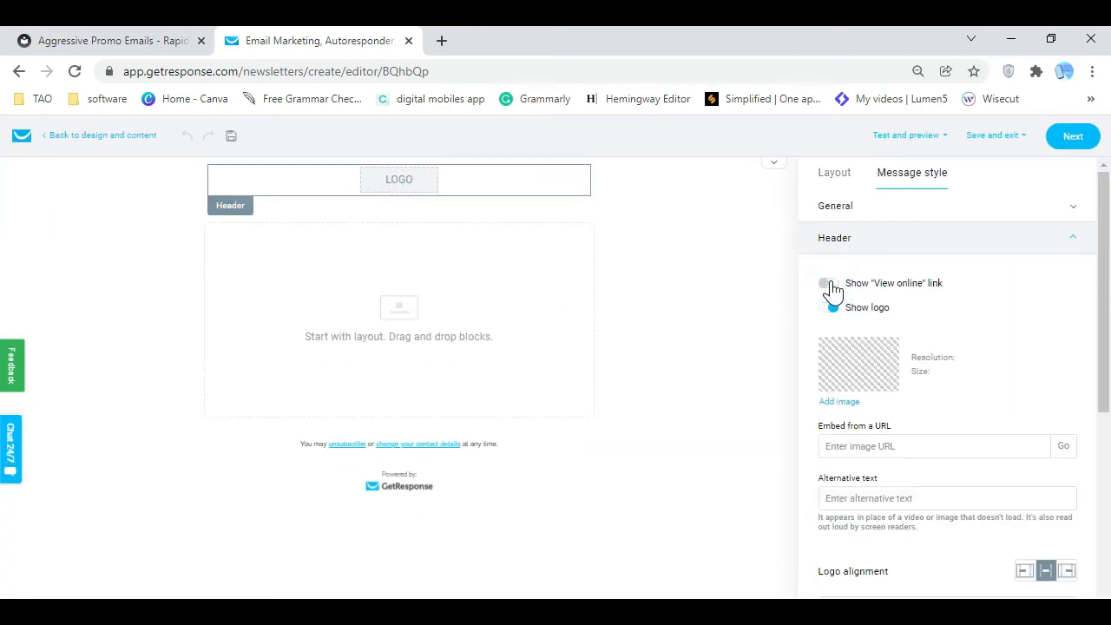
pyautogui.click(853, 402)
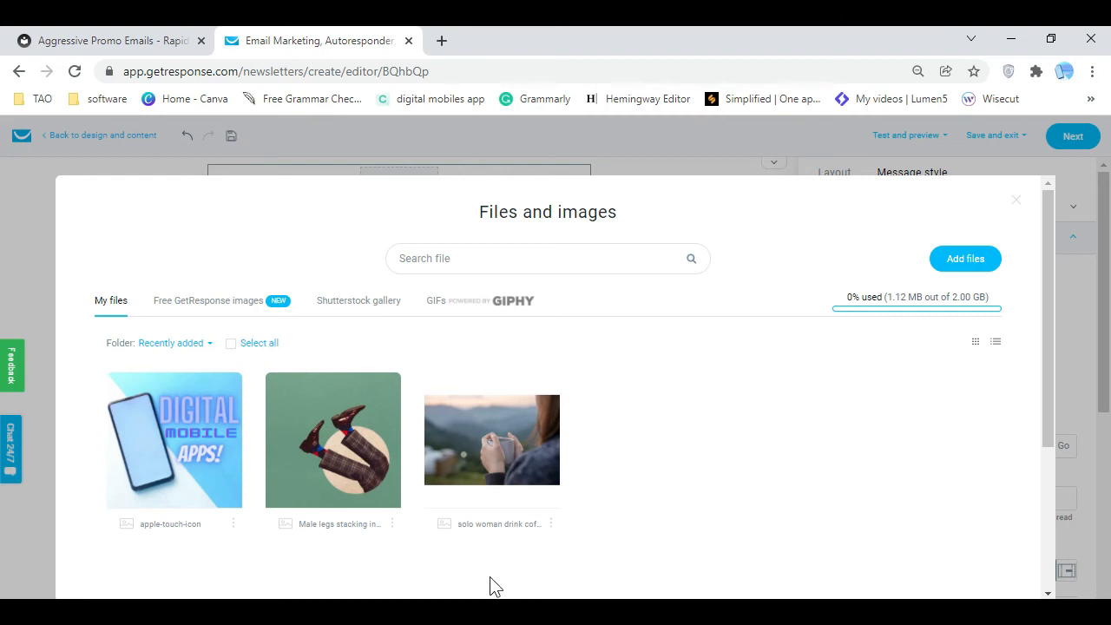
pyautogui.click(170, 443)
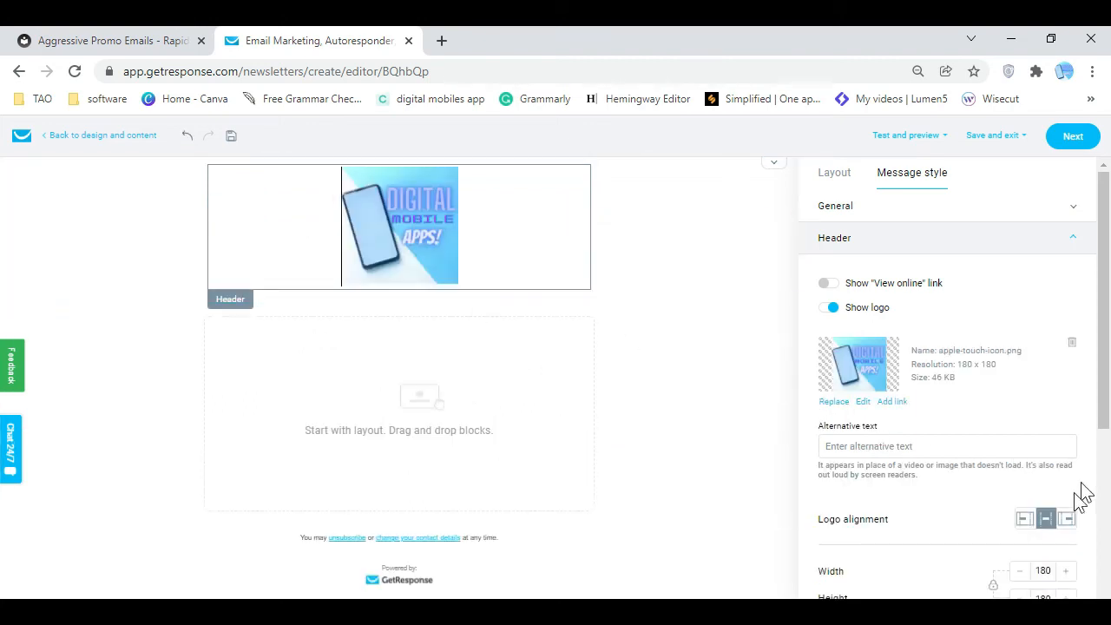
# Align the header logo to the left and reduce its size in proportion
pyautogui.click(1025, 519)
pyautogui.scroll(-2, 1030, 460)
pyautogui.click(1022, 398)
pyautogui.click(1022, 398)
pyautogui.click(1022, 398)
pyautogui.click(1022, 397)
pyautogui.click(1022, 398)
pyautogui.click(1022, 398)
pyautogui.click(1022, 398)
# Add a text block to the empty section below the logo and paste the copied Promo Email 6 body into it
pyautogui.click(530, 304)
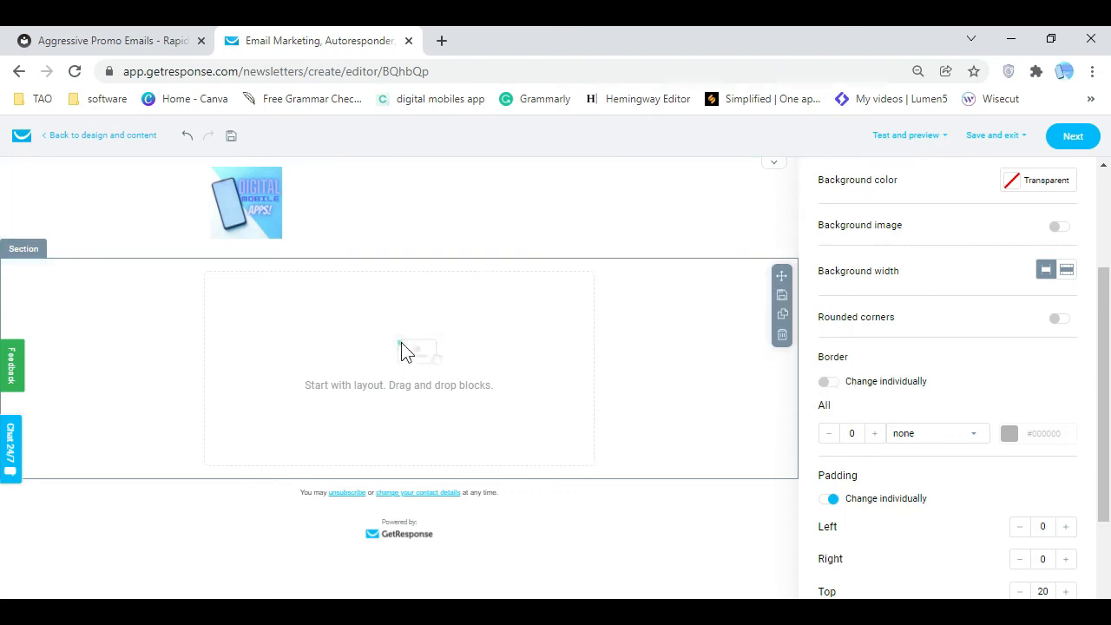
pyautogui.scroll(4, 883, 232)
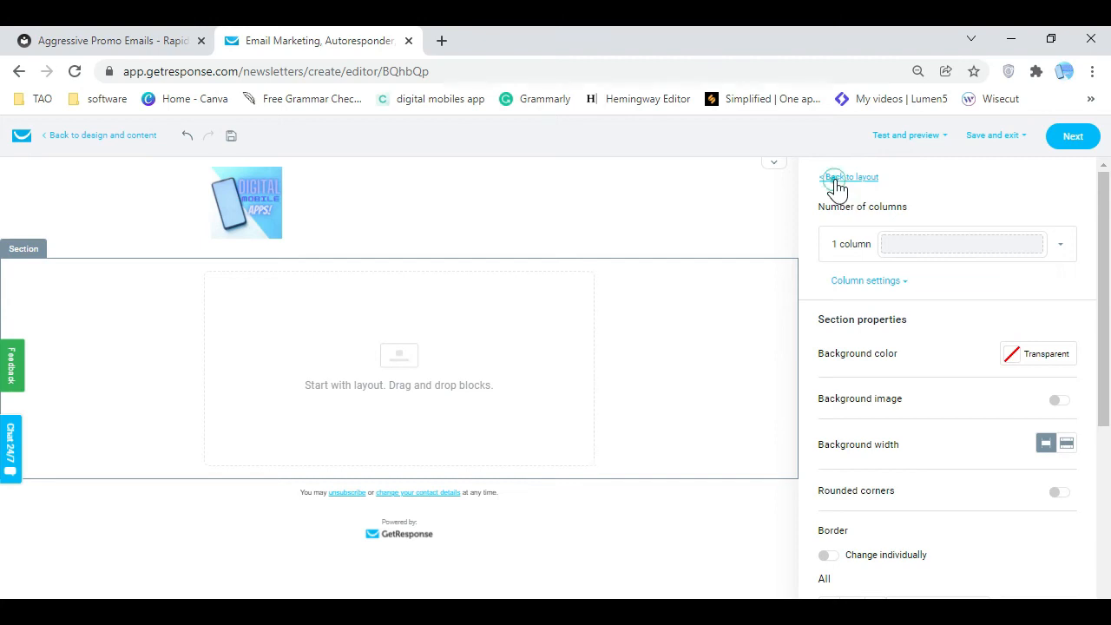
pyautogui.click(836, 180)
pyautogui.moveTo(918, 318); pyautogui.dragTo(449, 344)
pyautogui.rightClick(343, 292)
pyautogui.click(281, 319)
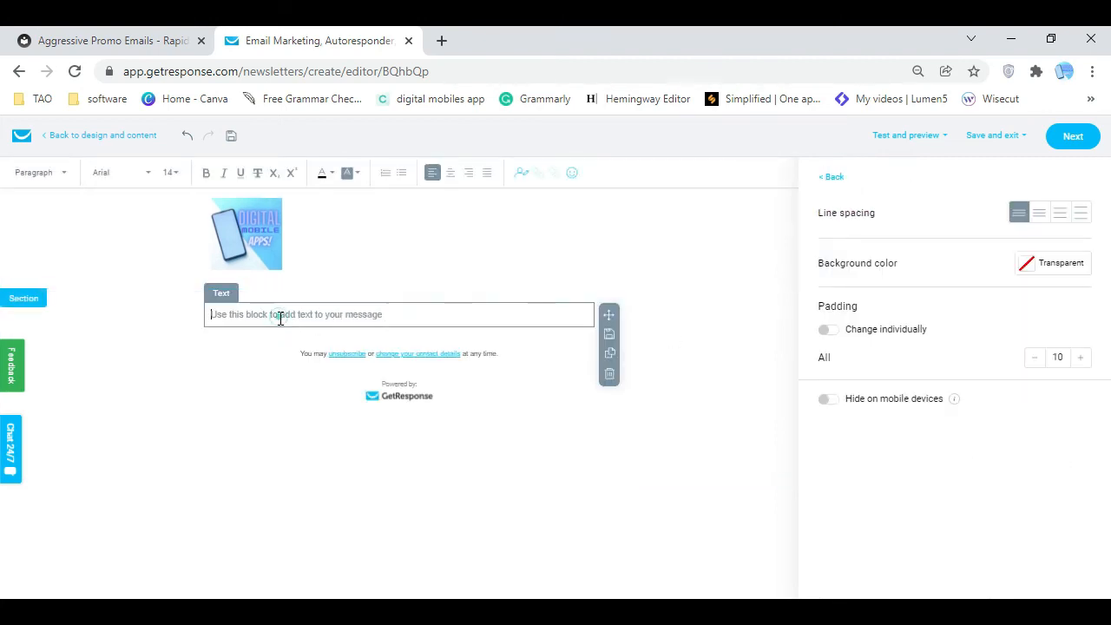
pyautogui.rightClick(282, 321)
pyautogui.click(345, 453)
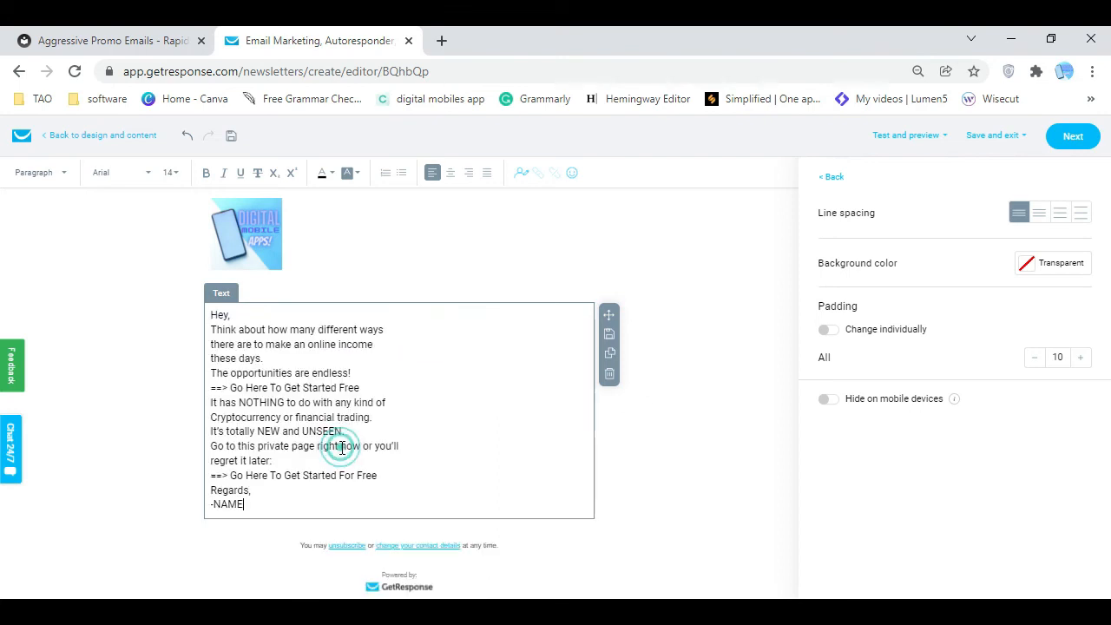
# Apply the widest line spacing to the body text block
pyautogui.click(1083, 217)
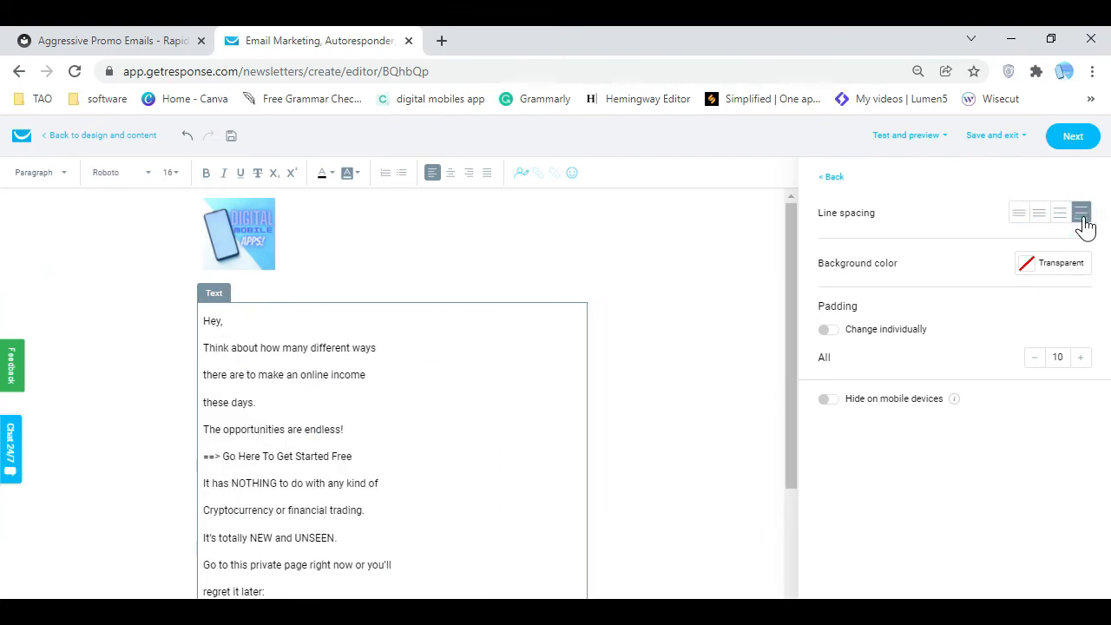
pyautogui.scroll(-2, 395, 447)
pyautogui.click(381, 343)
# Replace the "-NAME" placeholder under "Regards," with the sender's name followed by "- Digital Mobiles App"
pyautogui.scroll(-2, 414, 479)
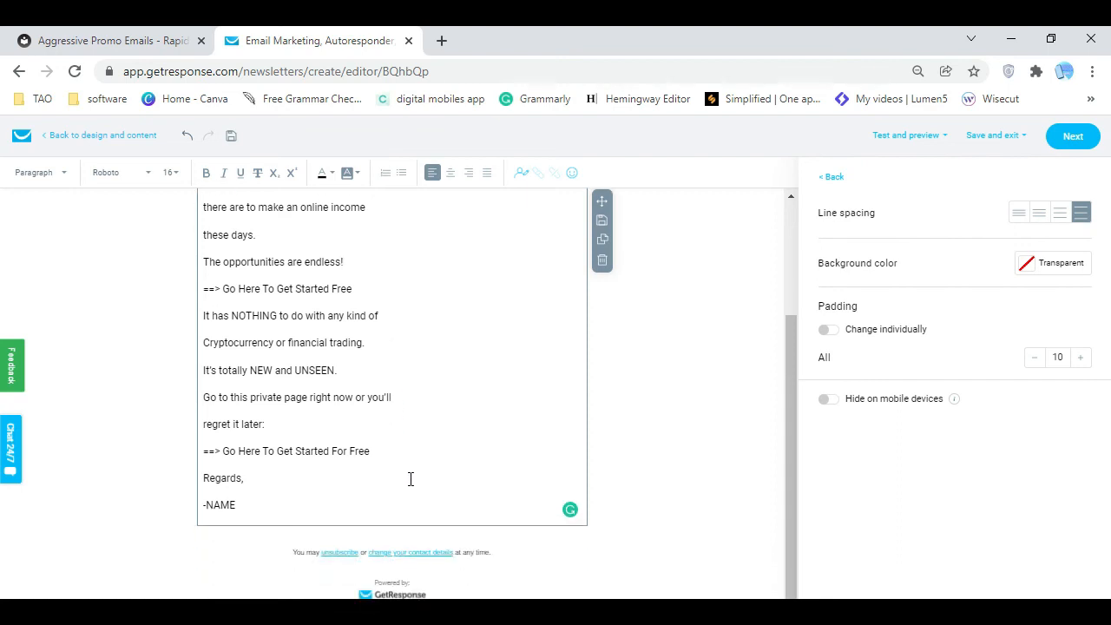
pyautogui.moveTo(252, 508); pyautogui.dragTo(199, 514)
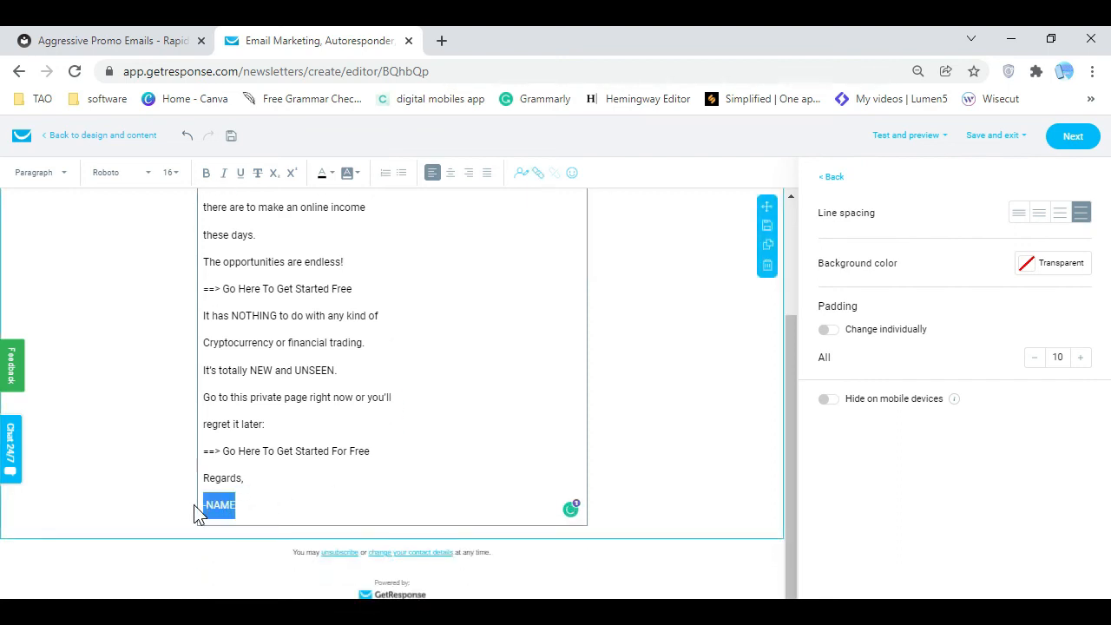
pyautogui.write('Vinz')
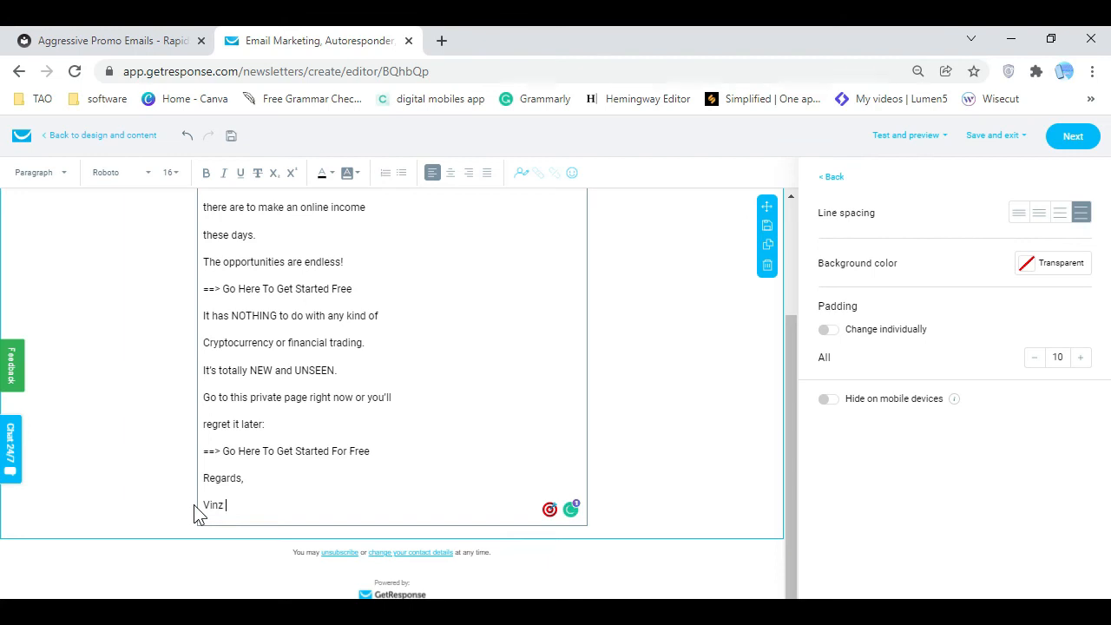
pyautogui.write('.')
pyautogui.press('Return')
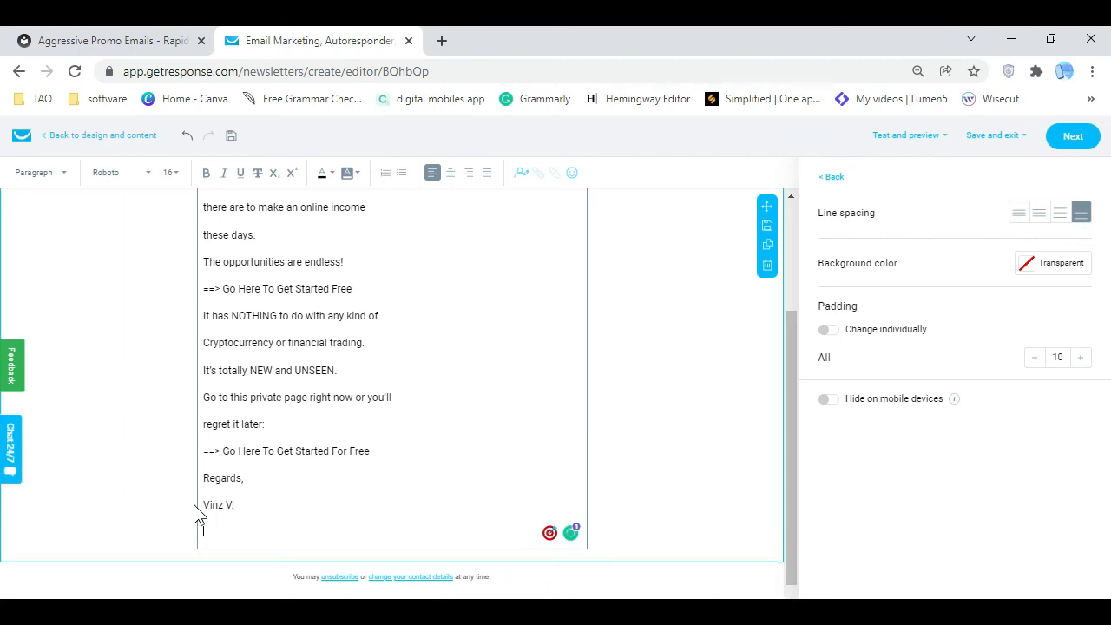
pyautogui.press('BackSpace')
pyautogui.press('BackSpace')
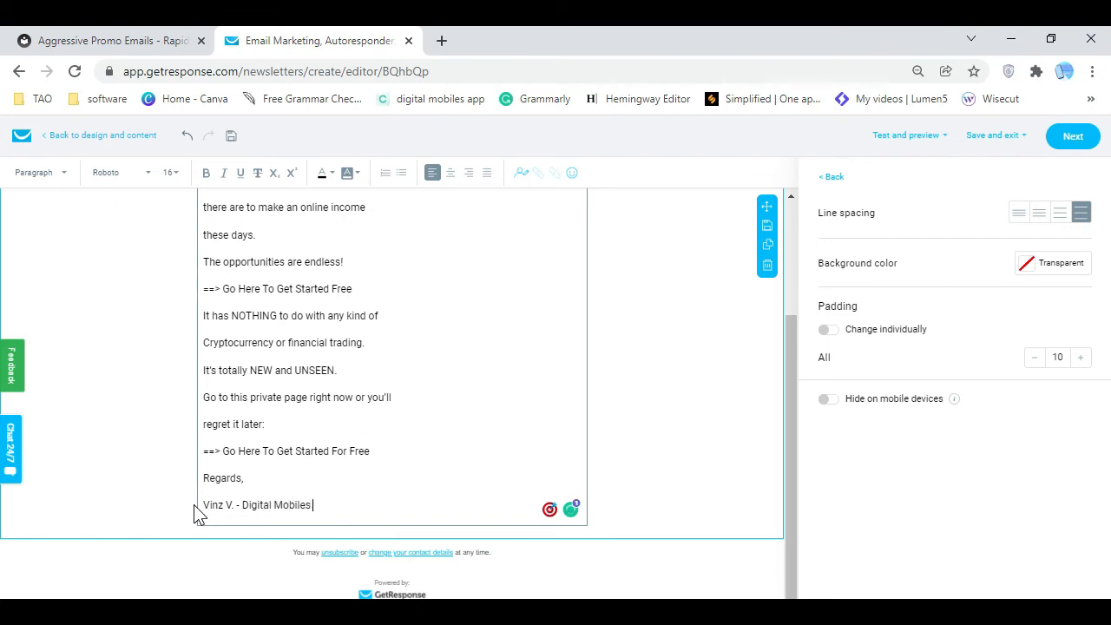
pyautogui.click(709, 425)
# Check the email body and add a social block with follow icons directly below the signature
pyautogui.scroll(3, 397, 464)
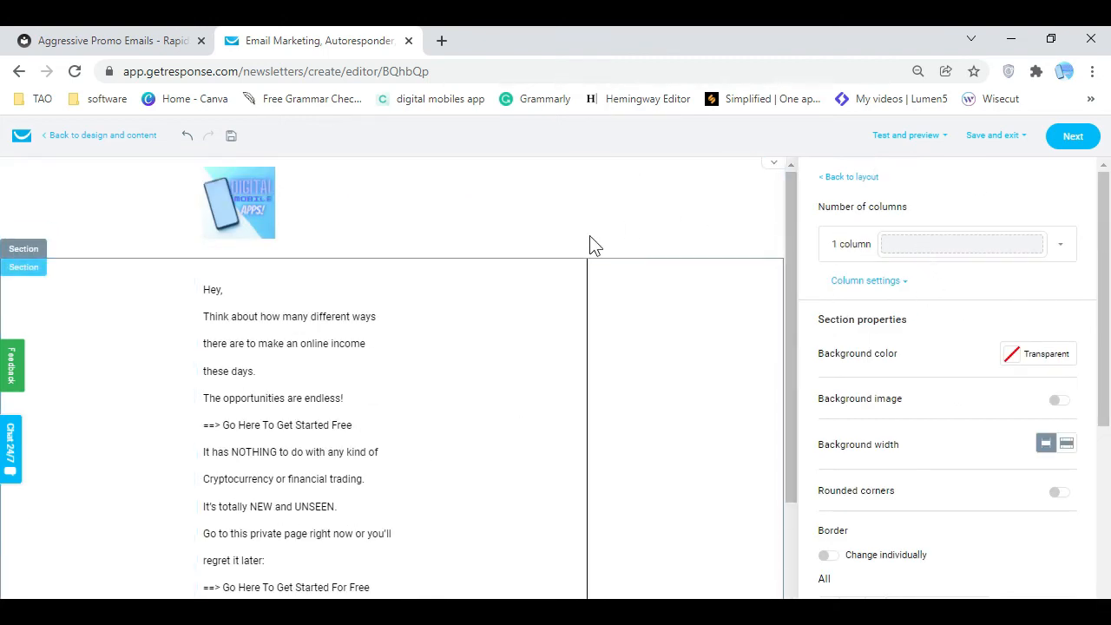
pyautogui.scroll(-3, 650, 368)
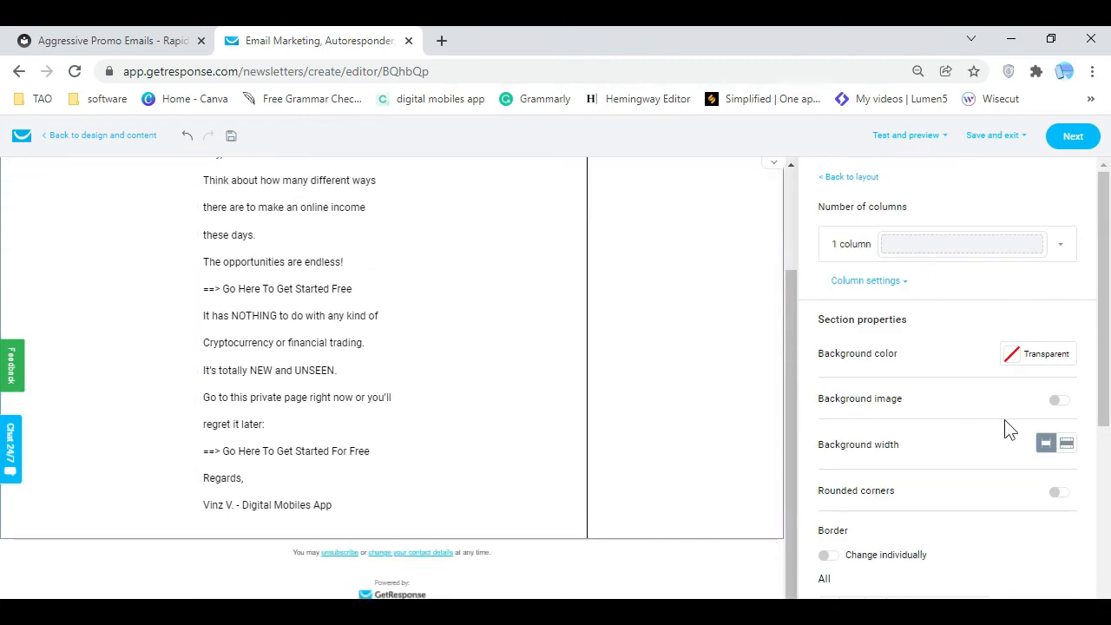
pyautogui.click(842, 179)
pyautogui.moveTo(869, 410)
pyautogui.mouseDown()
pyautogui.moveTo(461, 511)
pyautogui.moveTo(378, 543)
pyautogui.mouseUp()
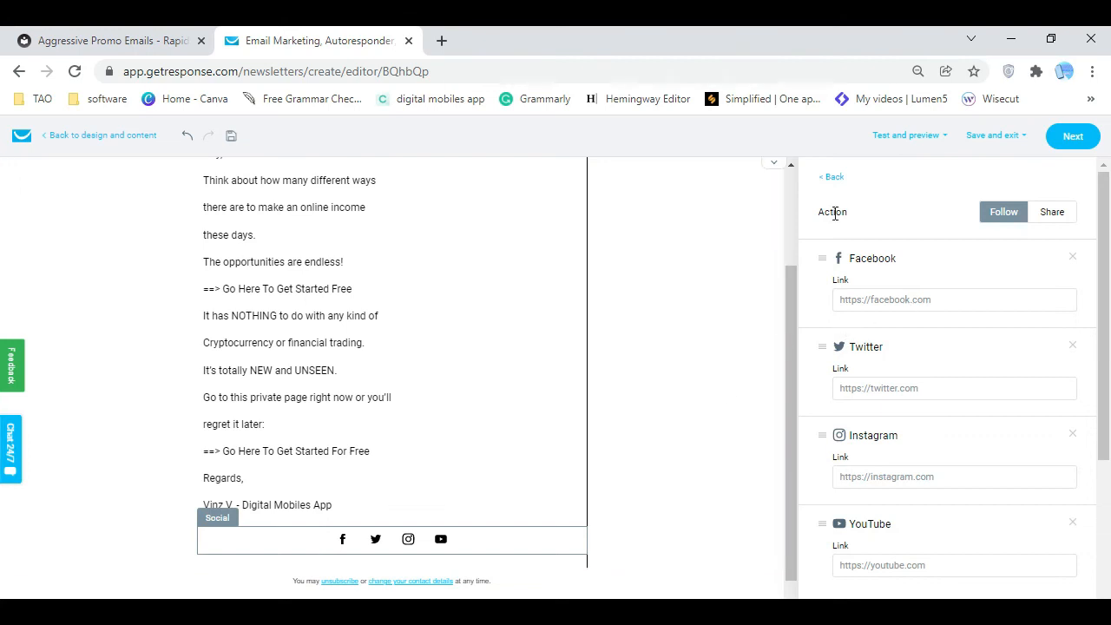
pyautogui.click(832, 178)
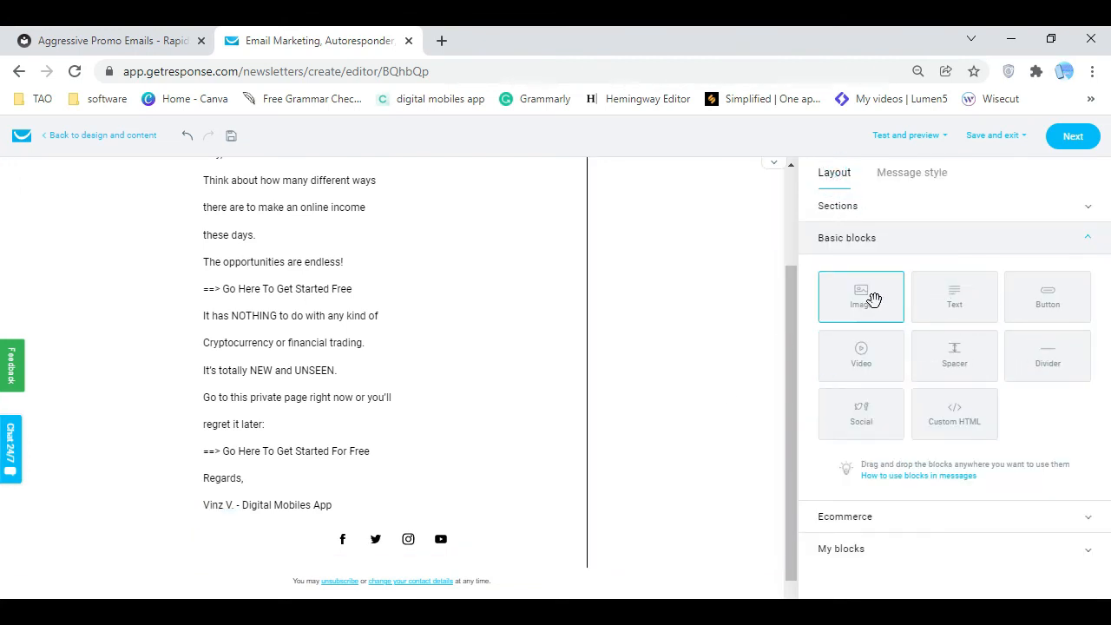
# Add an image block between the signature and the social icons and fill it with the stored photo of the woman drinking coffee
pyautogui.moveTo(879, 270); pyautogui.dragTo(373, 556)
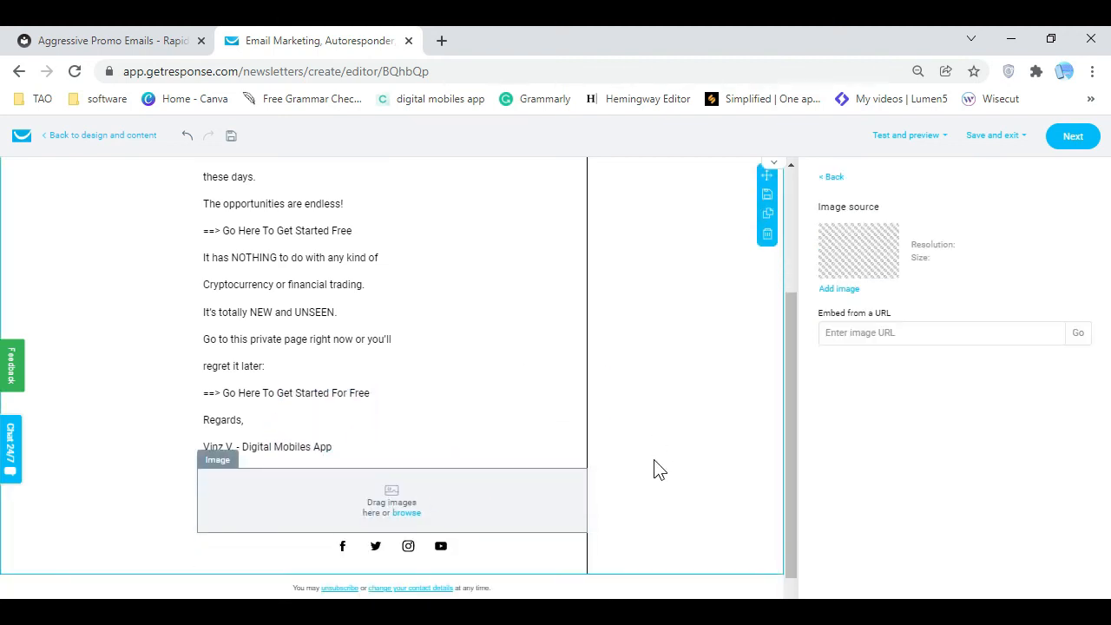
pyautogui.click(424, 471)
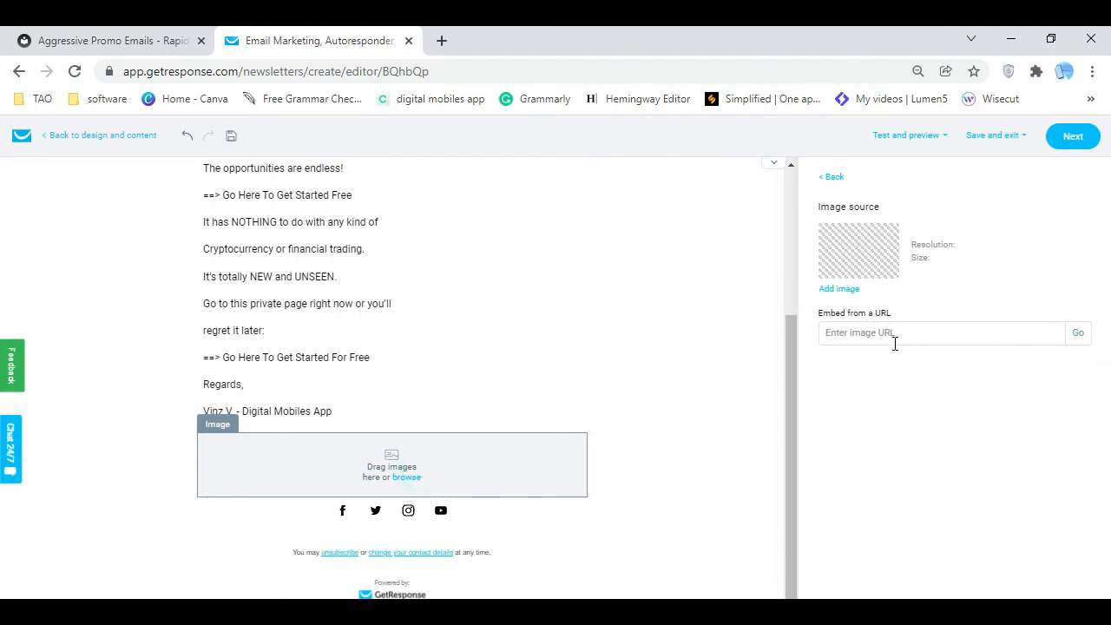
pyautogui.click(838, 290)
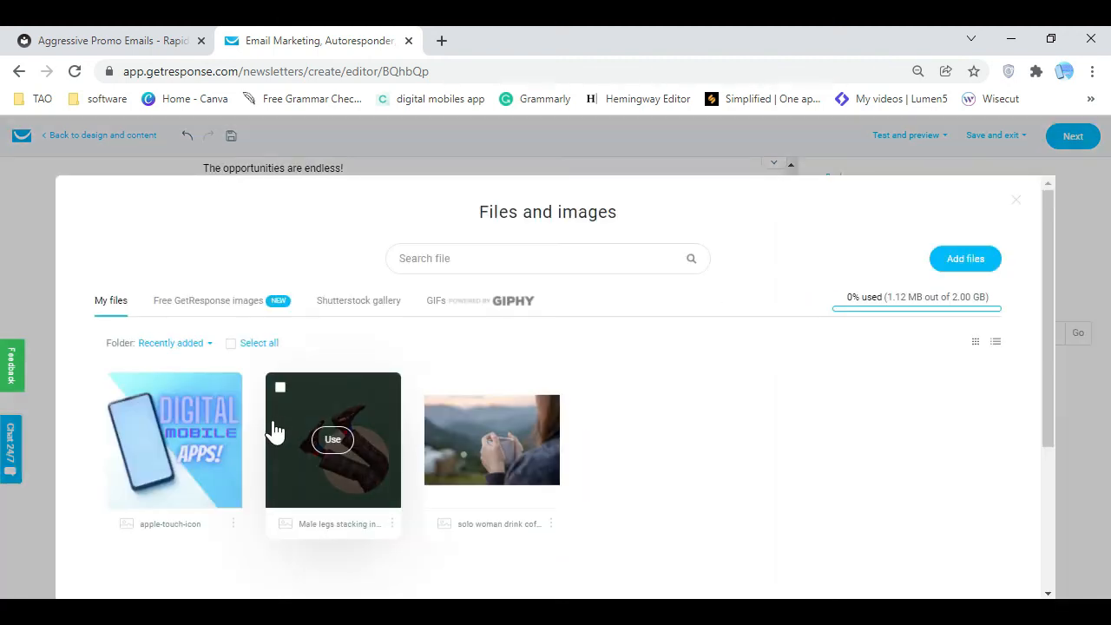
pyautogui.click(492, 440)
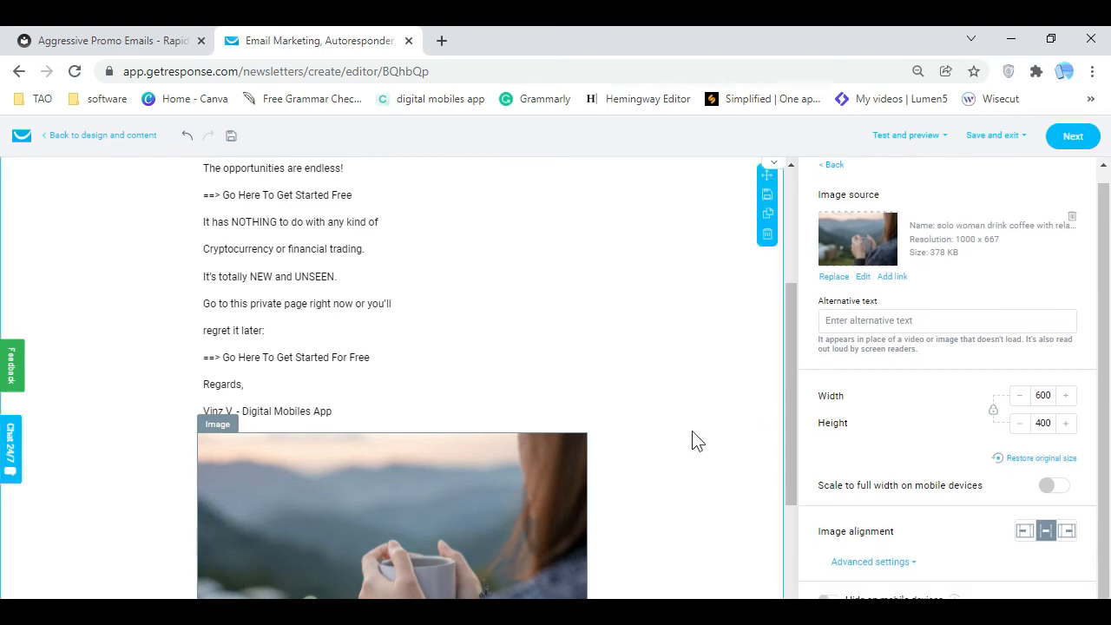
# Reduce the coffee photo's width to 460 with proportions locked and align the image left
pyautogui.click(1022, 397)
pyautogui.click(1023, 397)
pyautogui.click(1022, 397)
pyautogui.click(1022, 397)
pyautogui.click(1022, 396)
pyautogui.click(1022, 397)
pyautogui.click(1022, 397)
pyautogui.click(1022, 397)
pyautogui.click(1022, 397)
pyautogui.click(1022, 396)
pyautogui.click(1022, 396)
pyautogui.click(1022, 397)
pyautogui.click(1022, 397)
pyautogui.click(1024, 530)
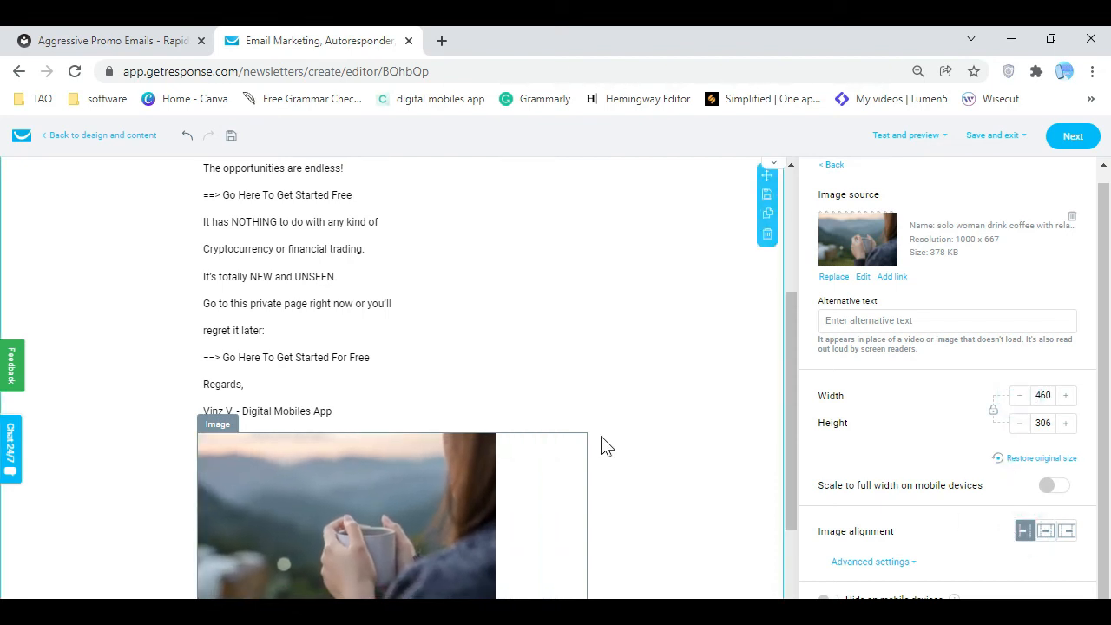
# Shrink the coffee photo further, down to a height of 151 with proportions locked
pyautogui.click(1022, 424)
pyautogui.click(1022, 424)
pyautogui.click(1022, 424)
pyautogui.click(1022, 424)
pyautogui.click(1022, 424)
pyautogui.click(1022, 423)
pyautogui.click(1022, 424)
pyautogui.click(1022, 424)
pyautogui.click(1022, 424)
pyautogui.click(1022, 424)
pyautogui.click(1022, 424)
pyautogui.click(1022, 424)
pyautogui.click(1022, 424)
pyautogui.click(1022, 424)
pyautogui.click(1022, 424)
pyautogui.click(1022, 424)
pyautogui.click(1022, 423)
pyautogui.click(1022, 424)
pyautogui.click(1022, 424)
pyautogui.click(1022, 424)
pyautogui.click(1022, 424)
pyautogui.click(1022, 424)
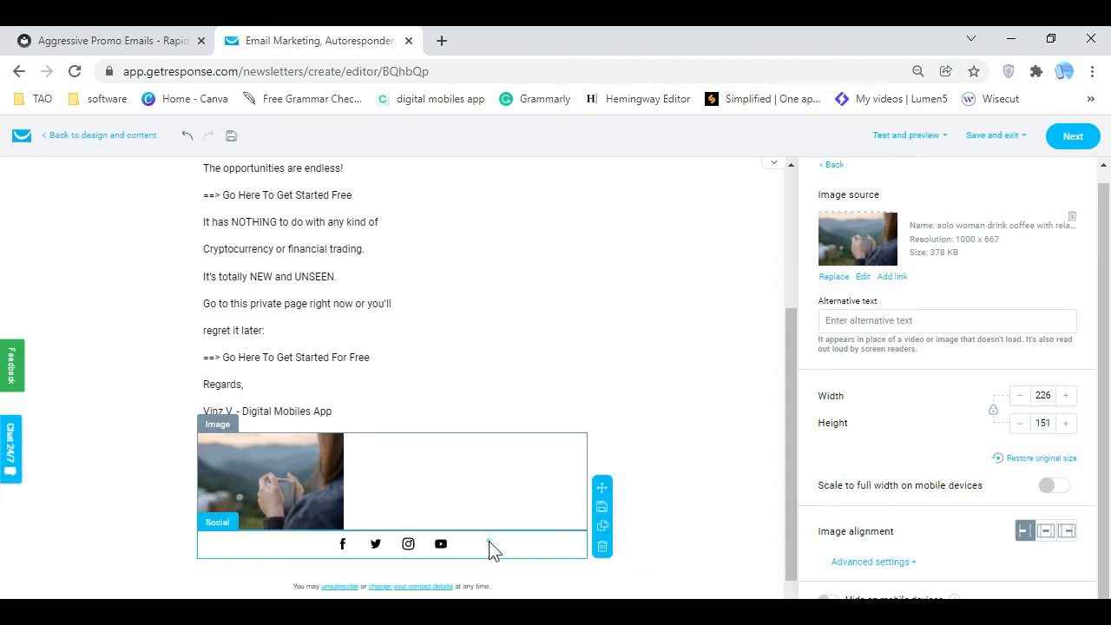
# Align the social icons left and set their size to L
pyautogui.click(488, 544)
pyautogui.scroll(-3, 962, 513)
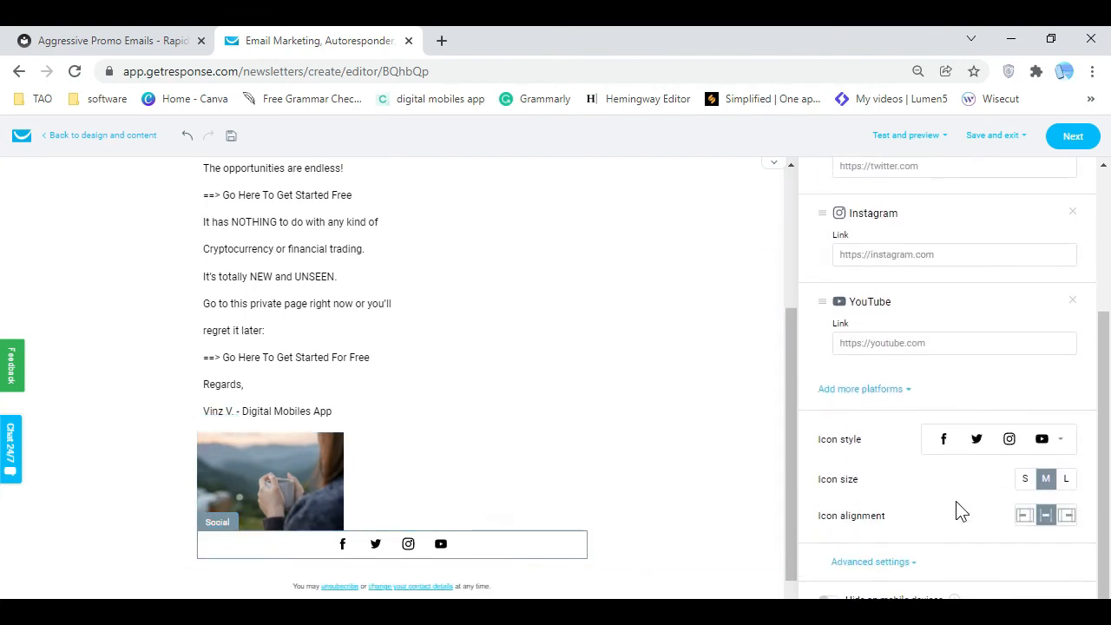
pyautogui.click(1025, 515)
pyautogui.click(1026, 478)
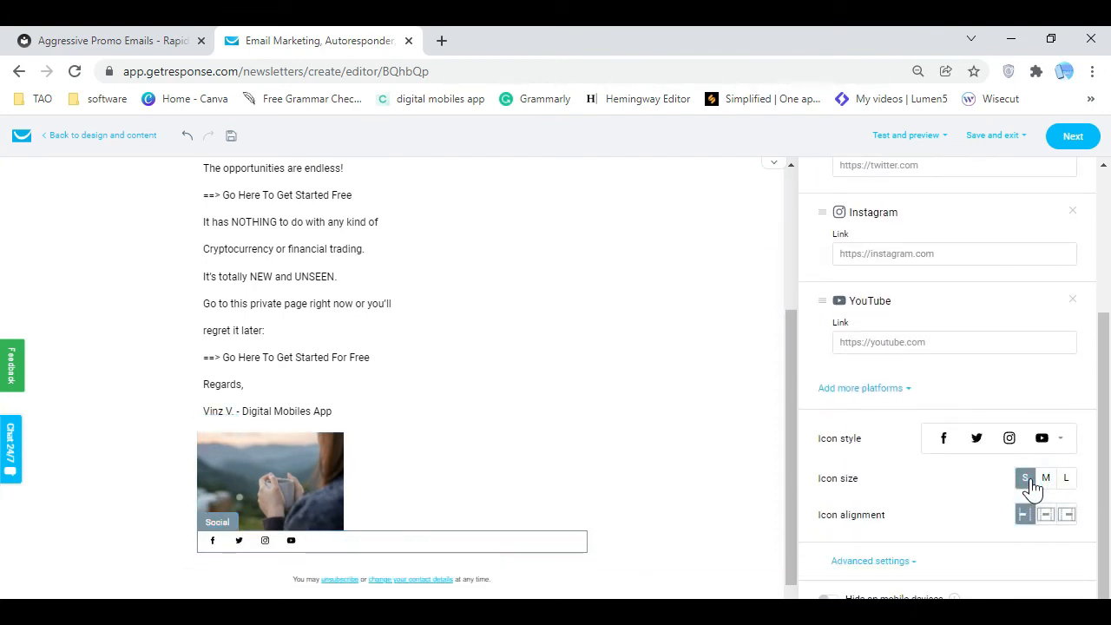
pyautogui.click(1048, 479)
pyautogui.click(1067, 479)
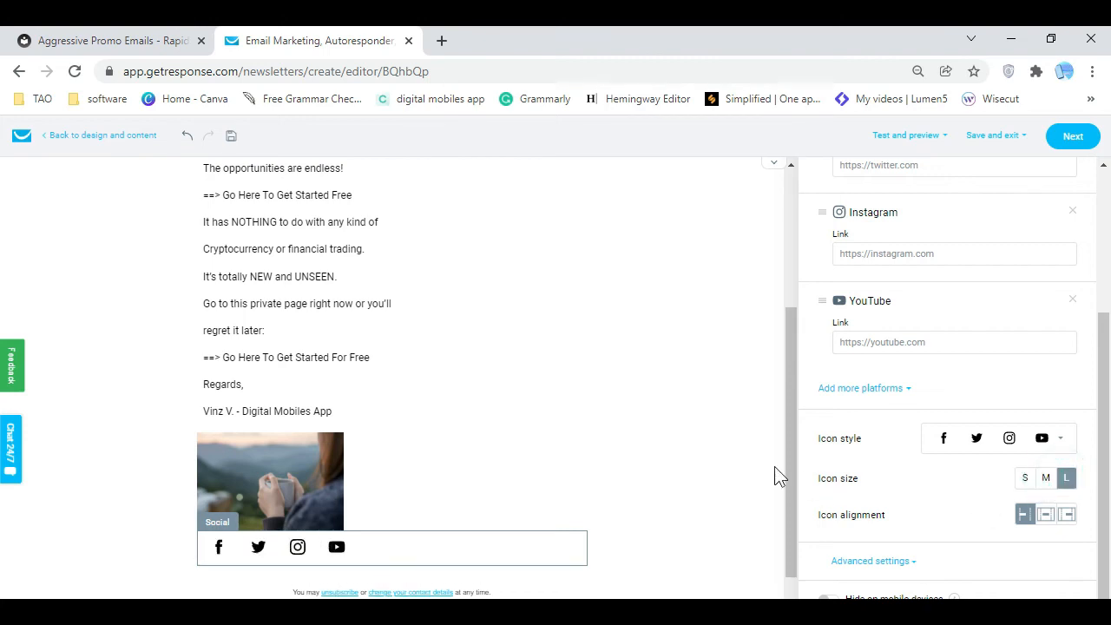
pyautogui.scroll(-1, 777, 476)
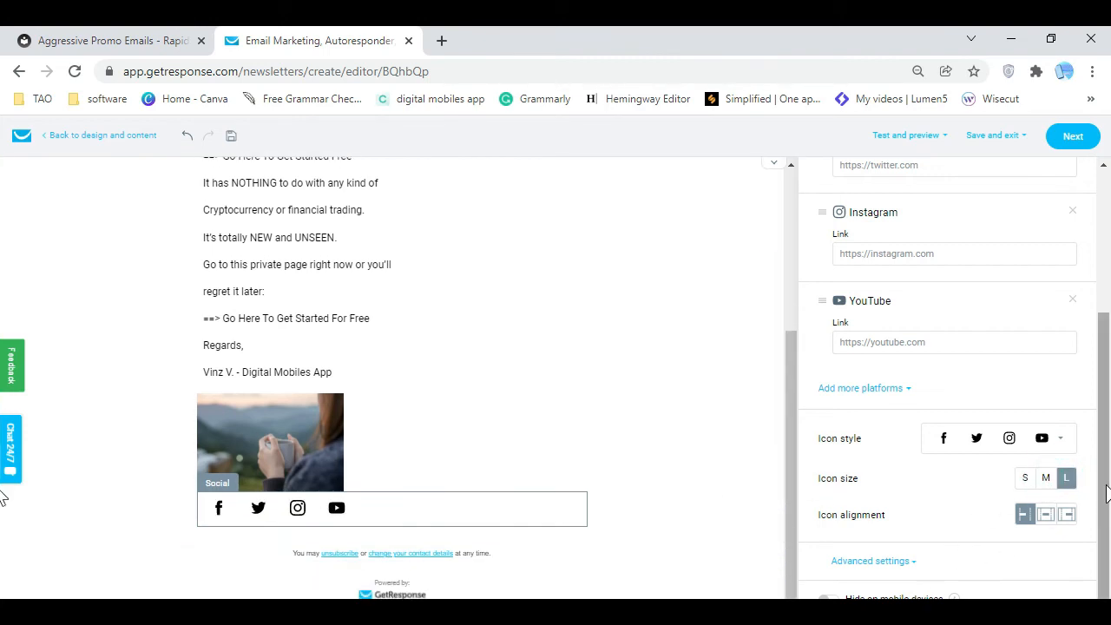
pyautogui.scroll(3, 1099, 472)
pyautogui.click(843, 182)
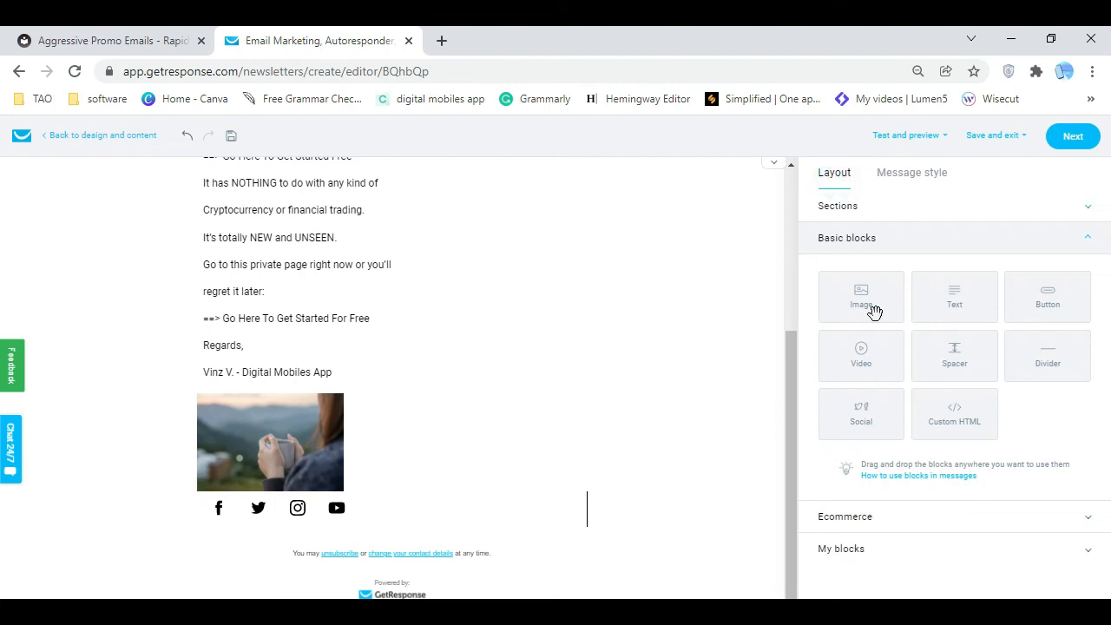
# Fine-tune the coffee photo below the signature to a width of 221
pyautogui.click(265, 450)
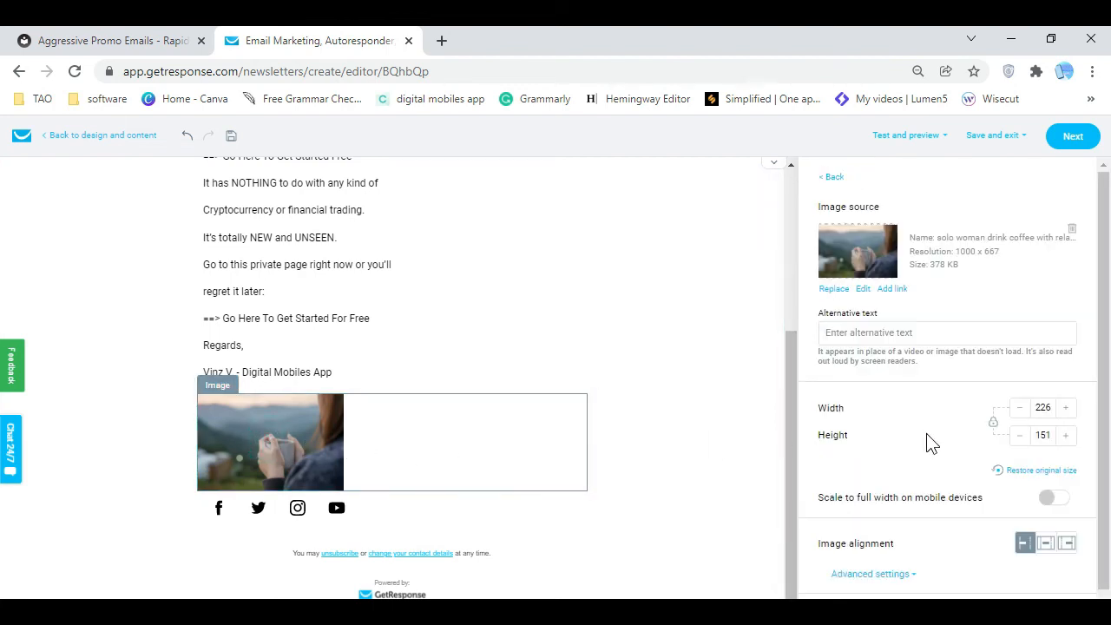
pyautogui.scroll(-1, 1029, 418)
pyautogui.click(1021, 396)
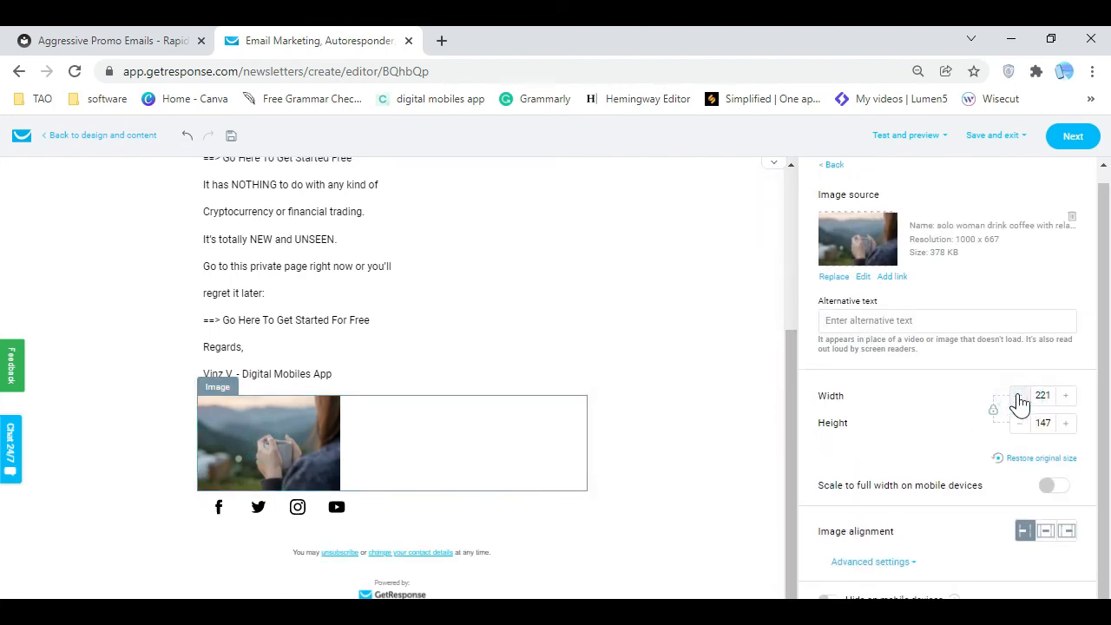
pyautogui.click(1063, 487)
# Save Promo Email 6 as a draft, exit the editor, and clear the text selection on the source copy page
pyautogui.click(1029, 137)
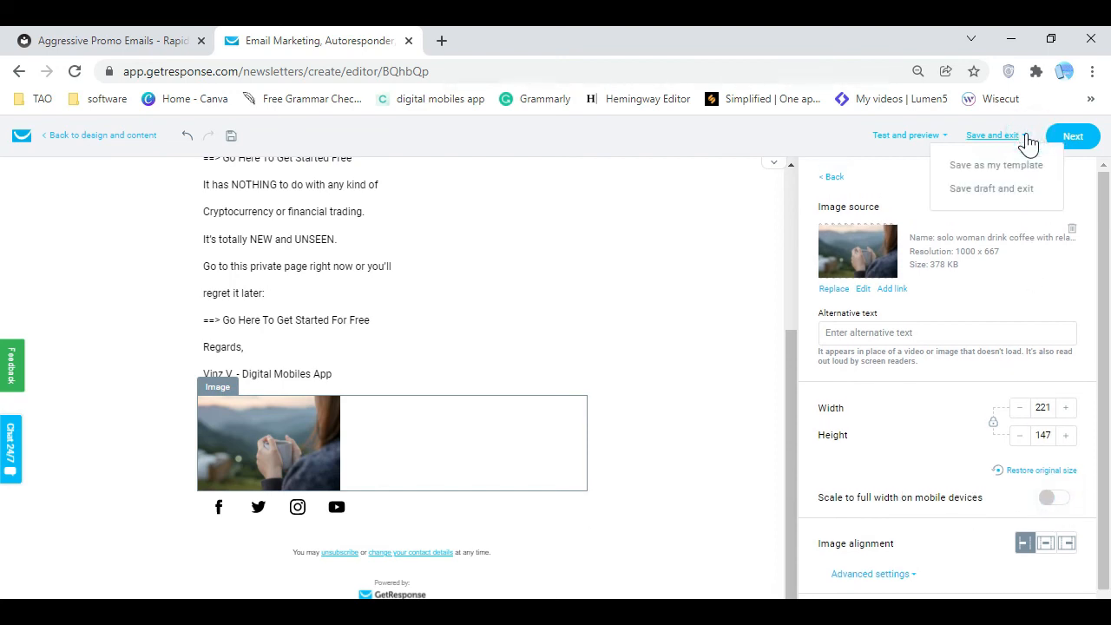
pyautogui.click(1001, 198)
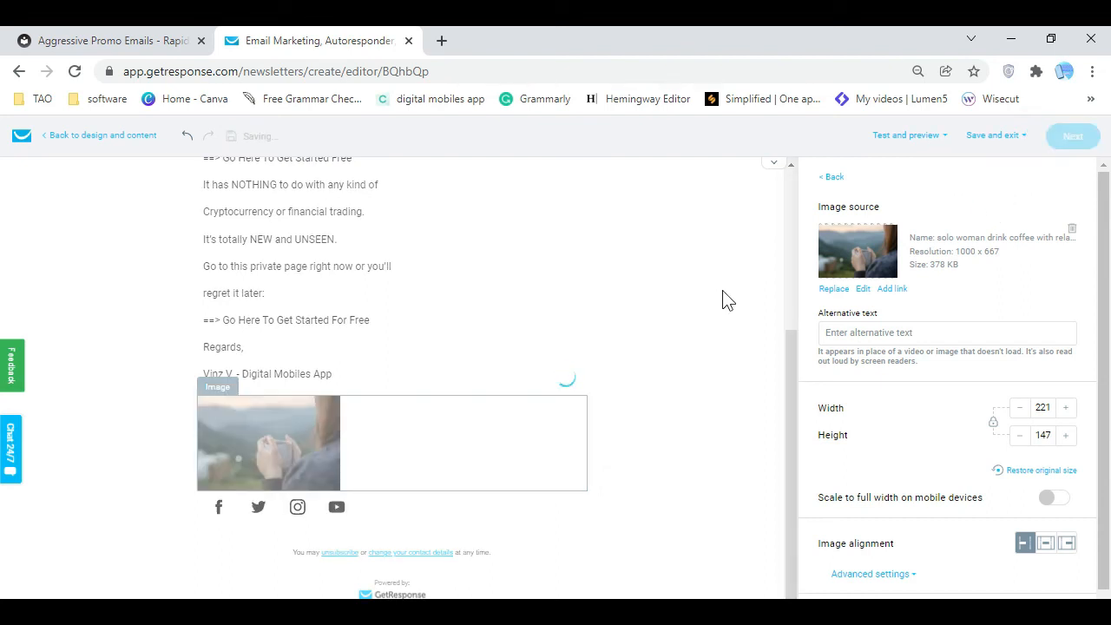
pyautogui.click(145, 50)
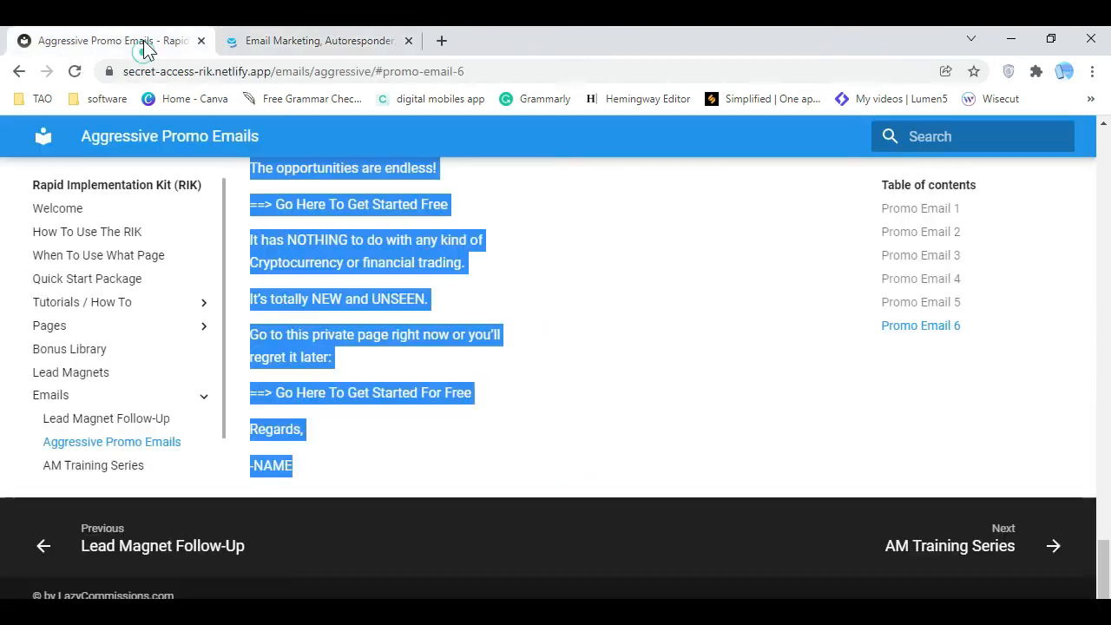
pyautogui.click(647, 277)
pyautogui.click(357, 41)
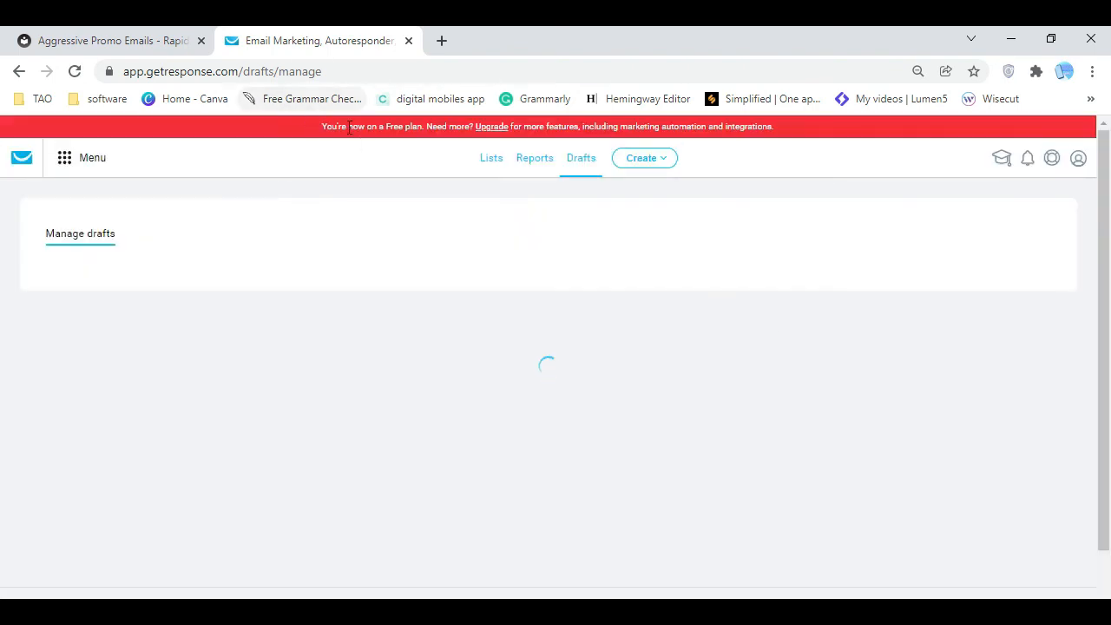
# Switch to the Rapid Implementation Kit site and read through the AM Training Series emails 1 to 3
pyautogui.click(149, 43)
pyautogui.click(131, 465)
pyautogui.scroll(-1, 178, 378)
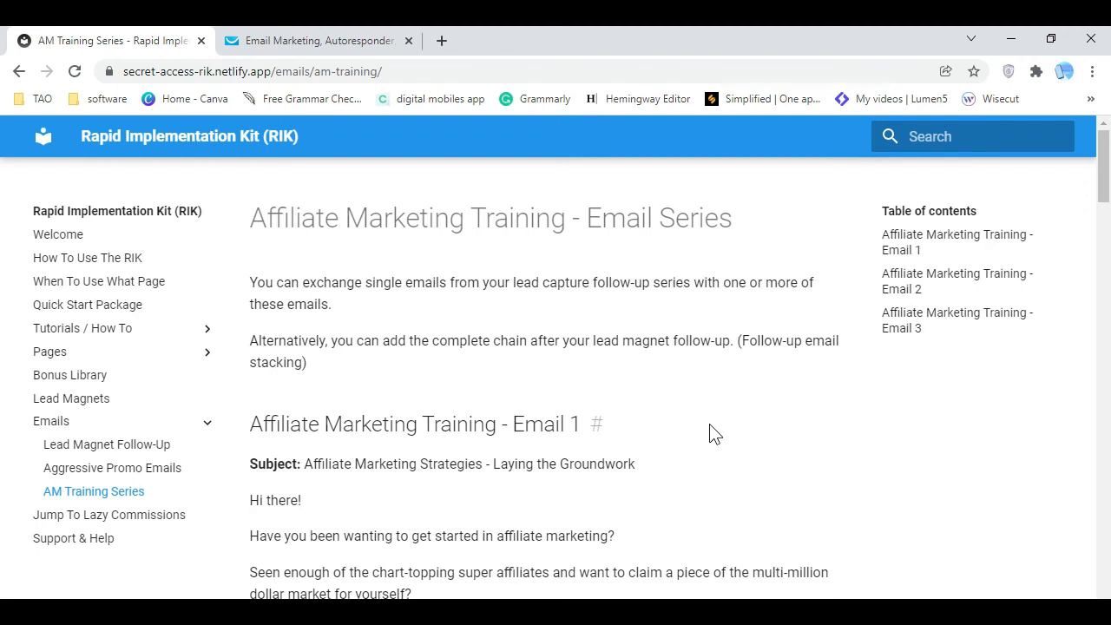
pyautogui.scroll(-1, 417, 330)
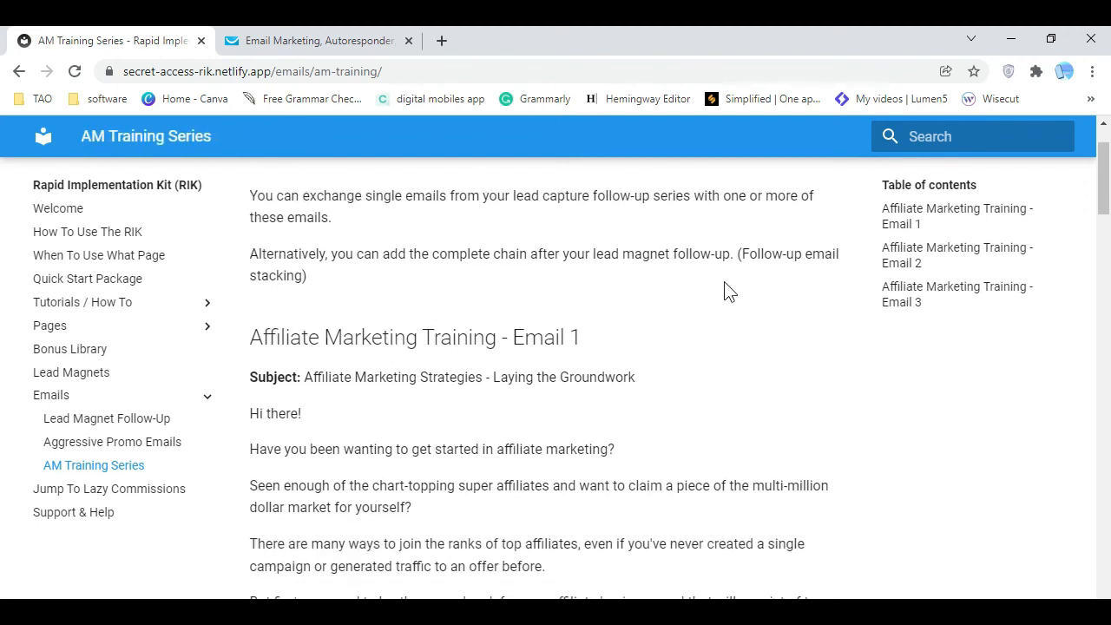
pyautogui.scroll(-5, 722, 337)
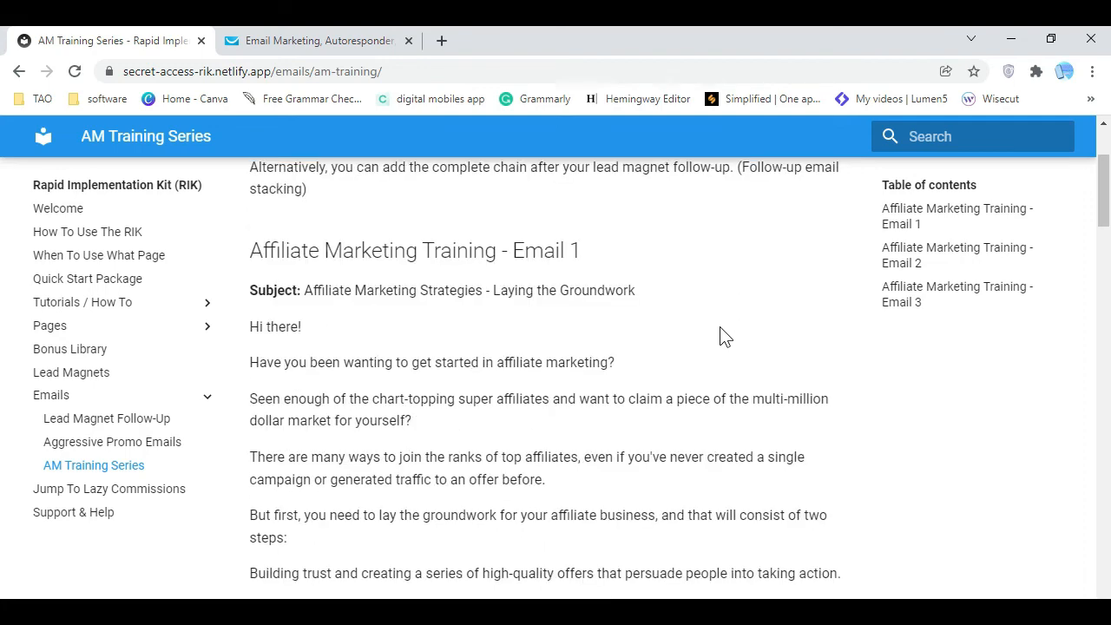
pyautogui.scroll(-8, 720, 328)
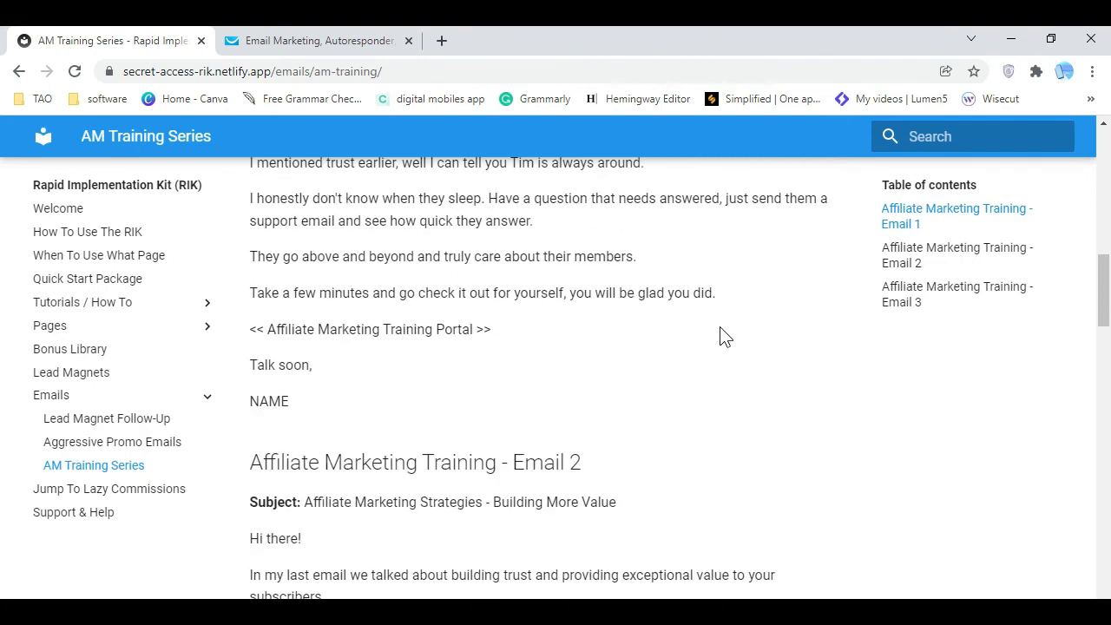
pyautogui.scroll(-11, 722, 337)
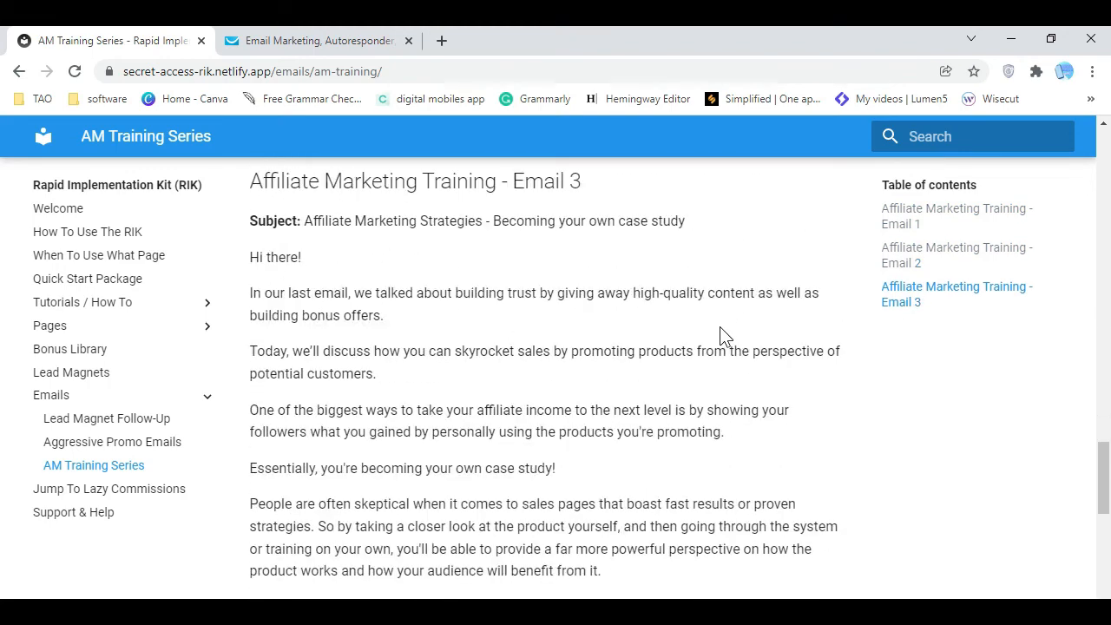
pyautogui.scroll(-4, 721, 337)
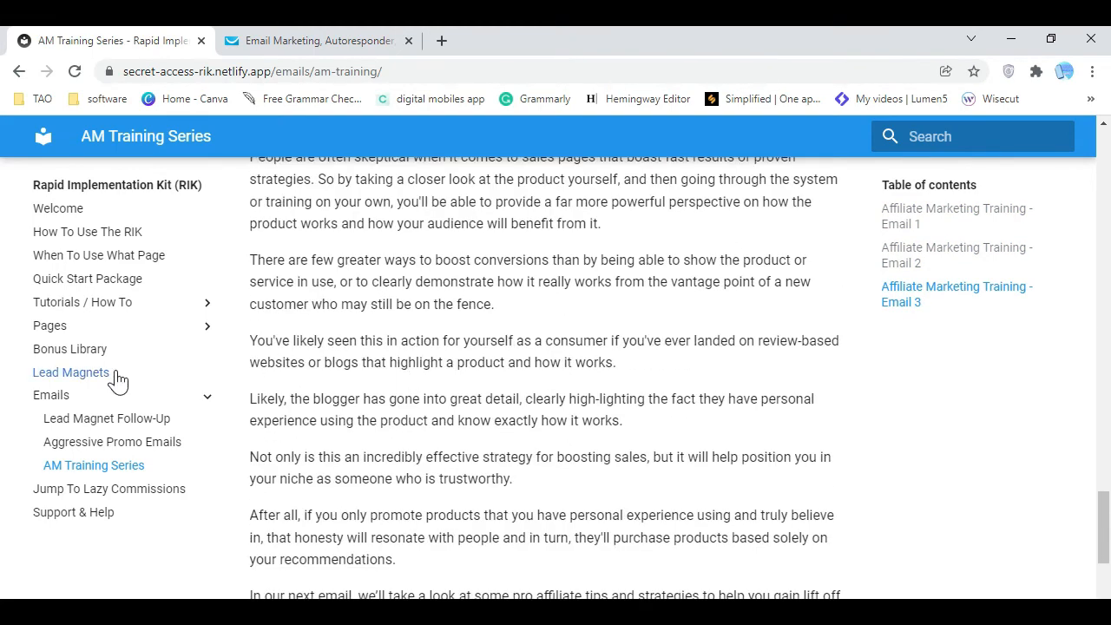
# Open the Bonus Library and view the Email List Secrets bonus entry
pyautogui.click(105, 349)
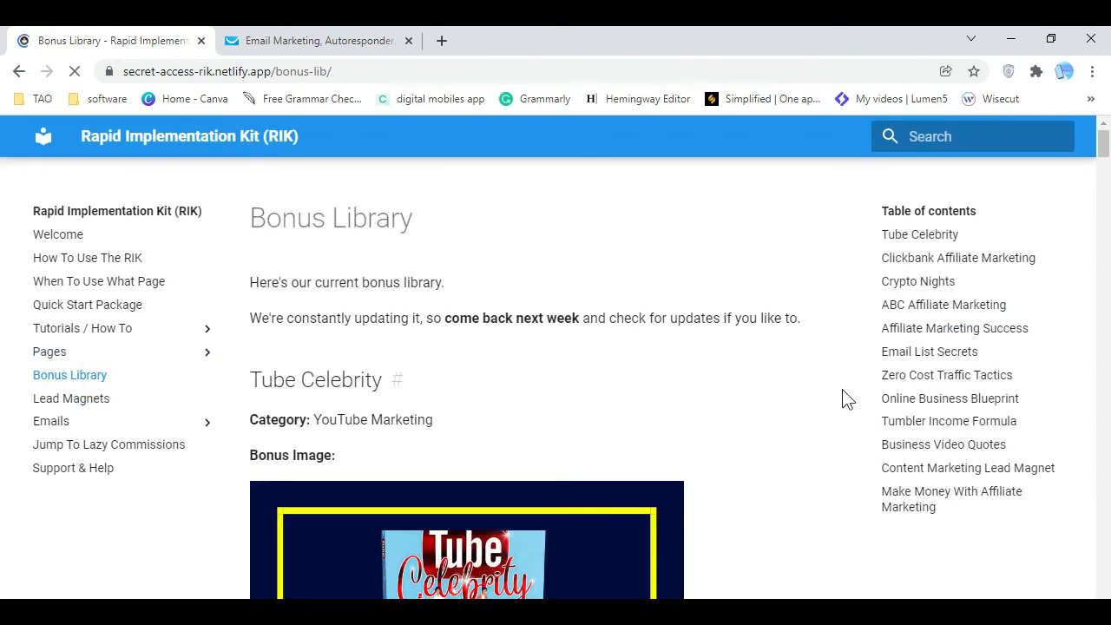
pyautogui.click(940, 358)
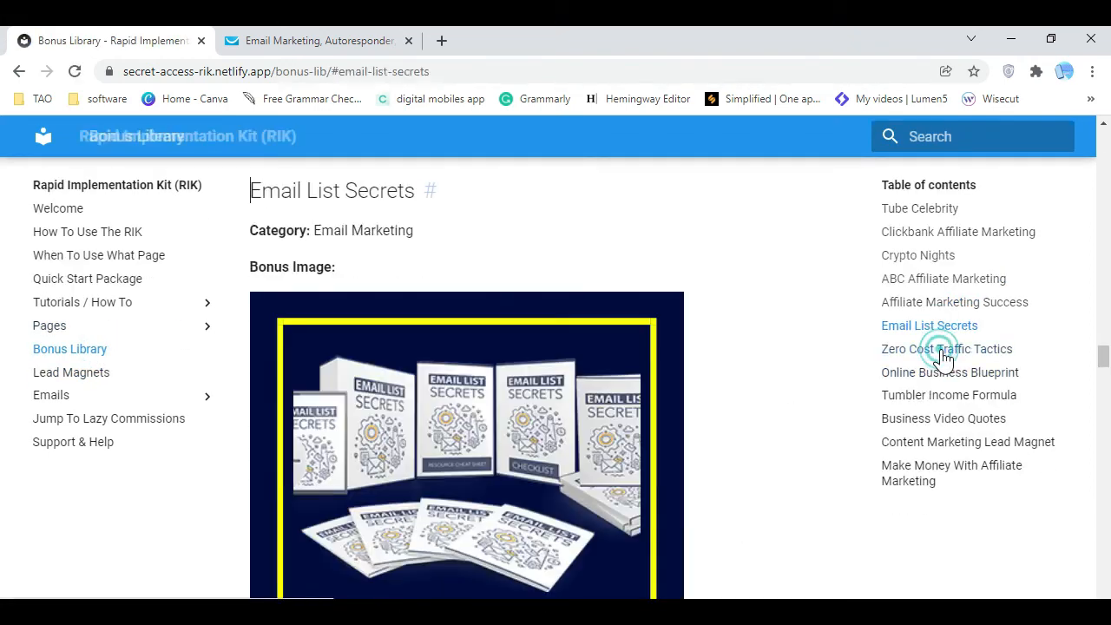
pyautogui.scroll(-3, 694, 382)
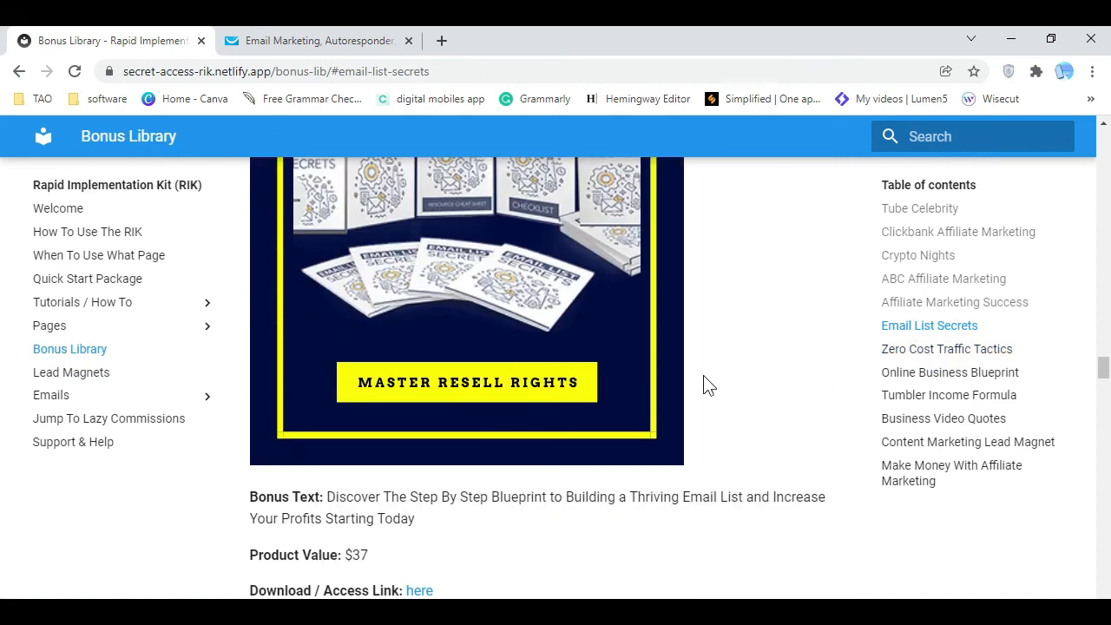
# Read the GetResponse codeblock instructions in the How To Add Your Autoresponder Code tutorial and return to the GetResponse drafts
pyautogui.click(73, 325)
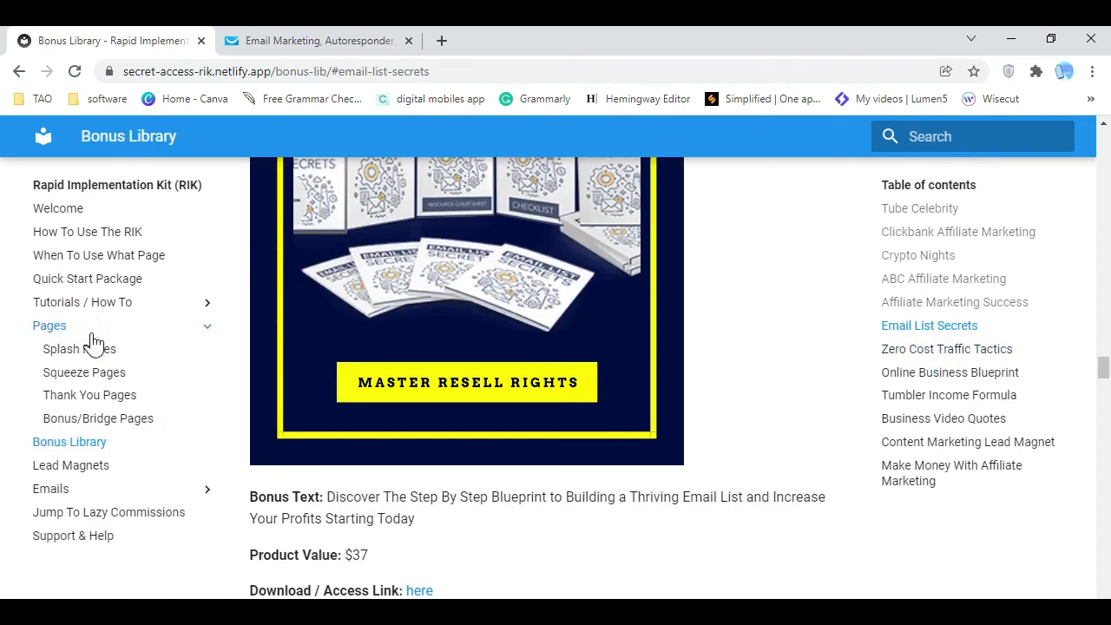
pyautogui.click(123, 306)
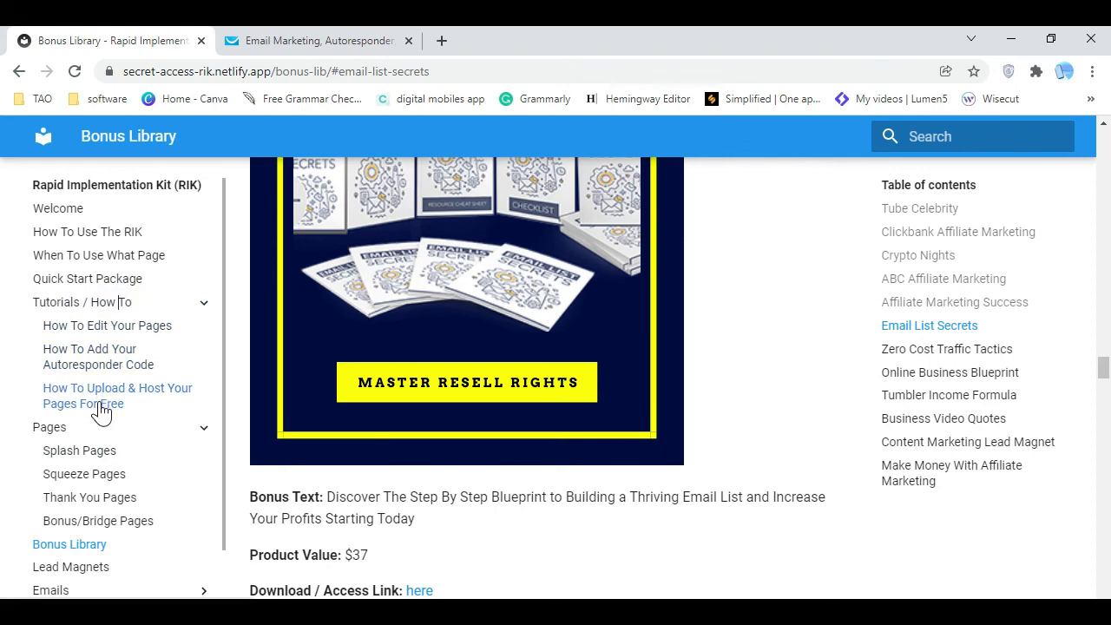
pyautogui.click(116, 365)
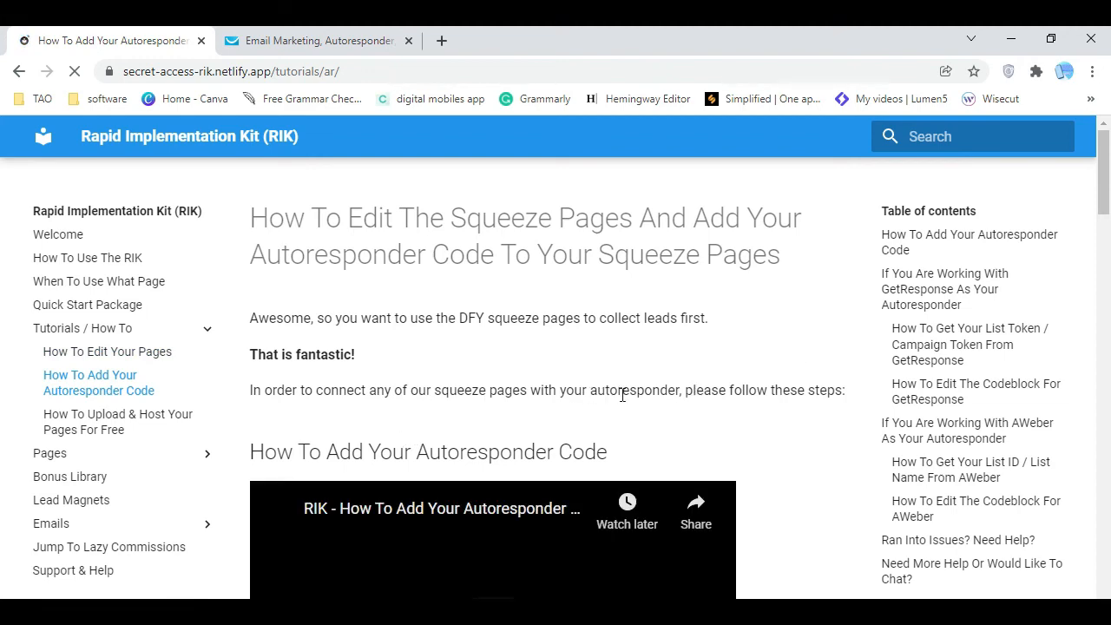
pyautogui.click(963, 392)
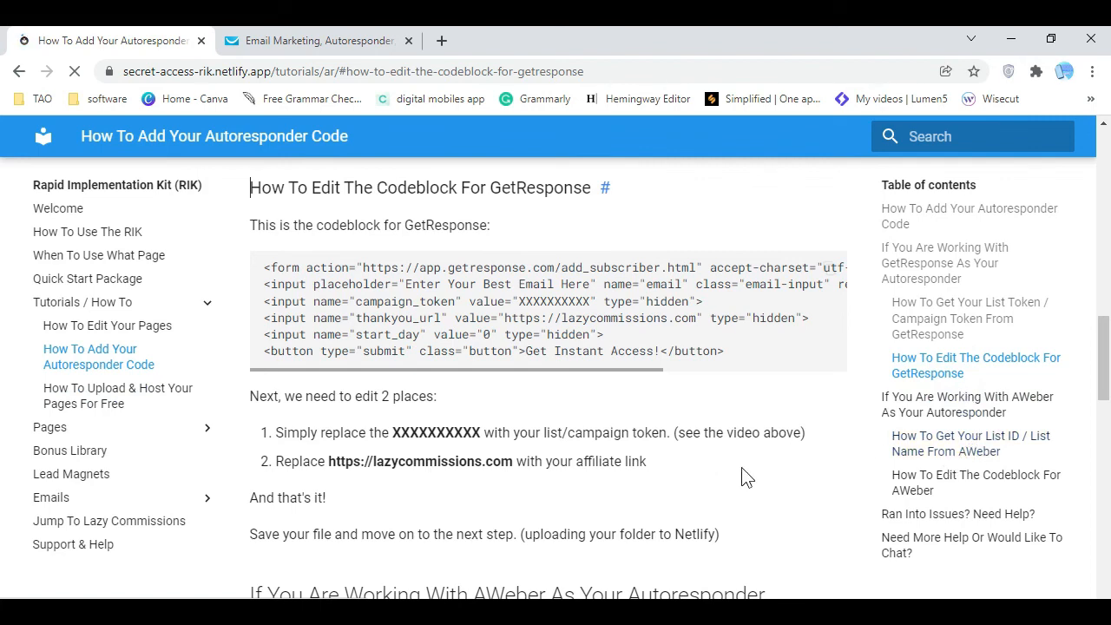
pyautogui.scroll(-1, 742, 476)
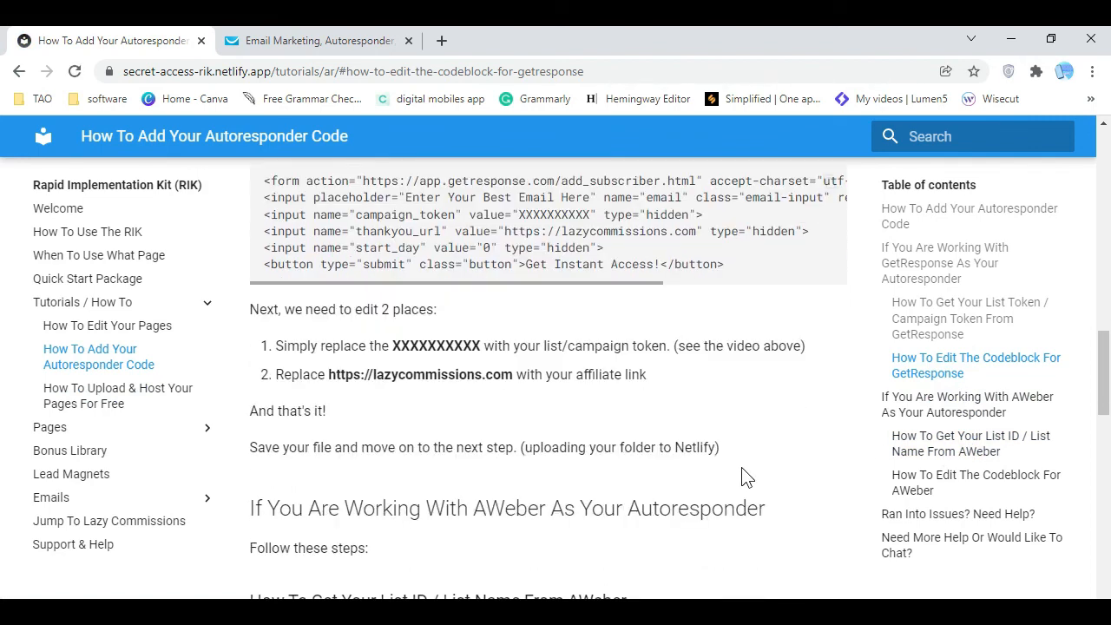
pyautogui.scroll(4, 743, 476)
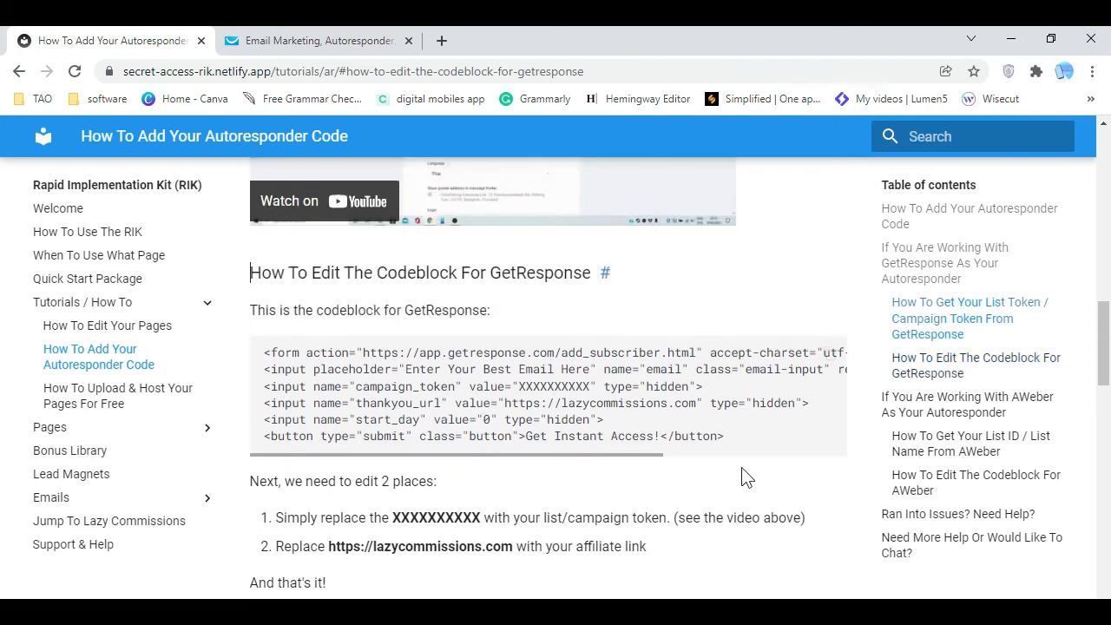
pyautogui.scroll(1, 743, 475)
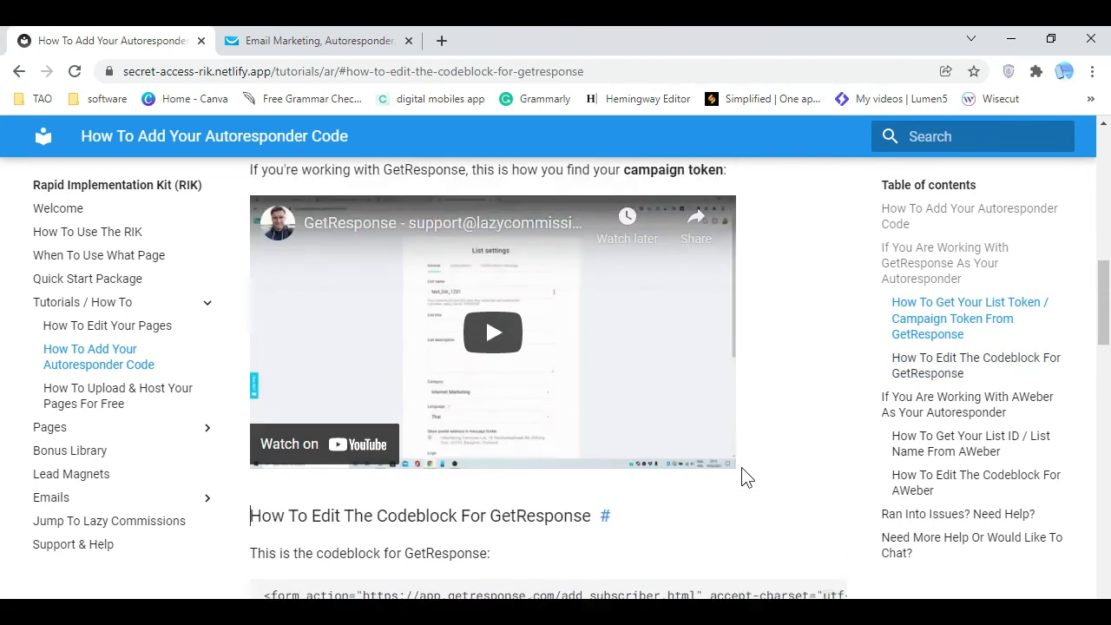
pyautogui.scroll(-3, 742, 475)
pyautogui.scroll(-1, 742, 476)
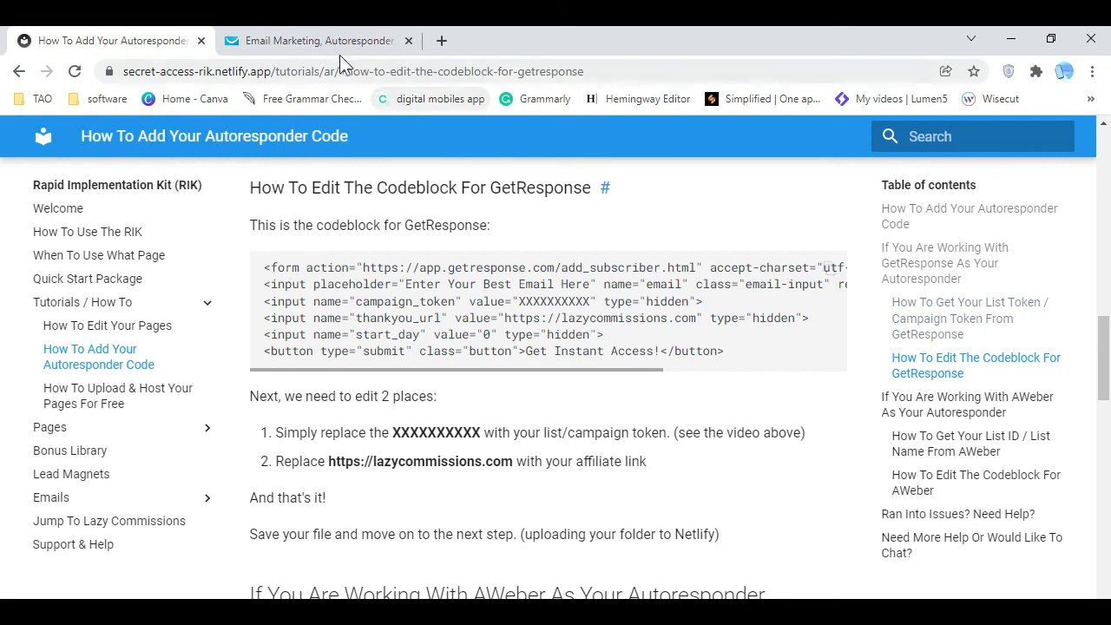
pyautogui.click(321, 41)
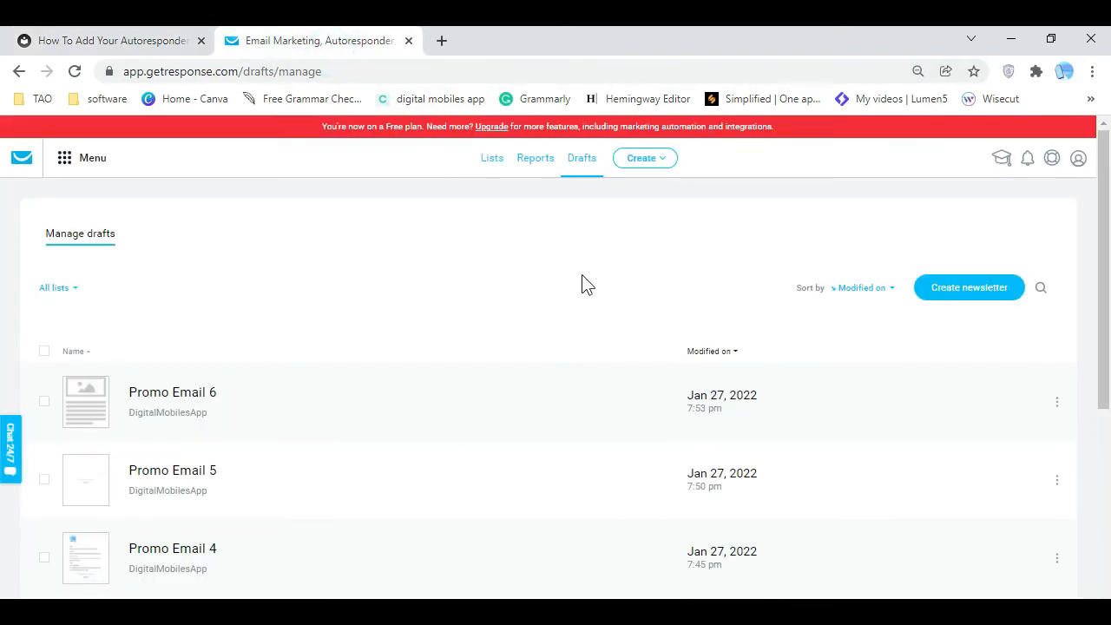
# Open the Email marketing newsletters list, check its status filter options, and reload the page
pyautogui.click(68, 158)
pyautogui.click(79, 227)
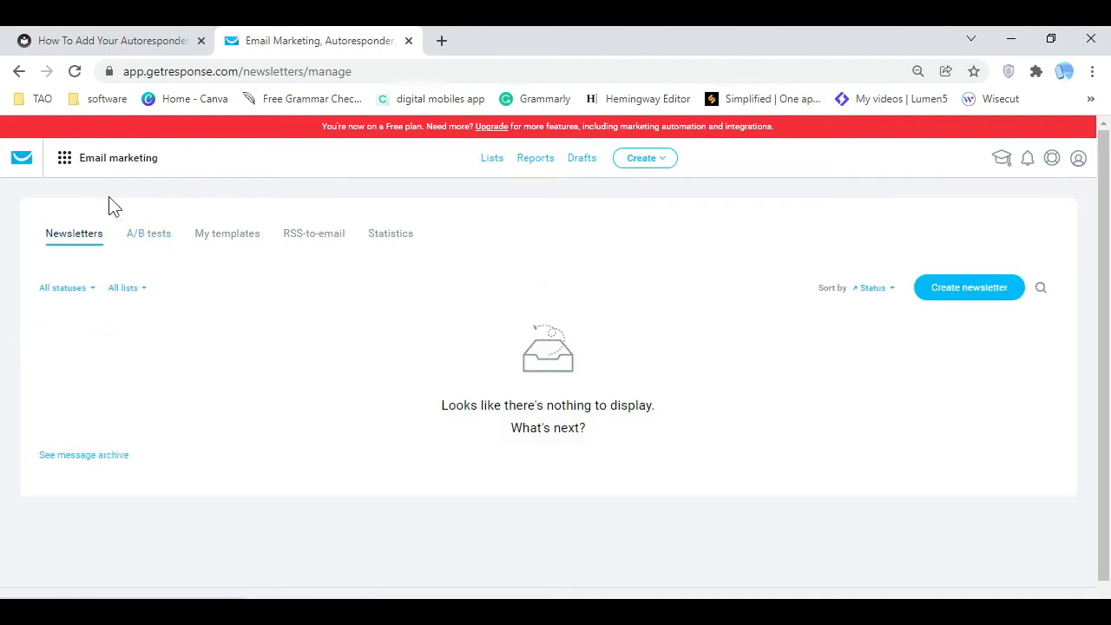
pyautogui.click(139, 294)
pyautogui.click(297, 280)
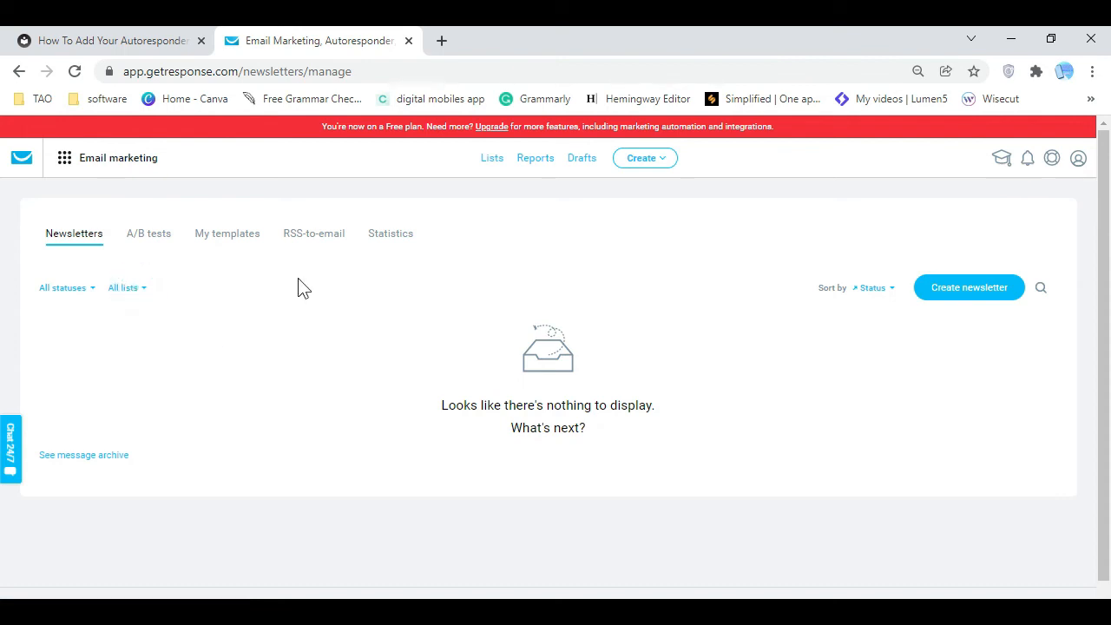
pyautogui.click(87, 292)
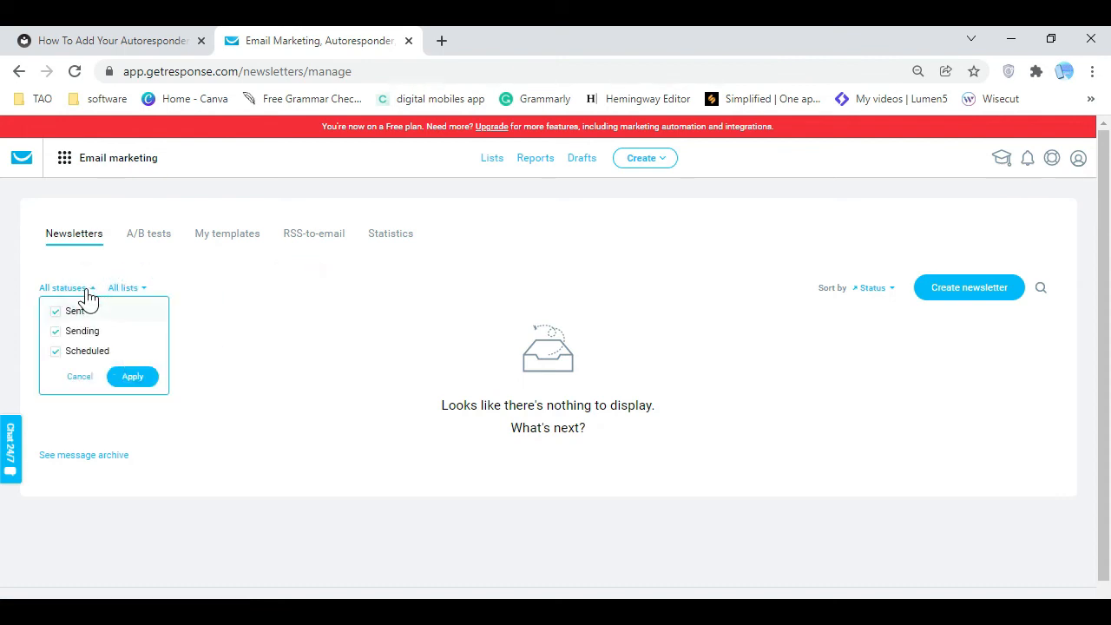
pyautogui.click(84, 289)
pyautogui.click(278, 300)
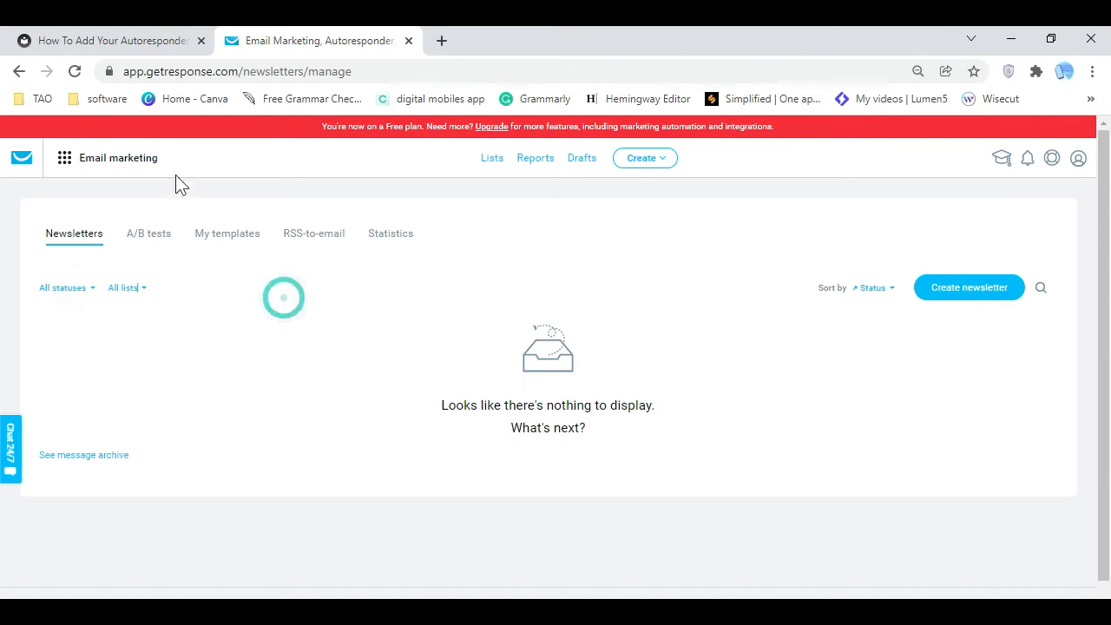
pyautogui.click(72, 72)
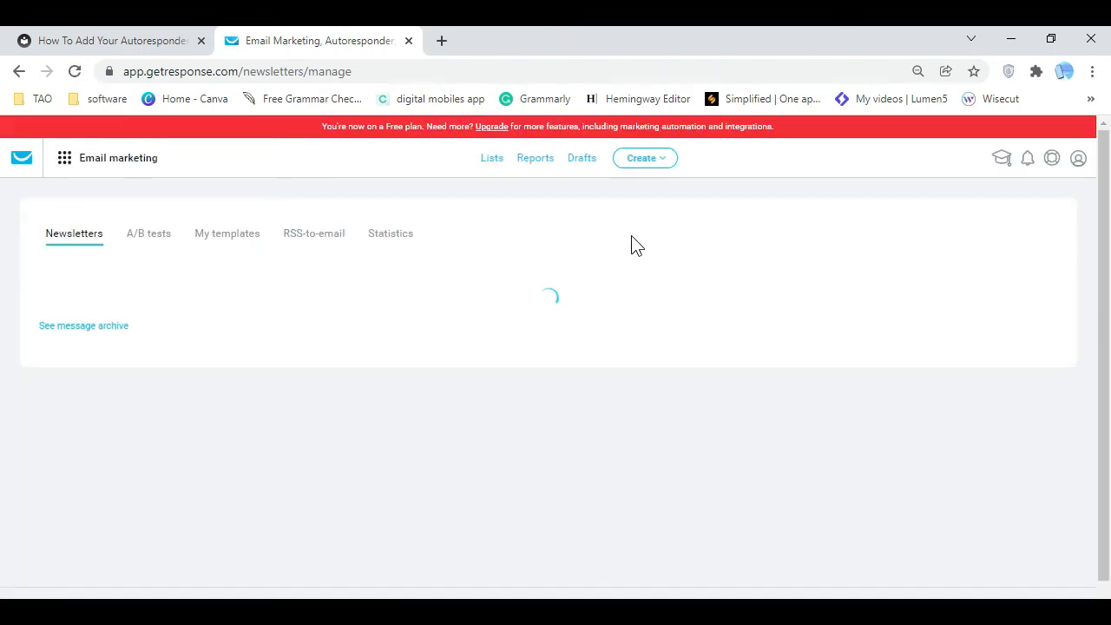
# Return to the drafts and look through the saved Promo Email newsletters
pyautogui.click(583, 161)
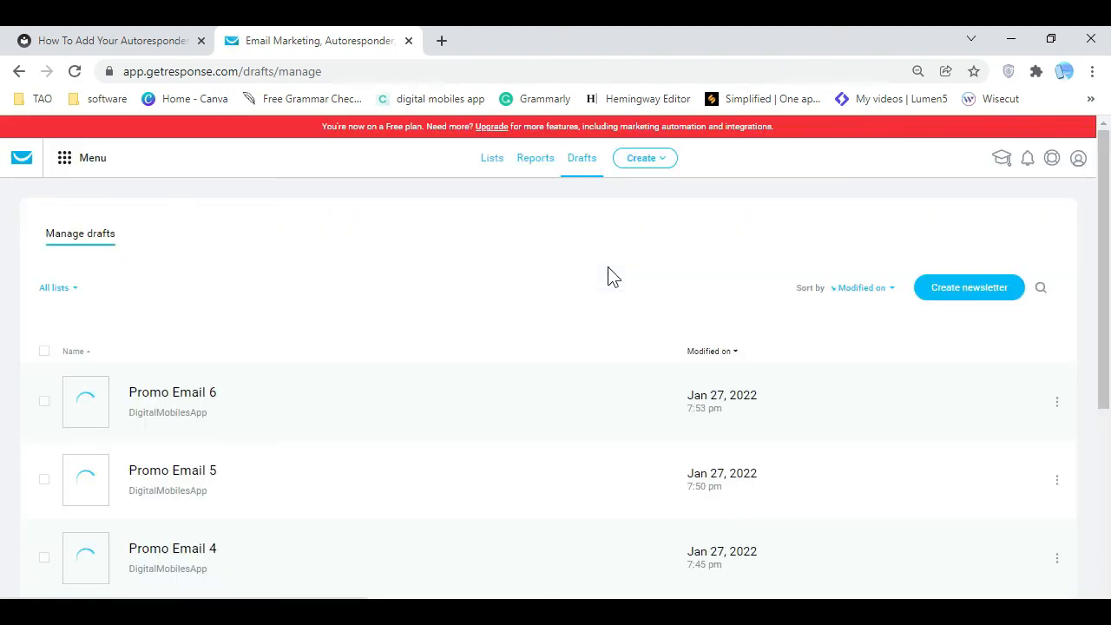
pyautogui.scroll(-5, 607, 275)
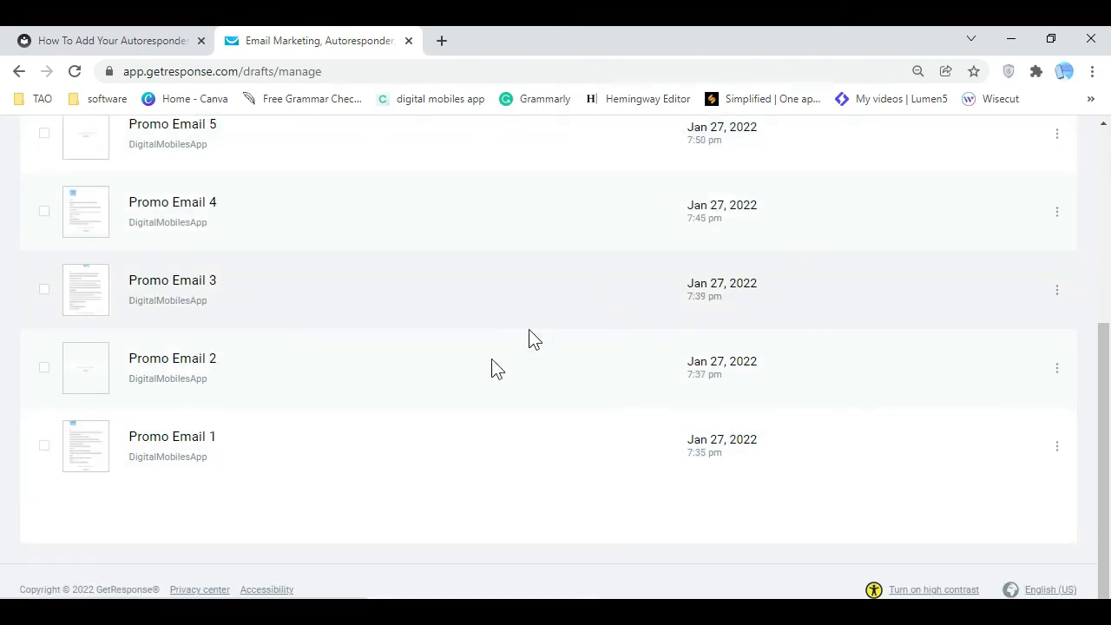
pyautogui.scroll(4, 394, 461)
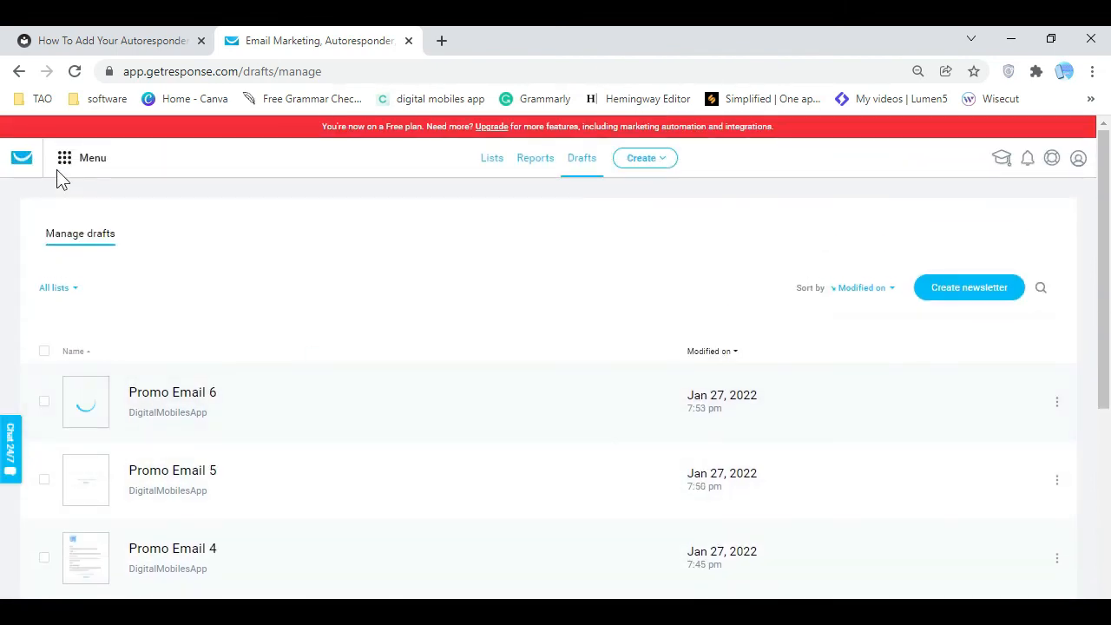
# Open the Autoresponders list and look through the Follow-Up Email series
pyautogui.click(62, 163)
pyautogui.click(94, 251)
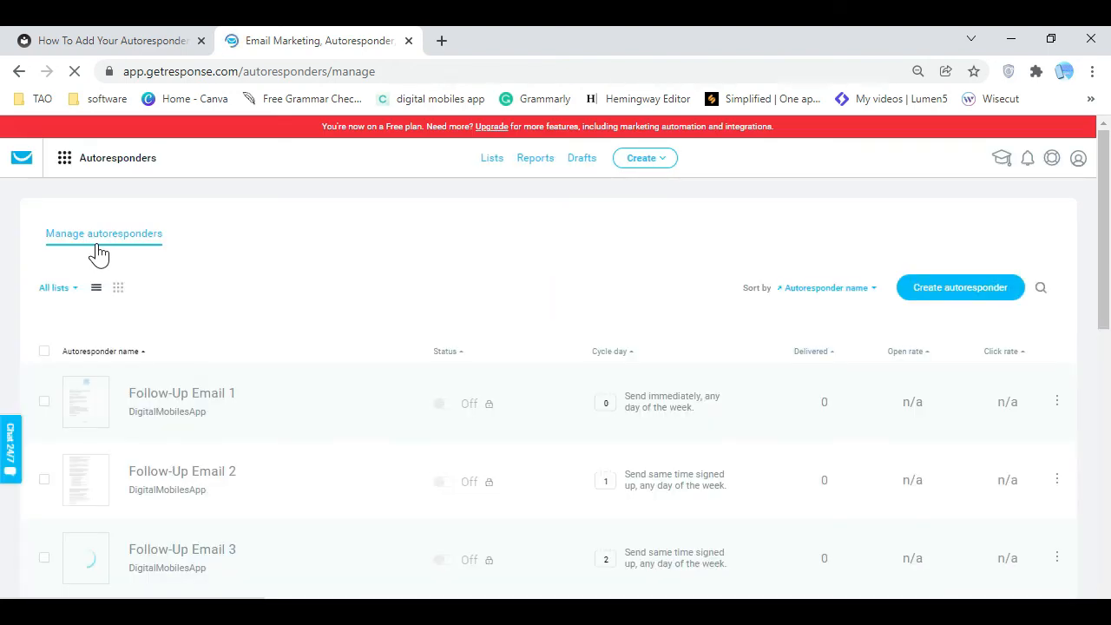
pyautogui.scroll(-7, 213, 435)
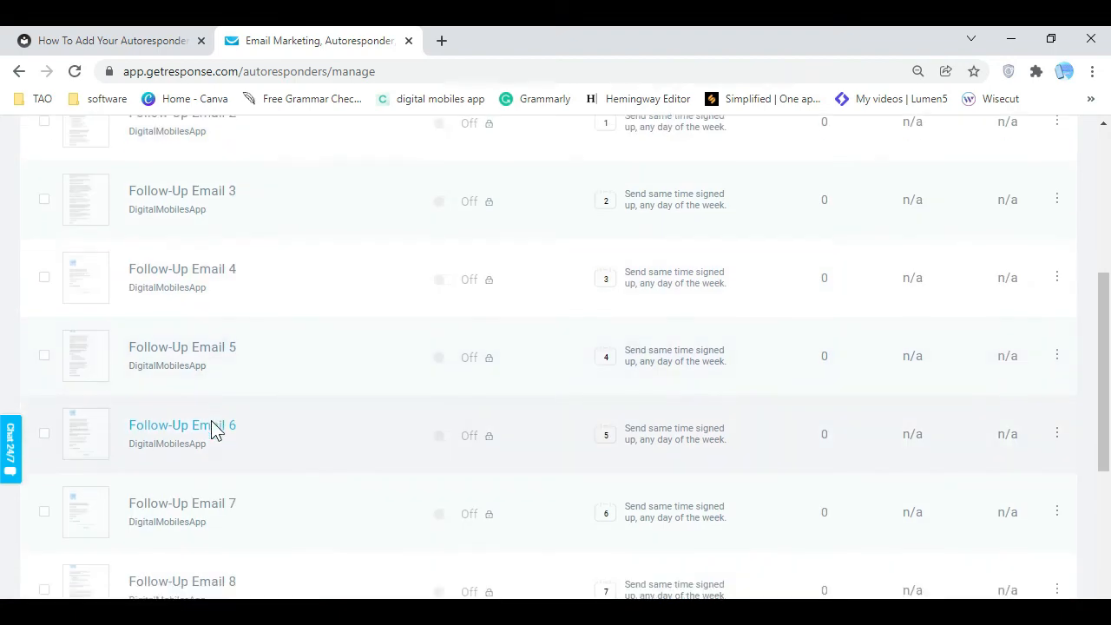
pyautogui.scroll(-1, 221, 465)
pyautogui.scroll(8, 227, 488)
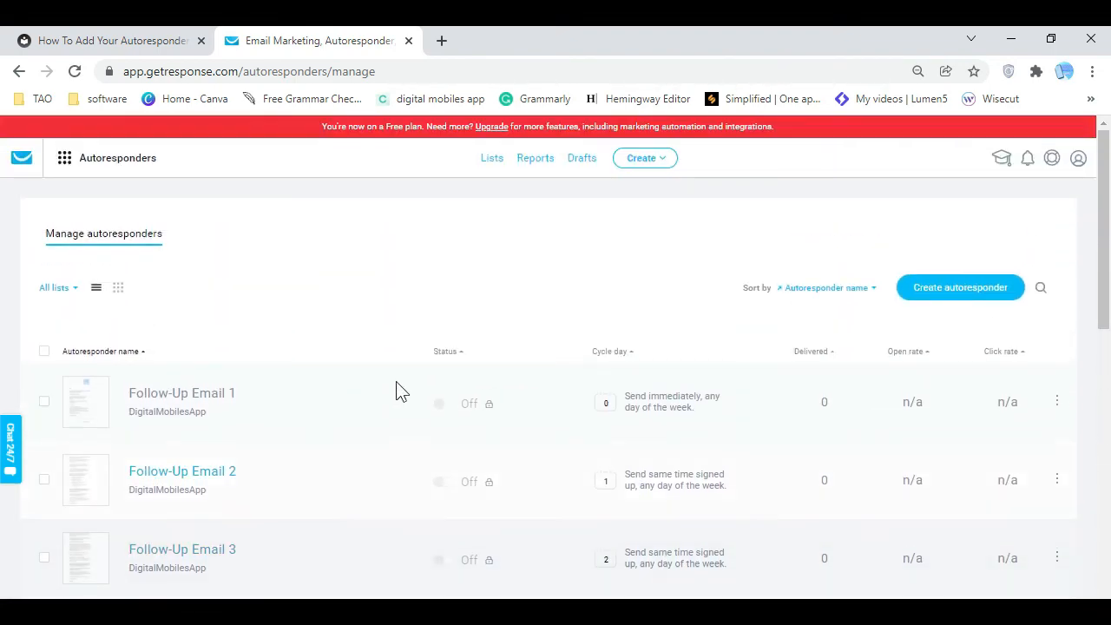
pyautogui.scroll(-1, 454, 376)
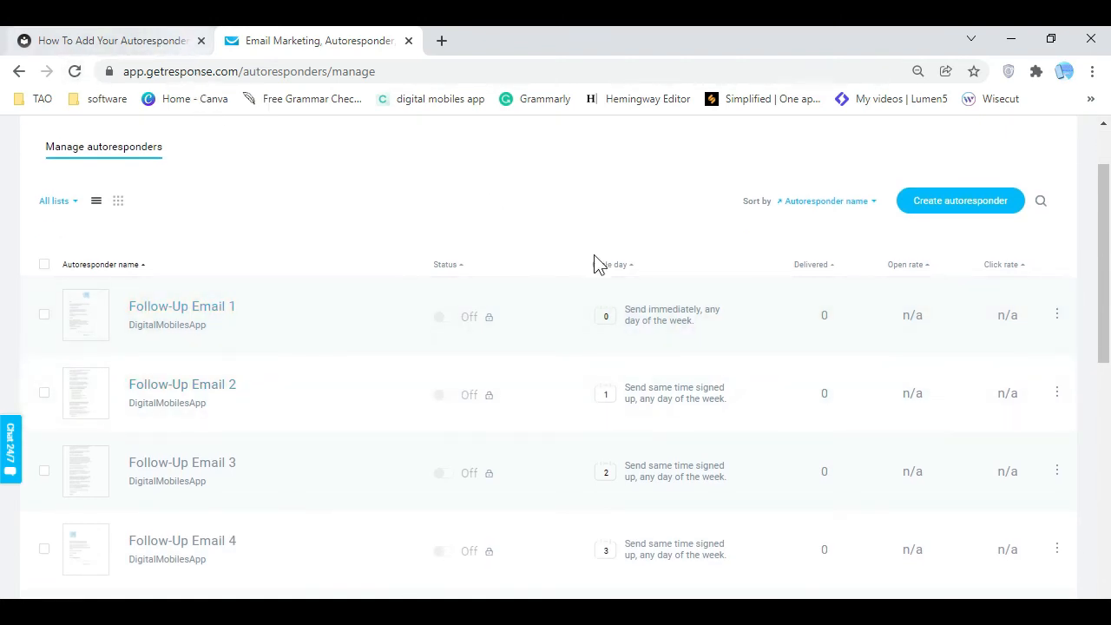
pyautogui.click(916, 614)
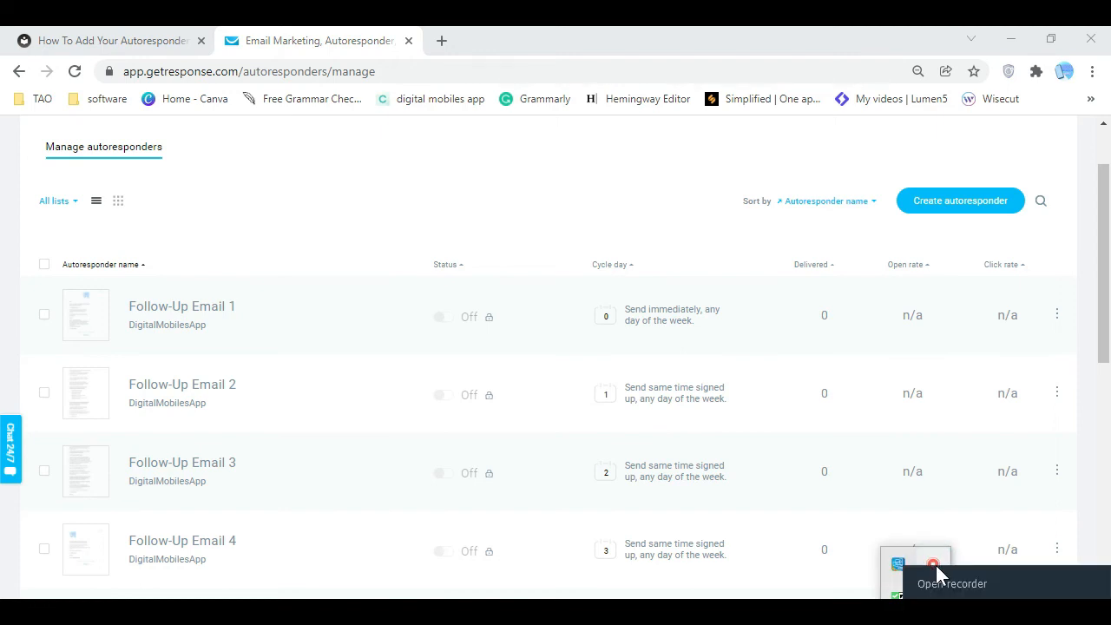
pyautogui.click(936, 565)
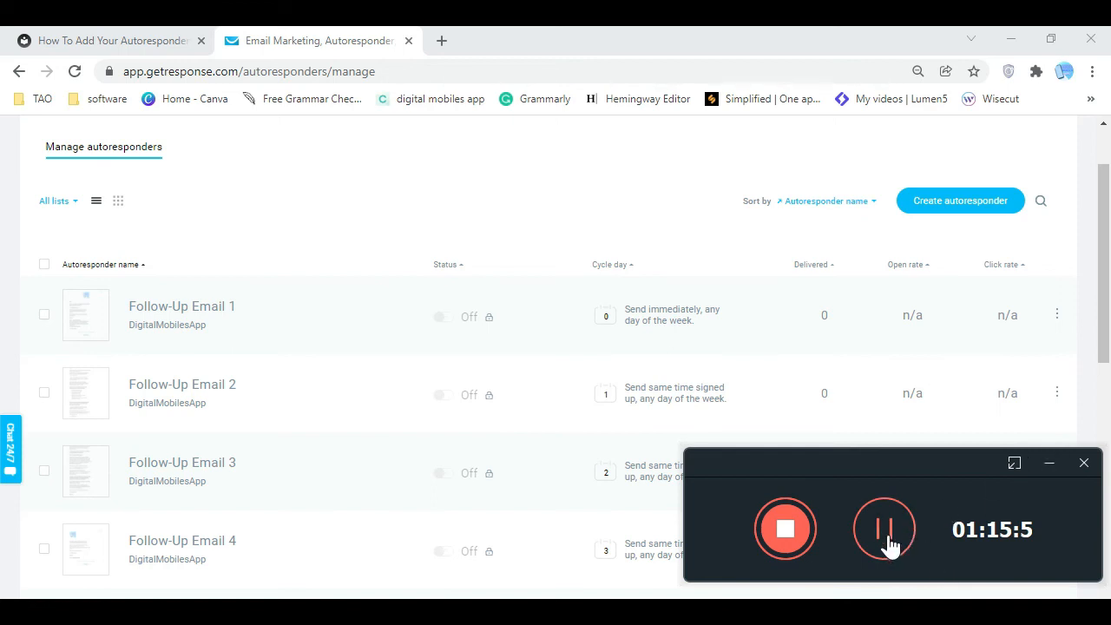
pyautogui.click(882, 528)
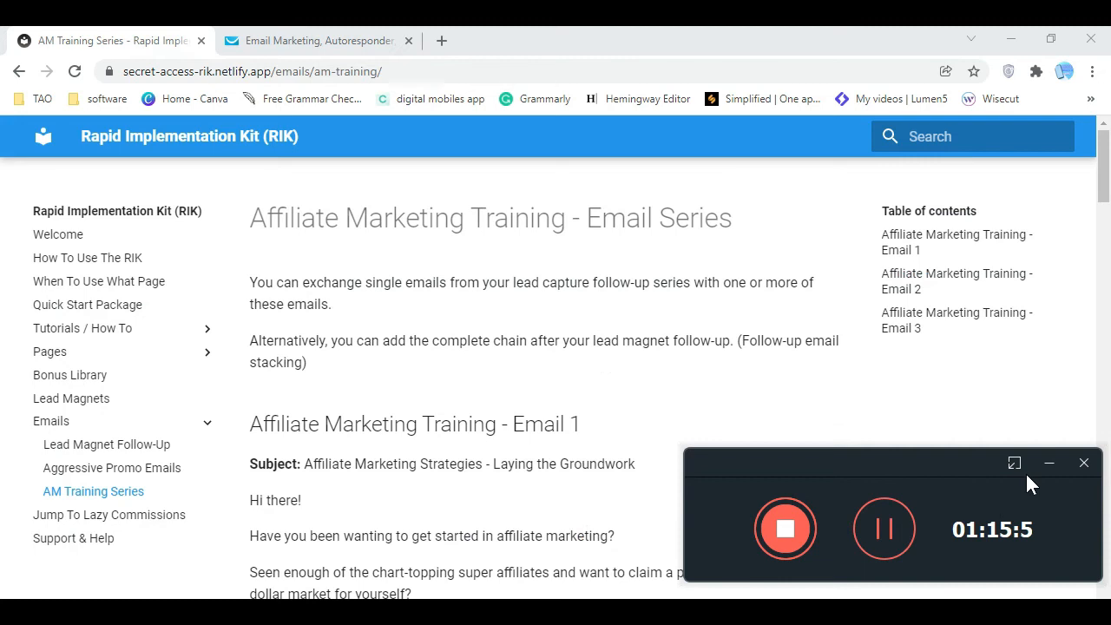
pyautogui.click(1045, 462)
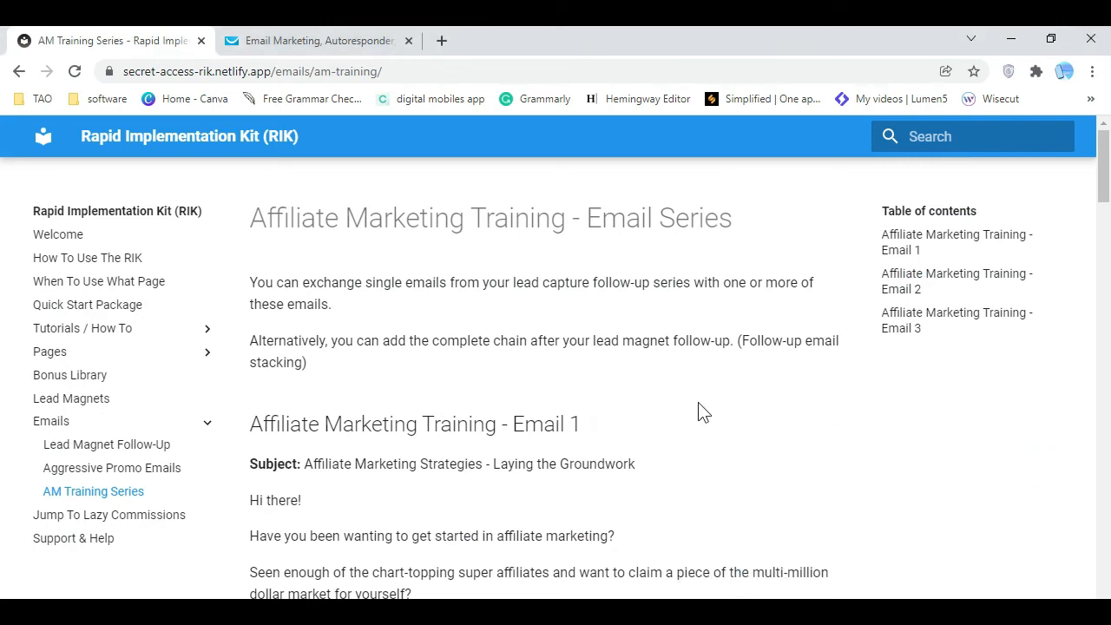
pyautogui.scroll(-2, 704, 412)
pyautogui.scroll(-1, 513, 330)
pyautogui.scroll(1, 512, 330)
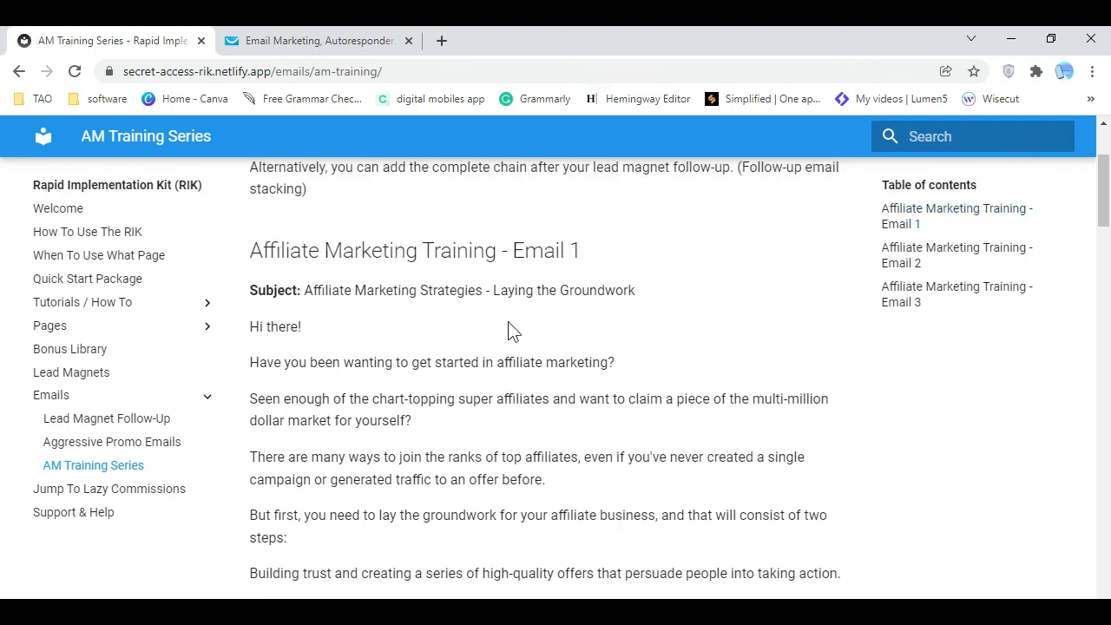
# Switch to GetResponse, open Automation, and delete the "My very first automation workflow (tutorial)" workflow
pyautogui.click(339, 41)
pyautogui.click(66, 161)
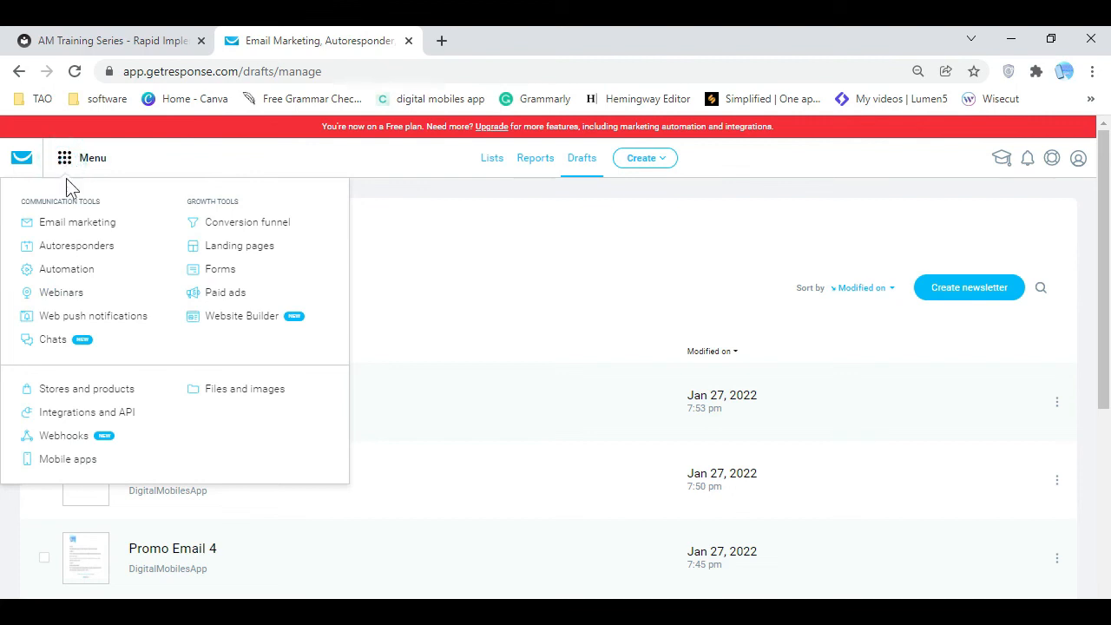
pyautogui.click(85, 273)
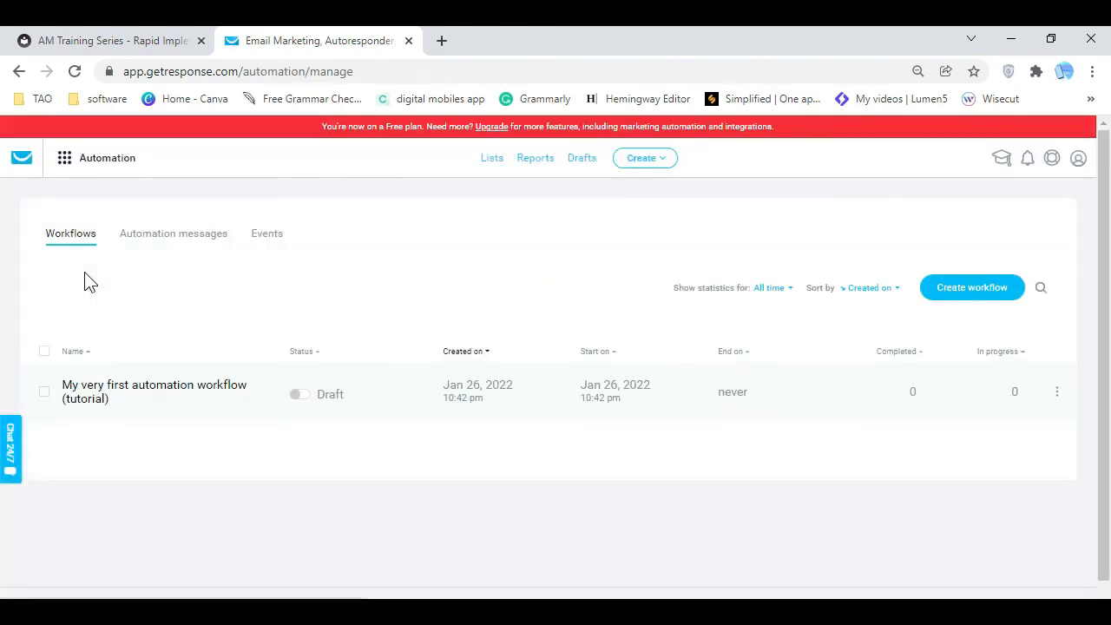
pyautogui.click(1057, 395)
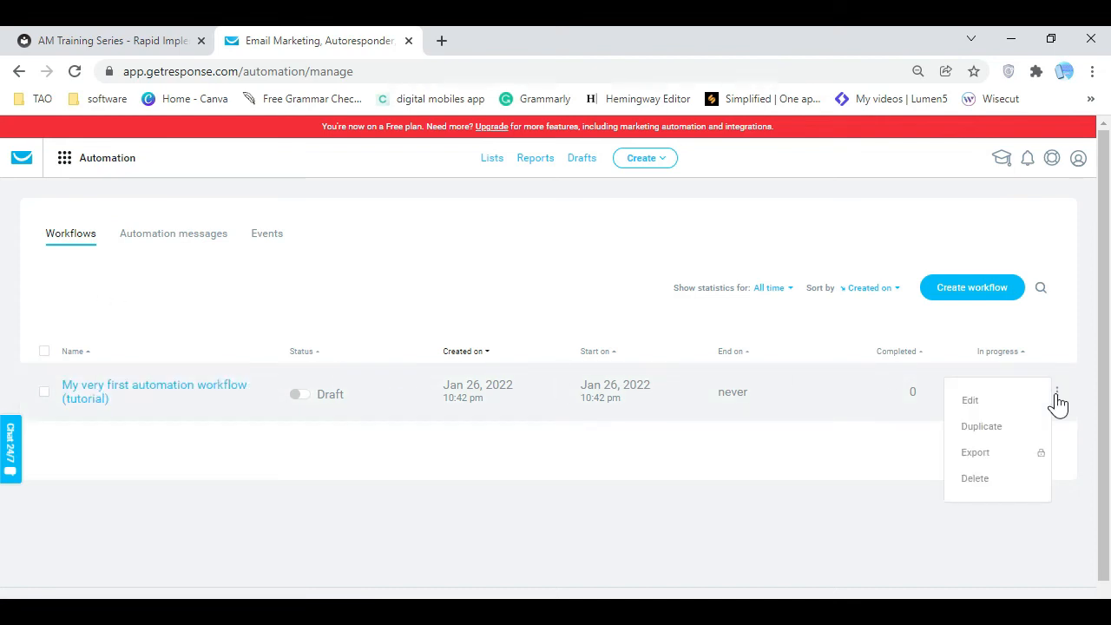
pyautogui.click(976, 479)
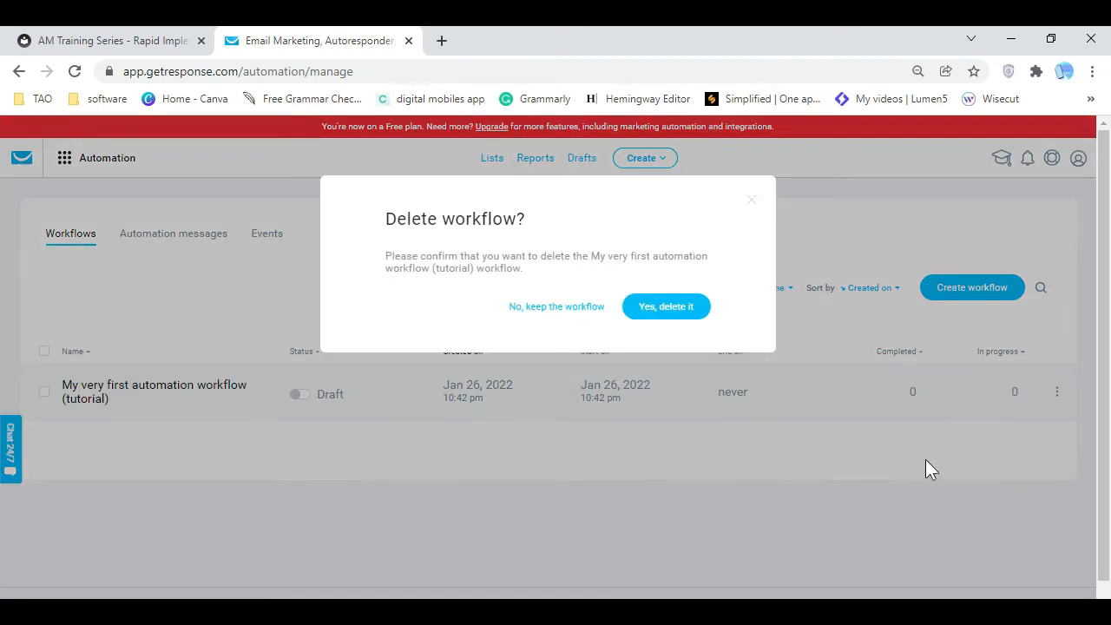
pyautogui.click(654, 311)
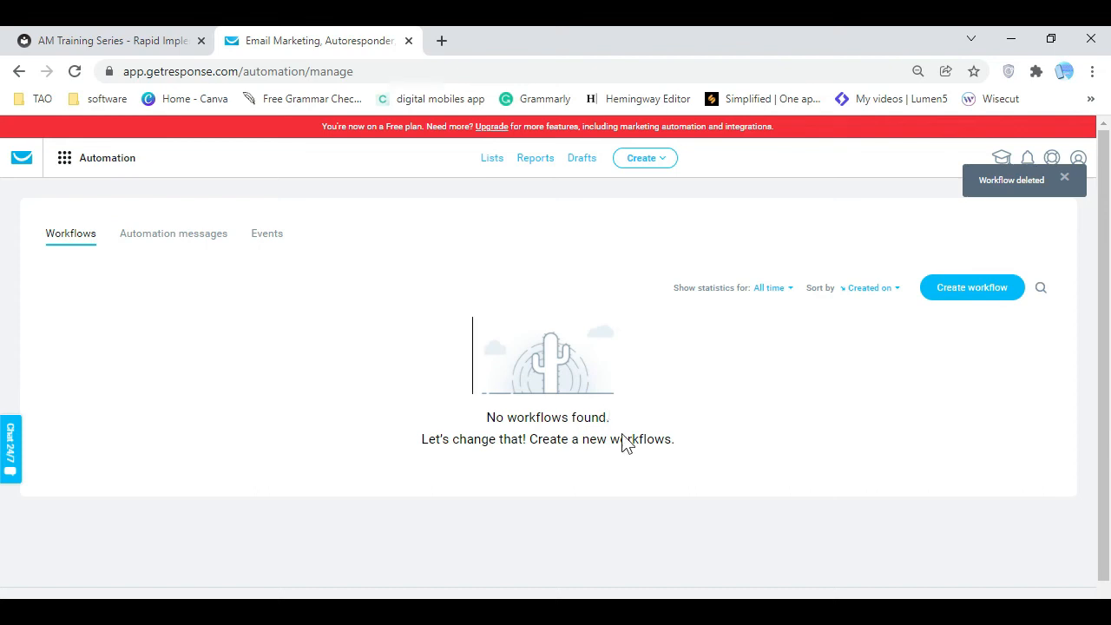
pyautogui.scroll(-1, 686, 465)
pyautogui.scroll(1, 686, 465)
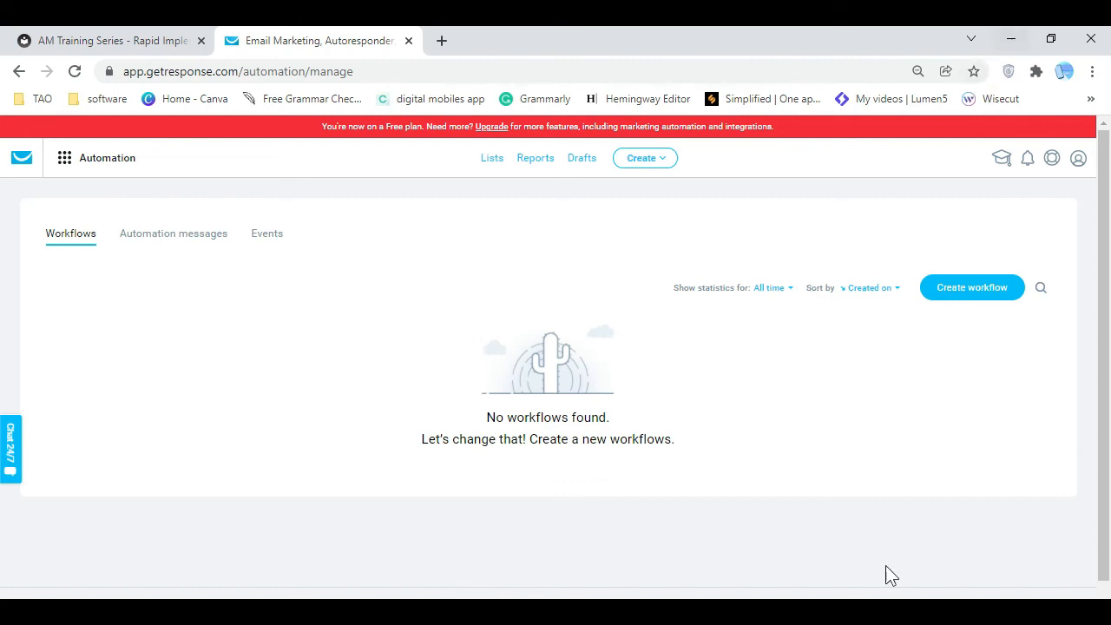
pyautogui.click(917, 611)
pyautogui.rightClick(936, 564)
pyautogui.click(952, 584)
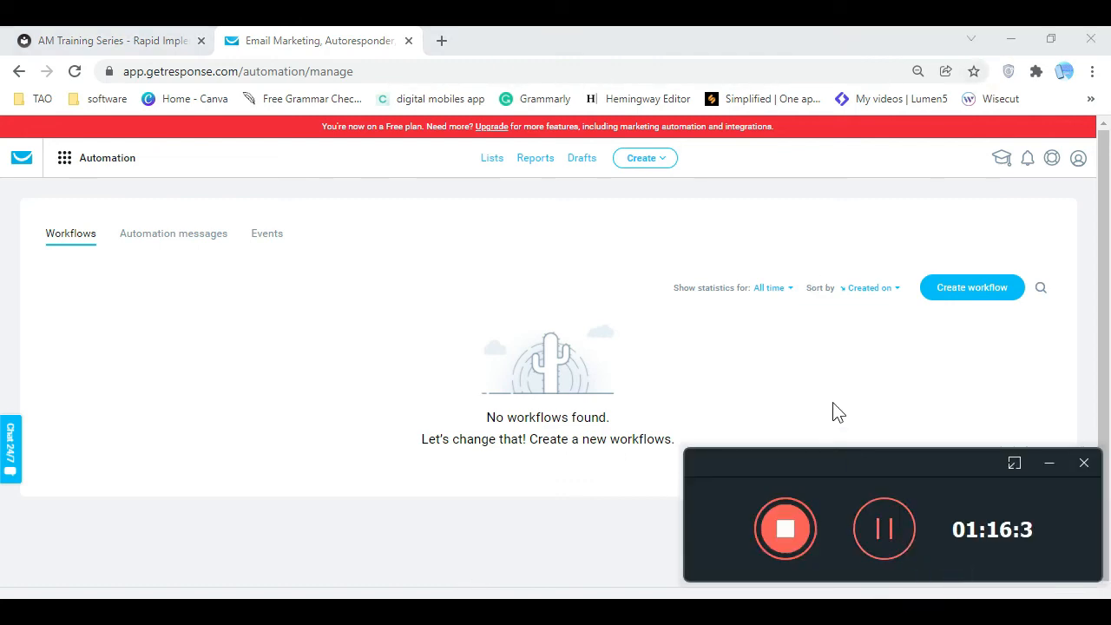
pyautogui.click(833, 408)
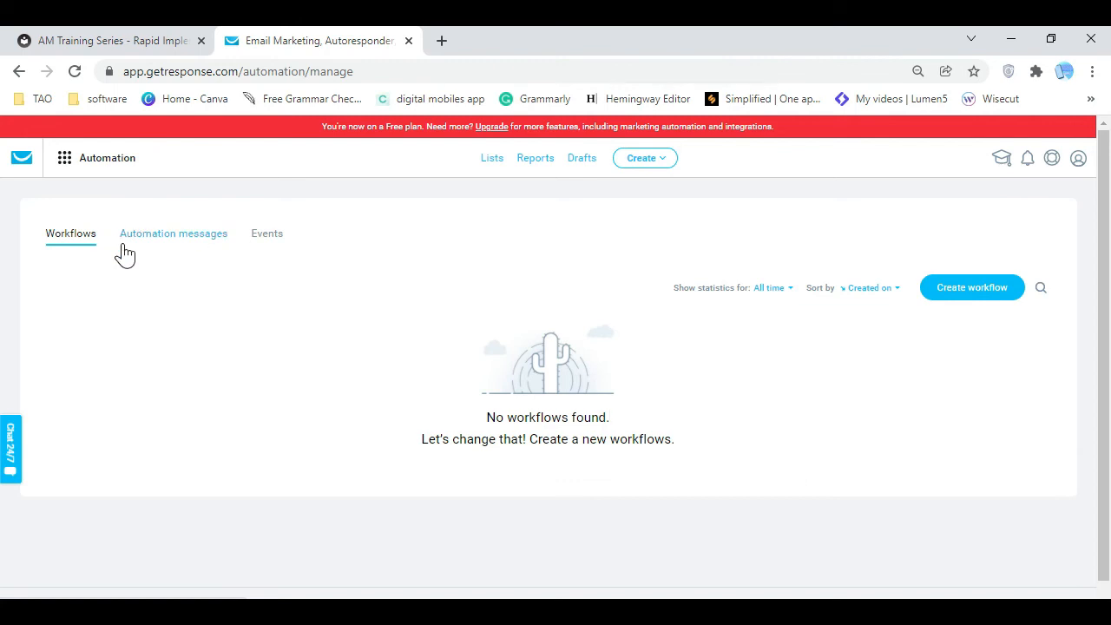
# Start creating an automation workflow and filter the templates to Affiliate marketing
pyautogui.click(984, 292)
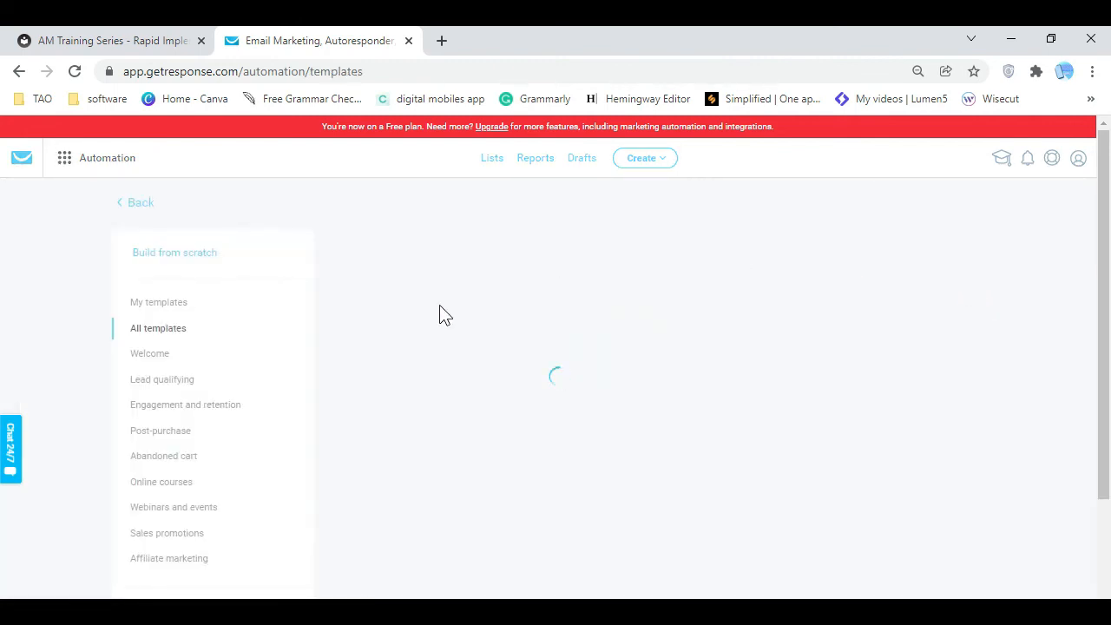
pyautogui.scroll(-1, 190, 479)
pyautogui.scroll(-3, 193, 469)
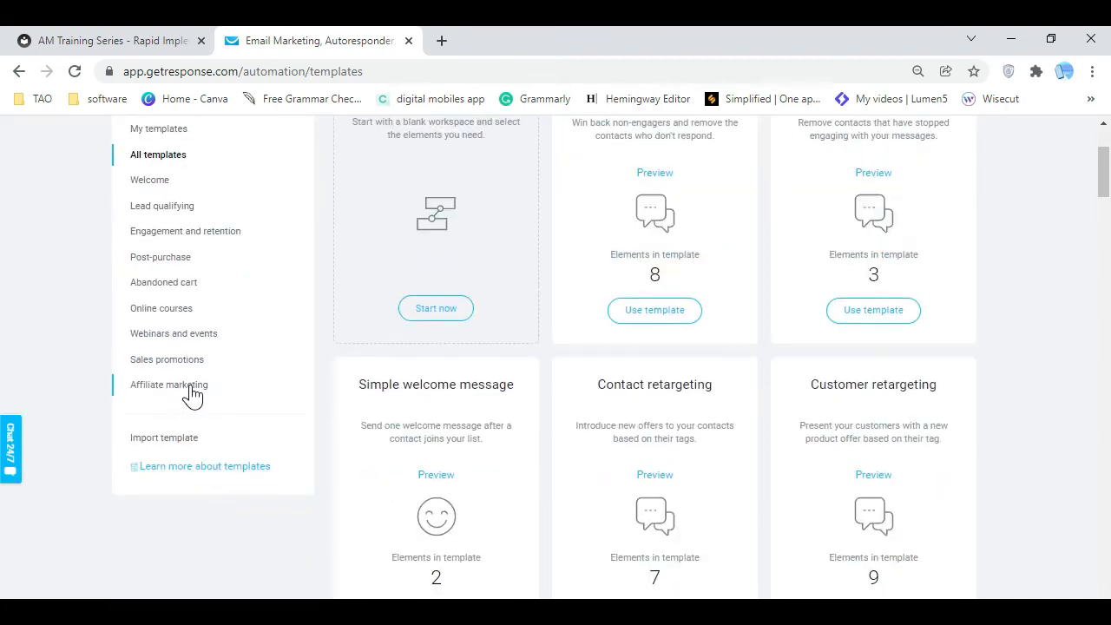
pyautogui.click(191, 392)
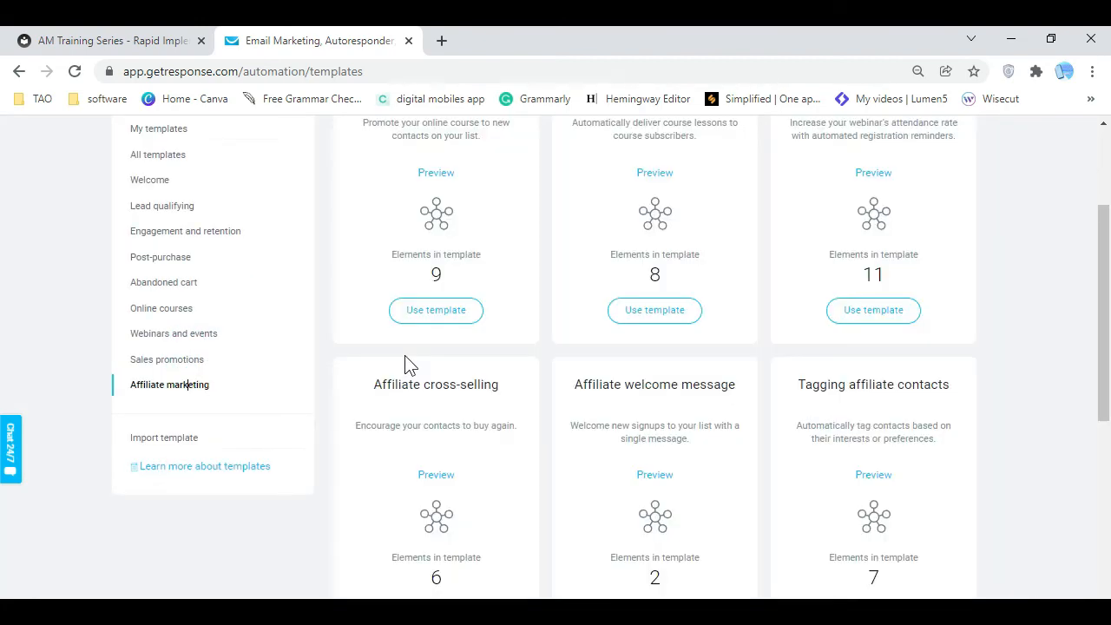
# Review the affiliate marketing templates, create the workflow from Affiliate online course, and look over its elements
pyautogui.scroll(1, 409, 365)
pyautogui.scroll(-3, 449, 390)
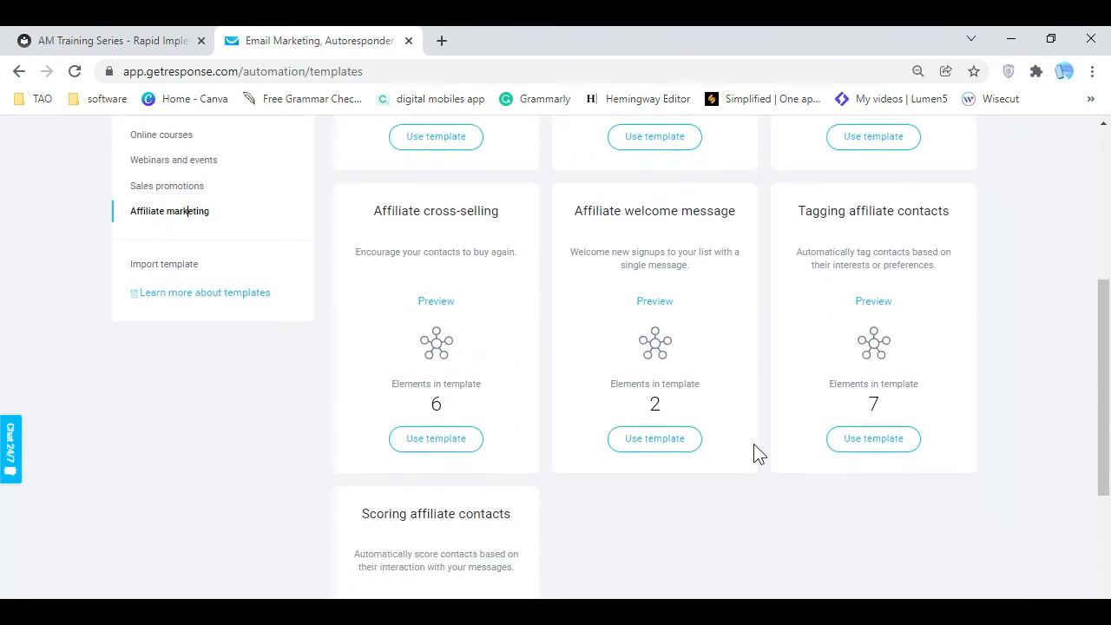
pyautogui.scroll(-2, 754, 452)
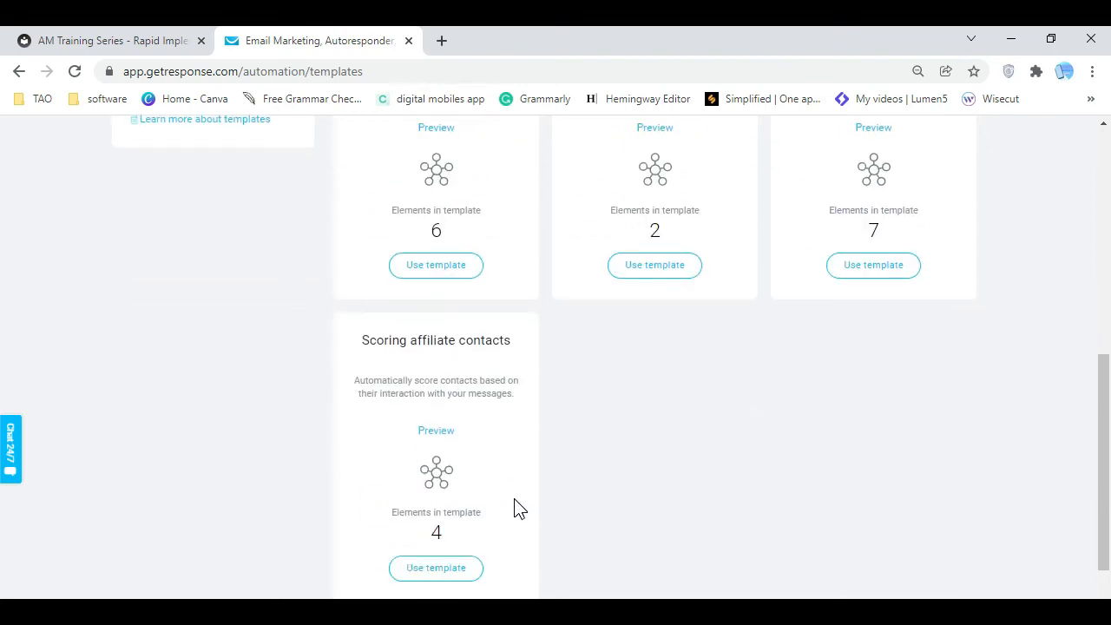
pyautogui.scroll(-1, 516, 508)
pyautogui.scroll(5, 547, 434)
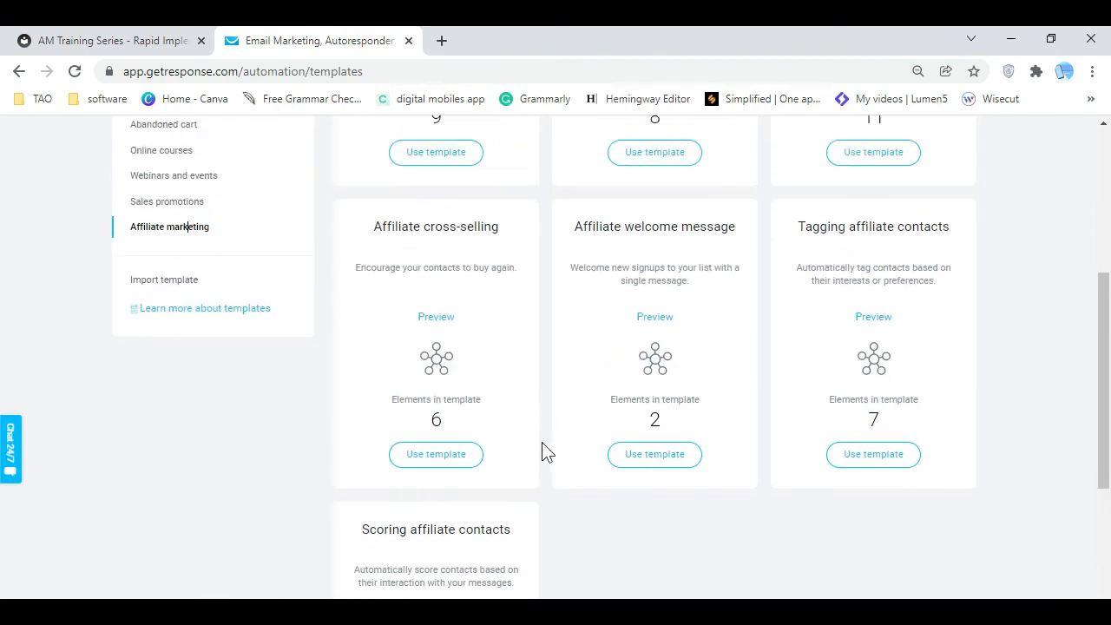
pyautogui.scroll(1, 542, 452)
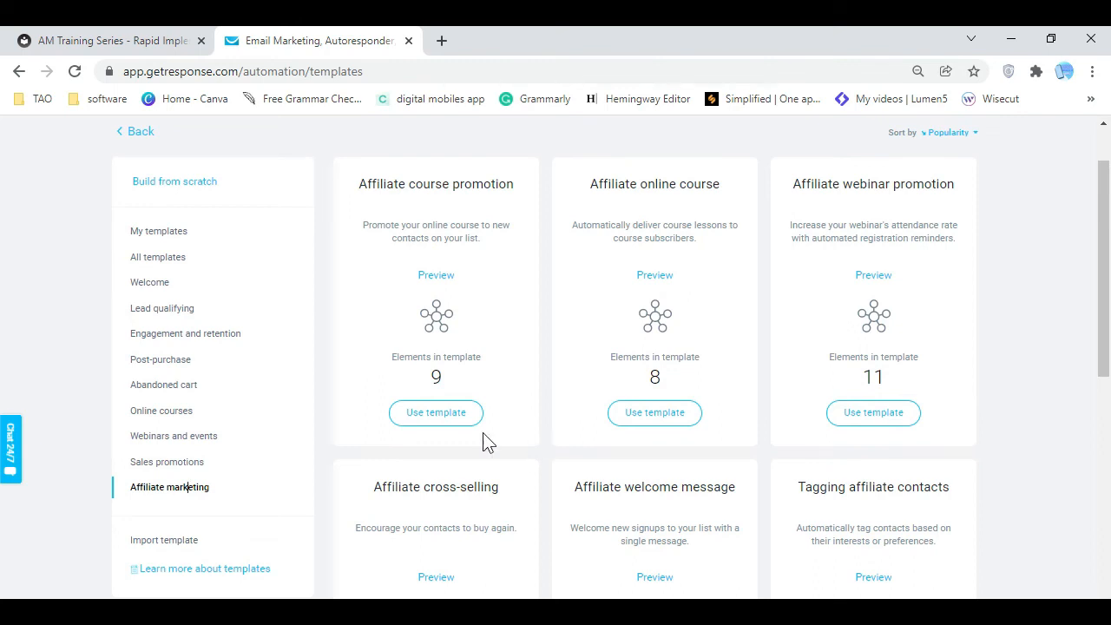
pyautogui.click(683, 414)
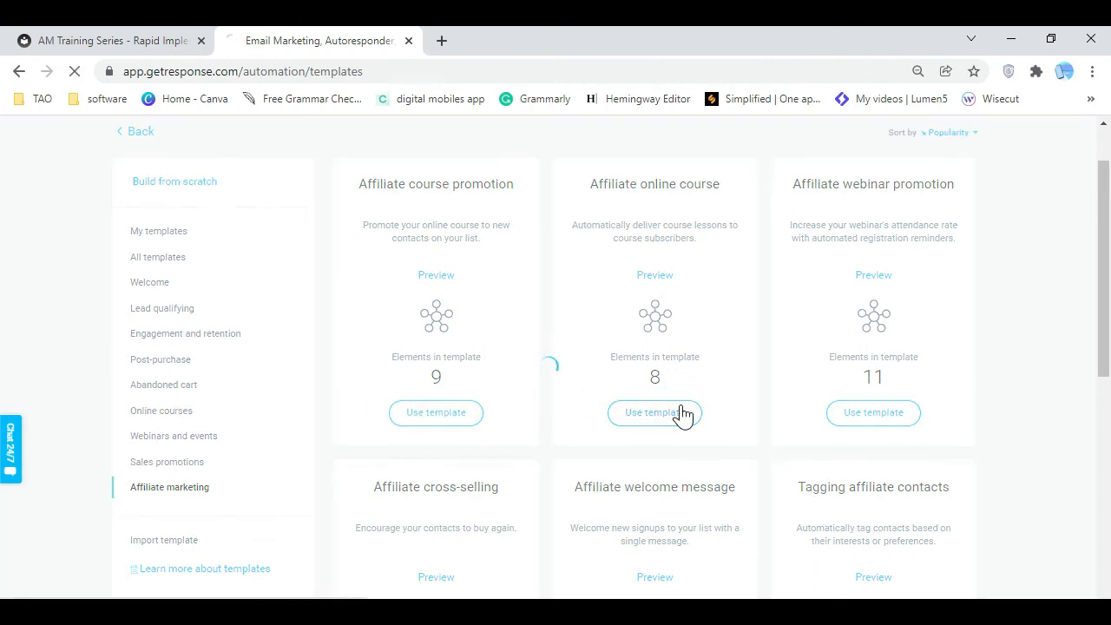
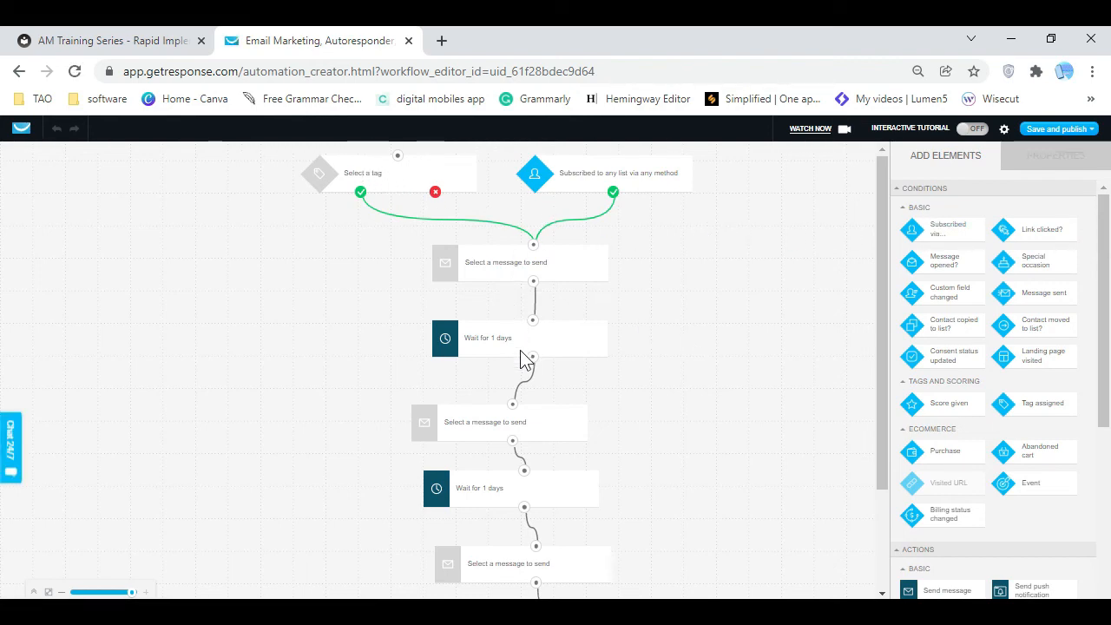
pyautogui.scroll(-3, 602, 456)
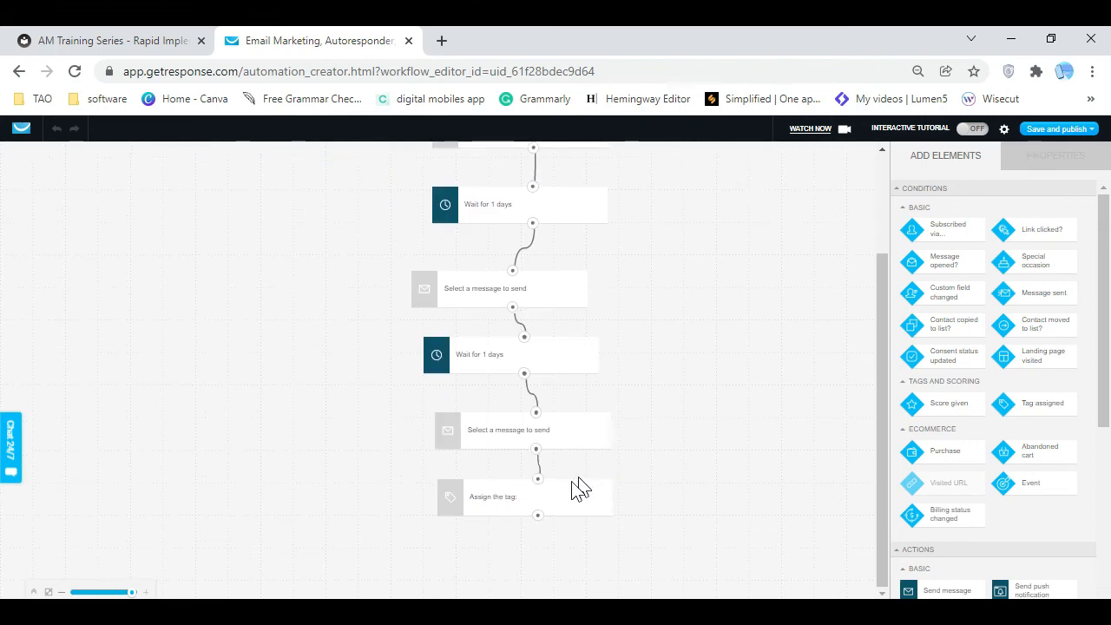
# Look over the workflow and review the Subscribe condition's list, subscription method and tab color options
pyautogui.scroll(3, 536, 509)
pyautogui.scroll(-3, 608, 474)
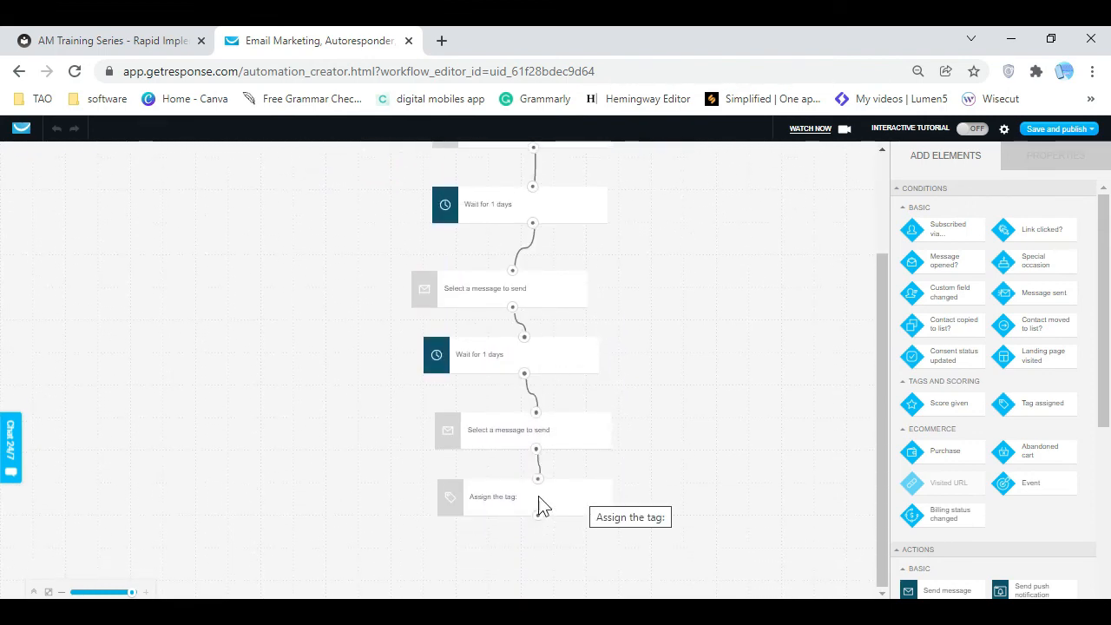
pyautogui.scroll(3, 573, 441)
pyautogui.click(627, 189)
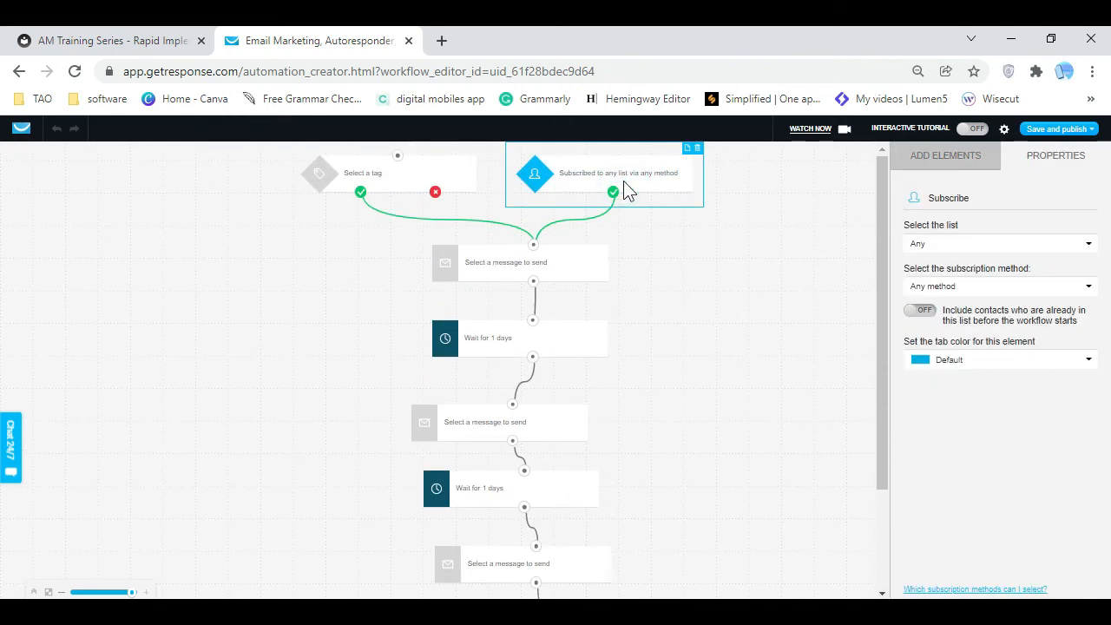
pyautogui.click(978, 246)
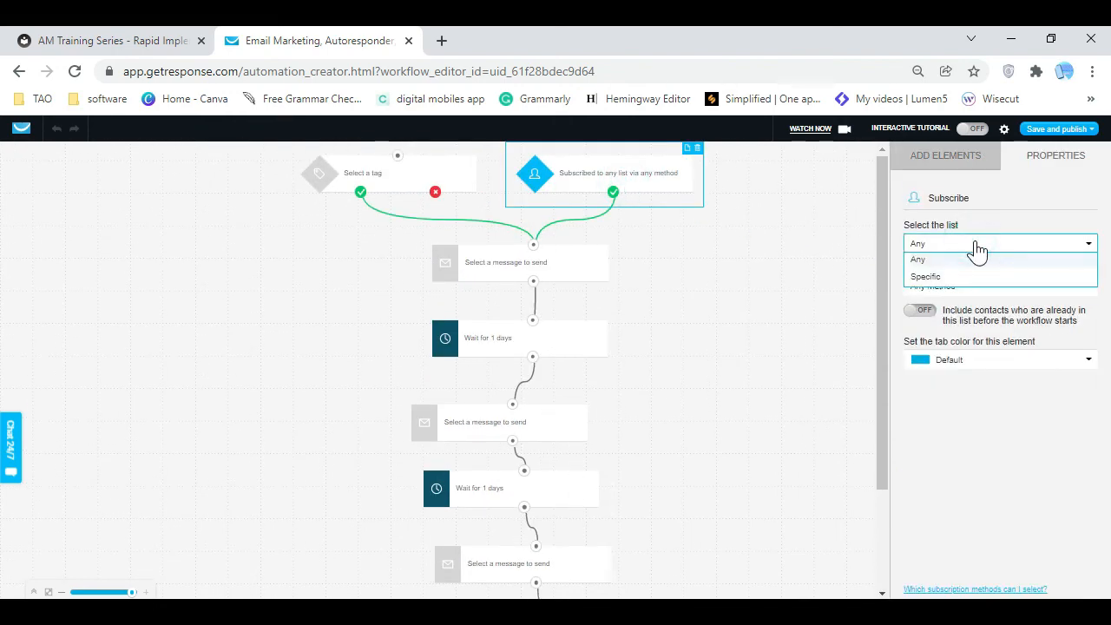
pyautogui.click(976, 243)
pyautogui.click(983, 288)
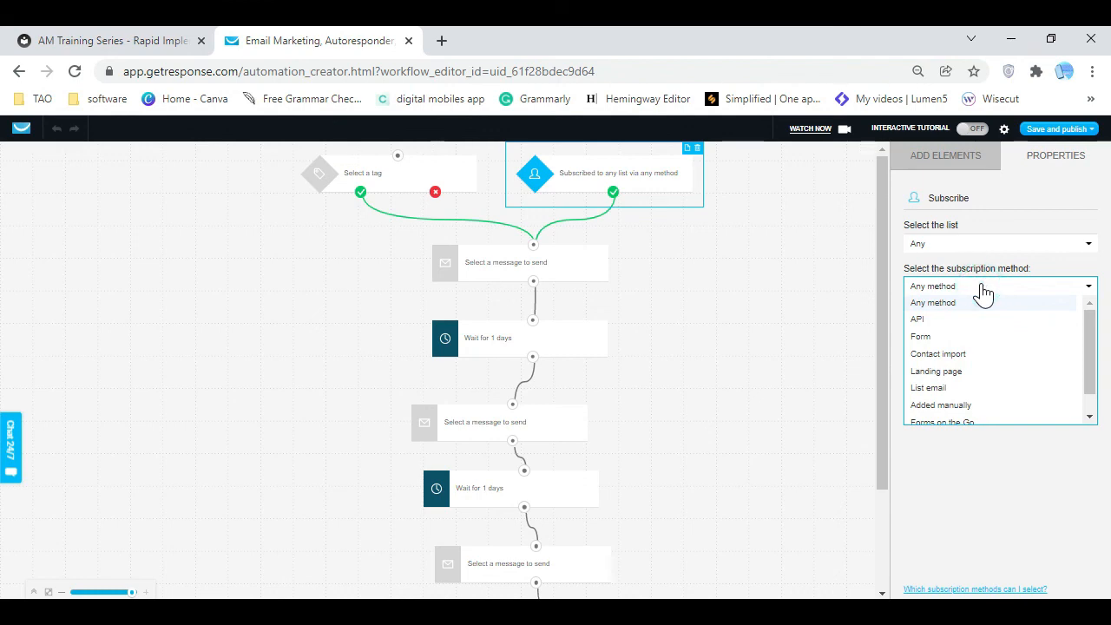
pyautogui.click(978, 302)
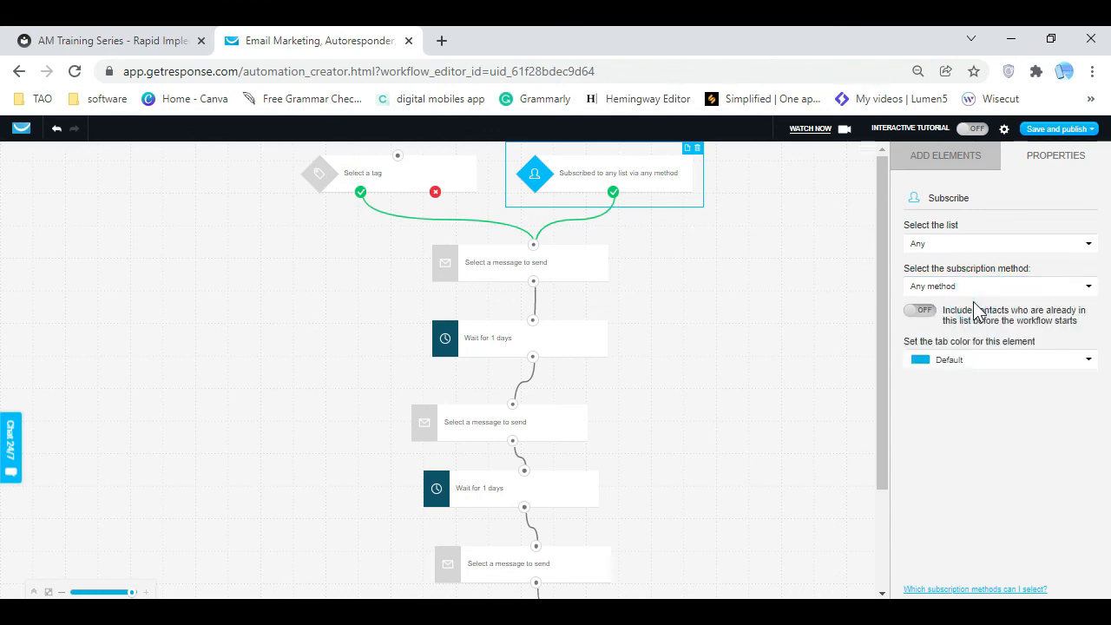
pyautogui.click(983, 361)
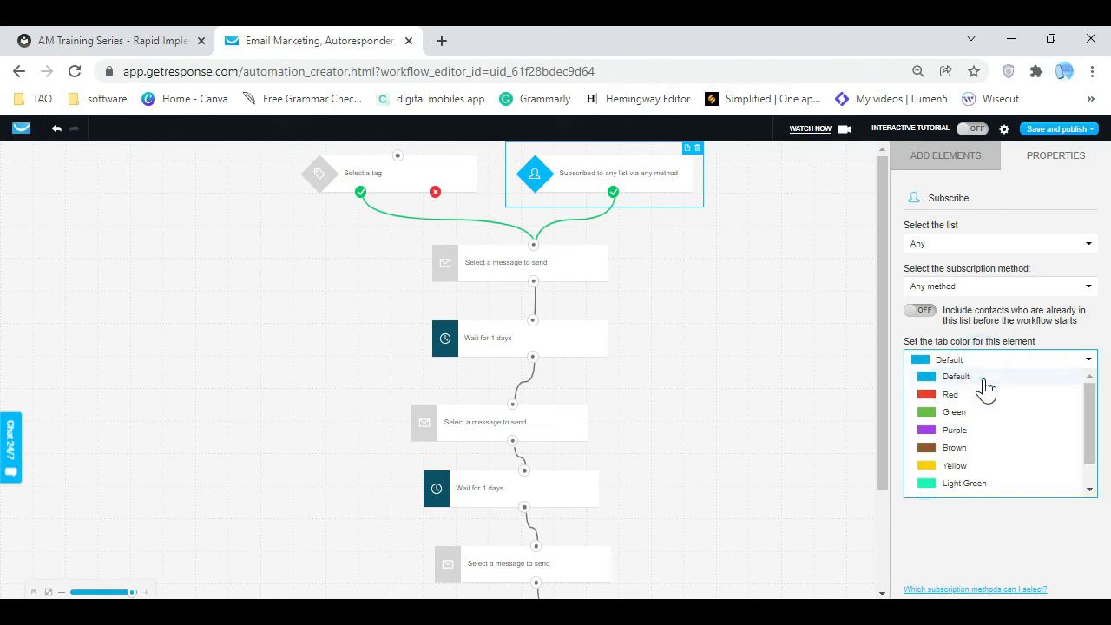
pyautogui.click(727, 324)
# Create a new tag named DMApp and assign it to the workflow's tag condition
pyautogui.click(424, 174)
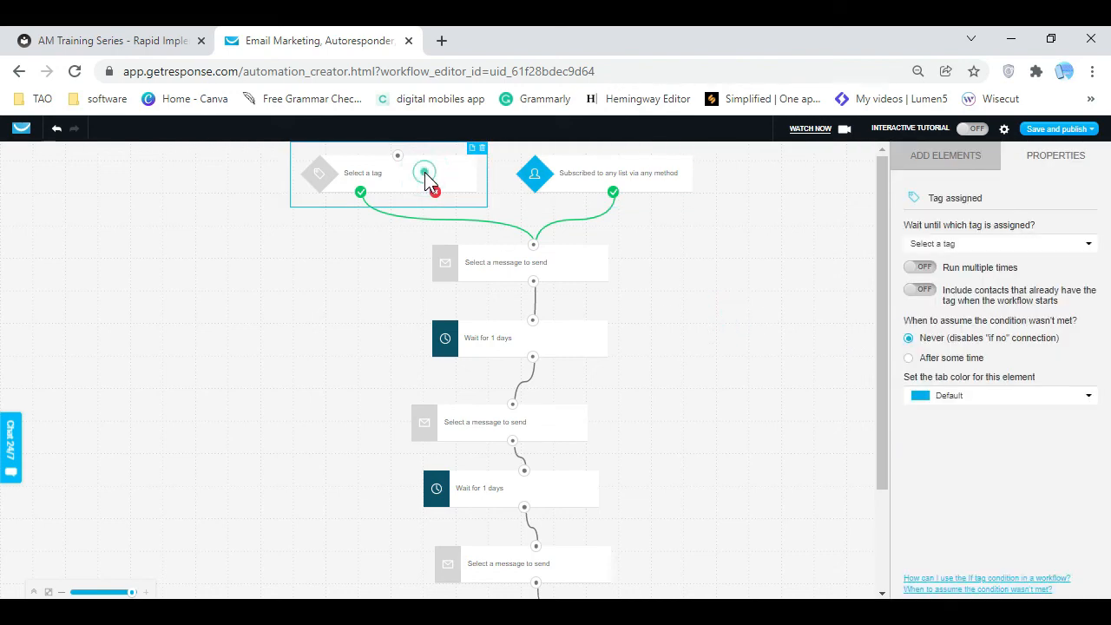
pyautogui.click(964, 246)
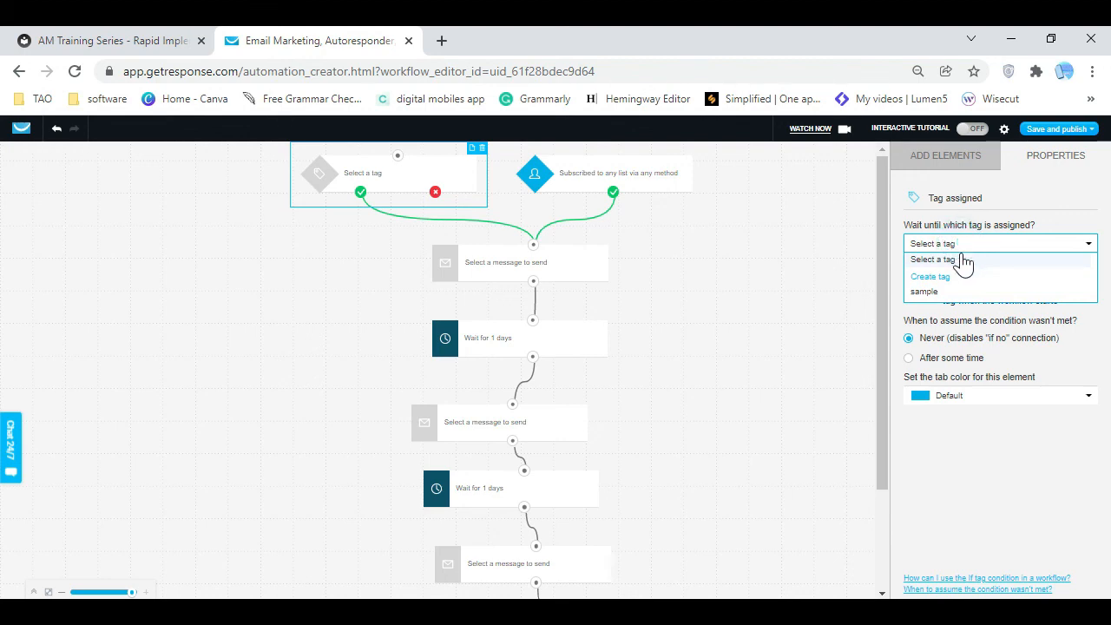
pyautogui.click(953, 278)
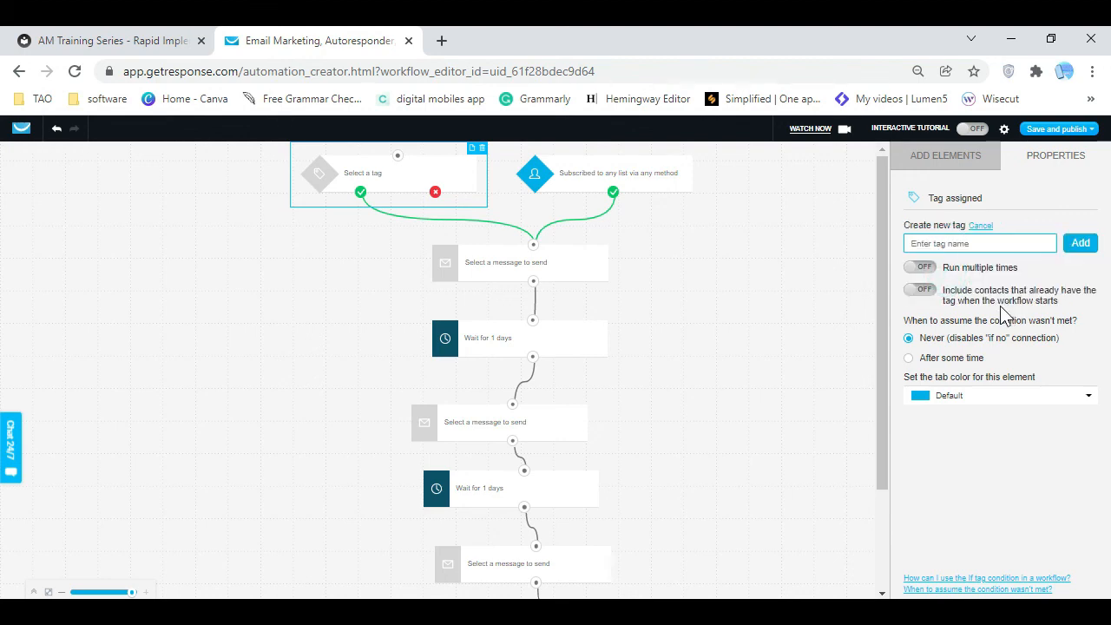
pyautogui.click(1081, 247)
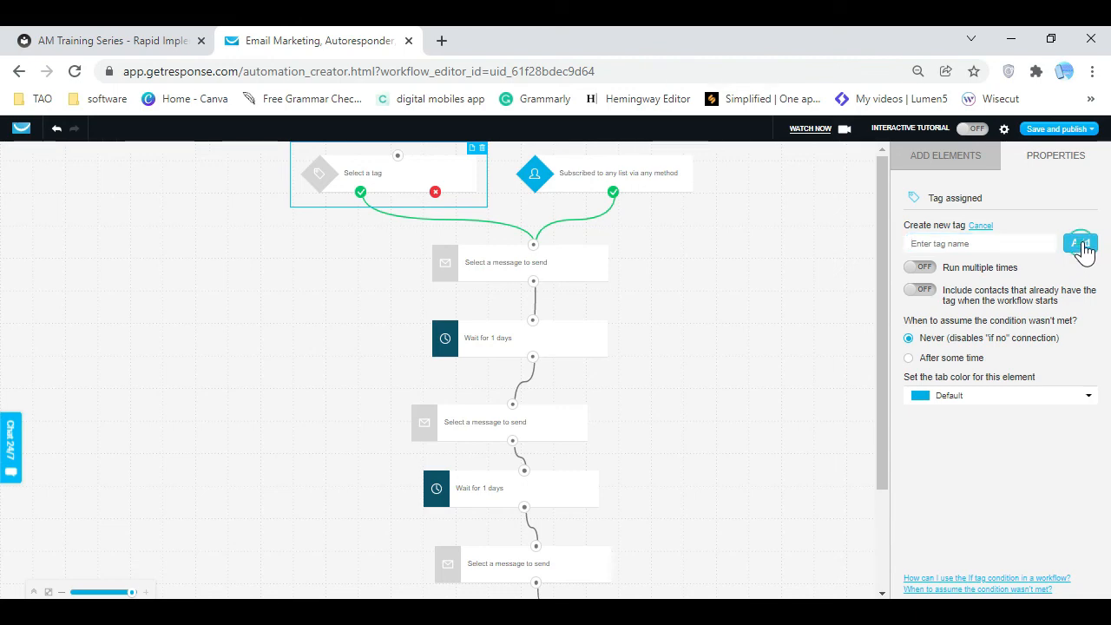
pyautogui.click(988, 249)
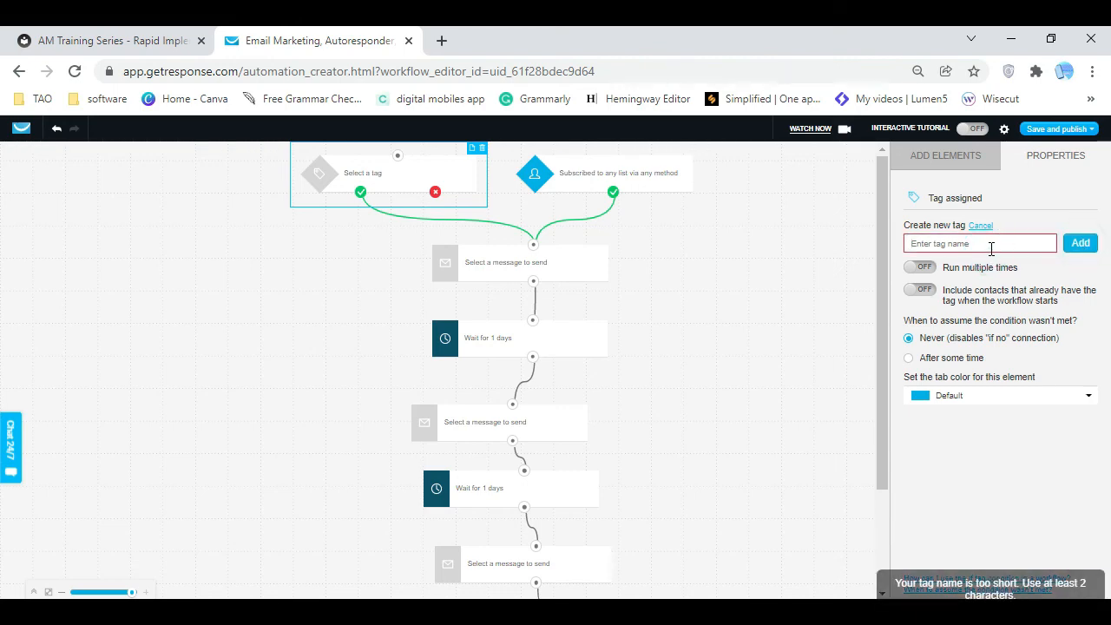
pyautogui.write('DMApp')
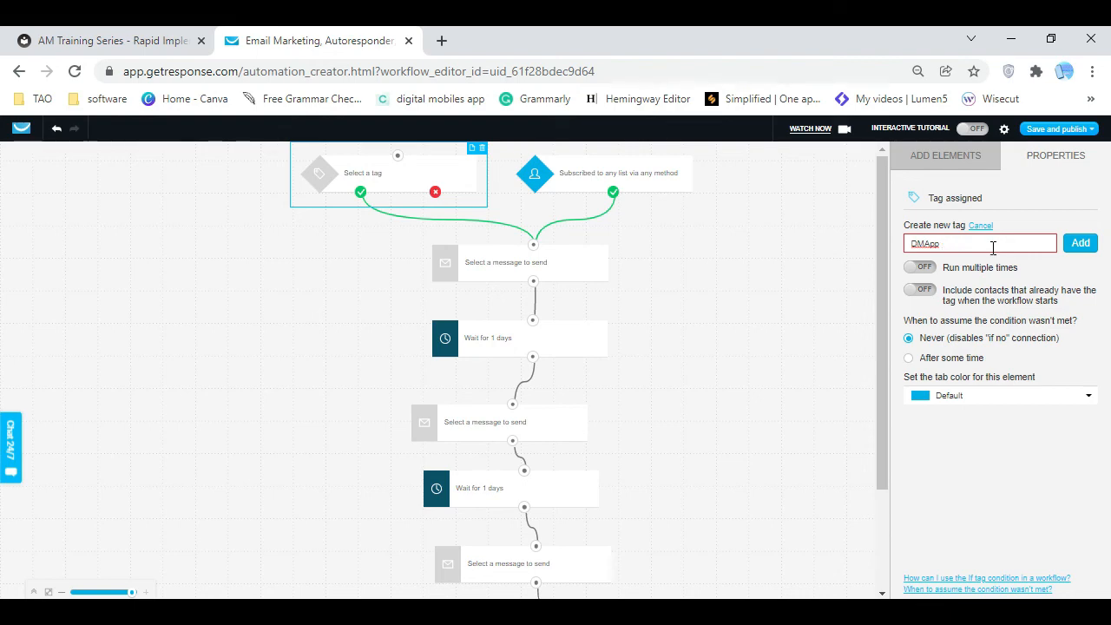
pyautogui.click(1078, 252)
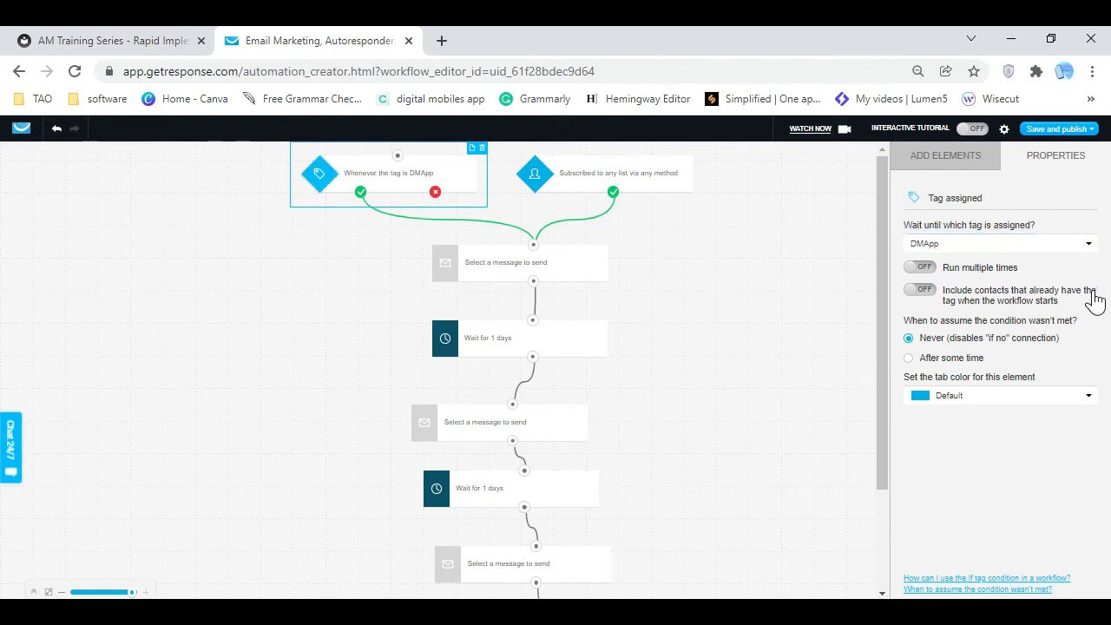
pyautogui.click(711, 265)
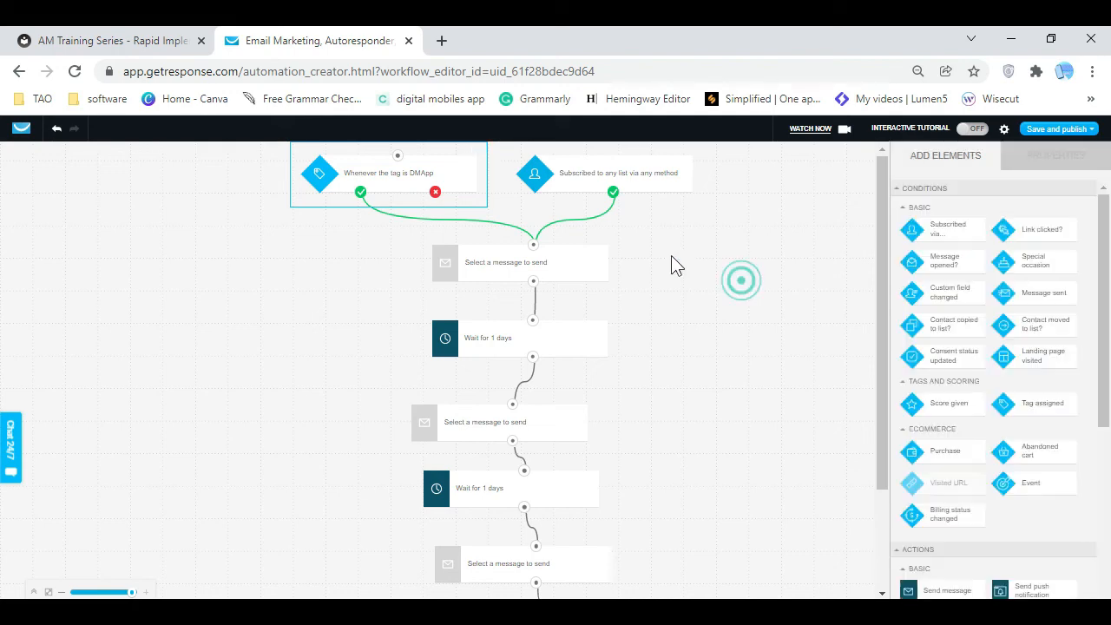
# Start creating a new automation message for the first send-message element, directly below the two starting conditions
pyautogui.click(533, 261)
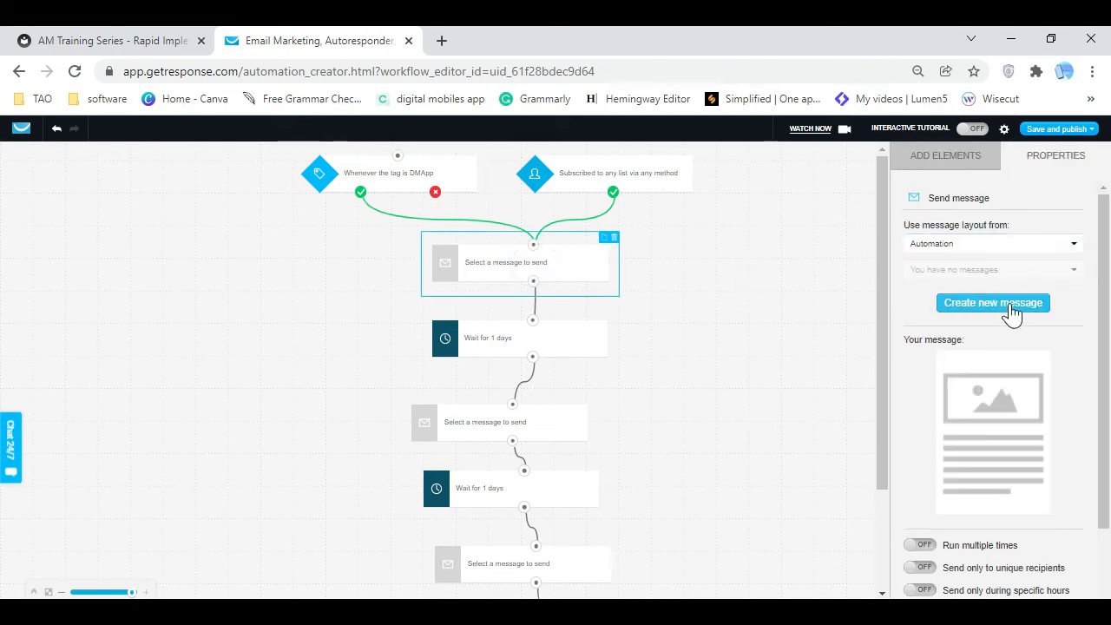
pyautogui.scroll(-1, 990, 398)
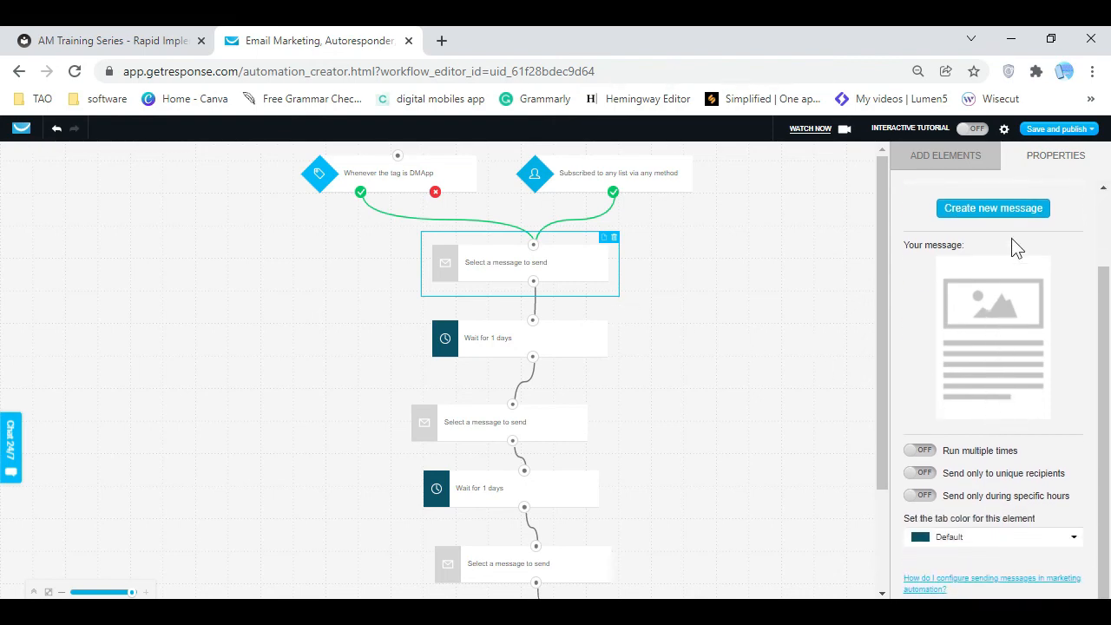
pyautogui.click(1017, 209)
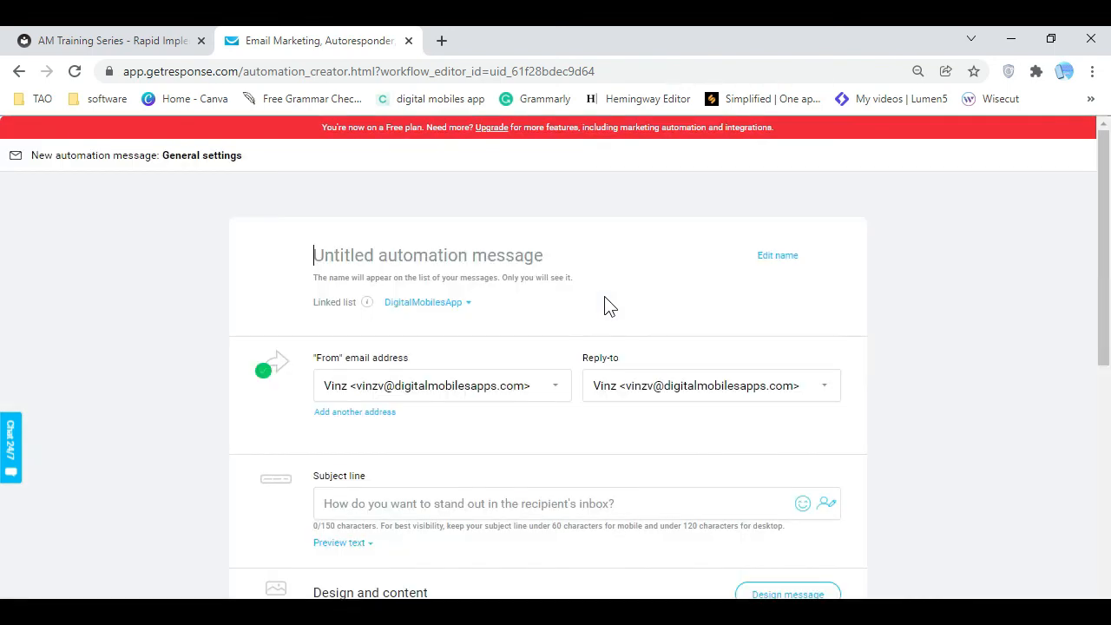
# Name the message "Affiliate Marketing Training - Email 1", copying the heading from the AM Training Series page
pyautogui.click(411, 262)
pyautogui.click(157, 48)
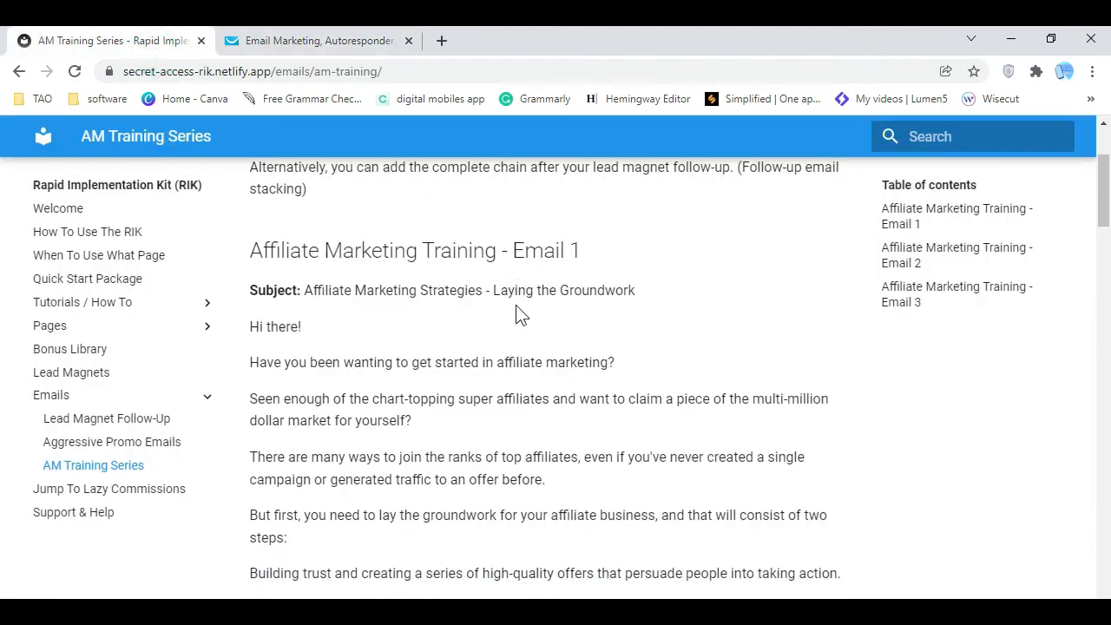
pyautogui.scroll(-1, 519, 314)
pyautogui.moveTo(305, 203); pyautogui.dragTo(678, 215)
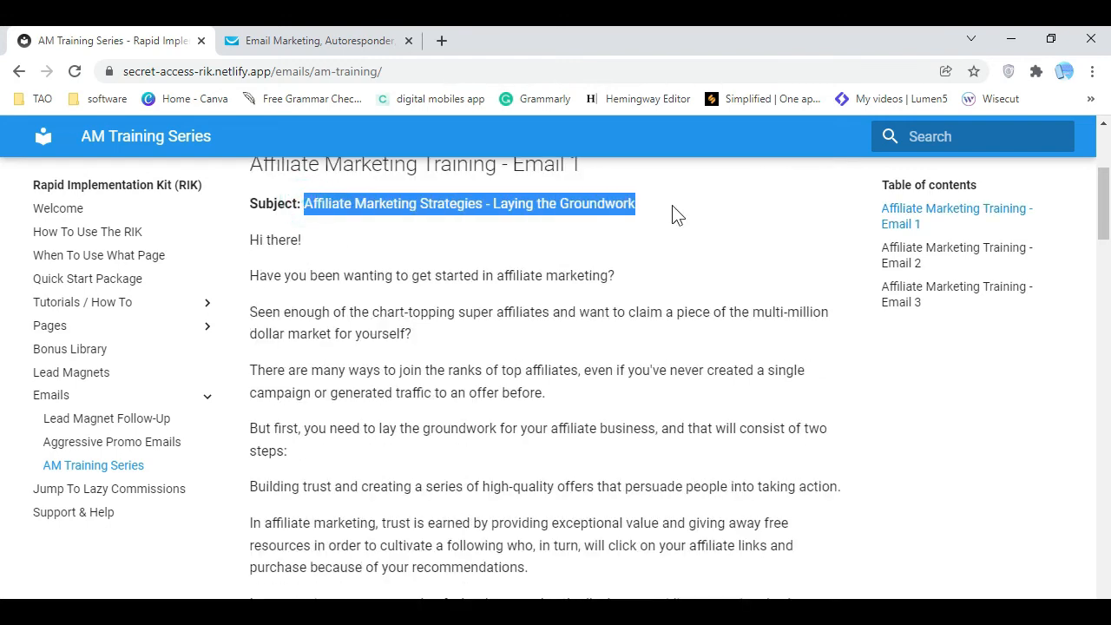
pyautogui.click(541, 237)
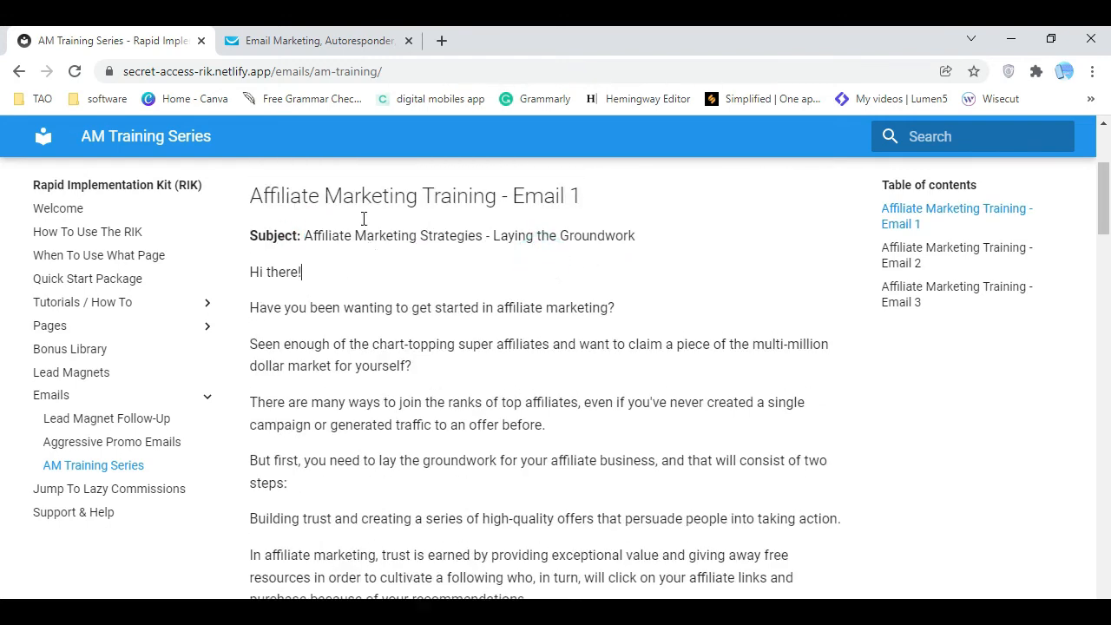
pyautogui.scroll(2, 262, 335)
pyautogui.moveTo(252, 337); pyautogui.dragTo(580, 336)
pyautogui.rightClick(578, 337)
pyautogui.click(602, 351)
pyautogui.click(365, 40)
pyautogui.moveTo(545, 256); pyautogui.dragTo(298, 255)
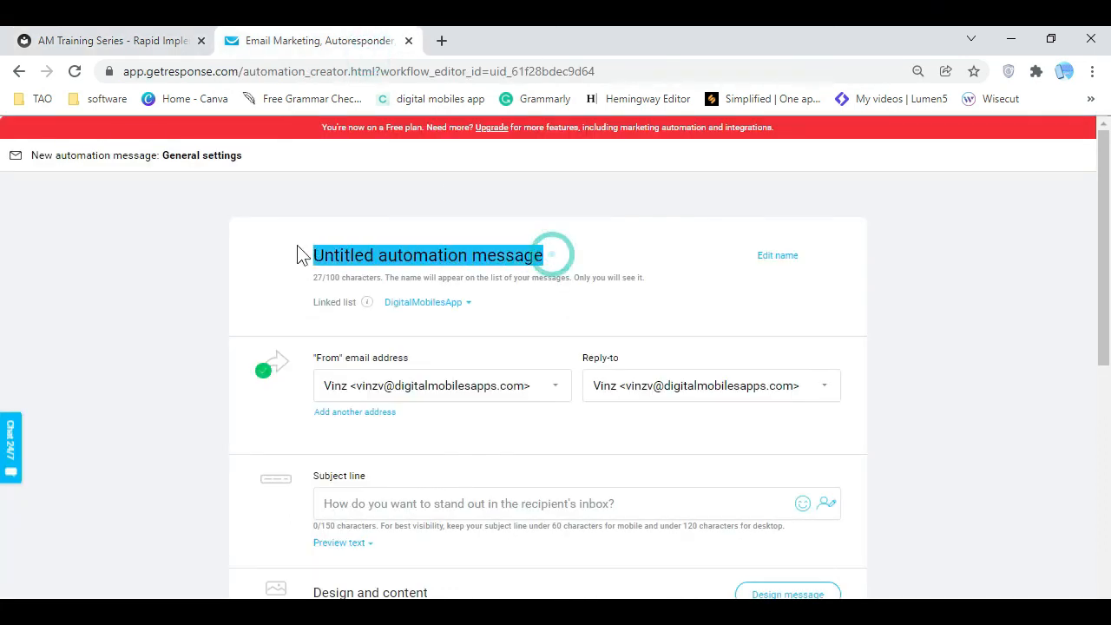
pyautogui.rightClick(359, 257)
pyautogui.click(442, 390)
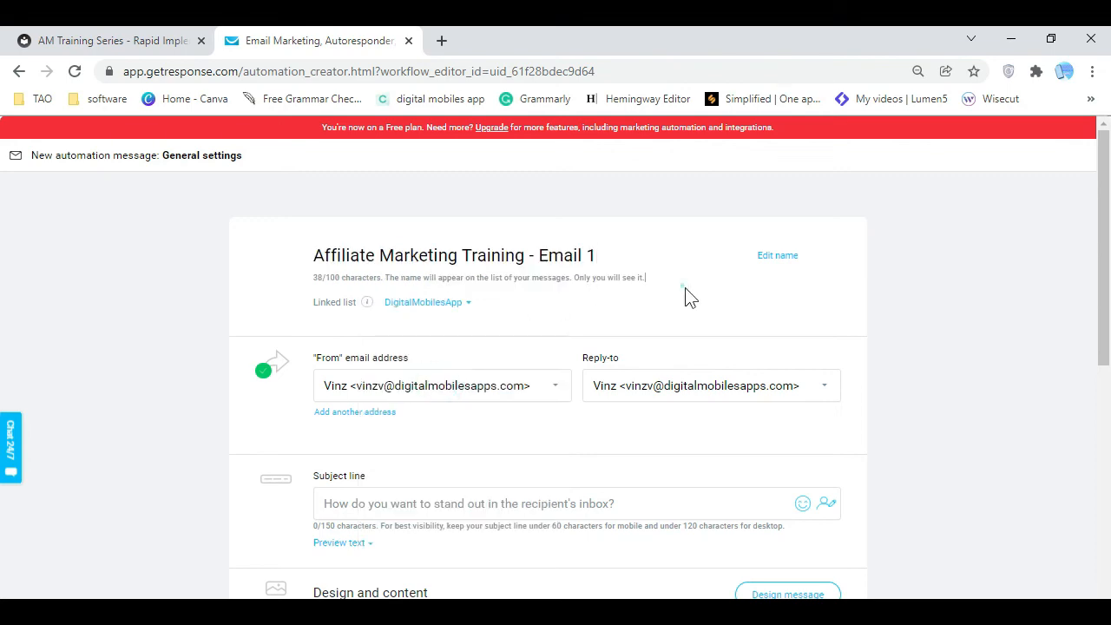
# Copy the Email 1 subject "Affiliate Marketing Strategies - Laying the Groundwork" from the AM Training Series page into the message's subject line
pyautogui.click(165, 43)
pyautogui.click(657, 364)
pyautogui.moveTo(306, 378); pyautogui.dragTo(637, 382)
pyautogui.rightClick(637, 382)
pyautogui.click(655, 391)
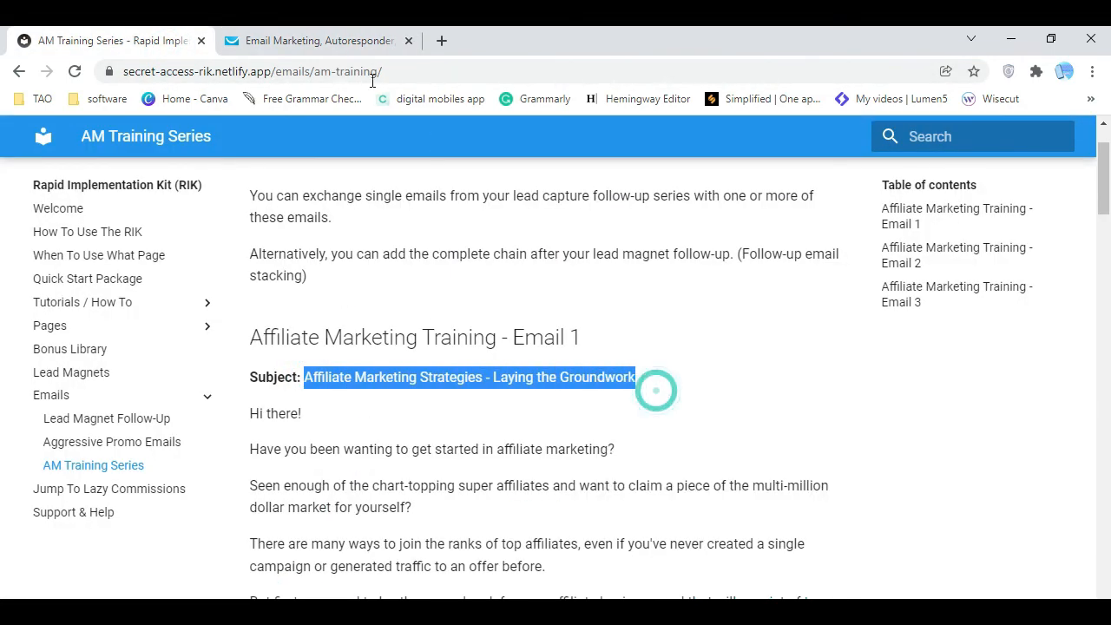
pyautogui.click(343, 44)
pyautogui.rightClick(451, 509)
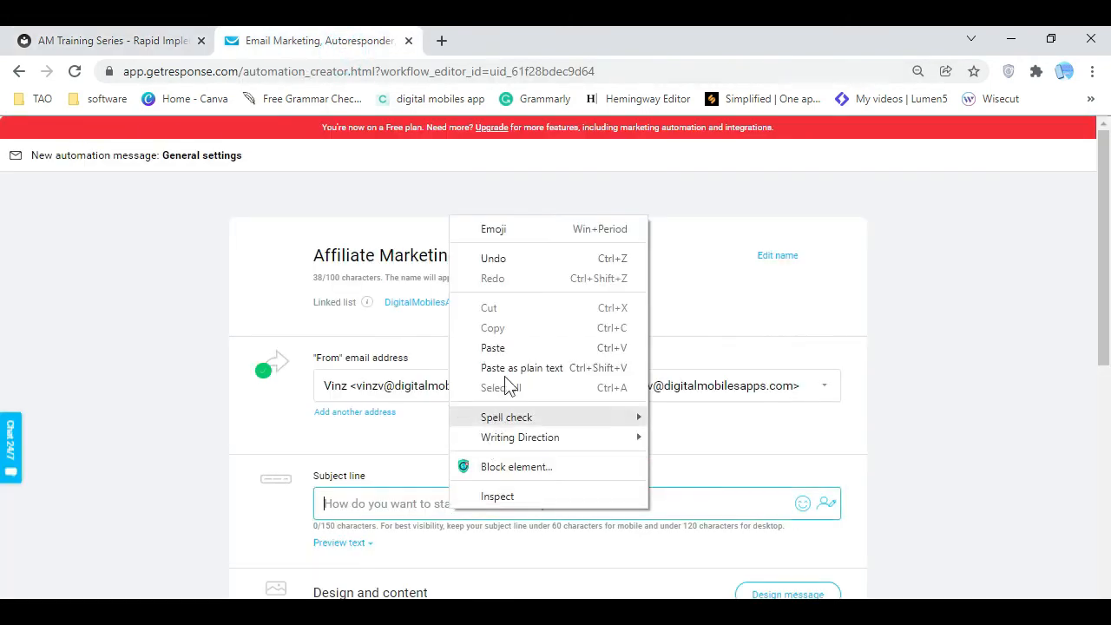
pyautogui.click(518, 343)
# Open the message's design options and copy the Email 1 body text from the AM Training Series page
pyautogui.scroll(-3, 686, 417)
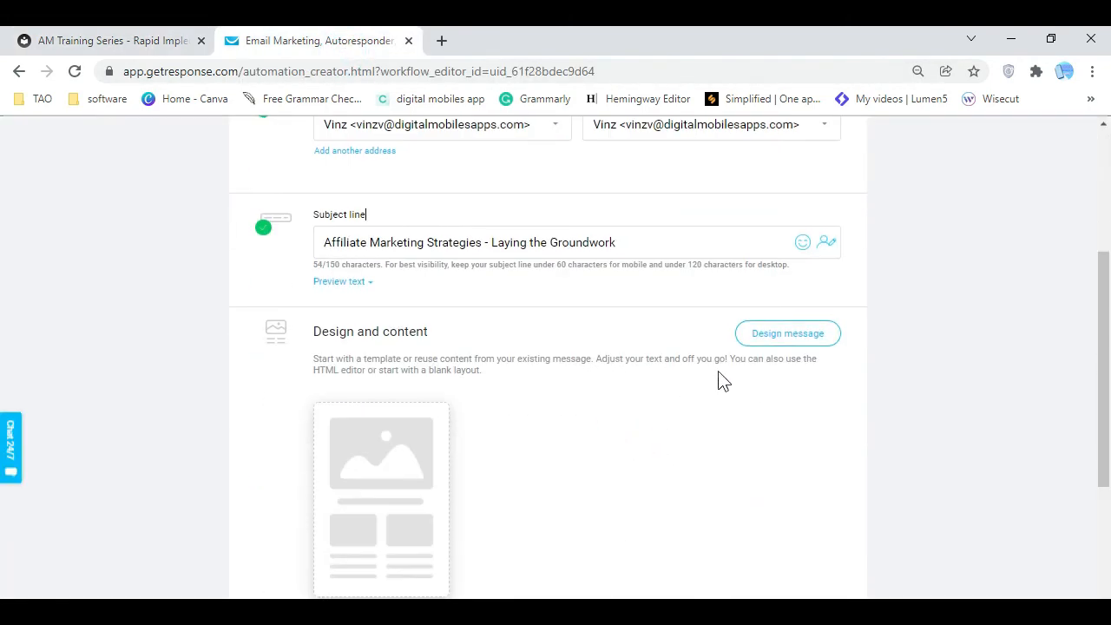
pyautogui.click(774, 345)
pyautogui.click(132, 43)
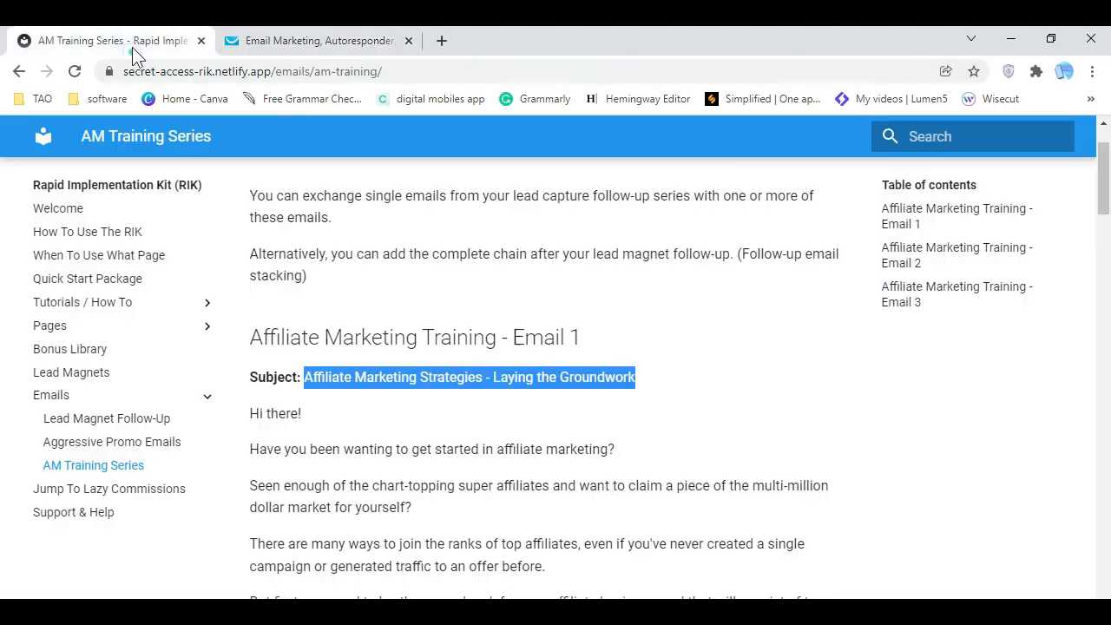
pyautogui.click(775, 392)
pyautogui.moveTo(250, 413); pyautogui.dragTo(647, 436)
pyautogui.rightClick(486, 332)
pyautogui.click(519, 344)
# Return to GetResponse and start the message design from a blank template
pyautogui.click(341, 43)
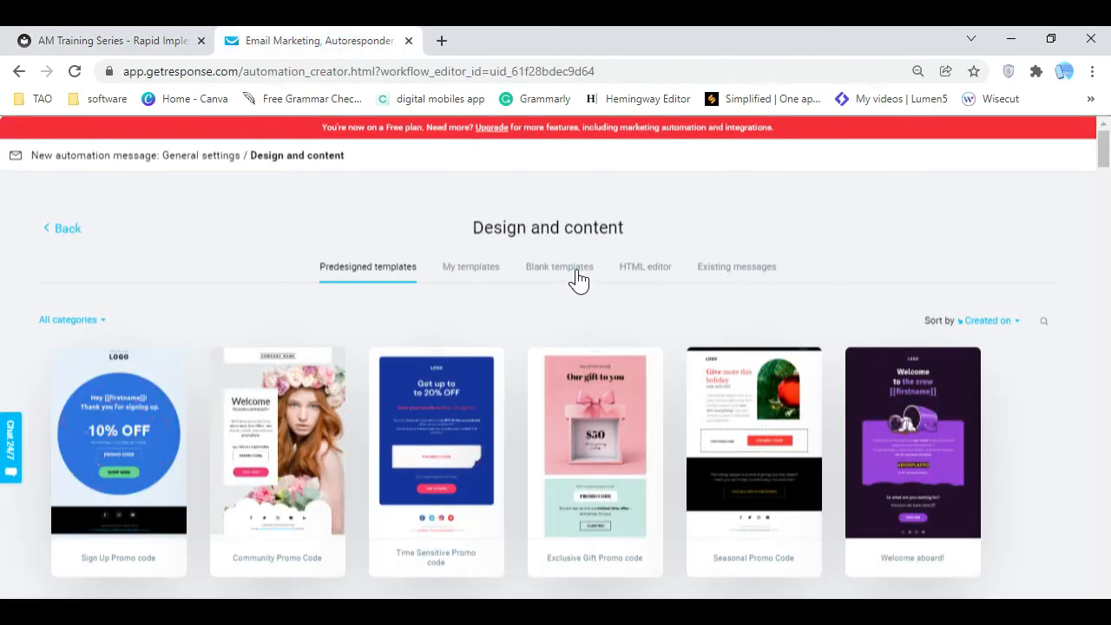
pyautogui.click(574, 277)
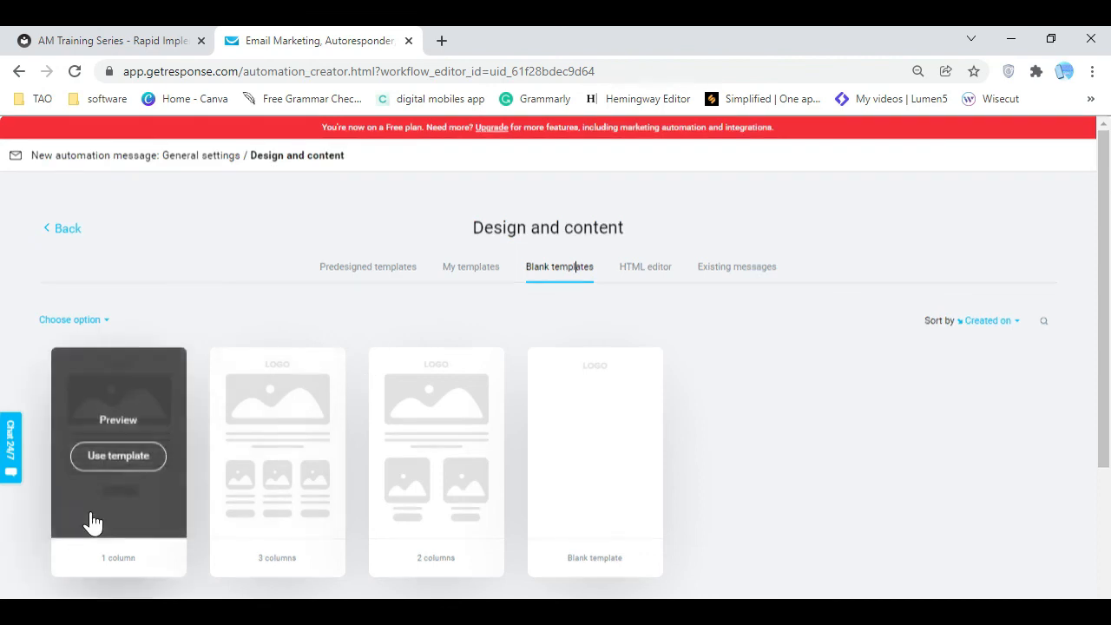
pyautogui.click(118, 455)
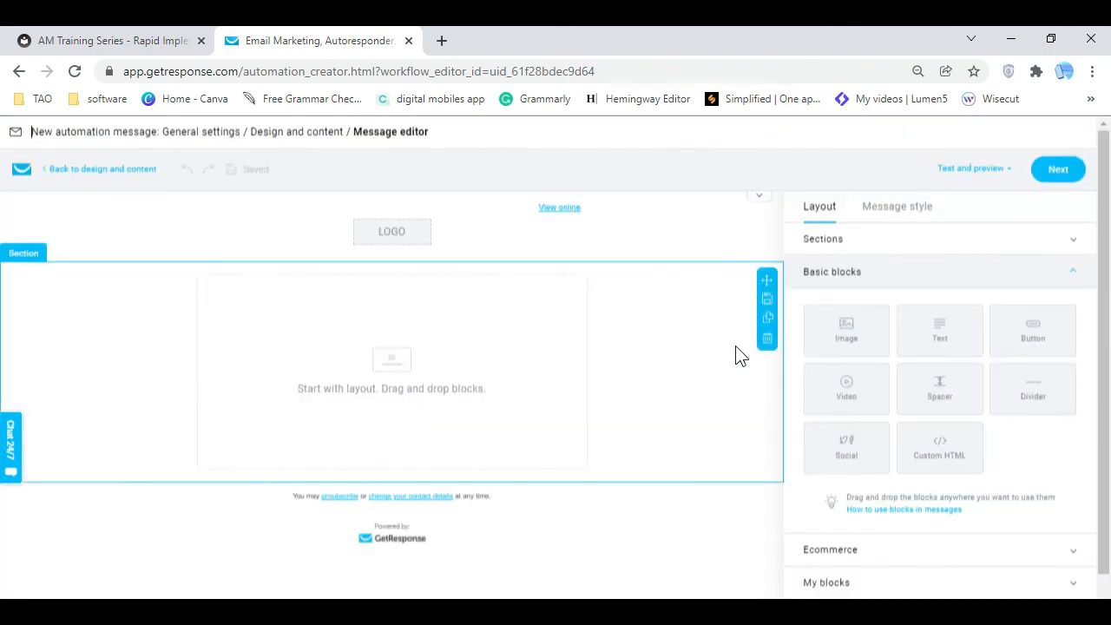
# Add a text block to the empty section, paste the copied email body, and apply the widest line spacing
pyautogui.moveTo(938, 345); pyautogui.dragTo(463, 380)
pyautogui.click(383, 288)
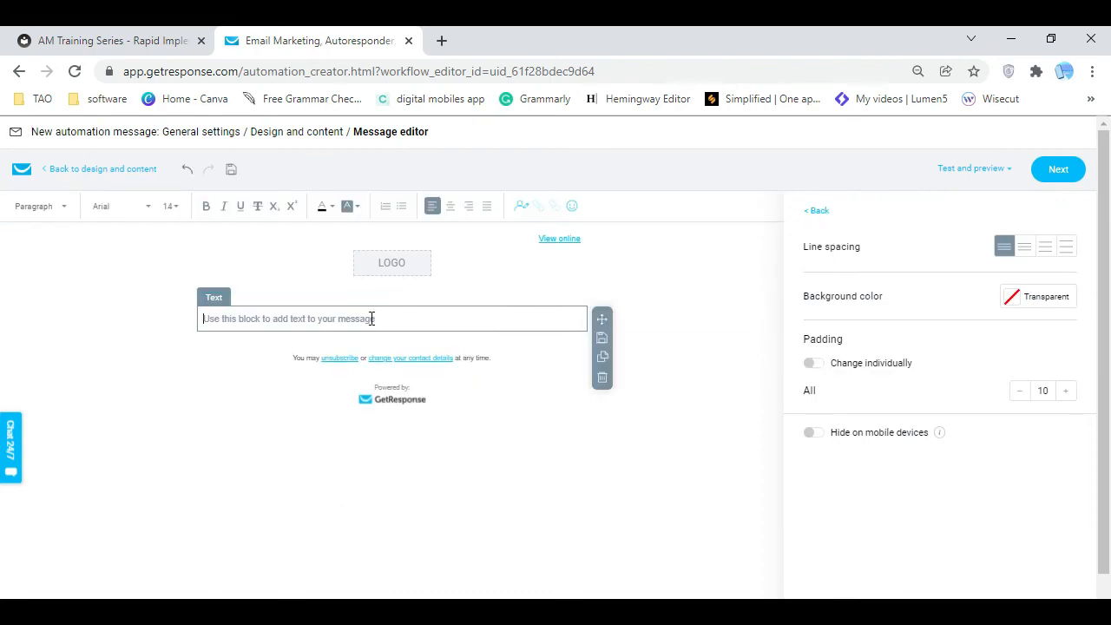
pyautogui.rightClick(371, 319)
pyautogui.click(452, 452)
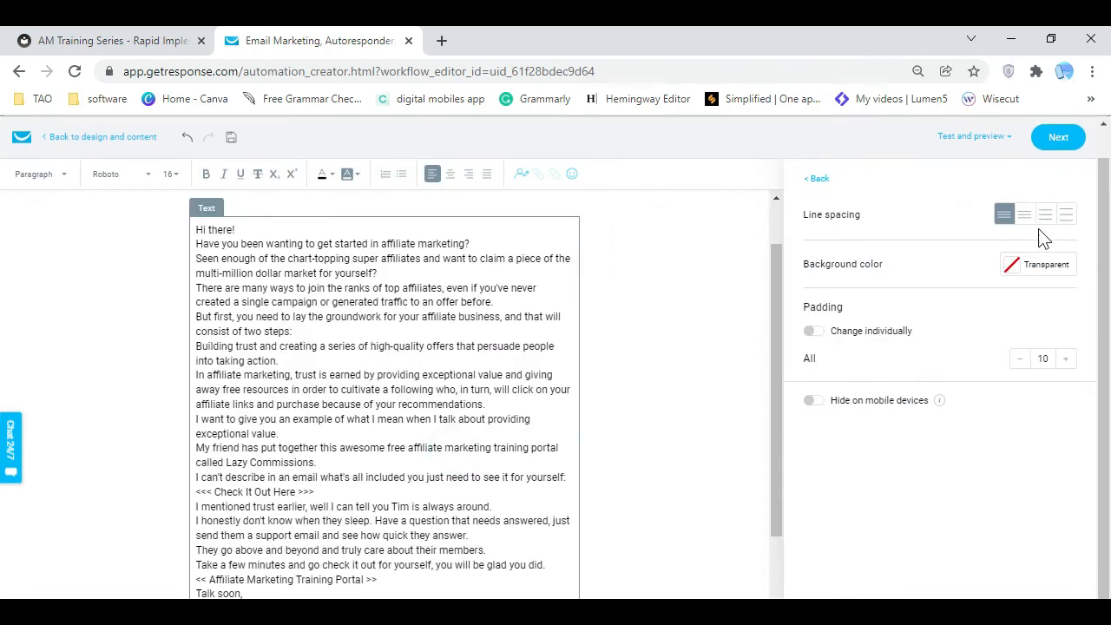
pyautogui.click(1067, 215)
# Replace the NAME placeholder in the email's sign-off with the sender's name followed by "Digital Mobiles App"
pyautogui.scroll(-1, 429, 367)
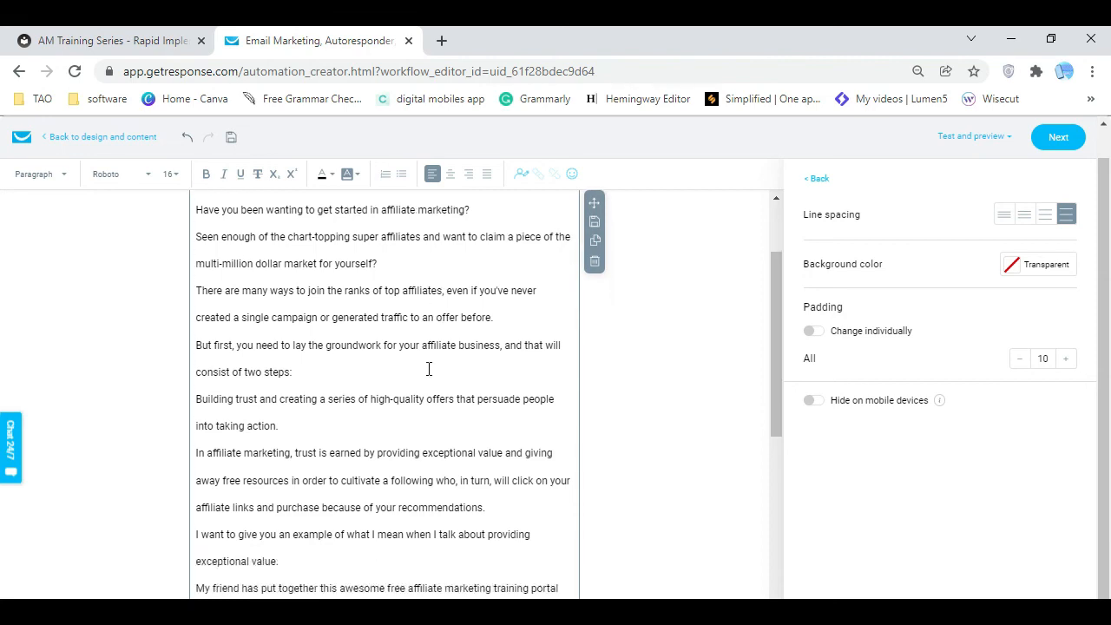
pyautogui.scroll(-5, 429, 367)
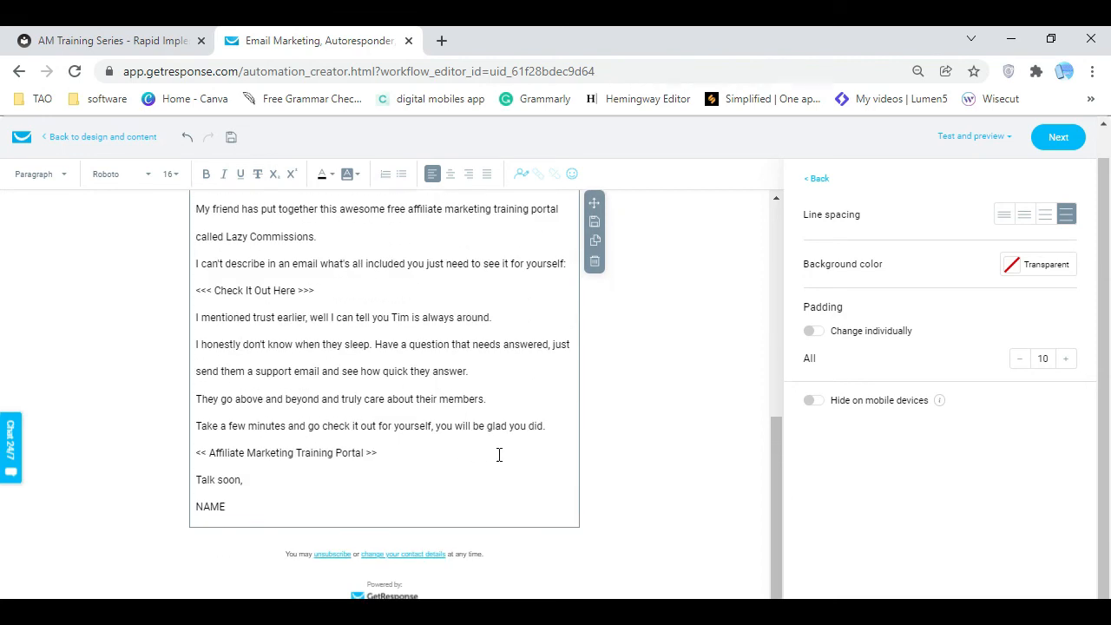
pyautogui.doubleClick(256, 501)
pyautogui.write('Y')
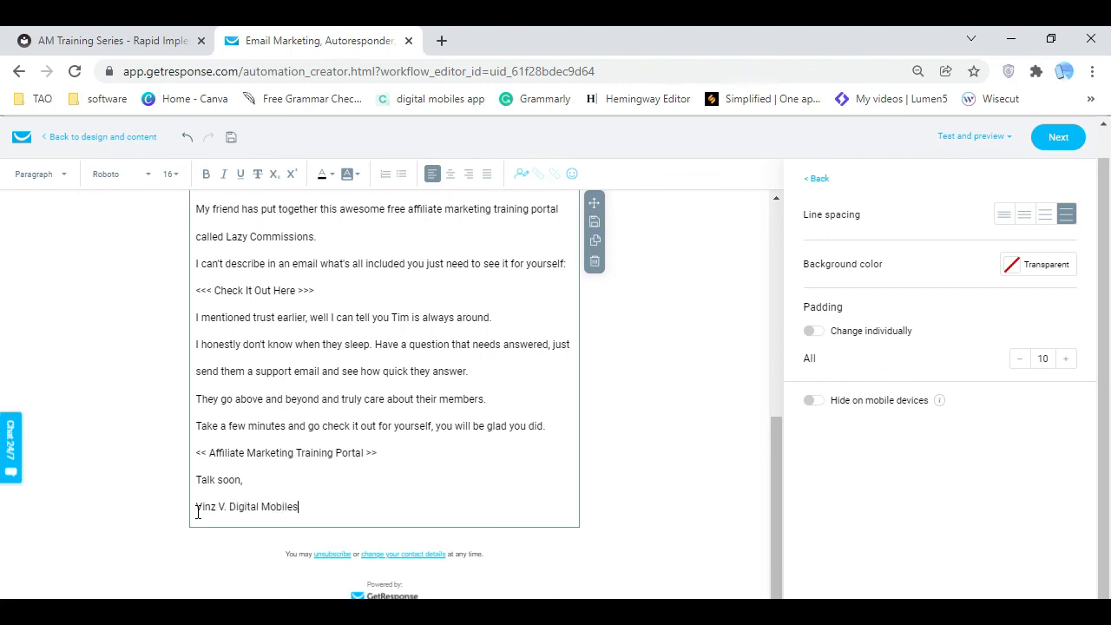
pyautogui.click(687, 446)
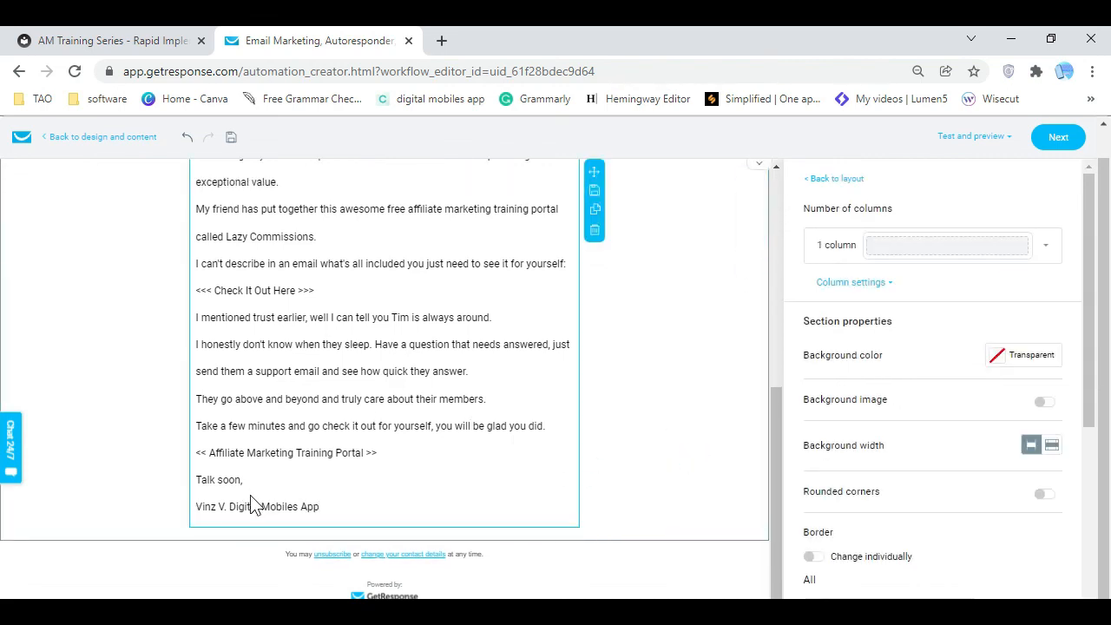
# Insert a spaced hyphen between the sender's name and "Digital Mobiles App" in the email's sign-off
pyautogui.click(229, 504)
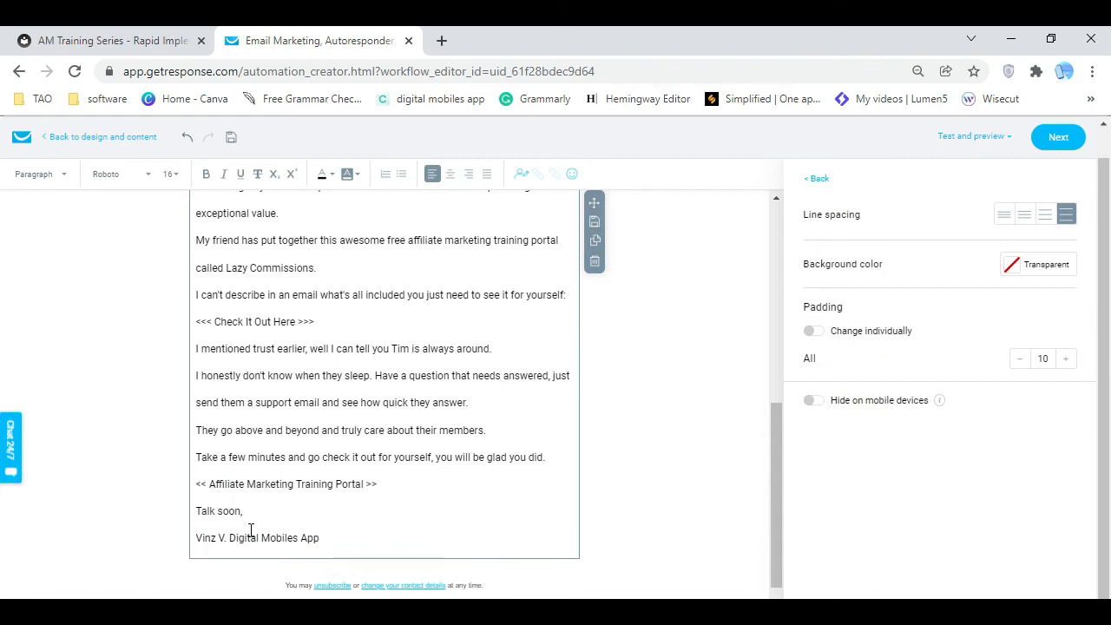
pyautogui.press('Return')
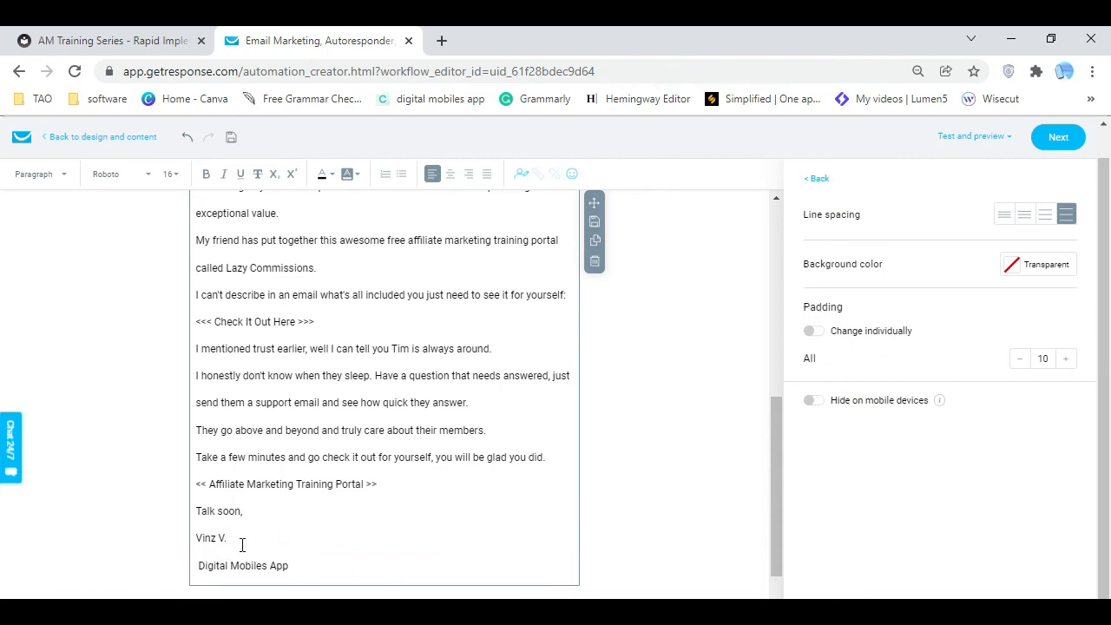
pyautogui.press('BackSpace')
pyautogui.write('. -')
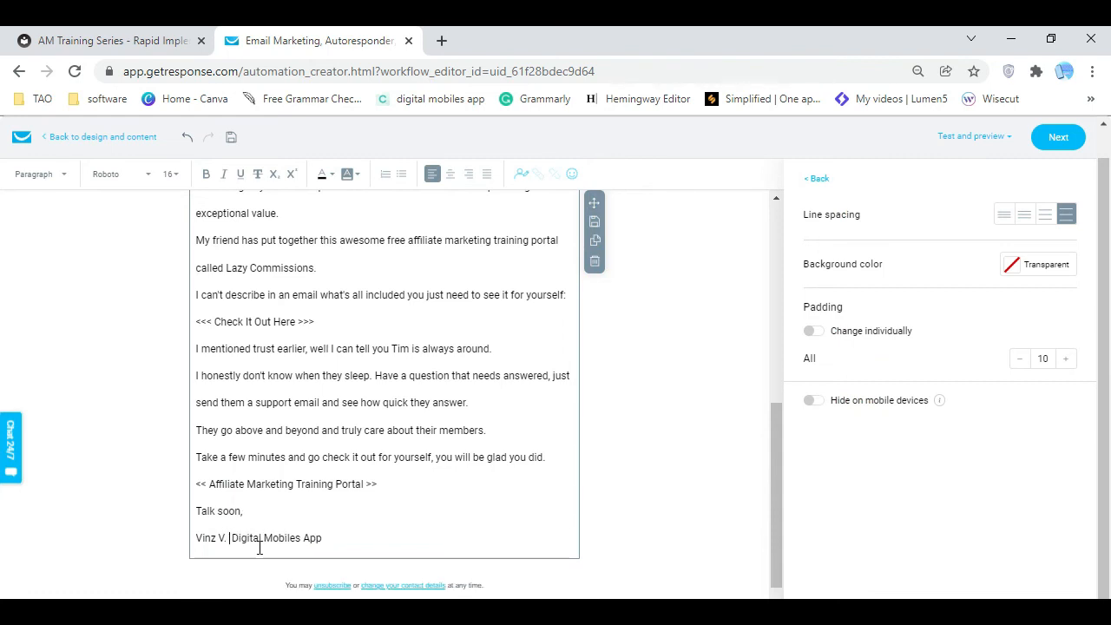
pyautogui.click(655, 475)
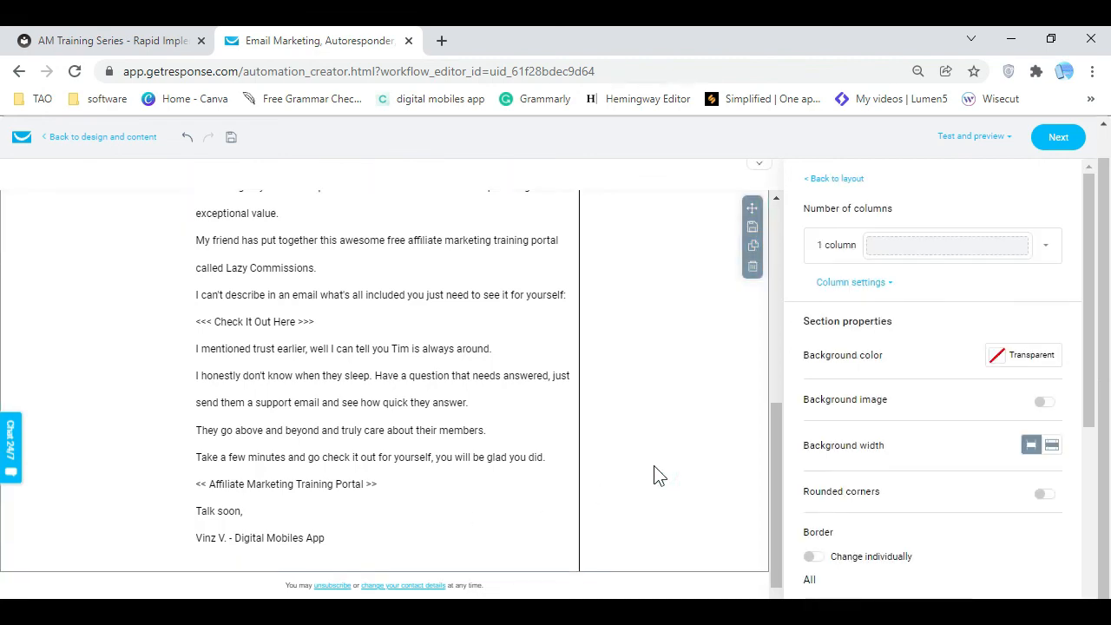
# Add the apple-touch-icon image from the stored files as the header logo and align it left
pyautogui.scroll(6, 655, 474)
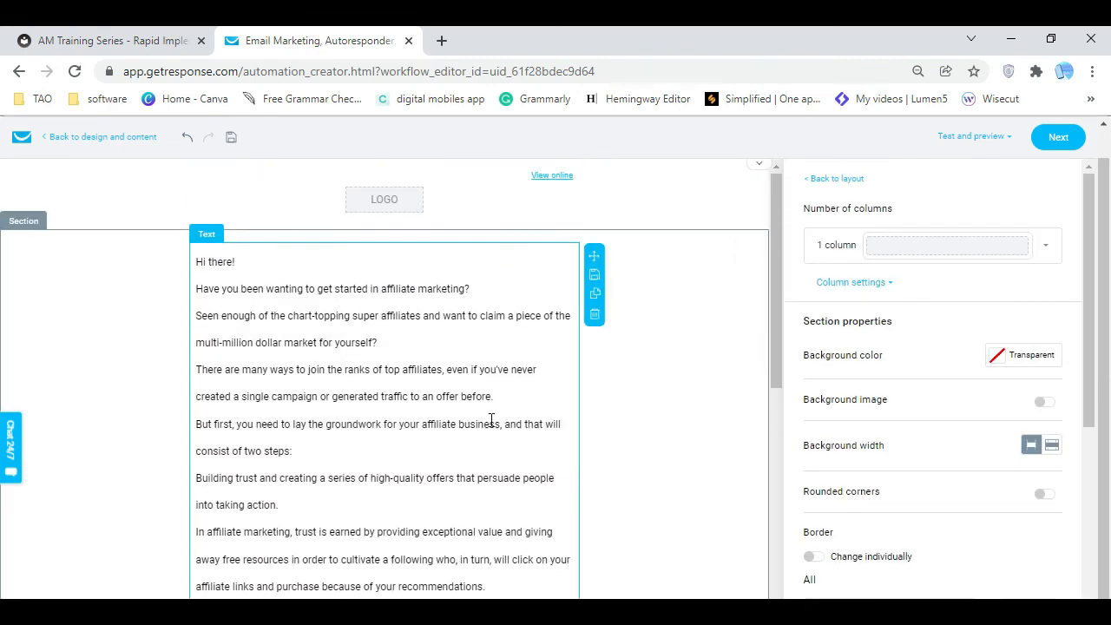
pyautogui.click(395, 198)
pyautogui.moveTo(1090, 291); pyautogui.dragTo(1103, 425)
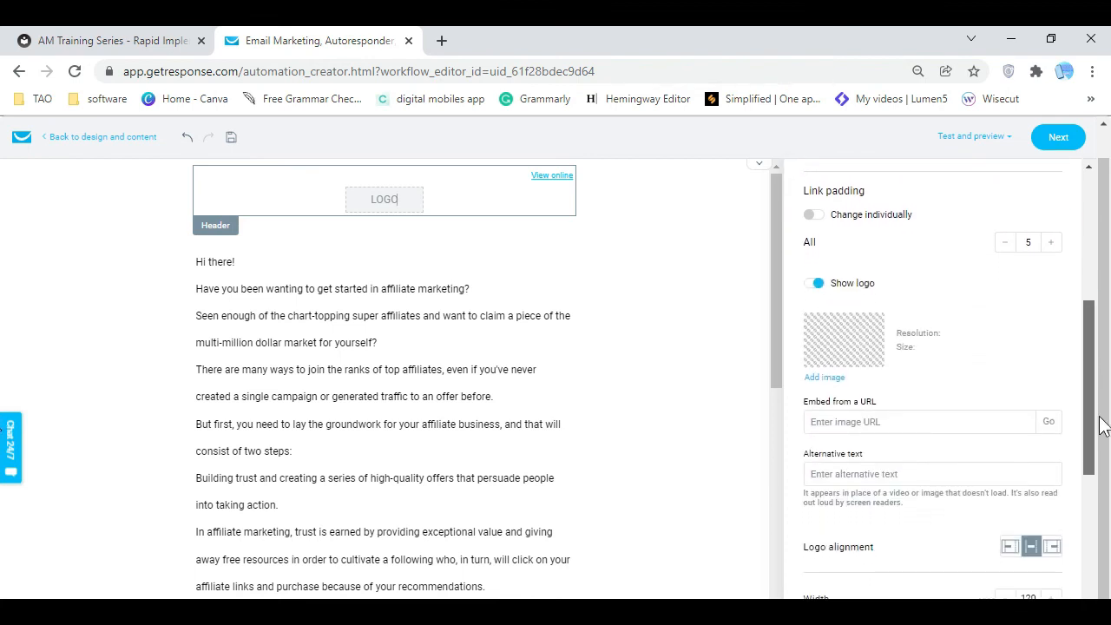
pyautogui.click(820, 377)
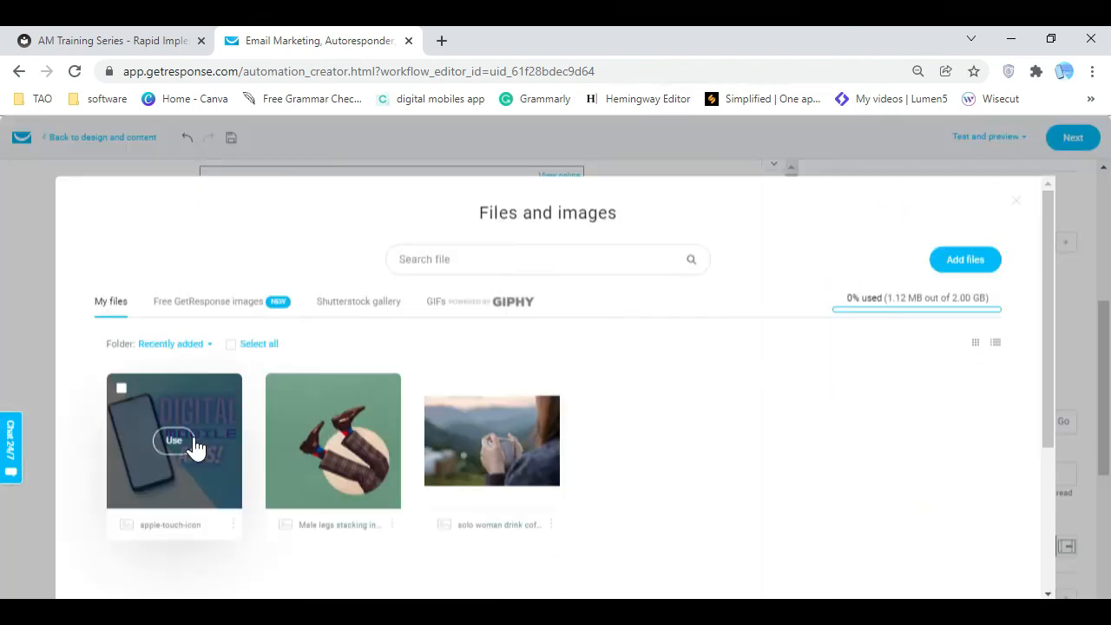
pyautogui.click(186, 449)
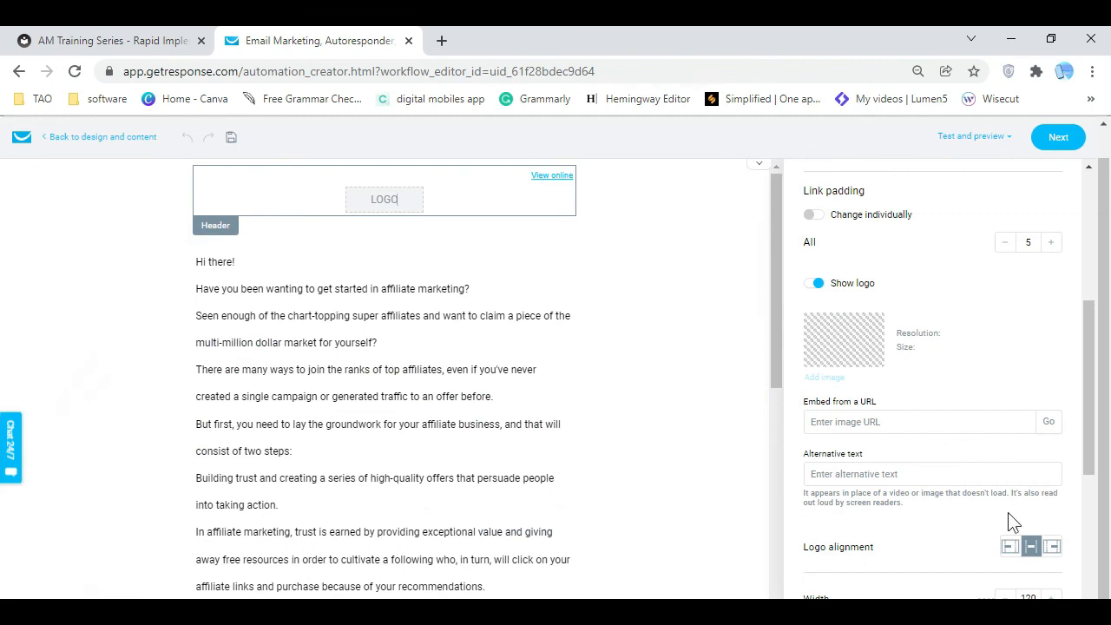
pyautogui.click(1009, 546)
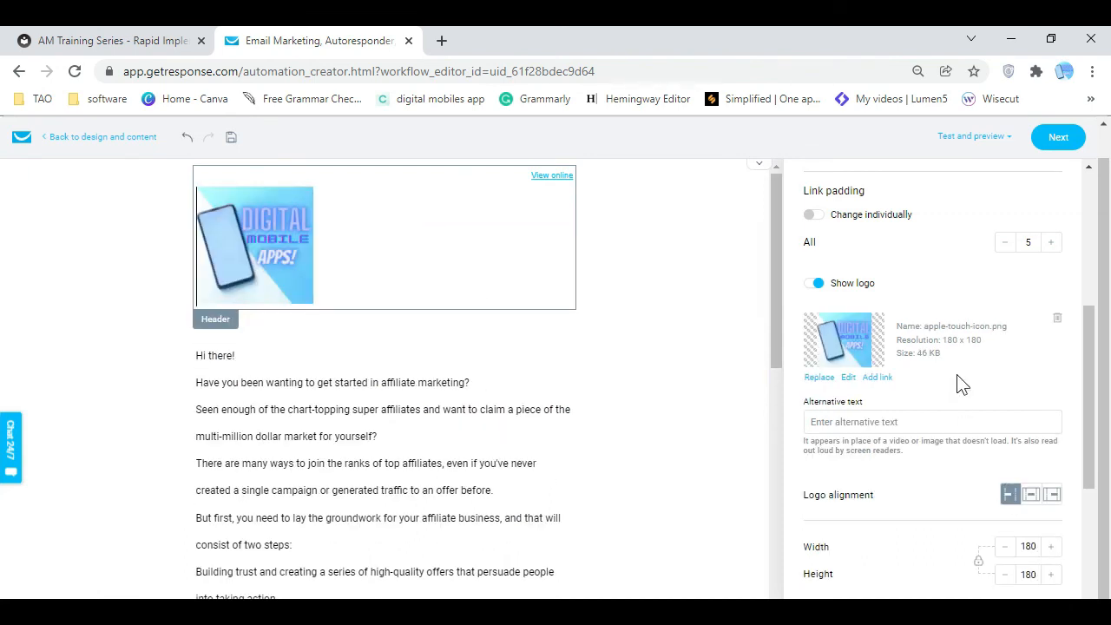
# Hide the "View online" link in the email header
pyautogui.scroll(1, 912, 371)
pyautogui.scroll(-1, 969, 481)
pyautogui.scroll(3, 964, 434)
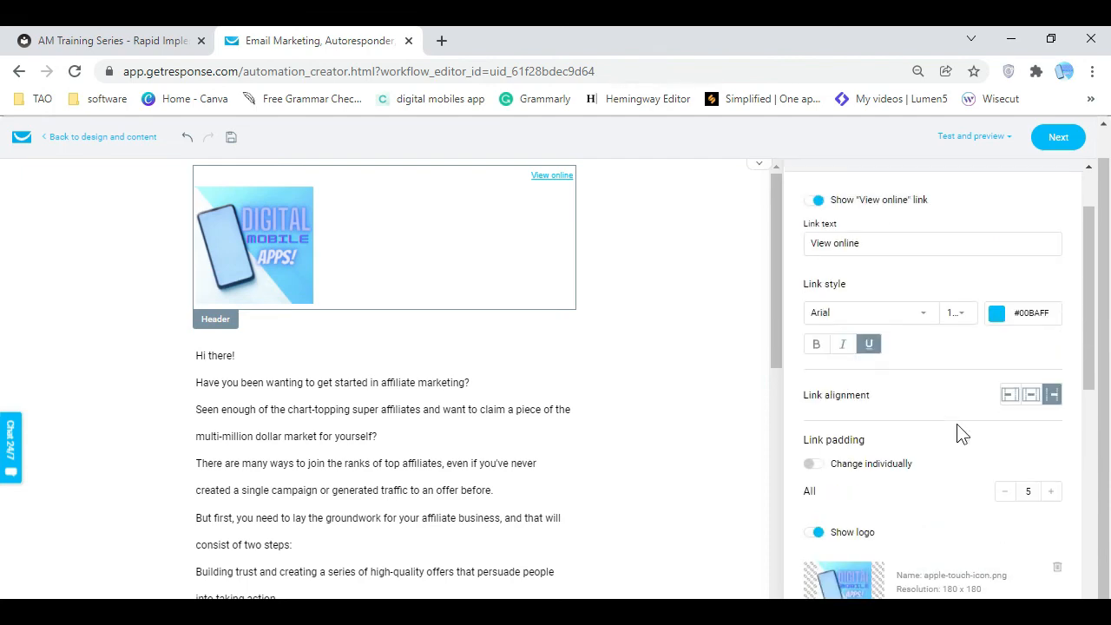
pyautogui.click(820, 214)
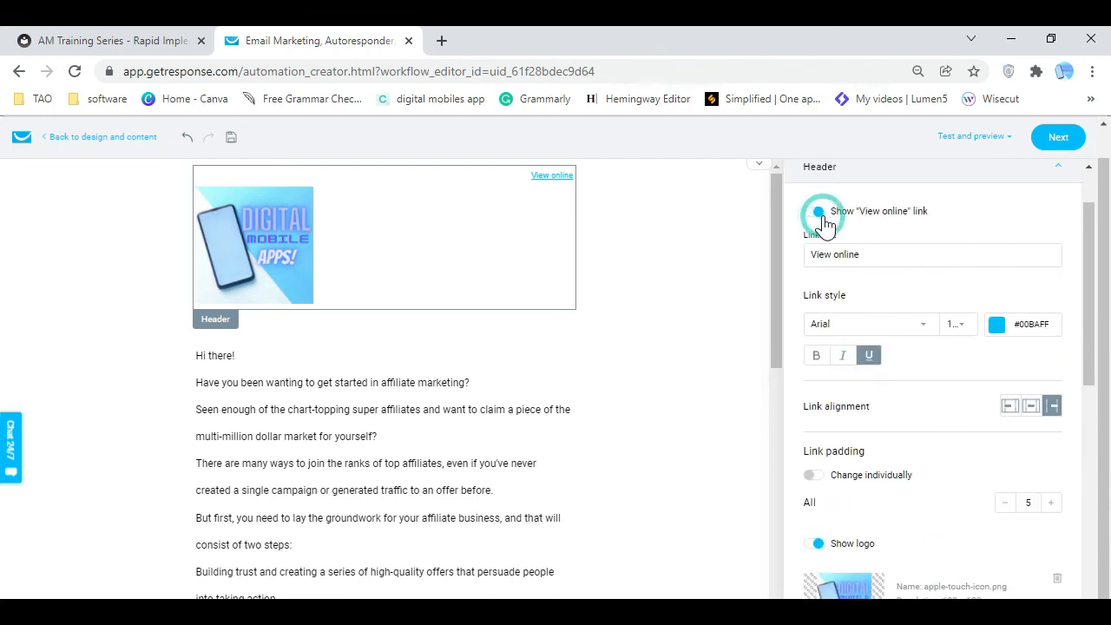
# Reduce the header logo's width and height to 110 each
pyautogui.scroll(-2, 686, 419)
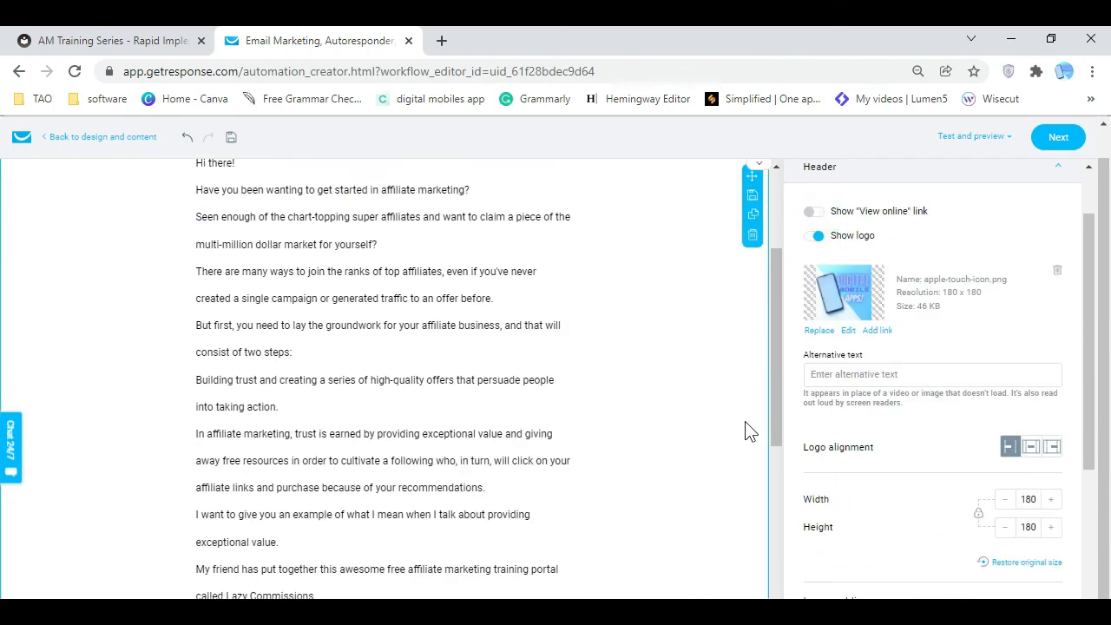
pyautogui.click(1008, 503)
pyautogui.click(1007, 503)
pyautogui.click(1007, 503)
pyautogui.click(1007, 503)
pyautogui.click(1007, 503)
pyautogui.click(1008, 503)
pyautogui.click(1007, 502)
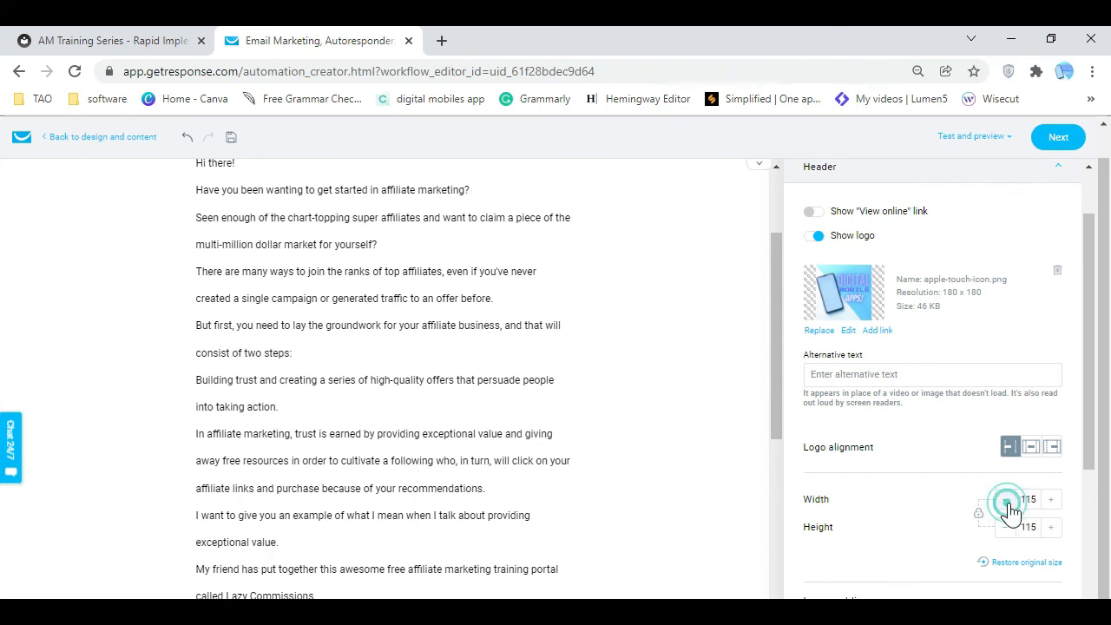
pyautogui.click(919, 502)
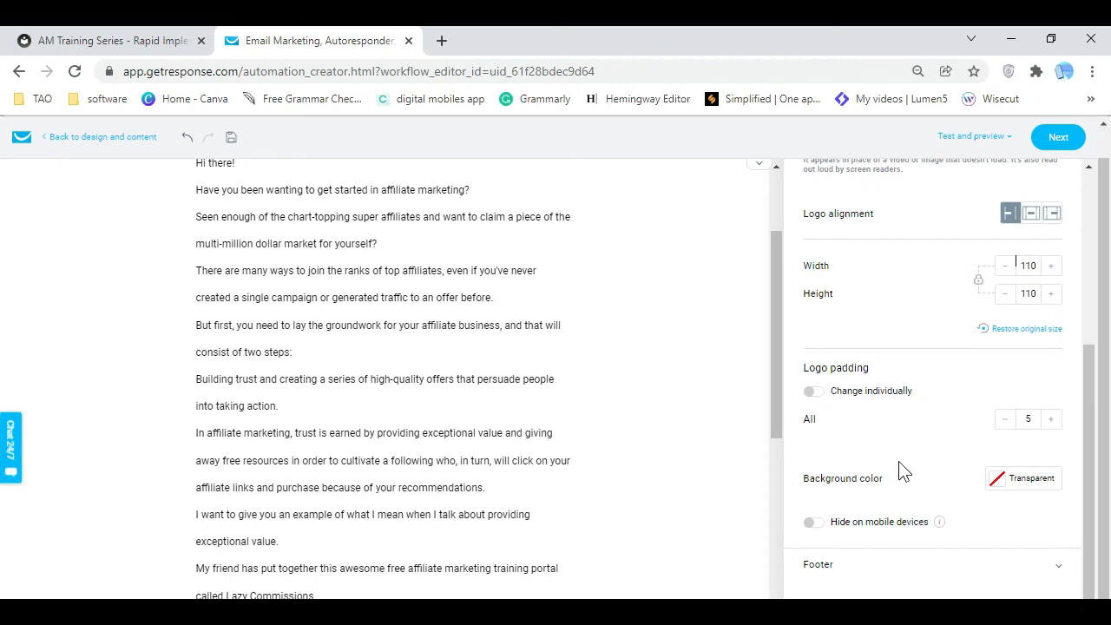
# Set the font size of the sign-off line with the sender's name and "Digital Mobiles App" to 18
pyautogui.scroll(-3, 759, 452)
pyautogui.moveTo(779, 464); pyautogui.dragTo(798, 551)
pyautogui.moveTo(341, 507); pyautogui.dragTo(195, 511)
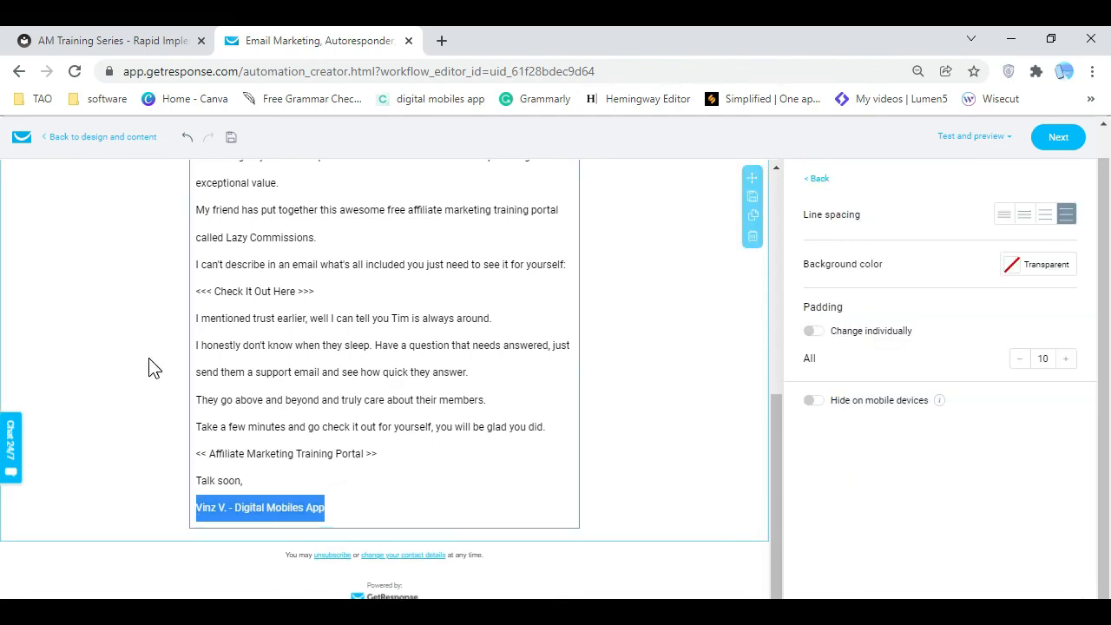
pyautogui.scroll(10, 148, 367)
pyautogui.click(168, 174)
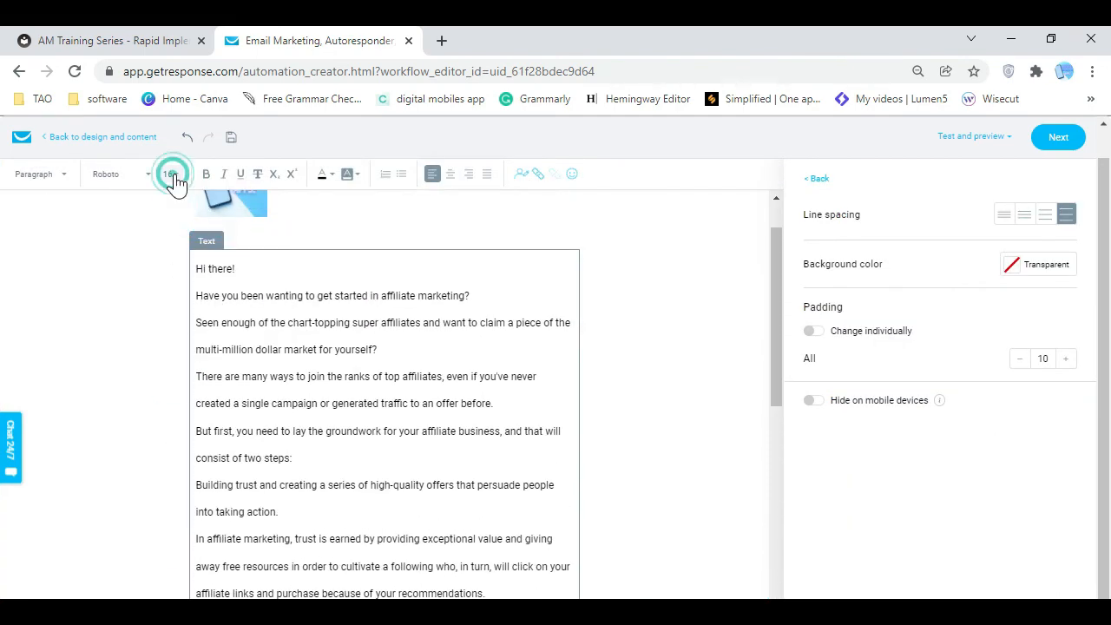
pyautogui.click(172, 321)
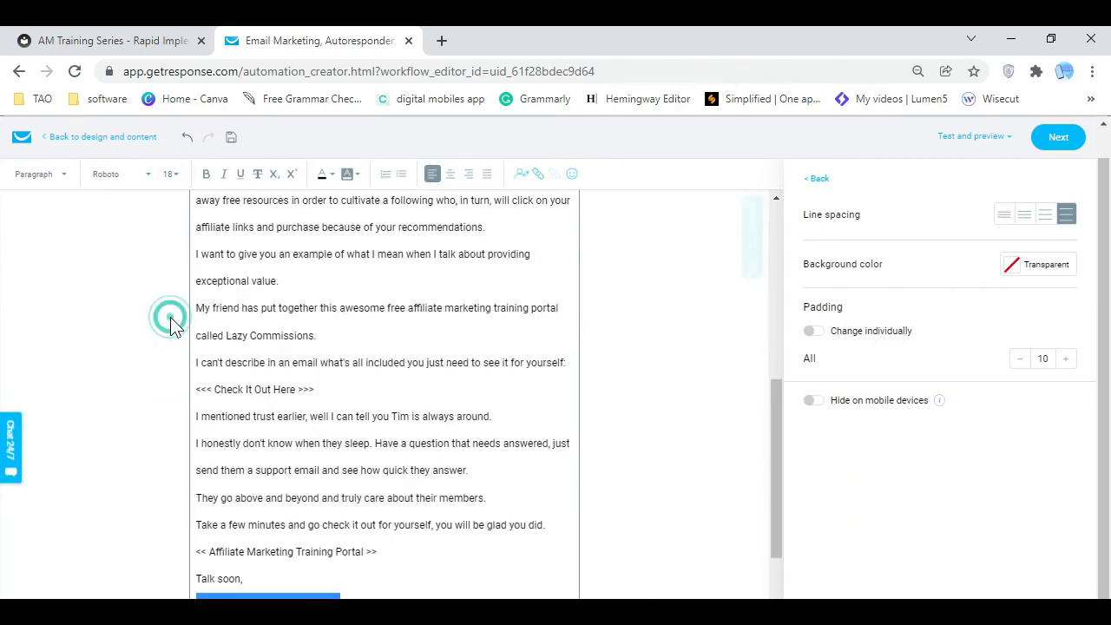
pyautogui.click(700, 397)
pyautogui.scroll(-1, 700, 397)
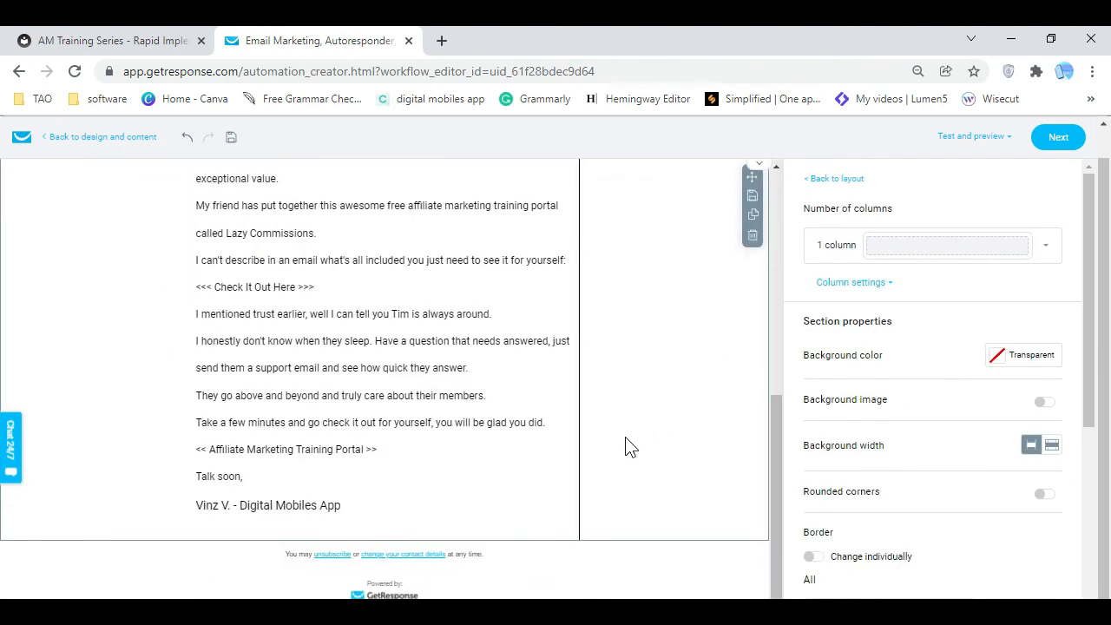
# Set the font size of the "Hi there!" greeting to 18
pyautogui.scroll(1, 708, 354)
pyautogui.scroll(5, 705, 355)
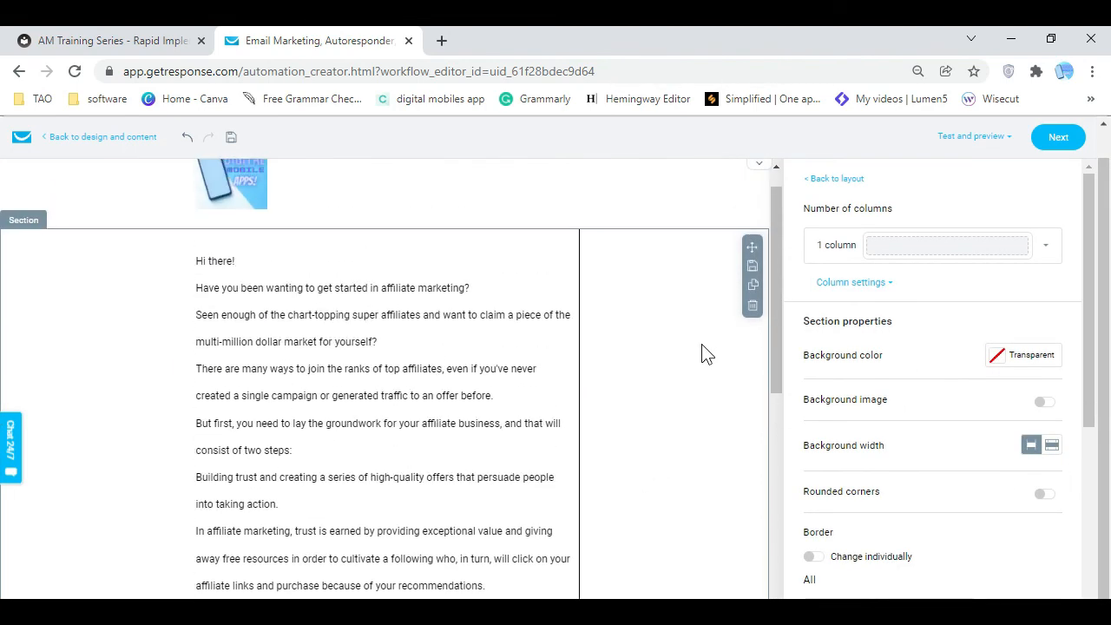
pyautogui.tripleClick(212, 291)
pyautogui.scroll(1, 165, 239)
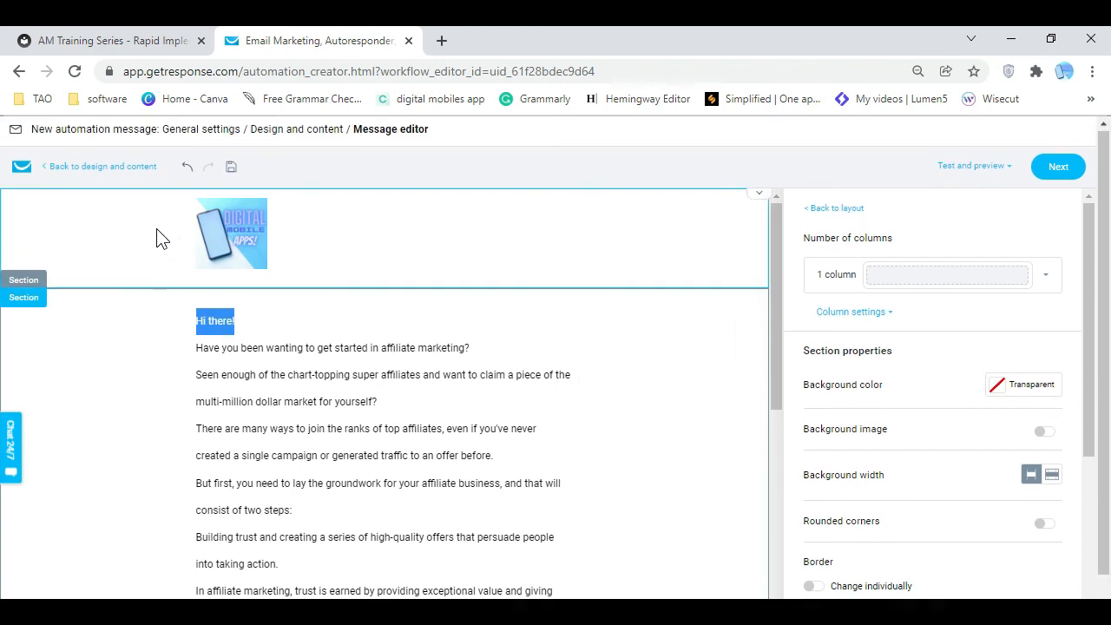
pyautogui.click(231, 321)
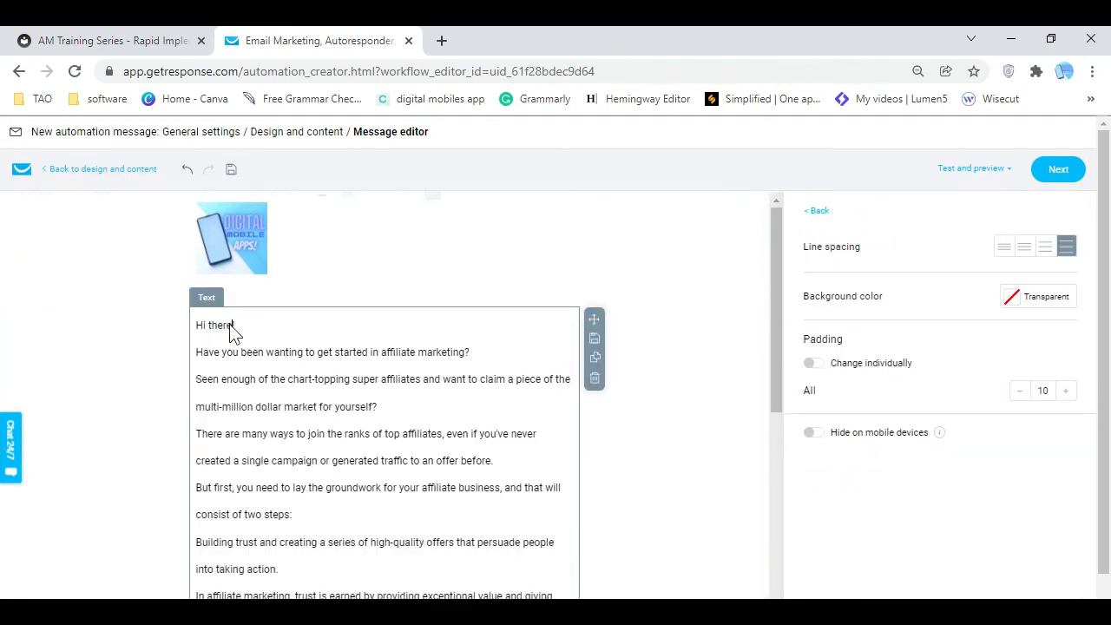
pyautogui.click(246, 354)
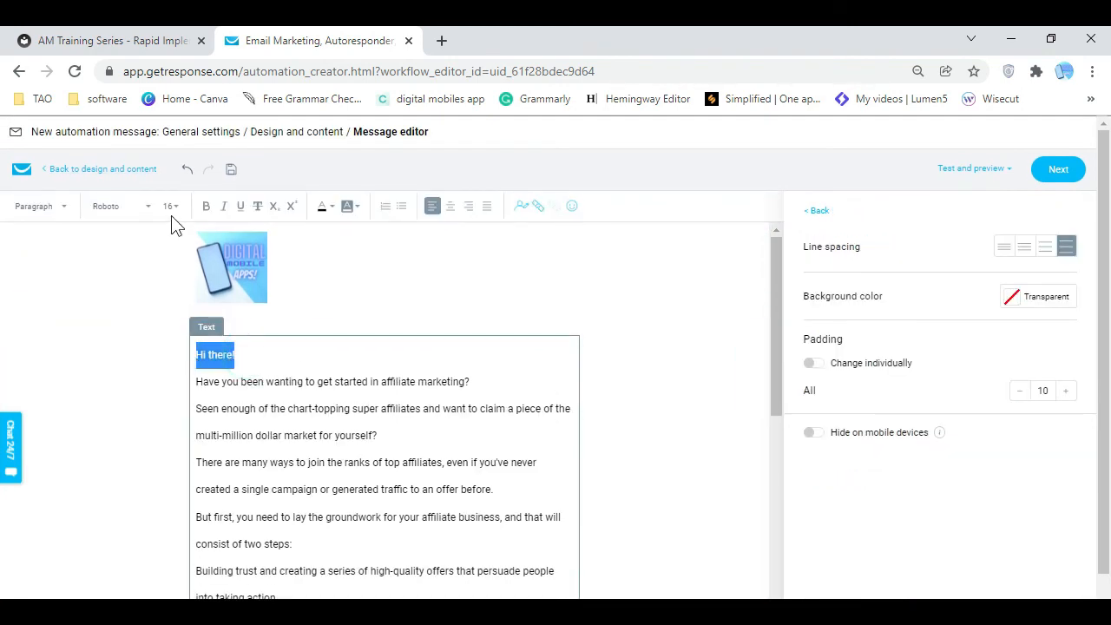
pyautogui.click(169, 206)
pyautogui.click(173, 354)
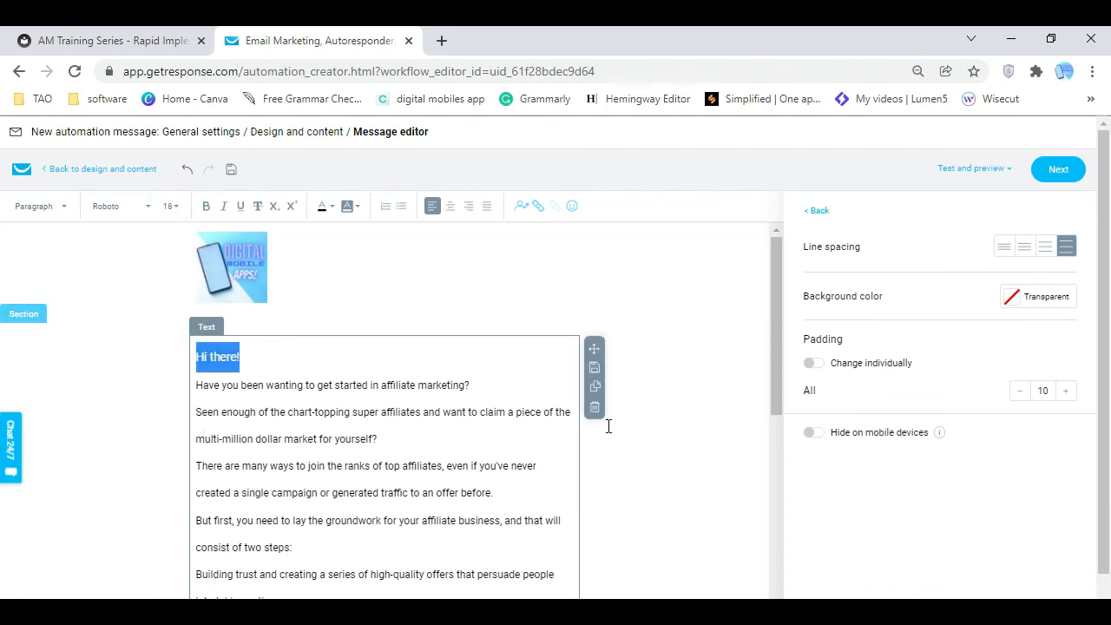
pyautogui.click(656, 441)
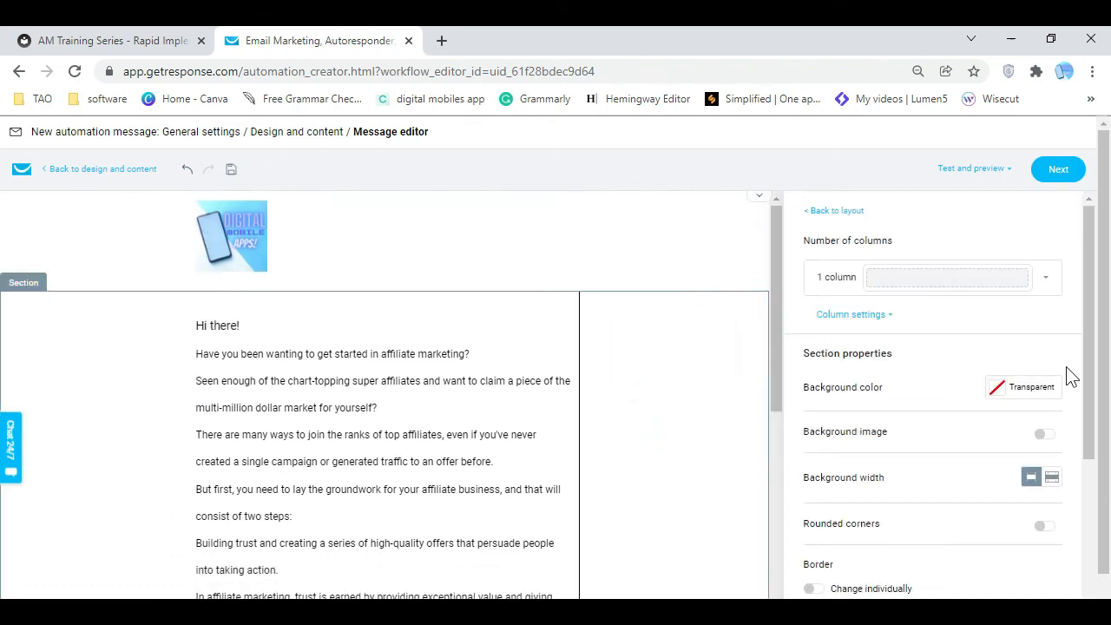
# Finish the Email 1 design, then save the automation message and return to the workflow
pyautogui.moveTo(1088, 362); pyautogui.dragTo(1088, 536)
pyautogui.click(1010, 169)
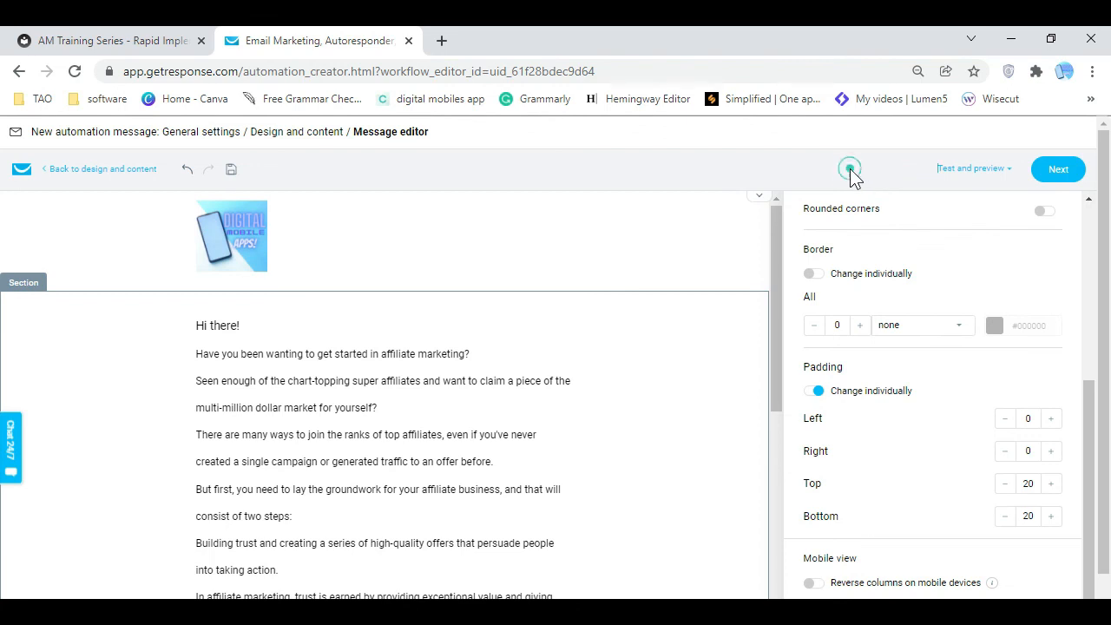
pyautogui.click(1060, 171)
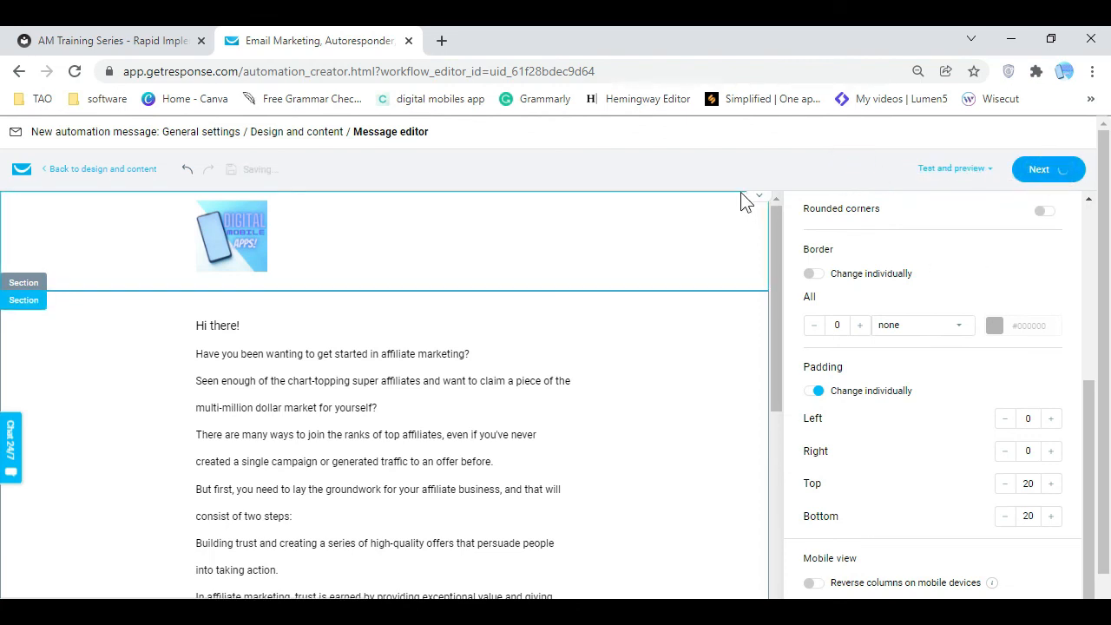
pyautogui.scroll(-4, 514, 476)
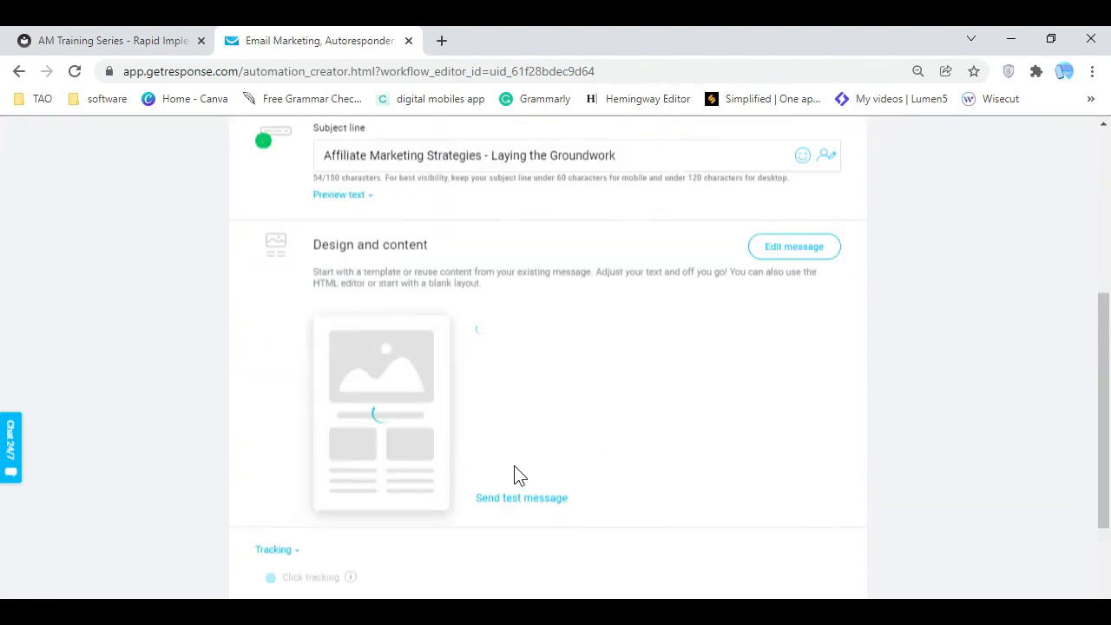
pyautogui.scroll(-2, 515, 475)
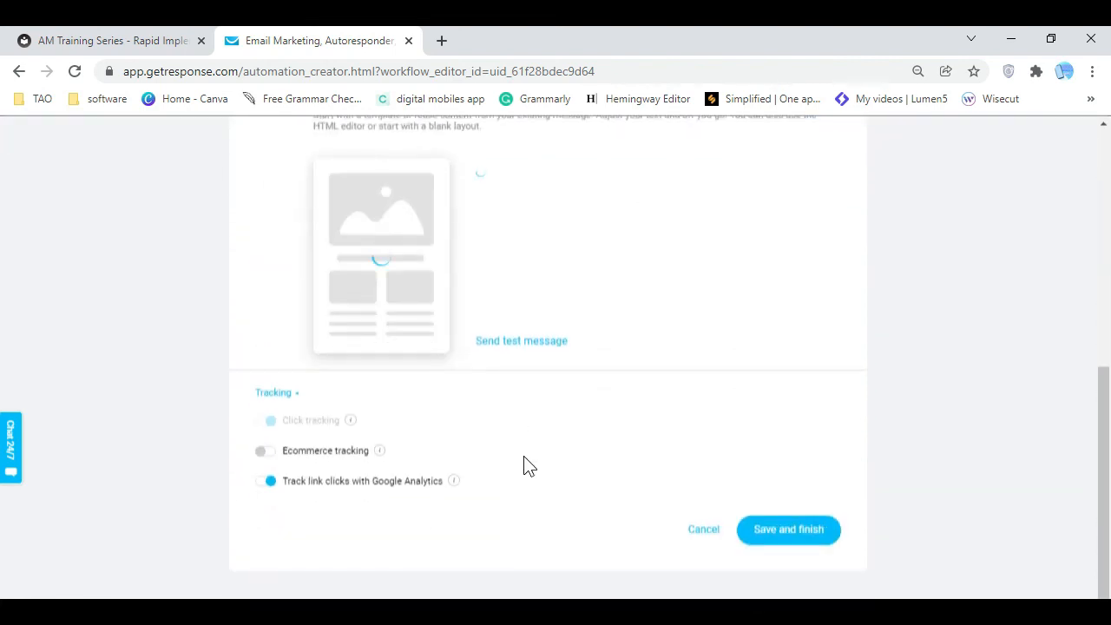
pyautogui.click(804, 540)
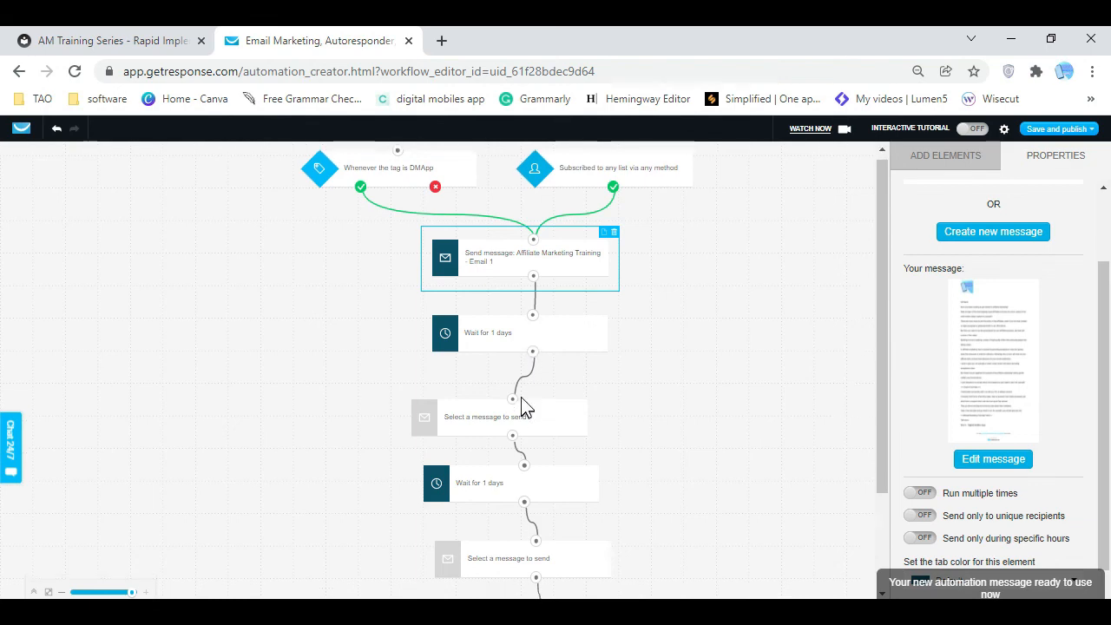
# Select the workflow's second send-message element, after the first one-day wait, and start creating a new message for it
pyautogui.scroll(-2, 521, 396)
pyautogui.click(516, 300)
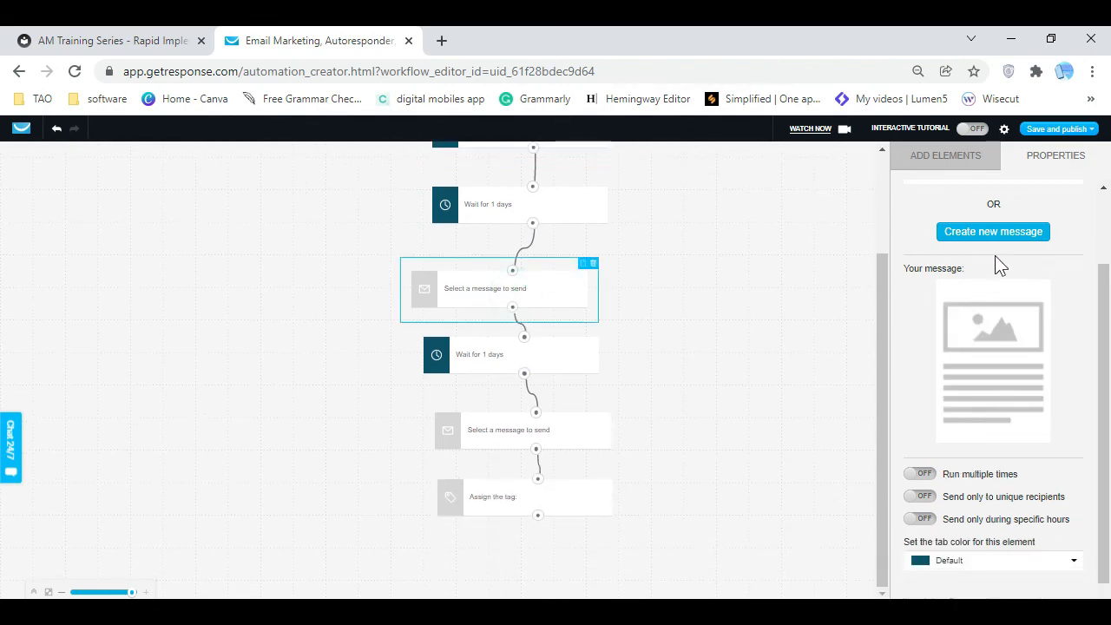
pyautogui.click(1010, 231)
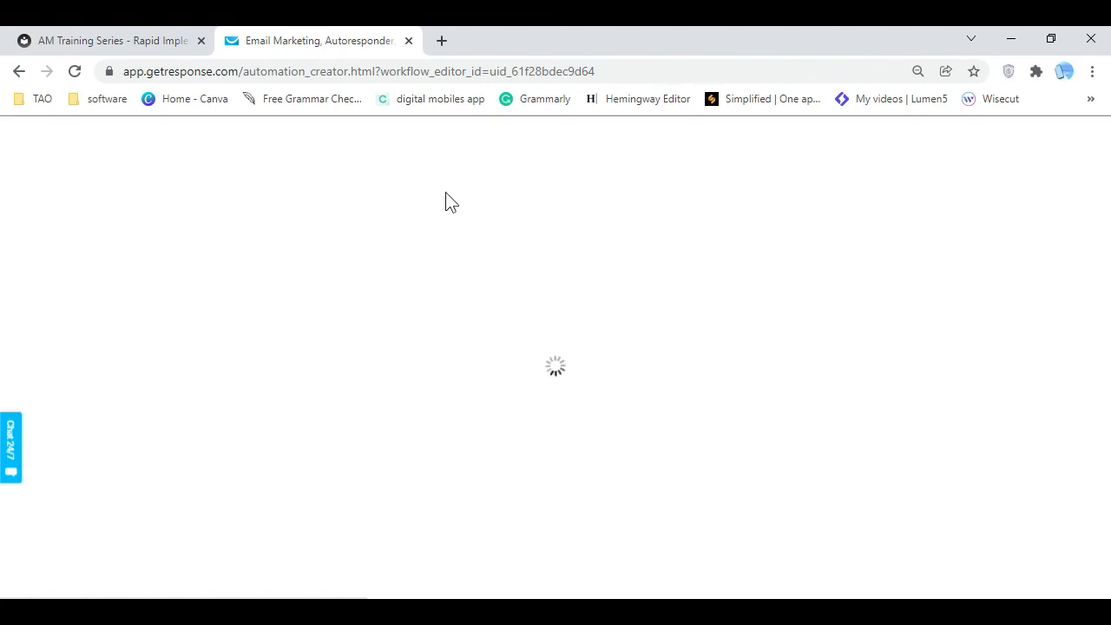
# Name the new automation message "Affiliate Marketing Training - Email 2" by copying the heading from the AM Training Series page
pyautogui.click(171, 43)
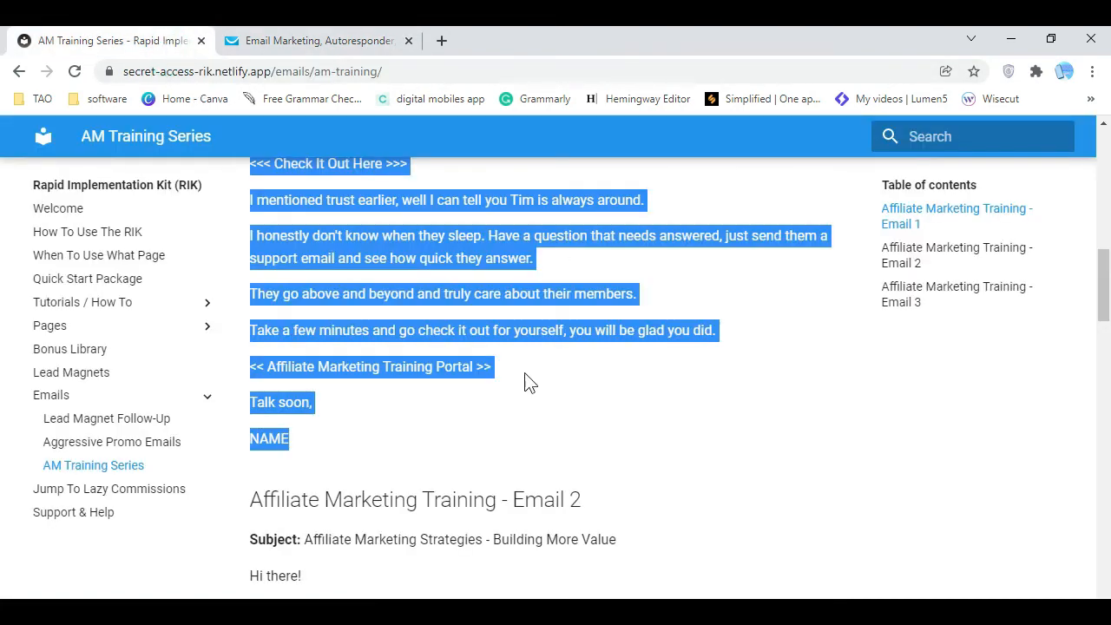
pyautogui.scroll(-3, 481, 346)
pyautogui.click(599, 243)
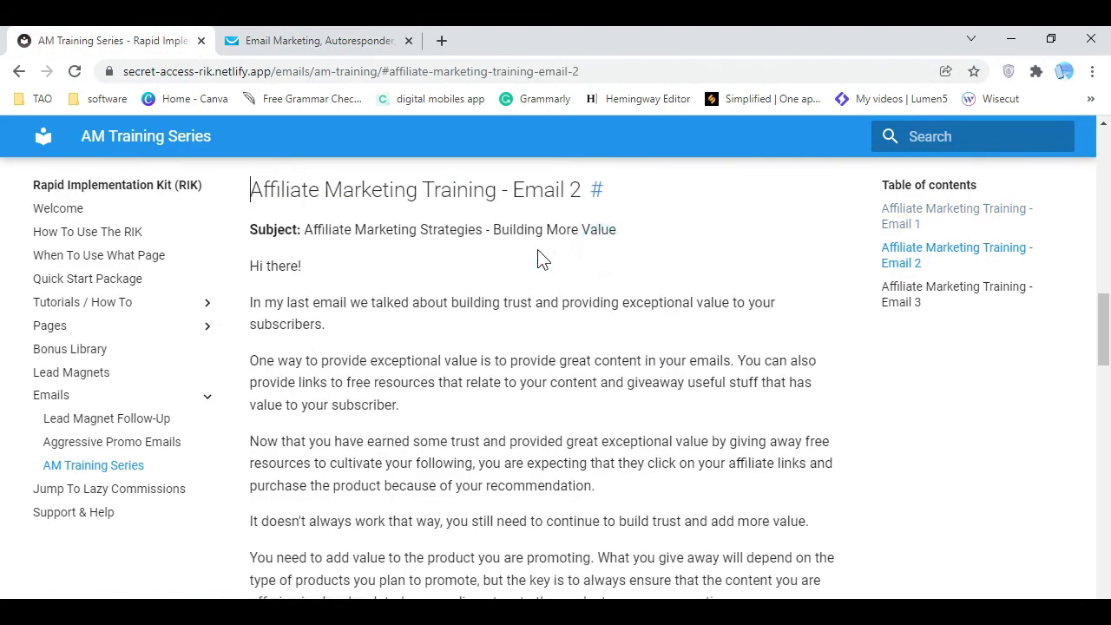
pyautogui.moveTo(251, 191); pyautogui.dragTo(581, 191)
pyautogui.rightClick(569, 194)
pyautogui.click(608, 208)
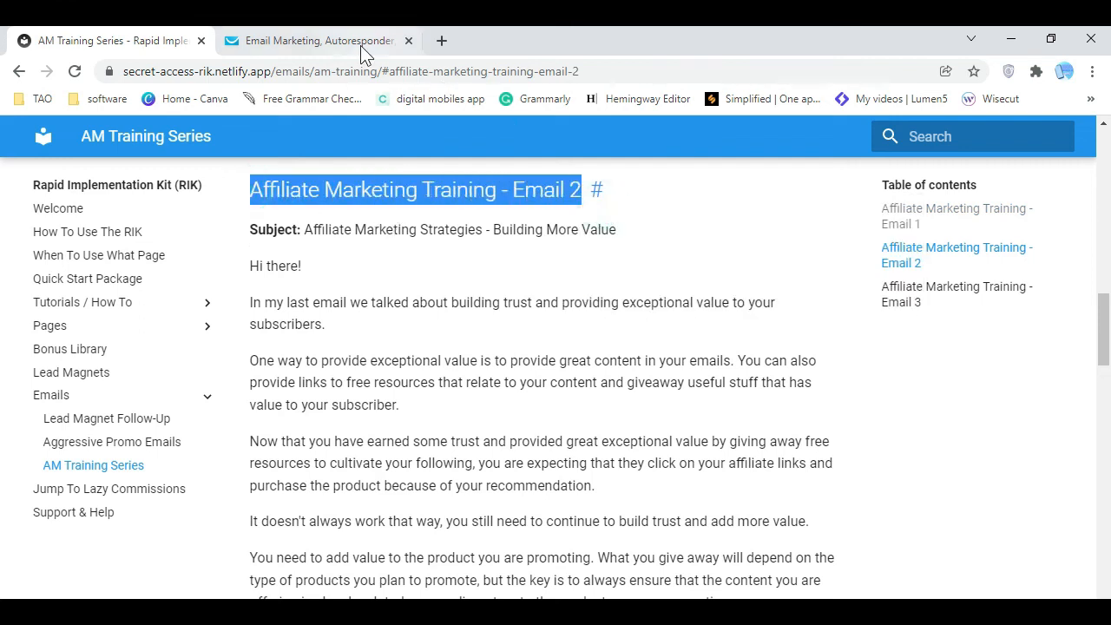
pyautogui.click(361, 41)
pyautogui.rightClick(563, 265)
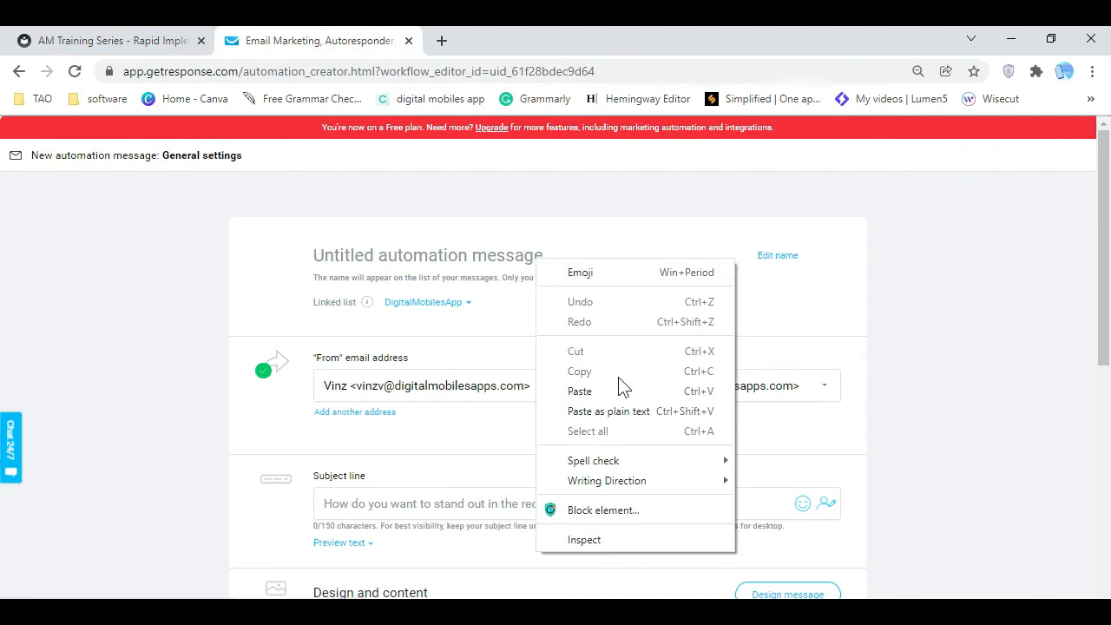
pyautogui.click(620, 390)
pyautogui.click(857, 314)
# Copy the Email 2 subject from the AM Training Series page and enter "Affiliate Marketing Strategies - Building More Value" as the message's subject line
pyautogui.click(401, 495)
pyautogui.click(121, 41)
pyautogui.click(402, 299)
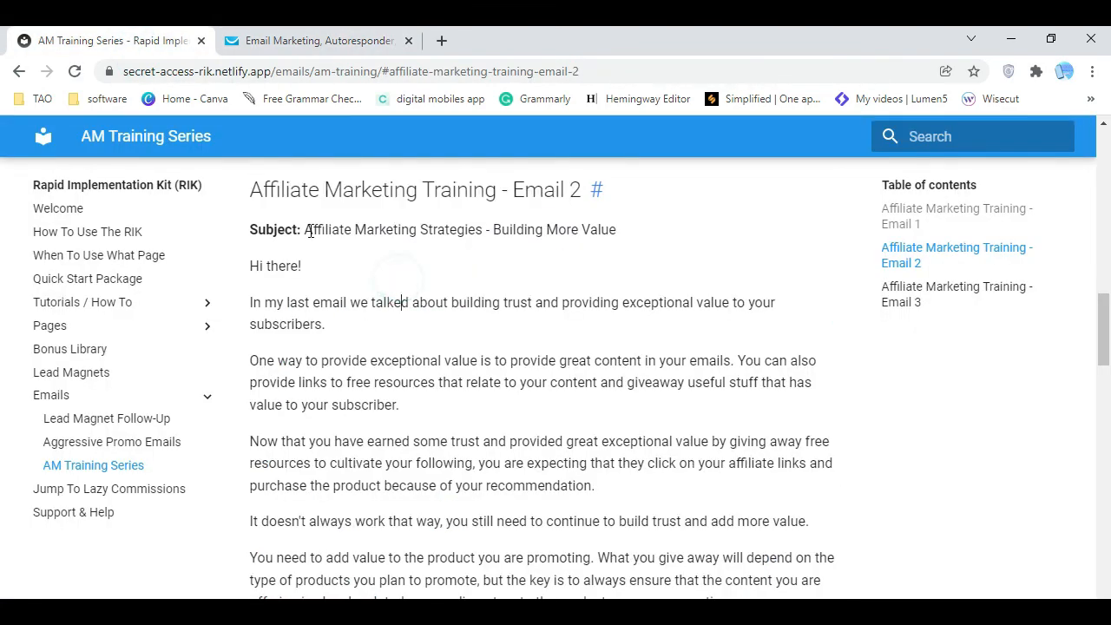
pyautogui.moveTo(306, 230); pyautogui.dragTo(617, 231)
pyautogui.rightClick(627, 236)
pyautogui.click(644, 242)
pyautogui.click(382, 40)
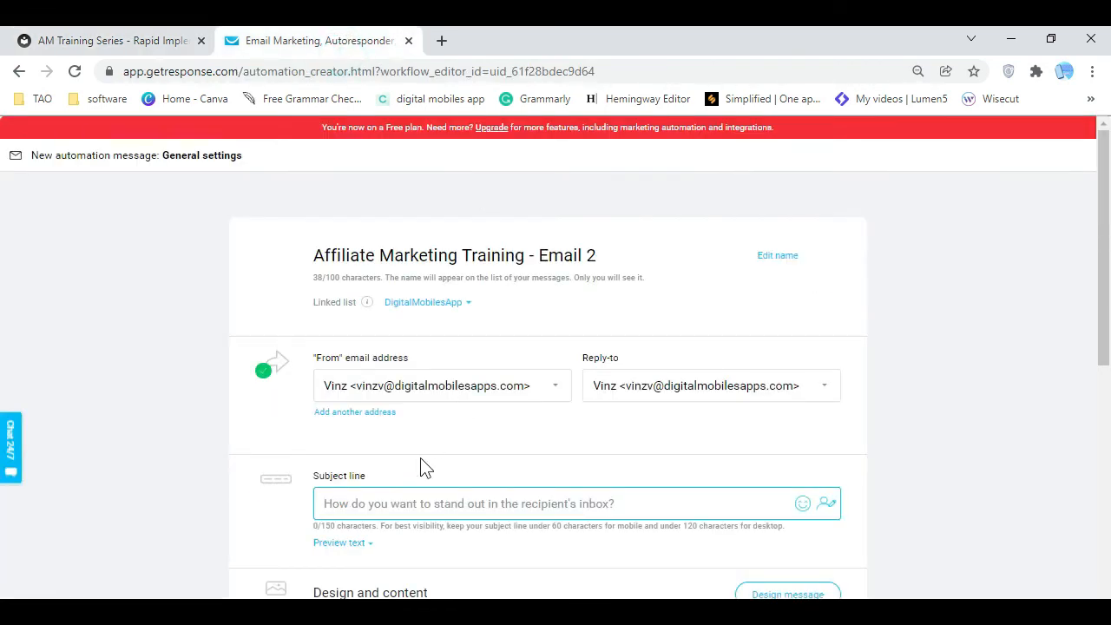
pyautogui.rightClick(407, 504)
pyautogui.click(469, 366)
pyautogui.click(556, 460)
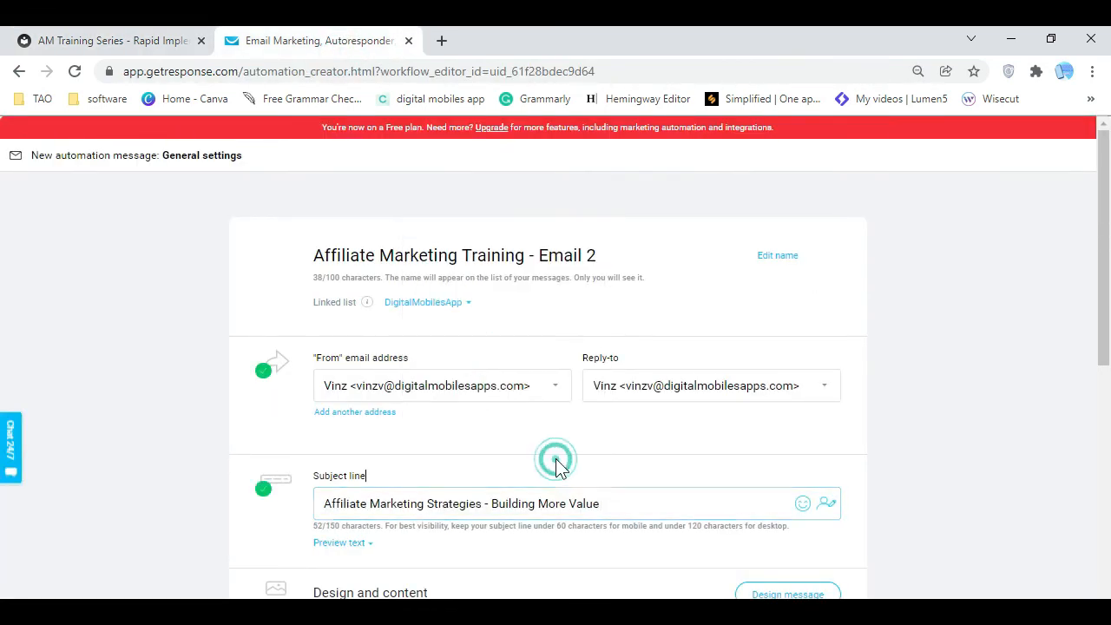
# Start designing the message and copy the Email 2 body from "Hi there!" to "Don't miss it." on the AM Training Series page
pyautogui.scroll(-2, 555, 467)
pyautogui.click(789, 421)
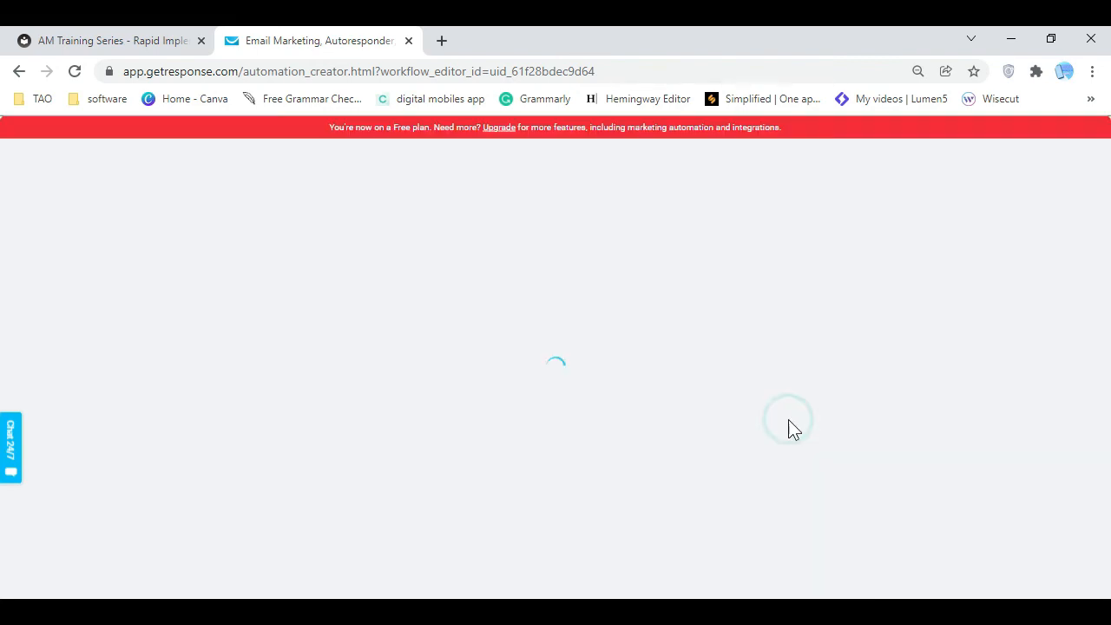
pyautogui.click(165, 42)
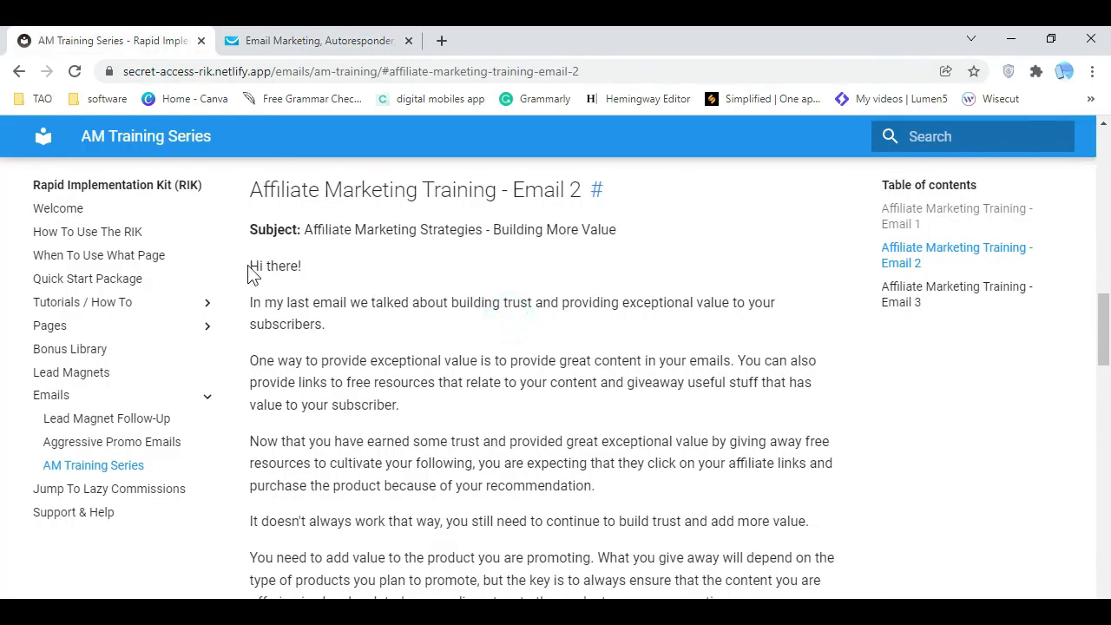
pyautogui.moveTo(252, 266); pyautogui.dragTo(590, 515)
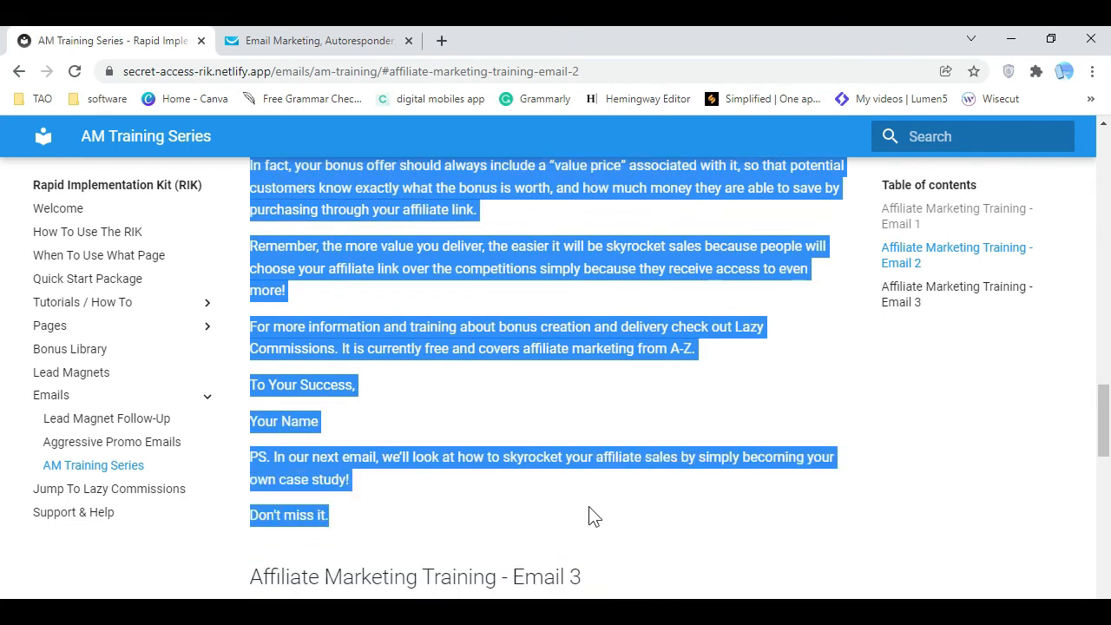
pyautogui.rightClick(460, 460)
pyautogui.click(491, 470)
pyautogui.click(343, 48)
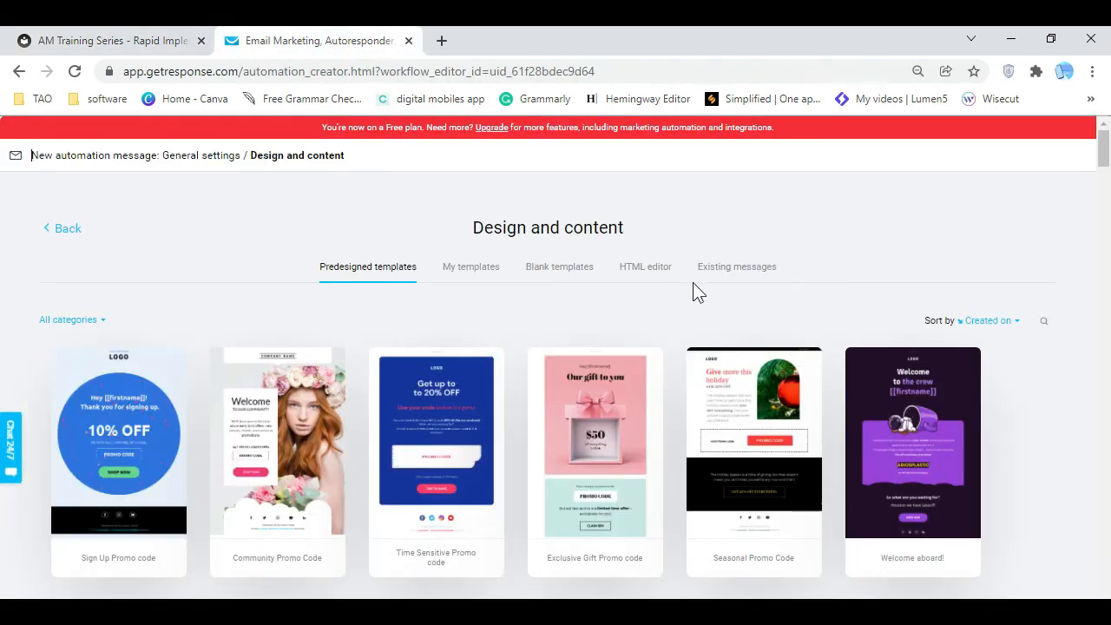
# Start the message design from a blank template and add a text block to its empty section
pyautogui.click(547, 276)
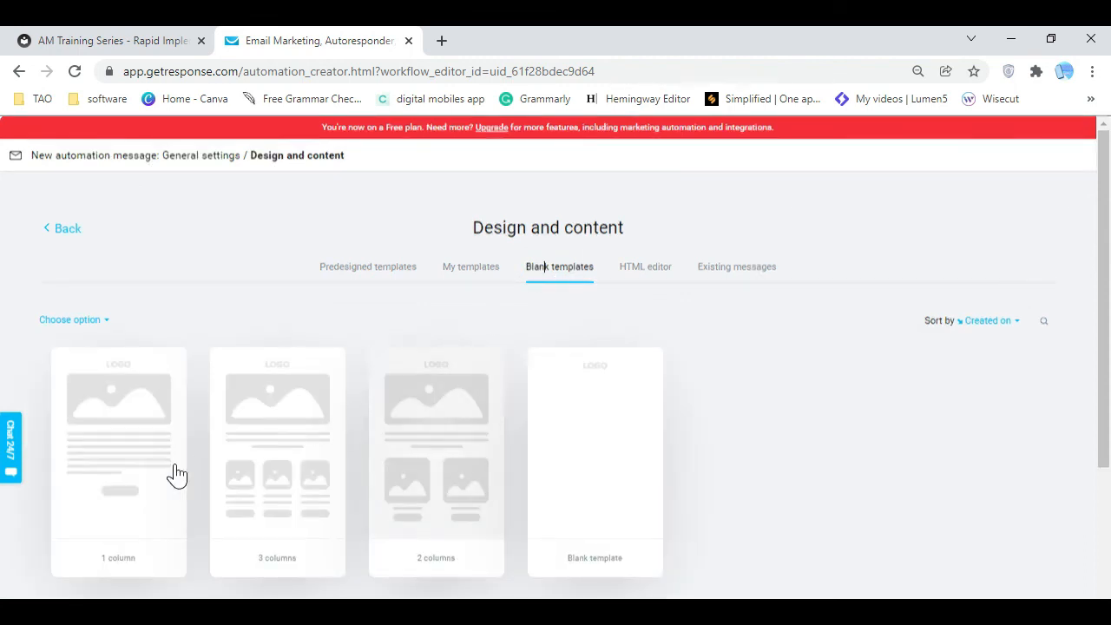
pyautogui.moveTo(143, 514)
pyautogui.click(118, 456)
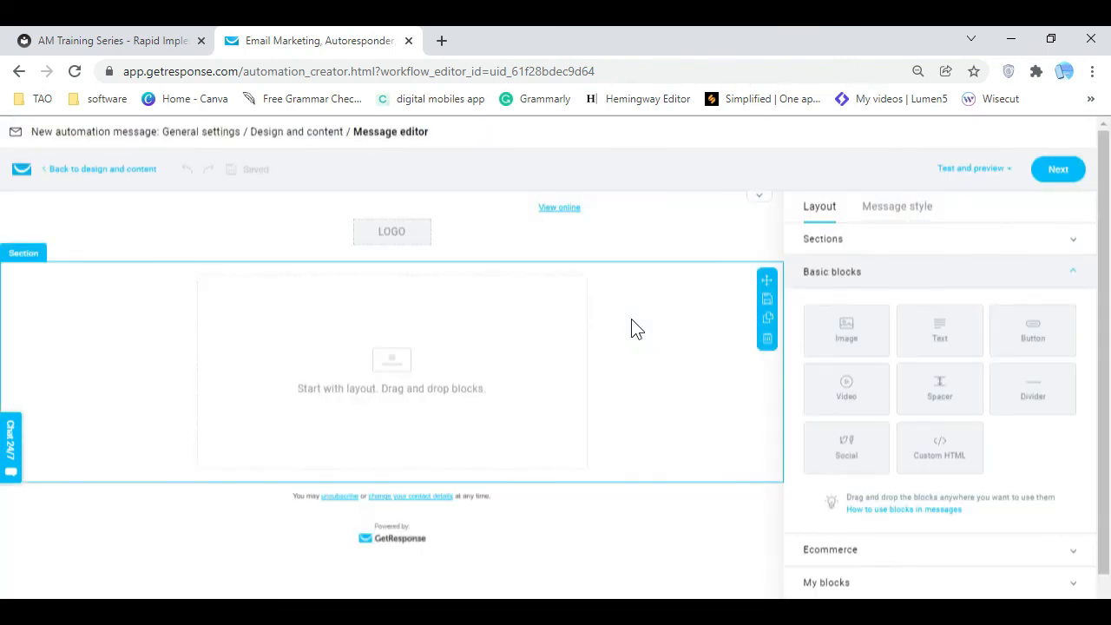
pyautogui.moveTo(940, 334); pyautogui.dragTo(420, 368)
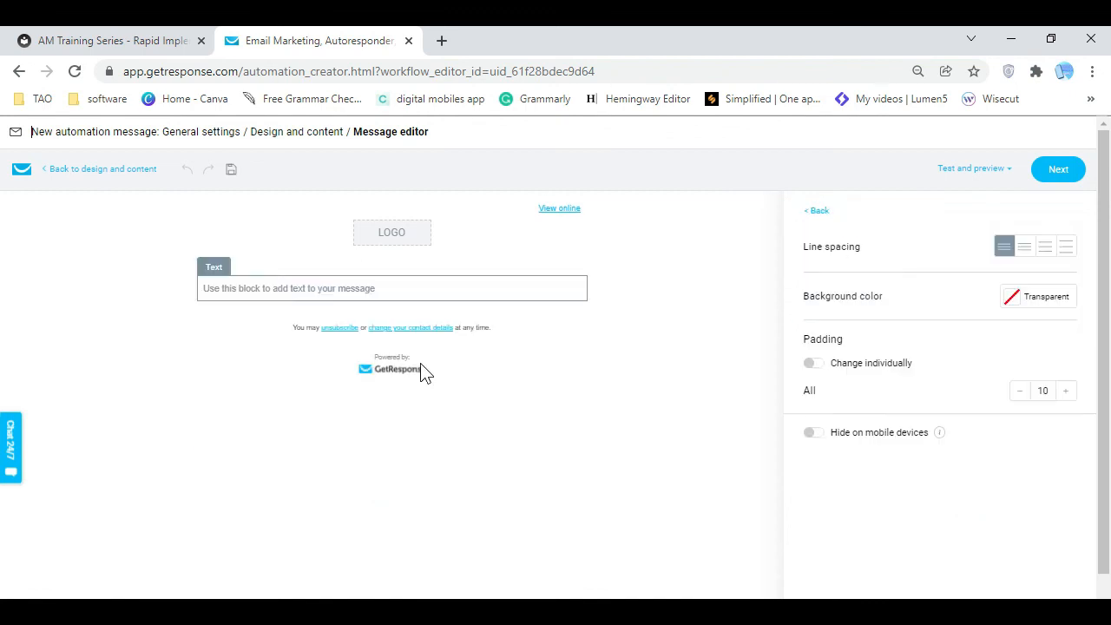
# Paste the copied Email 2 body into the text block and set its line spacing to the widest option
pyautogui.click(386, 298)
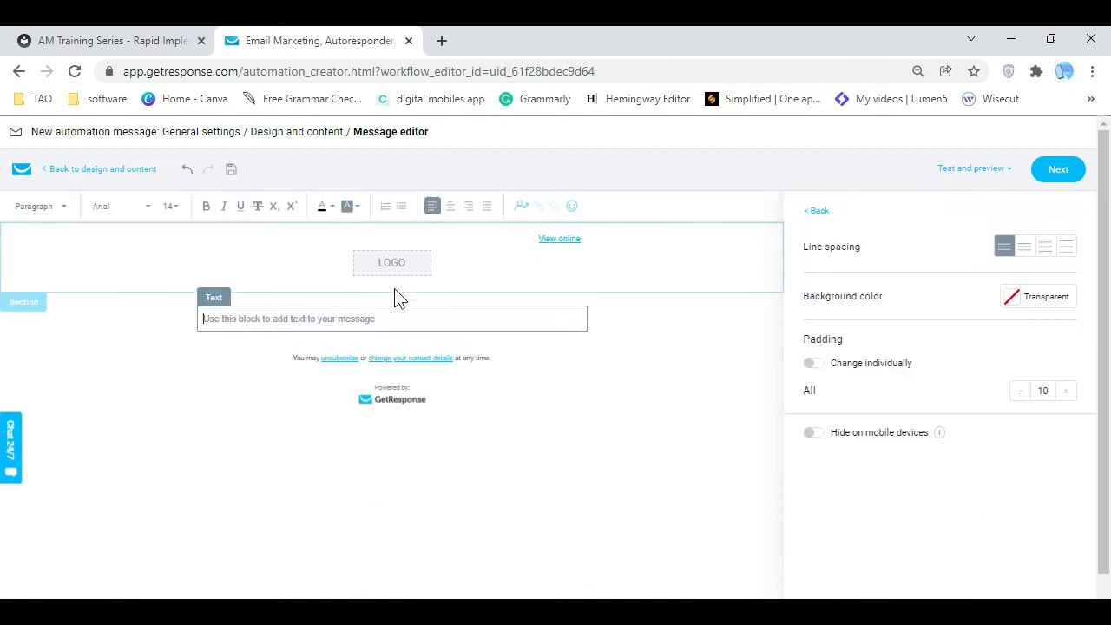
pyautogui.rightClick(265, 321)
pyautogui.click(363, 447)
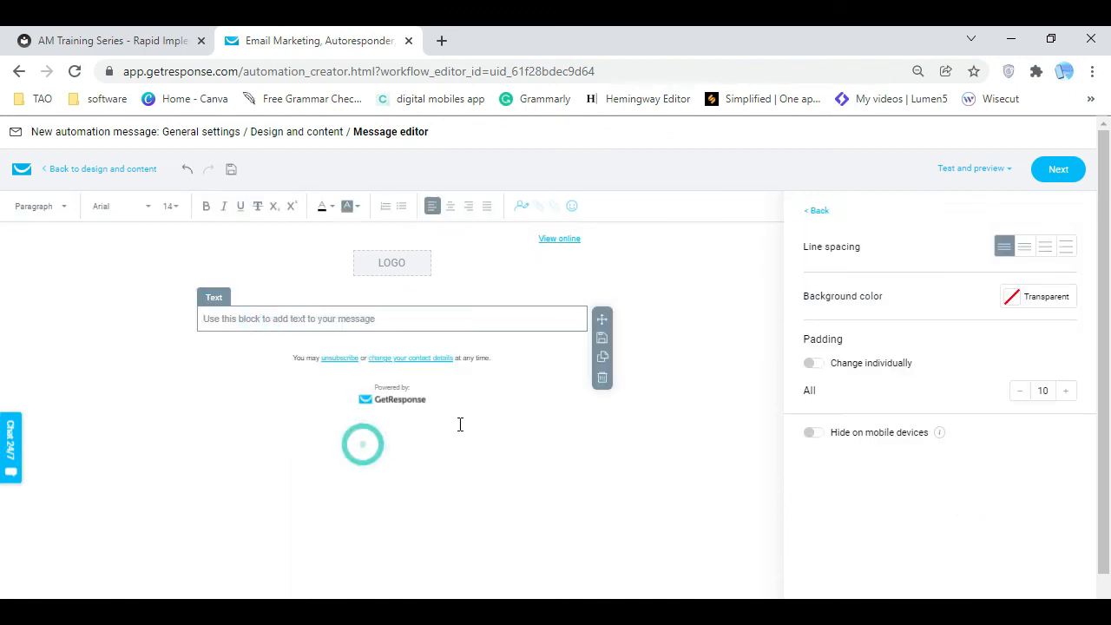
pyautogui.click(1067, 217)
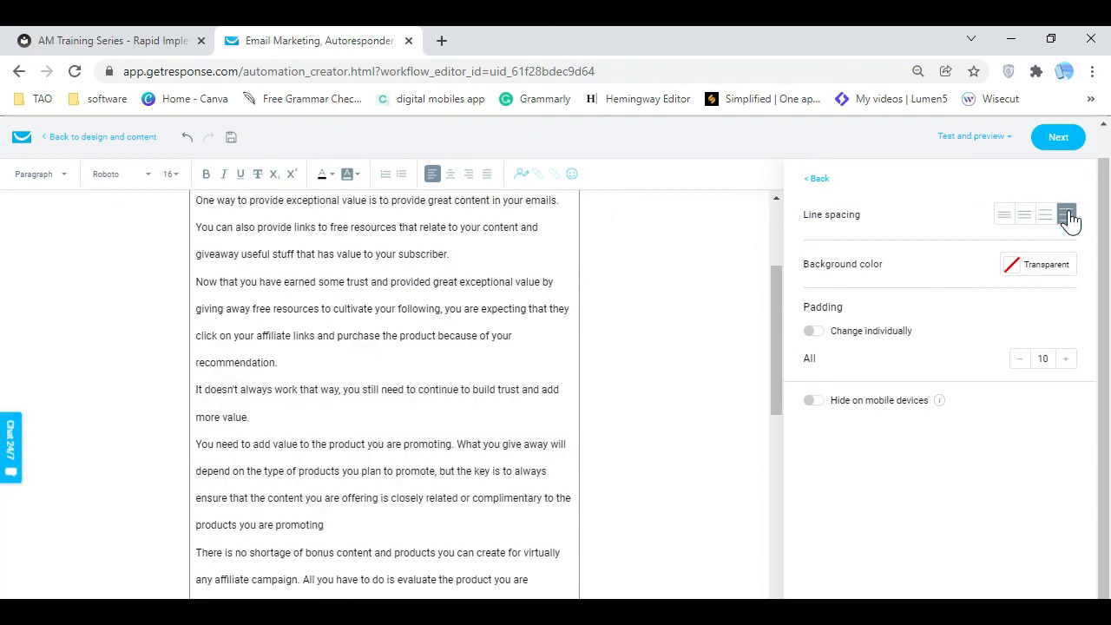
# Replace the "Your Name" placeholder in the sign-off with the sender's name followed by "- Digital Mobiles App"
pyautogui.scroll(-3, 665, 400)
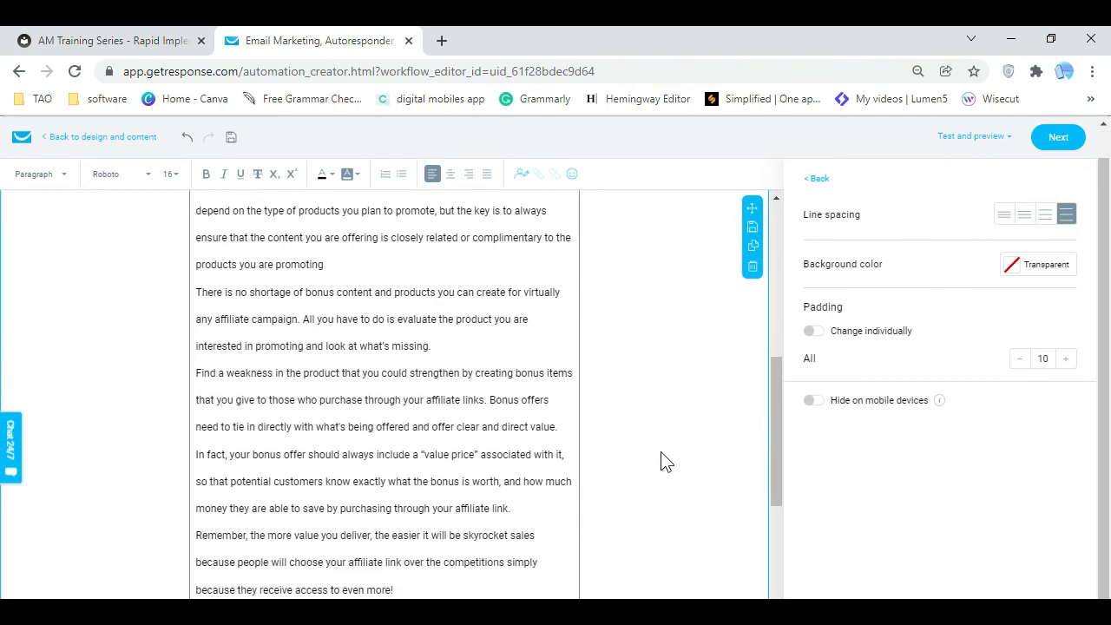
pyautogui.scroll(-3, 665, 462)
pyautogui.moveTo(306, 425); pyautogui.dragTo(183, 443)
pyautogui.write('Vinz V. - Digital Mobile')
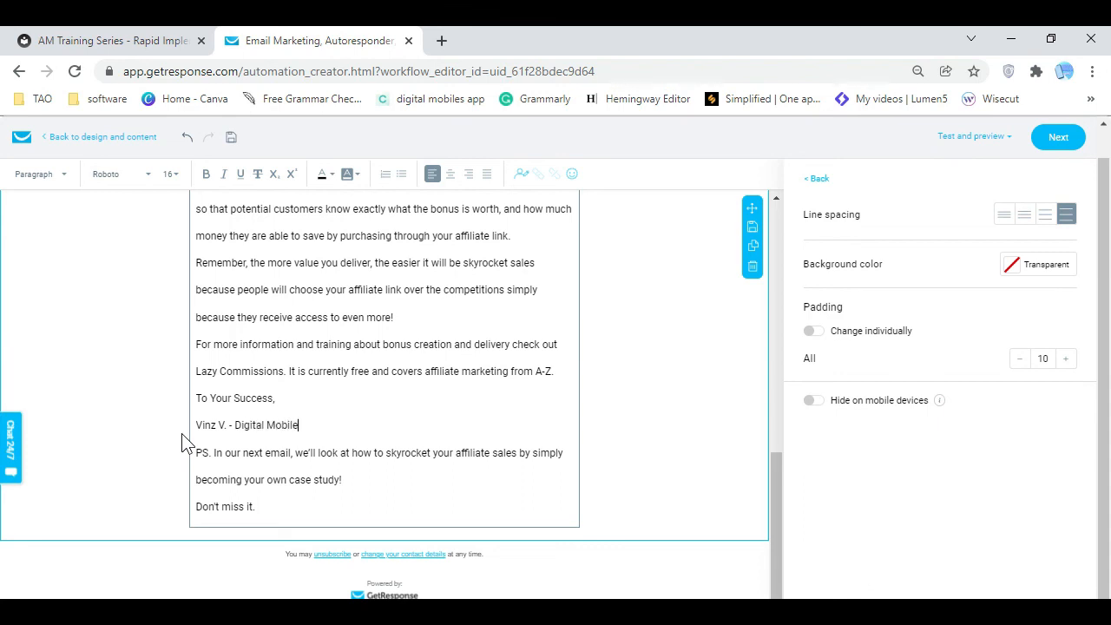
pyautogui.click(632, 402)
# Turn off the "View online" link in the email header
pyautogui.scroll(6, 510, 437)
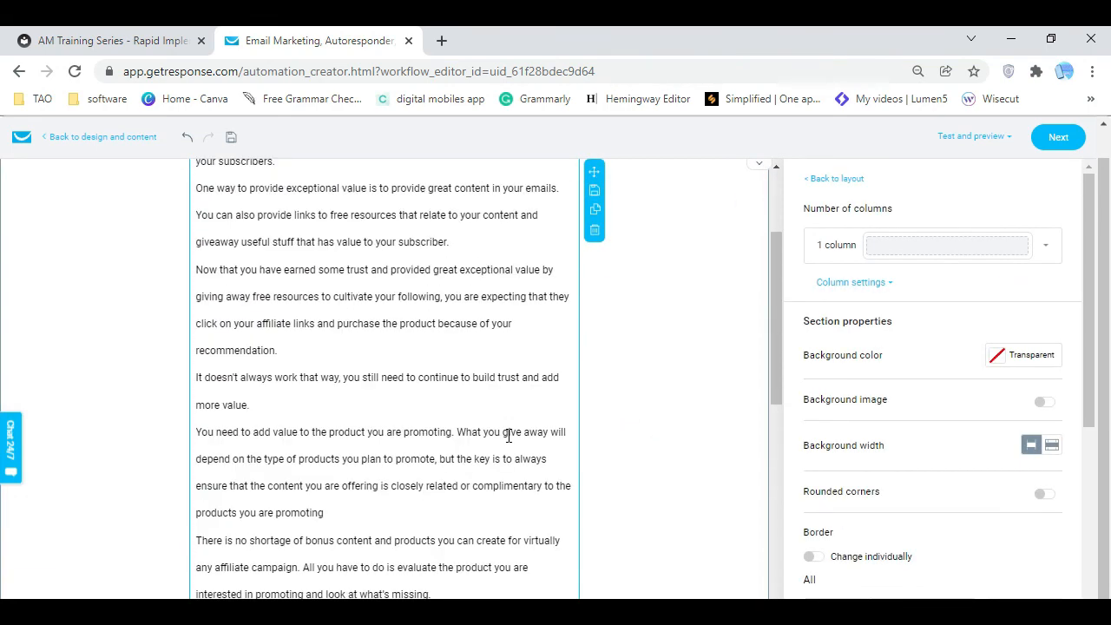
pyautogui.scroll(2, 509, 436)
pyautogui.scroll(1, 506, 445)
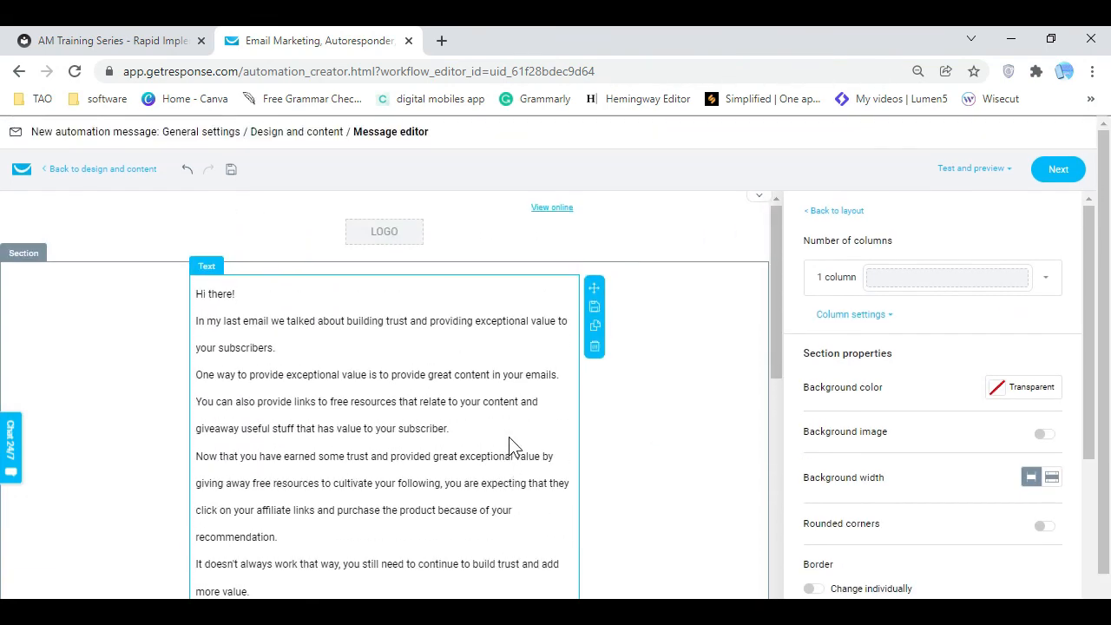
pyautogui.click(400, 240)
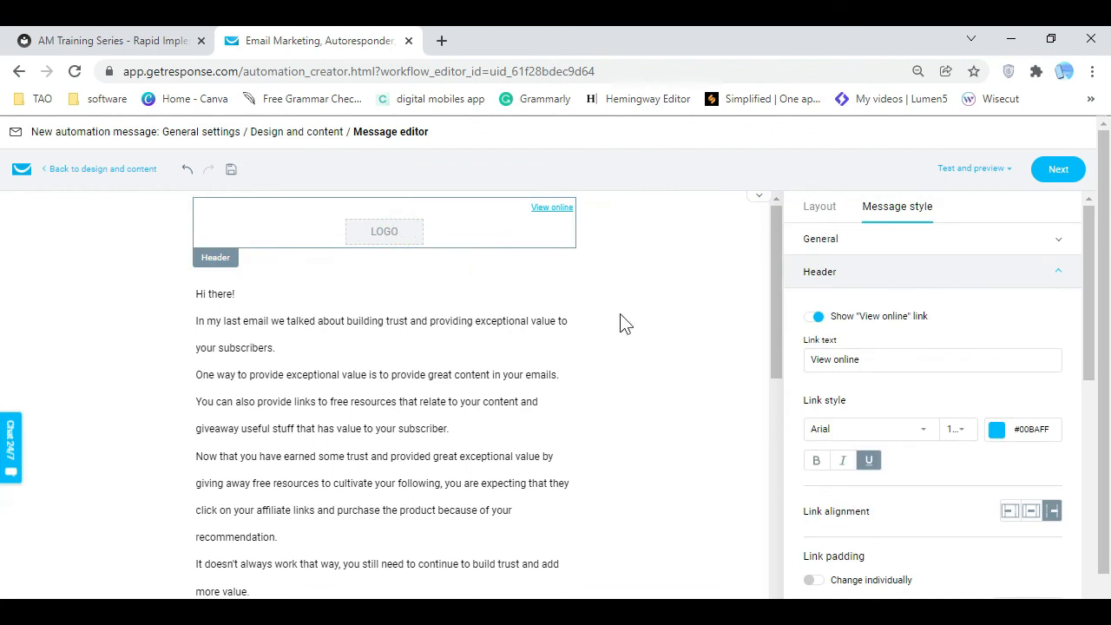
pyautogui.scroll(-2, 840, 322)
pyautogui.scroll(1, 834, 291)
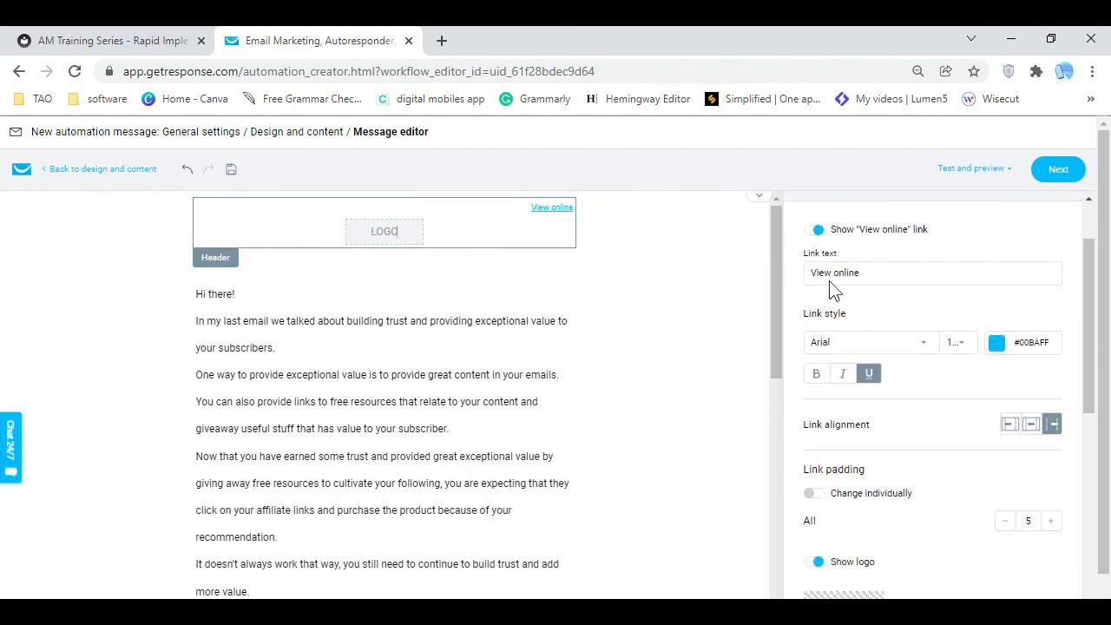
pyautogui.click(818, 233)
# Add the Digital Mobile Apps logo image to the header, left-aligned, with width and height set to 110
pyautogui.click(824, 350)
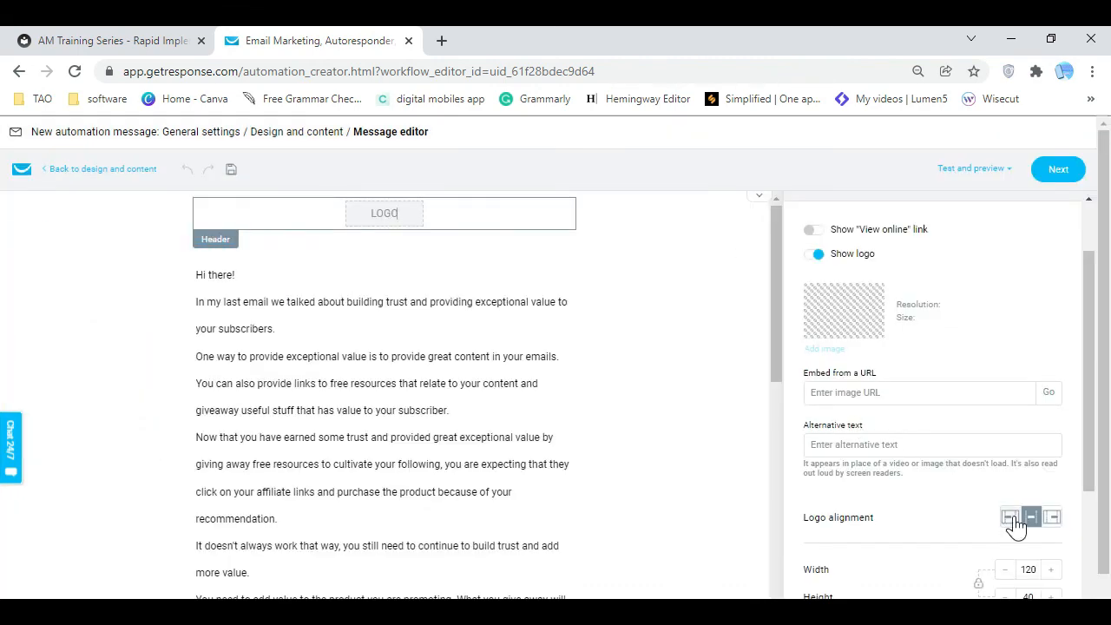
pyautogui.click(1010, 518)
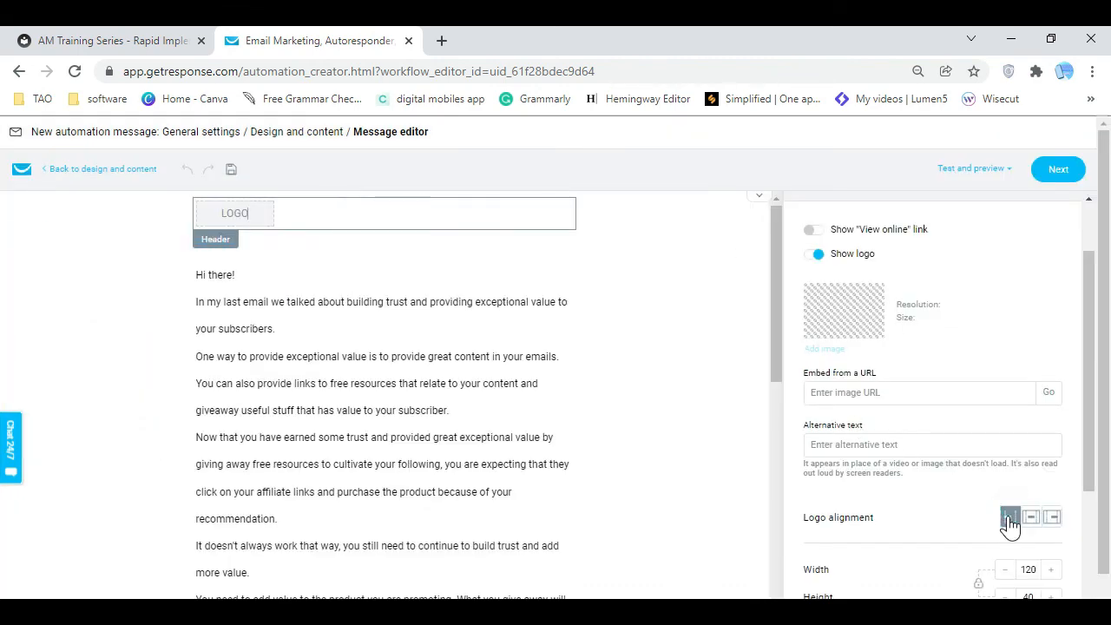
pyautogui.scroll(-3, 952, 426)
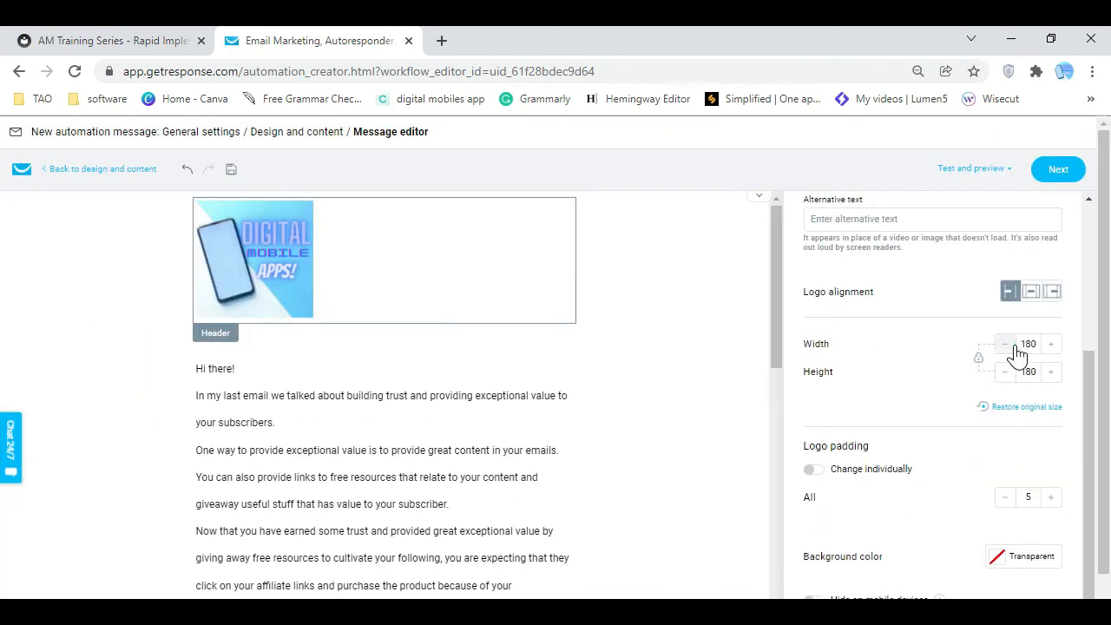
pyautogui.click(1010, 345)
pyautogui.click(1010, 345)
pyautogui.click(1010, 345)
pyautogui.click(1010, 345)
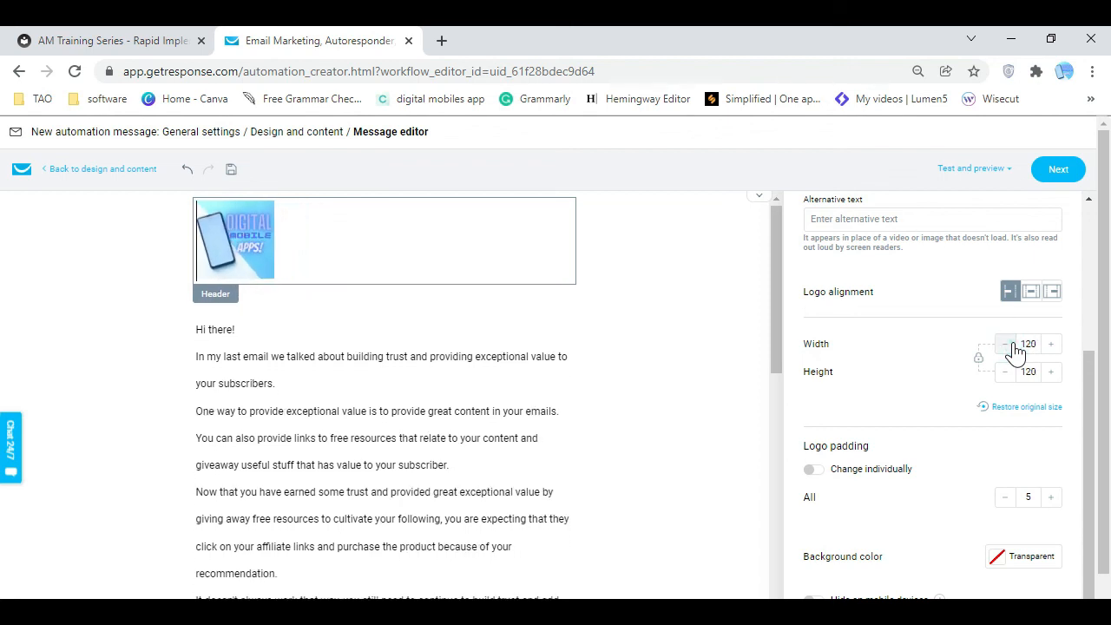
pyautogui.click(1010, 345)
pyautogui.click(1009, 345)
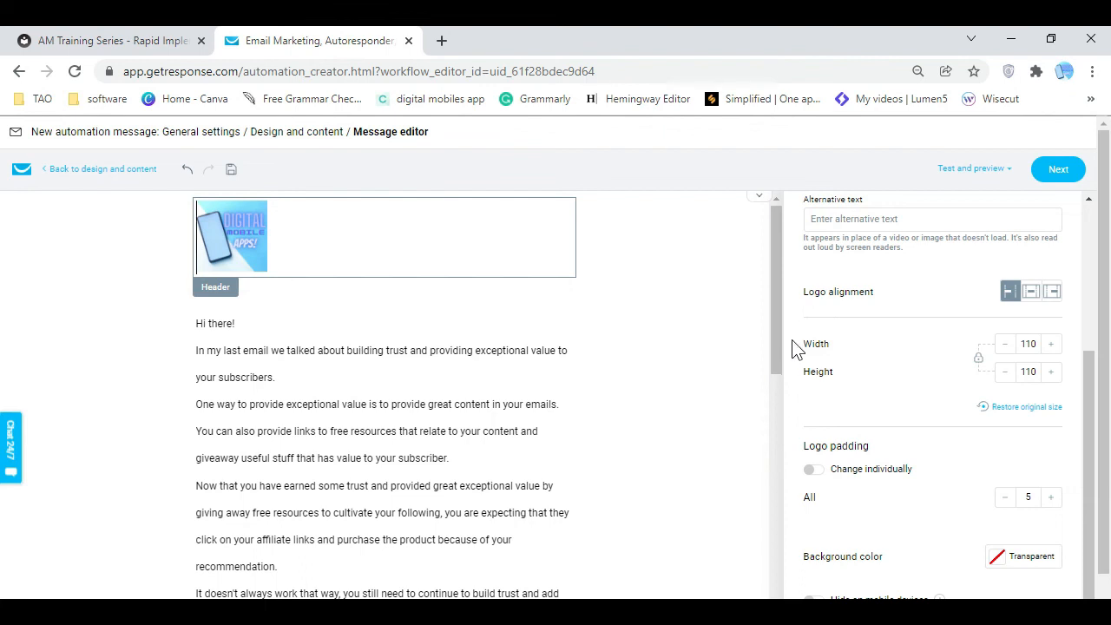
# Set the font size of the "Hi there!" greeting in Email 2 to 18
pyautogui.moveTo(236, 324); pyautogui.dragTo(191, 326)
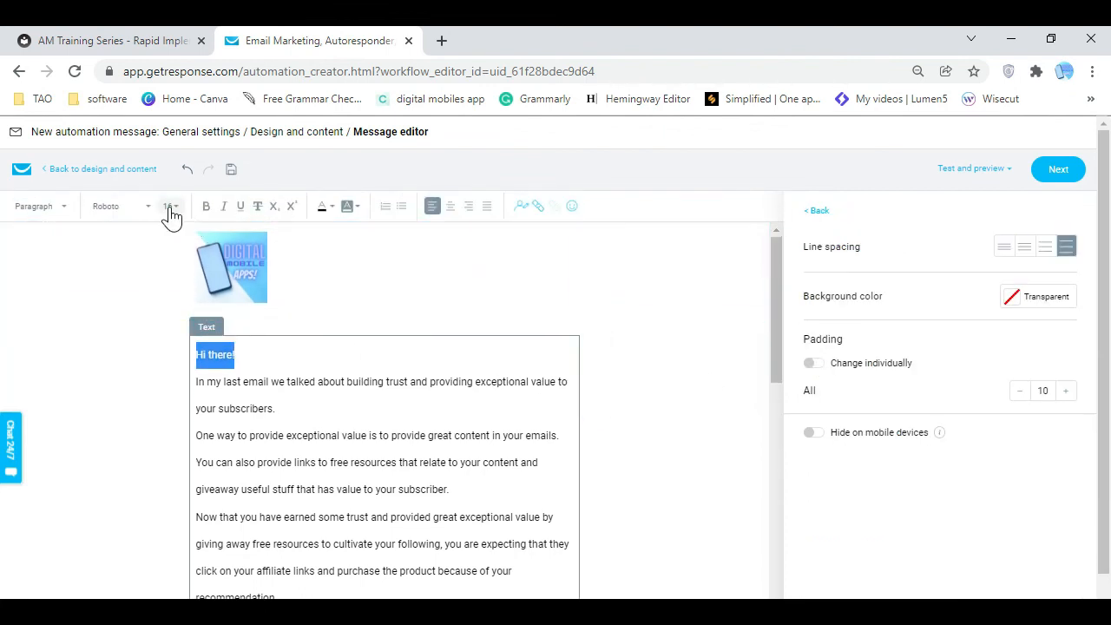
pyautogui.click(170, 208)
pyautogui.click(173, 355)
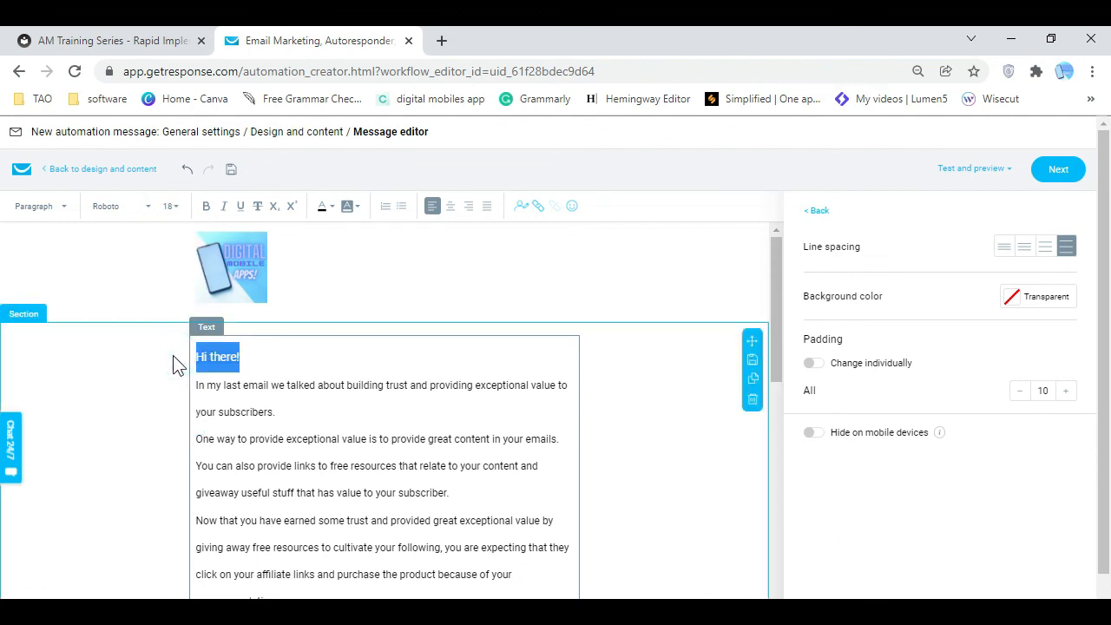
# Try bold formatting on the "Hi there!" greeting and remove it again
pyautogui.click(206, 208)
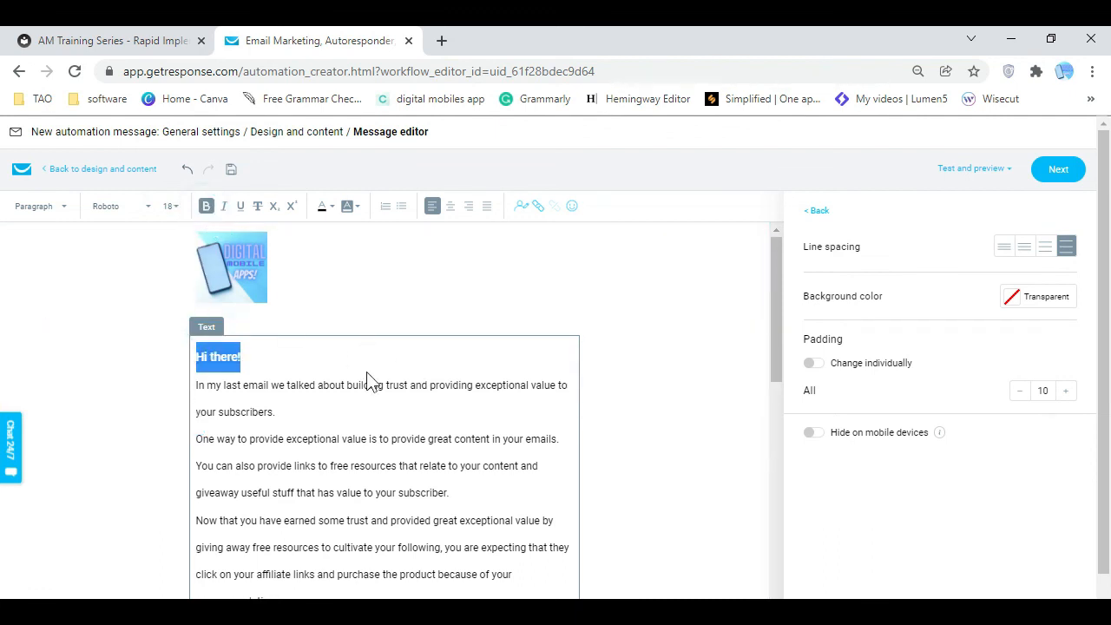
pyautogui.click(352, 356)
pyautogui.moveTo(309, 358); pyautogui.dragTo(196, 356)
pyautogui.click(209, 207)
pyautogui.click(391, 382)
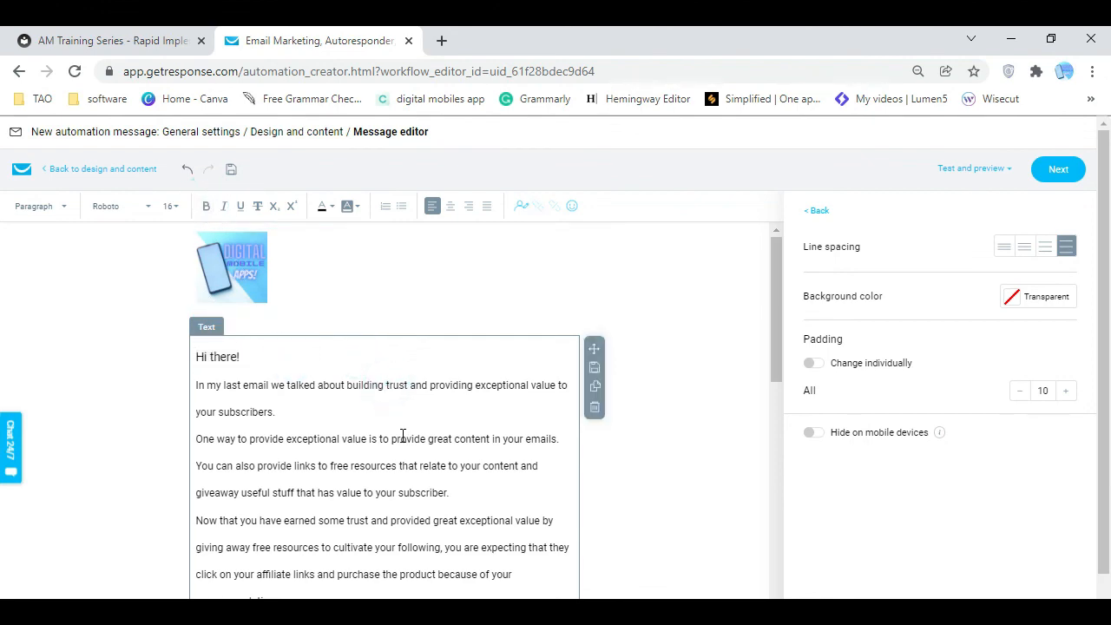
# Review the Email 2 text down to the footer, then finish the design and return to the message's general settings
pyautogui.scroll(-2, 403, 436)
pyautogui.scroll(-6, 588, 459)
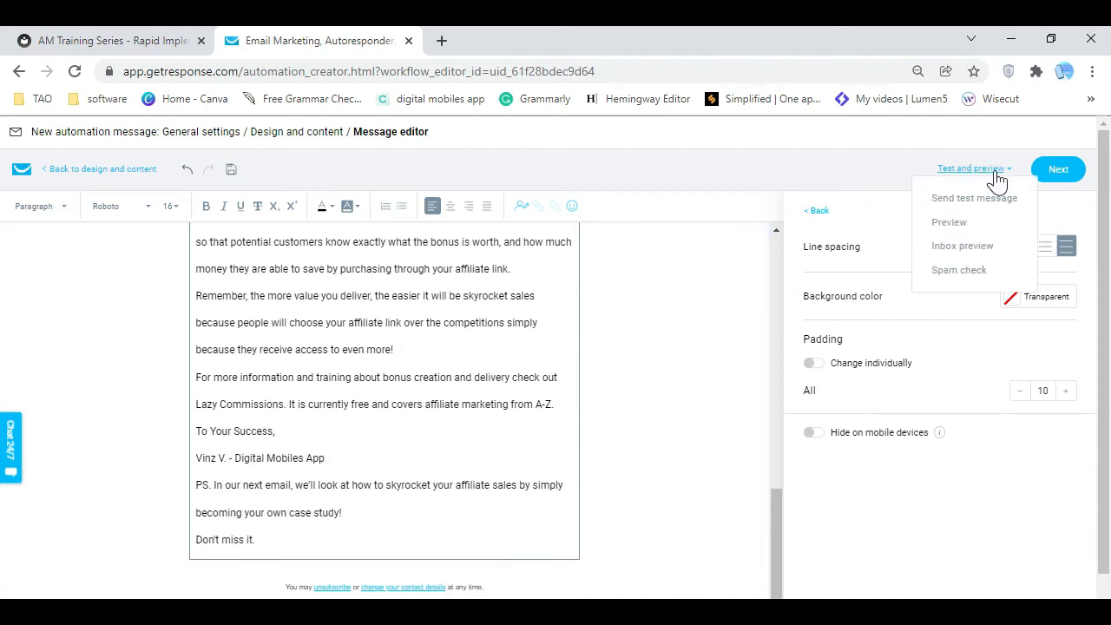
pyautogui.scroll(-1, 661, 398)
pyautogui.scroll(-1, 661, 398)
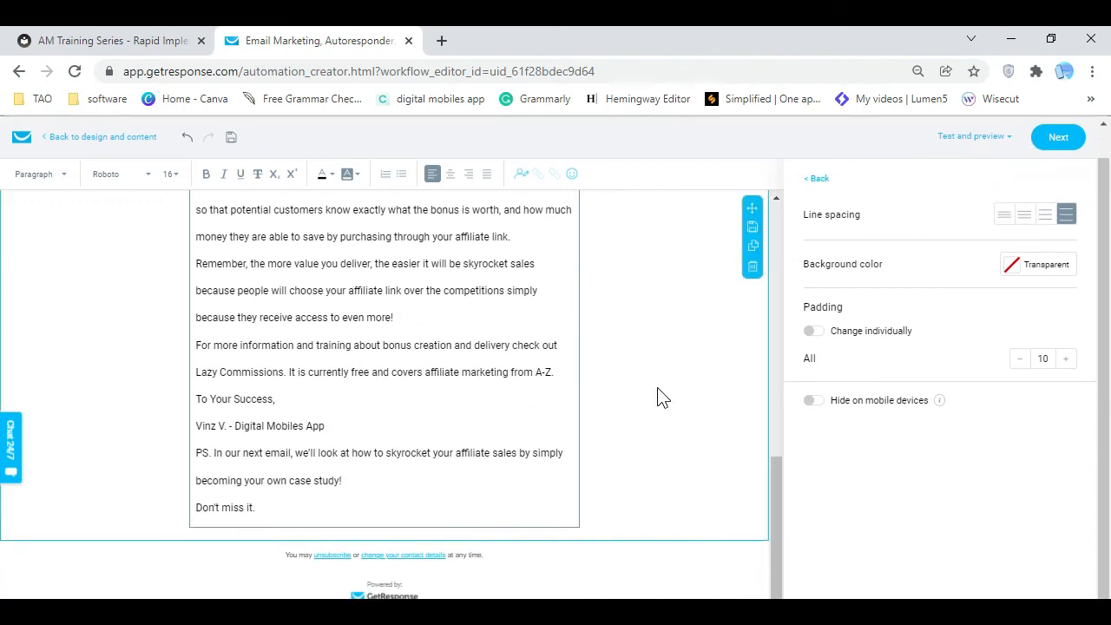
pyautogui.click(1062, 141)
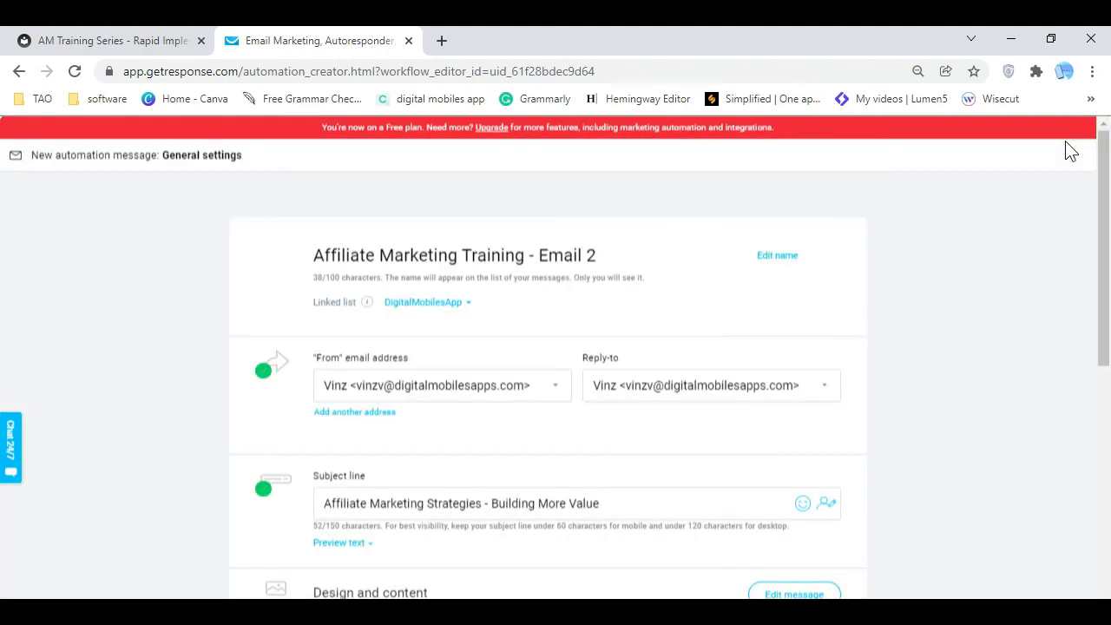
# Check the general settings of the Affiliate Marketing Training - Email 2 message, then save and finish it
pyautogui.scroll(-6, 832, 382)
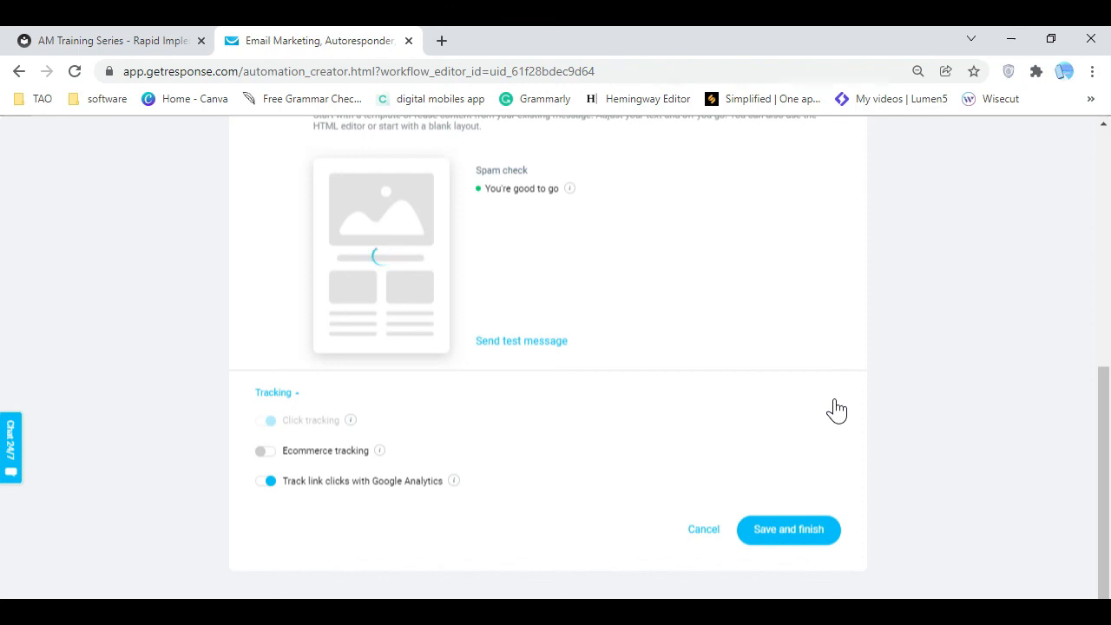
pyautogui.scroll(6, 1099, 427)
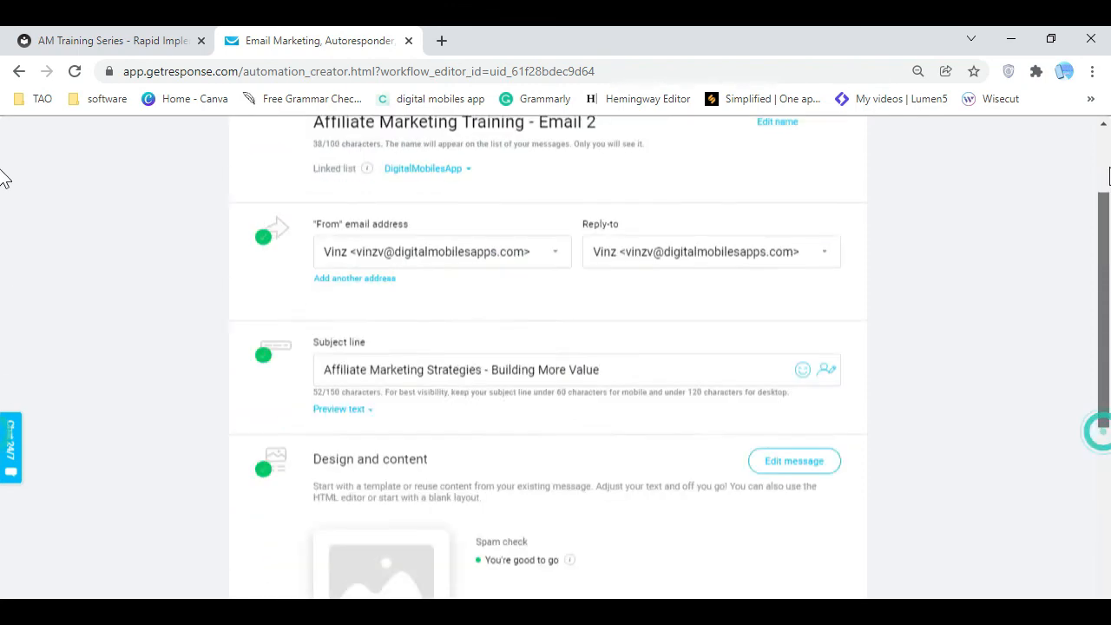
pyautogui.scroll(-7, 909, 337)
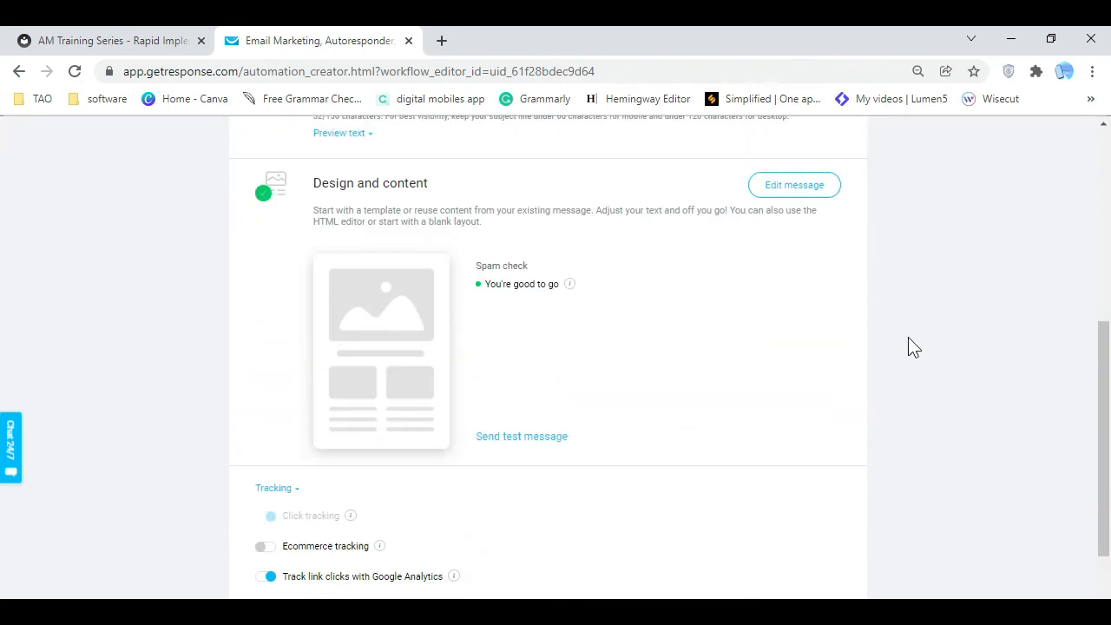
pyautogui.click(806, 527)
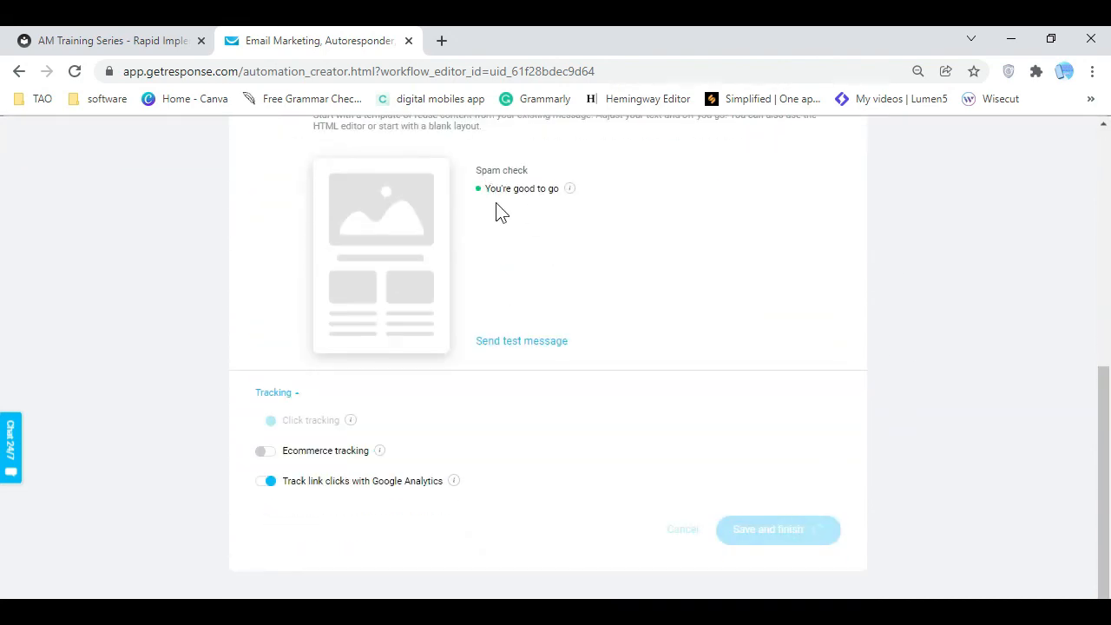
# Copy the title "Affiliate Marketing Training - Email 3" from the AM Training Series page and return to the GetResponse workflow
pyautogui.click(119, 40)
pyautogui.click(749, 392)
pyautogui.scroll(-3, 712, 408)
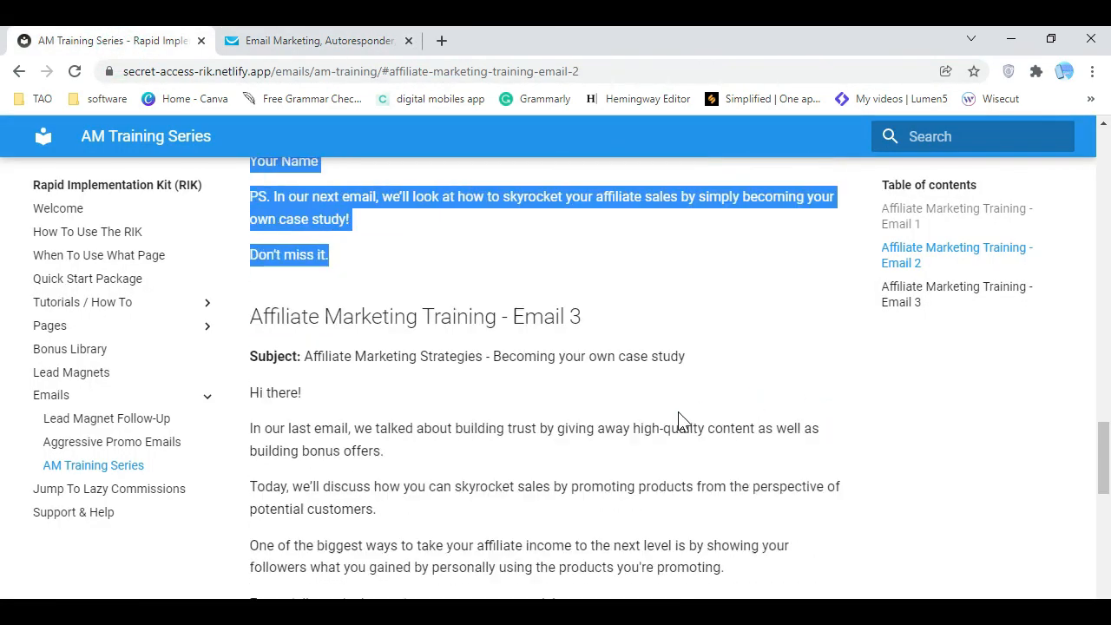
pyautogui.click(582, 337)
pyautogui.moveTo(255, 316); pyautogui.dragTo(580, 316)
pyautogui.rightClick(577, 321)
pyautogui.click(584, 330)
pyautogui.click(362, 42)
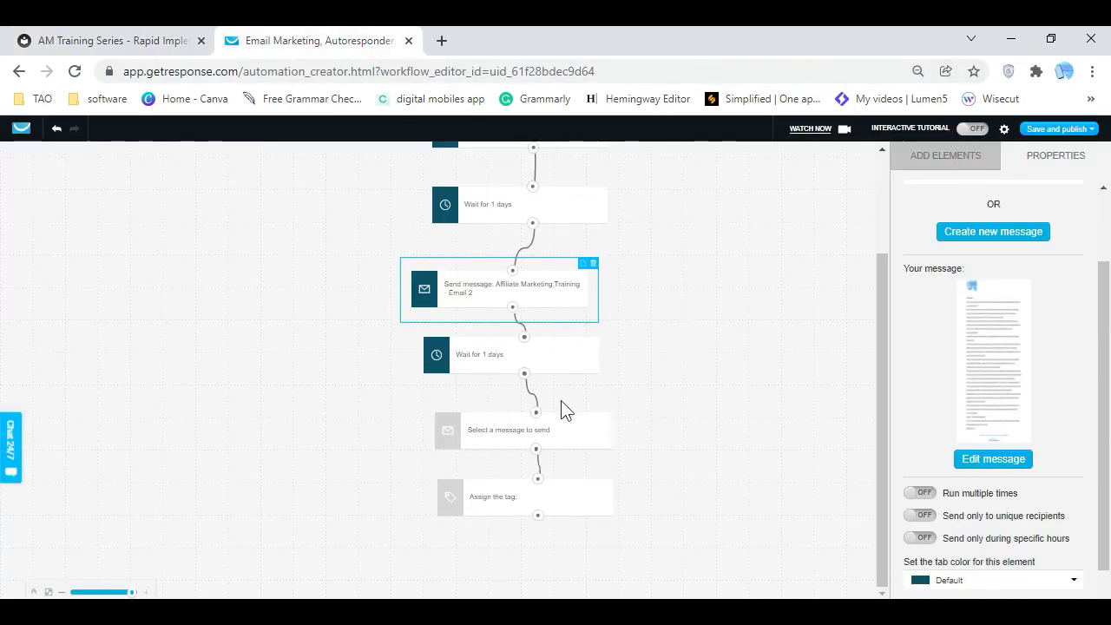
# Move both "Wait for 1 days" elements and the tag element to the right of the message column so the workflow zigzags
pyautogui.click(491, 429)
pyautogui.scroll(3, 695, 414)
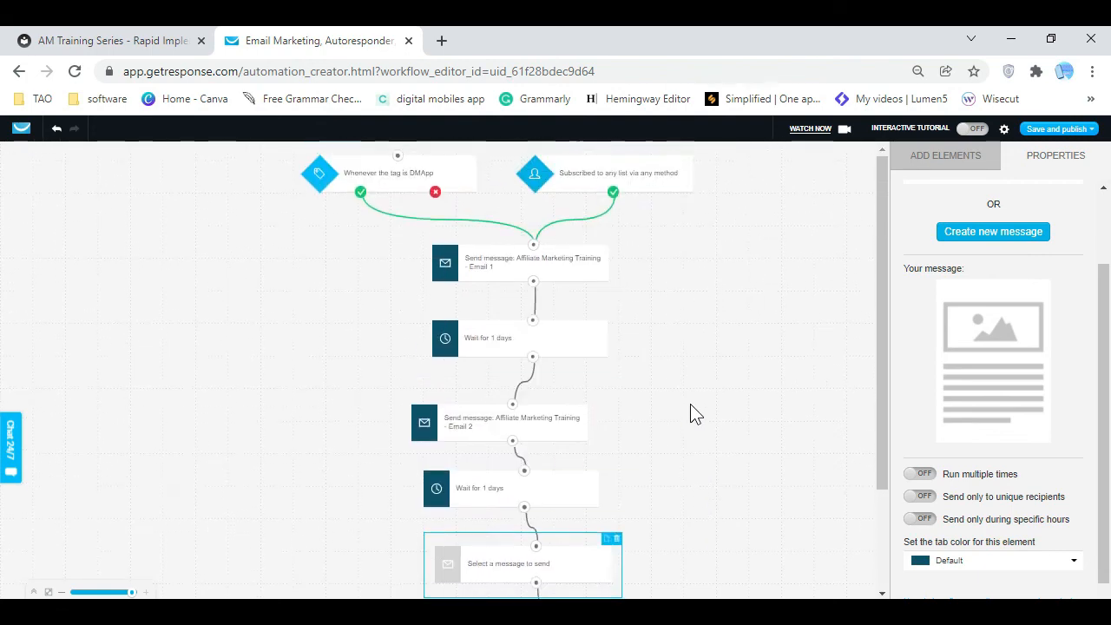
pyautogui.moveTo(627, 345); pyautogui.dragTo(727, 352)
pyautogui.moveTo(555, 488); pyautogui.dragTo(764, 495)
pyautogui.scroll(-3, 534, 370)
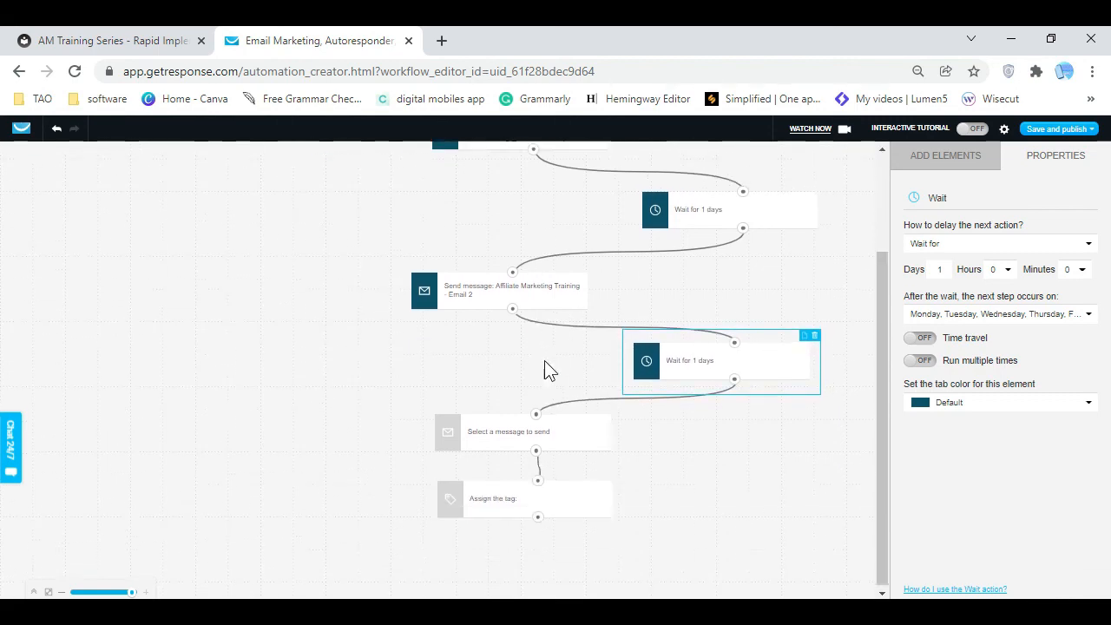
pyautogui.click(512, 432)
pyautogui.moveTo(521, 495); pyautogui.dragTo(728, 510)
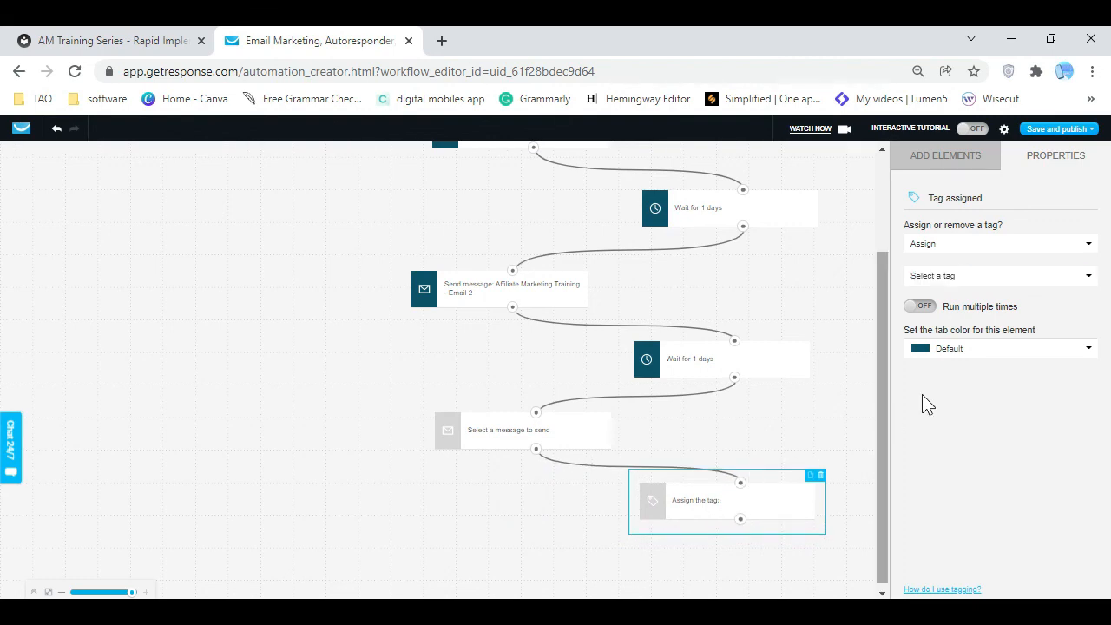
# Set the final tag element to assign the DMApp tag and look over the workflow
pyautogui.click(1053, 246)
pyautogui.click(1034, 260)
pyautogui.click(1046, 276)
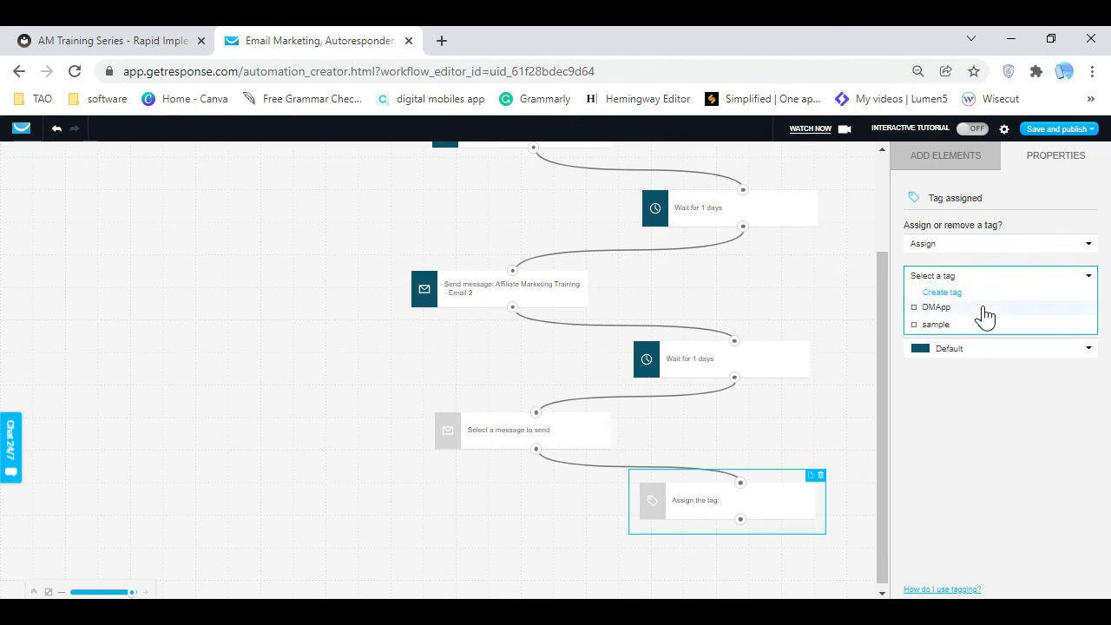
pyautogui.click(985, 309)
pyautogui.click(833, 412)
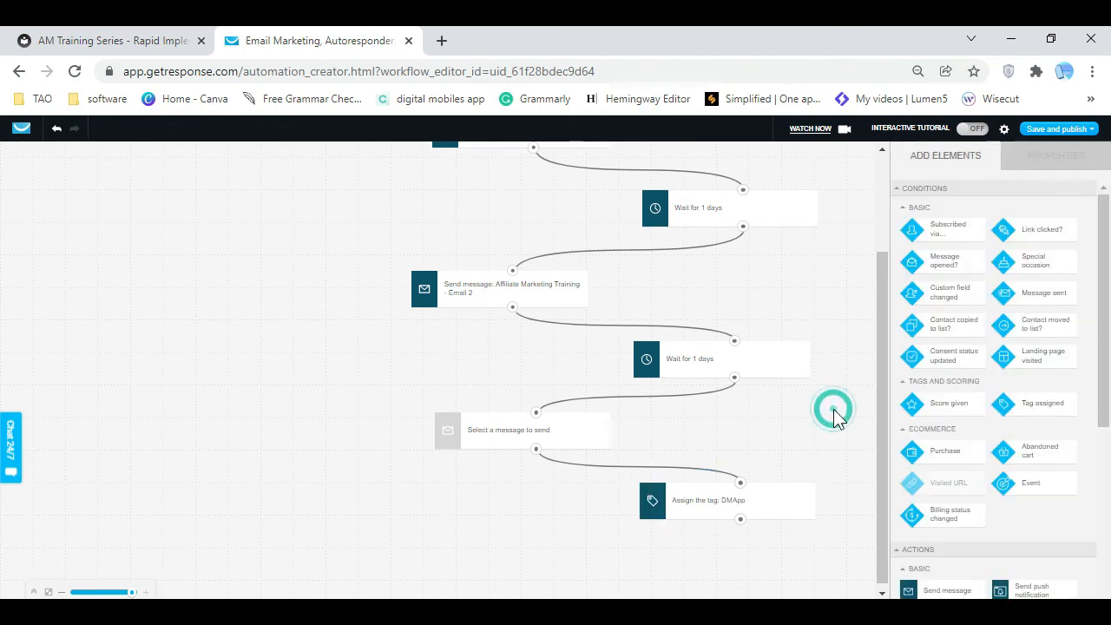
pyautogui.scroll(3, 836, 415)
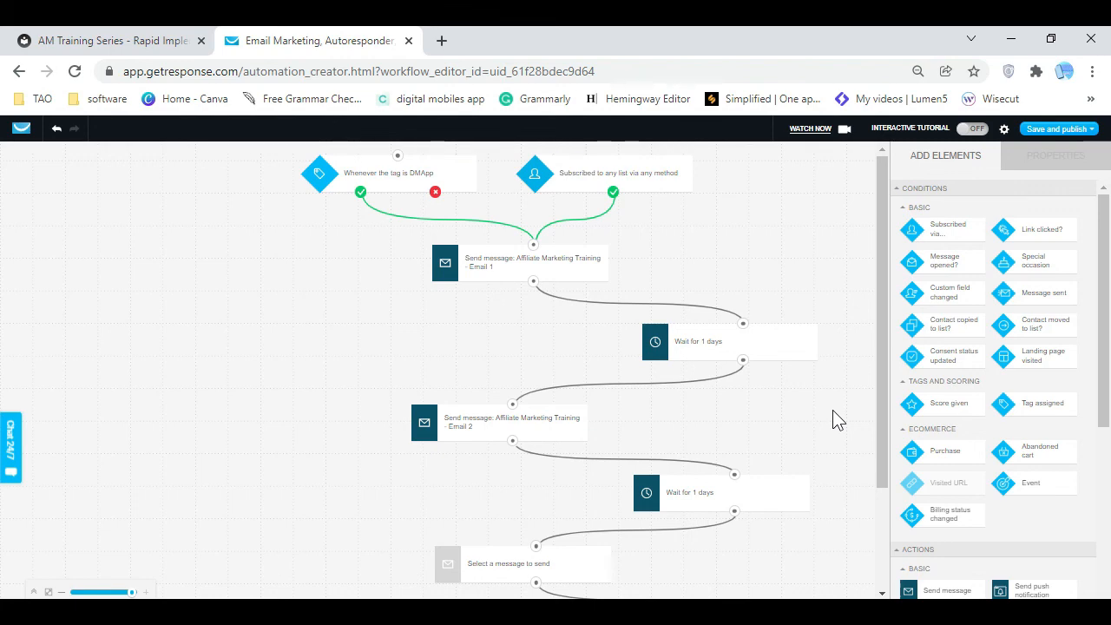
pyautogui.scroll(-3, 832, 416)
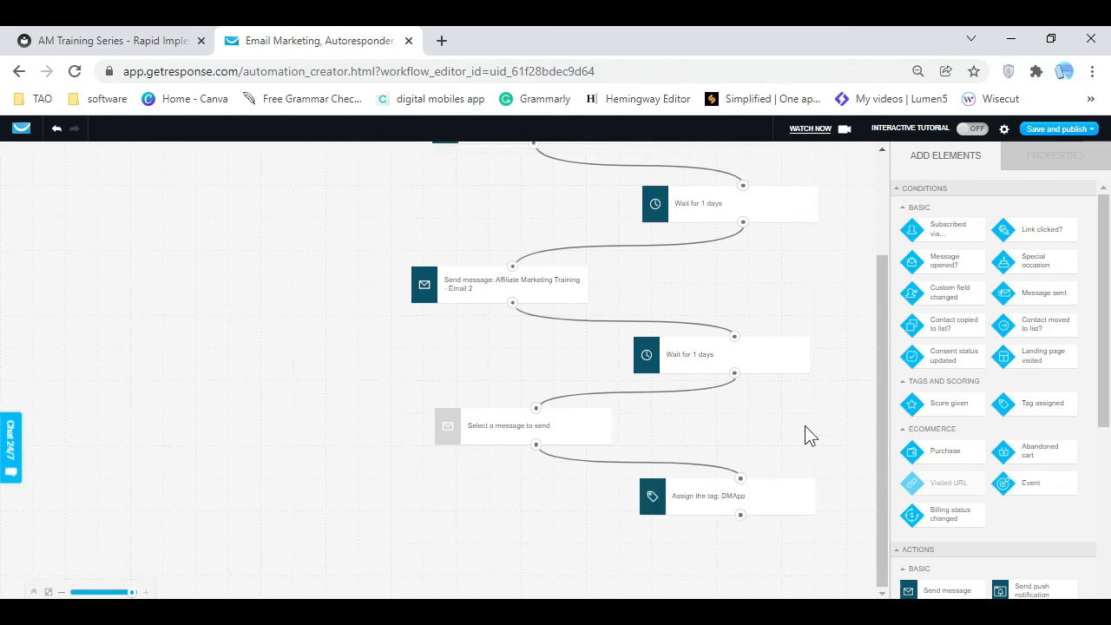
# Try to create a new tag for the final tag element named "DMApp - Closed", and try again as "DMApp Closed"
pyautogui.click(804, 395)
pyautogui.click(753, 486)
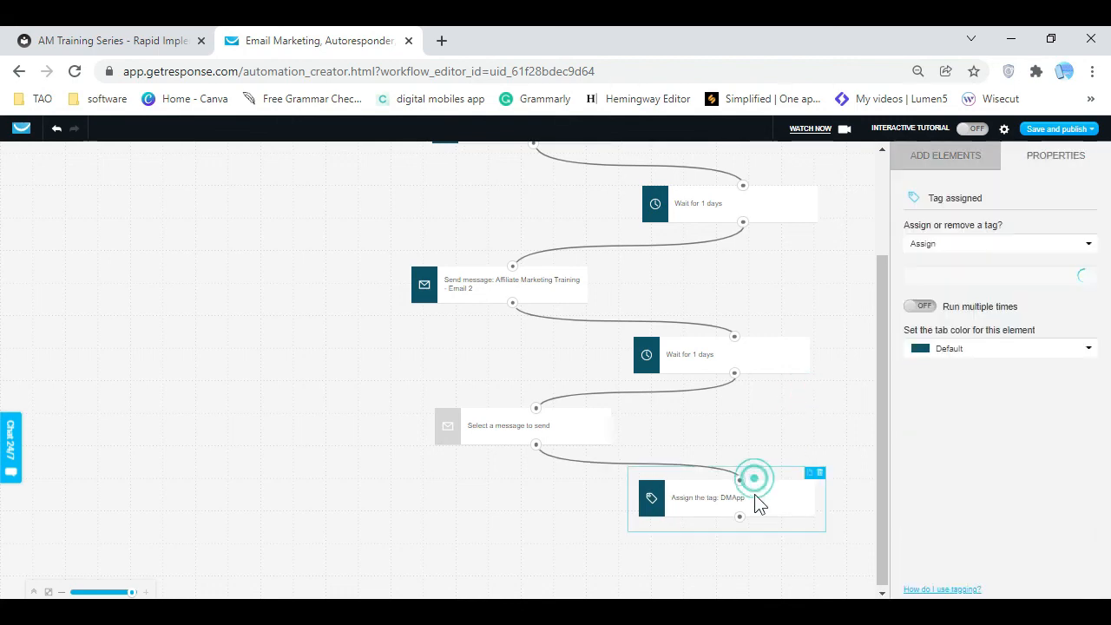
pyautogui.click(984, 278)
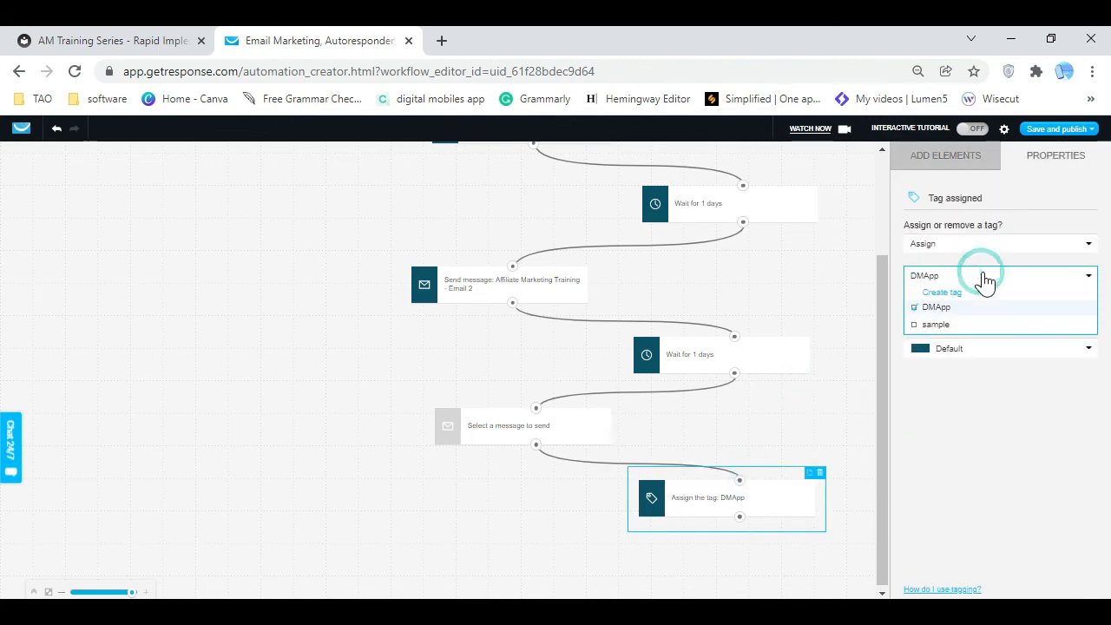
pyautogui.click(959, 292)
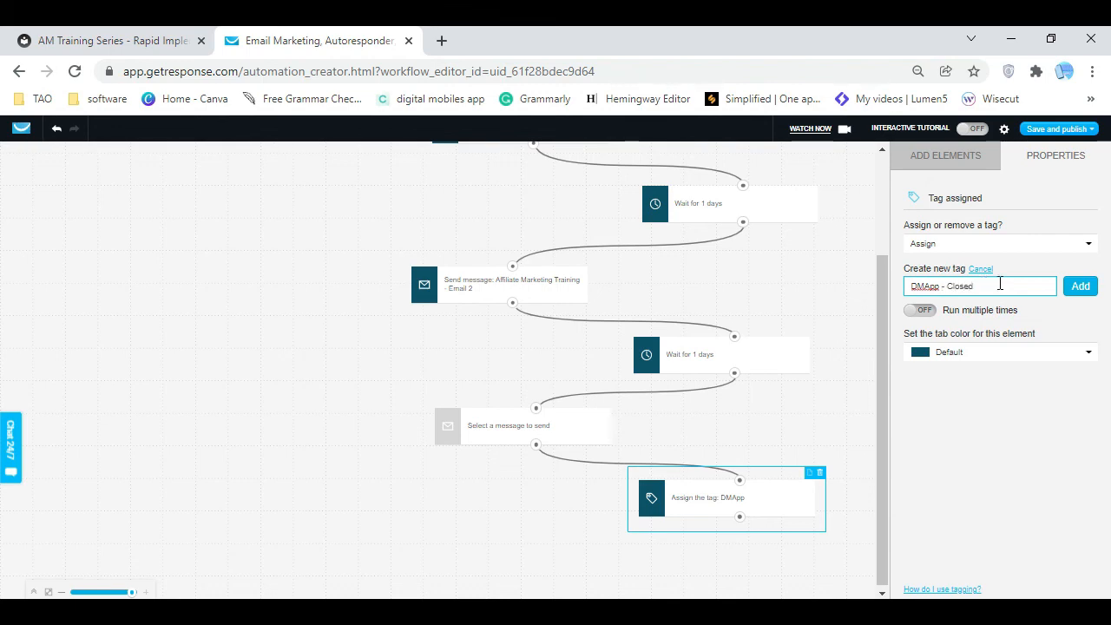
pyautogui.click(1079, 293)
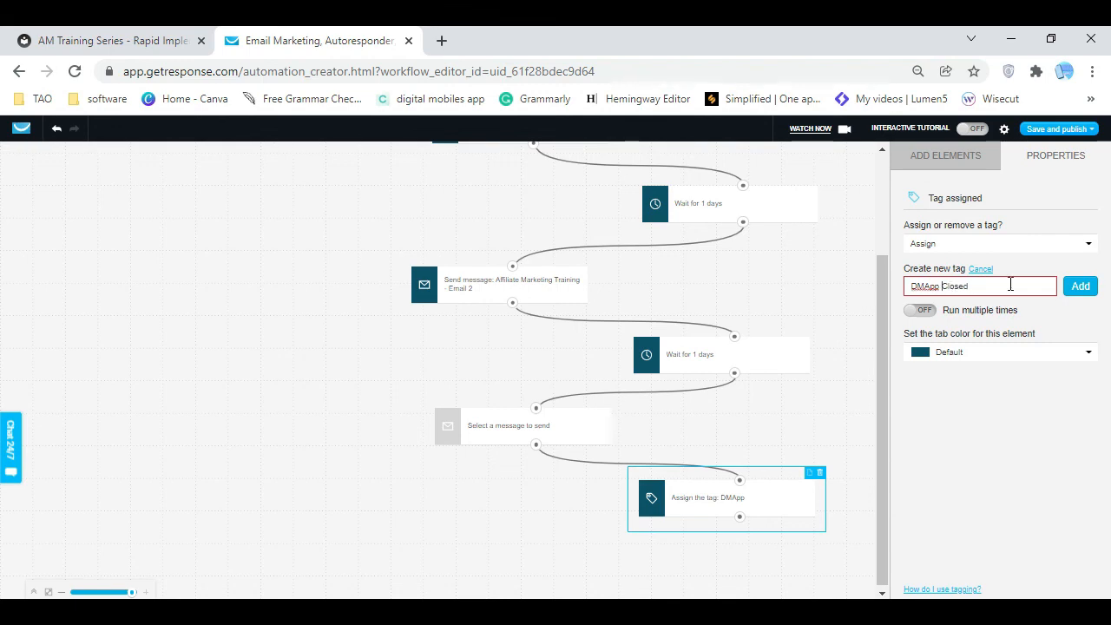
pyautogui.click(1080, 289)
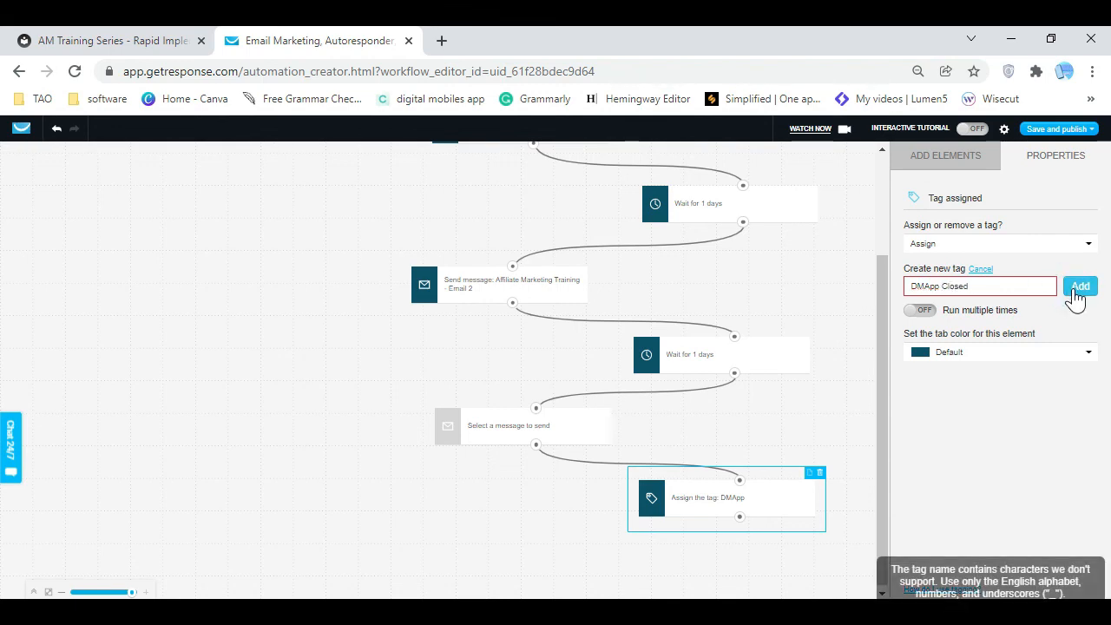
# Try to create the new tag under the name "DMApp out" instead
pyautogui.click(1016, 287)
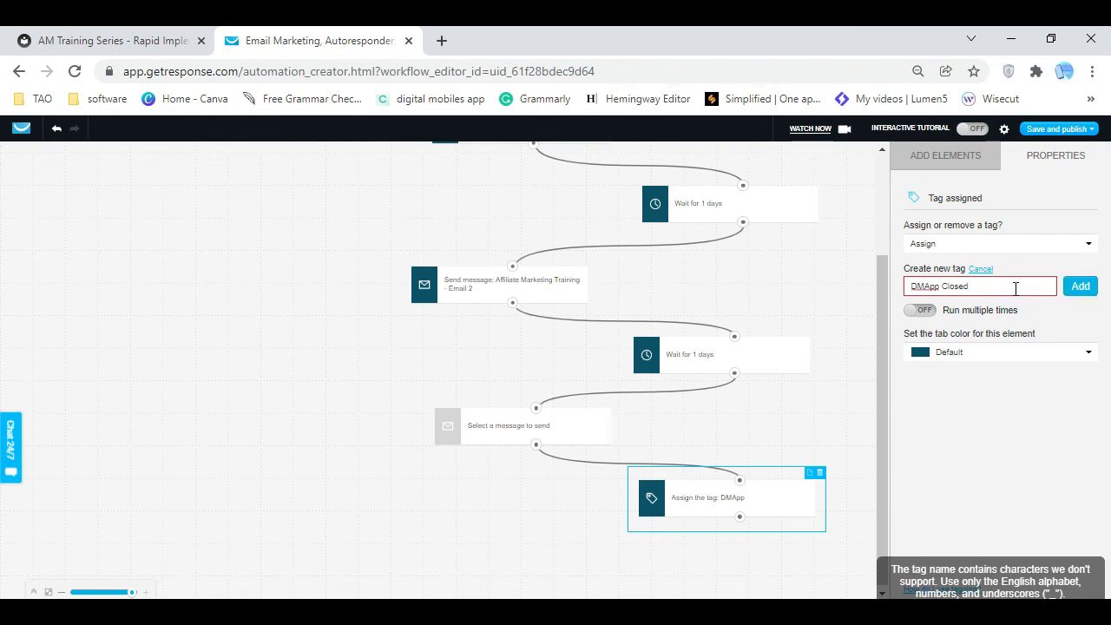
pyautogui.press('BackSpace')
pyautogui.press('BackSpace')
pyautogui.press('BackSpace')
pyautogui.press('BackSpace')
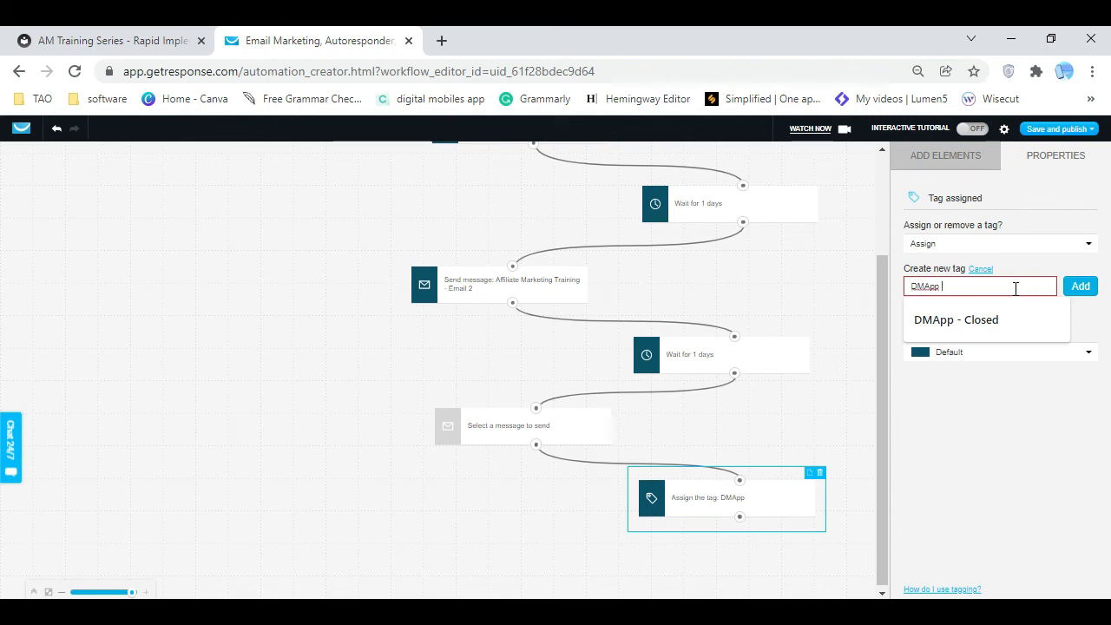
pyautogui.write('out')
pyautogui.click(1082, 291)
# Create the tag DMApp_Out and deselect DMApp so the final element assigns only DMApp_Out
pyautogui.click(1004, 291)
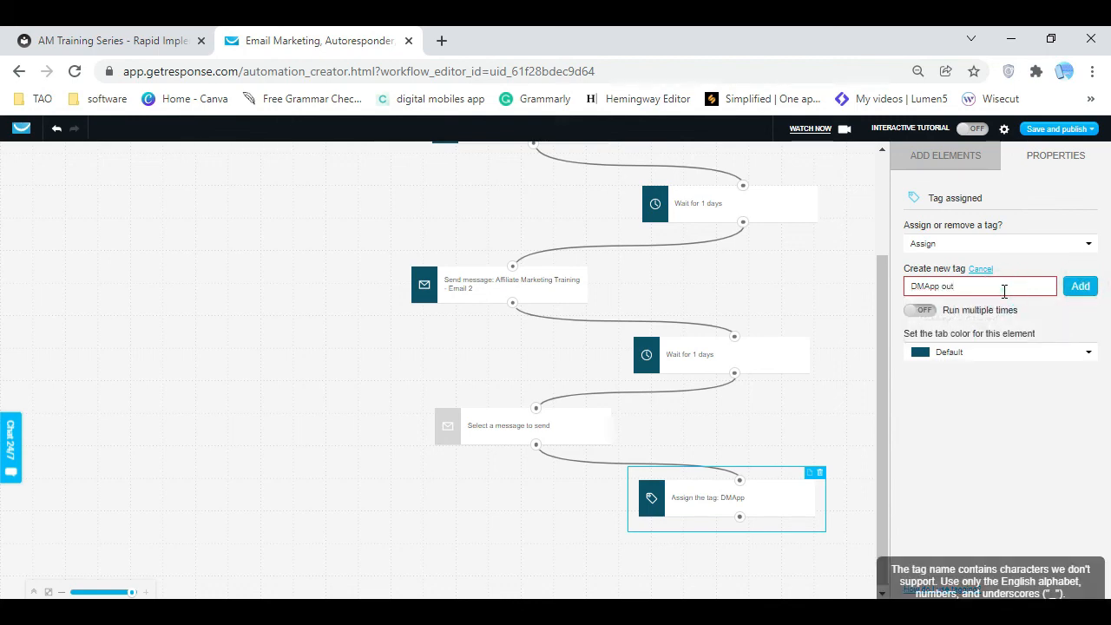
pyautogui.press('BackSpace')
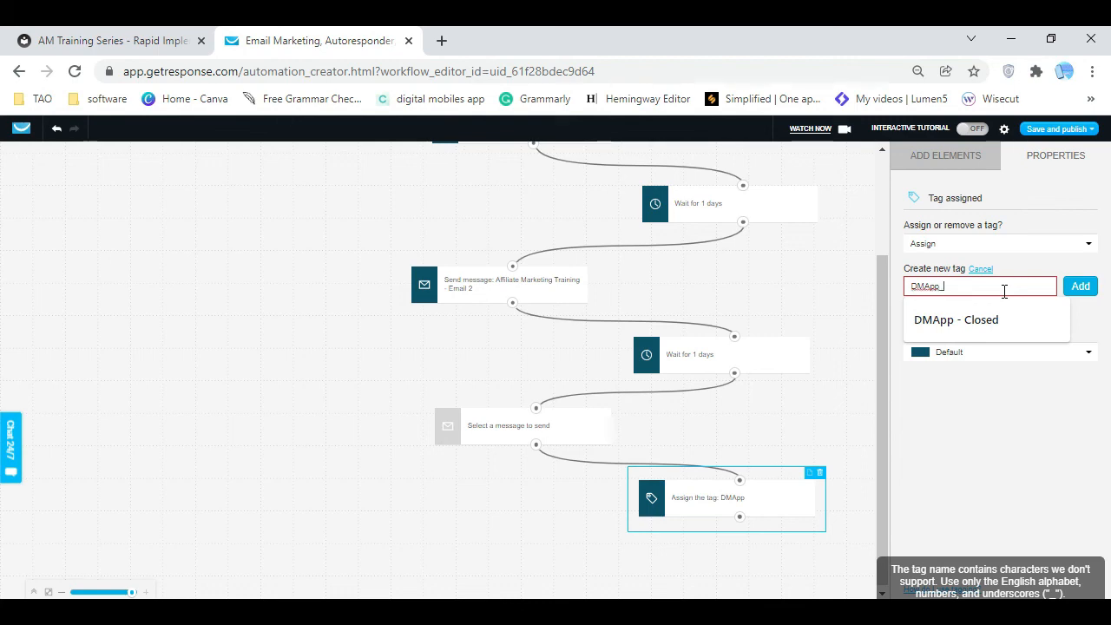
pyautogui.write('_Out')
pyautogui.click(1076, 285)
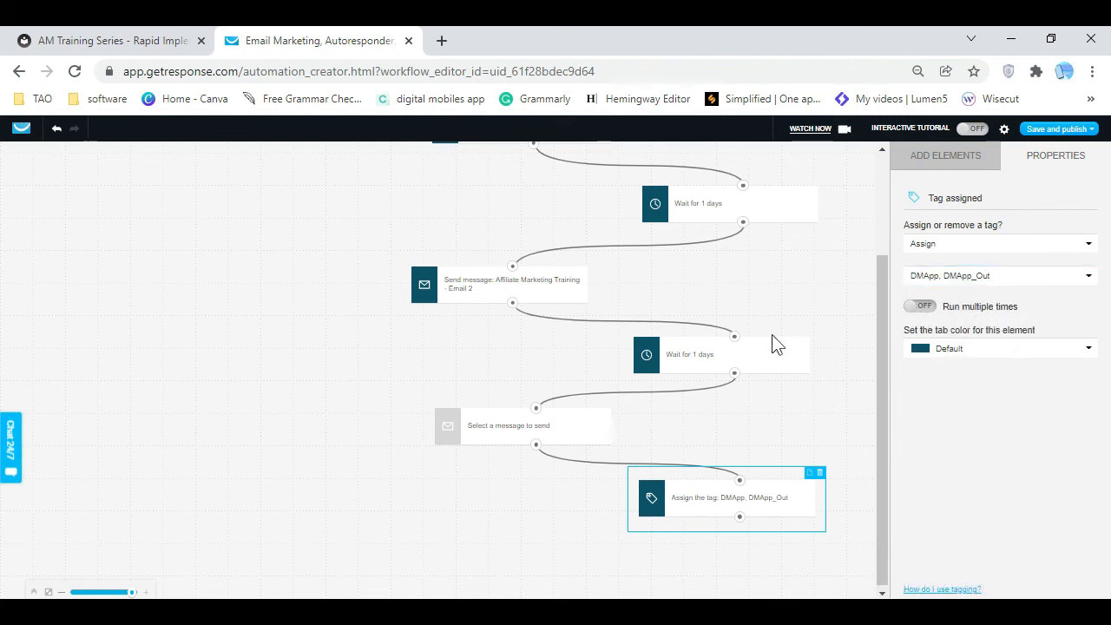
pyautogui.click(978, 278)
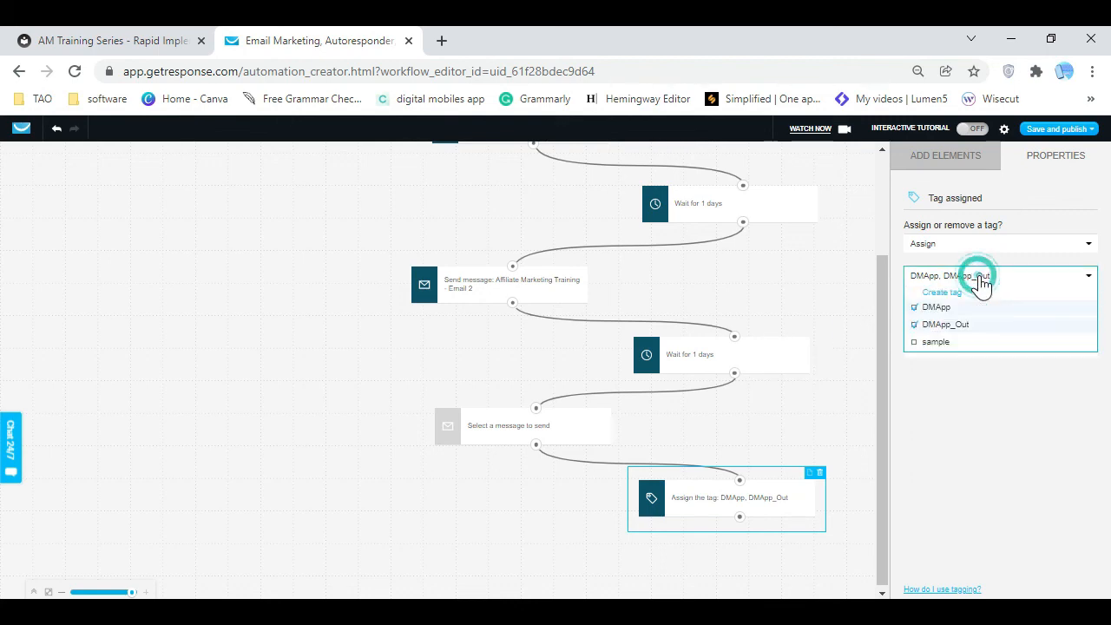
pyautogui.click(916, 307)
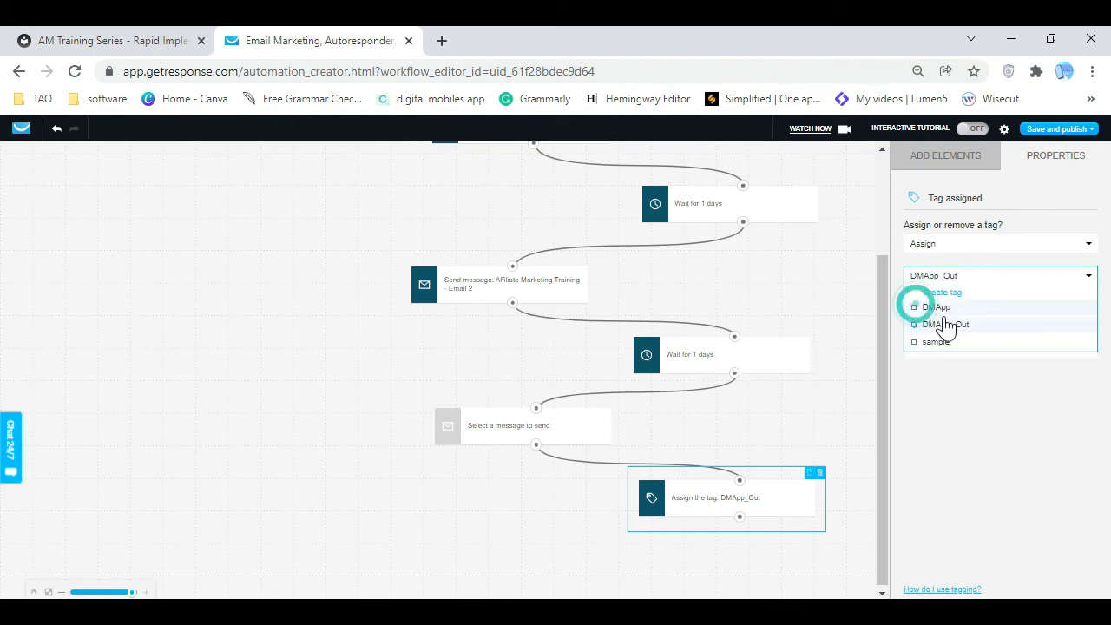
pyautogui.click(1008, 376)
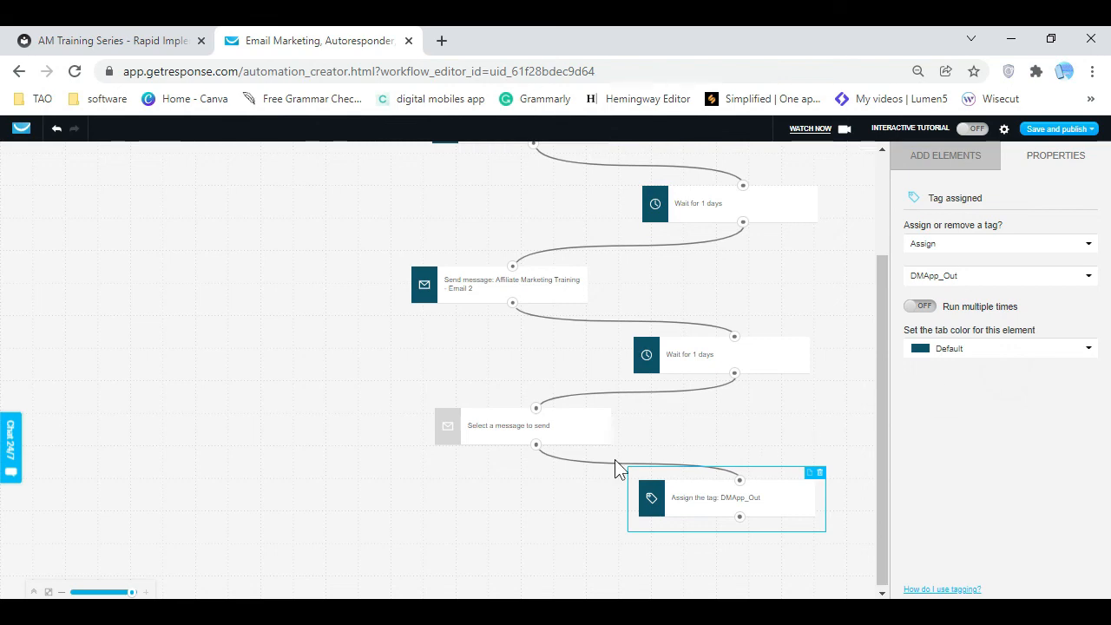
# Start a new message for the empty send-message element that precedes the tag element
pyautogui.click(505, 431)
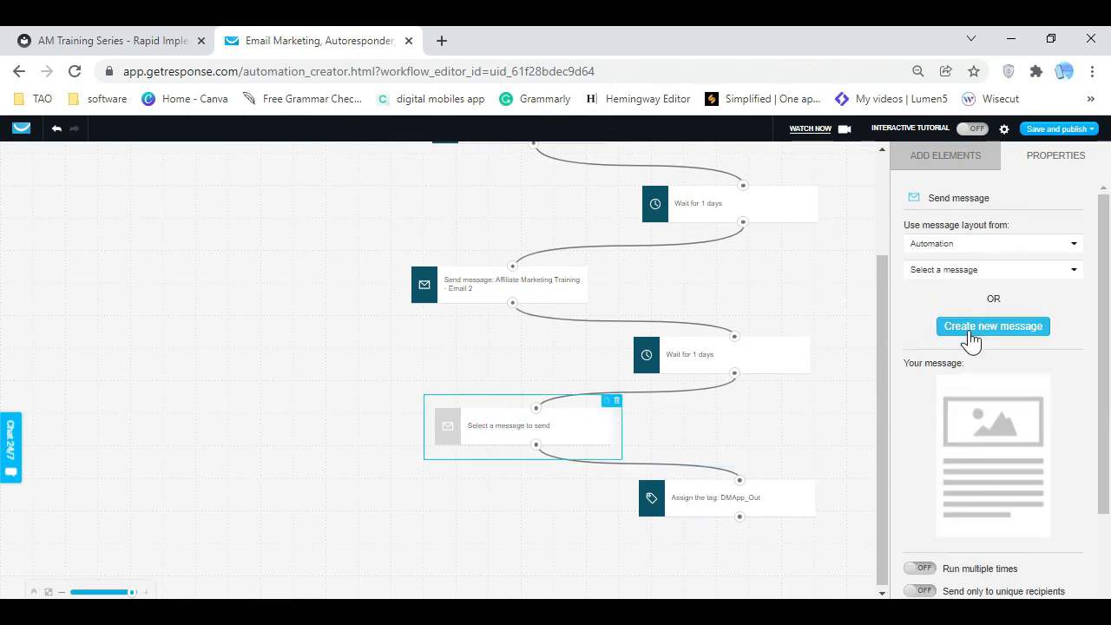
pyautogui.click(983, 271)
pyautogui.click(983, 271)
pyautogui.click(993, 328)
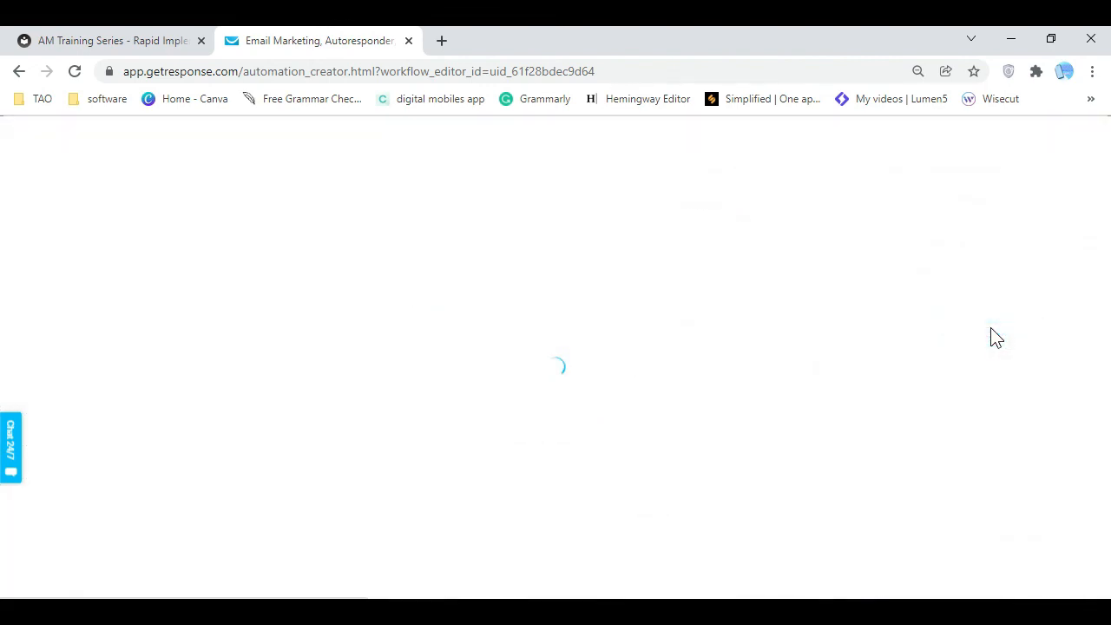
# Name the new automation message "Affiliate Marketing Training - Email 3", using the title copied from the AM Training Series page
pyautogui.click(178, 42)
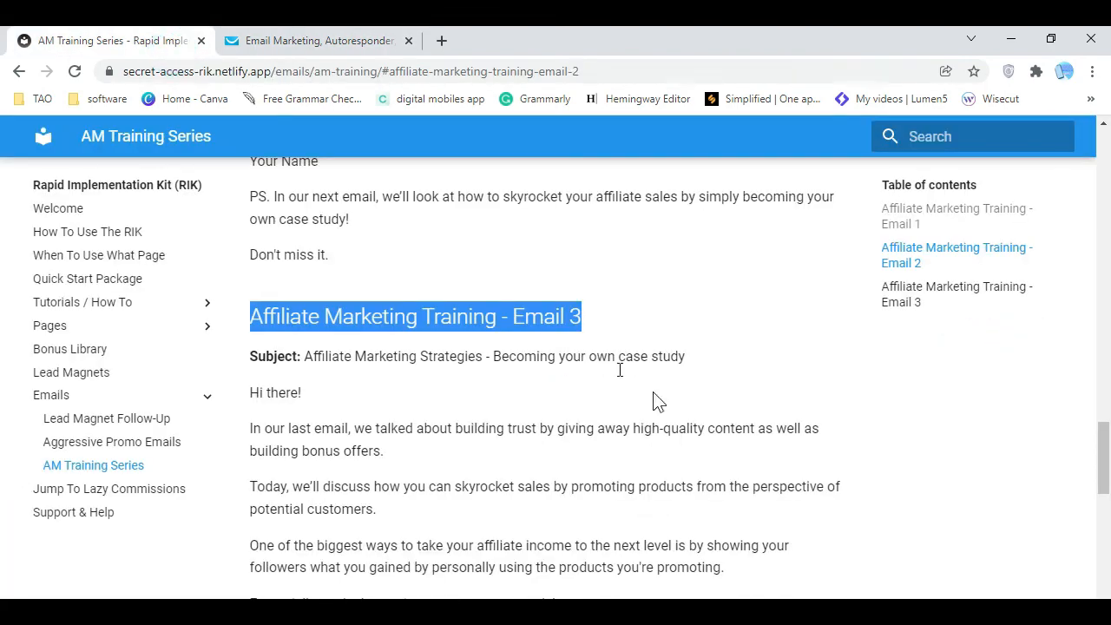
pyautogui.rightClick(505, 322)
pyautogui.click(529, 330)
pyautogui.click(310, 40)
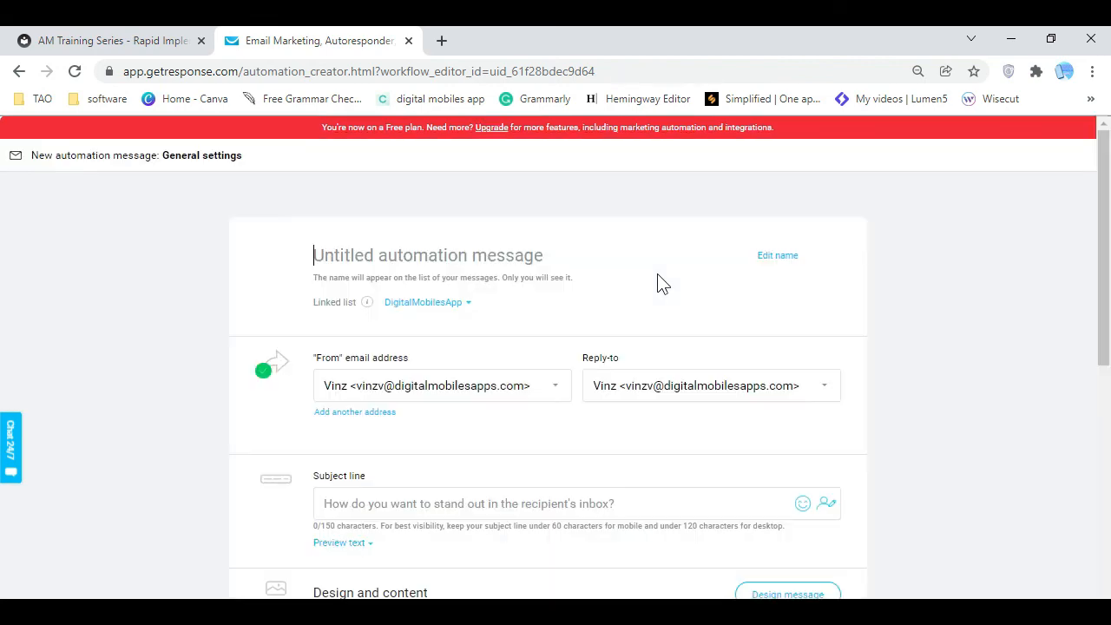
pyautogui.rightClick(508, 256)
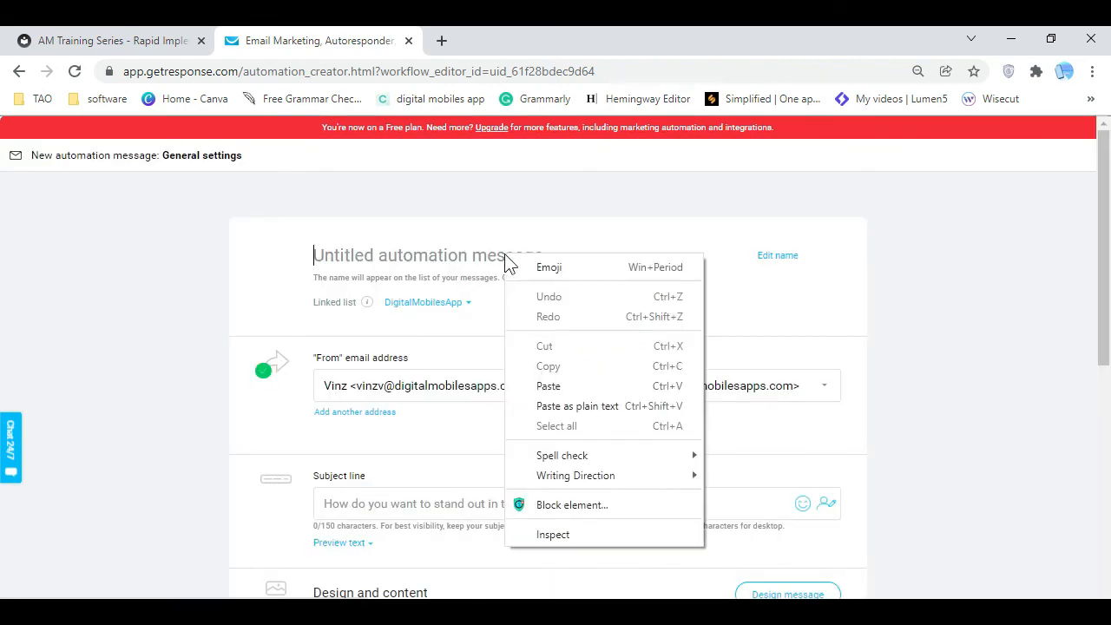
pyautogui.click(584, 382)
pyautogui.click(800, 306)
# Copy Email 3's subject from the AM Training Series page into the subject line: "Affiliate Marketing Strategies - Becoming your own case study"
pyautogui.click(411, 498)
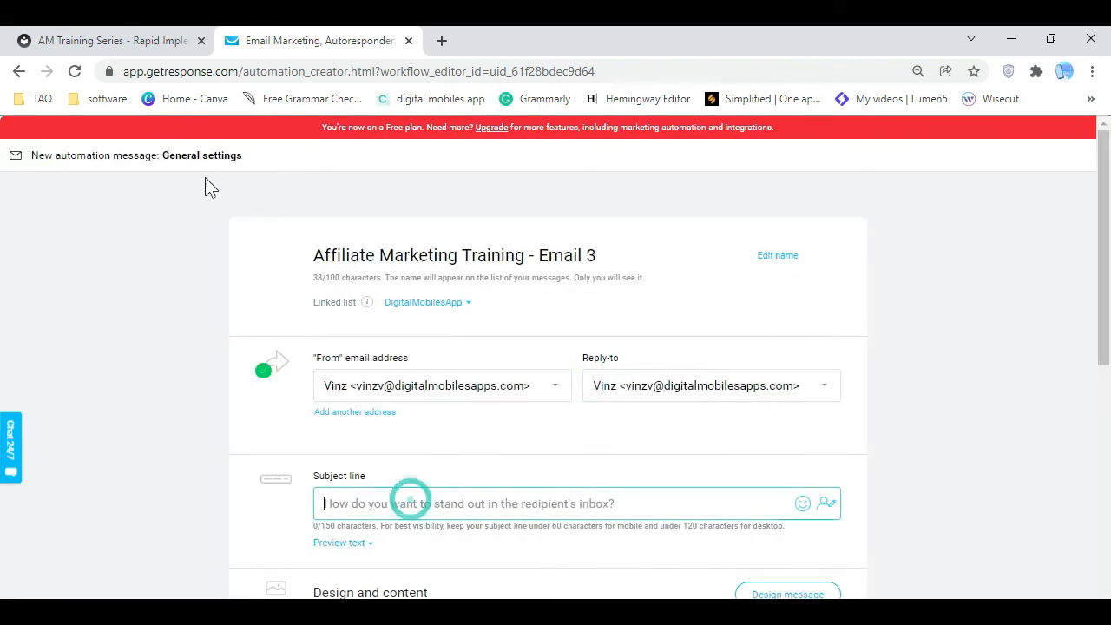
pyautogui.click(124, 40)
pyautogui.click(417, 396)
pyautogui.moveTo(305, 357); pyautogui.dragTo(695, 372)
pyautogui.rightClick(695, 367)
pyautogui.click(710, 367)
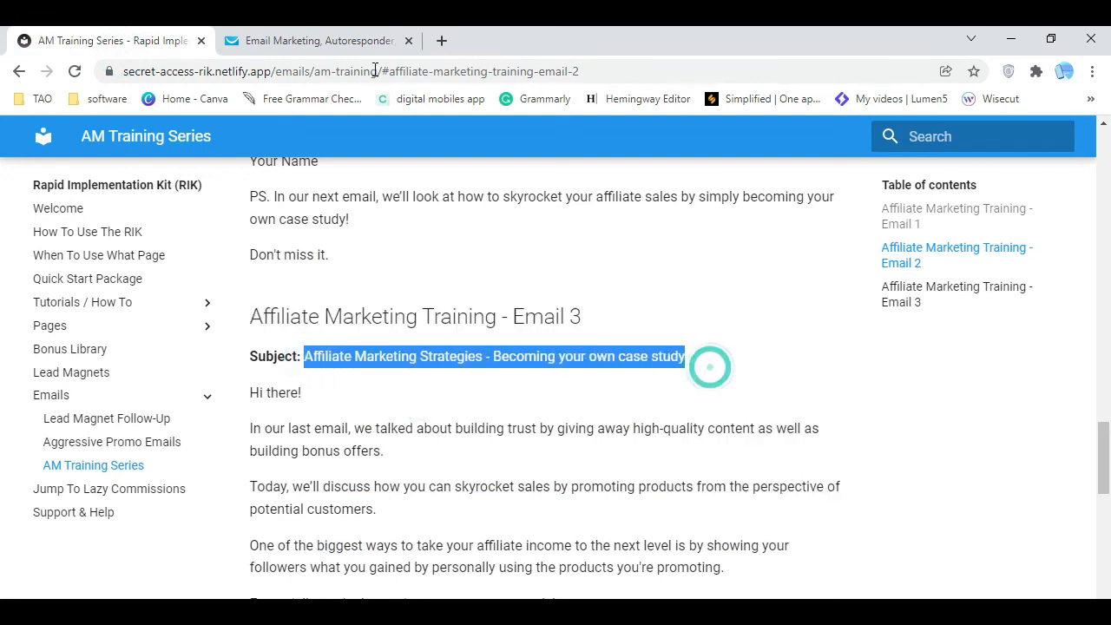
pyautogui.click(342, 43)
pyautogui.click(422, 496)
pyautogui.rightClick(417, 506)
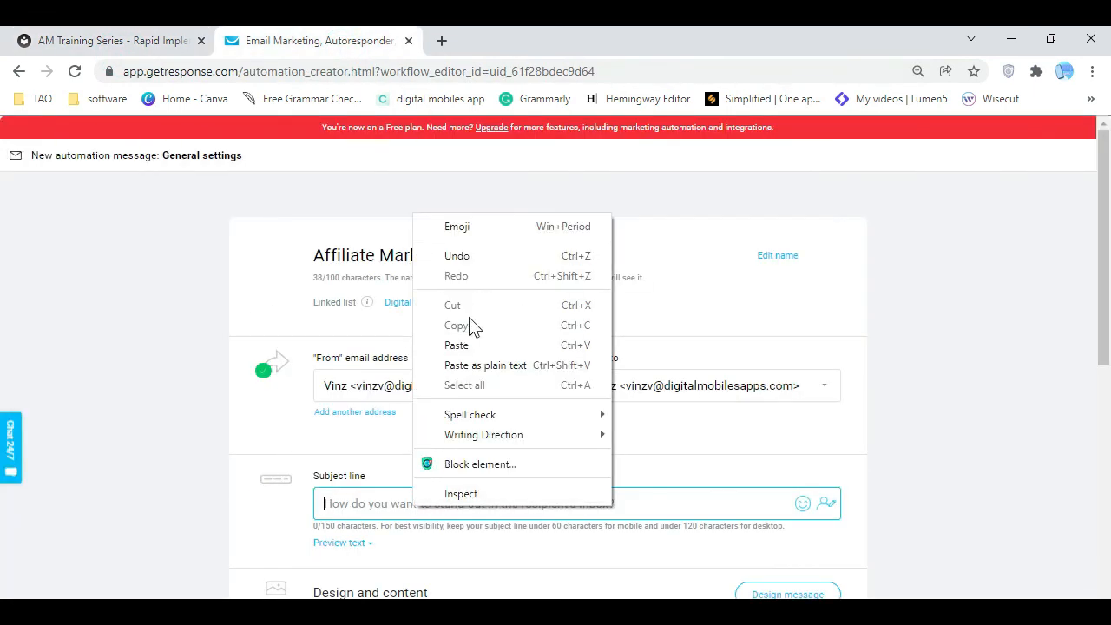
pyautogui.click(481, 345)
pyautogui.click(486, 426)
# Copy Email 3's body text from the greeting to the end of the PS on the AM Training Series page
pyautogui.click(157, 40)
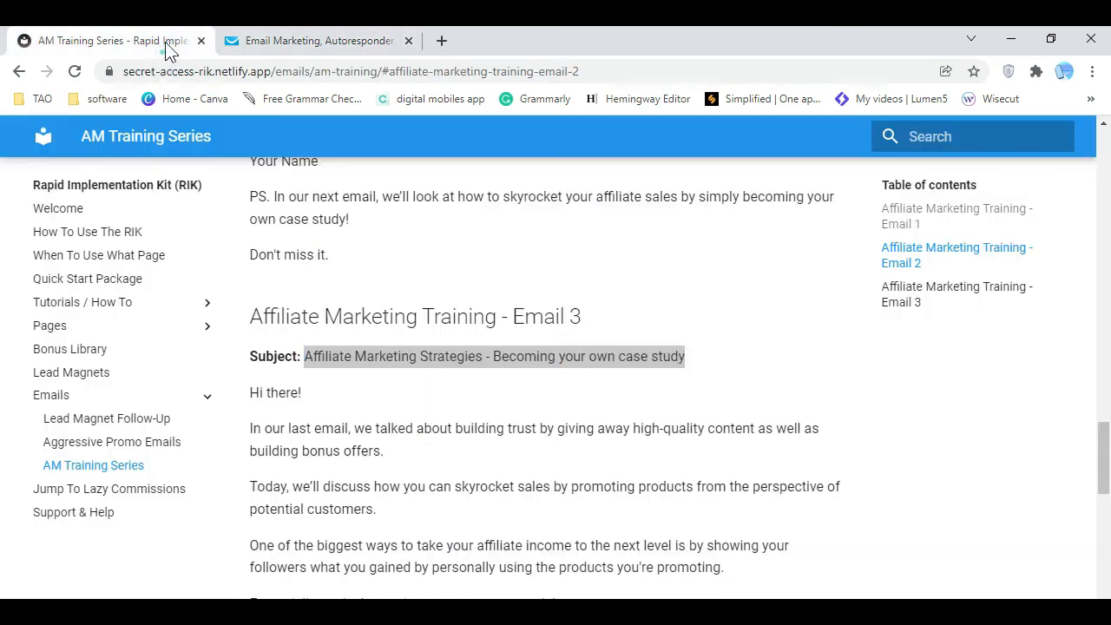
pyautogui.scroll(-2, 480, 414)
pyautogui.click(325, 317)
pyautogui.moveTo(251, 219); pyautogui.dragTo(598, 475)
pyautogui.rightClick(379, 444)
pyautogui.click(408, 449)
# Start designing the Email 3 message in GetResponse from one of the blank templates
pyautogui.click(311, 48)
pyautogui.scroll(-3, 460, 495)
pyautogui.click(767, 346)
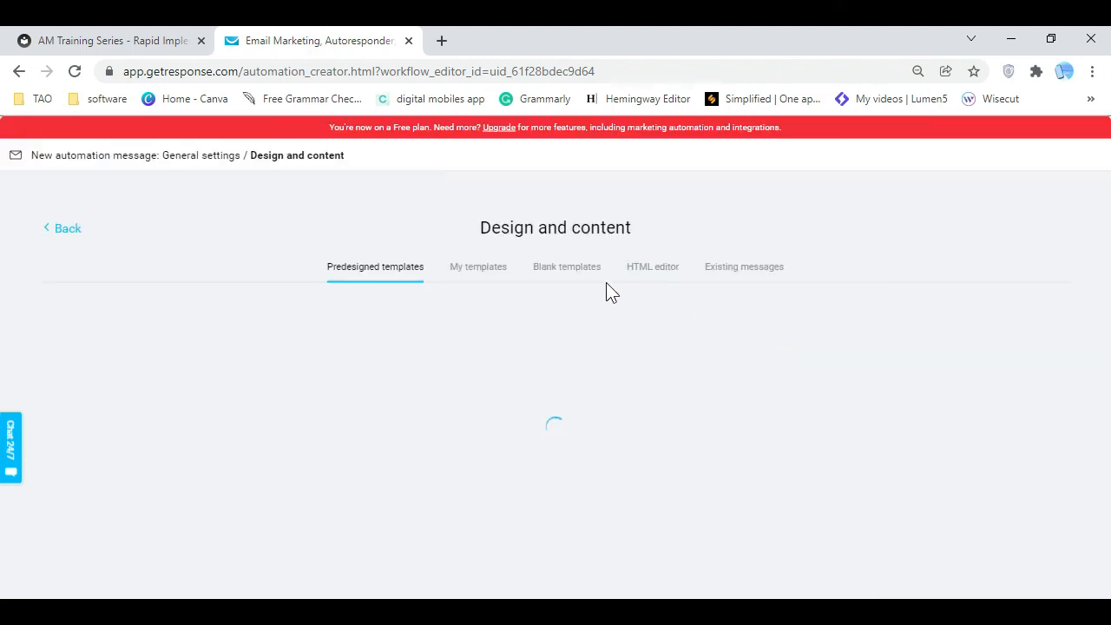
pyautogui.click(580, 271)
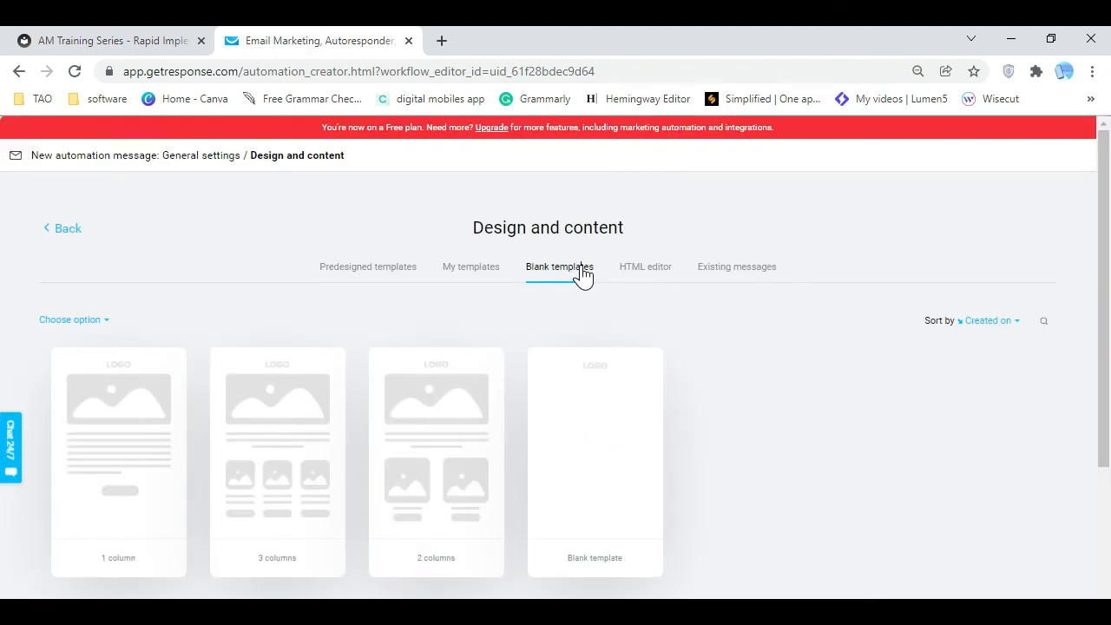
pyautogui.click(132, 456)
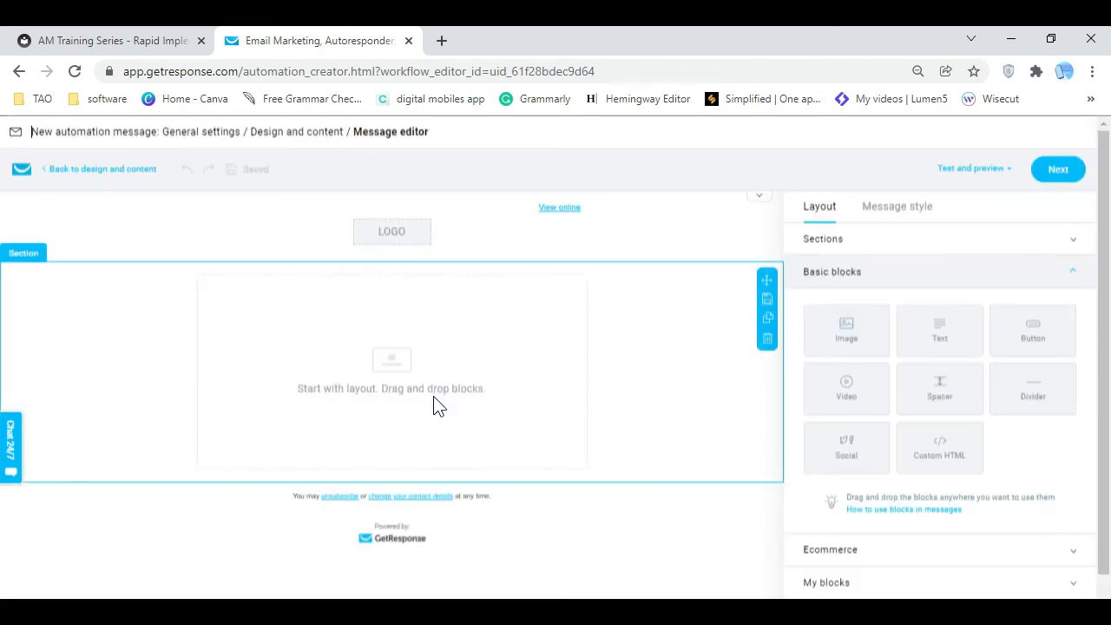
# Add a text block to the empty section, paste the copied Email 3 body and apply the widest line spacing
pyautogui.moveTo(946, 336); pyautogui.dragTo(443, 397)
pyautogui.click(339, 295)
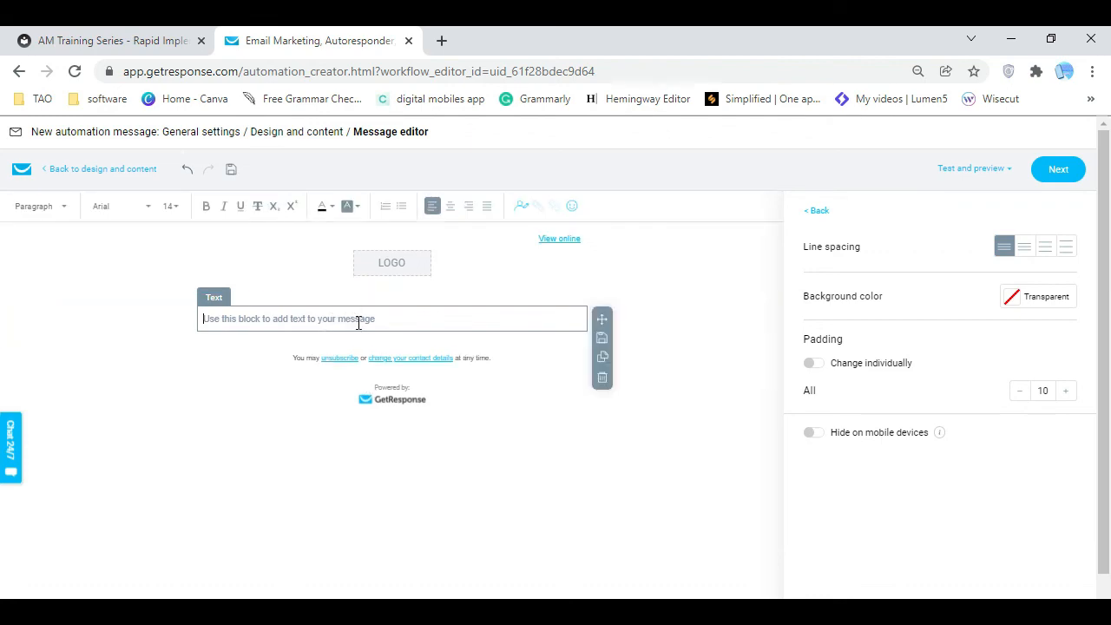
pyautogui.rightClick(358, 321)
pyautogui.click(428, 455)
pyautogui.click(1067, 219)
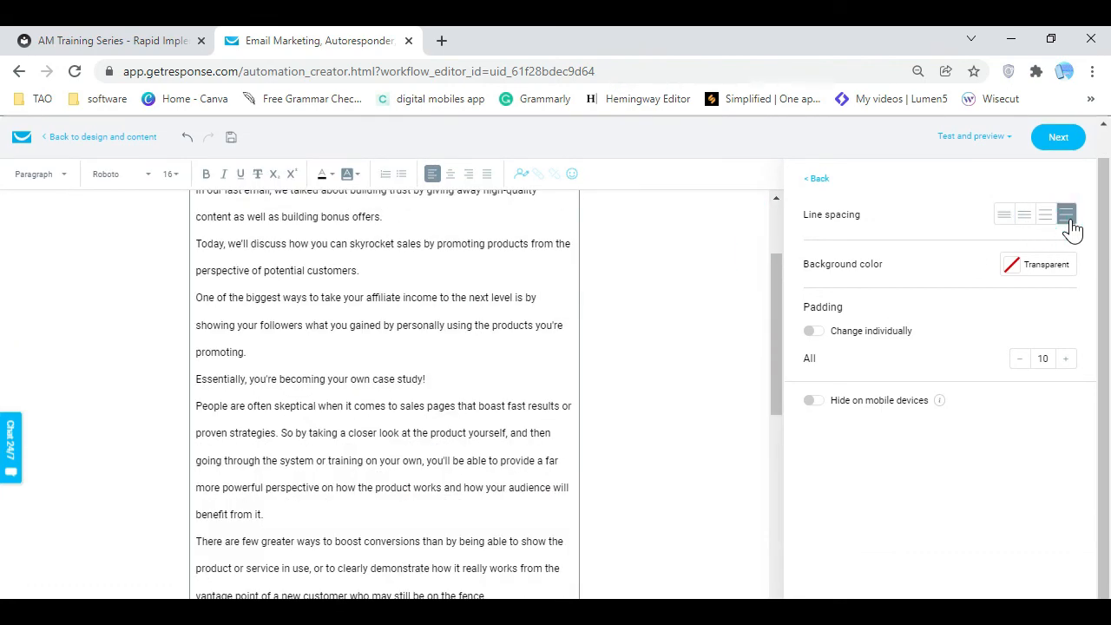
# Replace the NAME placeholder above the PS with the sender's name followed by "- Digital Mobiles App"
pyautogui.scroll(-6, 708, 468)
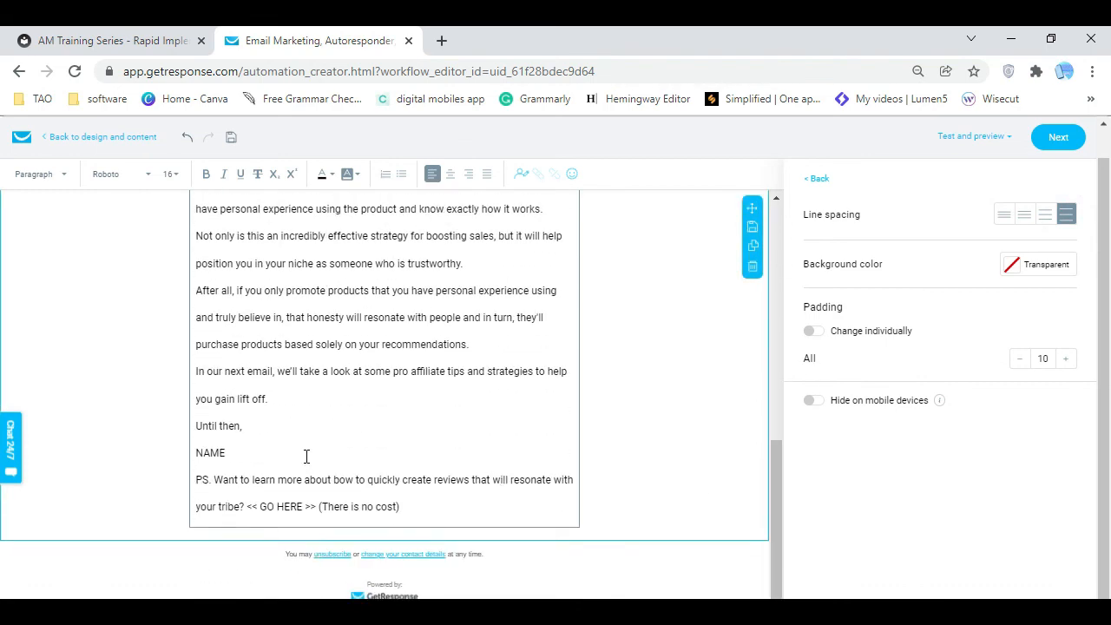
pyautogui.moveTo(380, 459); pyautogui.dragTo(174, 457)
pyautogui.write('Y')
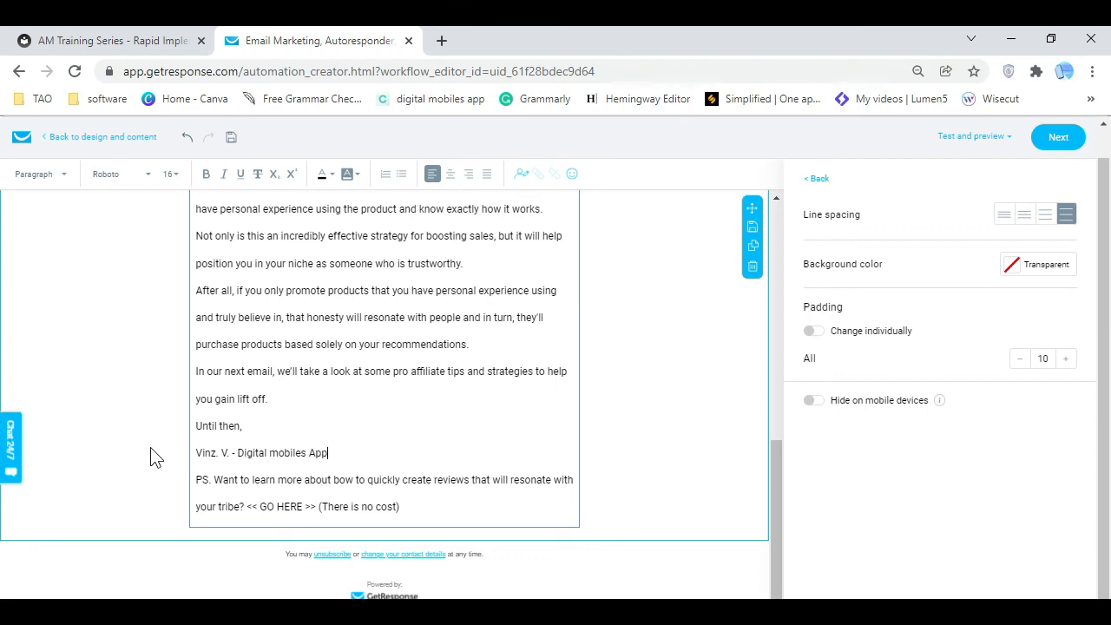
pyautogui.click(279, 453)
pyautogui.moveTo(279, 453); pyautogui.dragTo(269, 453)
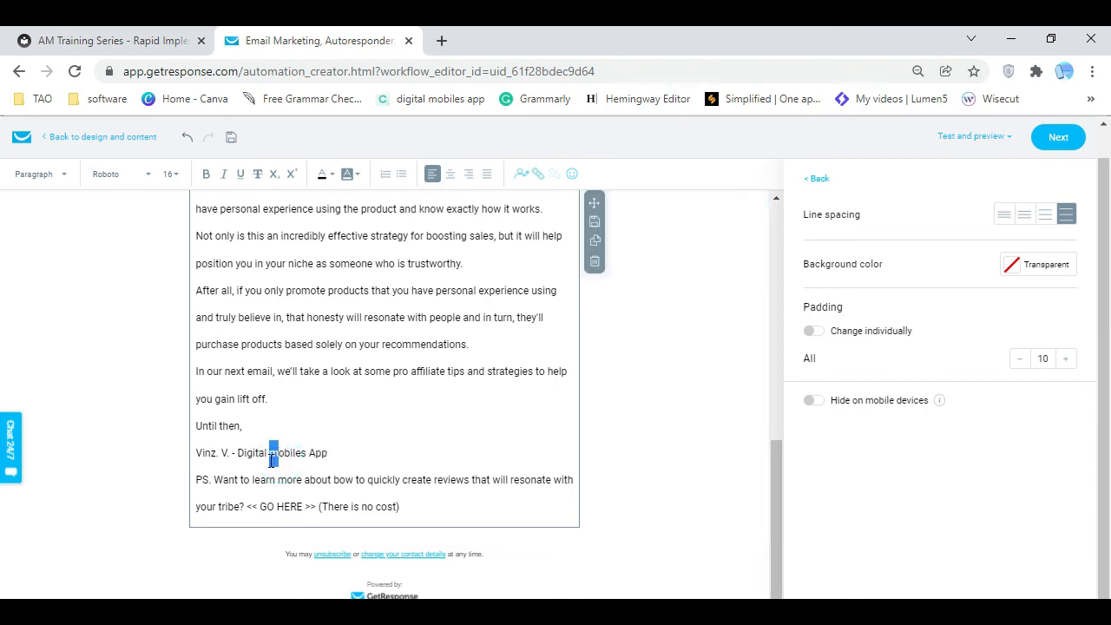
pyautogui.click(446, 435)
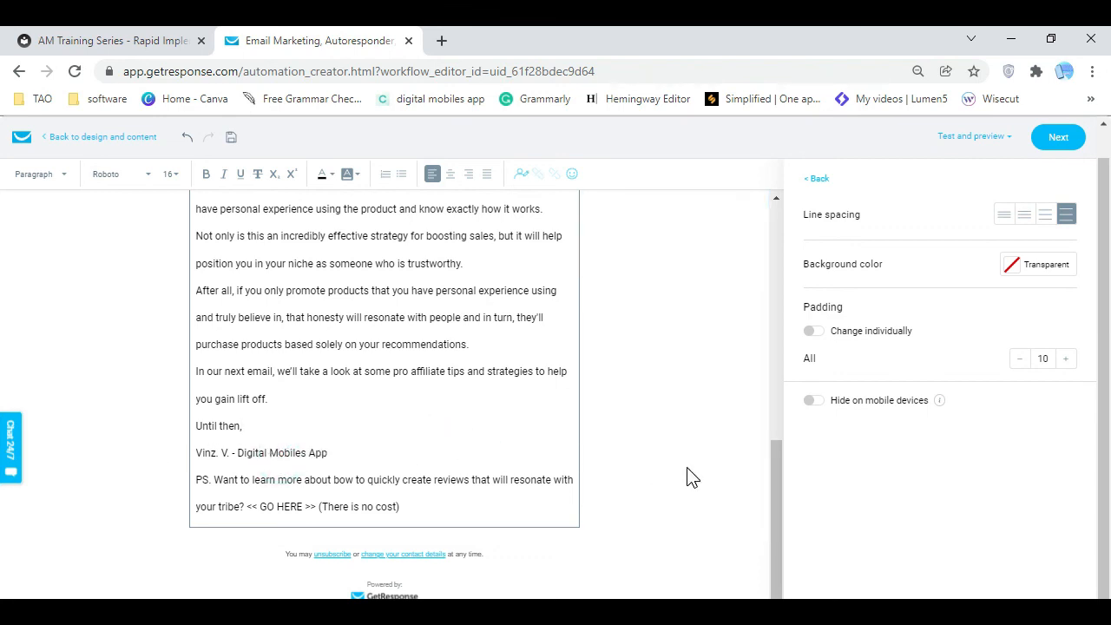
# Insert the apple-touch-icon image as the header logo and align it left
pyautogui.scroll(10, 687, 476)
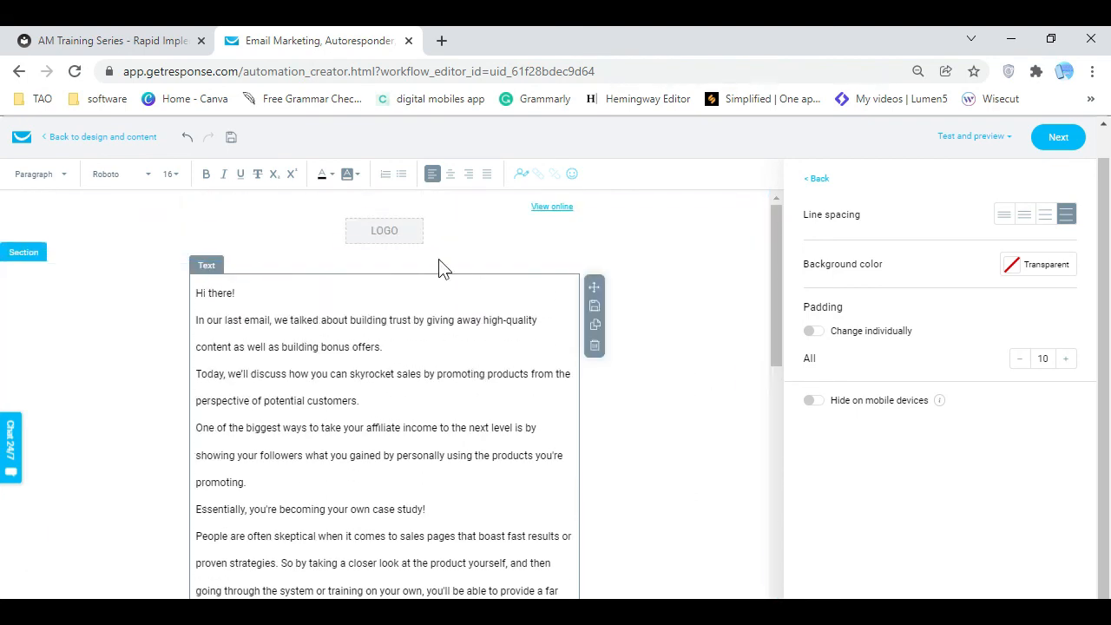
pyautogui.click(403, 234)
pyautogui.scroll(-4, 937, 421)
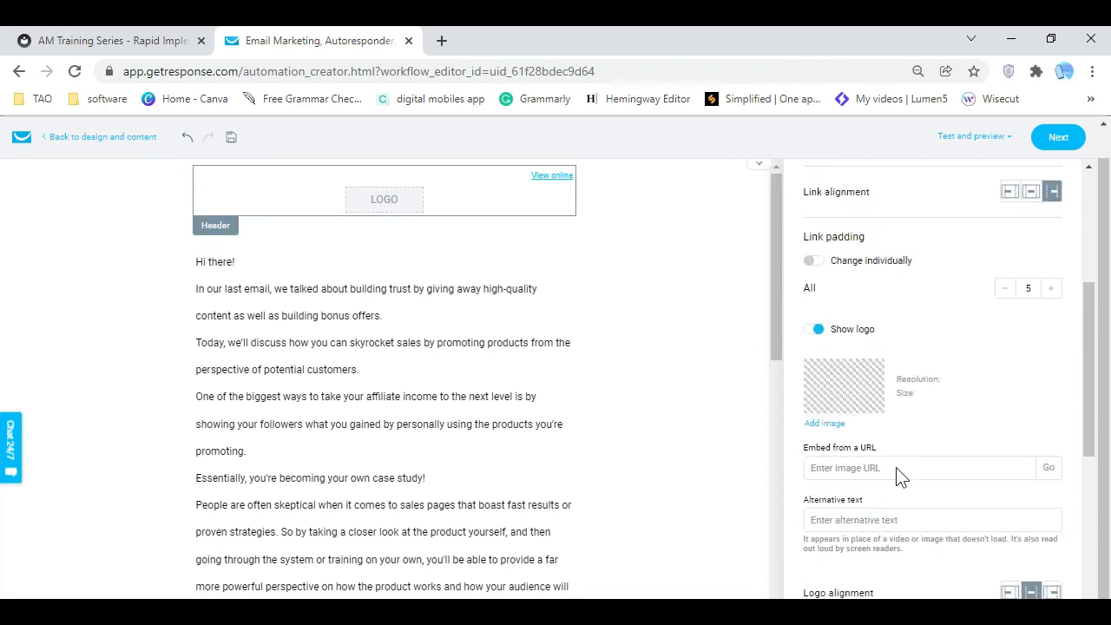
pyautogui.click(825, 365)
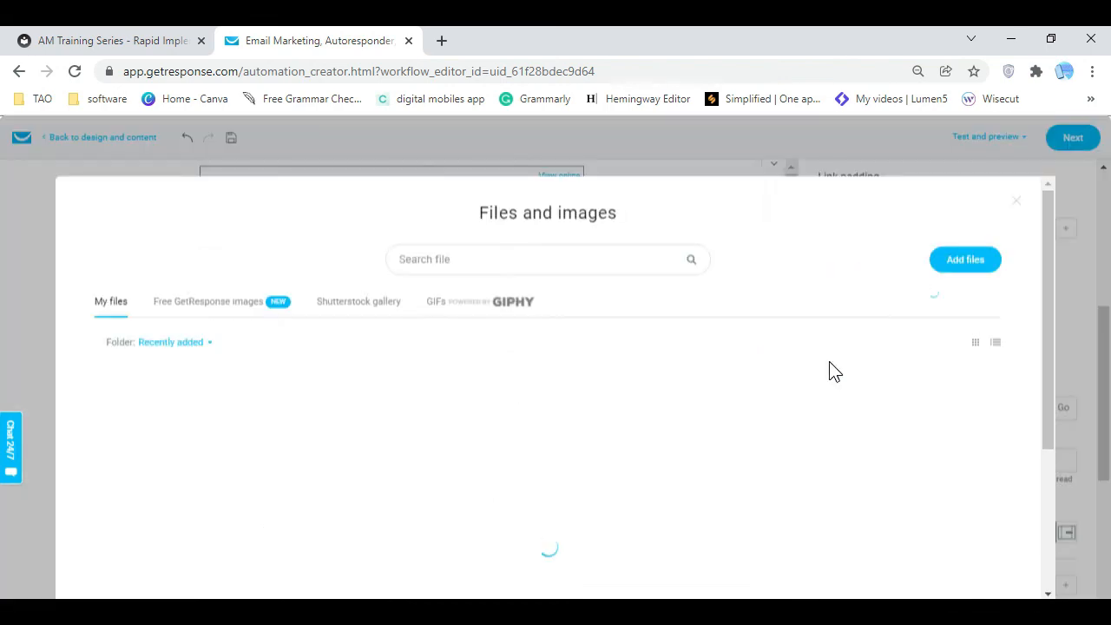
pyautogui.click(174, 439)
pyautogui.click(1010, 359)
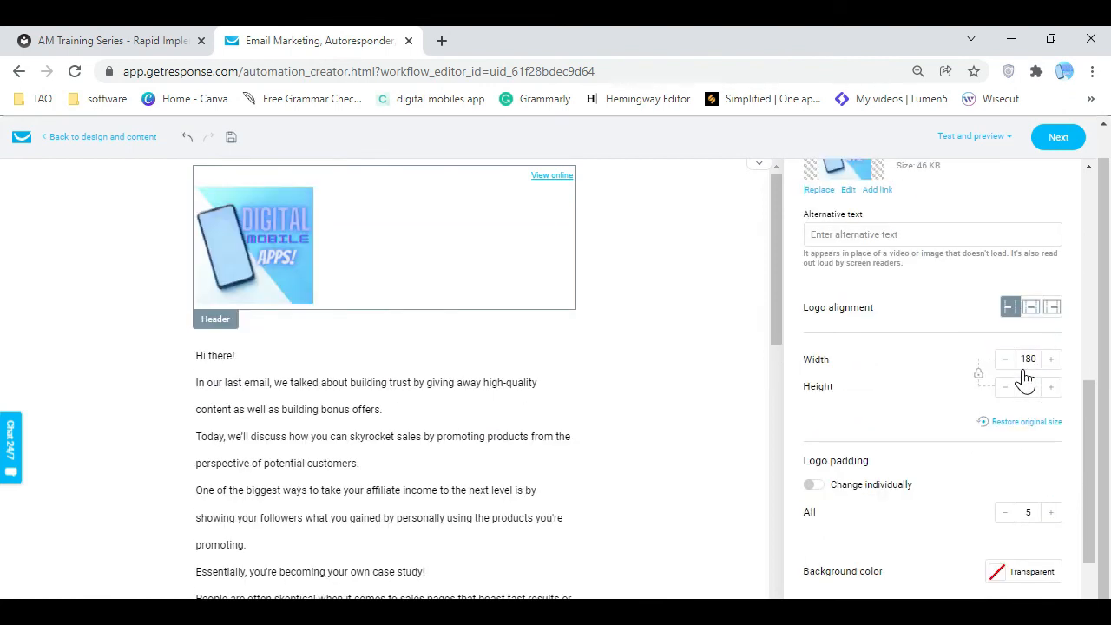
# Reduce the header logo to 110 by 110
pyautogui.click(1005, 359)
pyautogui.click(1005, 358)
pyautogui.click(1005, 359)
pyautogui.click(1005, 359)
pyautogui.click(1004, 359)
pyautogui.click(1004, 358)
pyautogui.click(1005, 358)
pyautogui.click(1005, 363)
pyautogui.click(1005, 363)
pyautogui.click(1006, 363)
pyautogui.click(1006, 363)
pyautogui.click(1006, 363)
pyautogui.click(1005, 363)
pyautogui.click(1006, 363)
pyautogui.click(1005, 363)
pyautogui.click(1051, 359)
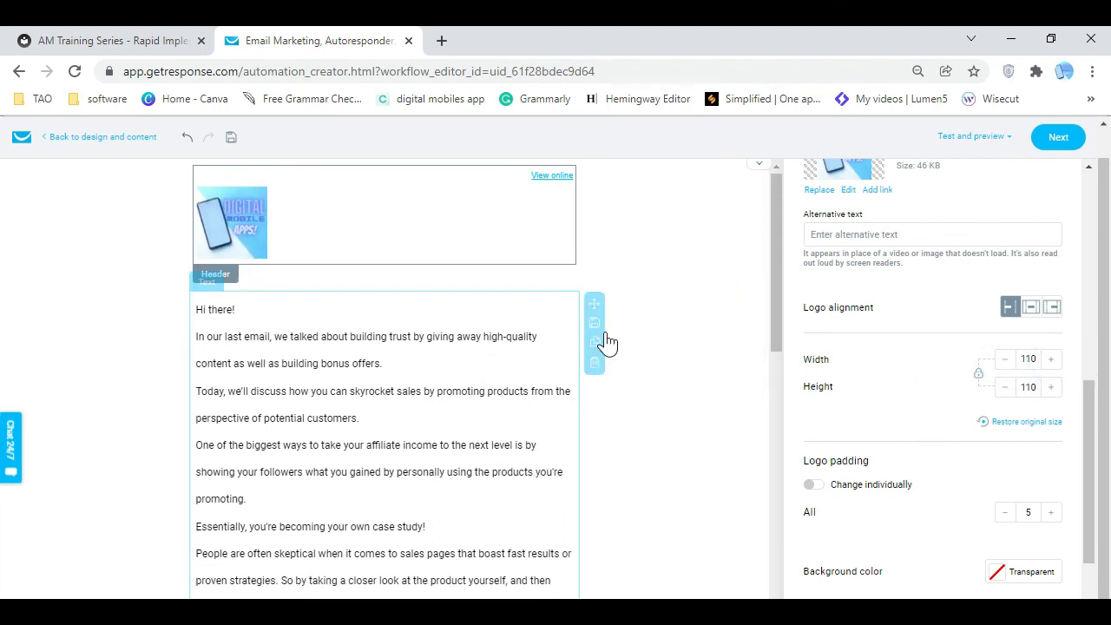
# Turn off the "View online" link in the message header
pyautogui.scroll(2, 1021, 330)
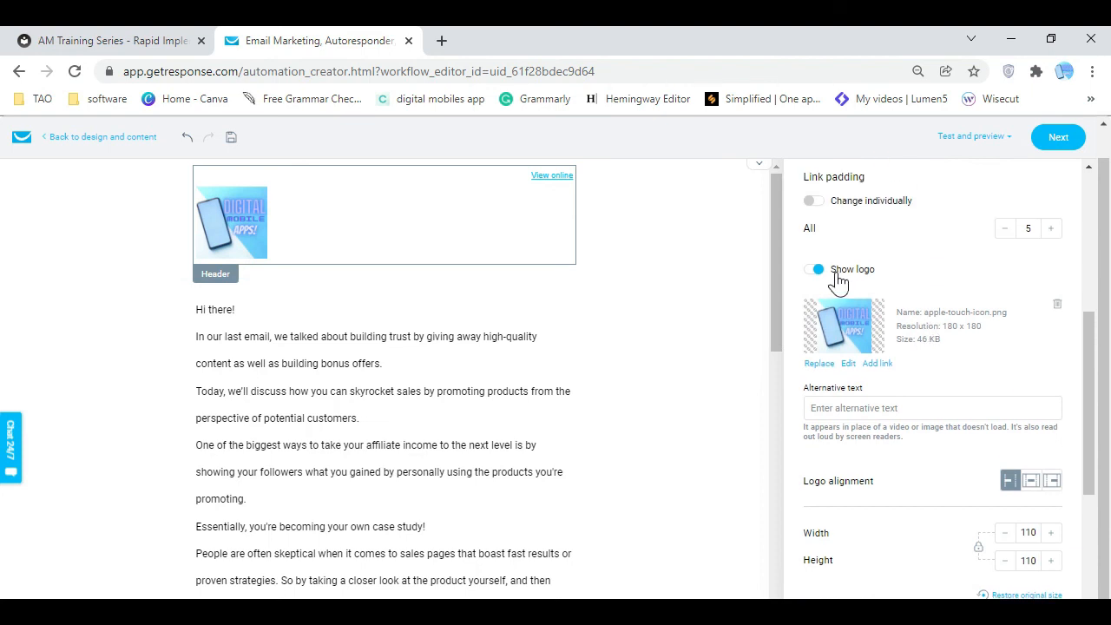
pyautogui.scroll(2, 852, 242)
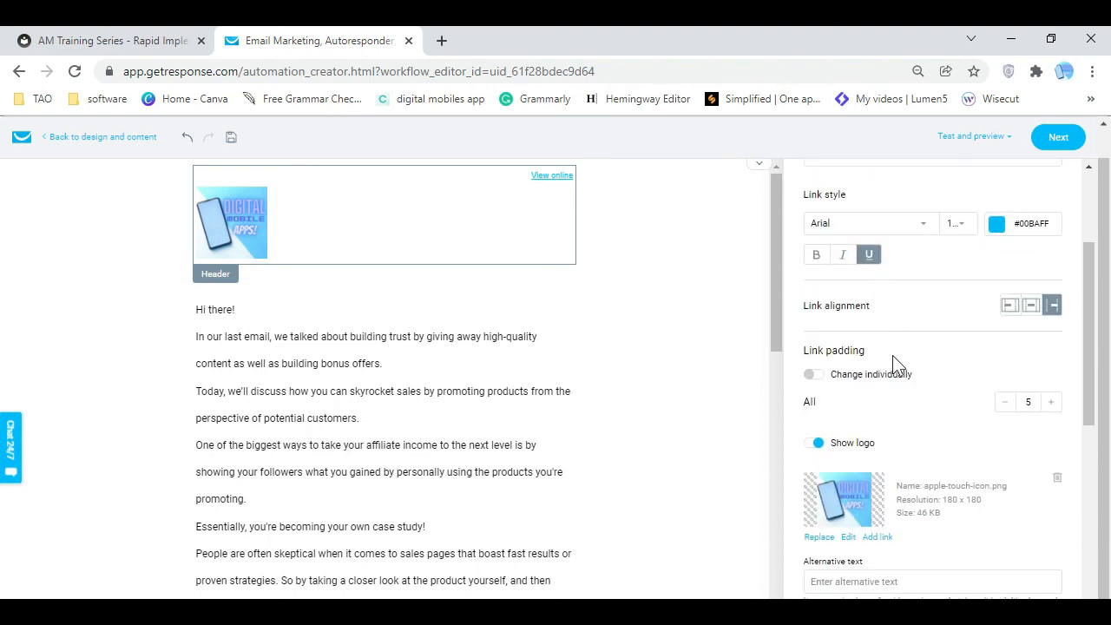
pyautogui.scroll(2, 882, 373)
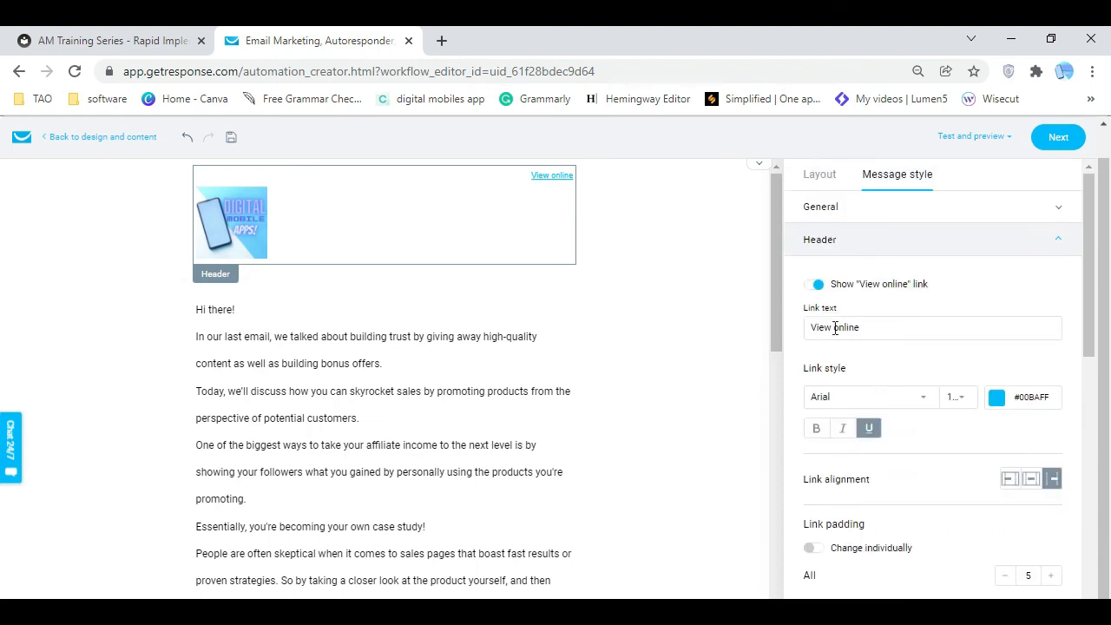
pyautogui.click(816, 284)
# Add a social block with follow icons between the body text and the unsubscribe footer
pyautogui.scroll(-3, 707, 449)
pyautogui.scroll(-3, 906, 459)
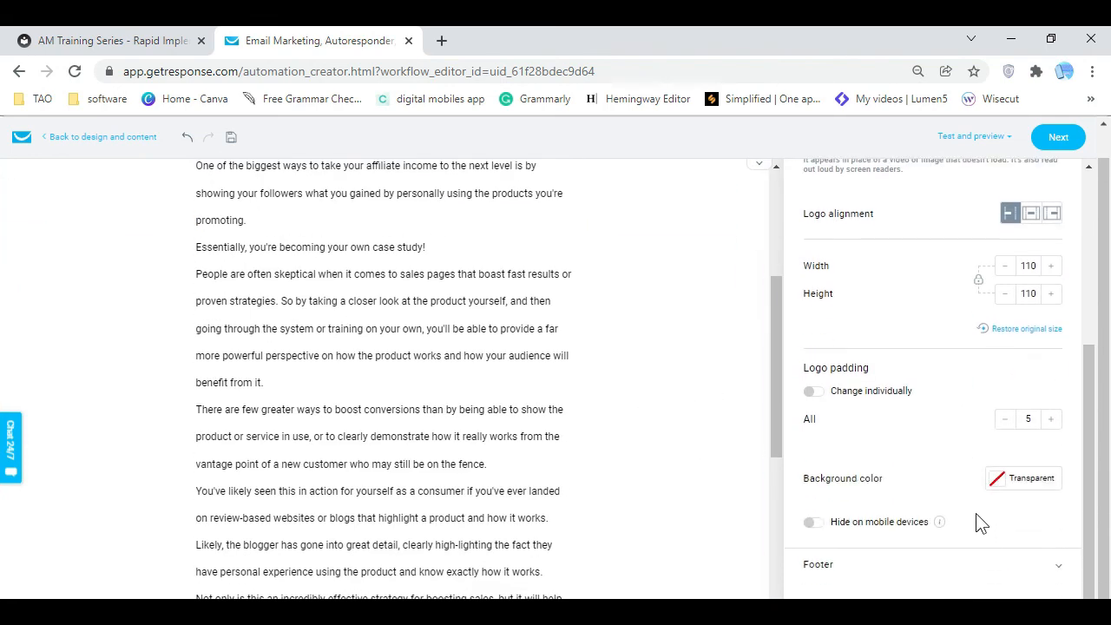
pyautogui.scroll(-4, 786, 423)
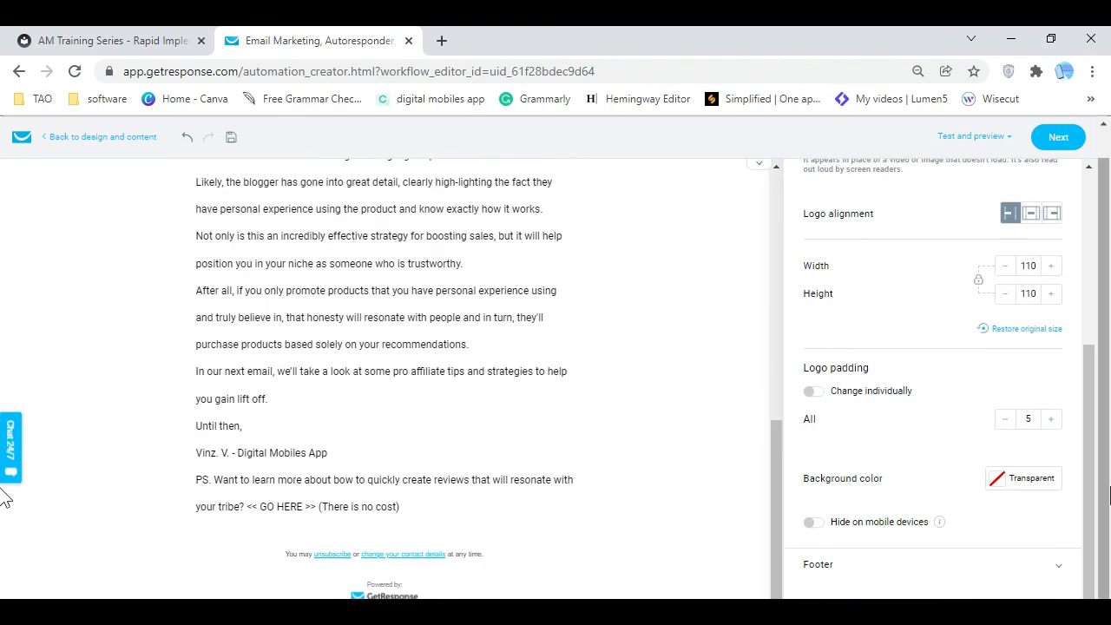
pyautogui.scroll(6, 912, 321)
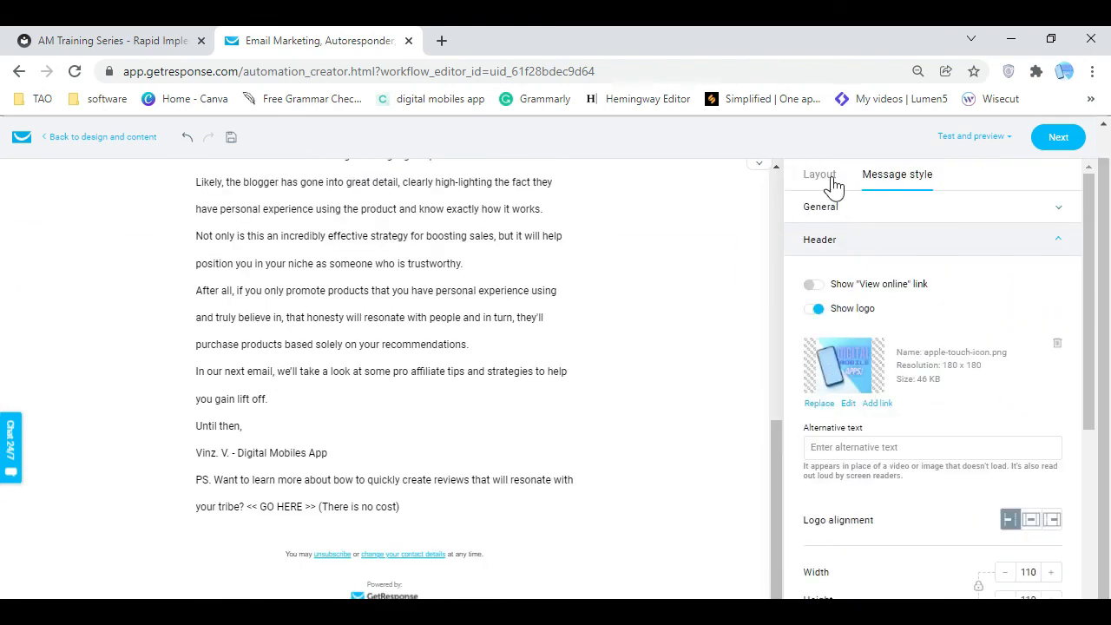
pyautogui.click(830, 178)
pyautogui.moveTo(851, 415); pyautogui.dragTo(424, 563)
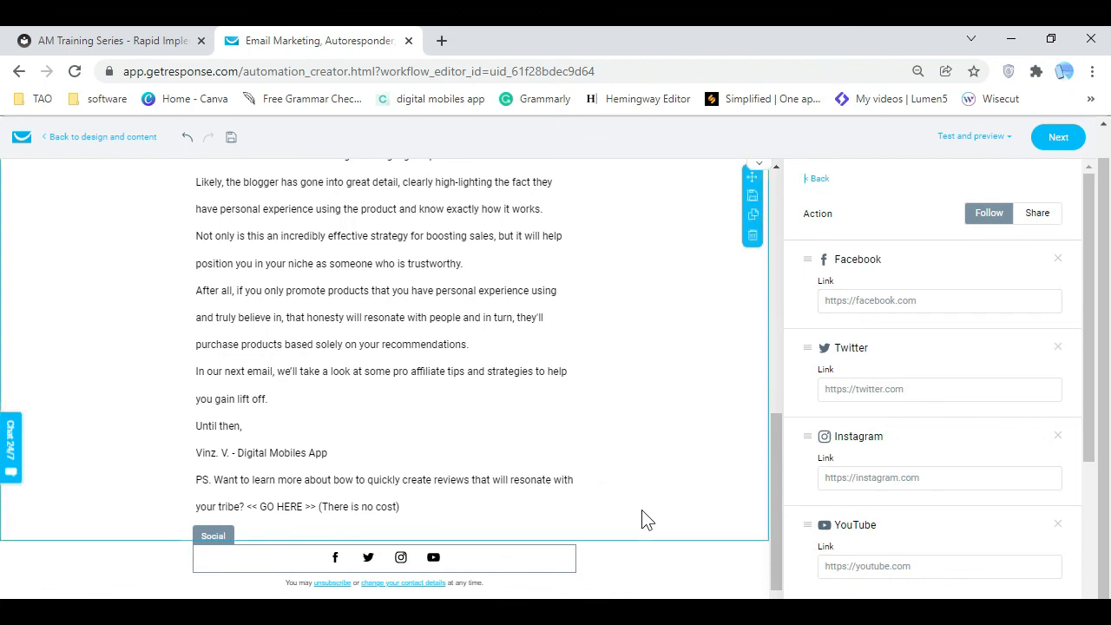
# Add an image block between the PS and the social icons, using the "Male legs stacking in round" picture
pyautogui.click(816, 181)
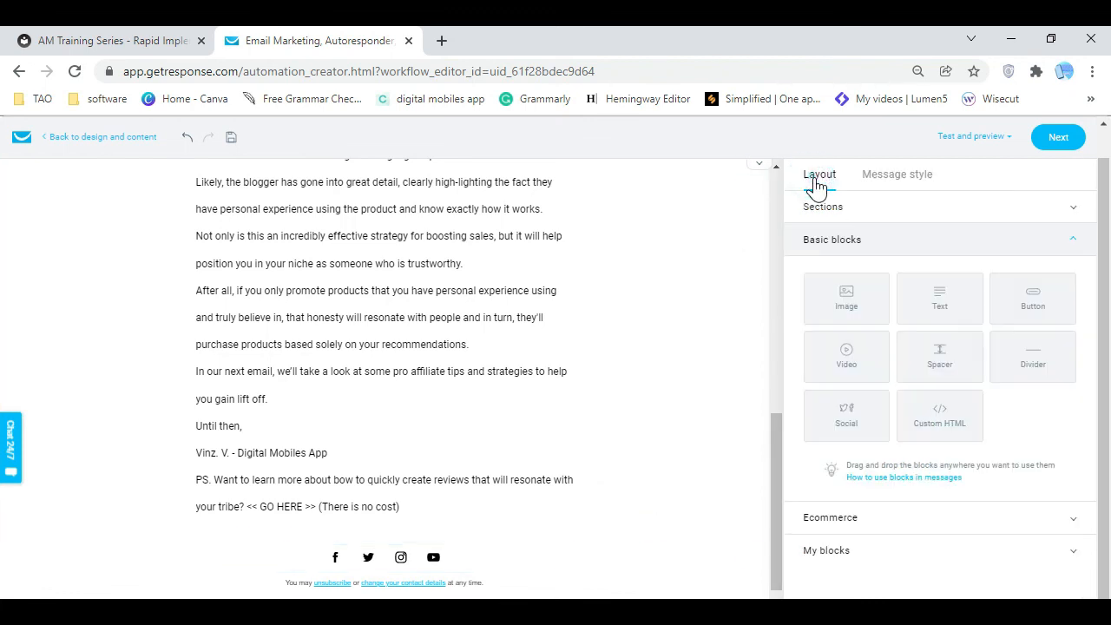
pyautogui.moveTo(848, 300); pyautogui.dragTo(384, 551)
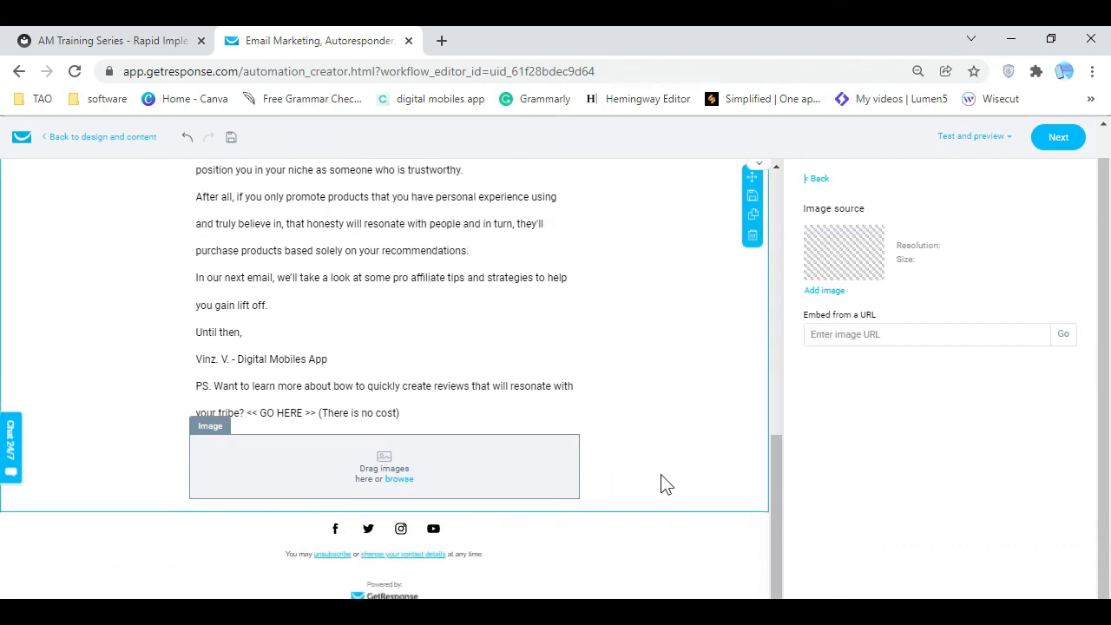
pyautogui.click(825, 291)
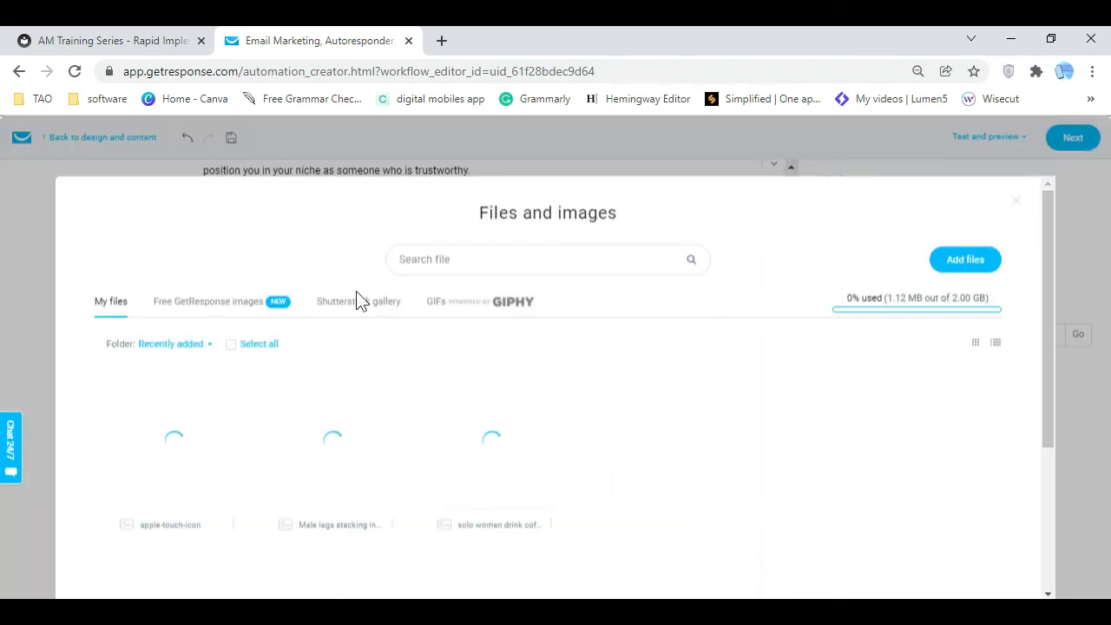
pyautogui.click(344, 450)
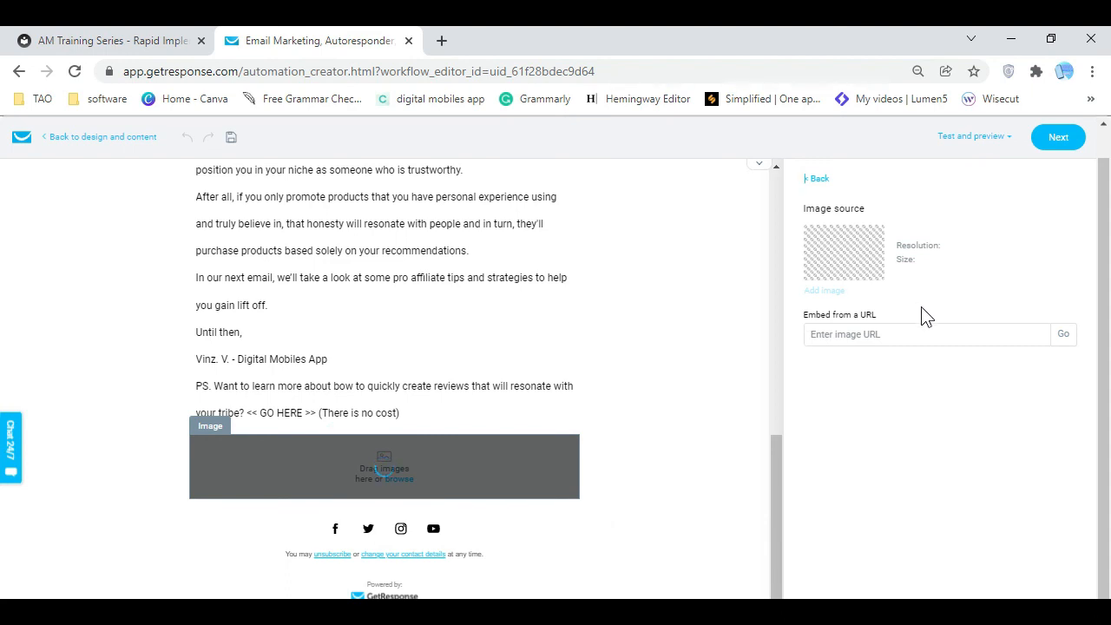
# Align the picture below the PS left and reduce it to 235 by 235
pyautogui.click(1004, 410)
pyautogui.click(1004, 410)
pyautogui.click(1005, 410)
pyautogui.click(1005, 410)
pyautogui.click(1005, 409)
pyautogui.click(1004, 410)
pyautogui.click(1005, 409)
pyautogui.click(1010, 544)
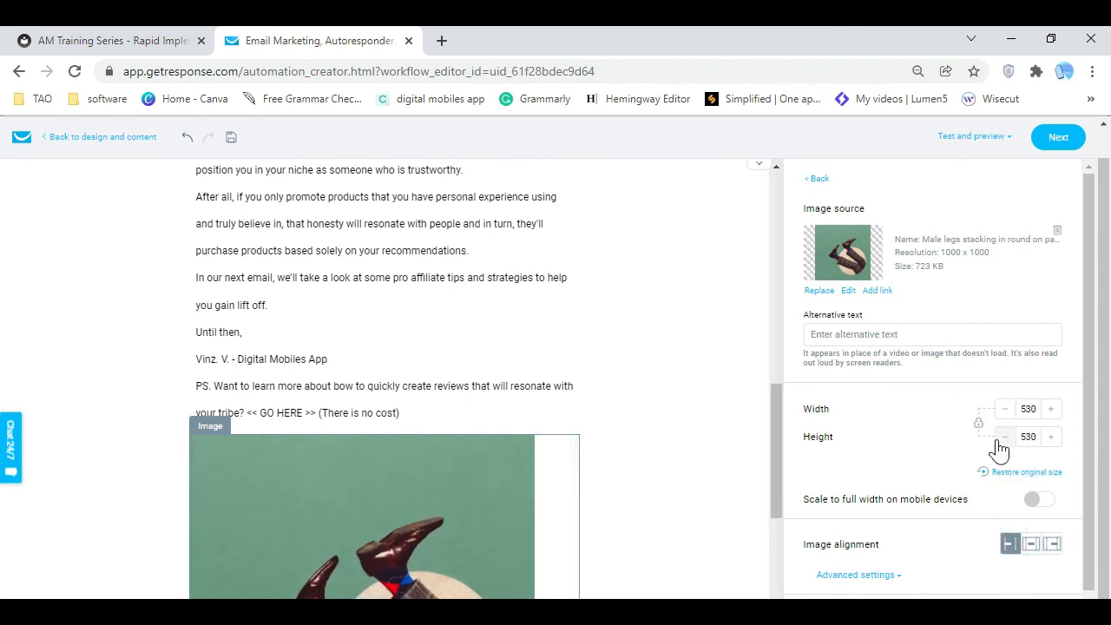
pyautogui.click(1004, 409)
pyautogui.click(1005, 409)
pyautogui.click(1004, 409)
pyautogui.click(1005, 409)
pyautogui.click(1005, 409)
pyautogui.click(1005, 409)
pyautogui.click(1005, 409)
pyautogui.click(1005, 409)
pyautogui.click(1005, 409)
pyautogui.click(1004, 409)
pyautogui.click(1005, 409)
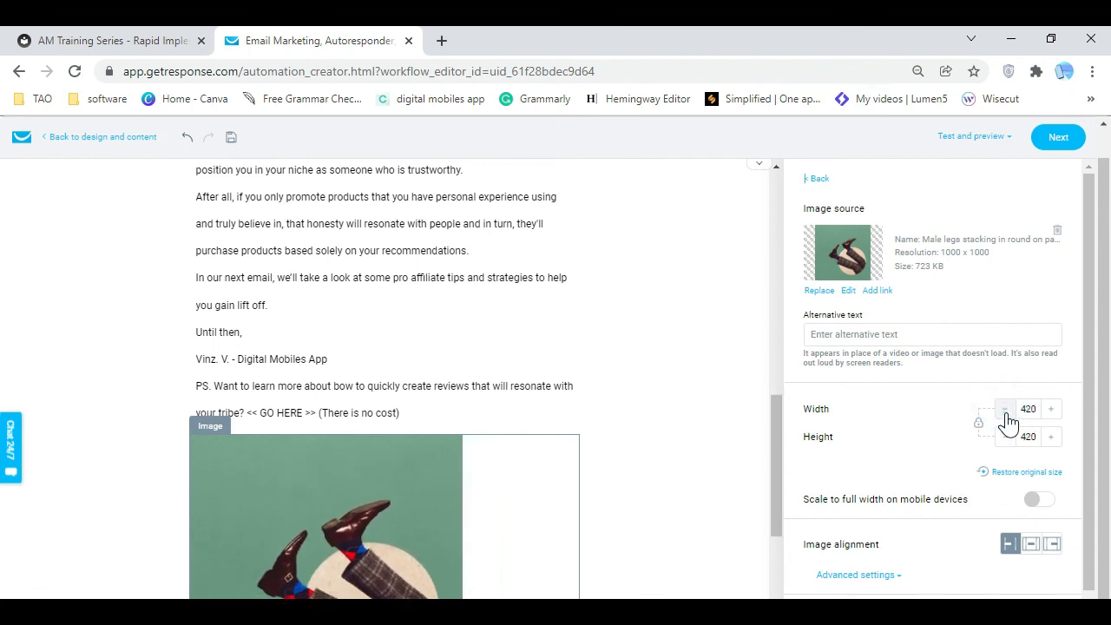
pyautogui.click(1005, 409)
pyautogui.click(1005, 409)
pyautogui.click(1004, 409)
pyautogui.click(1005, 409)
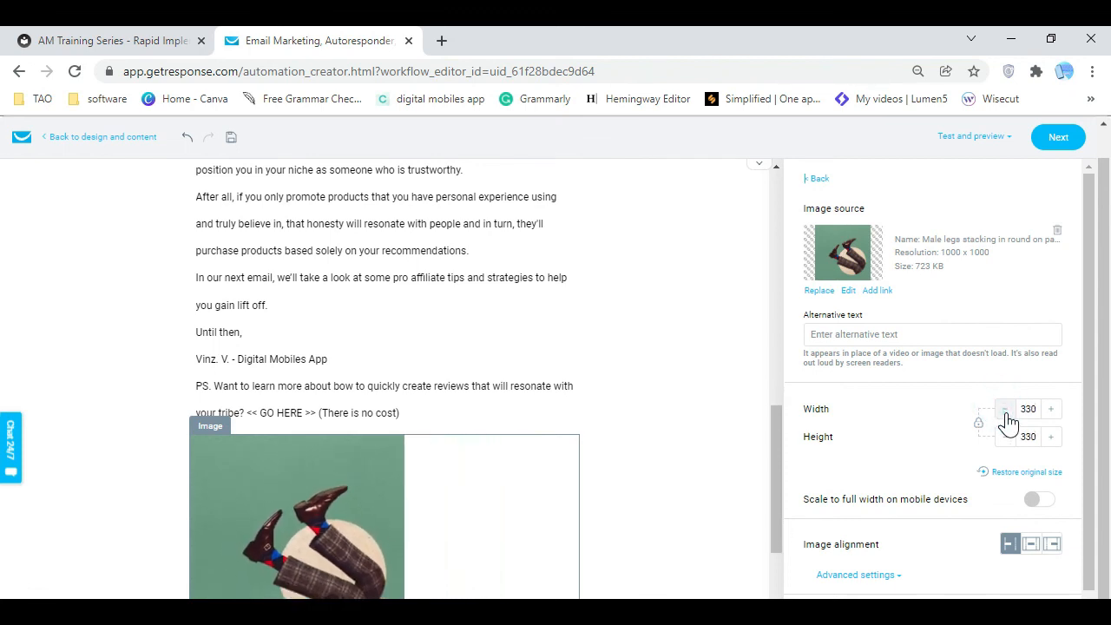
pyautogui.click(1004, 409)
pyautogui.click(1004, 409)
pyautogui.click(1005, 409)
pyautogui.click(1004, 409)
pyautogui.click(1005, 409)
pyautogui.click(1004, 409)
pyautogui.click(1004, 409)
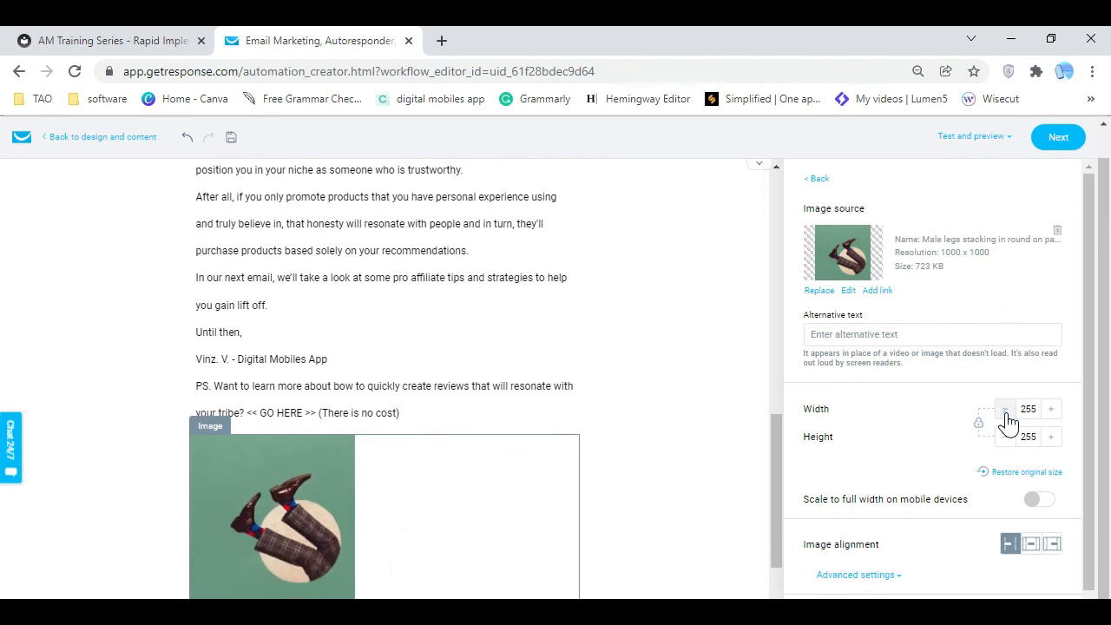
pyautogui.click(1005, 409)
pyautogui.click(1005, 409)
pyautogui.scroll(-1, 839, 434)
pyautogui.scroll(-2, 704, 465)
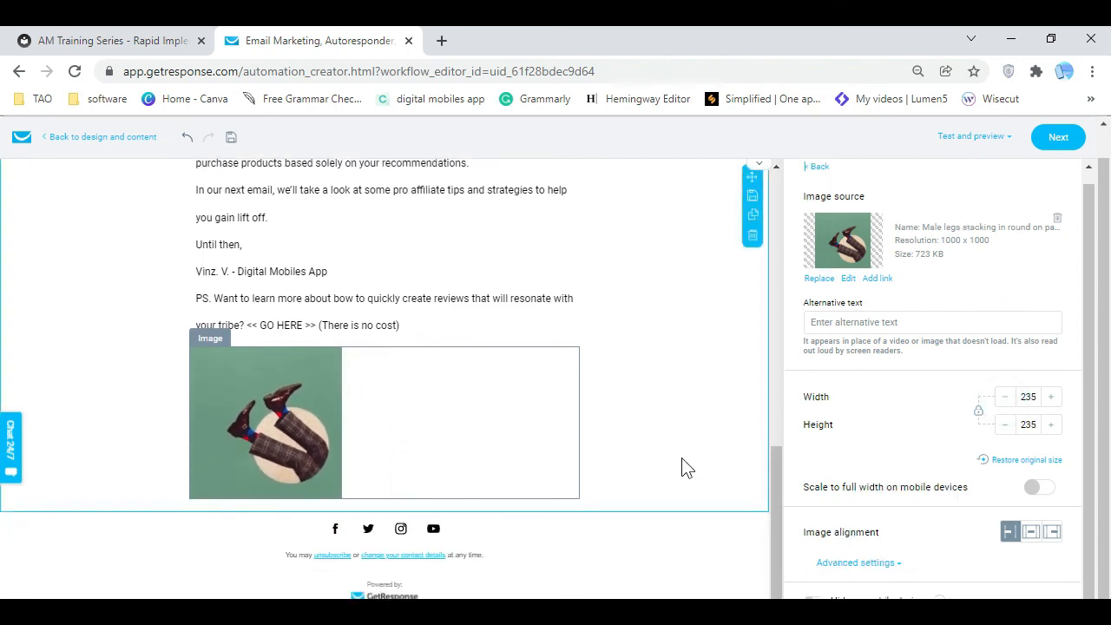
pyautogui.click(651, 387)
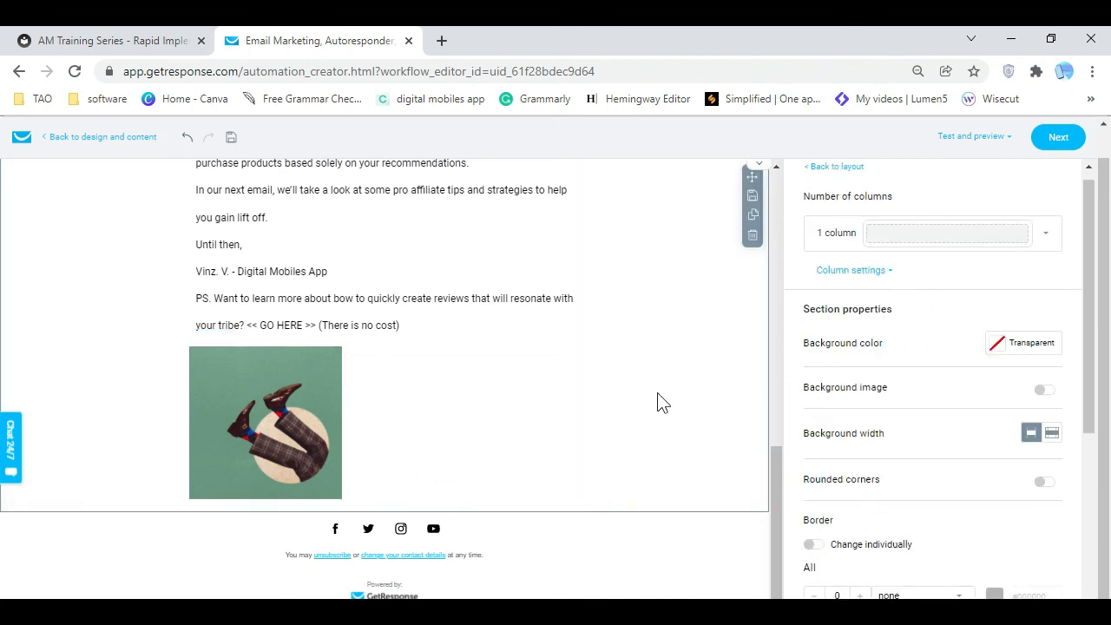
# Save the finished Email 3 message into its send-message element, and save and exit the workflow
pyautogui.click(1065, 141)
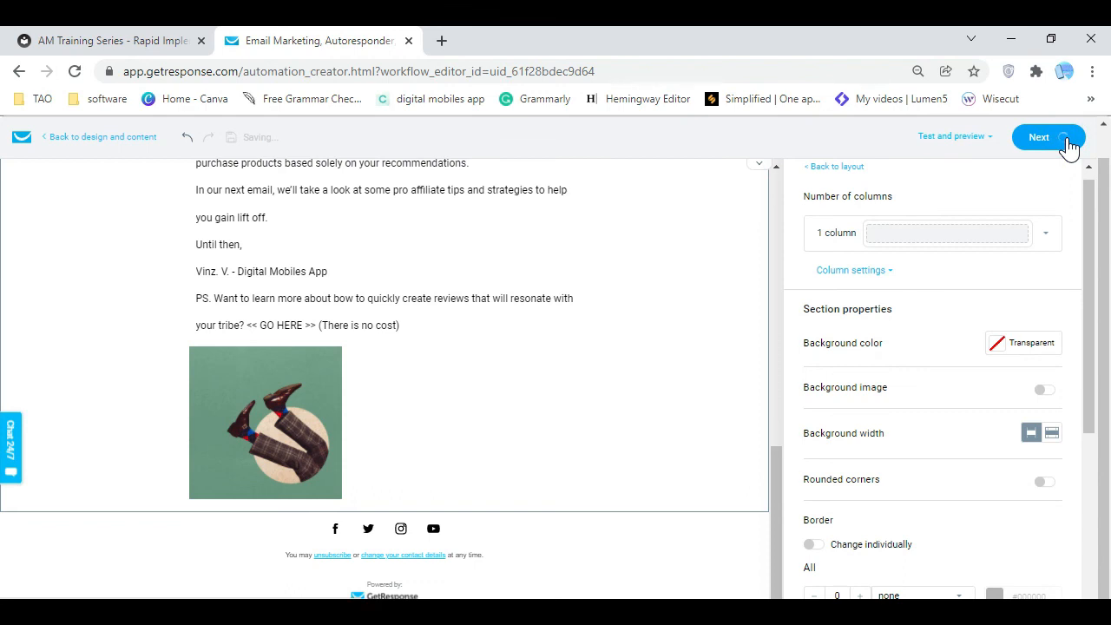
pyautogui.scroll(-5, 874, 343)
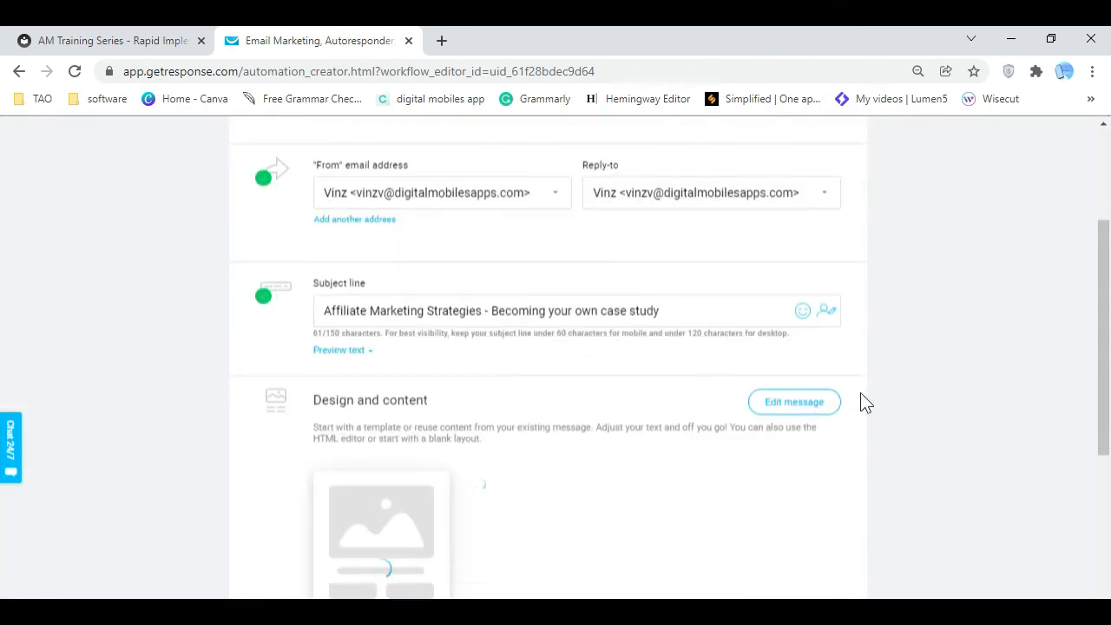
pyautogui.click(800, 527)
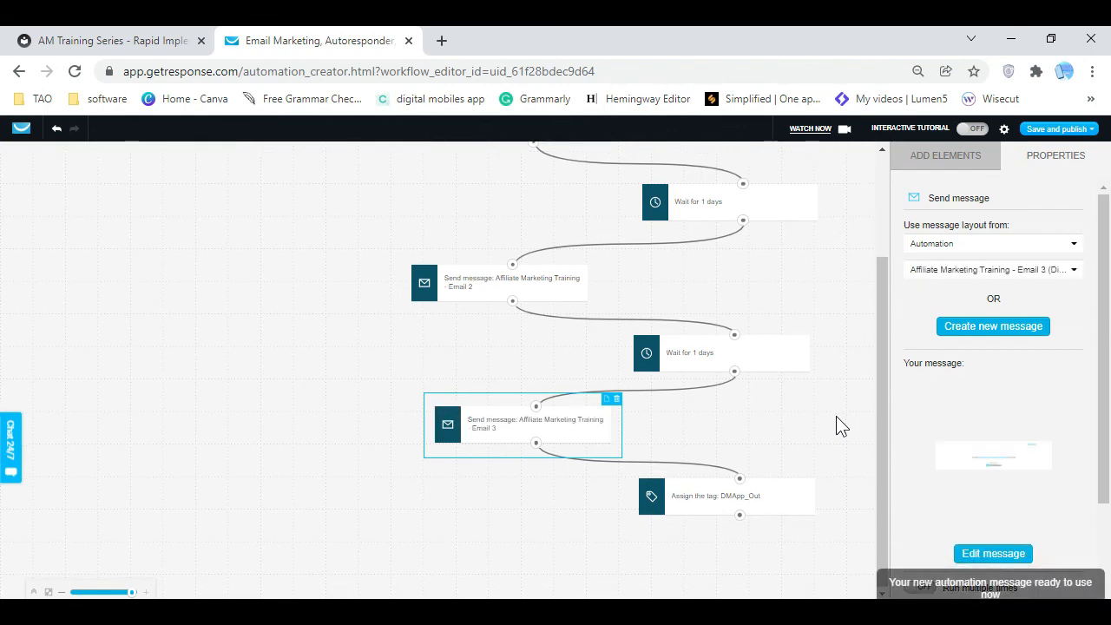
pyautogui.click(1091, 129)
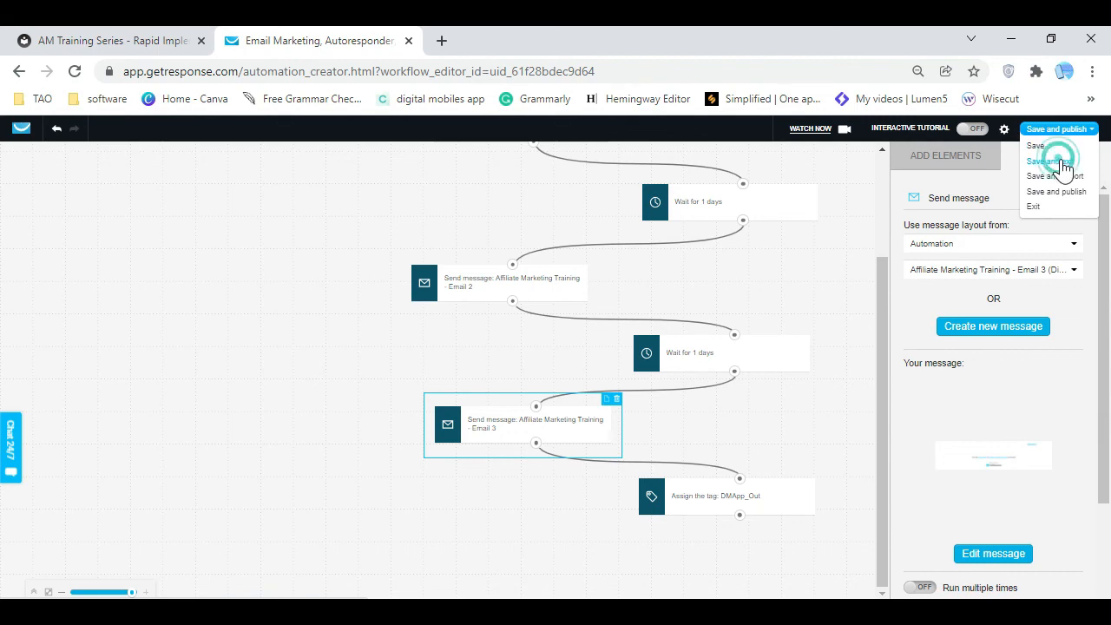
pyautogui.click(1061, 162)
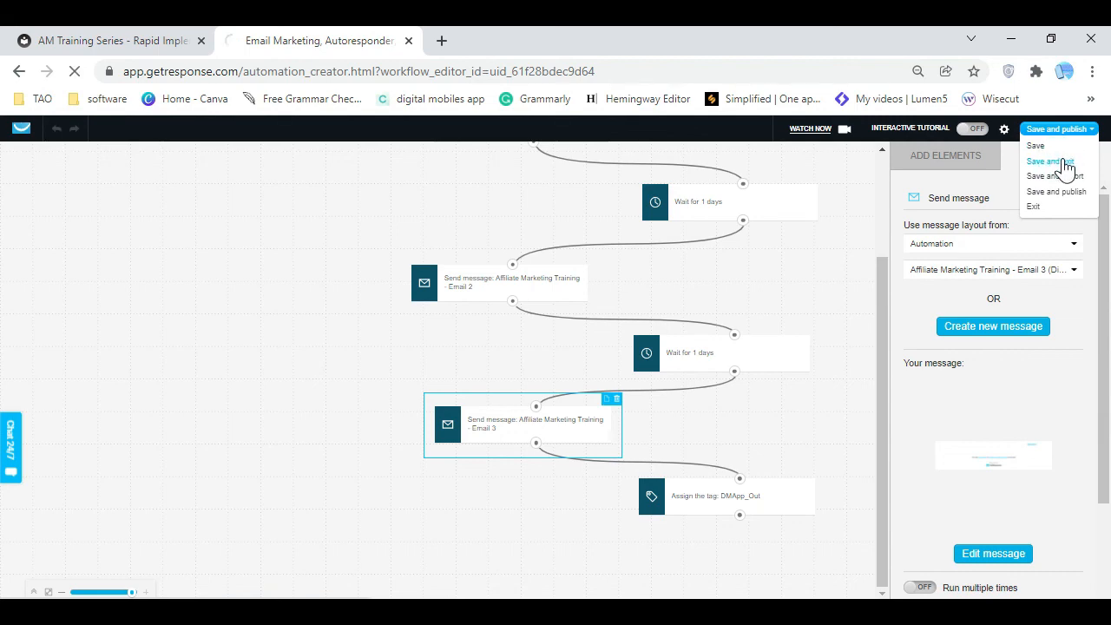